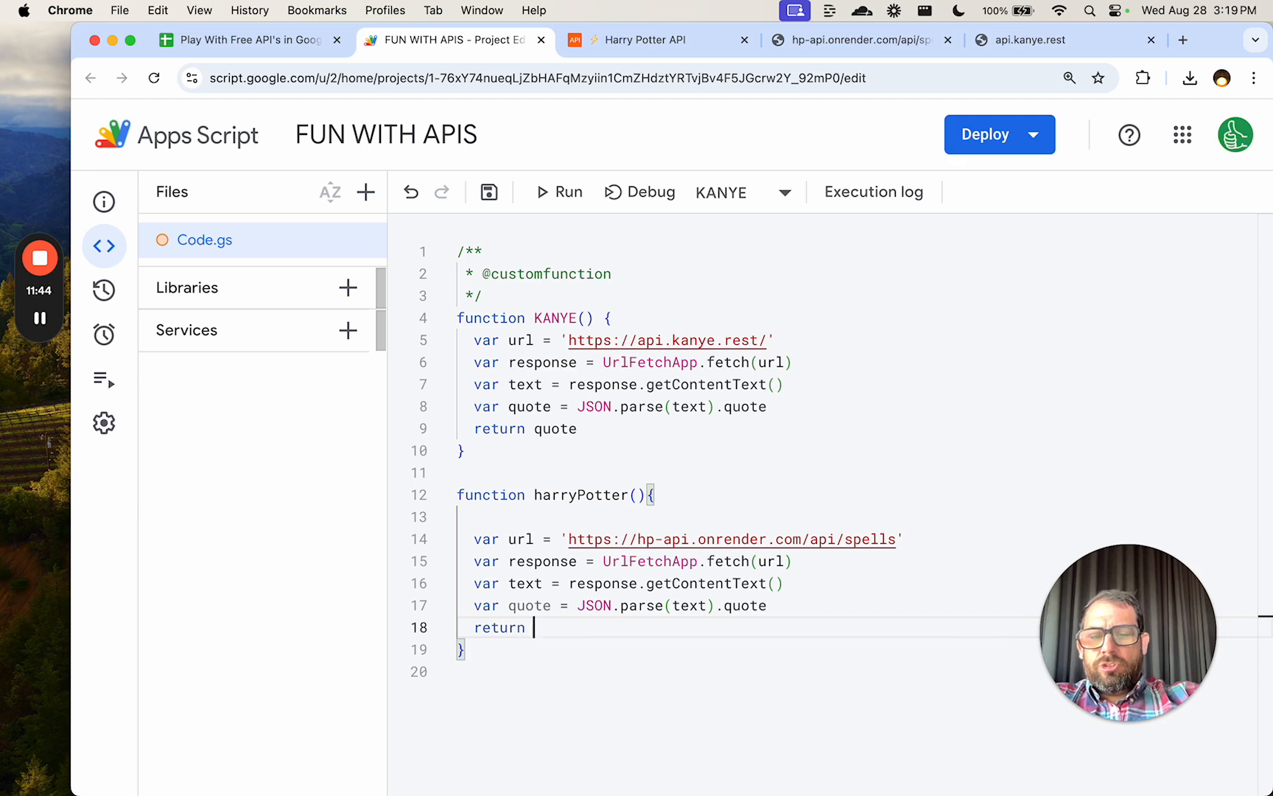
Check the spells JSON response, and in the harryPotter function assign the unparsed text to quote and return quote.
click(681, 43)
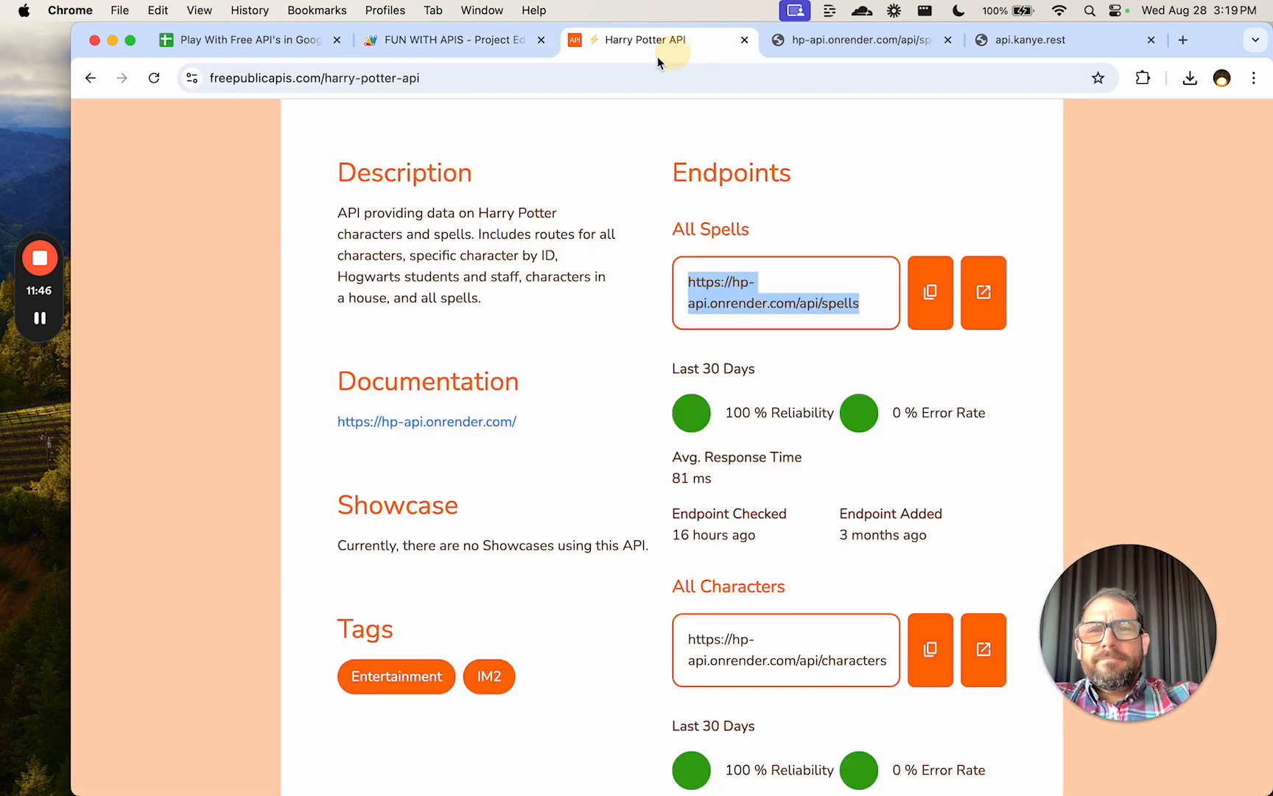
click(819, 40)
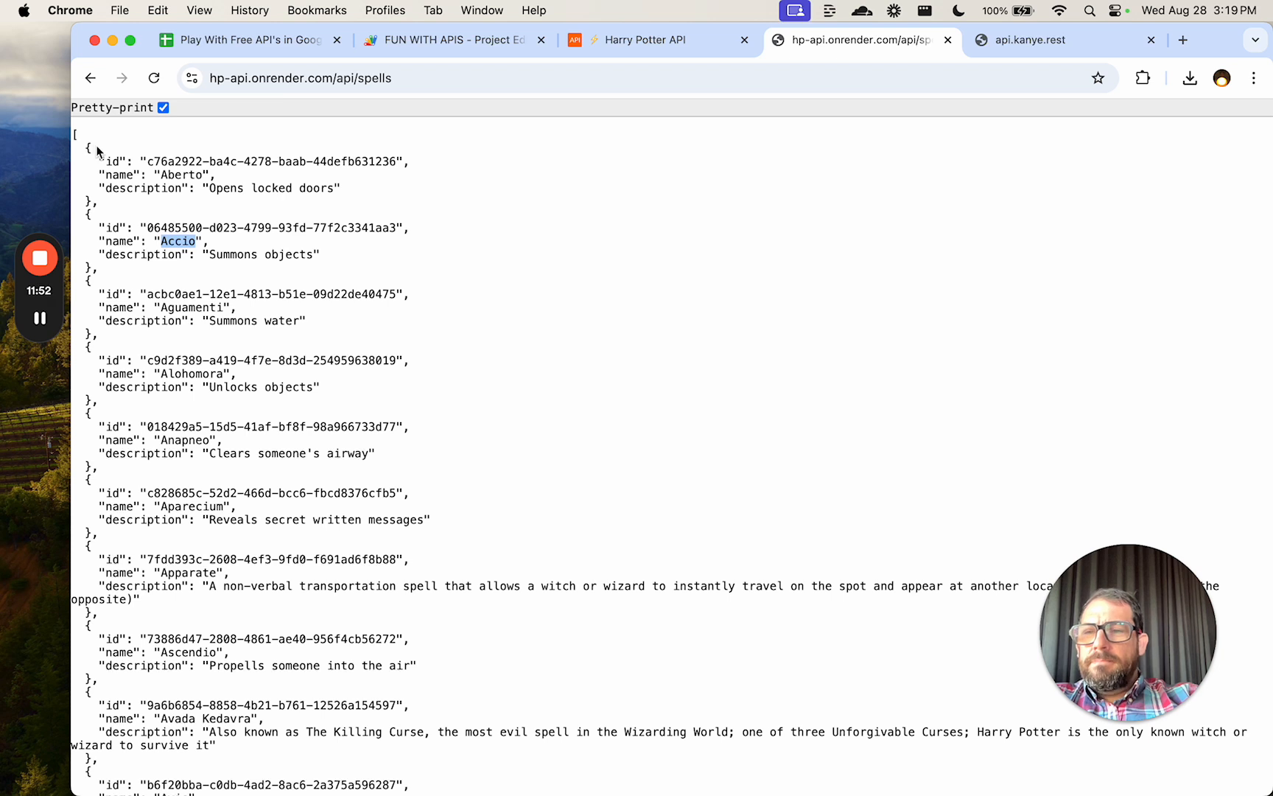
click(677, 44)
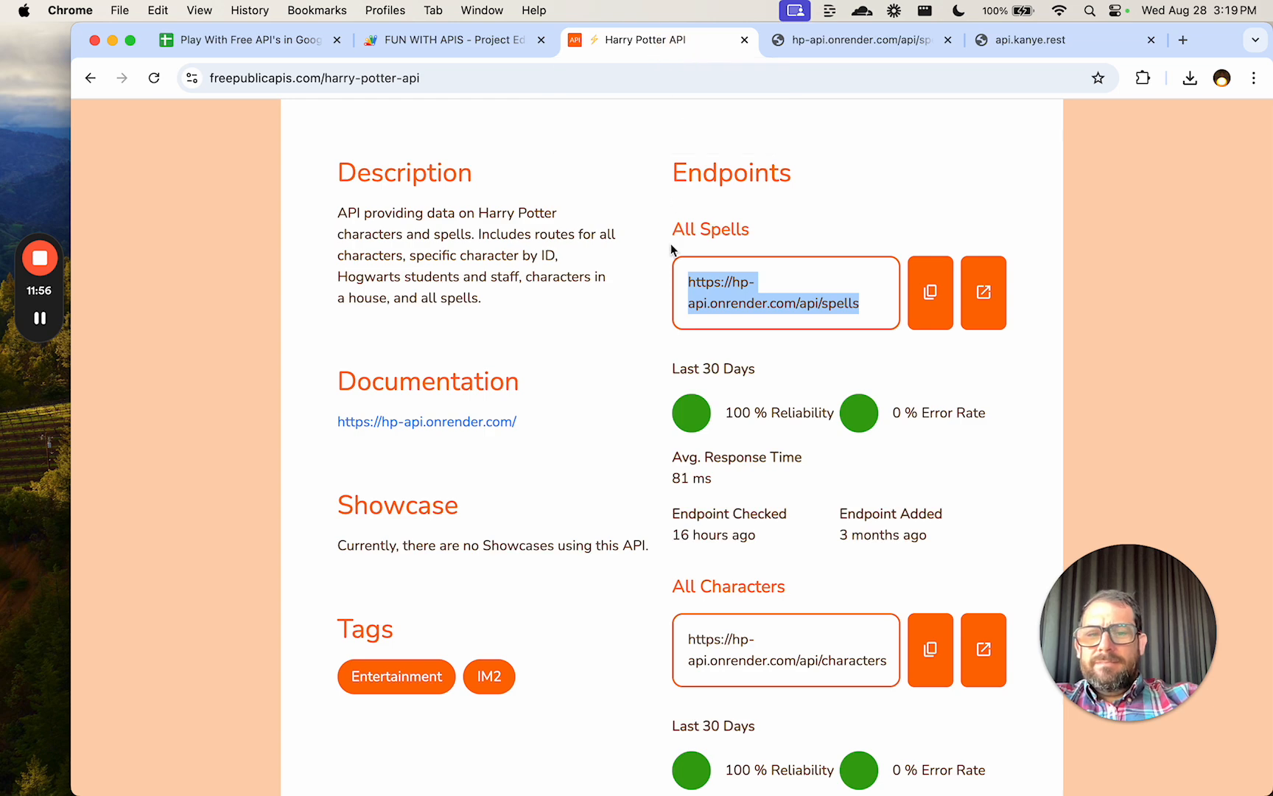
click(453, 39)
double_click(763, 605)
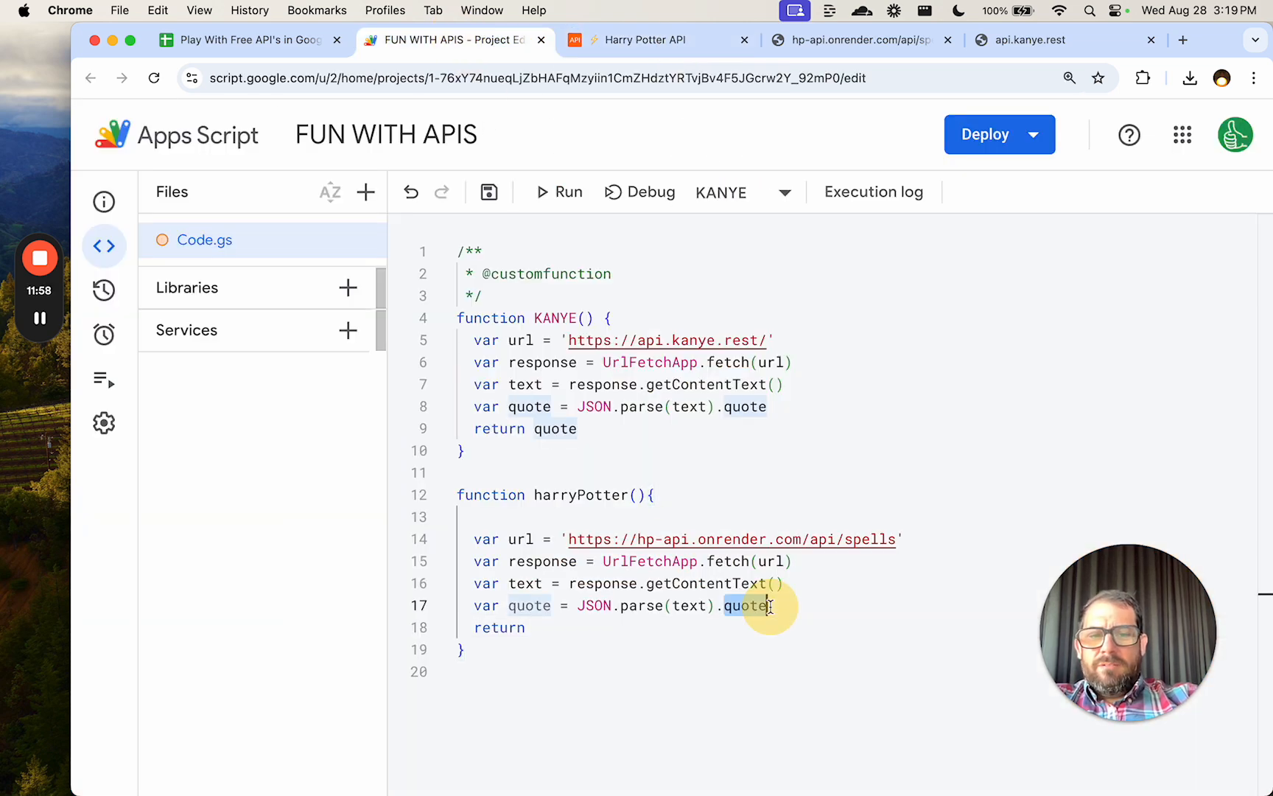
key(BackSpace)
key(BackSpace)
key(BackSpace)
key(BackSpace)
key(BackSpace)
key(BackSpace)
key(BackSpace)
key(BackSpace)
key(BackSpace)
key(BackSpace)
key(BackSpace)
key(BackSpace)
key(BackSpace)
key(BackSpace)
key(BackSpace)
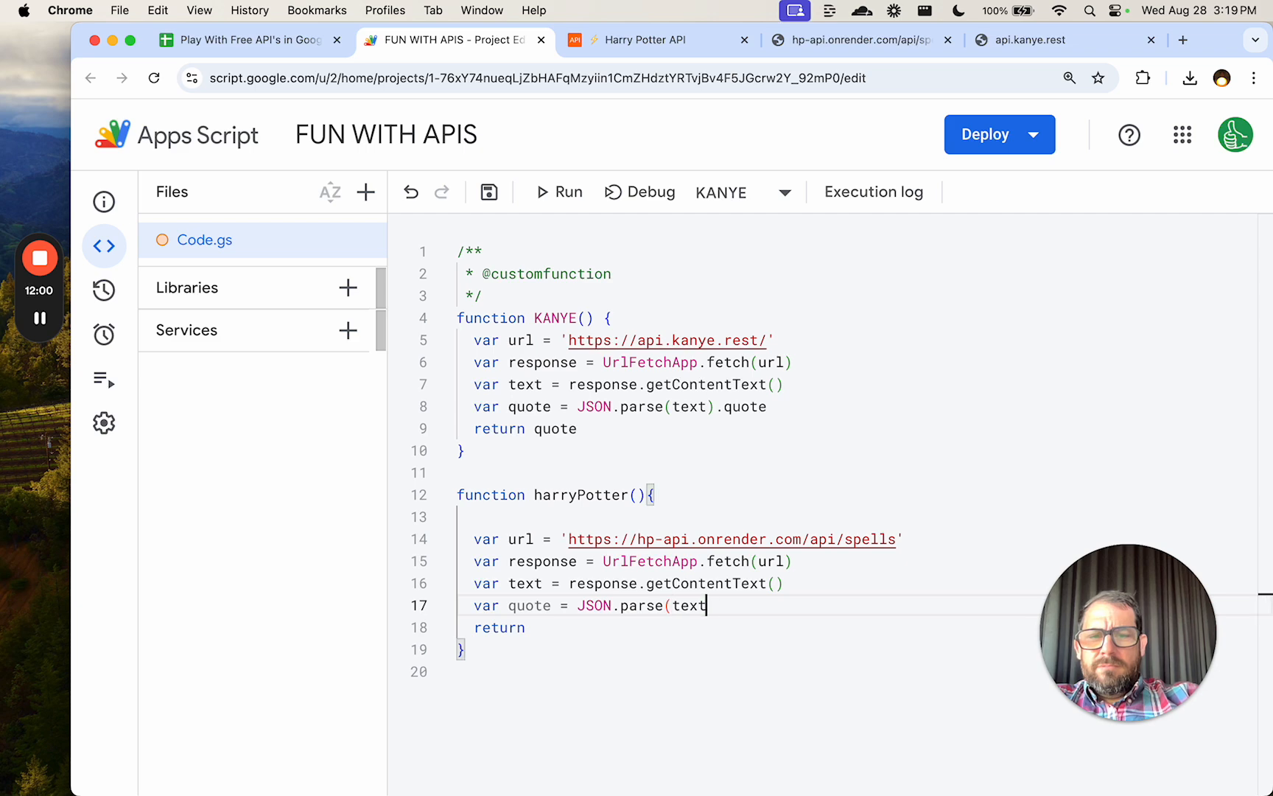
key(BackSpace)
key(BackSpace)
key(BackSpace)
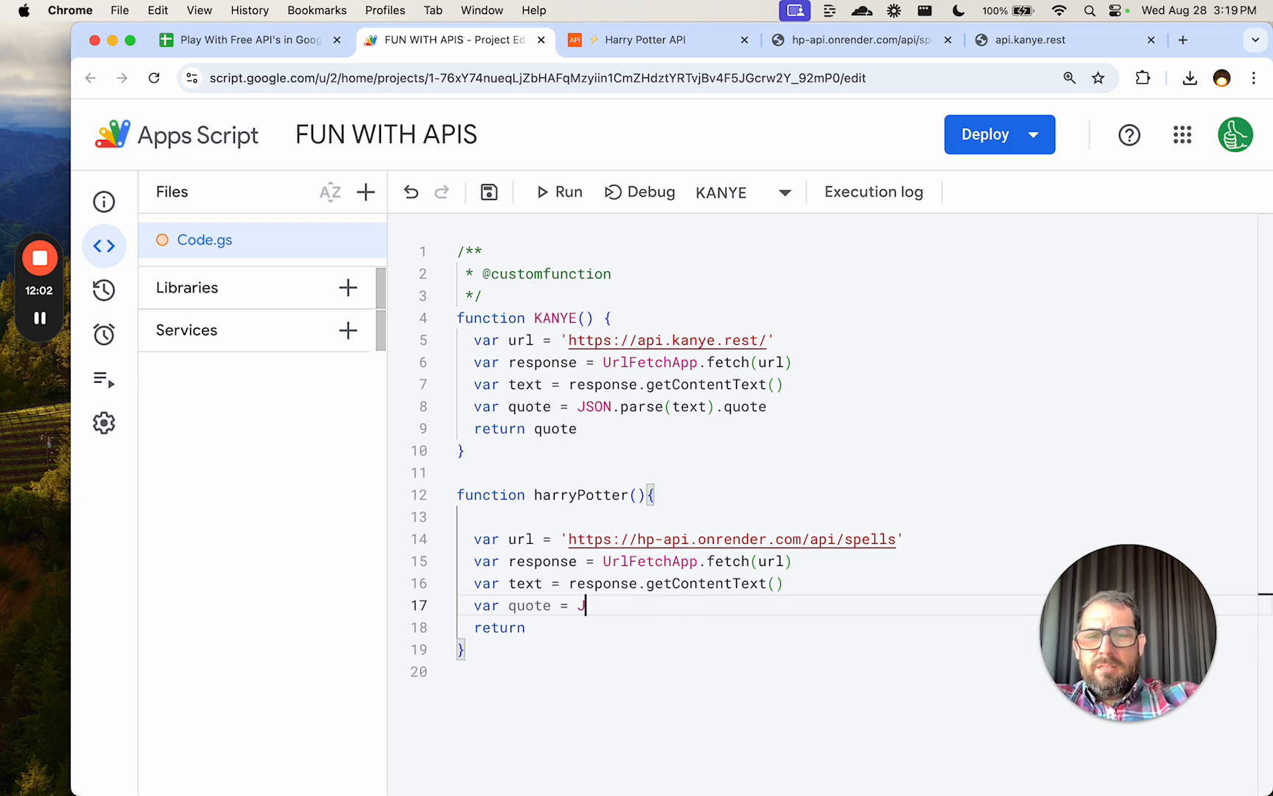
text(text)
key(Down)
text(quote)
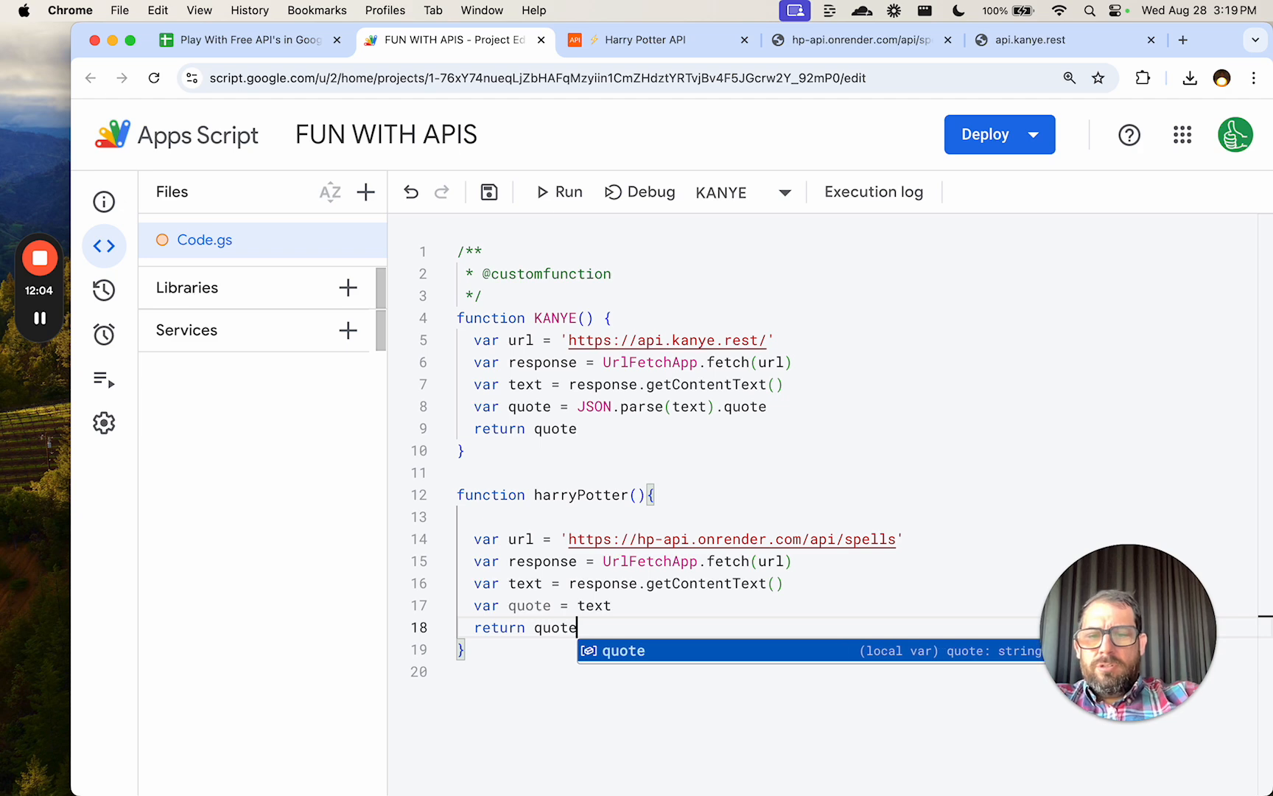
Make the harryPotter function return text, save the project and delete the quote variable declaration.
key(BackSpace)
key(BackSpace)
key(BackSpace)
key(BackSpace)
key(BackSpace)
text(text)
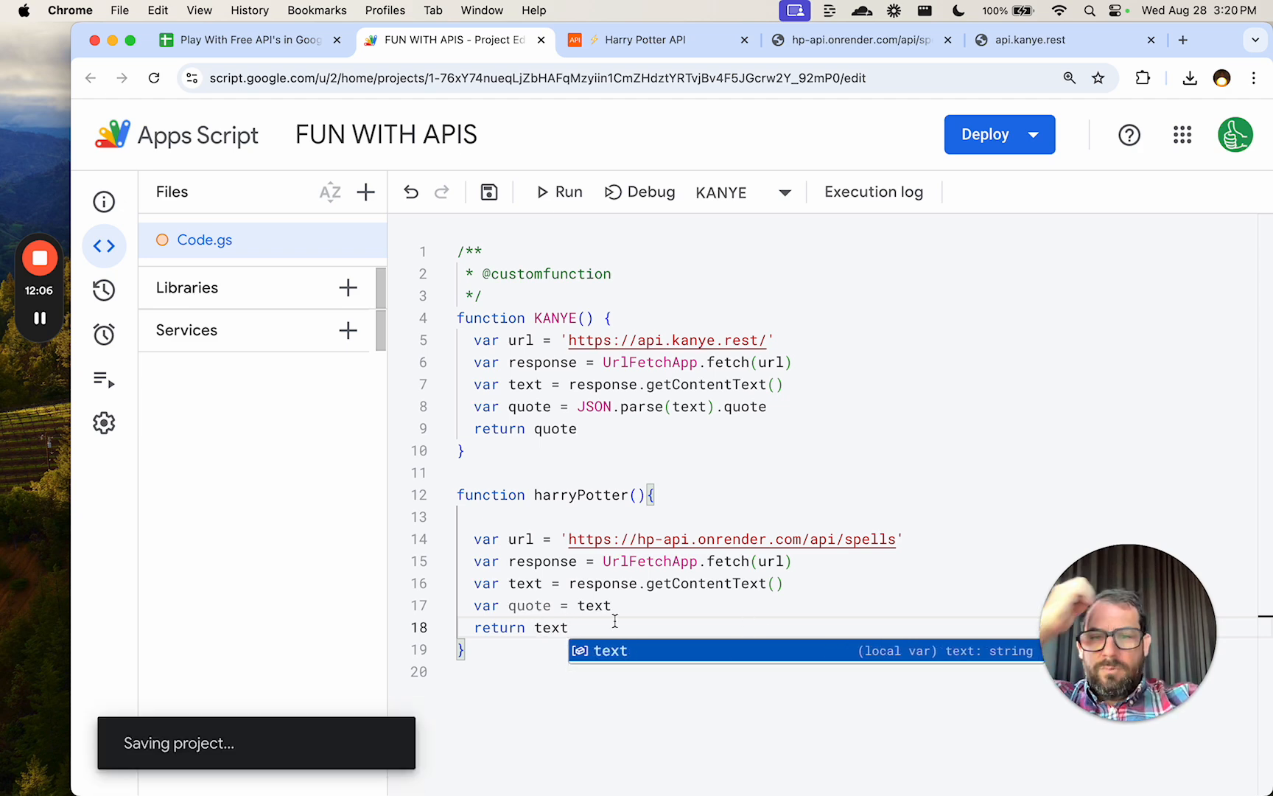
drag(613, 604, 475, 605)
key(BackSpace)
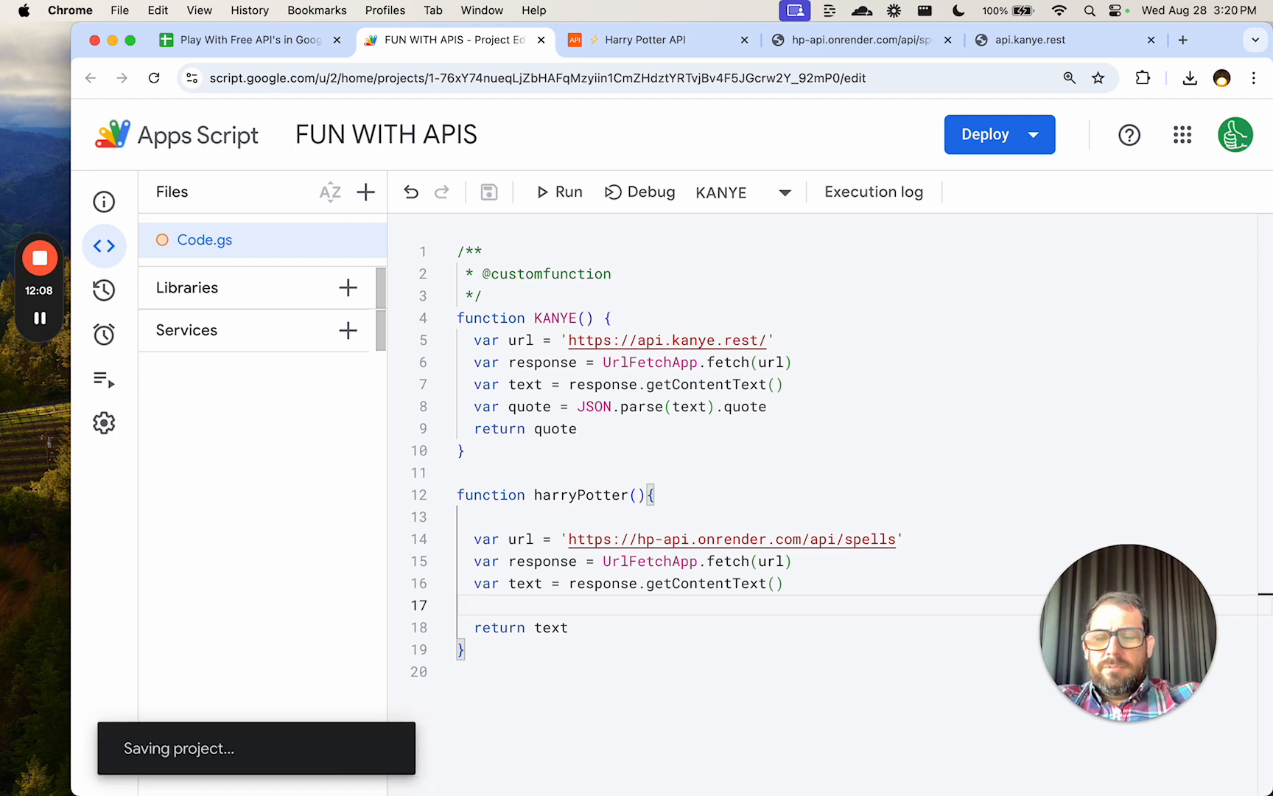
Rename the harryPotter function to hogwartsSpells.
double_click(580, 495)
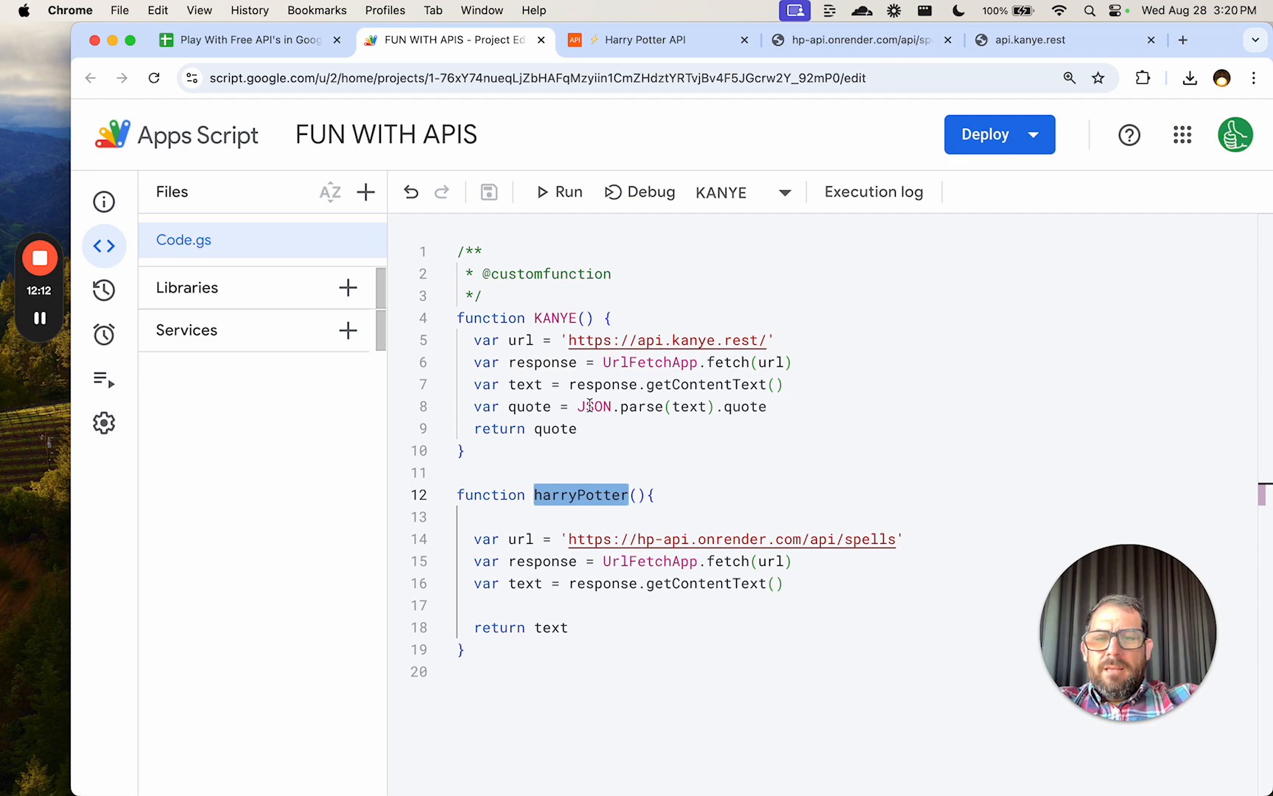
text(hogwar)
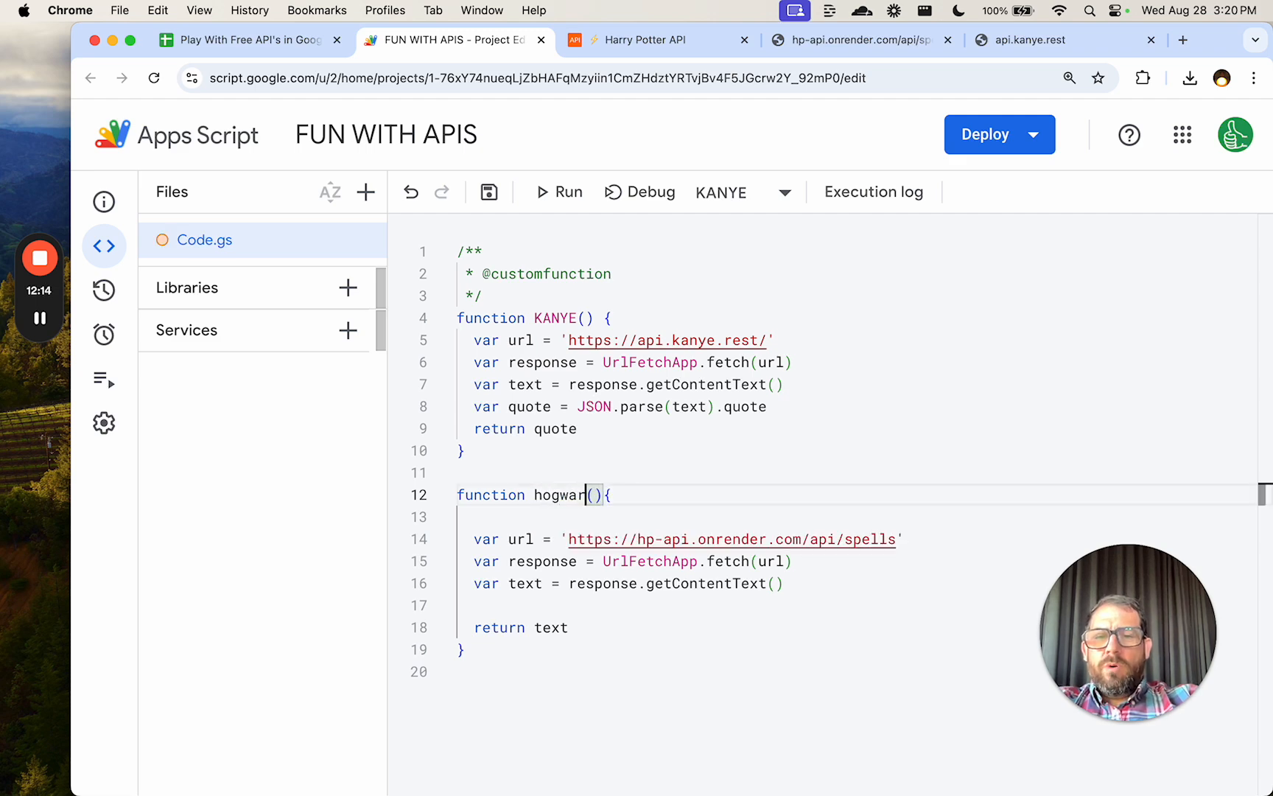
text(tsSpells)
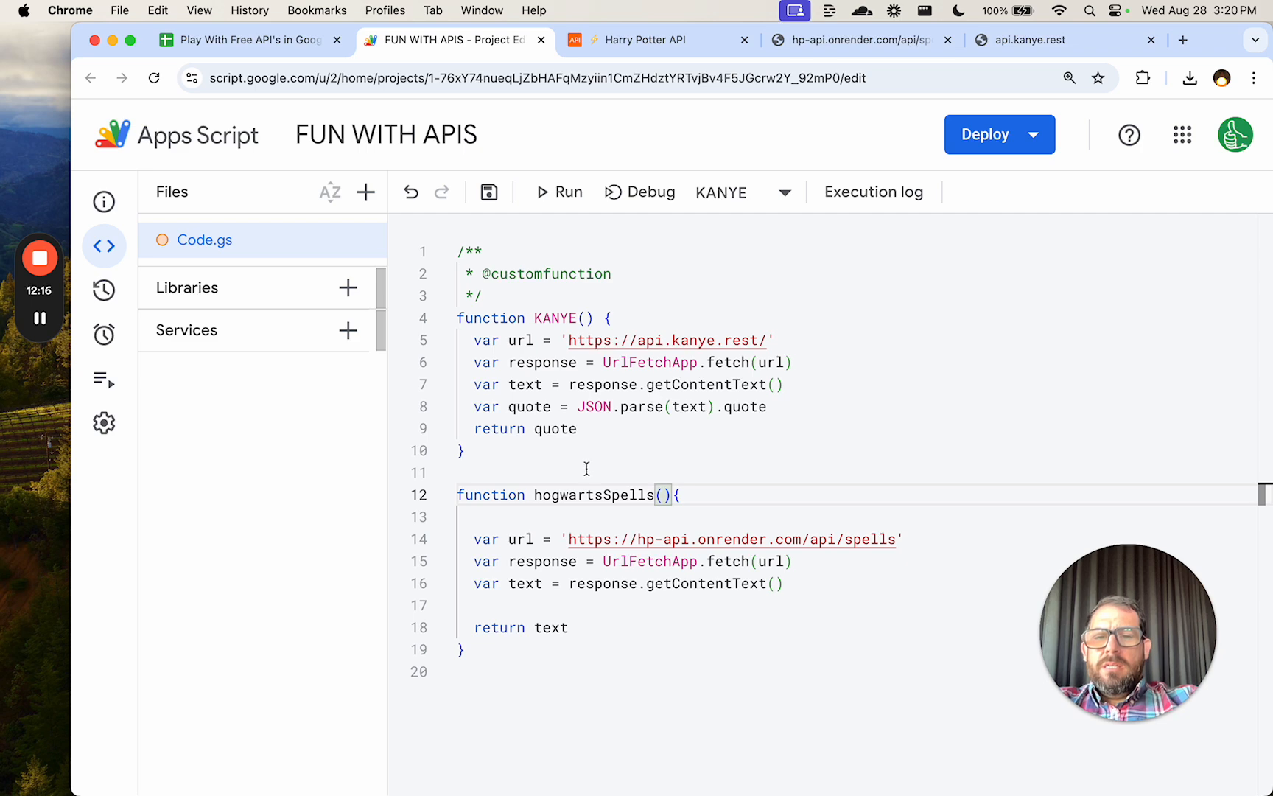
Rename the second function, which fetches the Harry Potter spells, to SPELLS and save the project.
double_click(577, 494)
text(SPELLS)
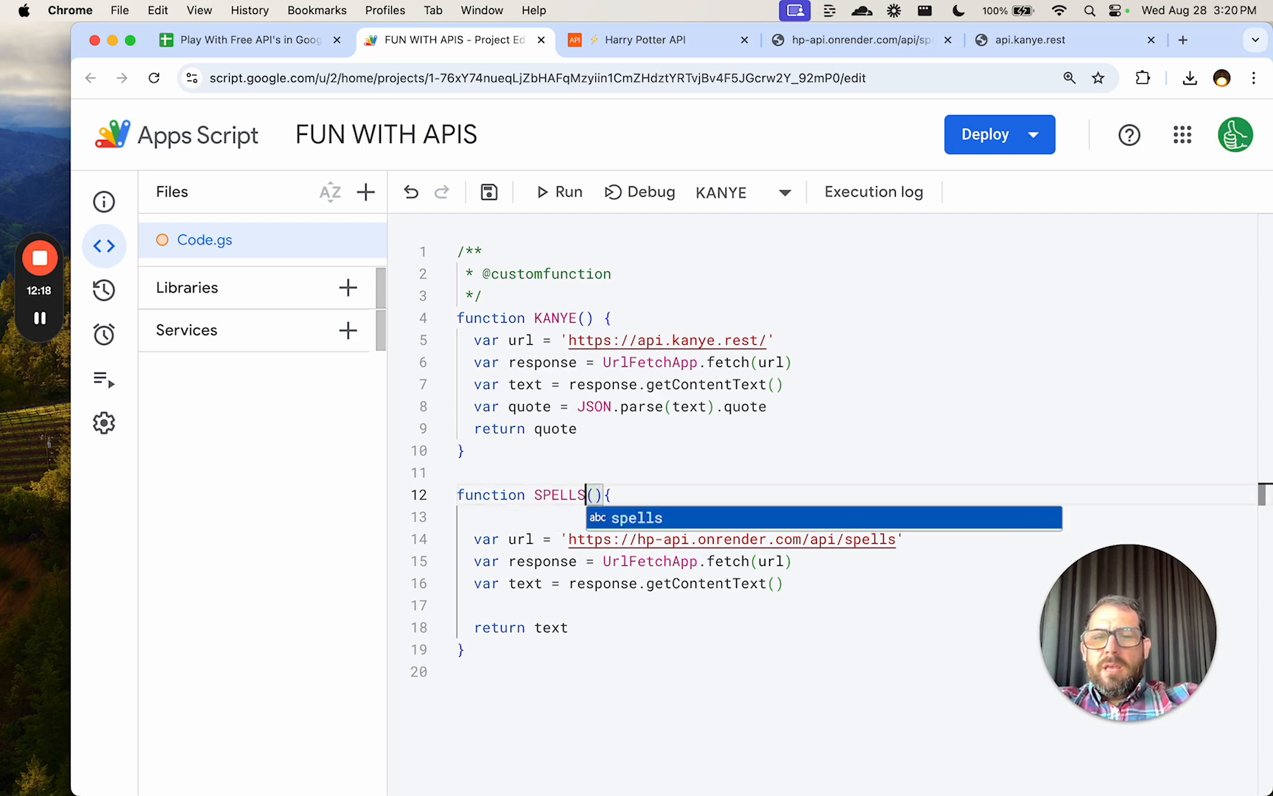
key(super+s)
click(523, 473)
key(Return)
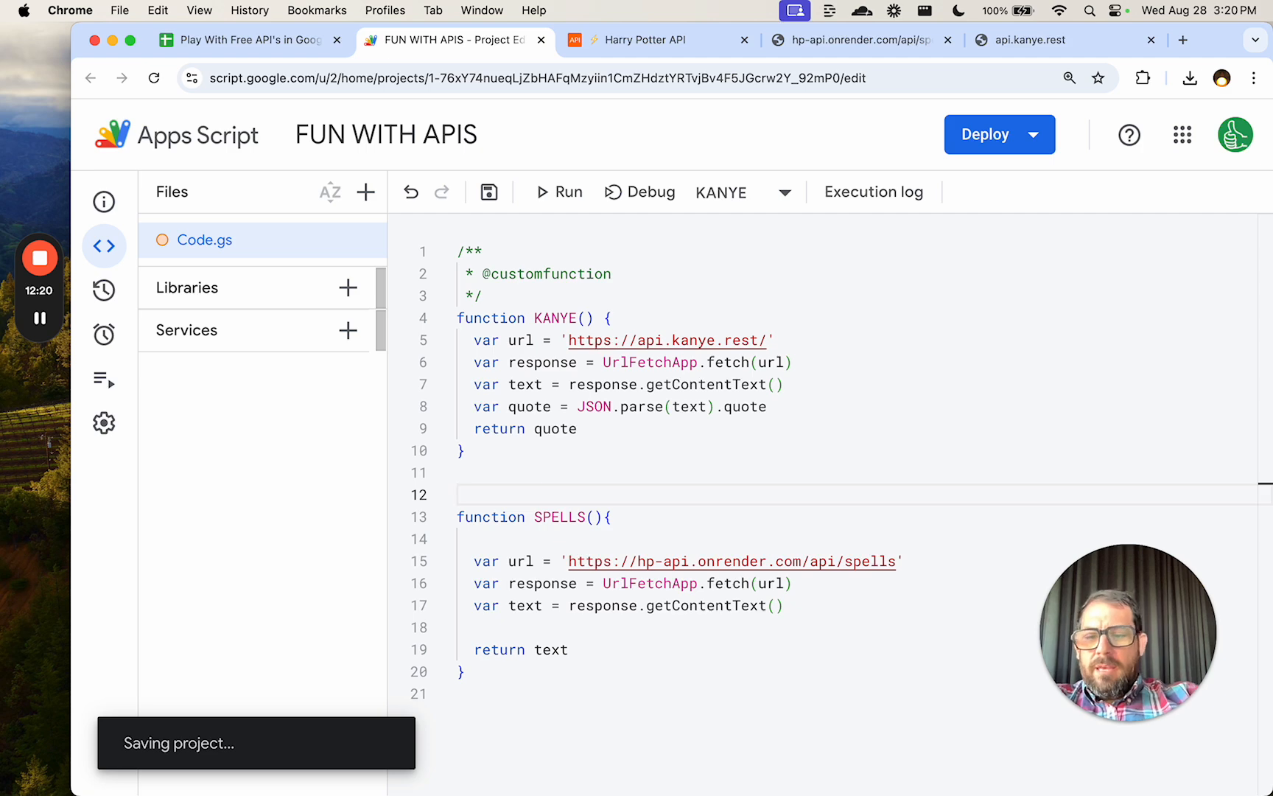
text(/** */)
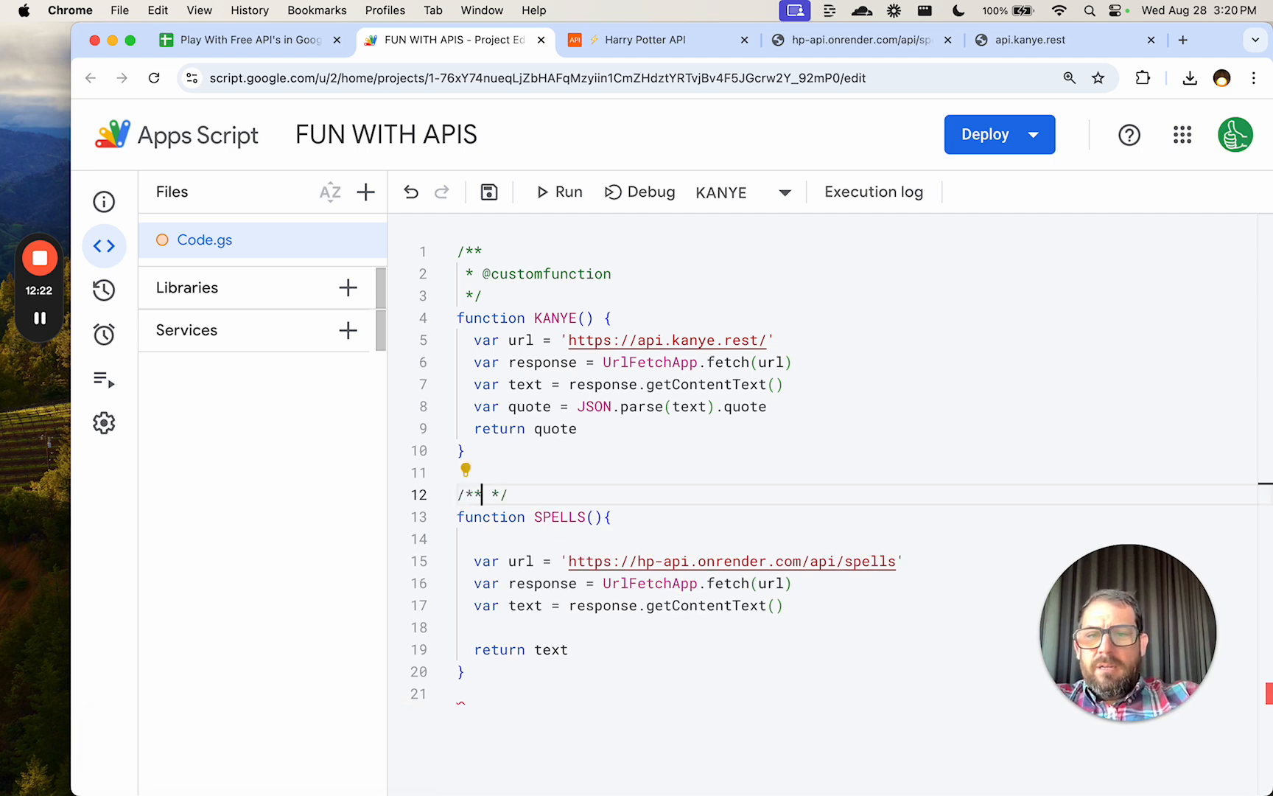
key(Return)
text(@custo)
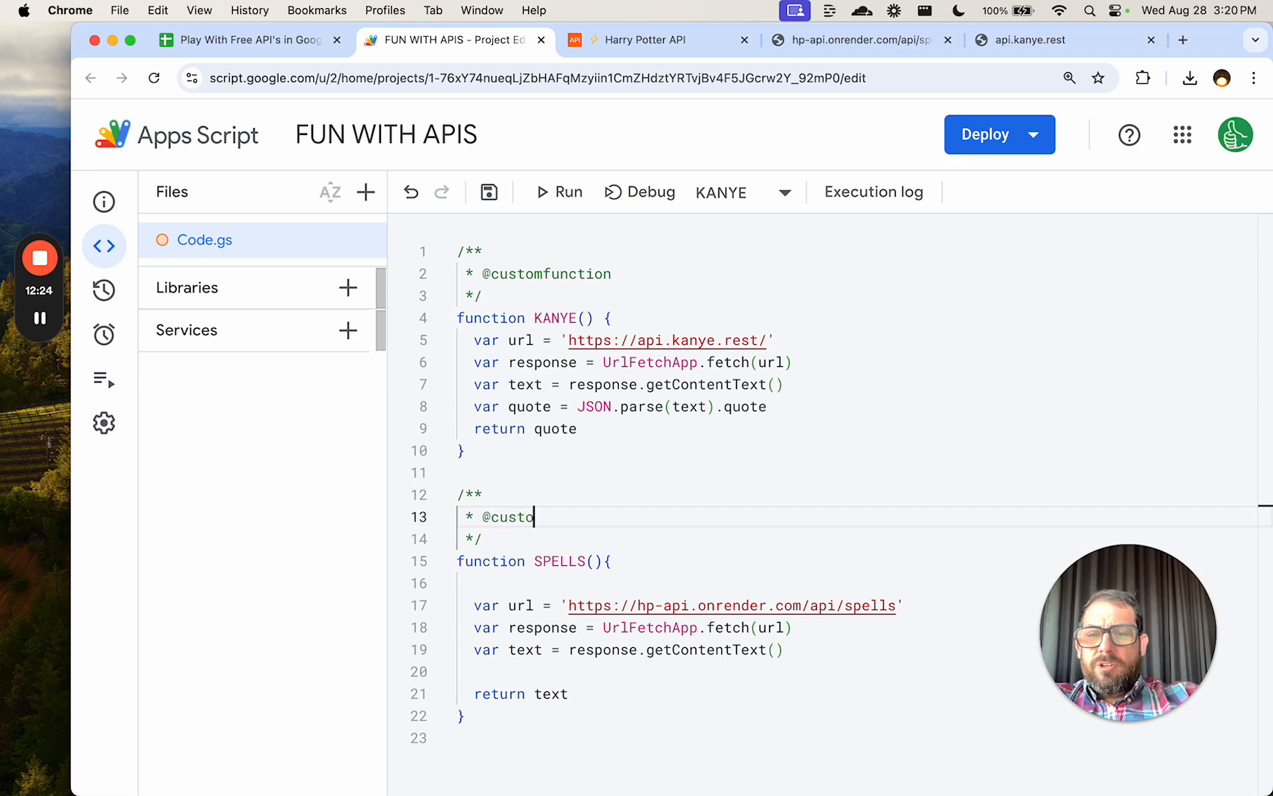
text(mfunction)
key(super+s)
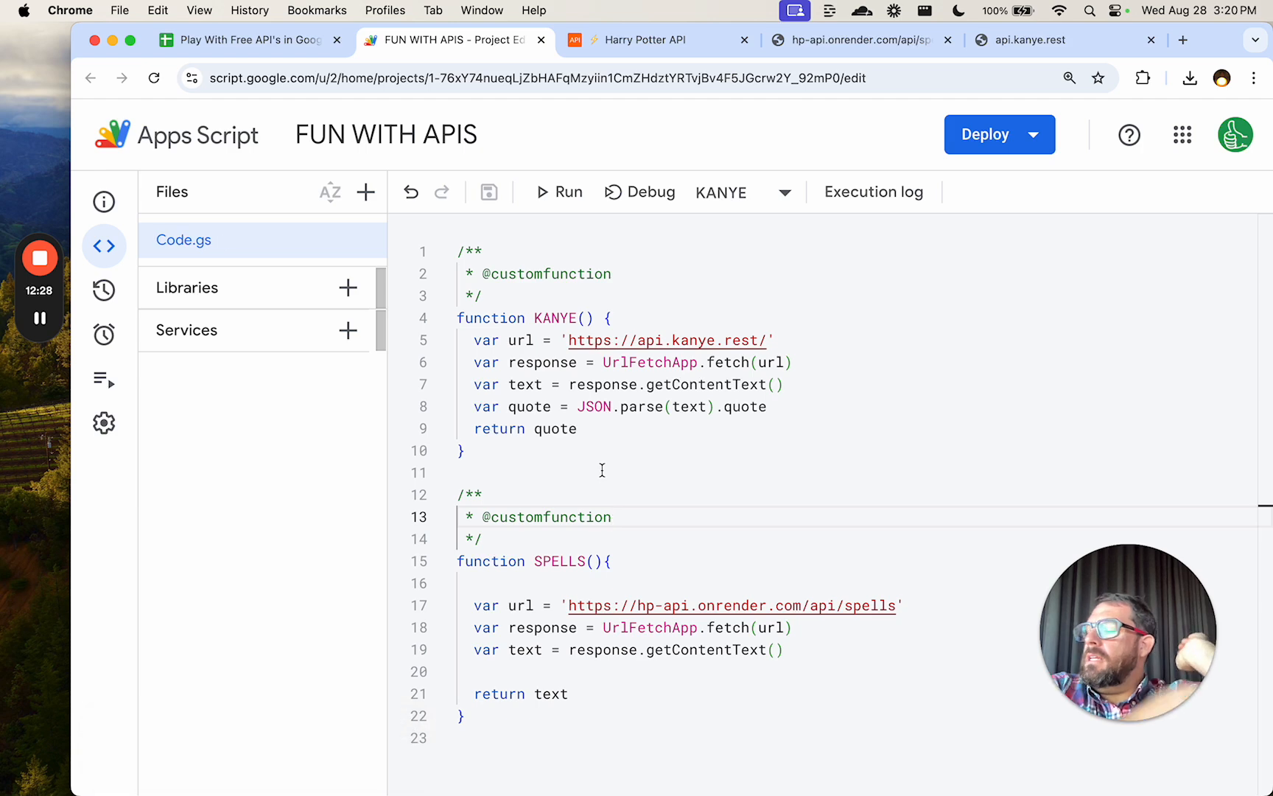
Switch to the Google Sheets spreadsheet and rename Sheet1 to KANYE.
click(274, 46)
click(351, 510)
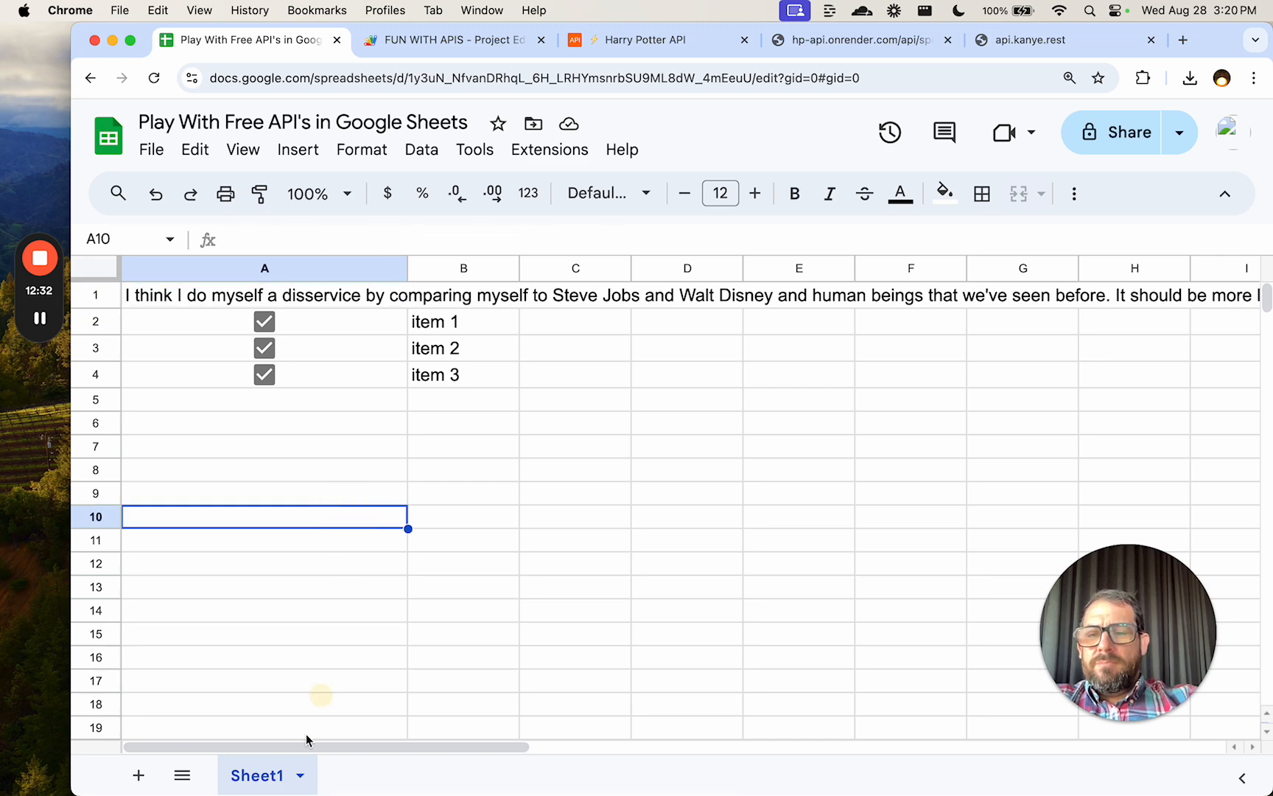
double_click(251, 775)
text(KANYE)
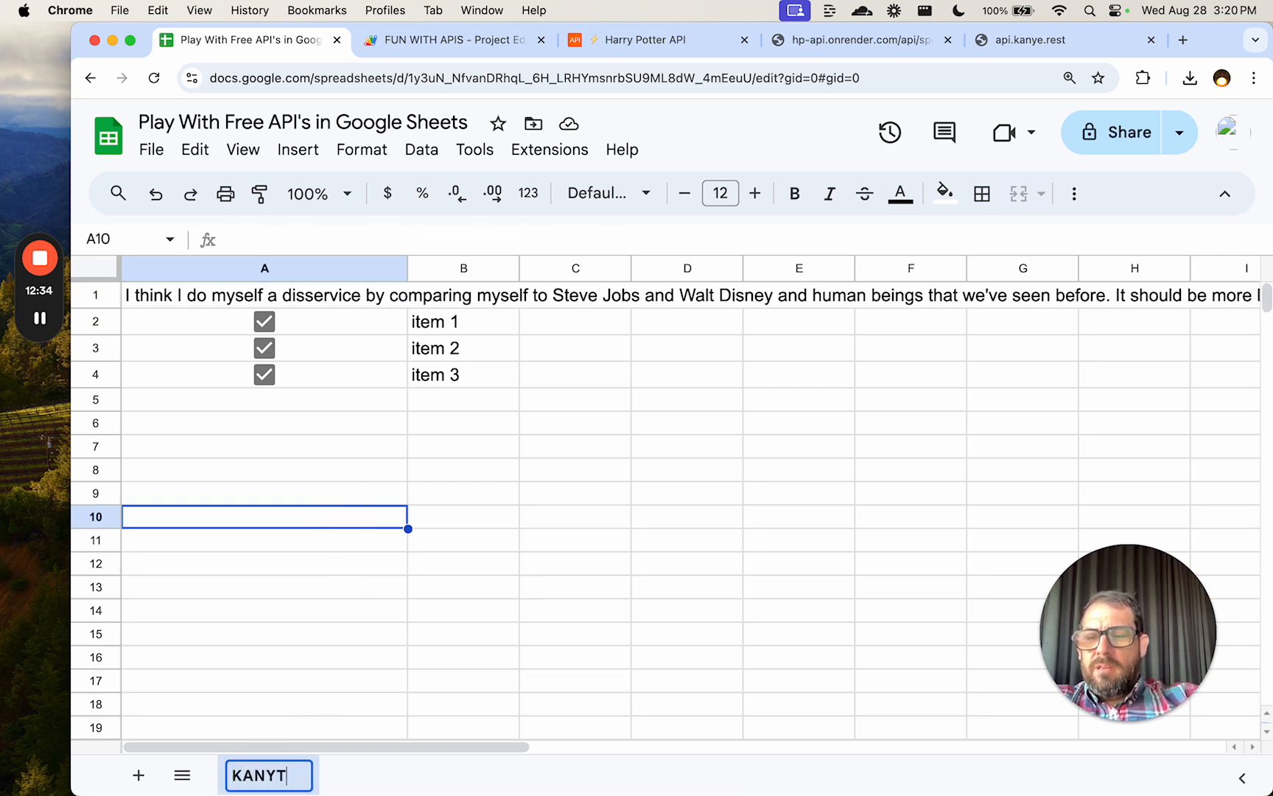
key(Return)
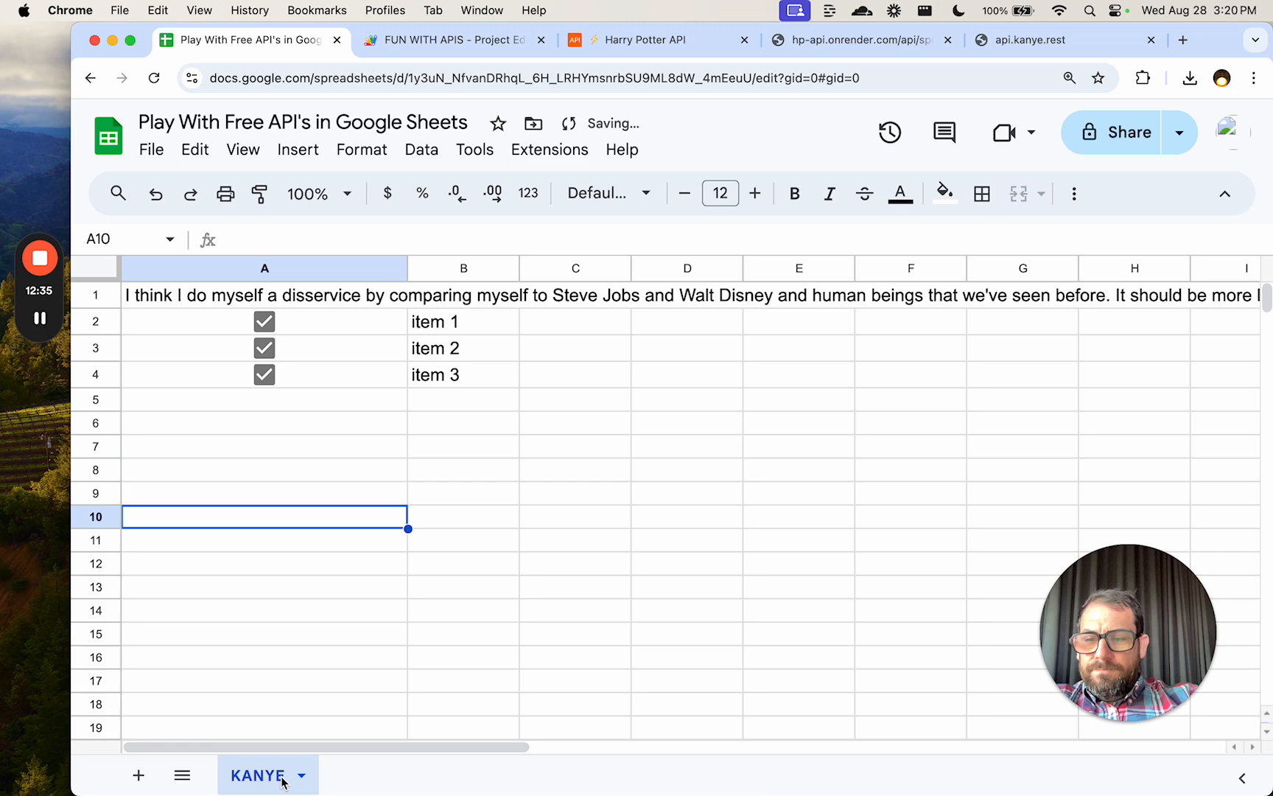
Add a new sheet to the spreadsheet and name it SPELLS.
click(138, 775)
double_click(336, 775)
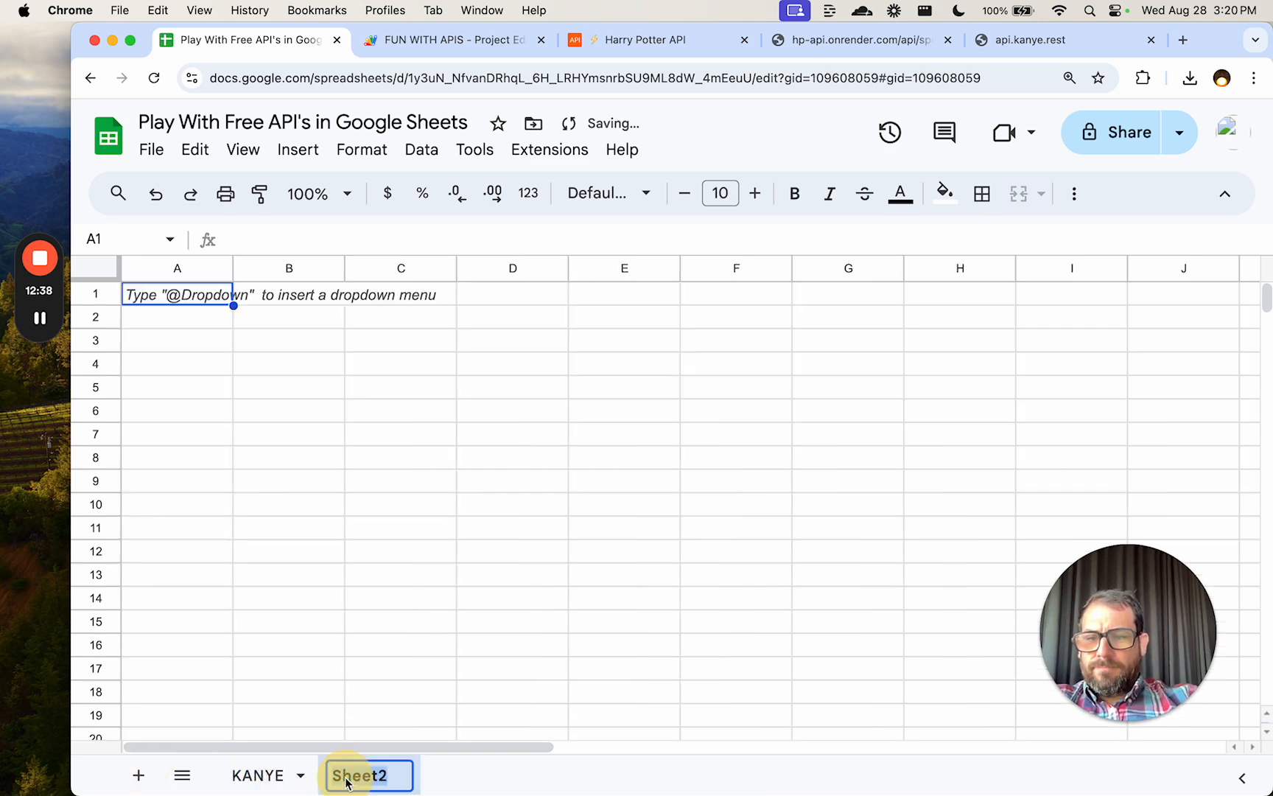
text(SPELLS)
key(Return)
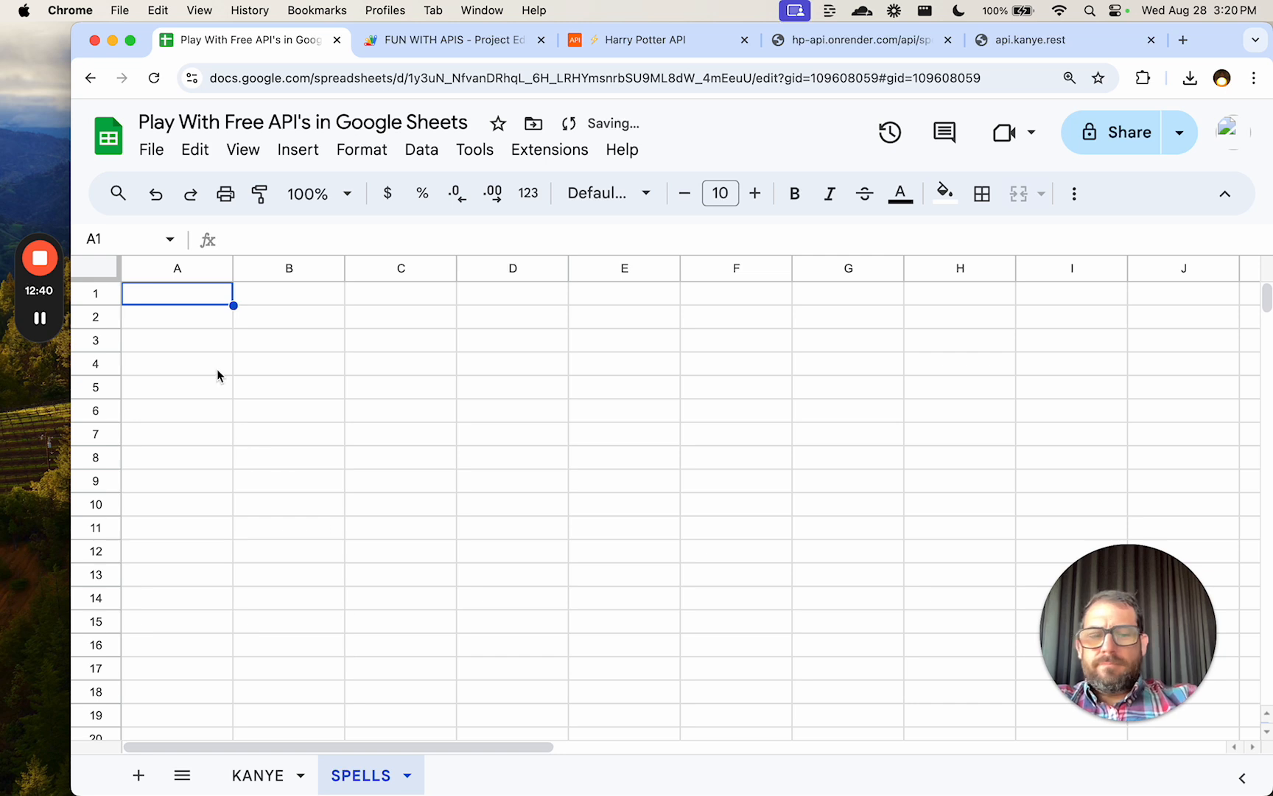
Enter the formula =SPELLS() in cell A1 of the SPELLS sheet and select that cell.
text(=spe)
key(Tab)
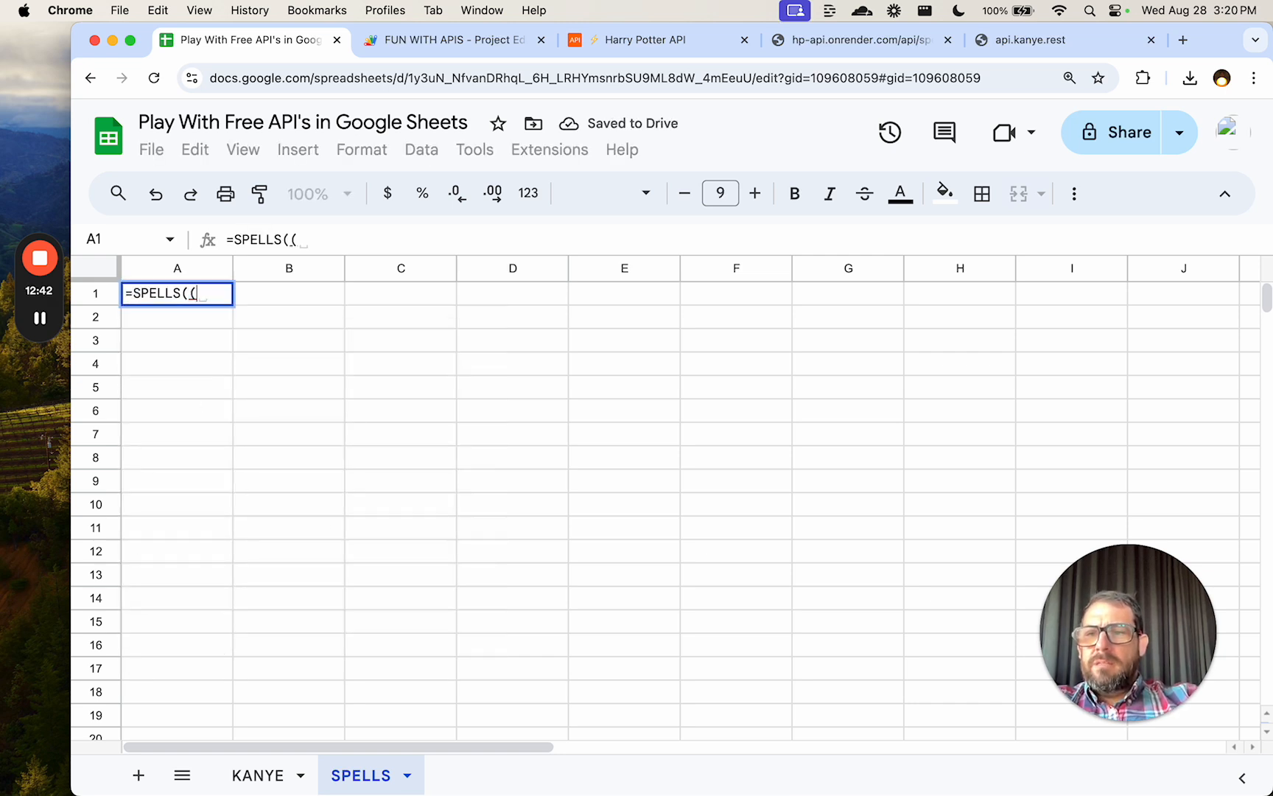
text())
key(Return)
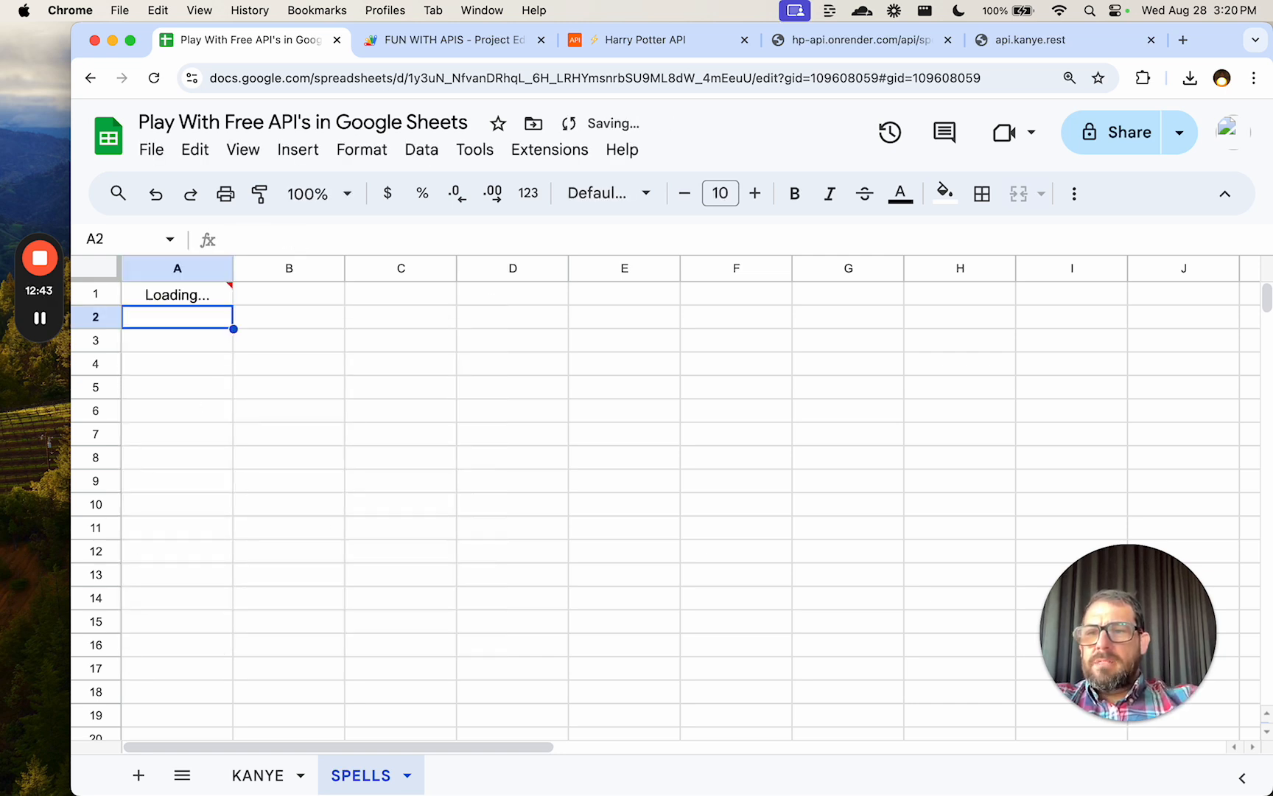
click(171, 295)
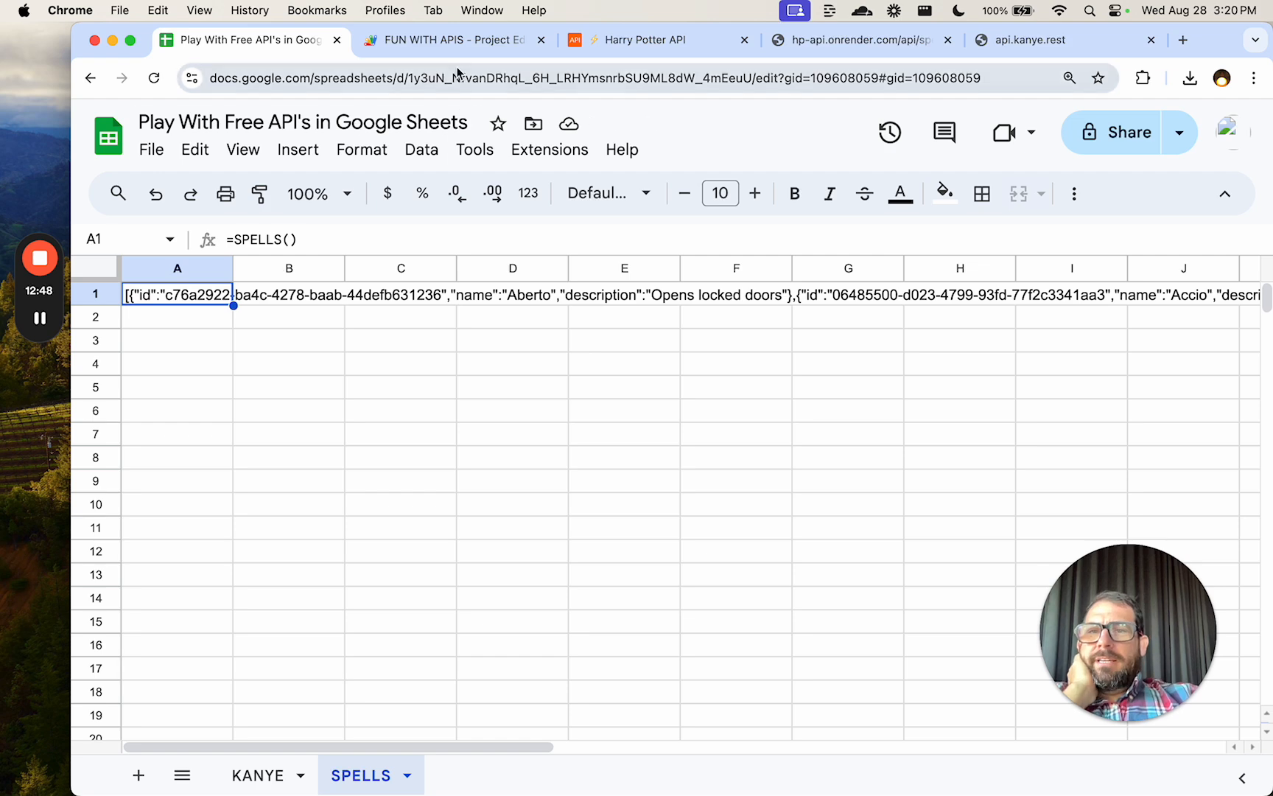
Switch to the Apps Script project and begin a var declaration on the blank line above the SPELLS function's return statement.
click(429, 40)
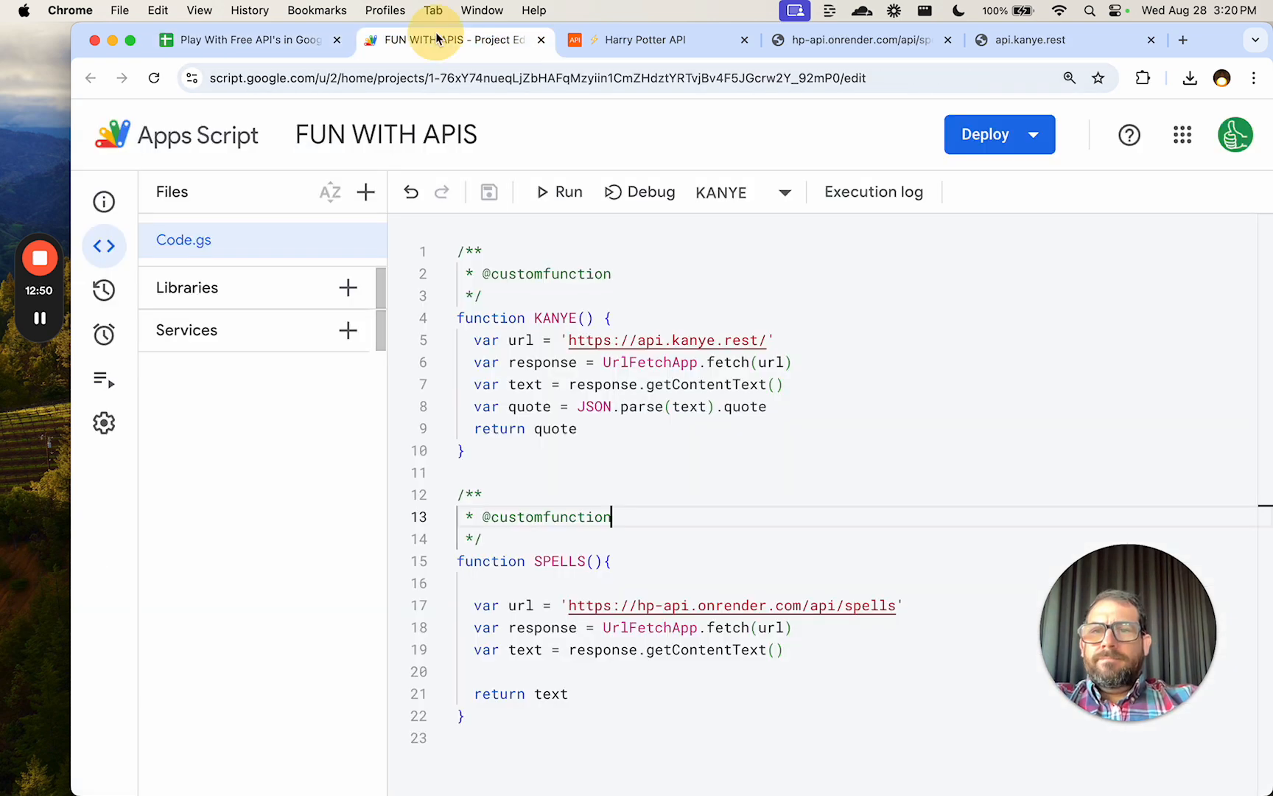
click(590, 672)
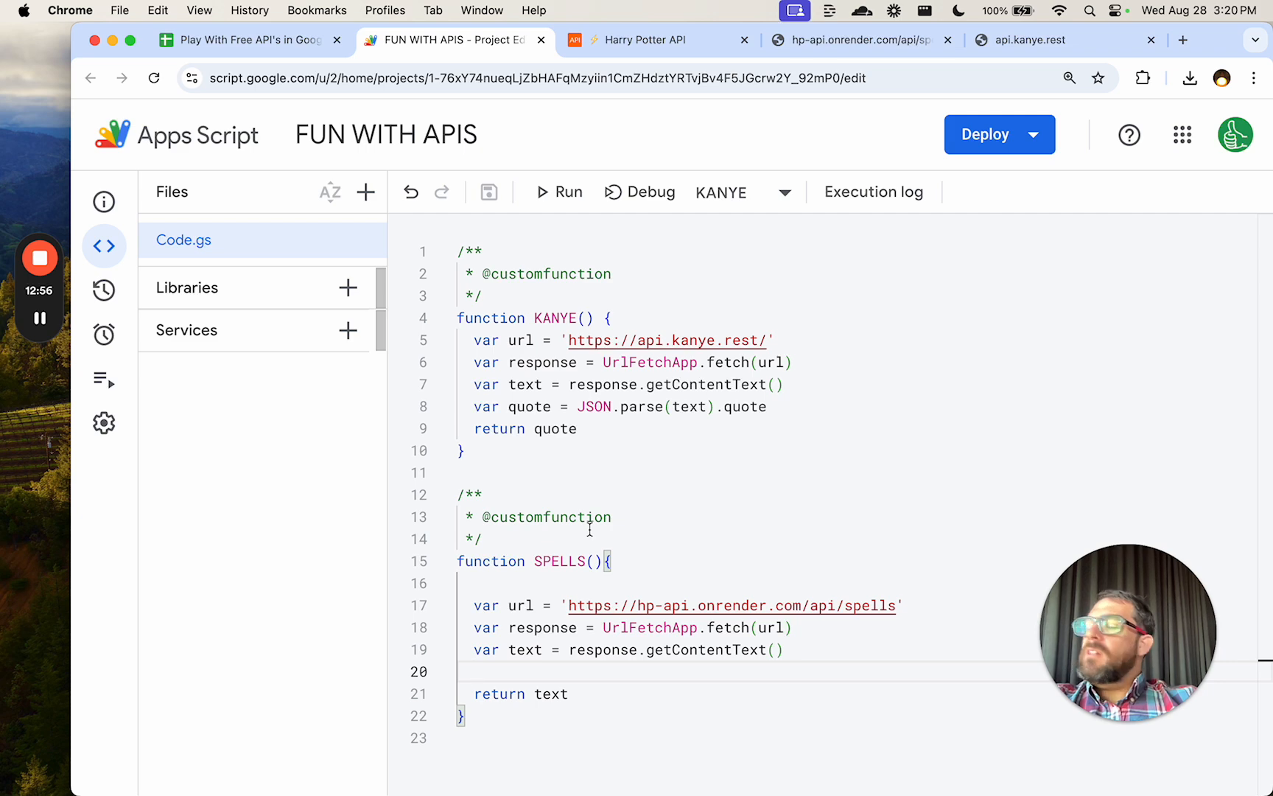
text(var)
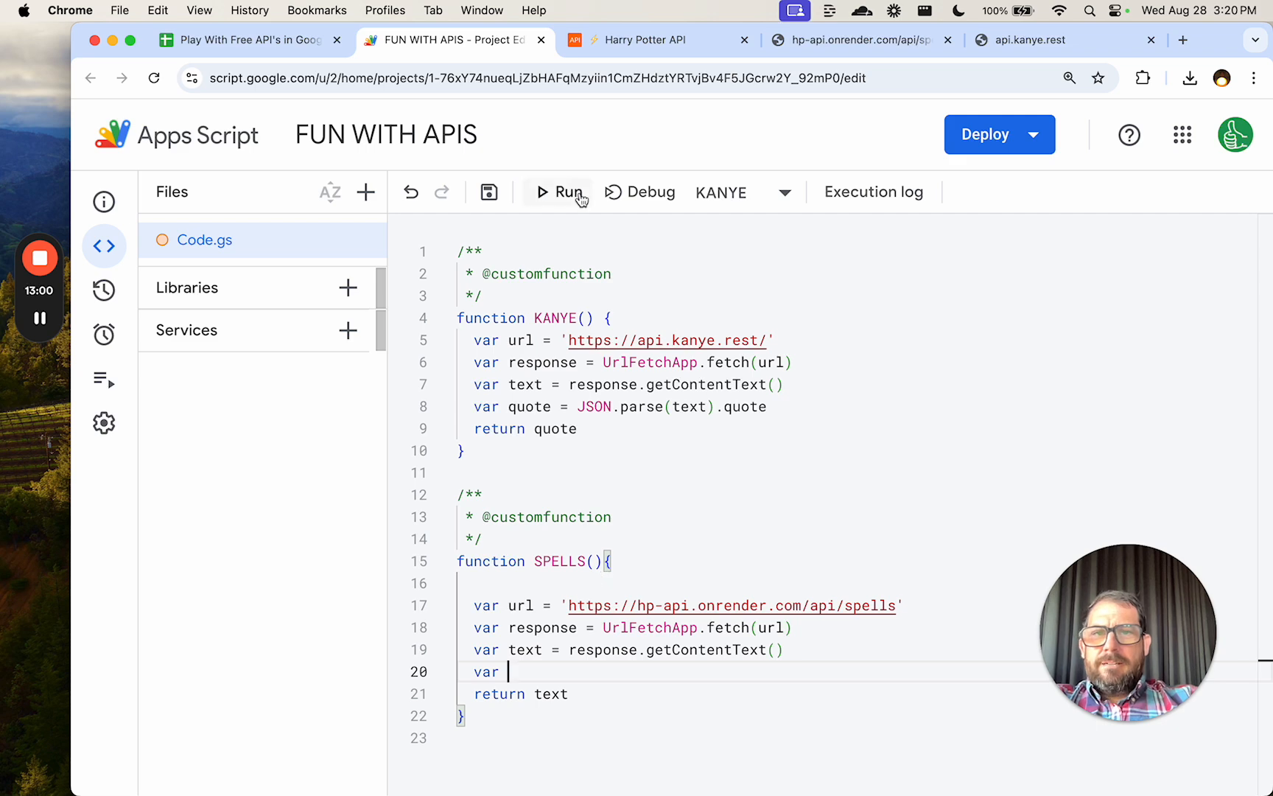
Examine how a single spell object is structured in the spells JSON response, and return to the script code.
click(1003, 48)
click(856, 46)
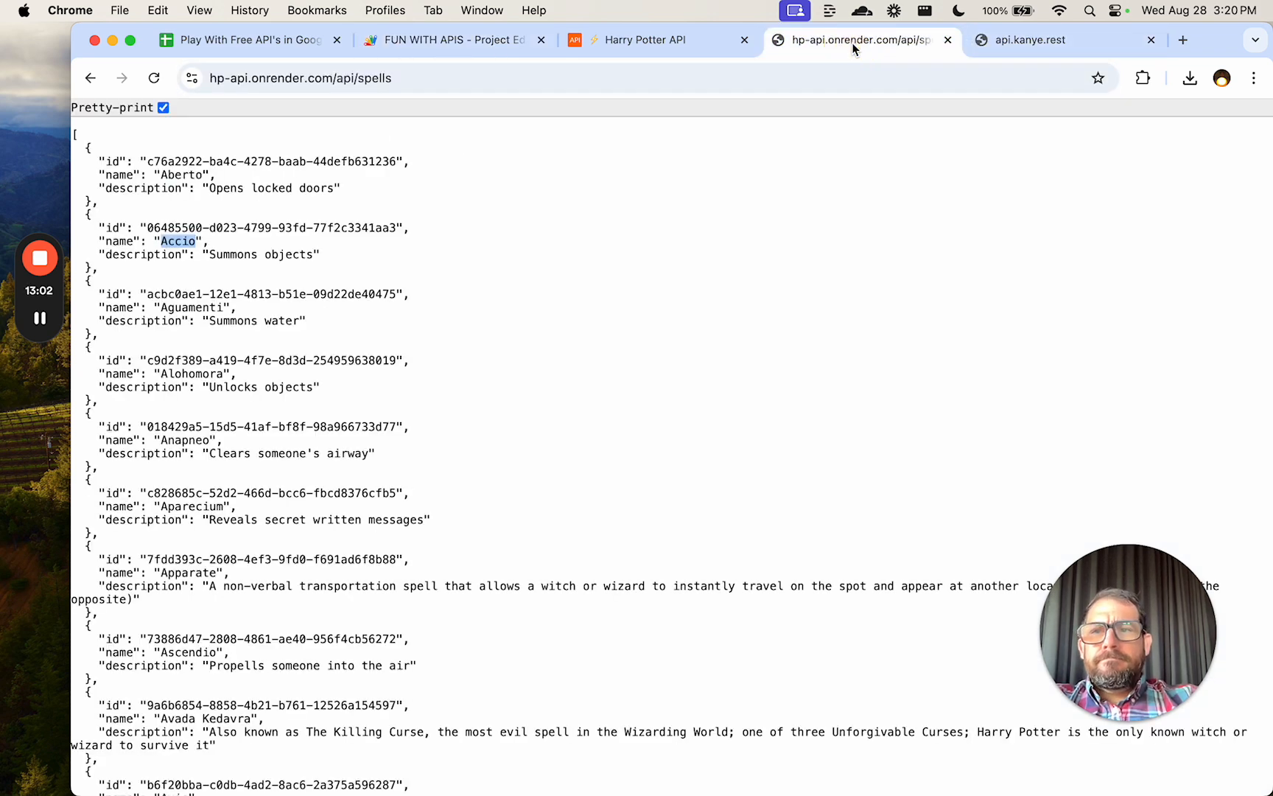
click(693, 45)
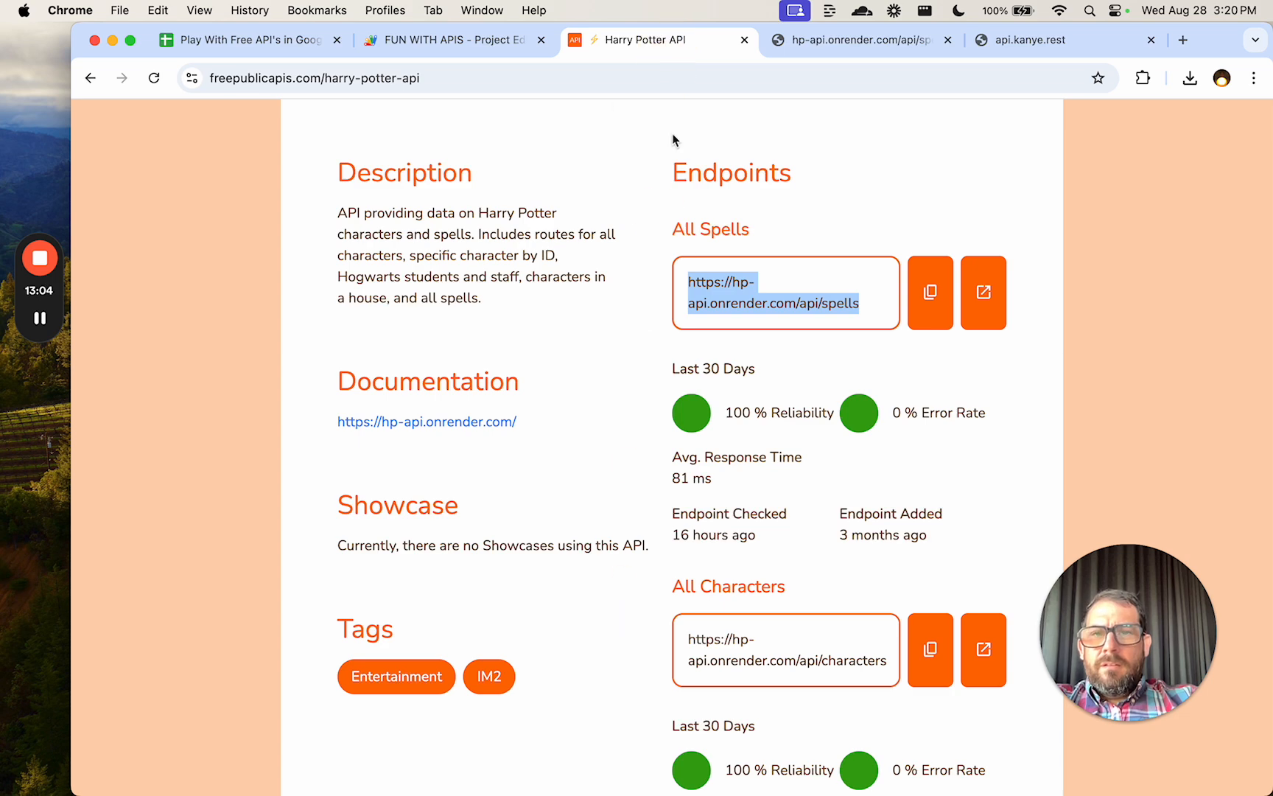
click(482, 41)
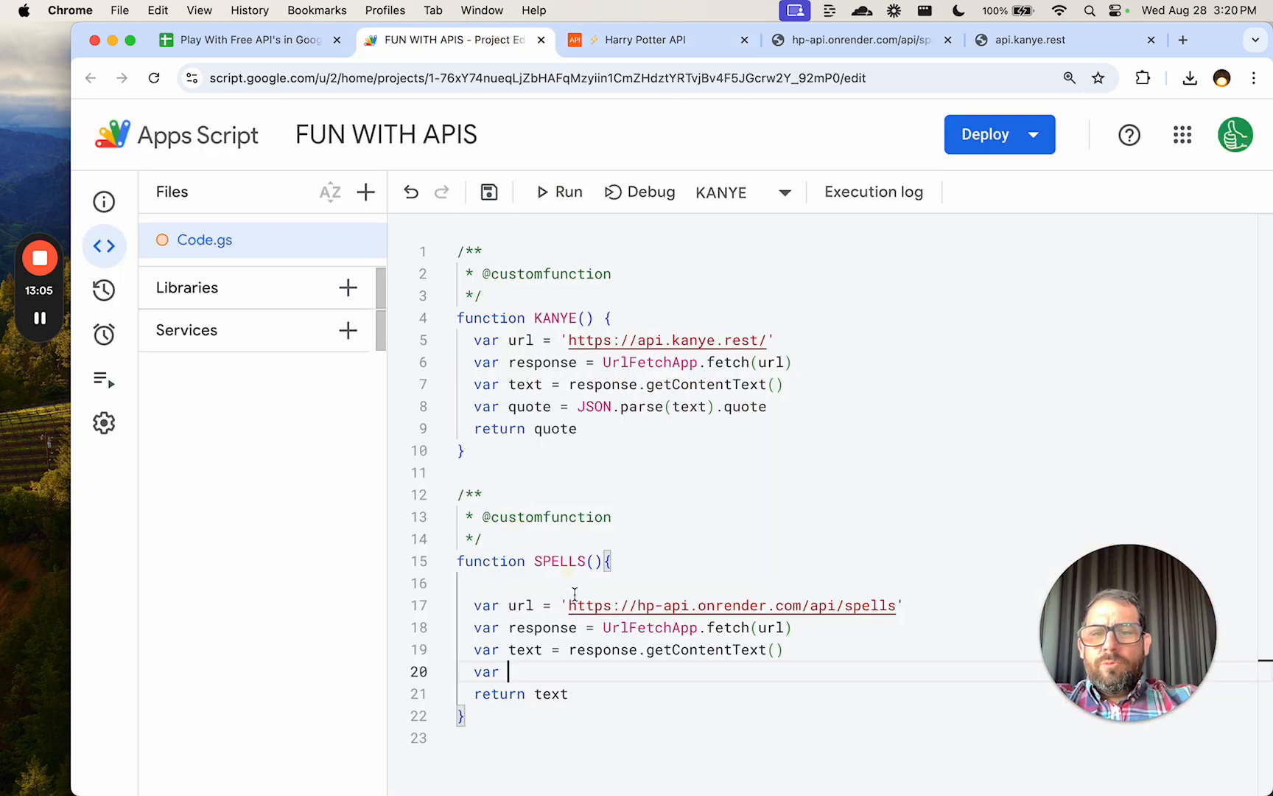
click(802, 651)
click(528, 670)
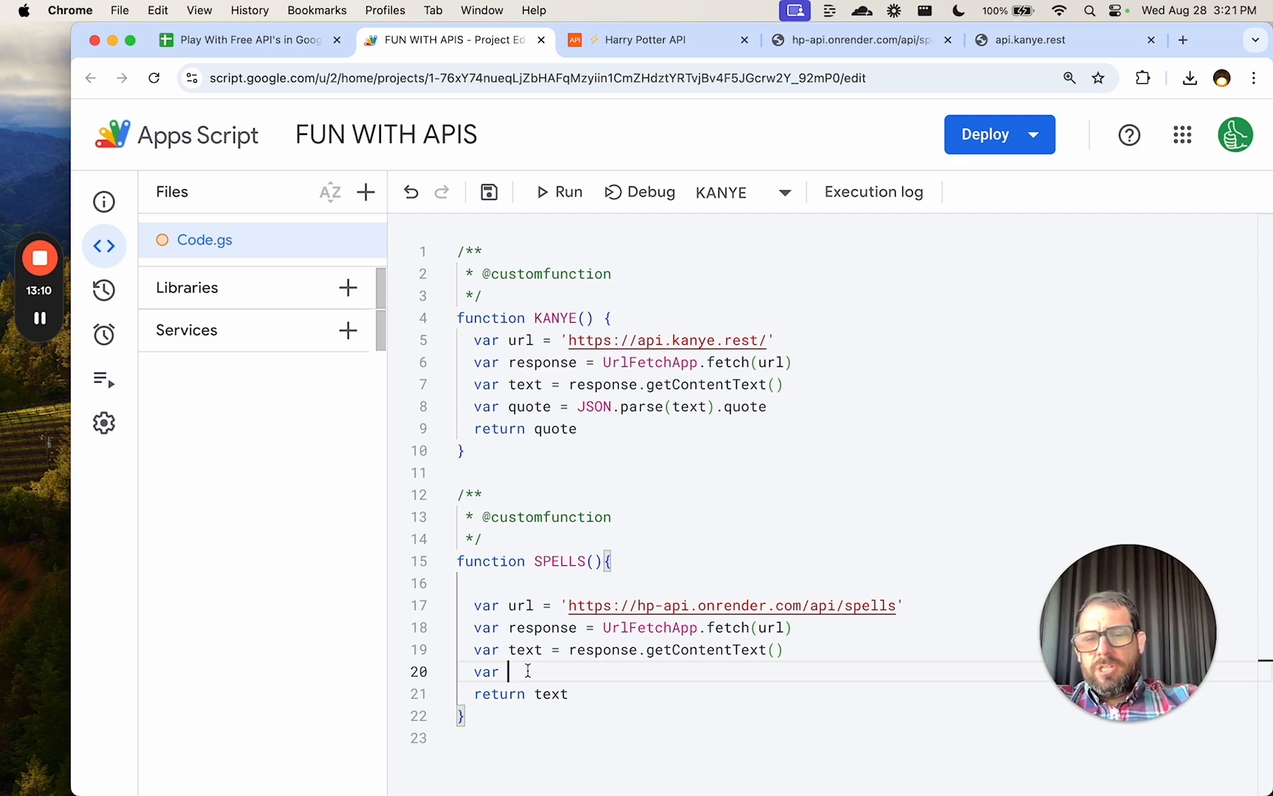
click(616, 46)
click(515, 46)
click(818, 44)
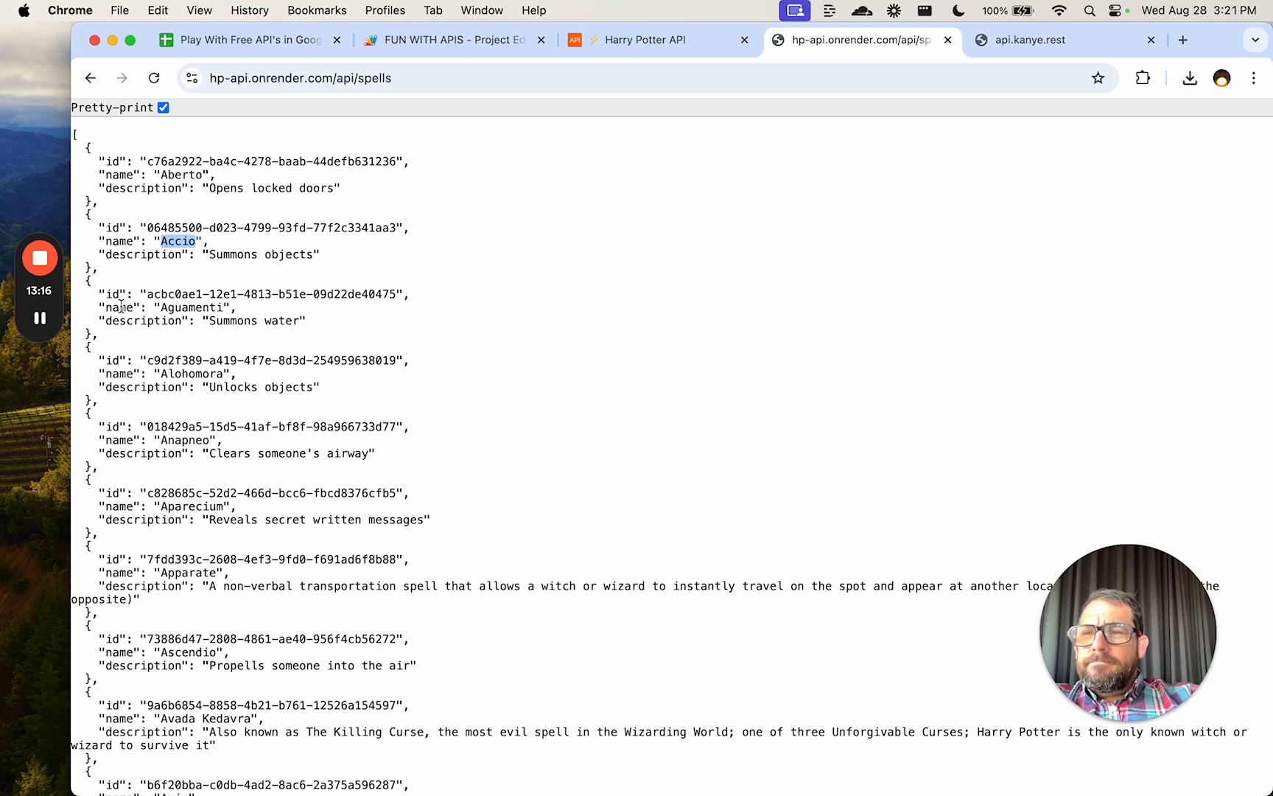
drag(87, 281, 103, 333)
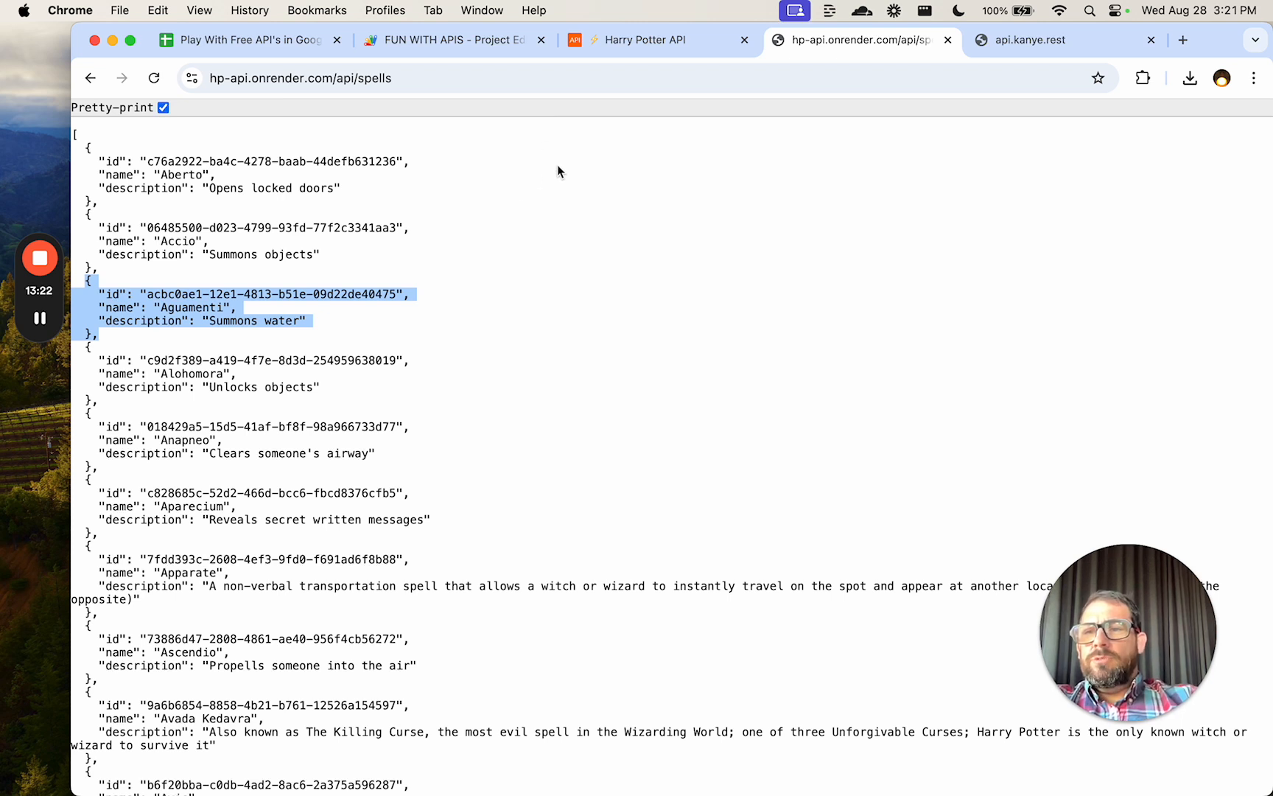
click(478, 44)
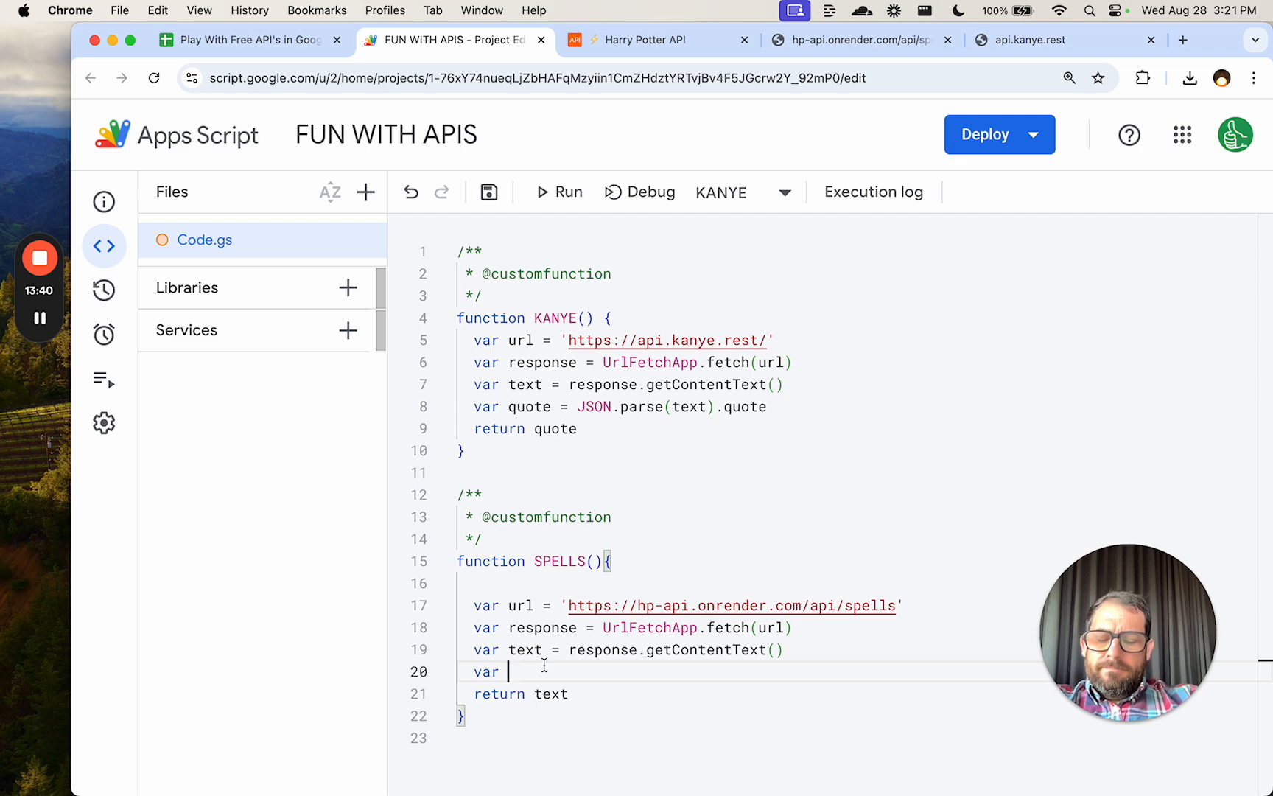
Complete the variable declaration in the SPELLS function as var spells = JSON.parse(text), followed by a blank line.
text(spells = )
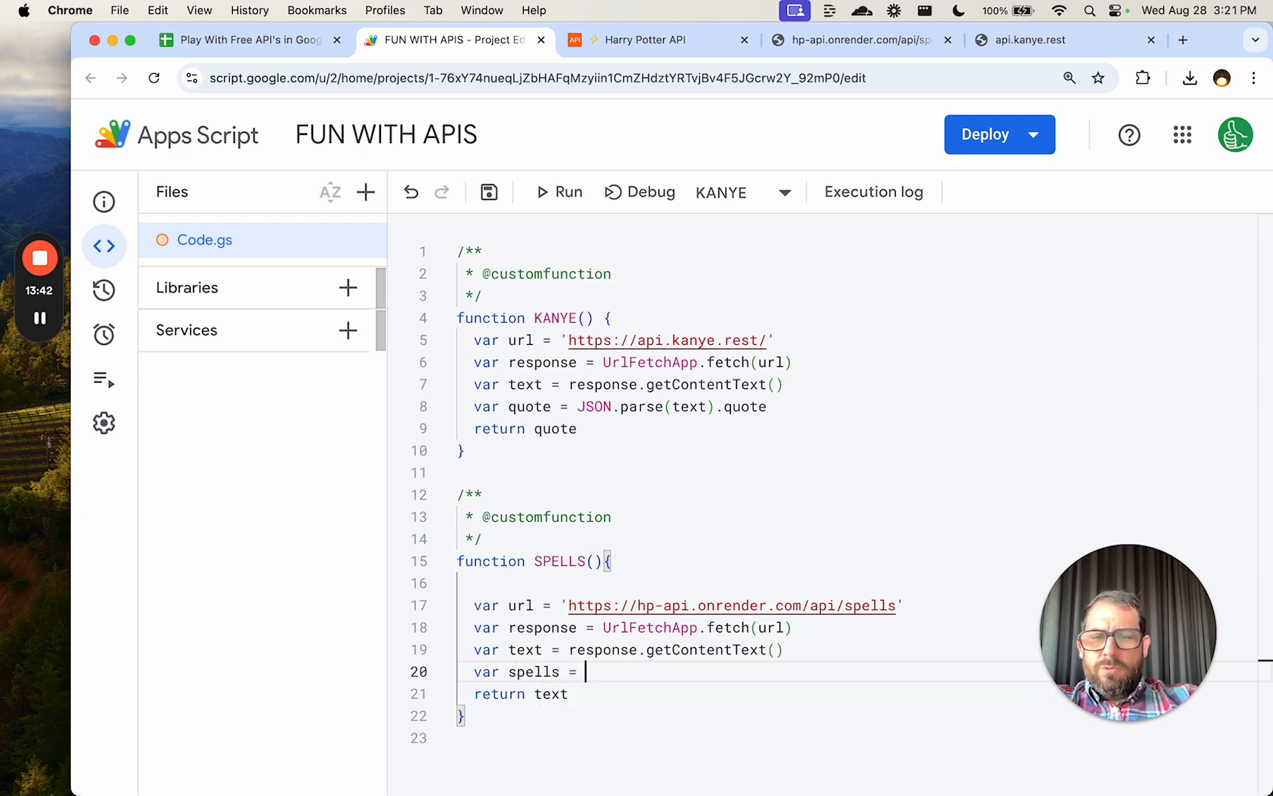
text(JSON.pa)
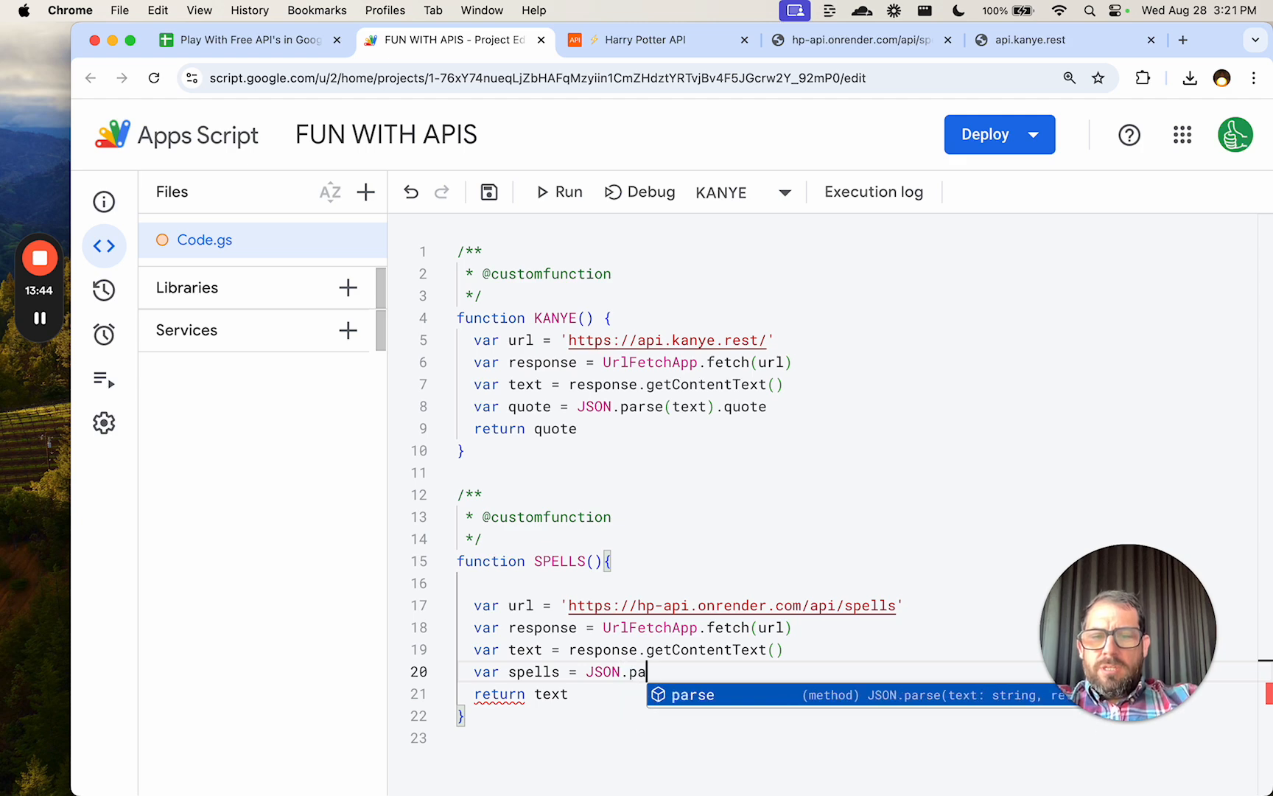
text(rse(text)
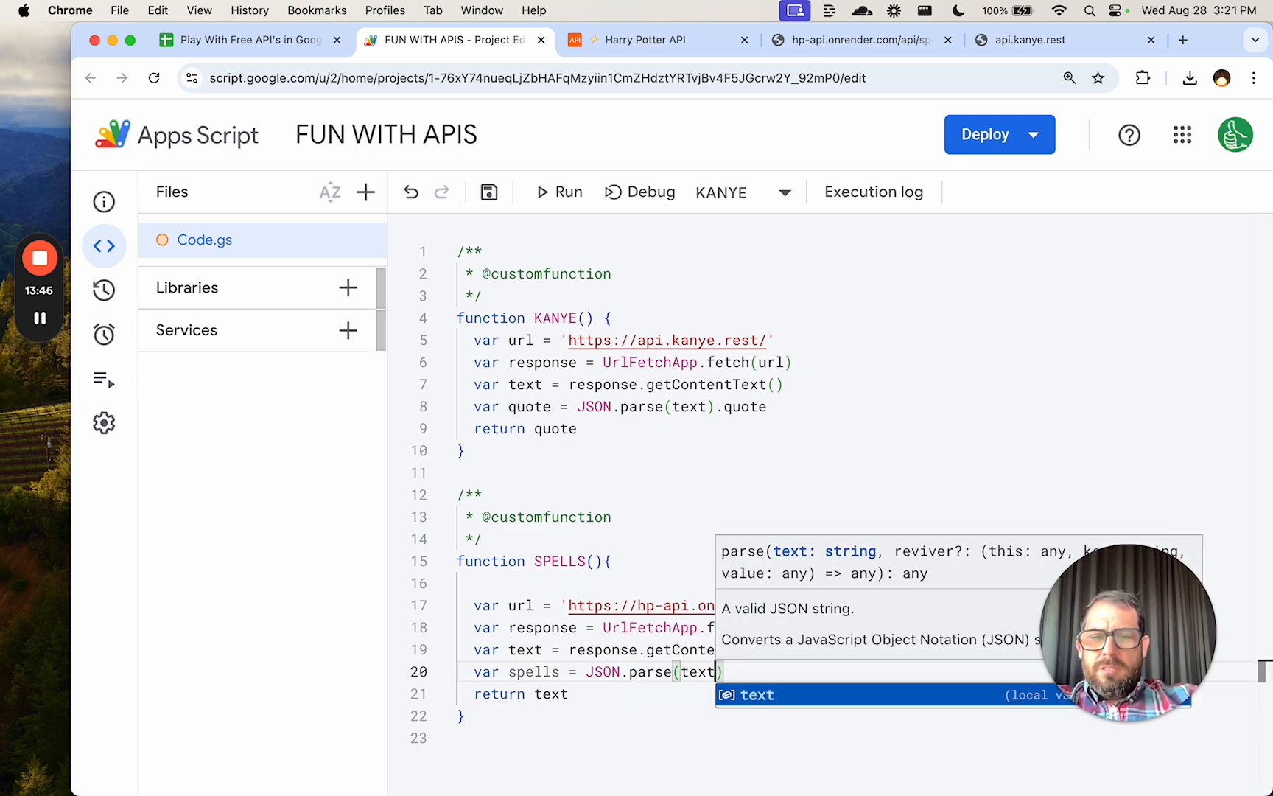
text())
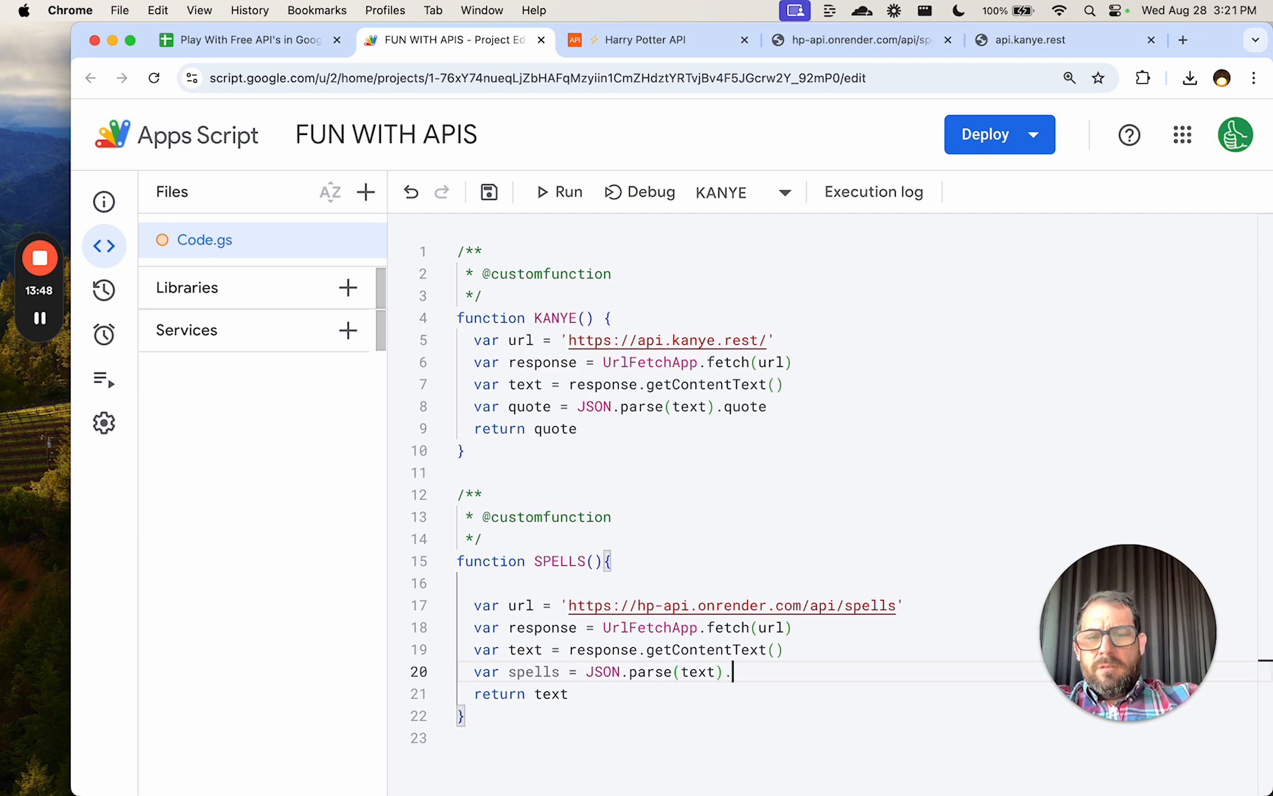
text(.)
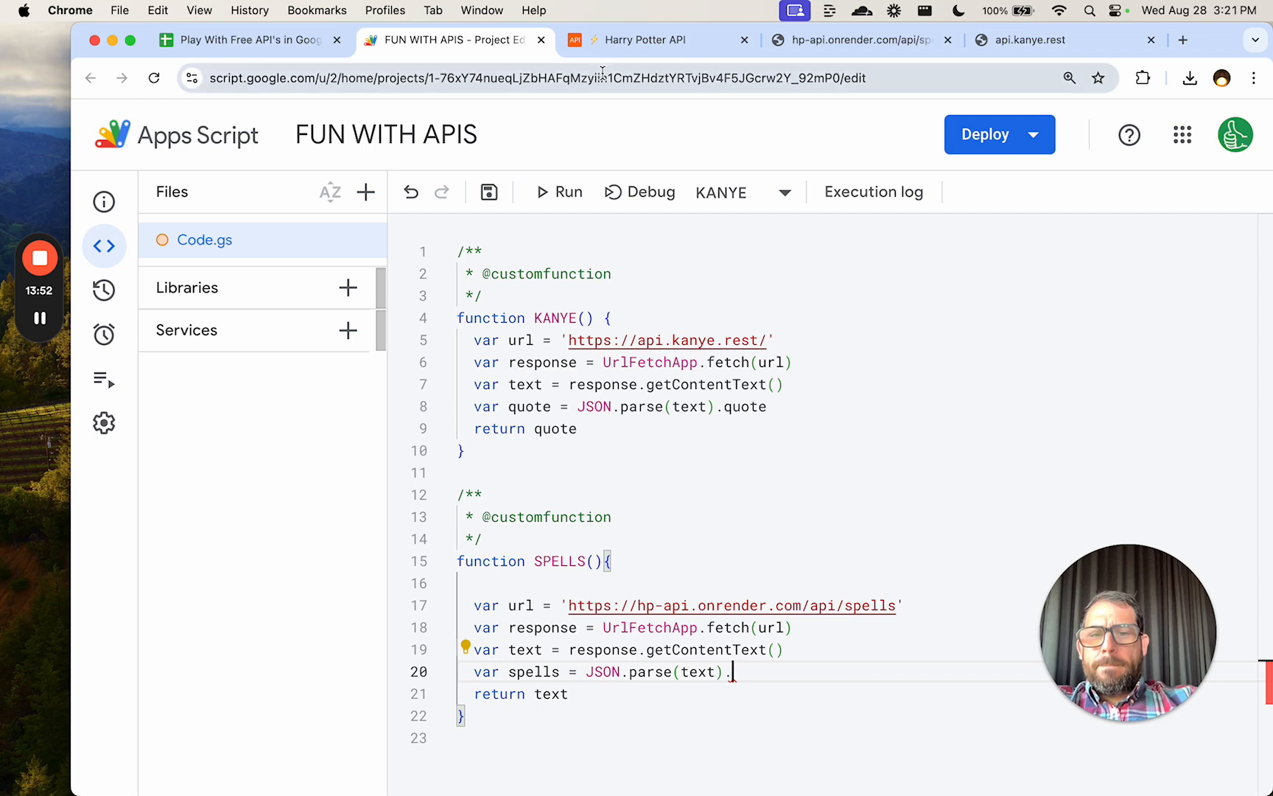
key(BackSpace)
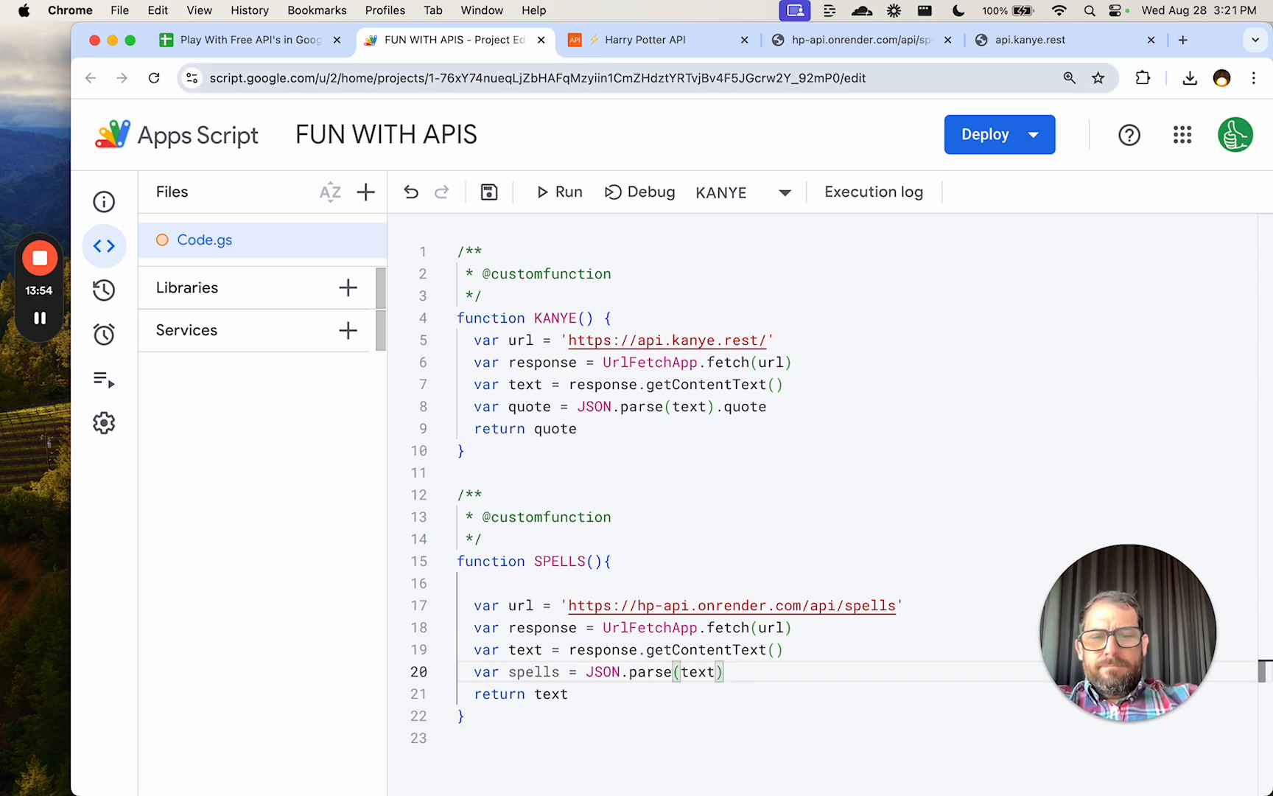
key(Return)
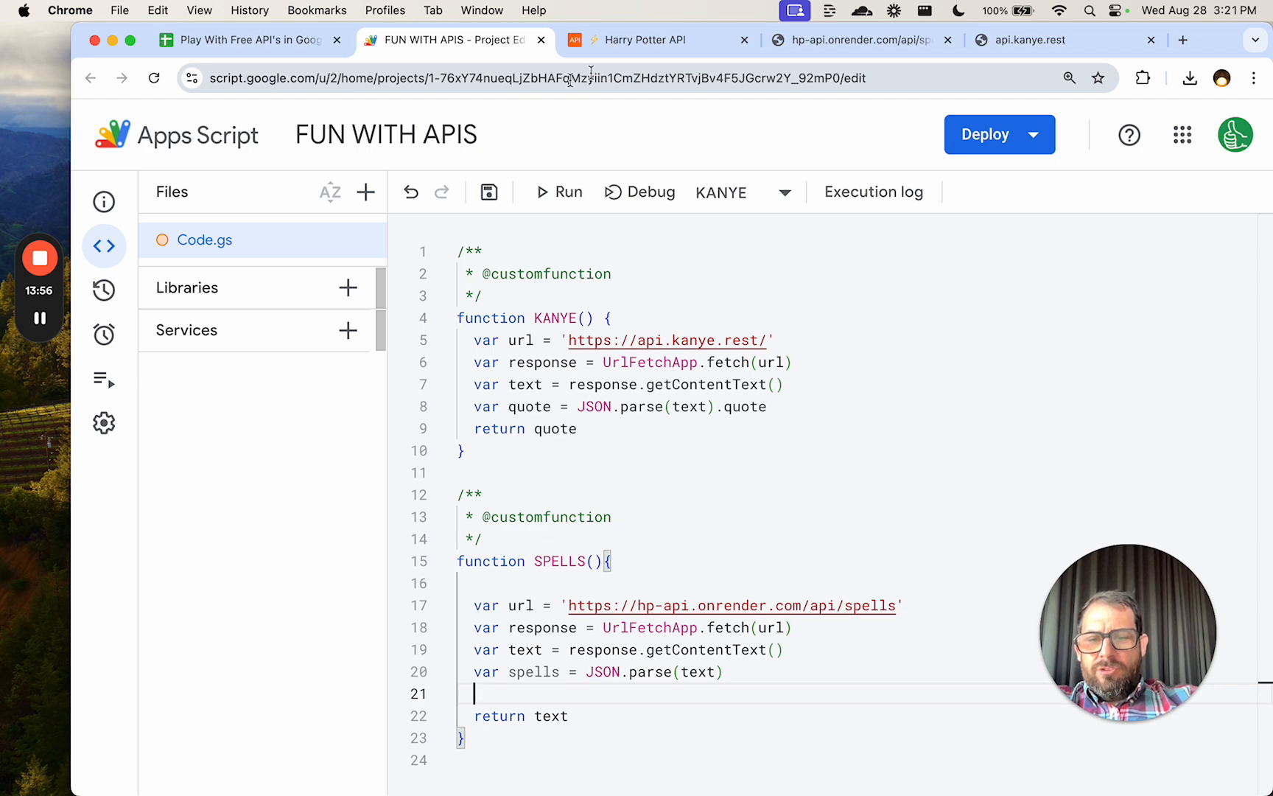
Make the SPELLS function return spells instead of text, save the script, and check cell A1 of the SPELLS sheet.
double_click(551, 715)
text(spel)
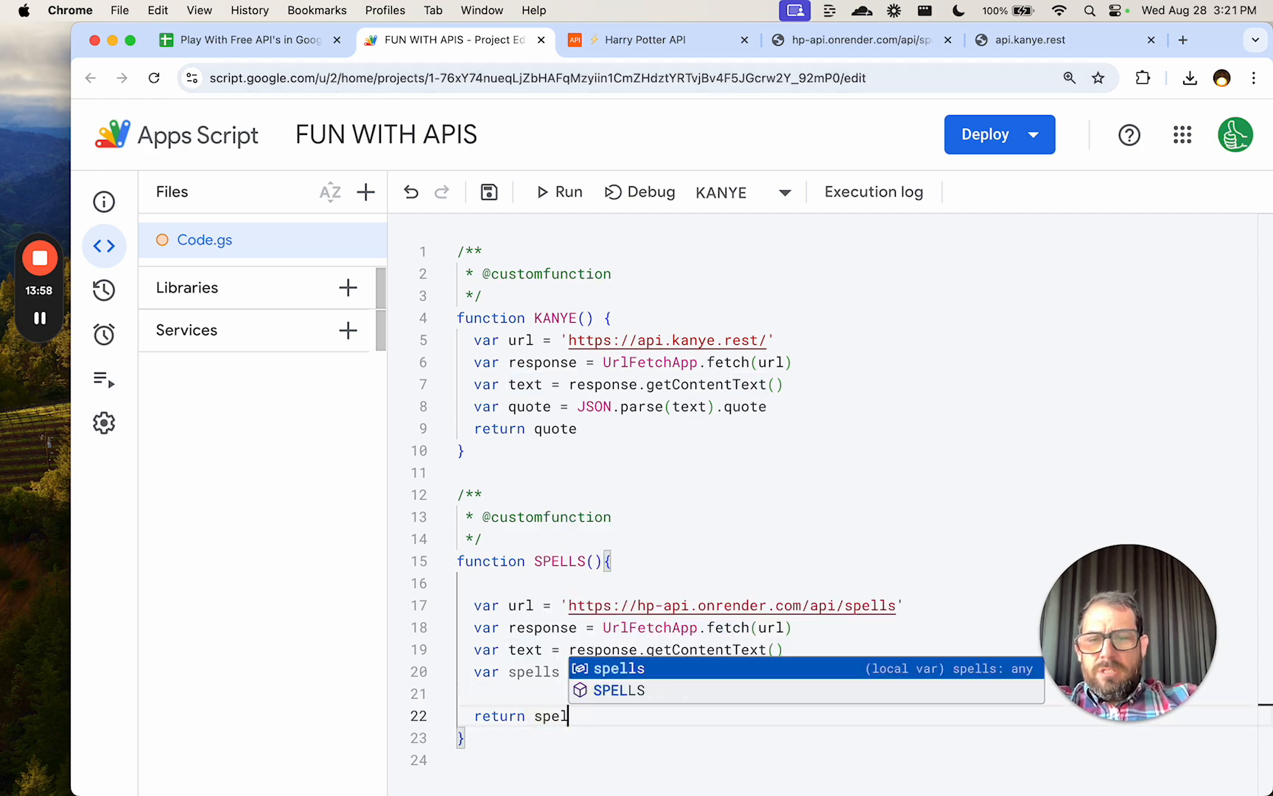
text(ls)
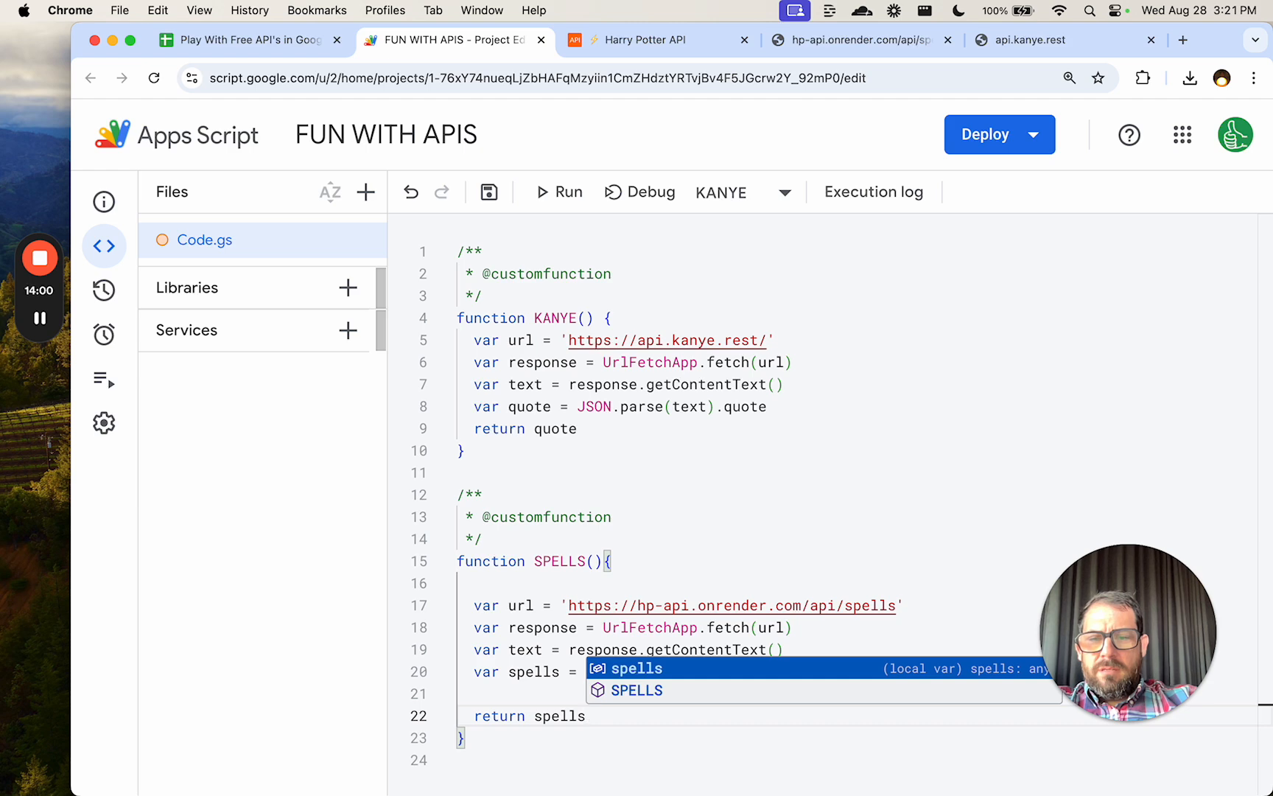
key(super+s)
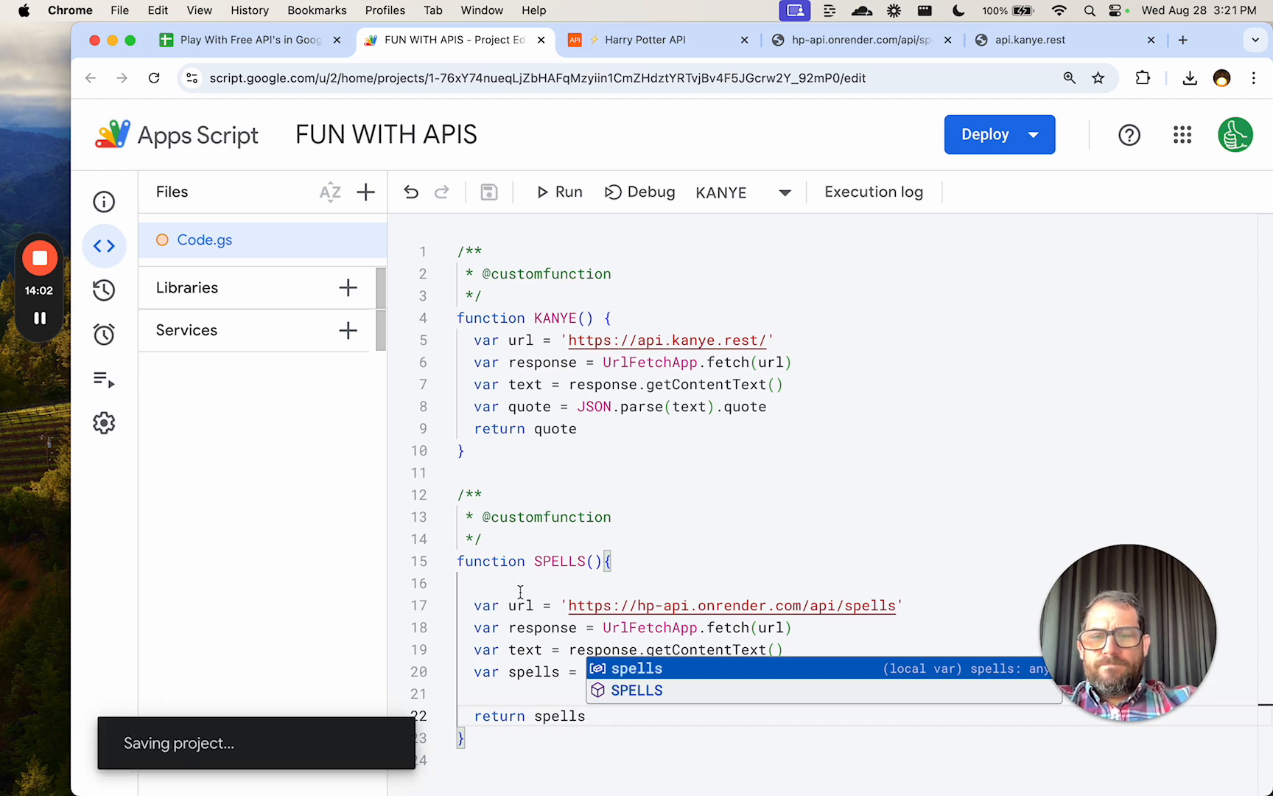
click(535, 561)
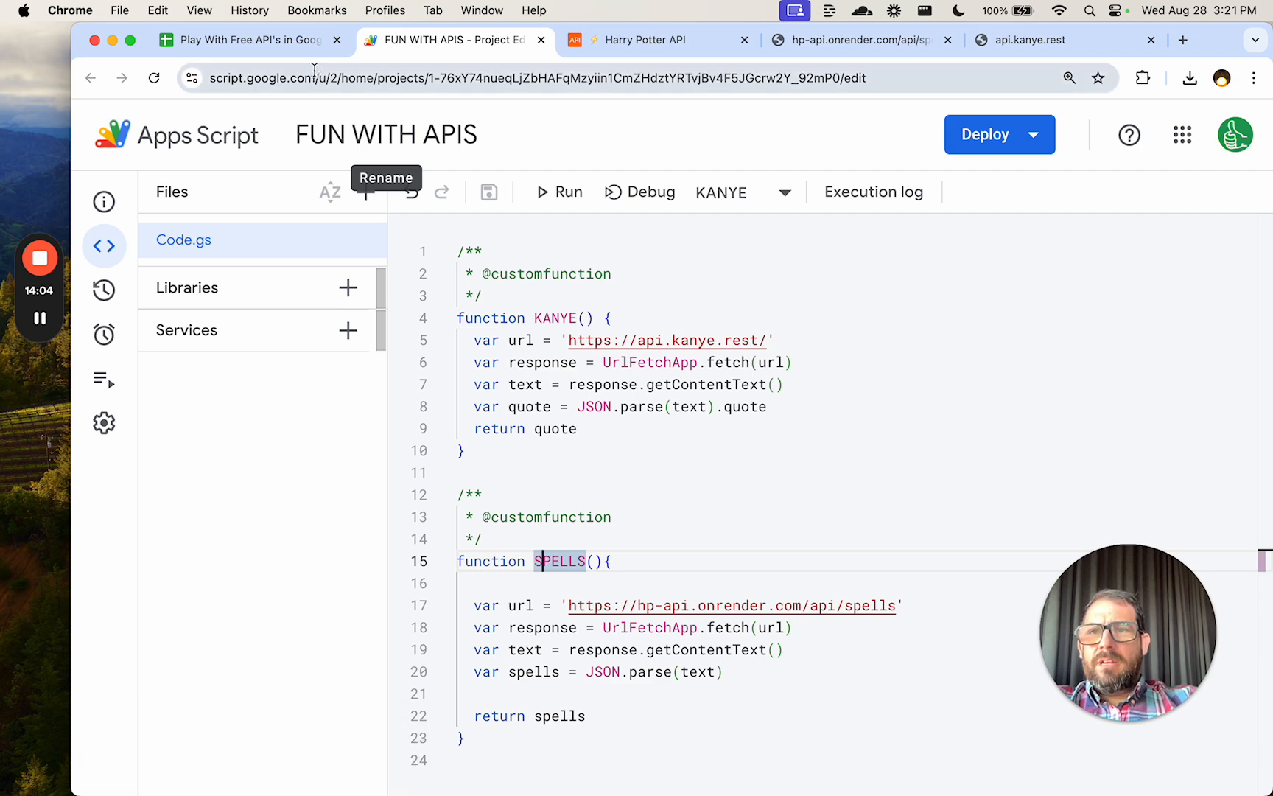
click(308, 38)
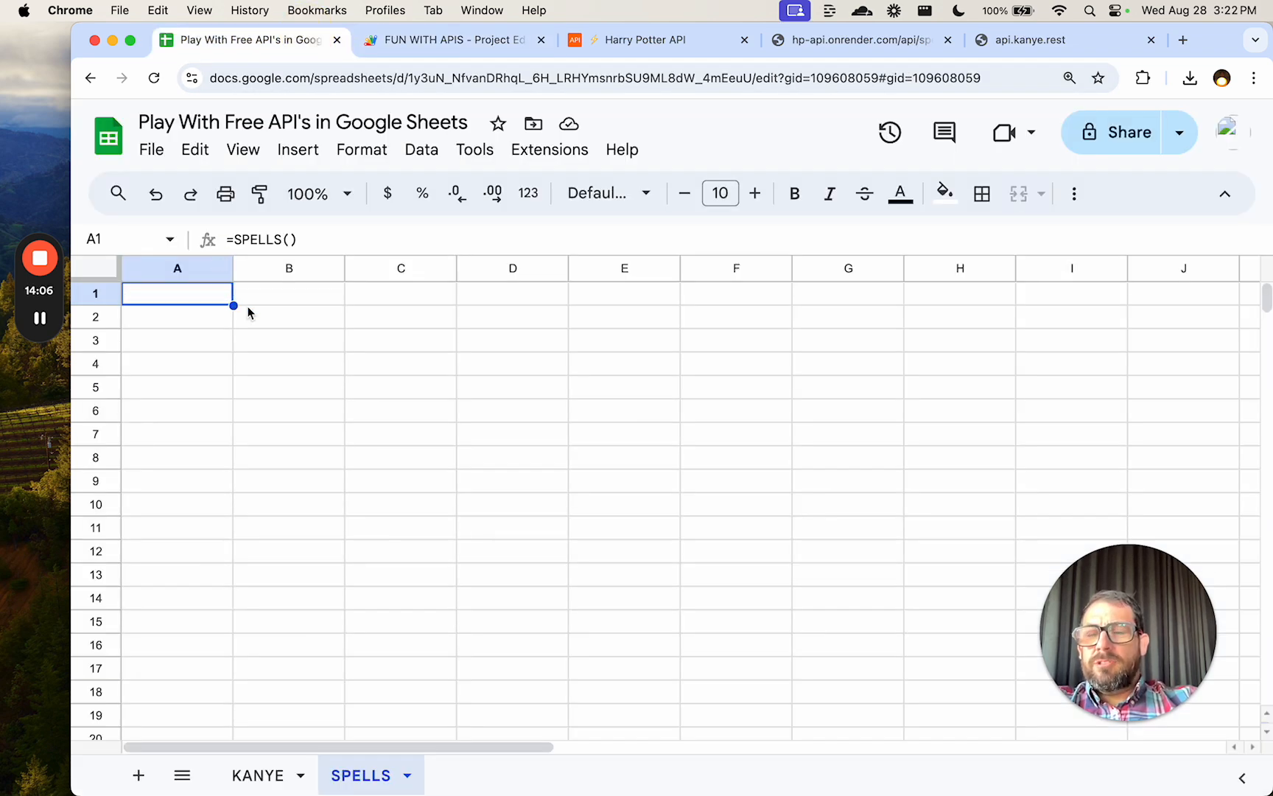
Examine the spells JSON response for its array brackets and each spell's name and description fields, and return to the script code.
click(811, 40)
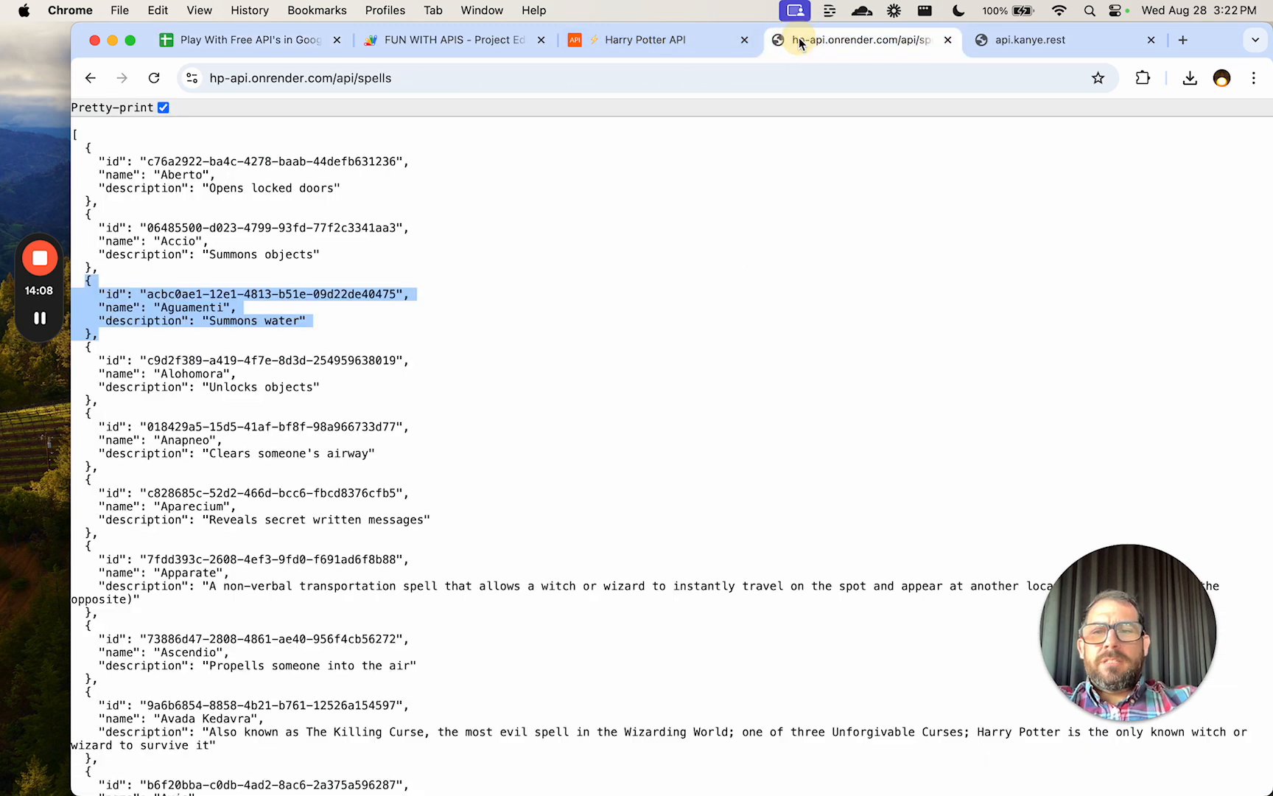
click(345, 260)
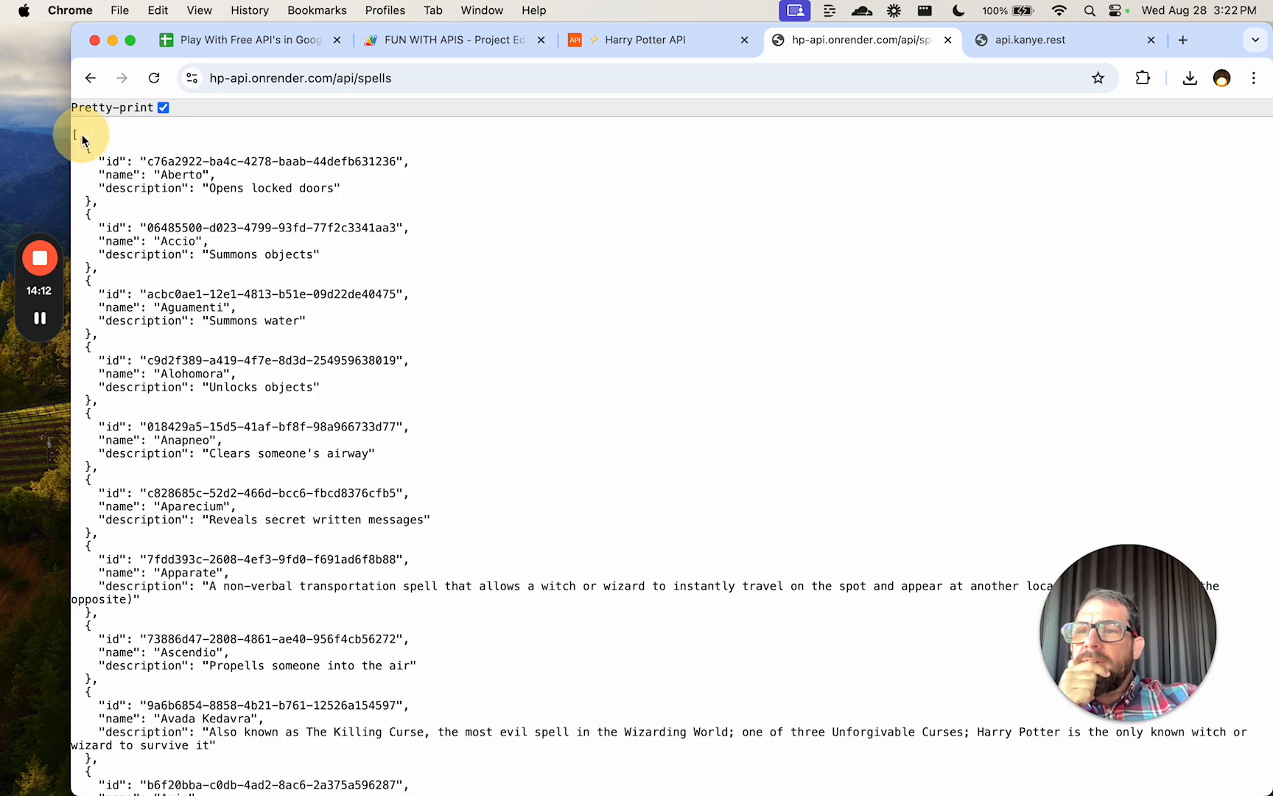
drag(80, 134, 134, 225)
scroll(133, 225, down, 20)
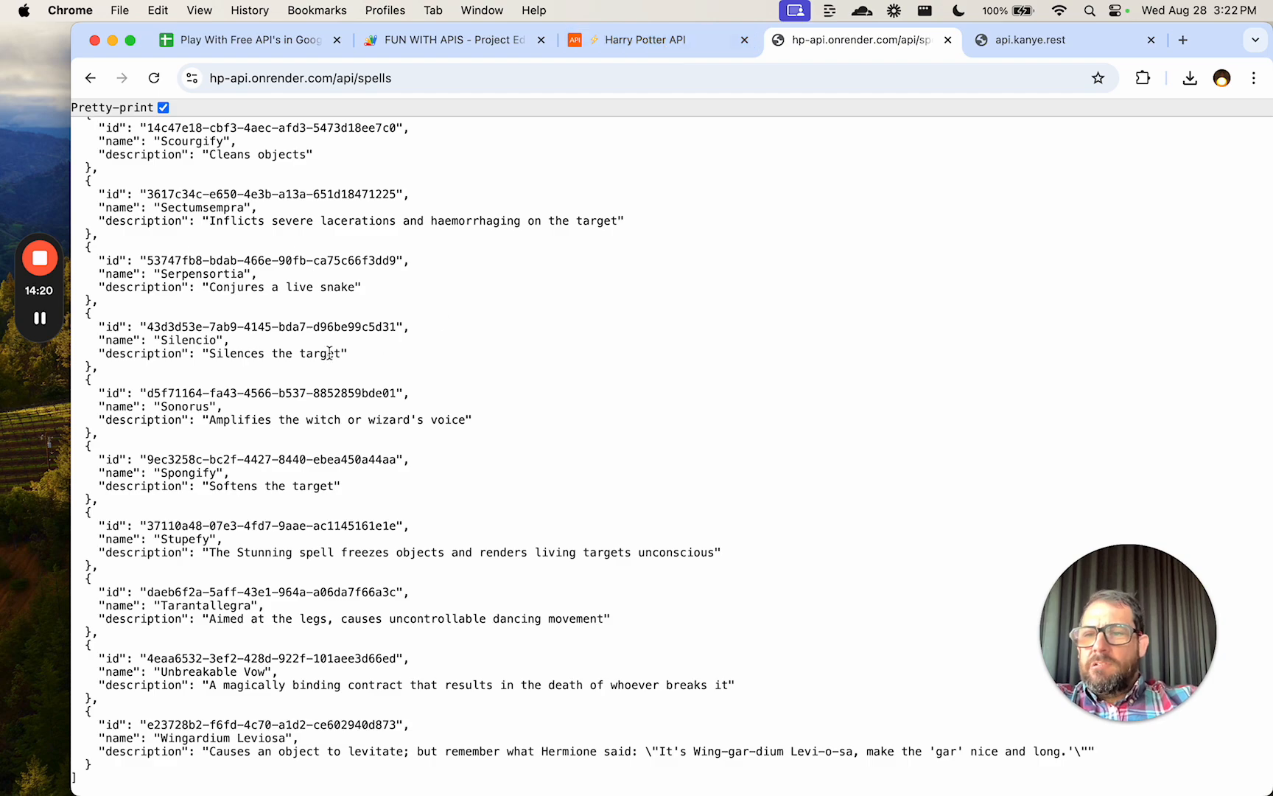
scroll(325, 358, up, 20)
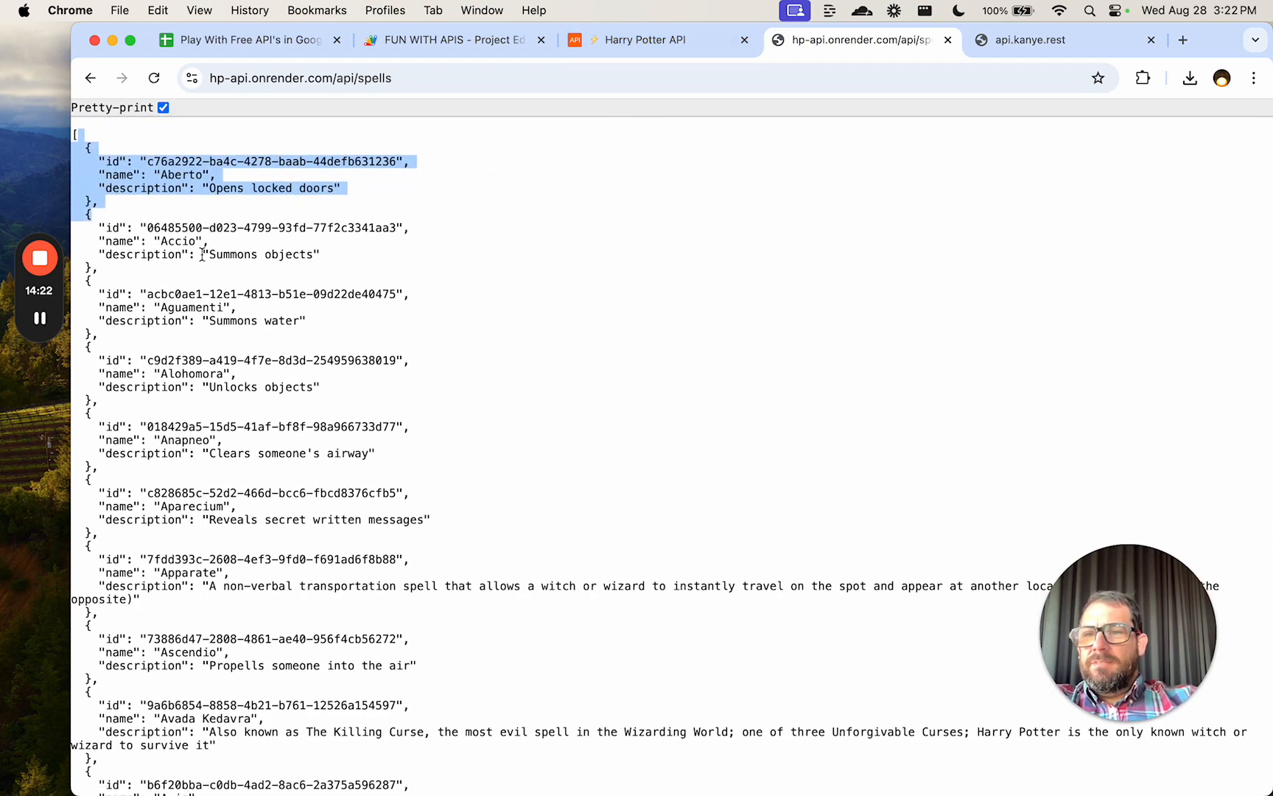
double_click(175, 242)
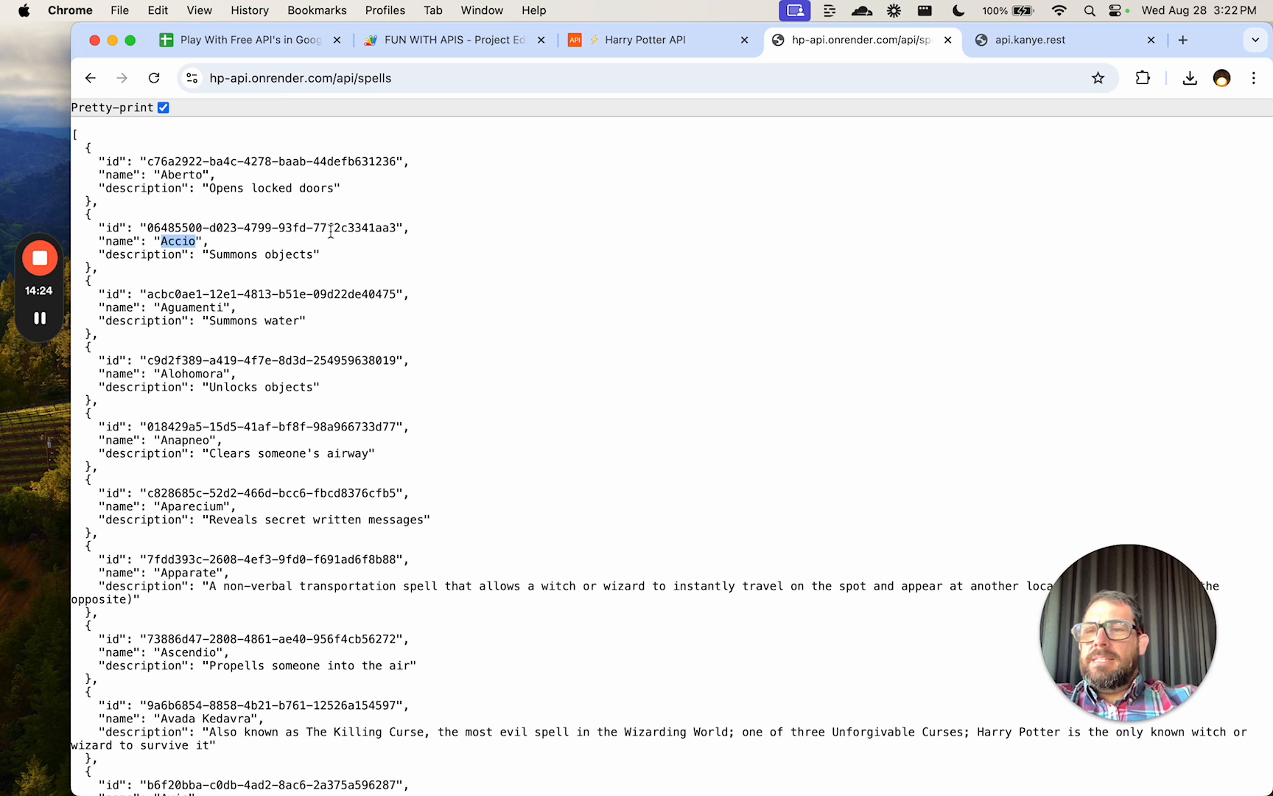
drag(209, 188, 368, 192)
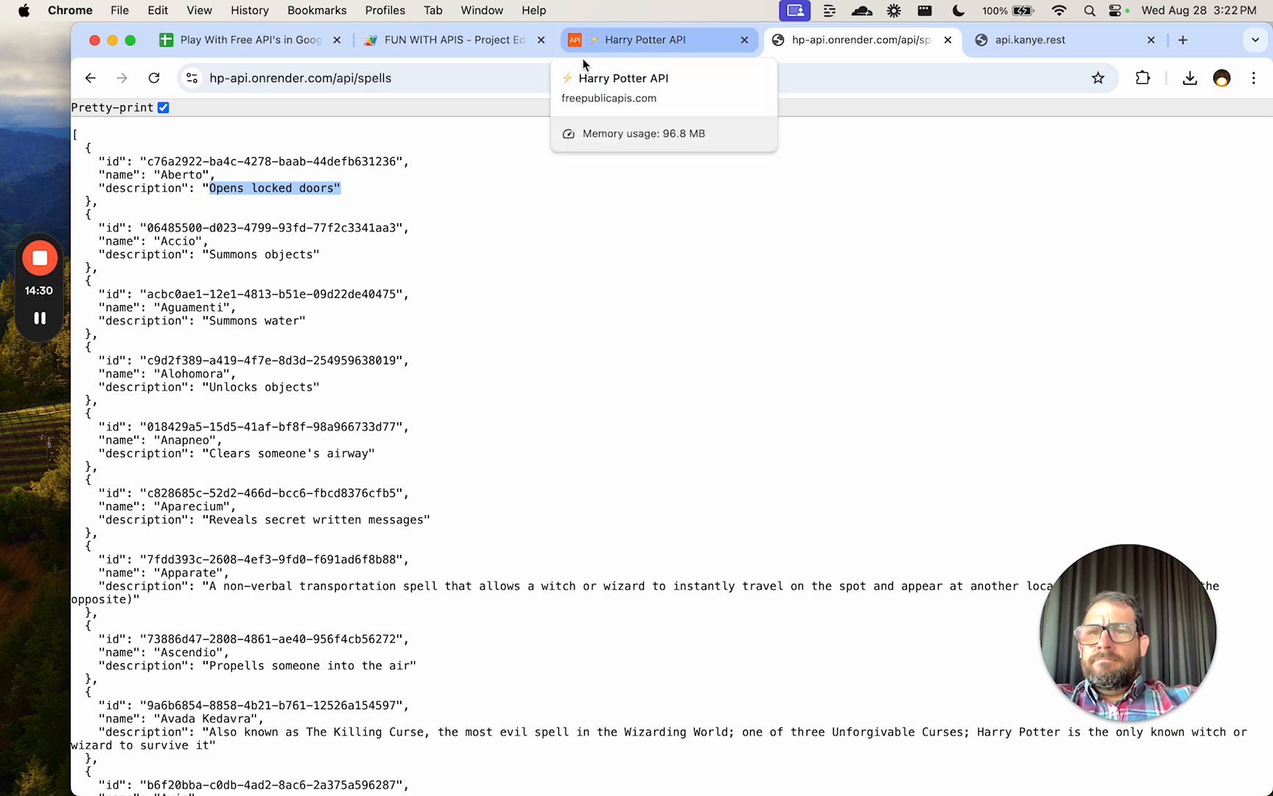
click(459, 47)
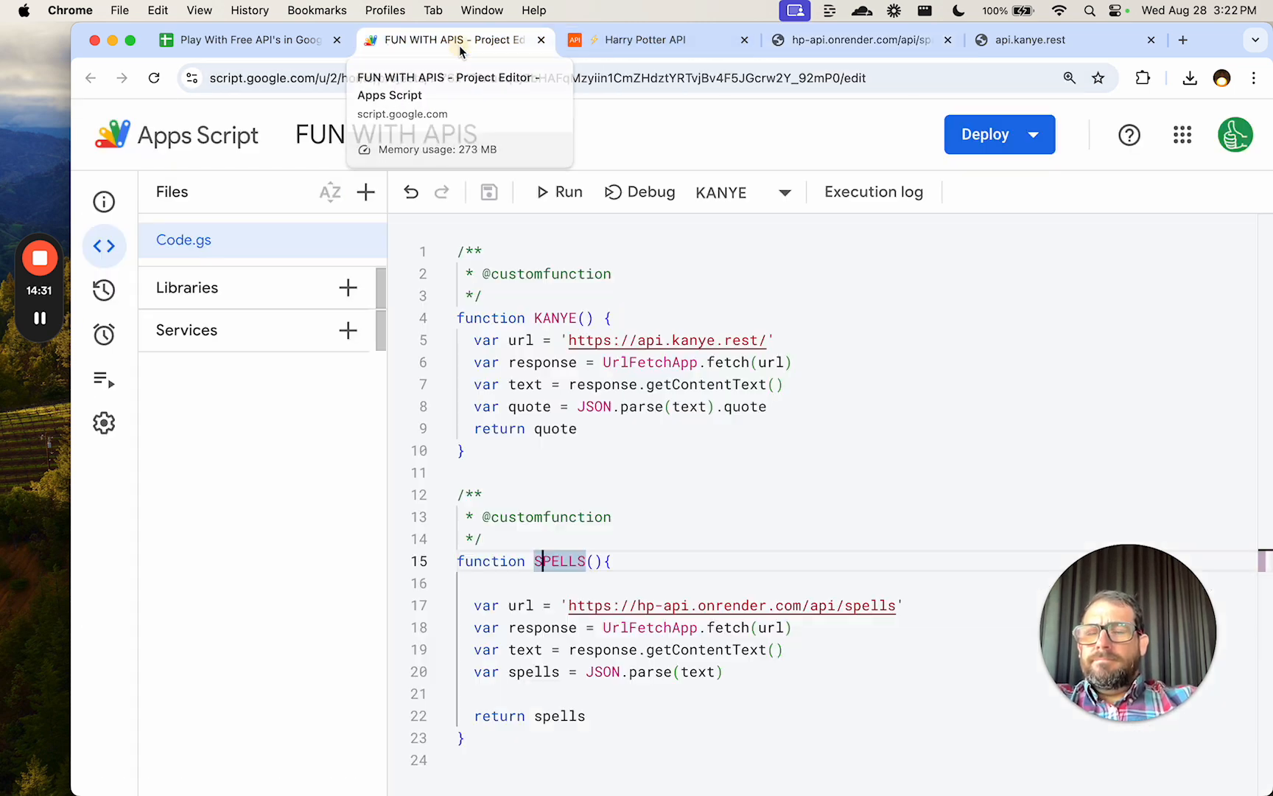
click(729, 672)
text(.)
key(BackSpace)
key(super+s)
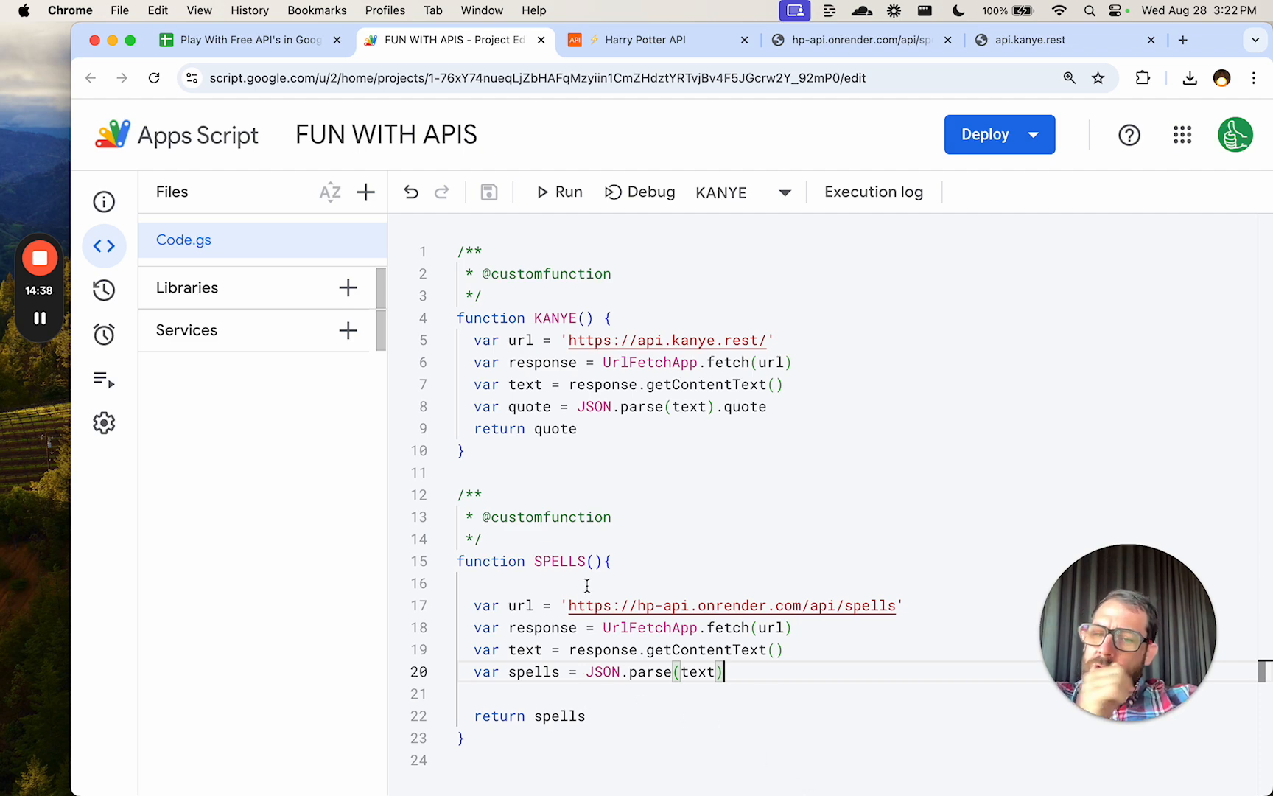
drag(728, 672, 457, 679)
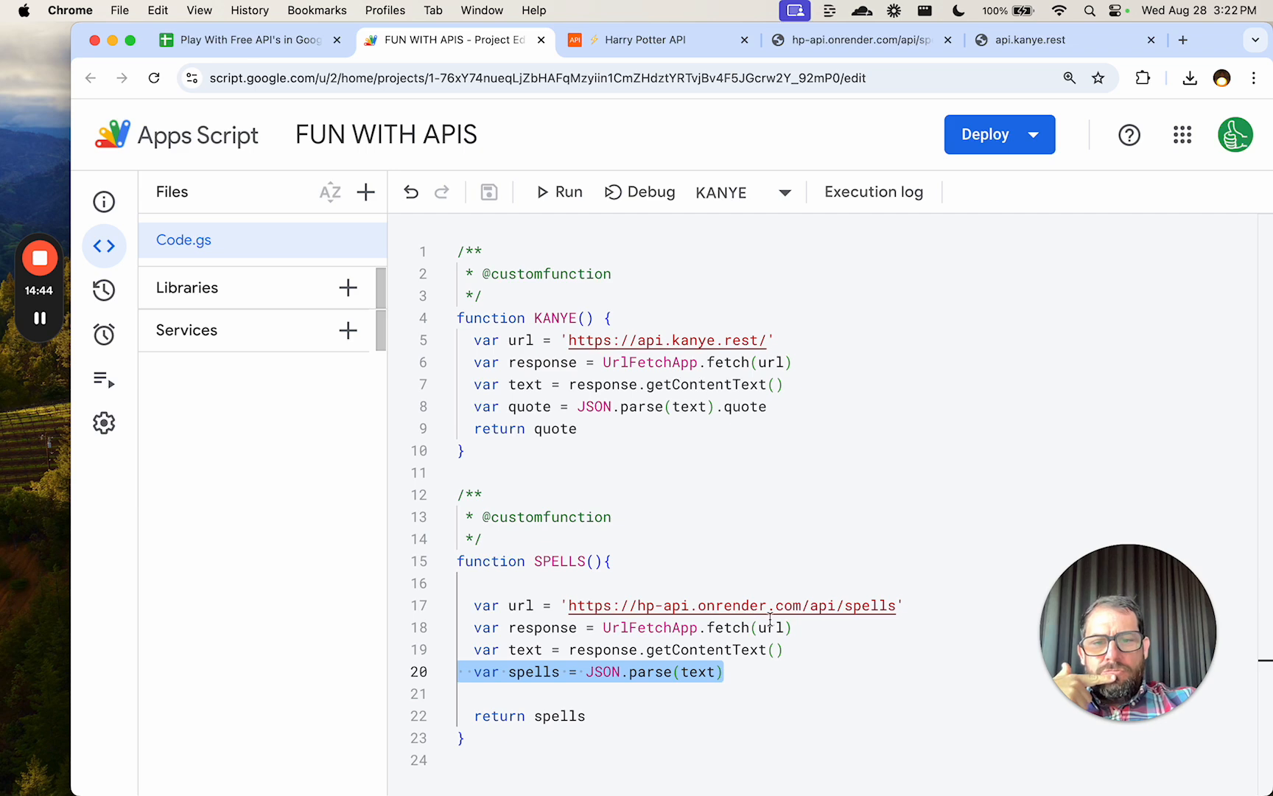
click(751, 670)
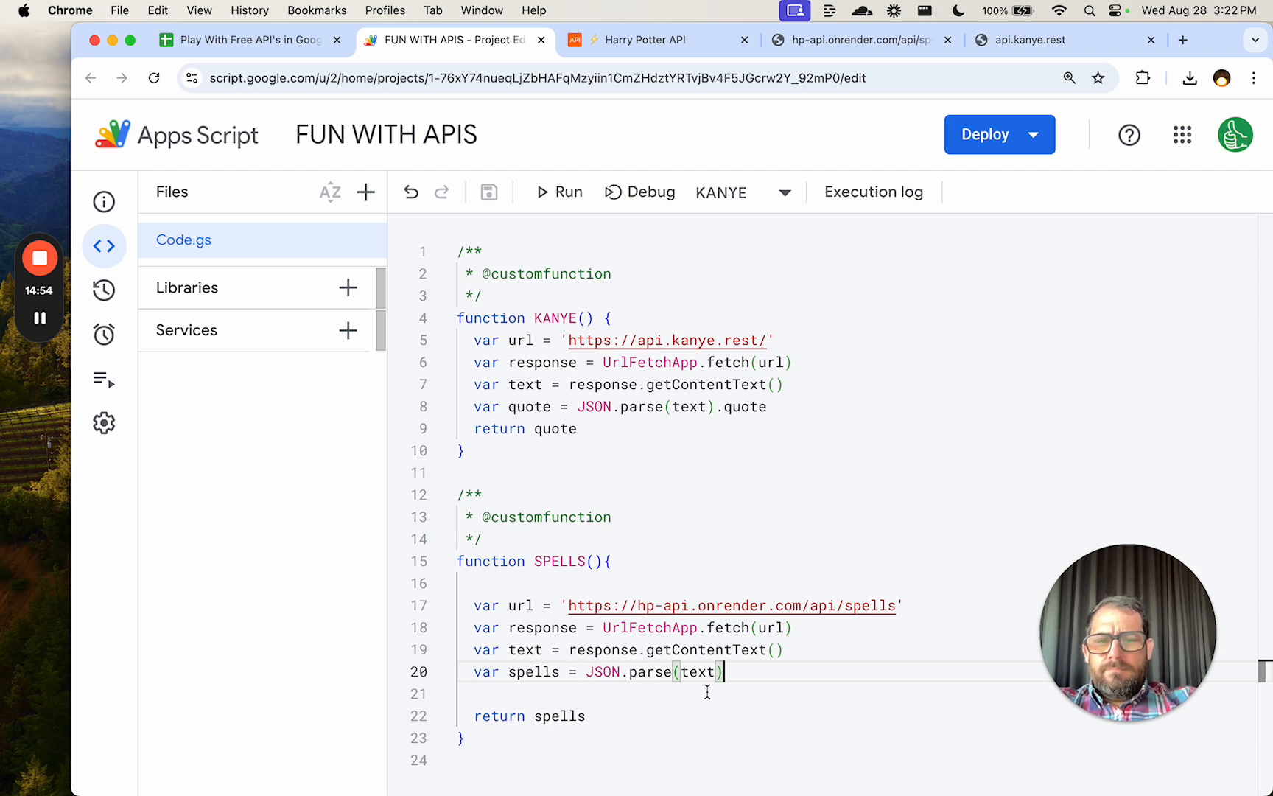
Make the SPELLS function return only the first array item, spells[0], save the script, and check cell A1 of the SPELLS sheet.
click(554, 716)
click(600, 715)
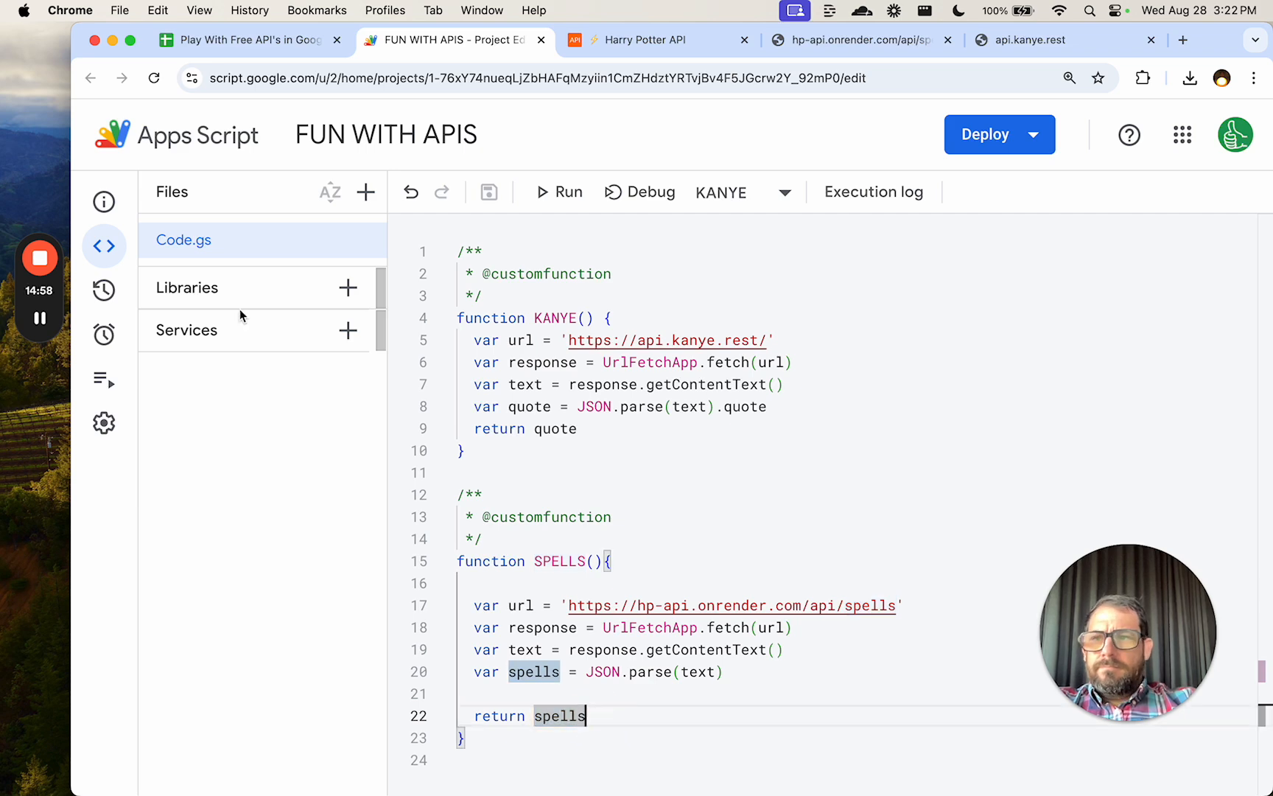
click(887, 45)
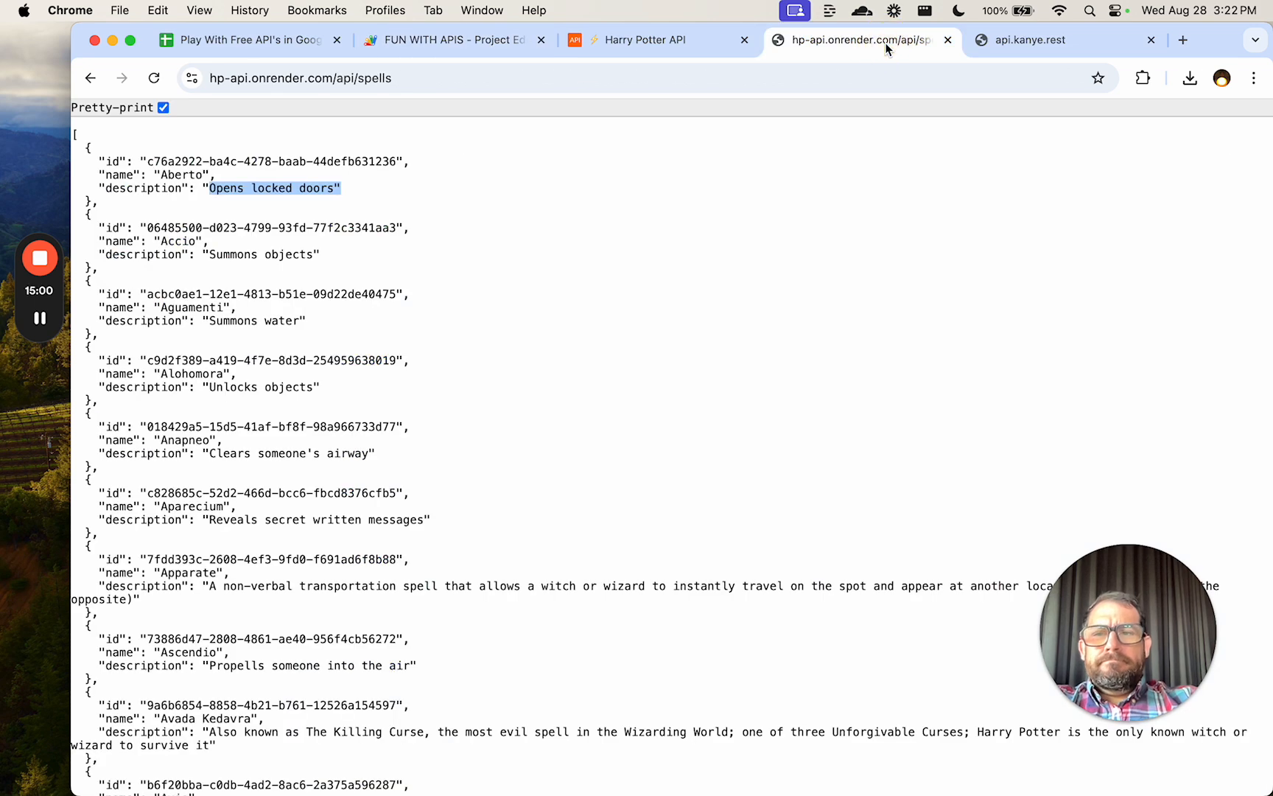
click(466, 247)
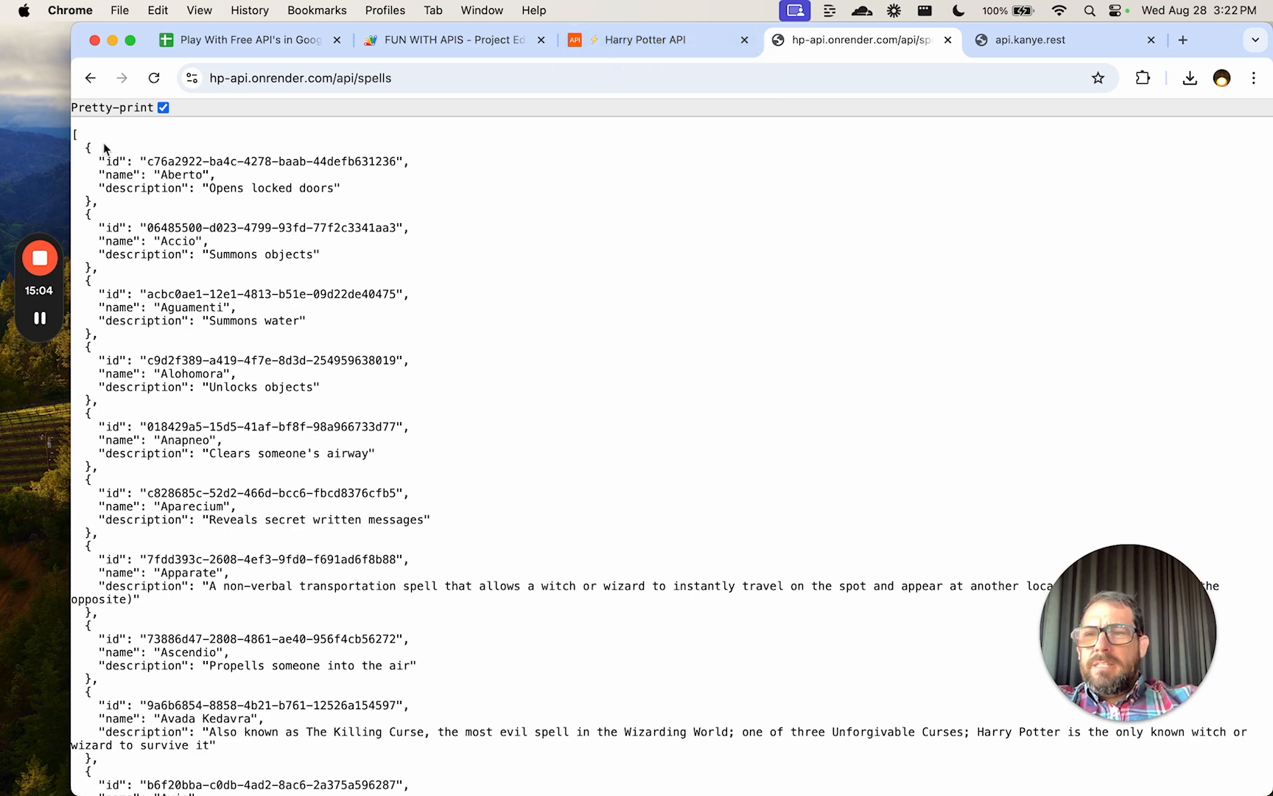
click(596, 40)
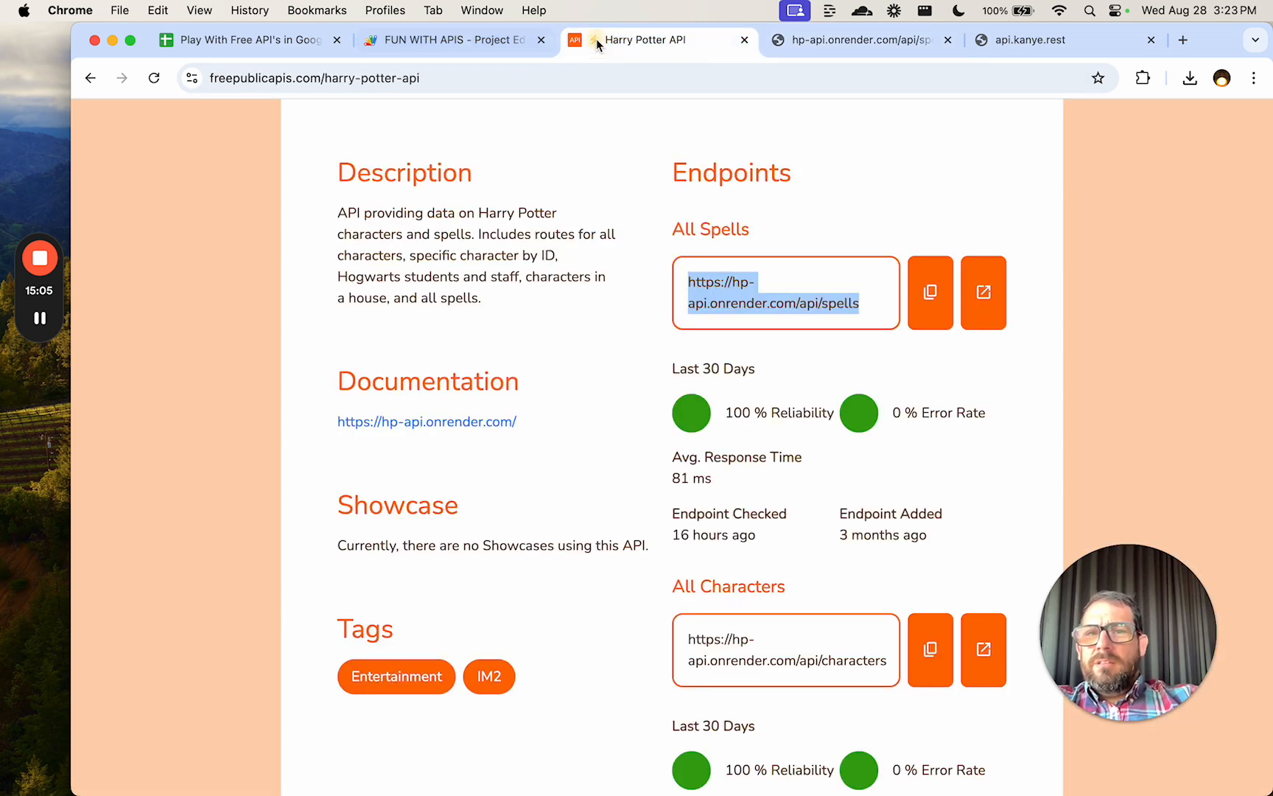
click(489, 41)
text([0)
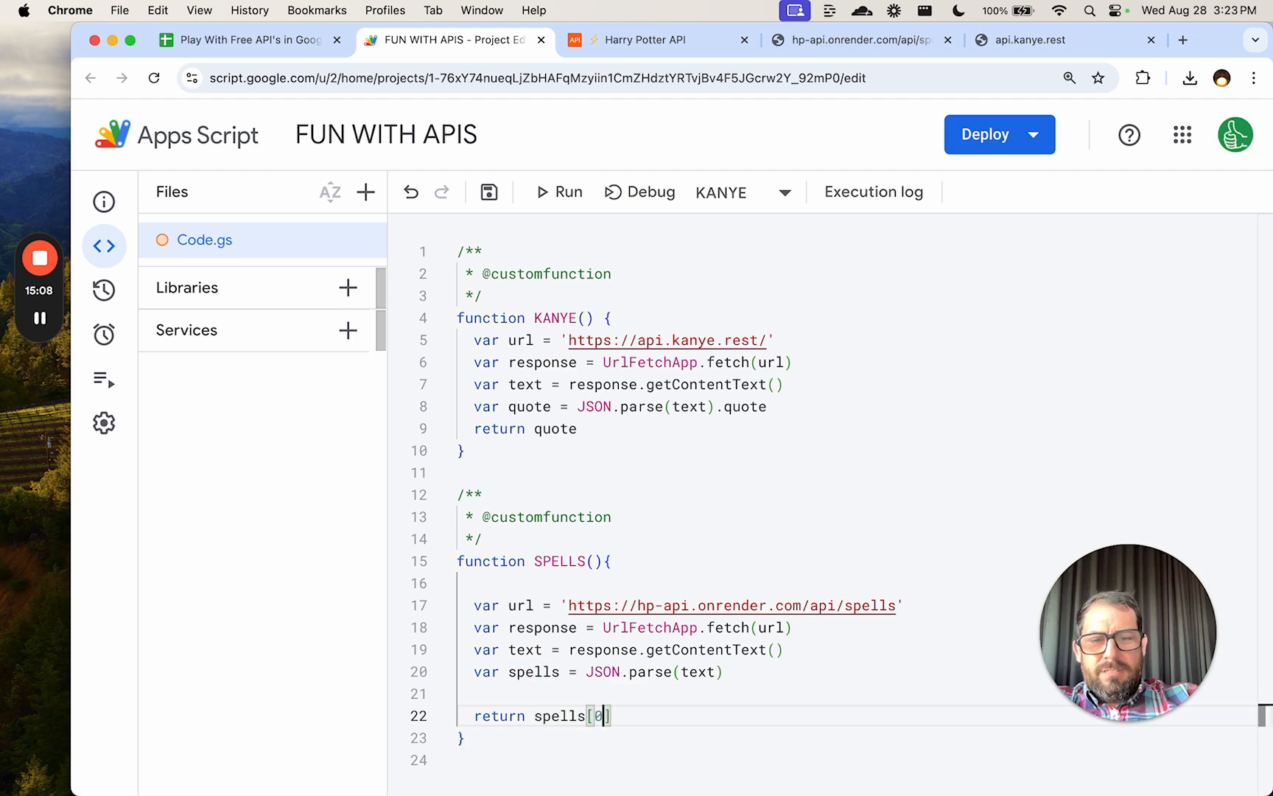
key(super+s)
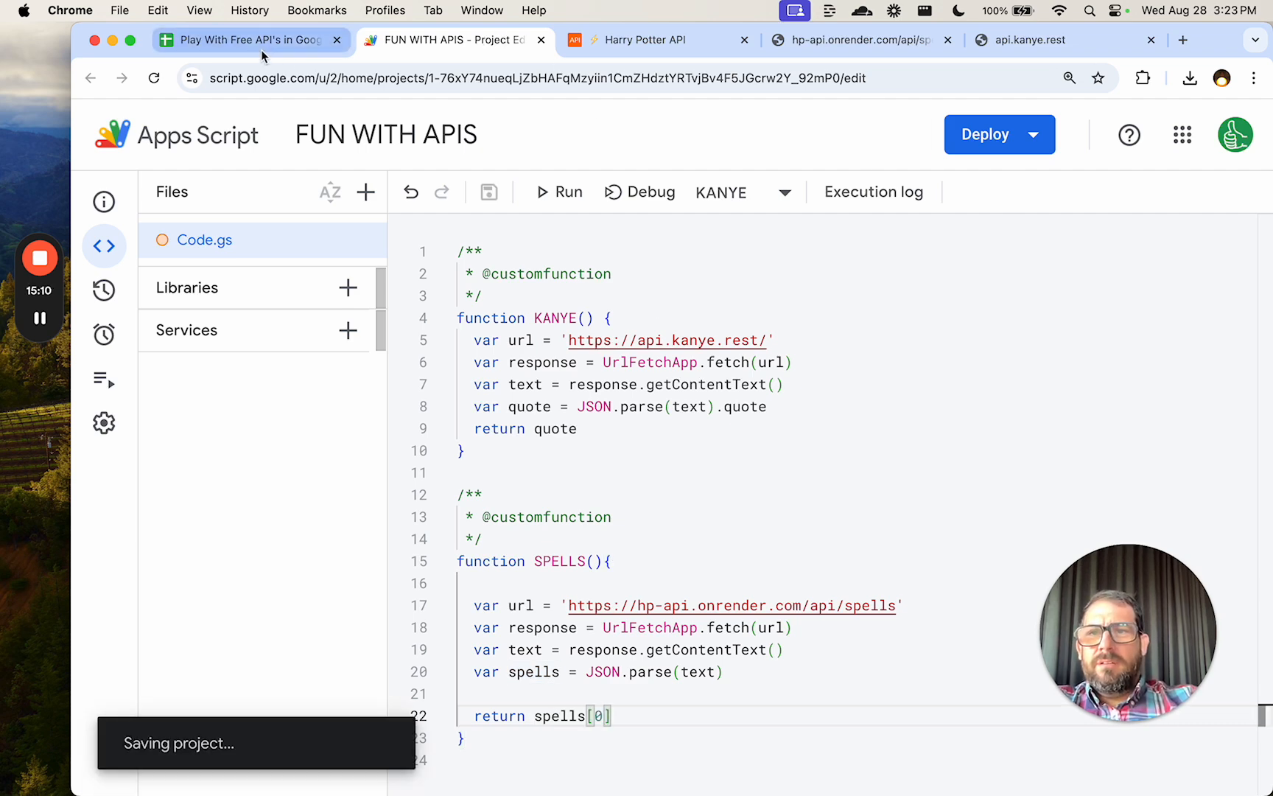
click(317, 47)
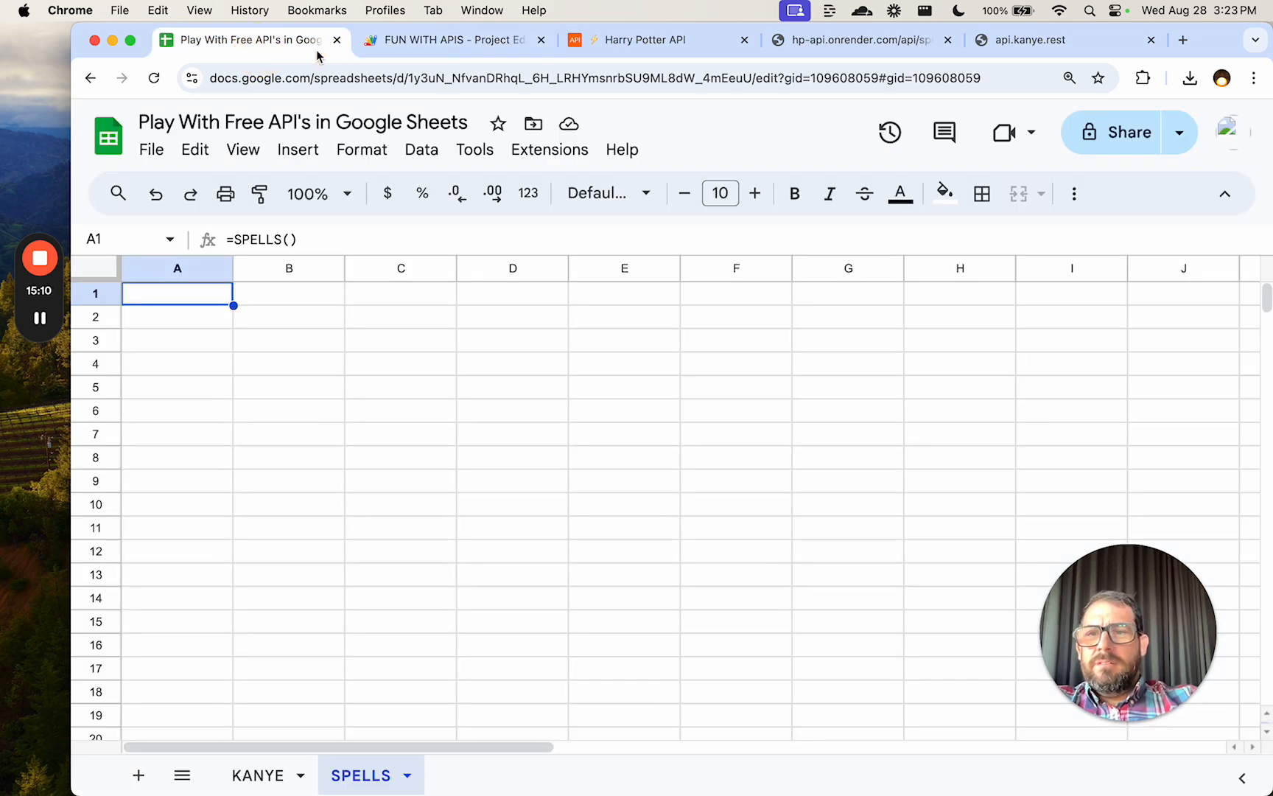
click(436, 43)
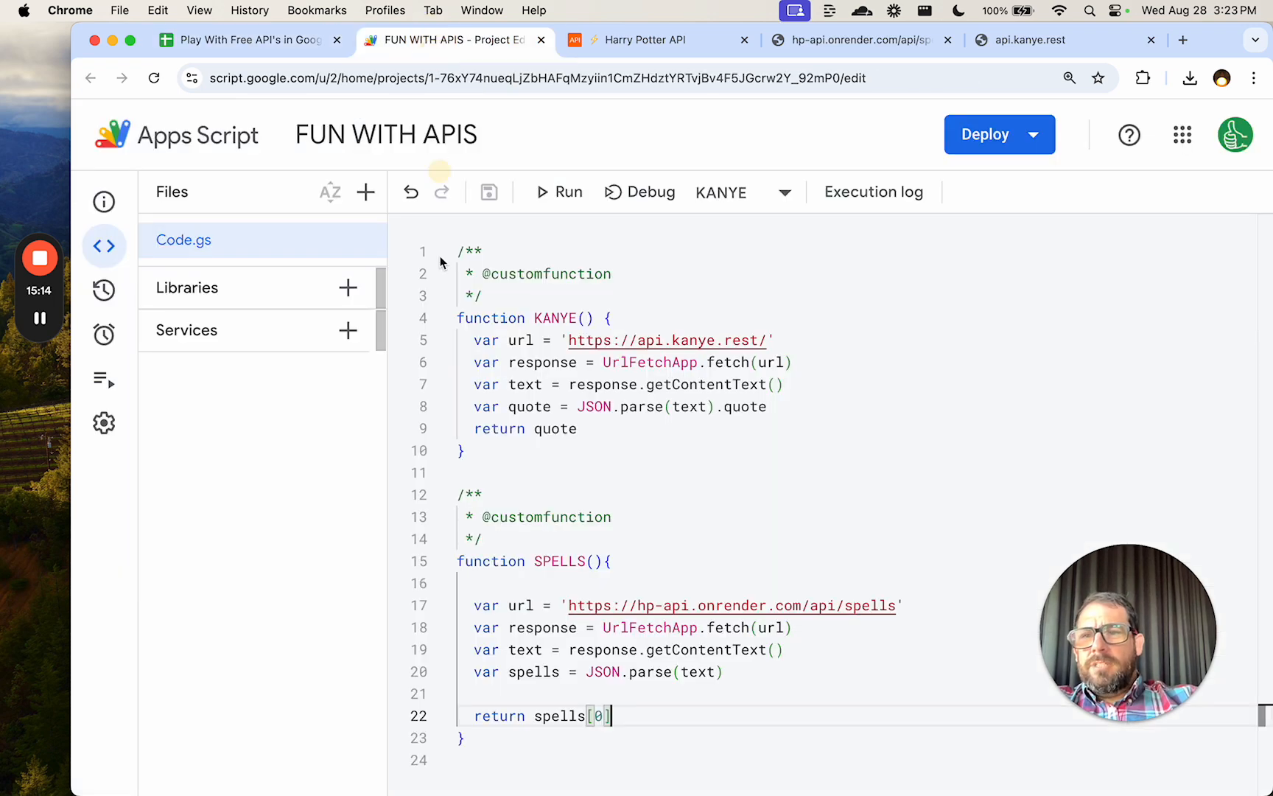
click(250, 43)
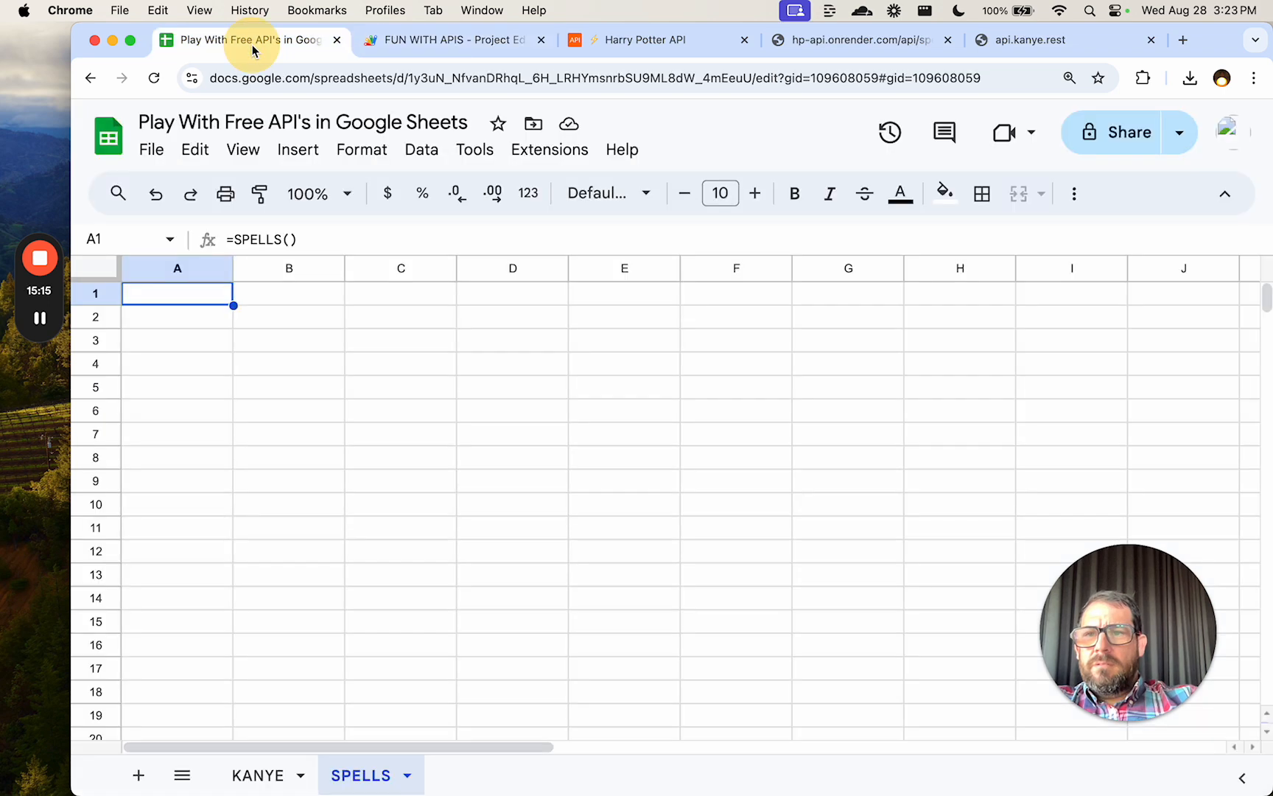
Extend the SPELLS function's return statement in the script to spells[0].name, consulting the JSON response for the property name.
click(451, 43)
text(.)
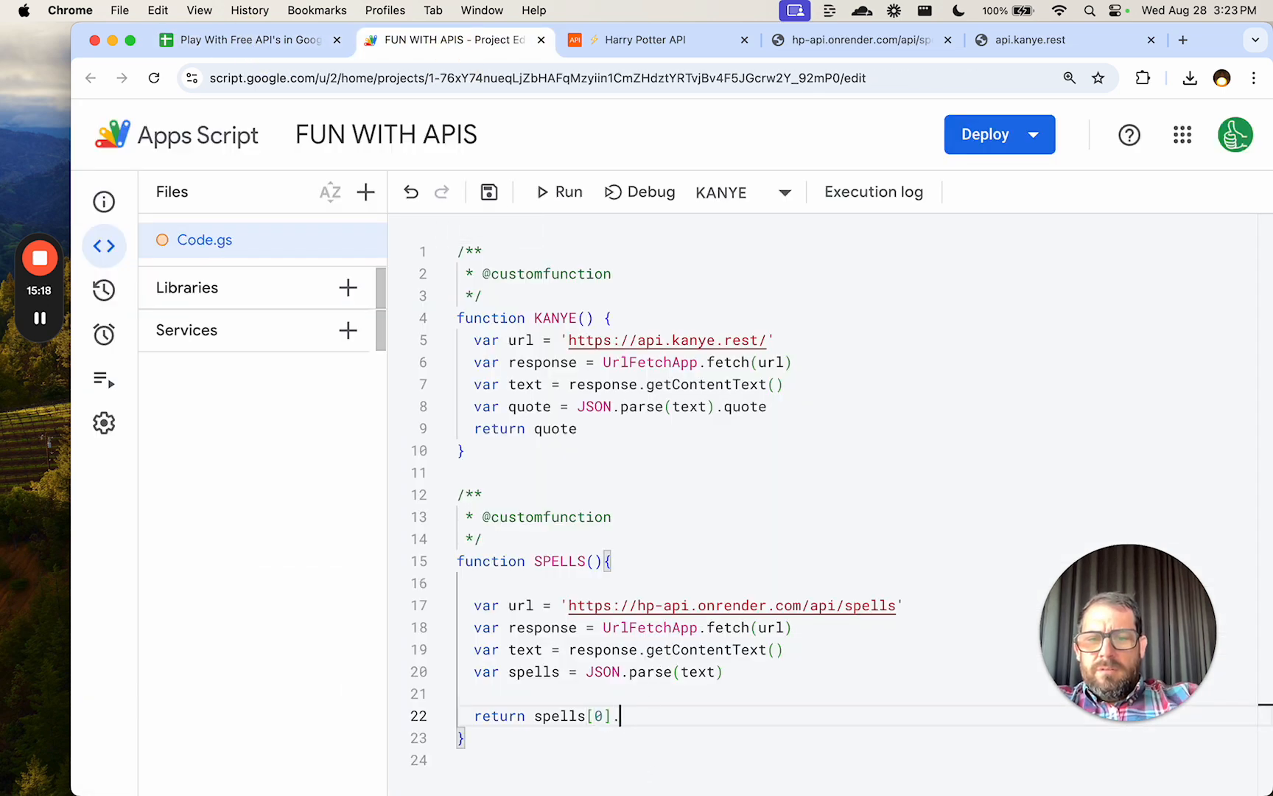
text(s)
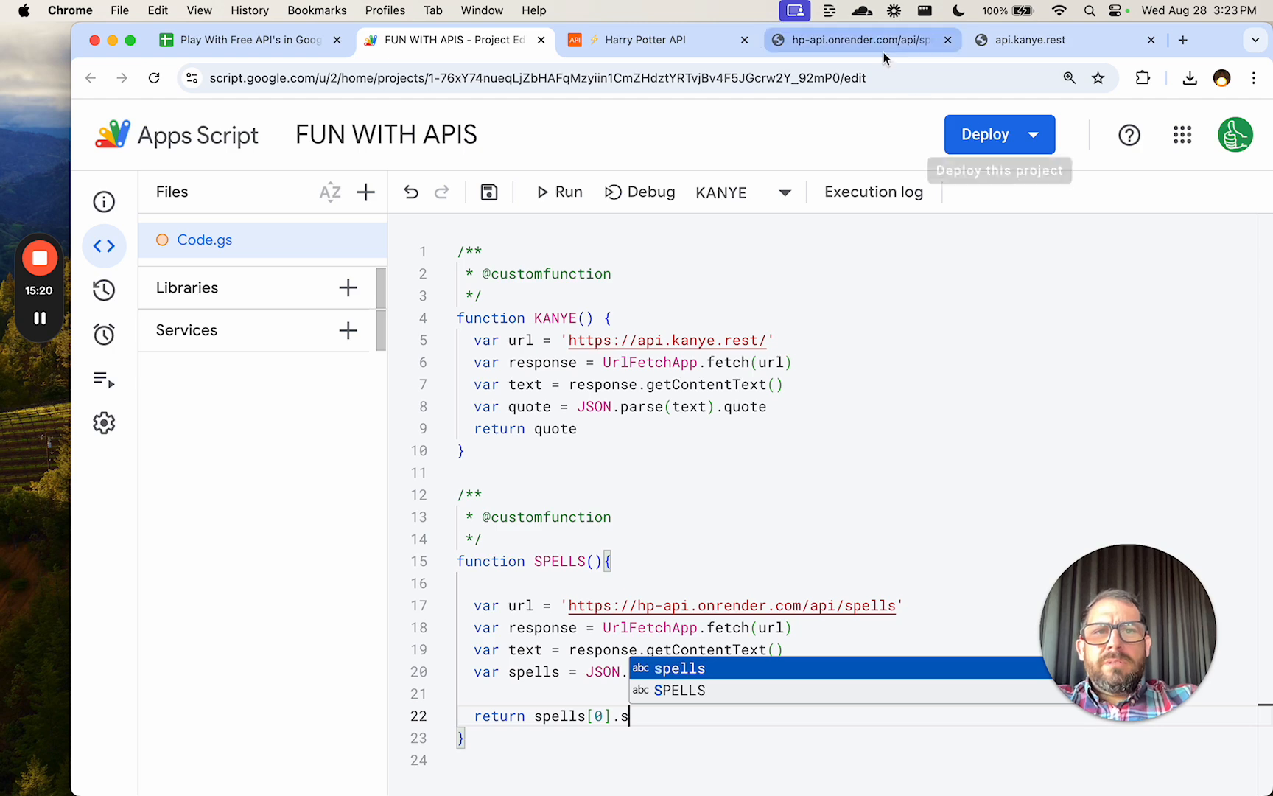
click(847, 41)
click(490, 38)
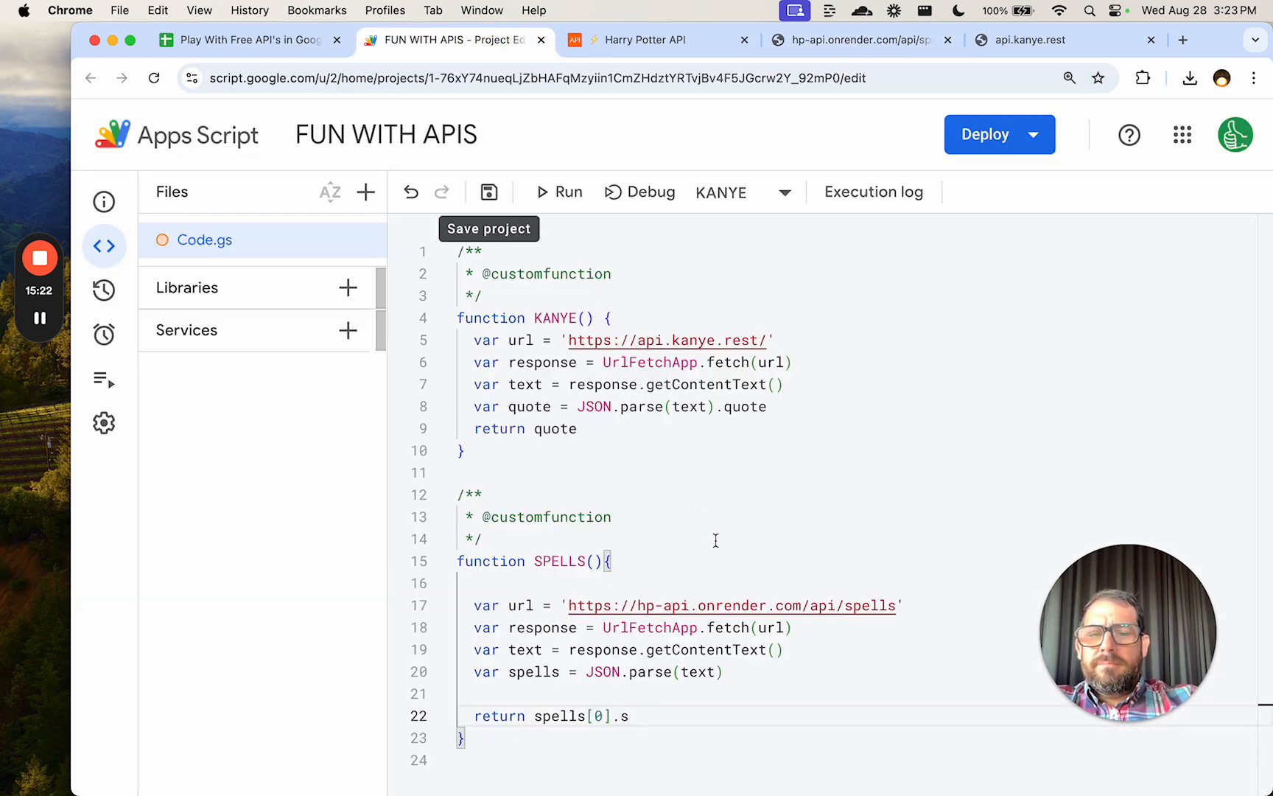
key(BackSpace)
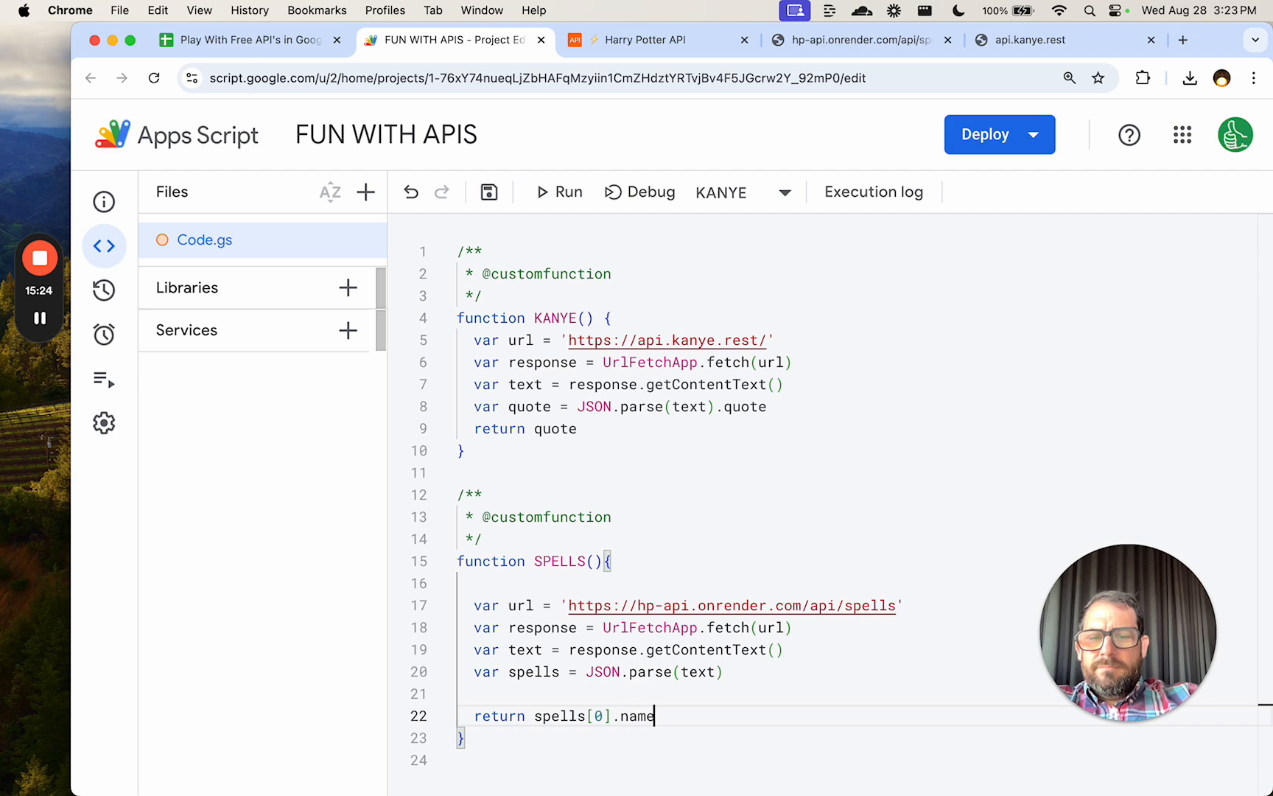
Save the script with the spells[0].name return and check cell A1 of the SPELLS sheet.
key(super+s)
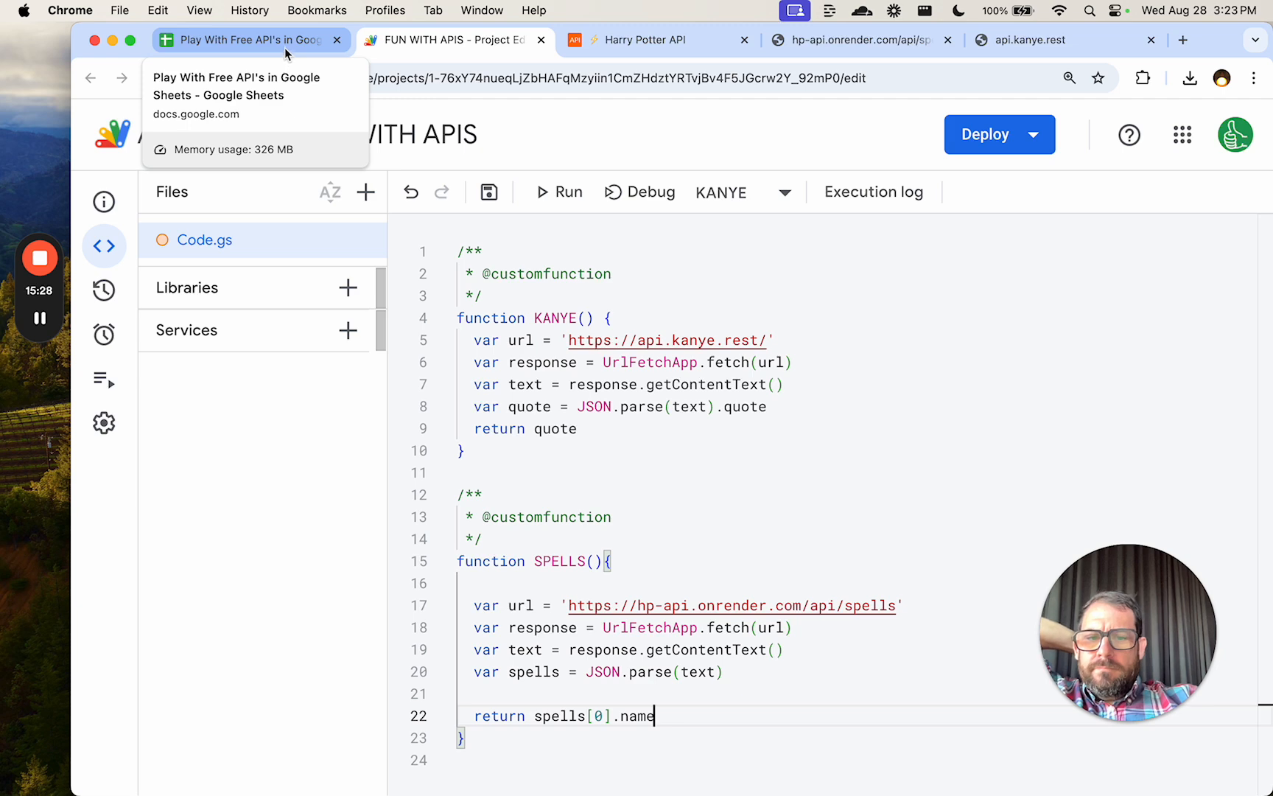
key(super+s)
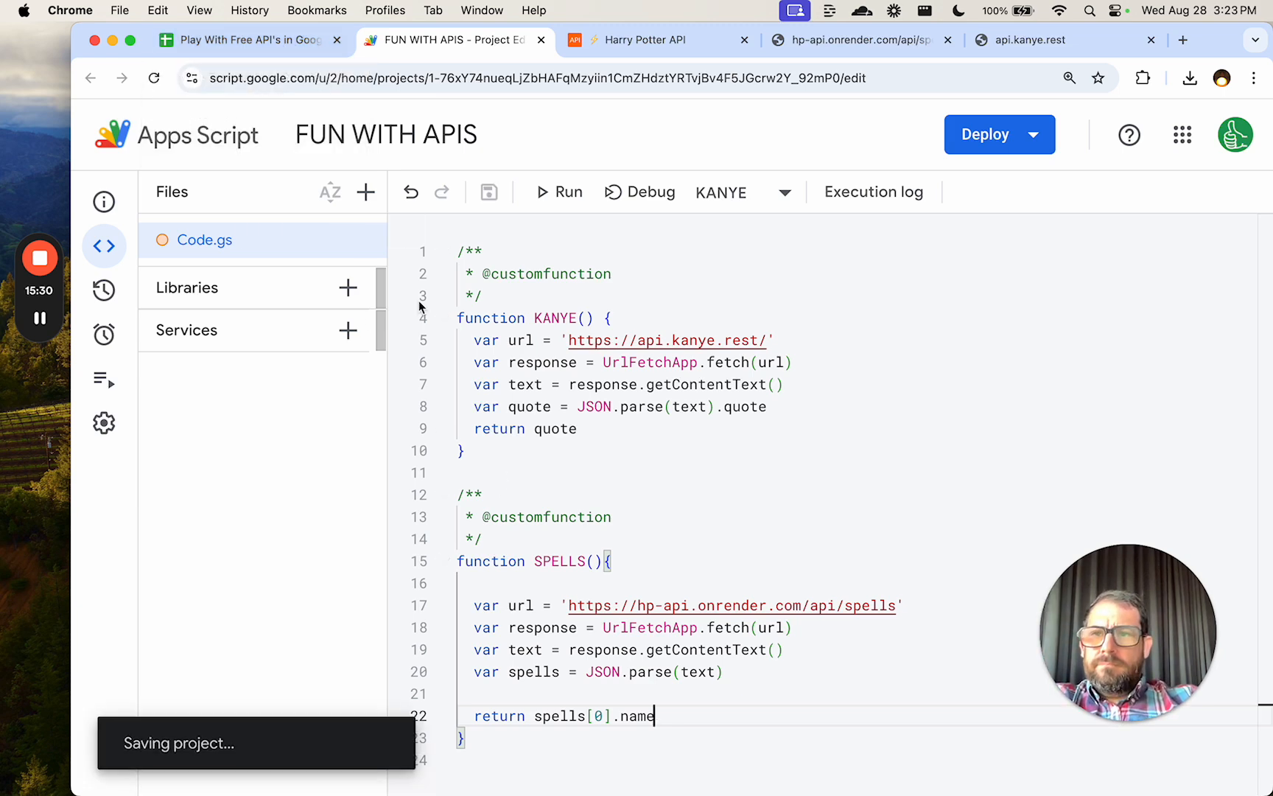
click(250, 40)
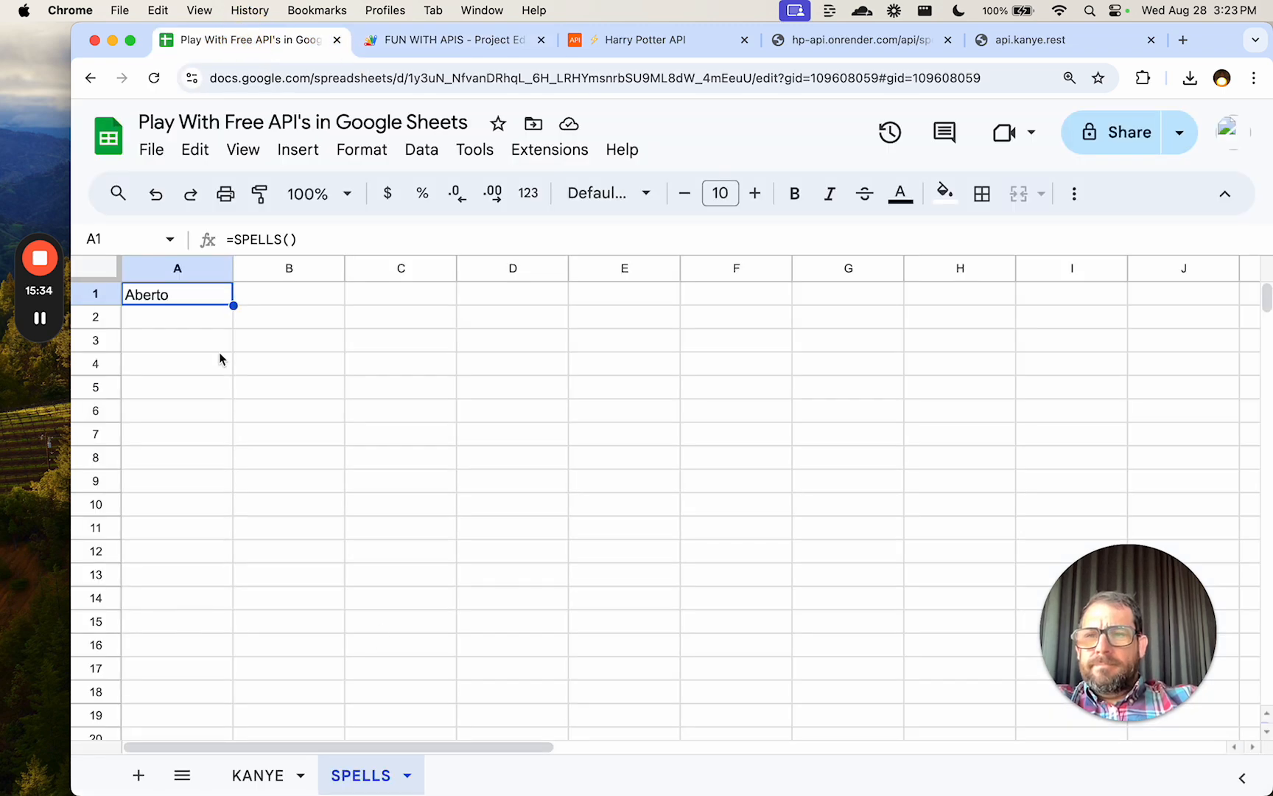
Replace the SPELLS function's return statement with return spells.length directly below the JSON.parse line, and save the script.
click(467, 41)
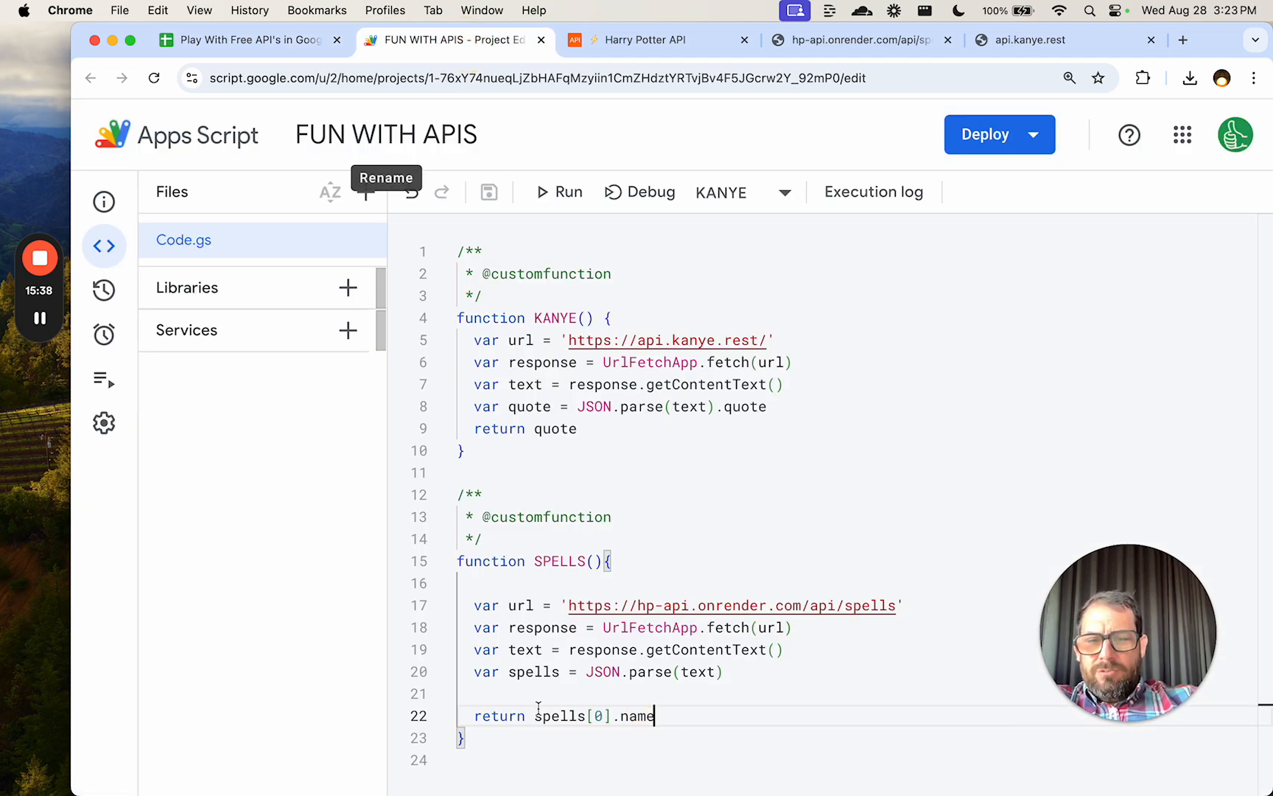
drag(535, 716, 457, 716)
key(BackSpace)
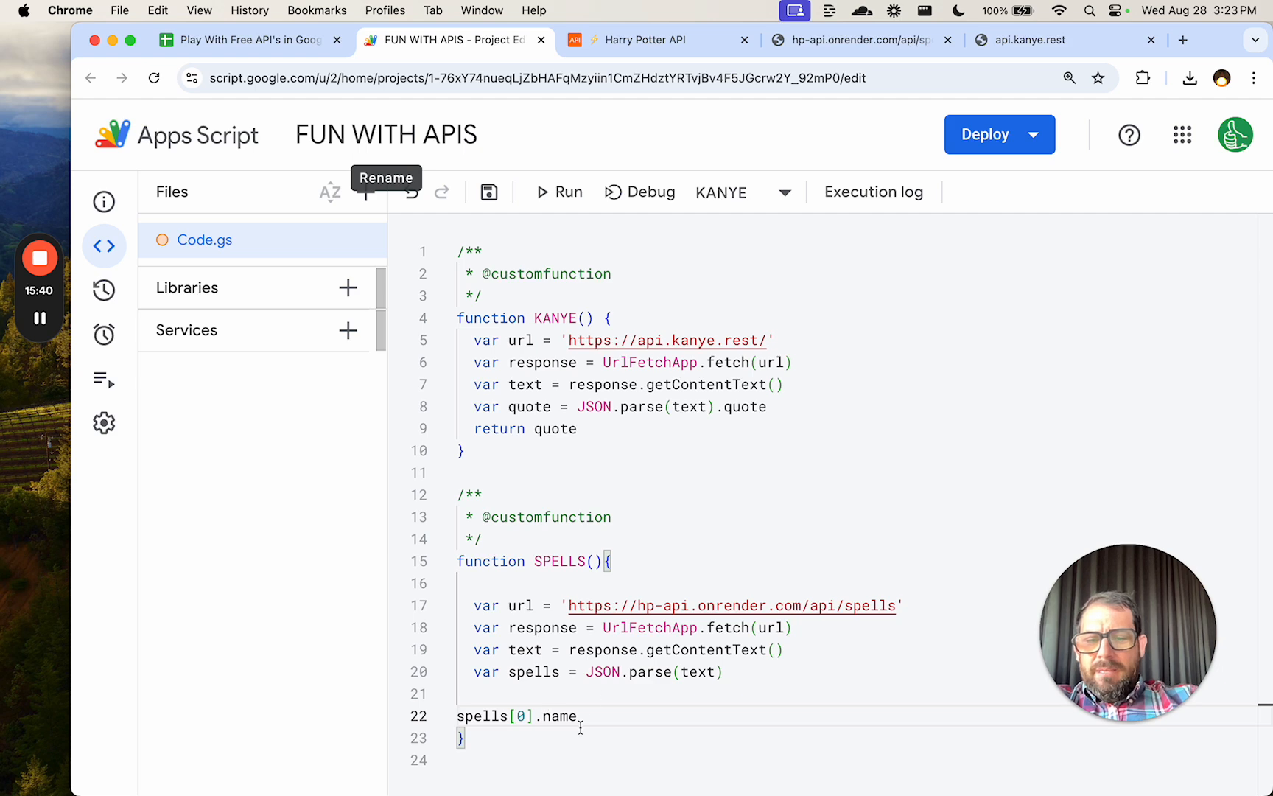
drag(580, 725, 456, 719)
key(BackSpace)
key(BackSpace)
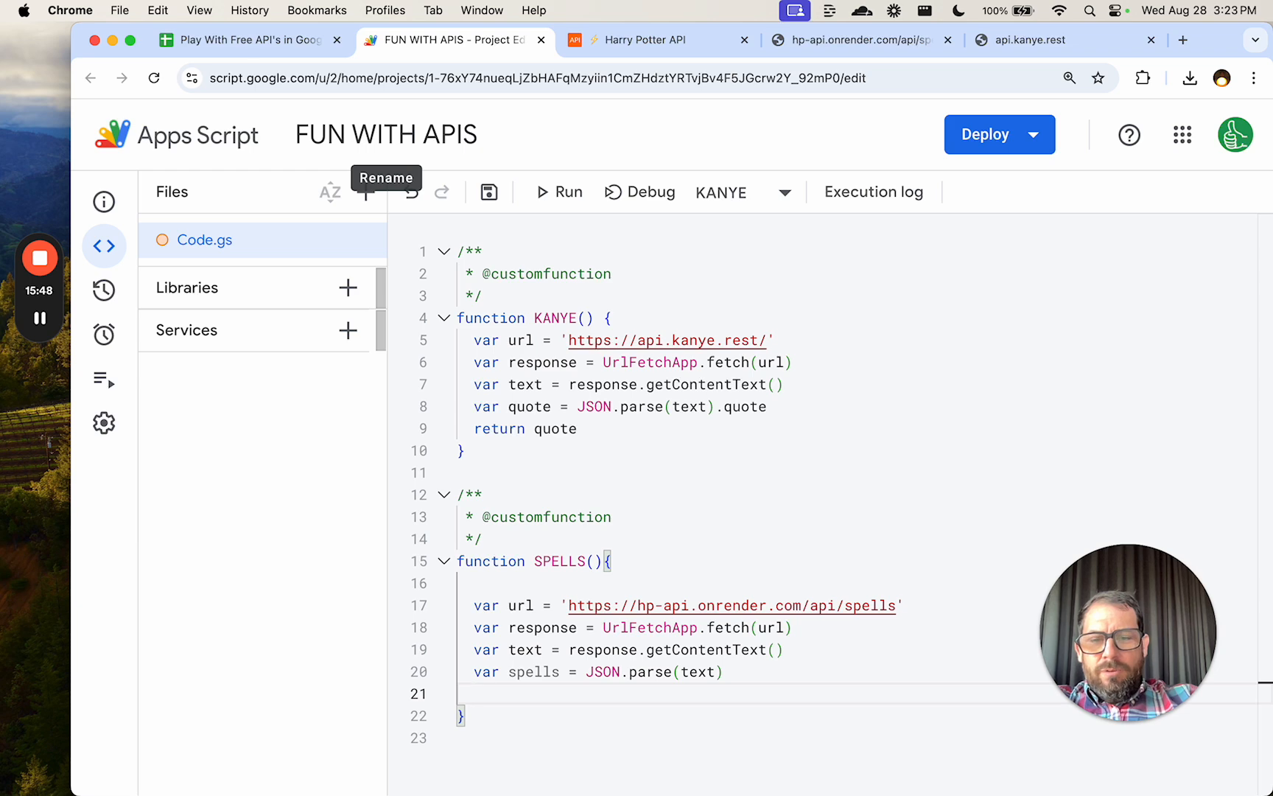
text(return spel)
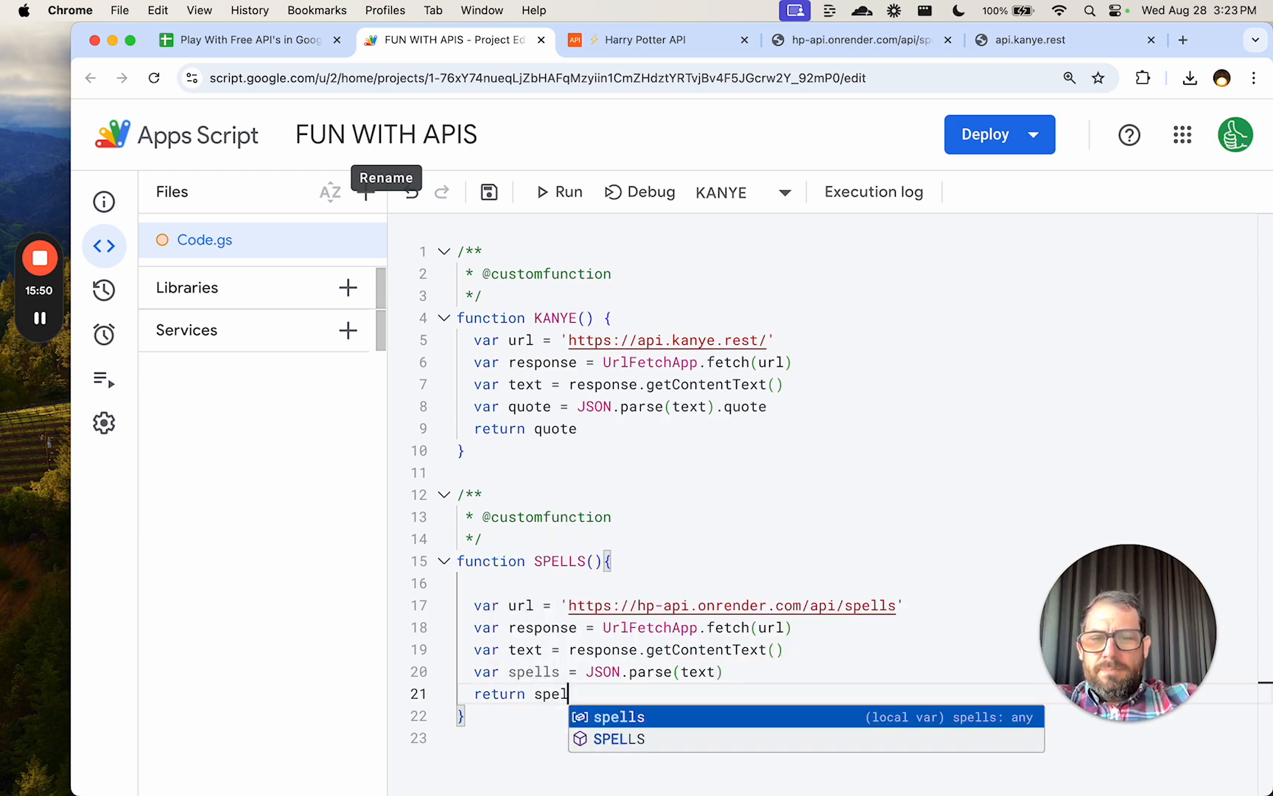
text(ls.length)
key(super+s)
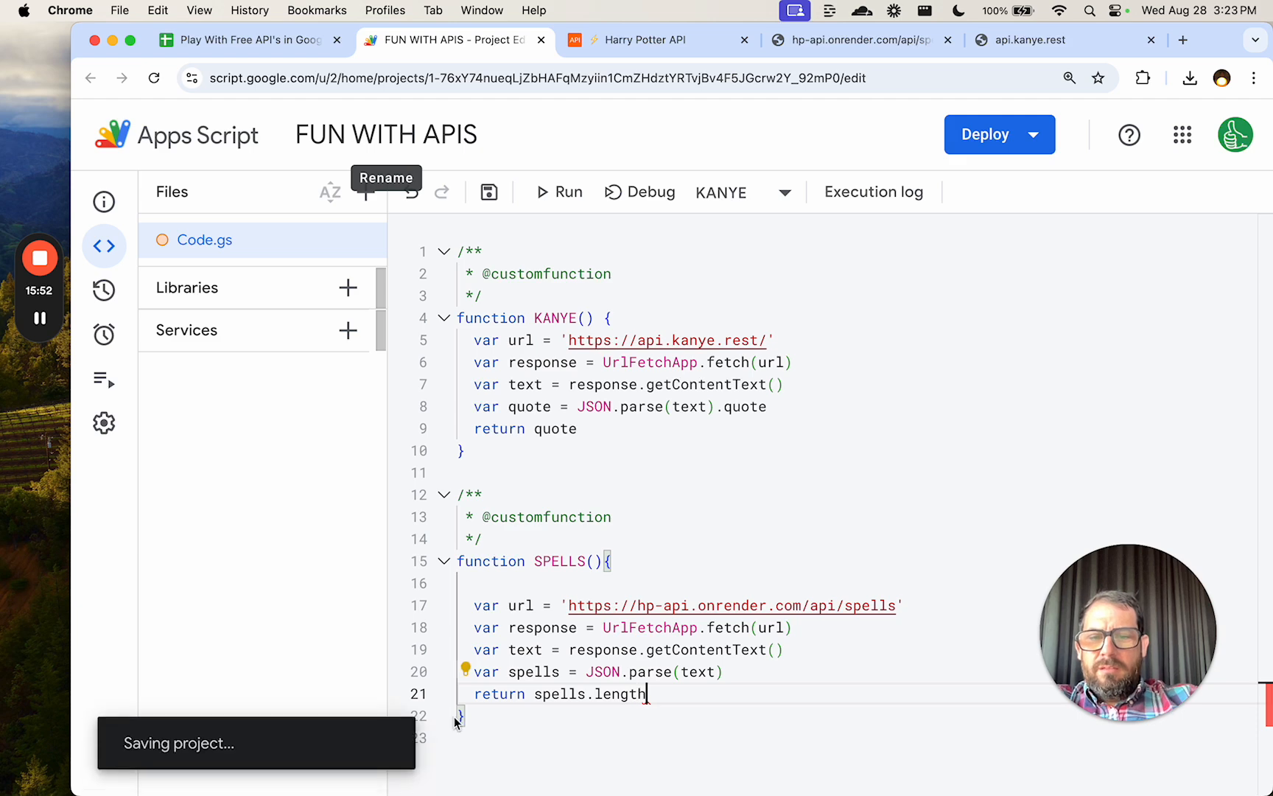
Check the spells.length result in cell A1 of the SPELLS sheet, saving the script again before rechecking the cell.
click(280, 42)
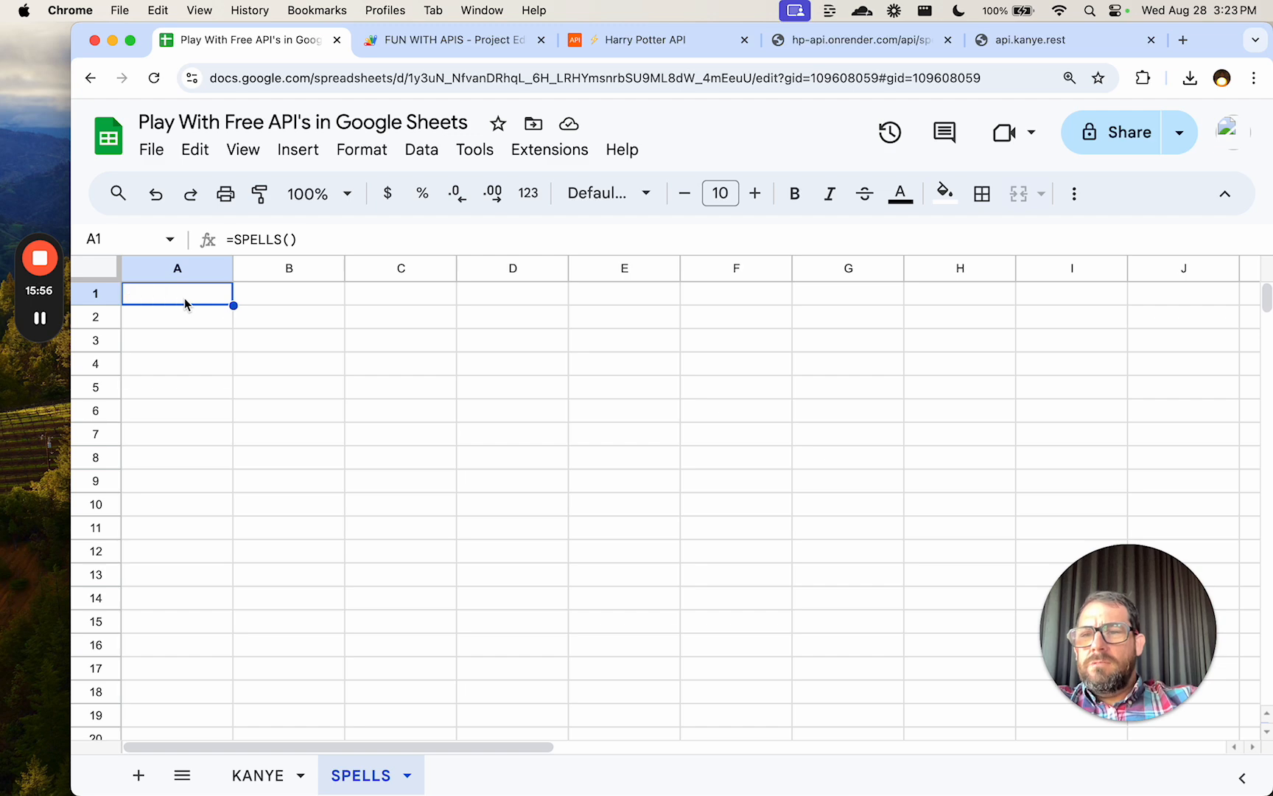
click(434, 40)
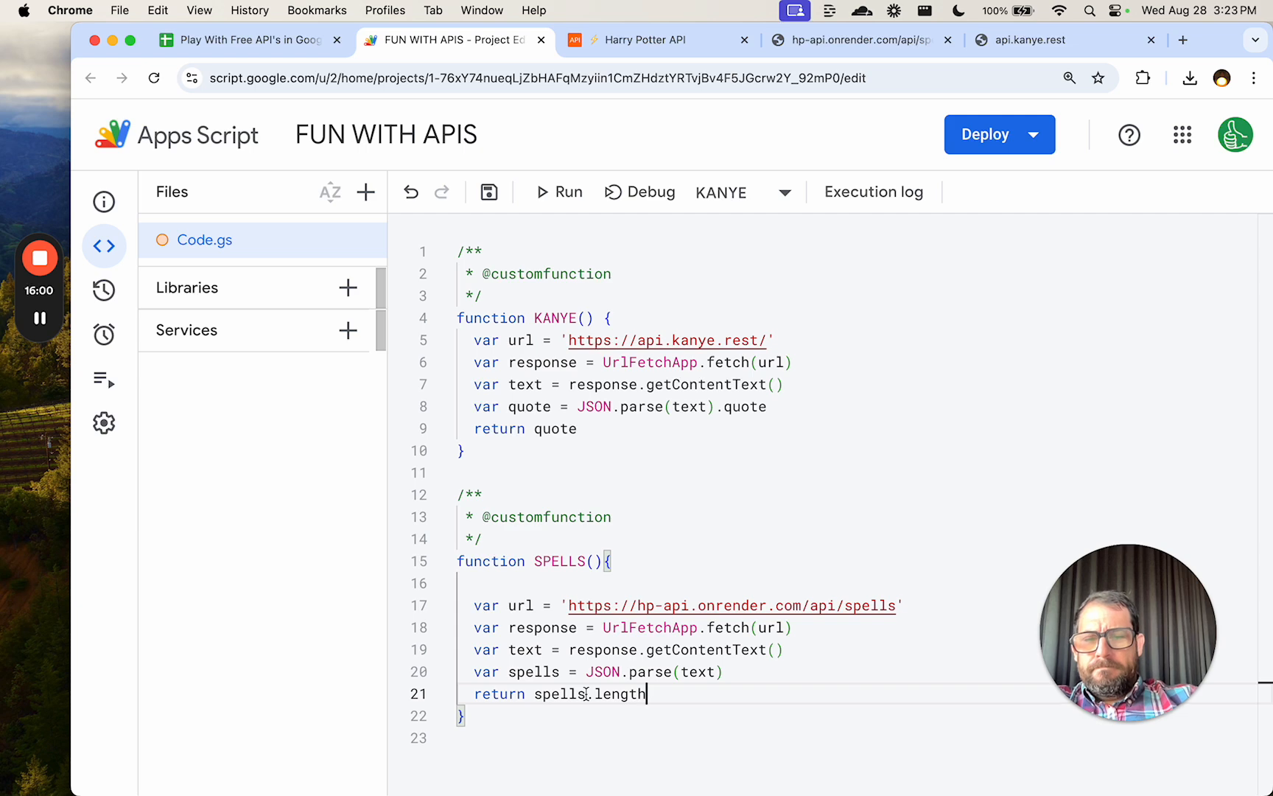
mouse_move(588, 694)
mouse_down()
mouse_move(718, 694)
mouse_move(586, 693)
mouse_up()
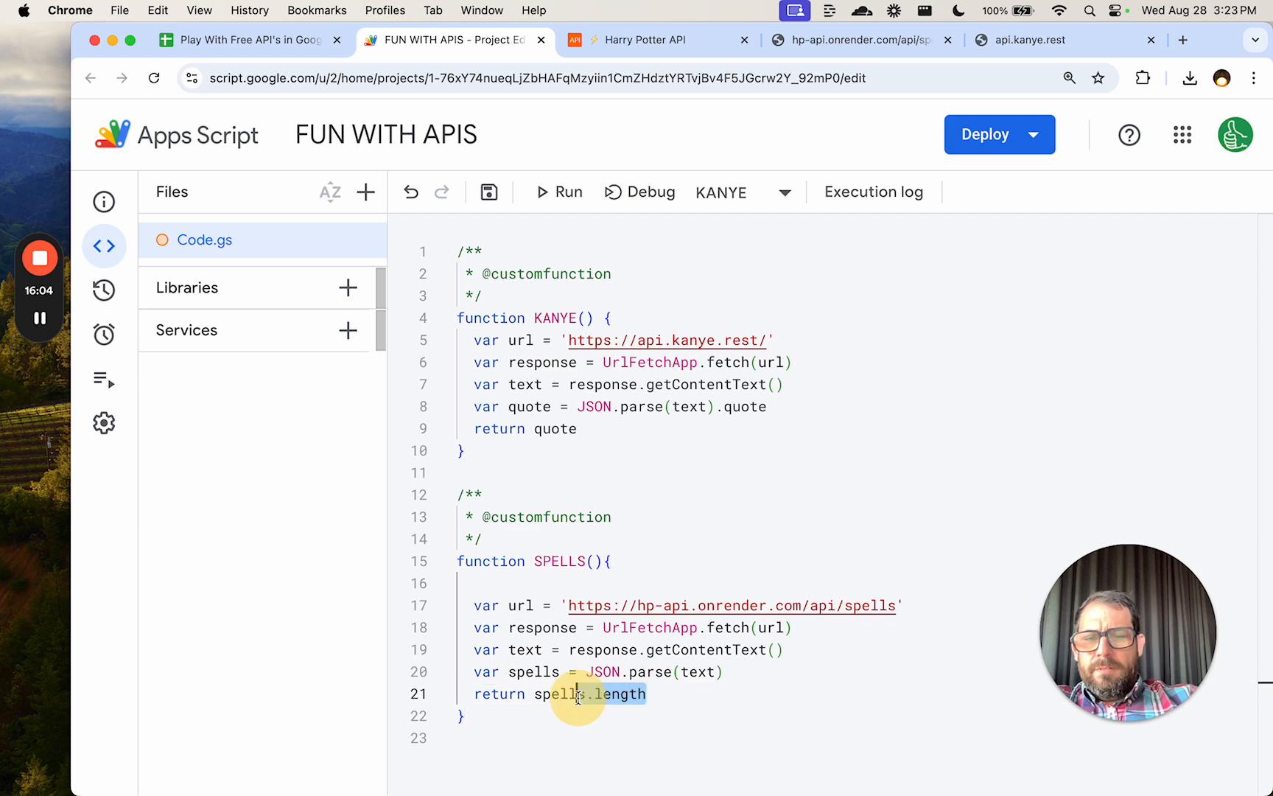
click(744, 671)
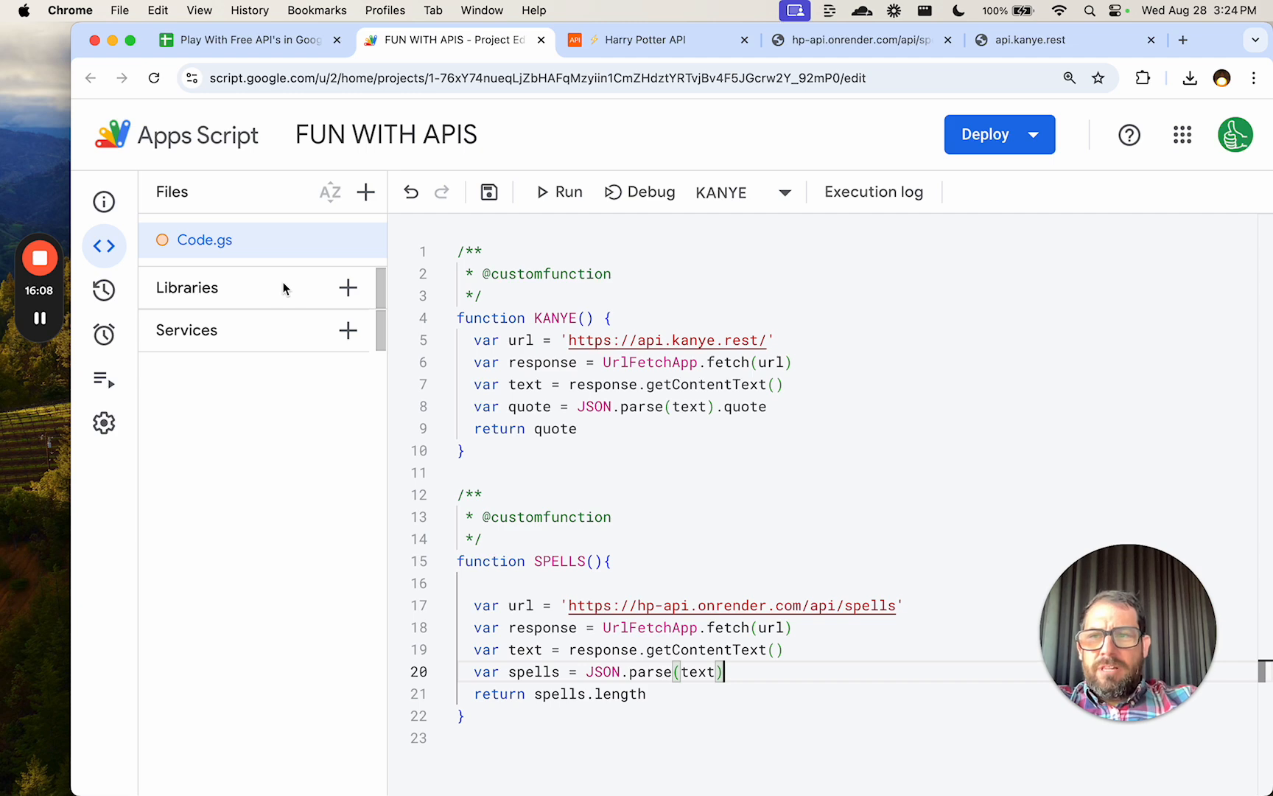
key(super+s)
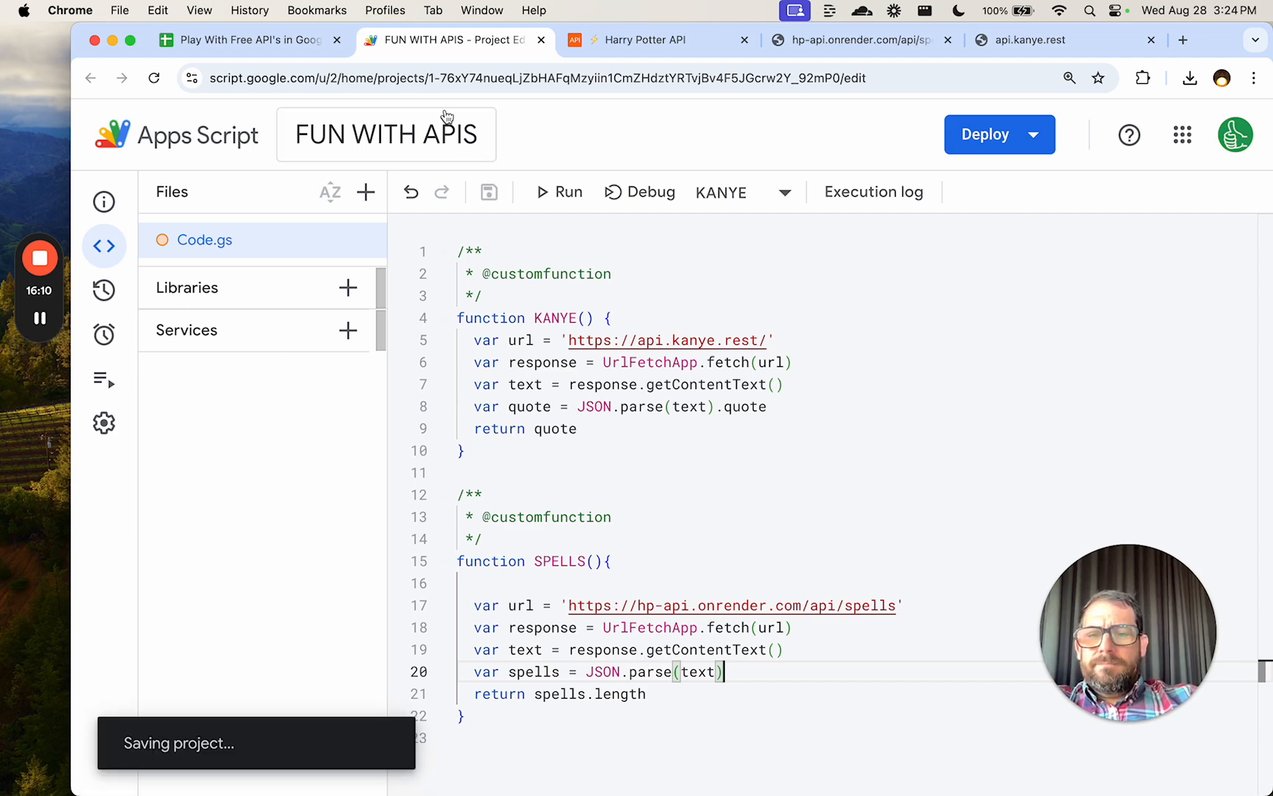
click(271, 42)
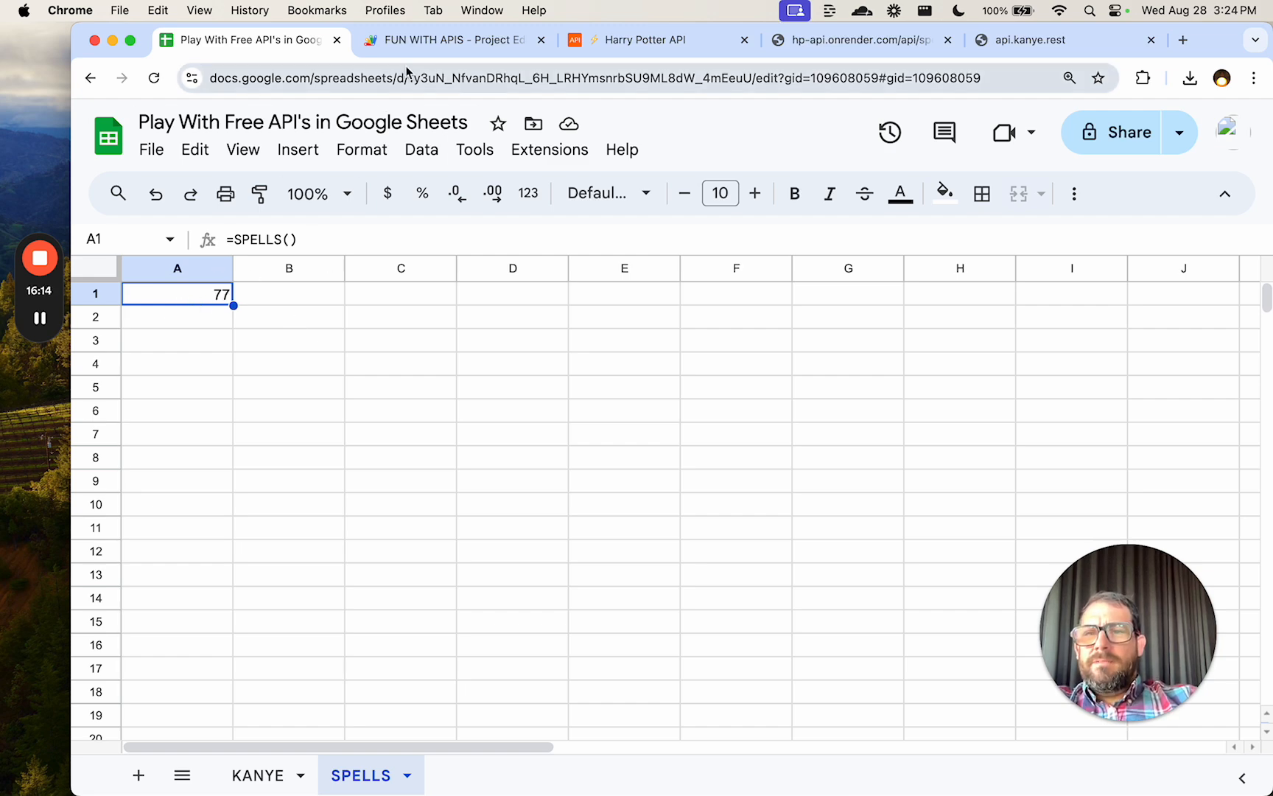
Compare the return spells.length line in the script with the array of spells in the JSON response.
click(442, 40)
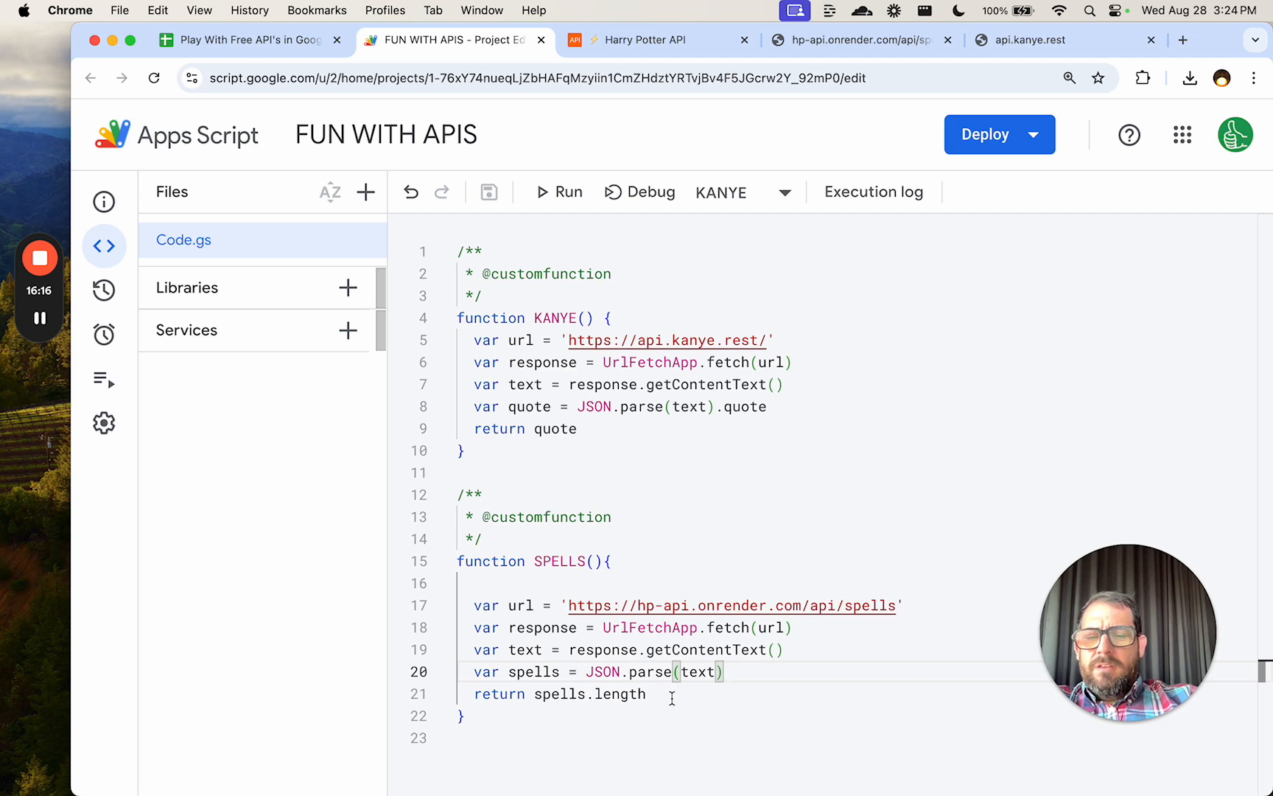
drag(647, 694, 534, 700)
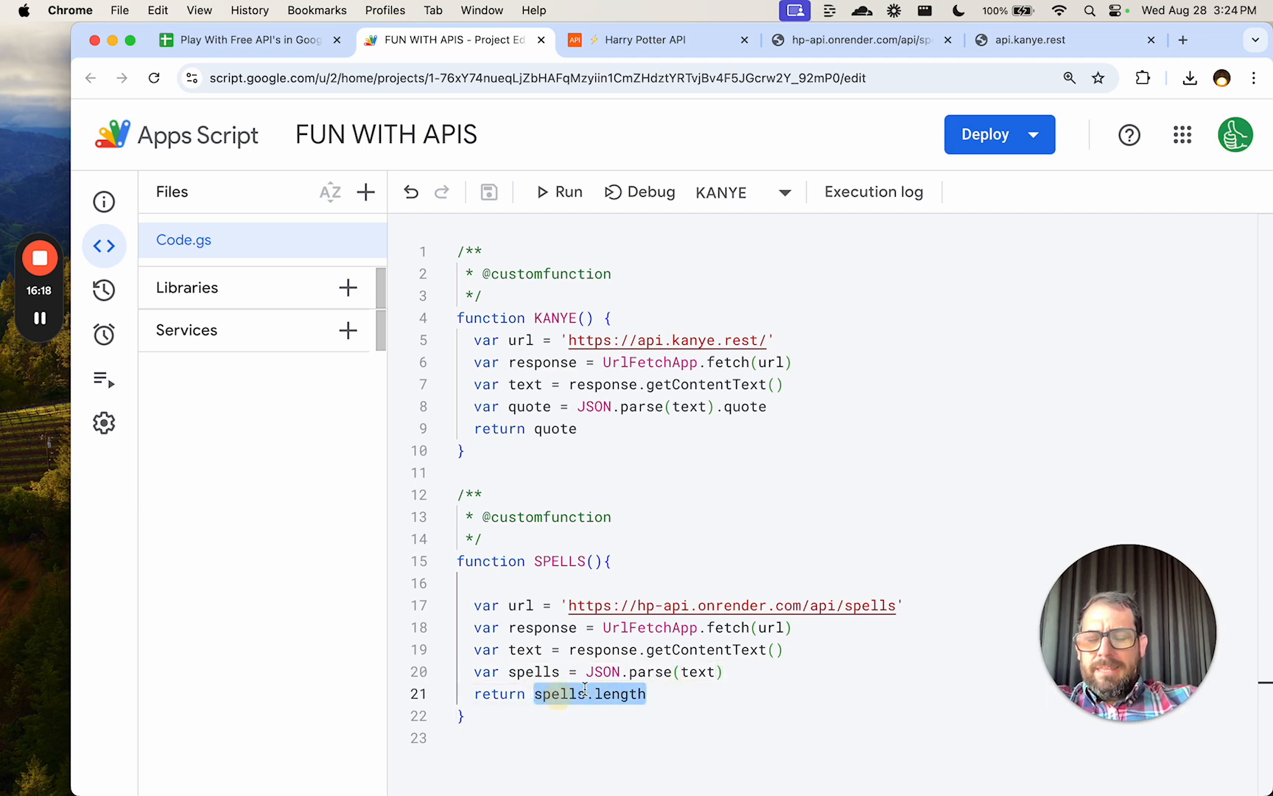
click(855, 40)
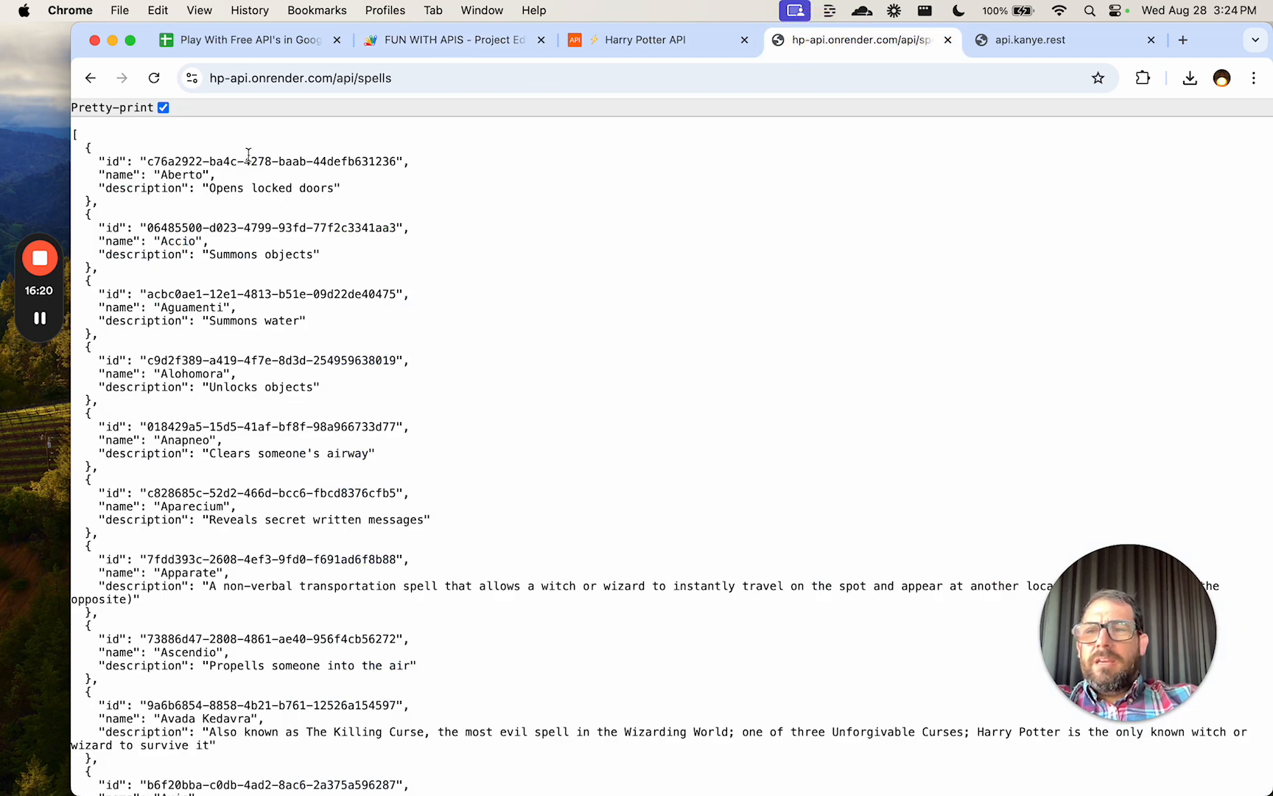
drag(80, 138, 160, 361)
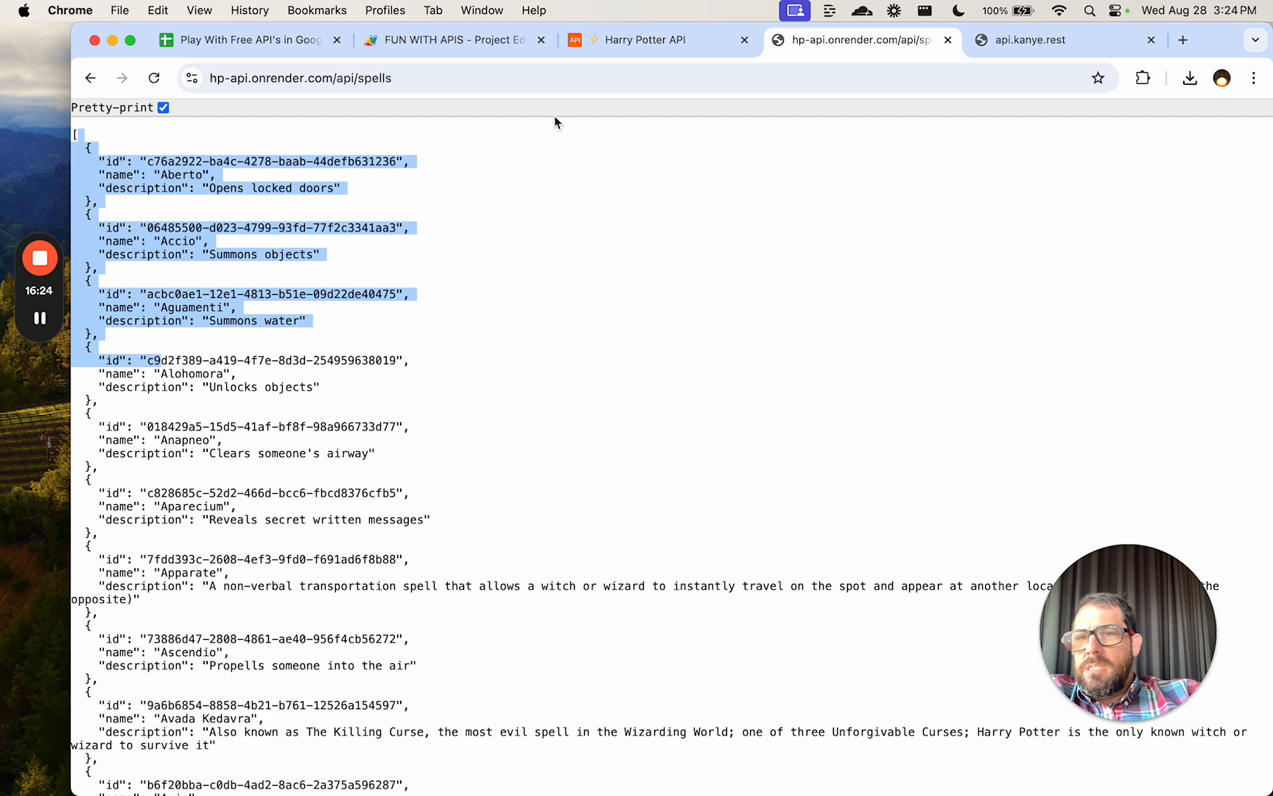
click(449, 39)
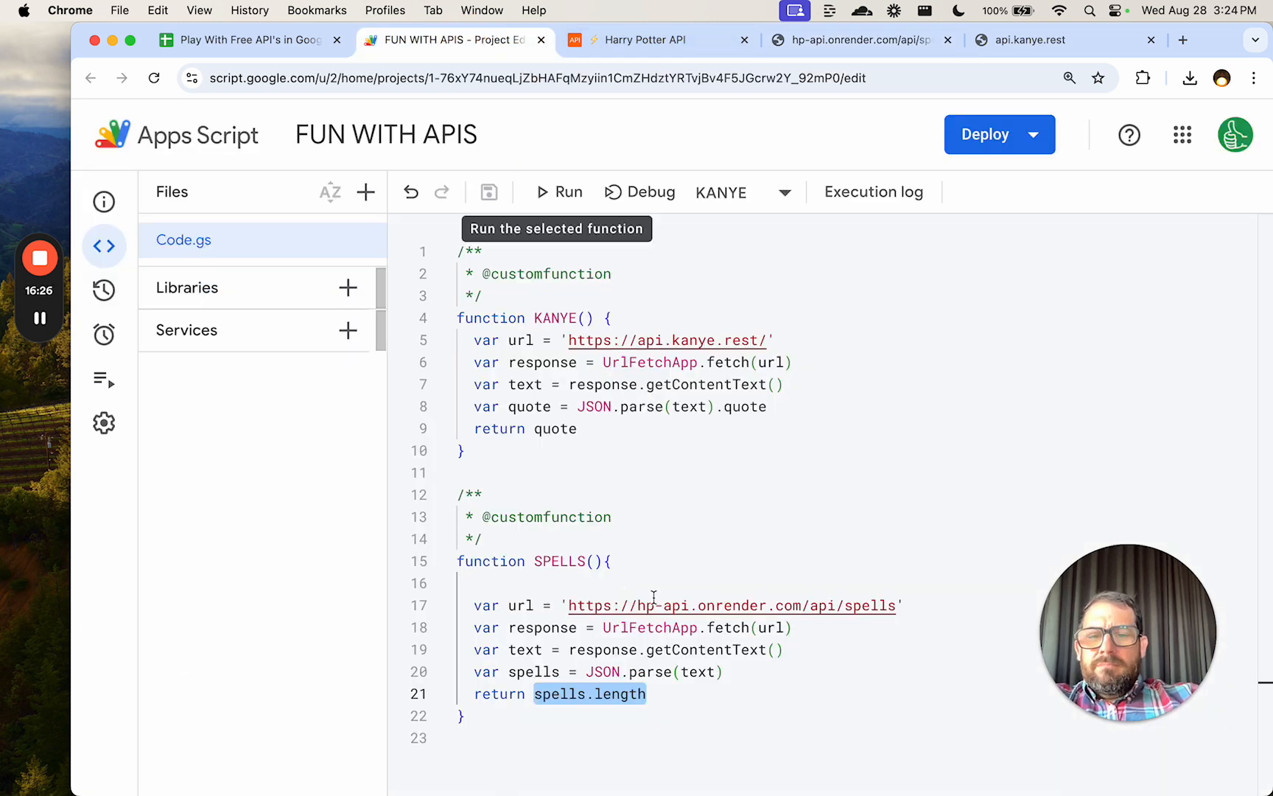
click(492, 689)
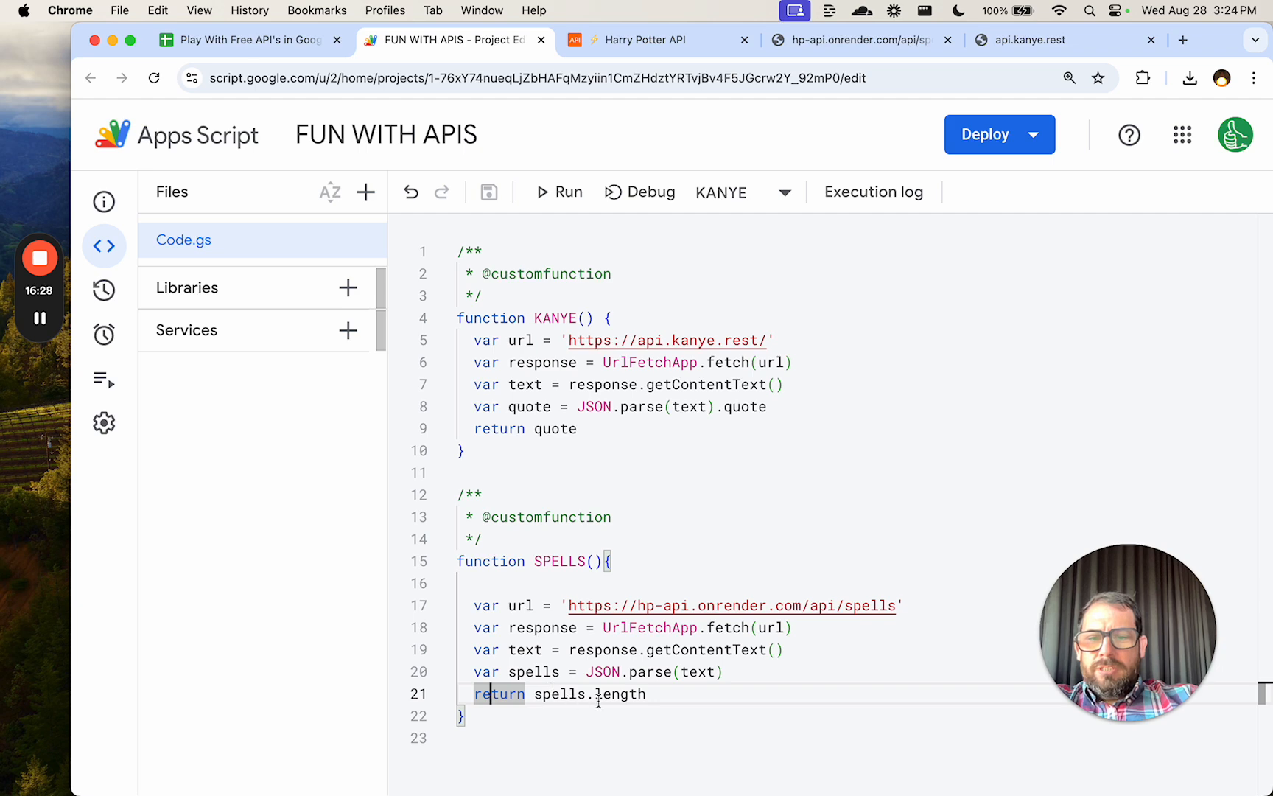
click(648, 696)
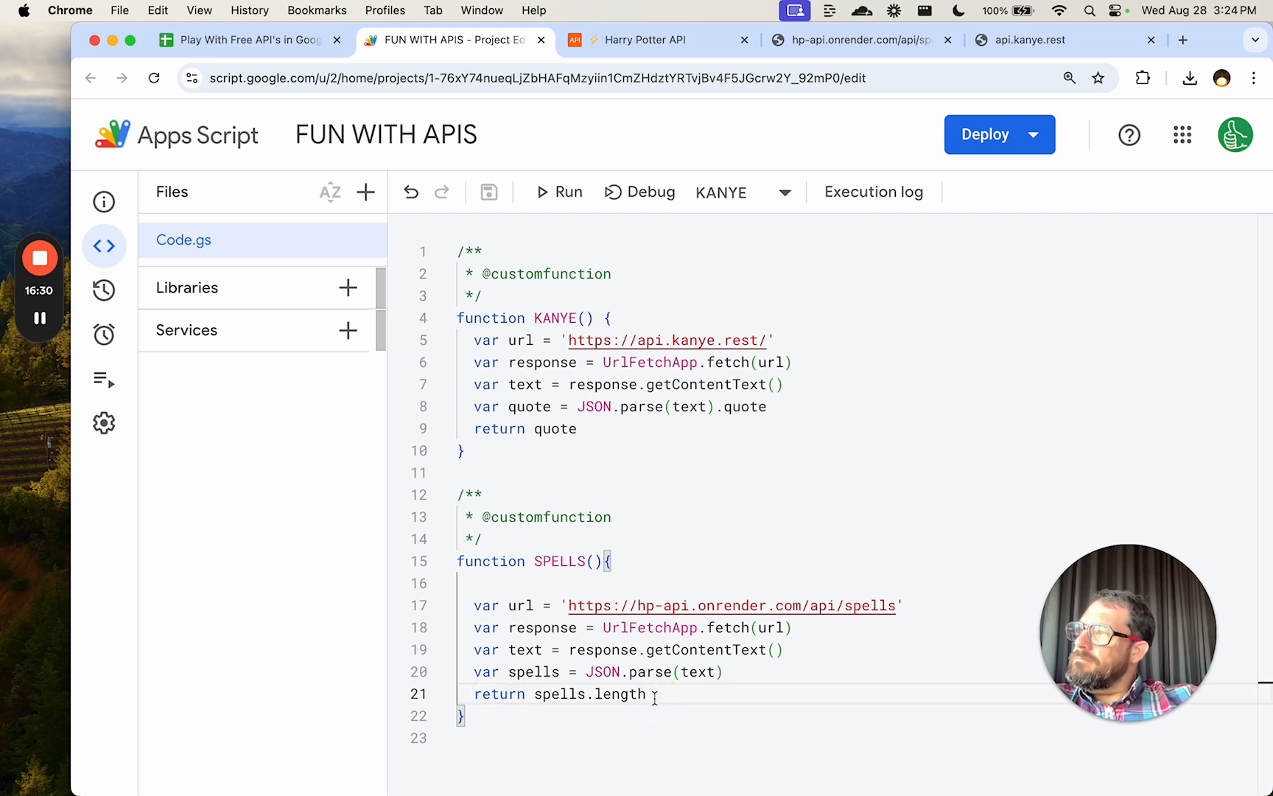
drag(655, 697, 474, 704)
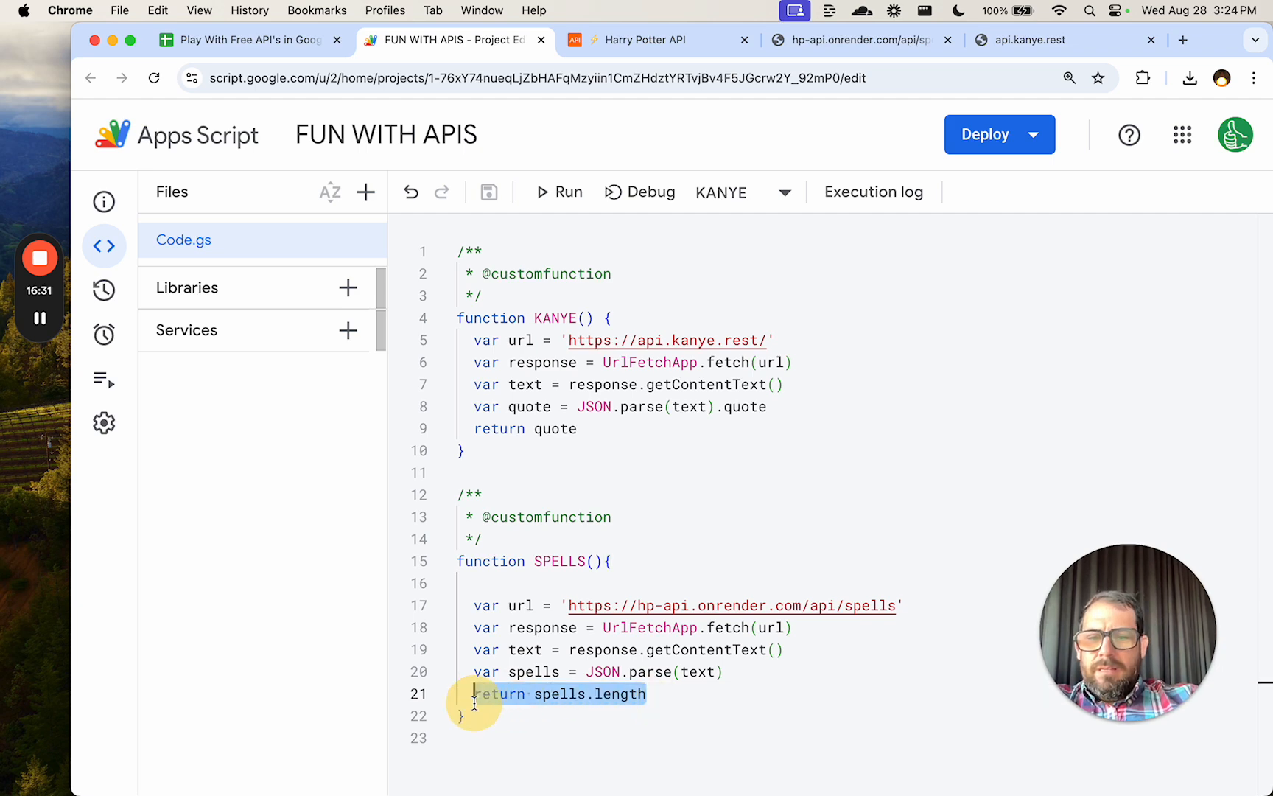
double_click(568, 560)
text(getAllw)
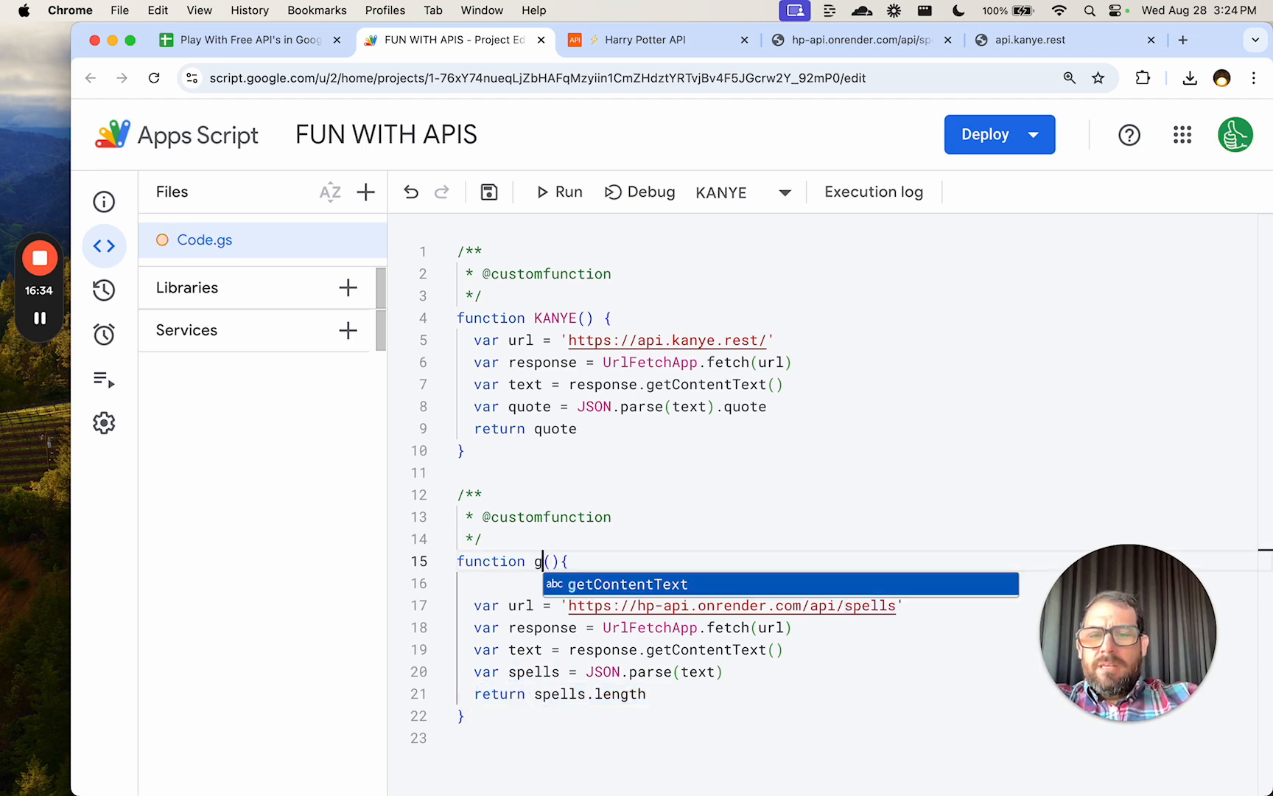
text(pells)
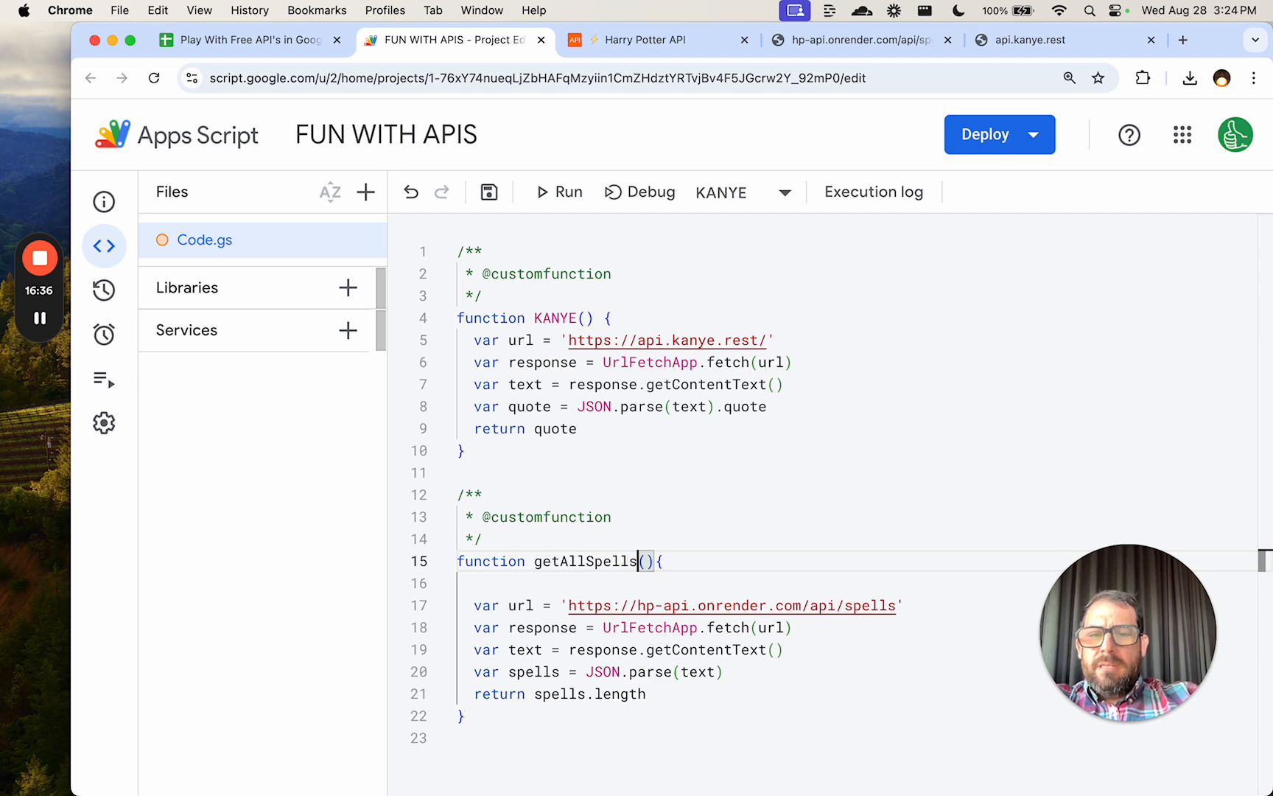
drag(510, 536, 457, 475)
key(BackSpace)
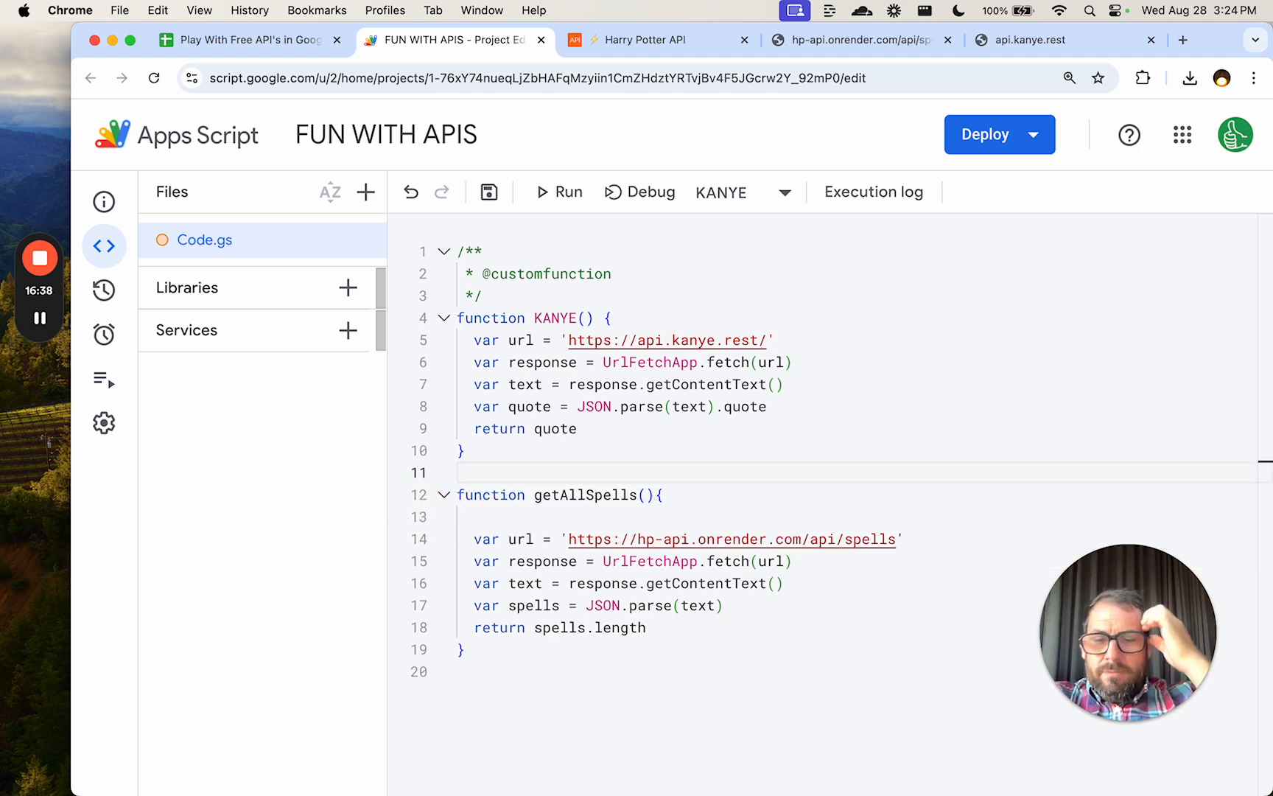
Copy the onOpen code of the "Custom Menu - 2 functions" snippet from bettersheets.co/snippets in a new tab, and close that tab.
key(super+t)
text(bettersheets.co/snippets)
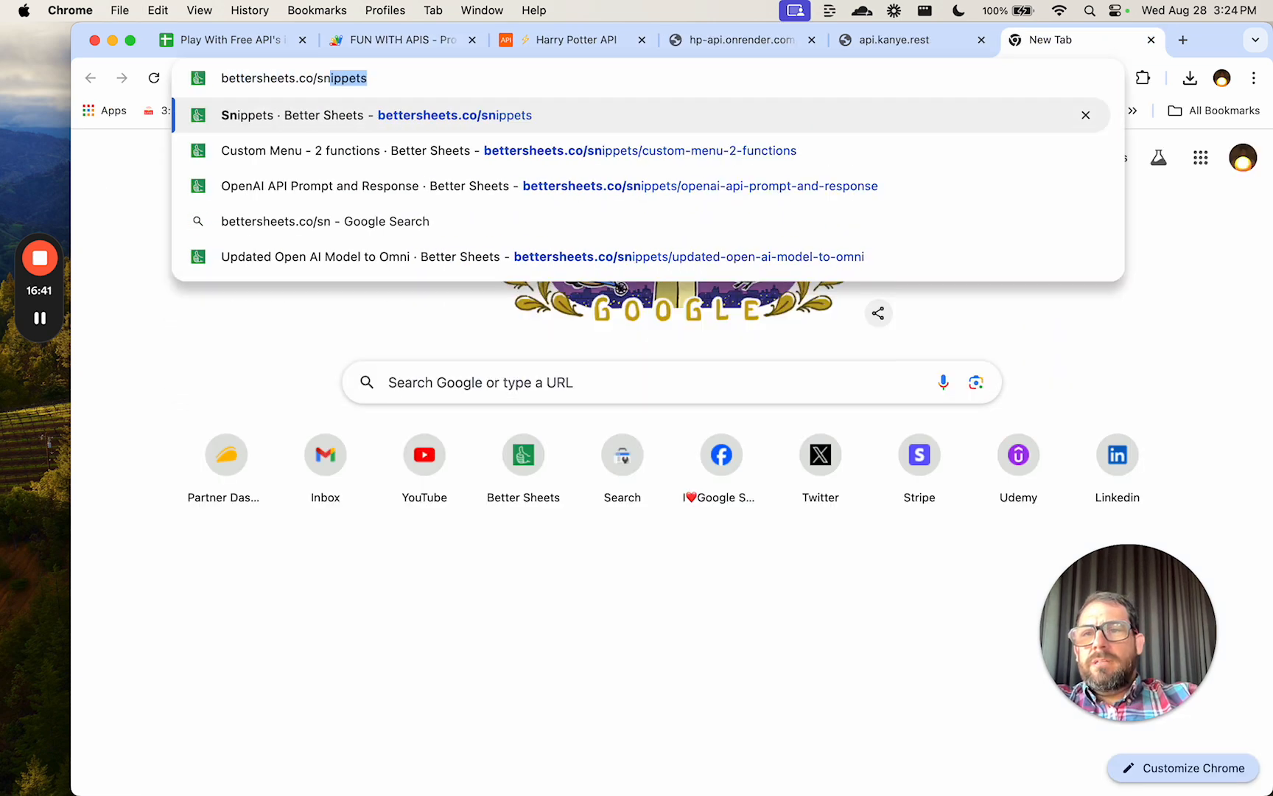
key(Return)
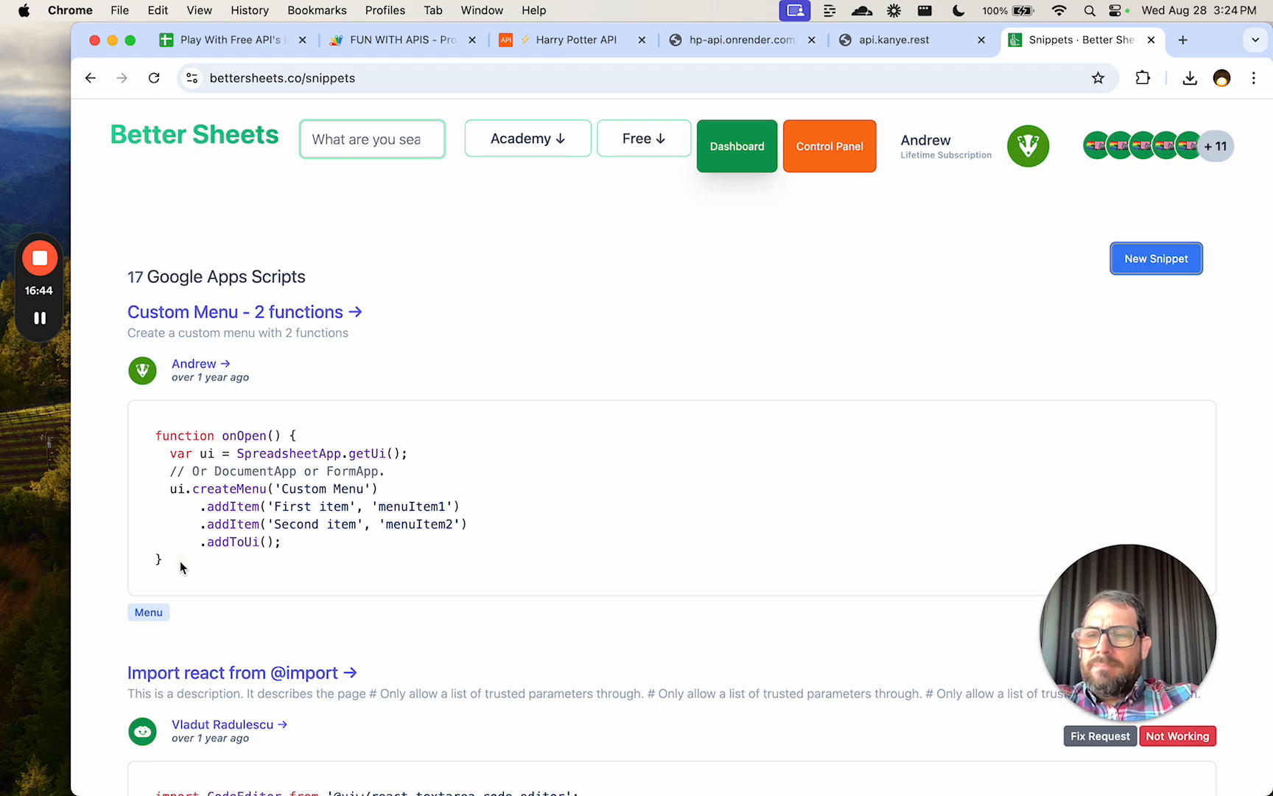
drag(180, 561, 148, 429)
key(super+c)
key(super+w)
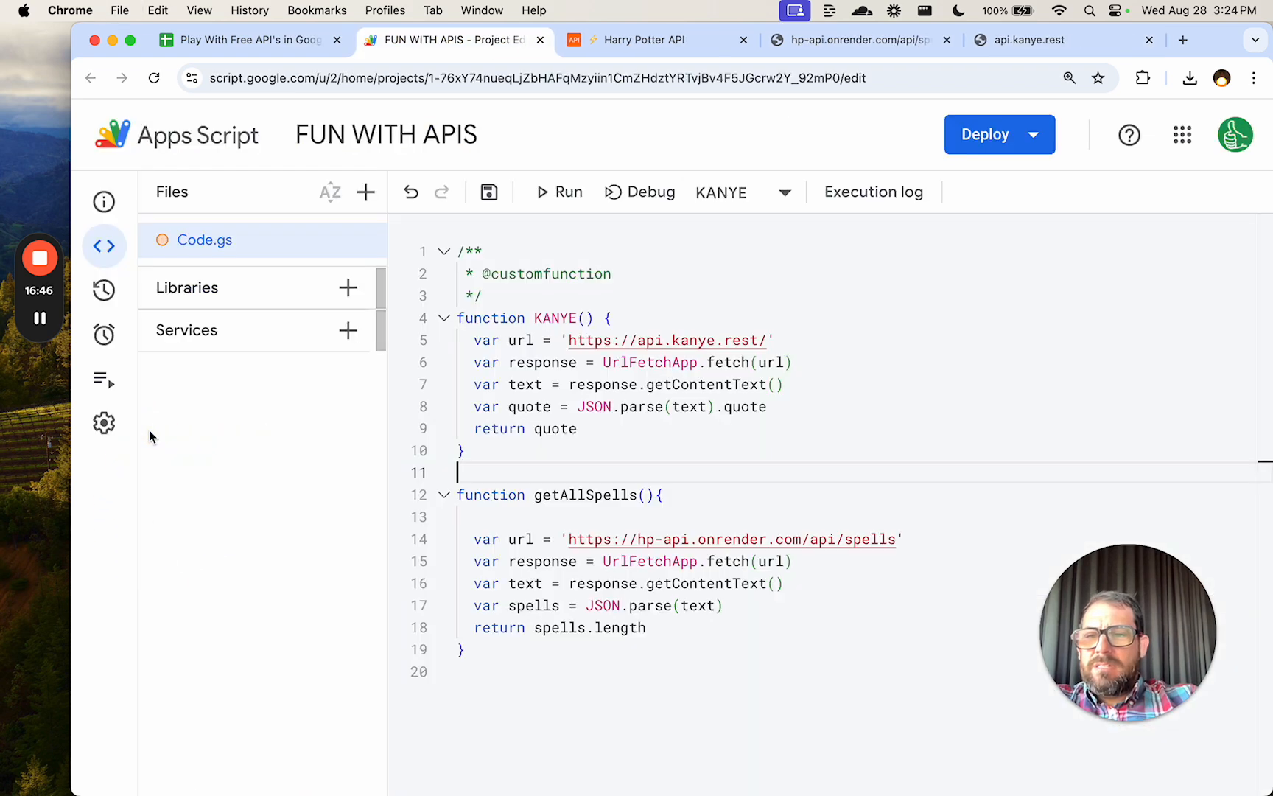
Paste the copied onOpen custom menu function at the very top of Code.gs, above the KANYE function's comment.
click(577, 271)
key(Up)
key(Up)
key(Return)
key(Return)
key(shift+Up)
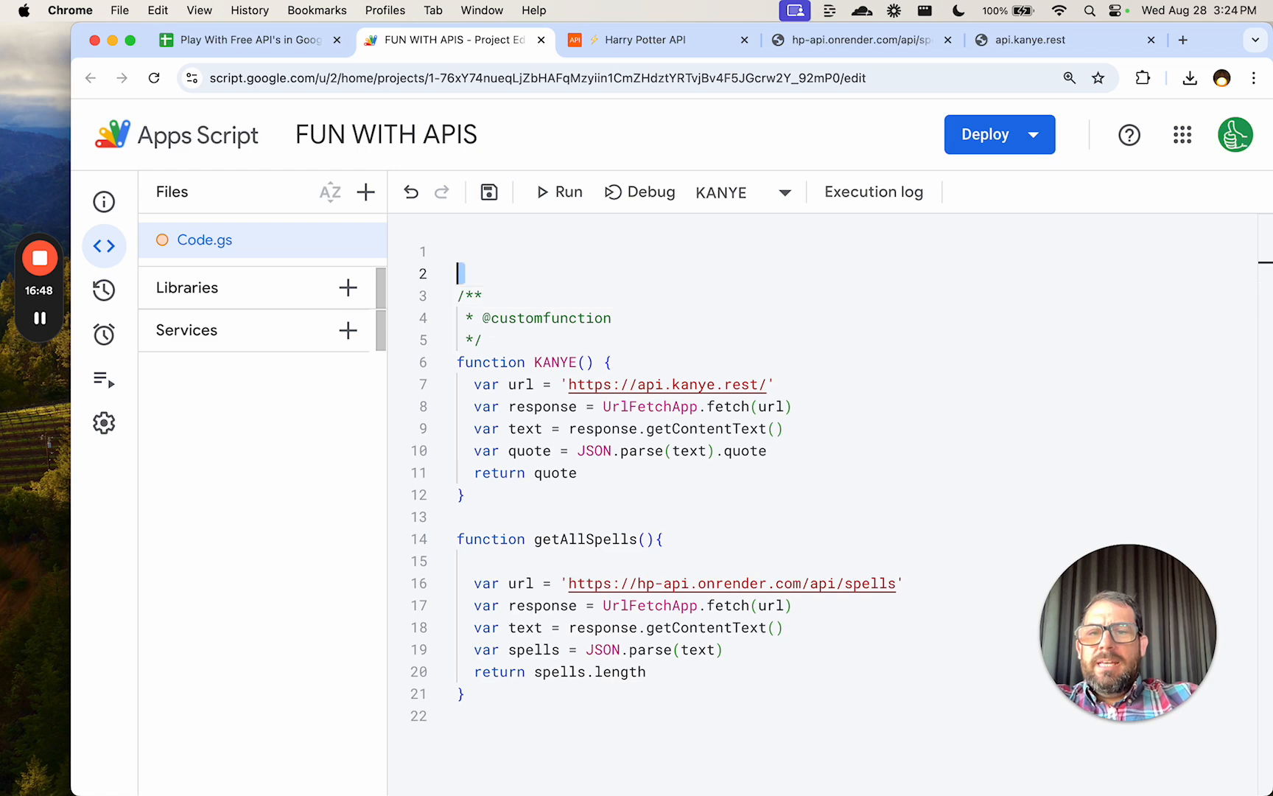
key(super+v)
Name the custom menu in onOpen 'API Menu' and label its first item 'Get All Hogwarts Spells'.
double_click(647, 318)
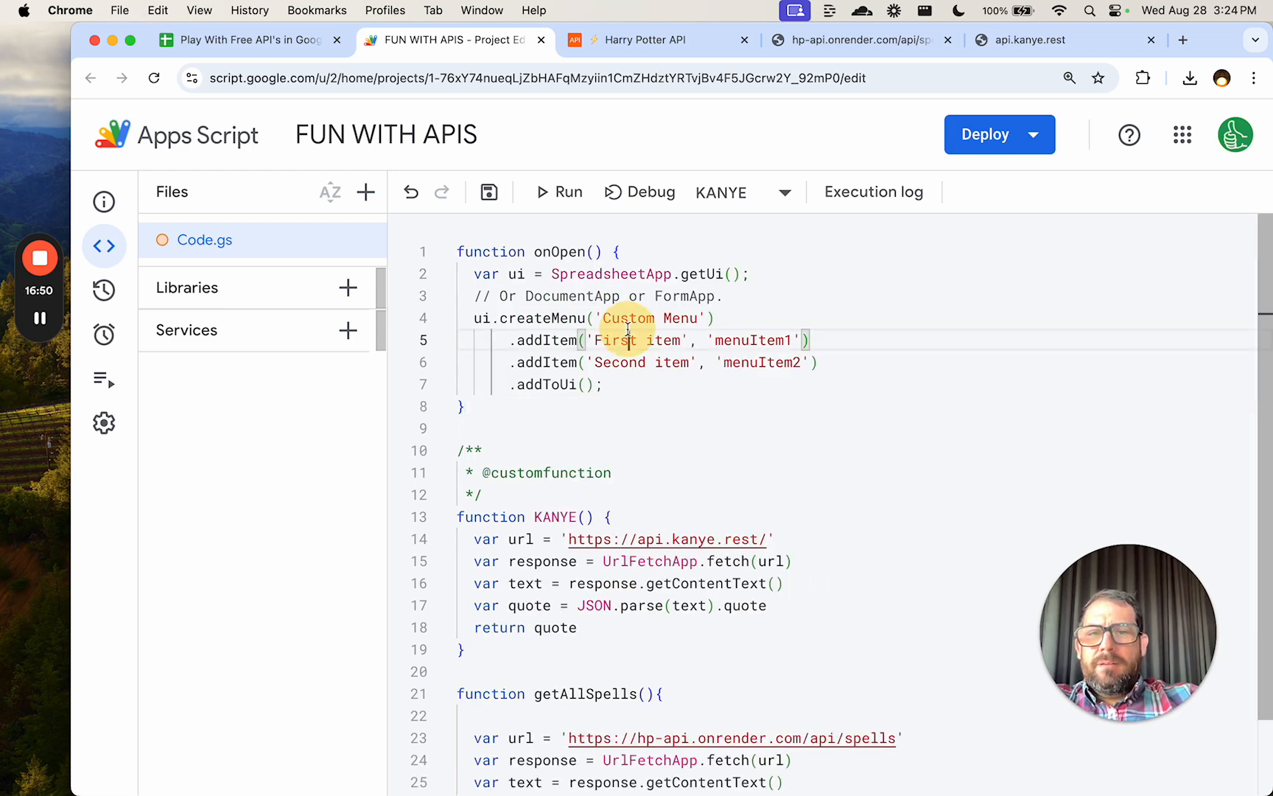
text(API)
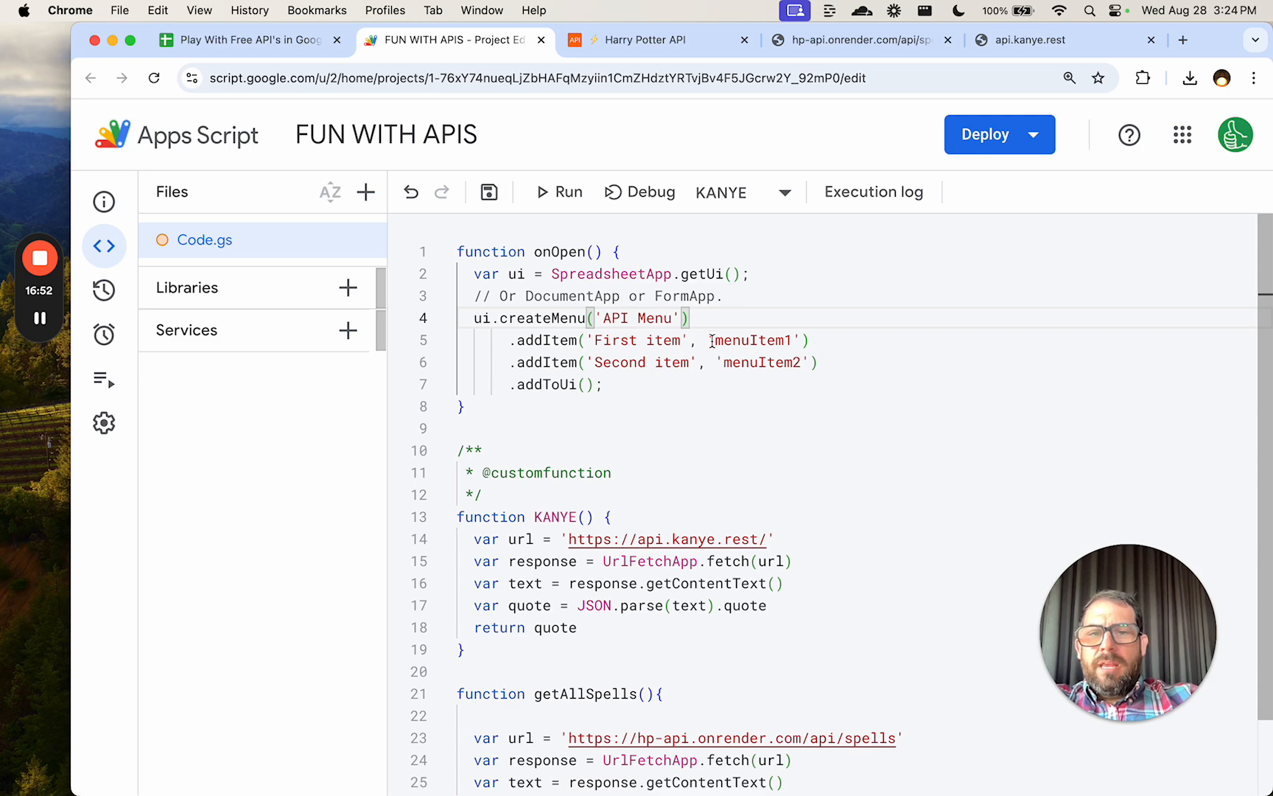
drag(681, 344, 604, 343)
text(Get All )
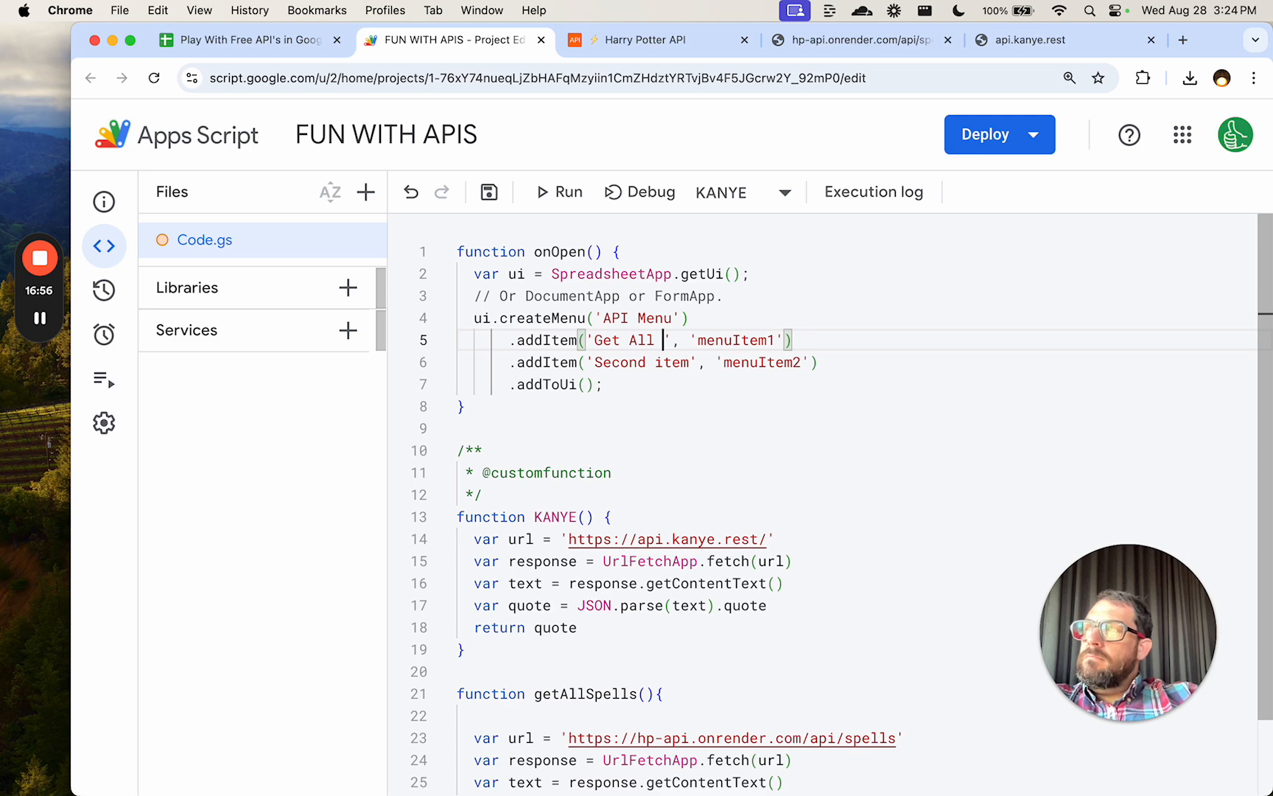
text(Hogwarts Spell)
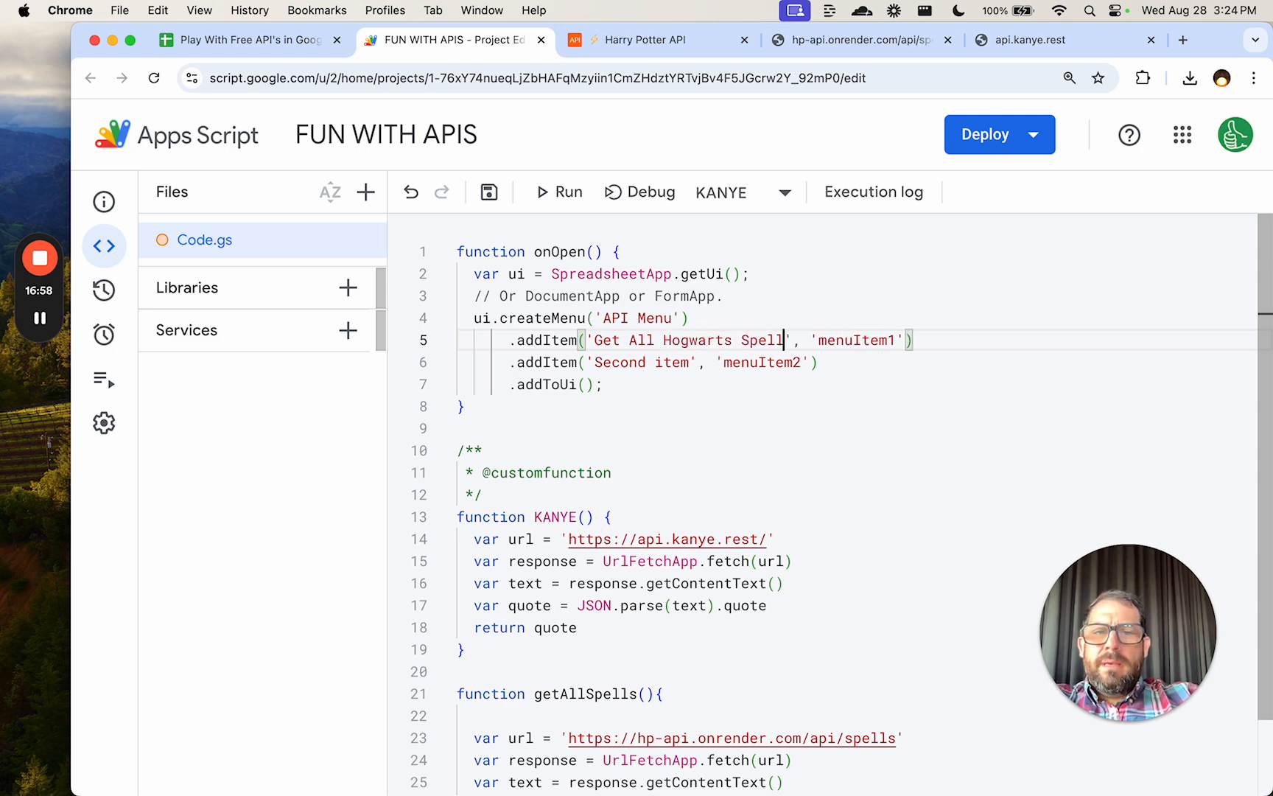
text(s)
Replace 'menuItem1' in the 'Get All Hogwarts Spells' menu item with the function name getAllSpells.
scroll(814, 394, down, 3)
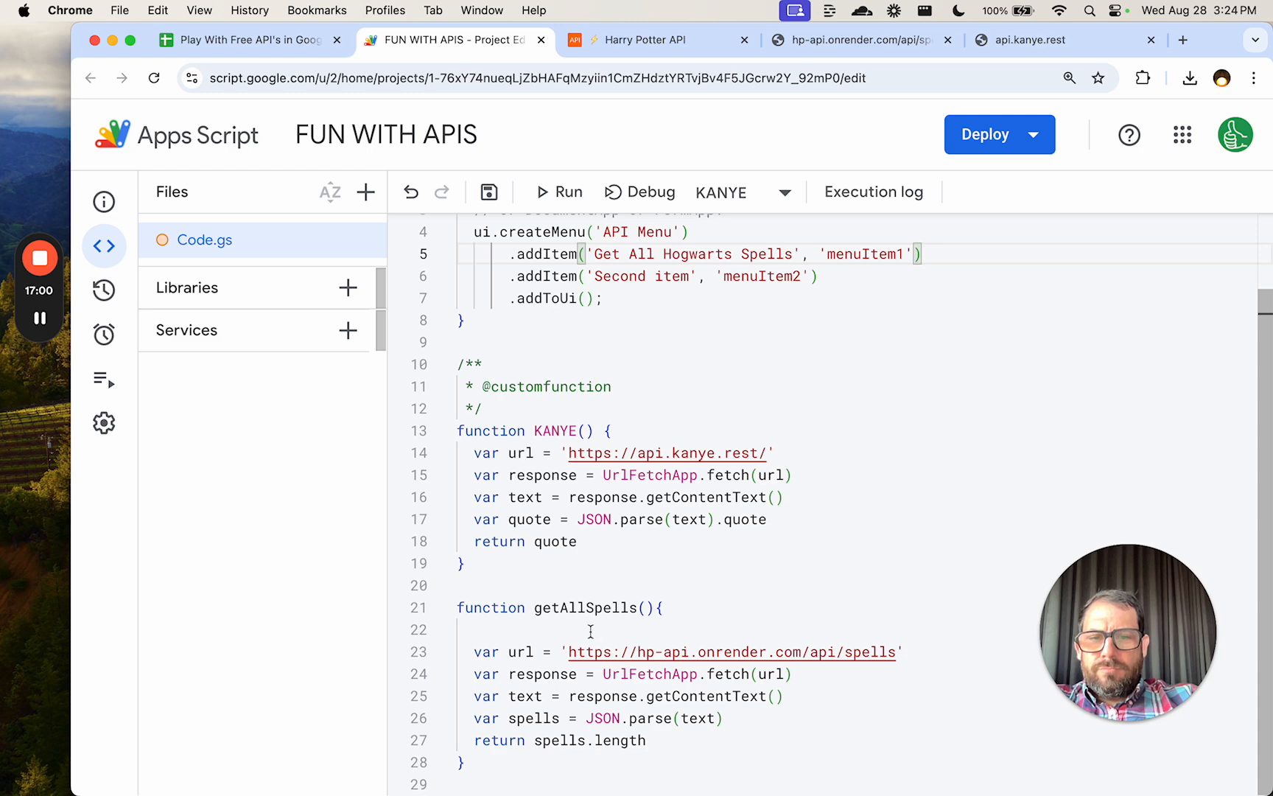
double_click(589, 608)
key(ctrl+c)
scroll(708, 515, up, 3)
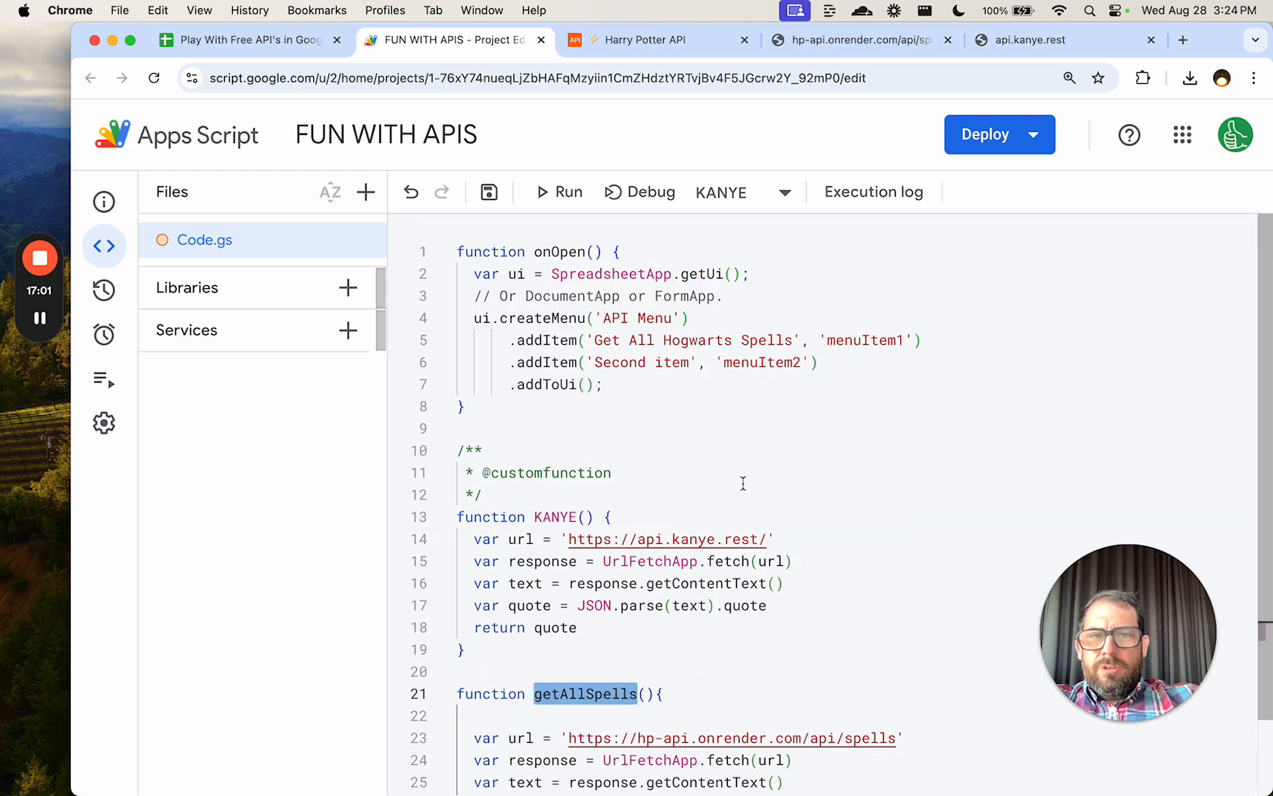
double_click(863, 339)
key(ctrl+v)
Add about a dozen blank lines below the getAllSpells function at the end of Code.gs.
scroll(861, 413, down, 3)
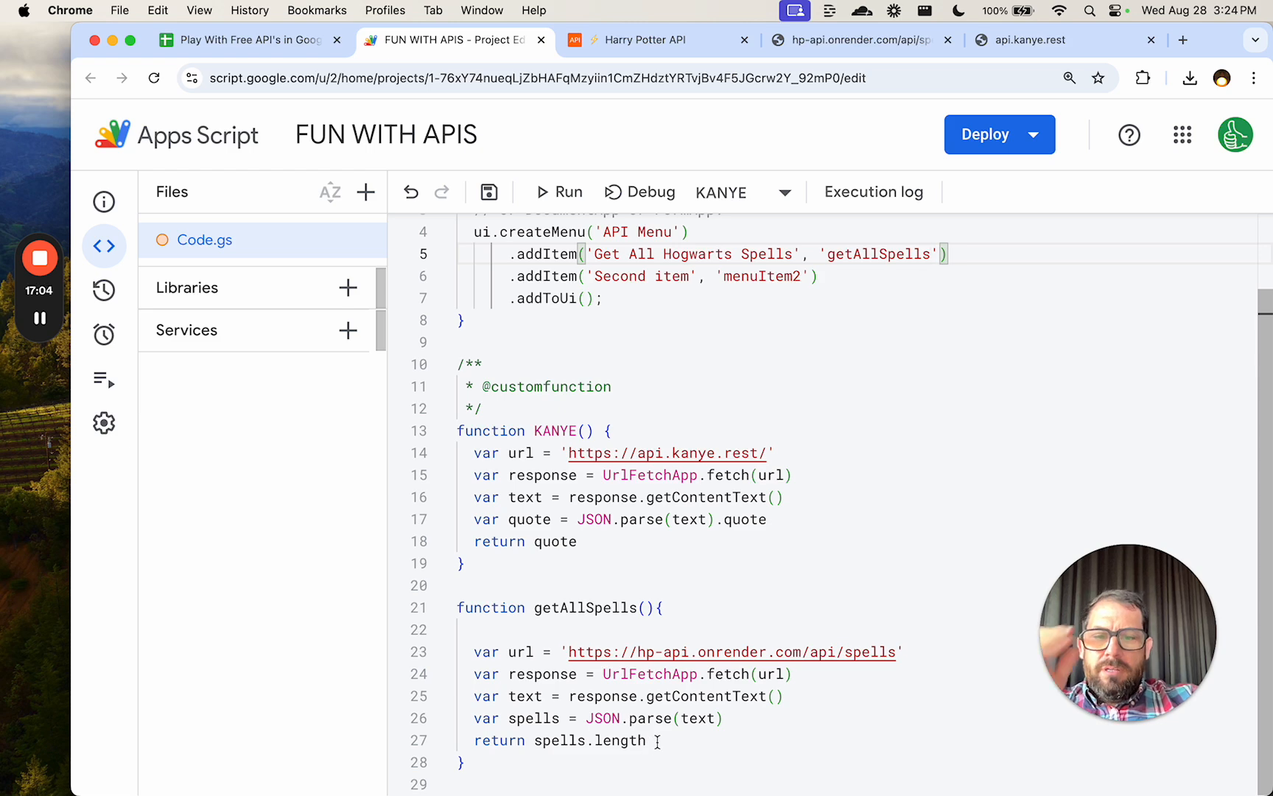
drag(657, 742, 477, 746)
click(481, 745)
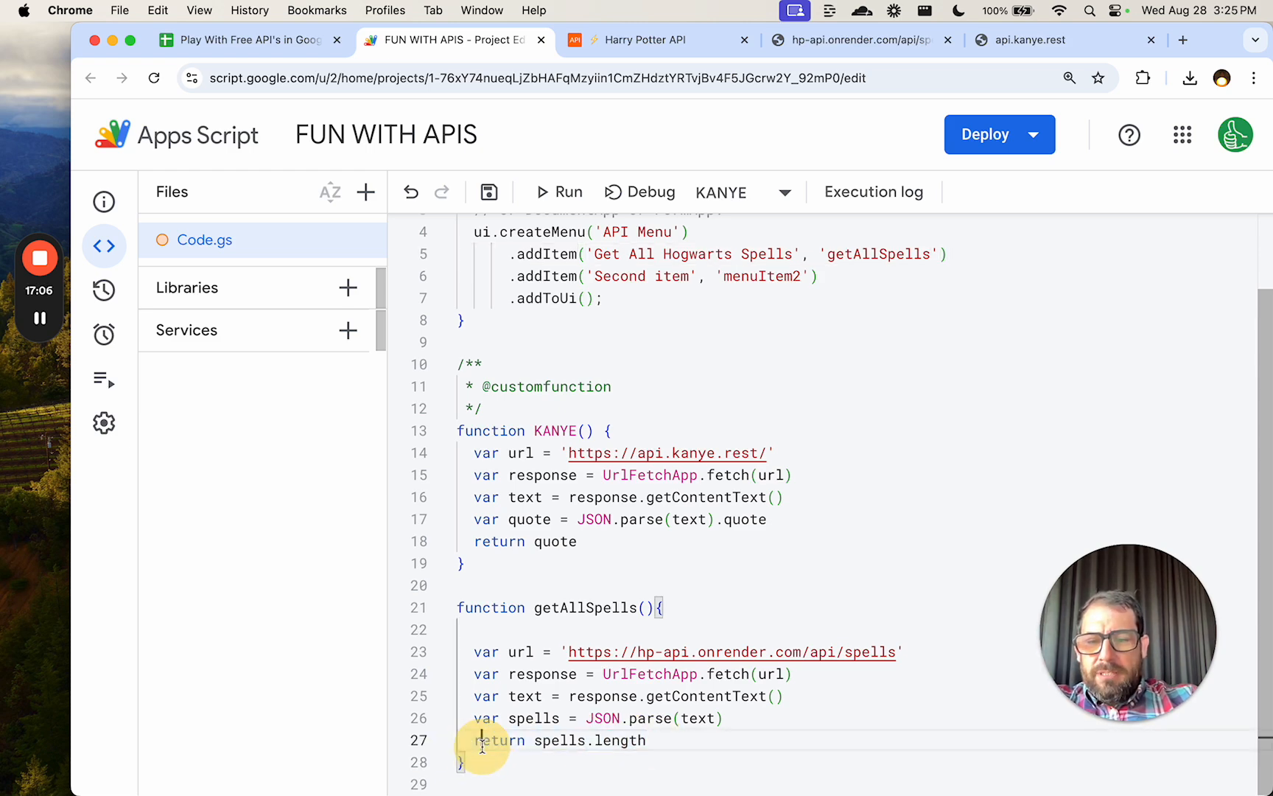
double_click(478, 744)
click(498, 769)
key(Return)
key(Return)
key(Return)
key(Return)
key(Return)
key(Return)
key(Return)
key(Return)
key(Return)
key(Return)
key(Return)
key(Return)
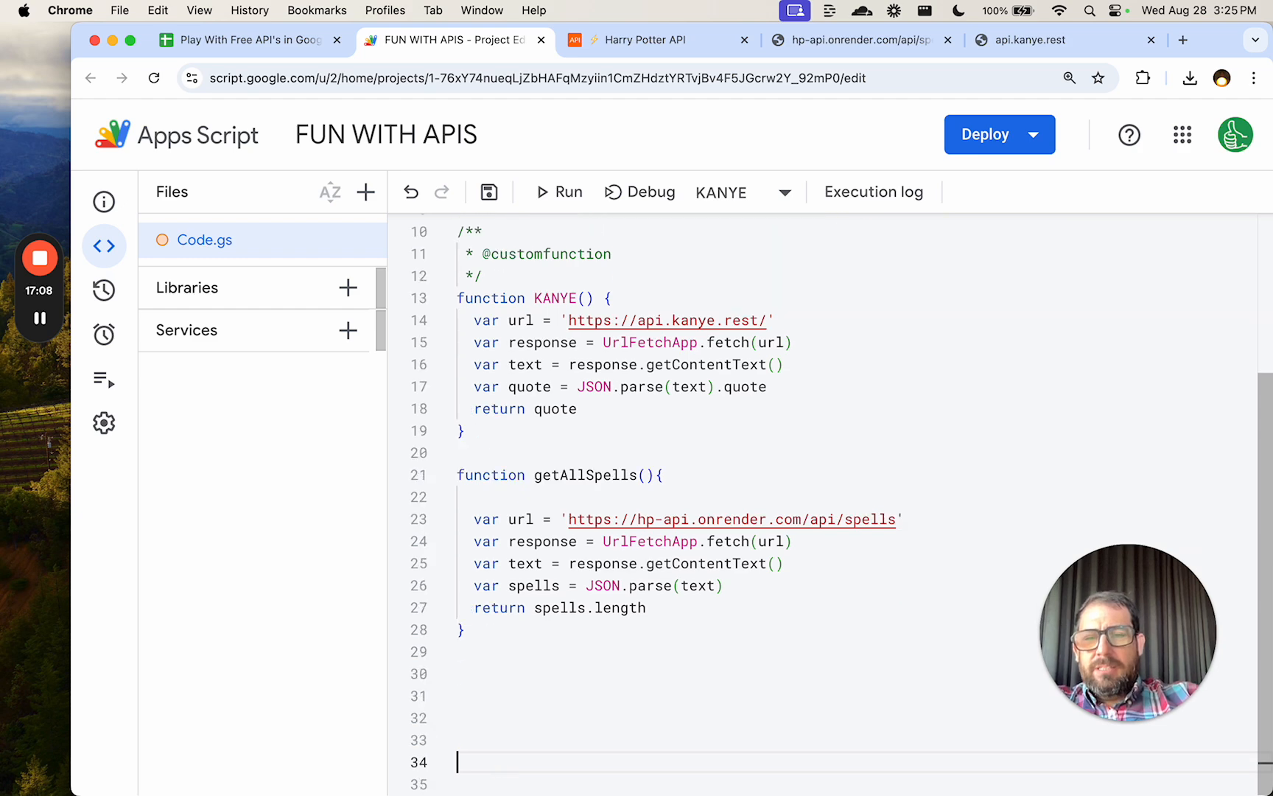
click(328, 42)
click(488, 42)
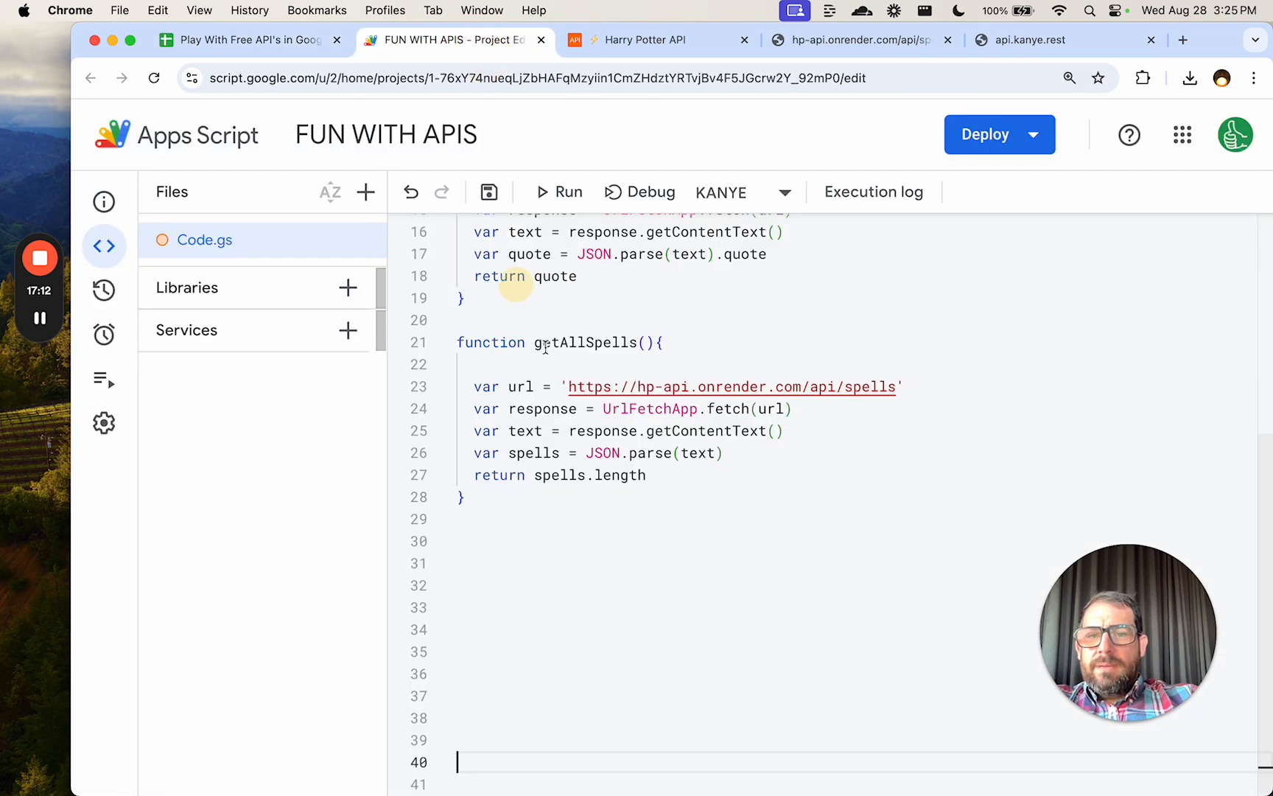
Replace the return spells.length line in getAllSpells with SpreadsheetApp.getActiveSheet().appendRow().
click(662, 472)
drag(662, 472, 473, 471)
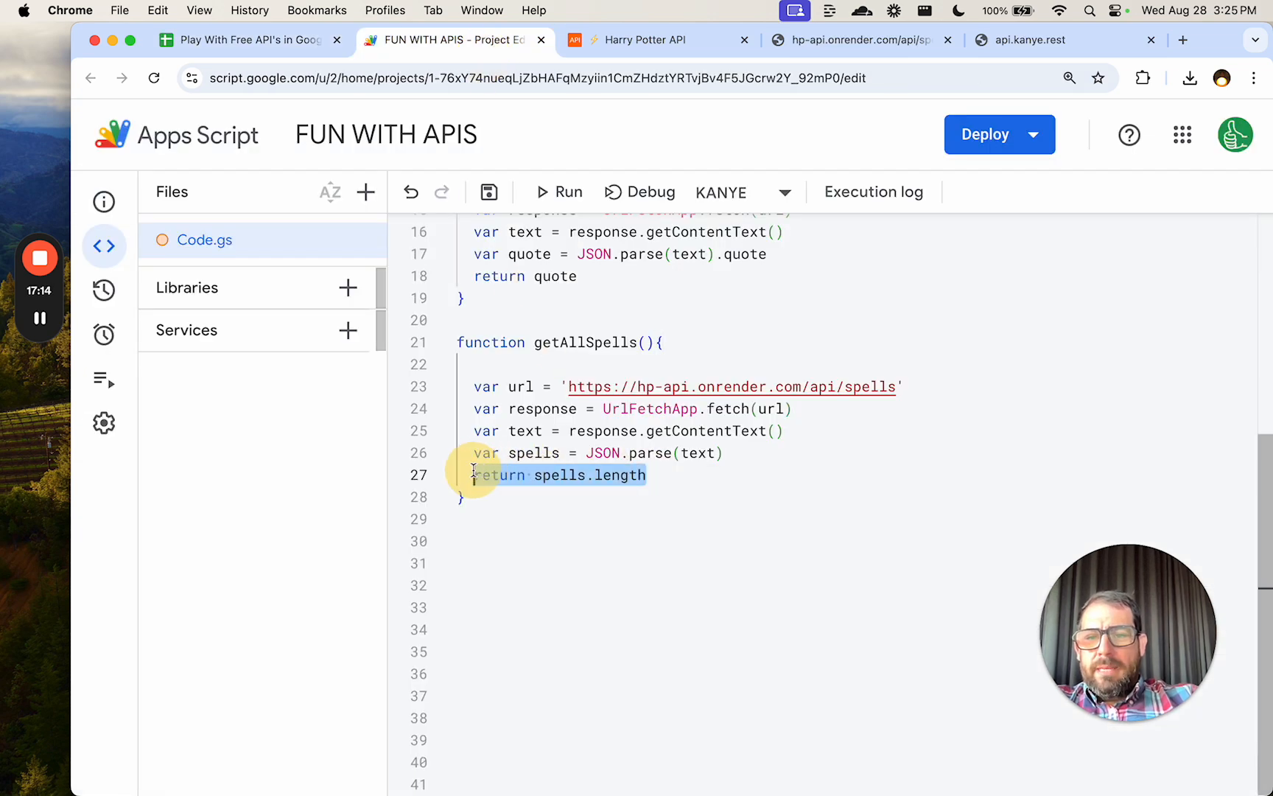
text(S)
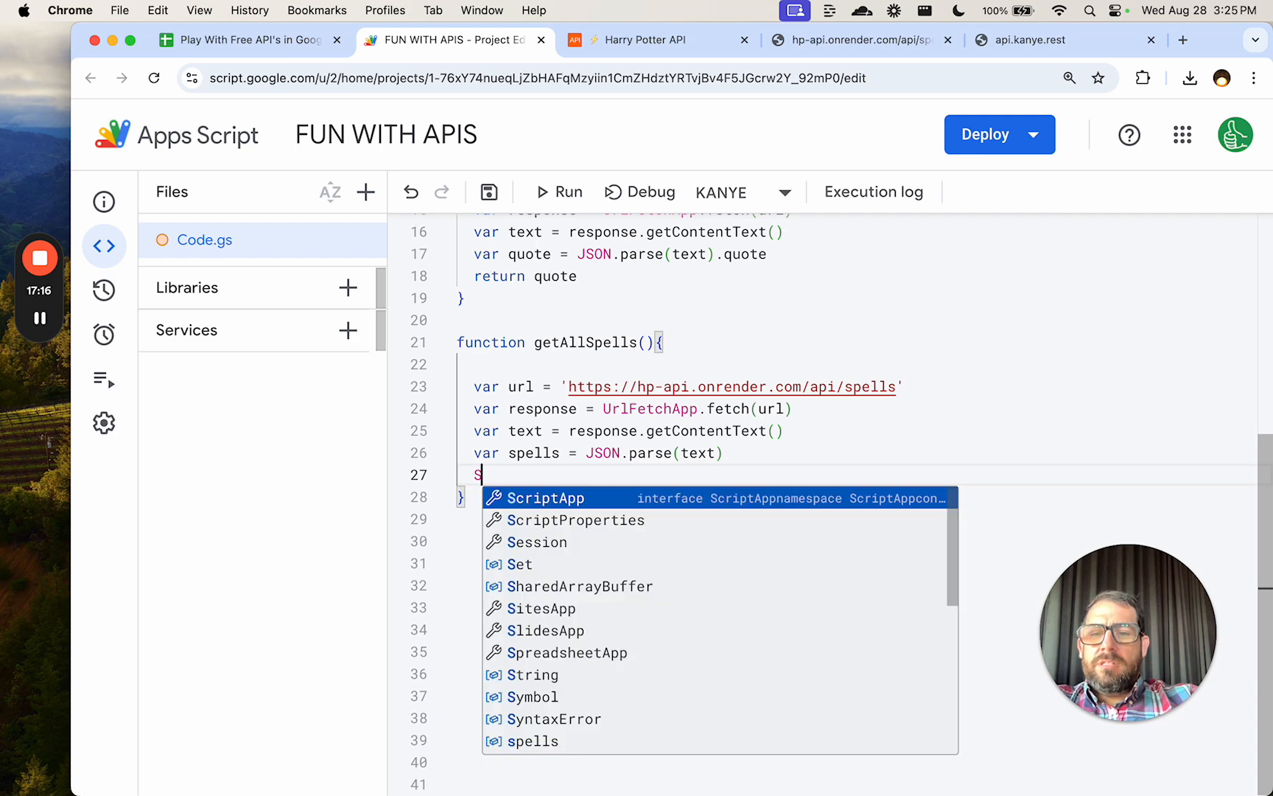
key(BackSpace)
text(SpreadsheetApp.getActive)
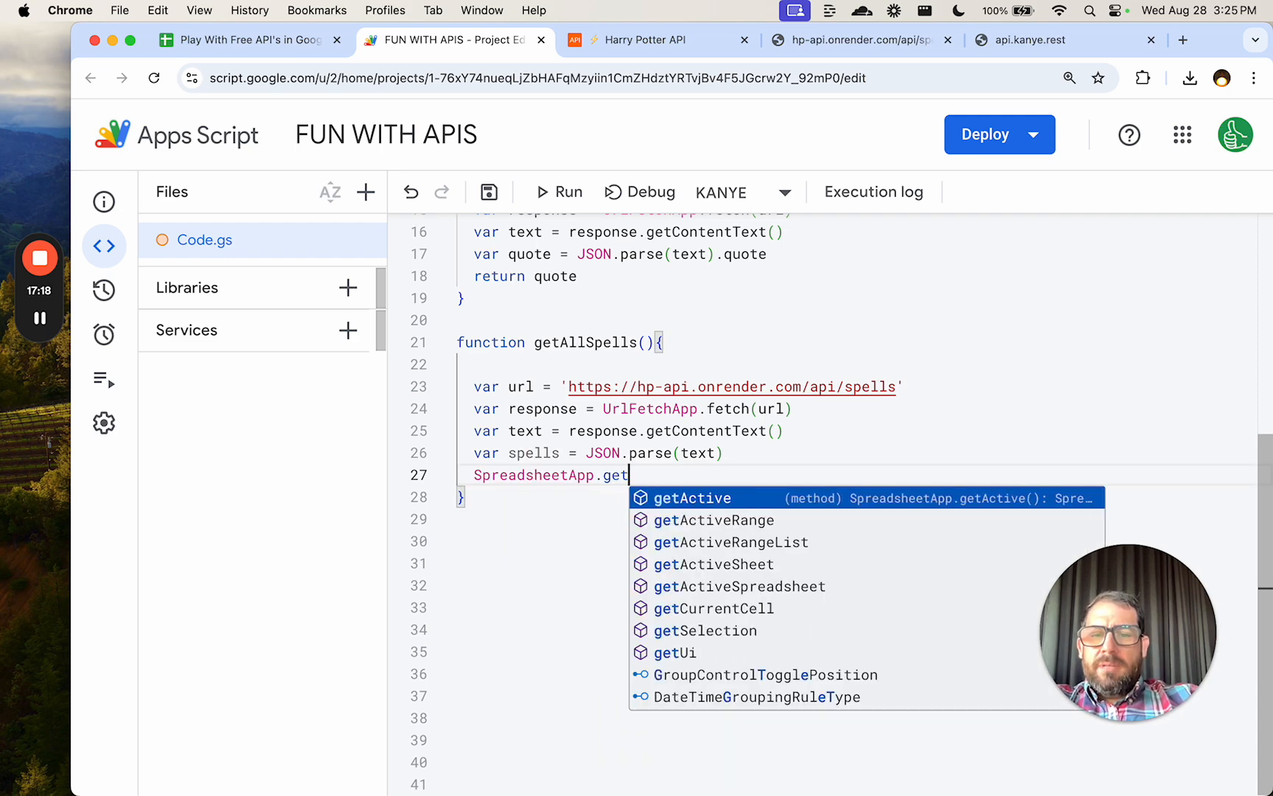
key(Down)
key(Down)
key(Down)
key(Return)
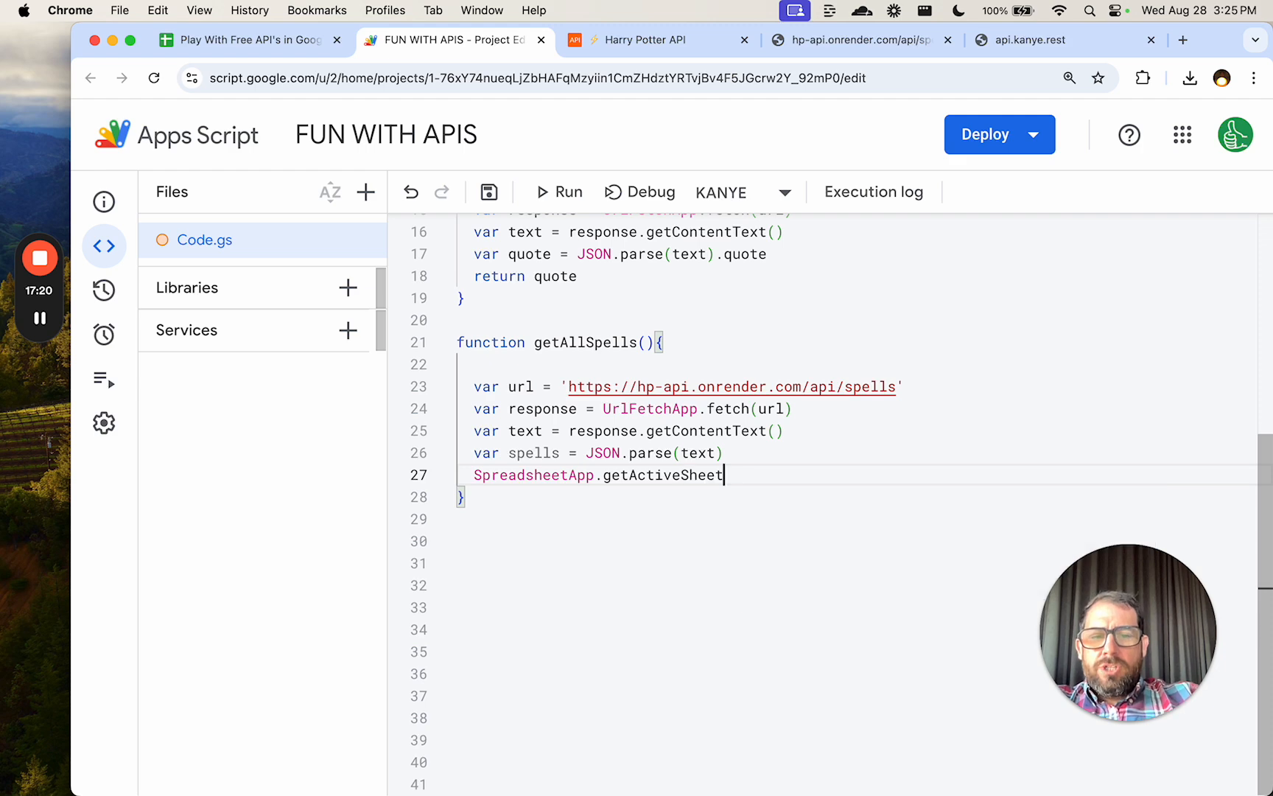
text(().appe)
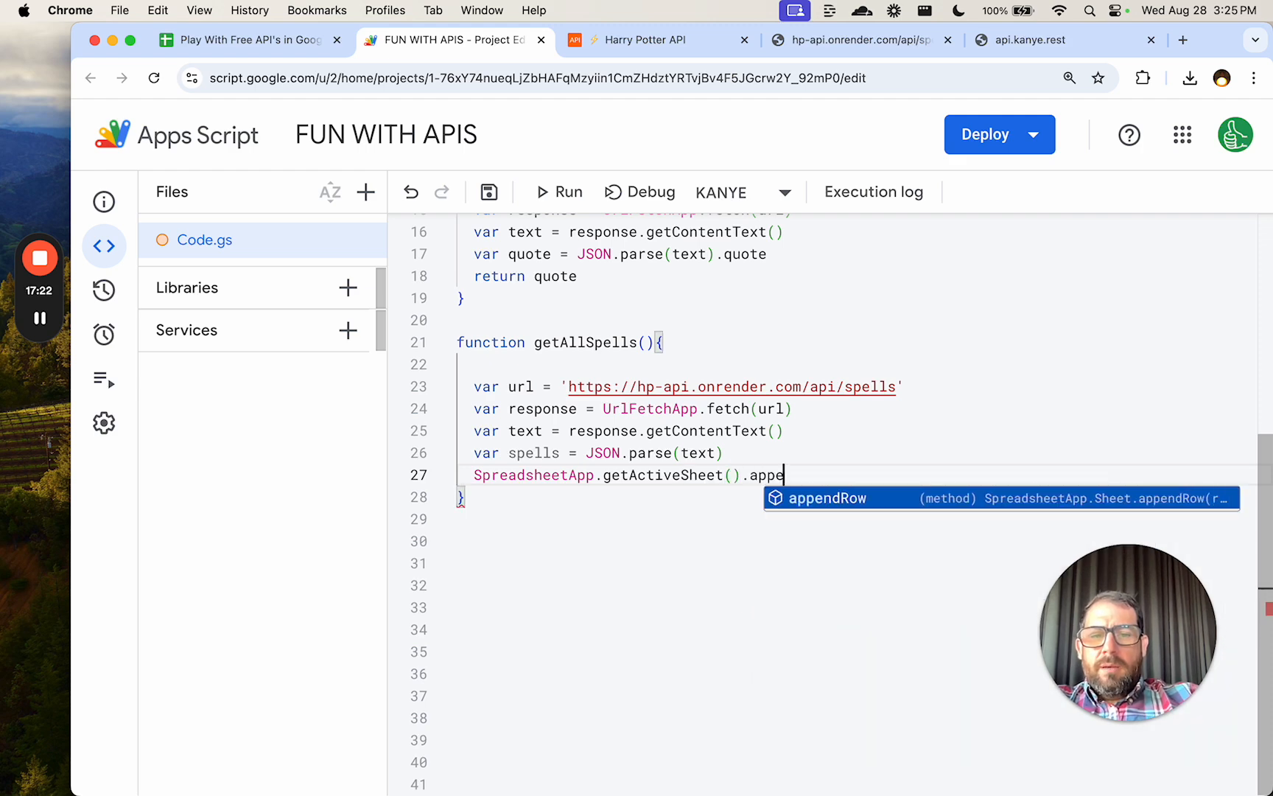
key(Return)
text(()
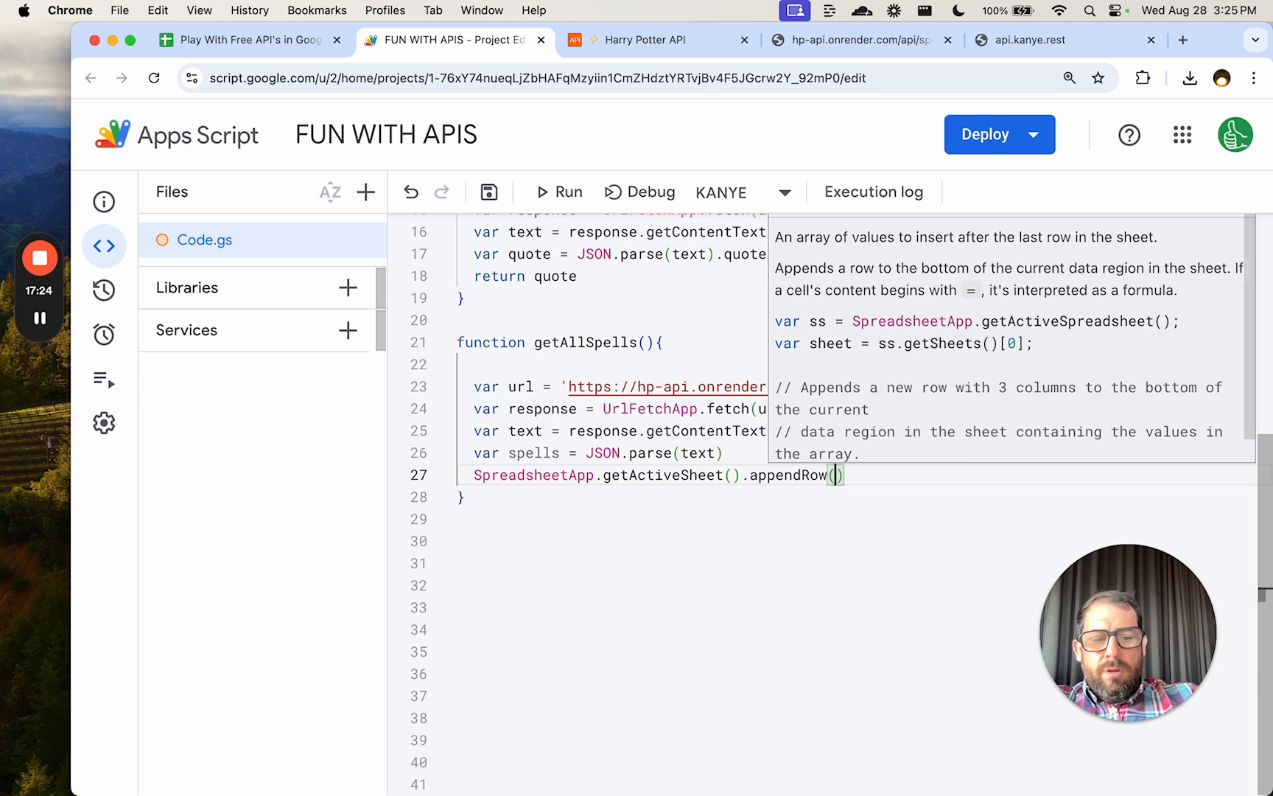
Check the field names in the spells API response and pass appendRow the header array ["ID","NAME",'DESCRIPTION'].
text([)
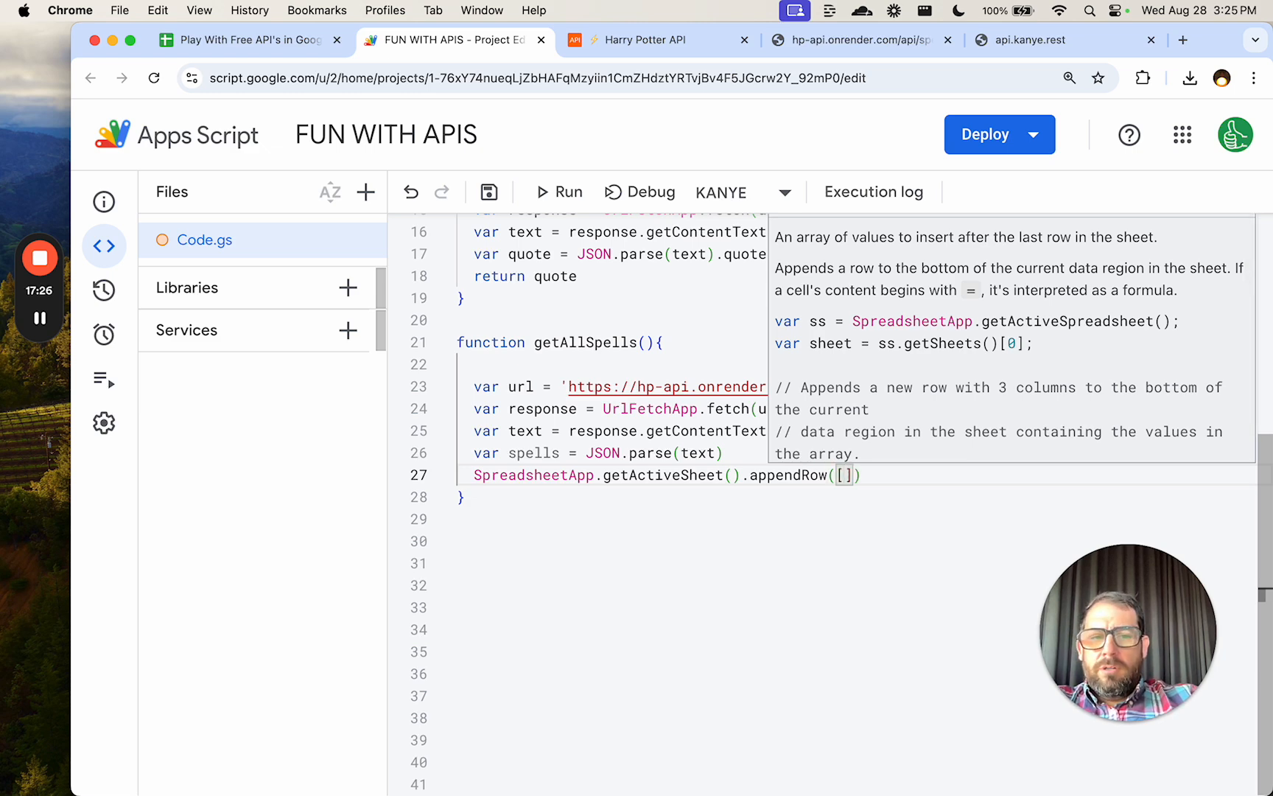
text(")
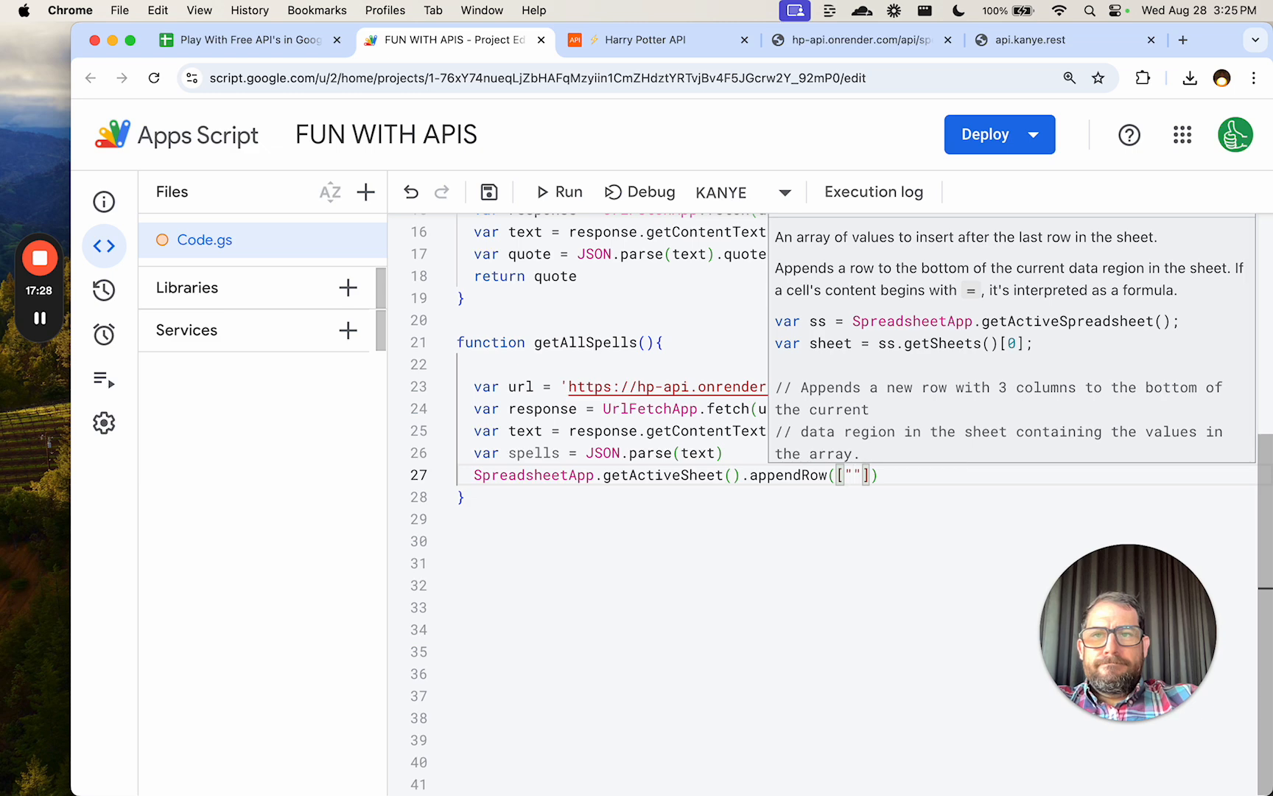
click(703, 38)
click(808, 41)
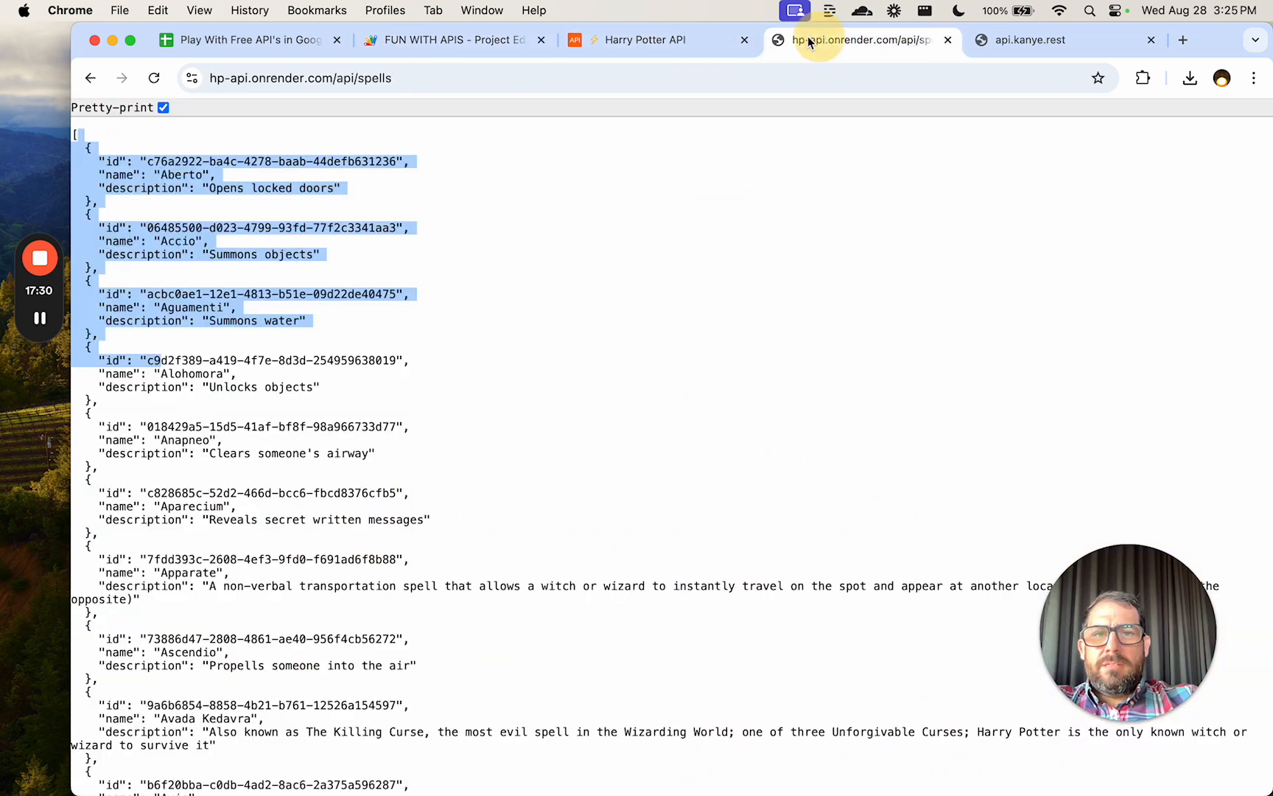
click(614, 42)
click(480, 40)
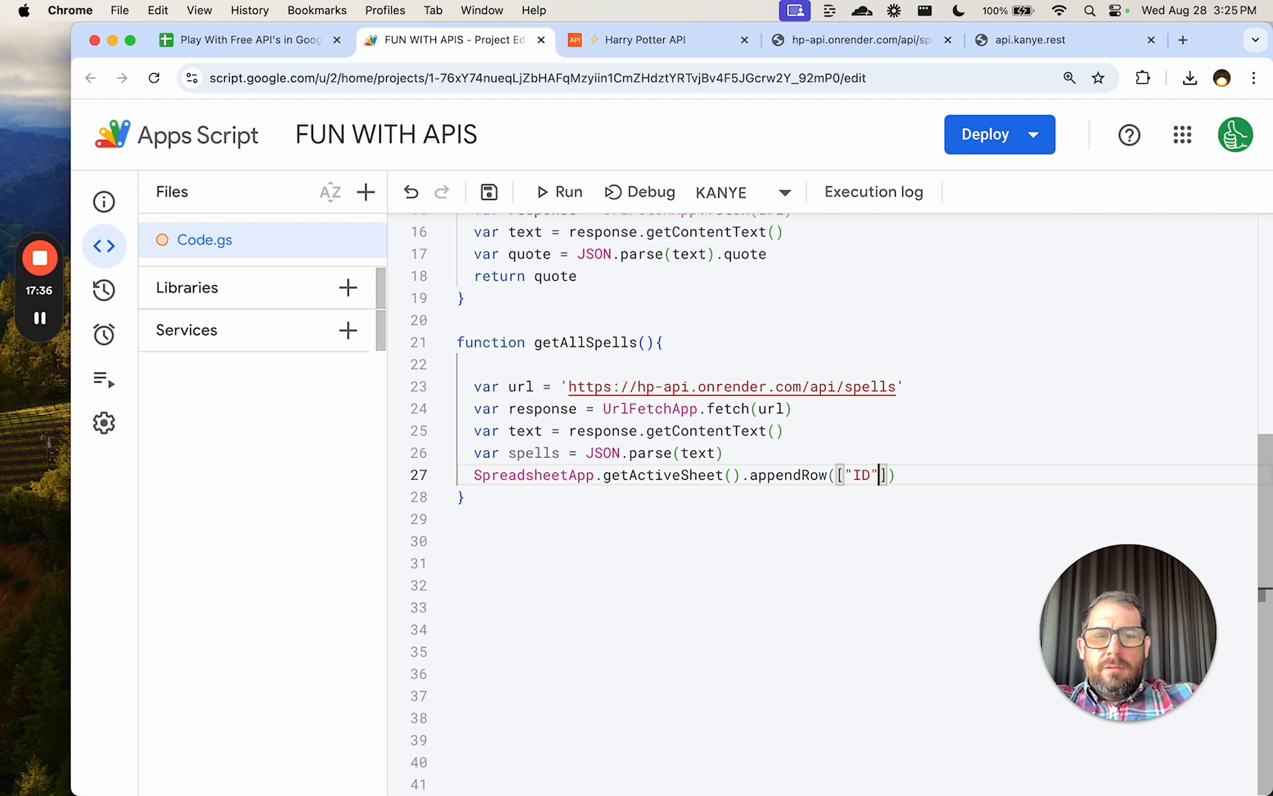
text("NAME")
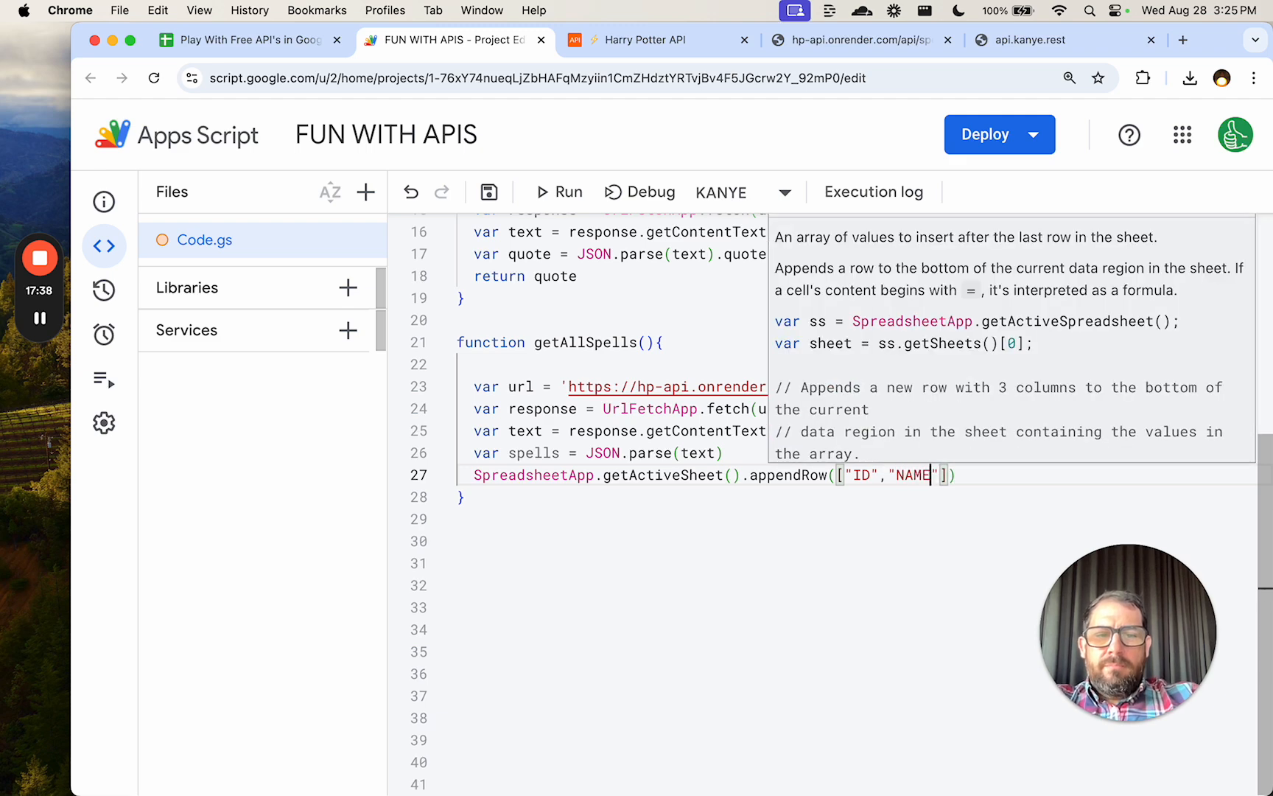
text(,DESCRIPTION)
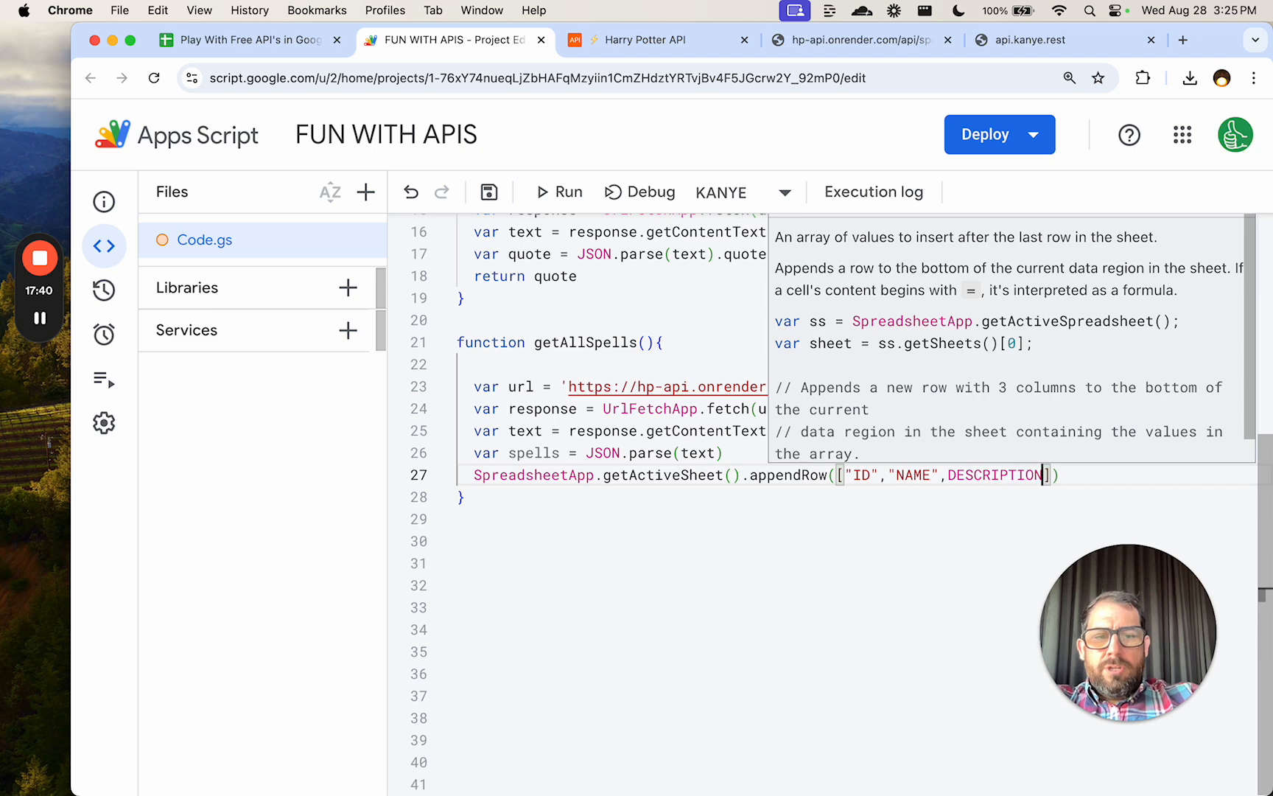
key(super+z)
text(,'DES)
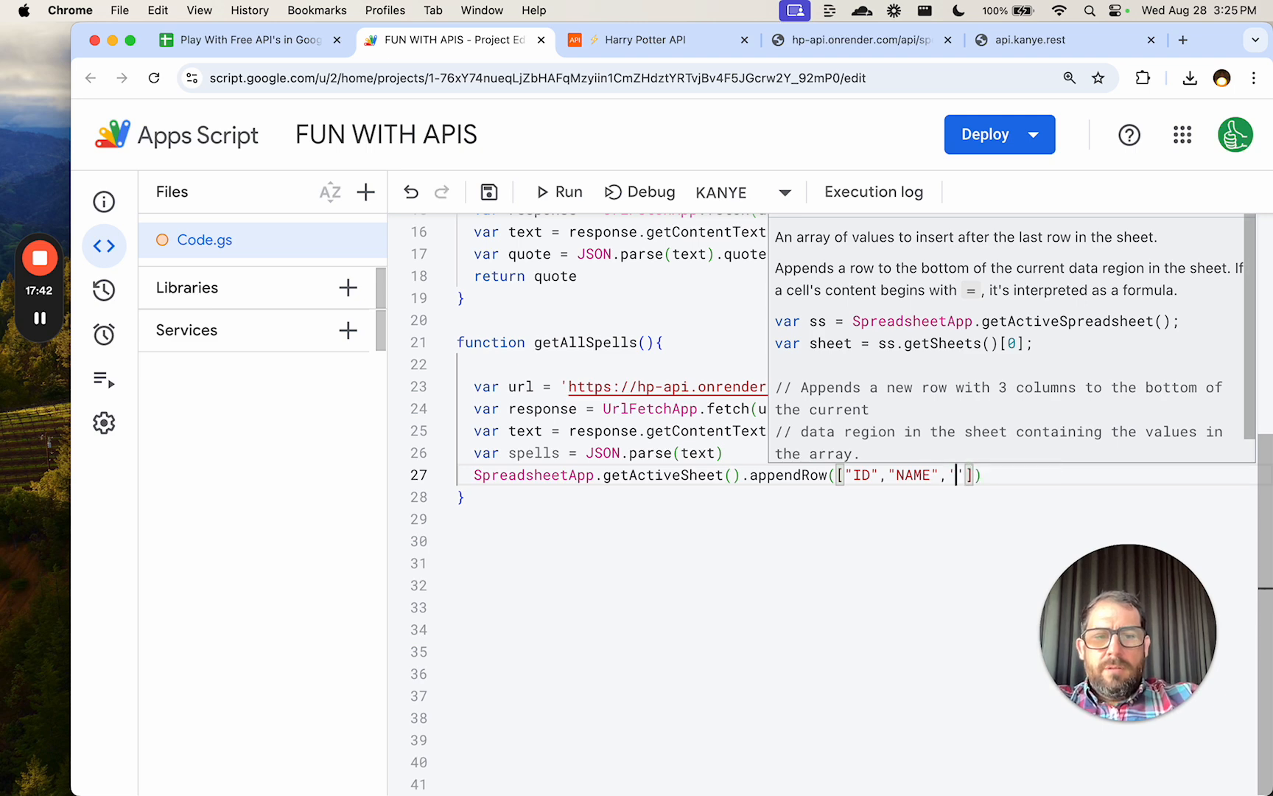
text(CRIPTION)
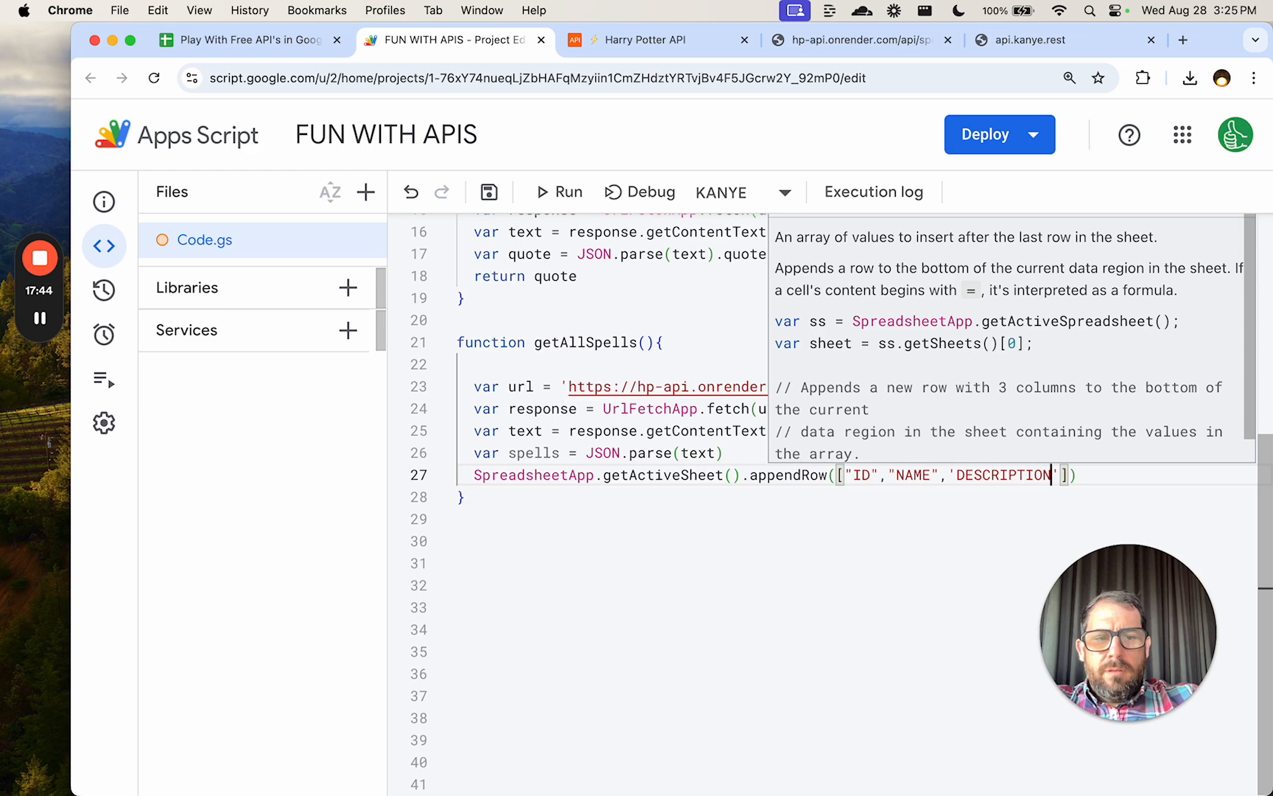
Change the double quotes around ID and NAME in the appendRow array to single quotes and save the script.
click(929, 474)
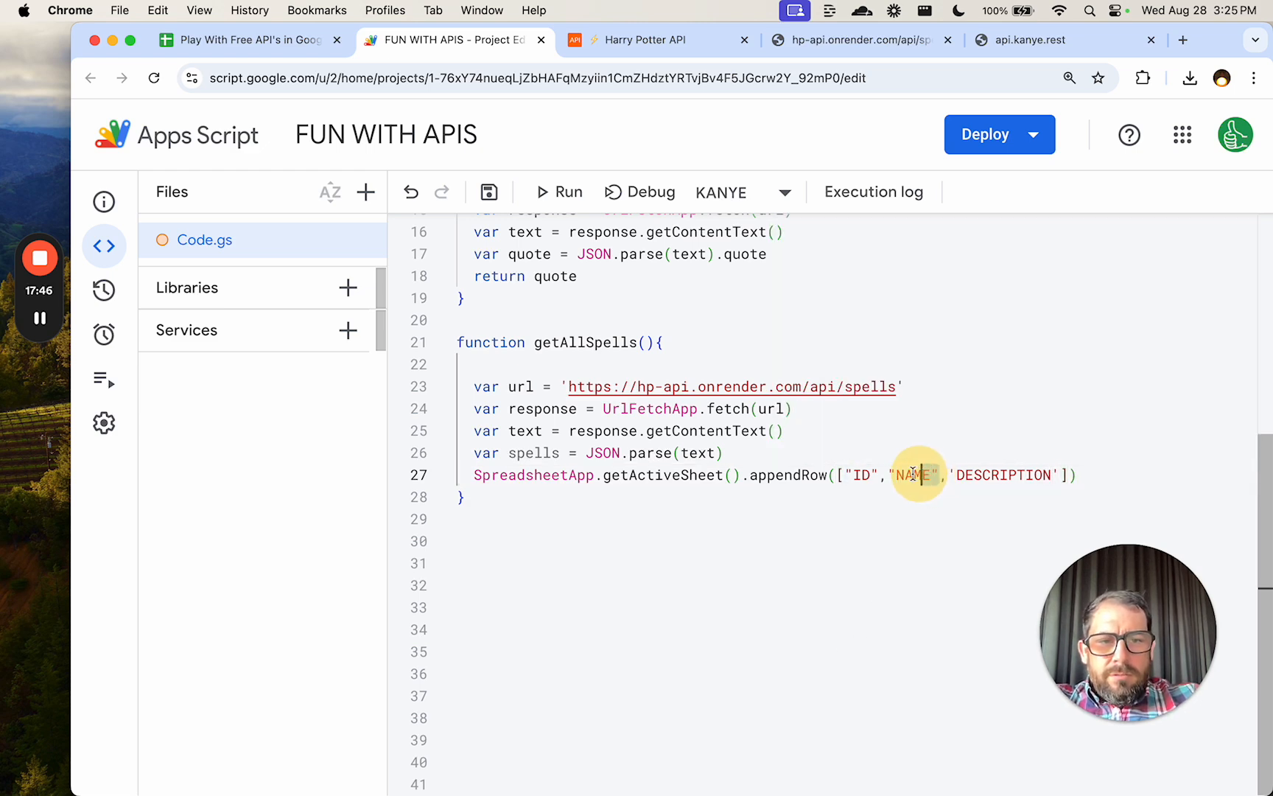
click(853, 475)
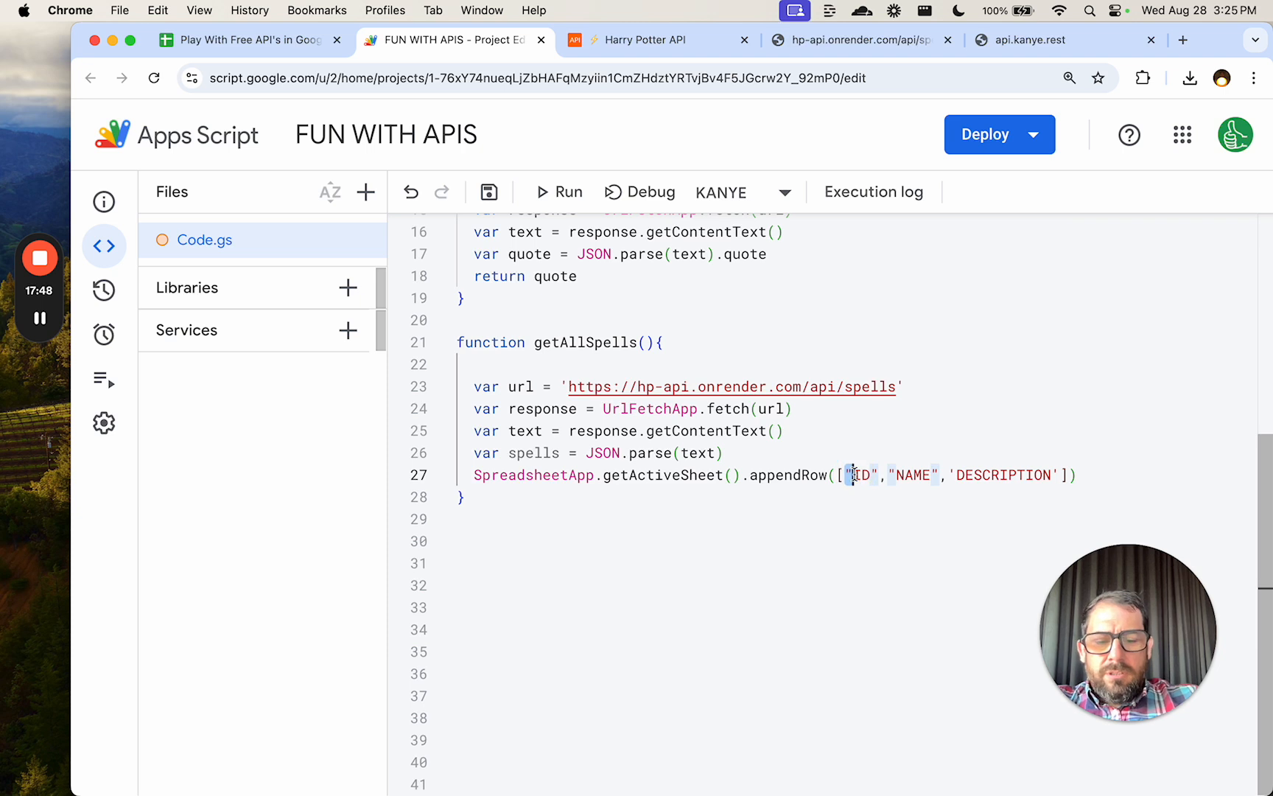
key(super+d)
key(super+d)
text(')
key(super+s)
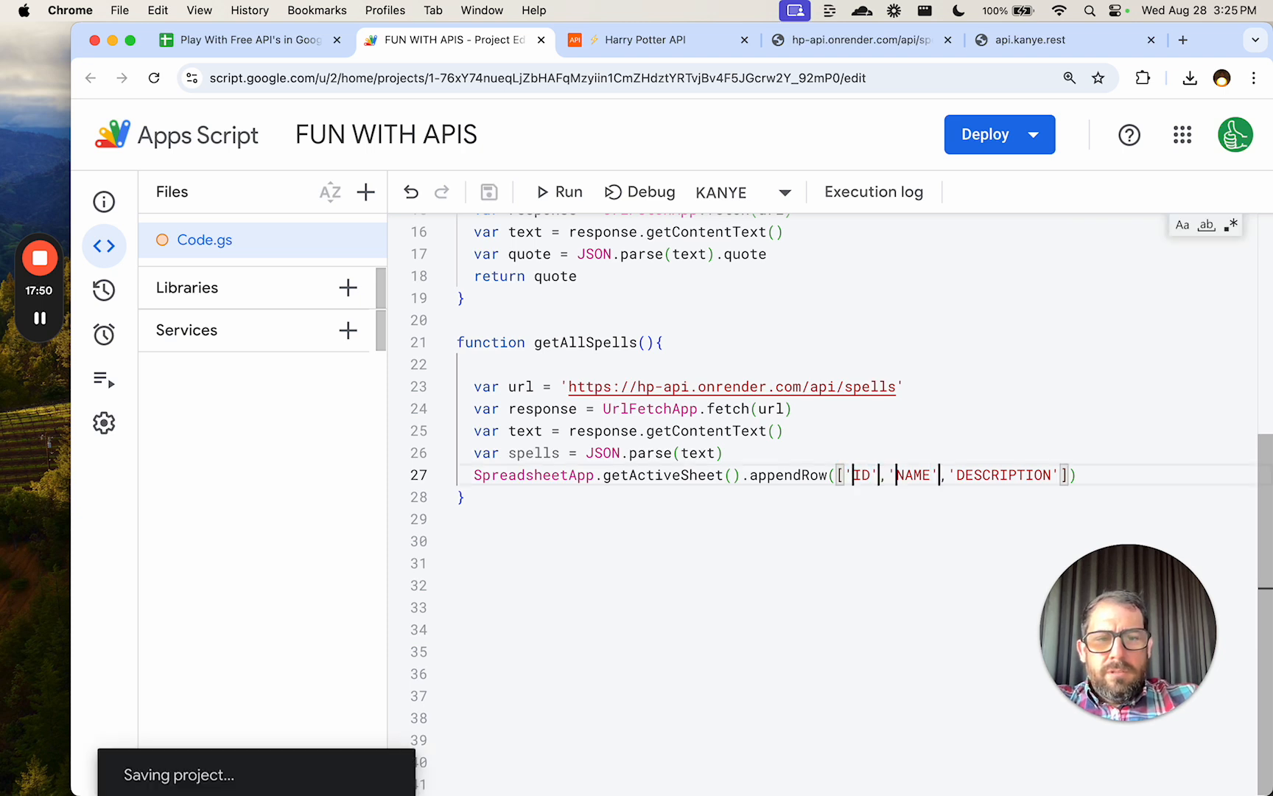
Delete the 'Second item' addItem line from onOpen and save the script.
scroll(583, 318, up, 5)
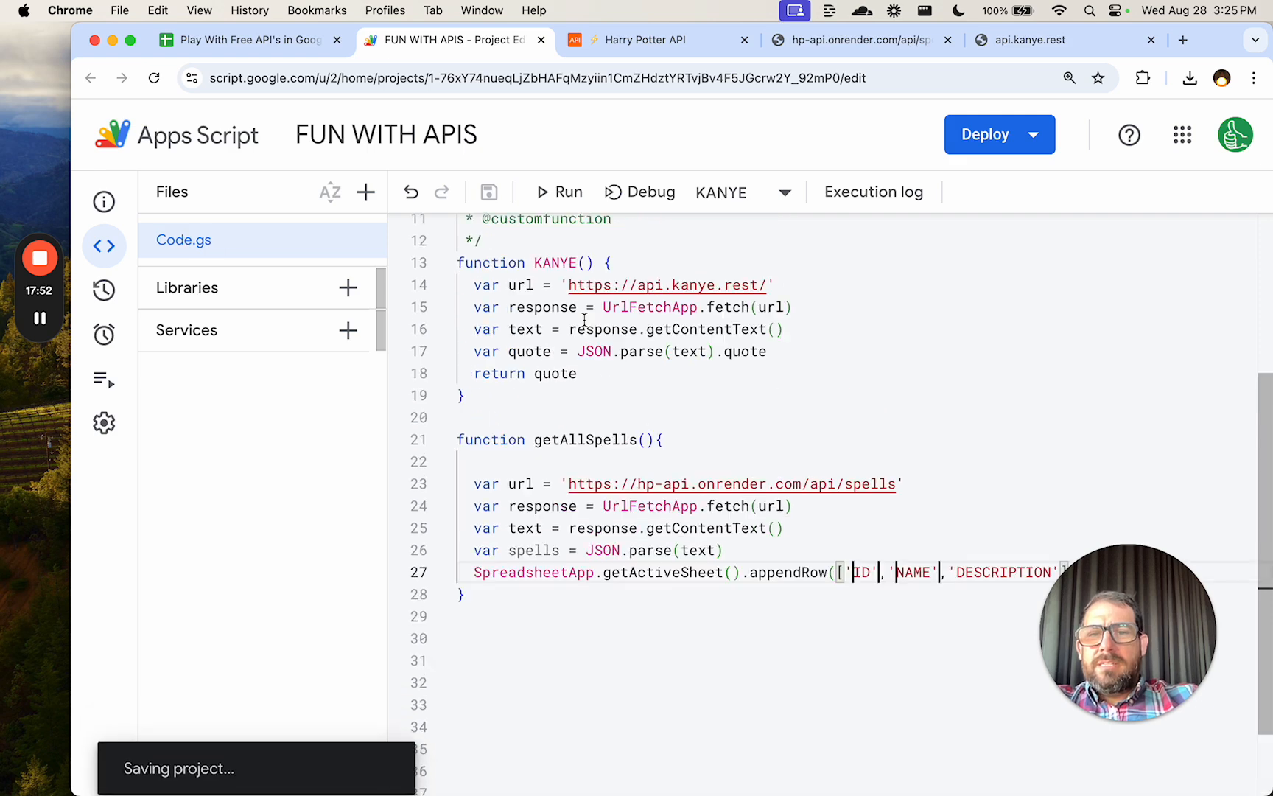
scroll(650, 346, down, 1)
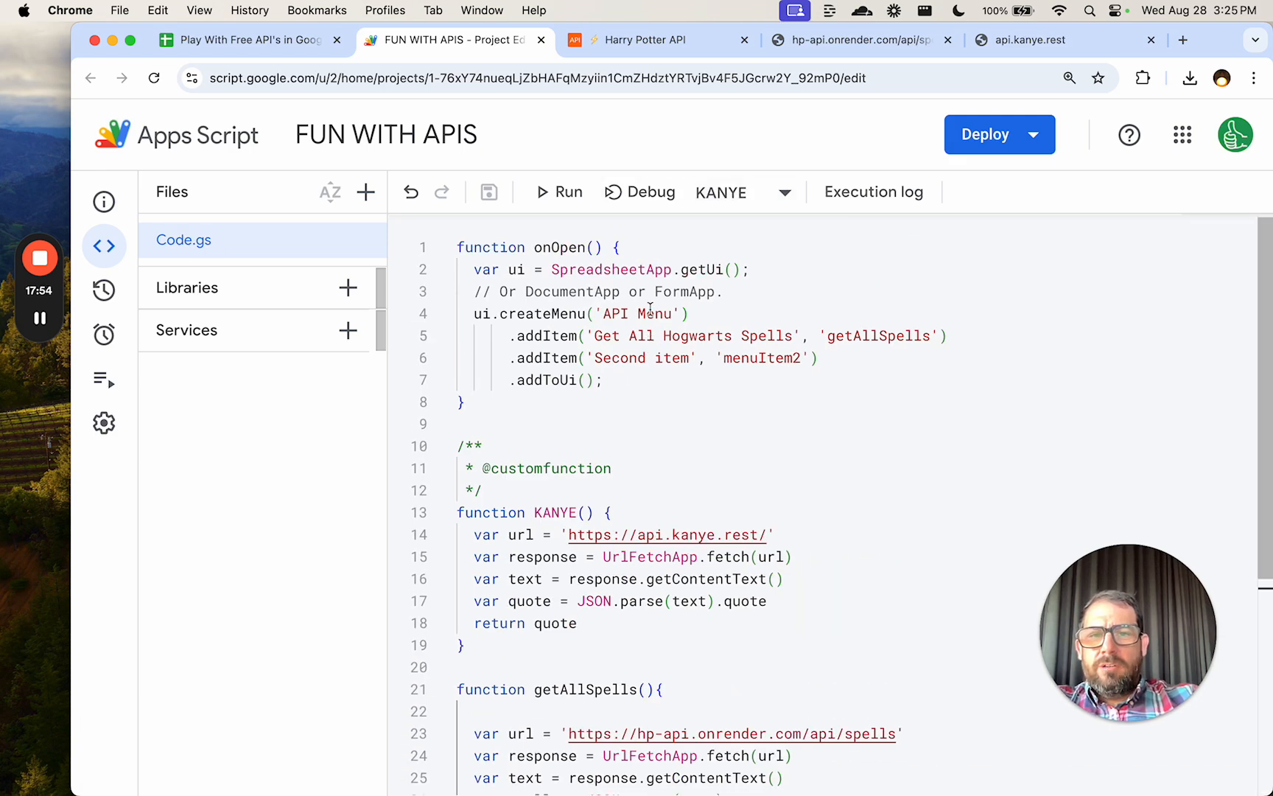
drag(838, 358, 369, 340)
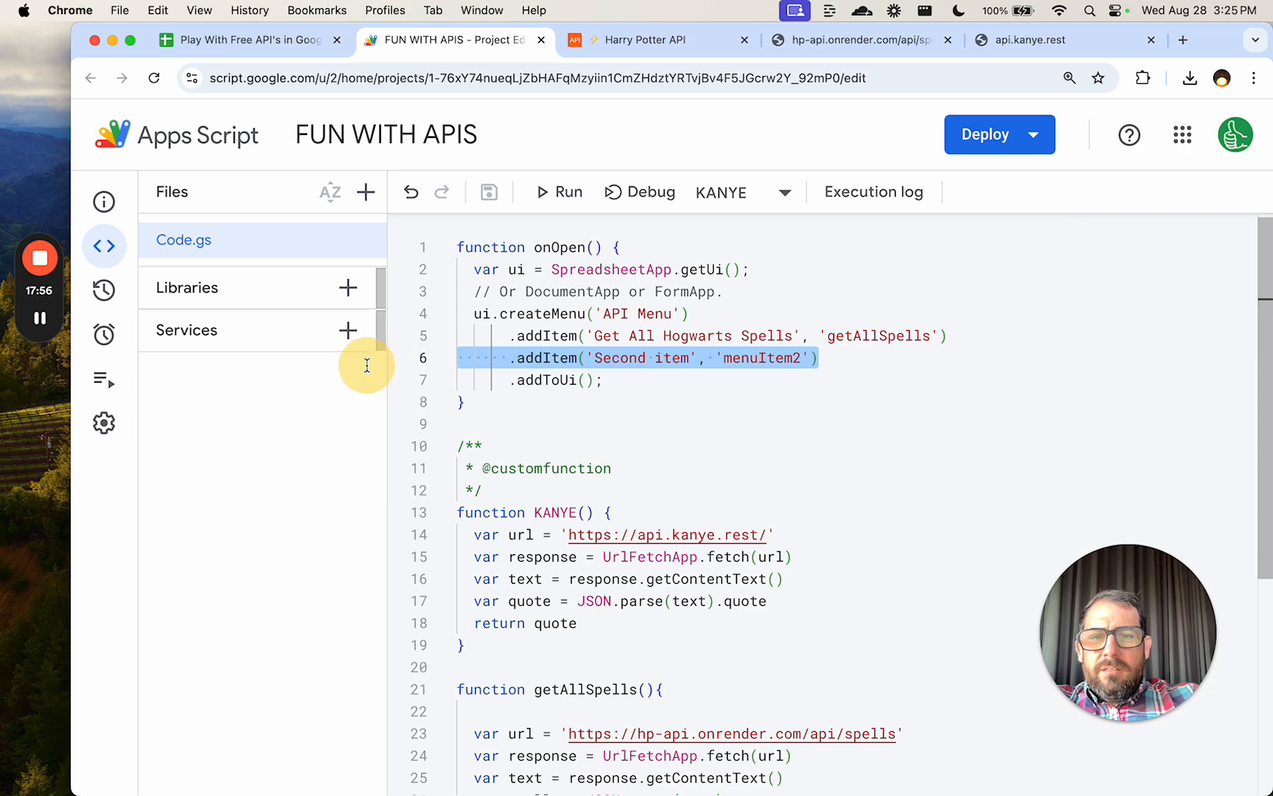
key(BackSpace)
key(super+s)
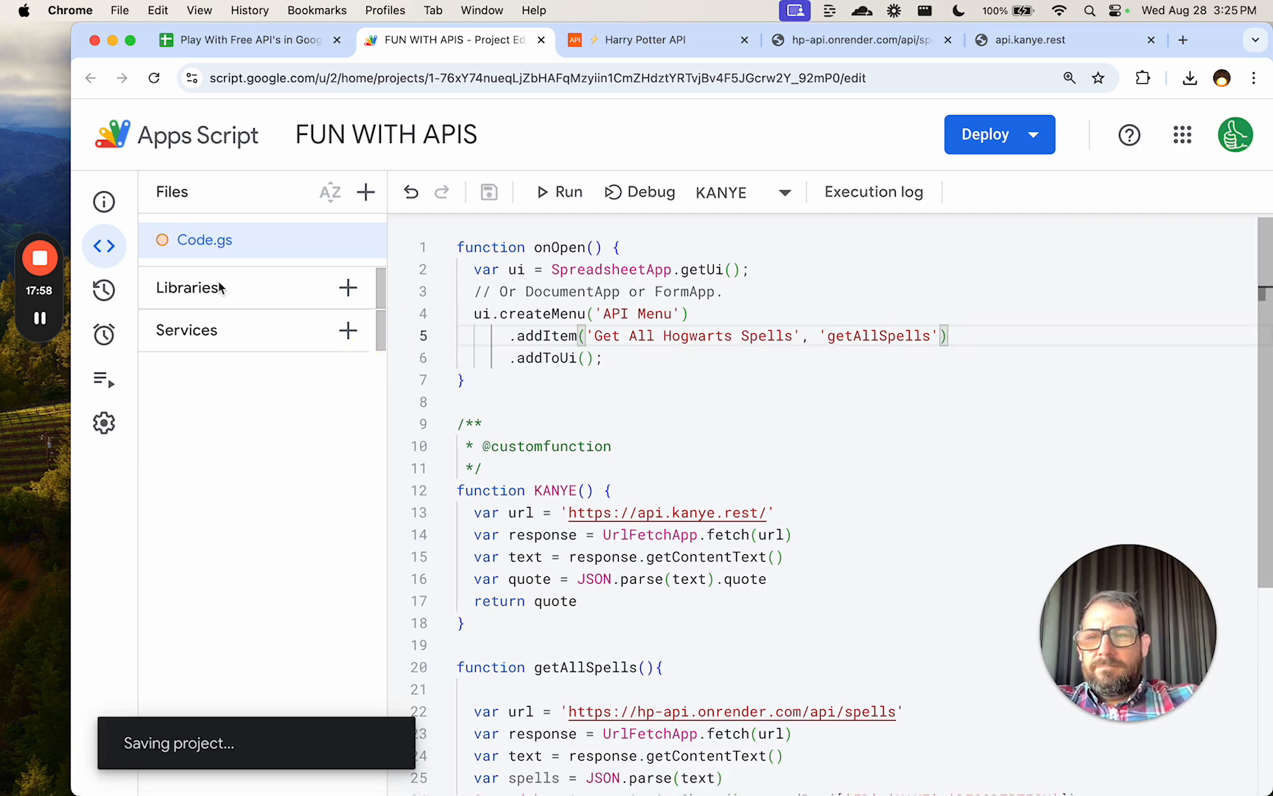
Close the Apps Script project, reload the Play With Free API's spreadsheet and open its custom API Menu.
click(540, 40)
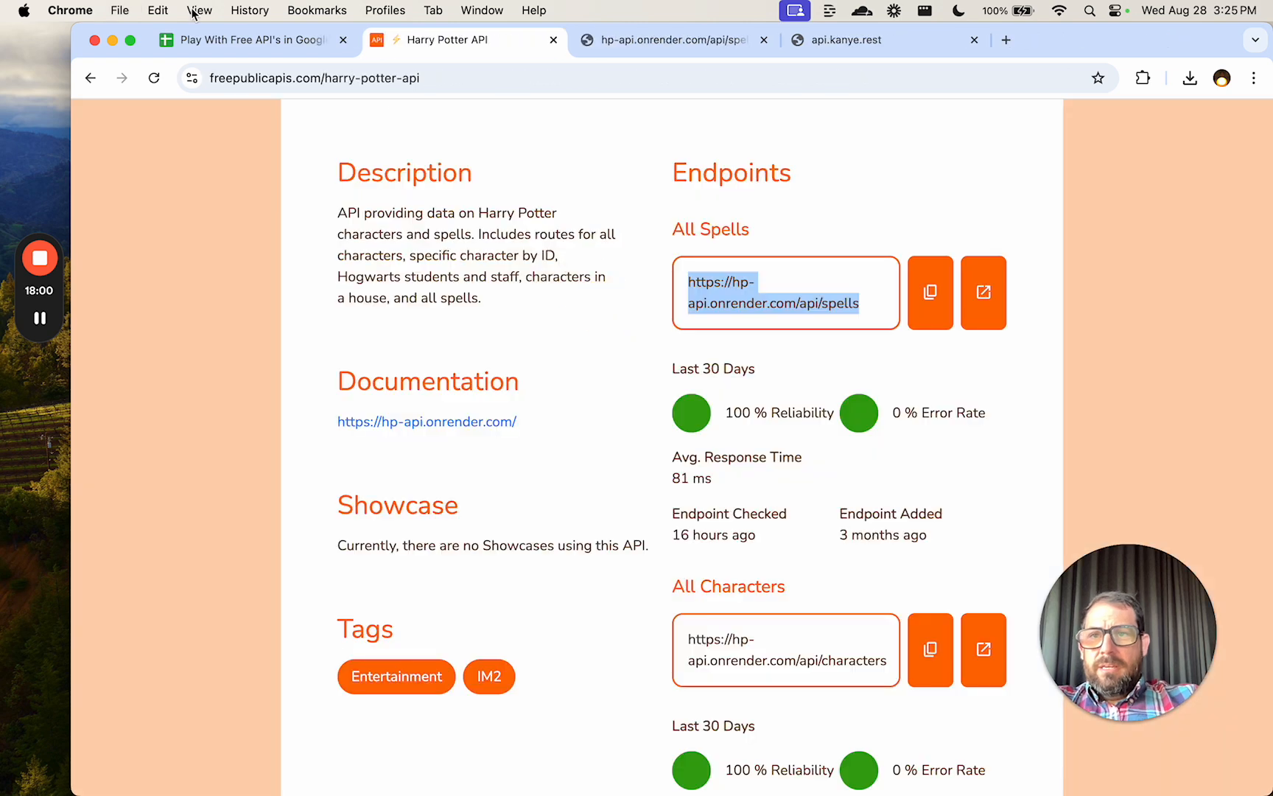
click(194, 39)
click(158, 78)
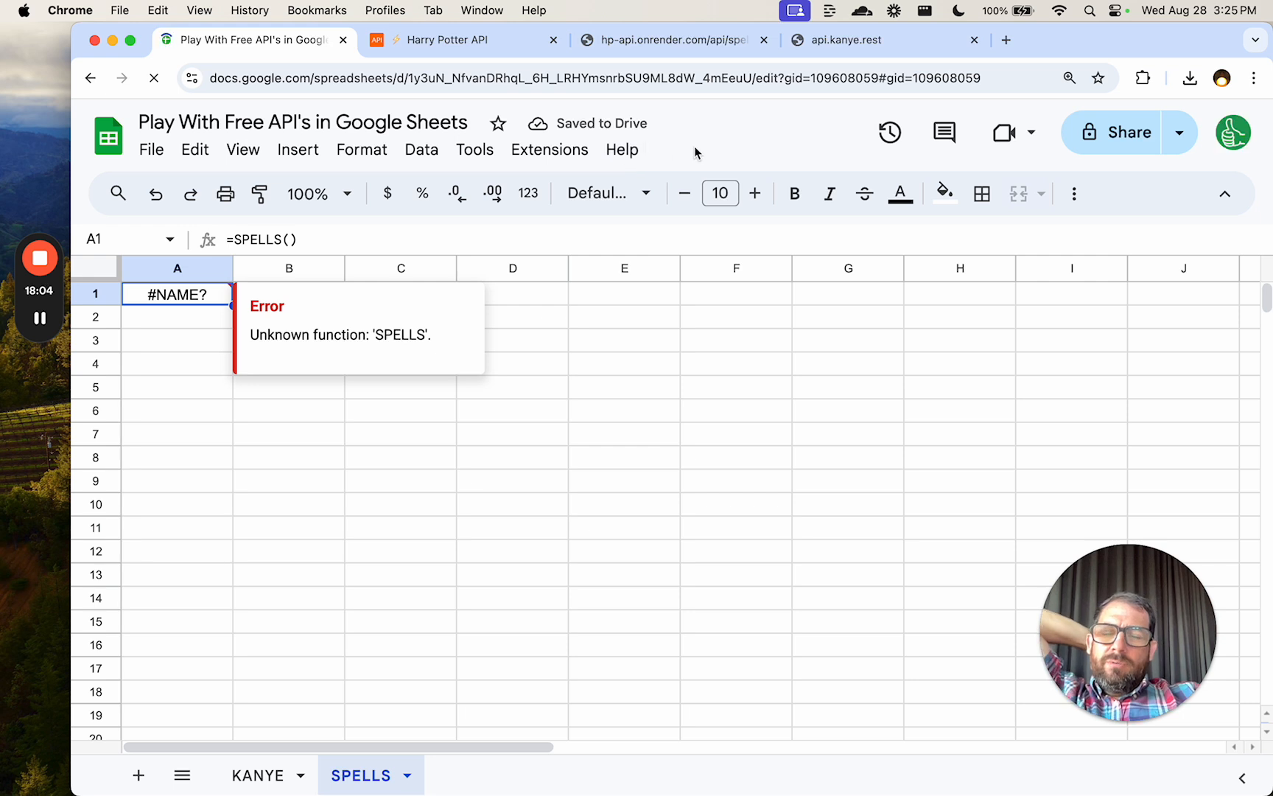
click(684, 153)
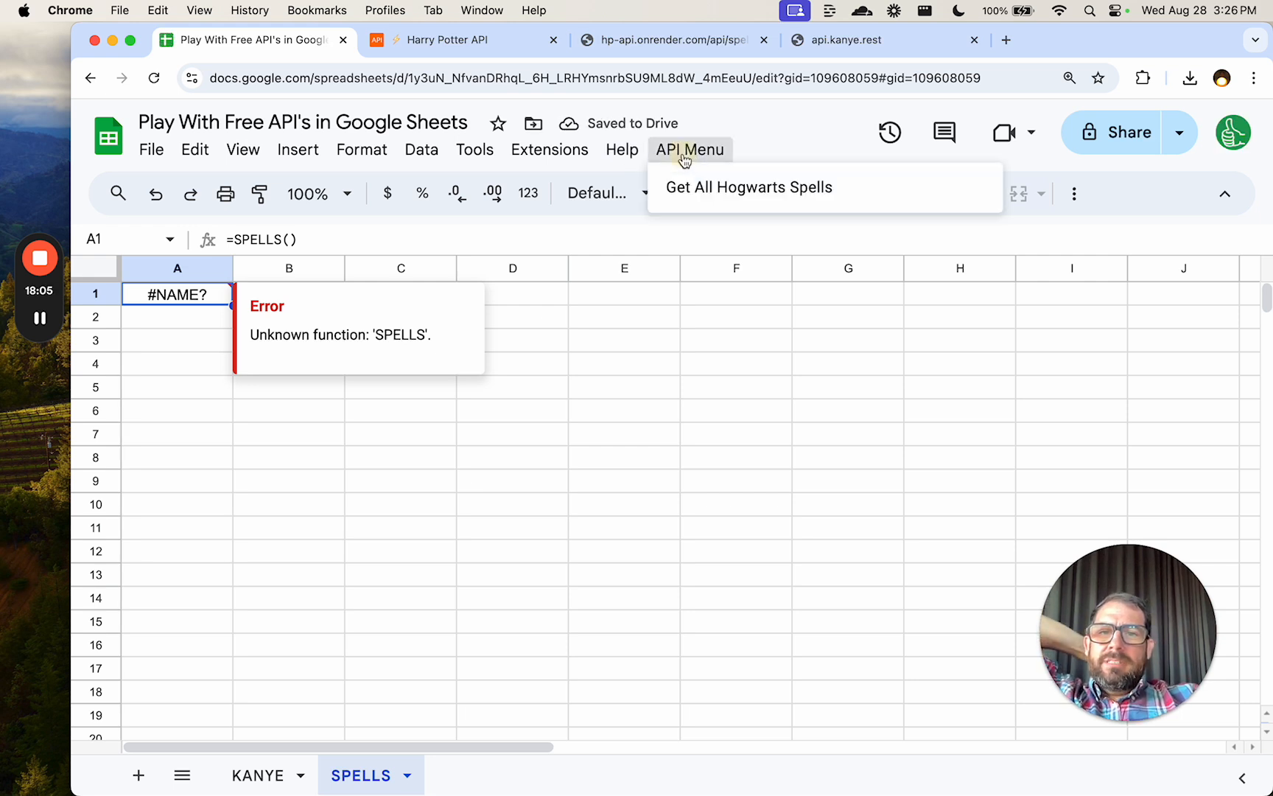
Clear the SPELLS formula from cell A1 and run the custom Get All Hogwarts Spells command.
click(198, 299)
key(Delete)
click(683, 151)
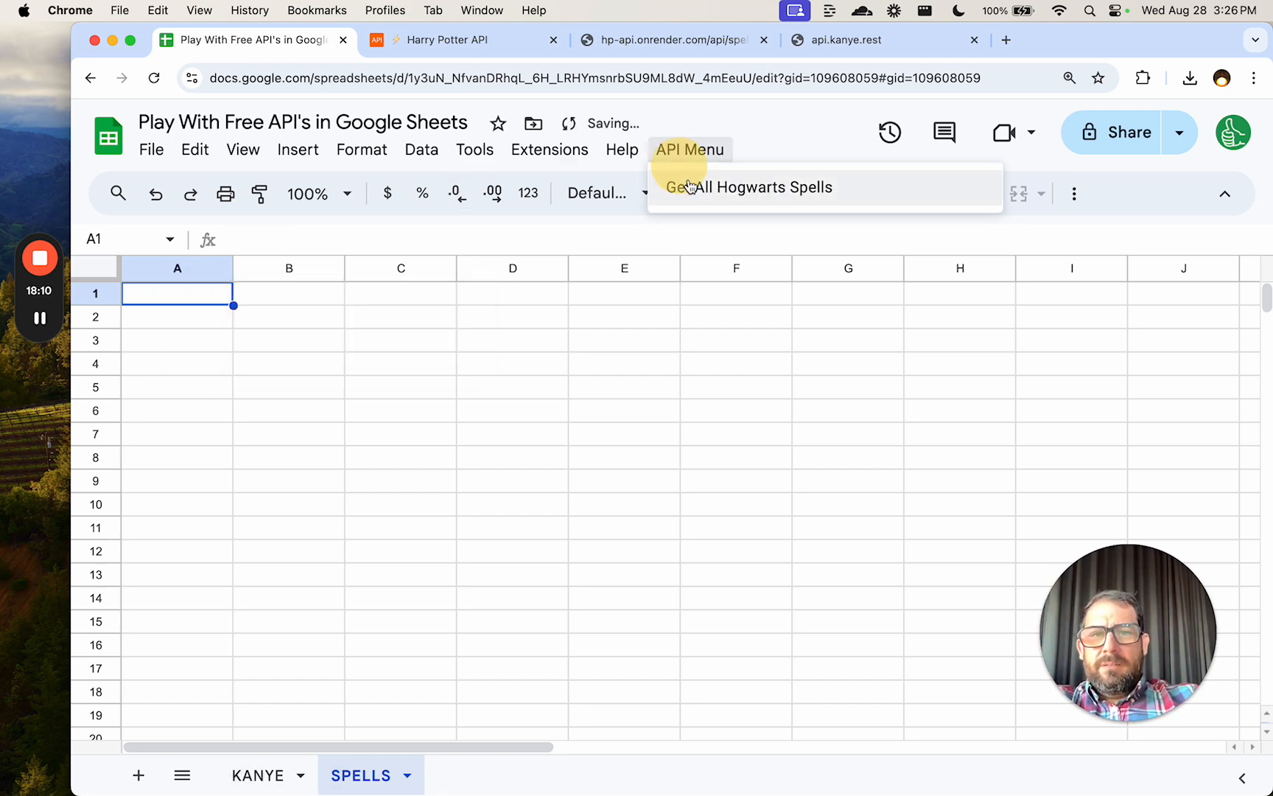
click(689, 187)
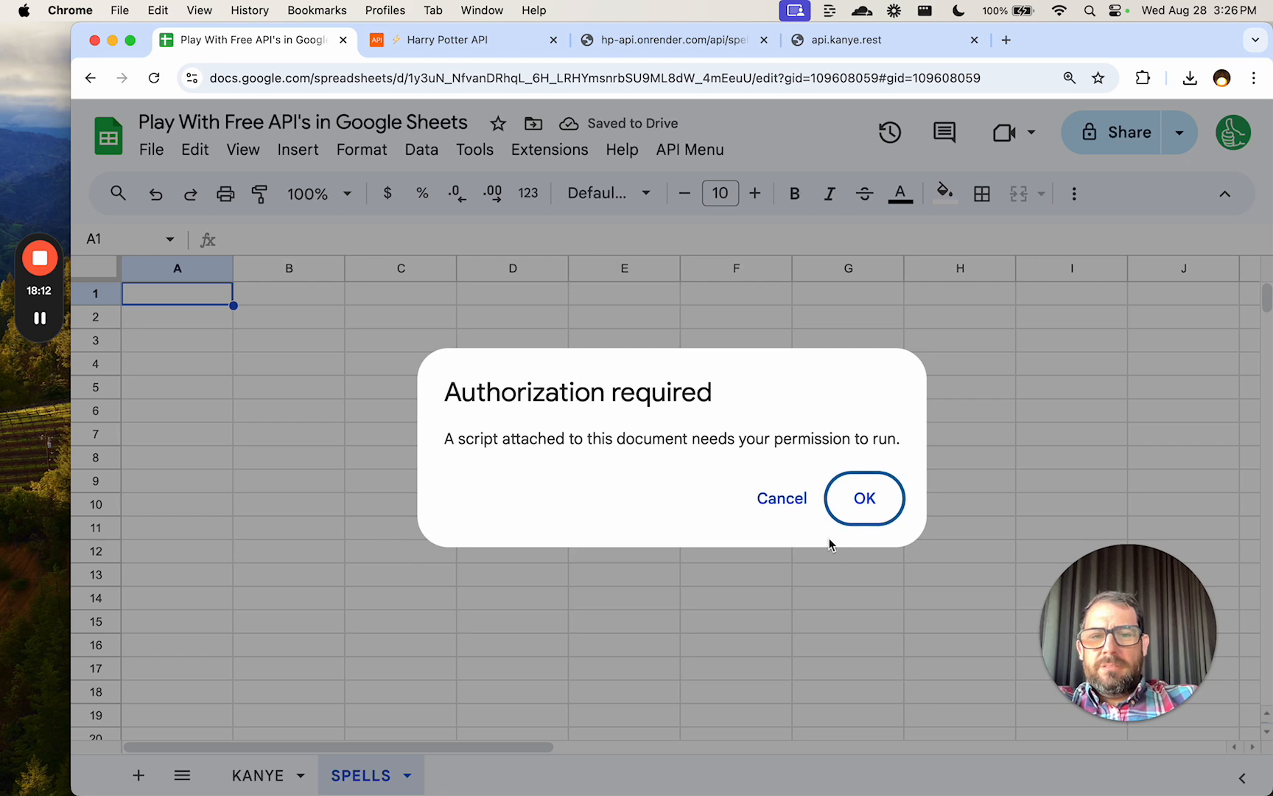
Authorize the FUN WITH APIS script with the listed bettersheets.co account and allow the requested access.
click(858, 515)
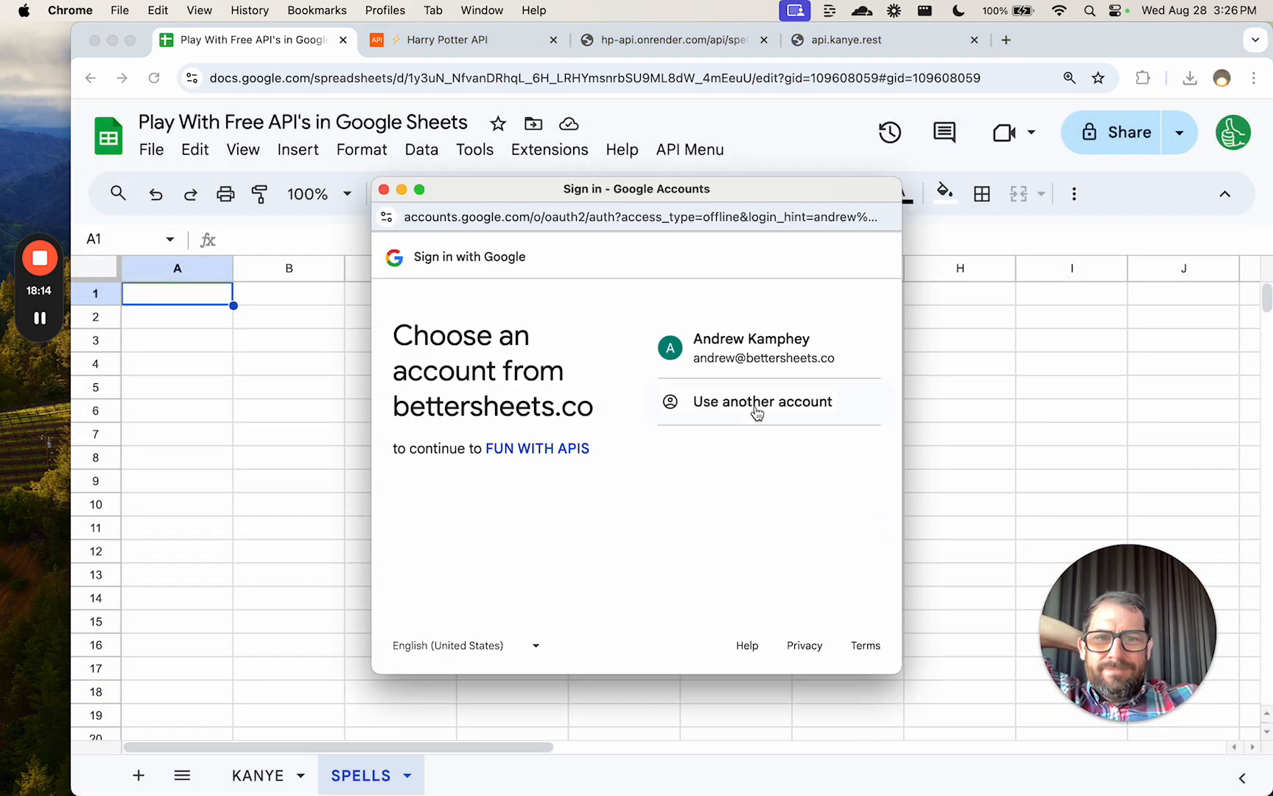
click(744, 369)
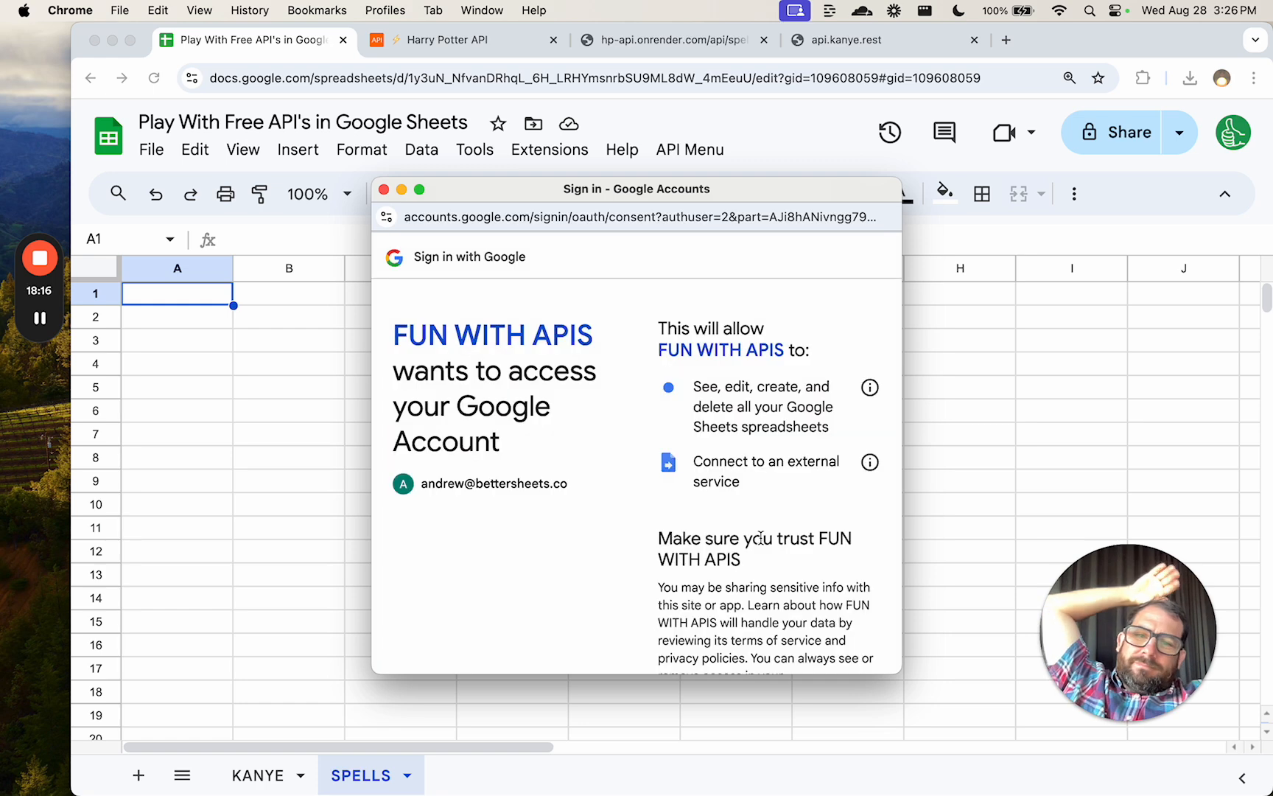
scroll(804, 498, down, 5)
click(748, 577)
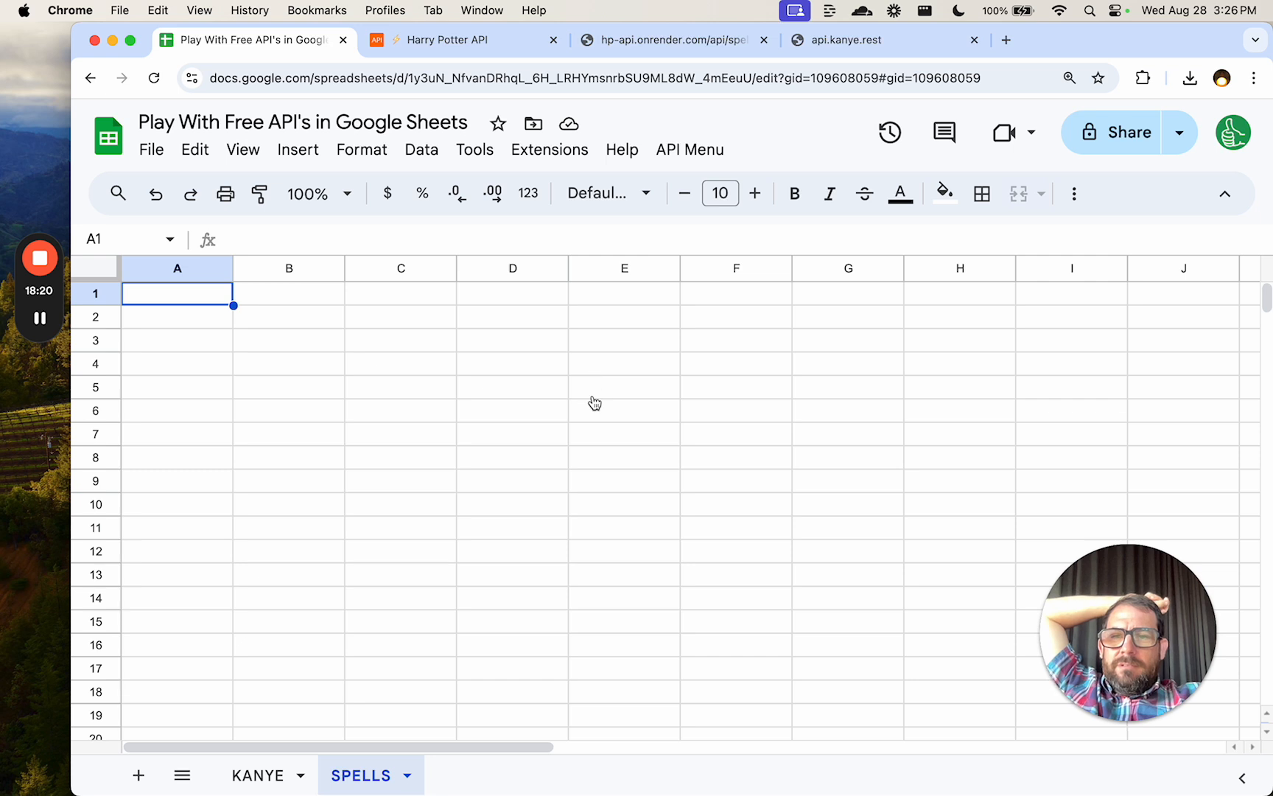
Run Get All Hogwarts Spells from the custom API Menu again and select the header cells A1:C1.
click(674, 149)
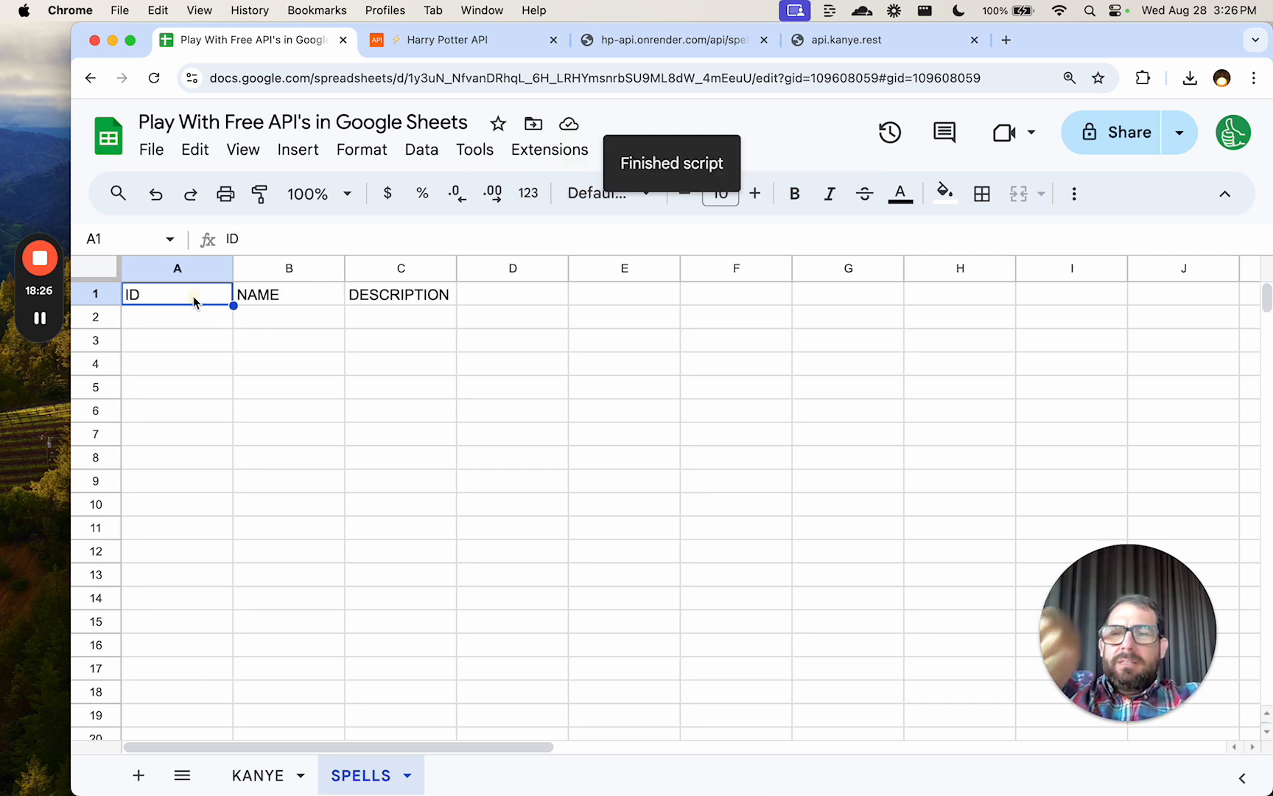
click(290, 298)
click(401, 297)
drag(186, 302, 401, 302)
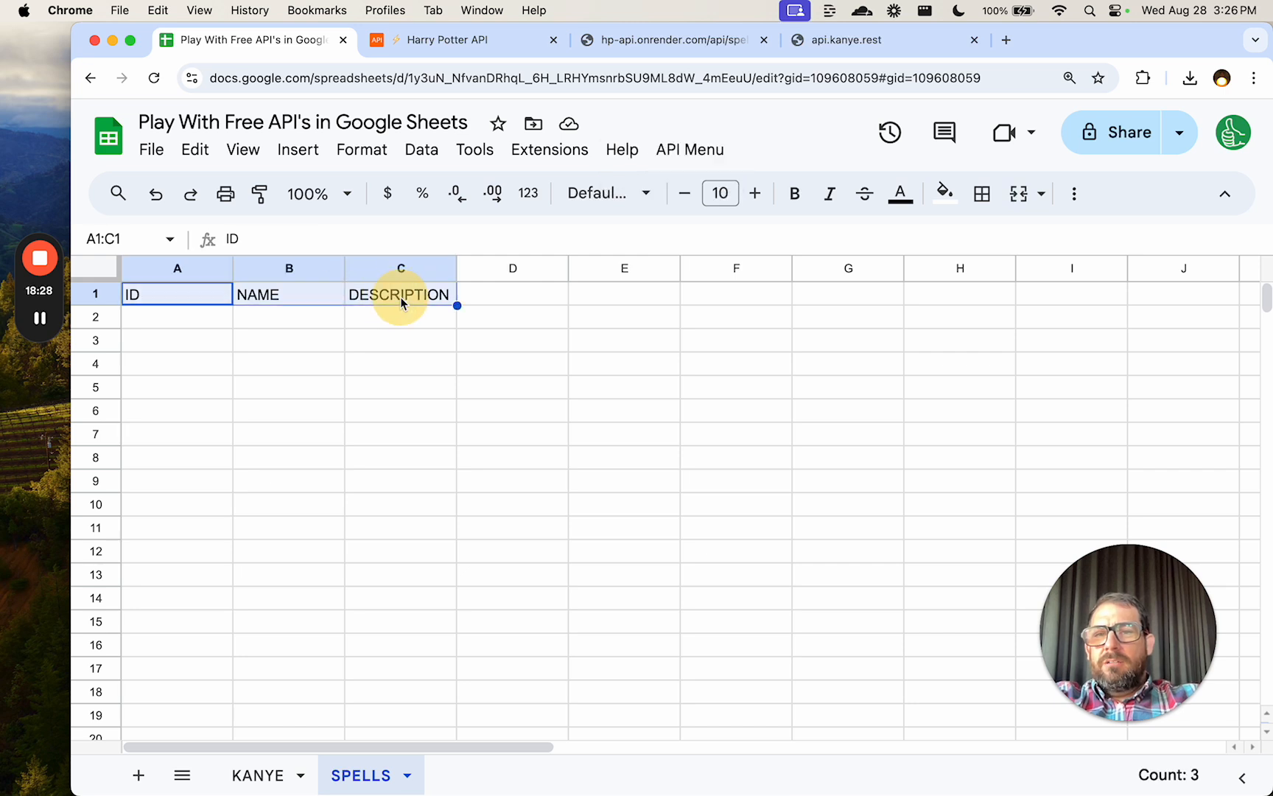
Open the spreadsheet's Apps Script project and add for (i=0;i<spells.length;i++){} with blank body lines below the header appendRow in getAllSpells.
click(550, 148)
click(583, 254)
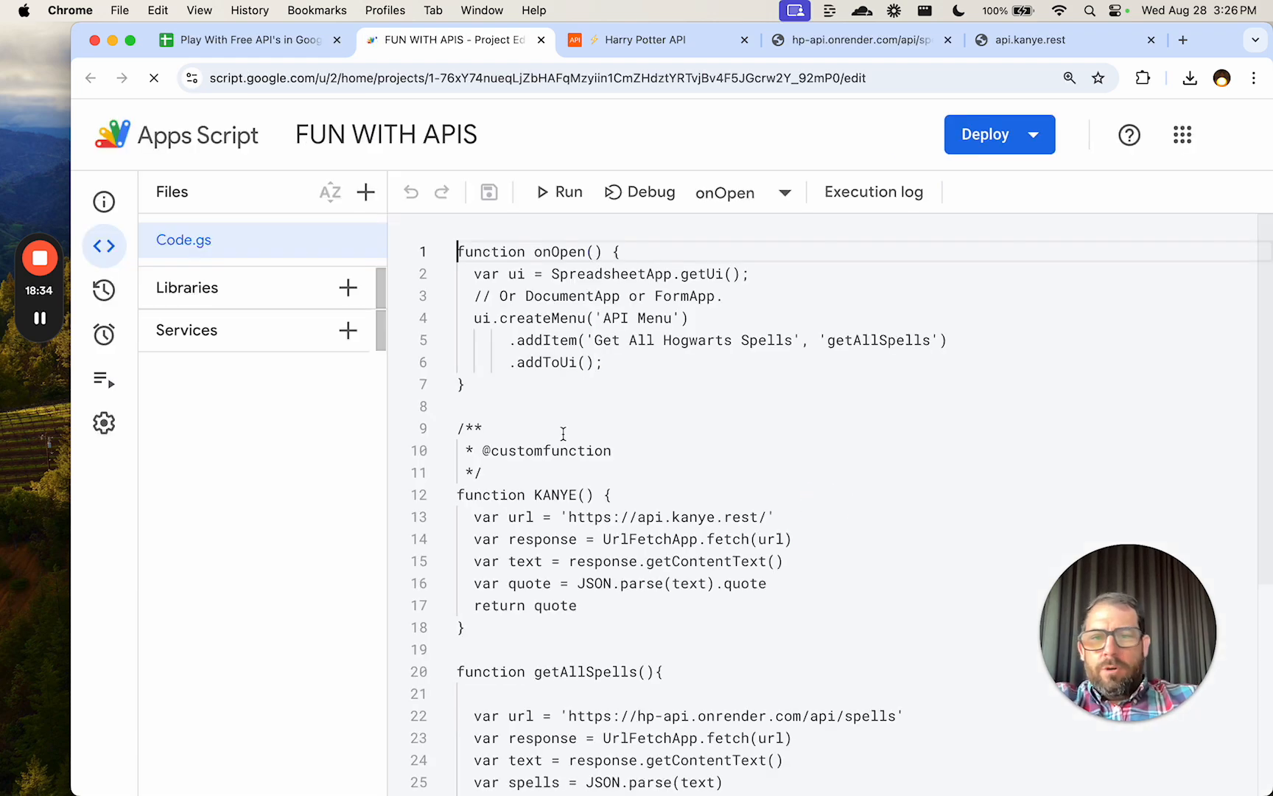
click(1187, 366)
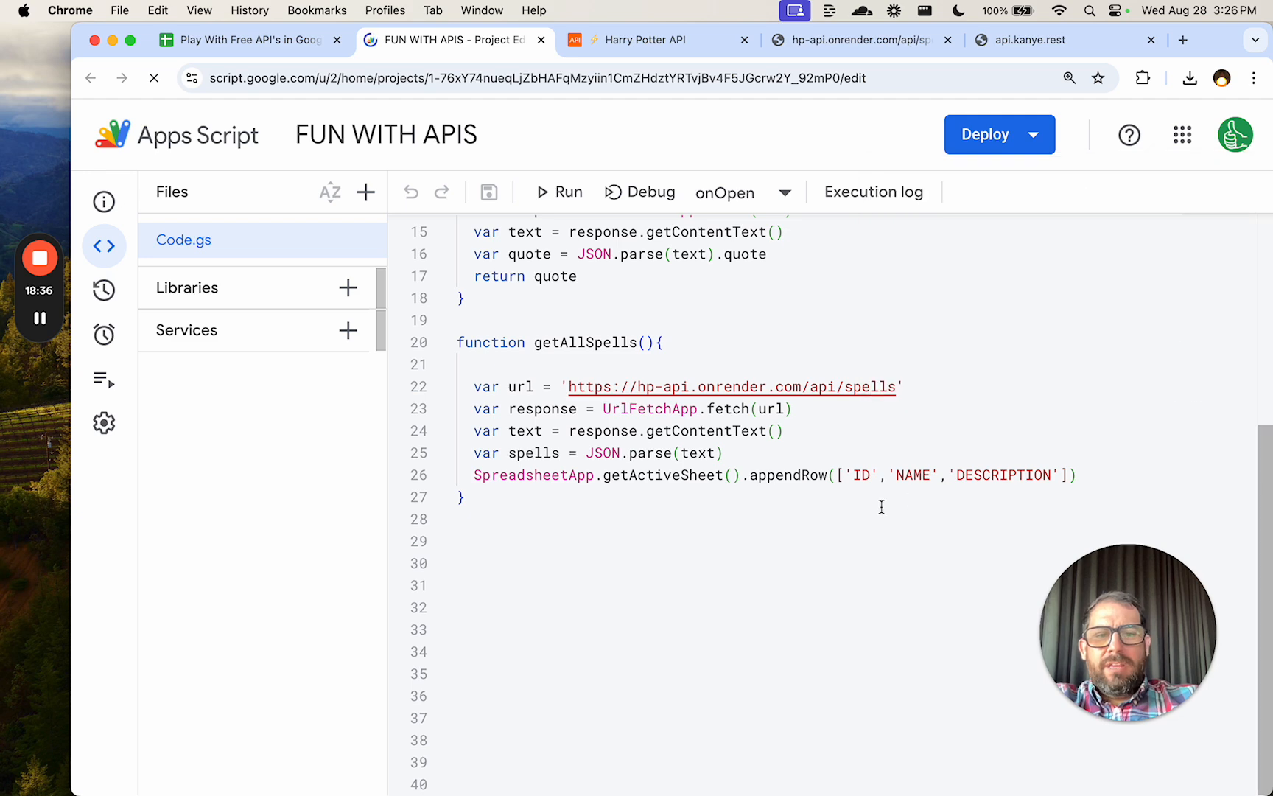
click(1109, 484)
key(Return)
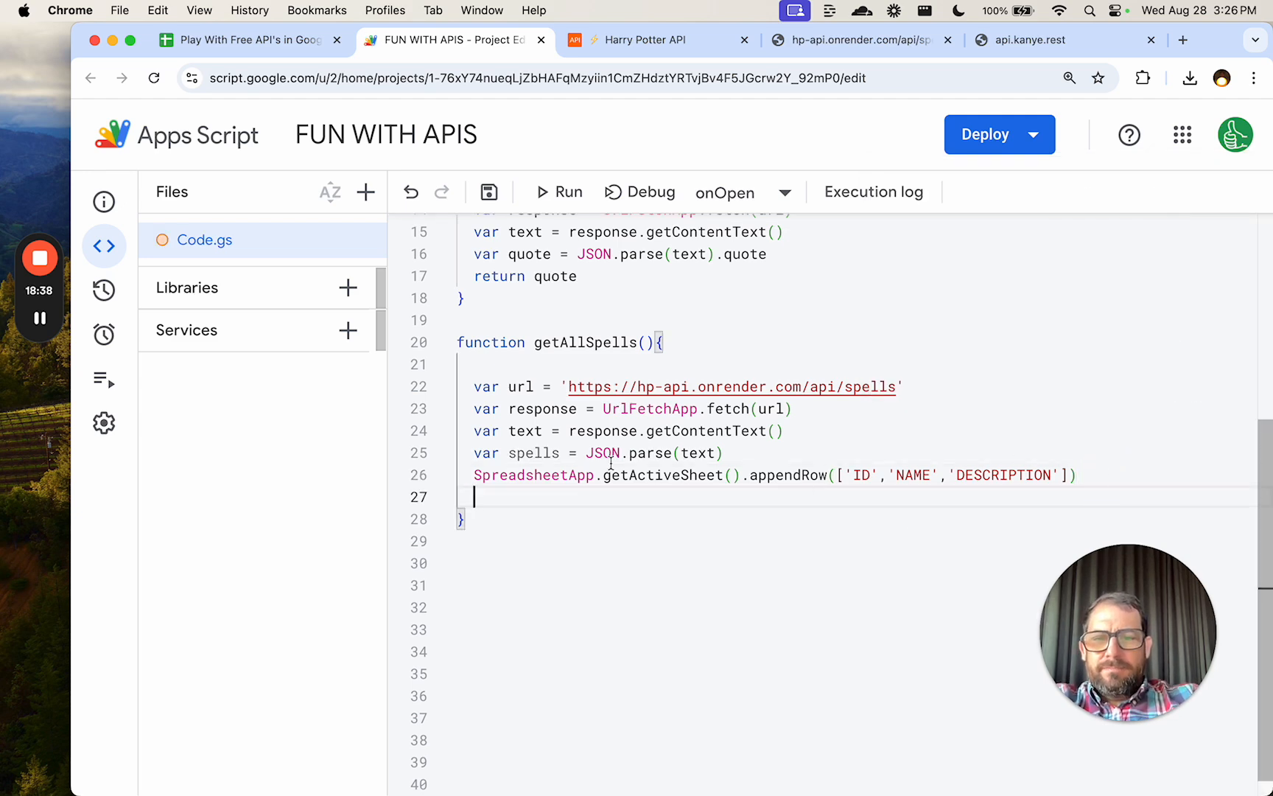
text(for (i)
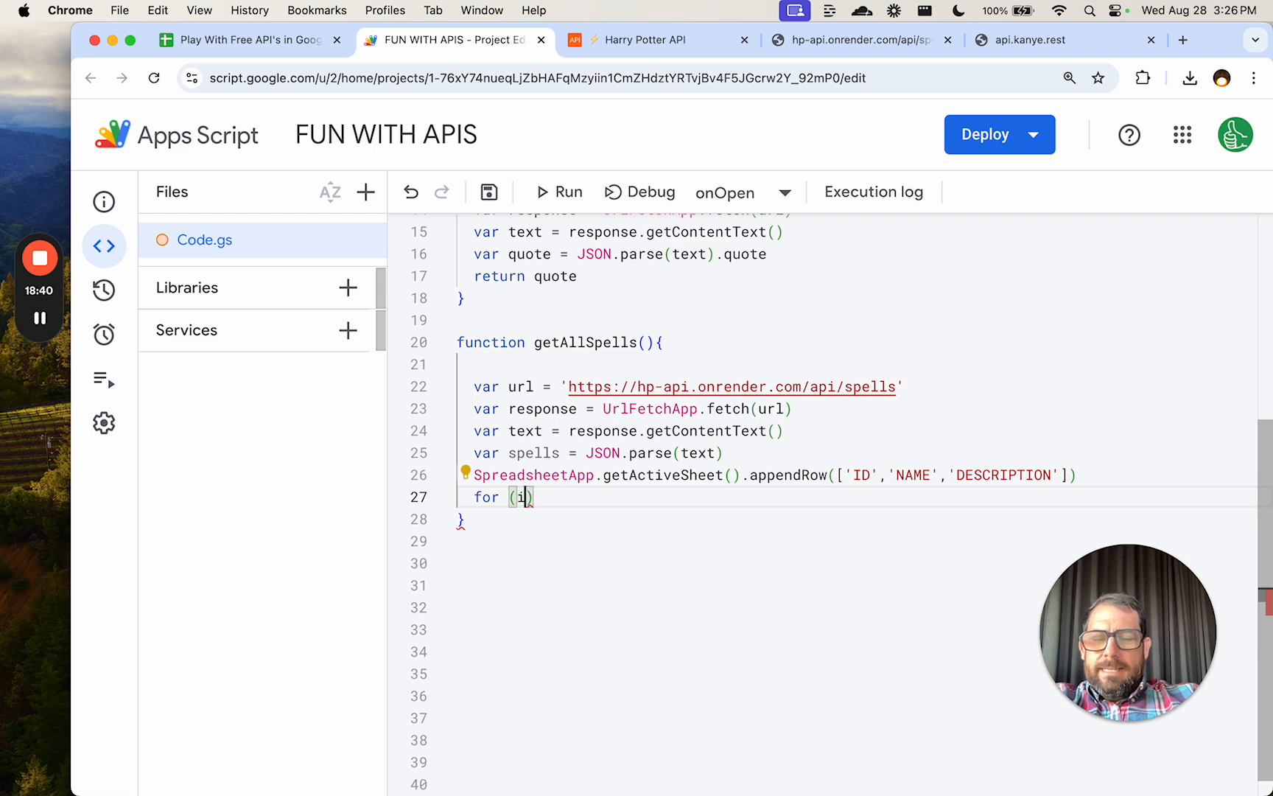
text(=0)
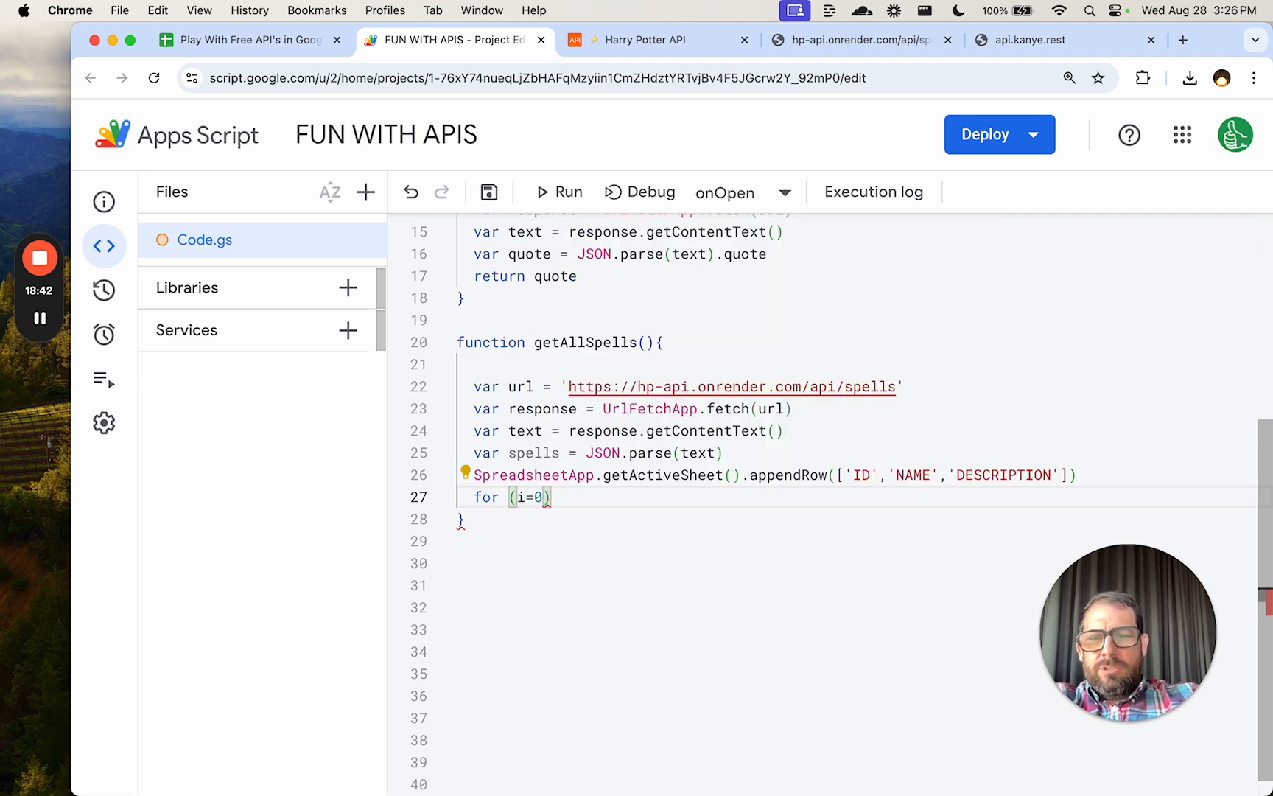
text(;i<)
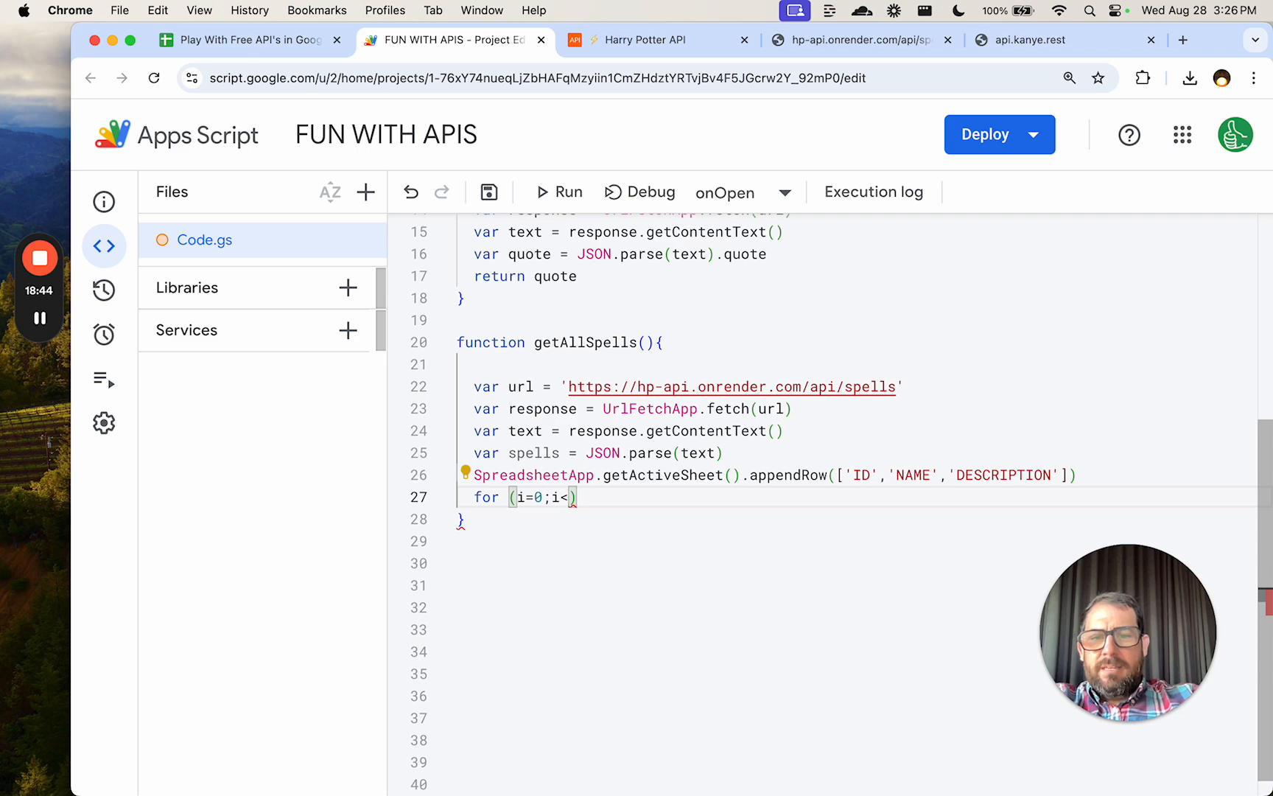
text(spells.length;)
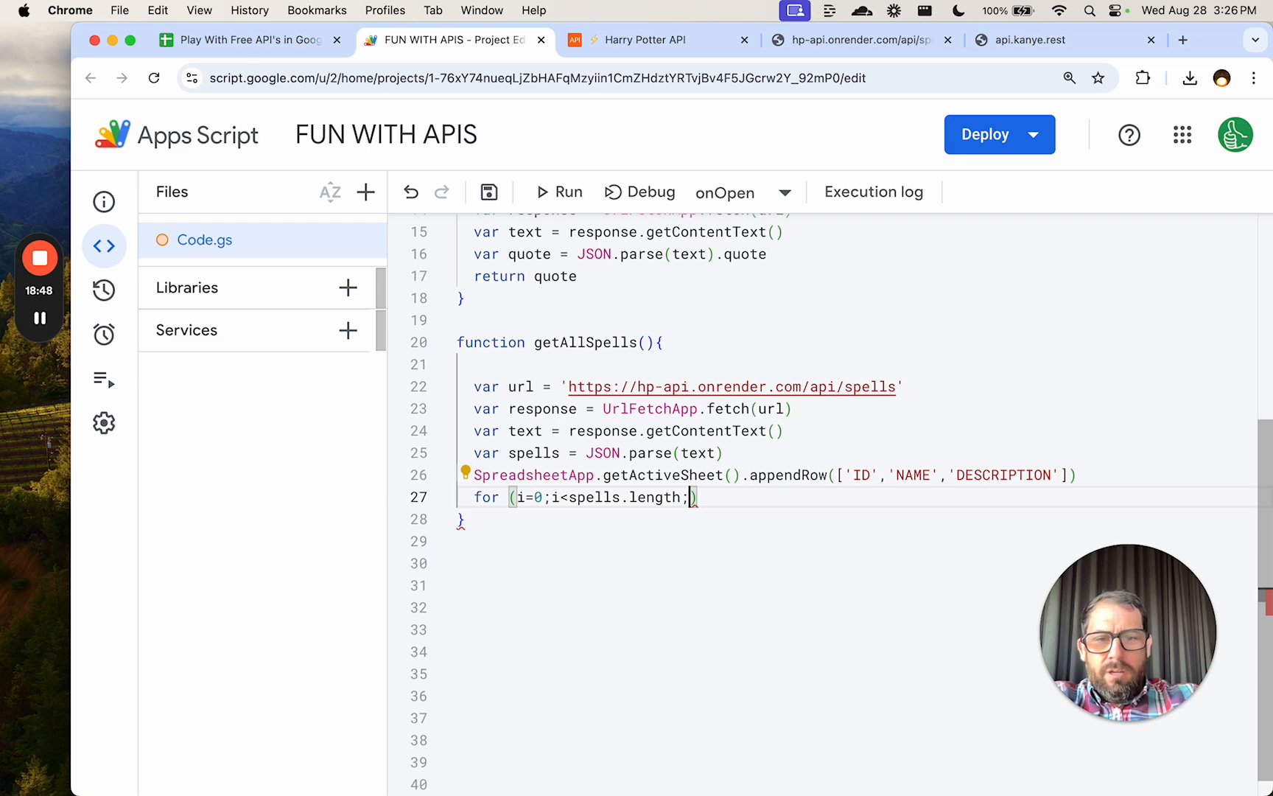
text(i++)
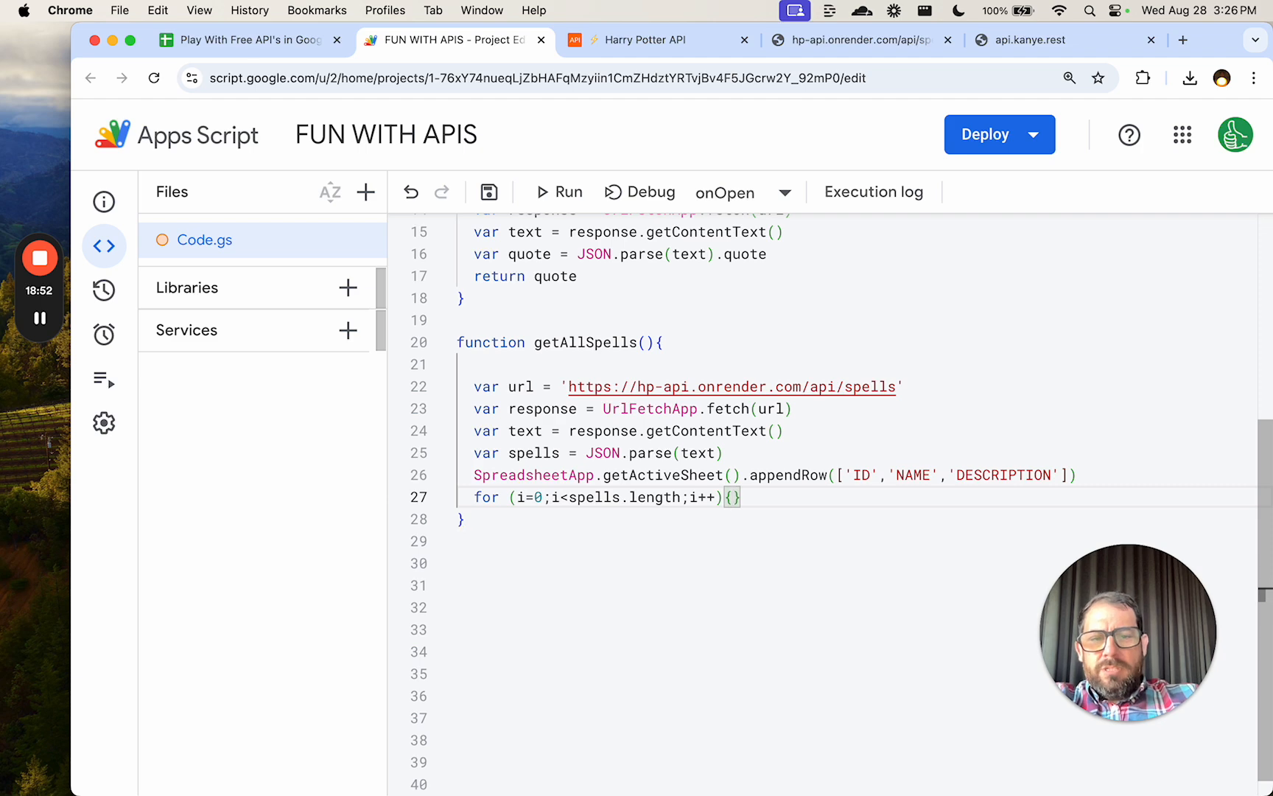
key(Return)
key(Return)
key(Return)
Rename the loop variable to iterator in all three parts of the for statement and save the script.
click(526, 497)
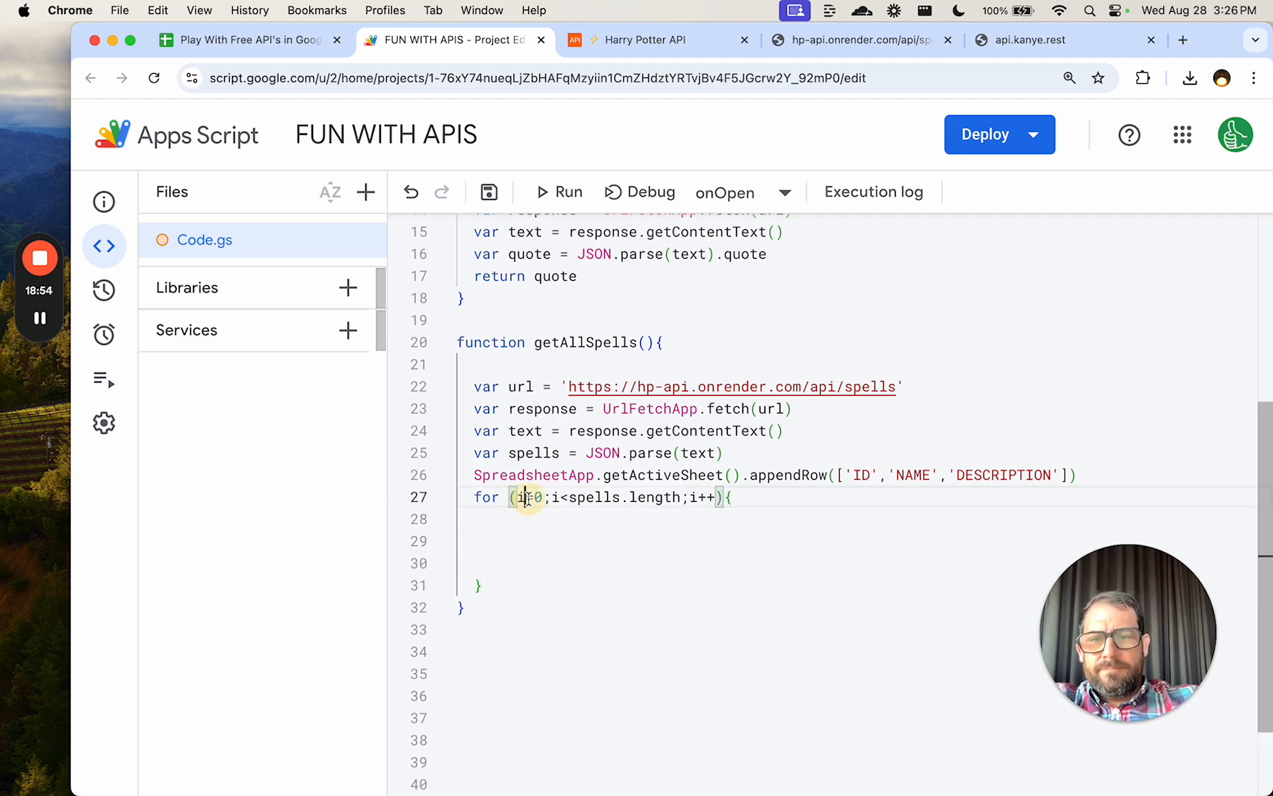
text(ter)
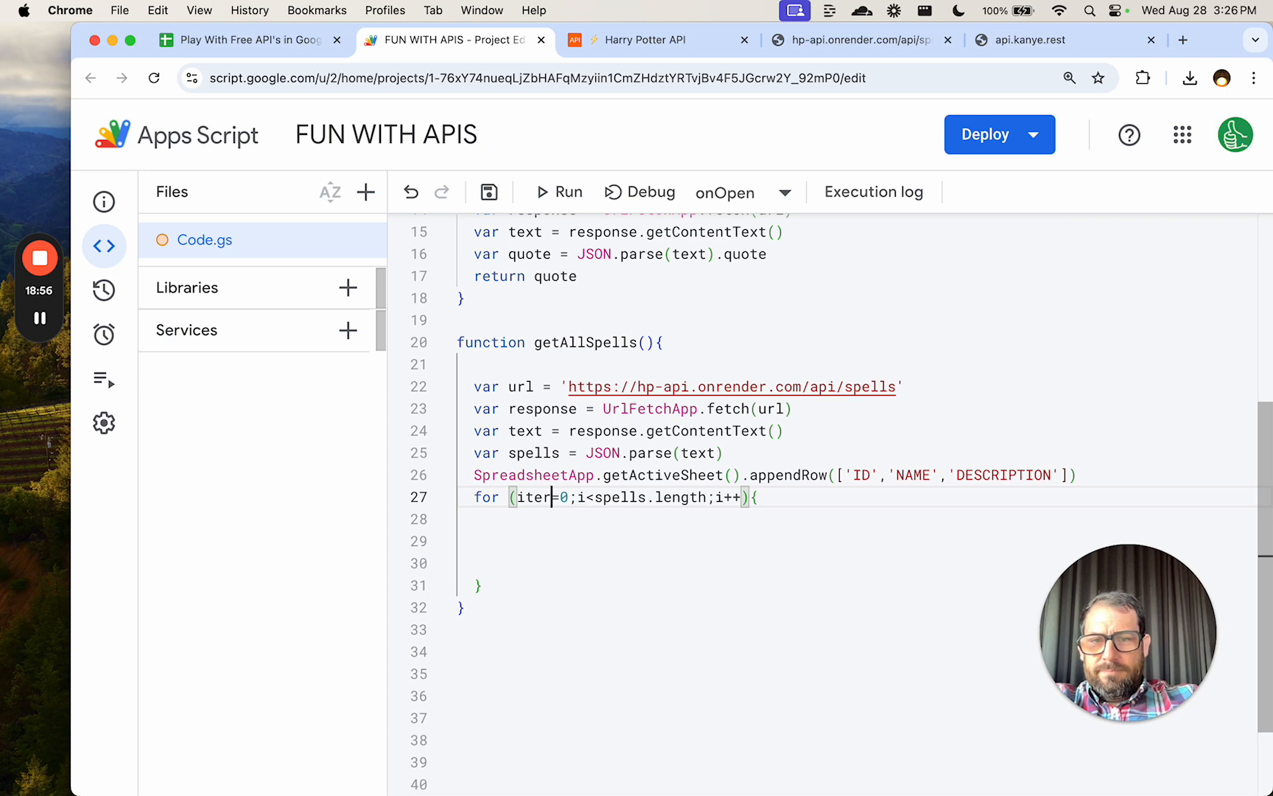
text(ator)
double_click(538, 498)
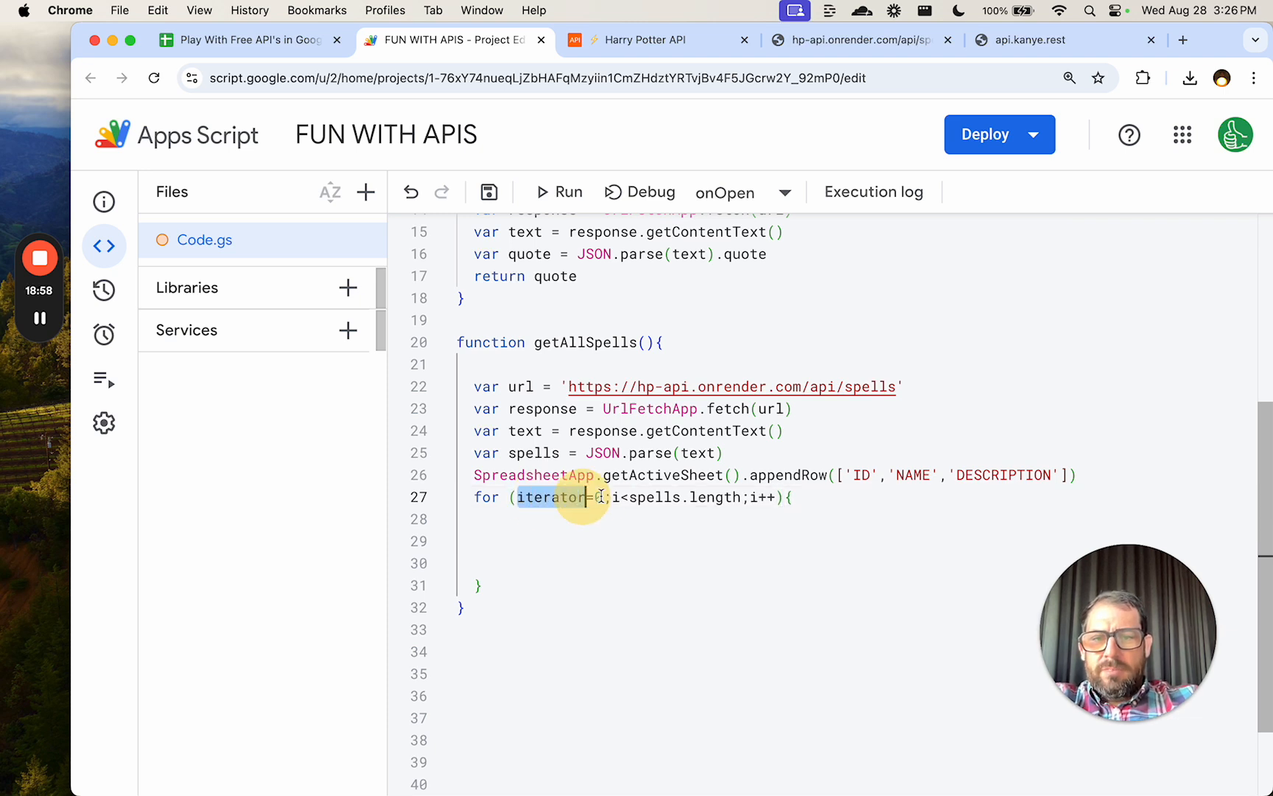
key(super+c)
double_click(616, 497)
key(super+v)
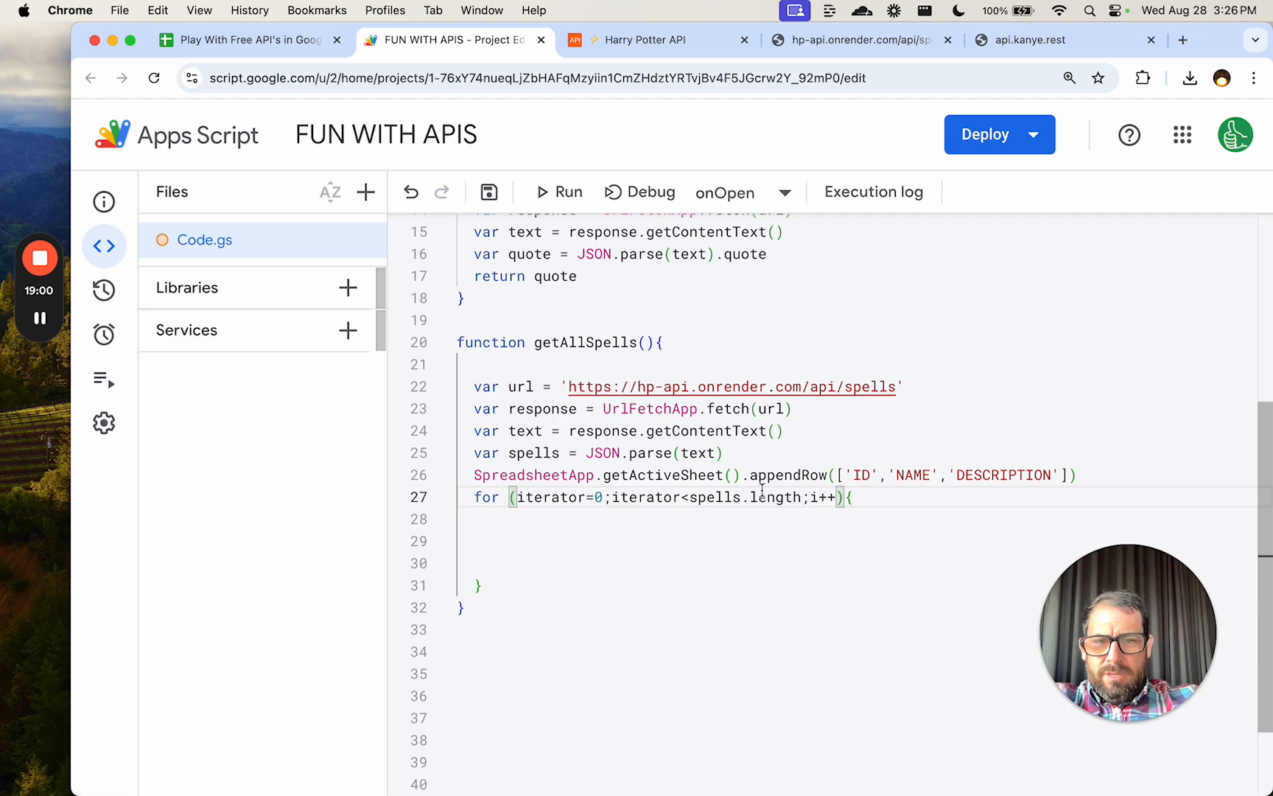
double_click(817, 498)
key(super+v)
click(759, 520)
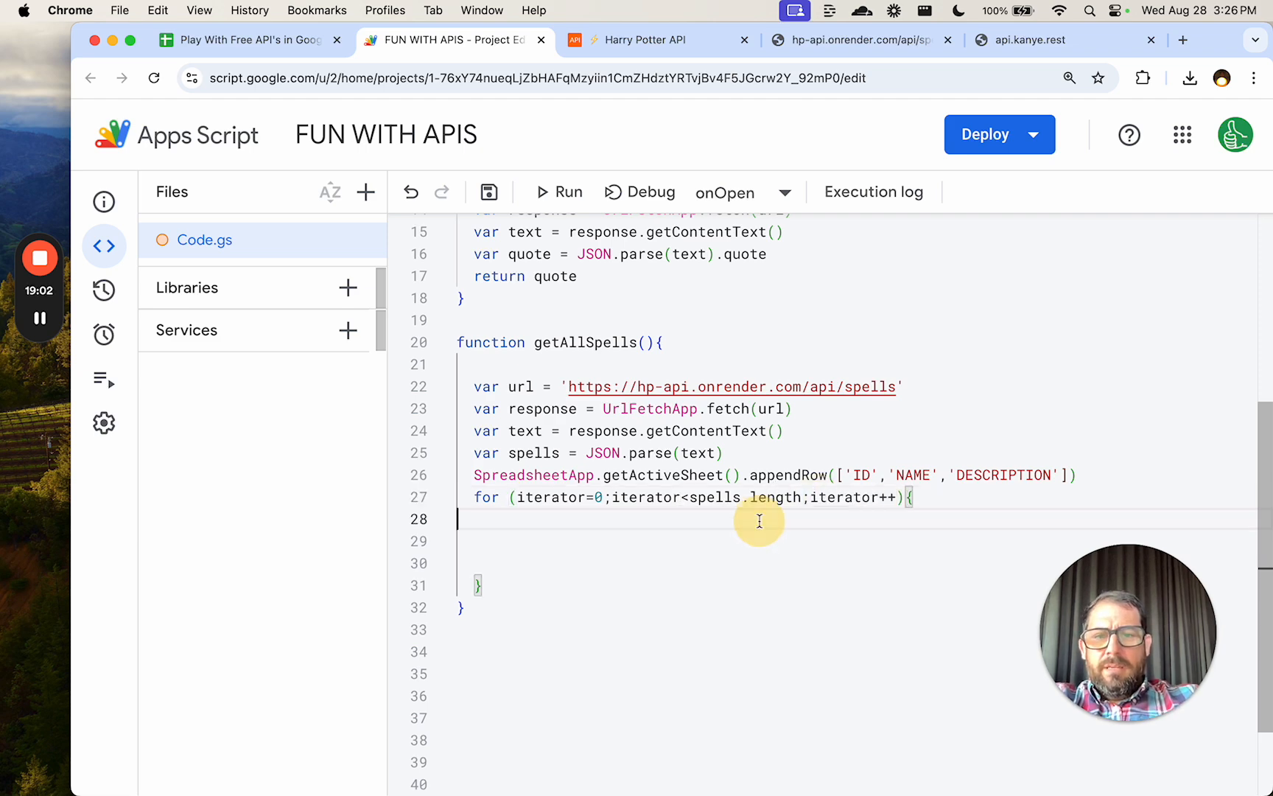
key(super+s)
Copy the SpreadsheetApp.getActiveSheet().appendRow([ call into the loop body and give it spells[iterator].id as its first value.
key(Return)
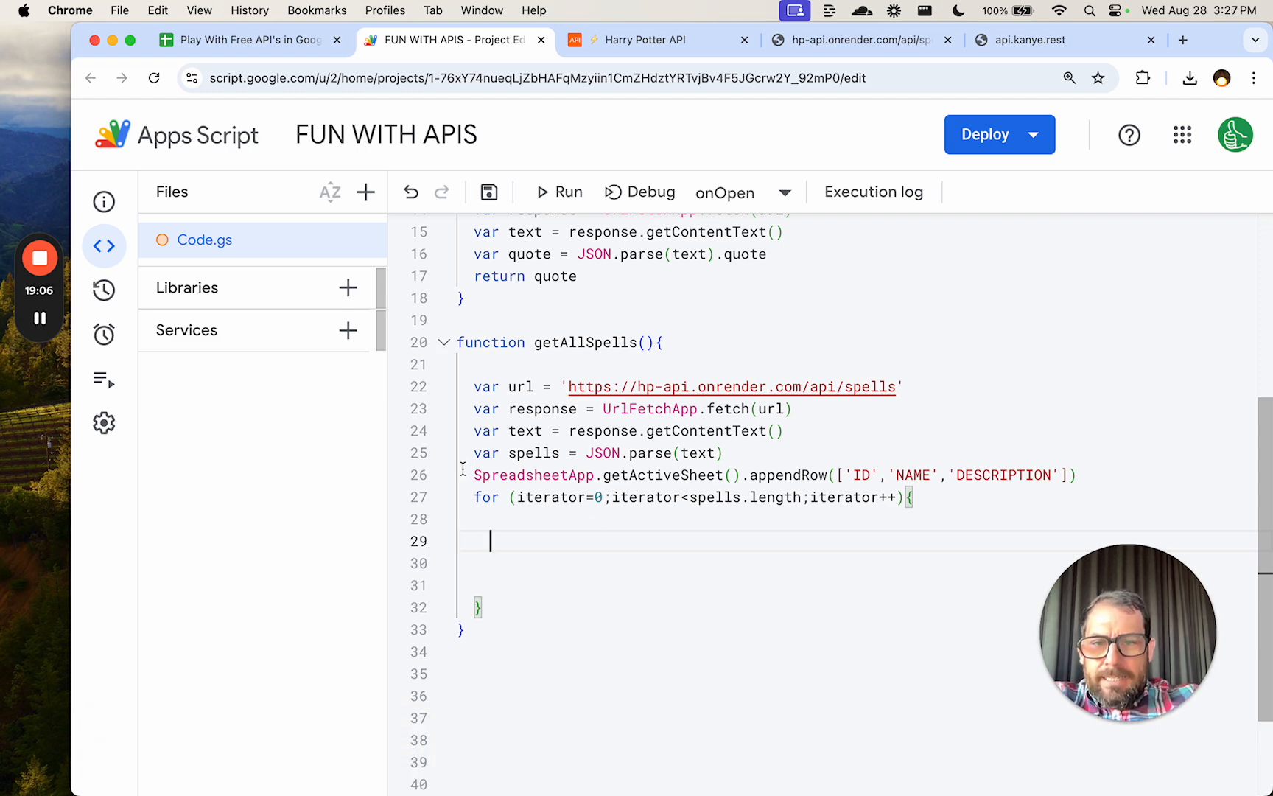
drag(463, 472, 842, 469)
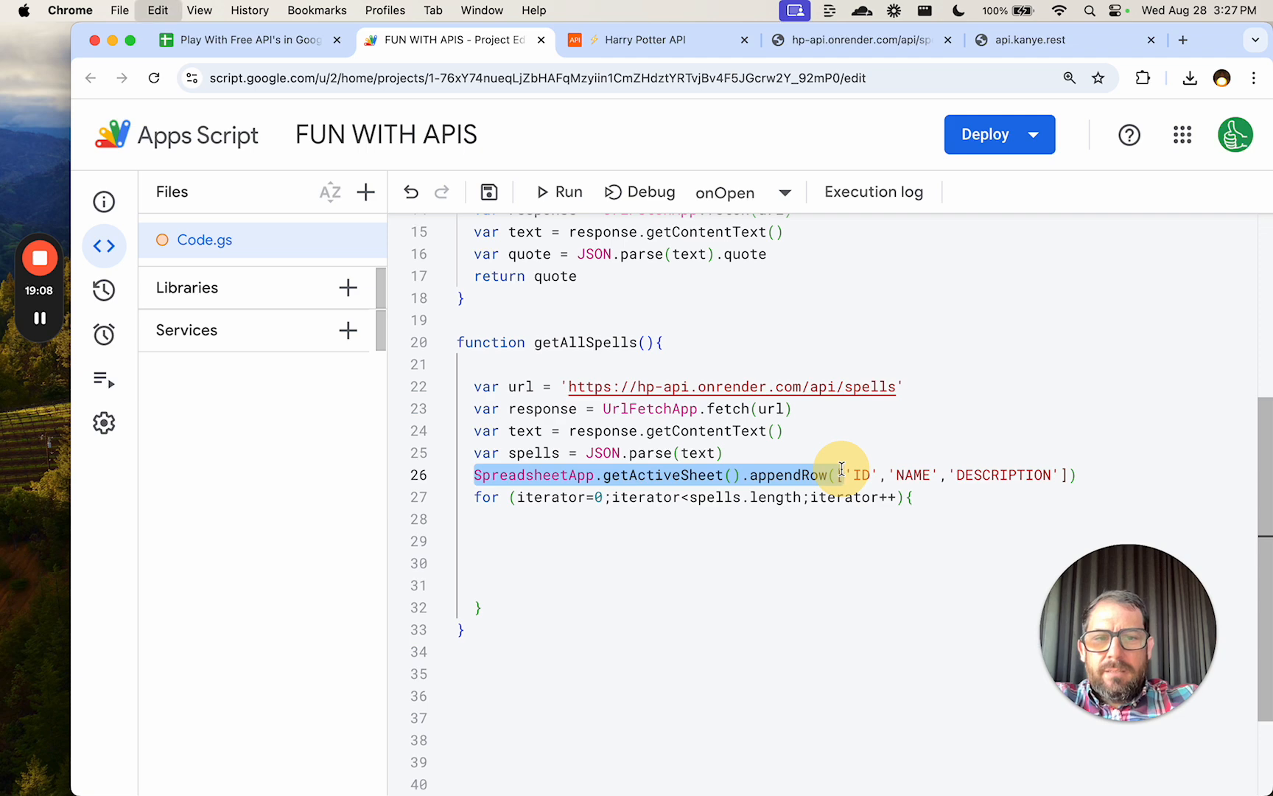
click(597, 520)
key(super+v)
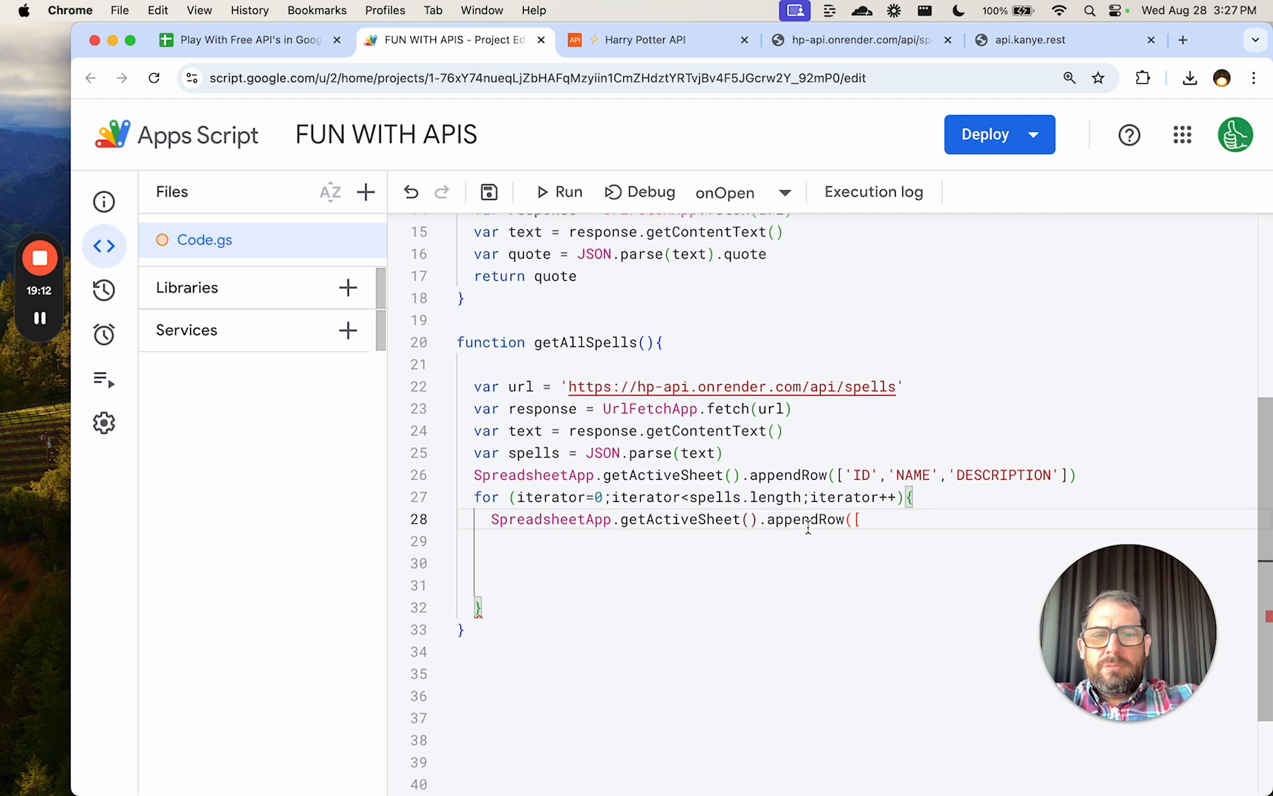
text(spells)
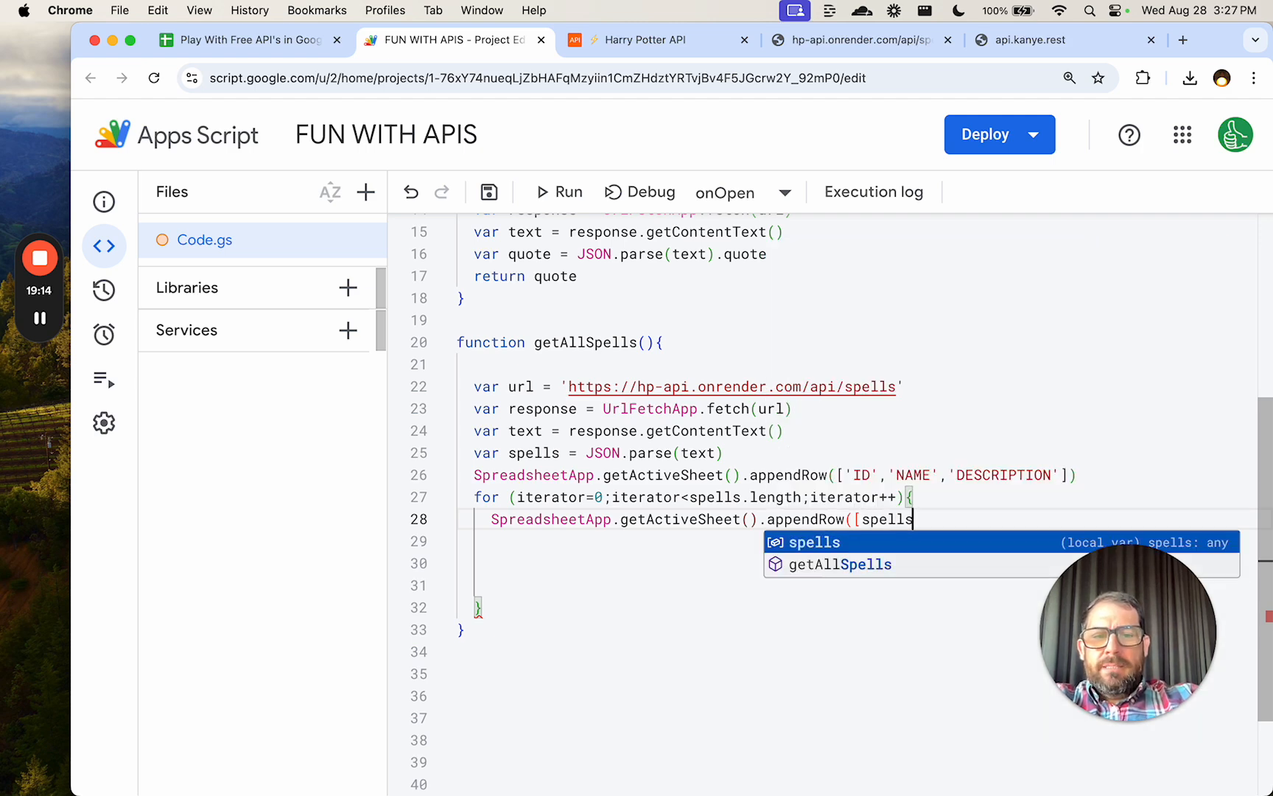
text([it)
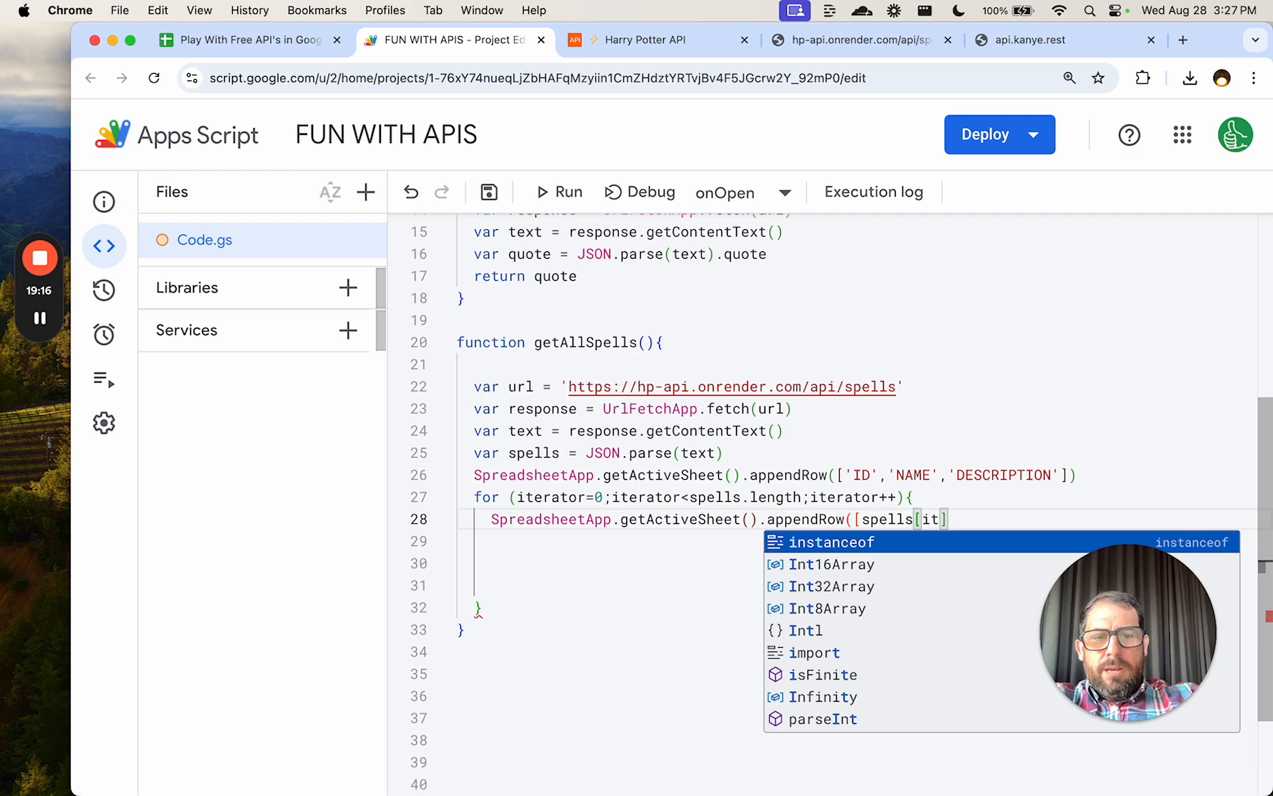
text(erator)
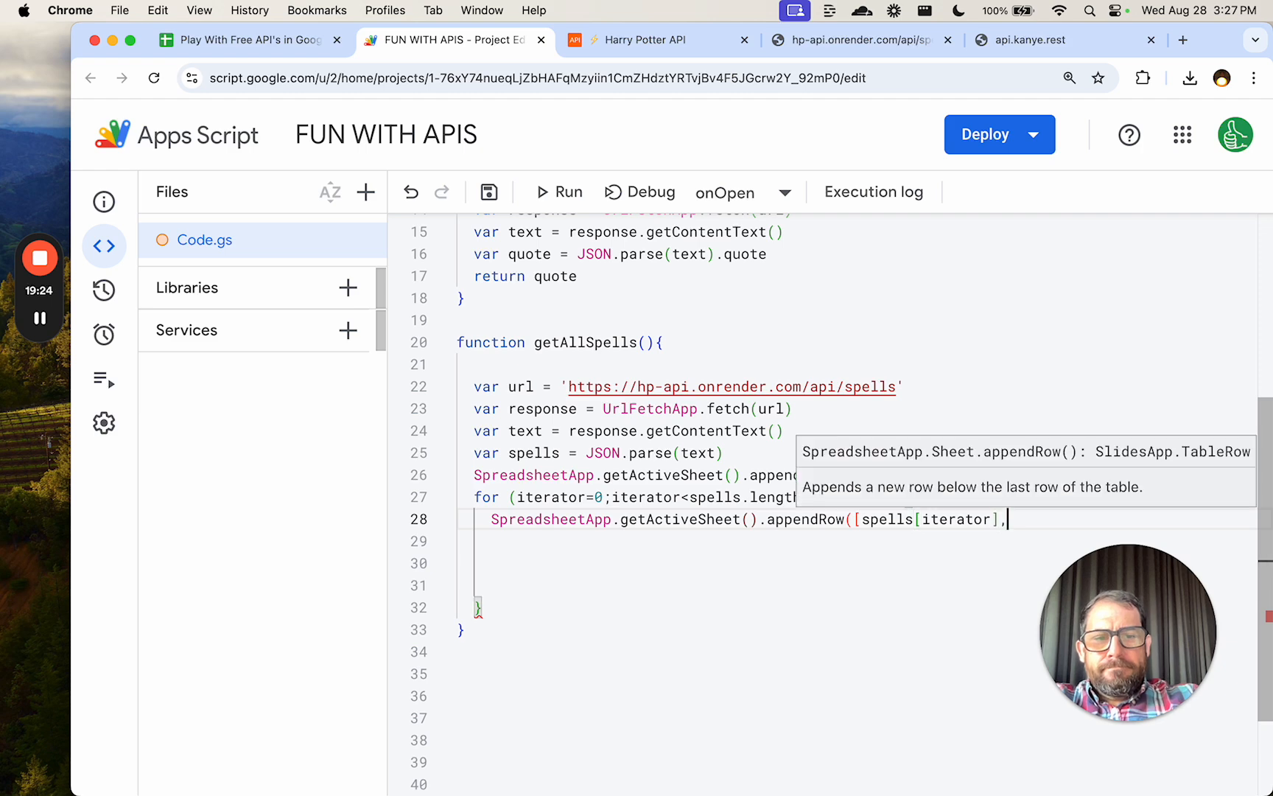
text(.id)
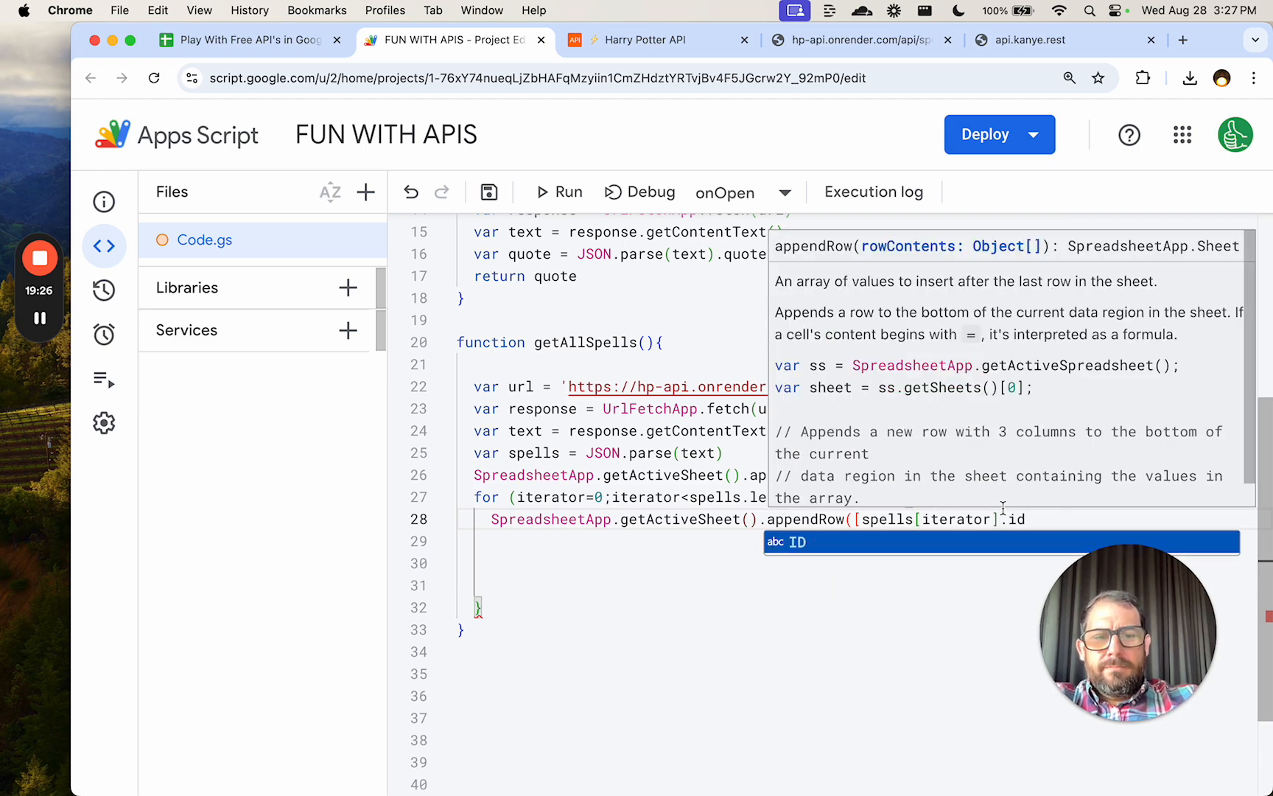
click(1027, 518)
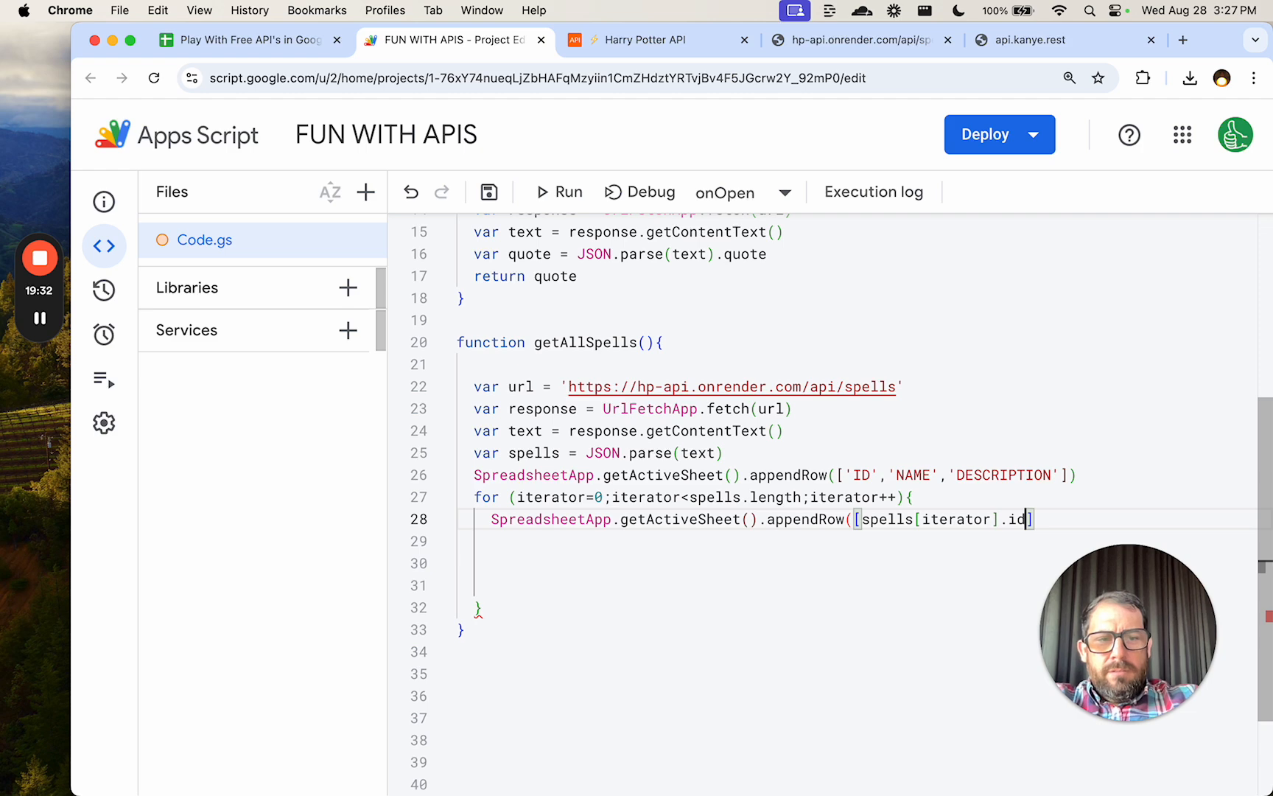
Add spells[iterator] as the second value in the loop's appendRow array.
text(,spells)
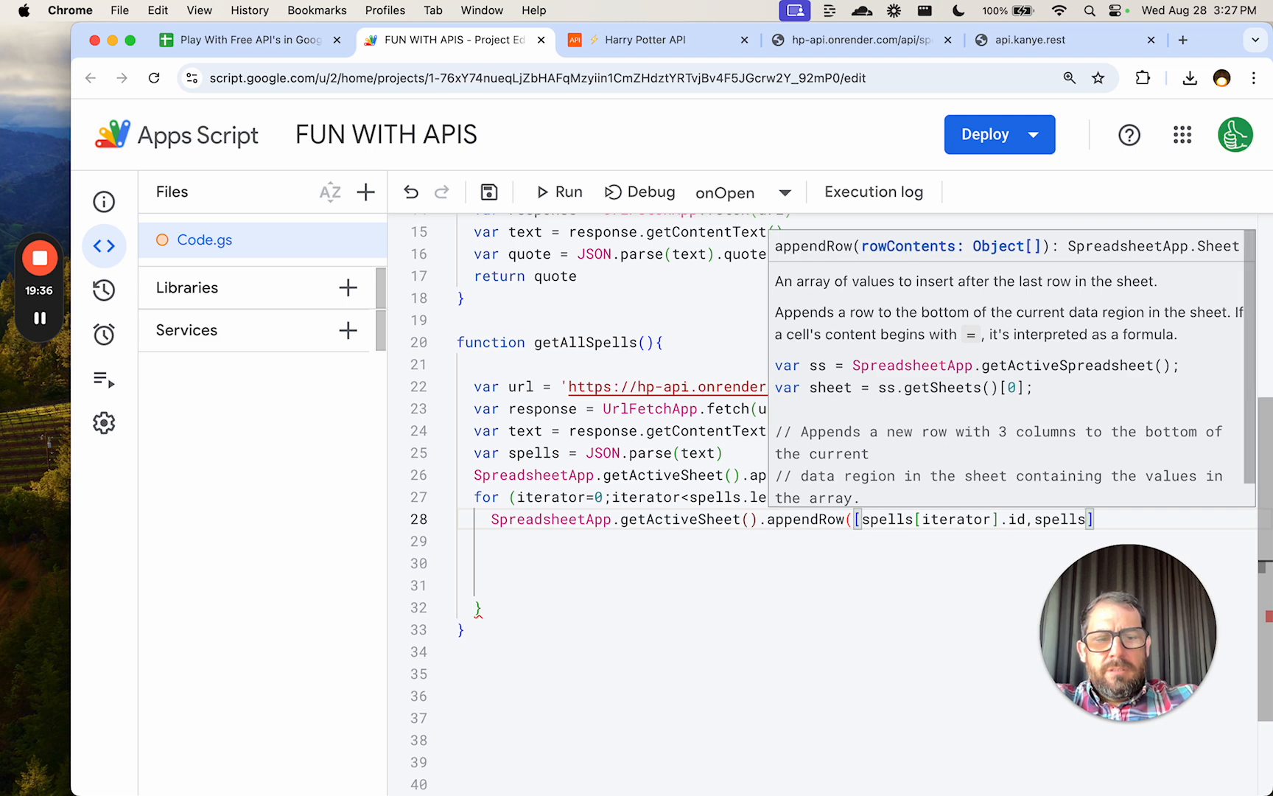
text([ite)
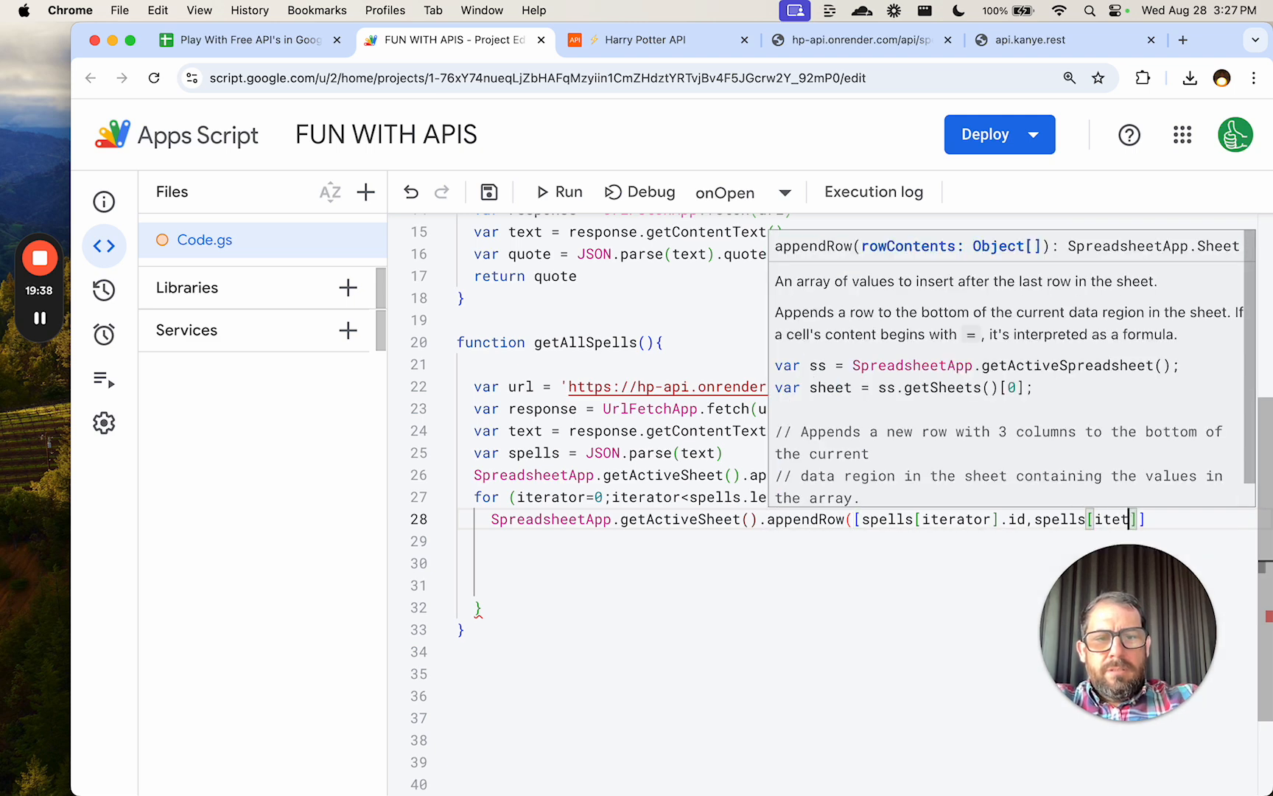
text(rator)
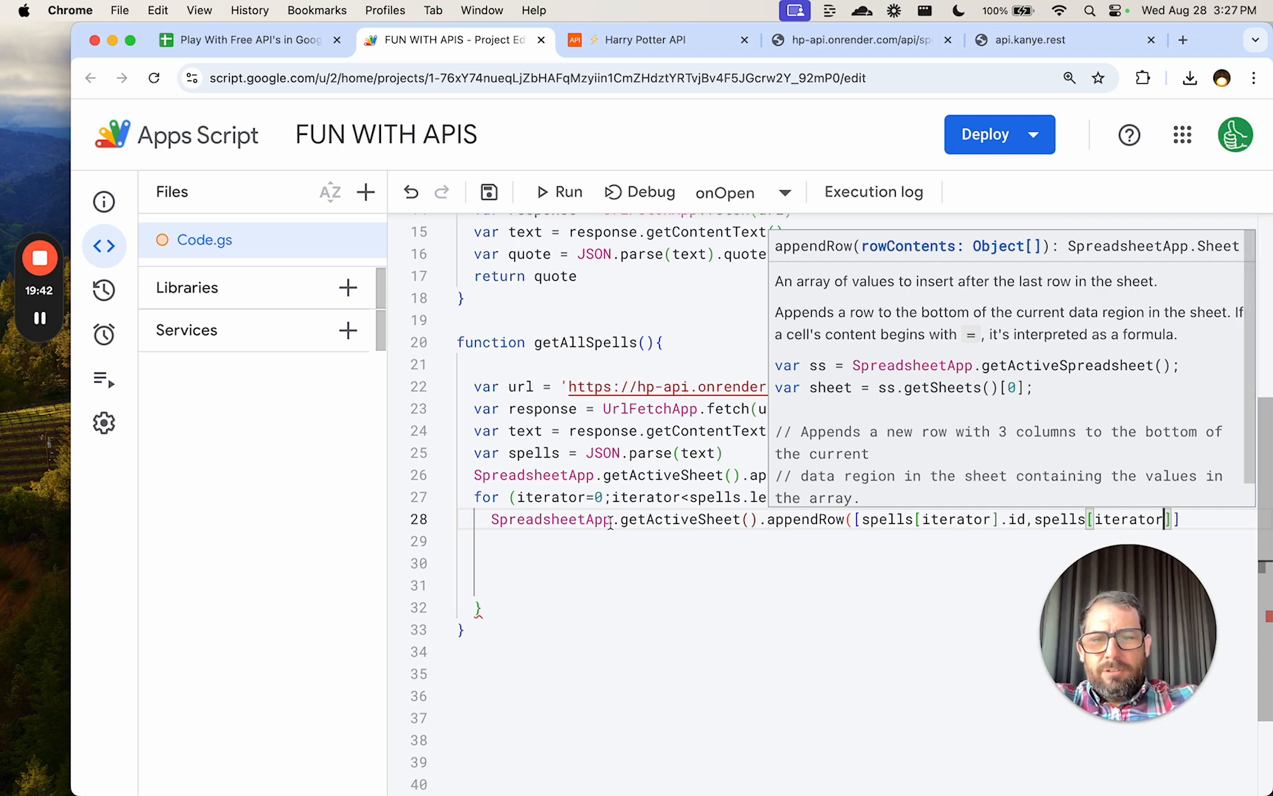
Rename every occurrence of iterator to i in the for statement and the appendRow call, and highlight the loop condition.
double_click(534, 495)
key(super+d)
key(super+d)
key(super+d)
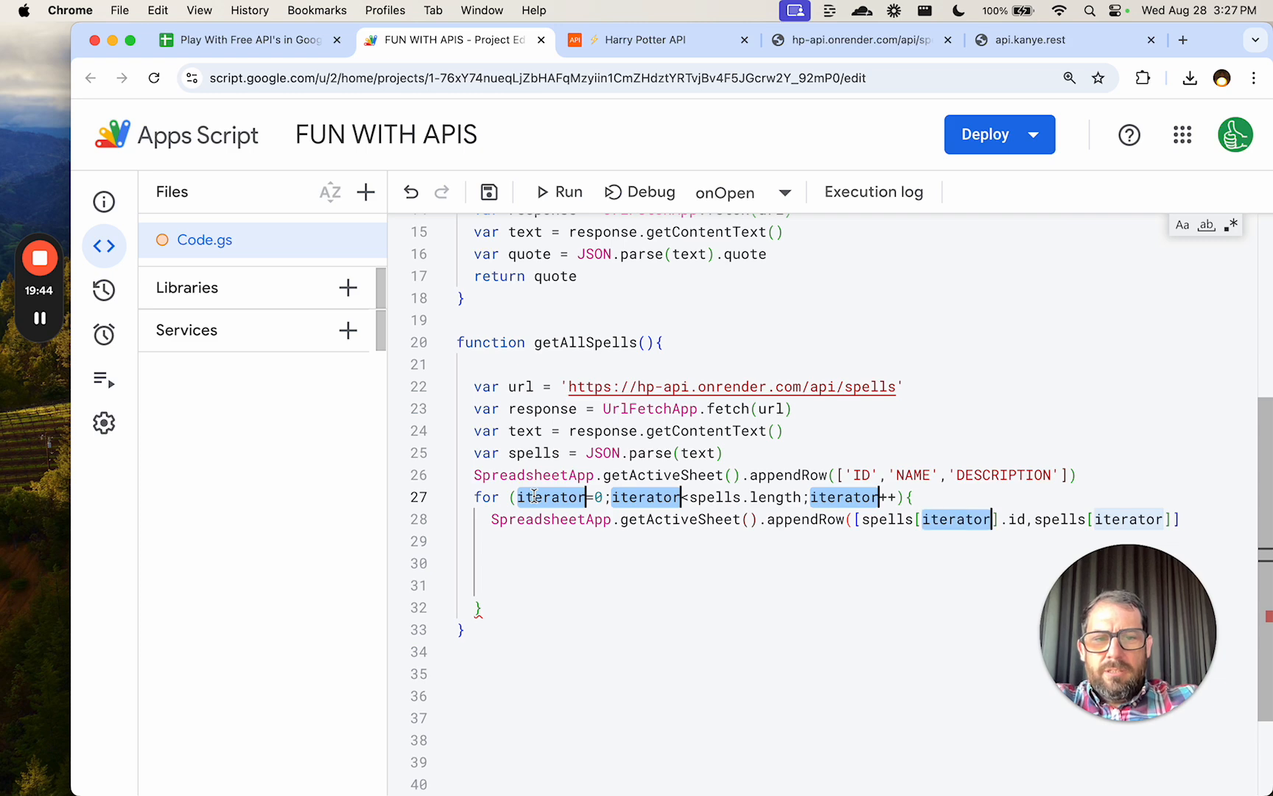
key(super+d)
text(i)
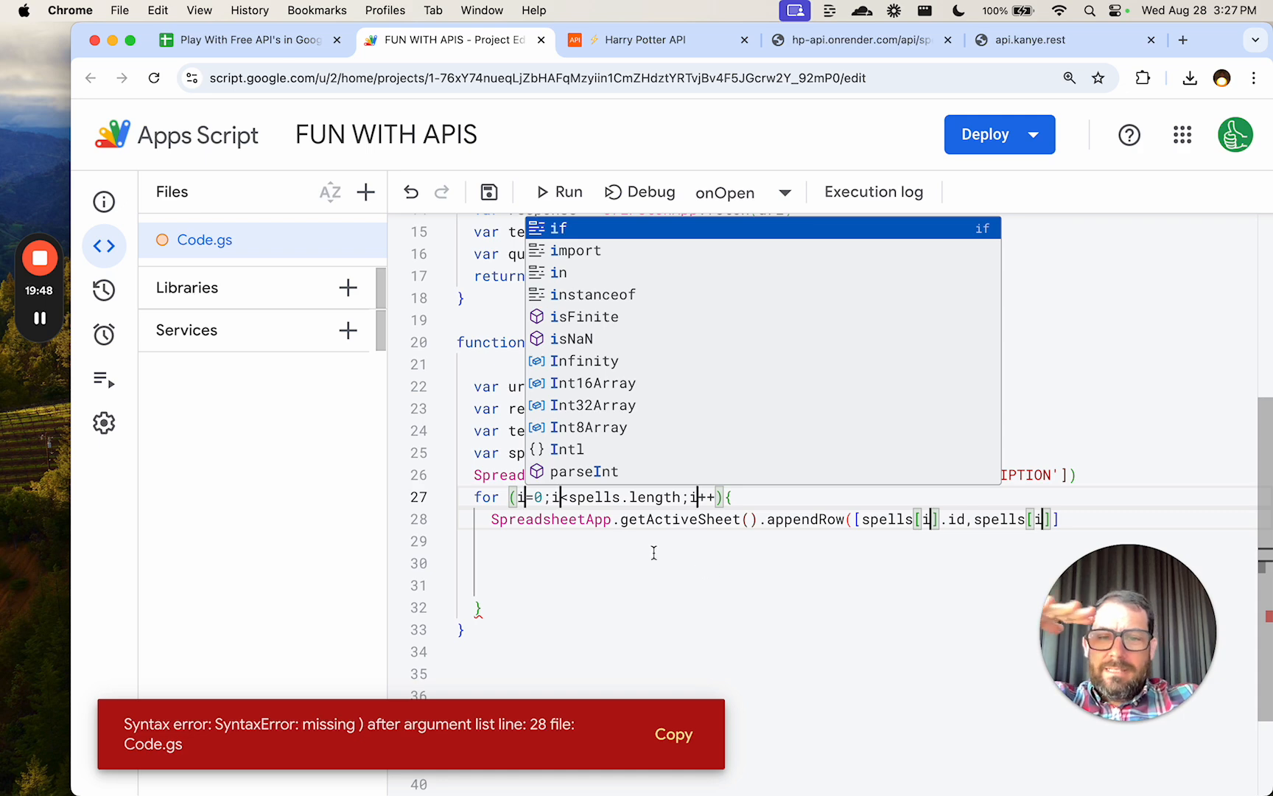
click(628, 534)
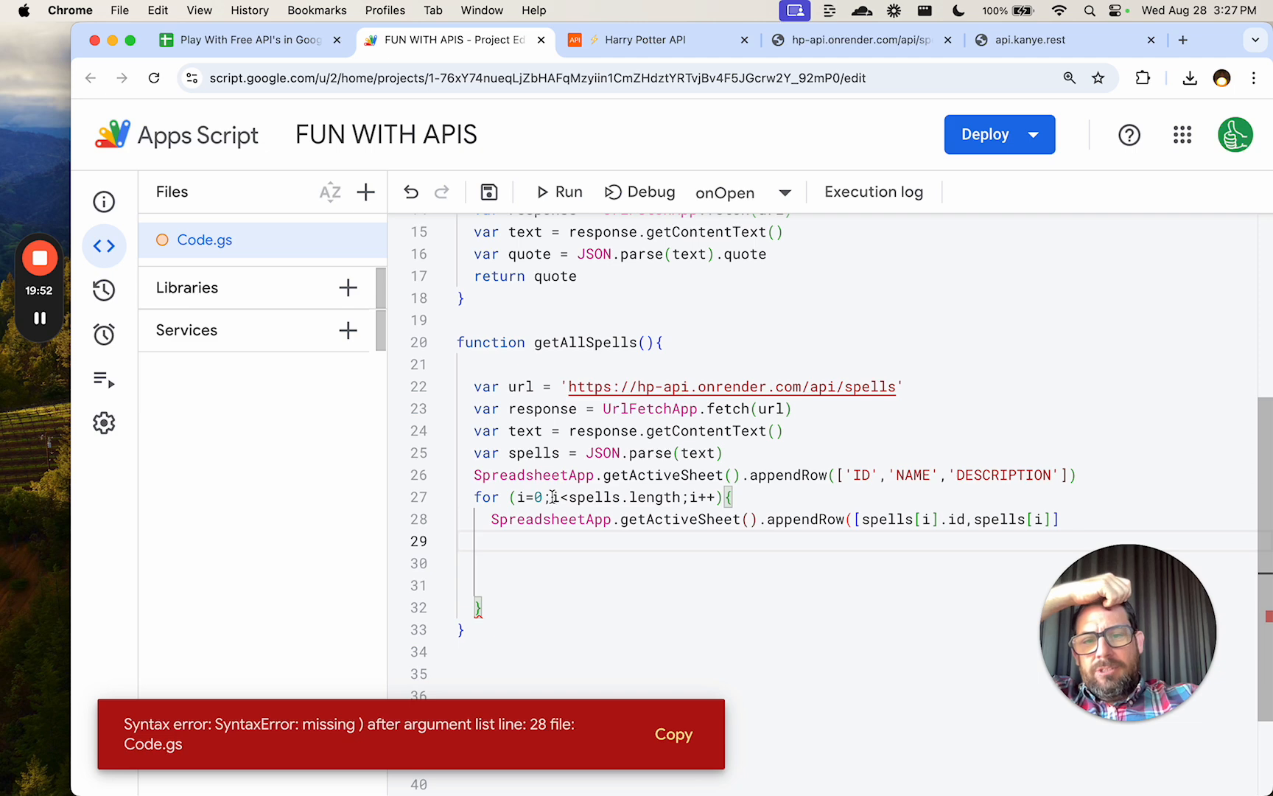
drag(552, 496, 681, 496)
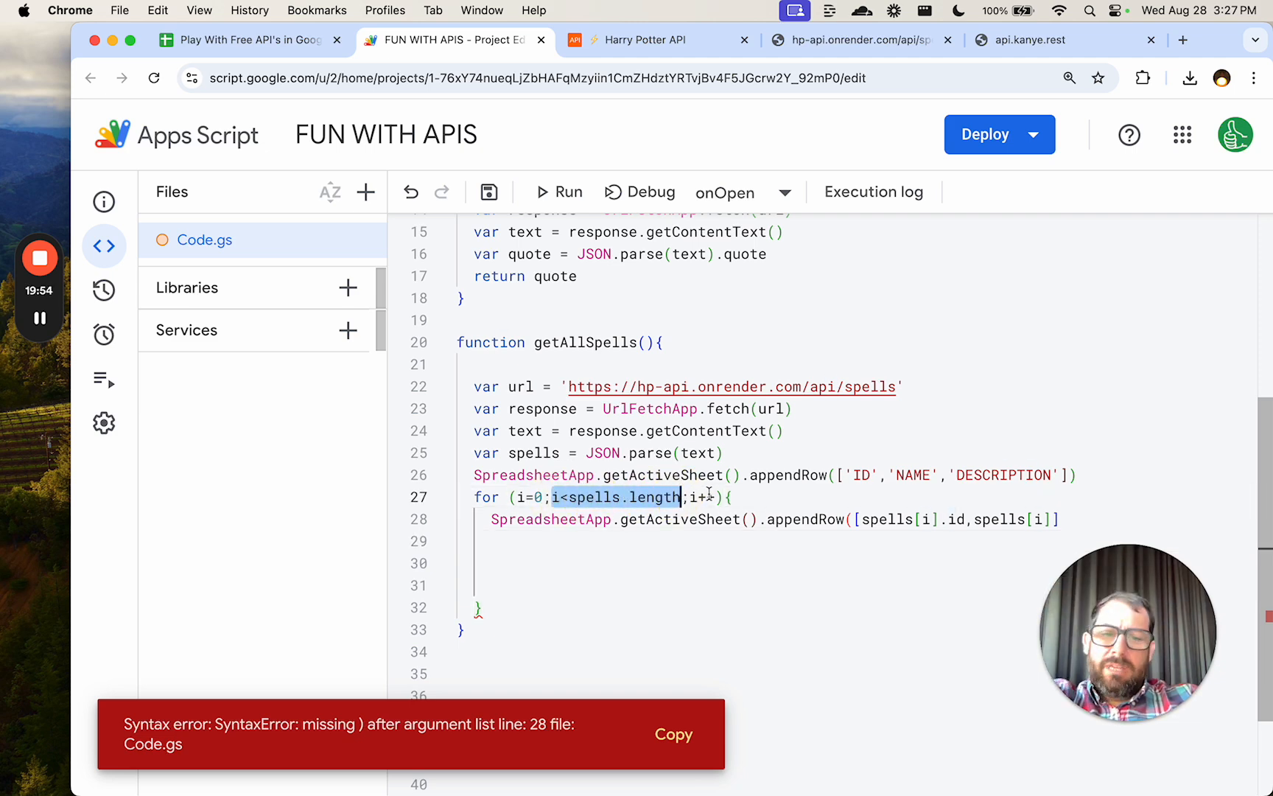
Check the field names in the spells API response and complete the second appendRow value as spells[i].name.
click(1053, 518)
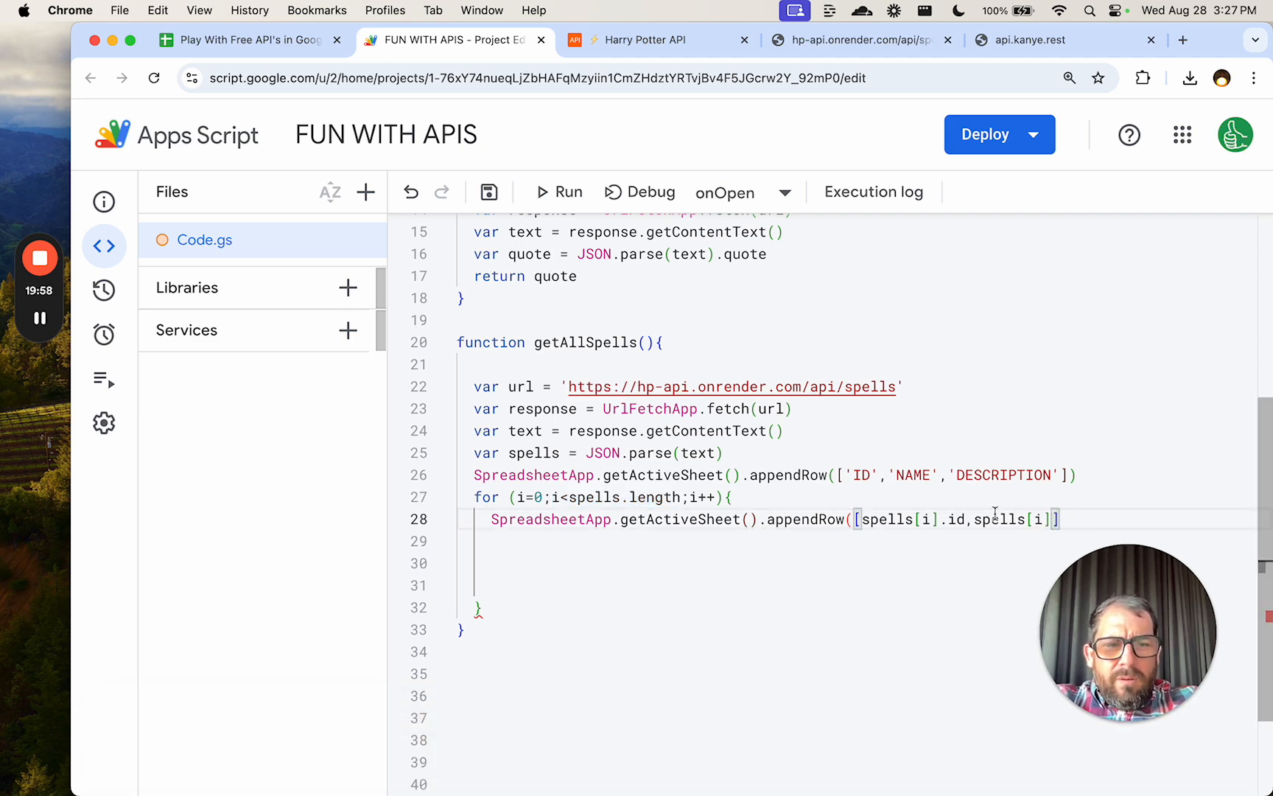
text(.)
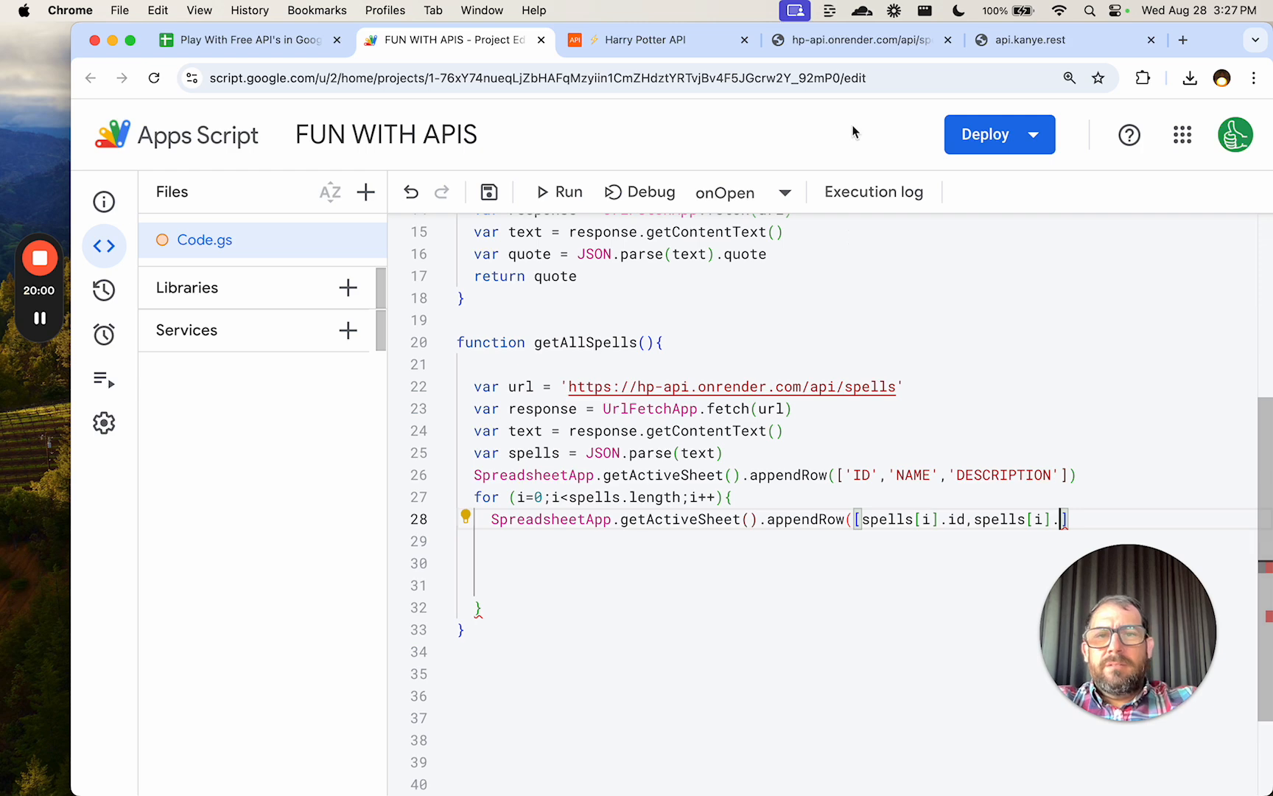
click(810, 41)
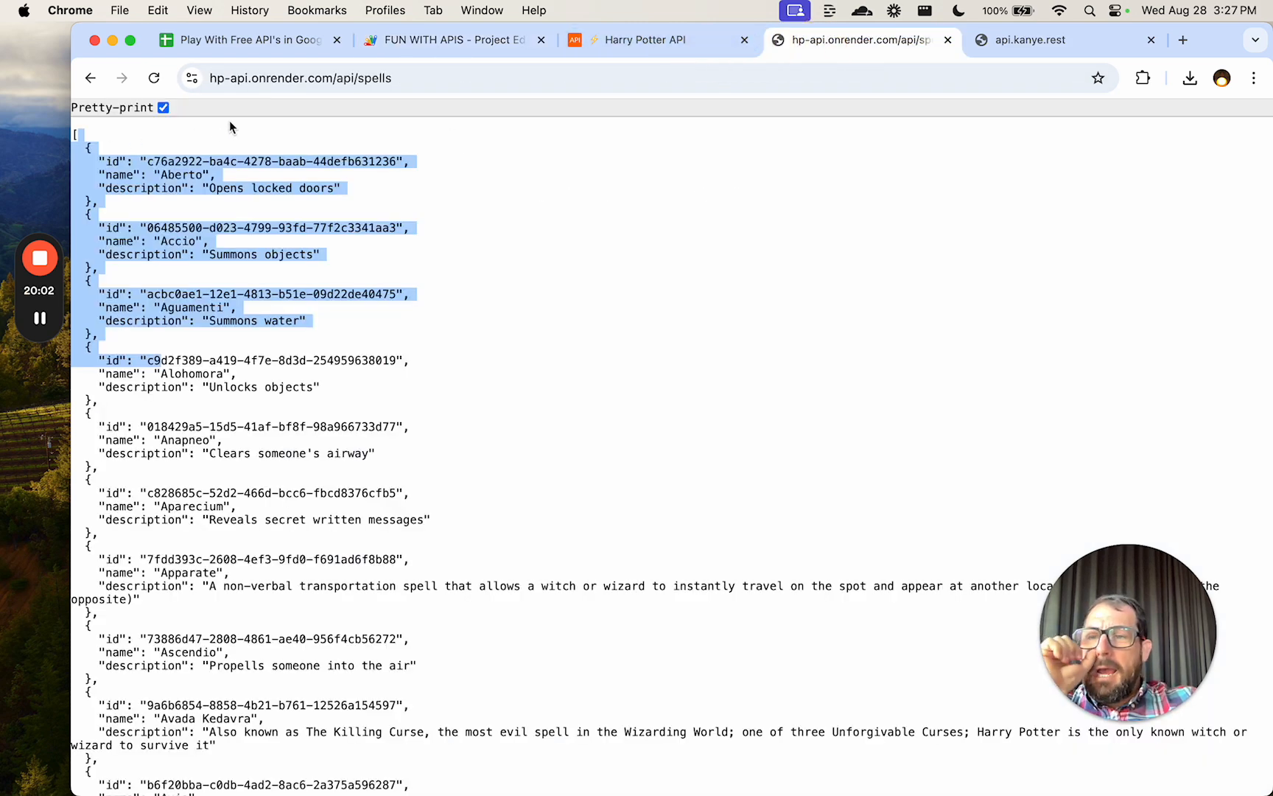
click(442, 40)
text(i)
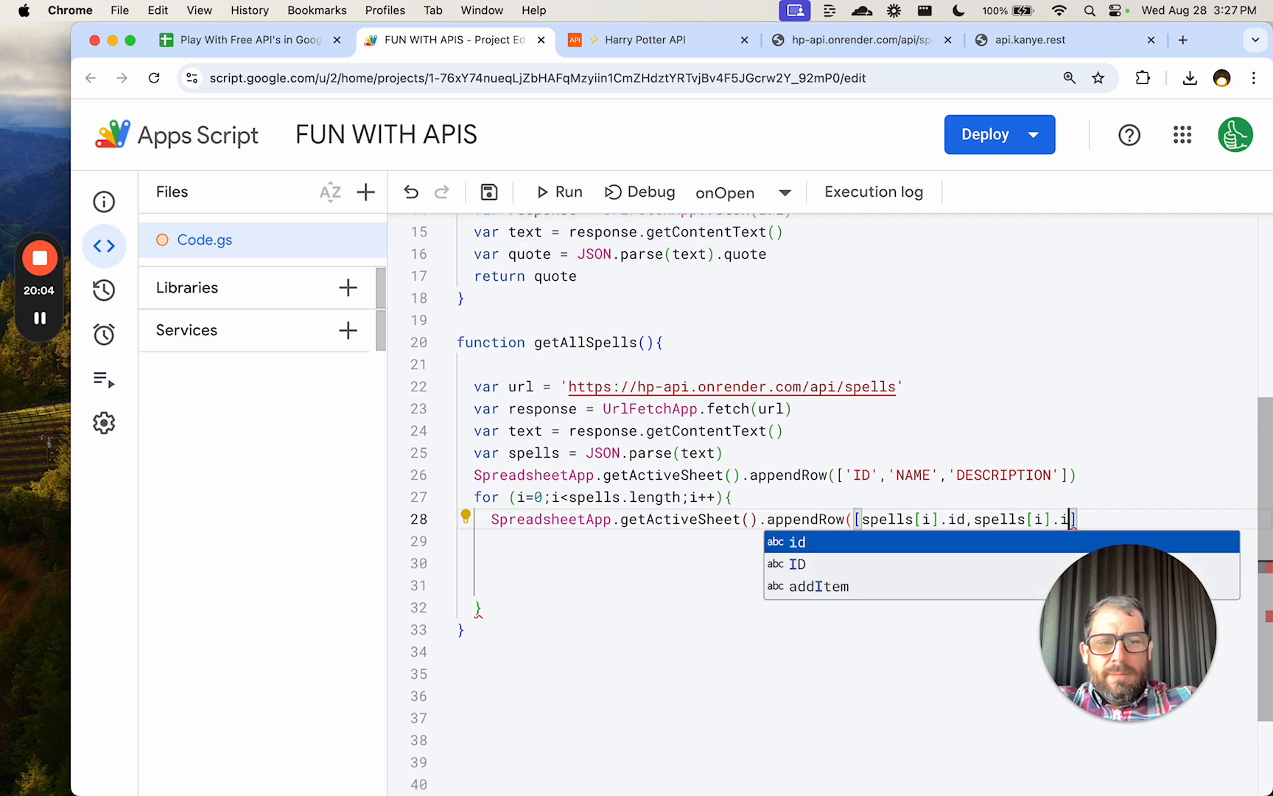
key(BackSpace)
text(name)
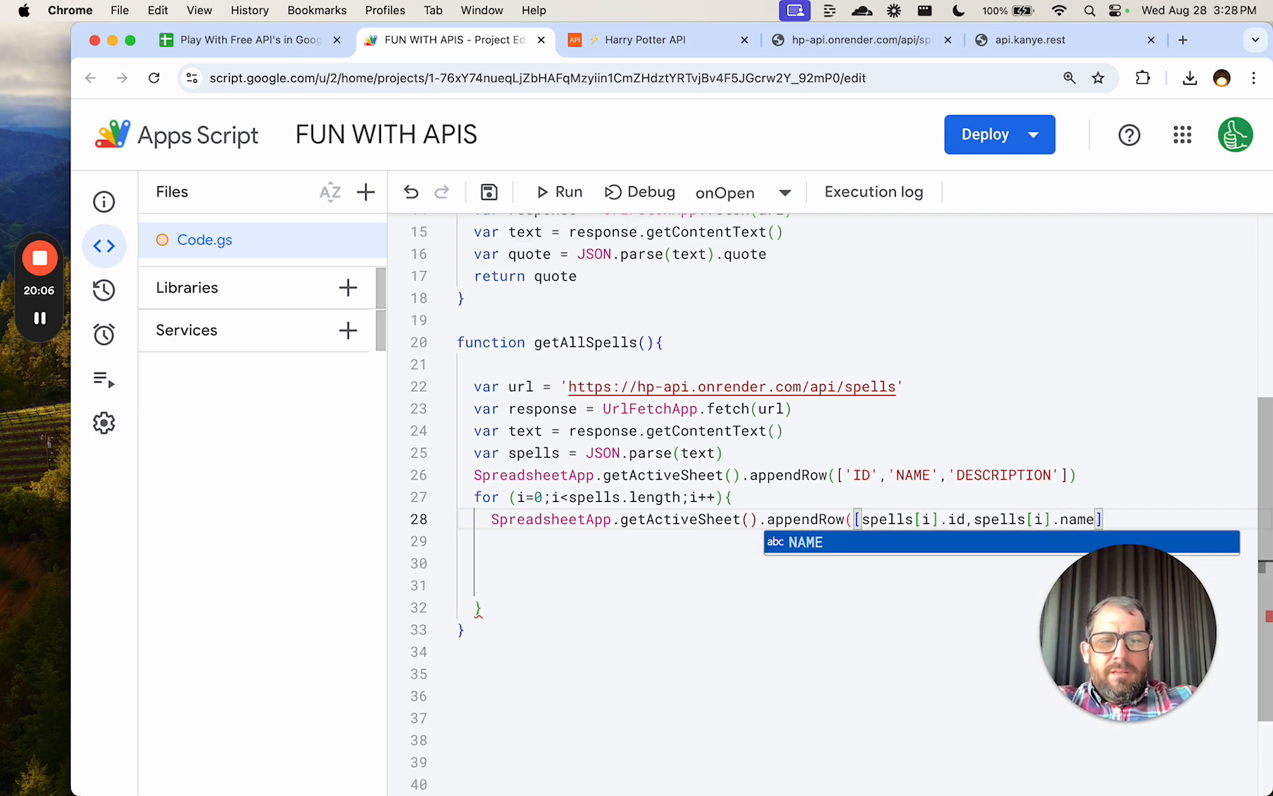
Add spells[i].description as the third value in the loop's appendRow array and save the project.
drag(966, 519, 1052, 518)
key(super+c)
click(1068, 519)
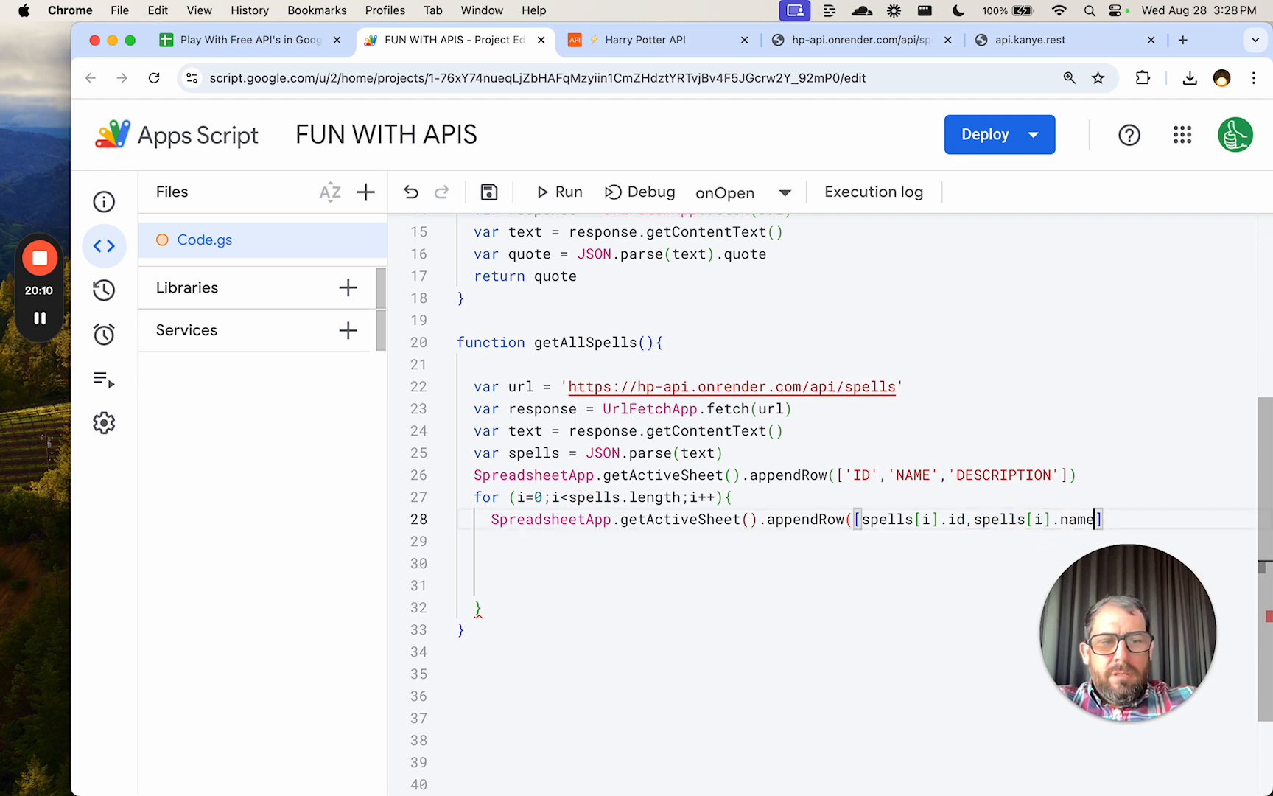
key(super+v)
text(].descri)
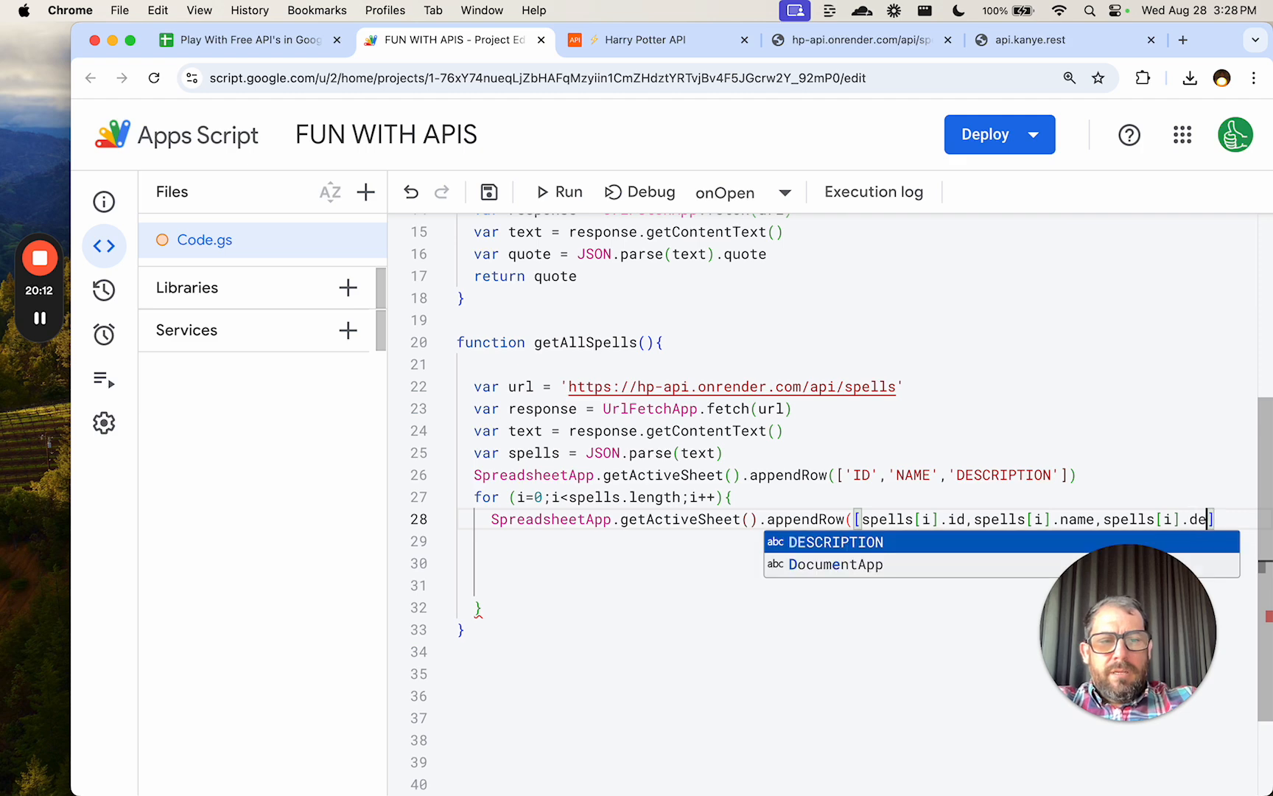
text(ption)
key(super+s)
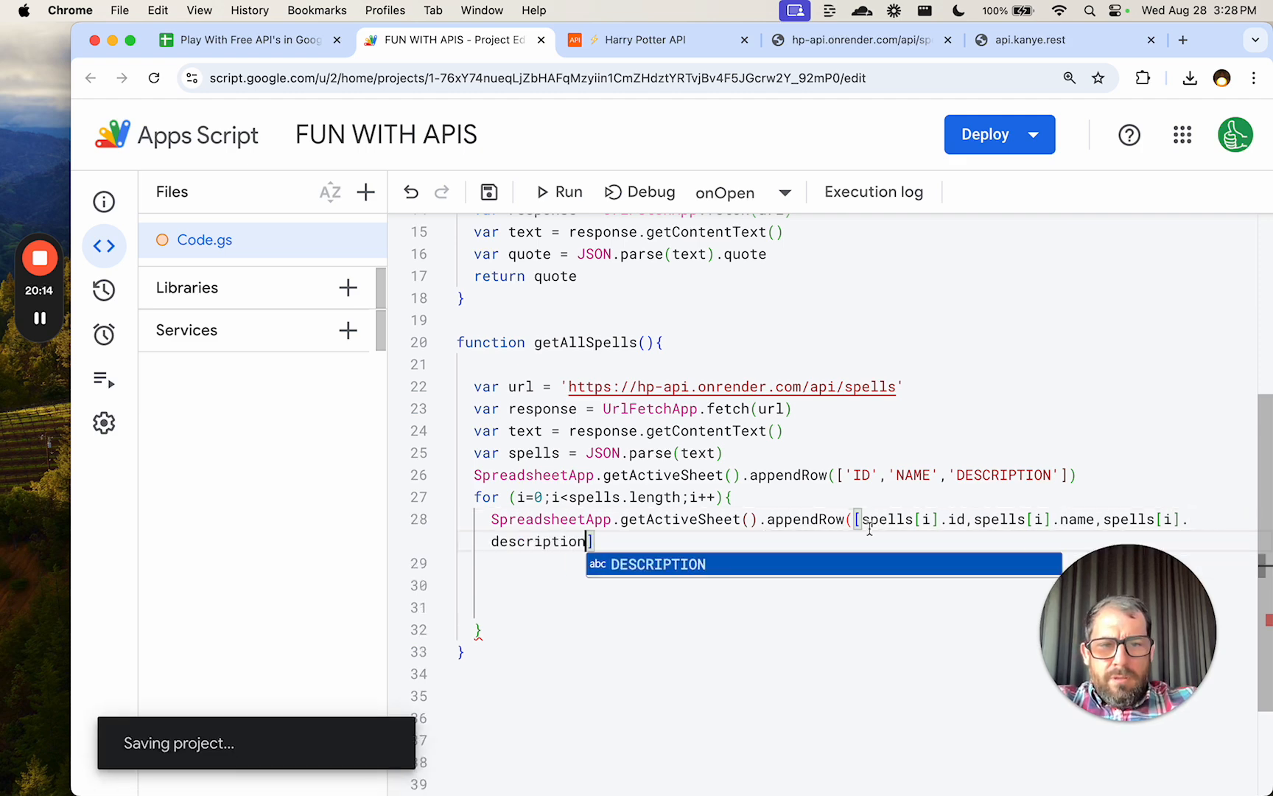
Add the missing closing parenthesis to the loop's appendRow call, remove the blank lines below it, and save.
click(525, 604)
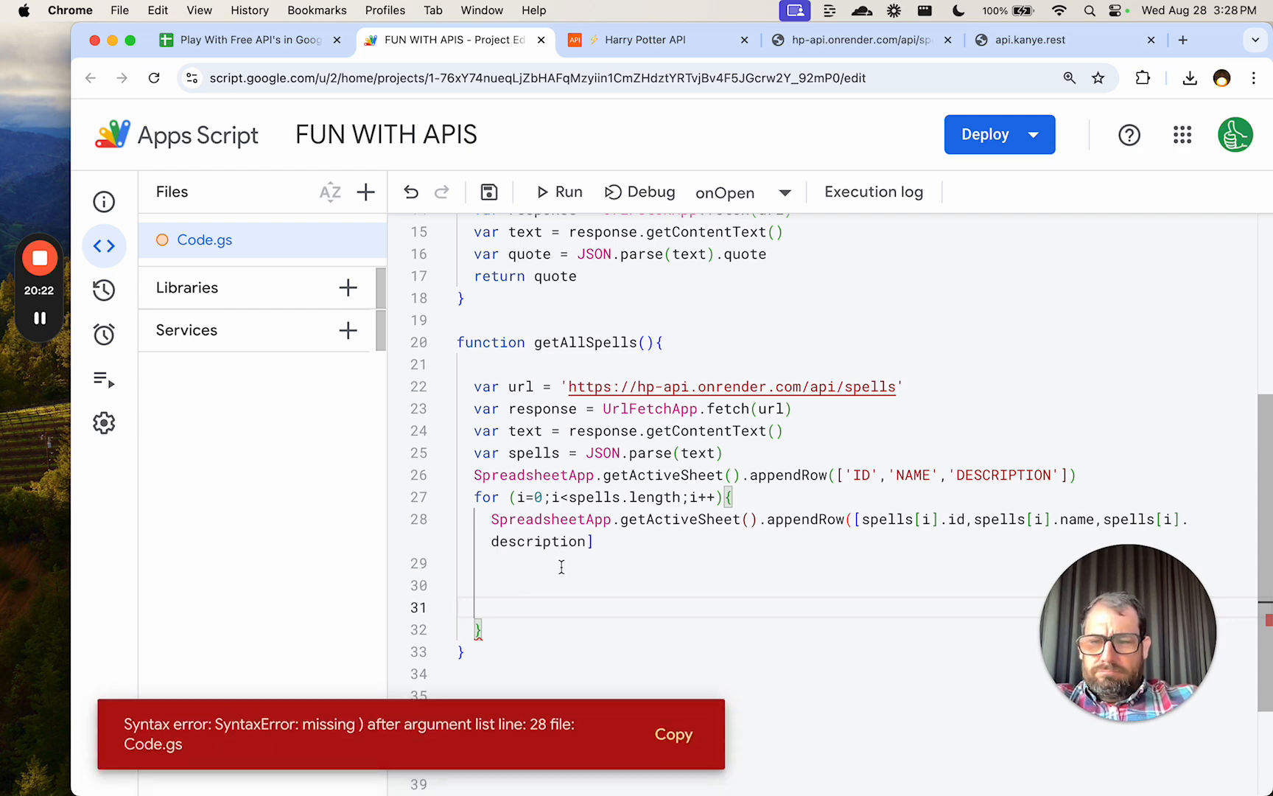
click(610, 547)
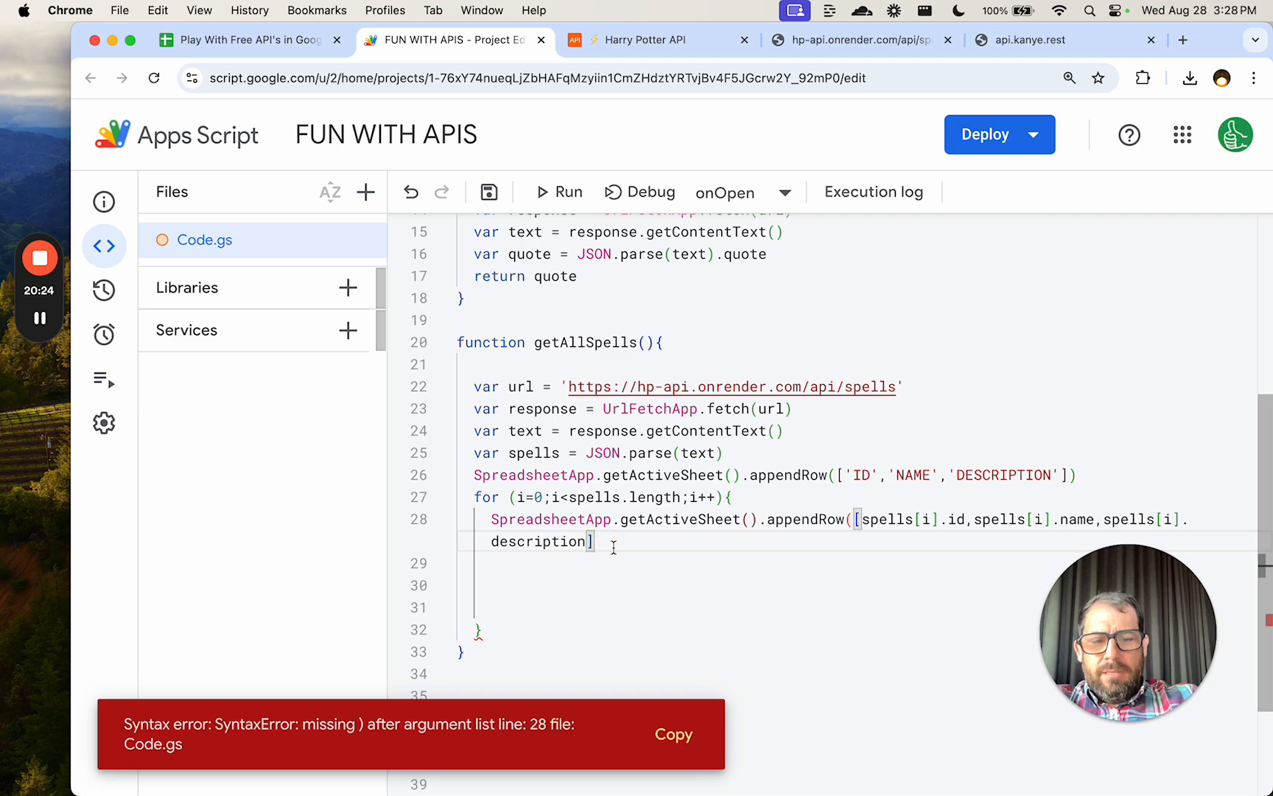
click(516, 594)
key(BackSpace)
key(BackSpace)
key(BackSpace)
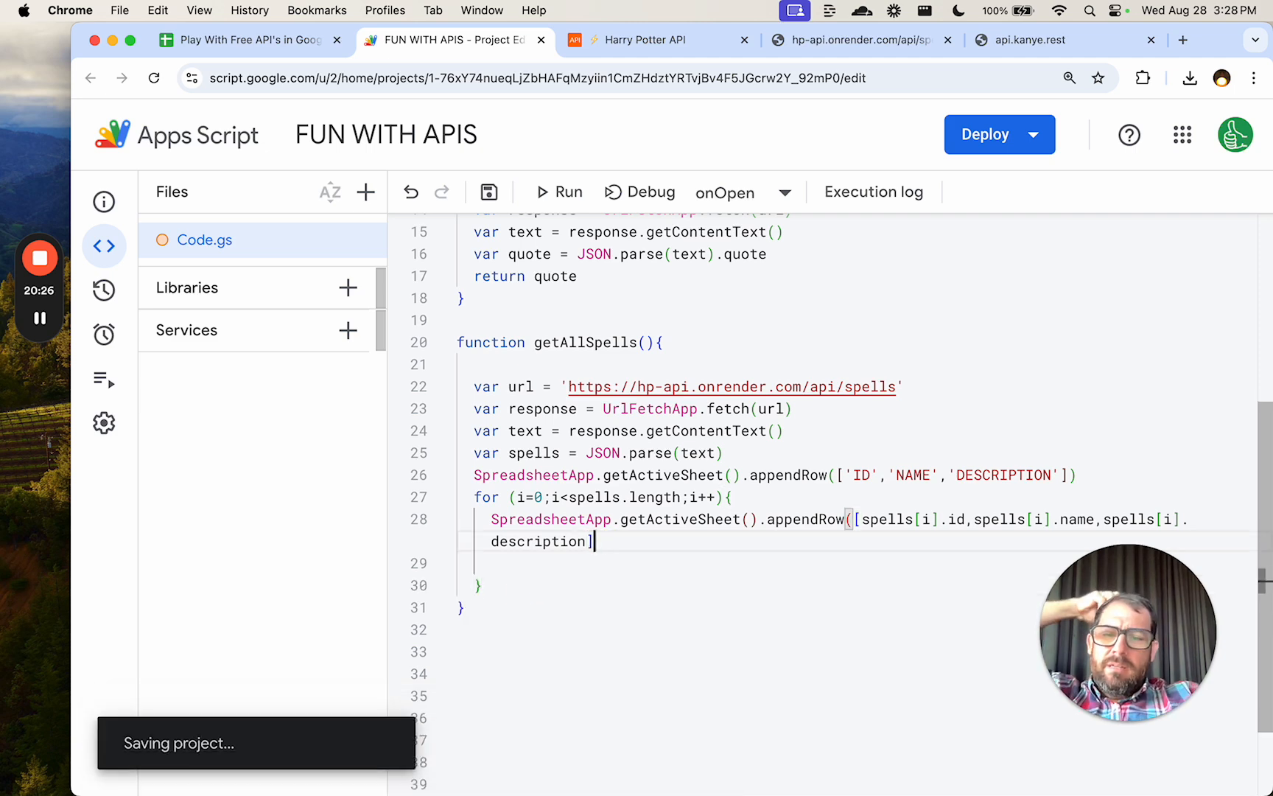
key(Down)
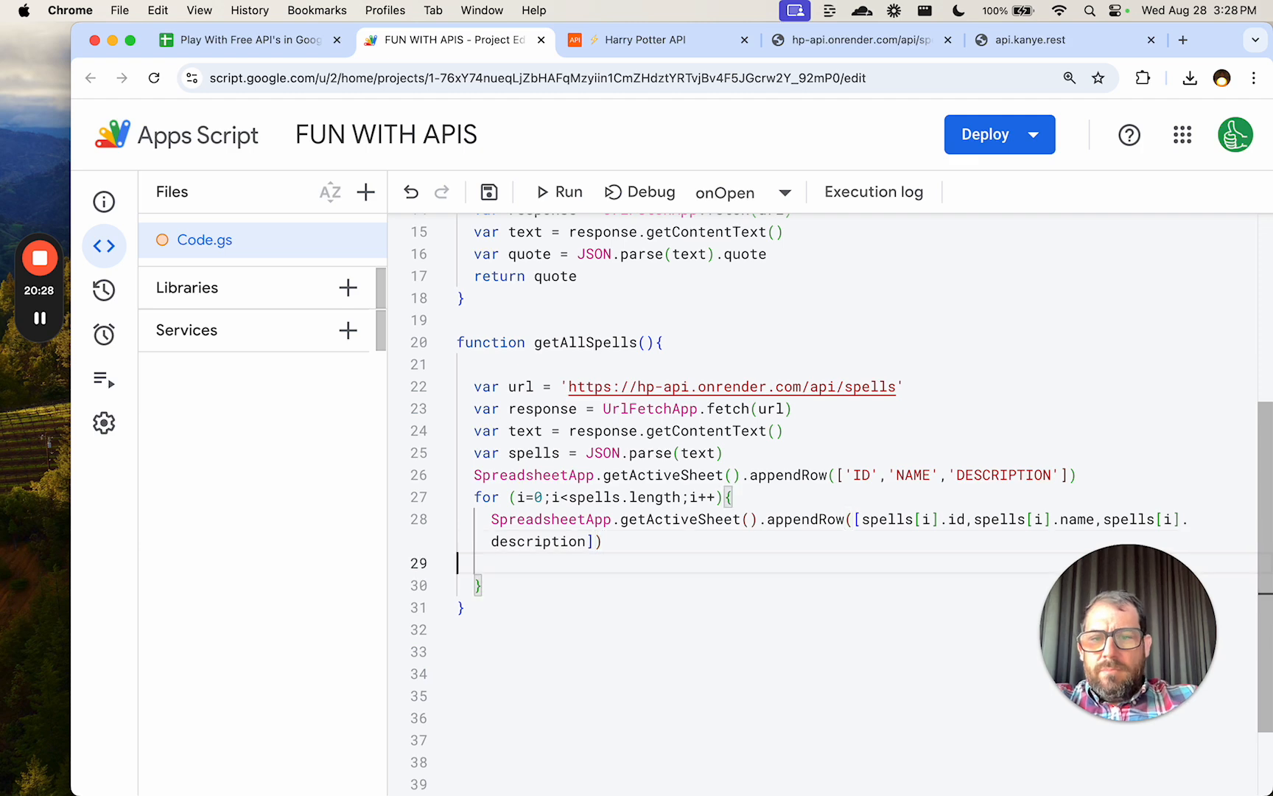
key(BackSpace)
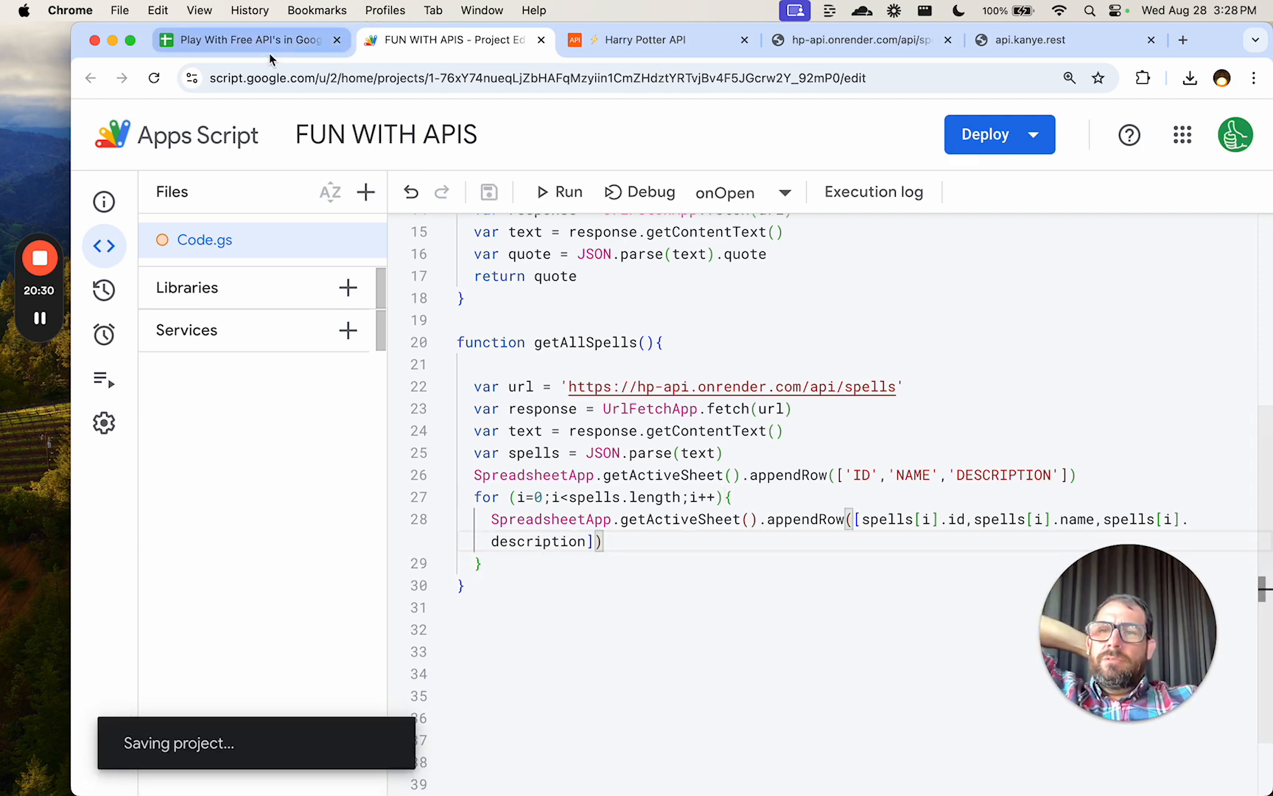
Clear the header cells A1:C1 on the SPELLS sheet and run Get All Hogwarts Spells.
click(243, 40)
click(690, 150)
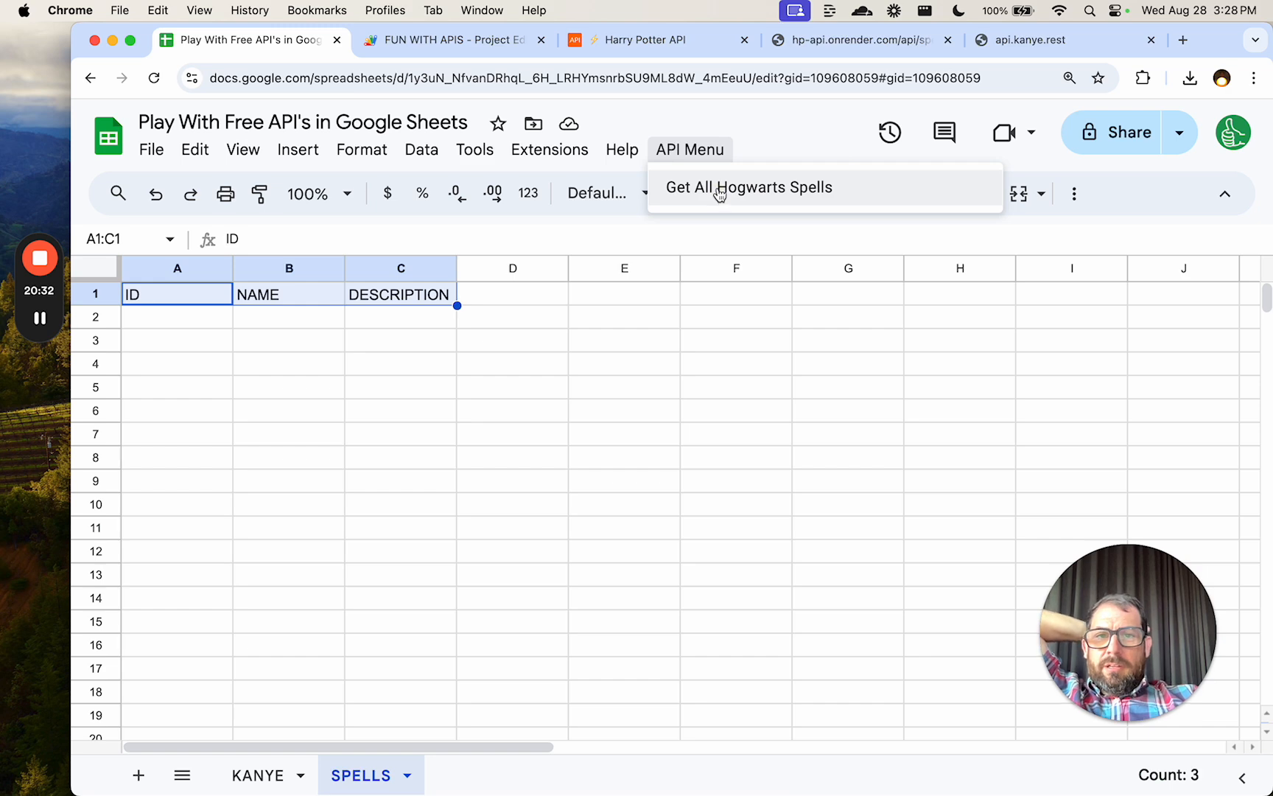
click(442, 40)
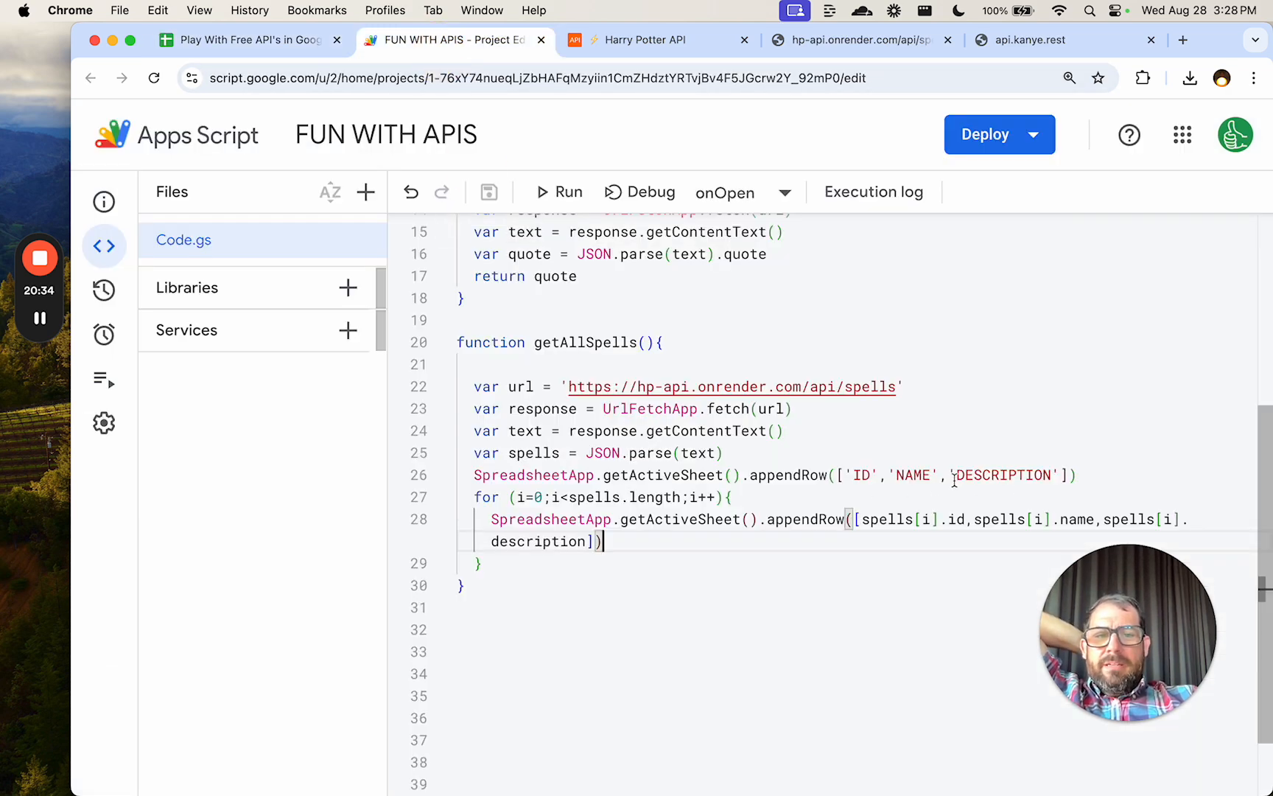
click(243, 40)
drag(171, 303, 420, 298)
key(Delete)
click(689, 150)
click(685, 188)
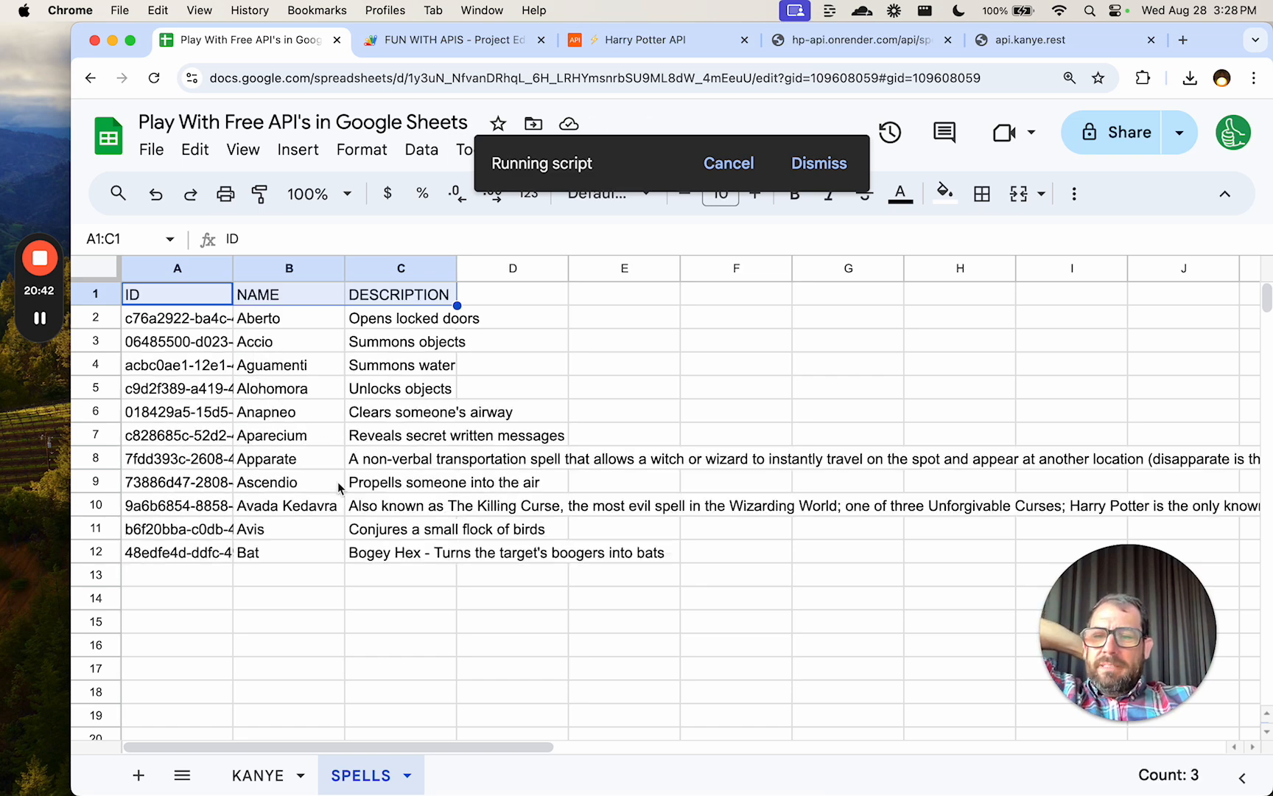
Follow the spell rows being appended to the SPELLS sheet down to the last one.
scroll(385, 468, down, 2)
scroll(385, 468, down, 7)
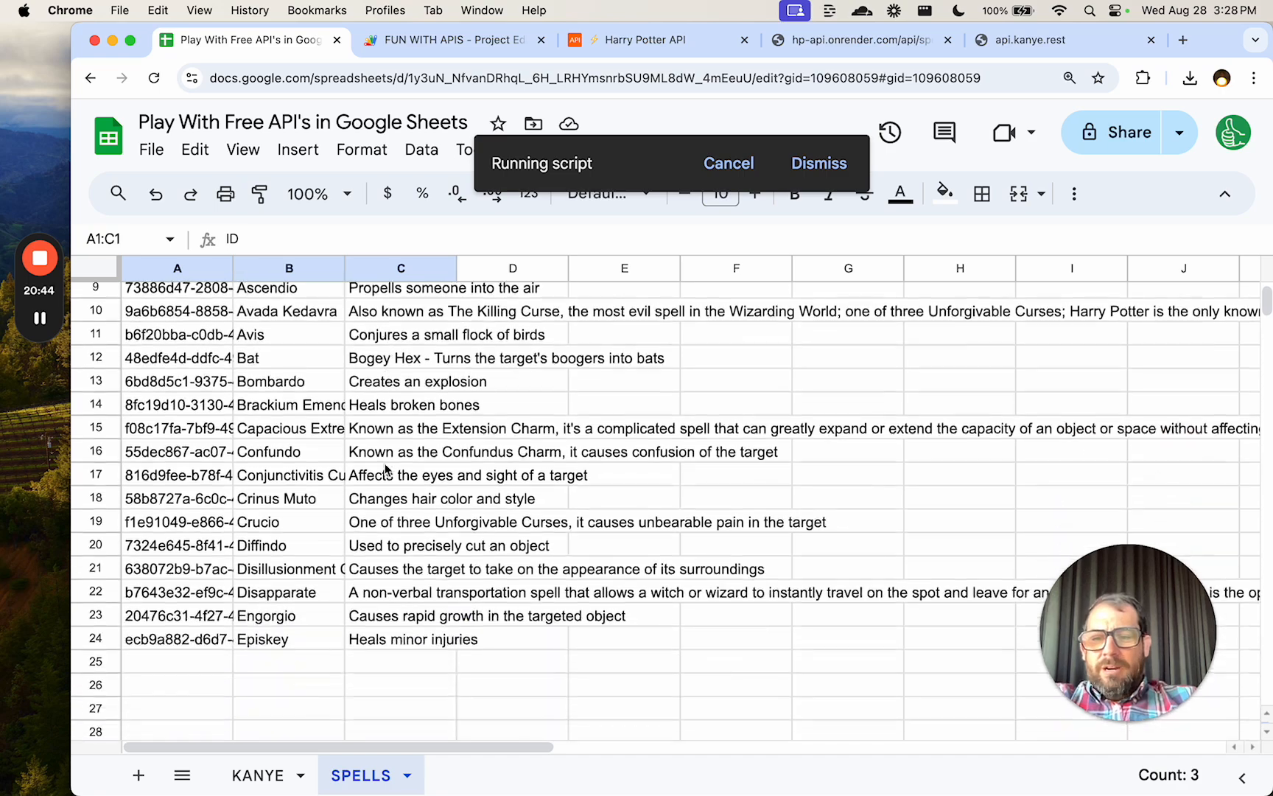
scroll(386, 468, down, 7)
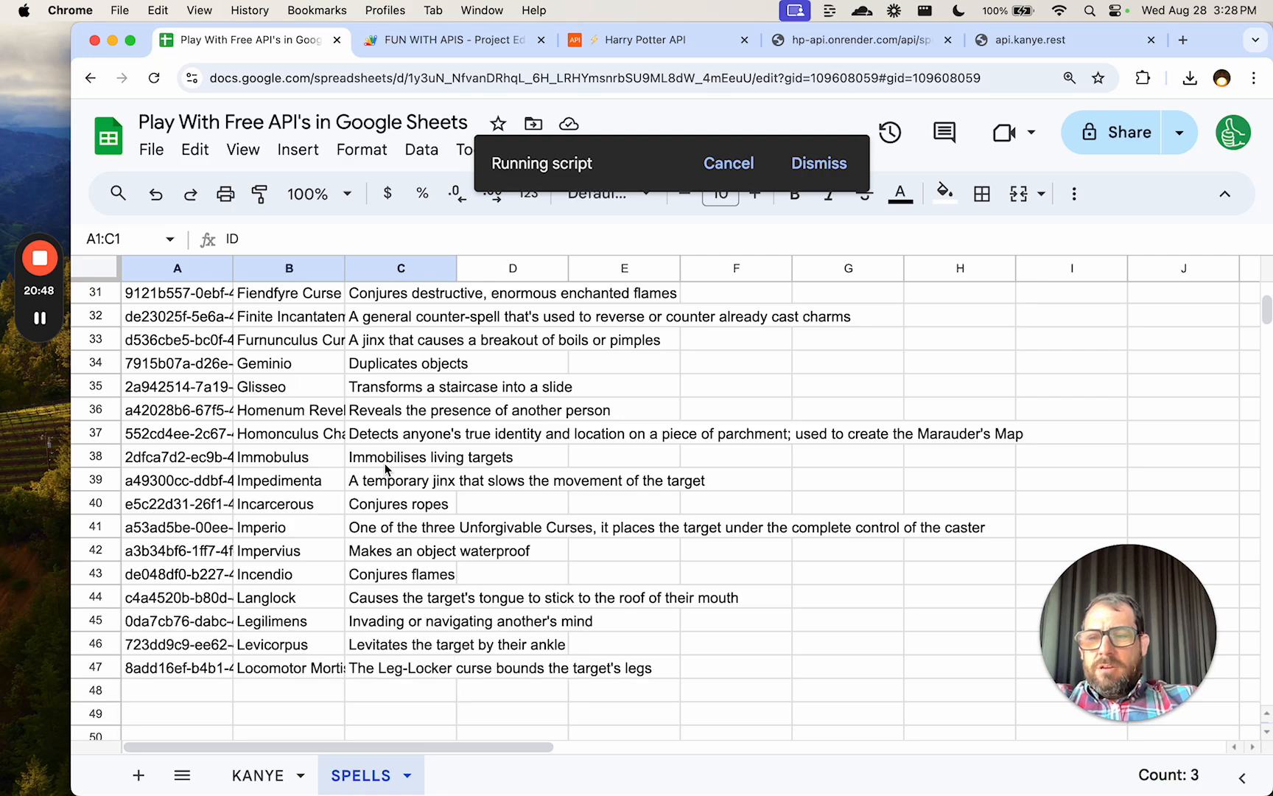
scroll(385, 469, down, 13)
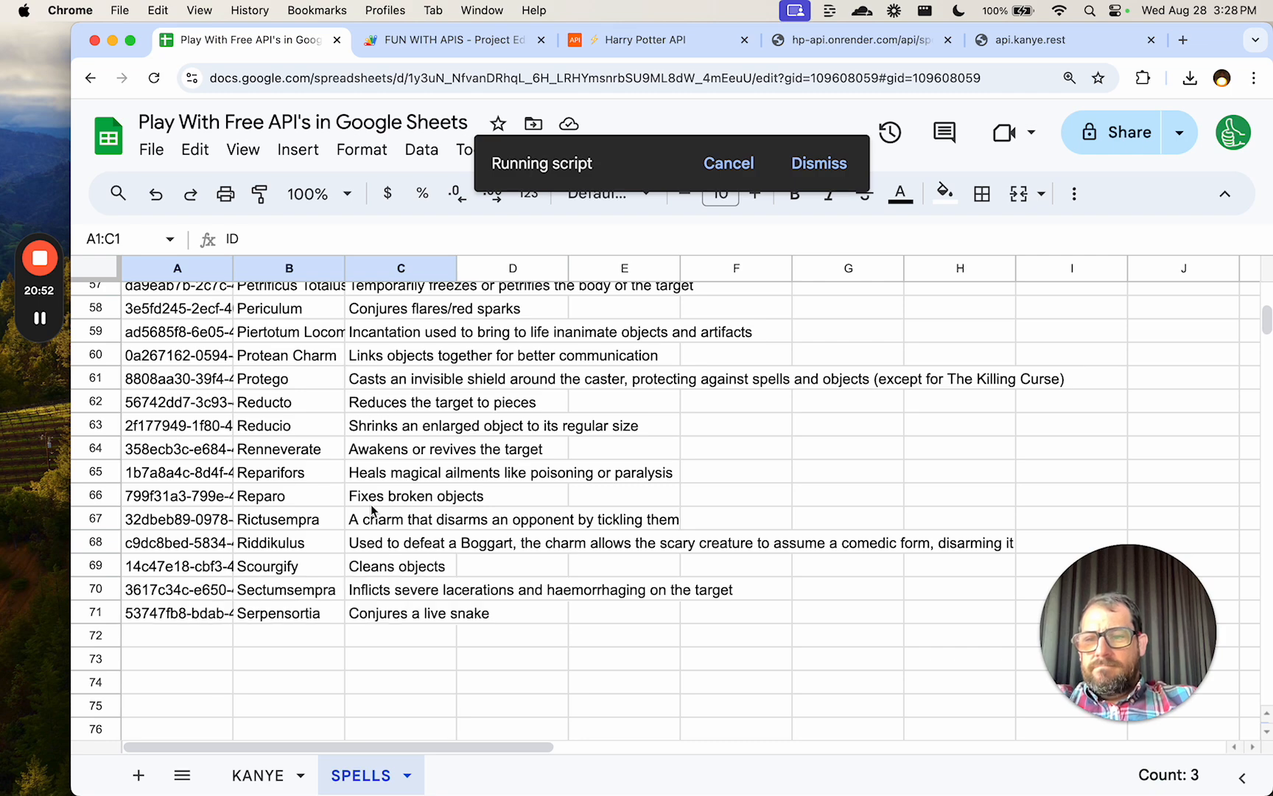
scroll(371, 504, down, 5)
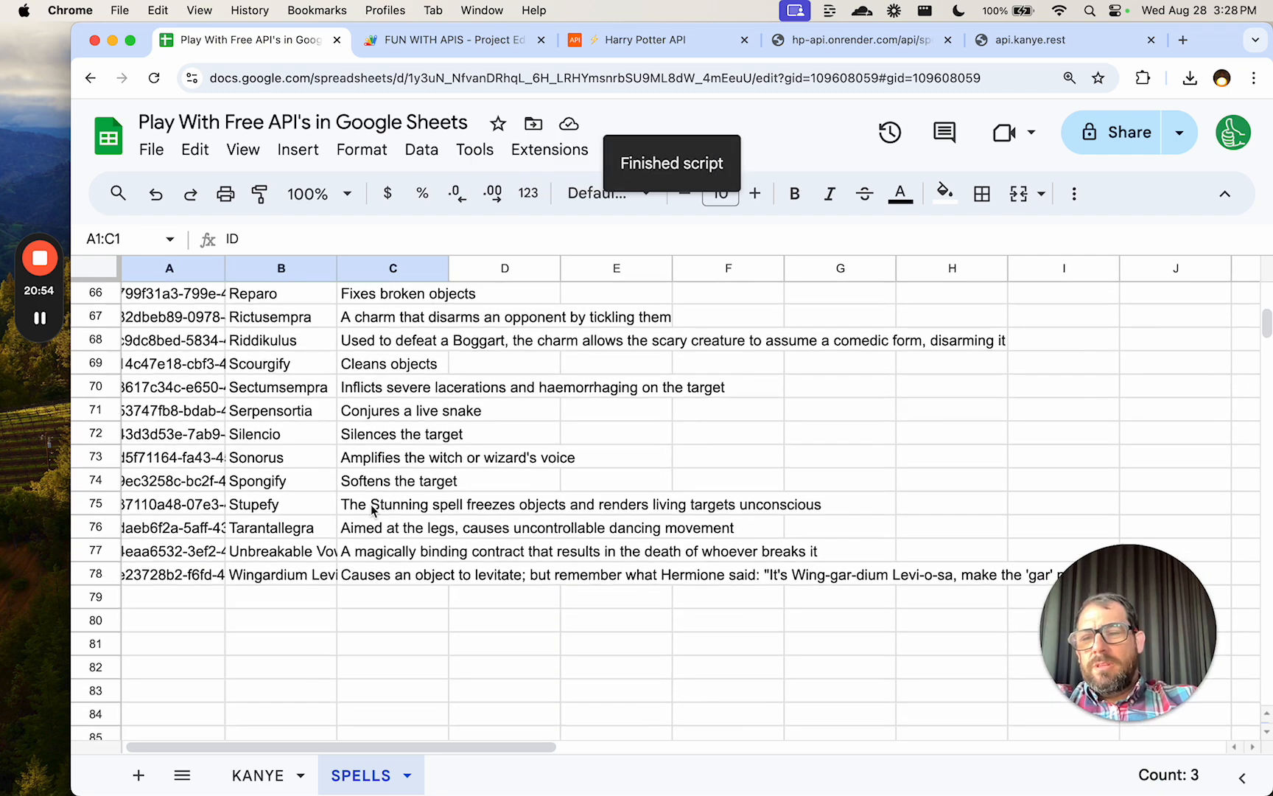
click(288, 519)
scroll(372, 471, up, 15)
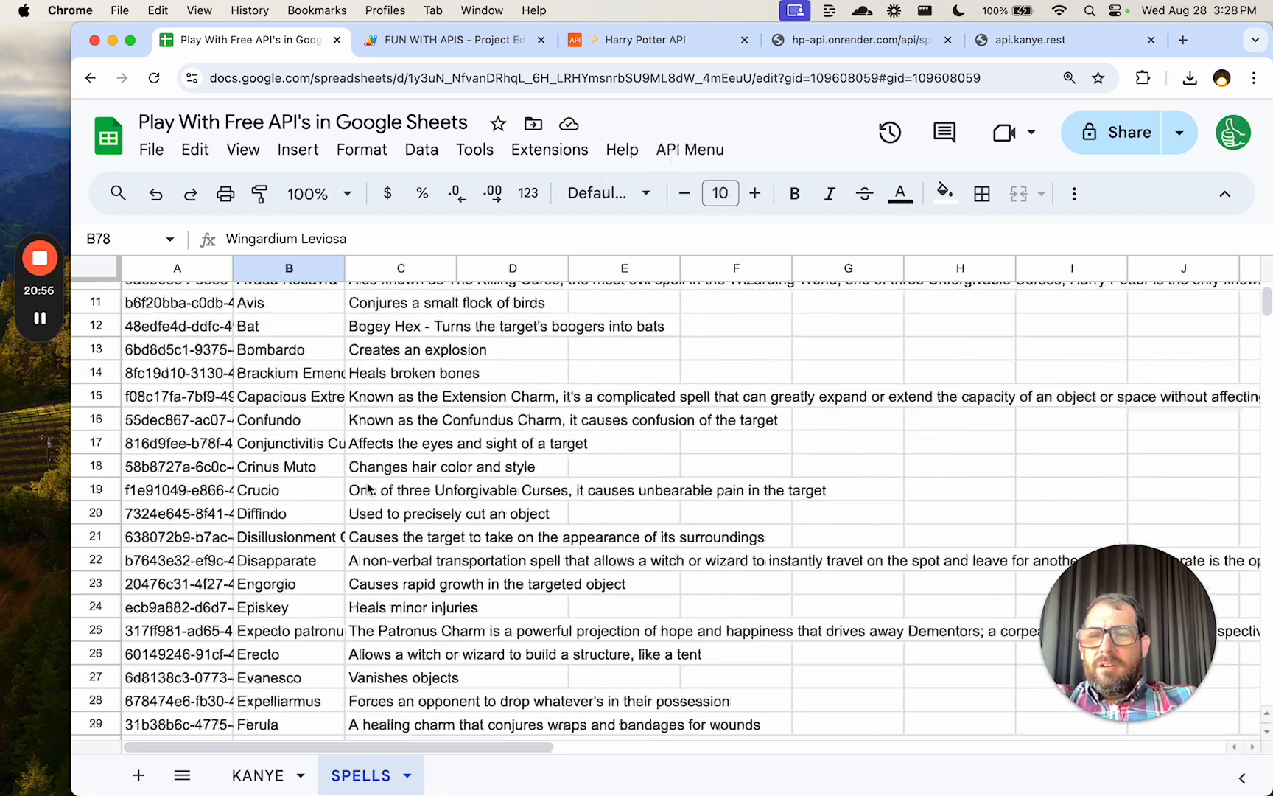
Check the Harry Potter API's other endpoints and paste a copy of the getAllSpells function below the original in Code.gs.
click(646, 43)
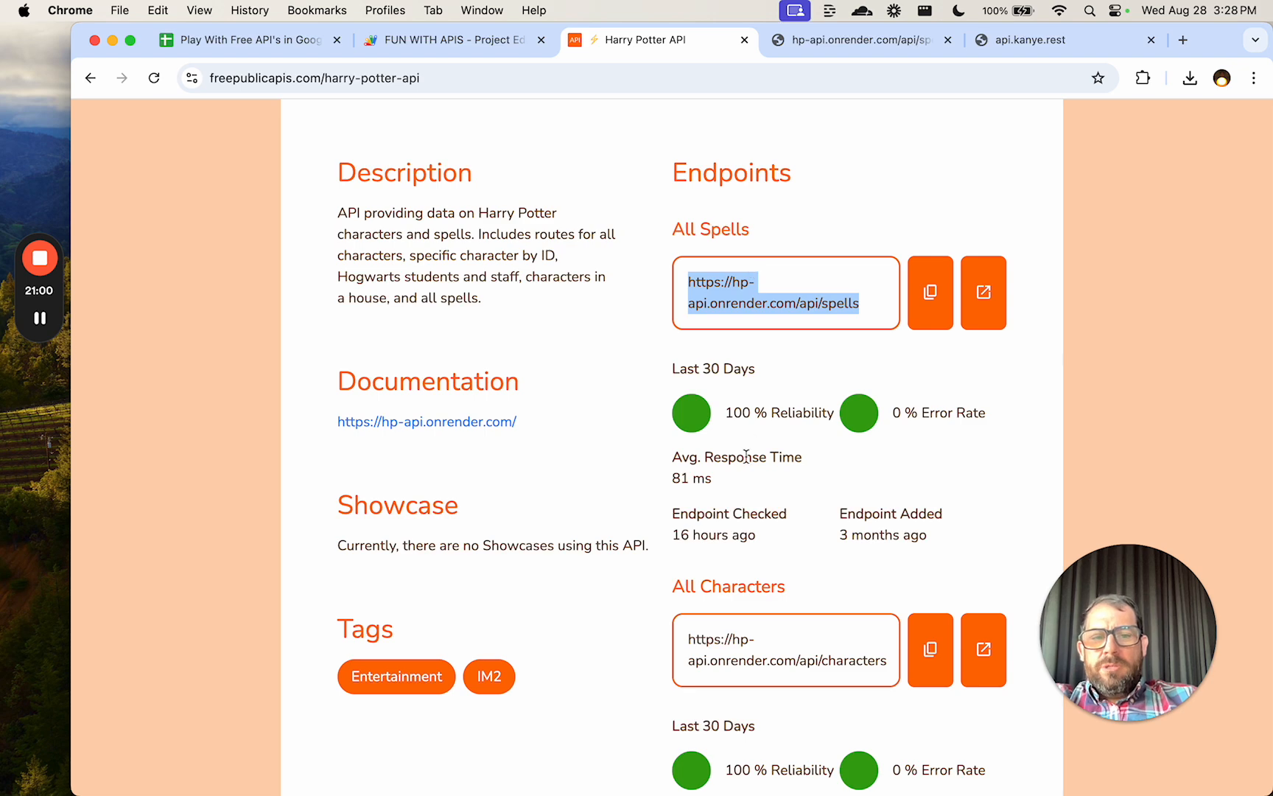
scroll(746, 456, down, 7)
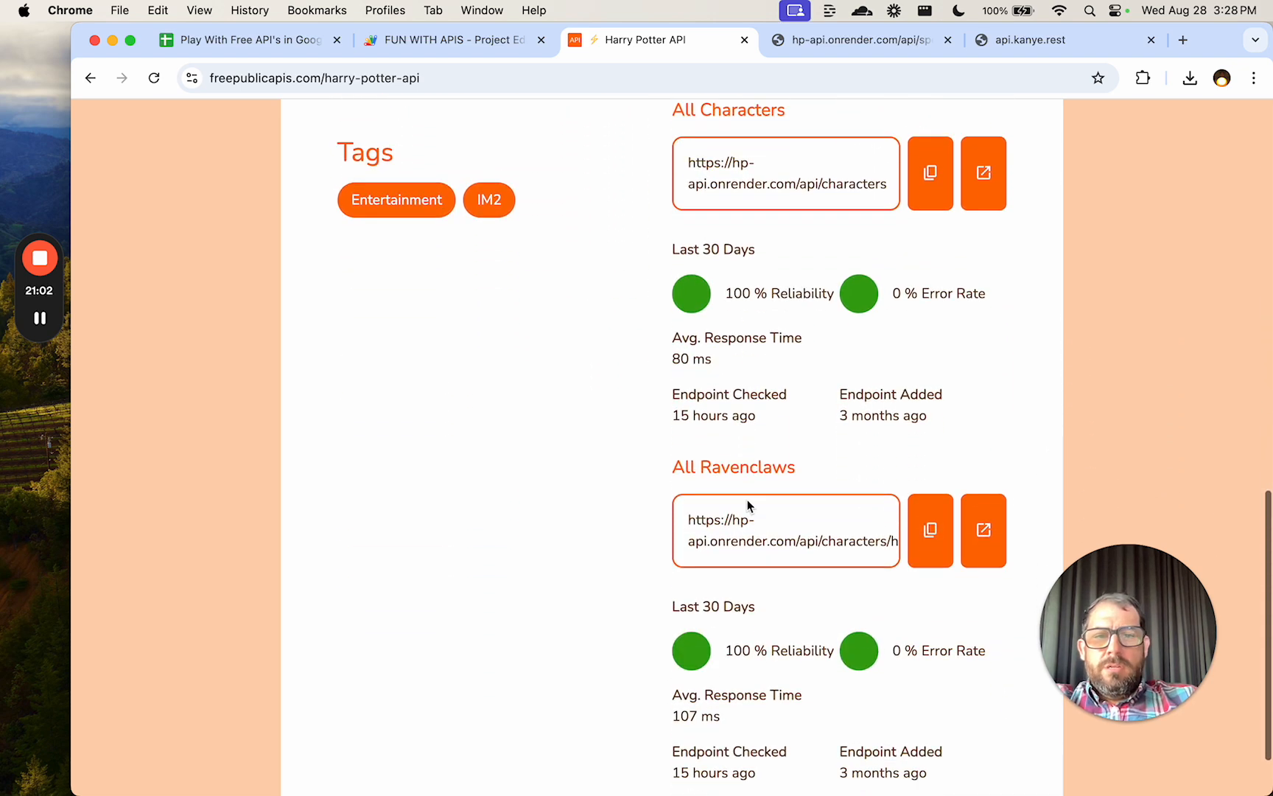
click(445, 45)
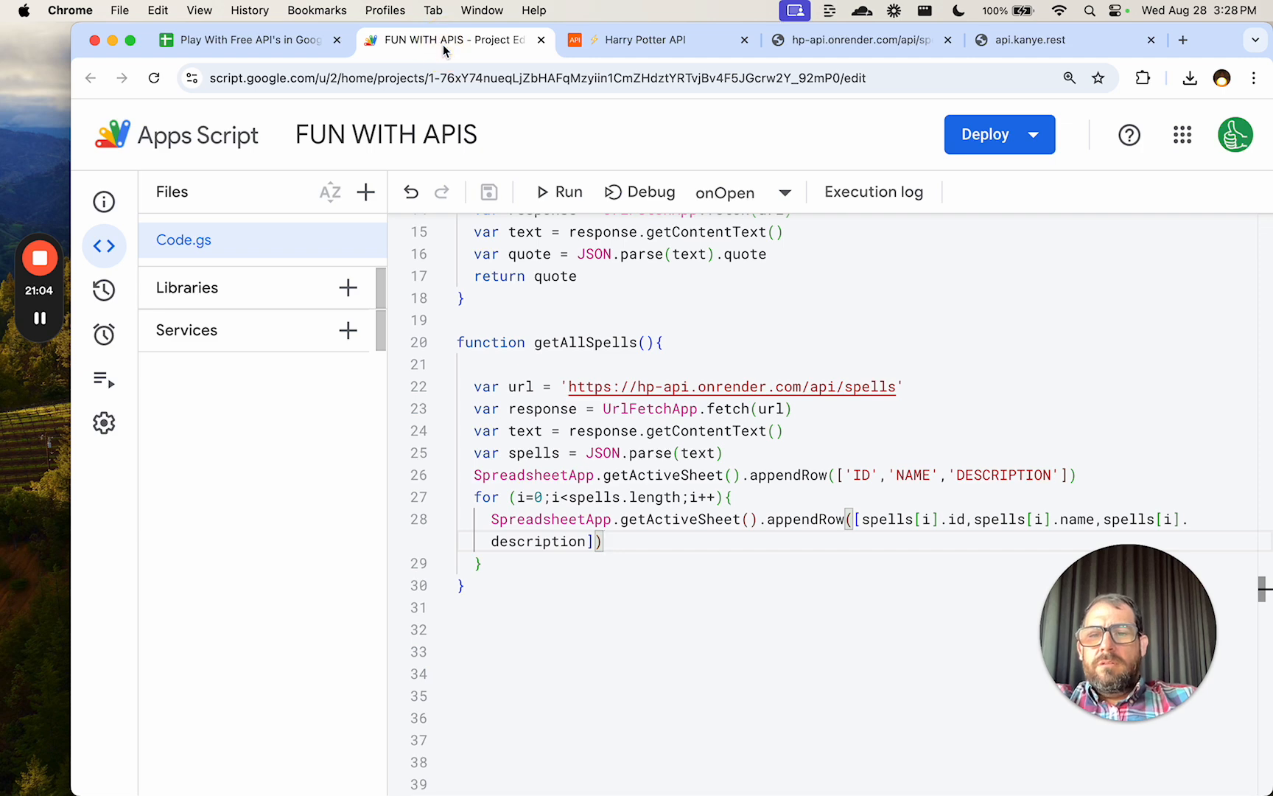
drag(482, 587, 425, 335)
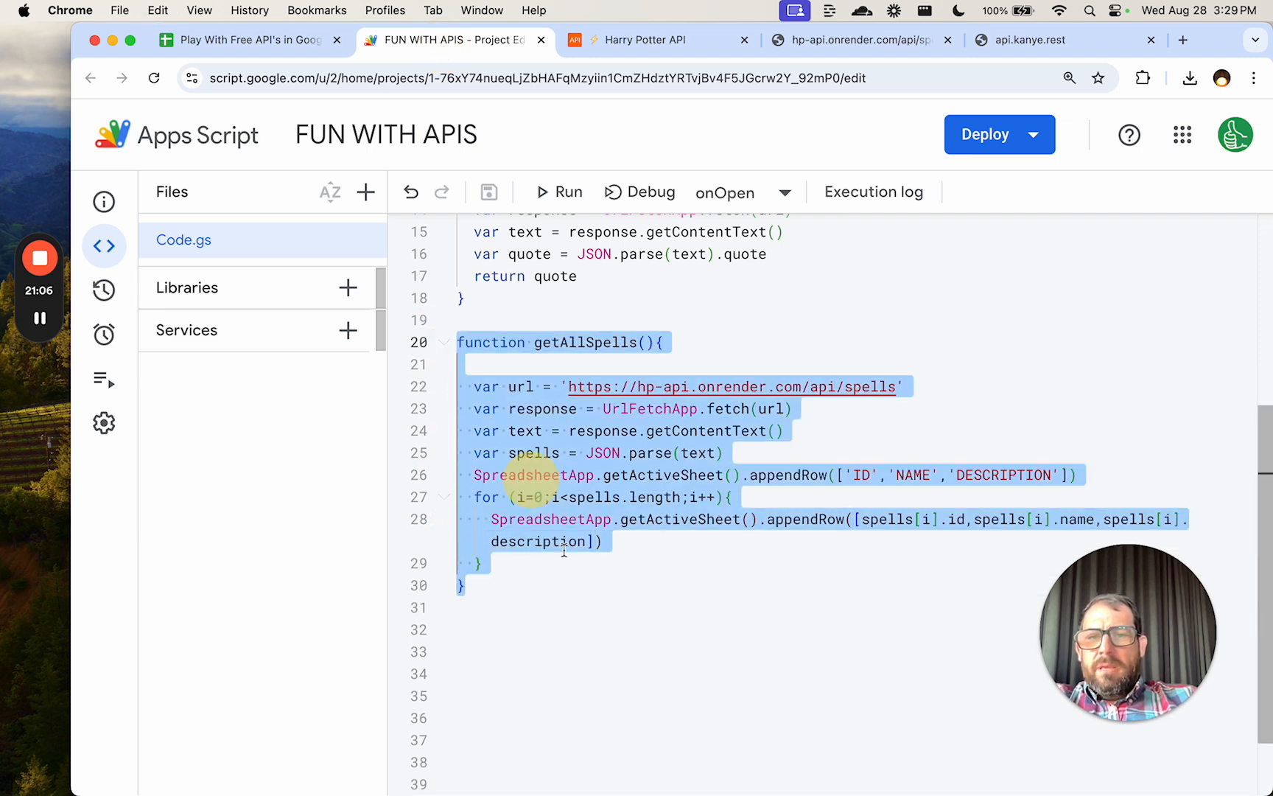
key(cmd+c)
click(540, 604)
key(Return)
key(cmd+v)
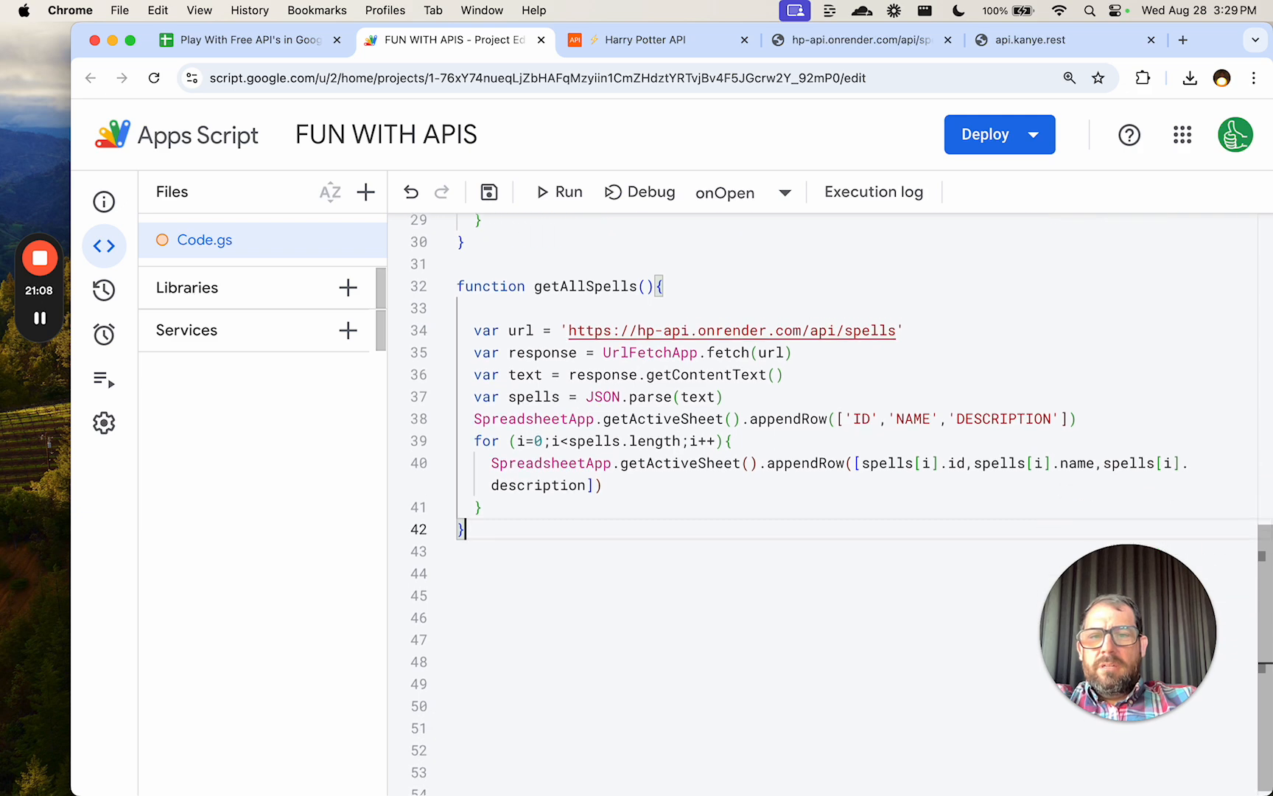
double_click(582, 286)
text(getAall)
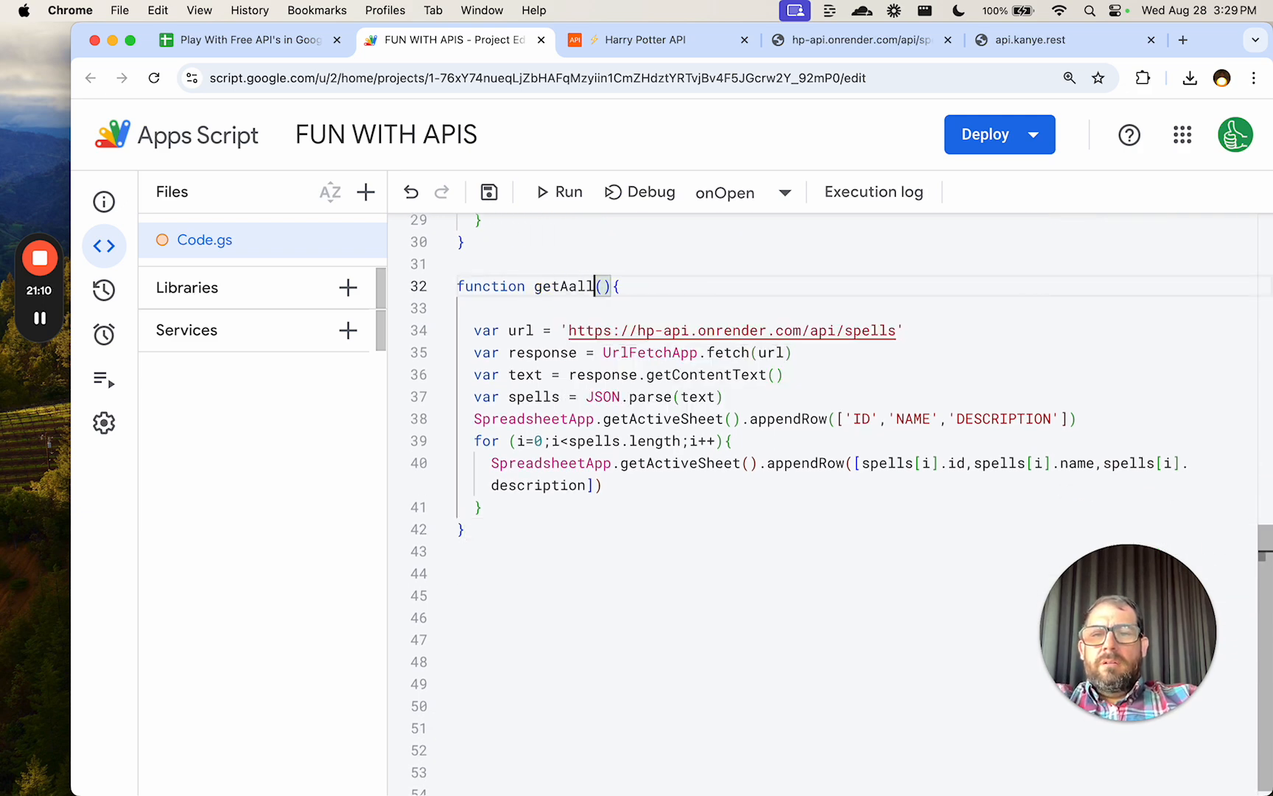
text(lCharacters)
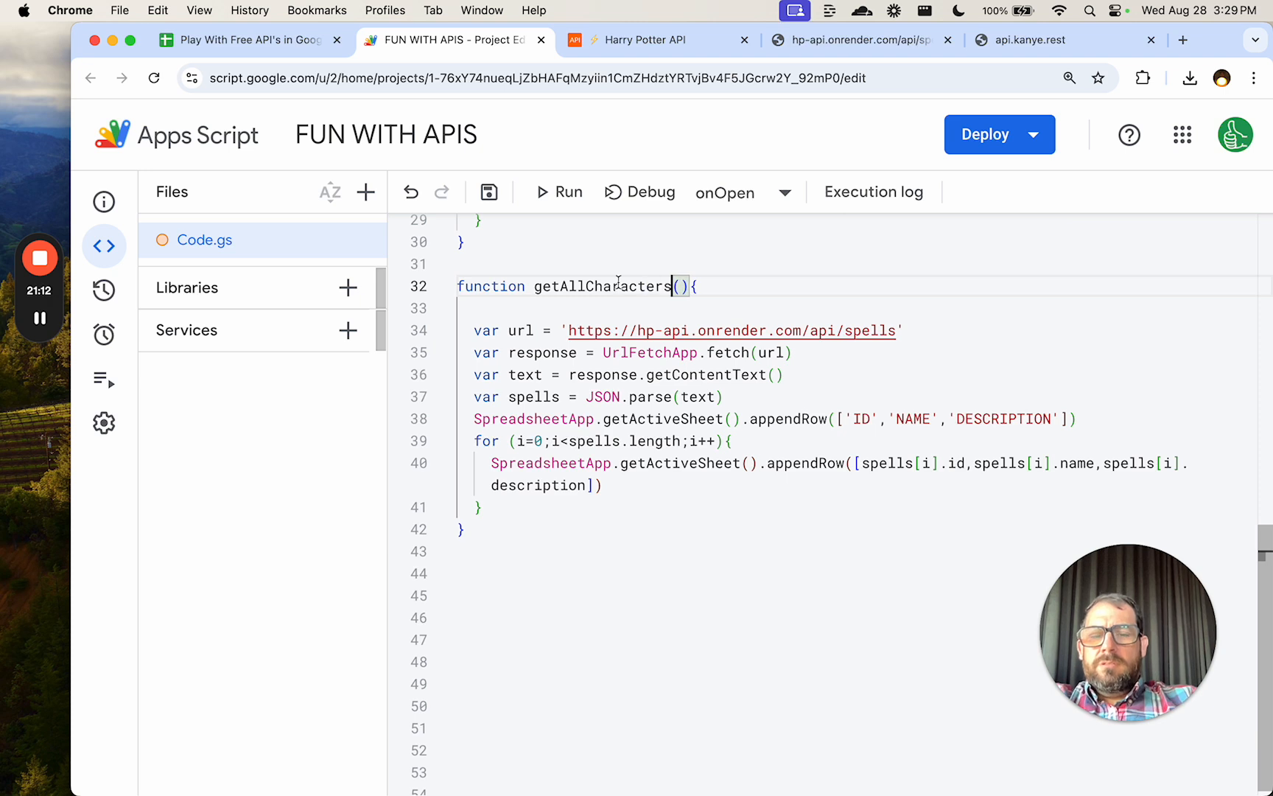
double_click(854, 329)
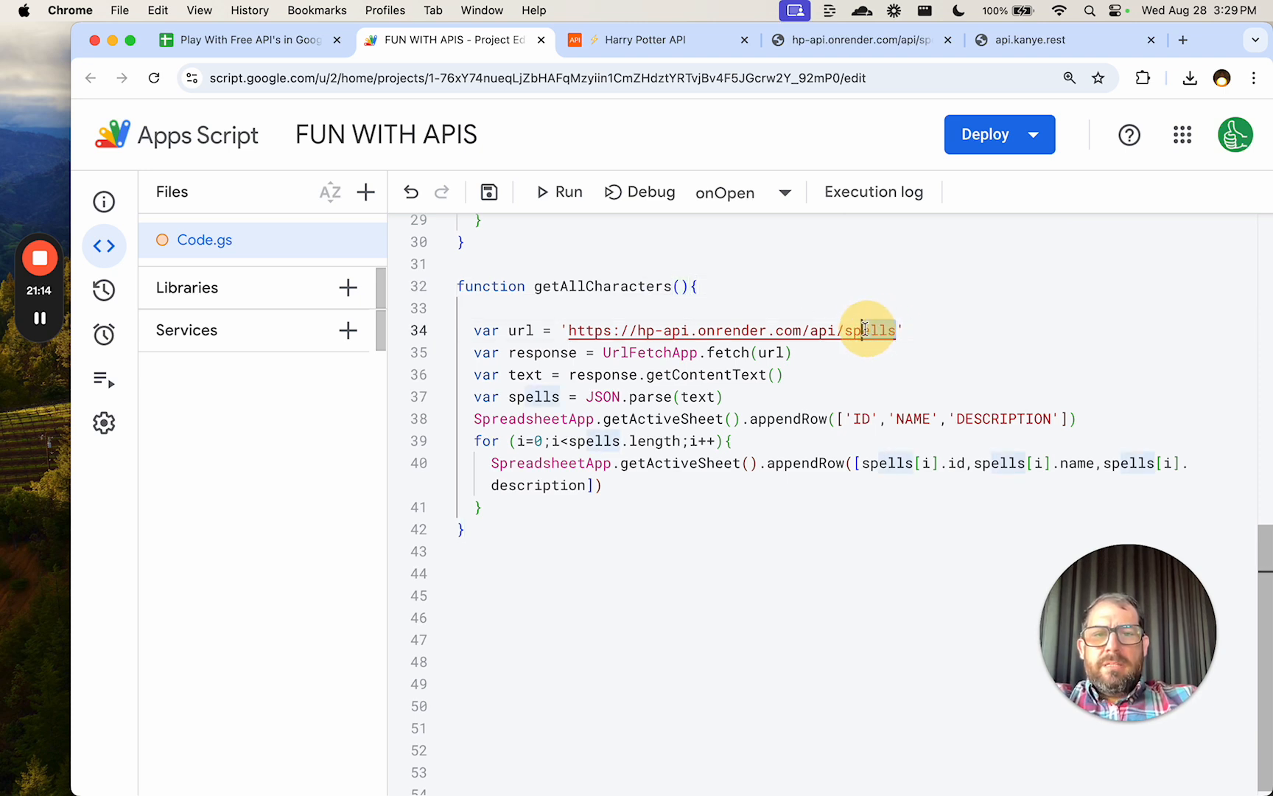
text(character)
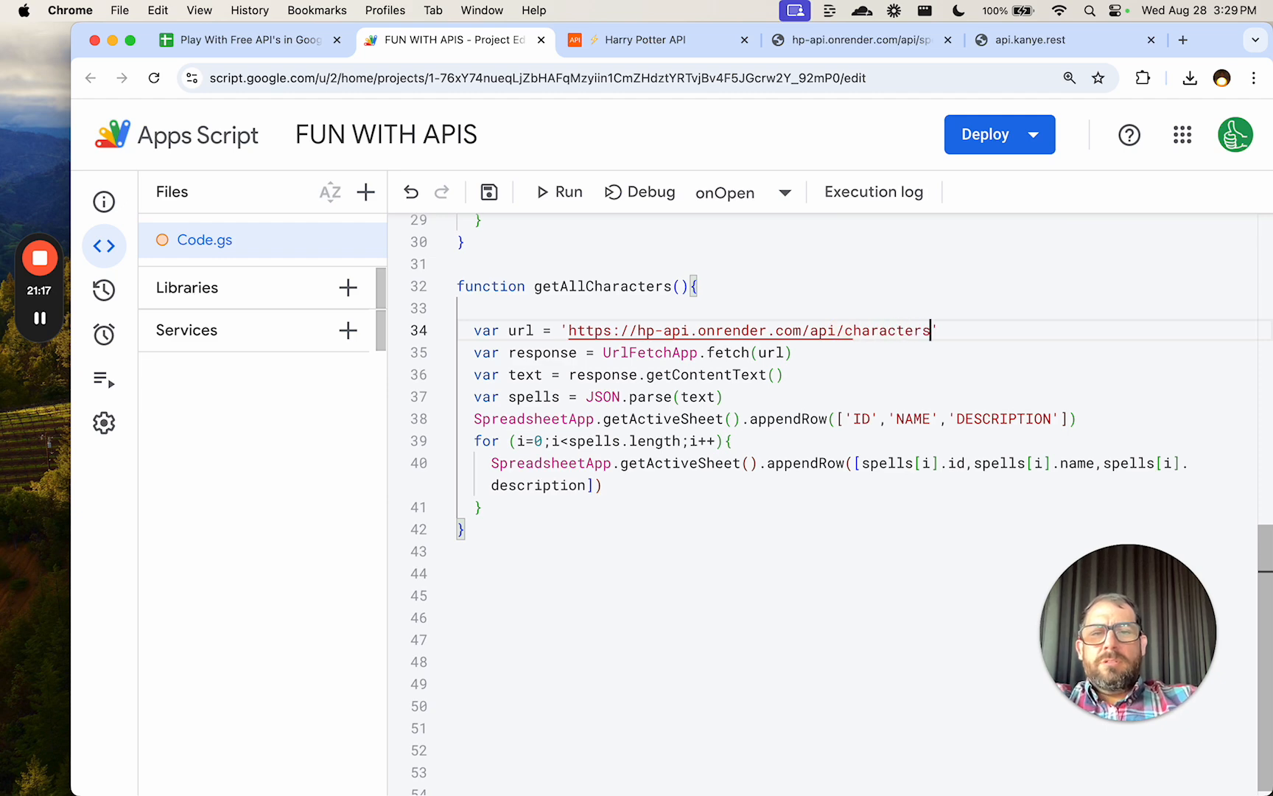
Copy the All Characters endpoint URL, load it in place of the spells response, and close the api.kanye.rest page.
click(645, 40)
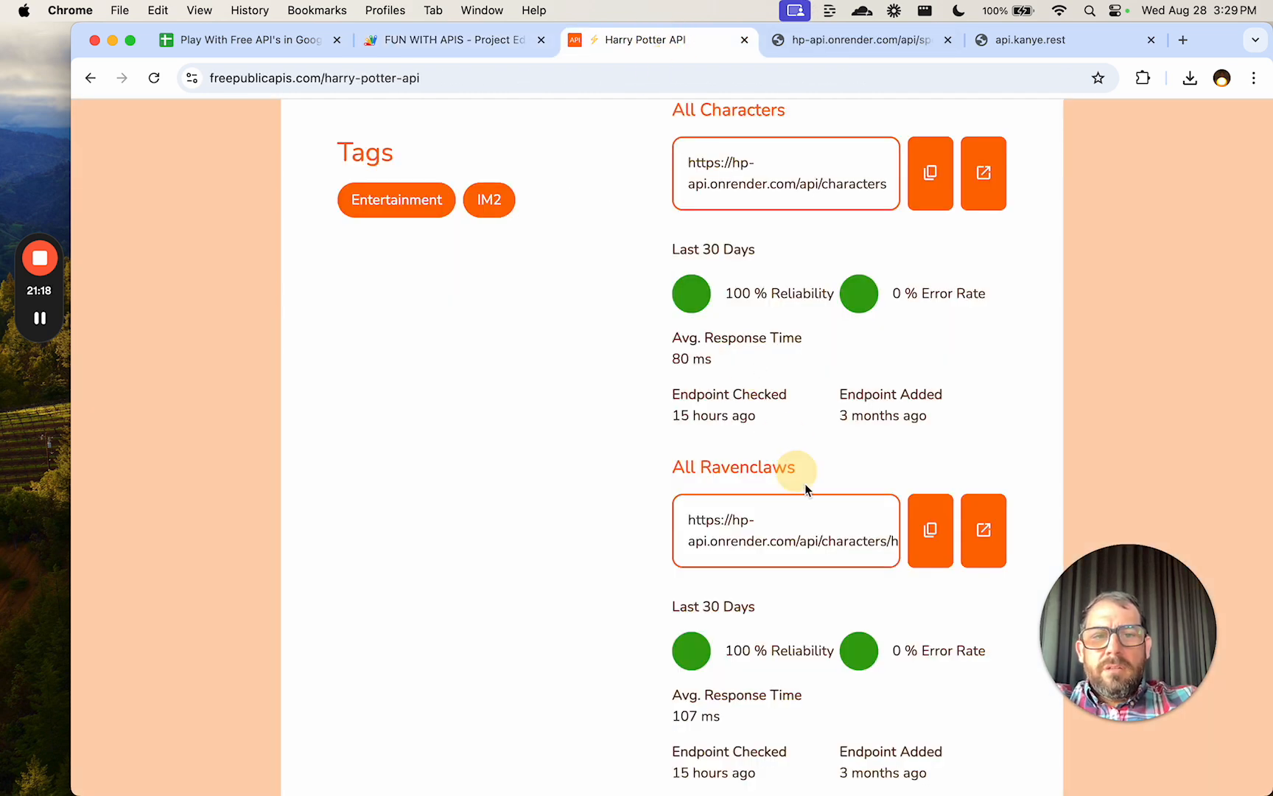
click(911, 171)
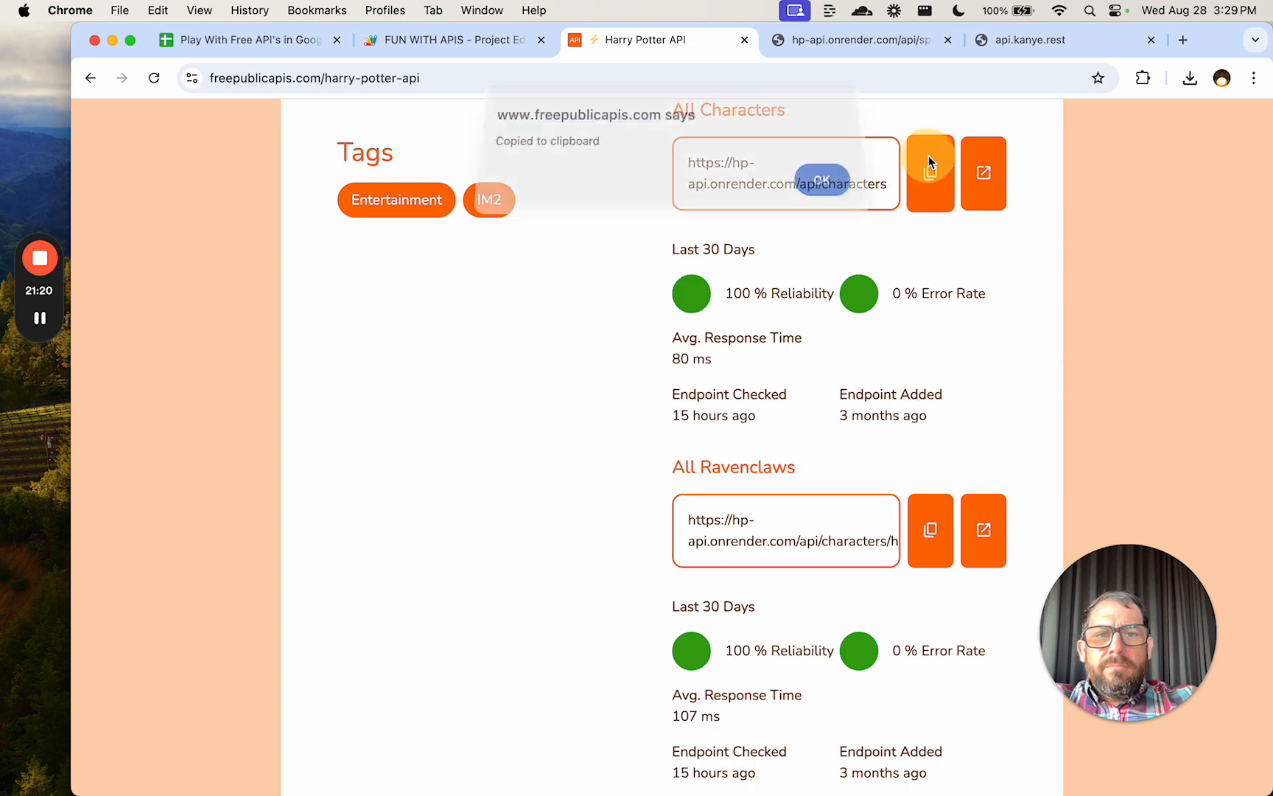
key(super+t)
key(super+v)
key(super+w)
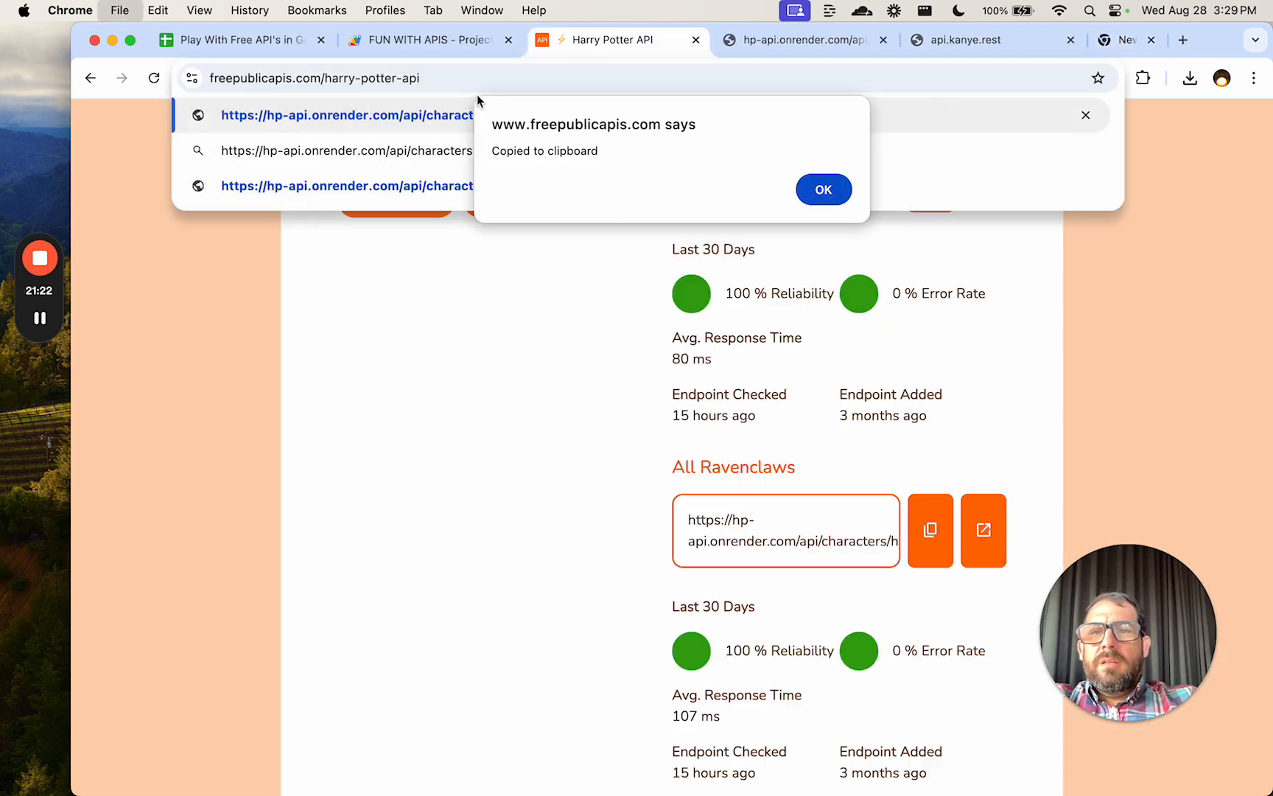
click(842, 44)
click(809, 74)
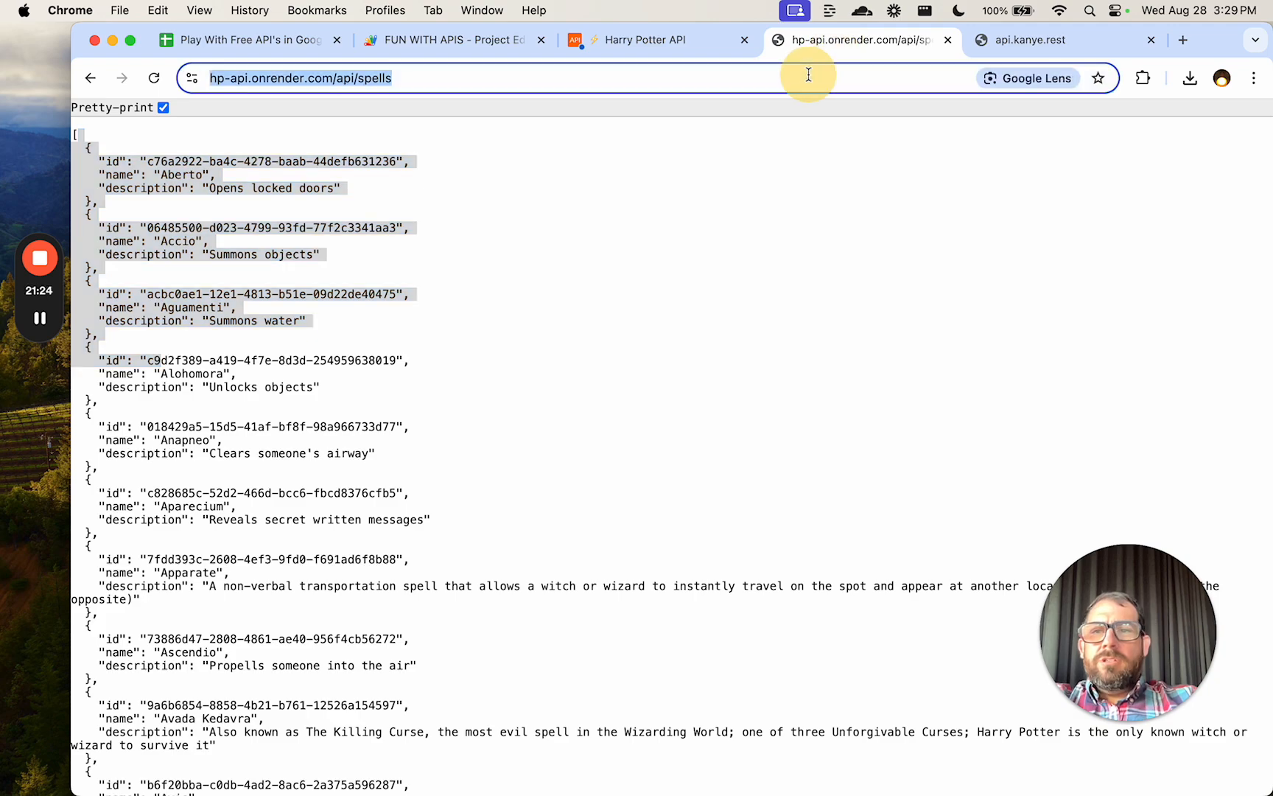
key(super+v)
key(Return)
click(1031, 39)
key(super+w)
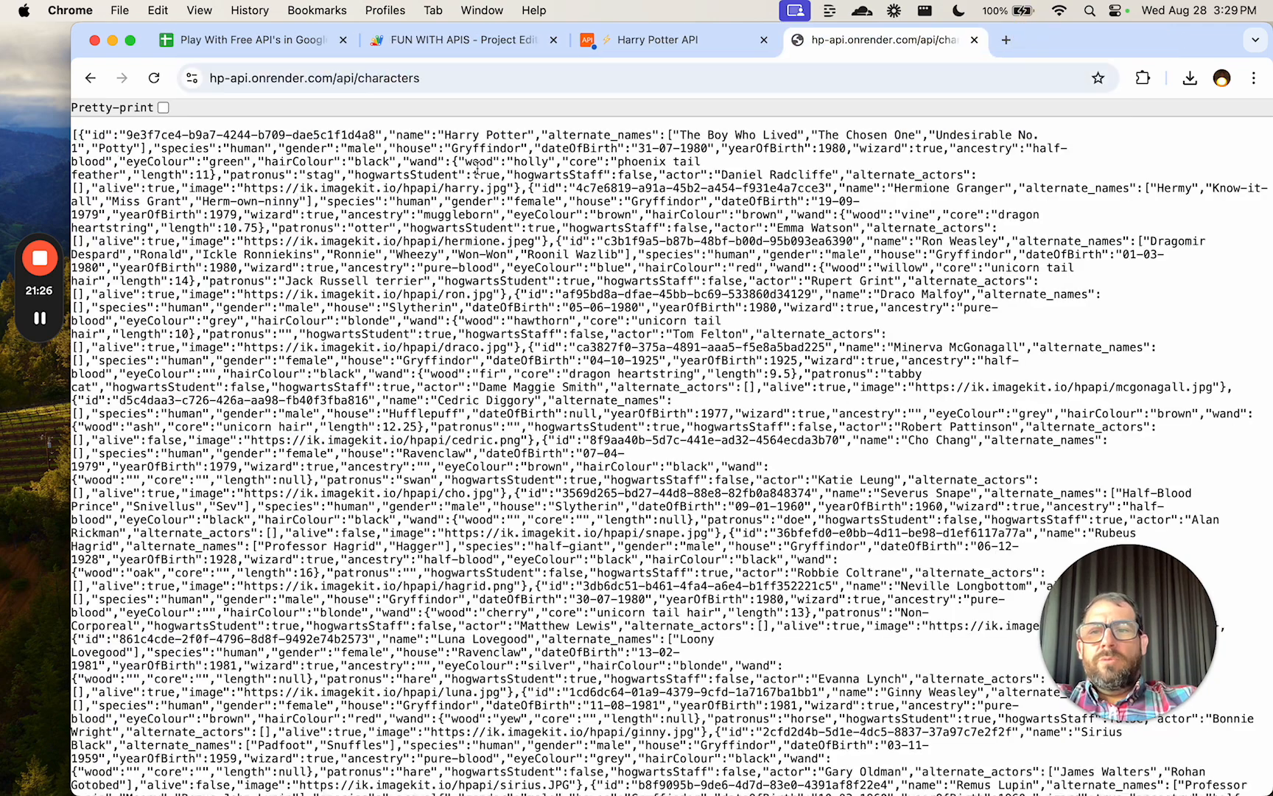
Pretty-print the characters response and search it for "house" to examine the fields of each character.
click(163, 108)
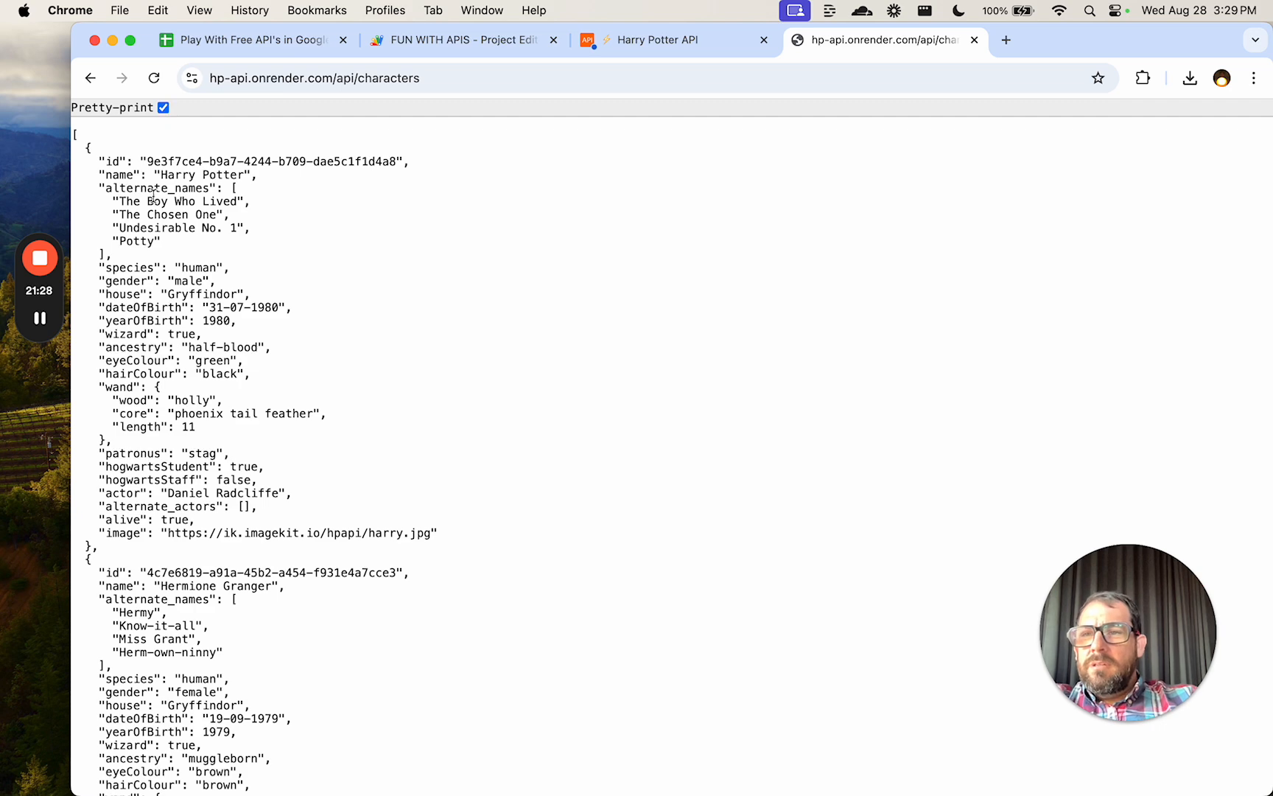
click(663, 40)
click(884, 40)
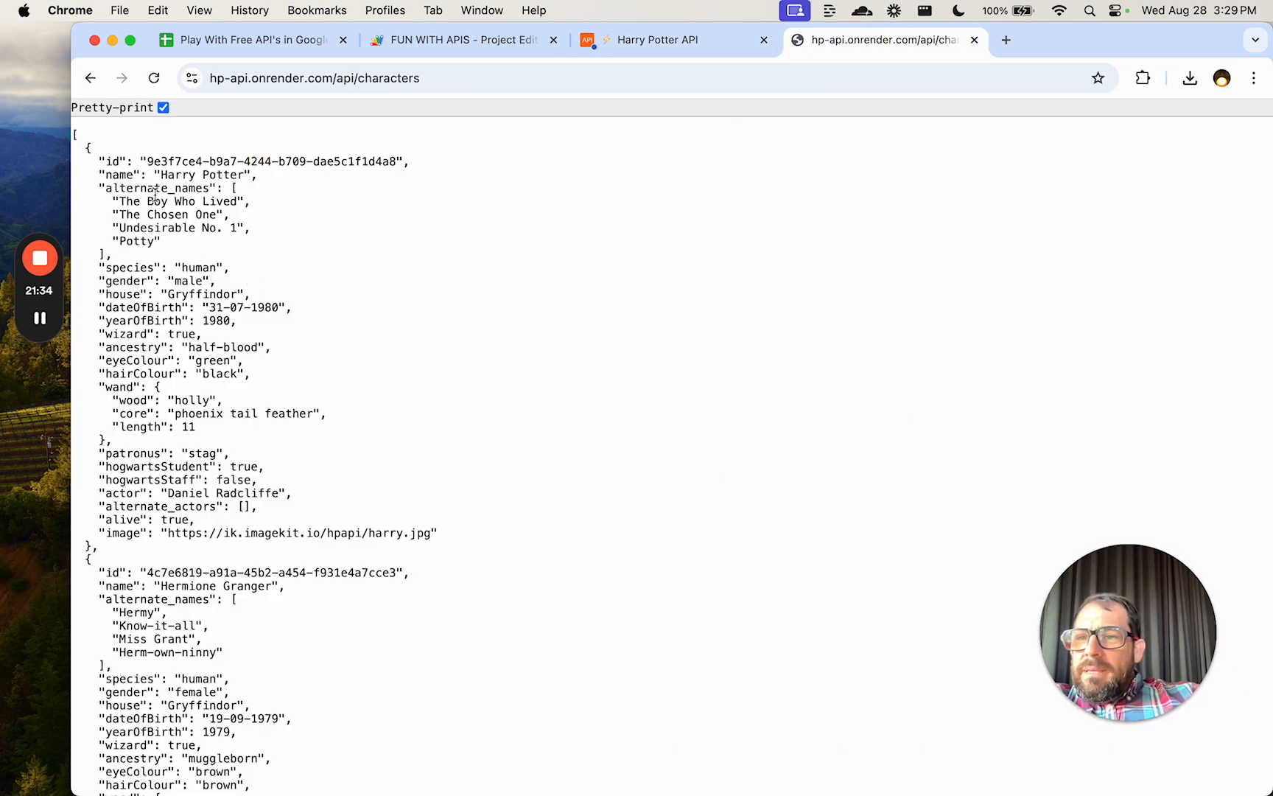
scroll(139, 204, down, 2)
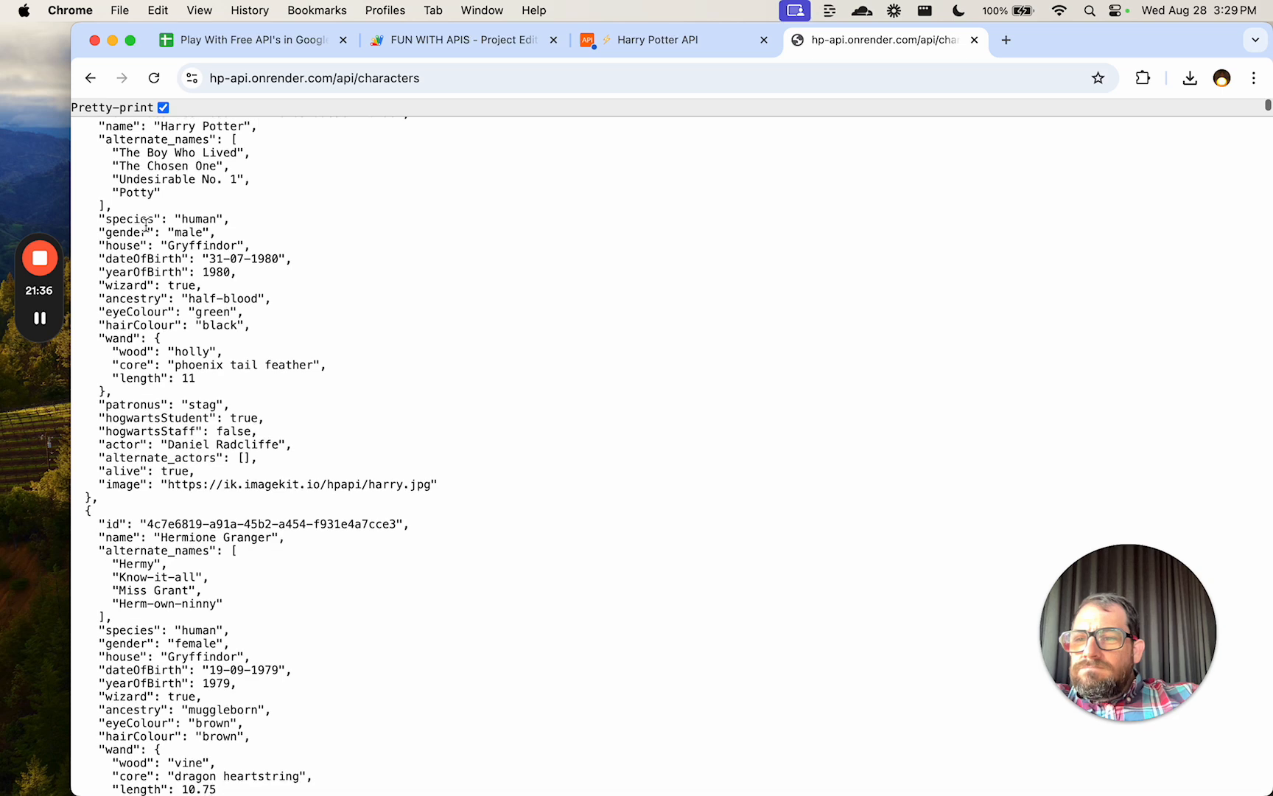
scroll(137, 378, down, 1)
key(super+f)
text(house)
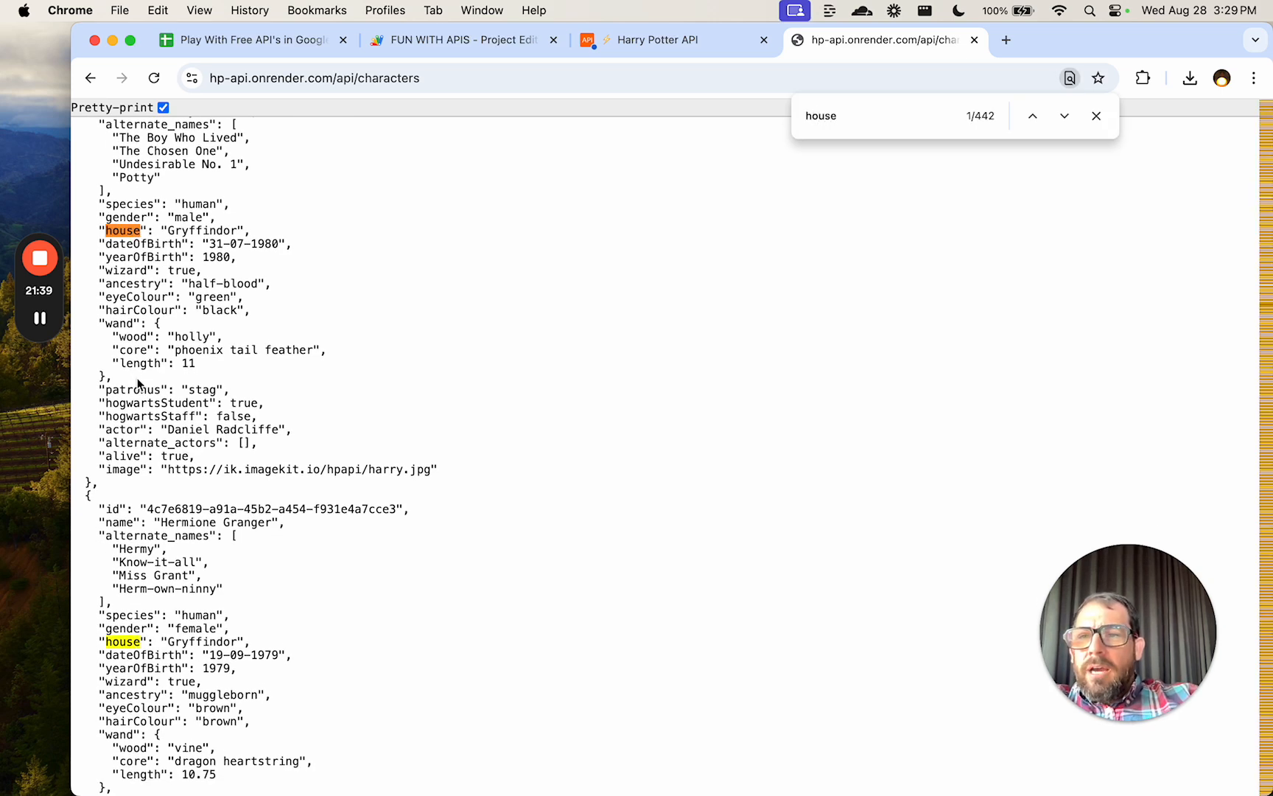
scroll(308, 365, up, 3)
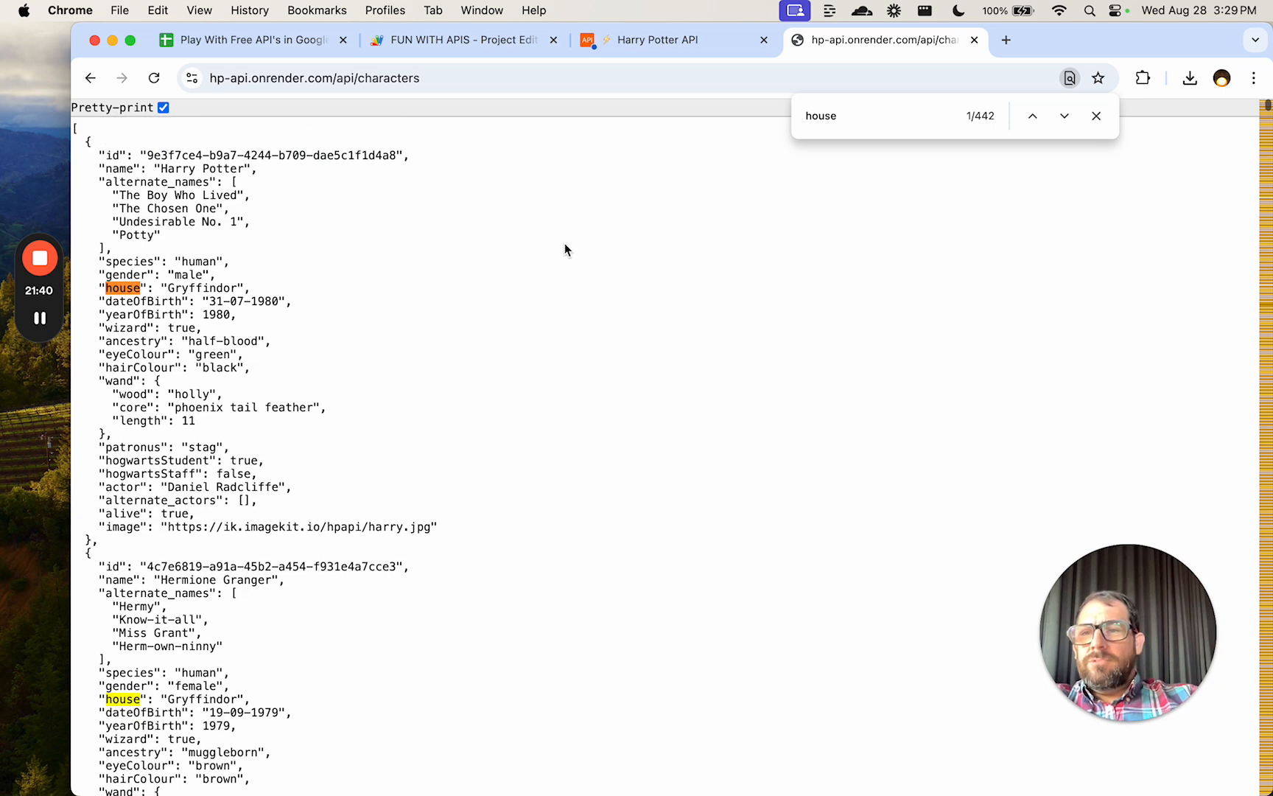
In getAllCharacters in Code.gs, change the header row array to ['NAME','HOUSE'].
key(Escape)
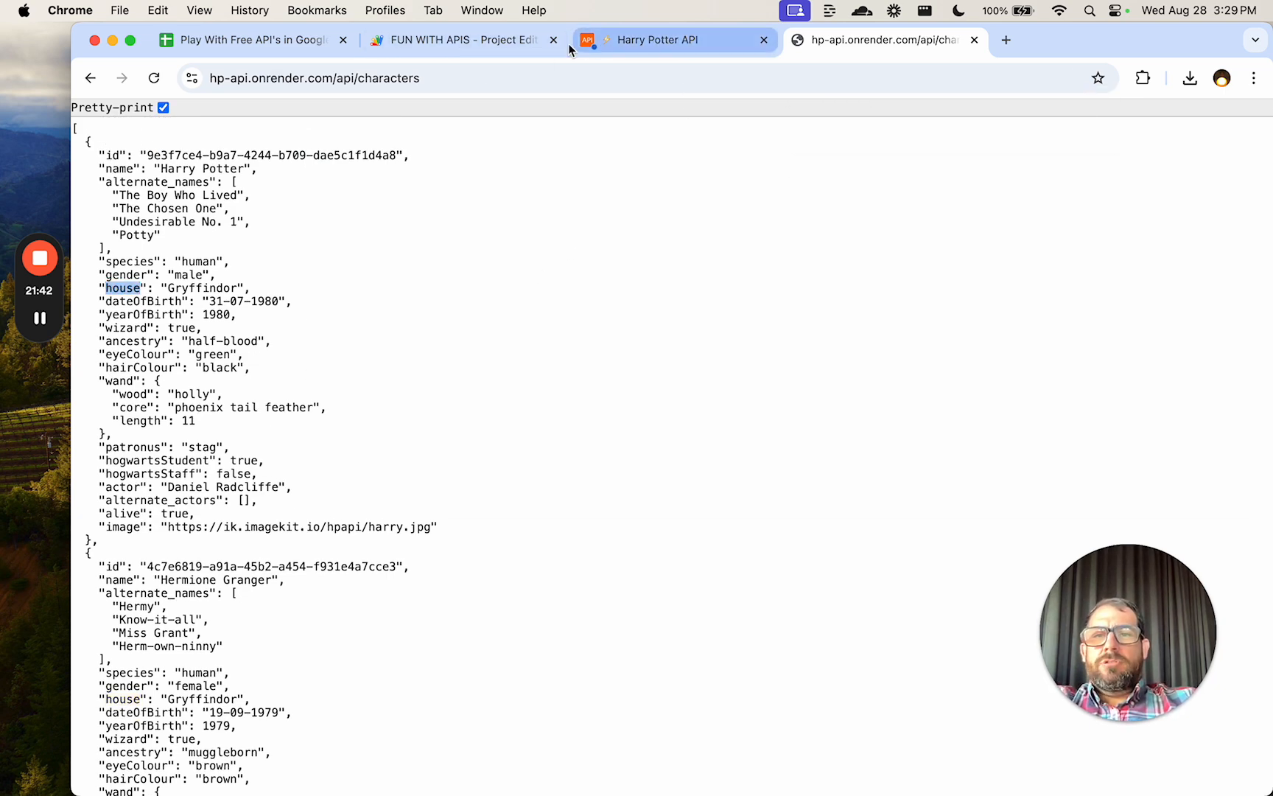
click(479, 41)
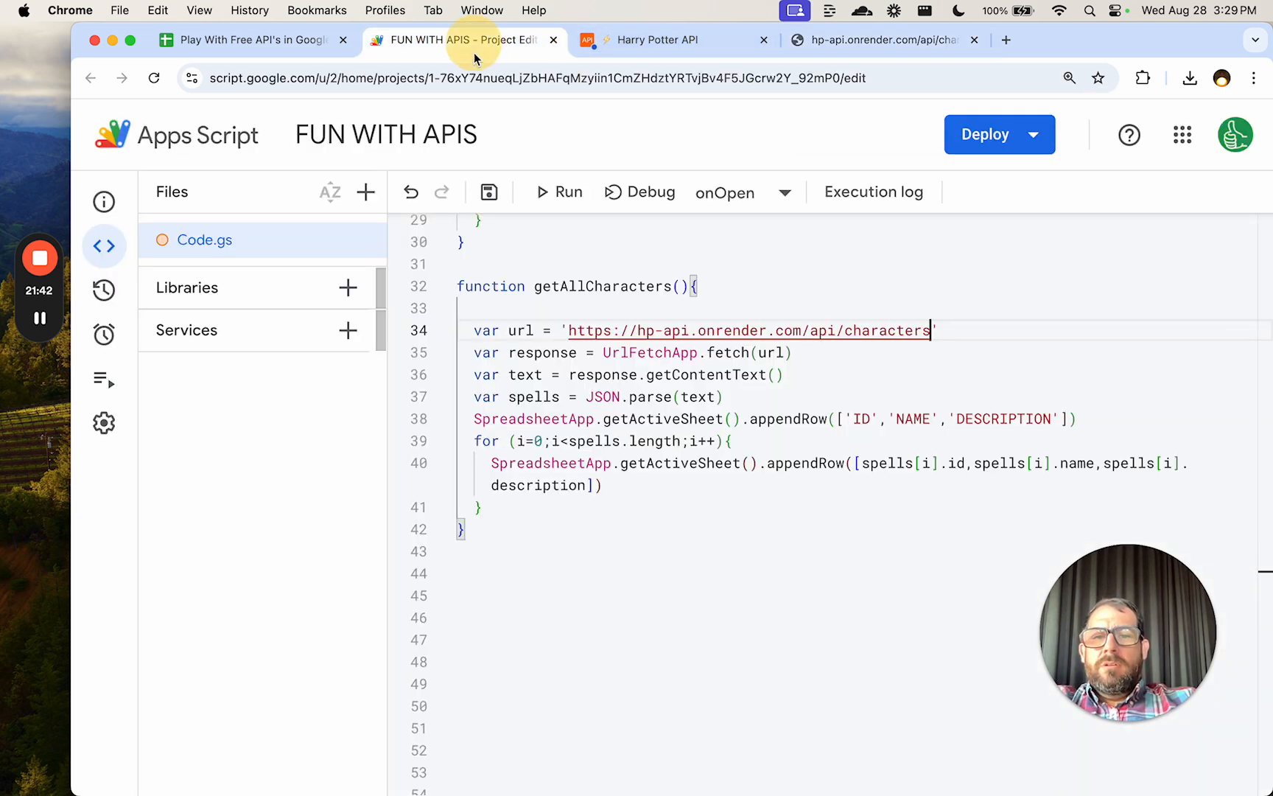
click(878, 419)
key(BackSpace)
key(BackSpace)
key(BackSpace)
key(BackSpace)
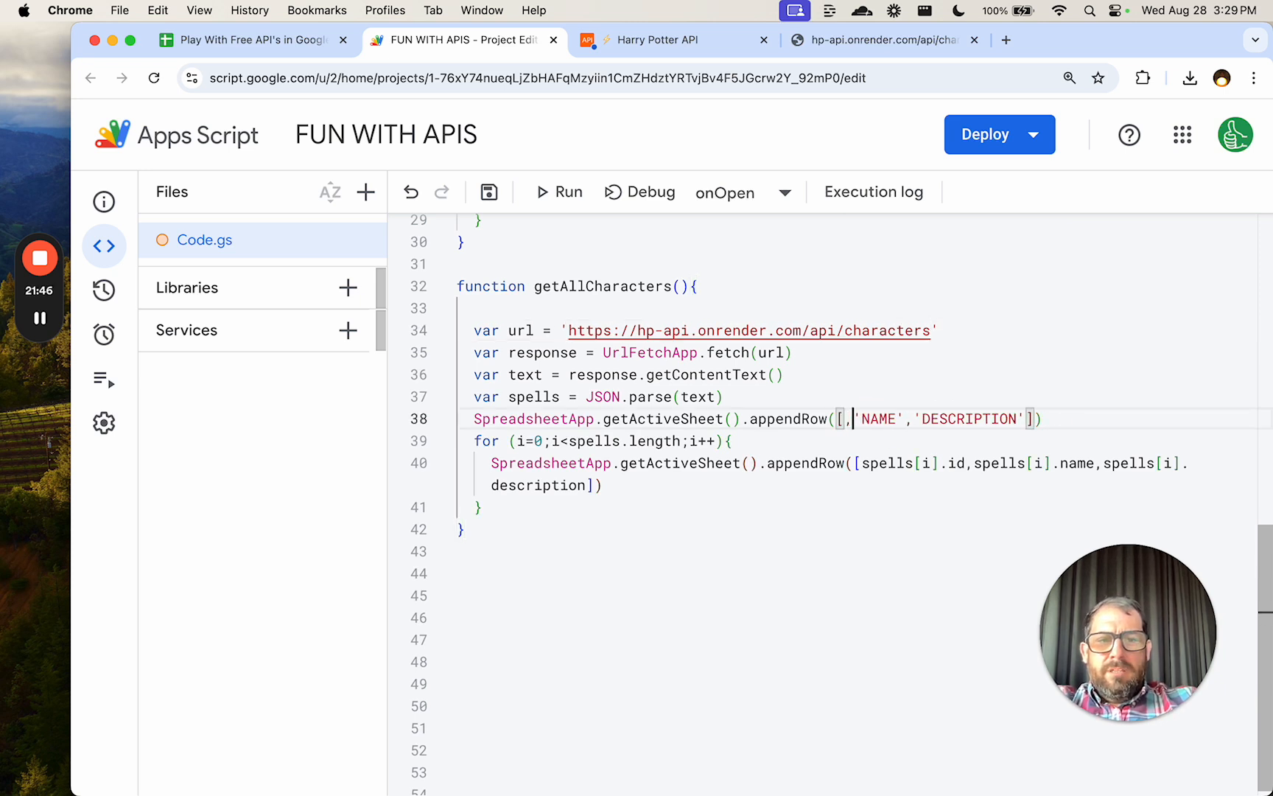
key(BackSpace)
double_click(967, 418)
text(HOUSE)
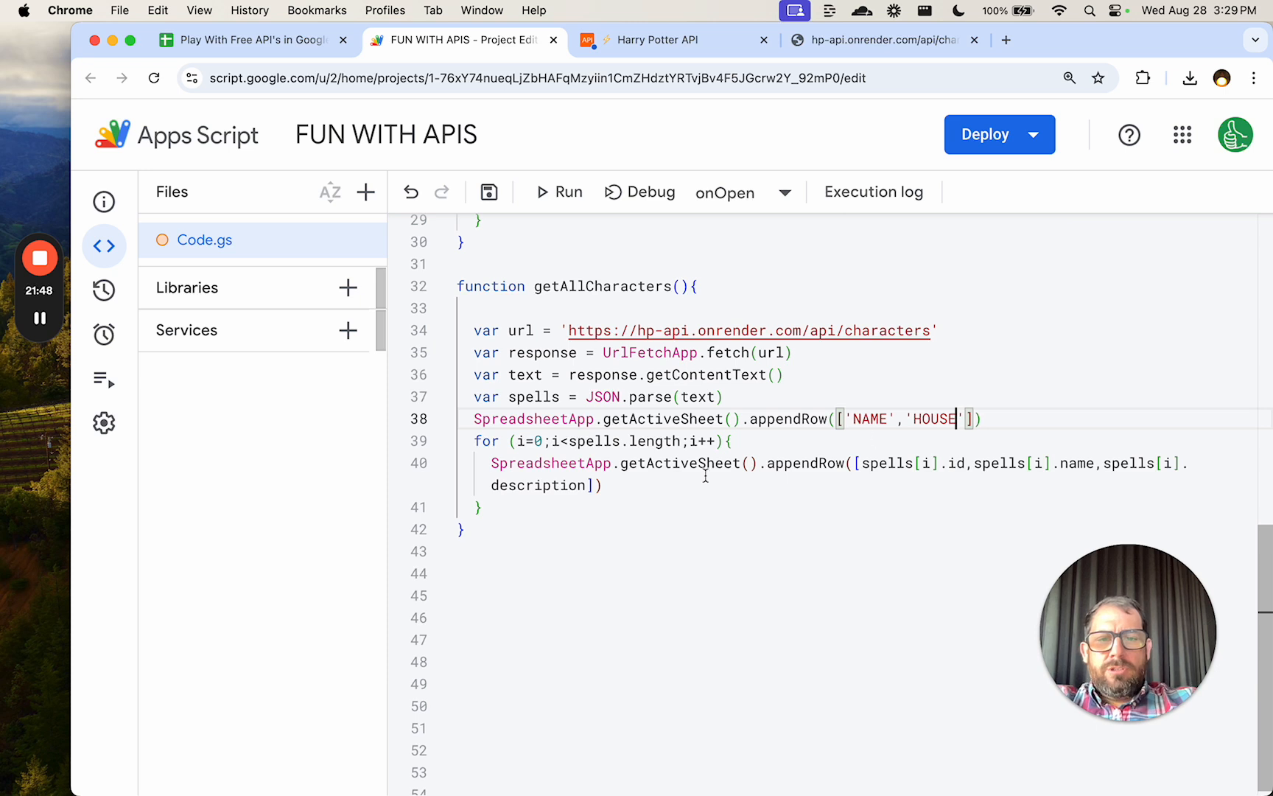
Rename every use of the spells variable in getAllCharacters to characters.
double_click(534, 398)
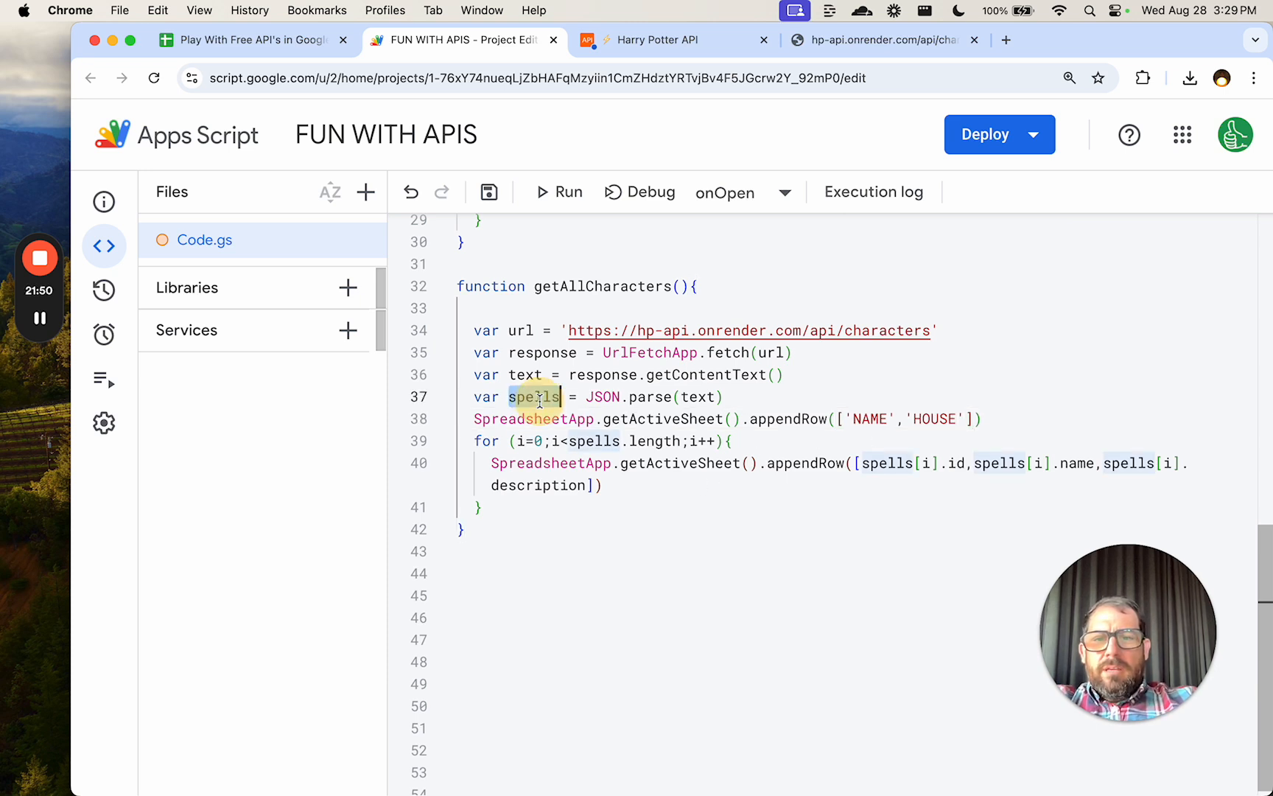
key(super+d)
key(super+d)
key(super+d)
key(super+d)
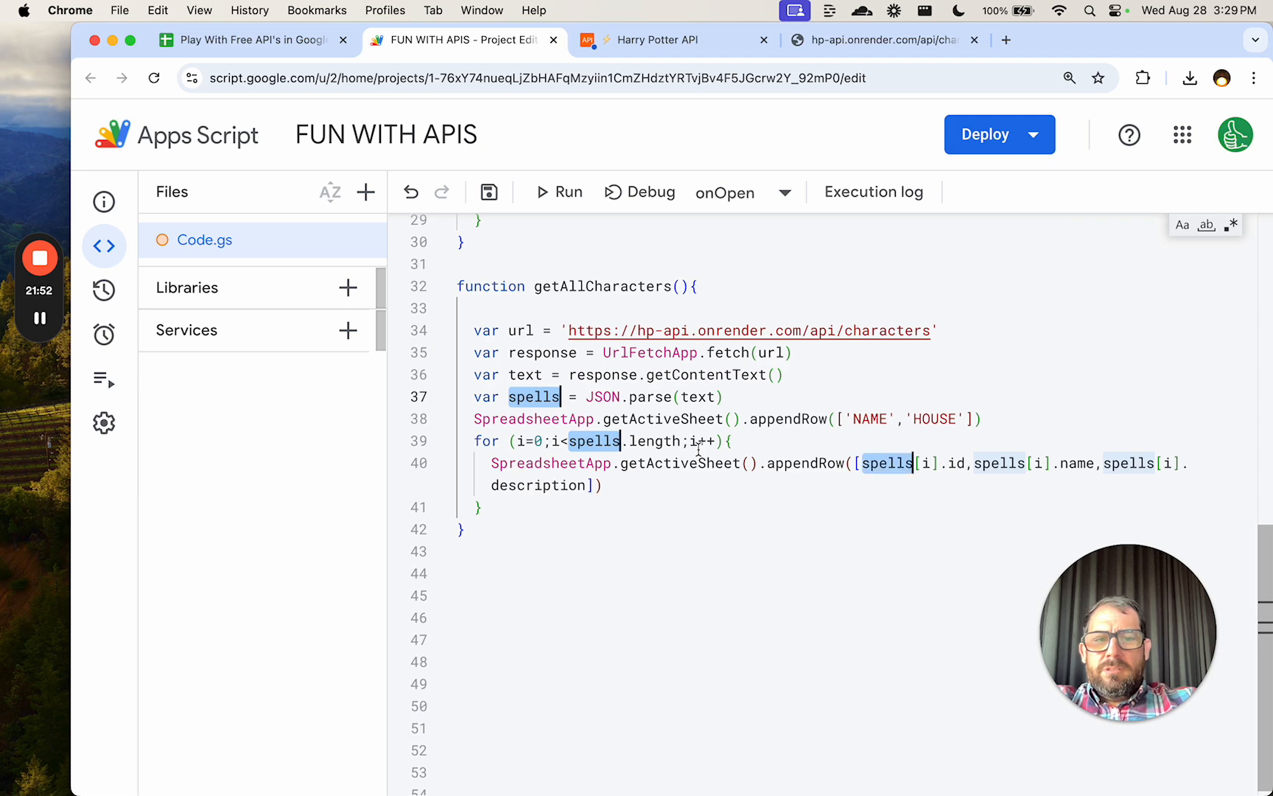
text(h)
key(BackSpace)
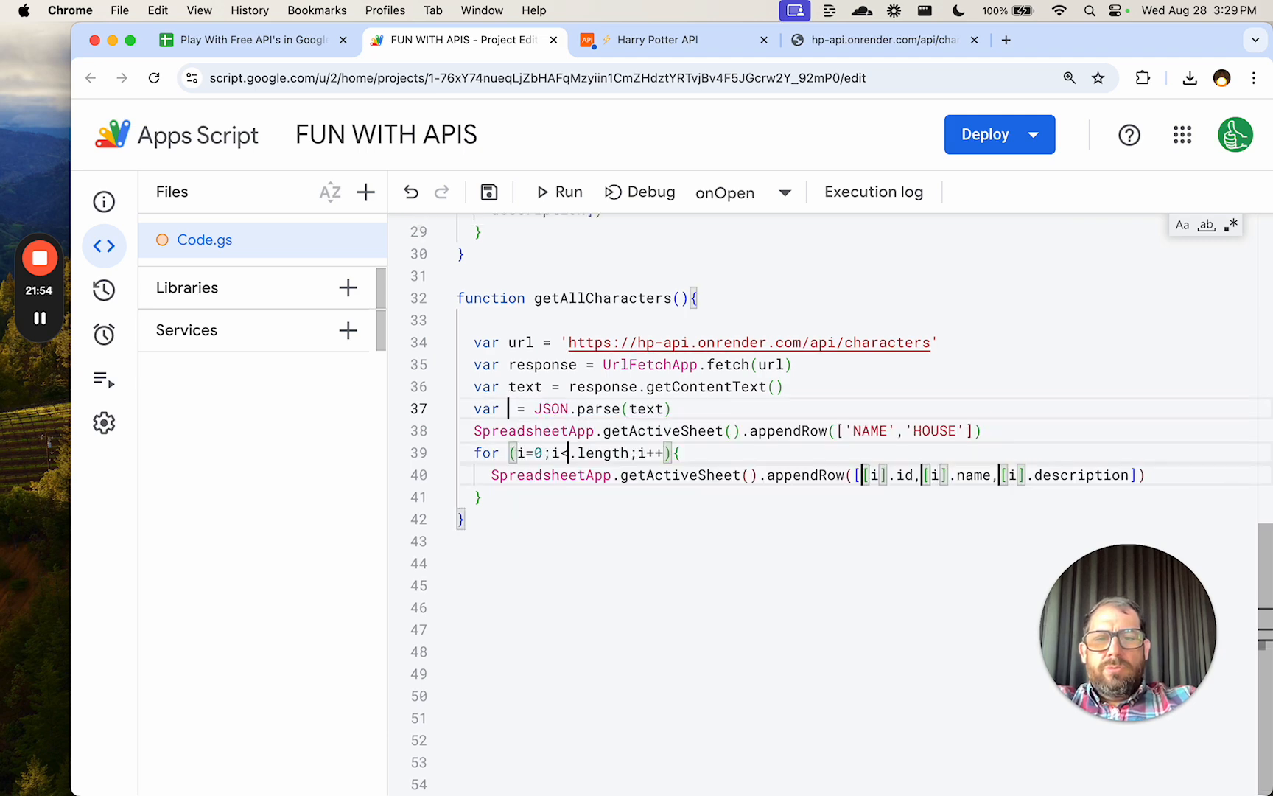
text(characters)
click(765, 403)
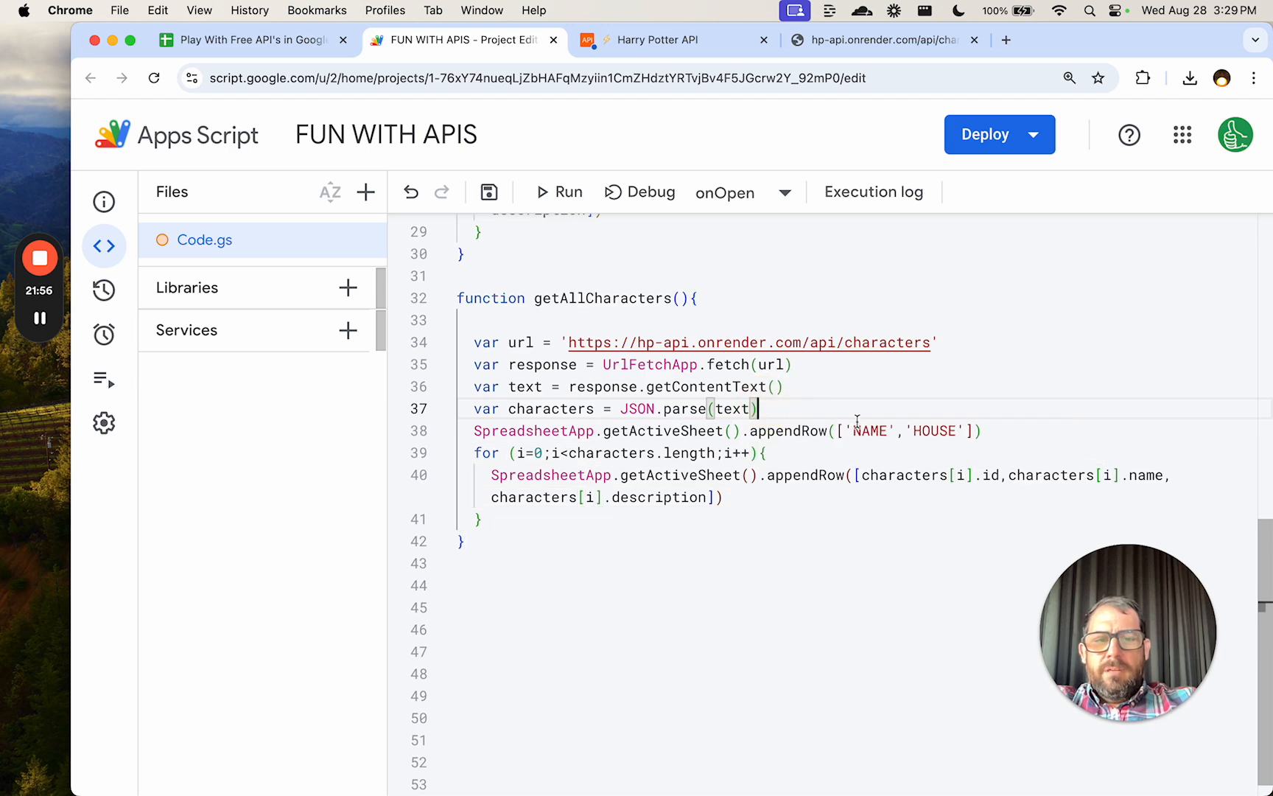
Make the loop in getAllCharacters append only characters[i].name and characters[i].house, and save the project.
drag(711, 496, 494, 499)
text(c)
key(BackSpace)
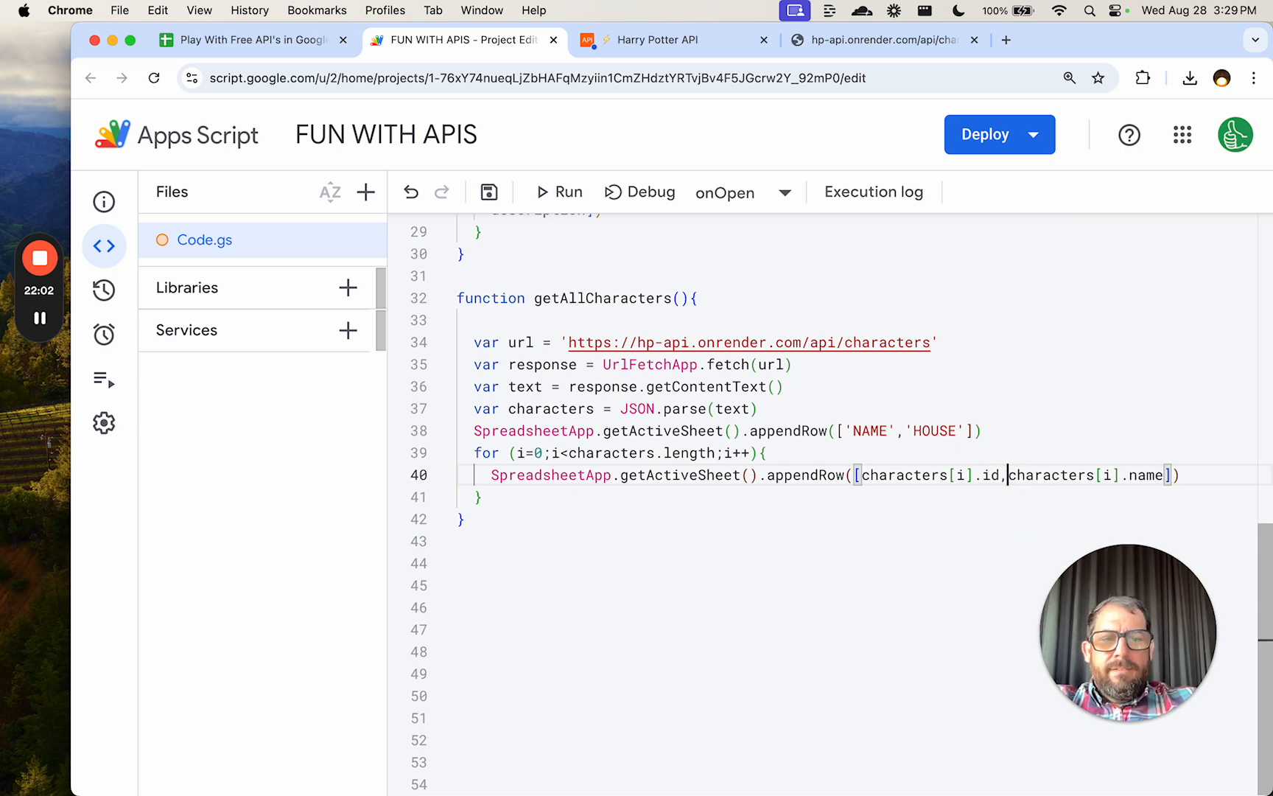
key(BackSpace)
key(BackSpace)
key(BackSpace)
key(BackSpace)
key(BackSpace)
key(BackSpace)
key(BackSpace)
key(BackSpace)
key(BackSpace)
key(BackSpace)
key(BackSpace)
key(BackSpace)
key(BackSpace)
key(BackSpace)
key(BackSpace)
key(BackSpace)
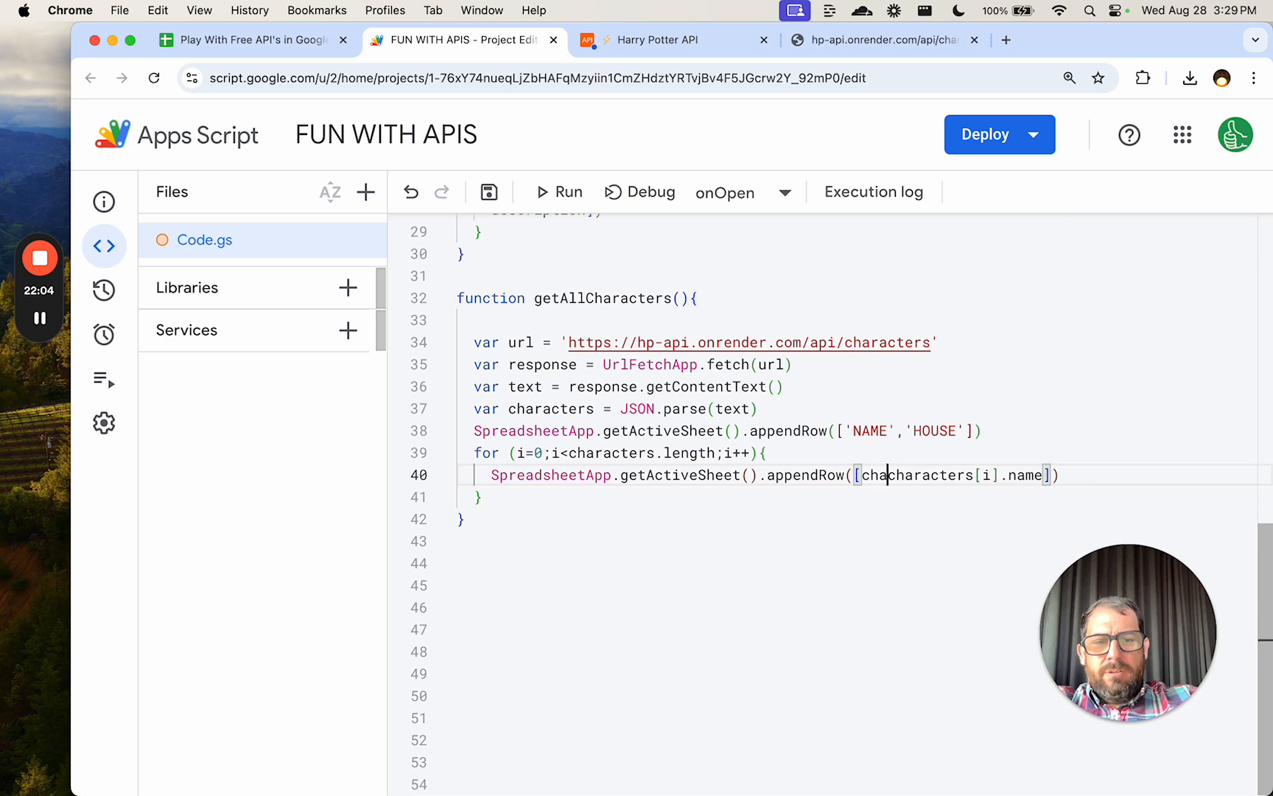
shift+click(1020, 478)
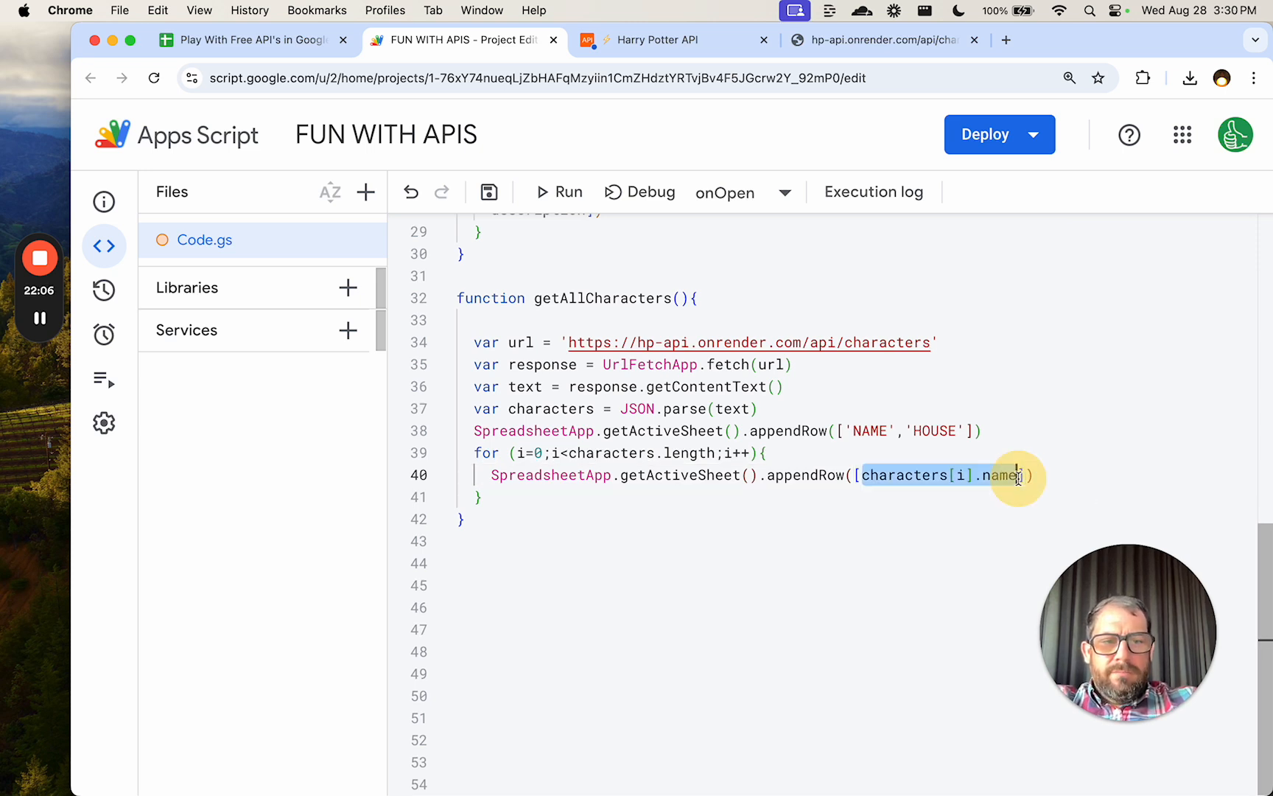
click(1021, 478)
text(,characters[i].house)
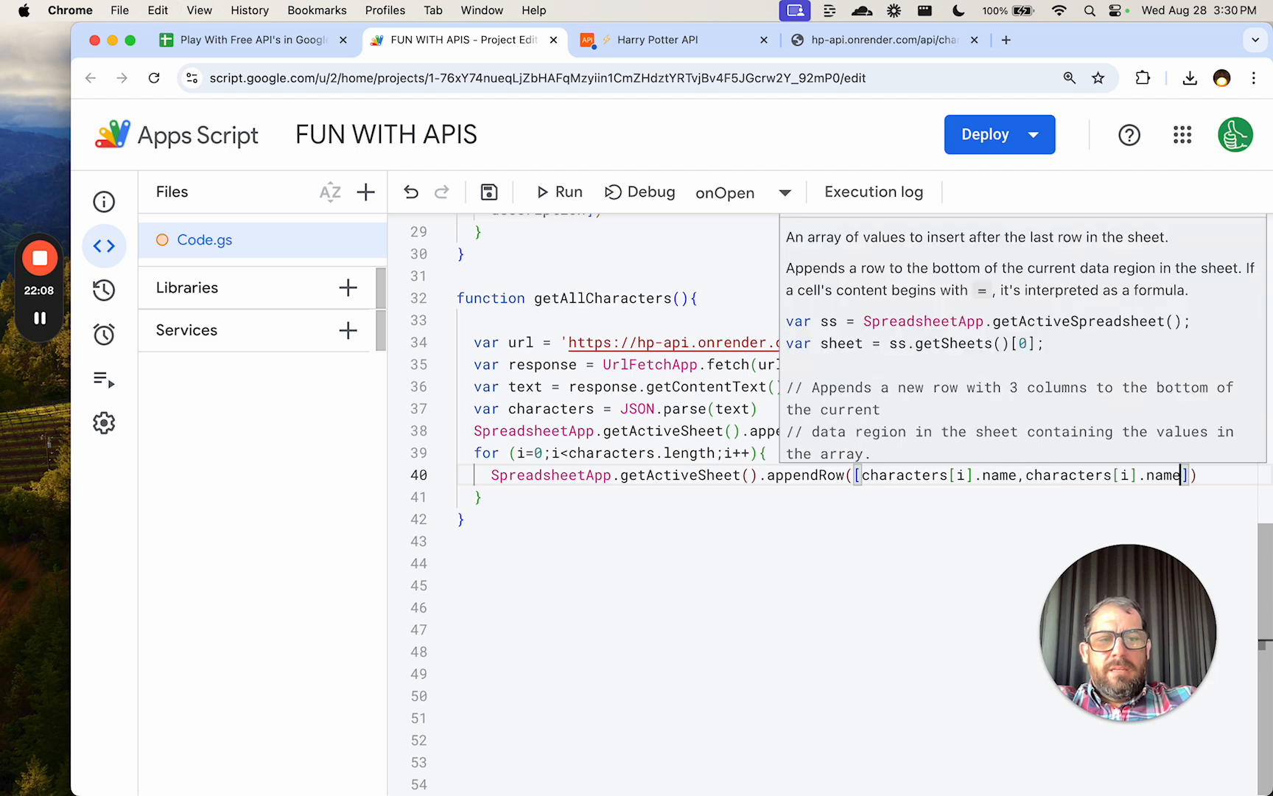
key(super+s)
mouse_move(697, 439)
mouse_down()
mouse_move(684, 451)
mouse_move(697, 452)
mouse_up()
click(1040, 434)
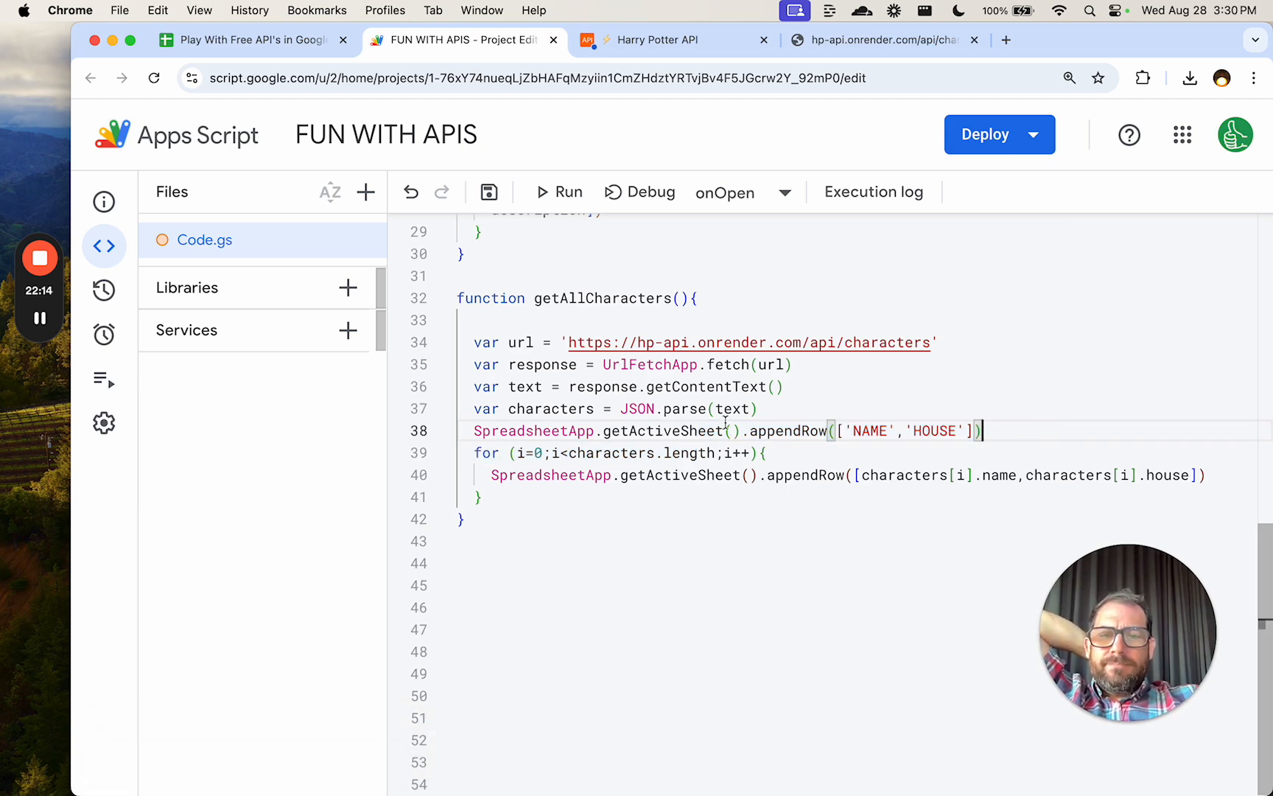
key(super+s)
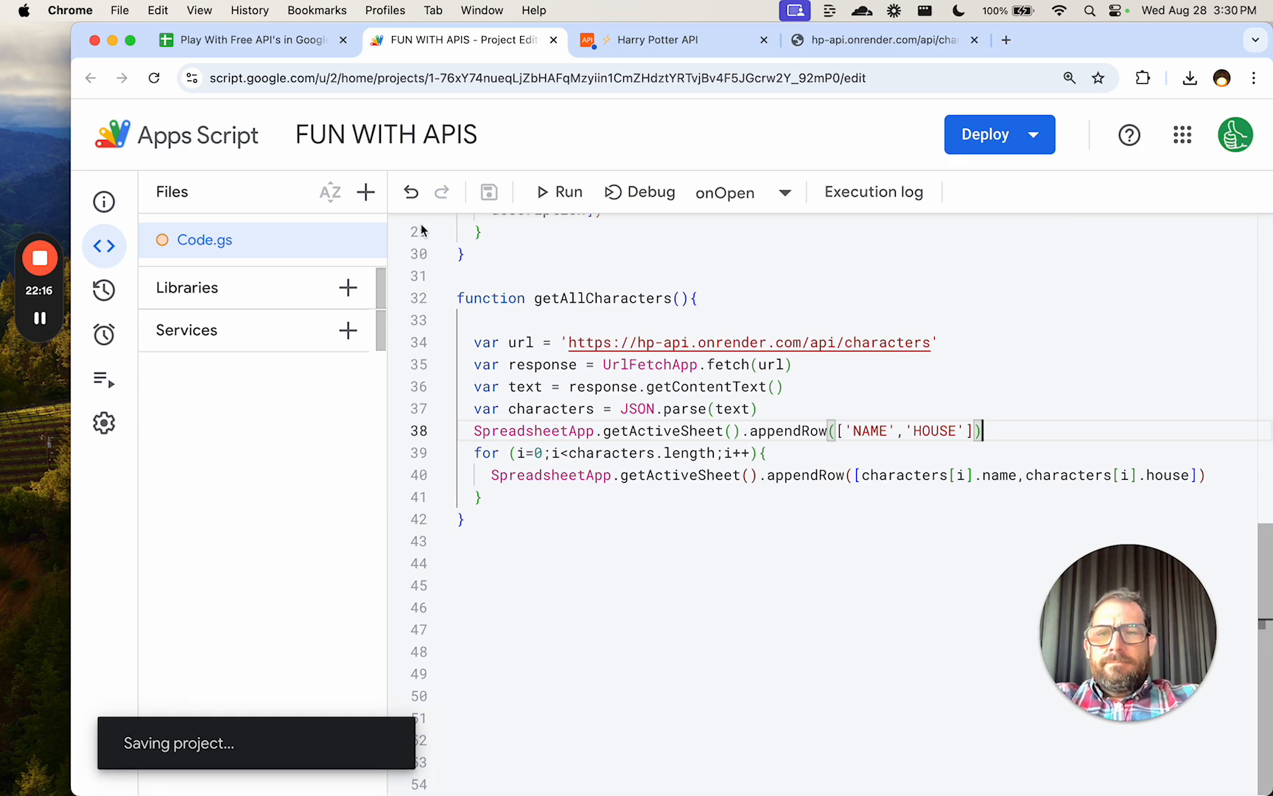
Add a new sheet named HOUSES to the Play With Free API's in Google Sheets spreadsheet.
click(251, 46)
click(406, 775)
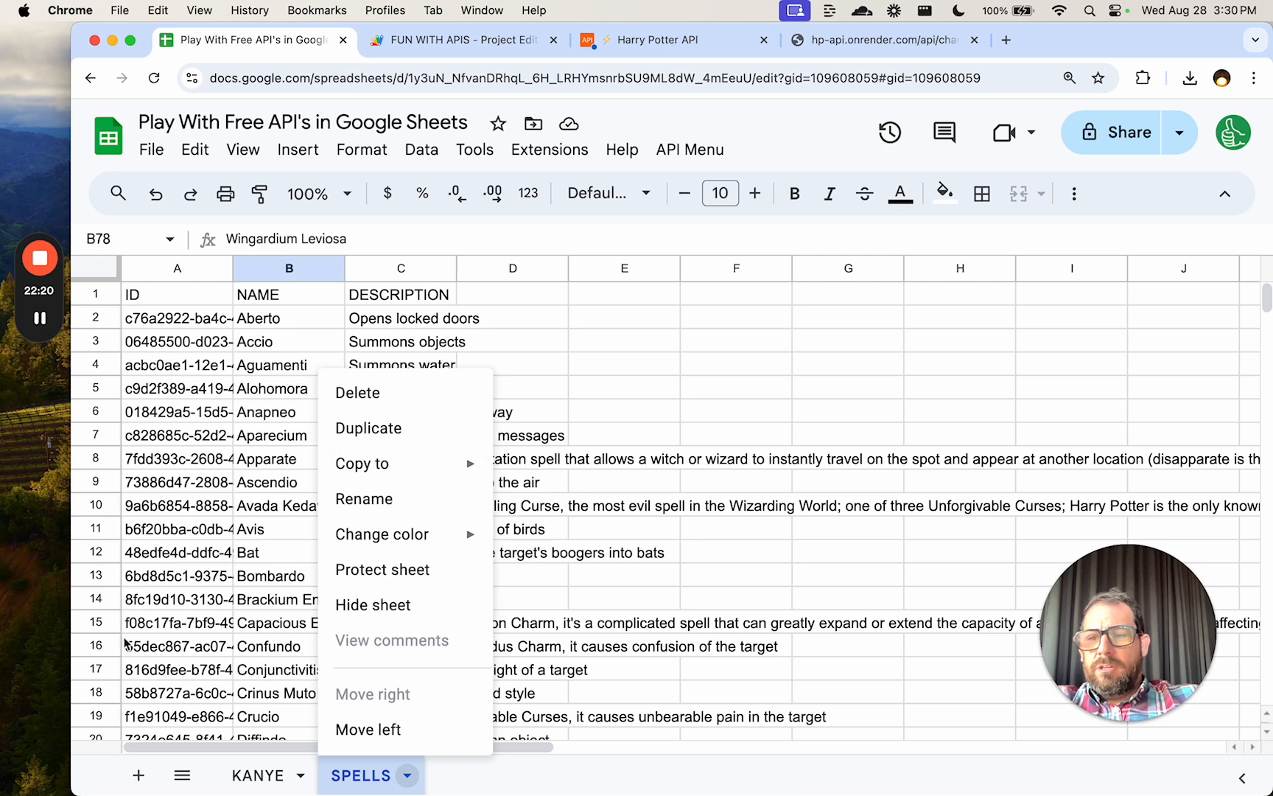
click(140, 774)
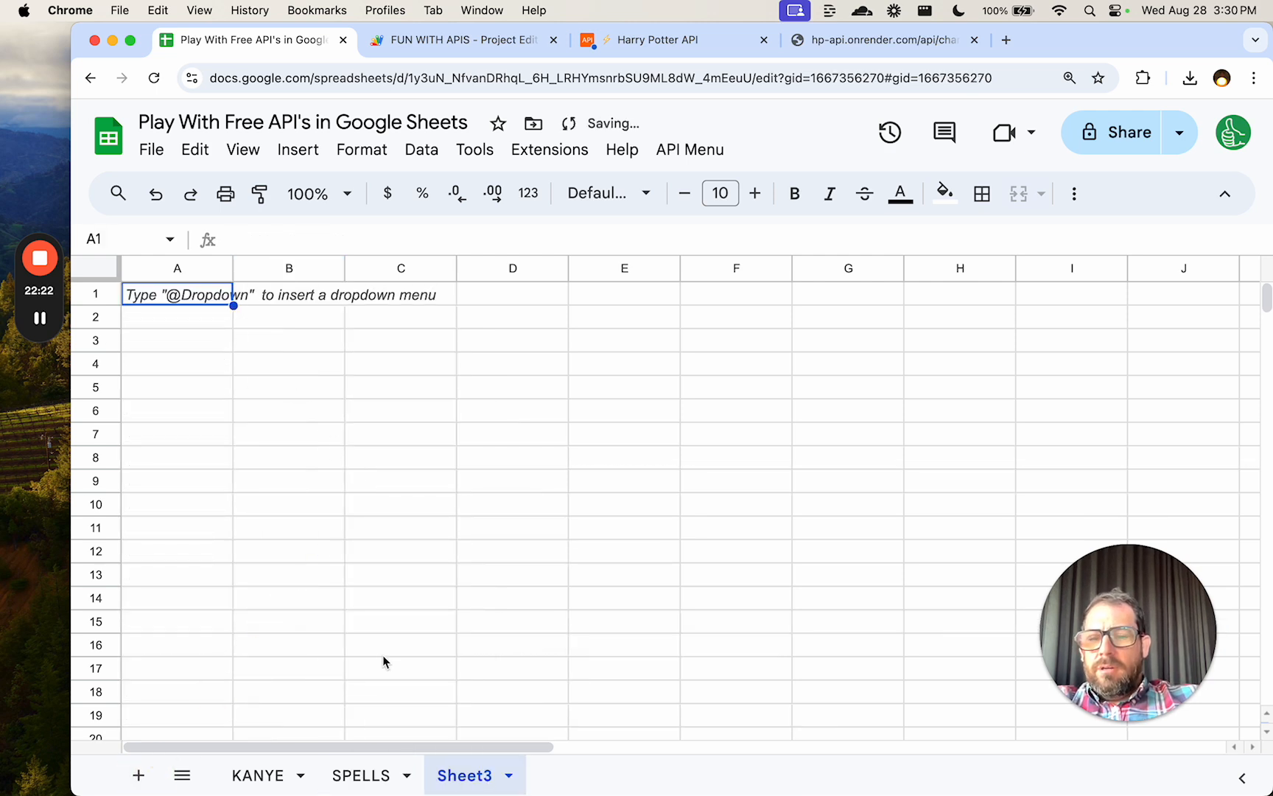
double_click(457, 775)
text(HOUSES)
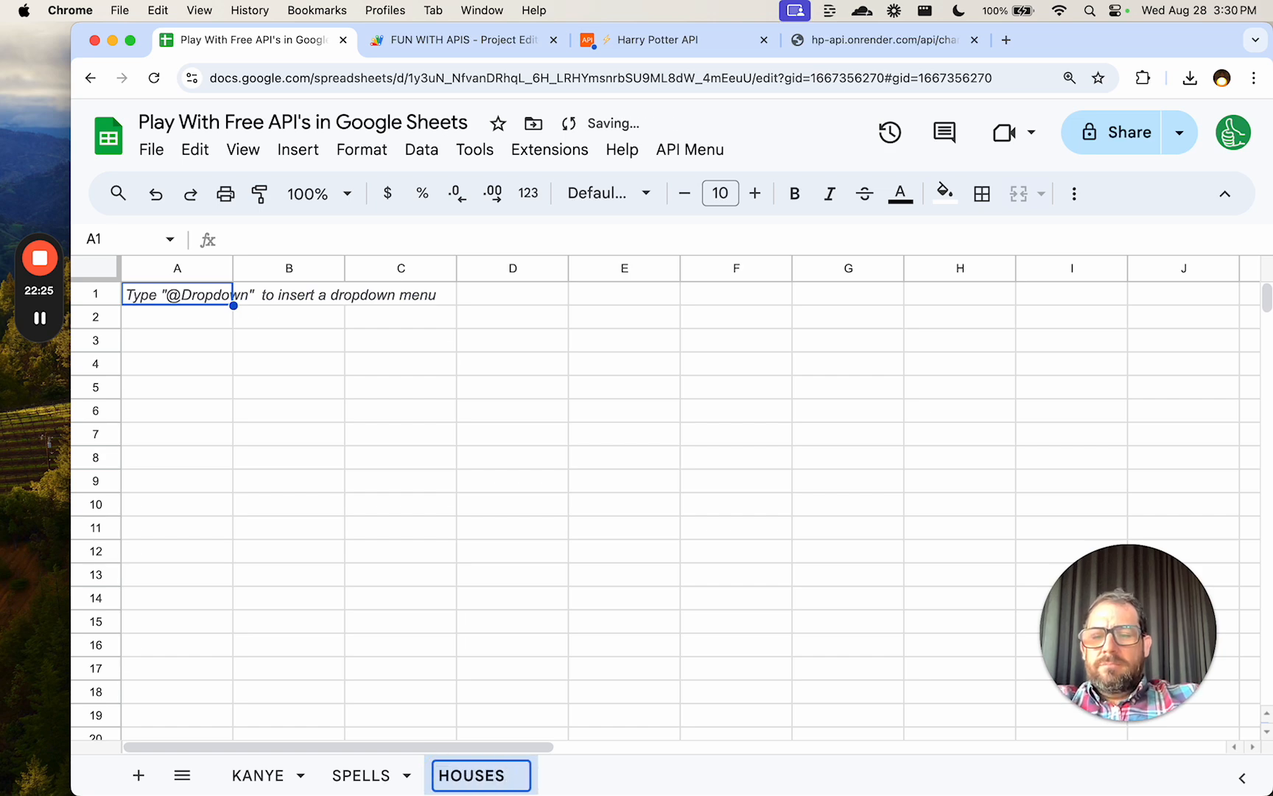
key(Return)
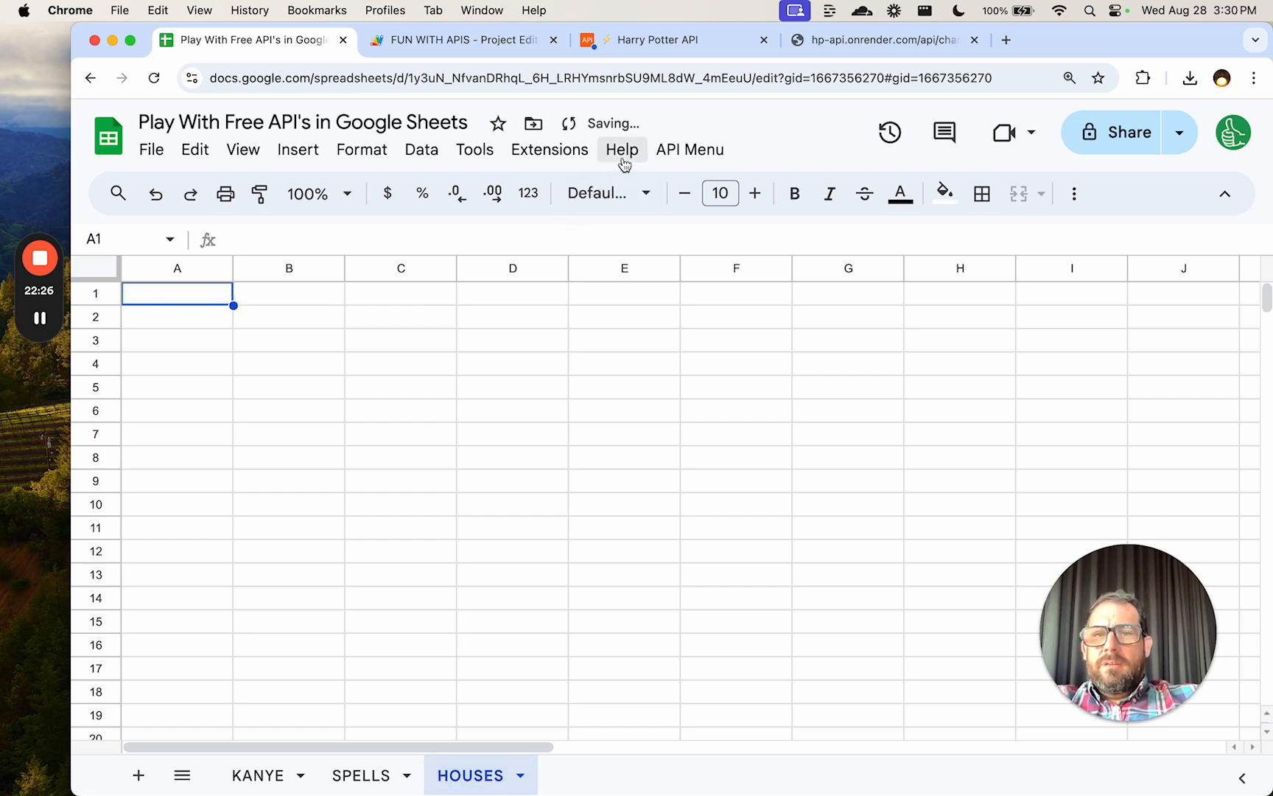
Choose getAllCharacters as the function to execute in the FUN WITH APIS project and run it.
click(485, 41)
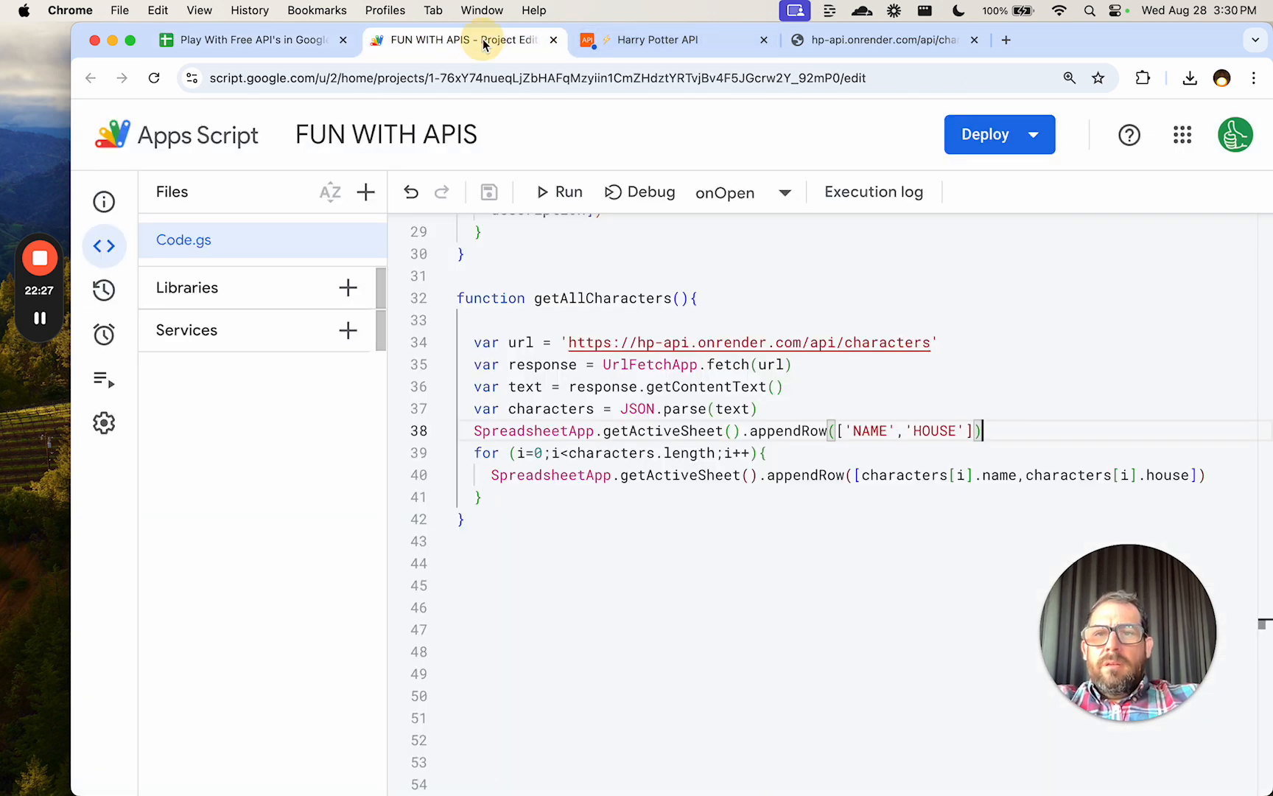
double_click(583, 298)
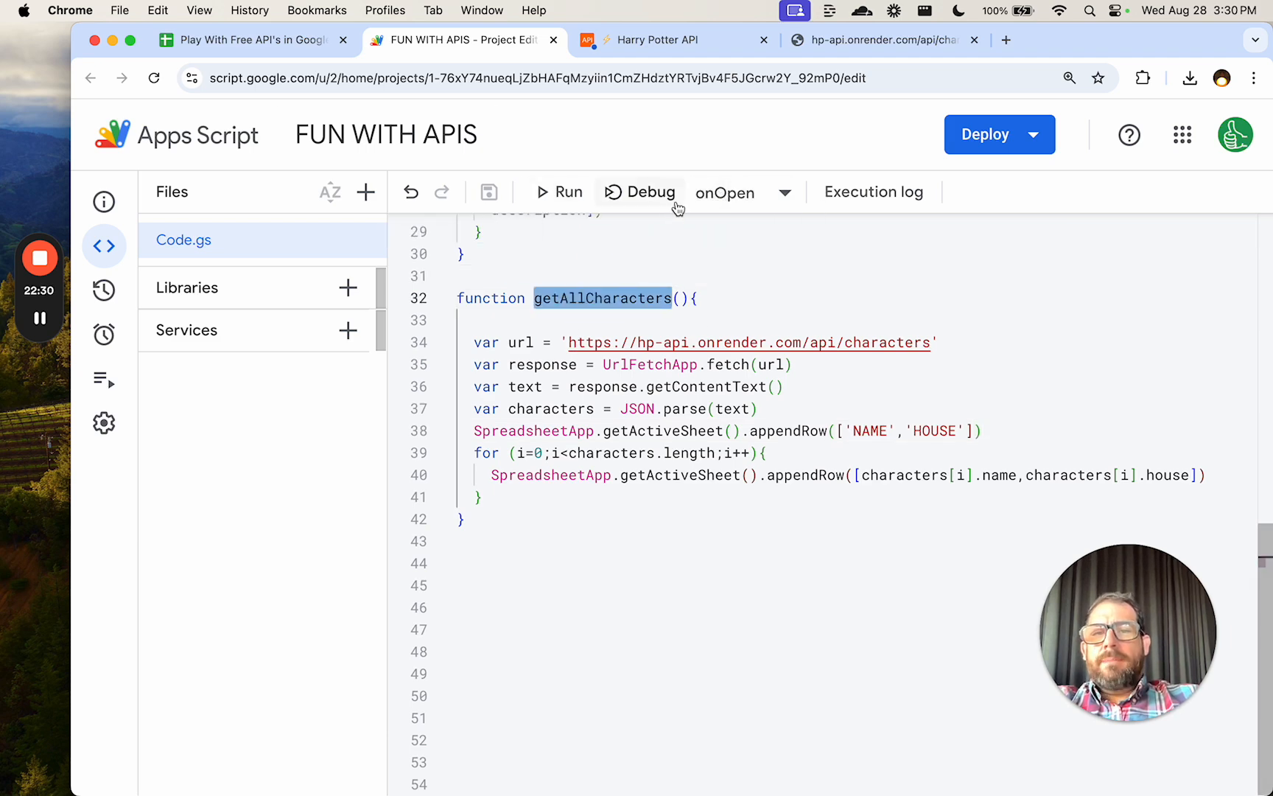
scroll(673, 274, up, 10)
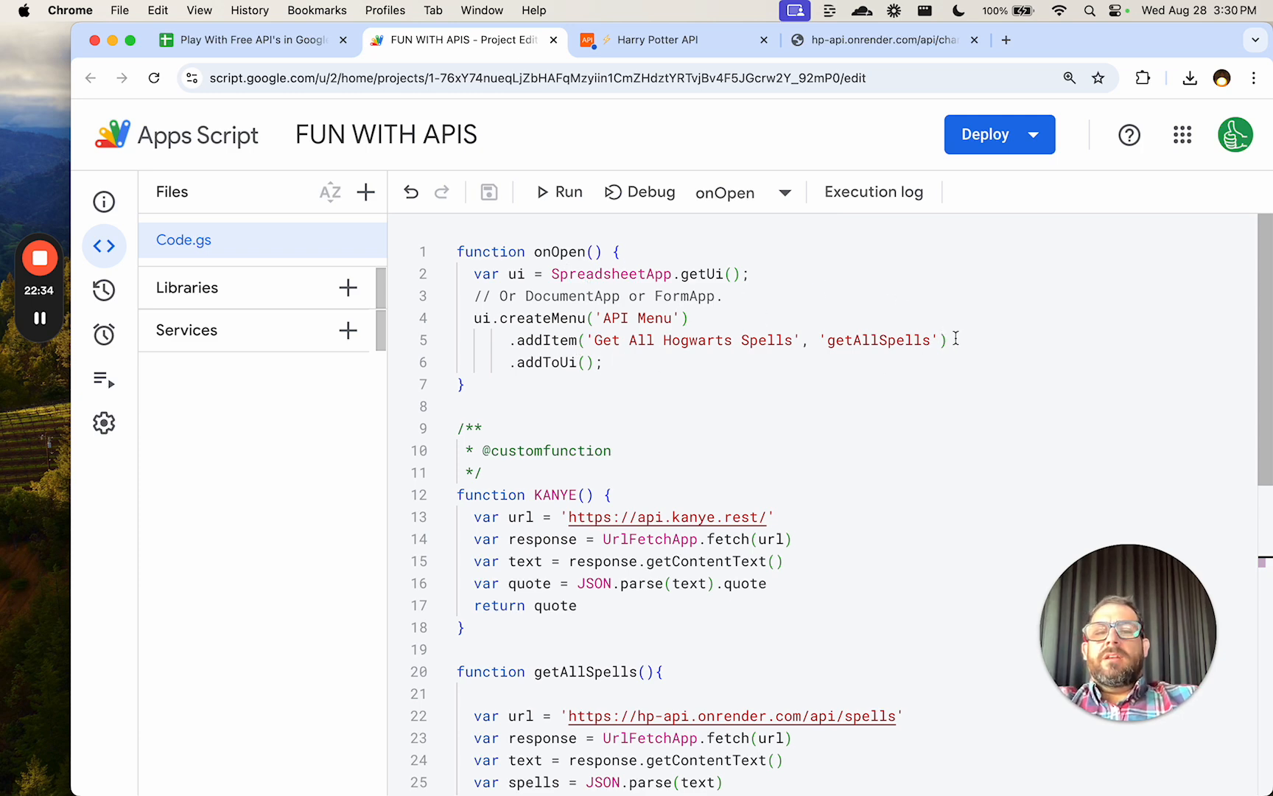
drag(955, 340, 402, 234)
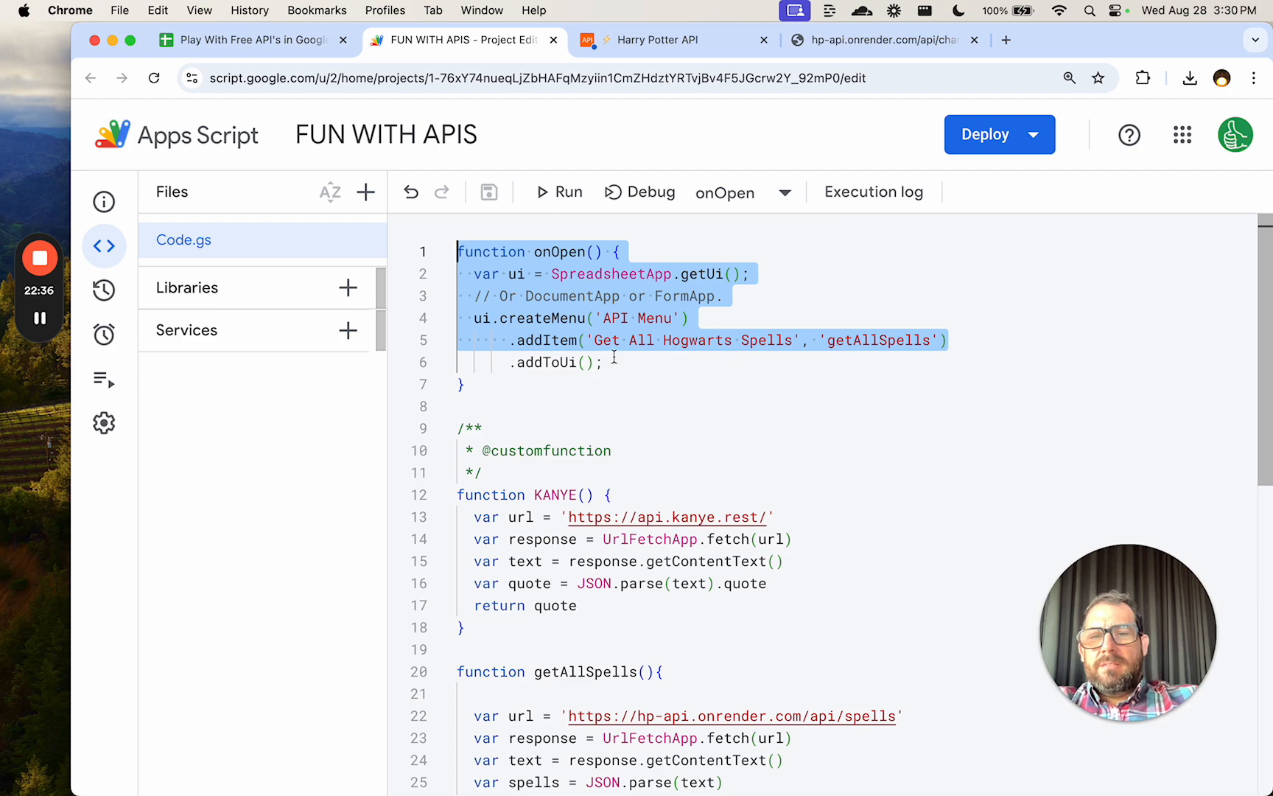
scroll(603, 340, down, 10)
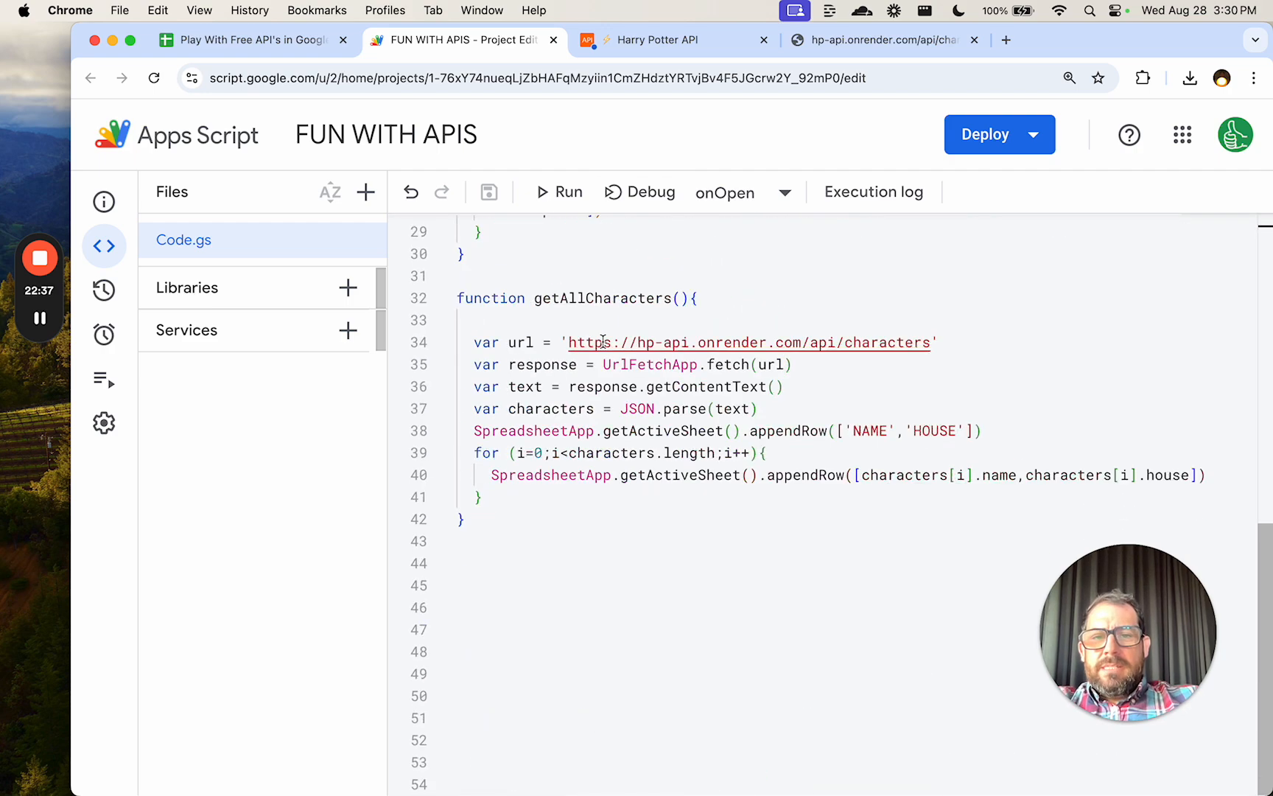
double_click(597, 298)
click(735, 195)
click(740, 204)
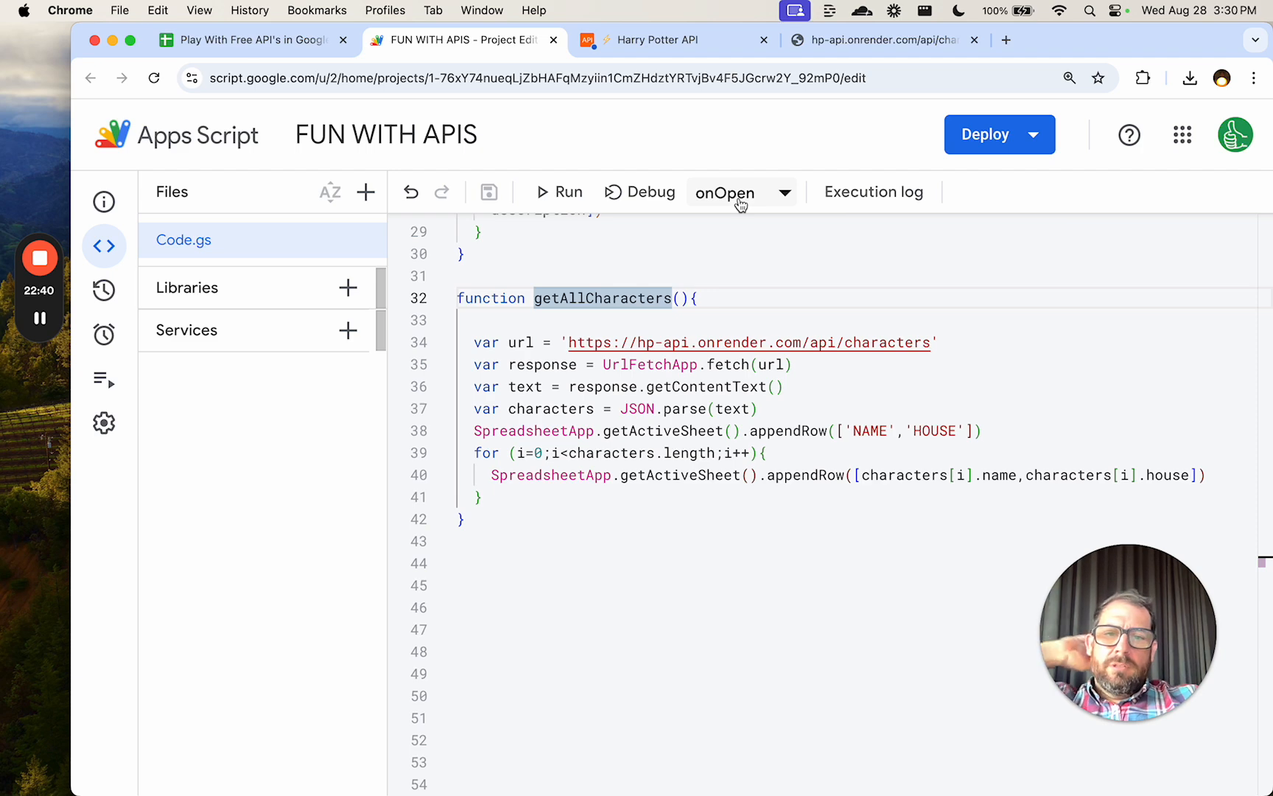
click(716, 430)
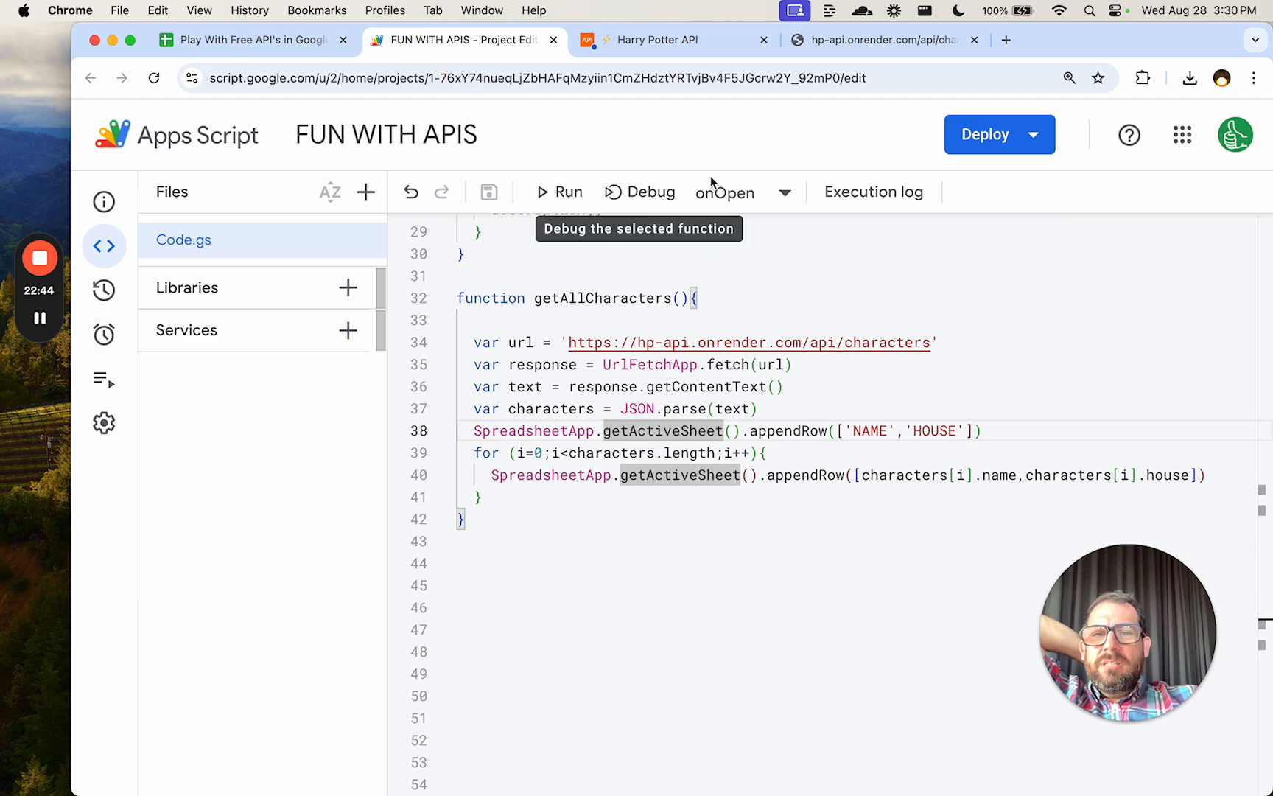
click(728, 193)
click(765, 341)
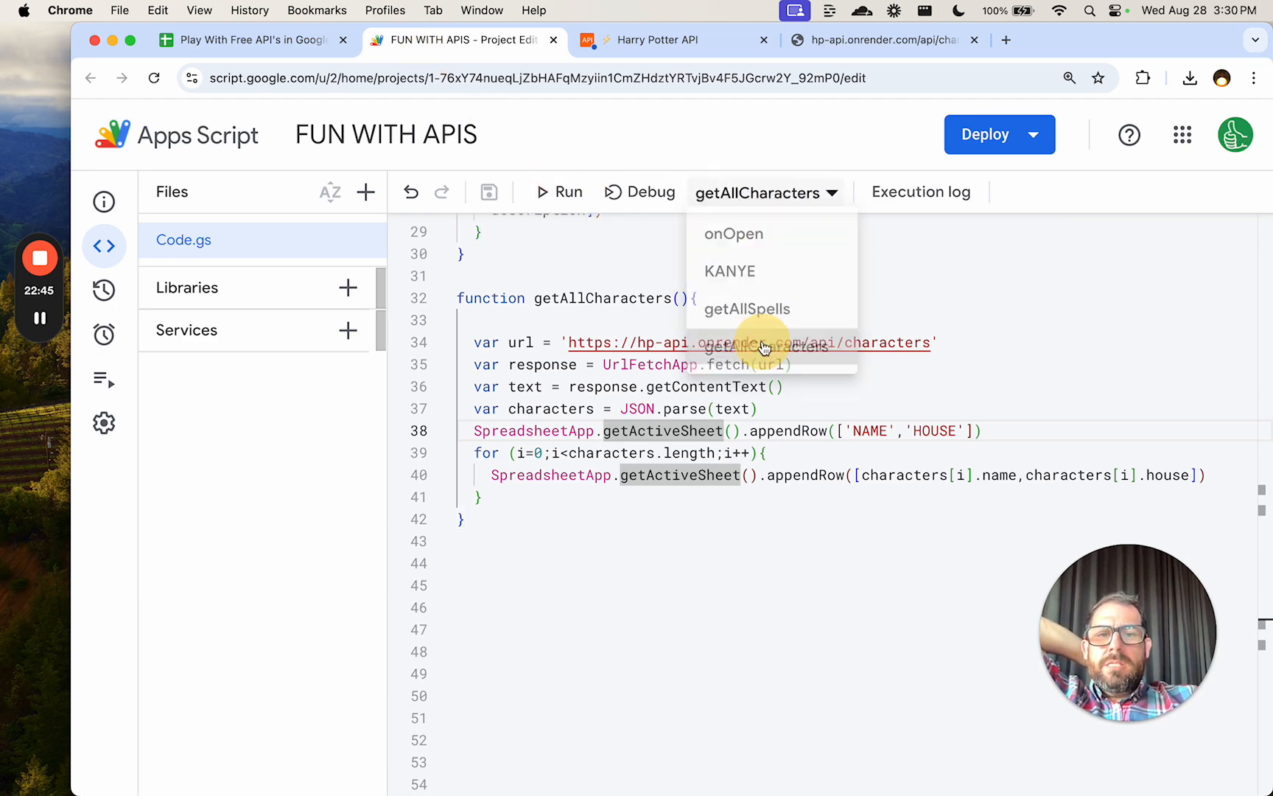
click(573, 193)
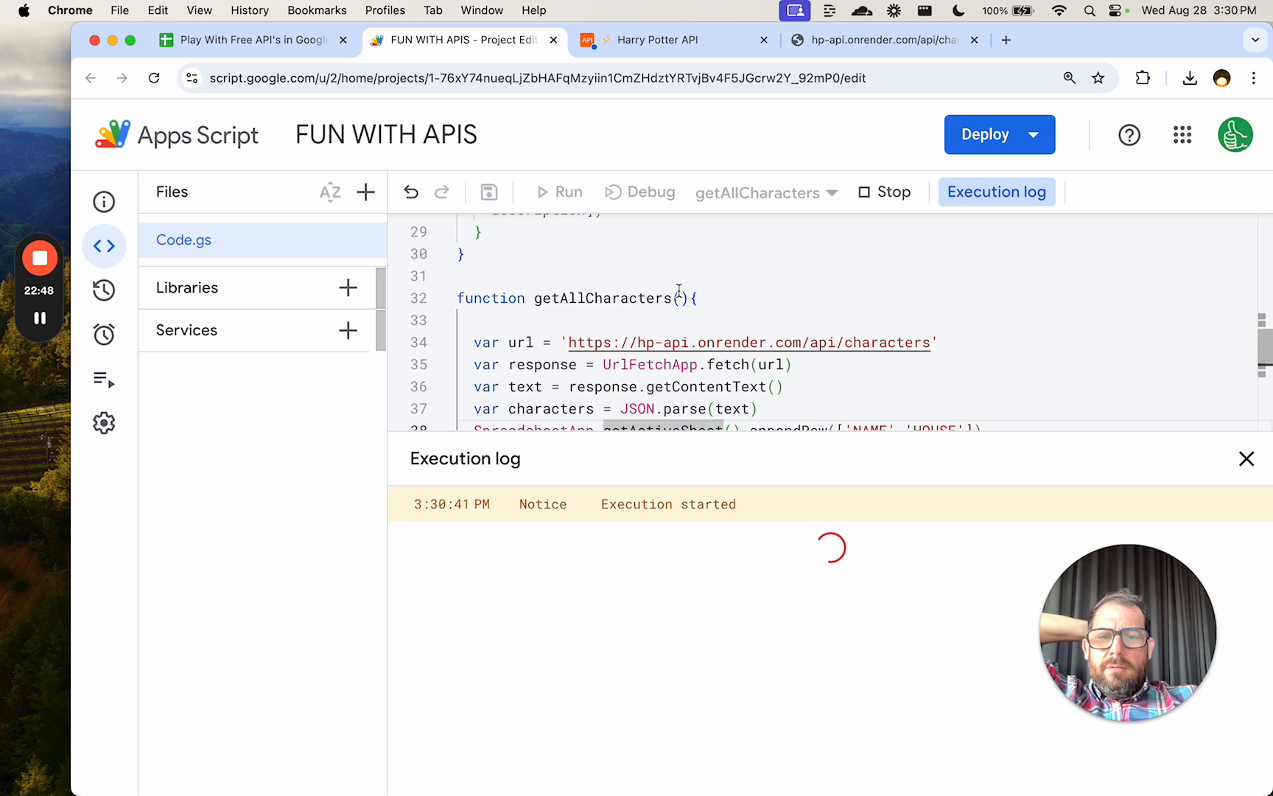
Check the character names and houses that the script writes into the HOUSES sheet.
click(274, 45)
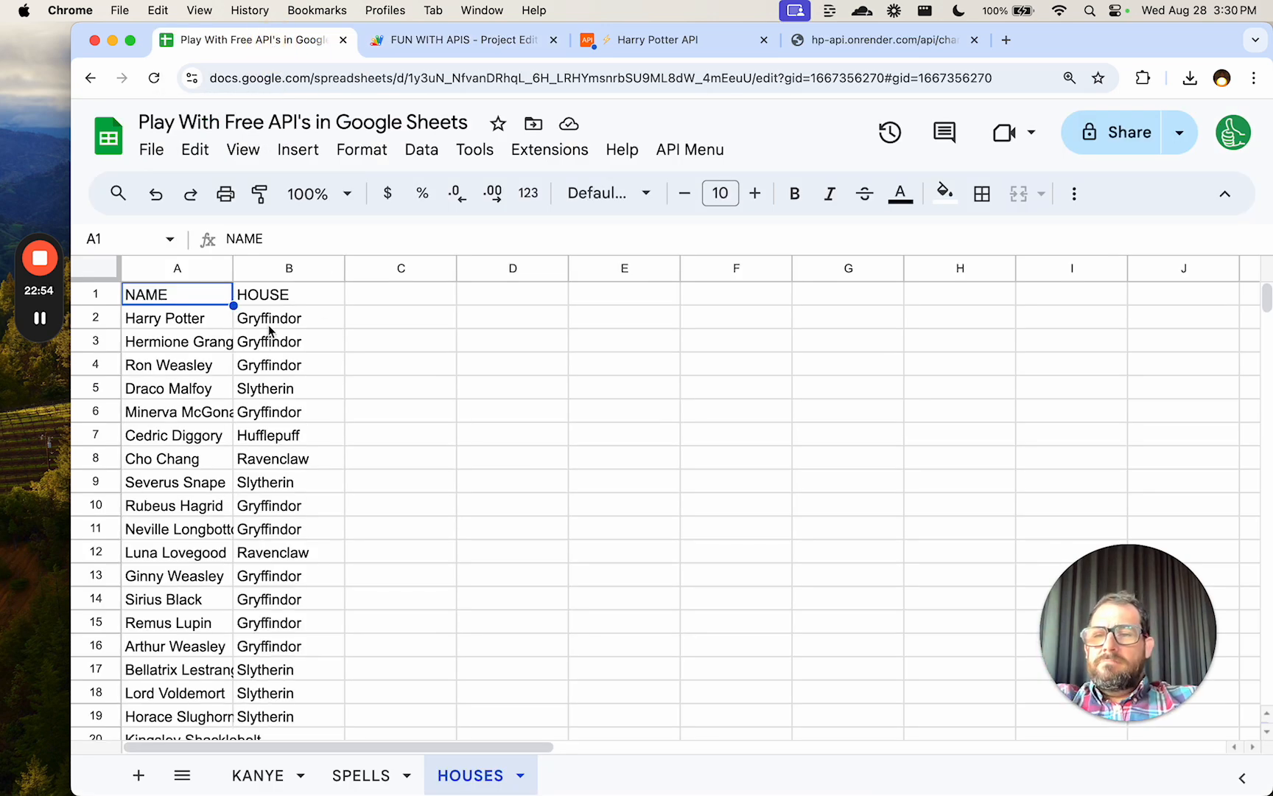
scroll(276, 399, down, 10)
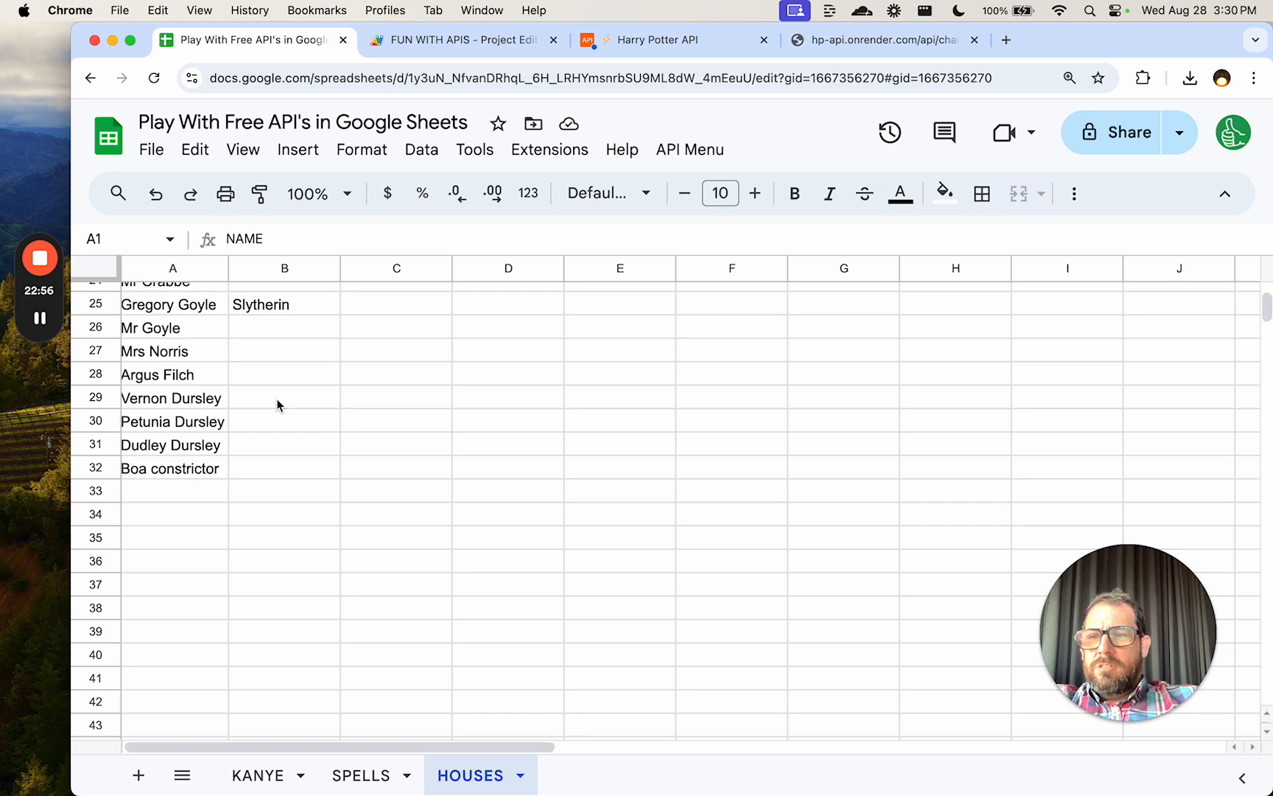
scroll(276, 398, up, 3)
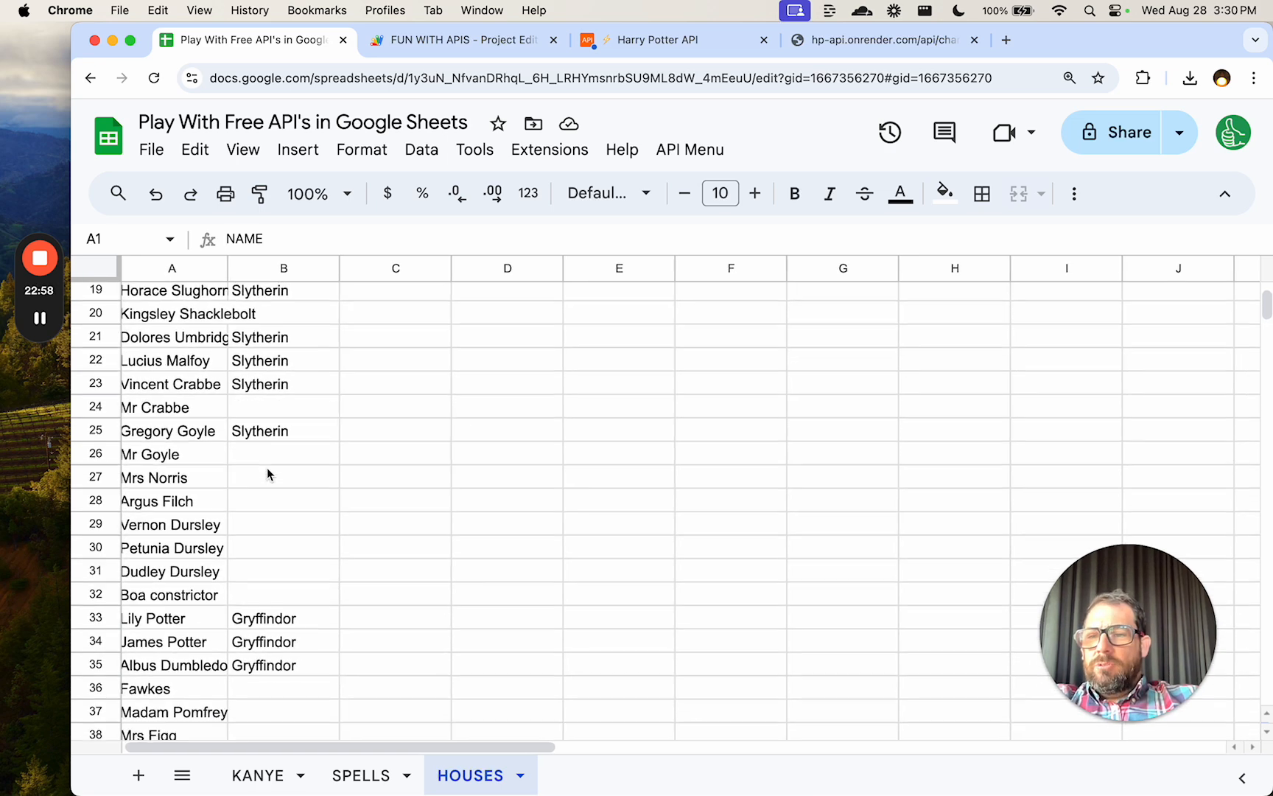
scroll(267, 472, down, 8)
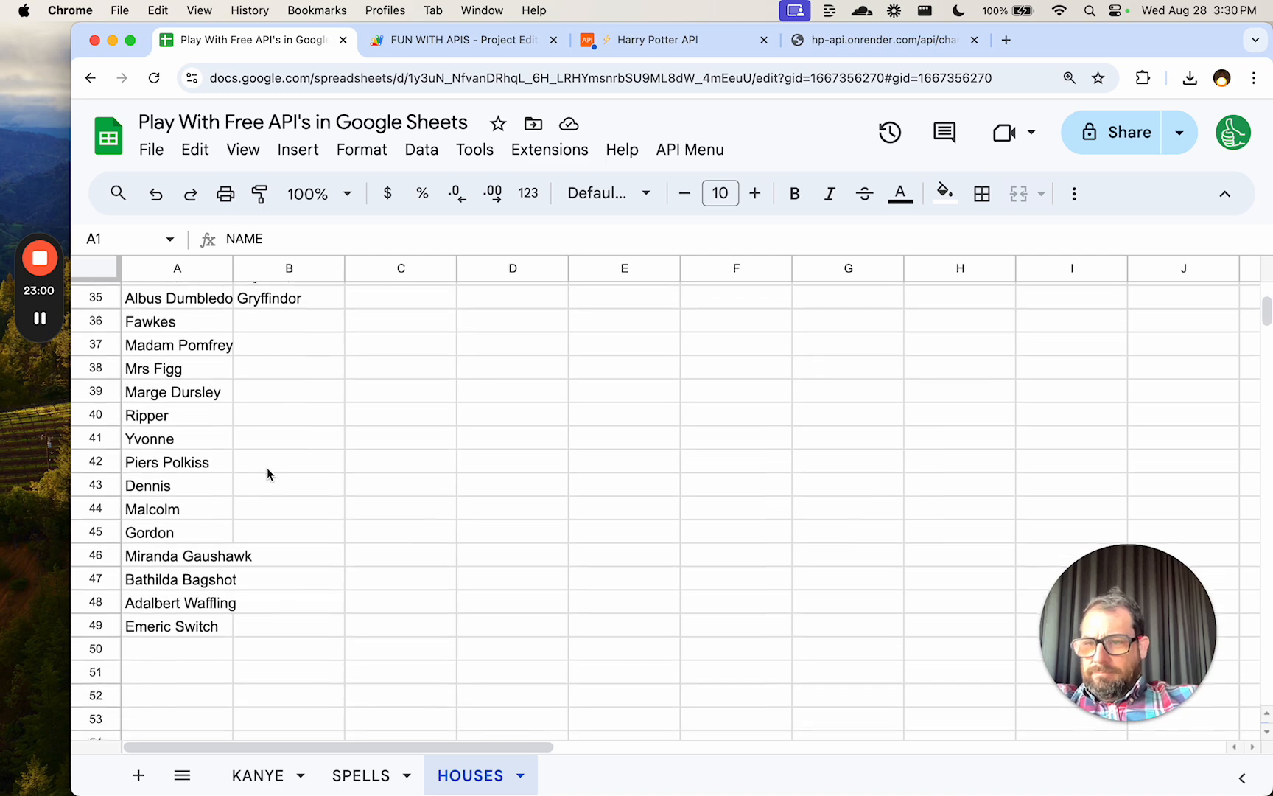
scroll(266, 472, down, 5)
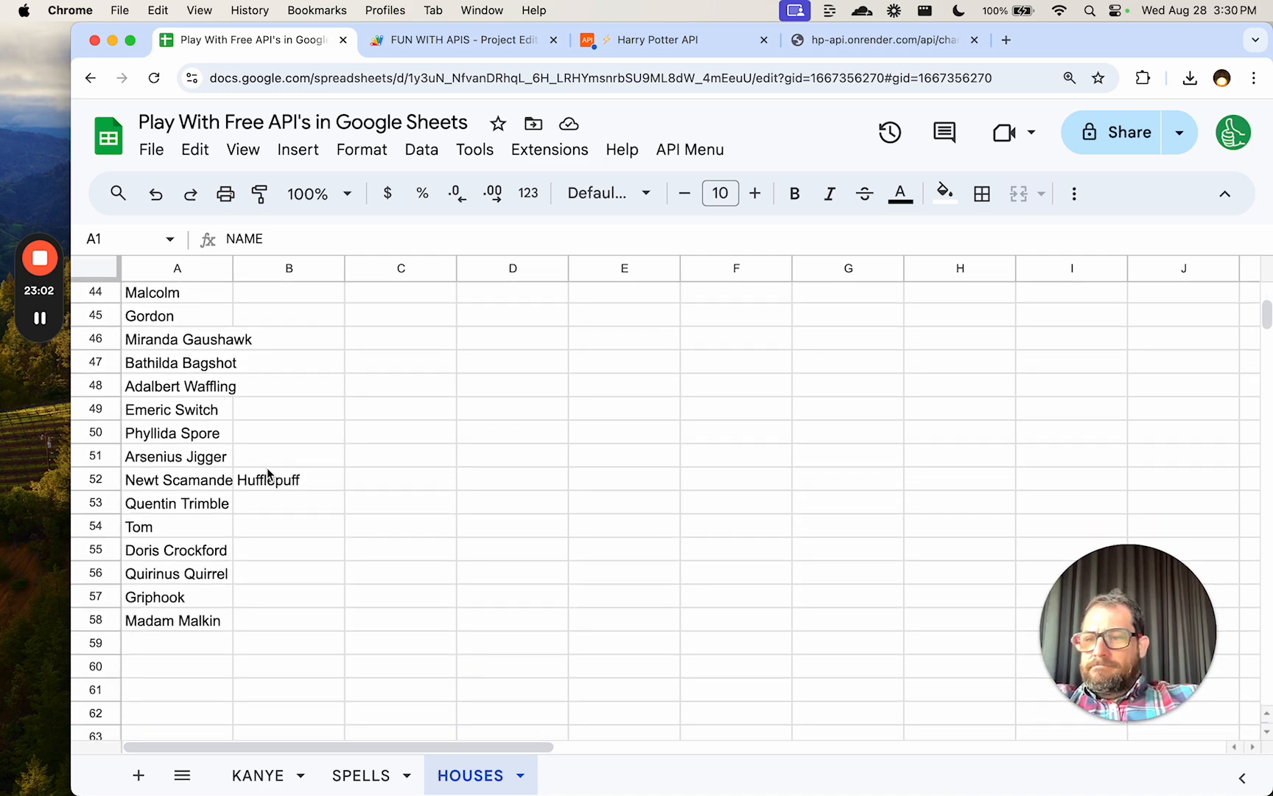
scroll(267, 469, down, 7)
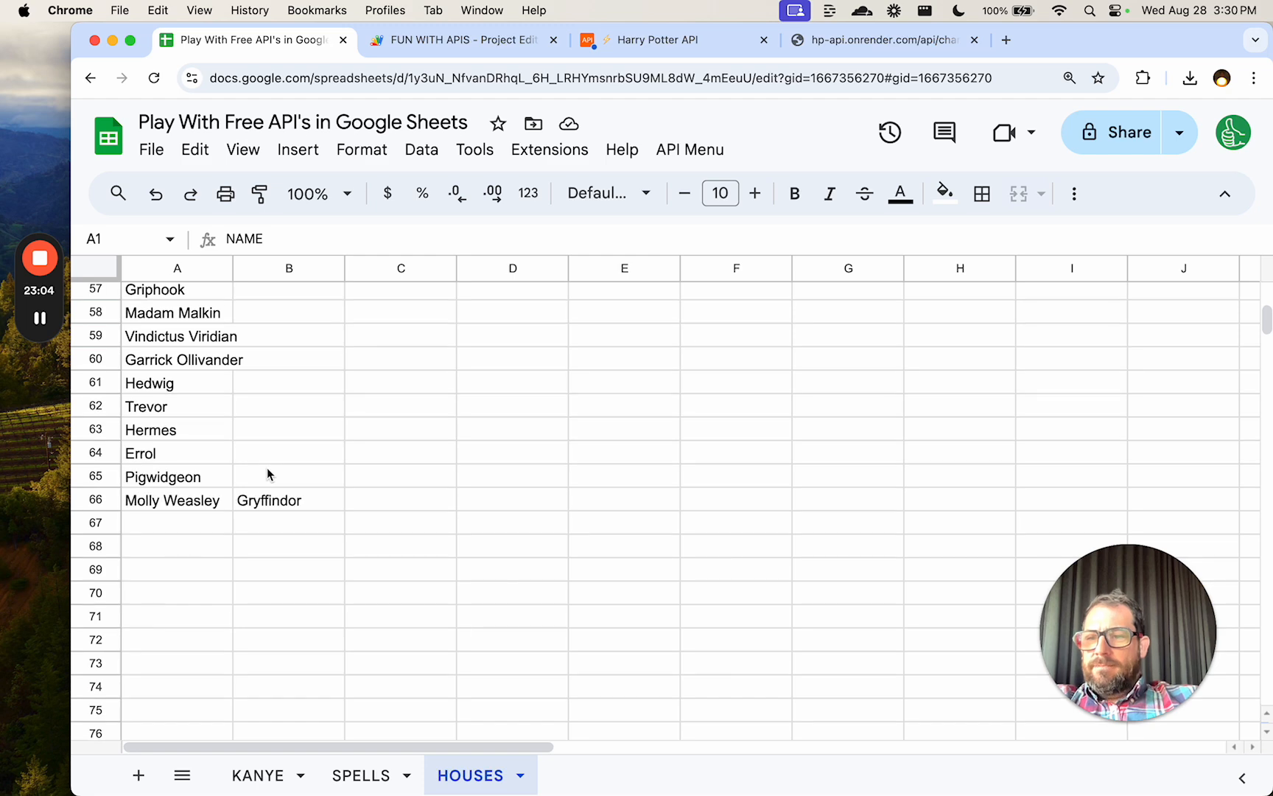
scroll(471, 327, up, 20)
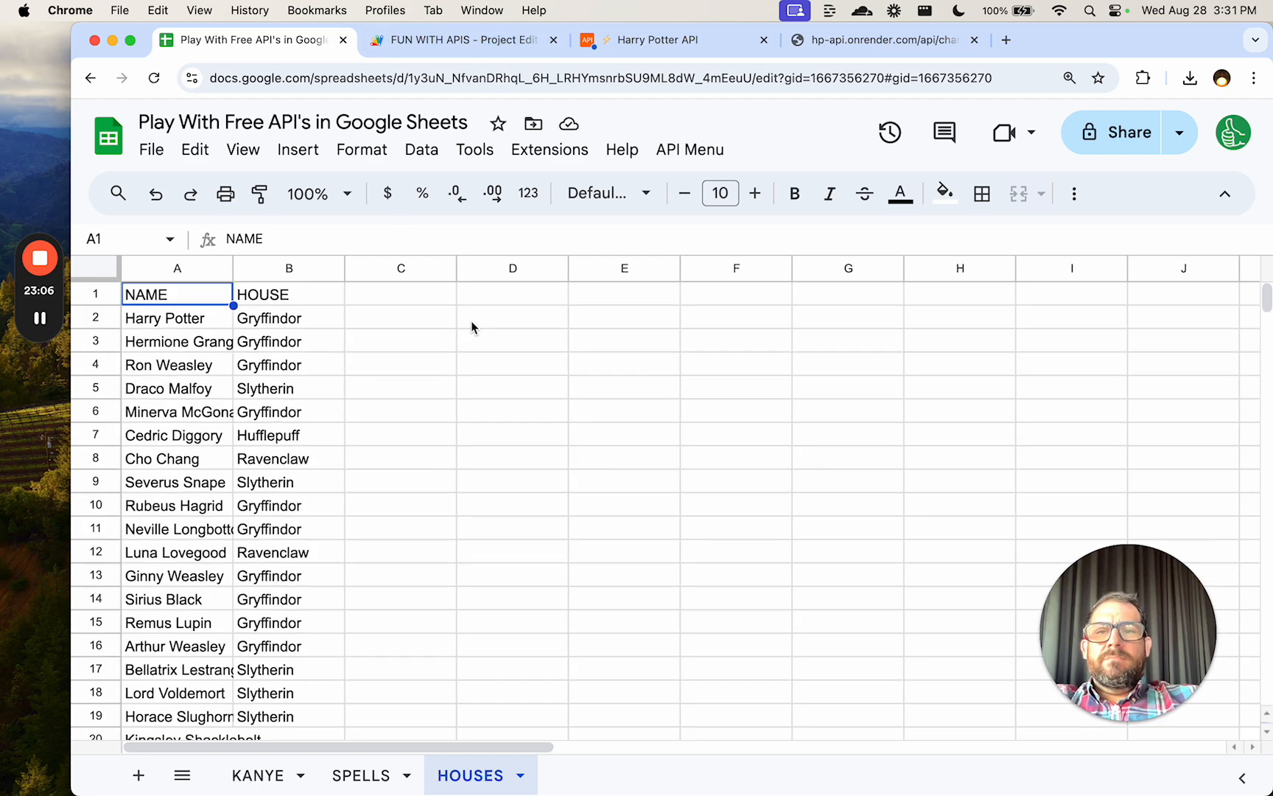
Review the endpoints on the Harry Potter API page, the characters JSON response and the FUN WITH APIS script.
click(464, 40)
click(642, 45)
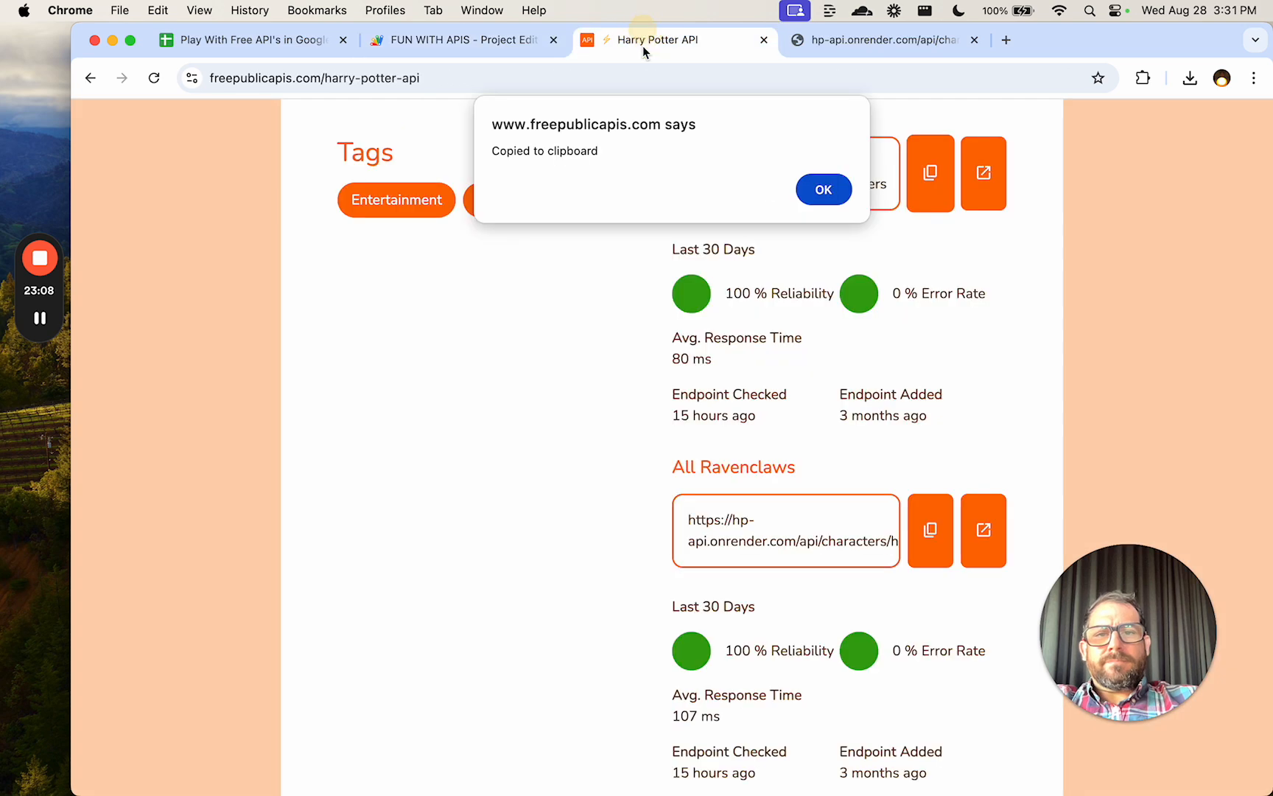
click(803, 189)
scroll(631, 563, down, 3)
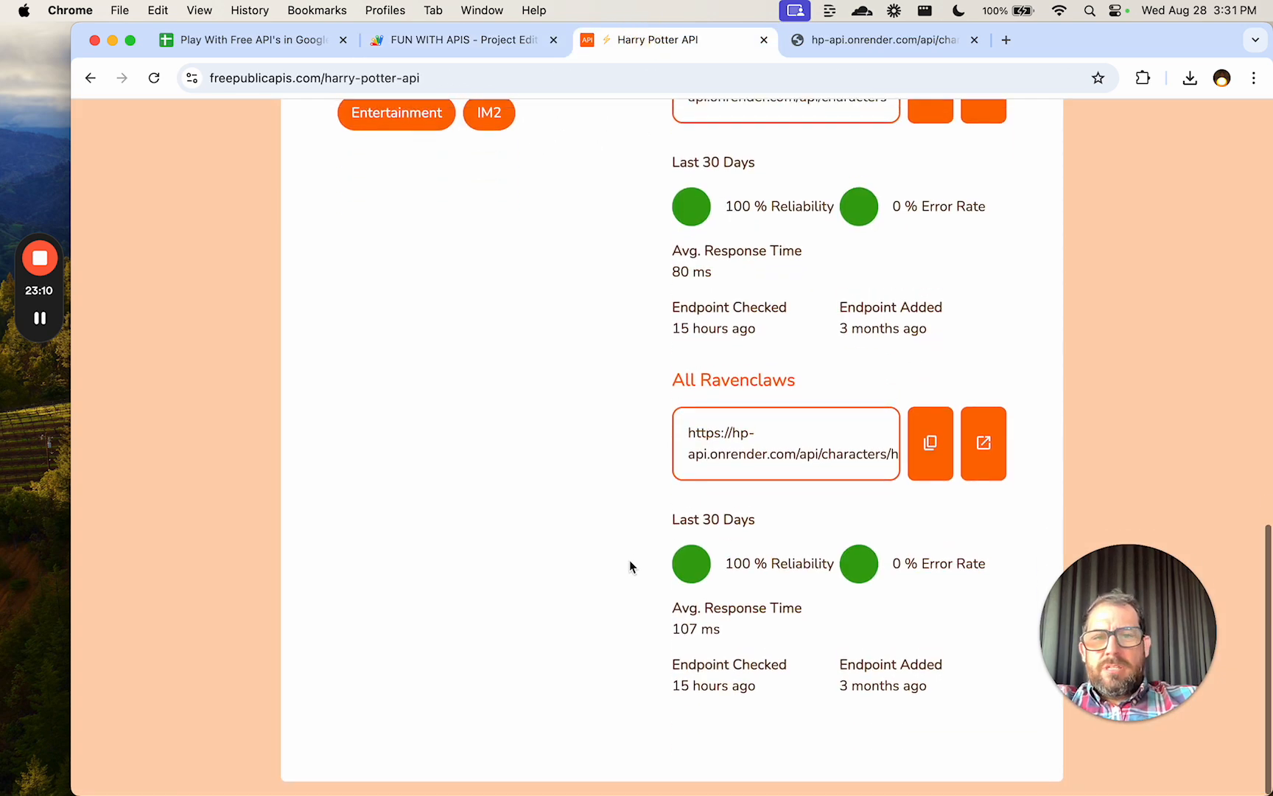
scroll(631, 566, up, 15)
scroll(625, 516, up, 5)
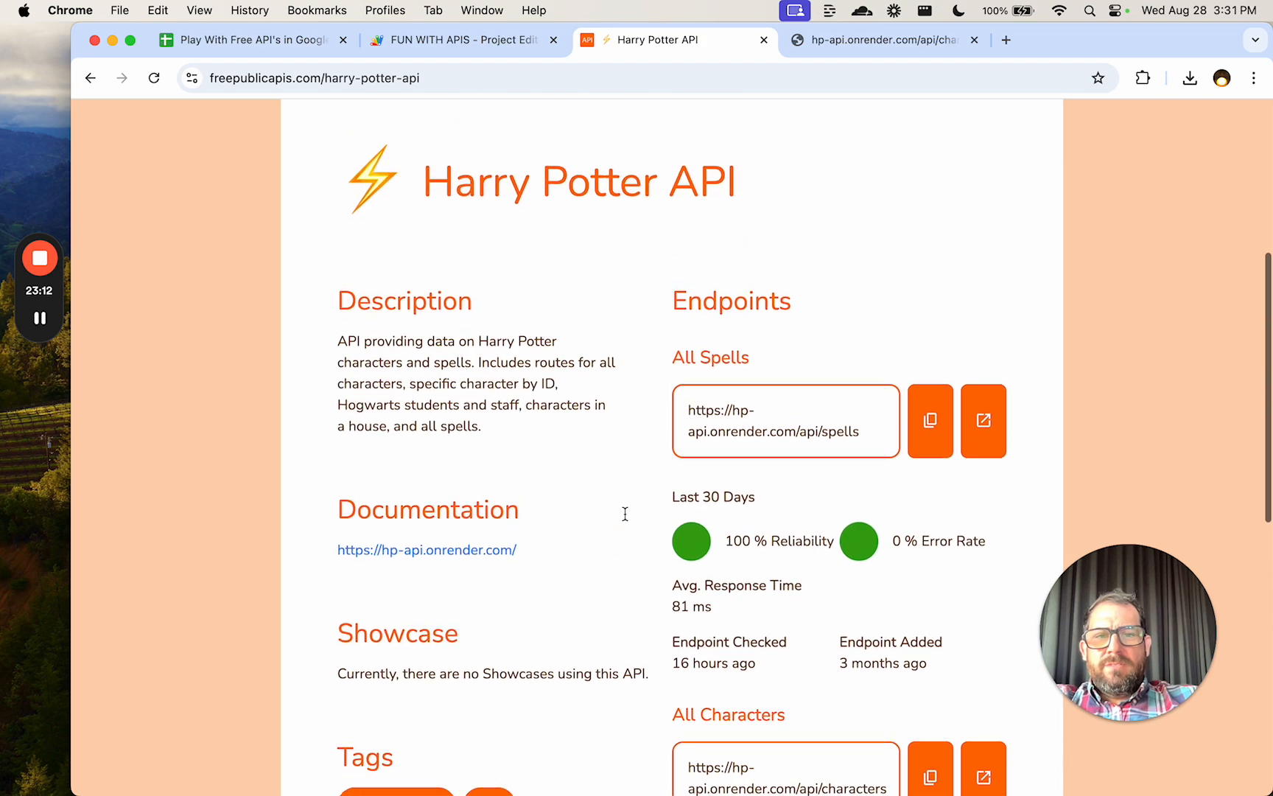
scroll(619, 492, down, 6)
scroll(619, 493, down, 13)
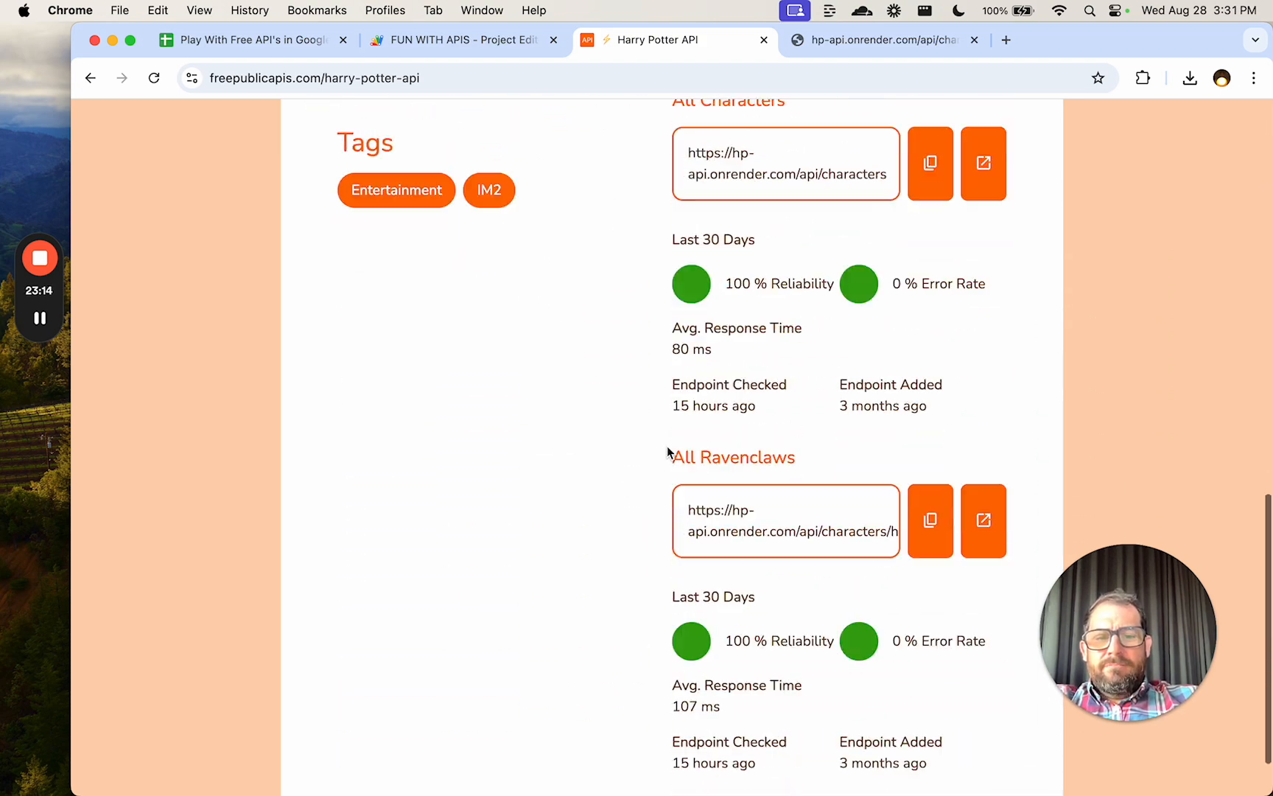
scroll(624, 514, up, 20)
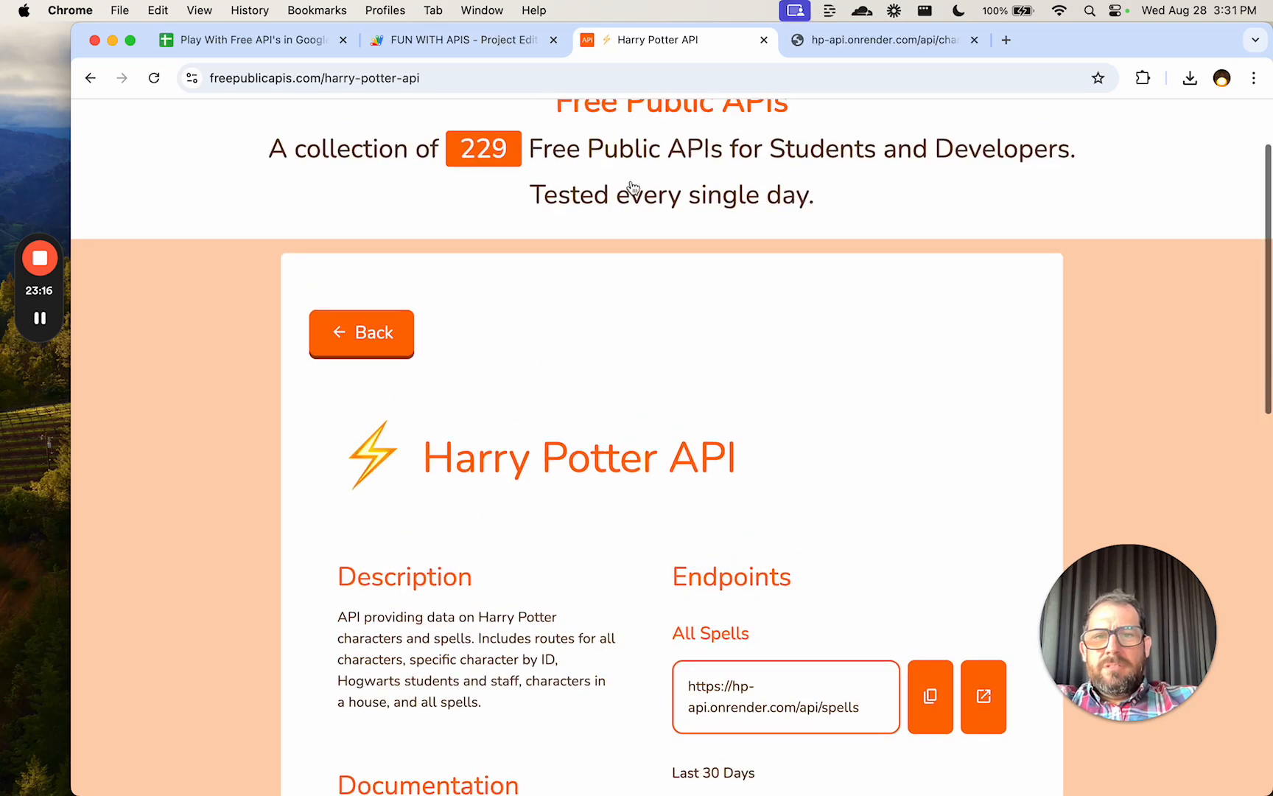
click(895, 41)
click(451, 241)
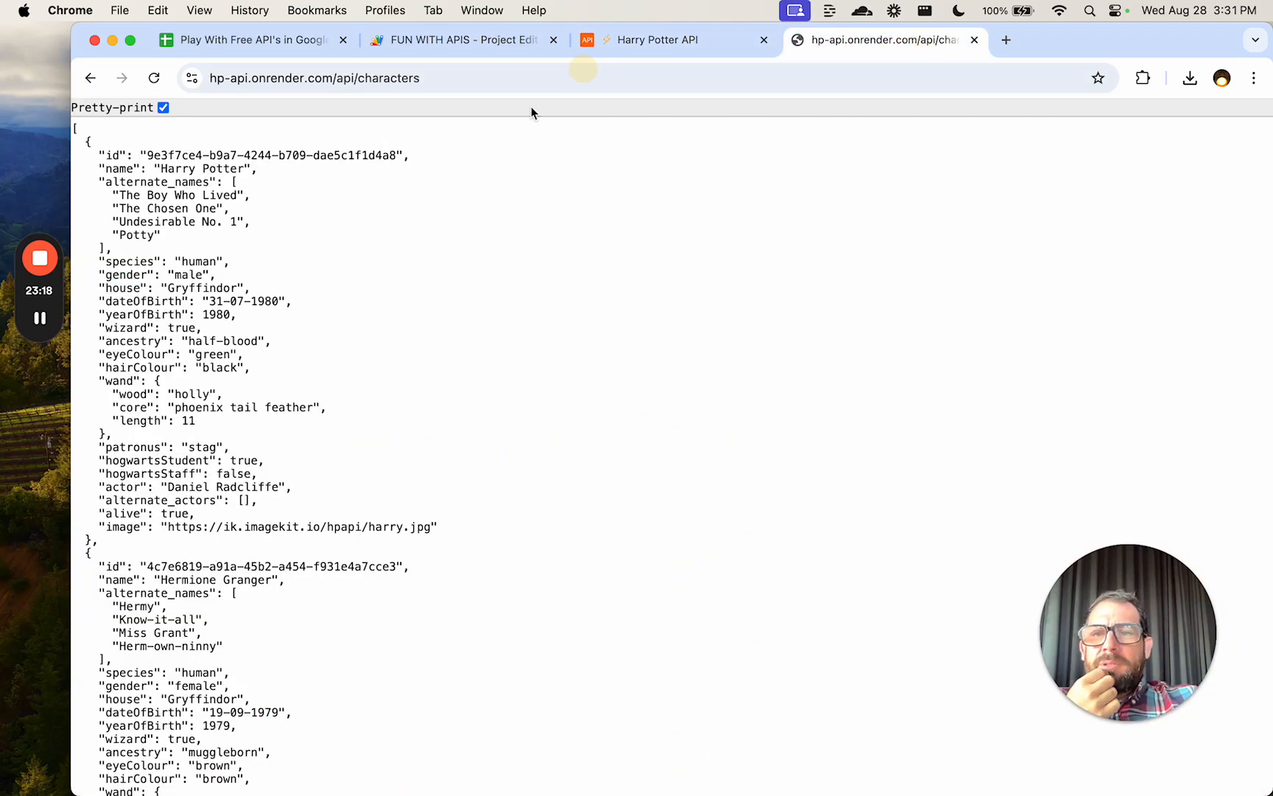
click(398, 51)
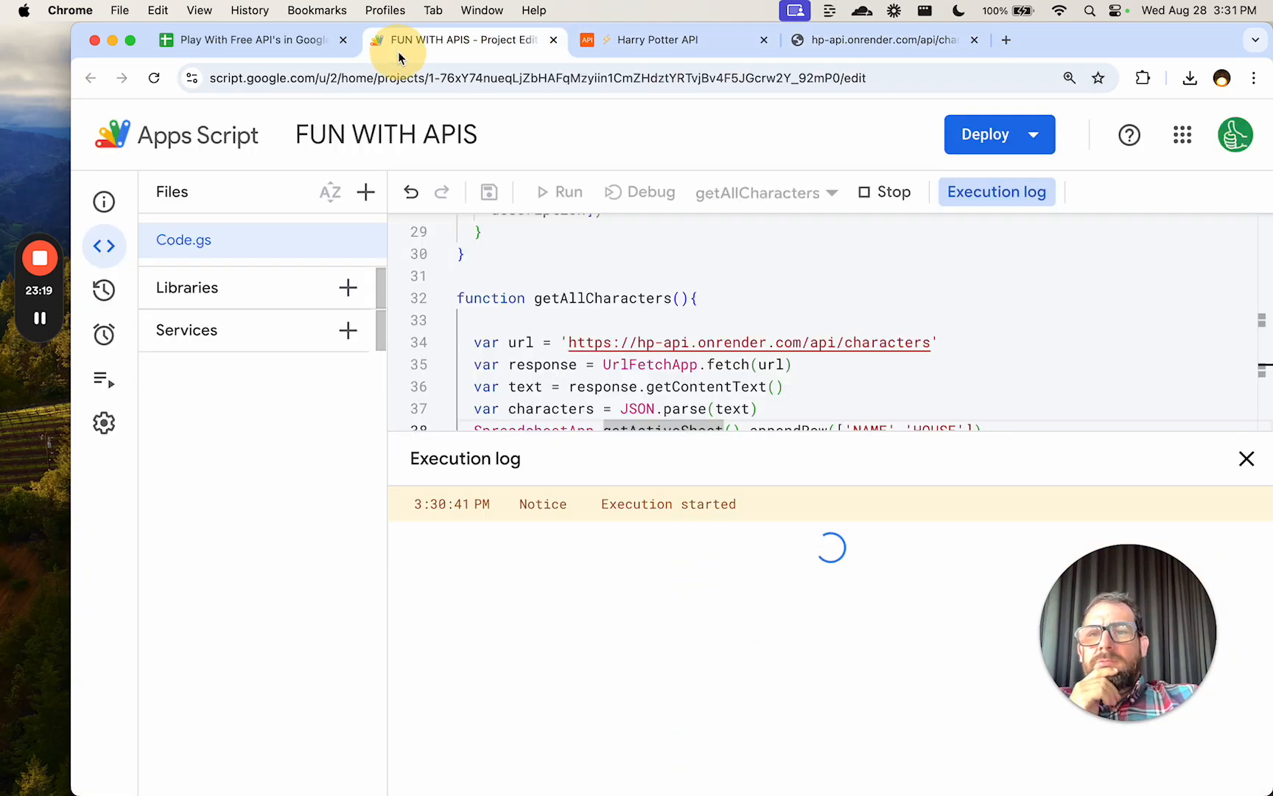
Go back to the Free Public APIs list, open the Public Holiday API entry and follow its documentation link to date.nager.at/Api.
click(685, 45)
click(90, 78)
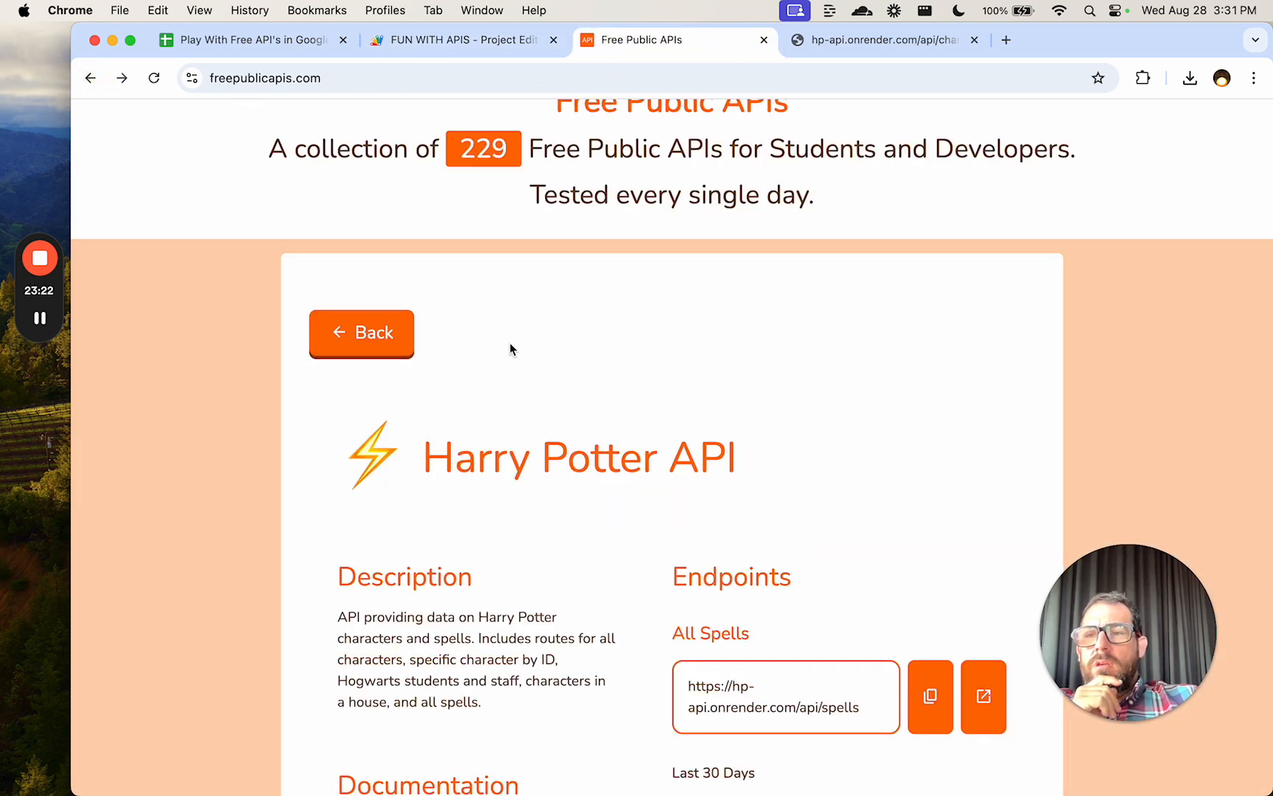
scroll(718, 348, down, 5)
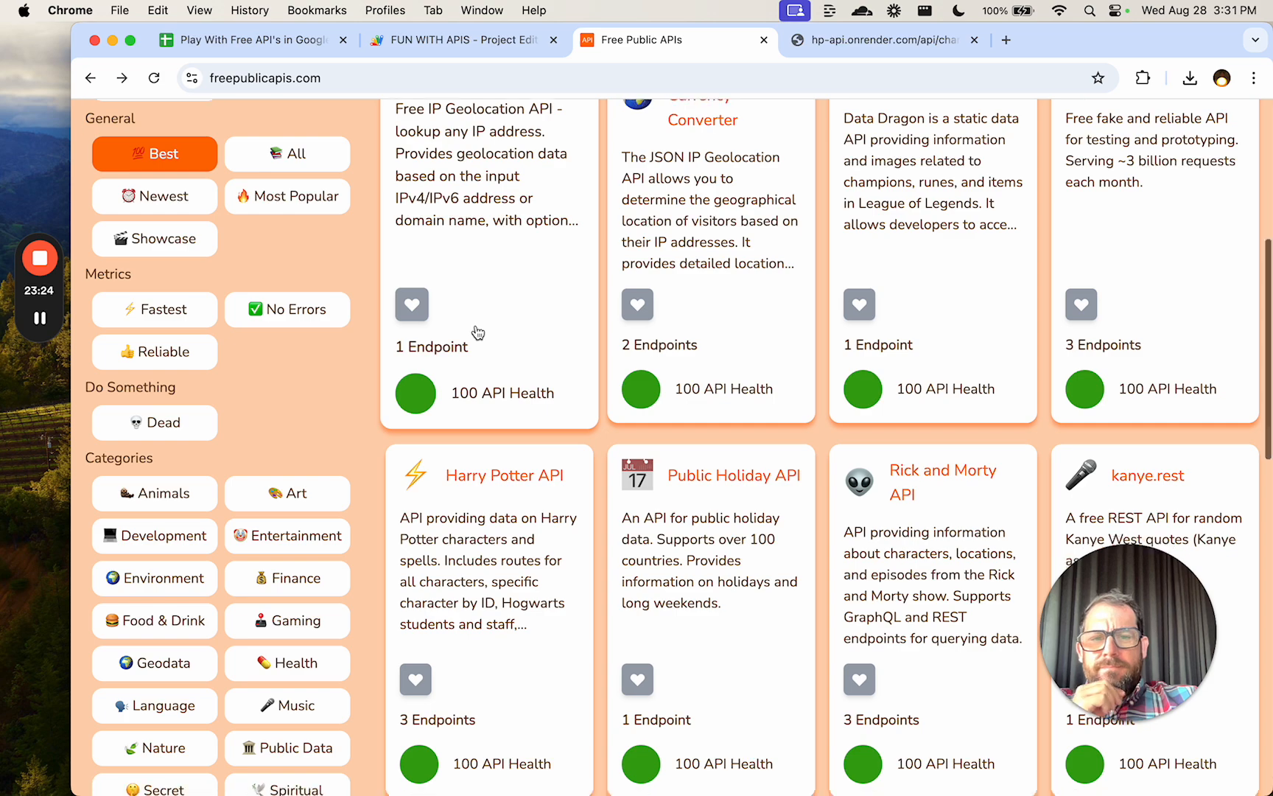
scroll(487, 332, down, 3)
click(770, 318)
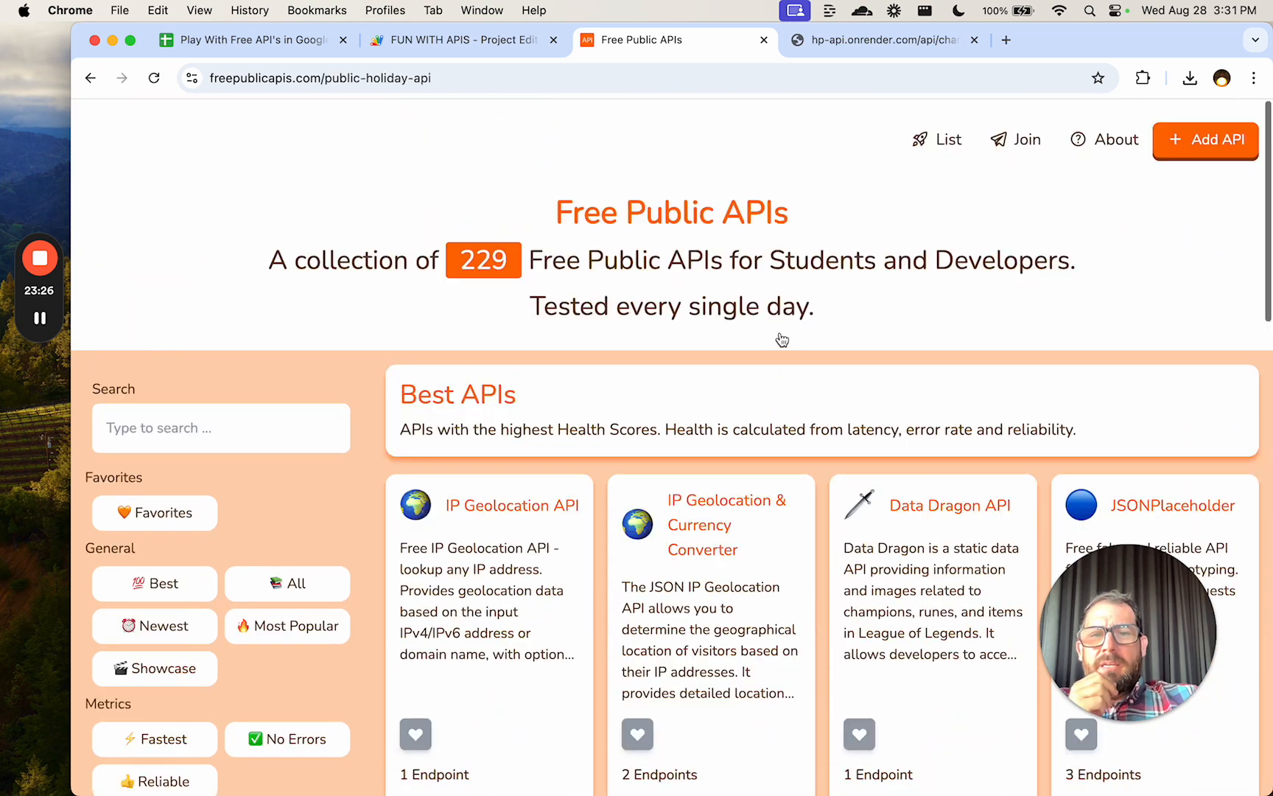
scroll(772, 504, down, 5)
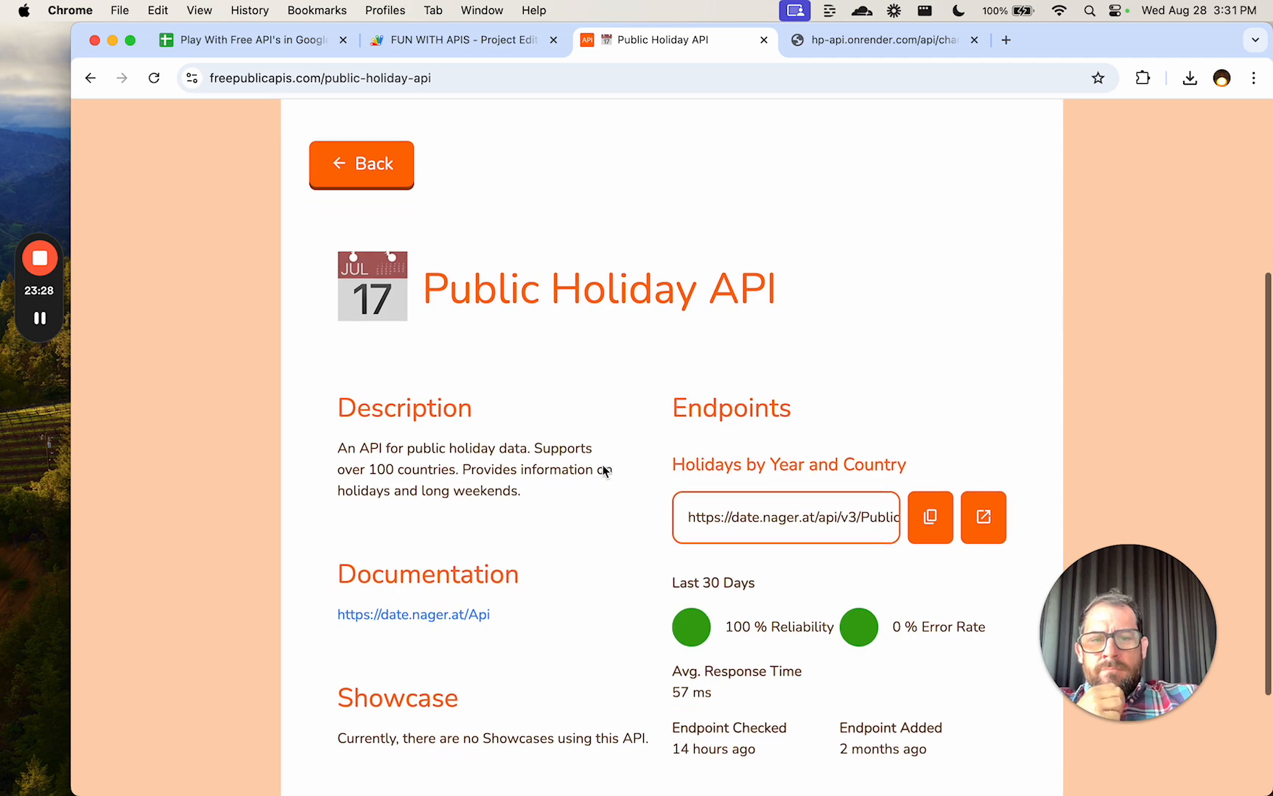
scroll(602, 465, down, 1)
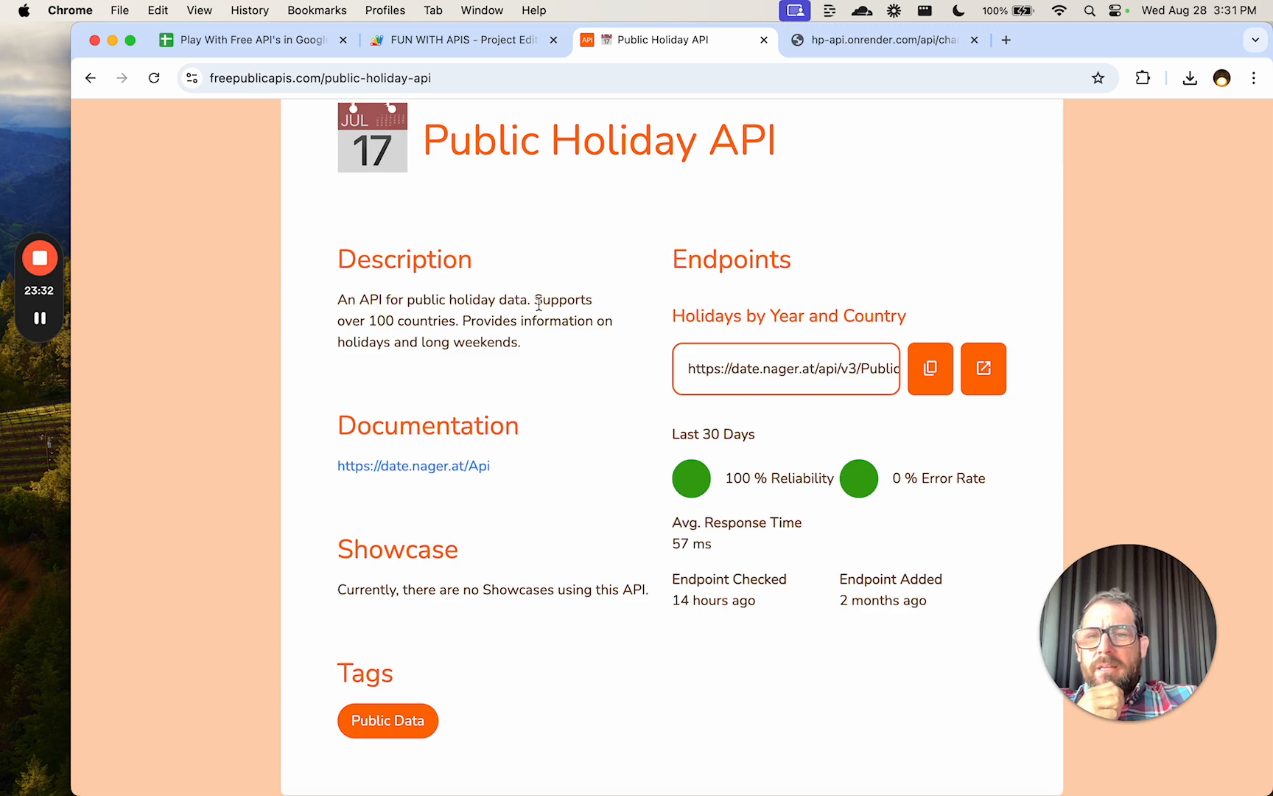
click(458, 467)
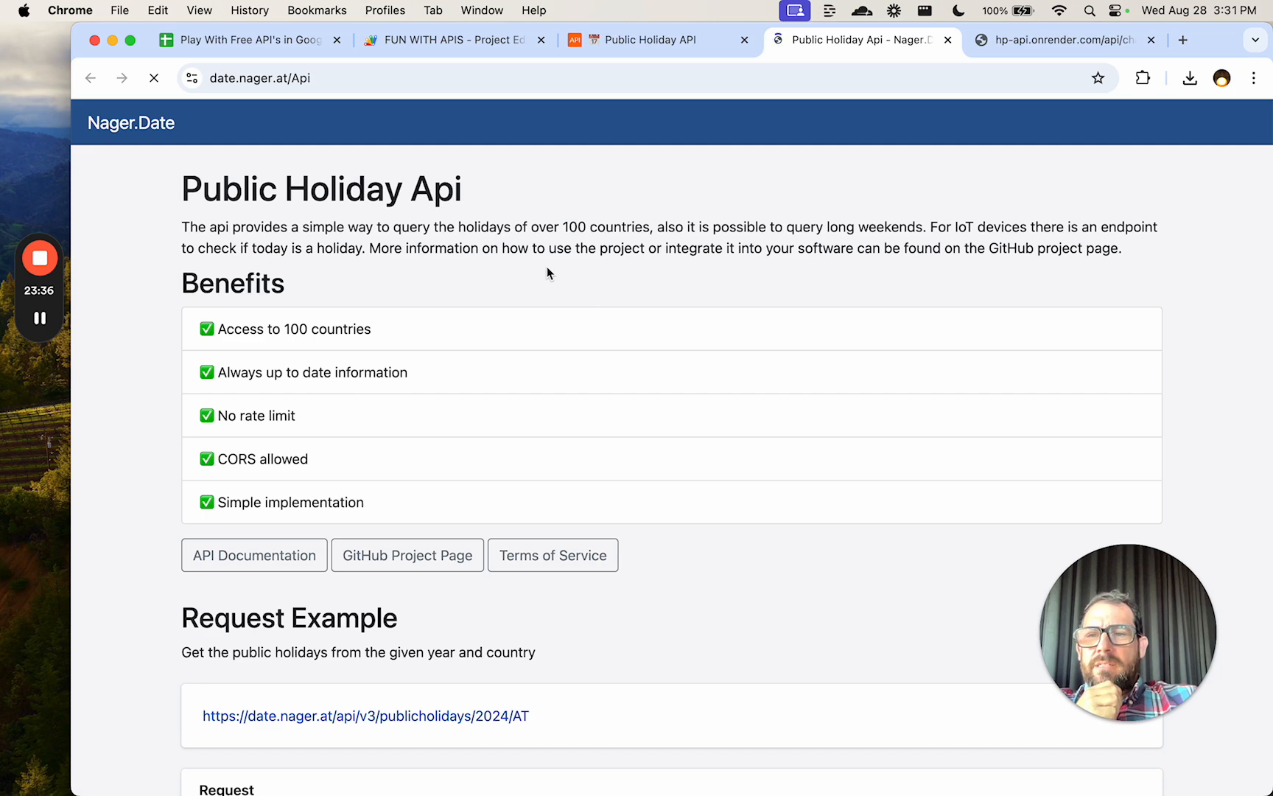
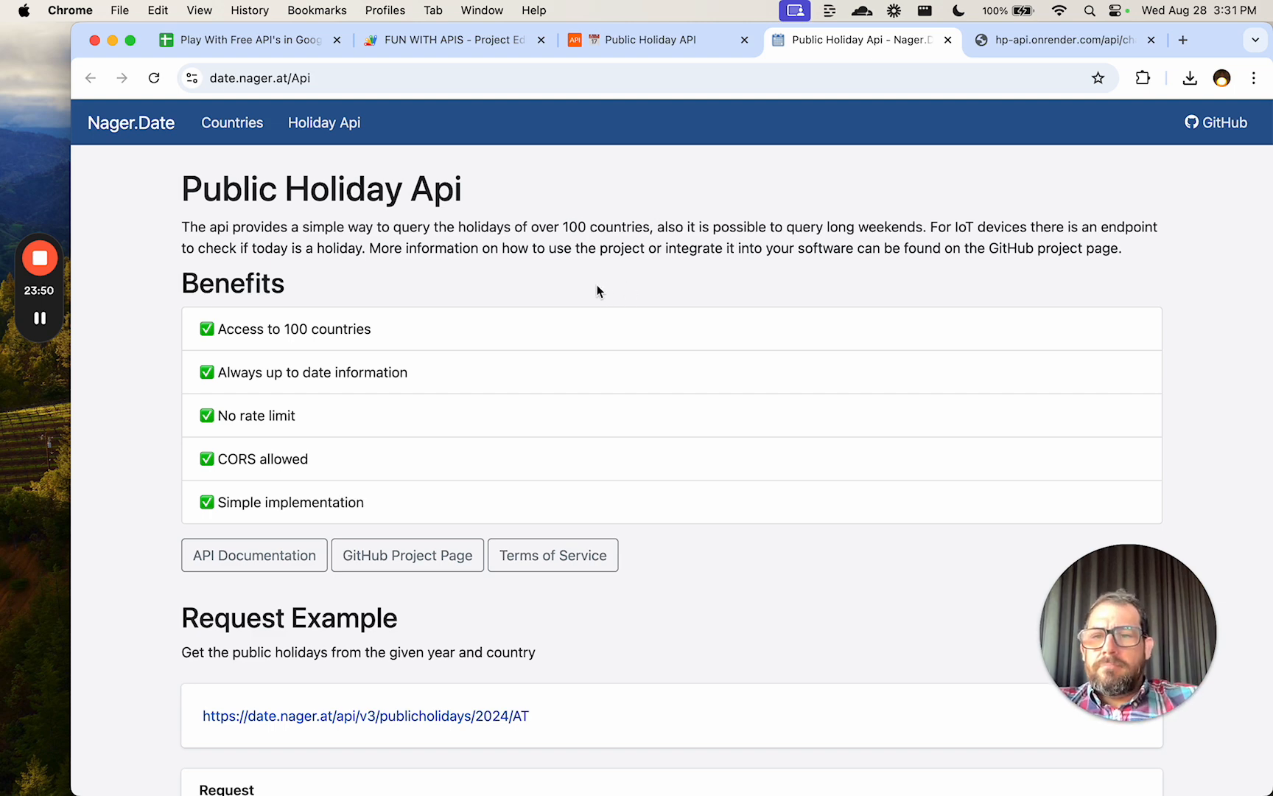
Read the Public Holiday Api request example, examining the Year and CountryCode parameters and the response model.
scroll(596, 290, down, 5)
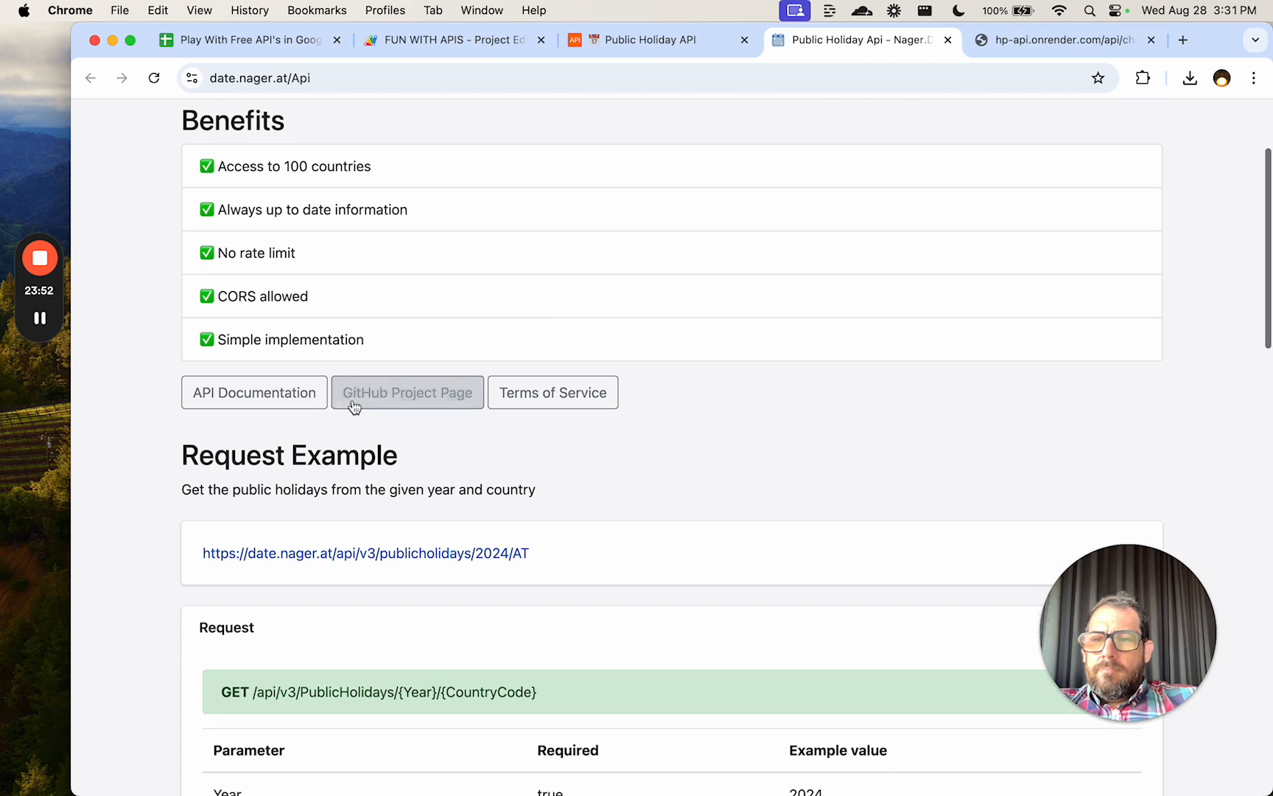
scroll(431, 457, down, 7)
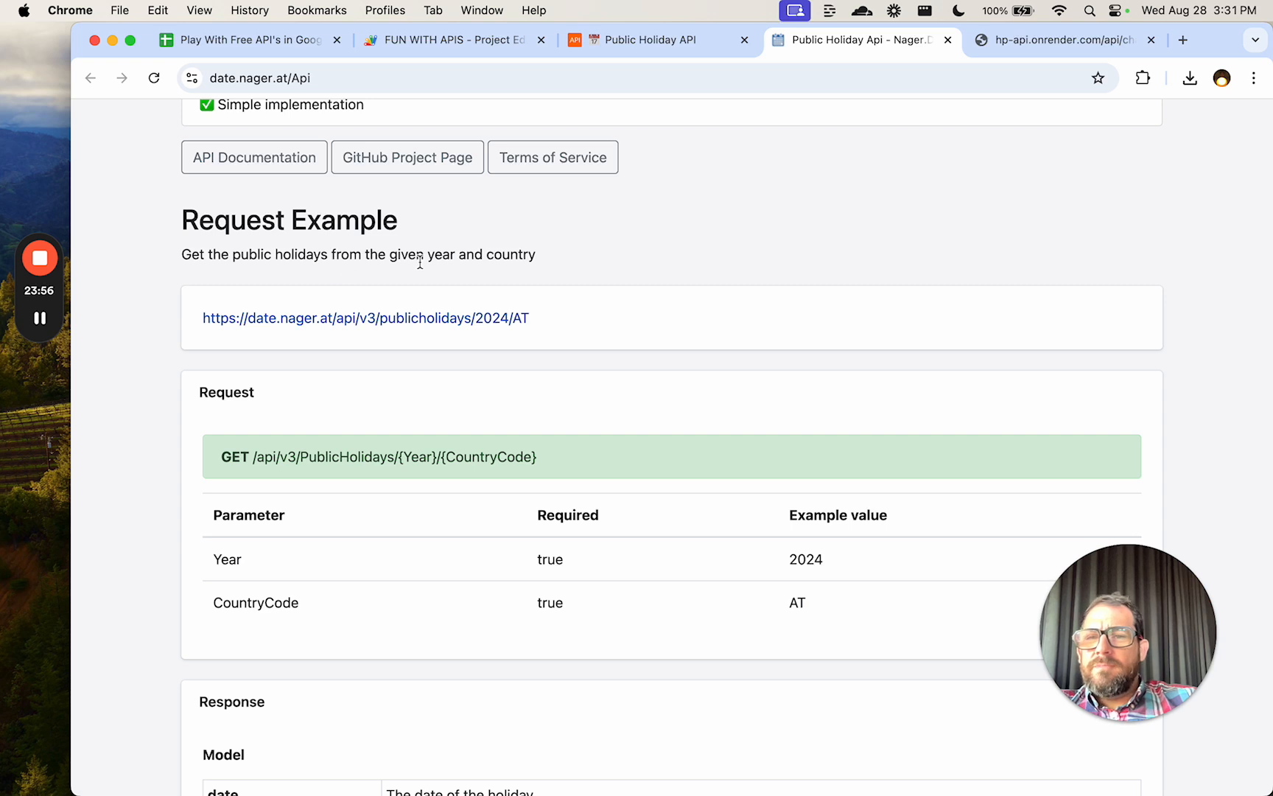
drag(420, 263, 527, 266)
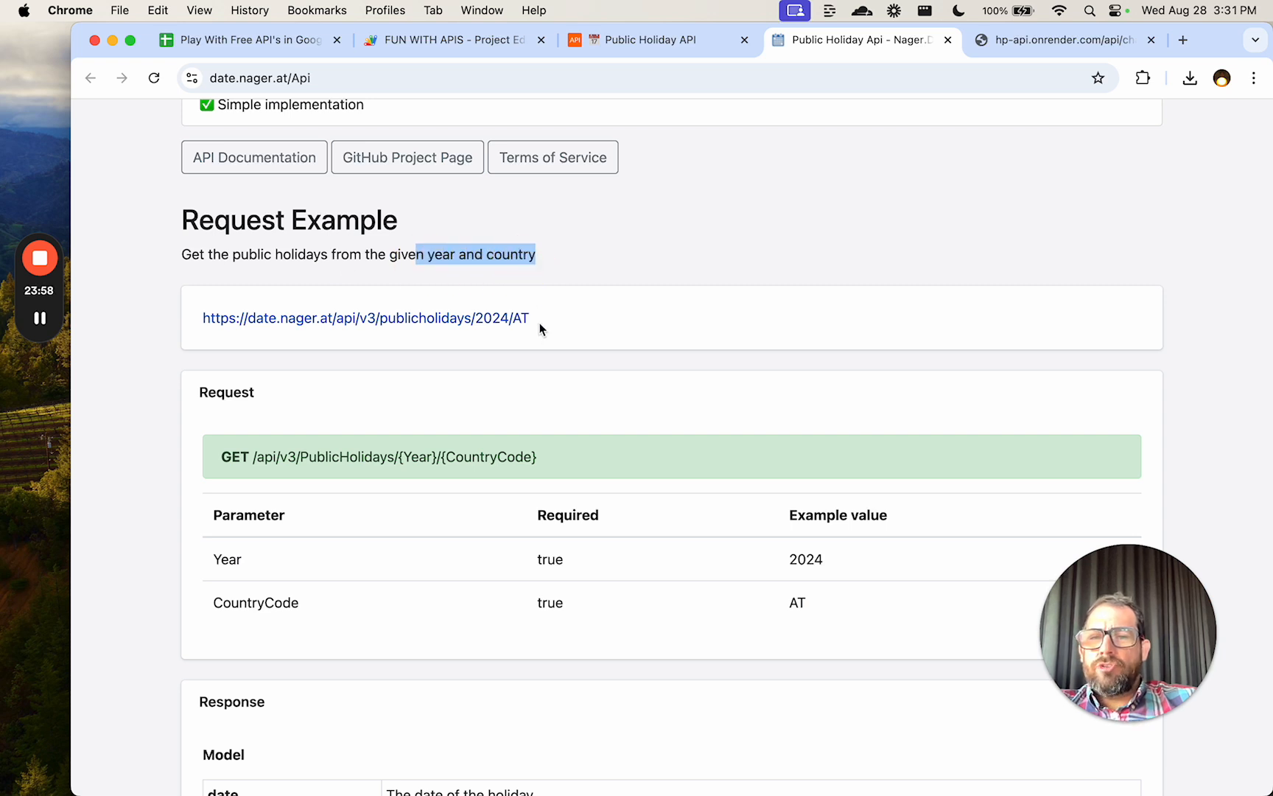
scroll(560, 324, down, 1)
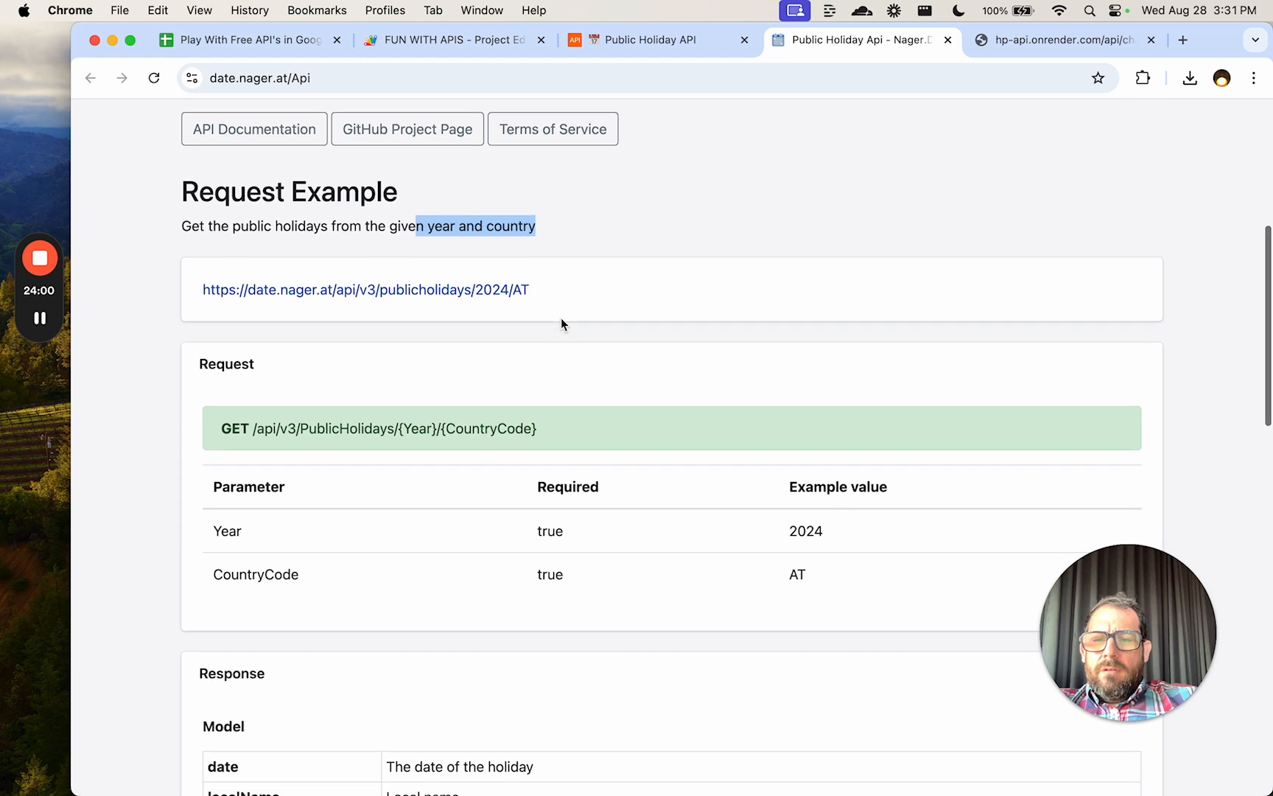
double_click(797, 575)
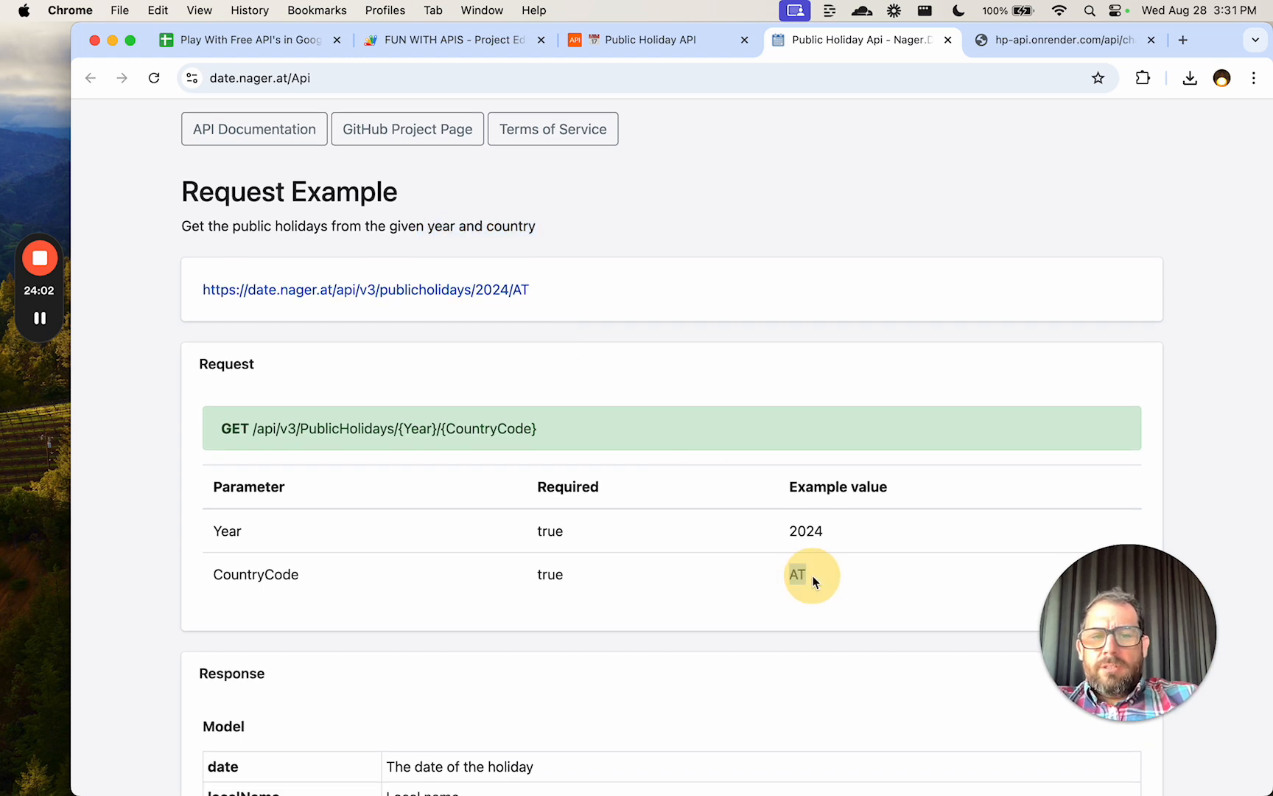
scroll(602, 318, down, 2)
scroll(601, 313, down, 3)
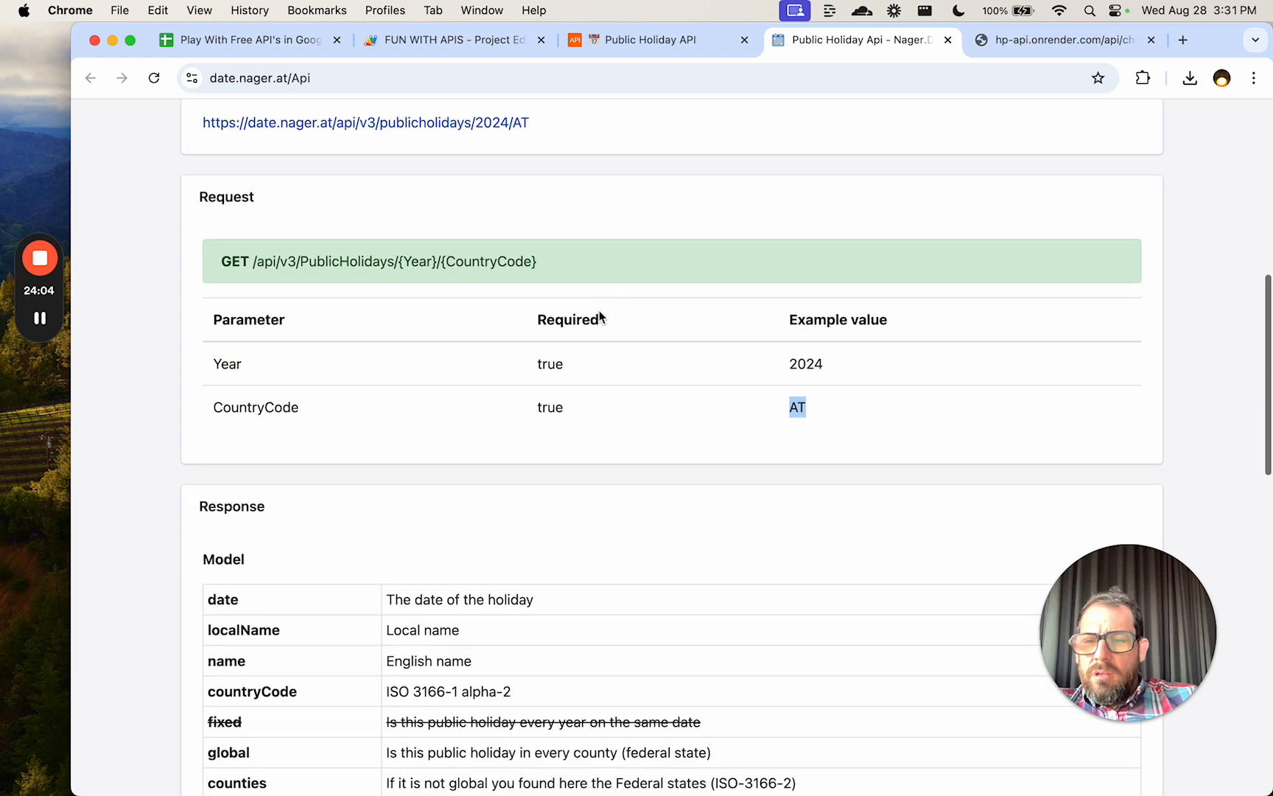
scroll(599, 310, up, 1)
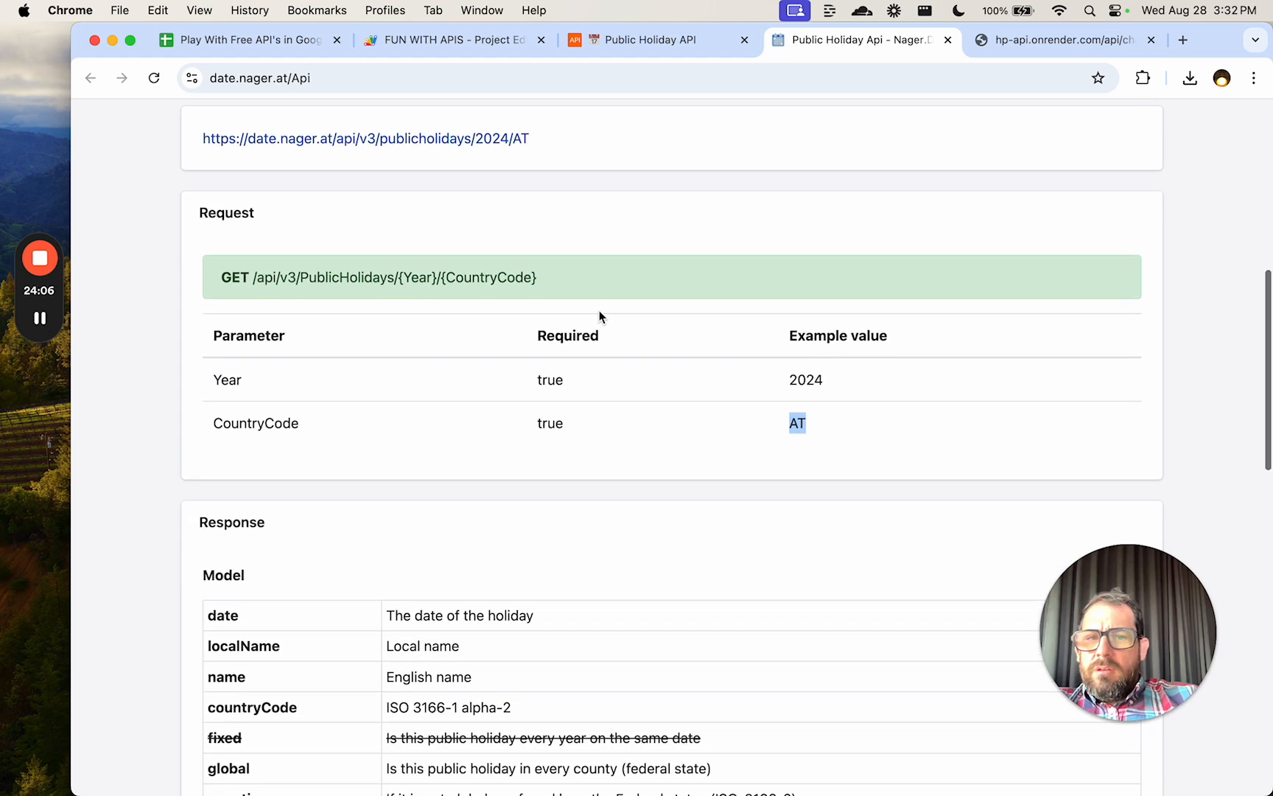
double_click(825, 379)
scroll(560, 372, up, 2)
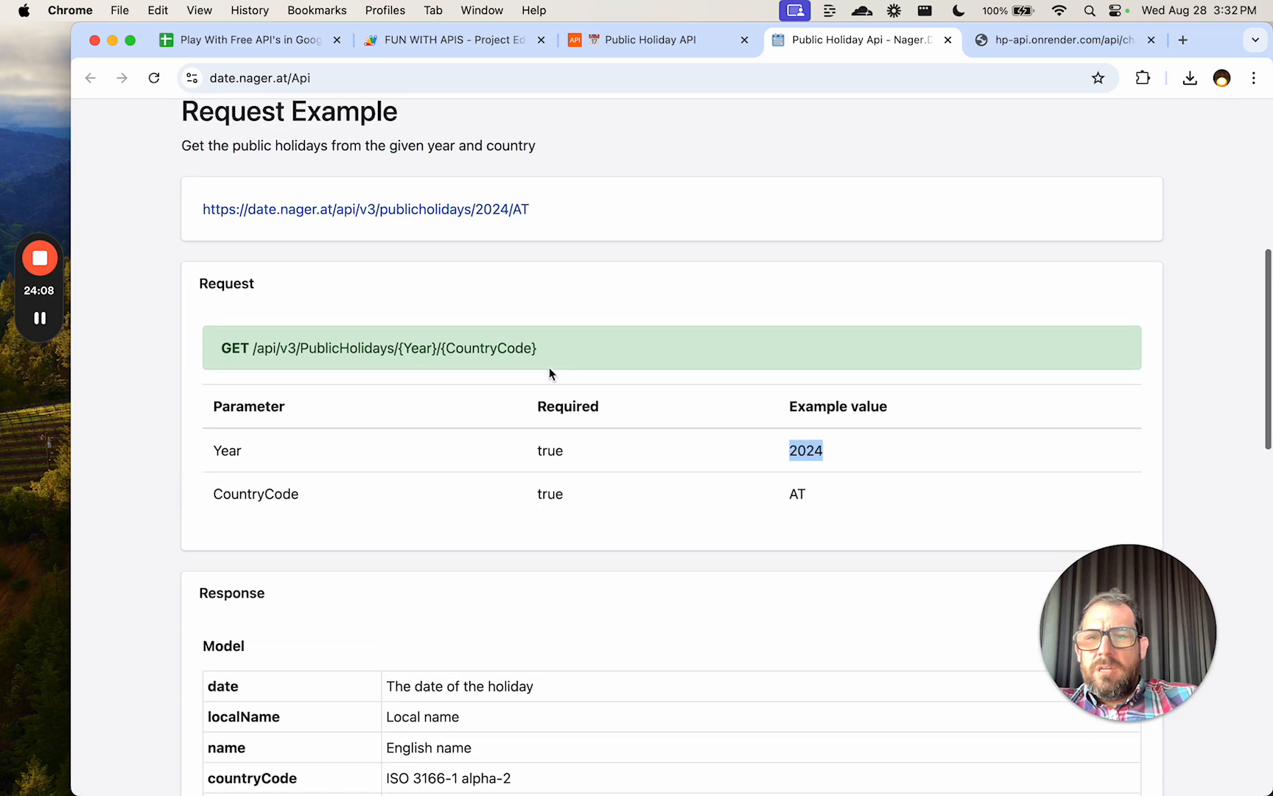
scroll(544, 361, up, 1)
drag(535, 248, 180, 249)
key(super+c)
key(super+t)
key(super+v)
key(Return)
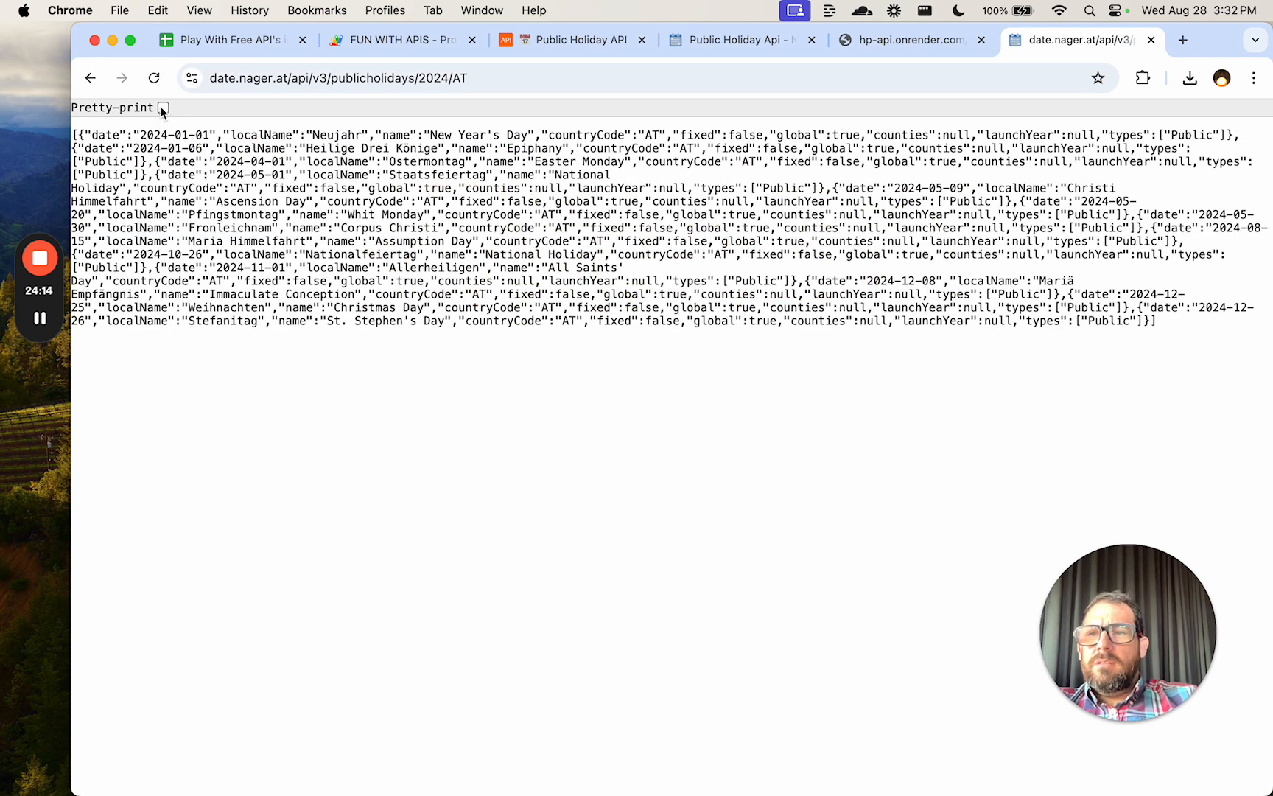
click(163, 108)
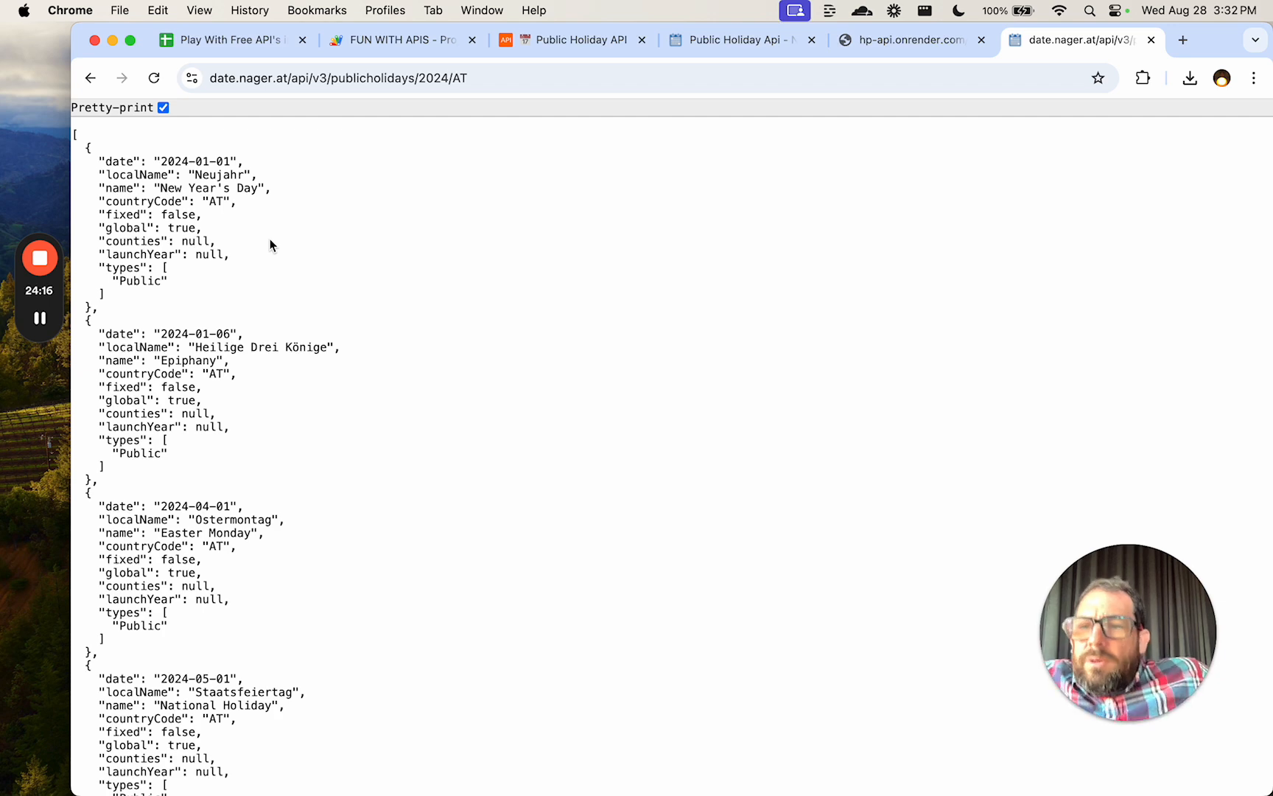
scroll(223, 395, down, 18)
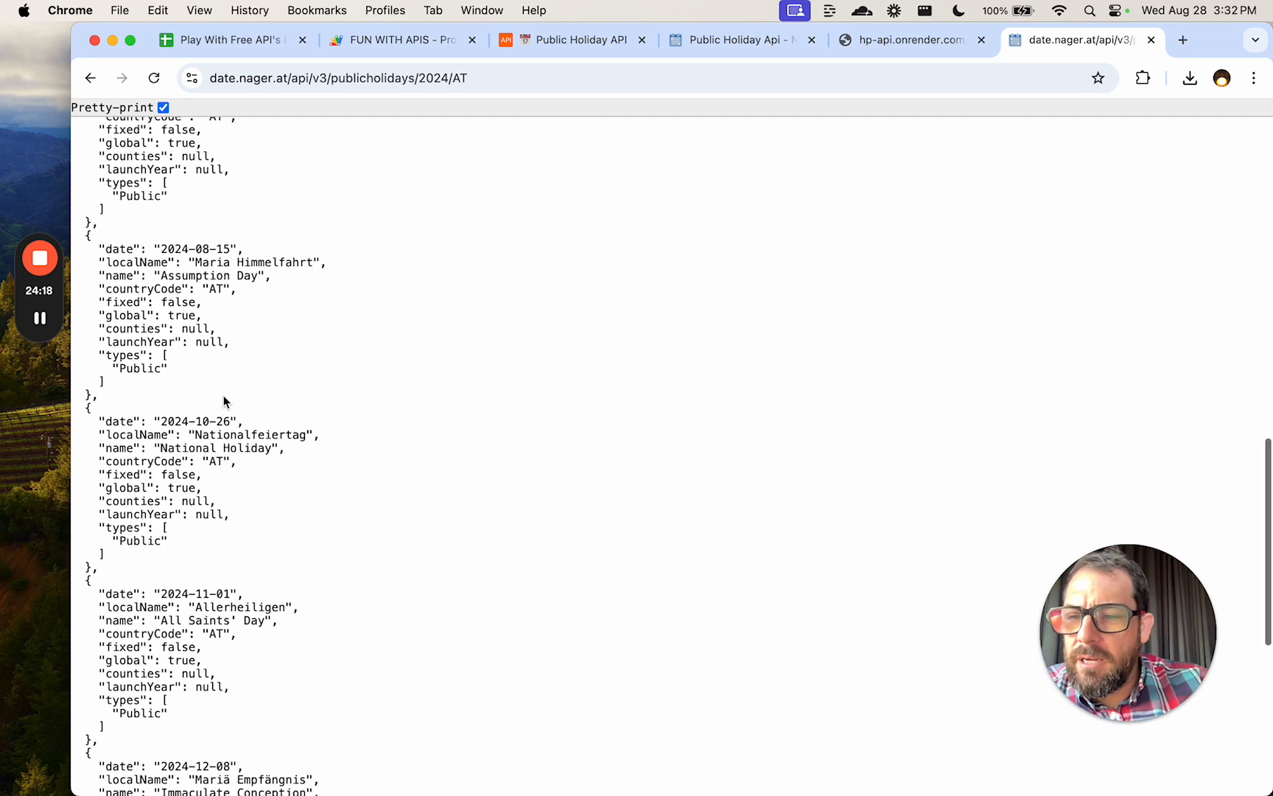
scroll(222, 398, up, 20)
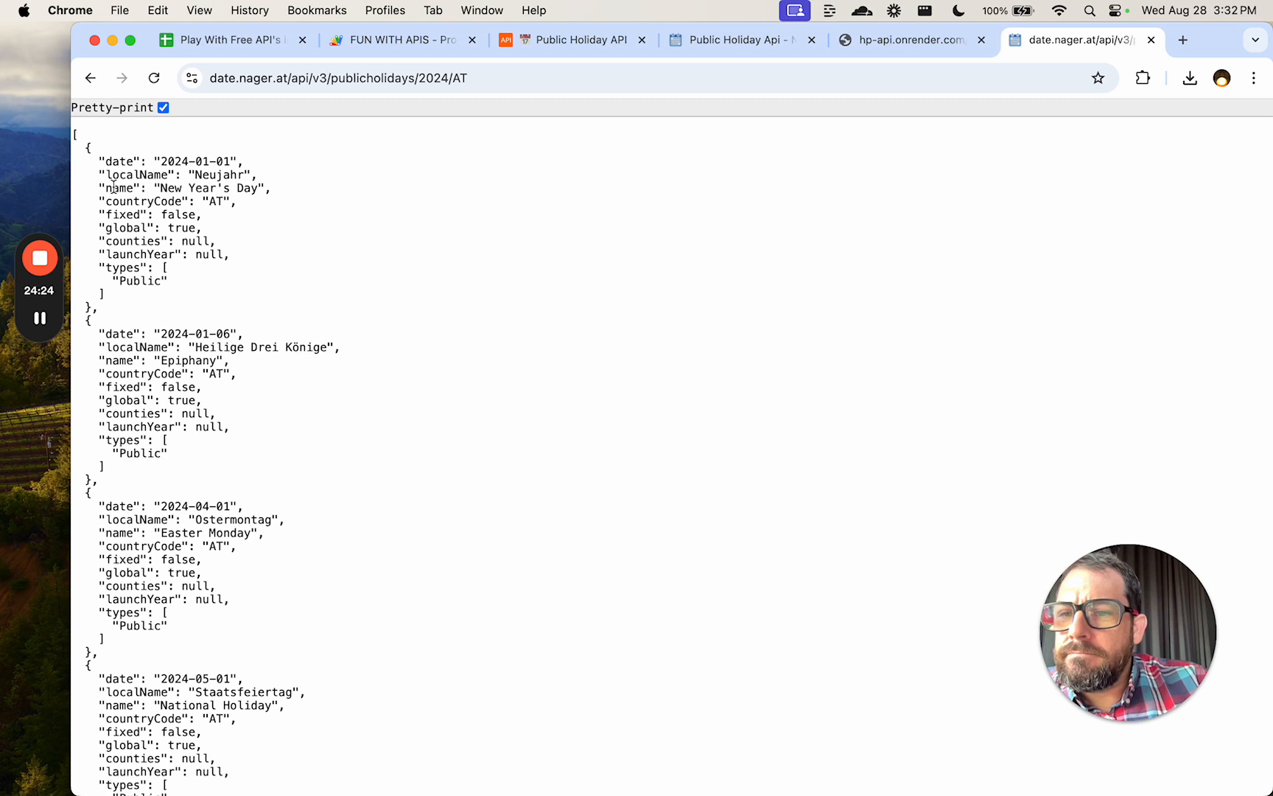
Change the country code in the public holidays request URL to US, load it and pretty-print the response.
double_click(511, 77)
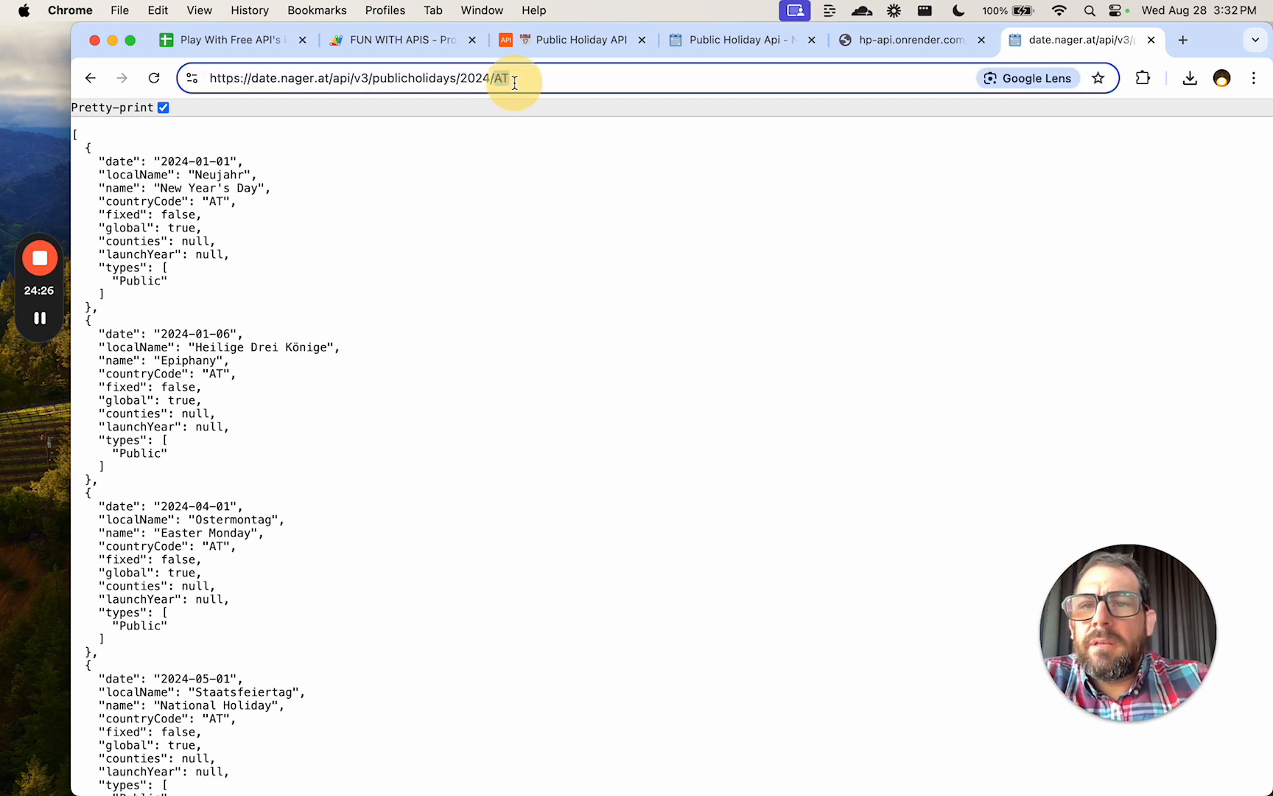
text(US)
key(Return)
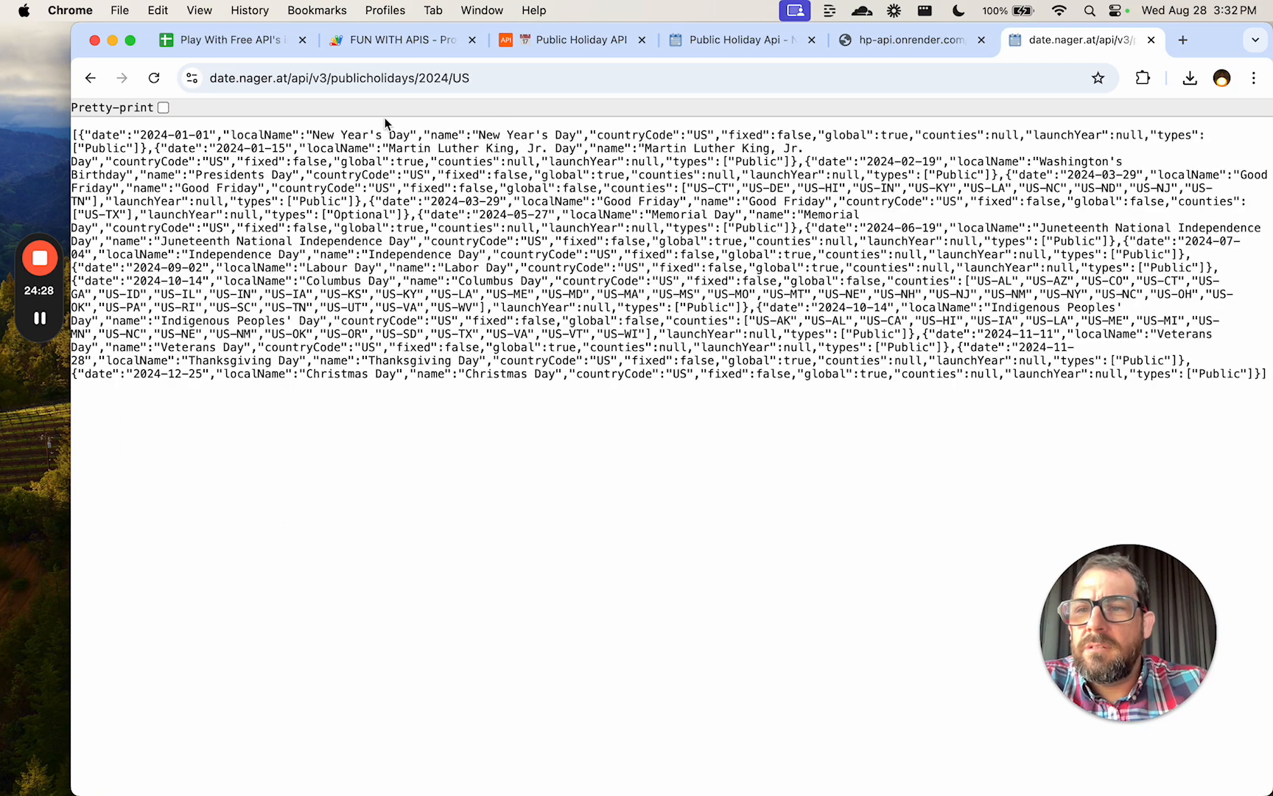
click(162, 108)
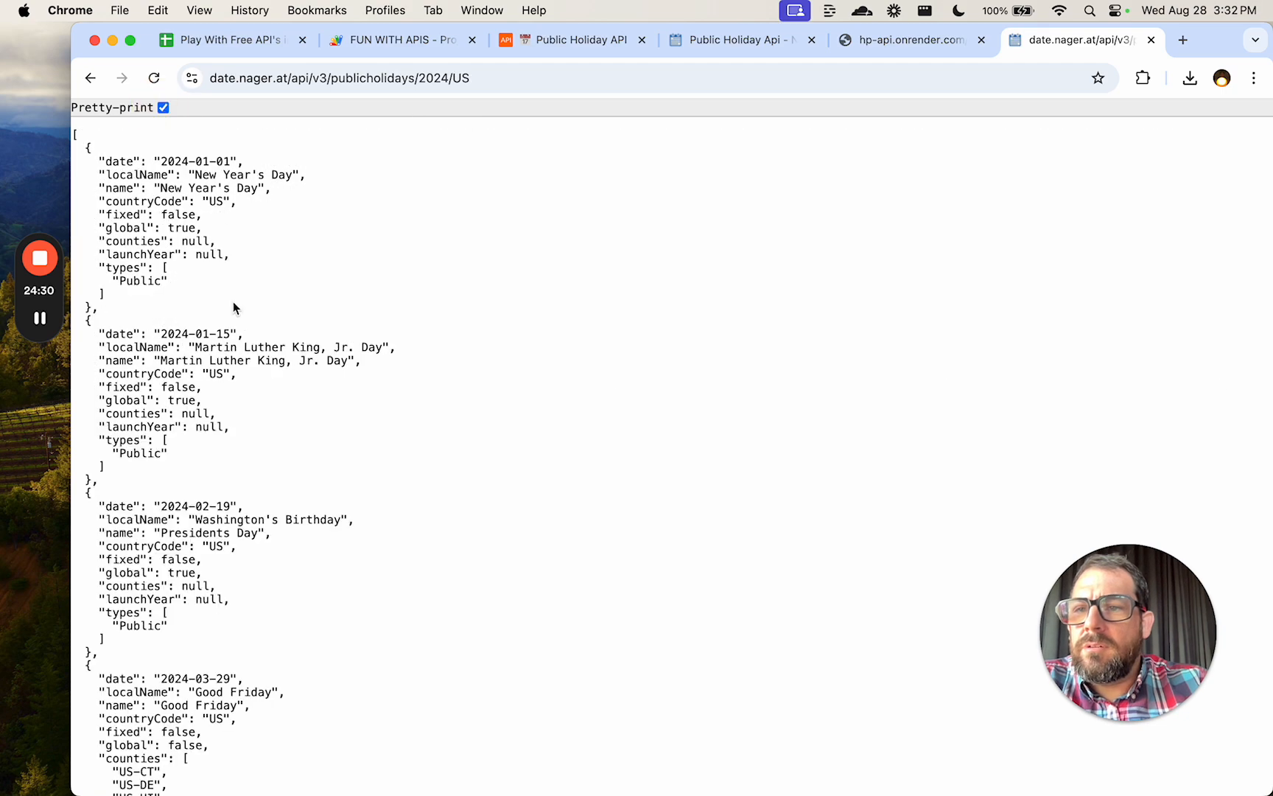
Examine the US holiday records in the JSON response, comparing the localName and name fields.
scroll(234, 303, down, 20)
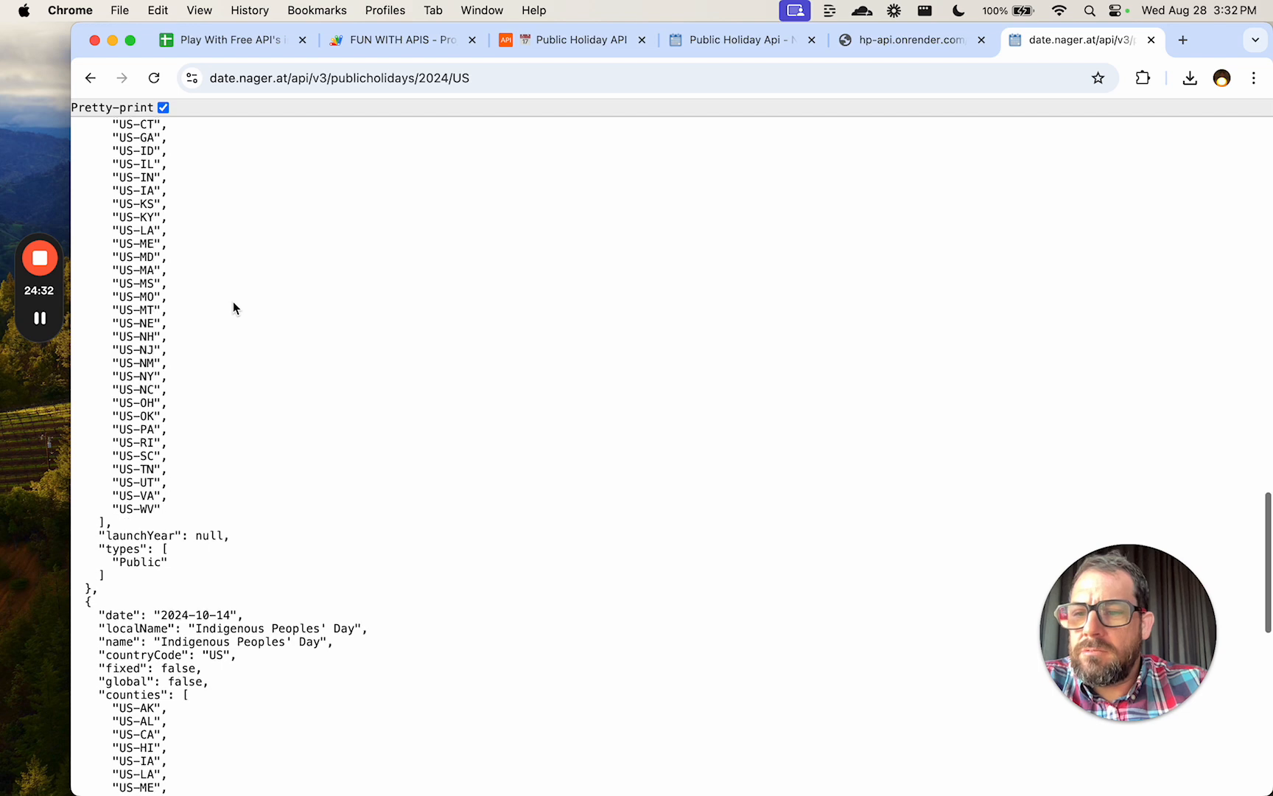
scroll(233, 302, up, 10)
scroll(258, 383, down, 10)
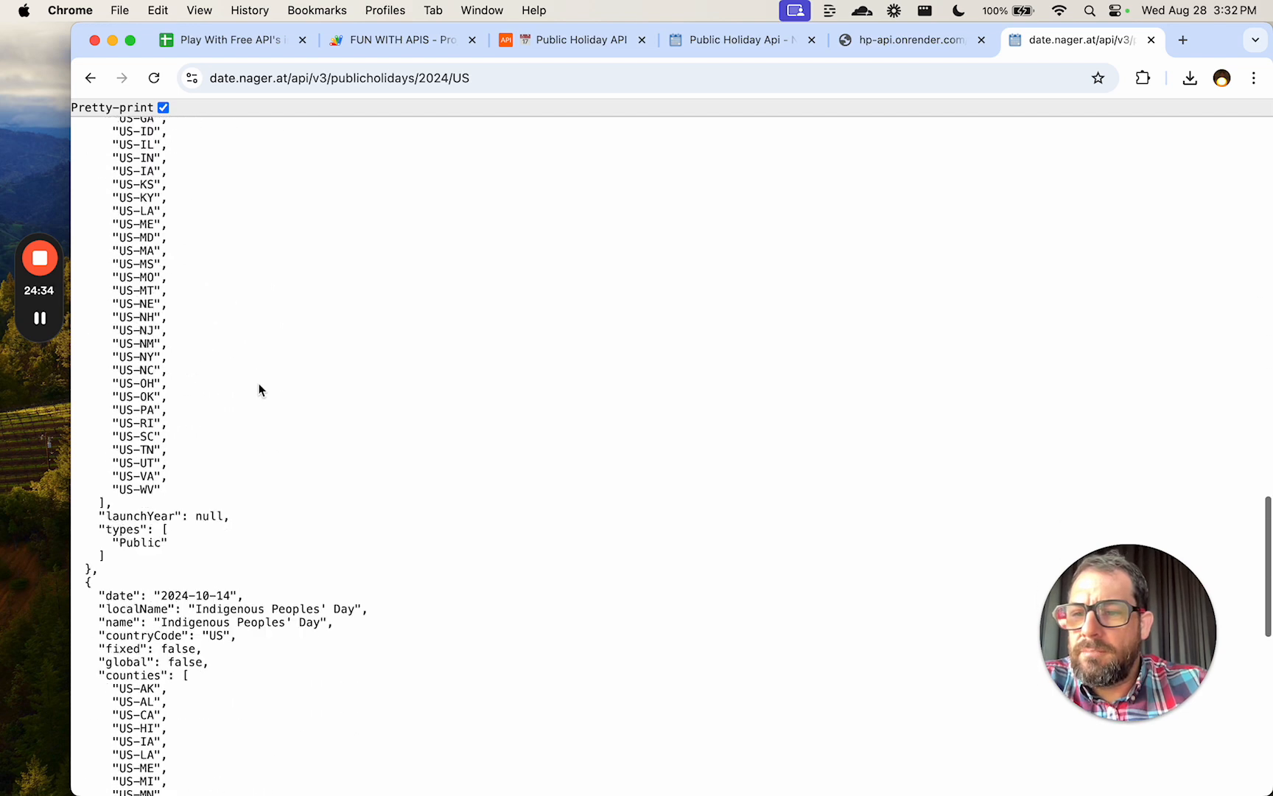
scroll(259, 383, down, 10)
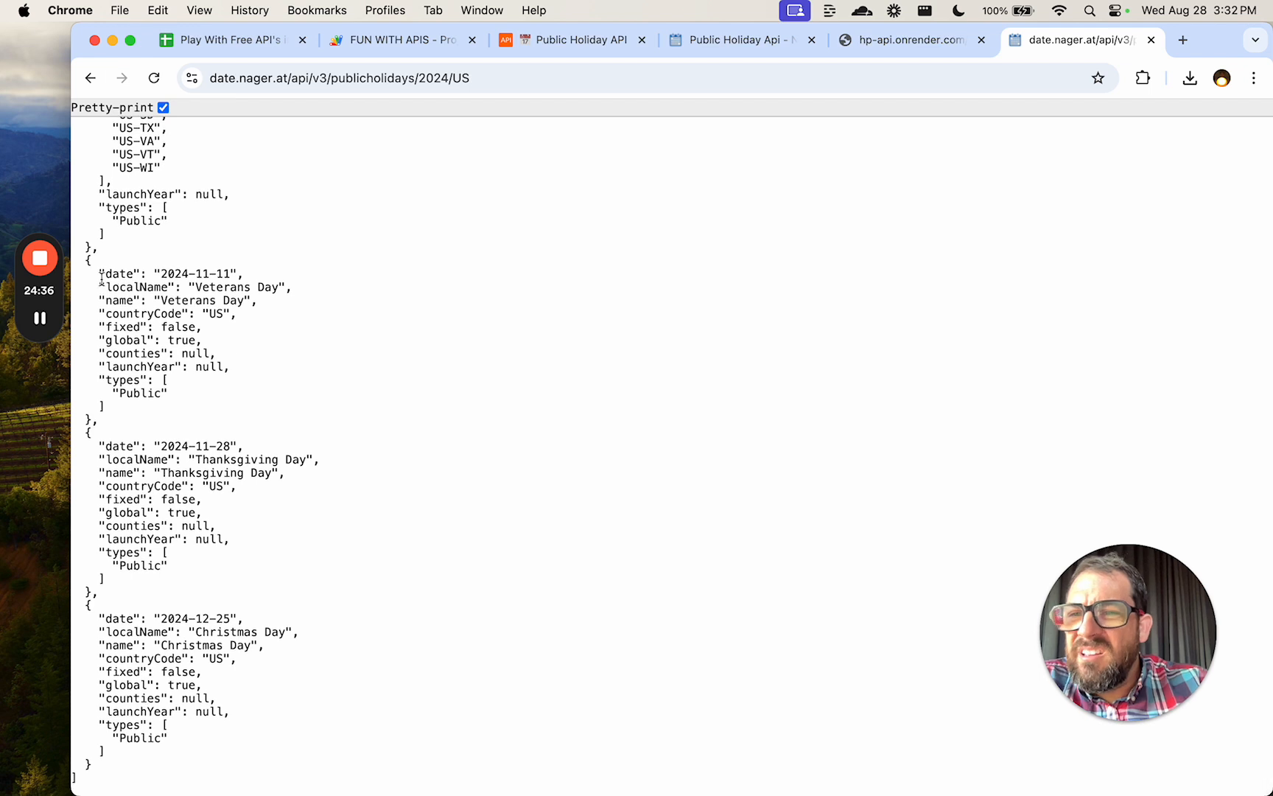
double_click(135, 287)
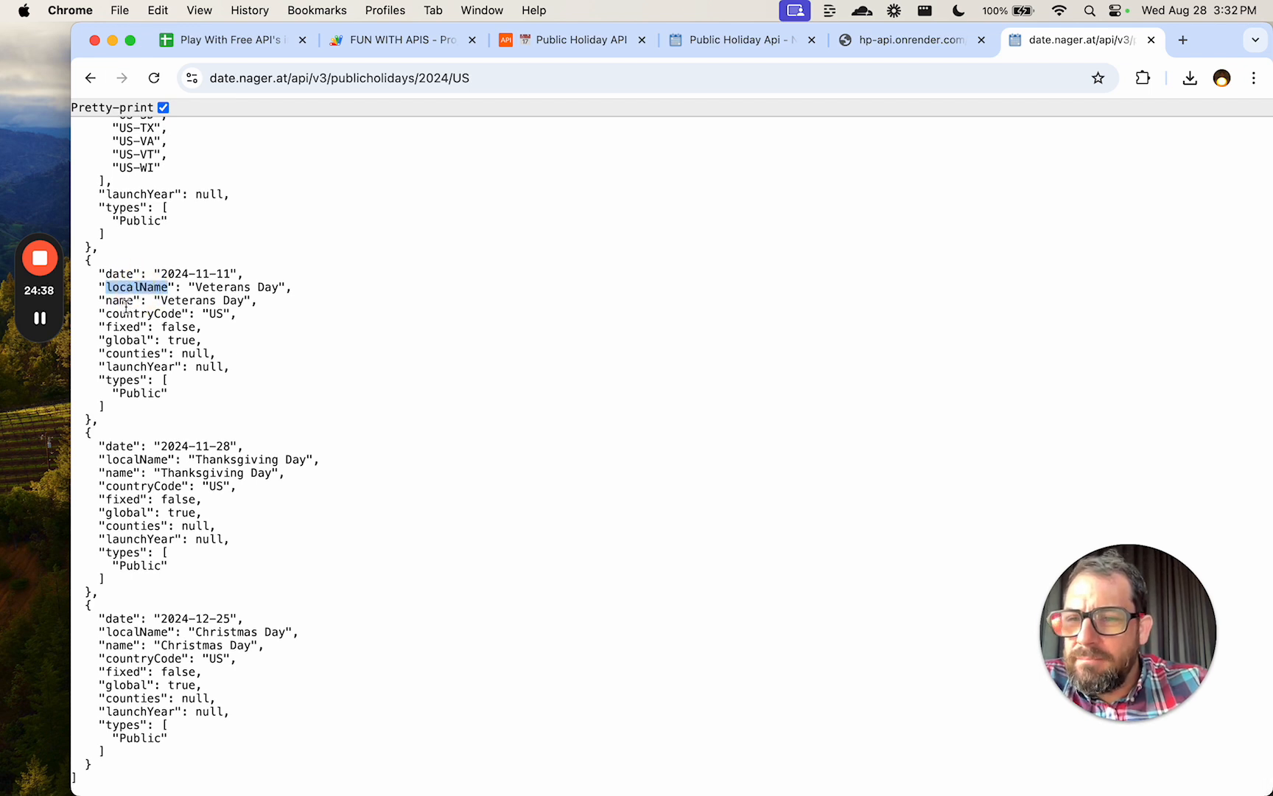
double_click(120, 300)
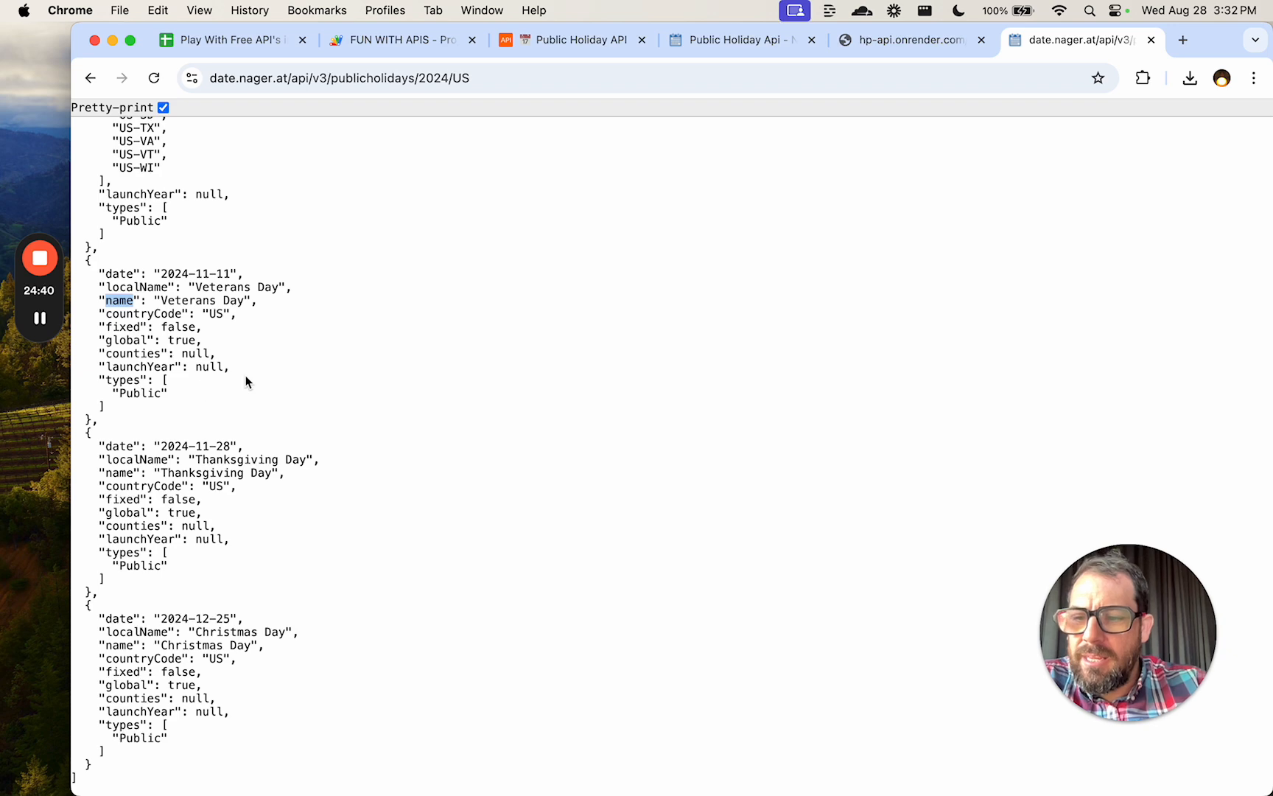
scroll(245, 375, up, 15)
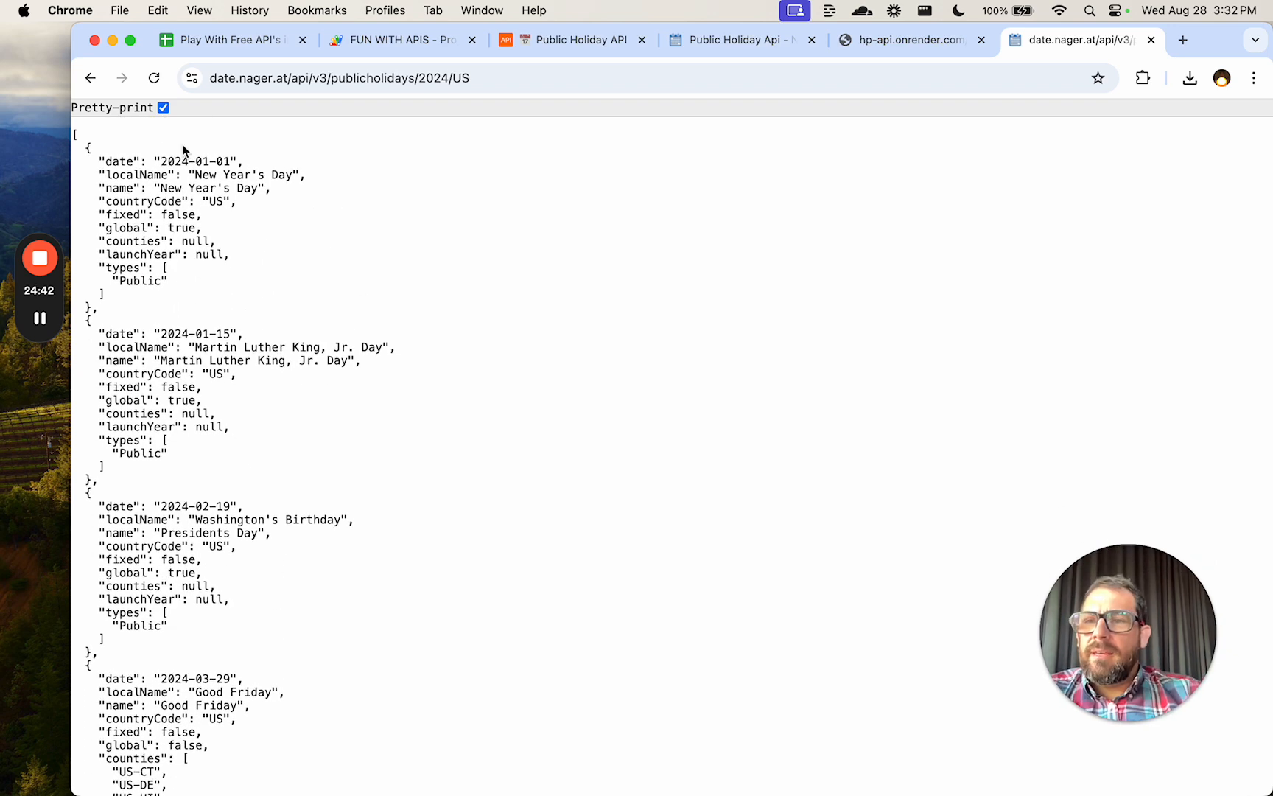
Copy the US public holidays request URL, return to the FUN WITH APIS script and close its execution log.
click(495, 74)
key(super+c)
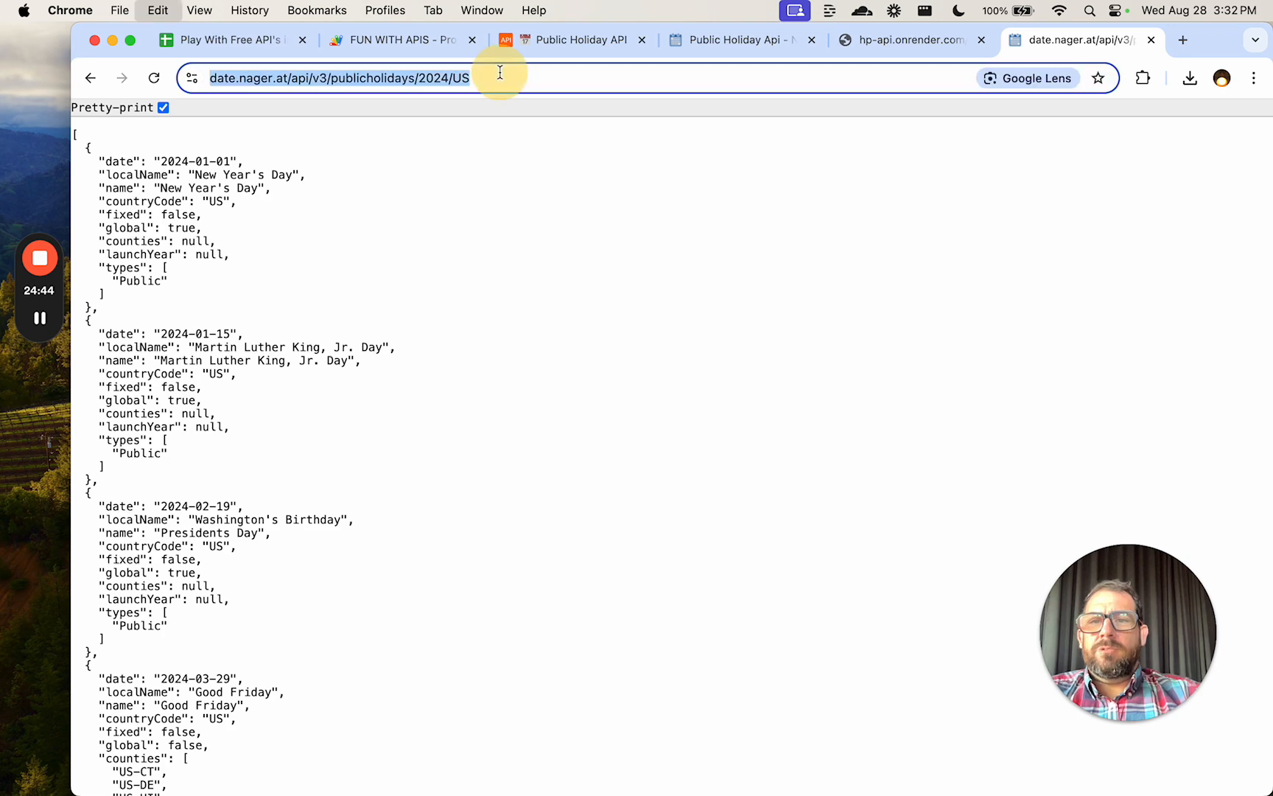
click(411, 45)
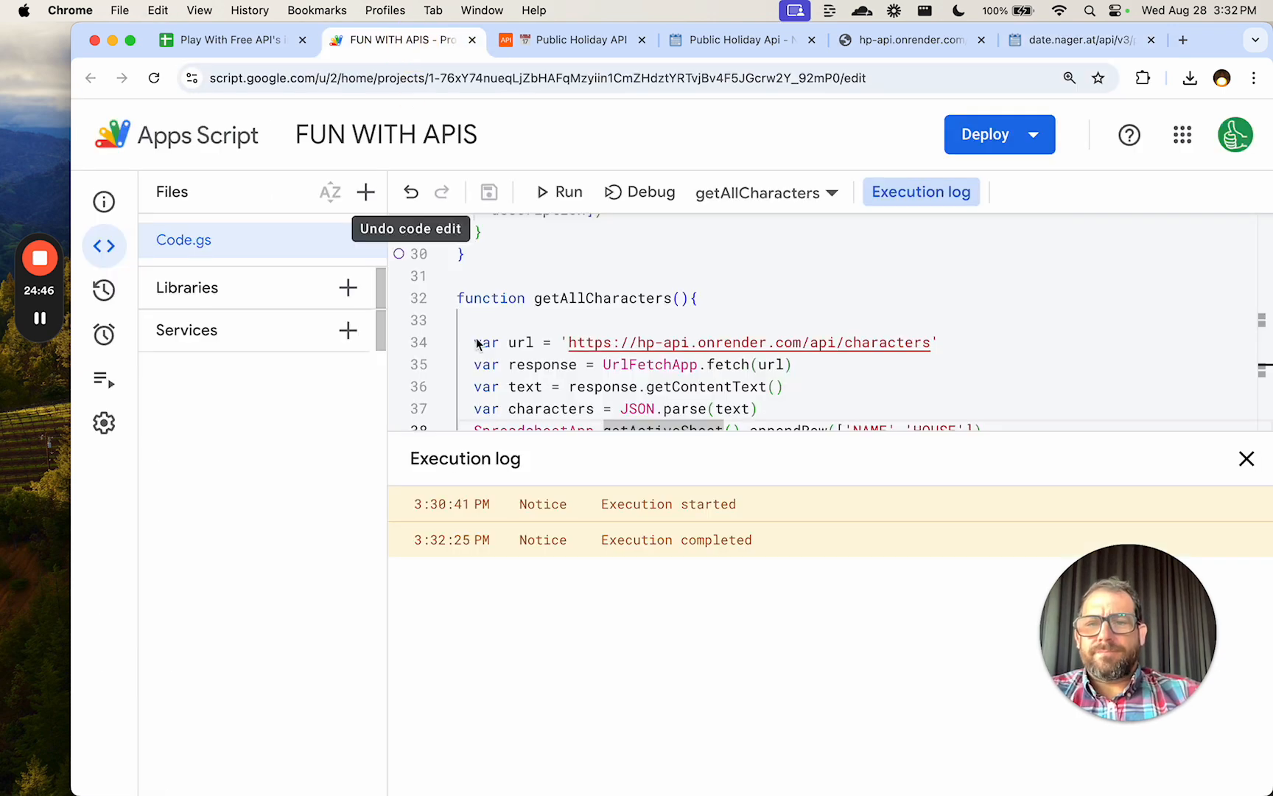
click(1246, 458)
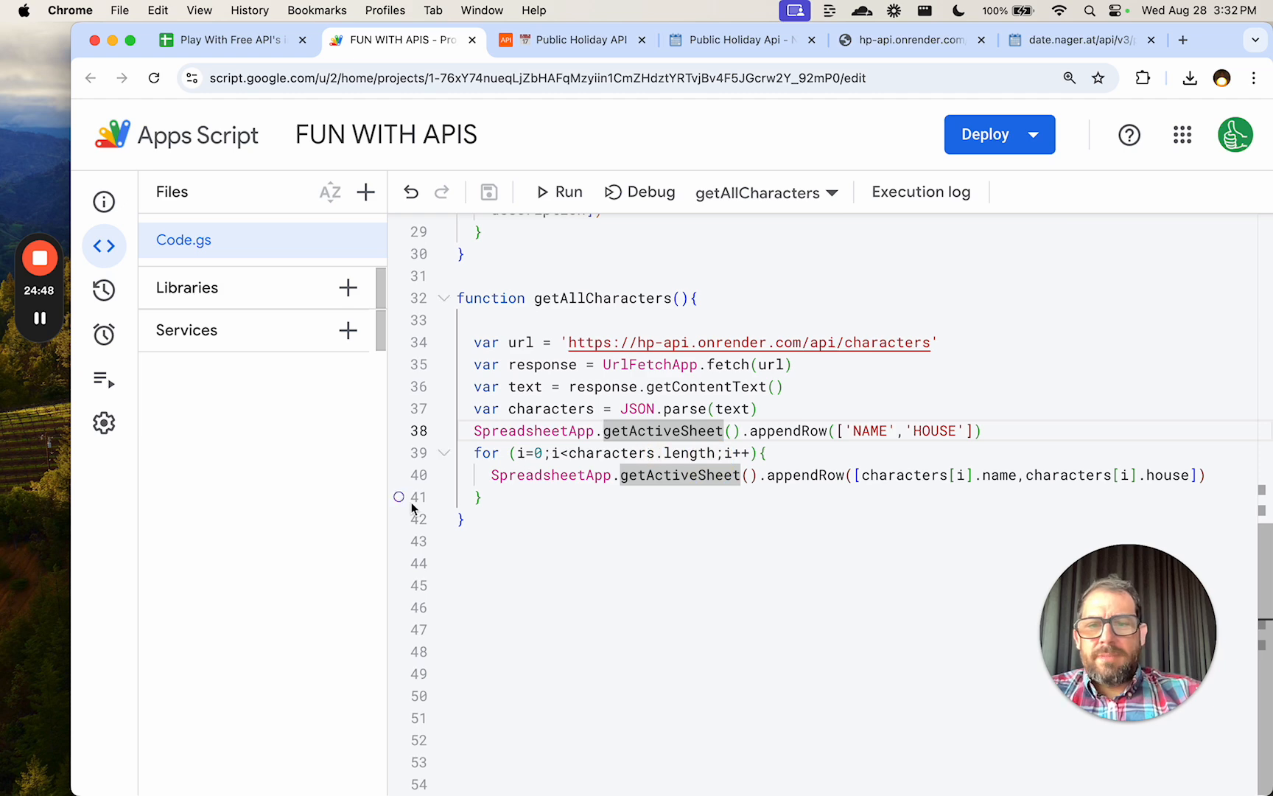
Add an empty function named getAllHolidays() below the getAllCharacters function.
click(482, 519)
key(Return)
key(Return)
text(func)
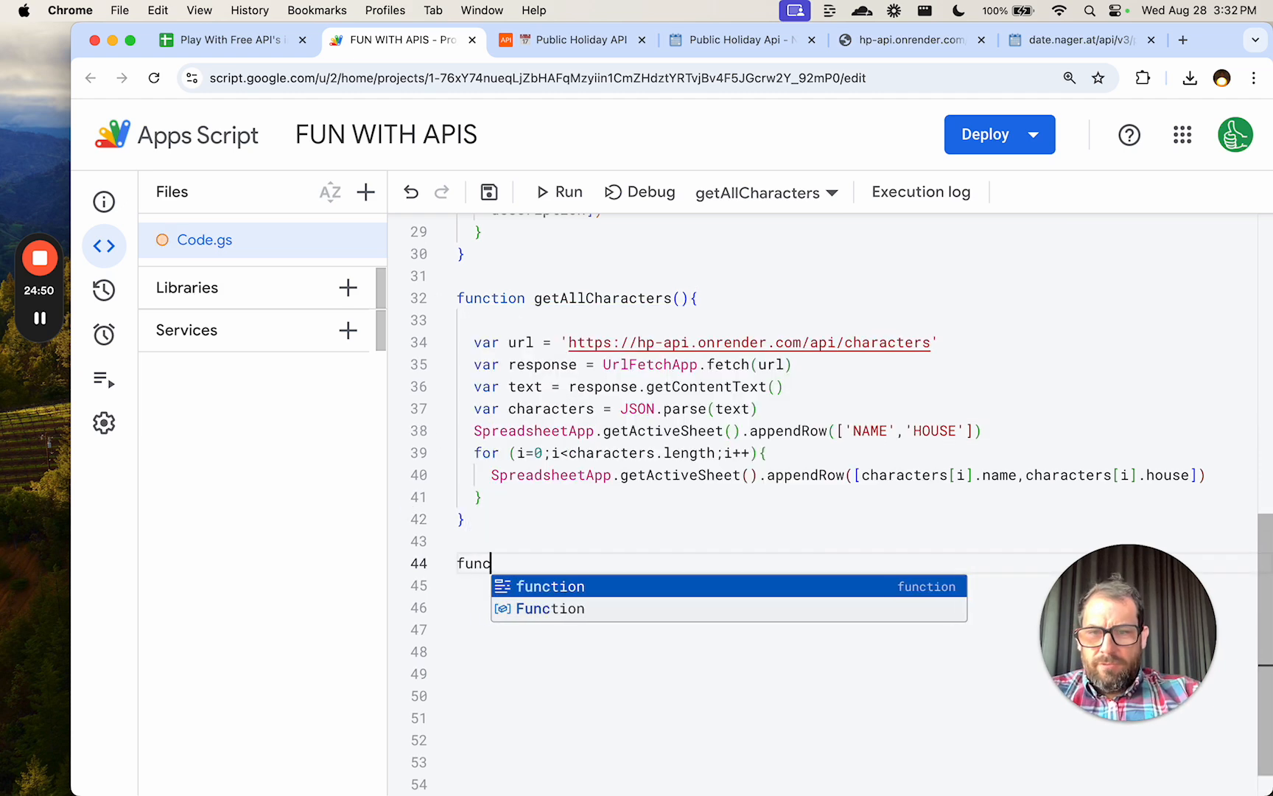
text(tion get)
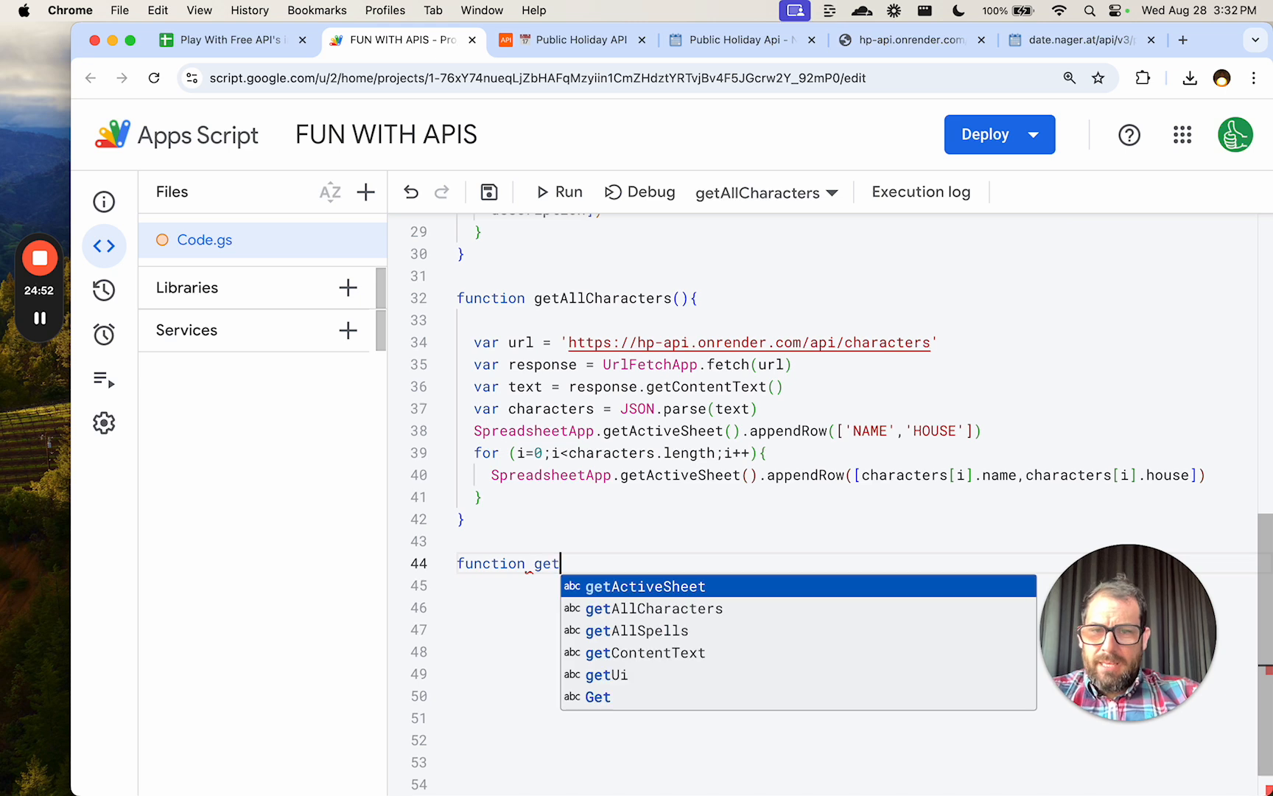
text(AllHolida)
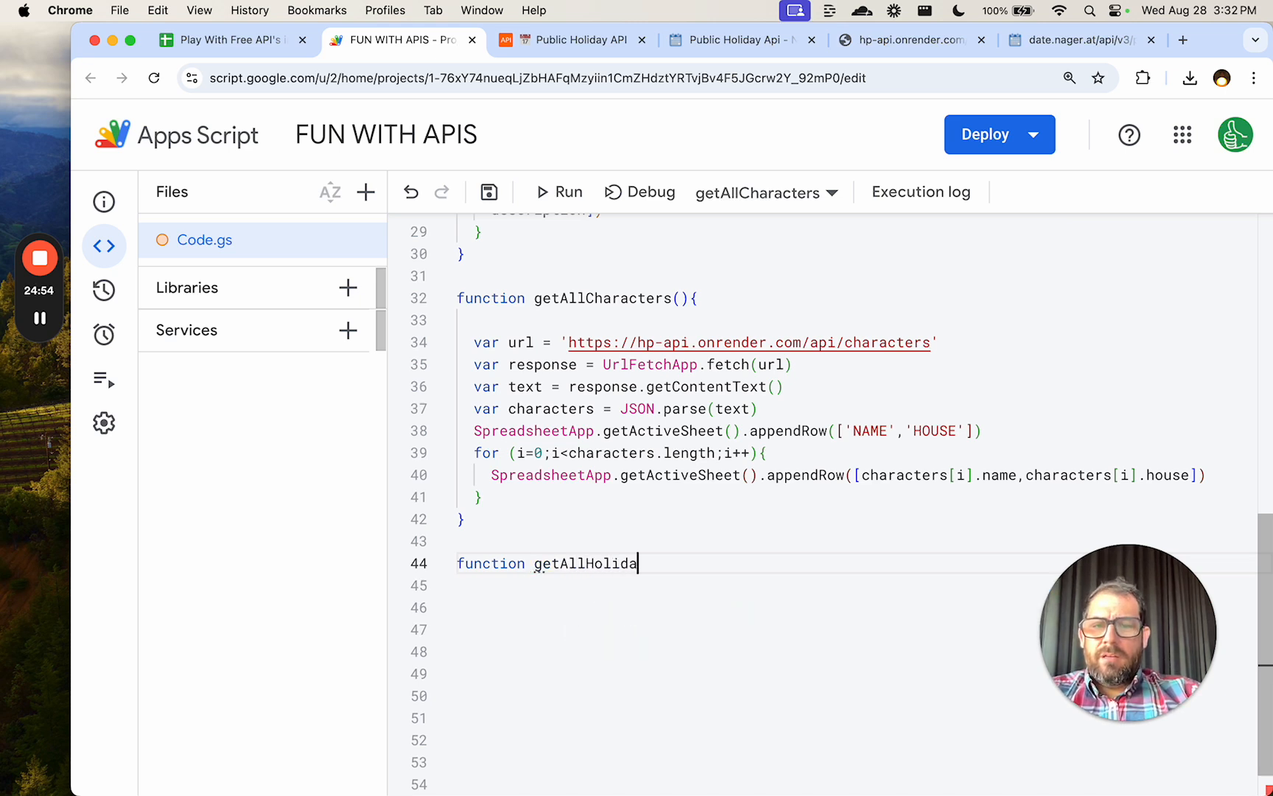
text(ys(){)
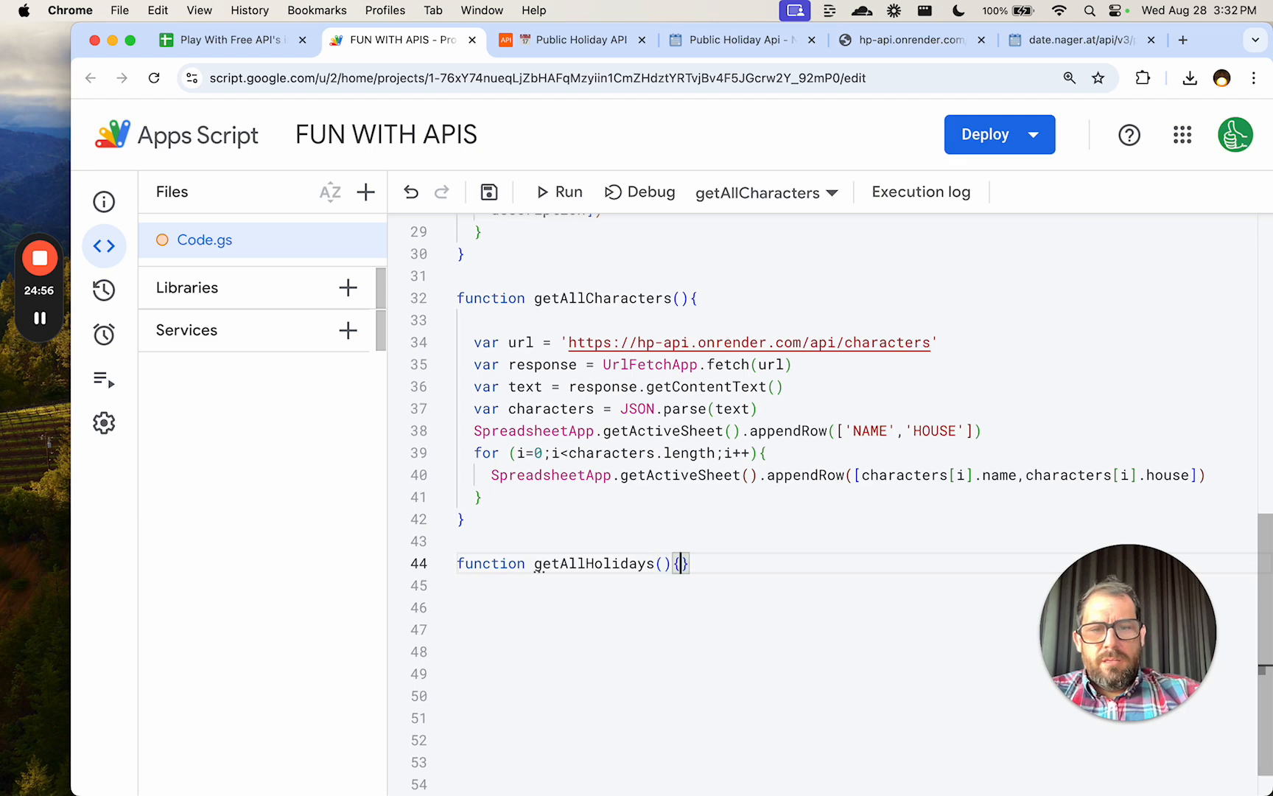
key(Return)
text(var ur)
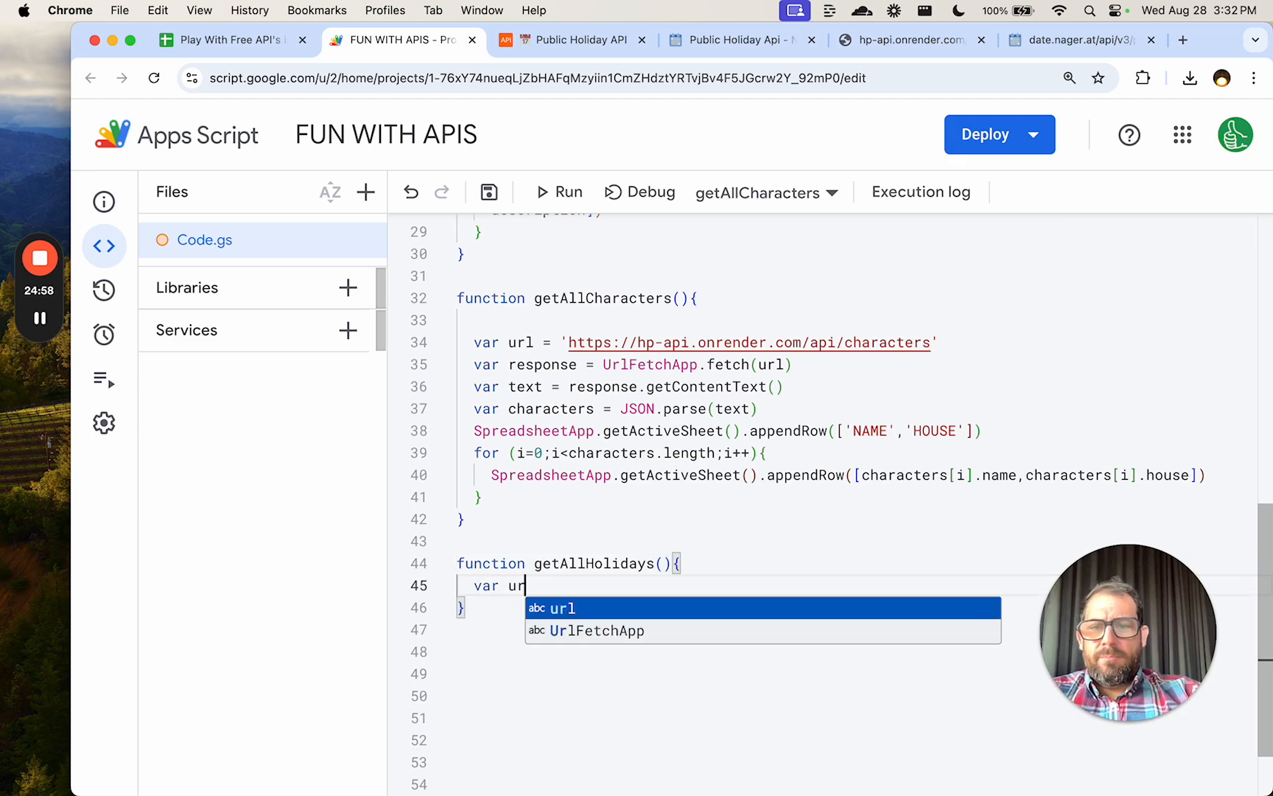
text(l = ')
key(super+v)
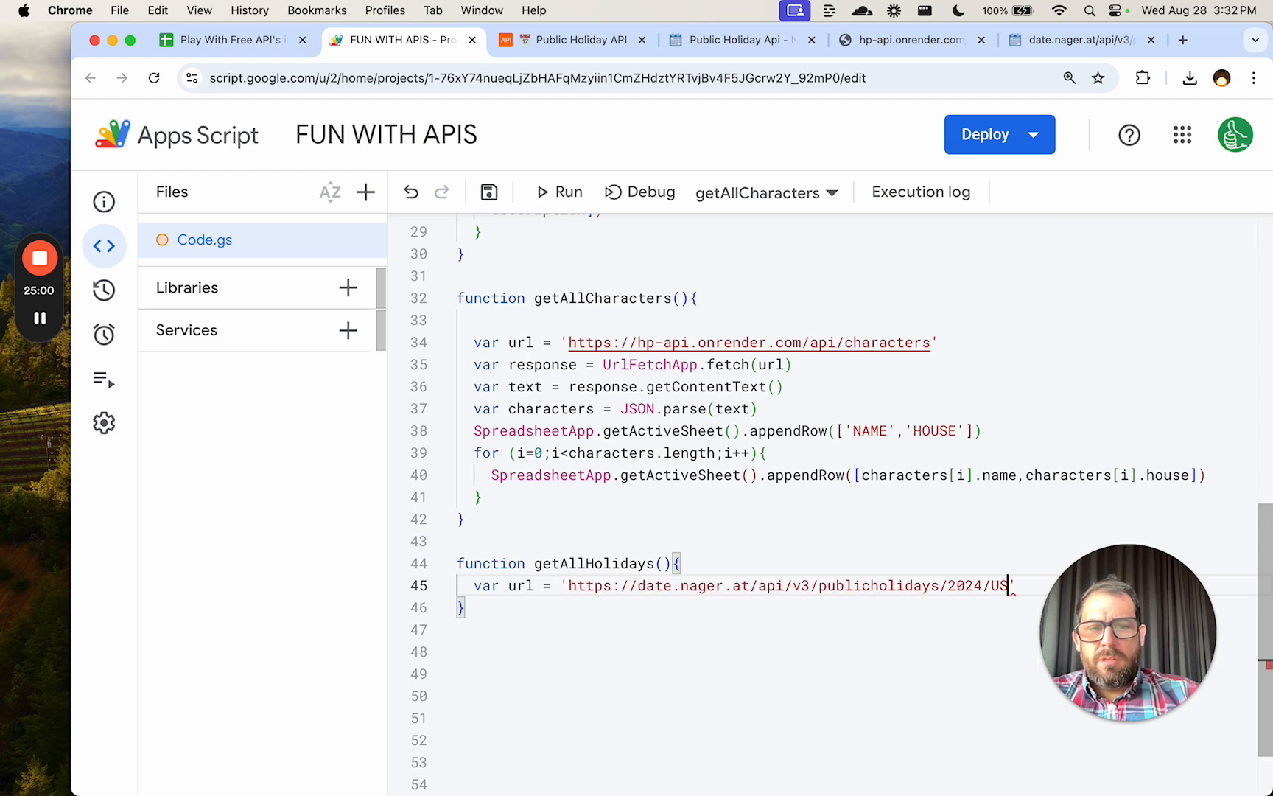
Below the url line, declare a response variable set to UrlFetchApp.fetch(url).
key(Return)
text(va)
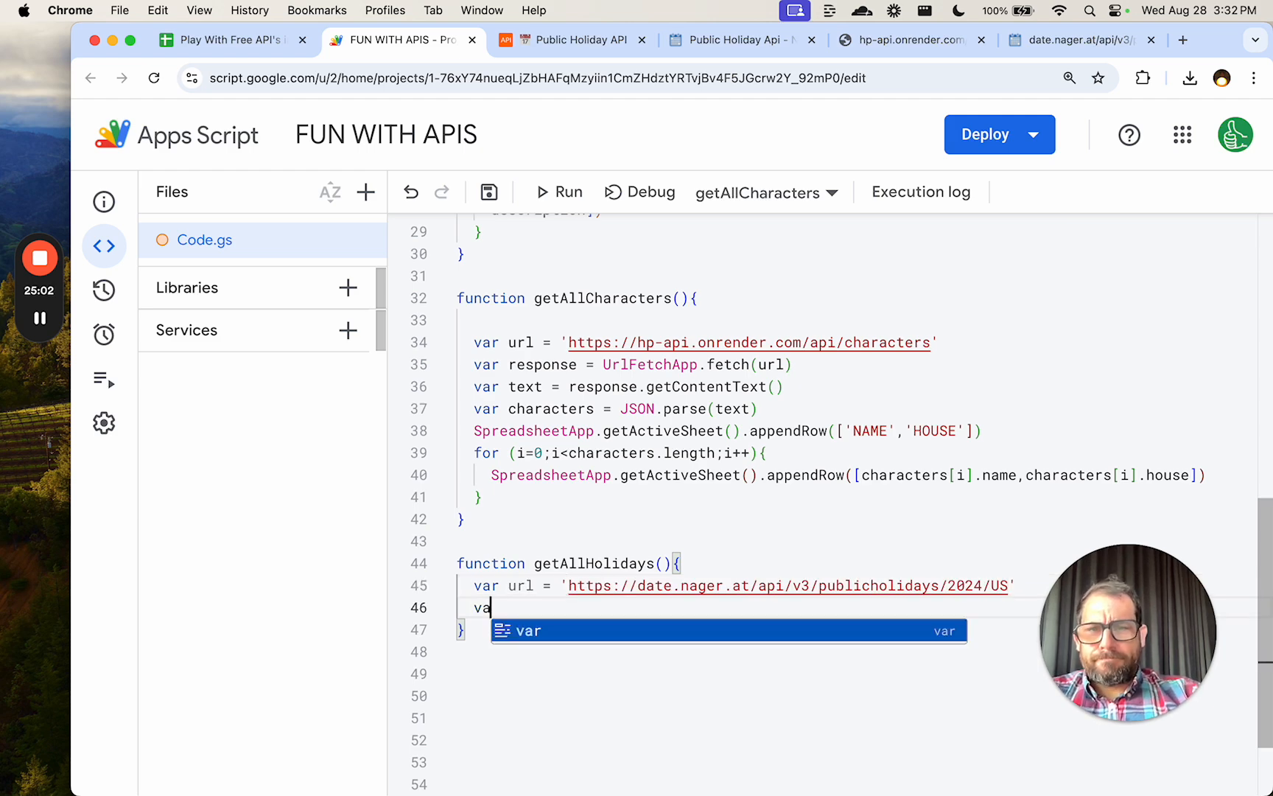
text(r response)
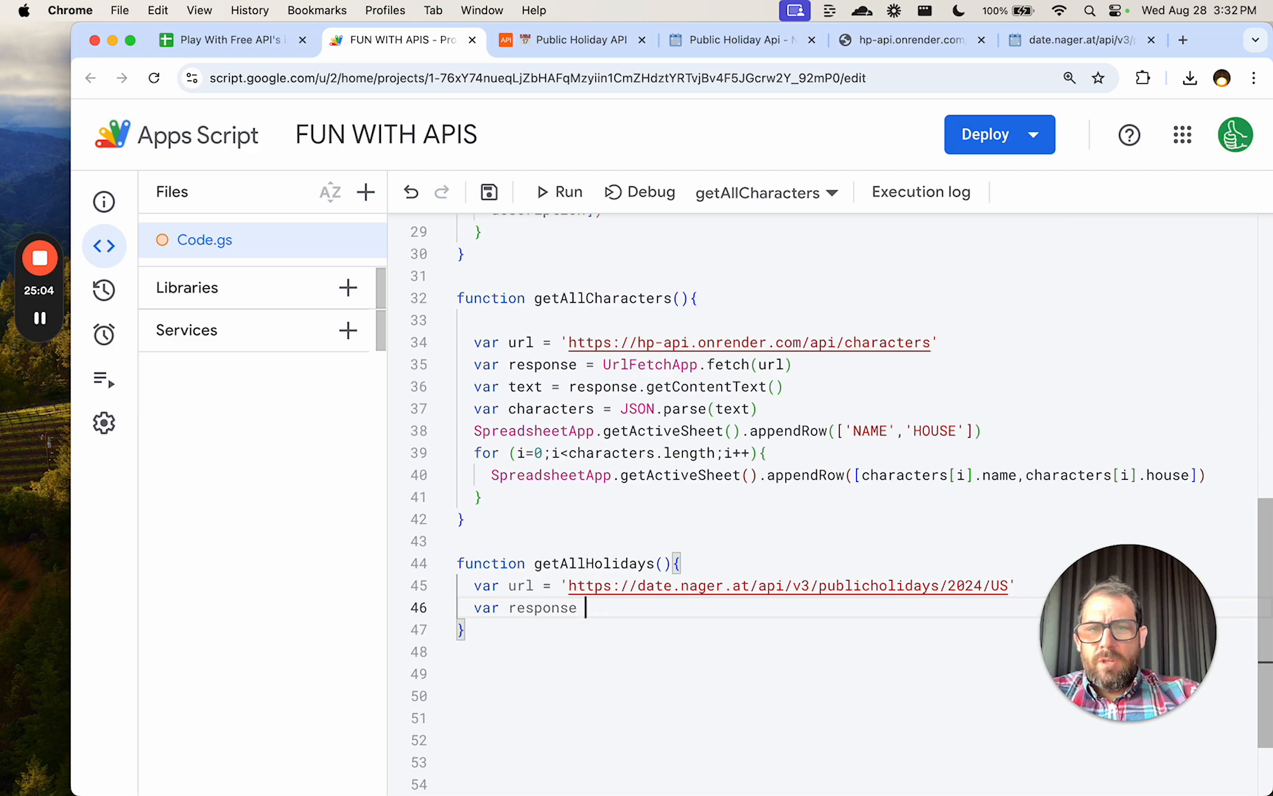
text(= Ur)
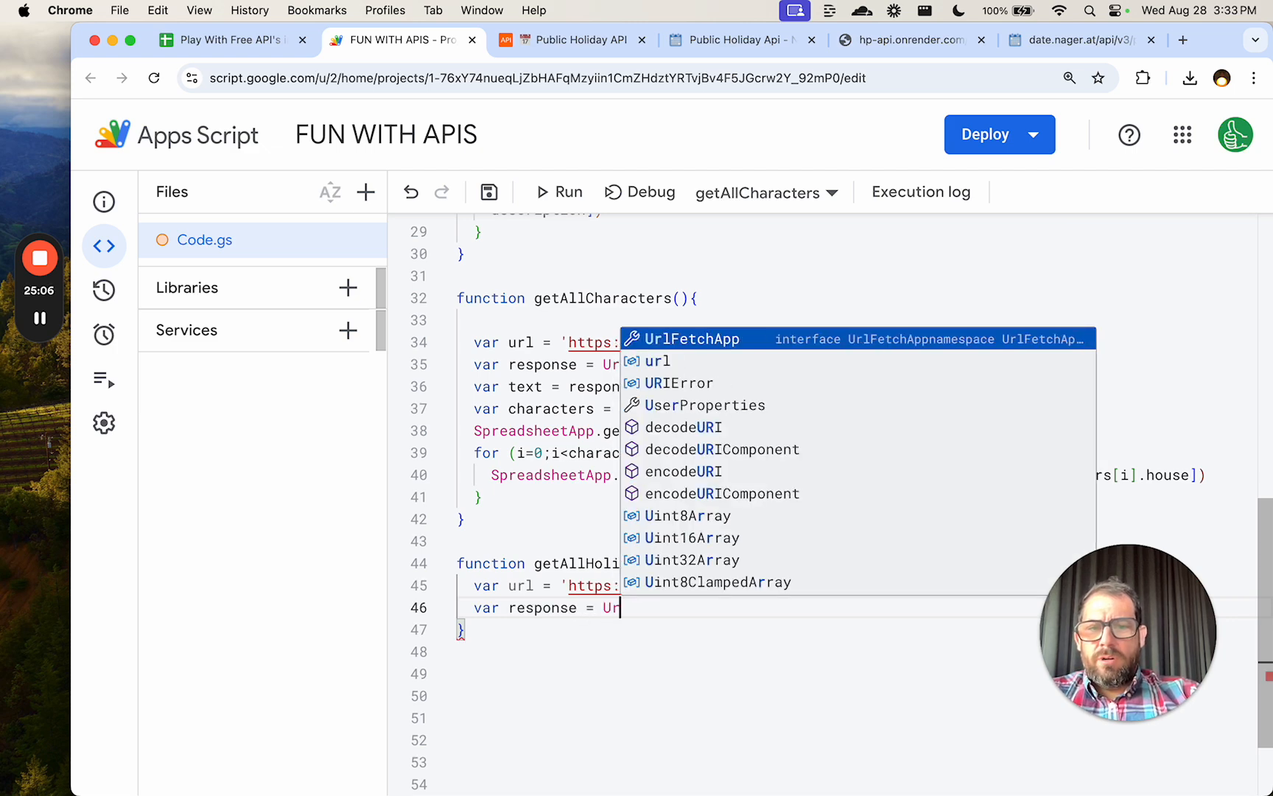
text(lFetchApp.fet)
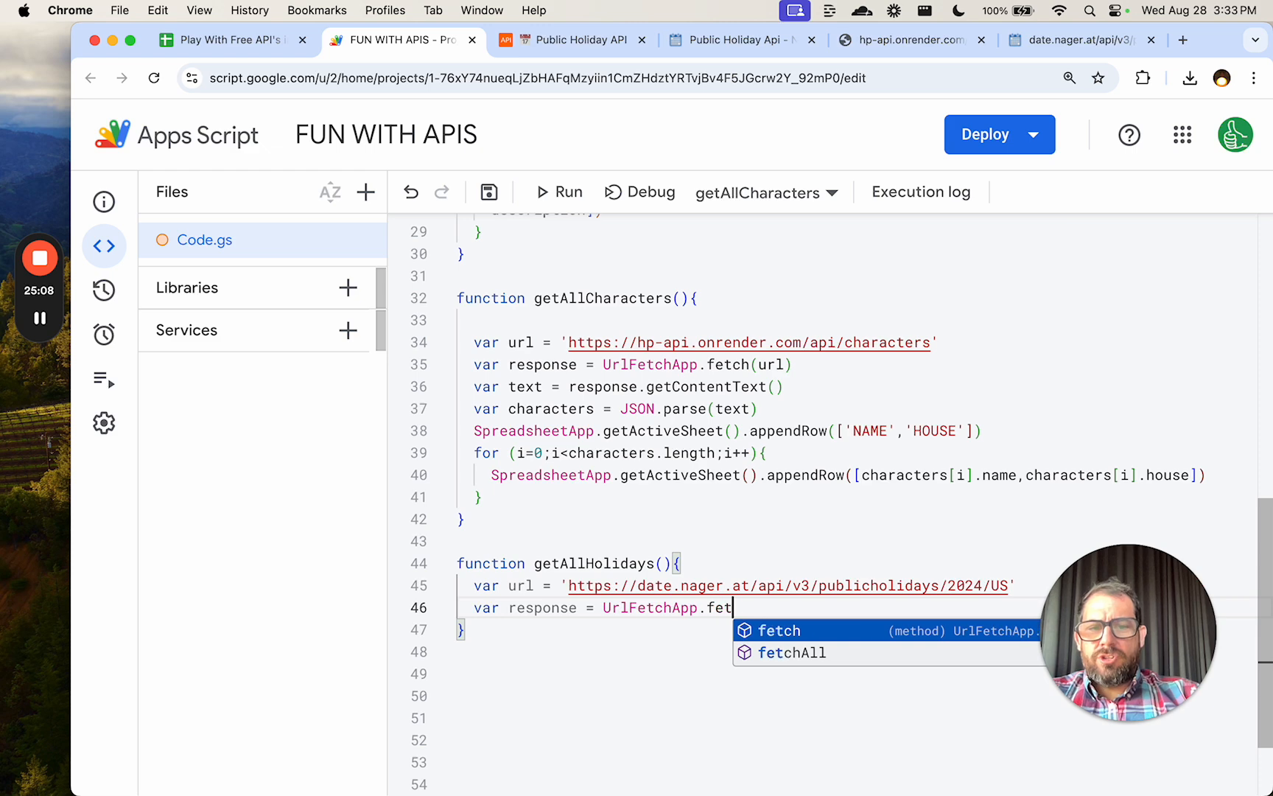
text(ch(url))
Declare a text variable in getAllHolidays set to response.getContentText().
key(Return)
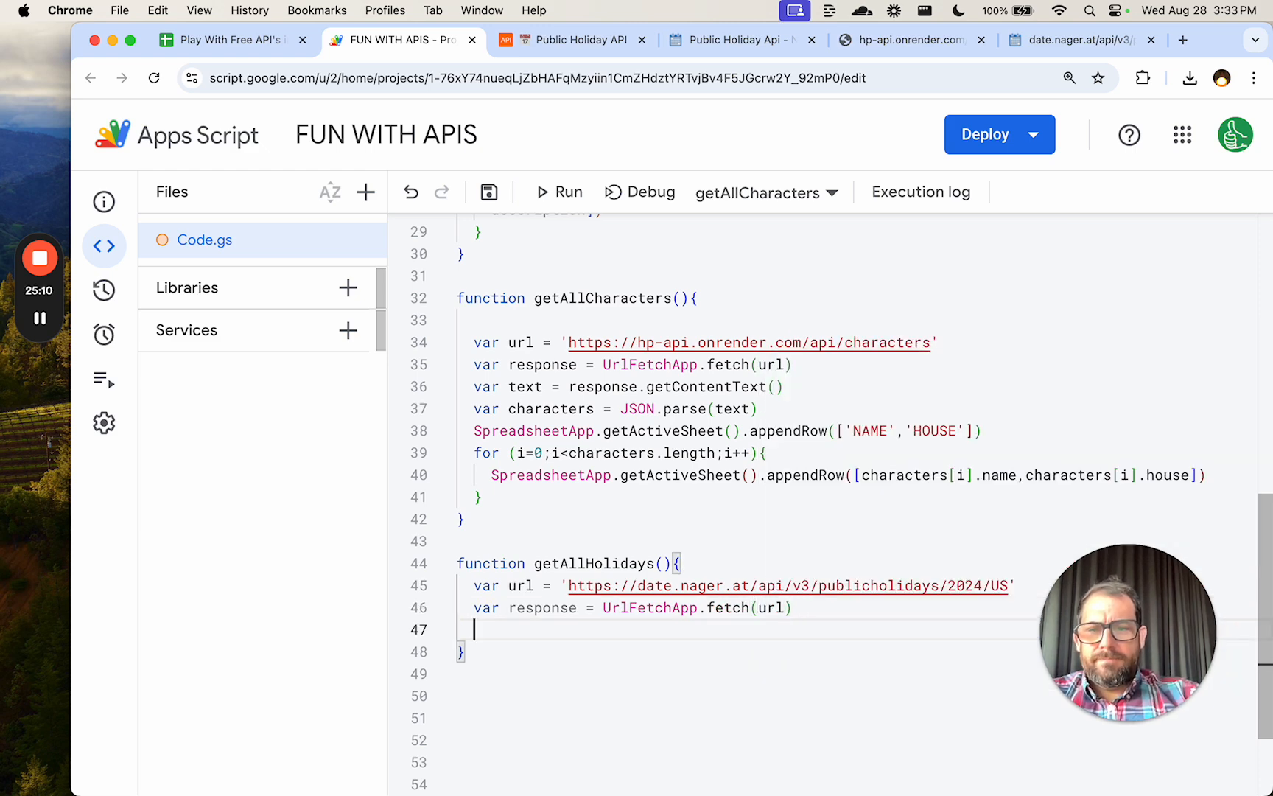
scroll(403, 552, down, 3)
scroll(456, 520, down, 1)
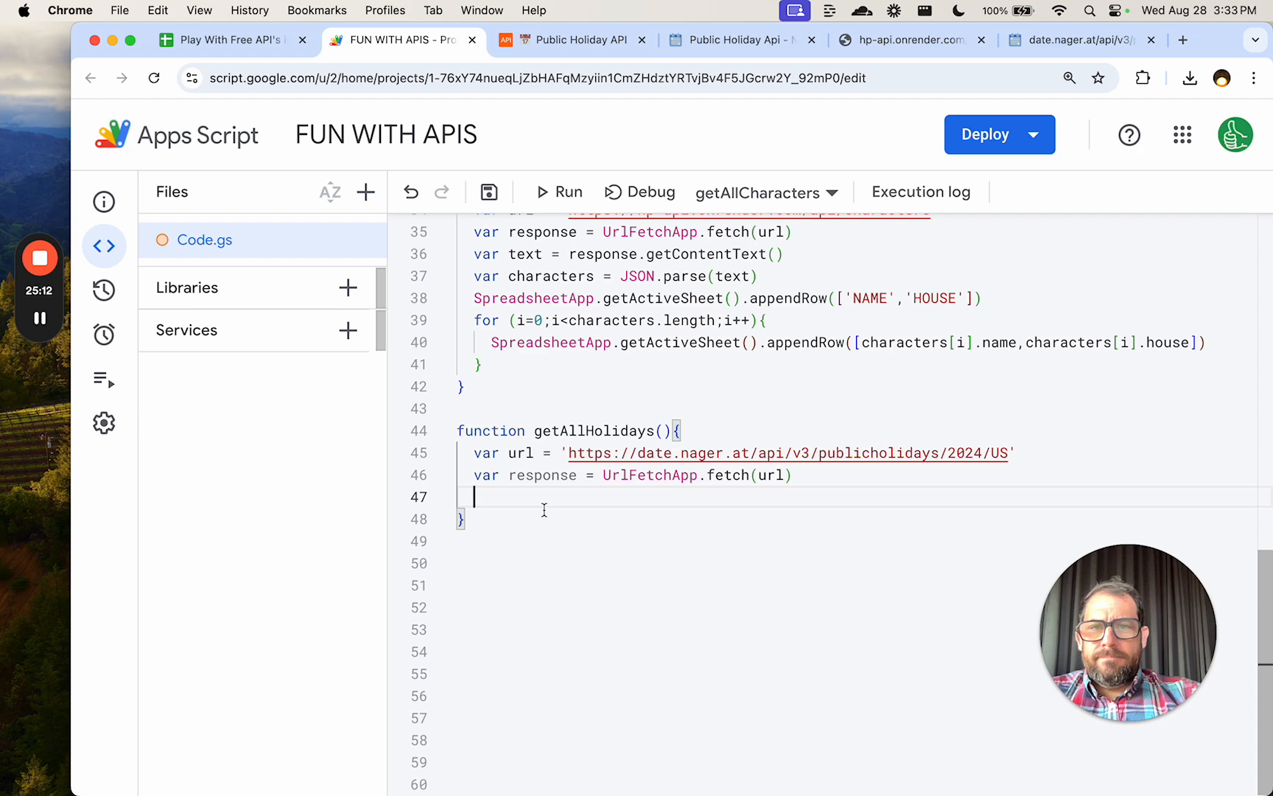
text(var tex)
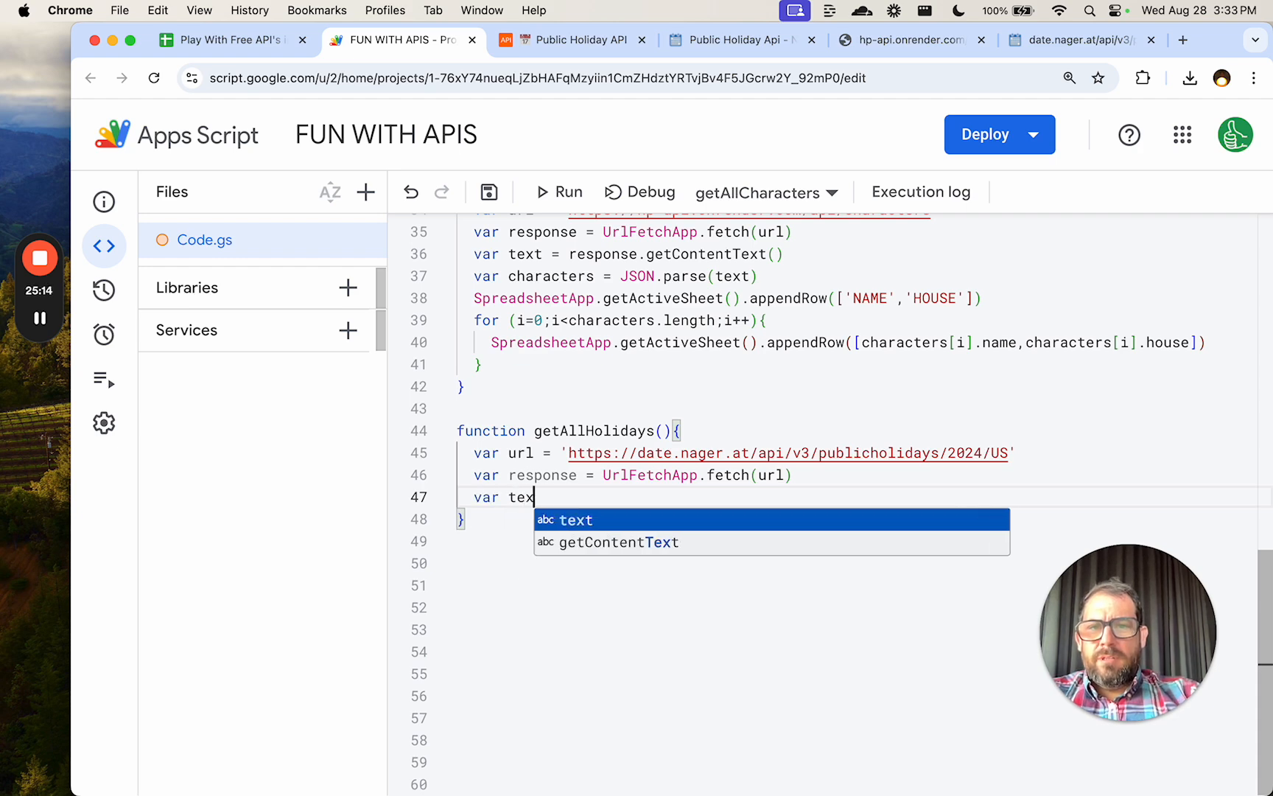
text(t = )
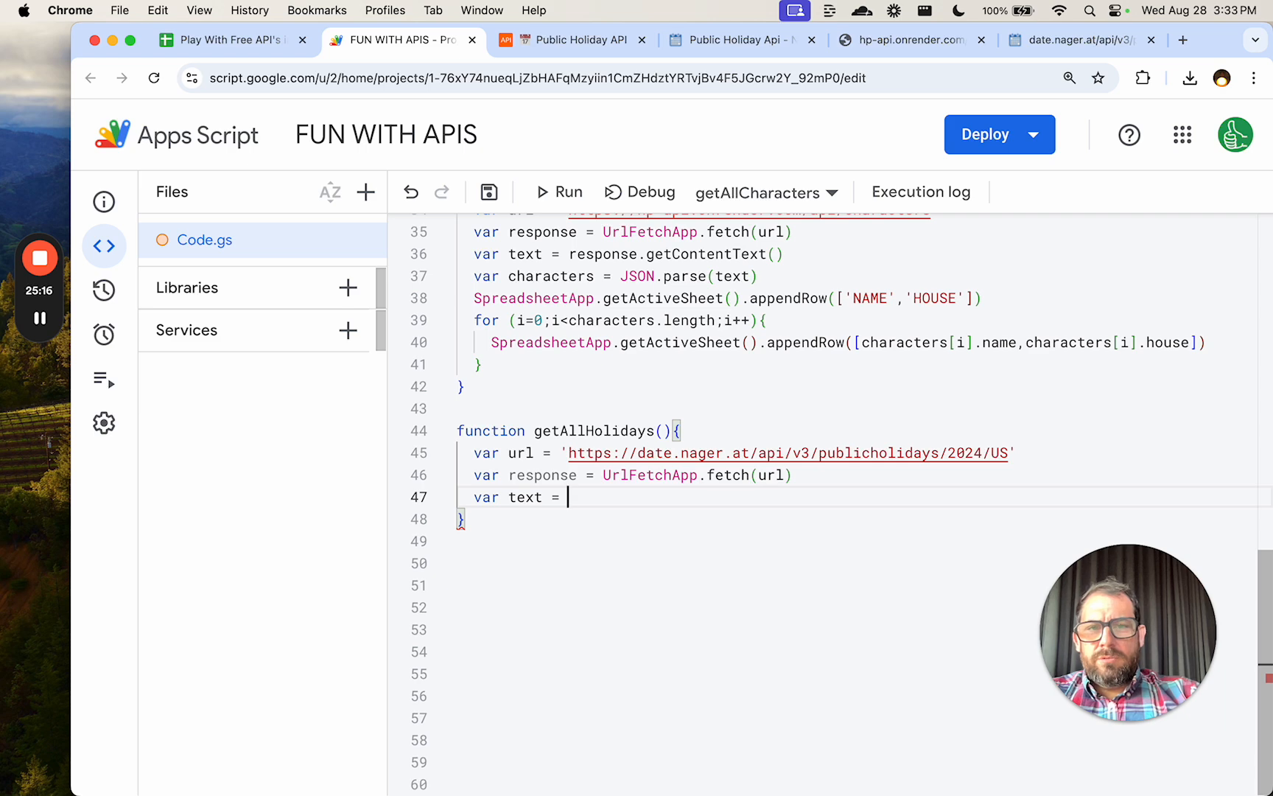
text(response)
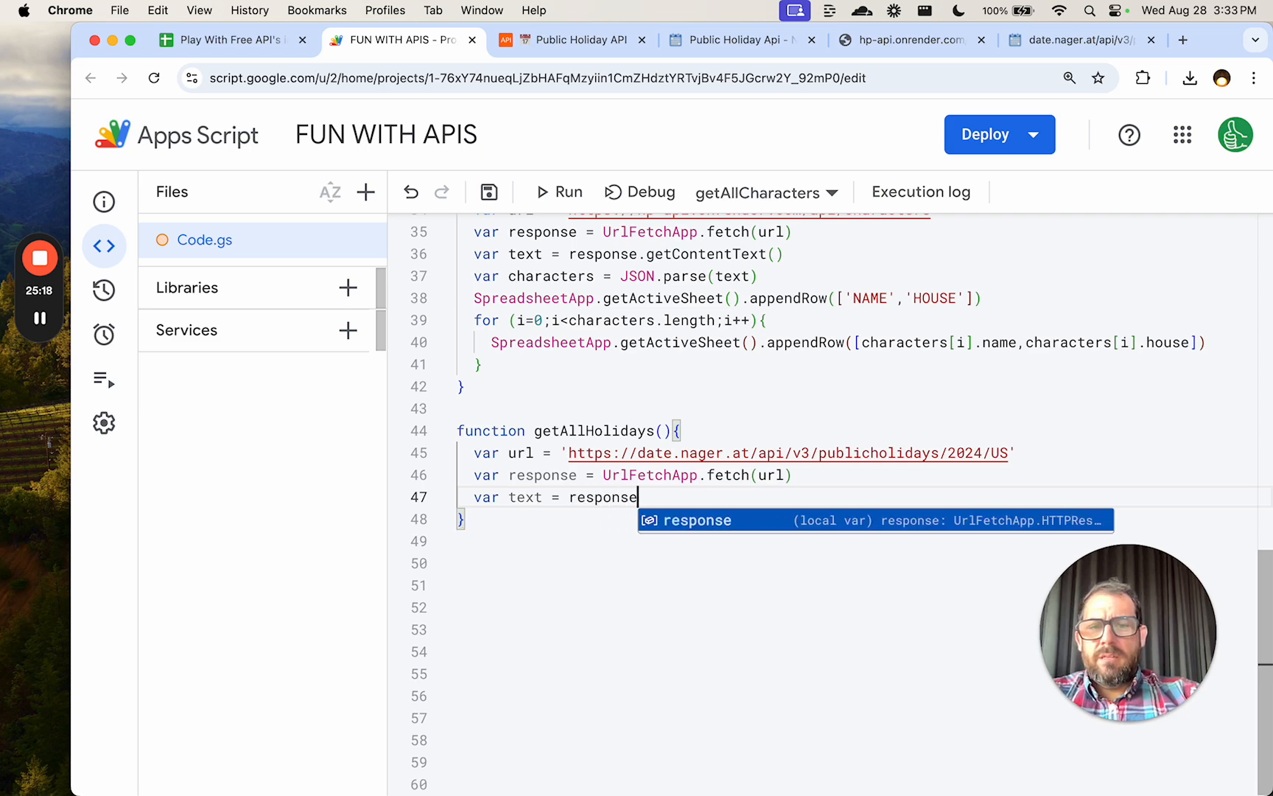
text(.getC)
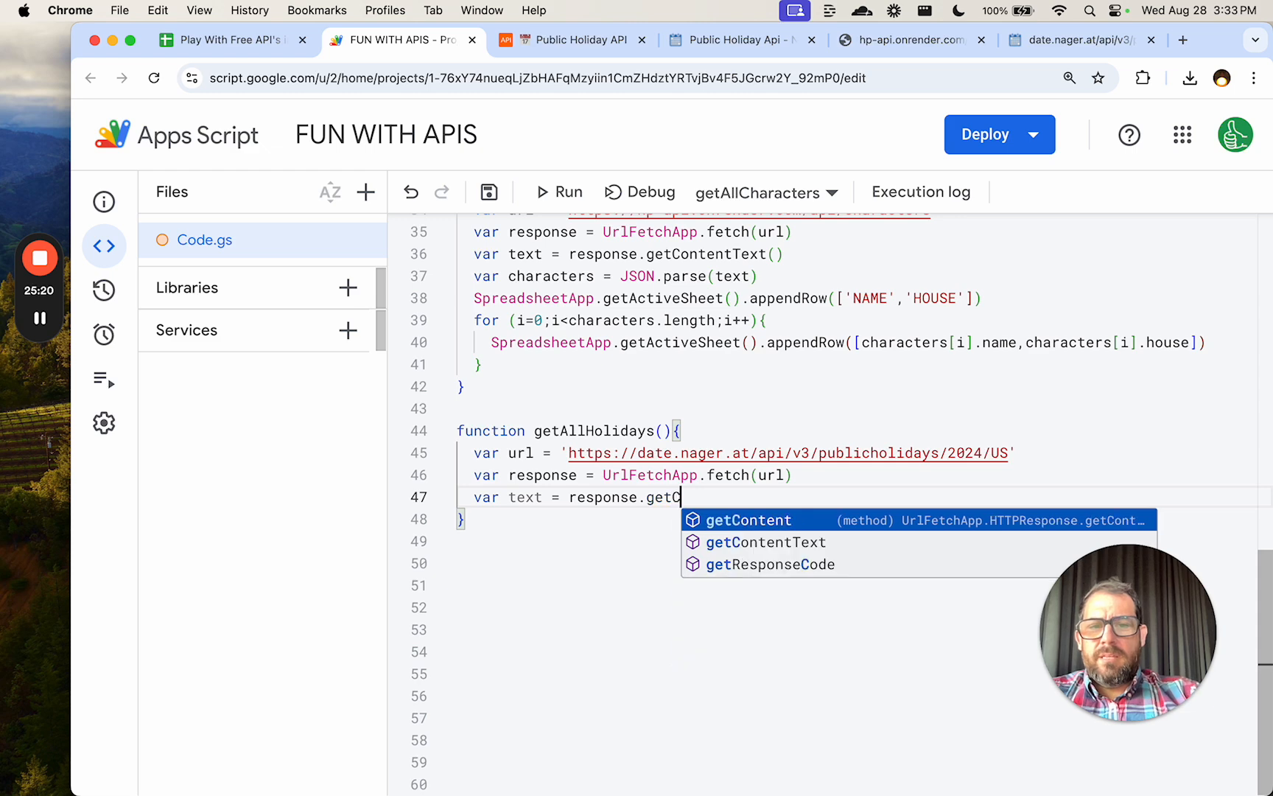
text(onte)
key(Down)
key(Return)
text(())
Declare a holidays variable that parses the response text with JSON.parse(text).
key(Return)
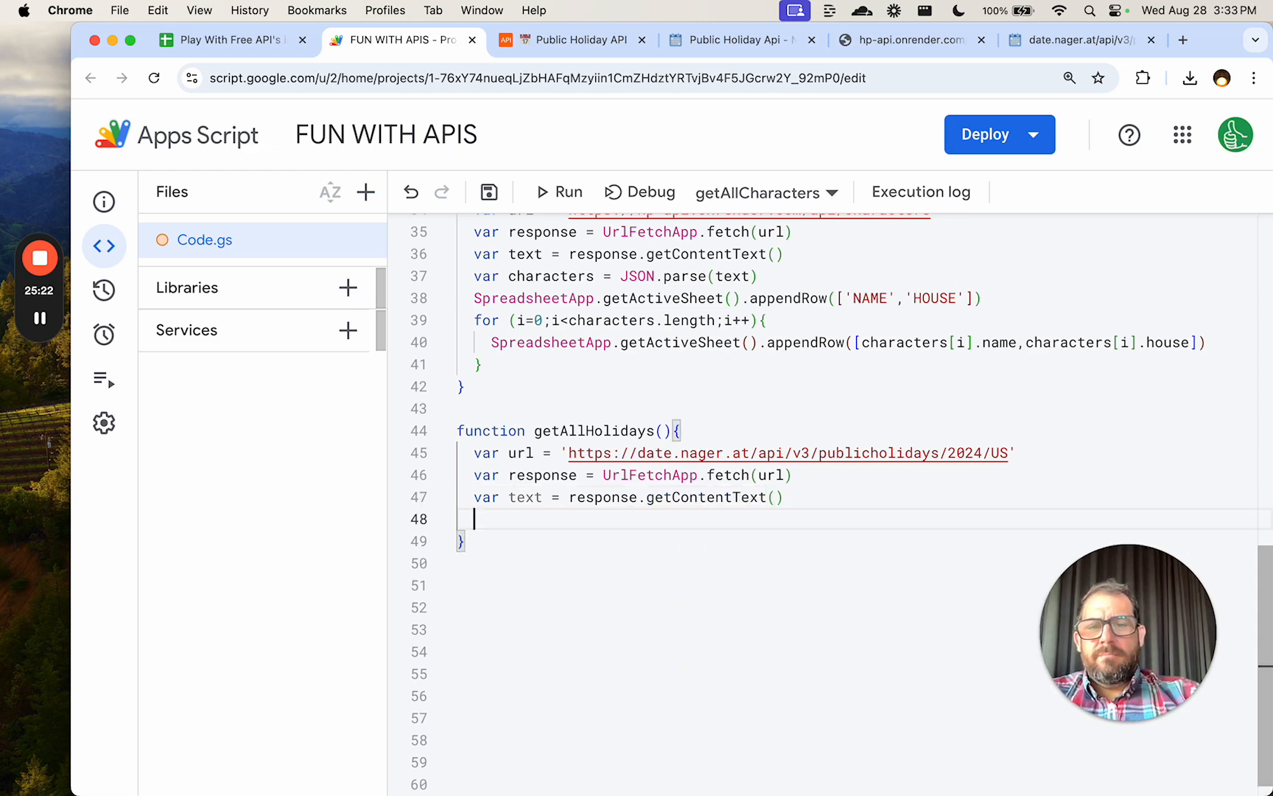
text(var )
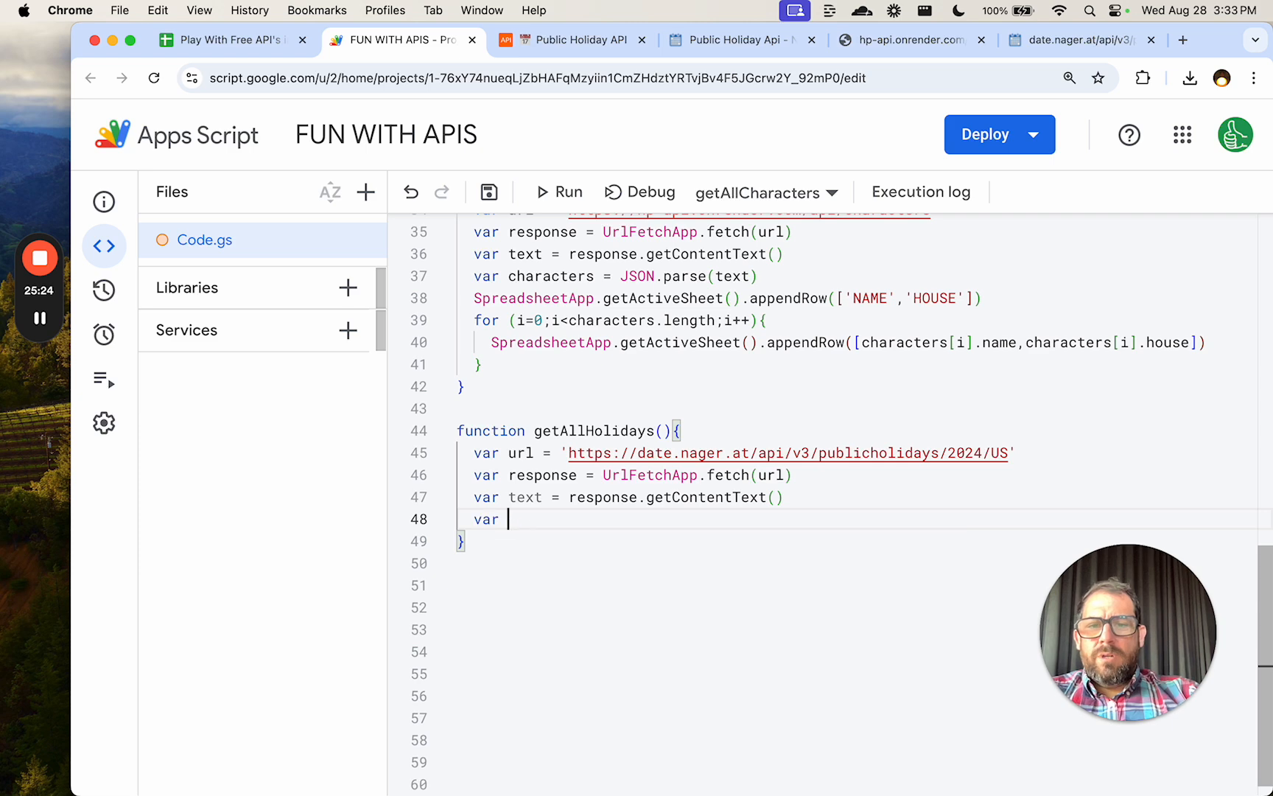
text(holidays )
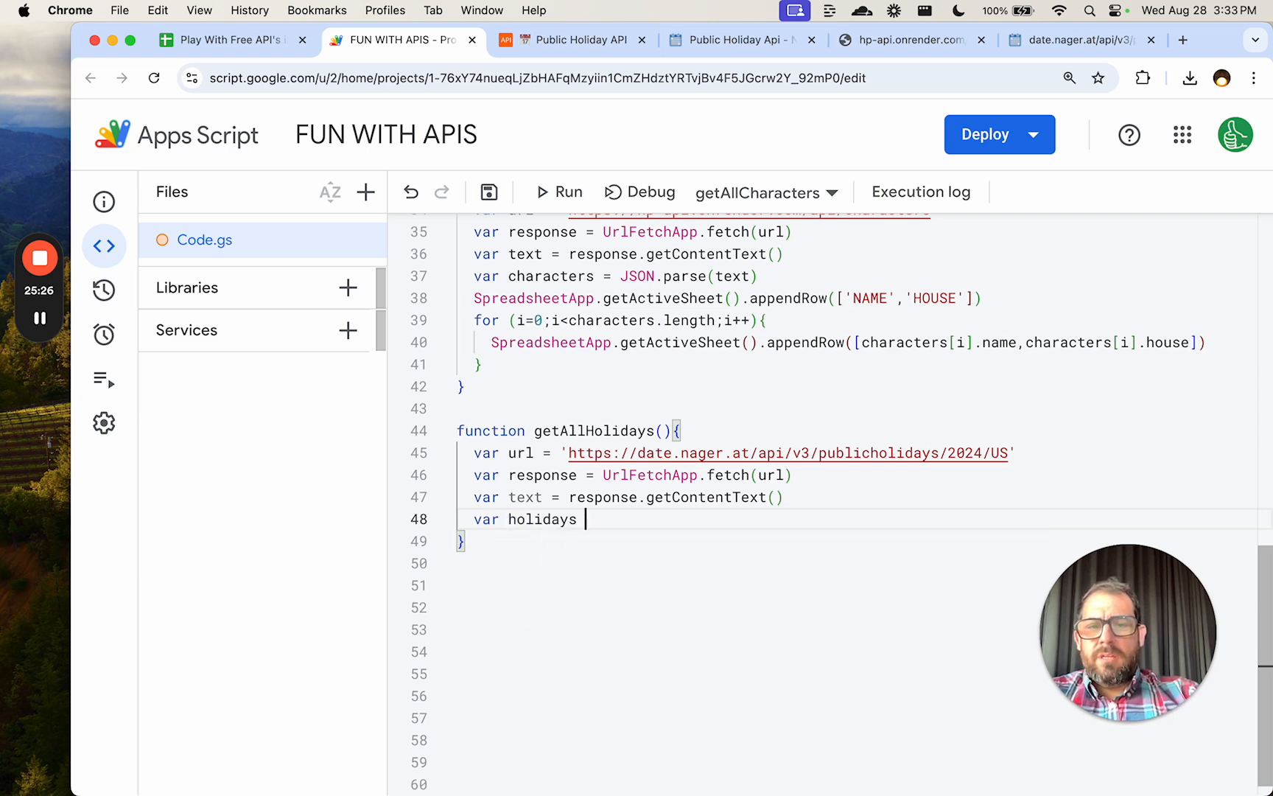
text(= text)
key(BackSpace)
key(BackSpace)
key(BackSpace)
key(BackSpace)
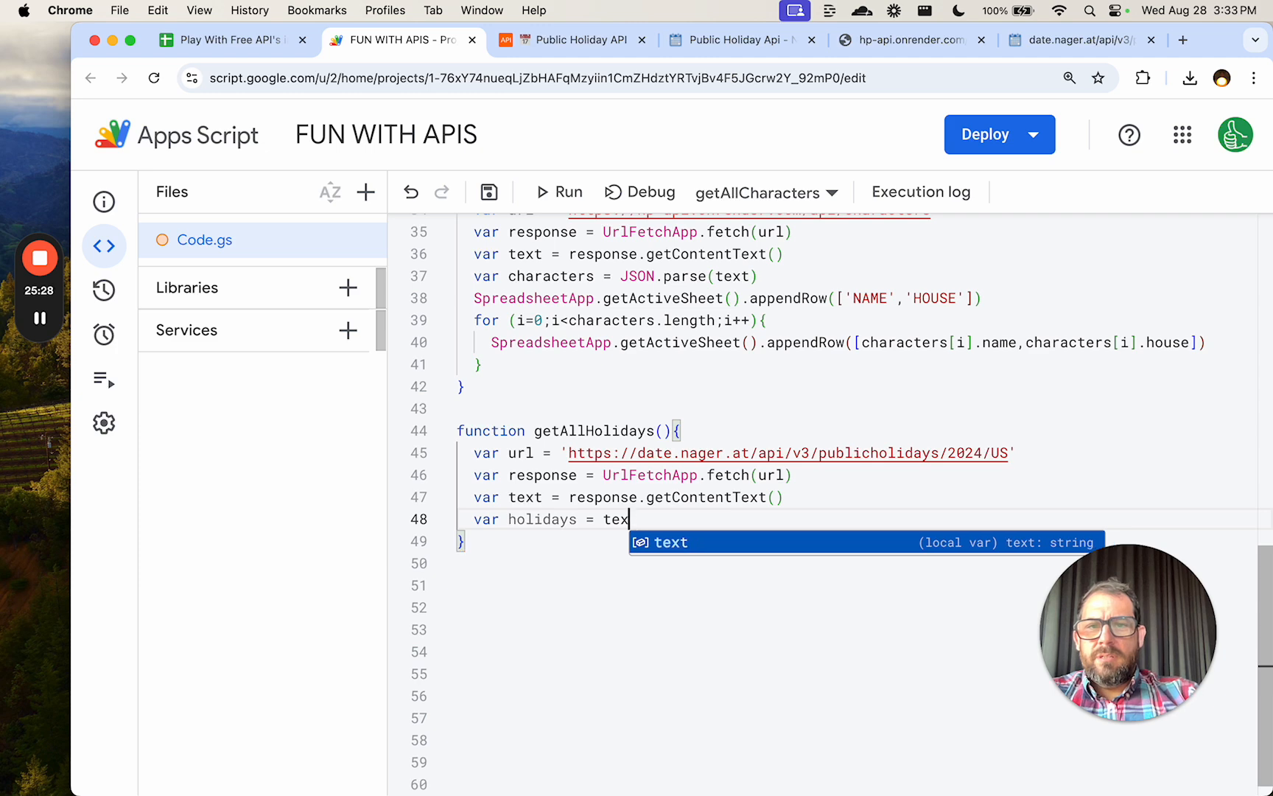
text(JSON.)
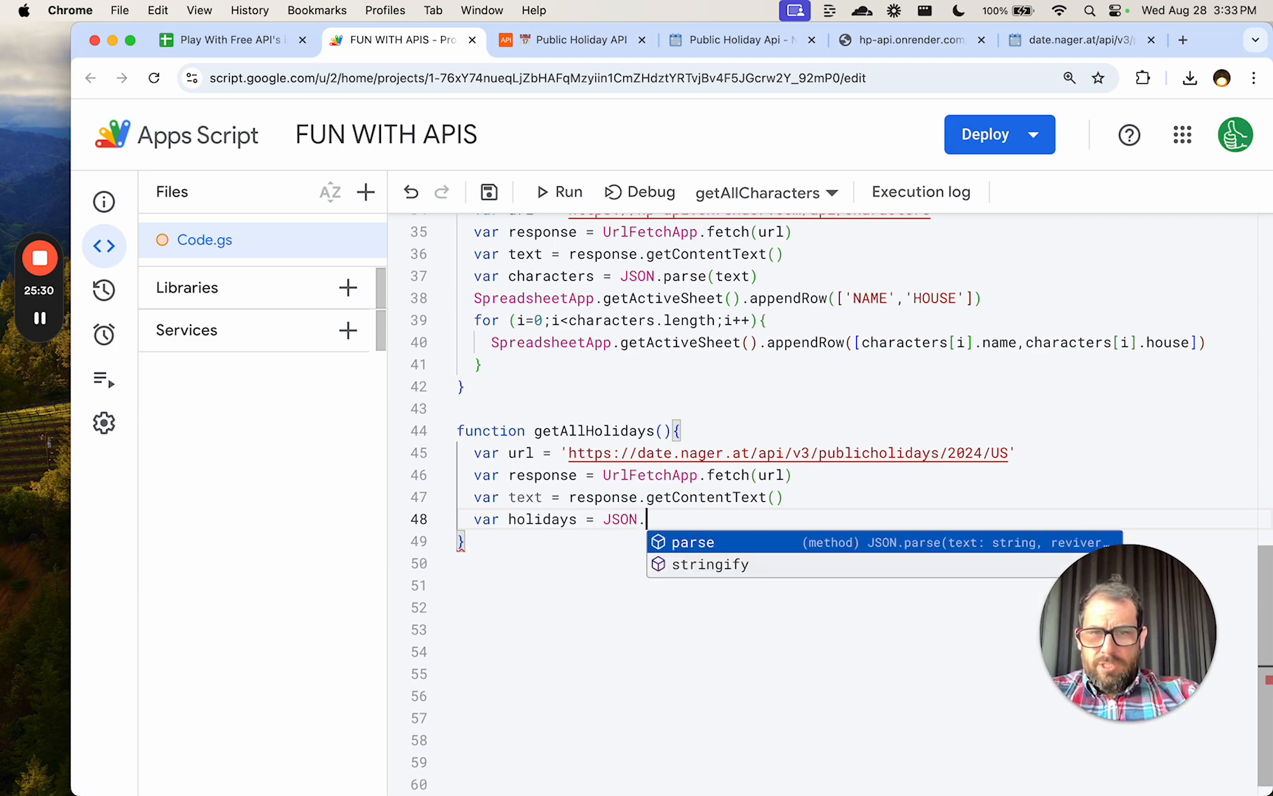
text(parse(text))
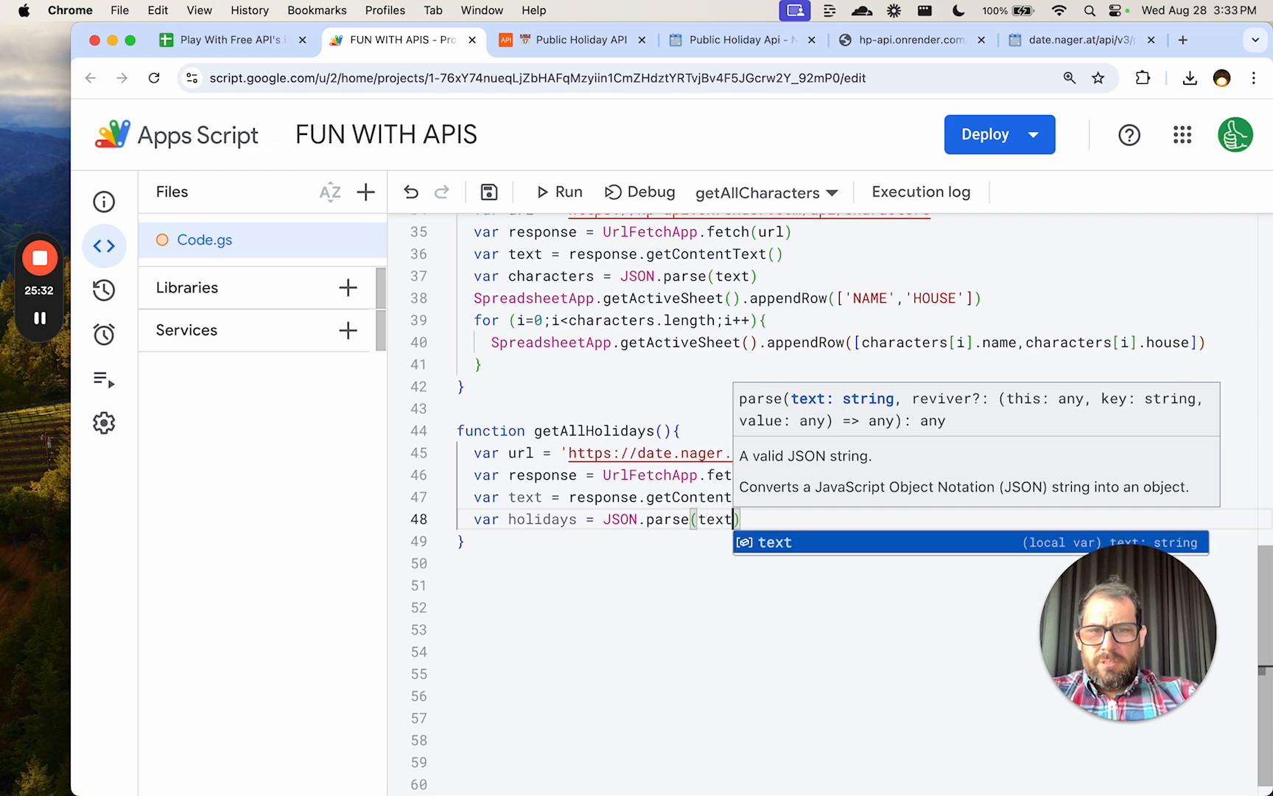
Add a line appending the header row ['DATE','HOLIDAY'] to the active sheet with SpreadsheetApp.getActiveSheet().appendRow.
key(Return)
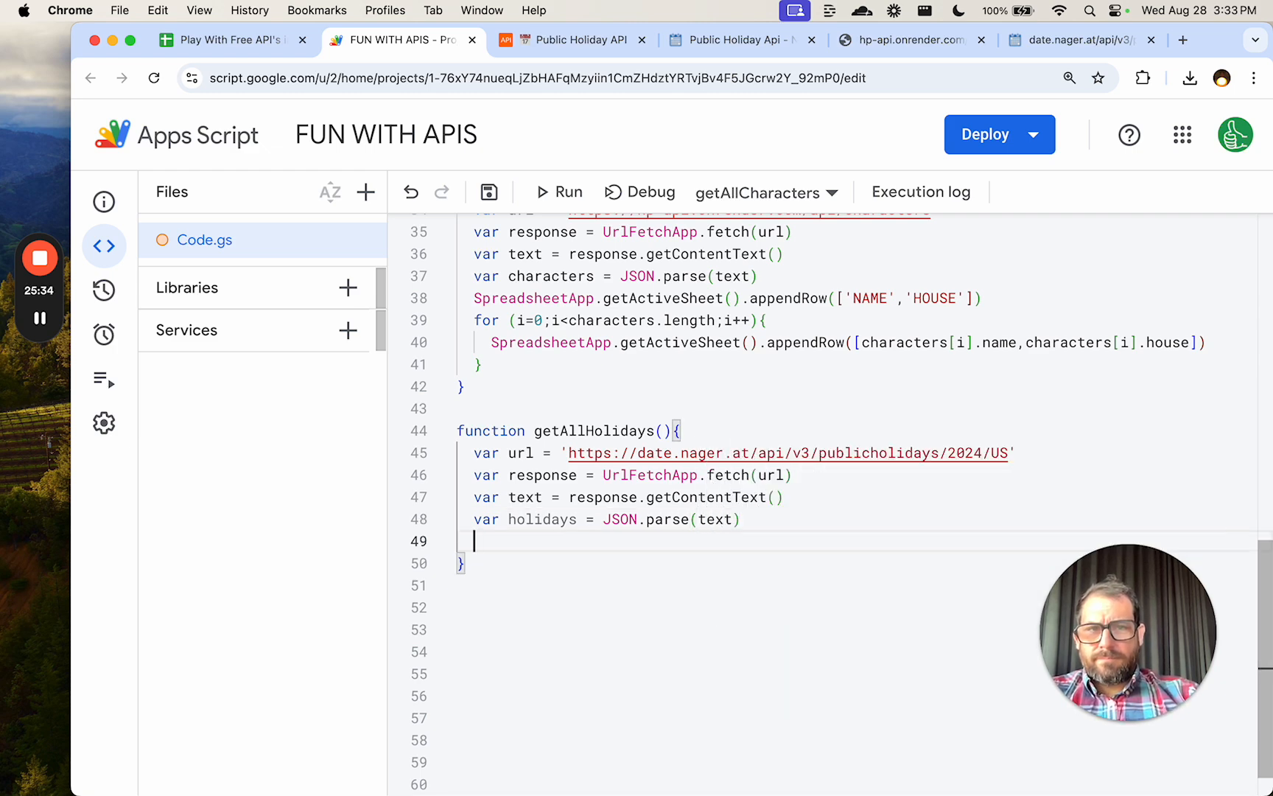
text(SpreadsheetApp)
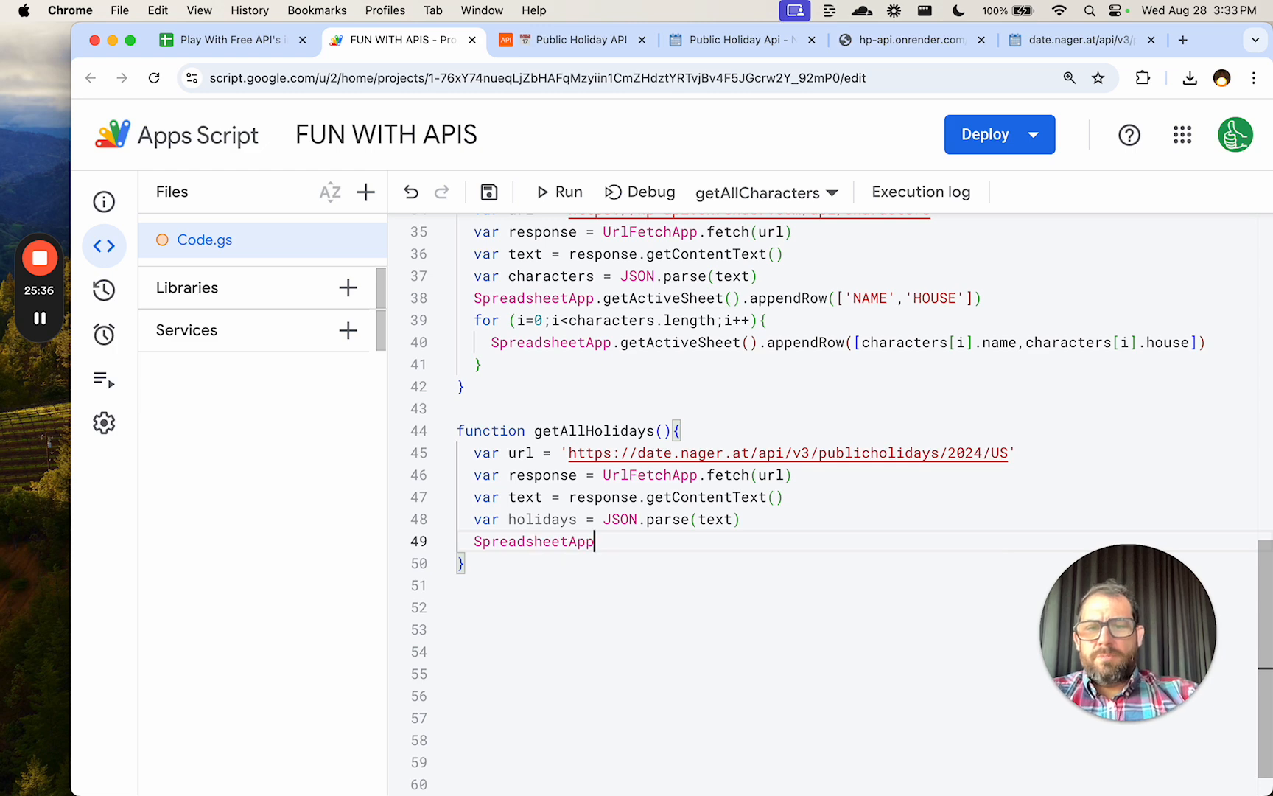
text(.getACtive)
key(BackSpace)
key(BackSpace)
key(BackSpace)
key(BackSpace)
key(BackSpace)
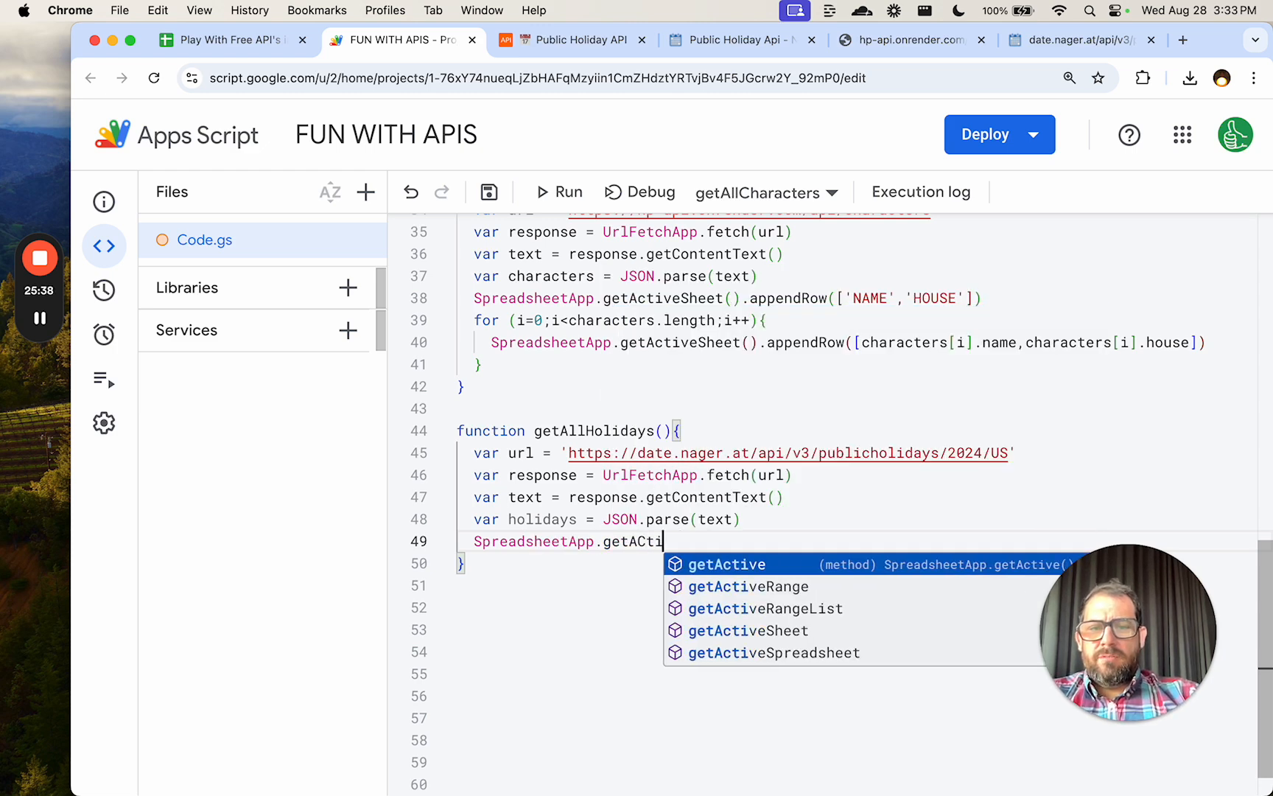
text(ctive)
key(Down)
key(Down)
key(Down)
key(Return)
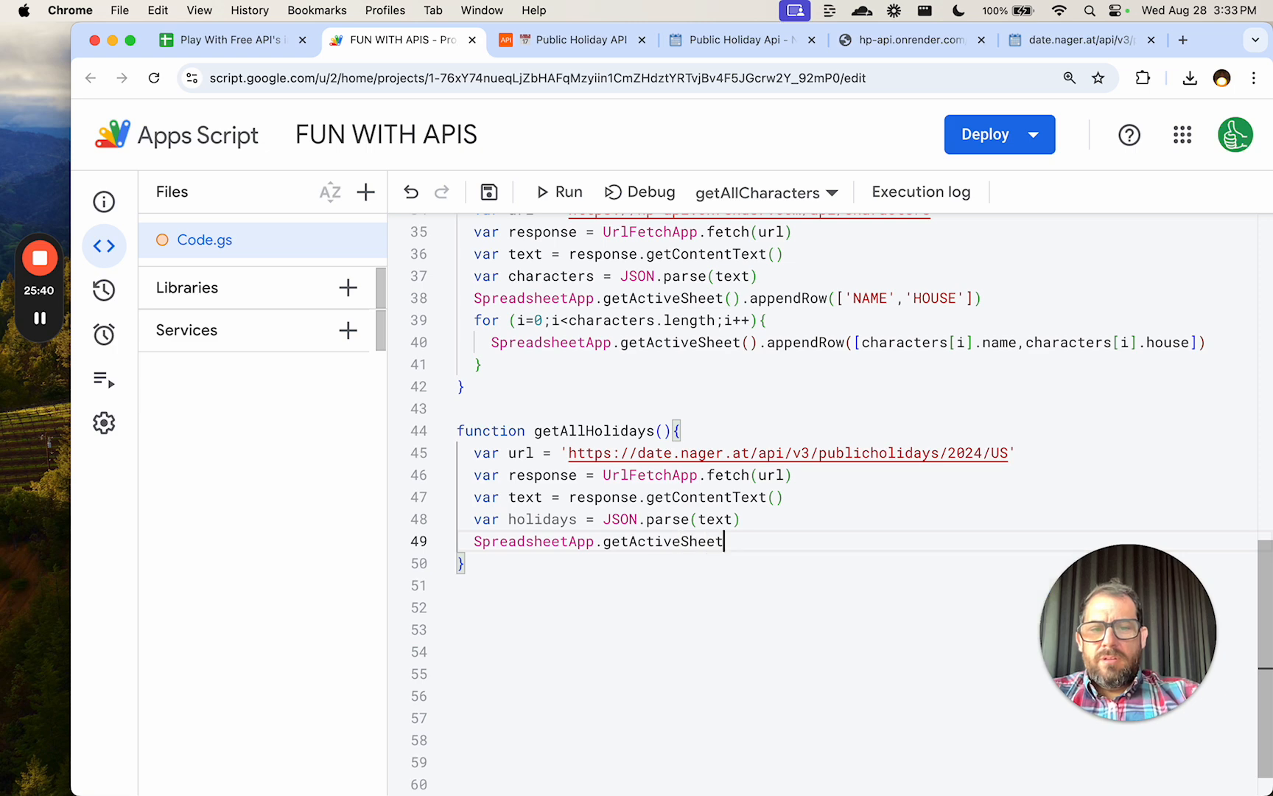
text(().ap)
key(Return)
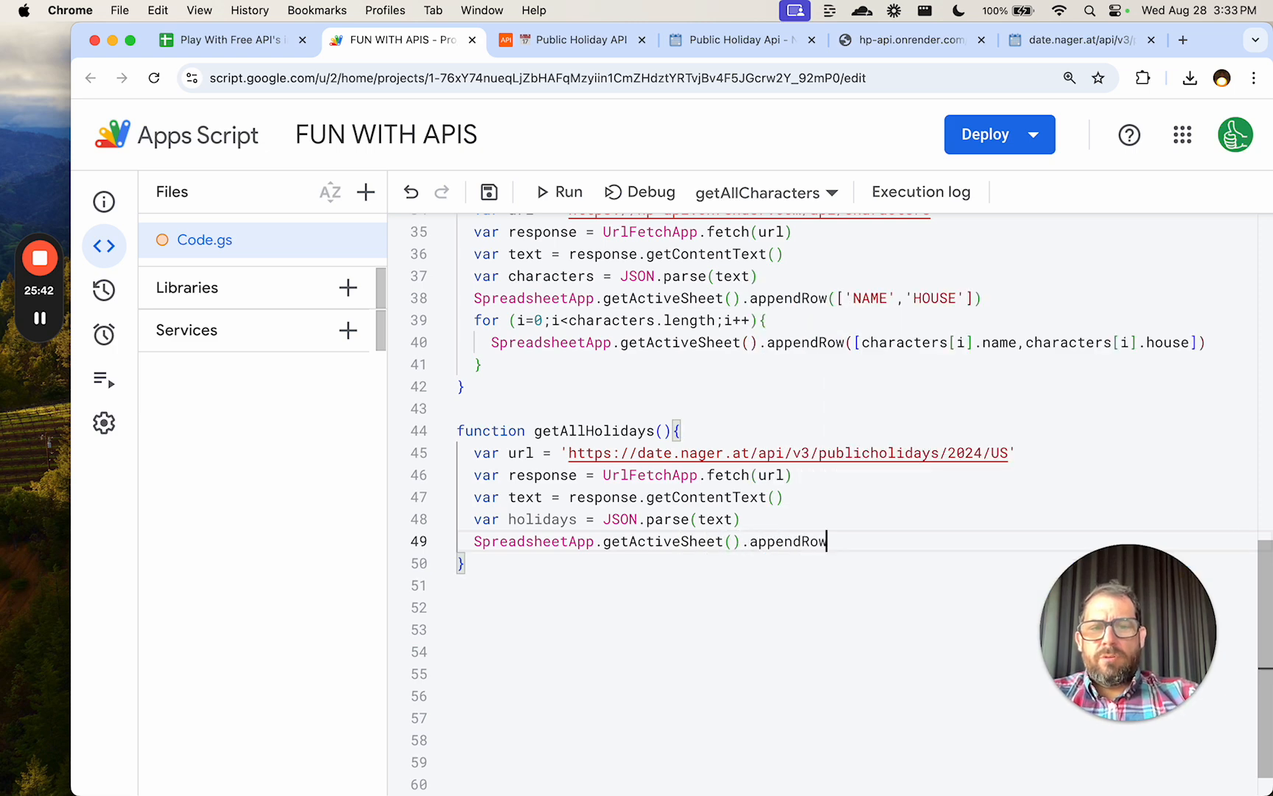
text(([)
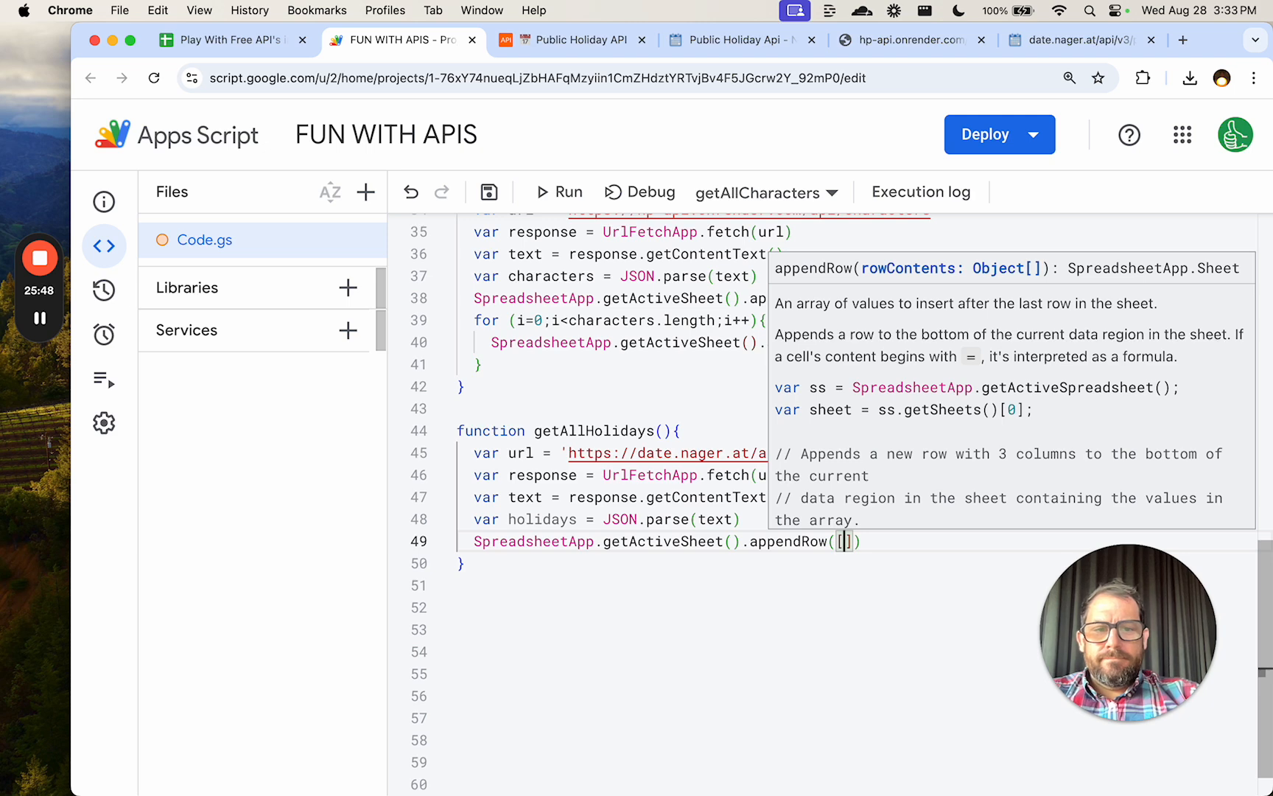
text('DATE',)
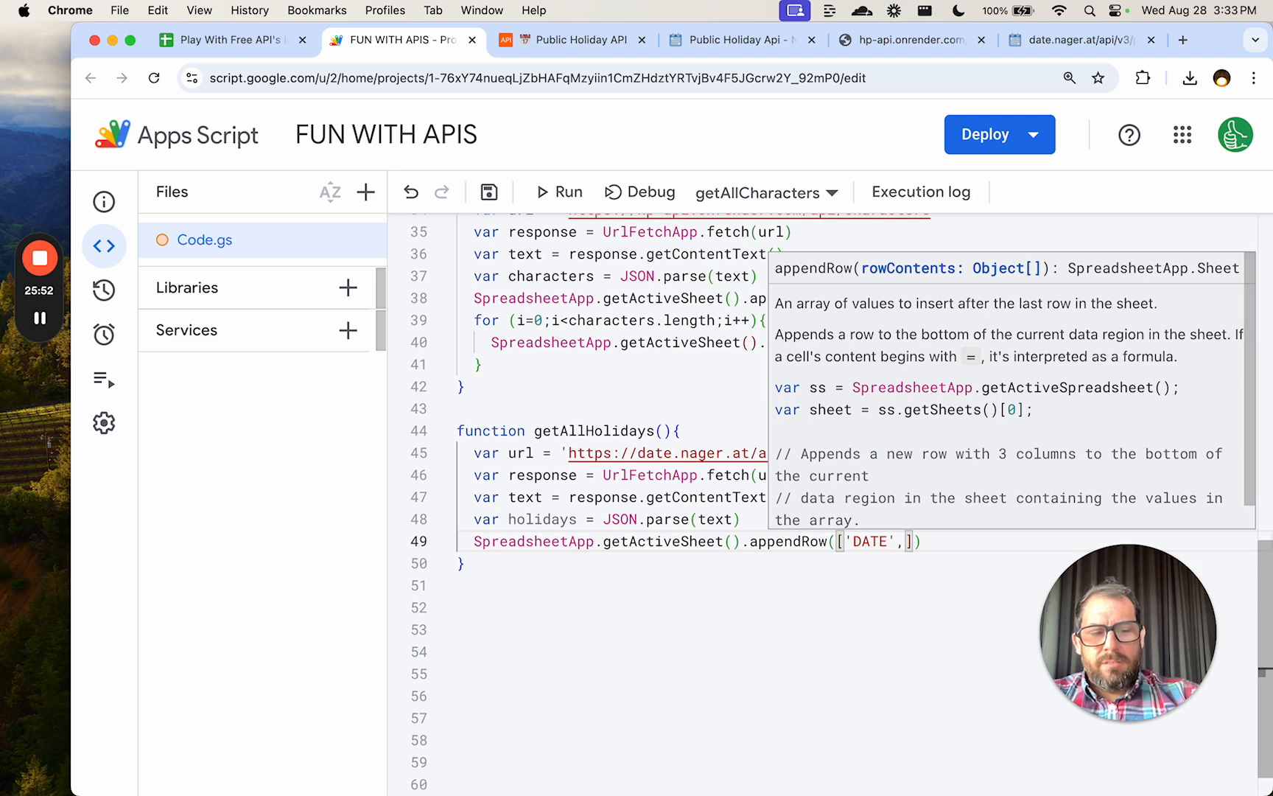
text('HOLIDAY'])
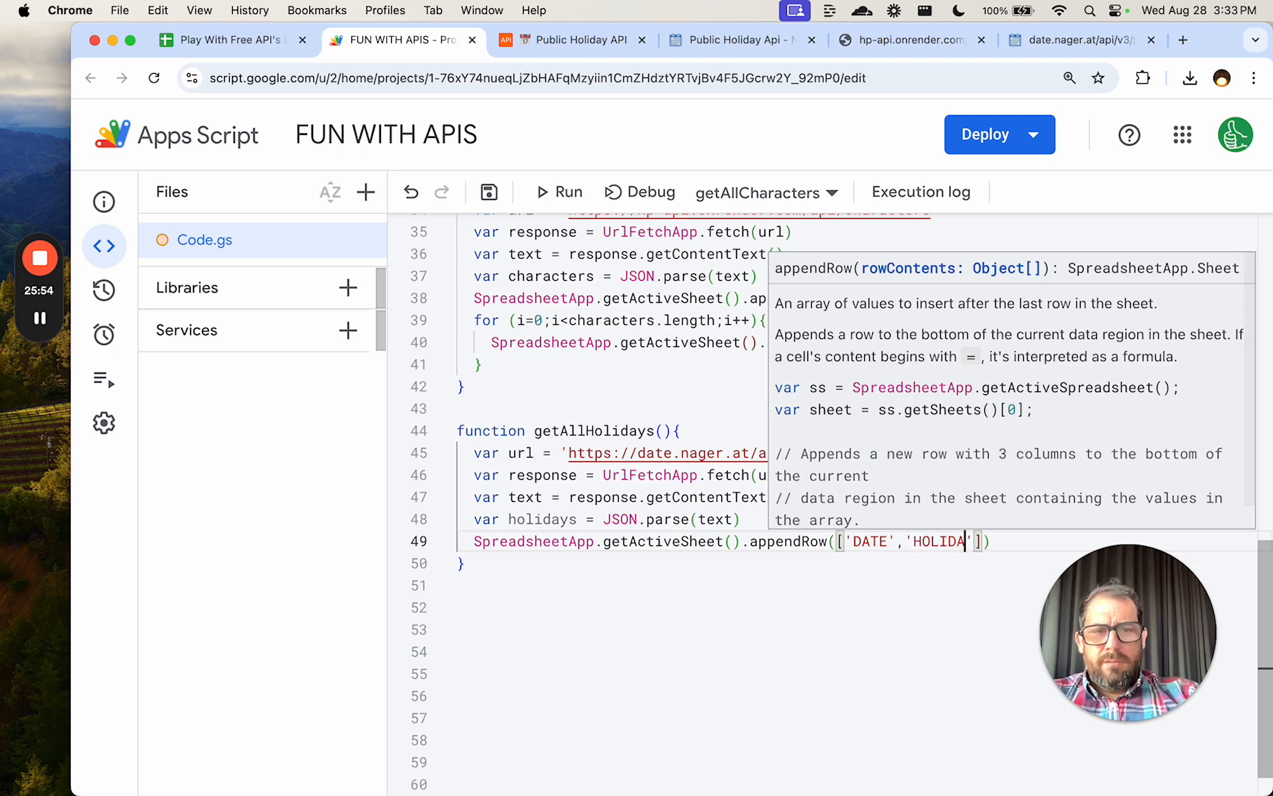
text())
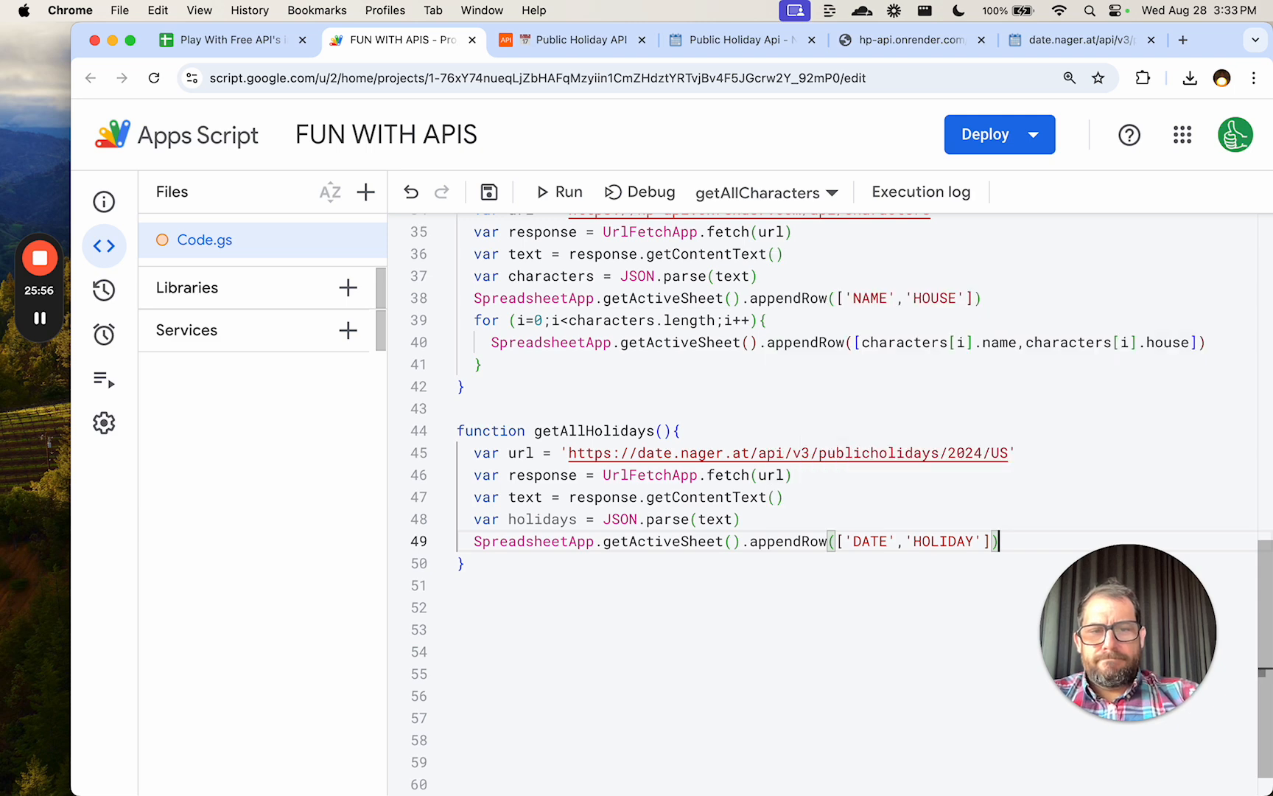
Below the header row line, add a for loop with i=0; i<holidays.length; i++ and an empty body.
key(Return)
text(for )
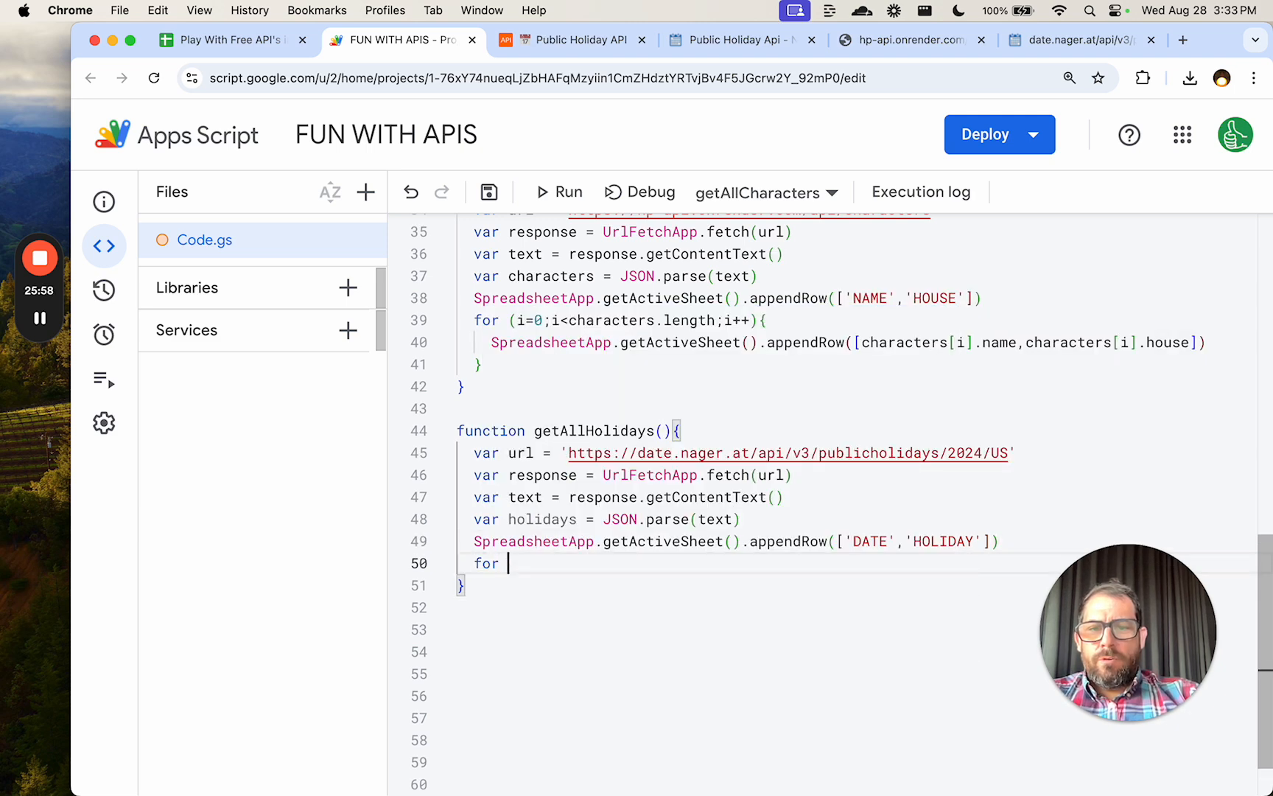
text(hol)
key(BackSpace)
key(BackSpace)
key(BackSpace)
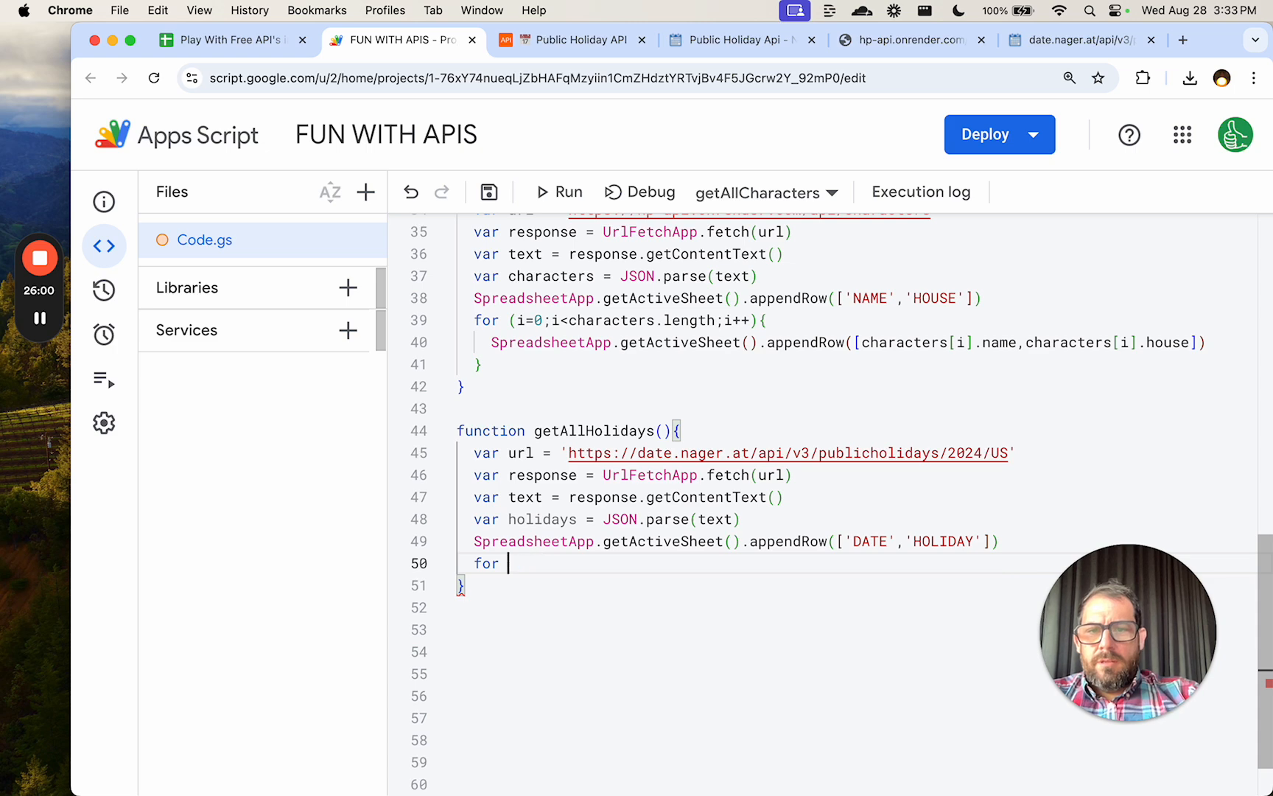
text((i=0)
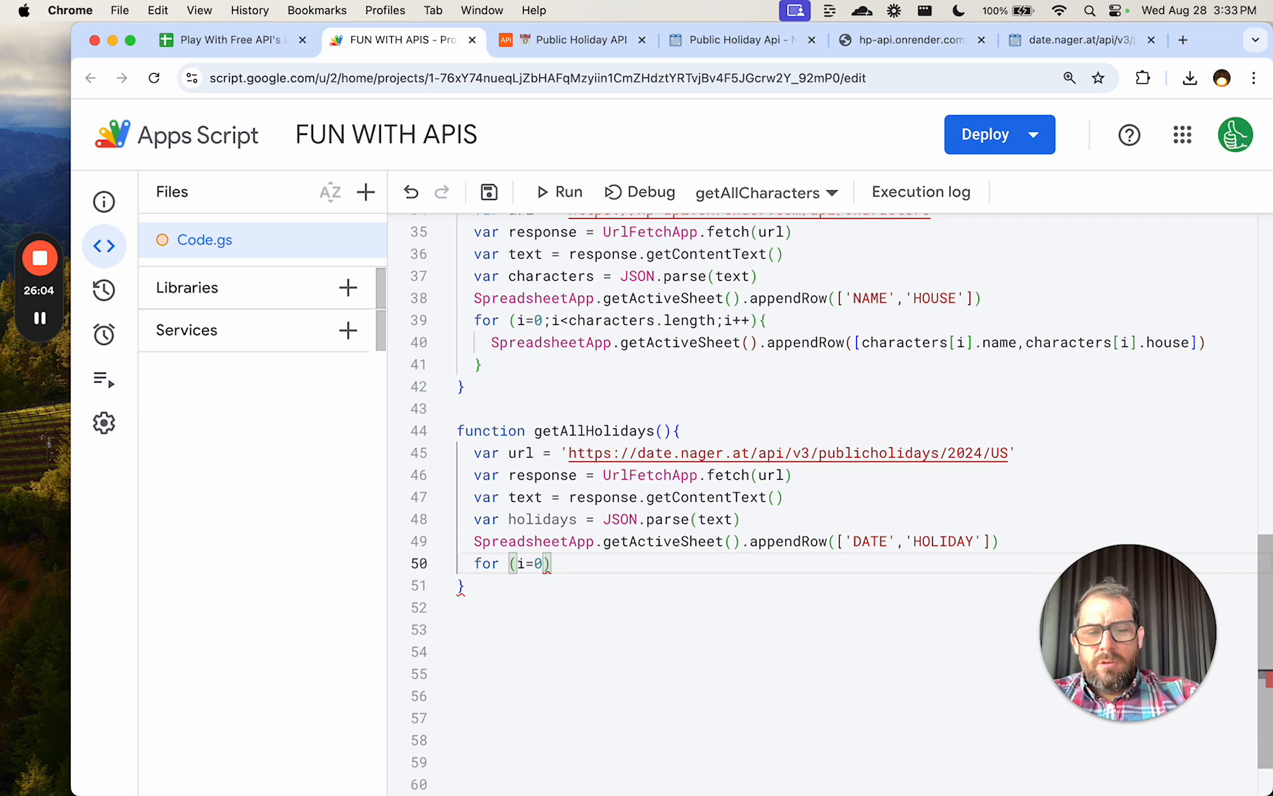
text(;)
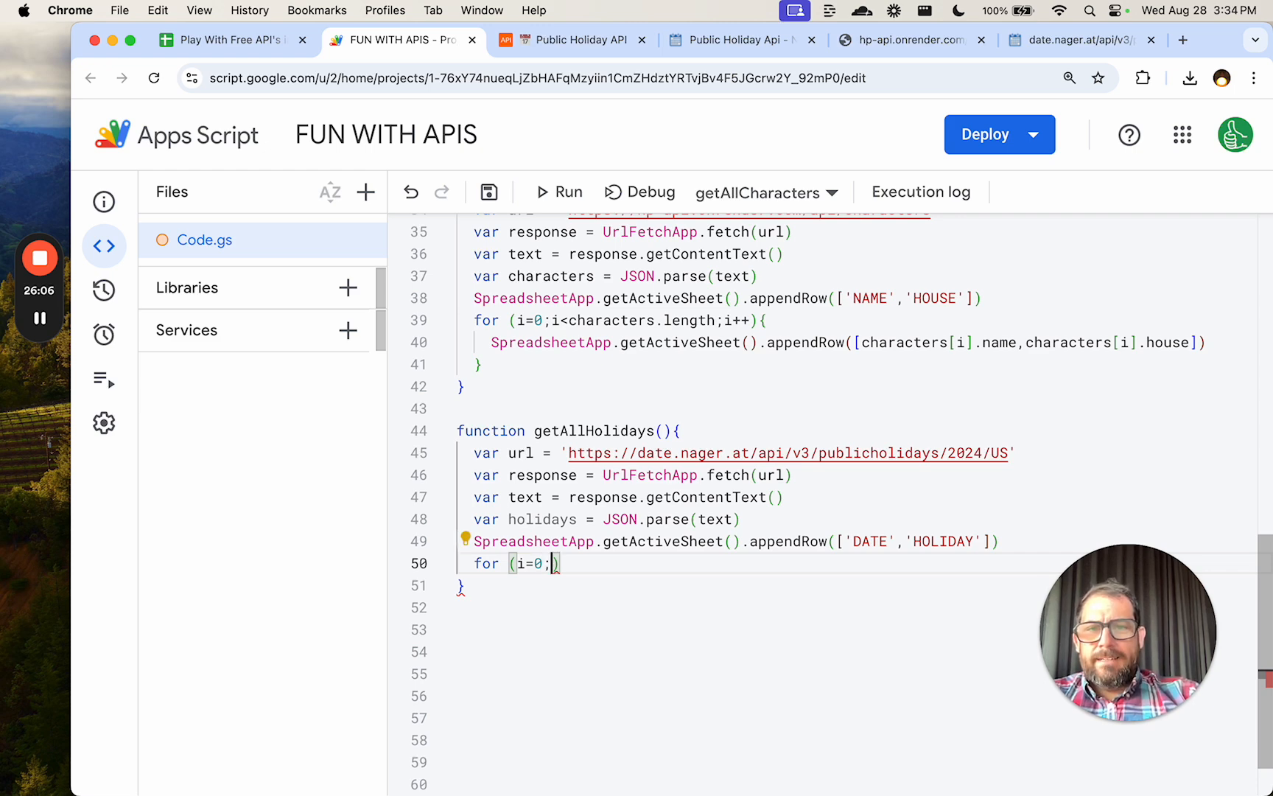
text(i<holida)
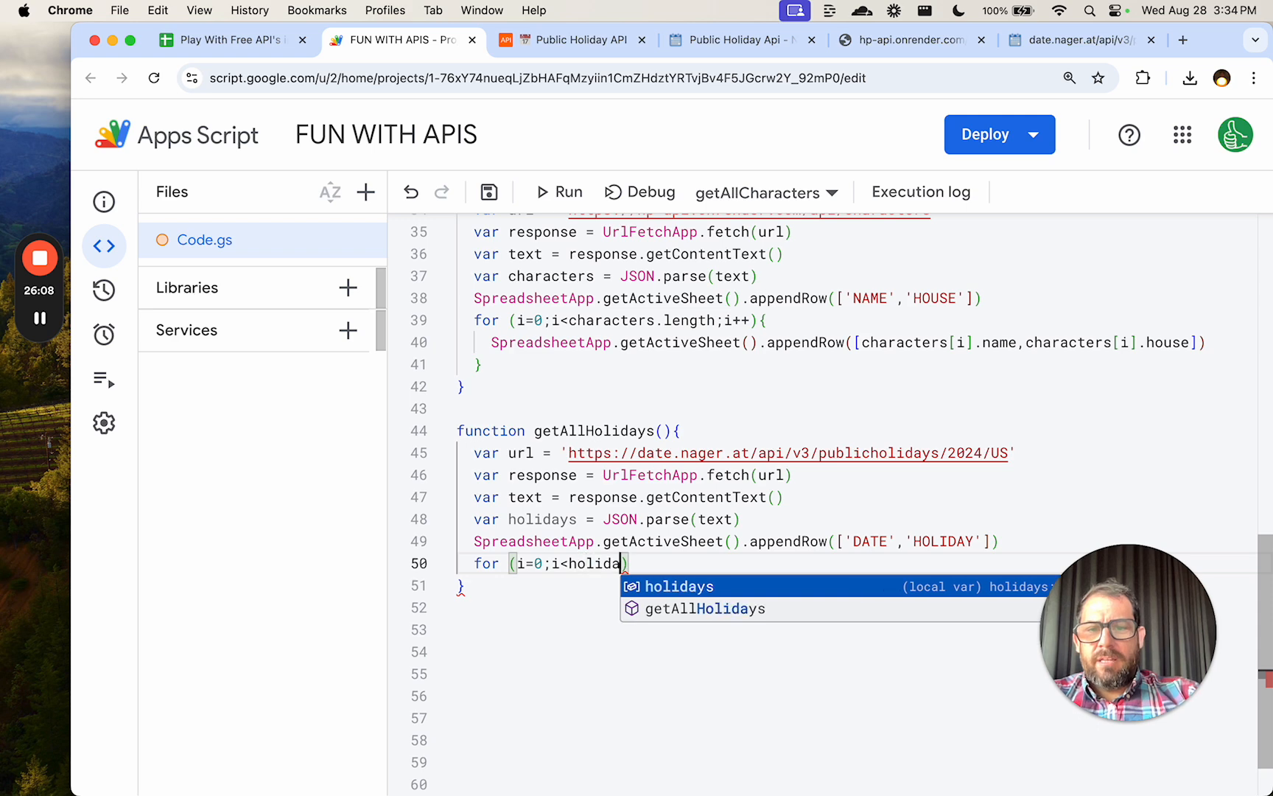
text(ys.length)
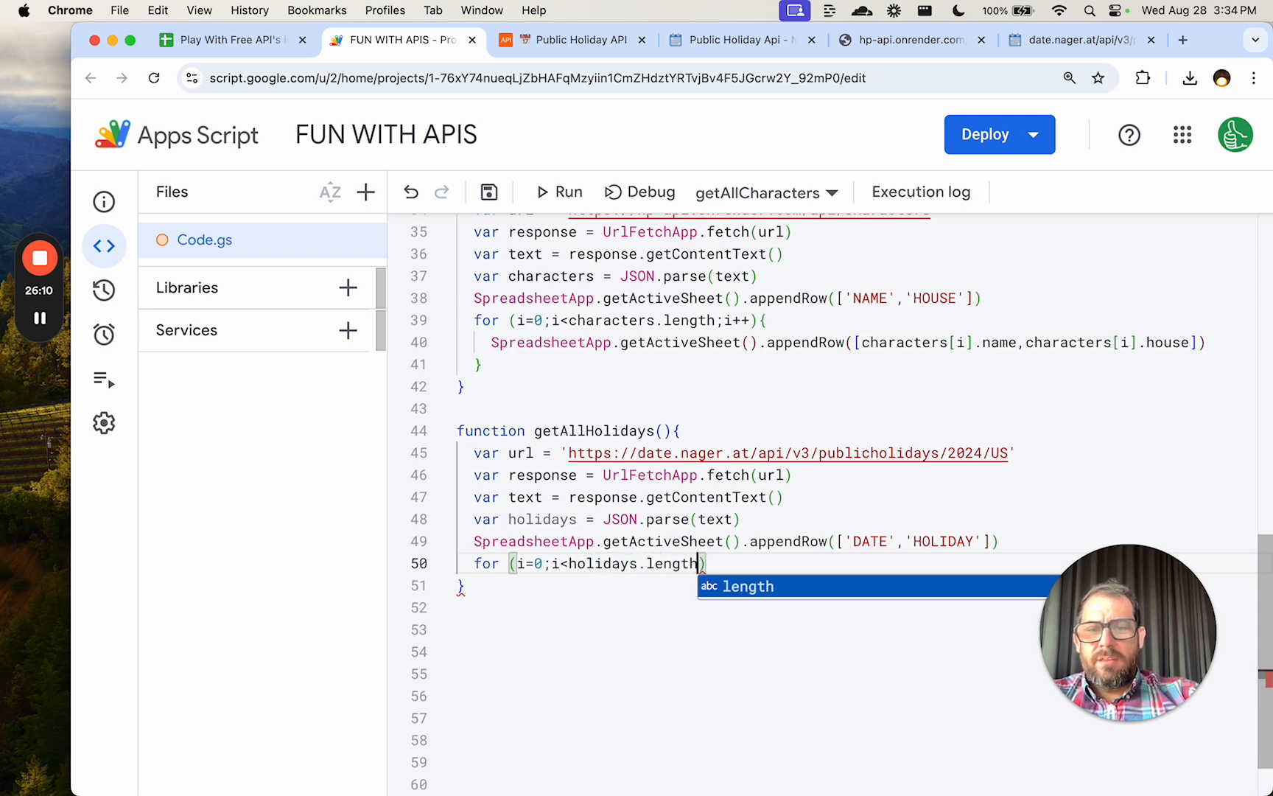
text(;i++))
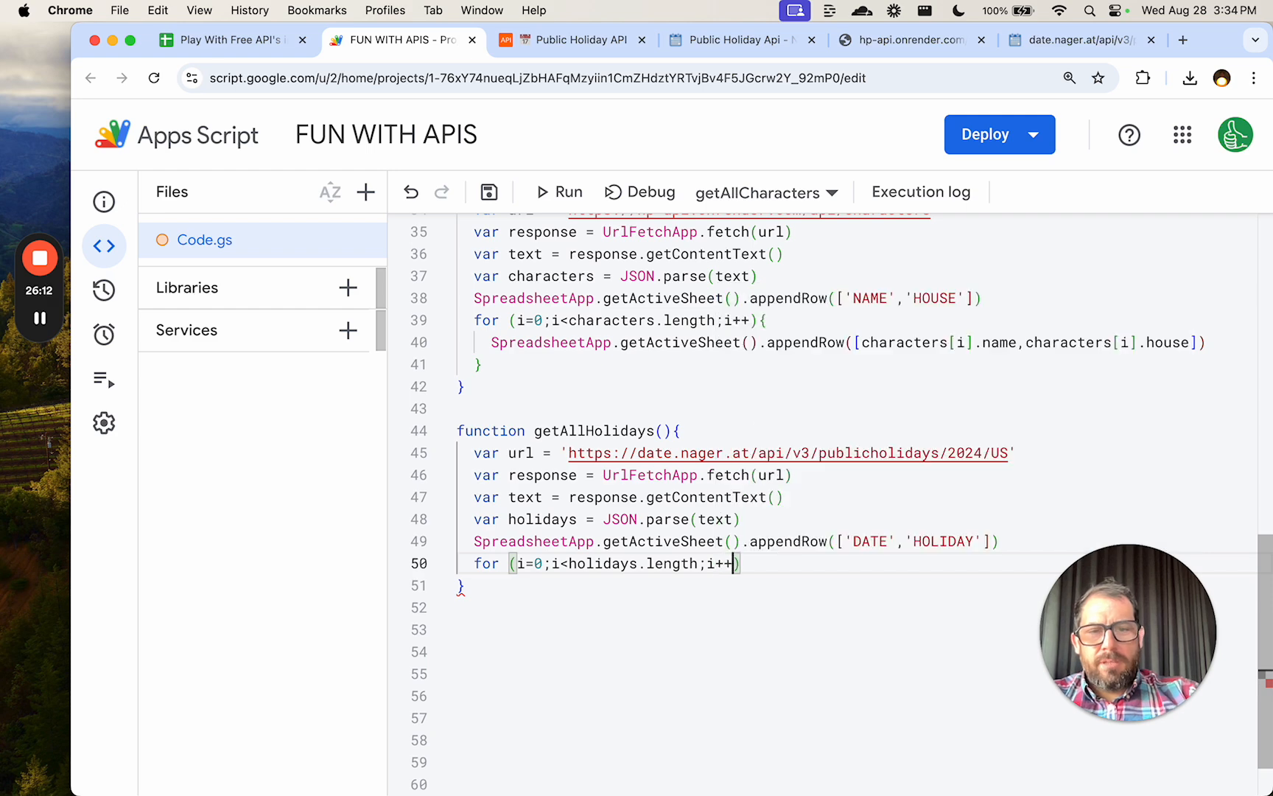
text({)
key(Return)
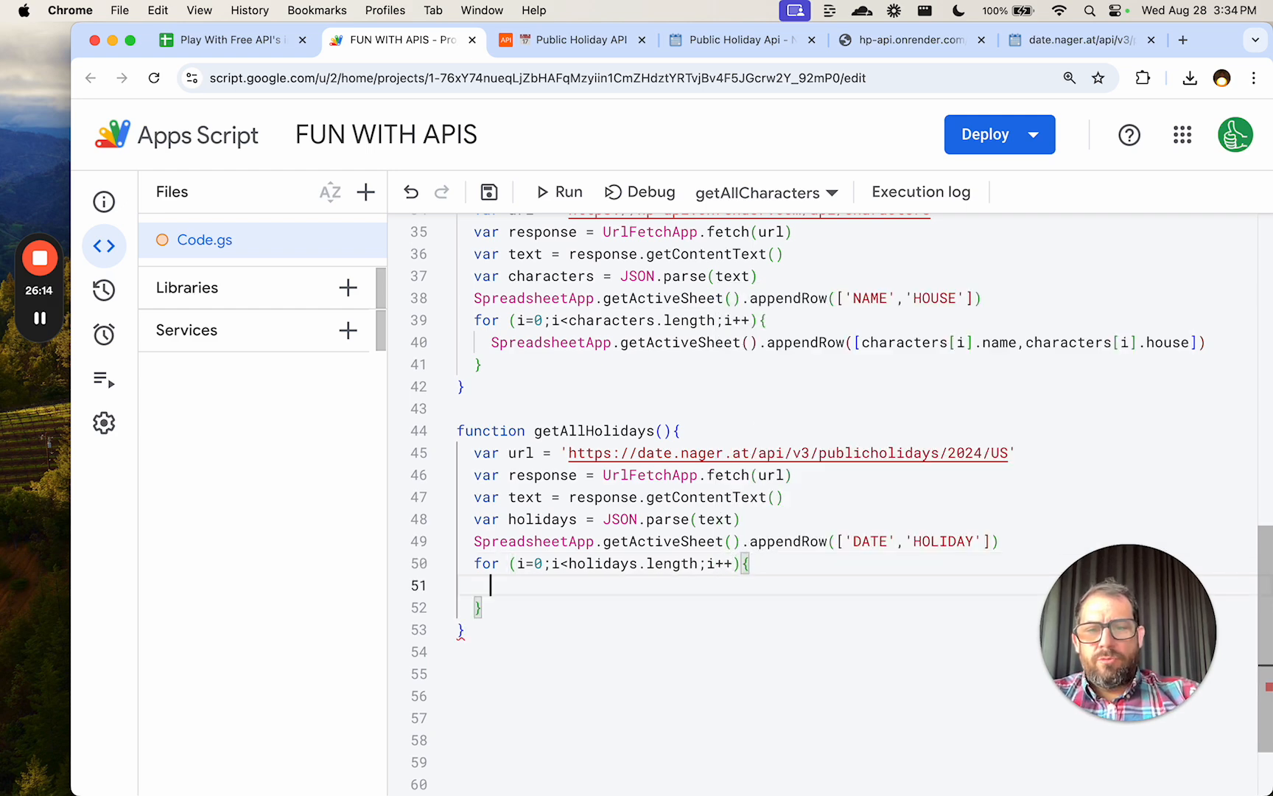
Inside the holidays loop, add a SpreadsheetApp.getActiveSheet().appendRow call taking an array.
text(SpreadsheetApp.getACt)
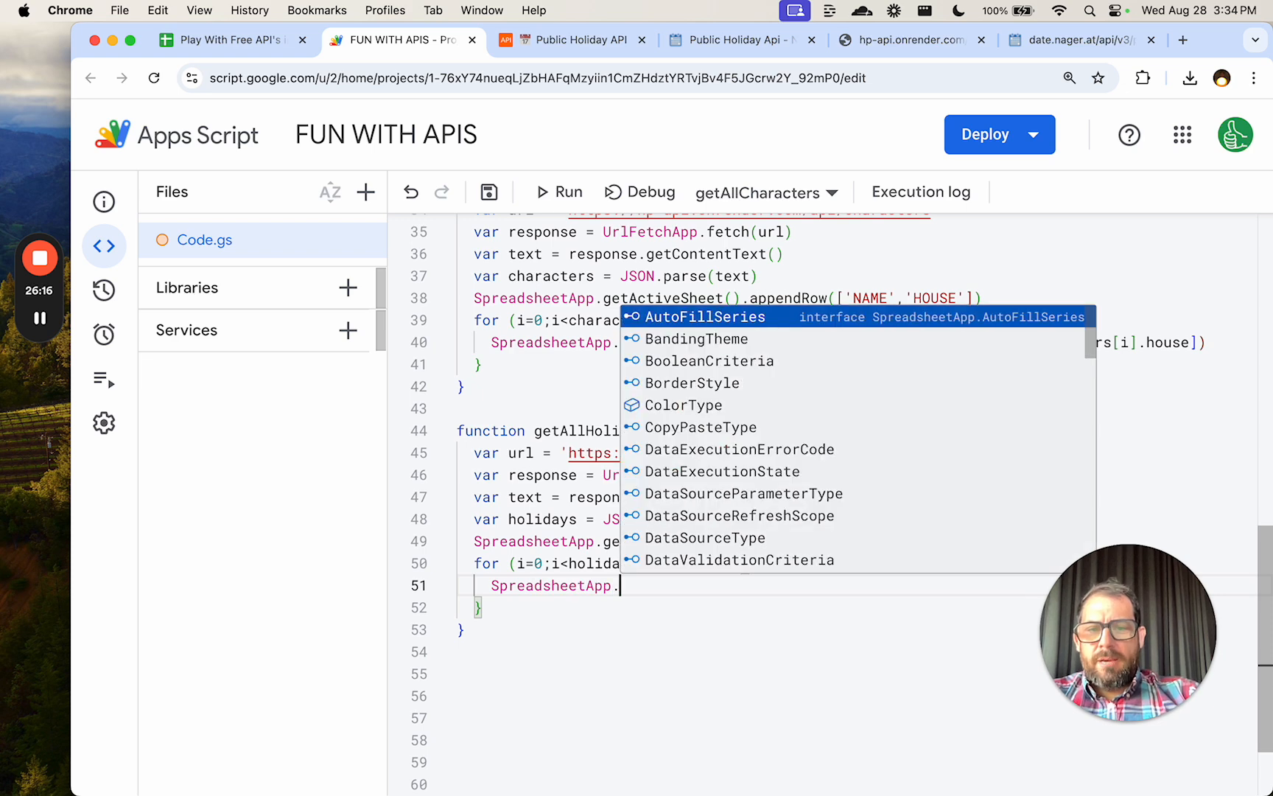
key(Down)
key(Down)
key(Down)
key(Return)
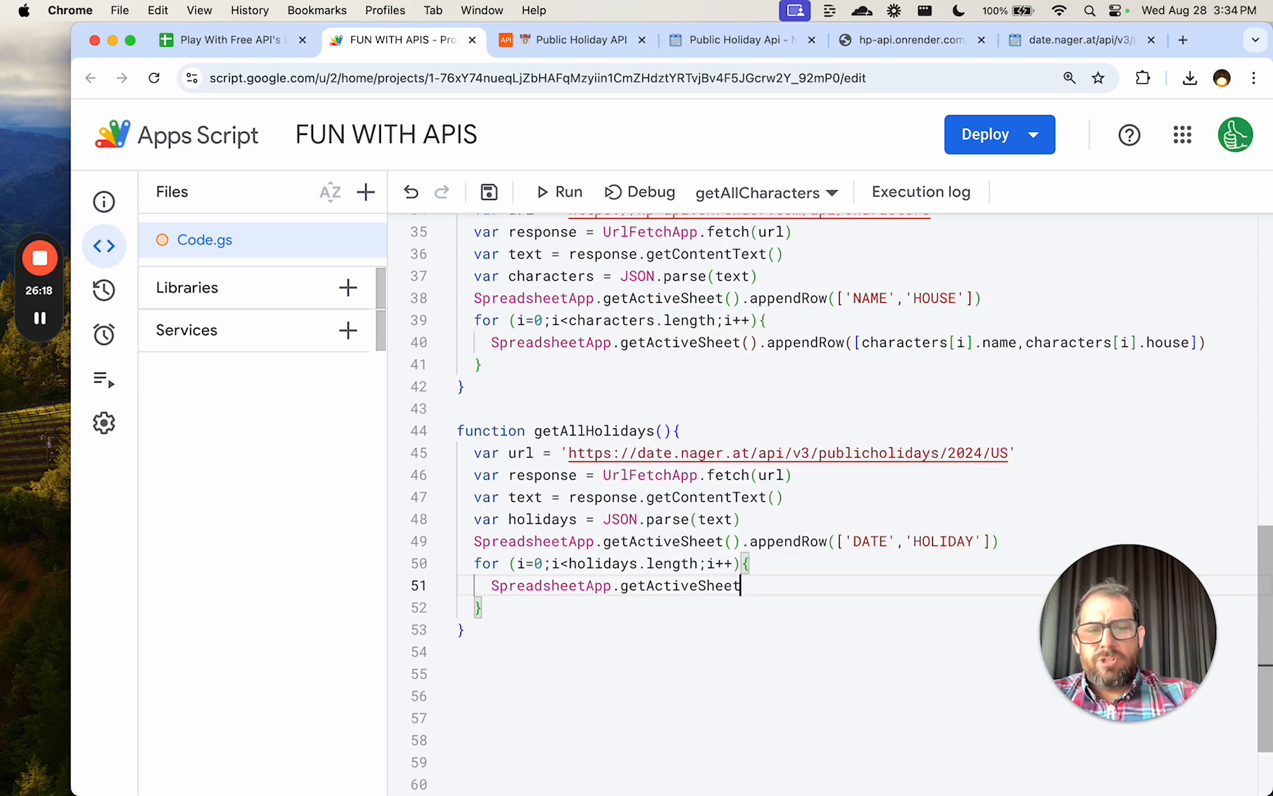
text(().app)
key(Return)
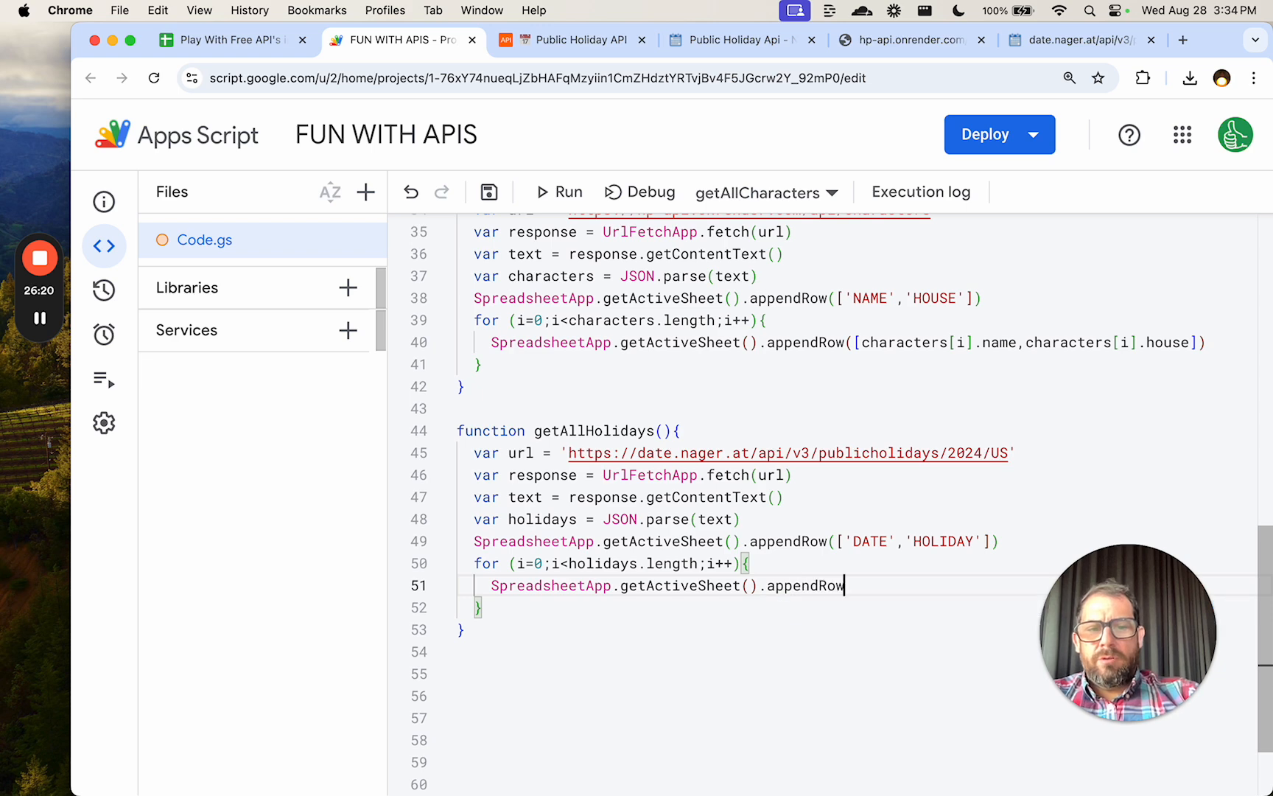
text(([)
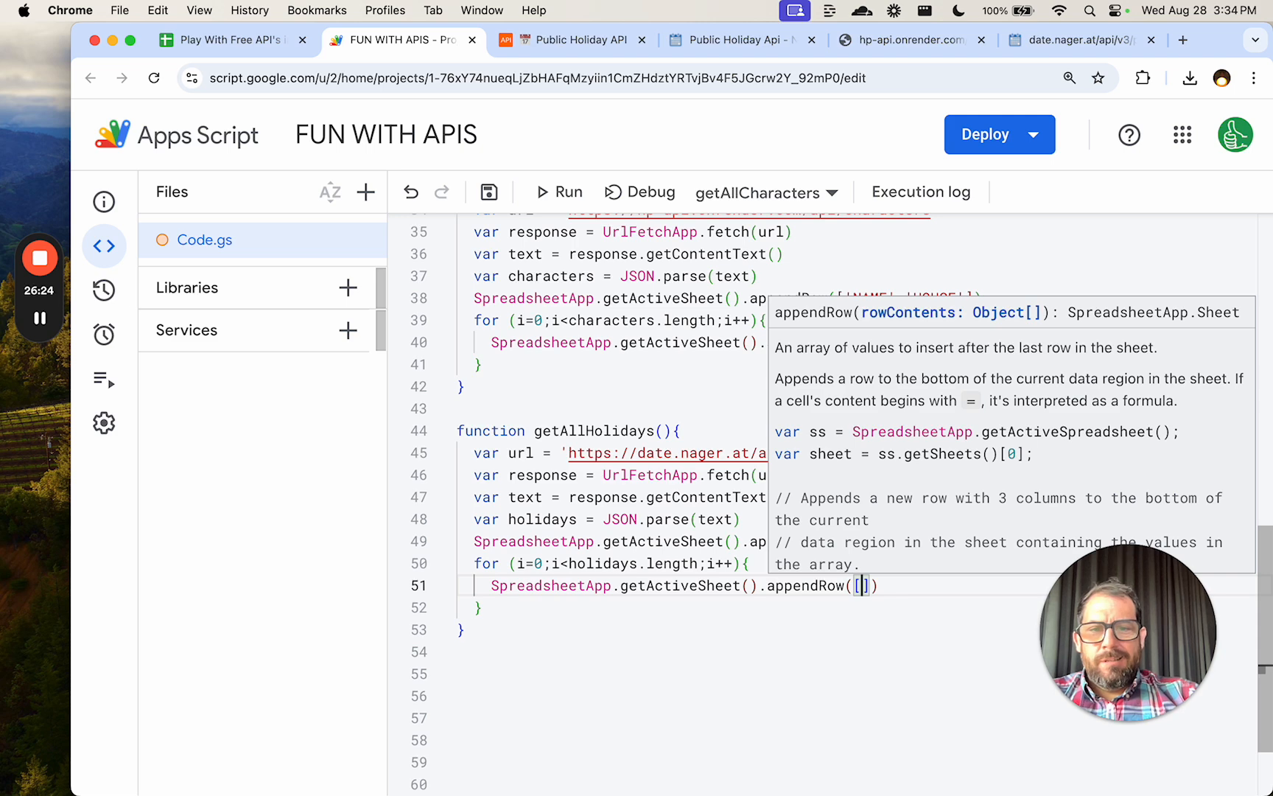
Set the first item of the loop's appendRow array to holidays[i].date and begin a second item.
text(holidays)
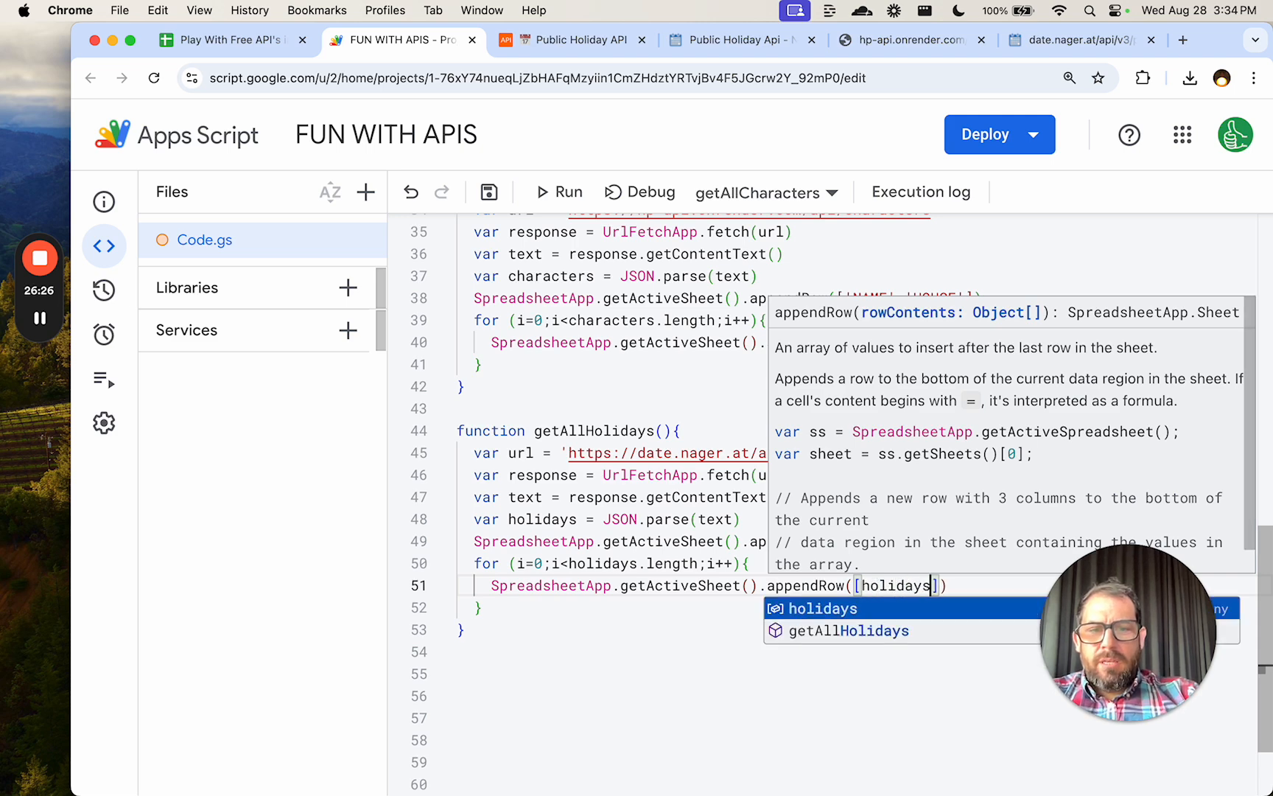
text([i)
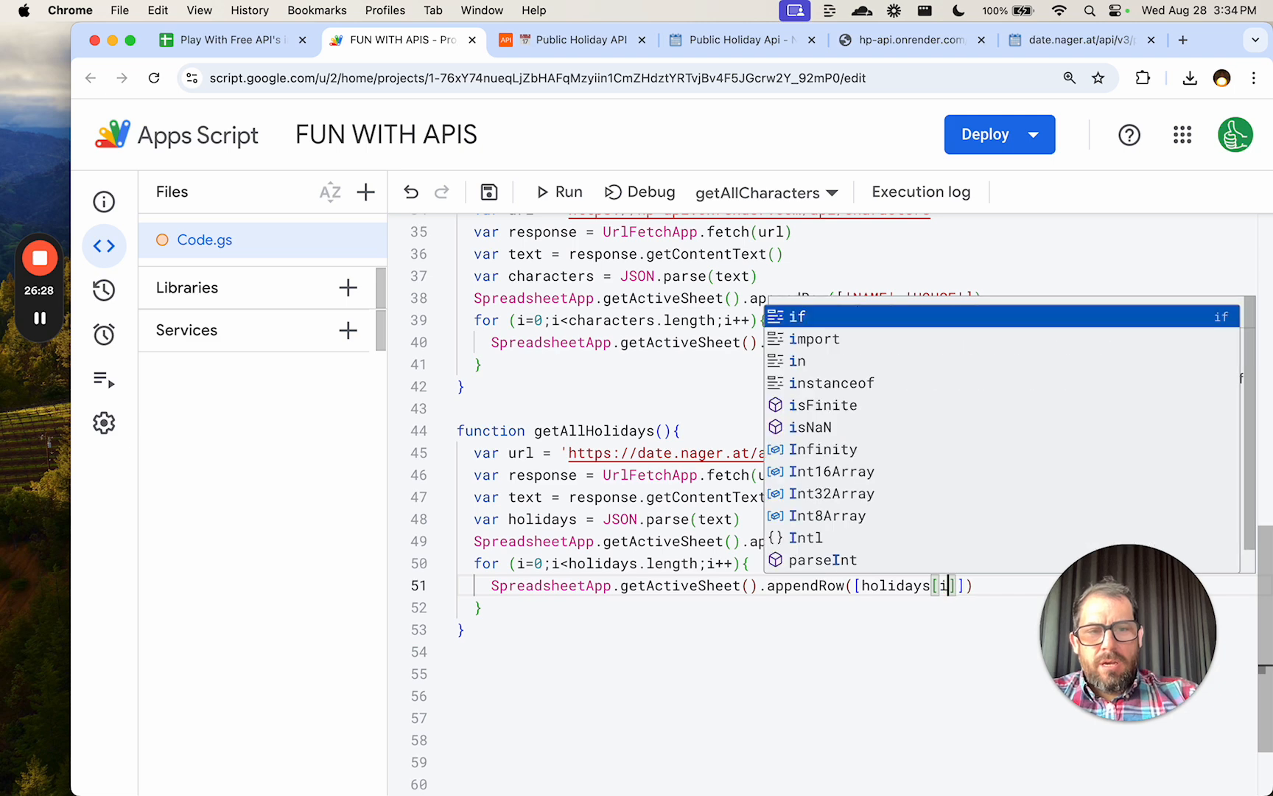
text(].name)
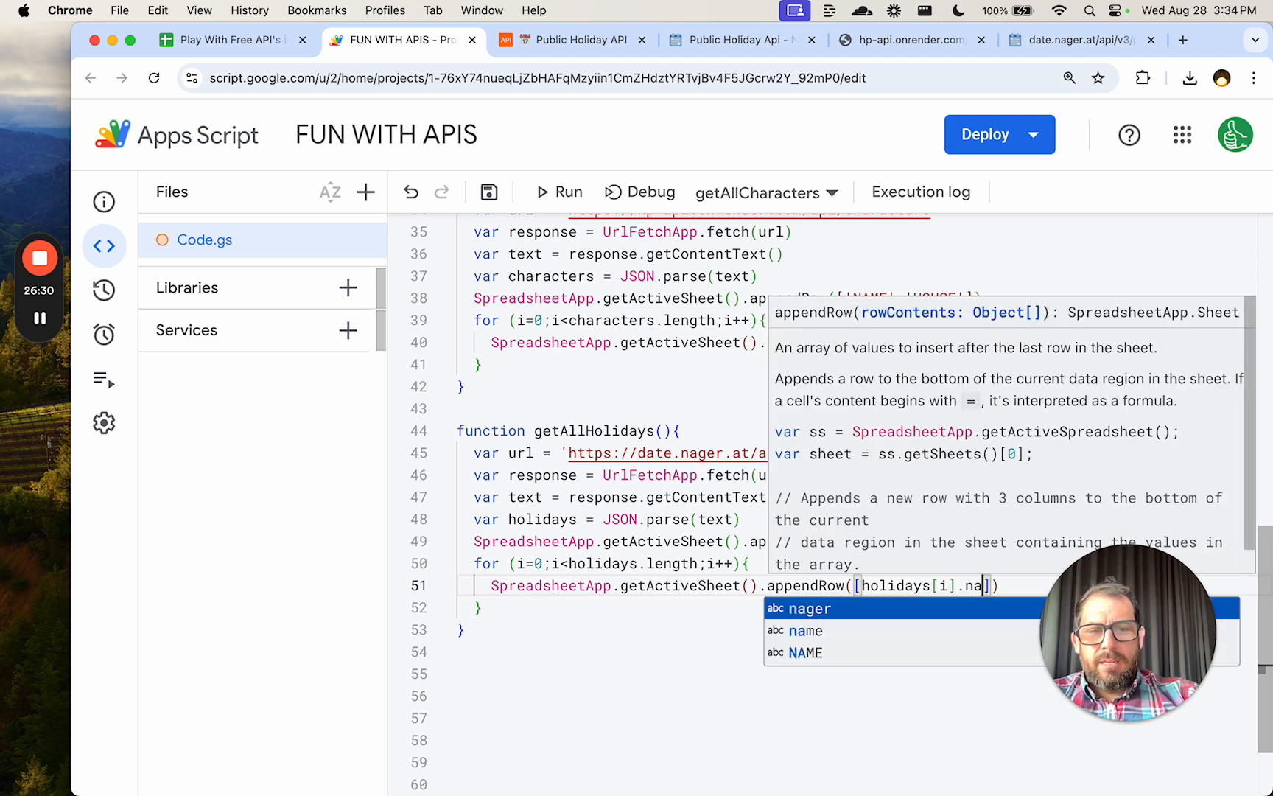
key(BackSpace)
key(BackSpace)
key(BackSpace)
key(BackSpace)
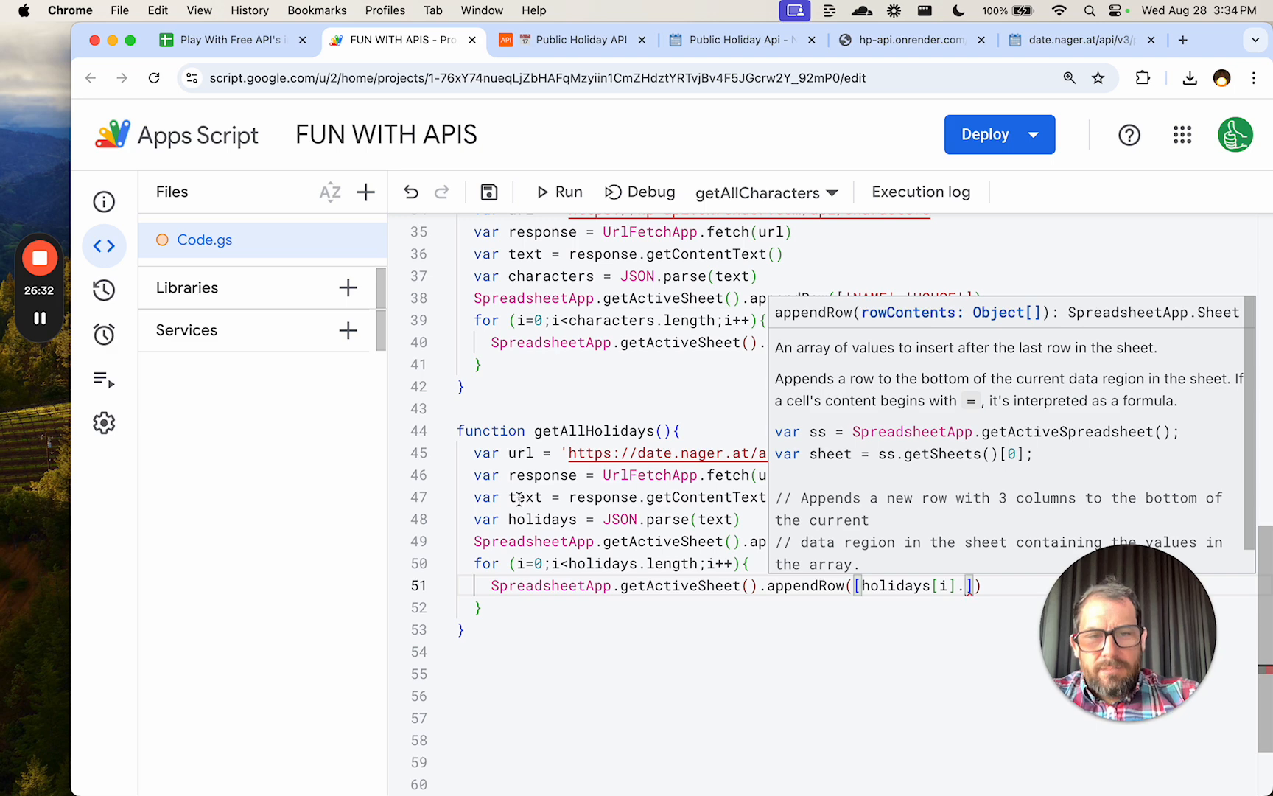
click(501, 497)
click(969, 587)
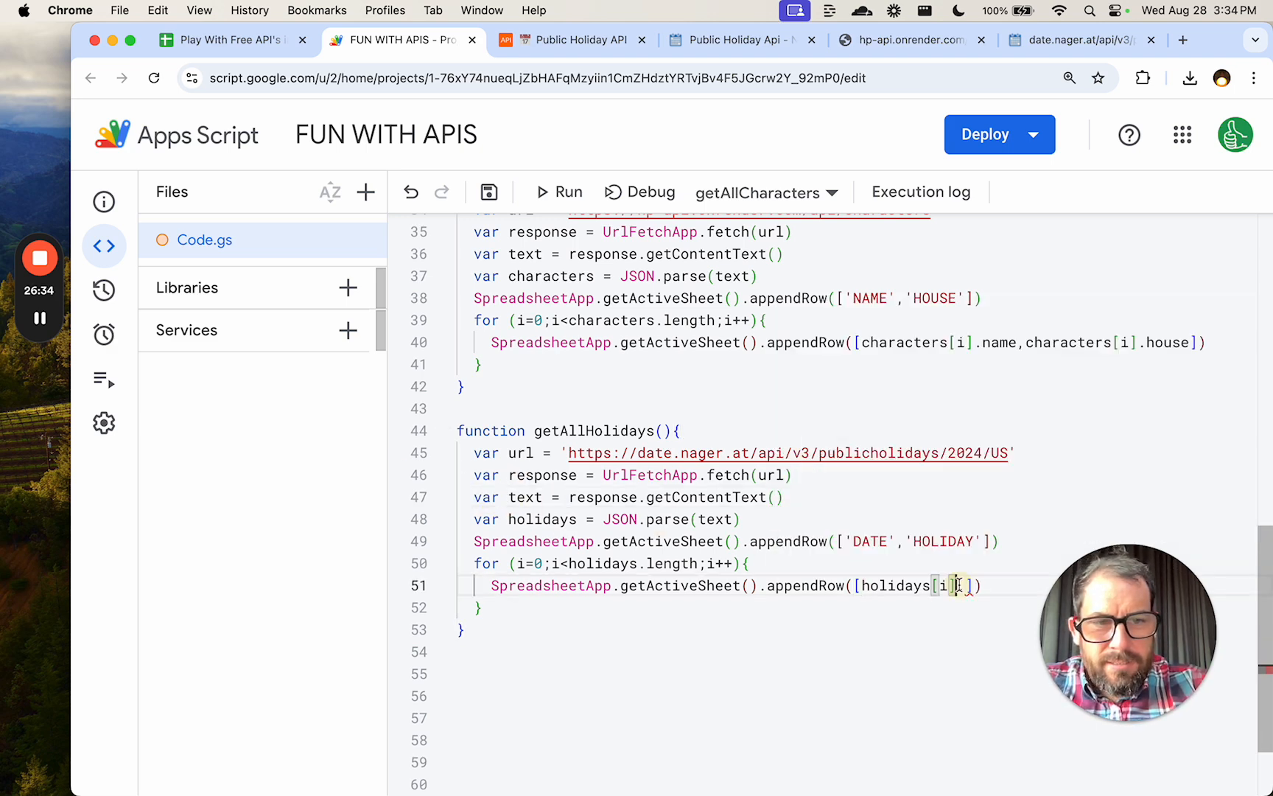
text(date)
text(,holi)
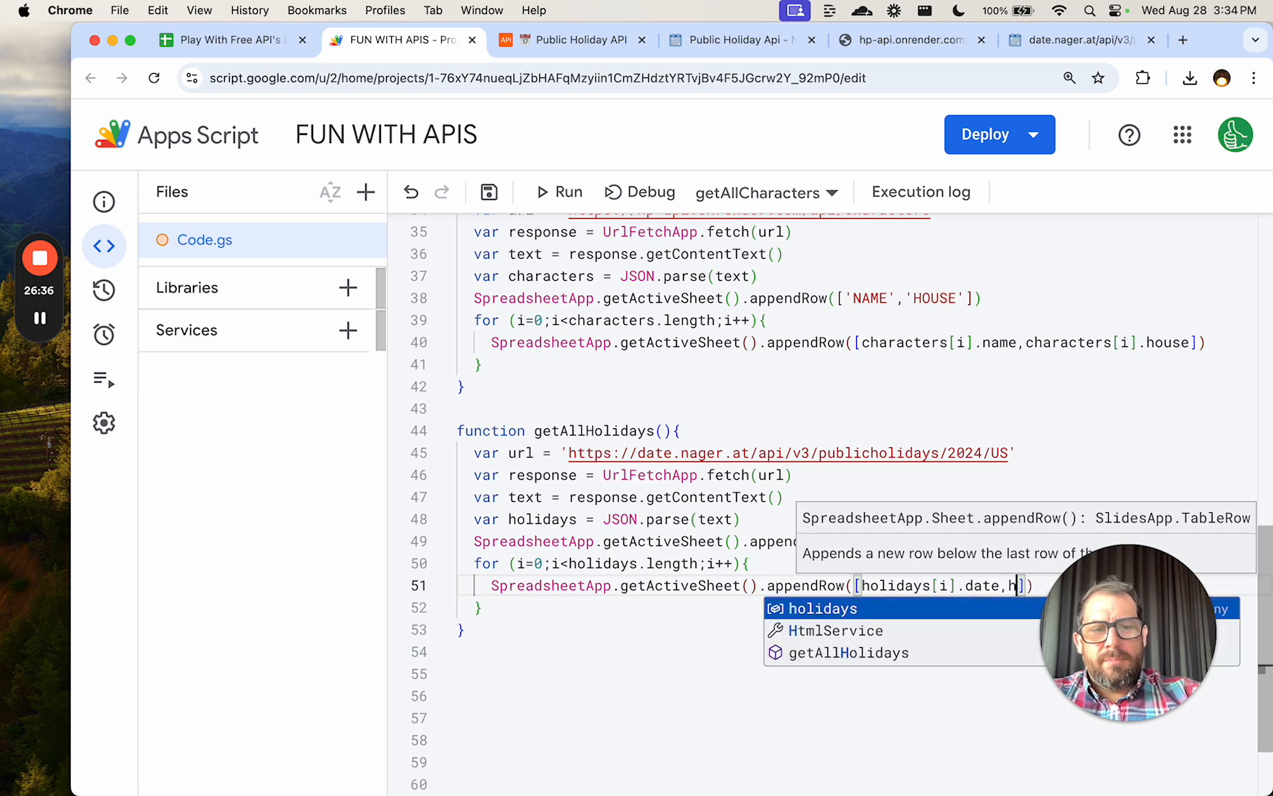
Add a run of blank lines below the getAllHolidays function to make room in the script.
click(511, 631)
key(Return)
key(Return)
key(Return)
key(Return)
key(Return)
key(Return)
key(Return)
key(Return)
key(Return)
key(Return)
key(Return)
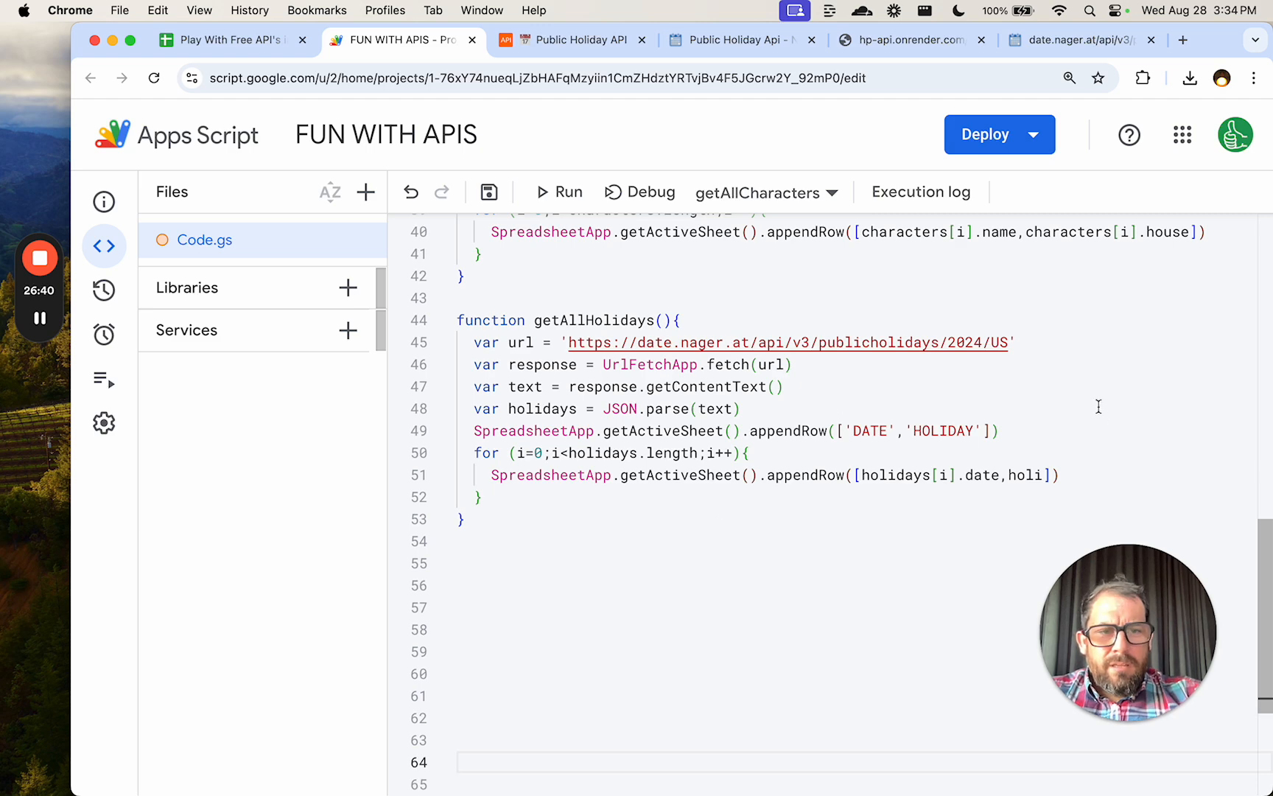
Complete the second item of the loop's appendRow array as holidays[i].name.
click(1044, 475)
text(days)
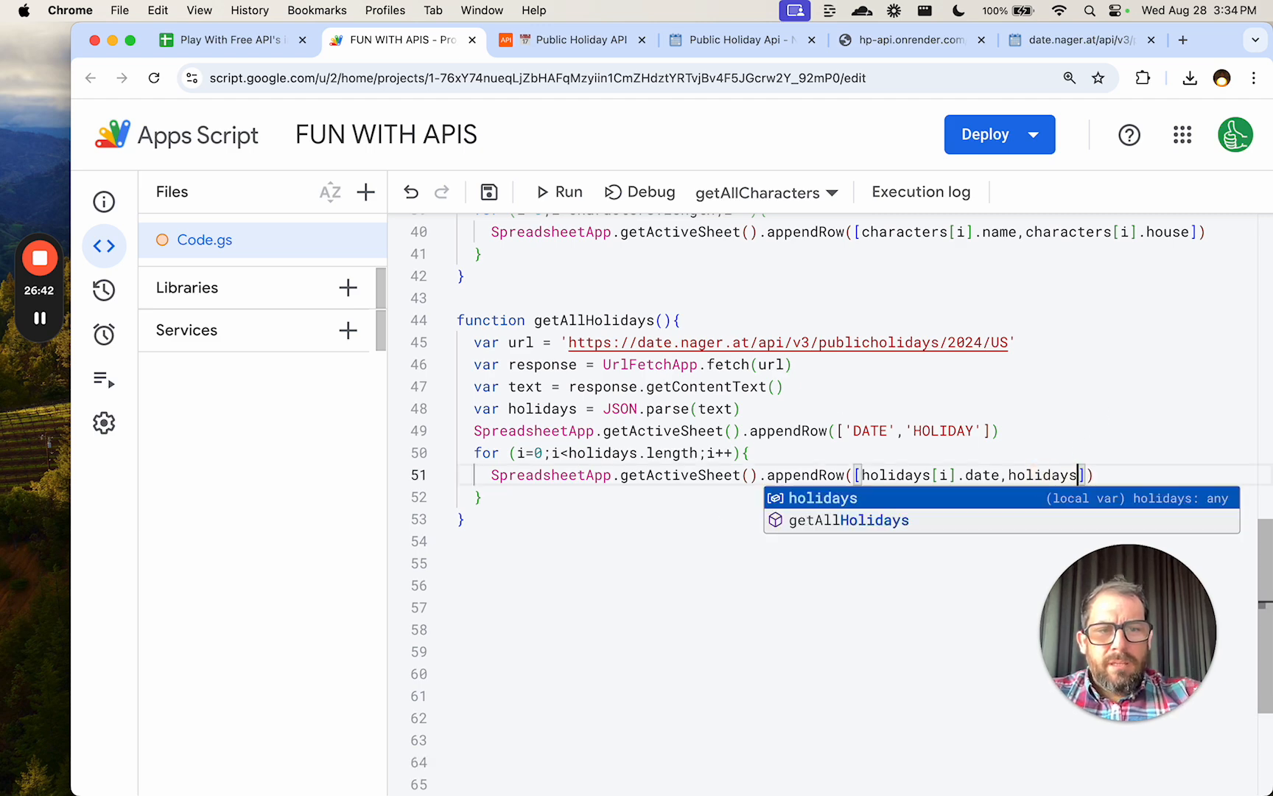
text([i])
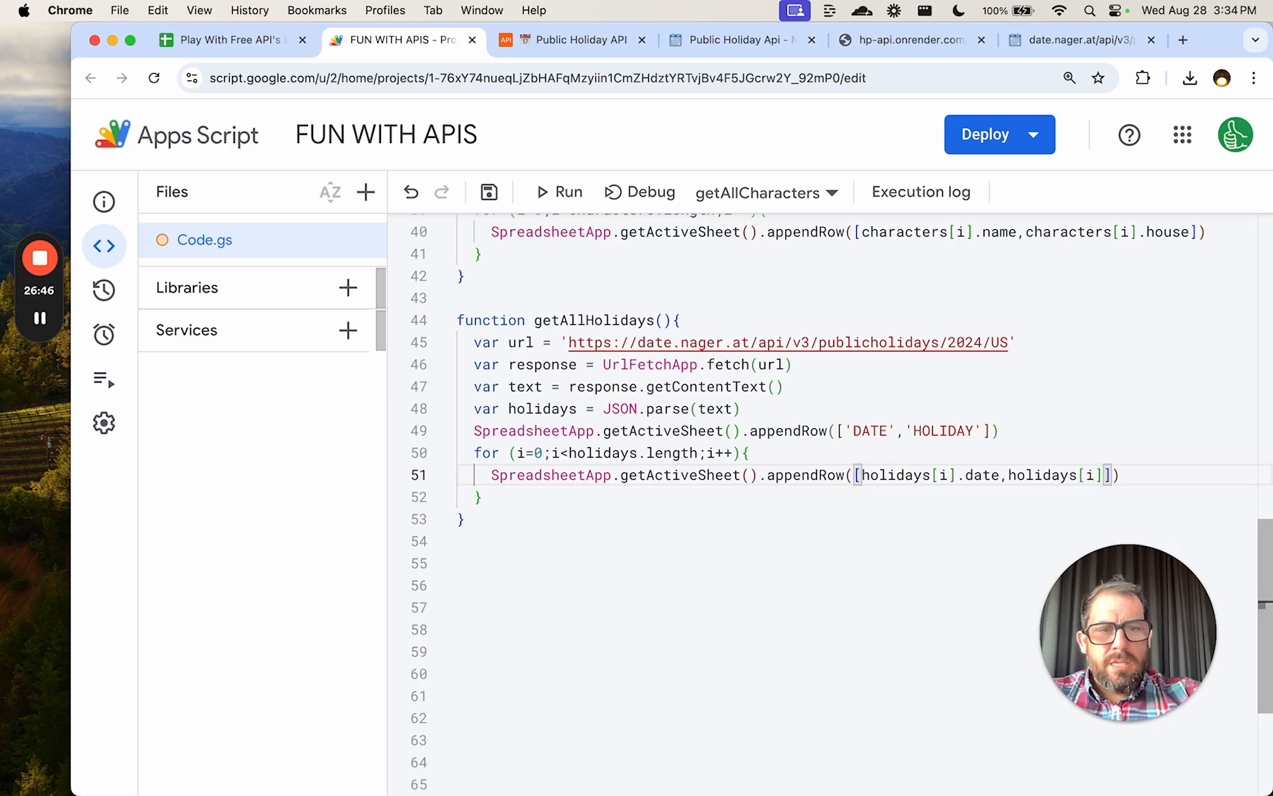
text(.name)
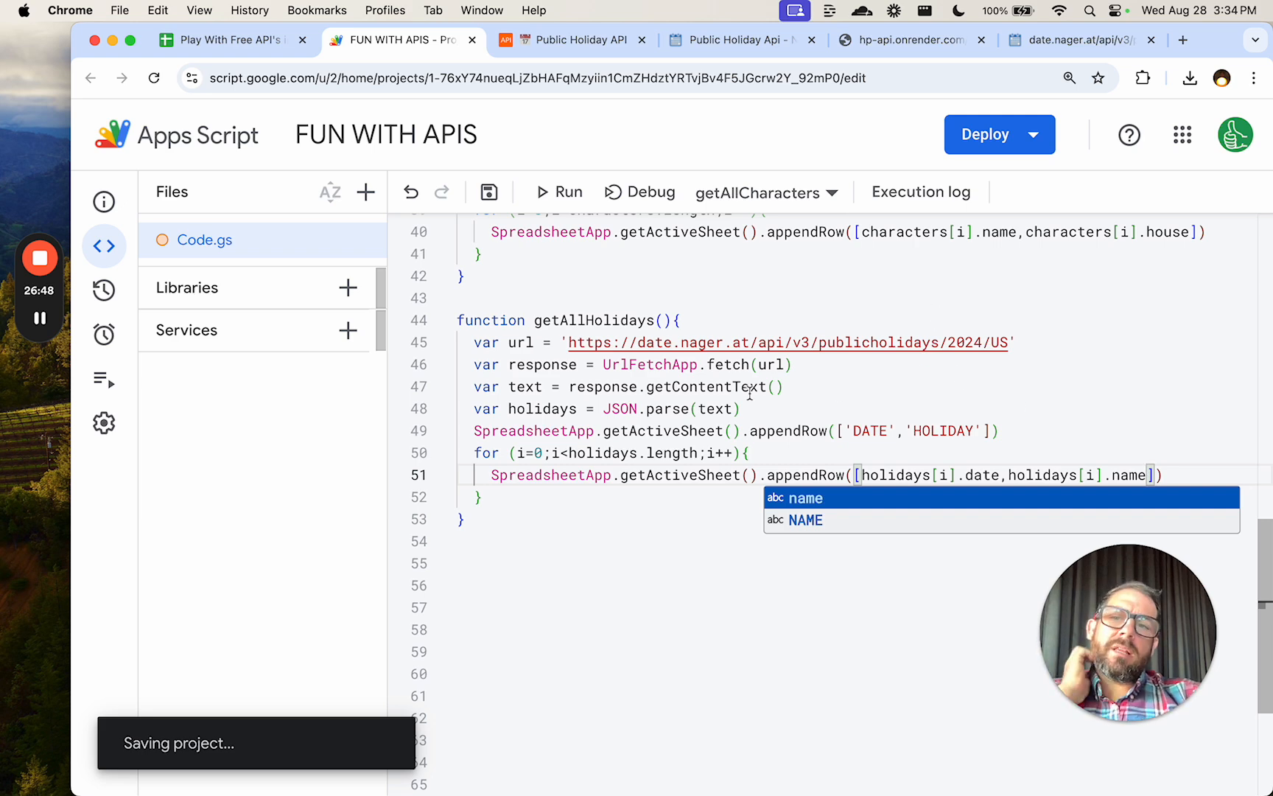
Choose getAllHolidays as the function to run and add a blank sheet to the Play With Free API's spreadsheet.
click(760, 193)
click(757, 397)
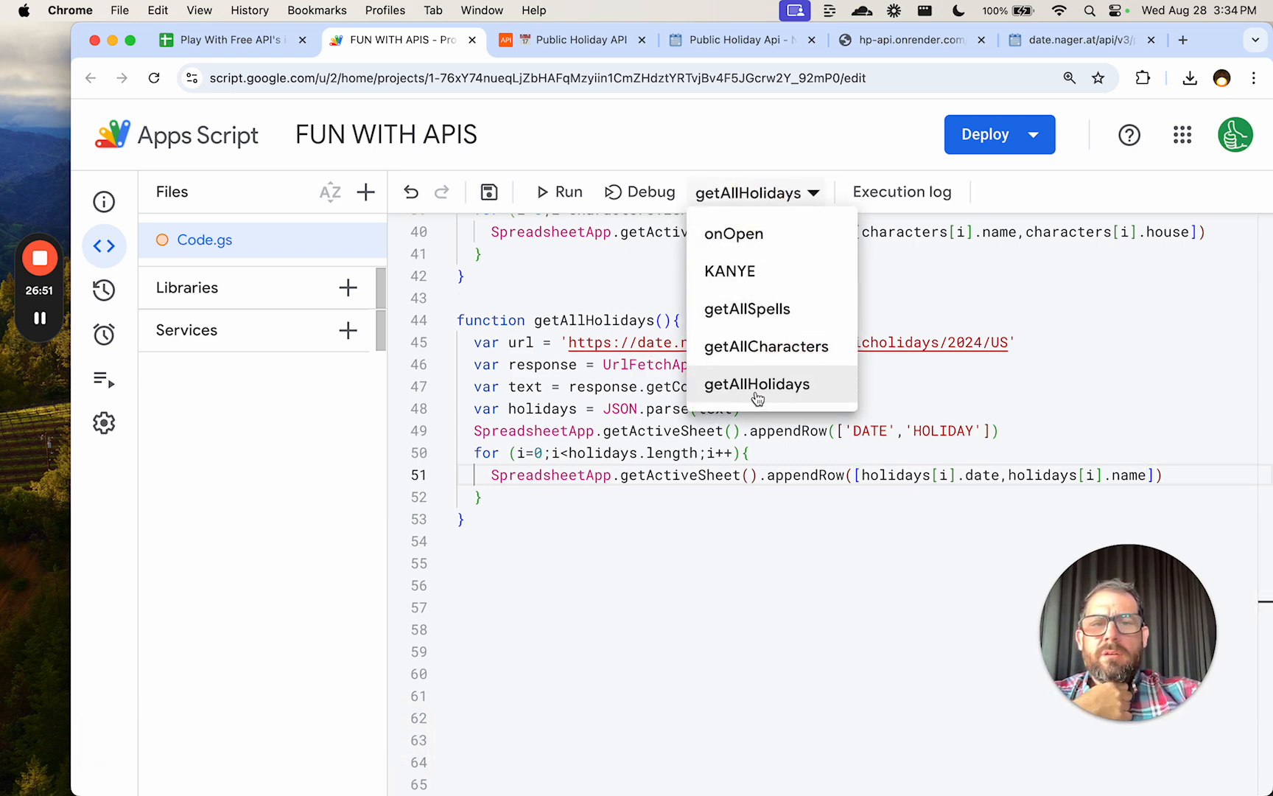
click(225, 40)
click(133, 772)
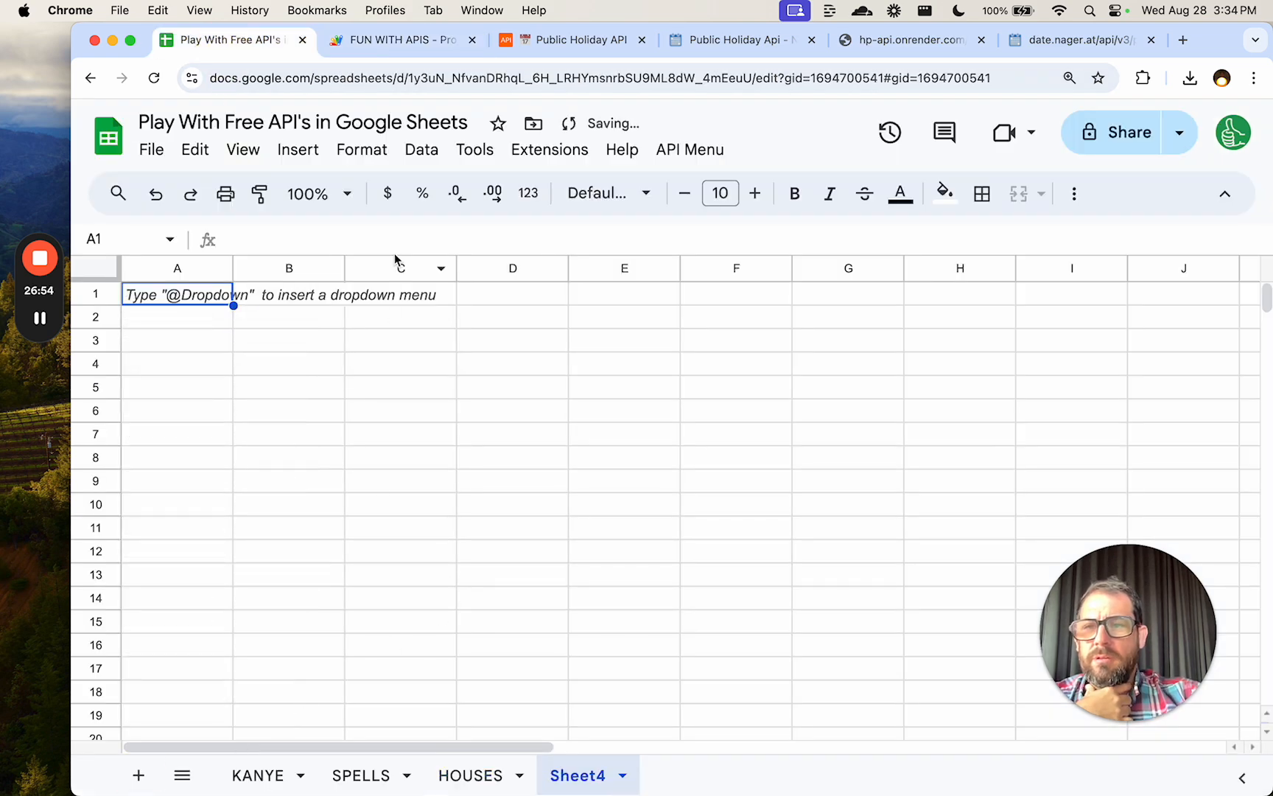
Return to the script, save and run getAllHolidays, and check its output in the new sheet.
click(440, 40)
key(super+s)
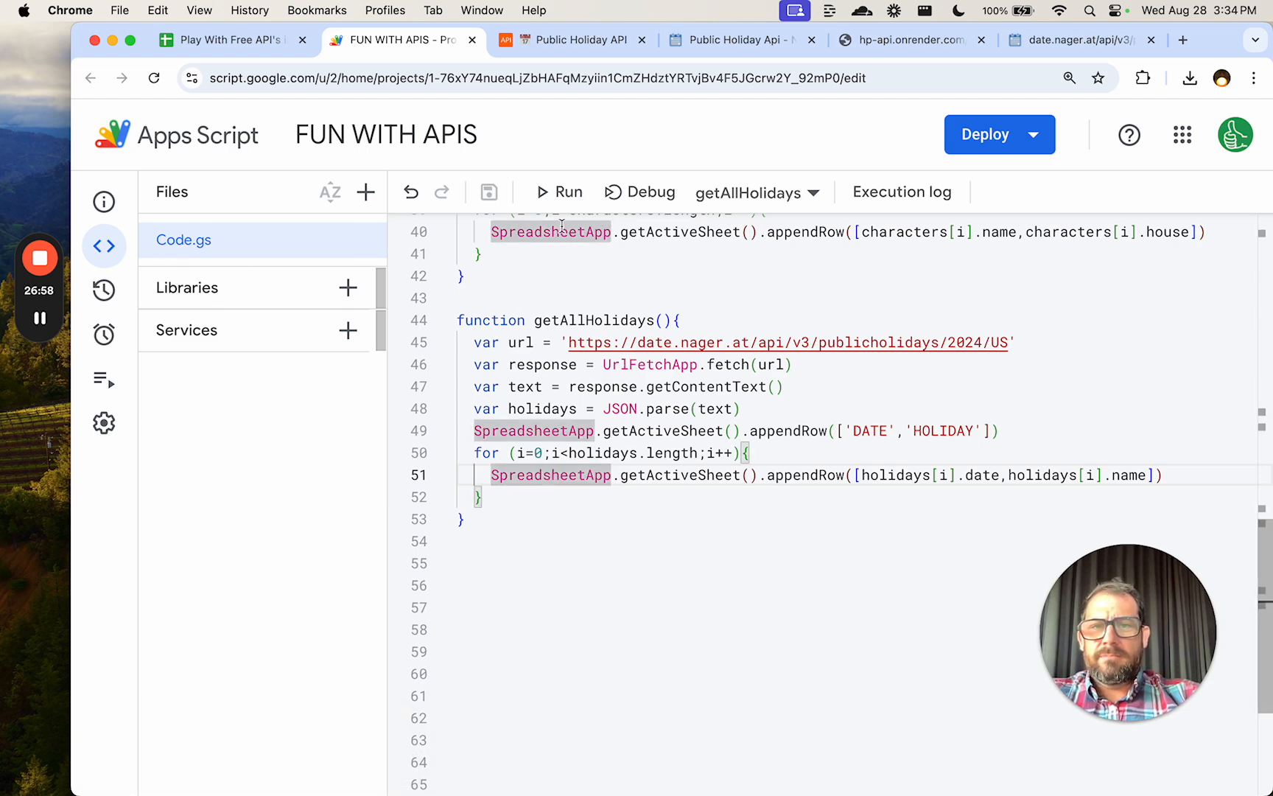
click(564, 192)
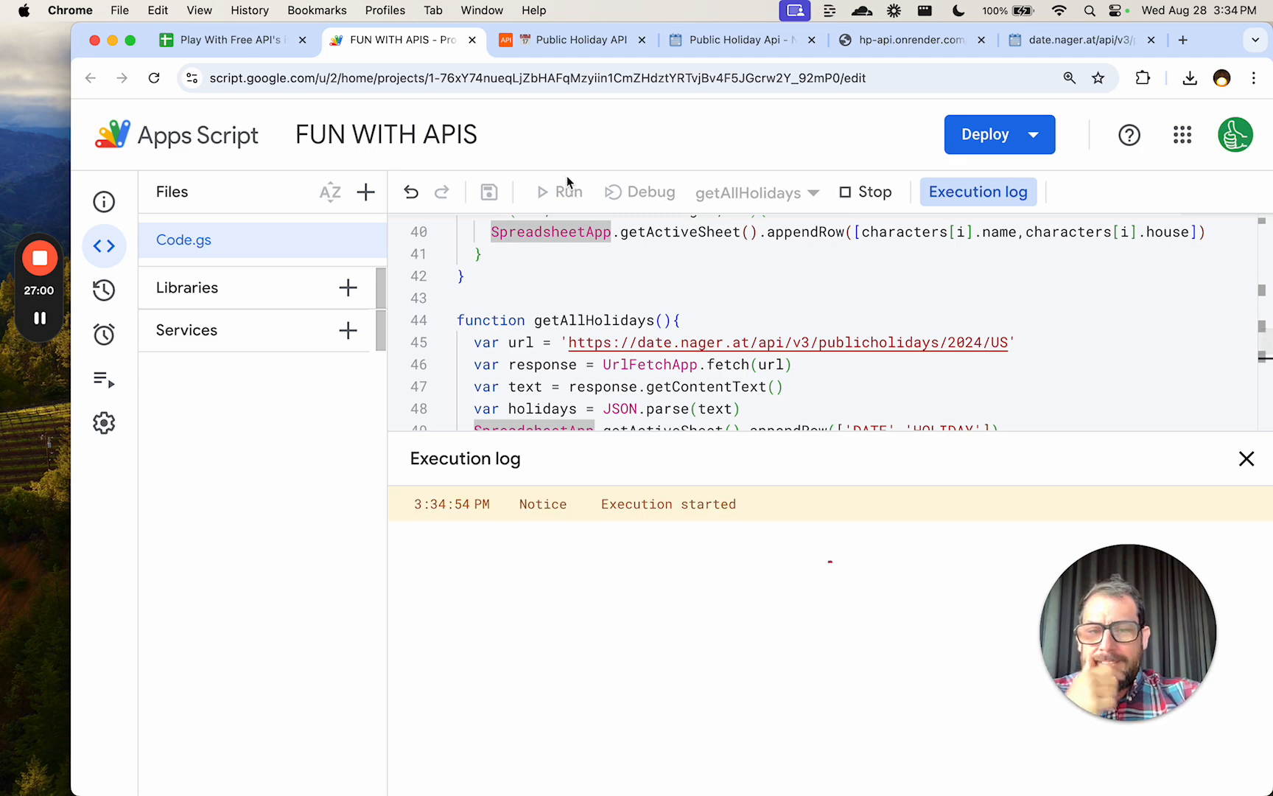
click(249, 50)
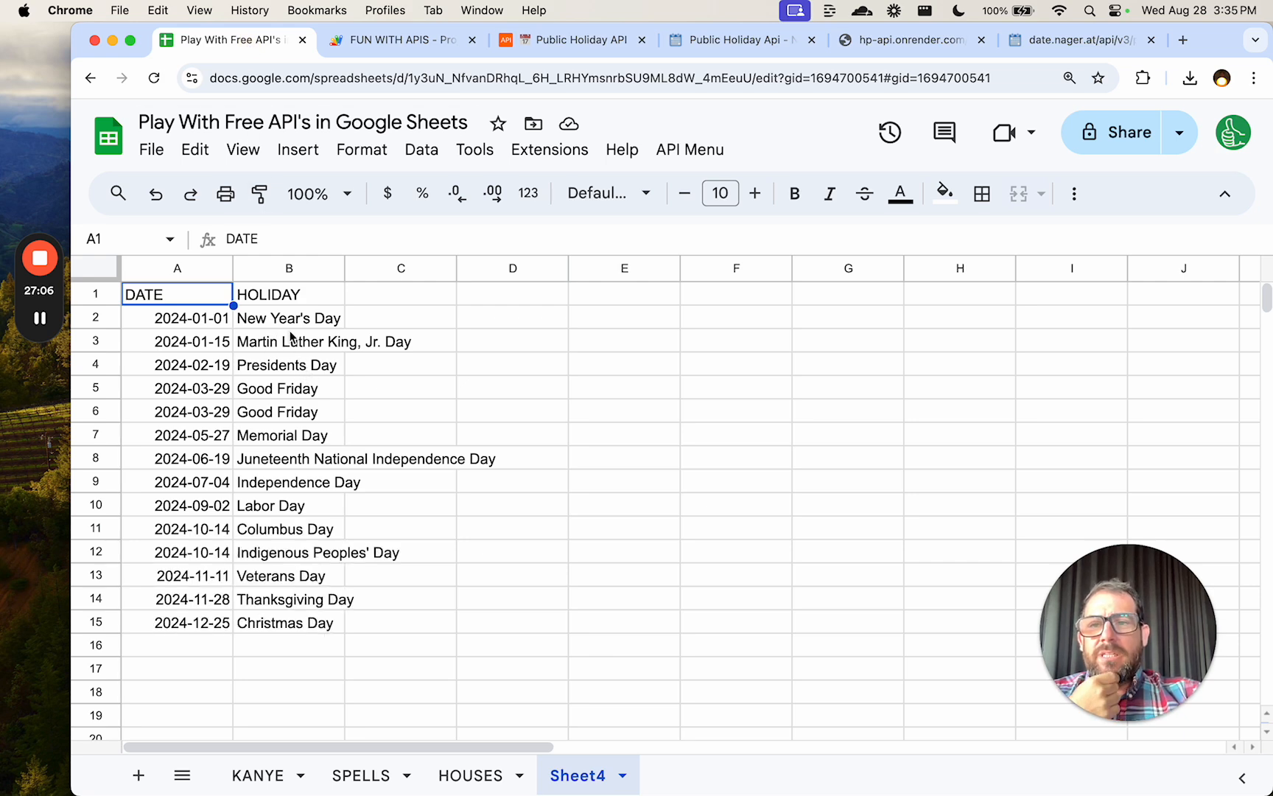
Back in the script, close the execution log and examine the appendRow line inside the getAllHolidays loop.
click(412, 40)
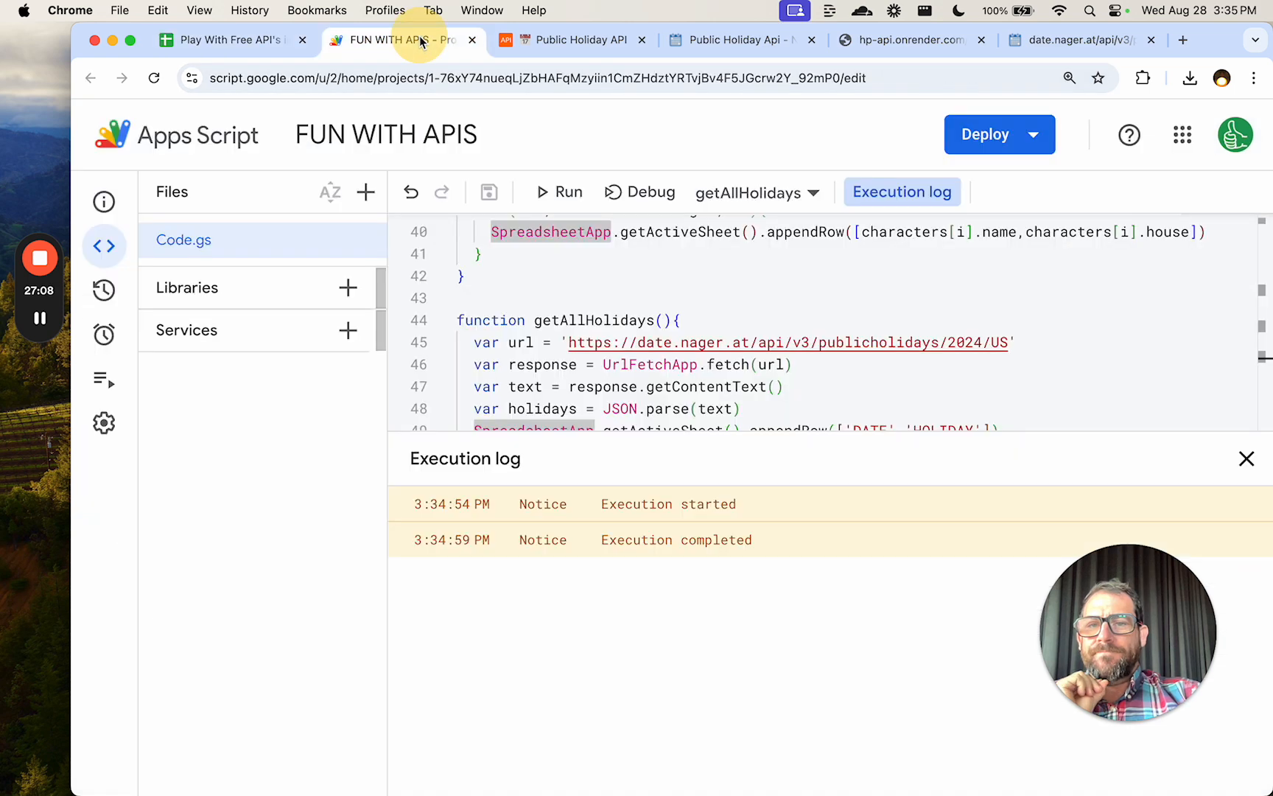
click(1244, 459)
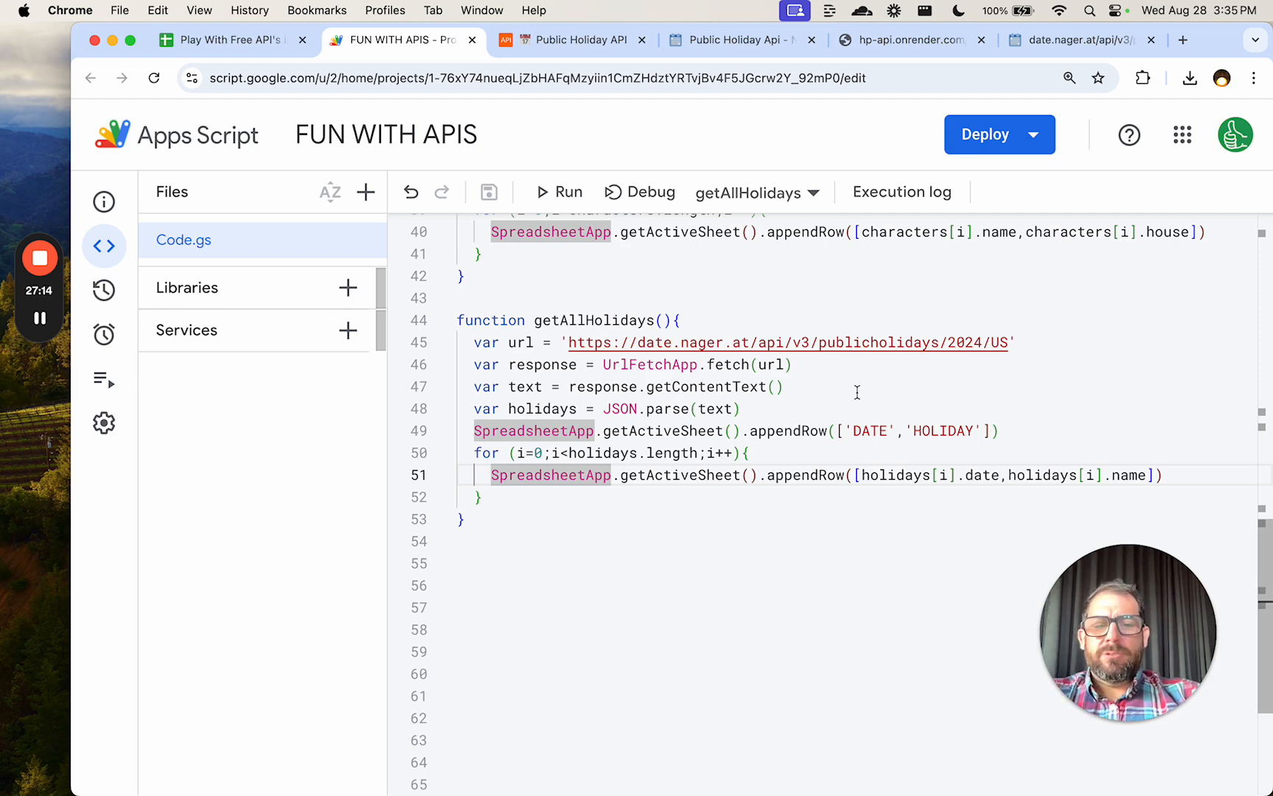
click(694, 408)
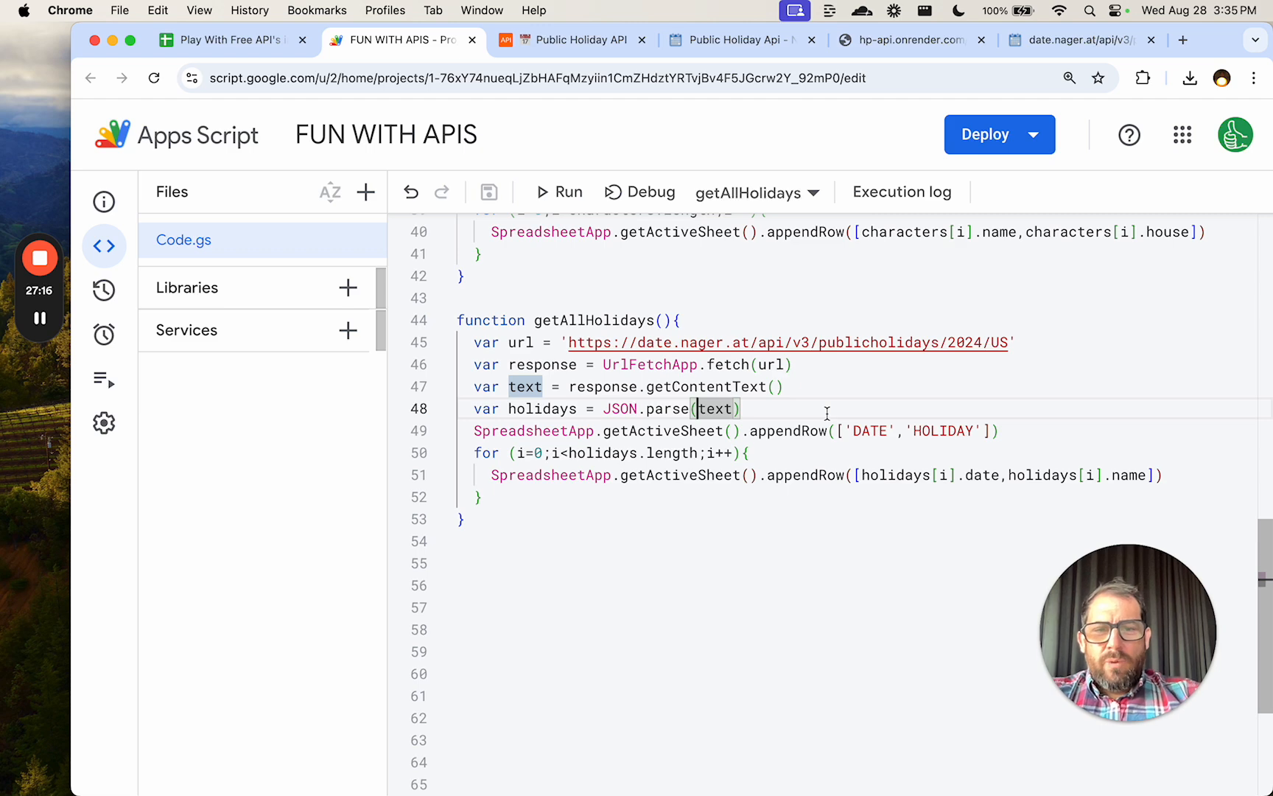
click(491, 475)
shift+click(1189, 480)
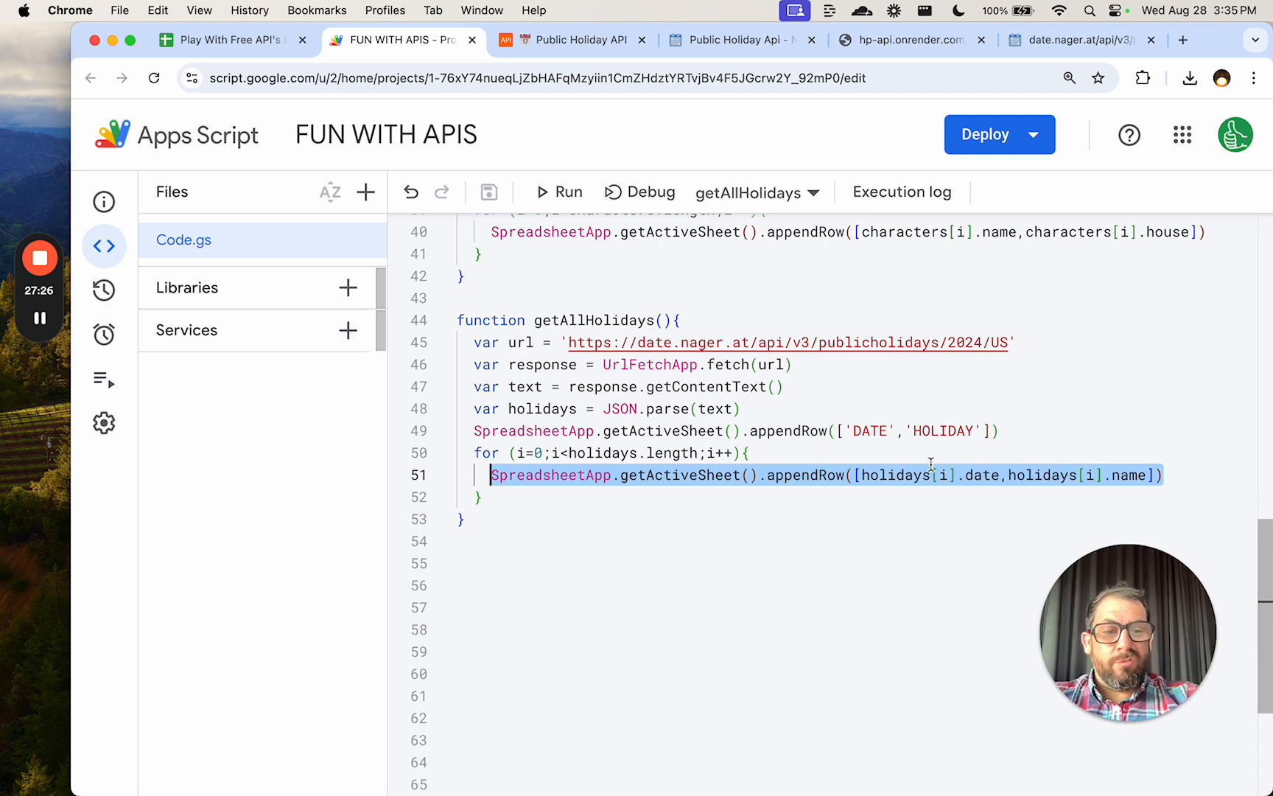
Replace the header appendRow call in getAllHolidays with a holidayArray variable set to ['DATE','HOLIDAY'].
click(473, 431)
text(var )
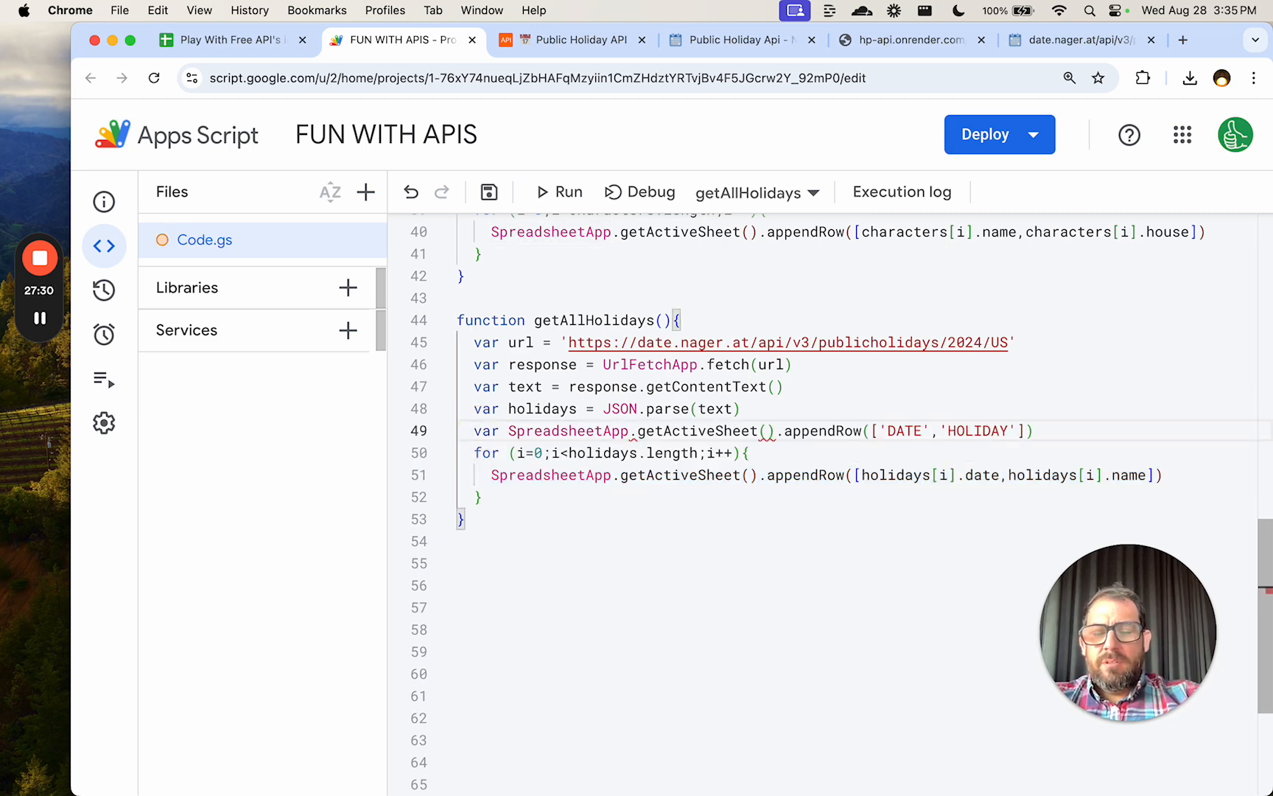
text(holidayArray =)
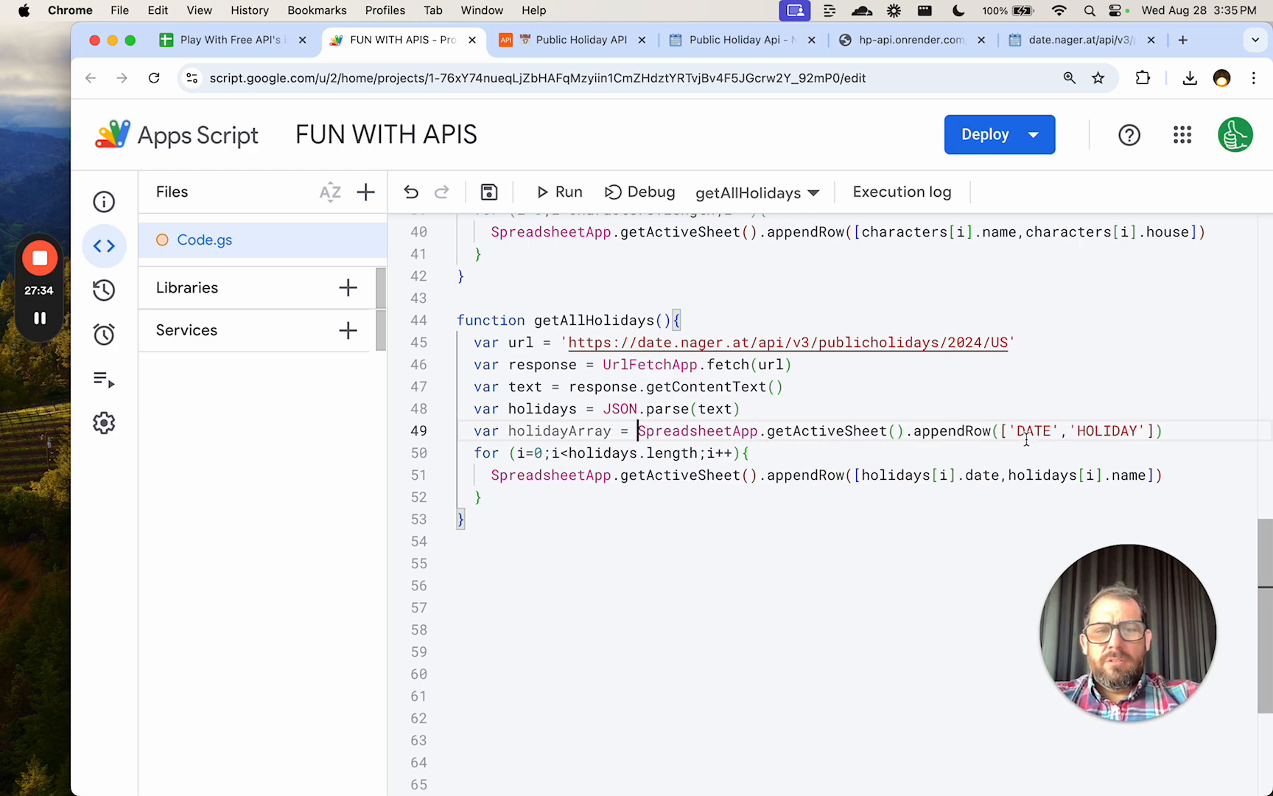
drag(1001, 430, 637, 431)
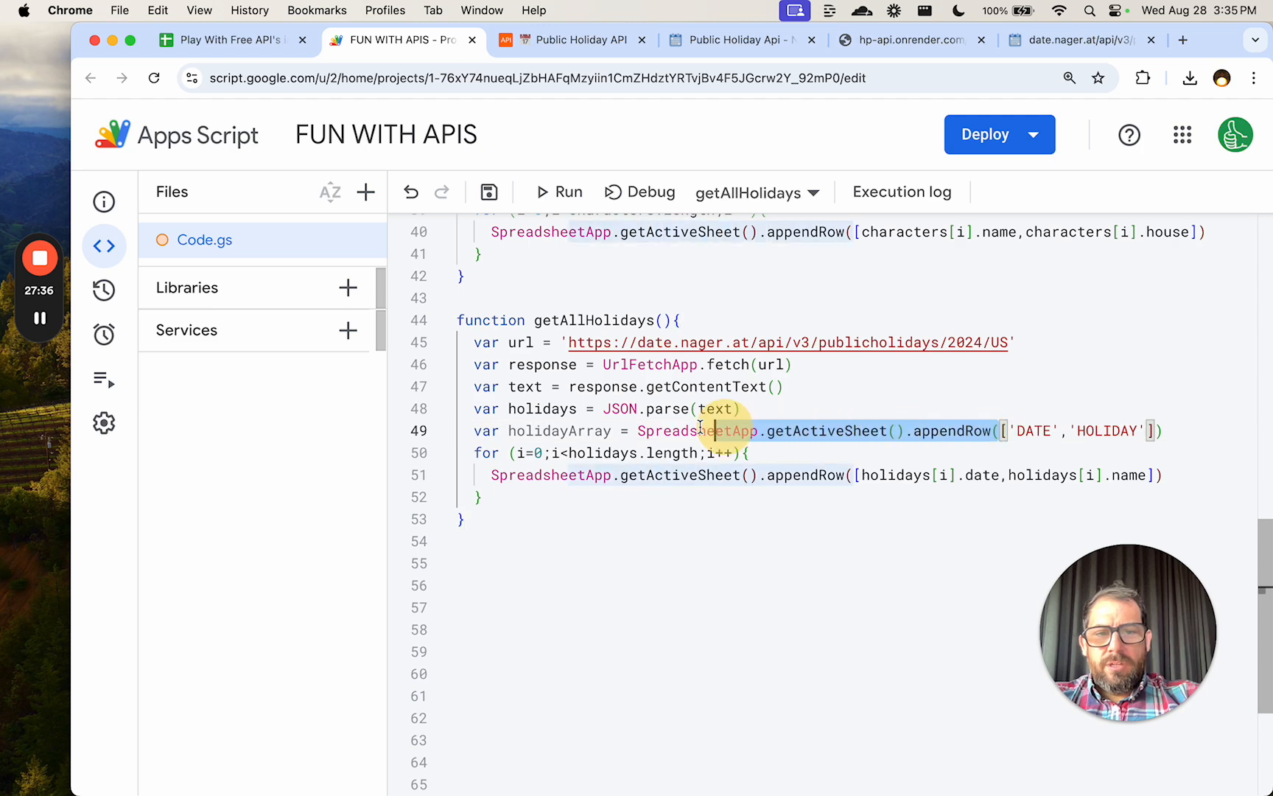
key(BackSpace)
click(813, 430)
key(BackSpace)
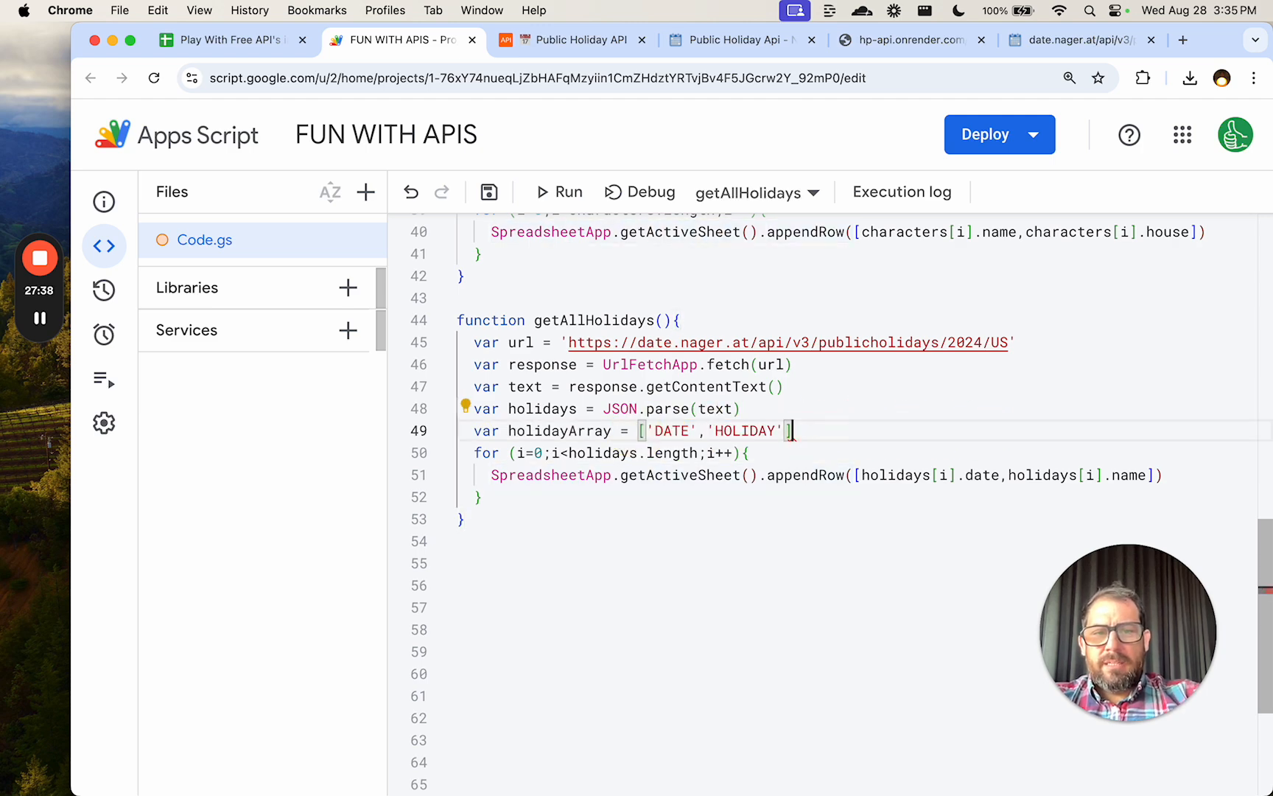
In the getAllHolidays loop, replace the SpreadsheetApp appendRow call with holidayArray.push, keeping the holiday date and name as its argument.
drag(493, 475, 851, 471)
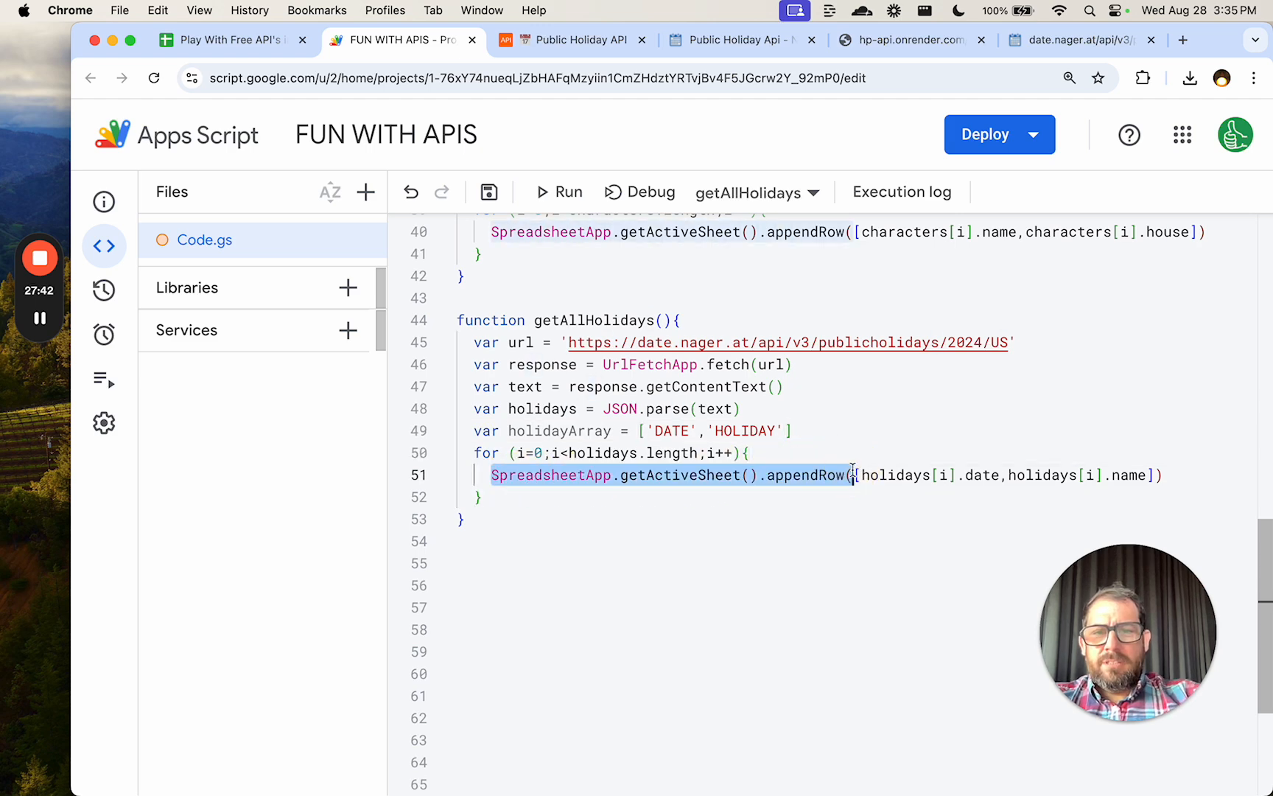
text(hi)
key(Return)
text(.push()
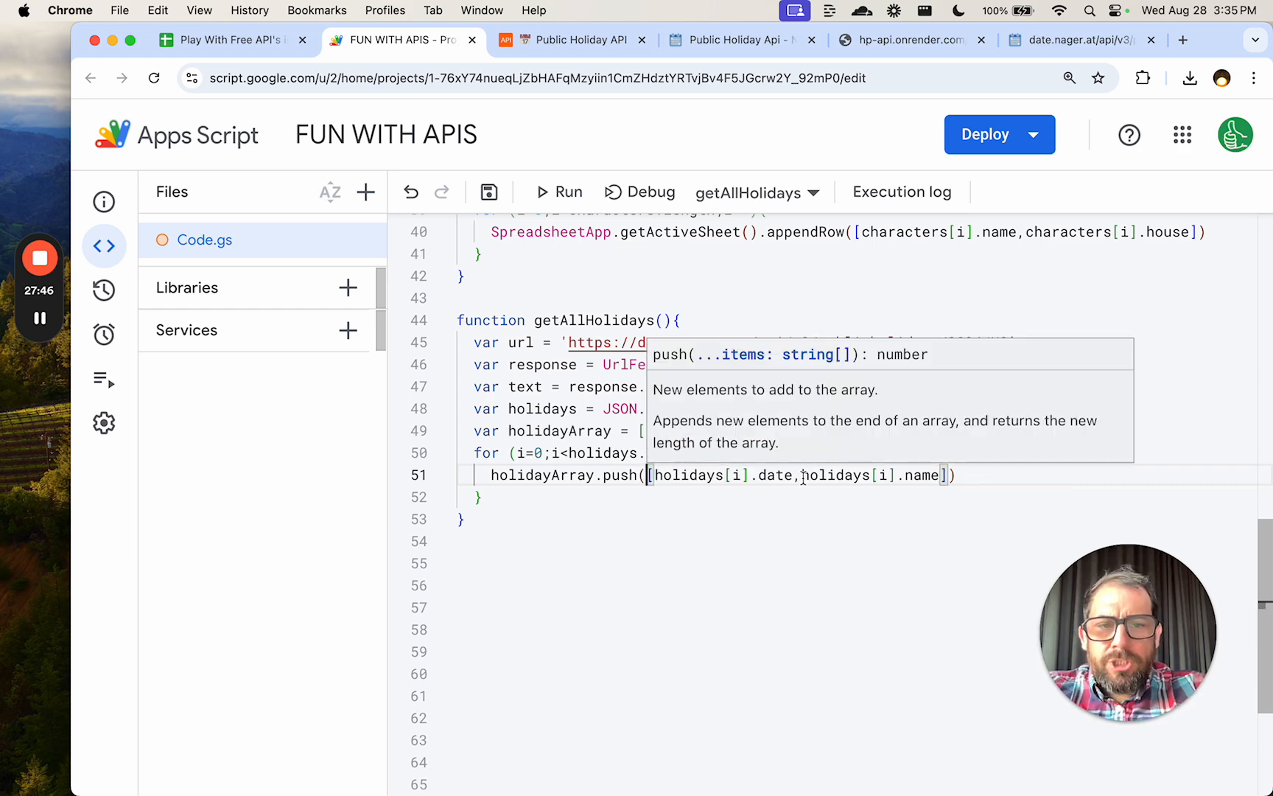
Add return holidayArray after the loop in getAllHolidays and save the script.
click(523, 452)
click(526, 489)
key(Return)
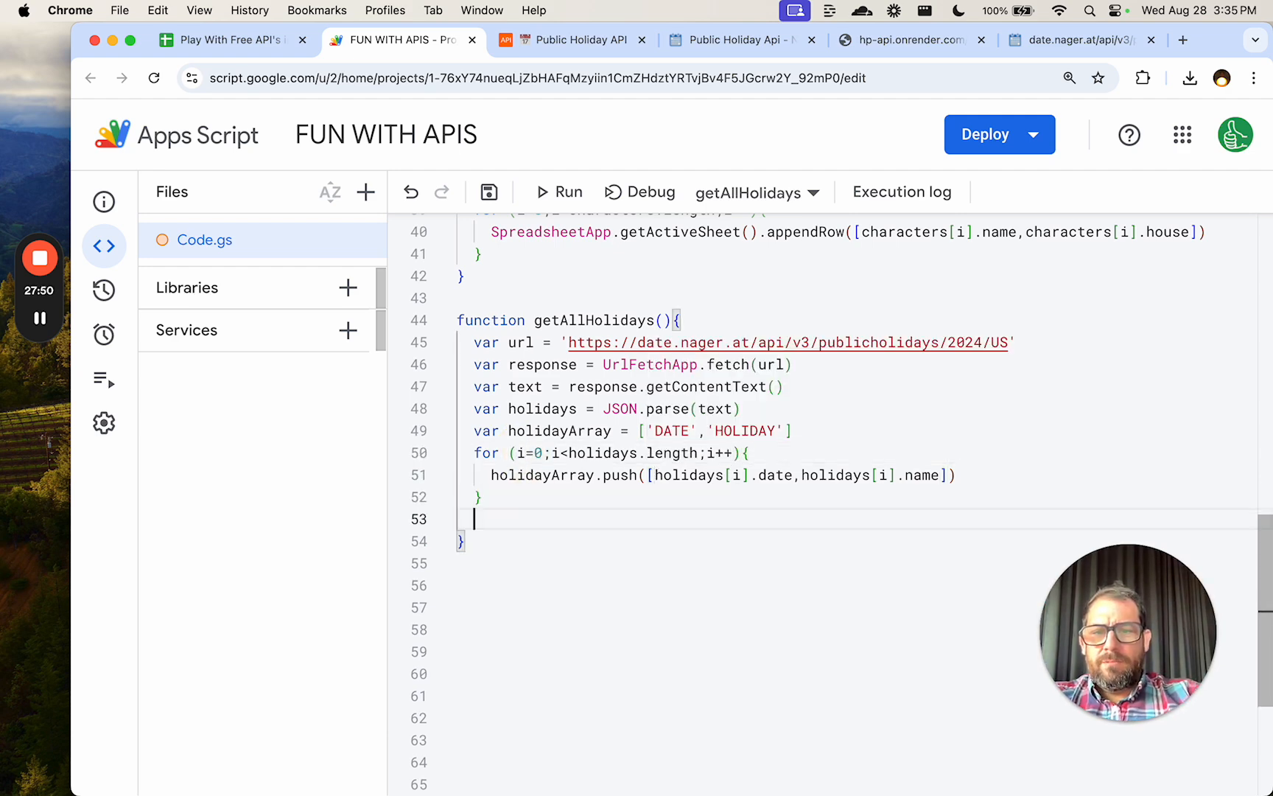
text(return holidayArray)
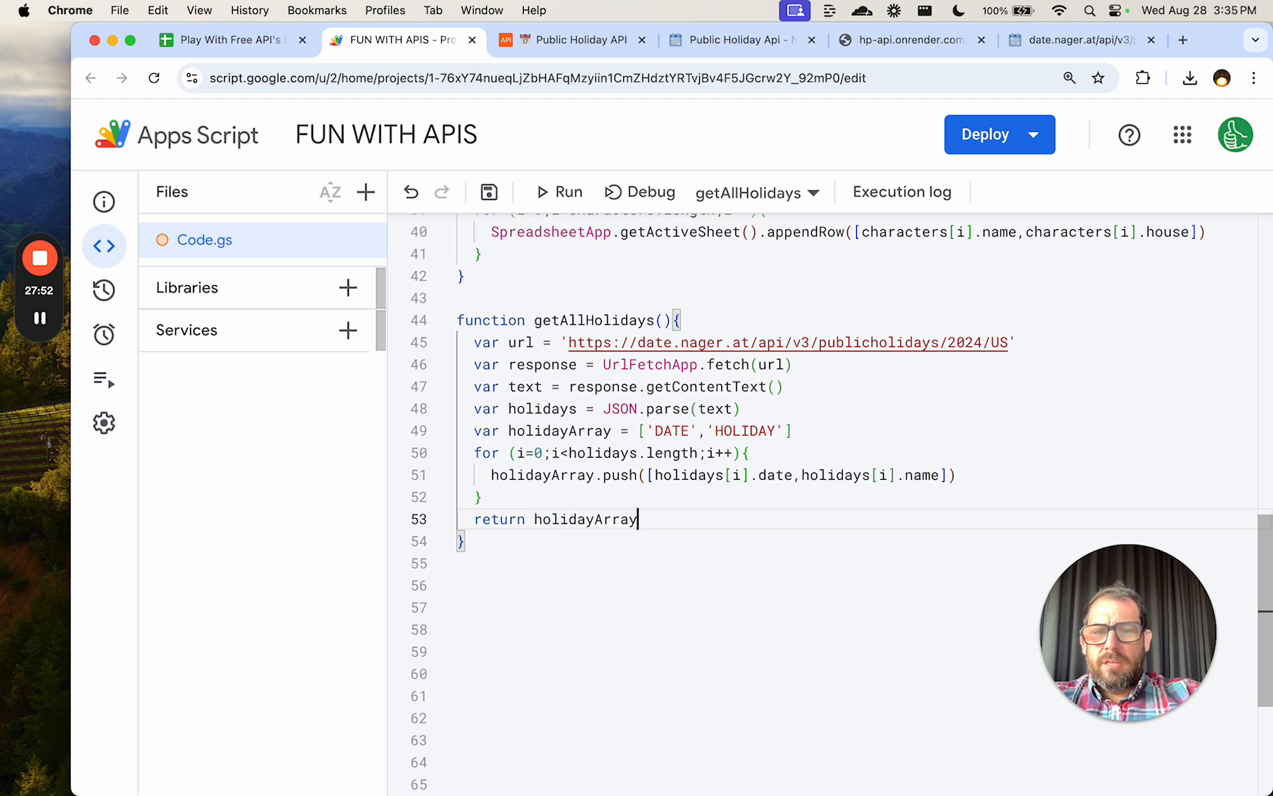
key(super+s)
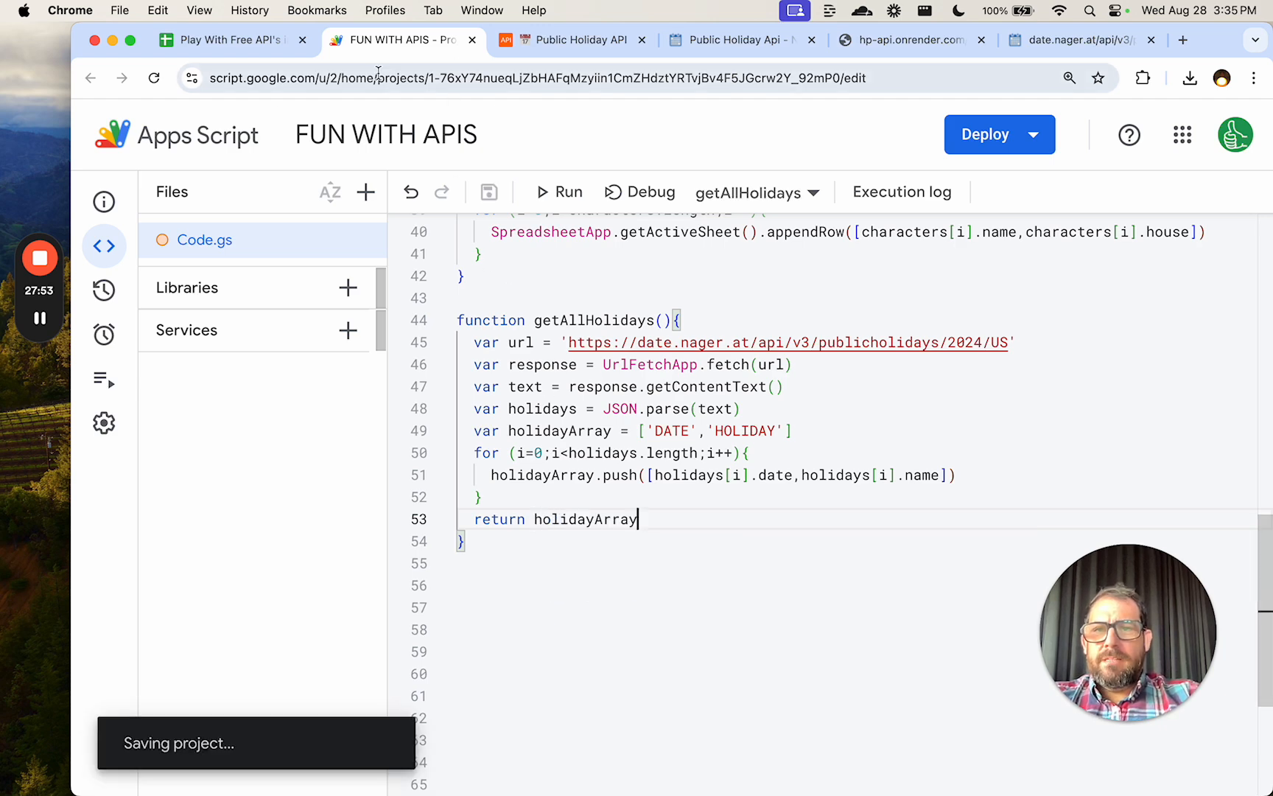
Switch to the Play With Free API's spreadsheet and clear the holiday data from A1:B17 in Sheet4.
click(247, 40)
drag(213, 294, 289, 608)
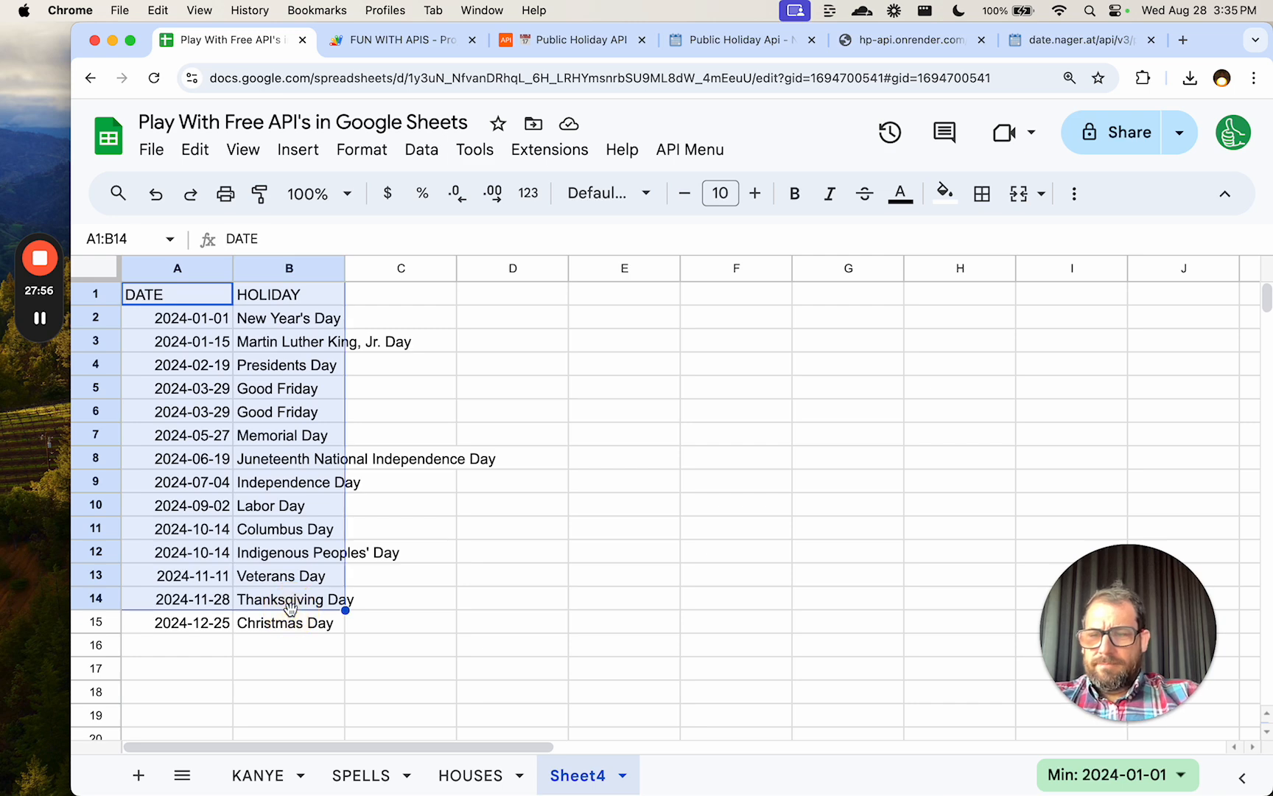
drag(181, 295, 255, 670)
key(Delete)
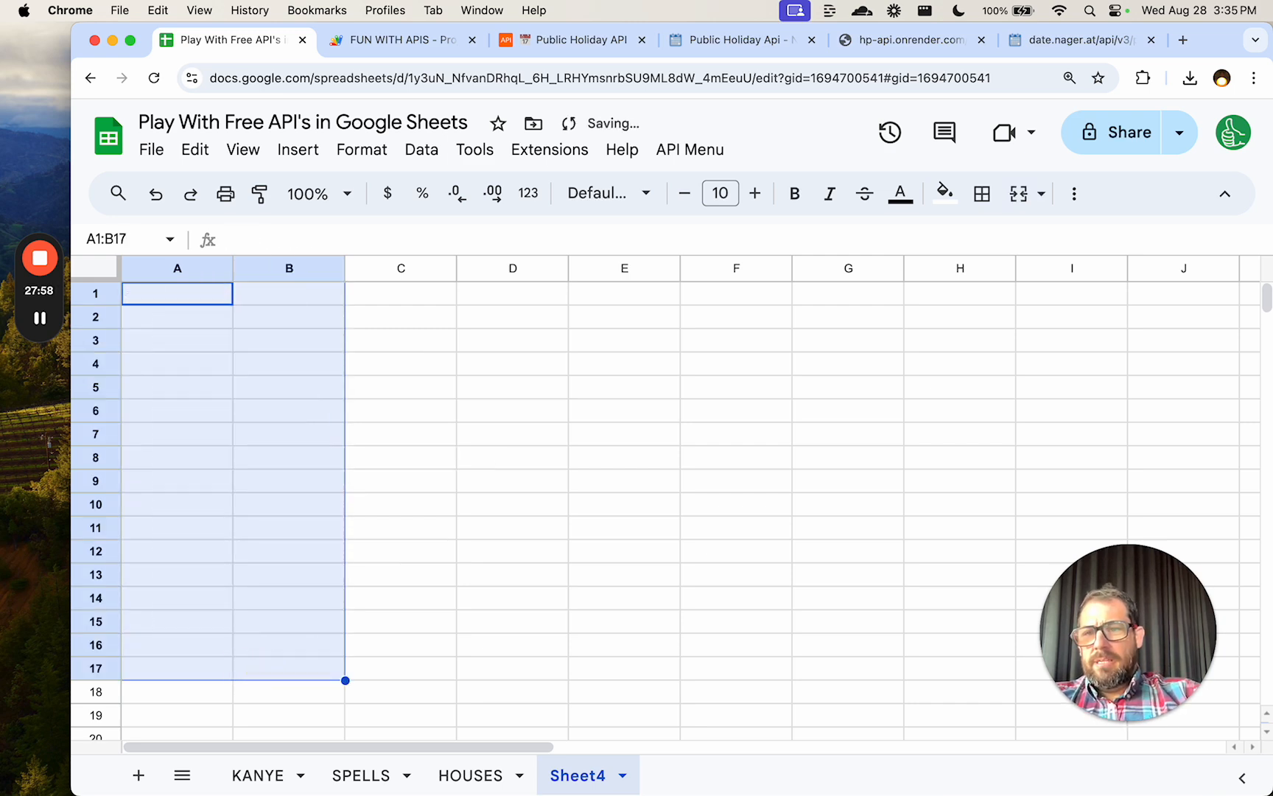
Start a formula in cell A1 of Sheet4 with =g.
text(=g)
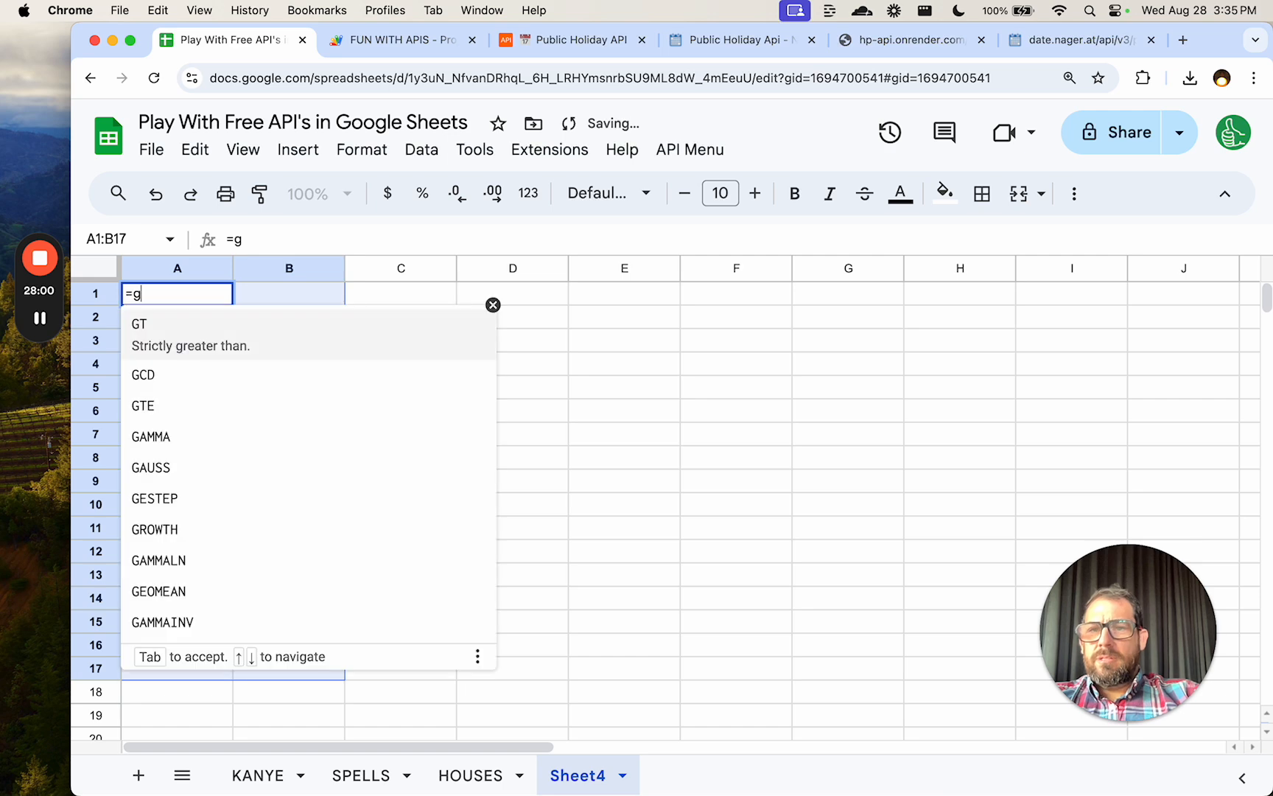
click(400, 42)
click(540, 297)
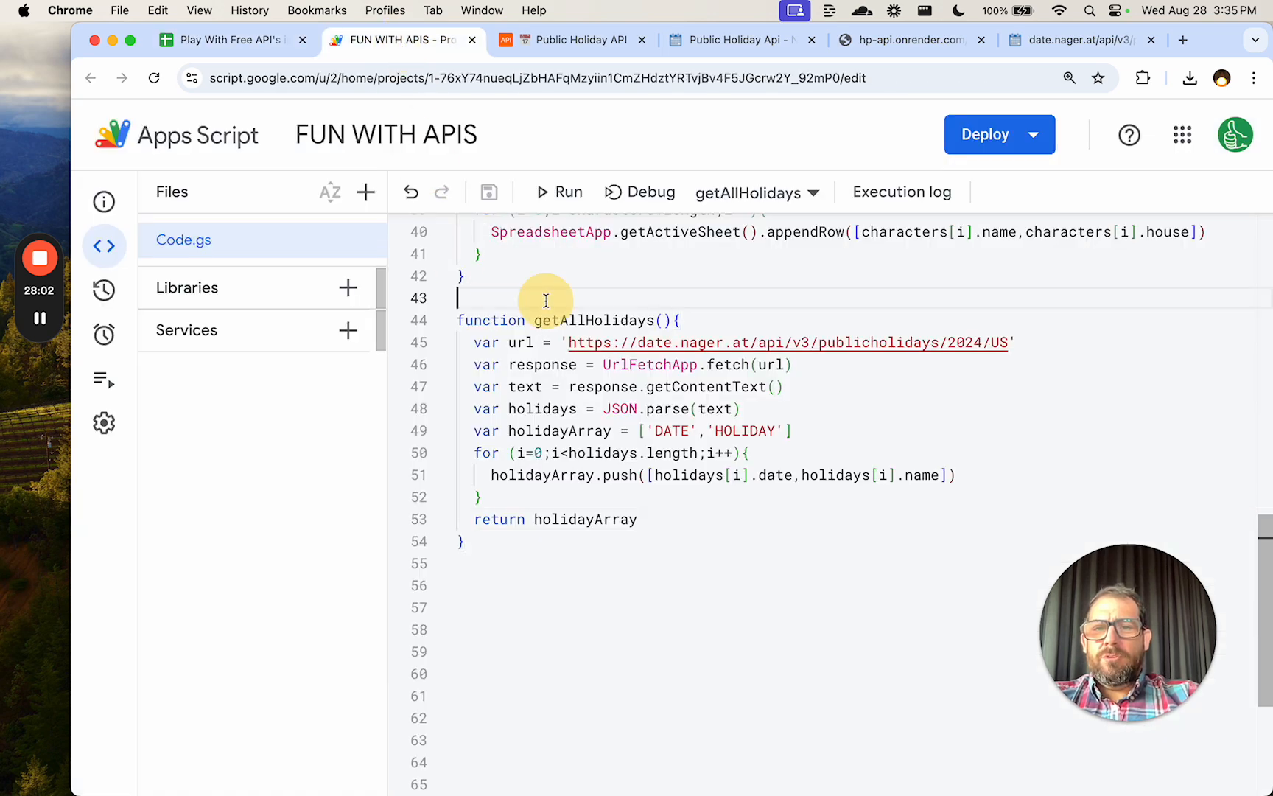
key(Return)
text(/)
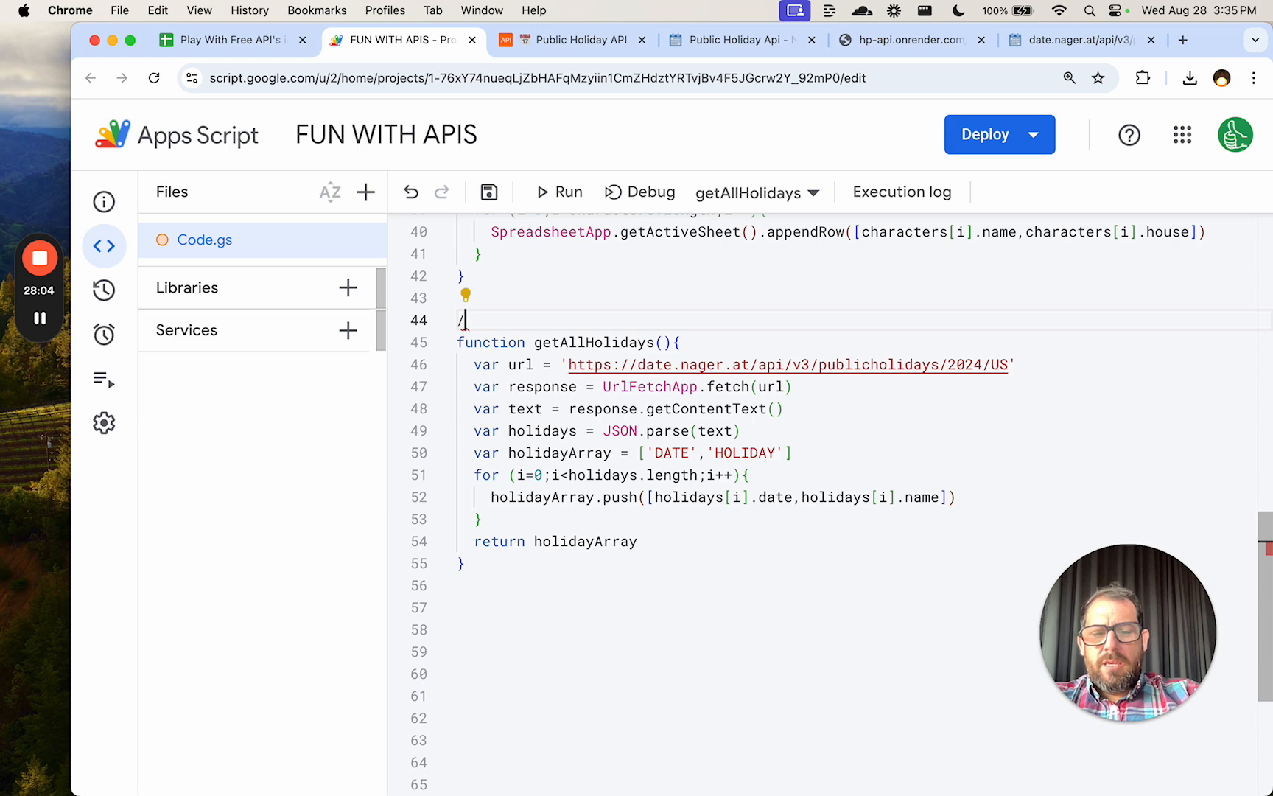
text(**)
key(Return)
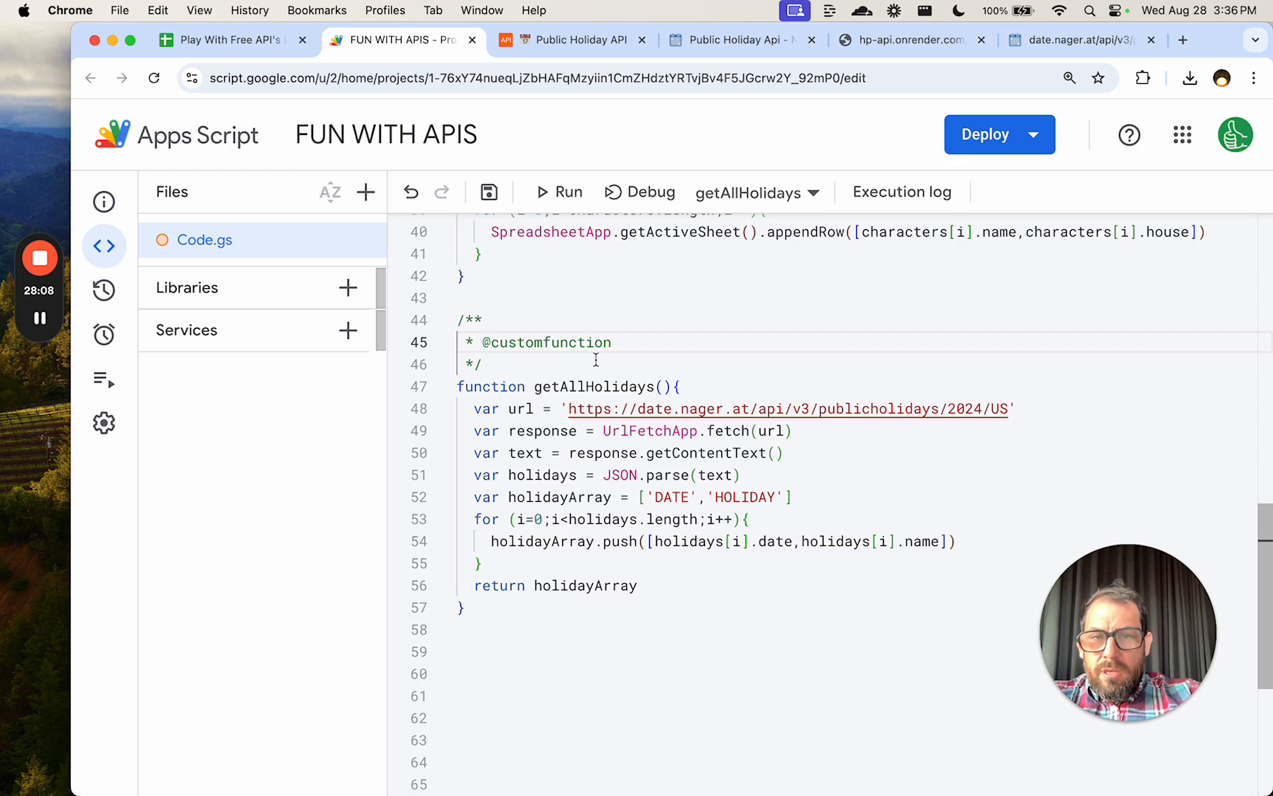
Rename the getAllHolidays function to HOLIDAYS and save the script.
double_click(582, 386)
text(HOLID)
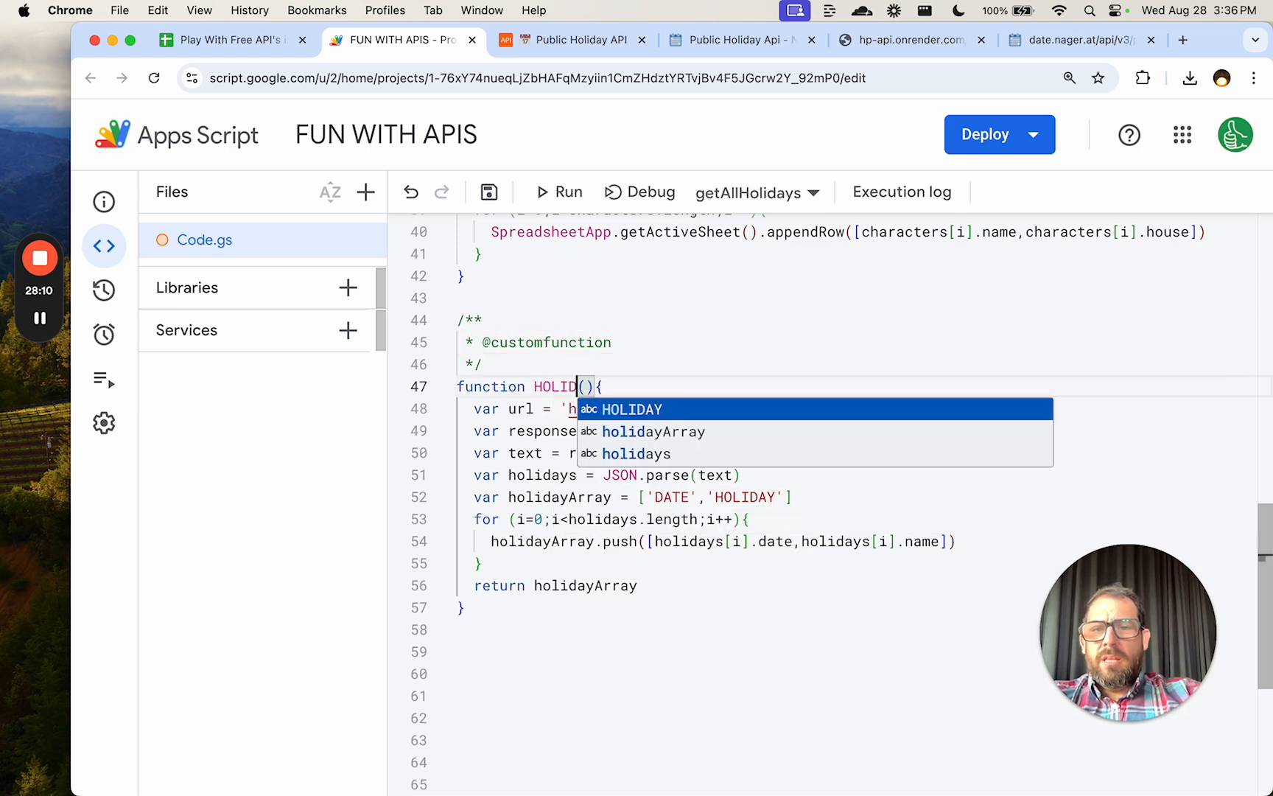
text(AYS)
key(super+s)
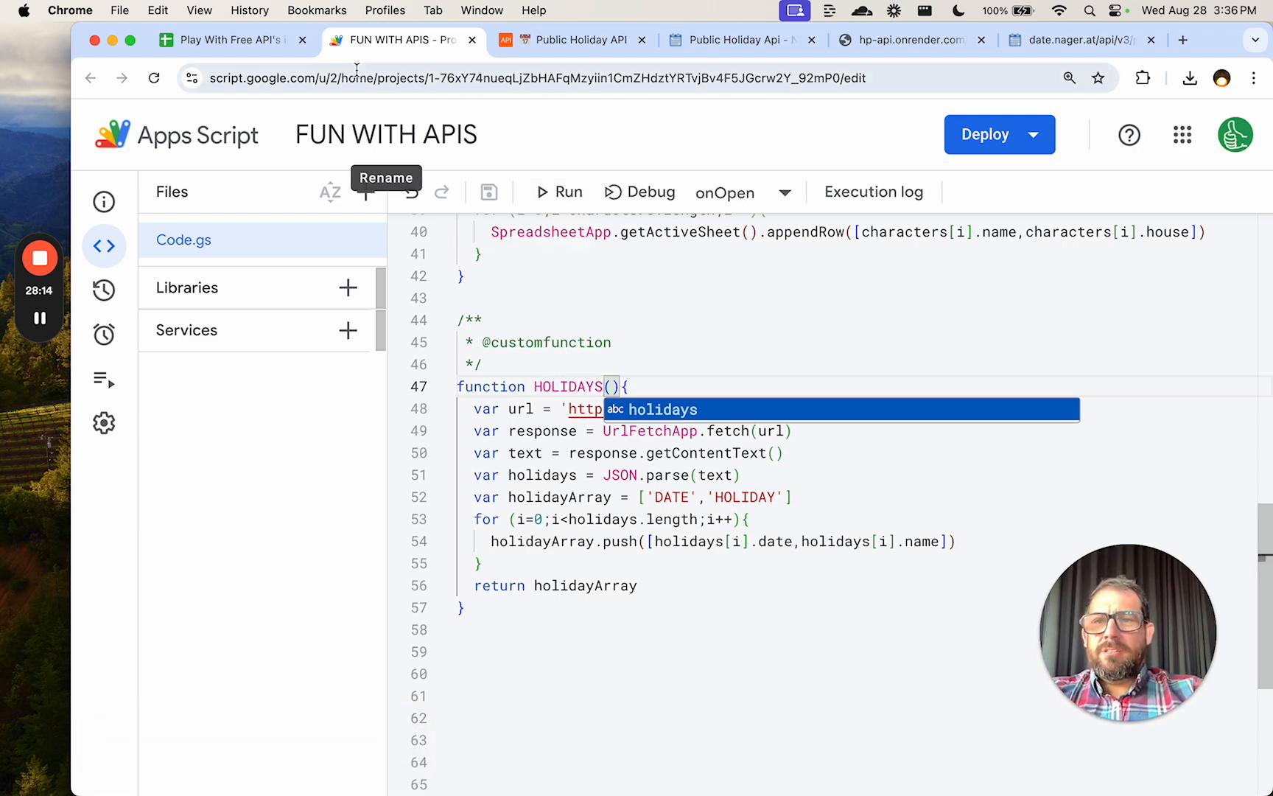
In the Google Sheets spreadsheet, enter the custom formula =HOLIDAYS() in cell A1 of Sheet4.
click(243, 40)
key(Escape)
click(240, 324)
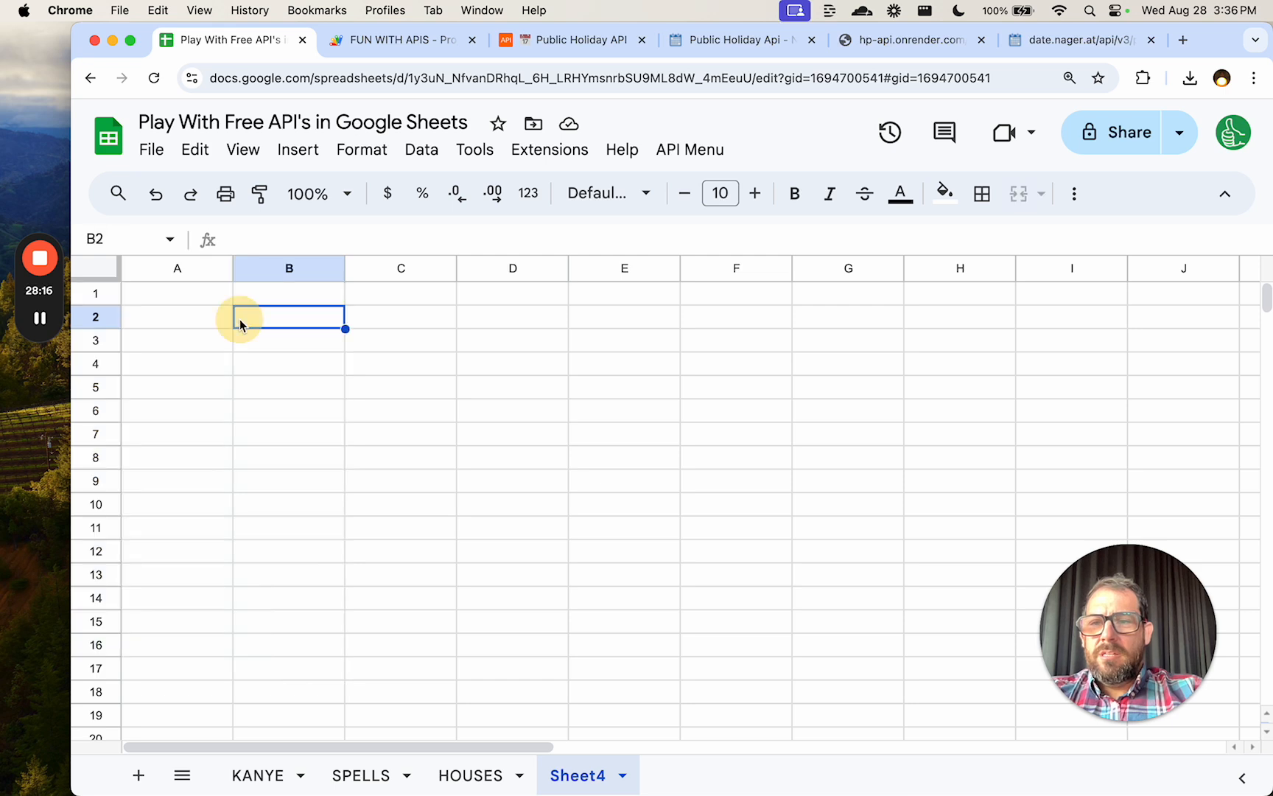
click(222, 316)
key(Up)
text(=HO)
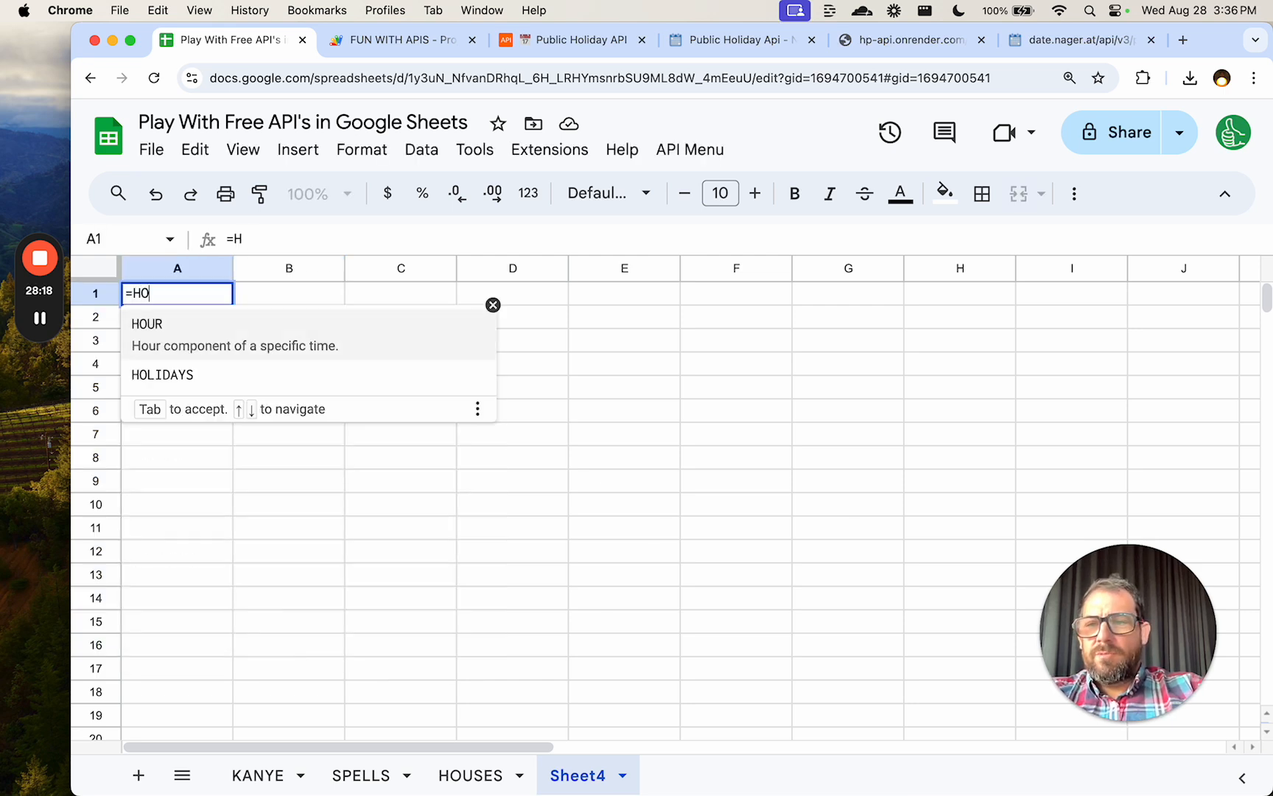
text(LI)
key(Tab)
key(Return)
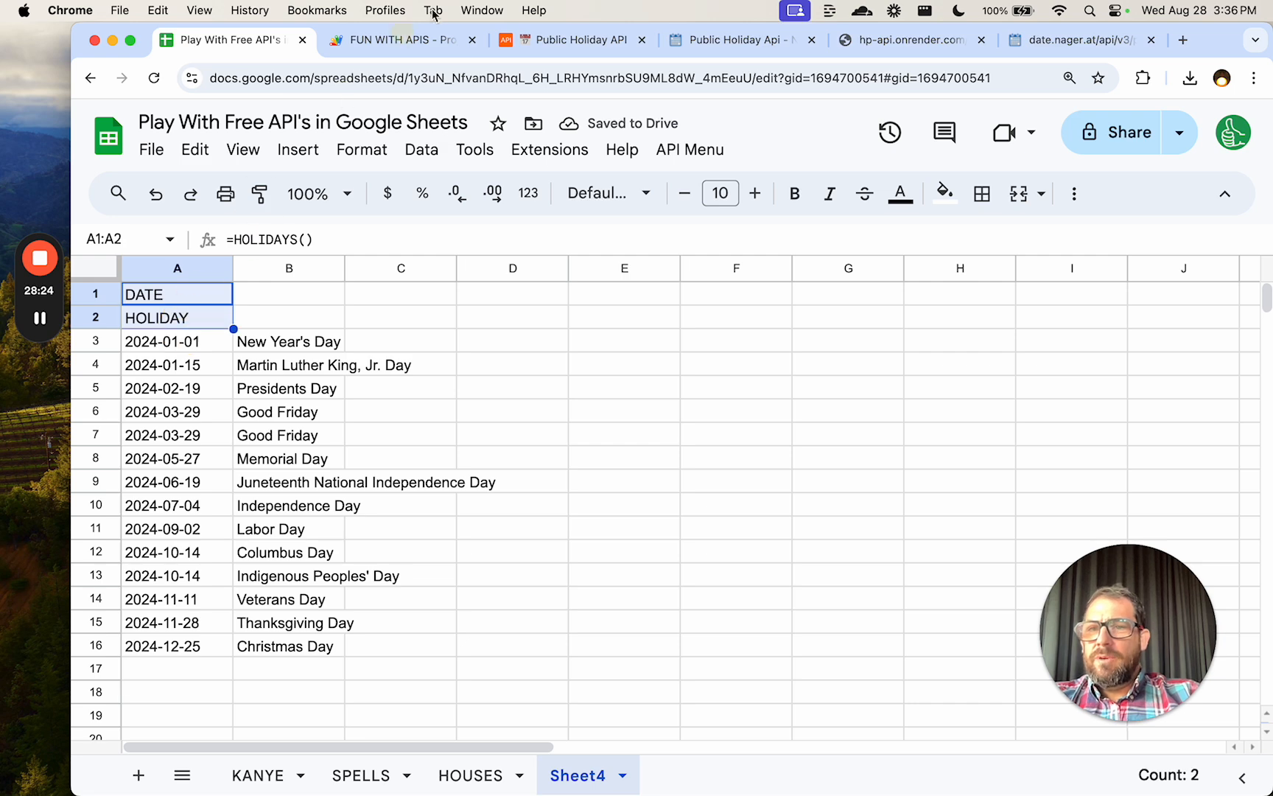
In the Apps Script code, make holidayArray a nested array, [['DATE','HOLIDAY']], and save the script.
click(434, 40)
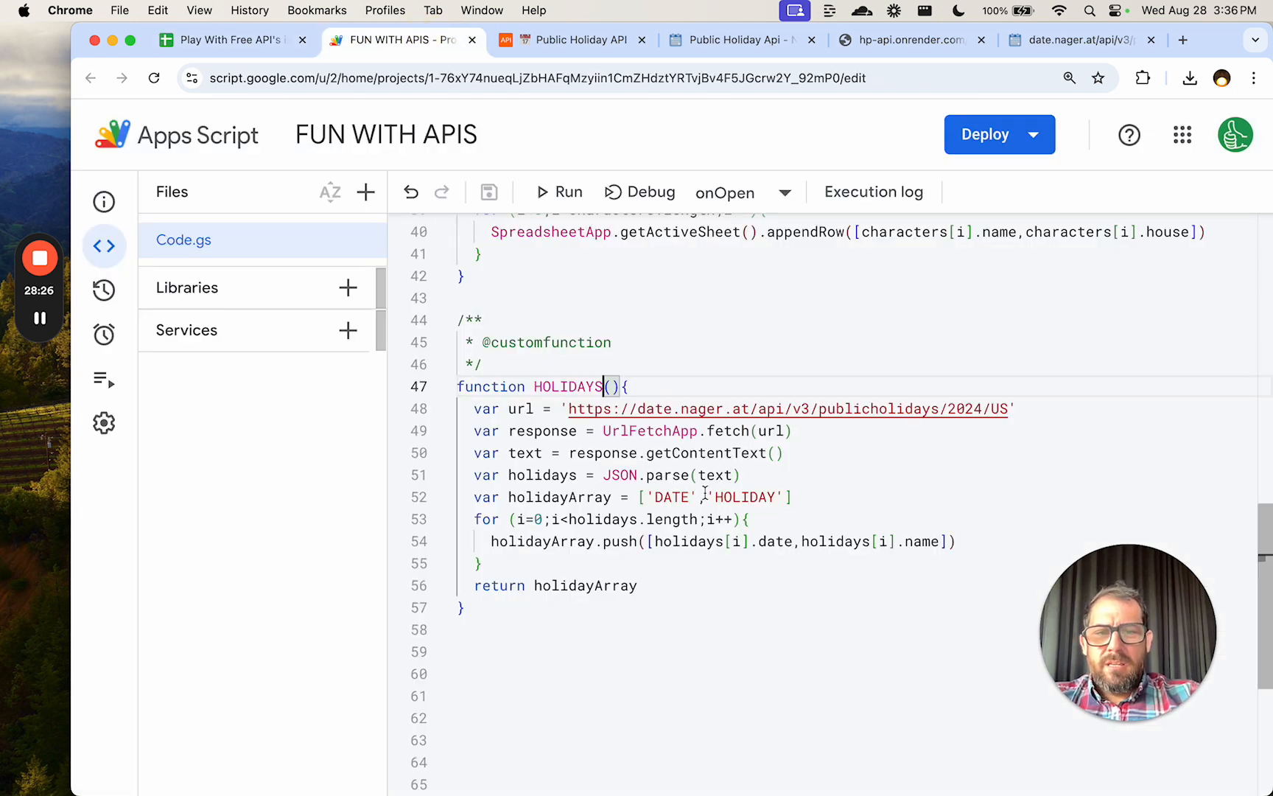
click(645, 498)
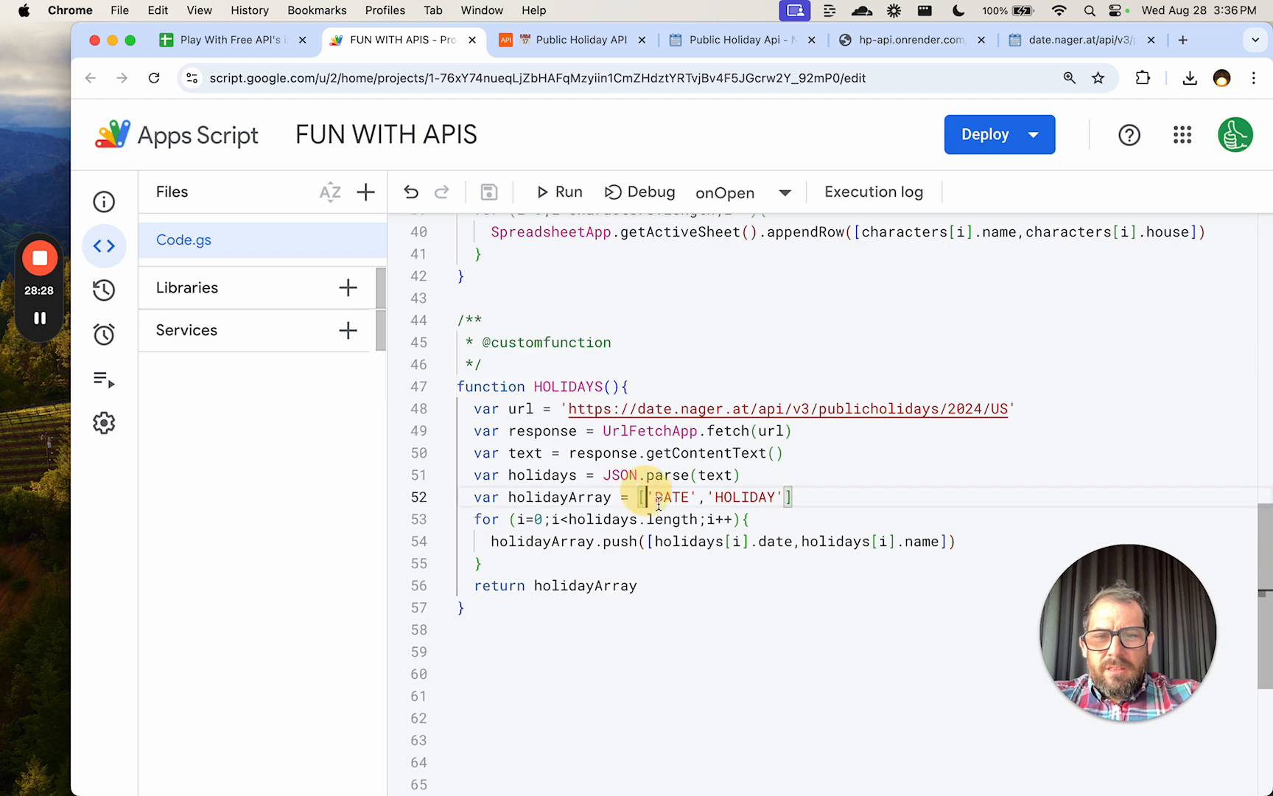
text([)
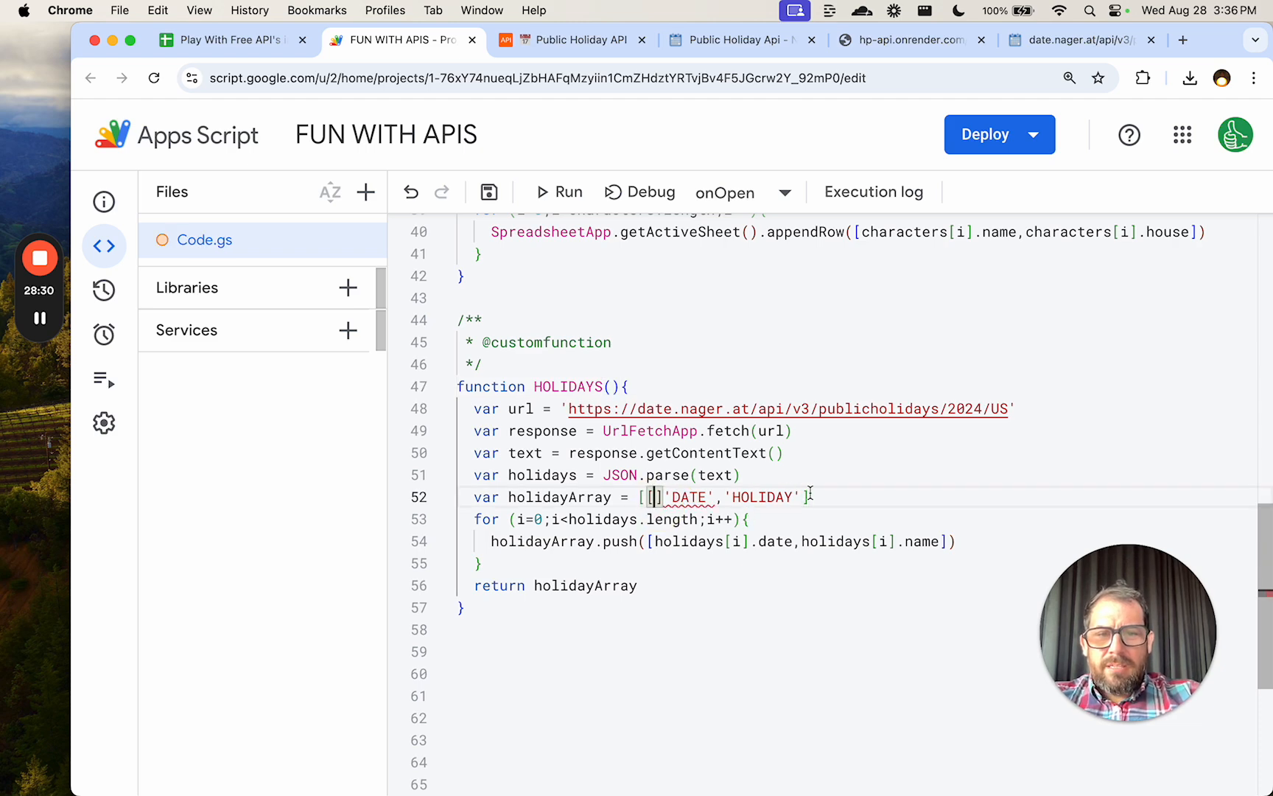
click(810, 498)
text(])
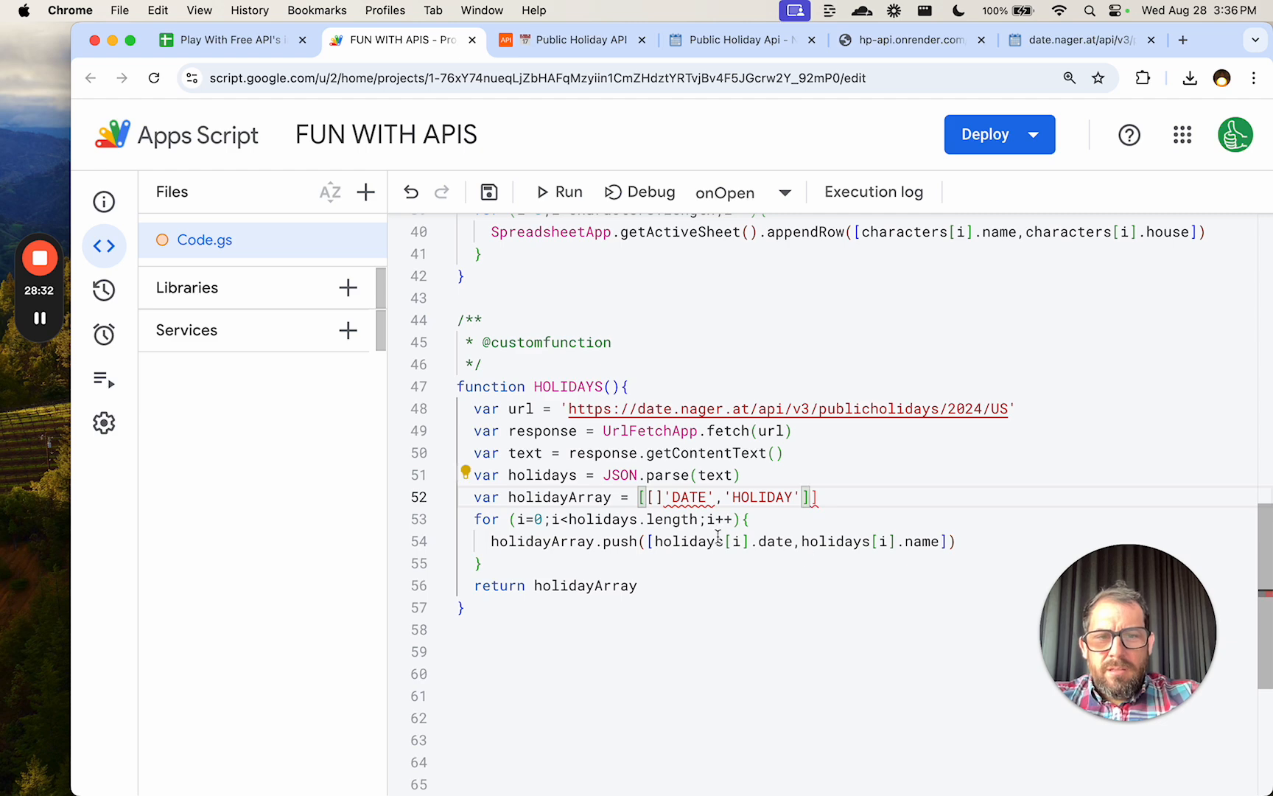
click(658, 497)
key(BackSpace)
key(super+s)
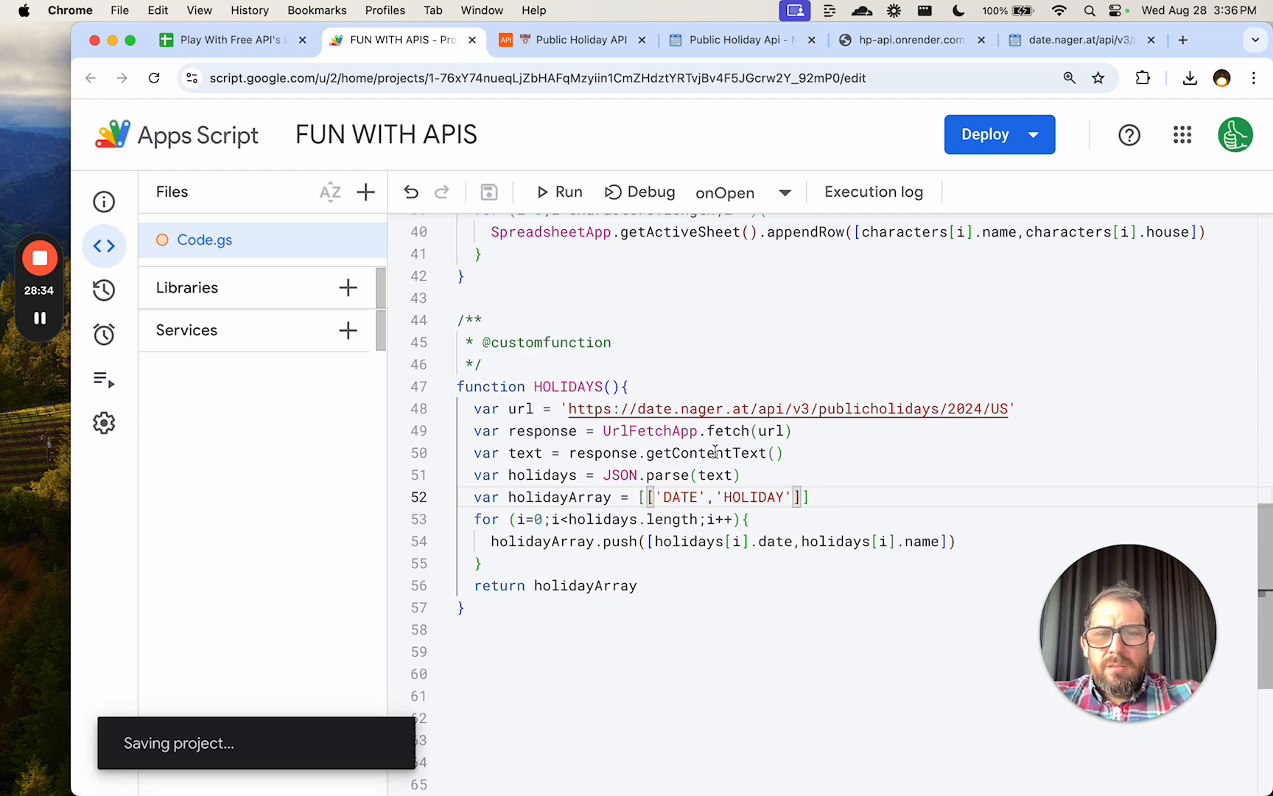
Back in the spreadsheet, check how the HOLIDAYS formula lays out its headers and the date column.
click(226, 39)
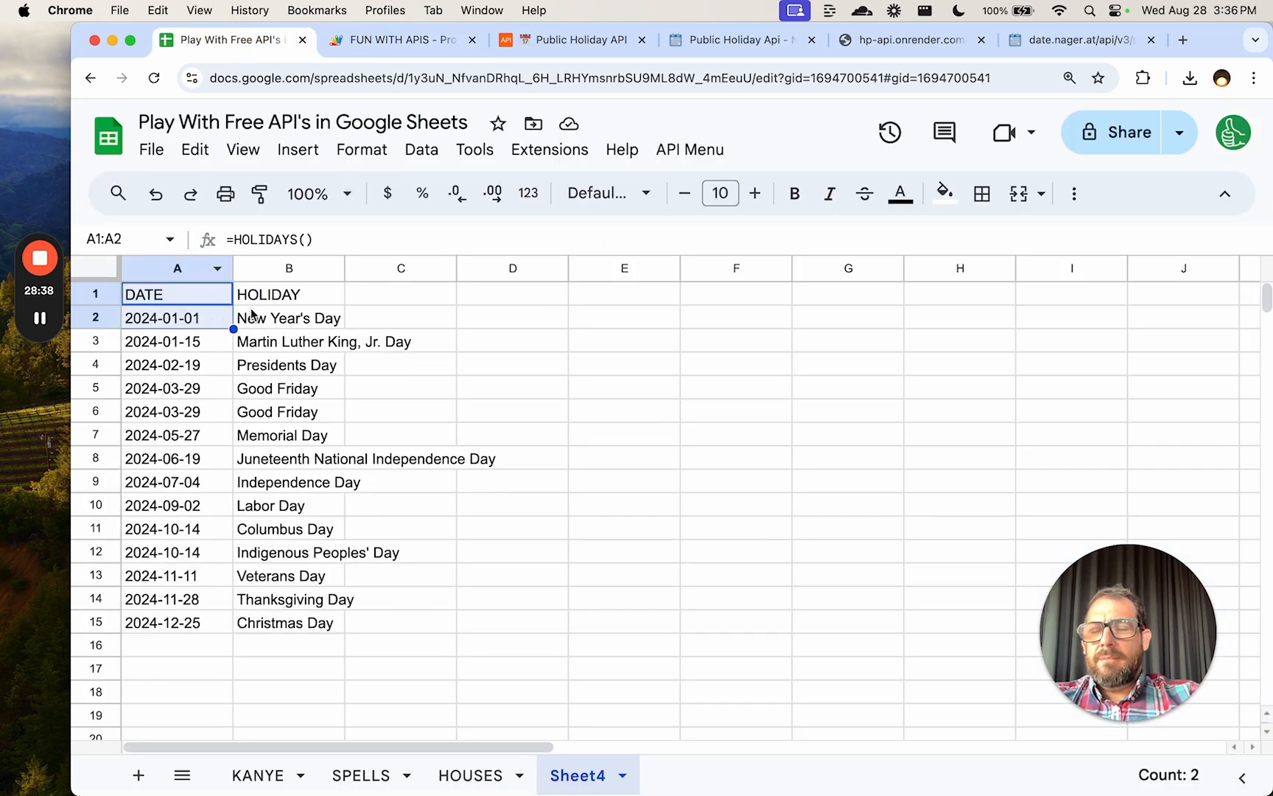
click(283, 302)
drag(173, 292, 173, 525)
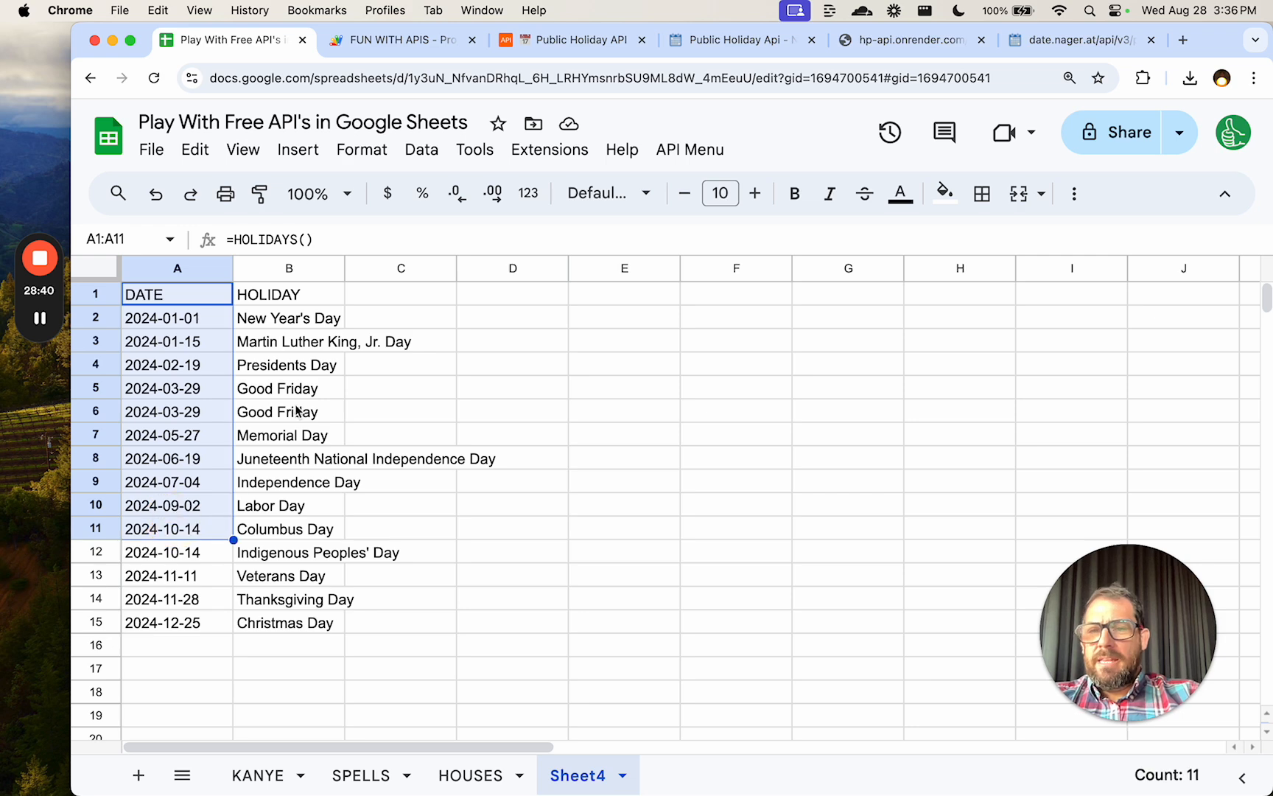
click(178, 302)
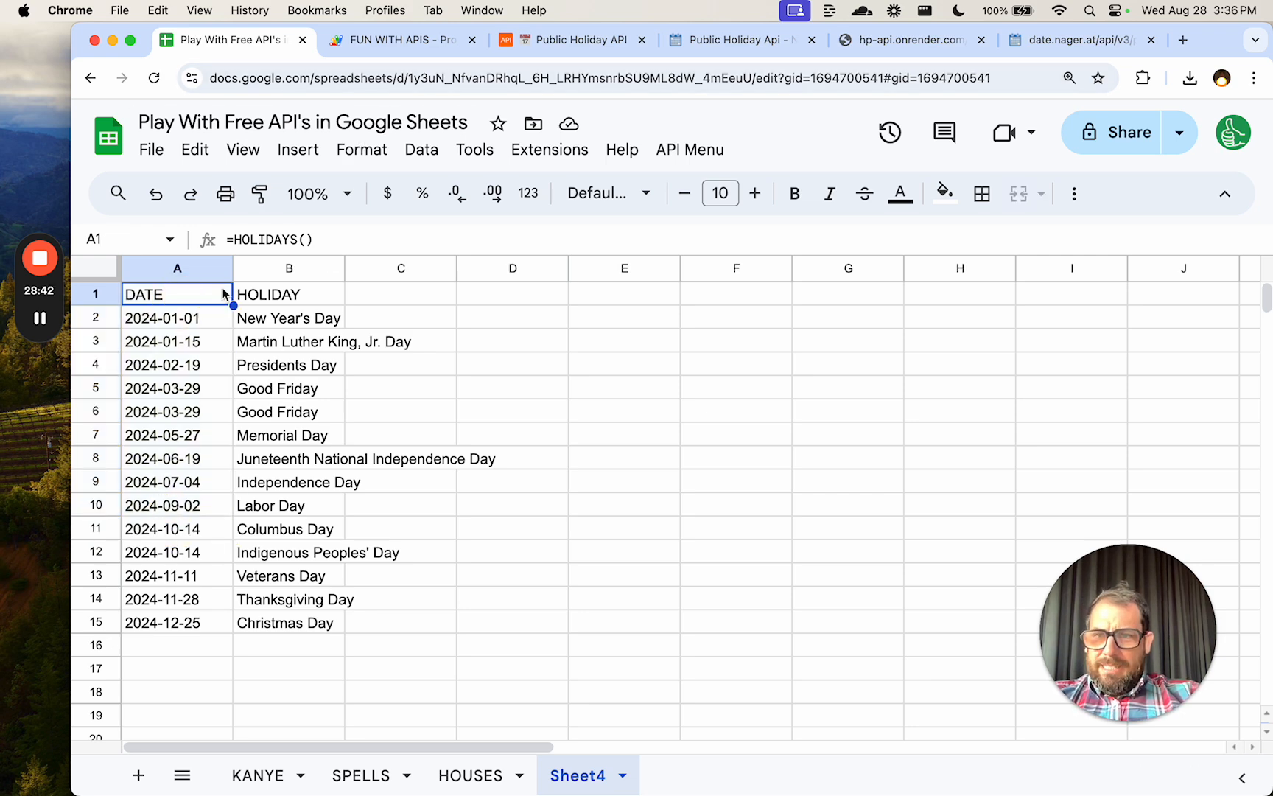
In the Apps Script code, add the parameters country and year to the HOLIDAYS function.
click(398, 40)
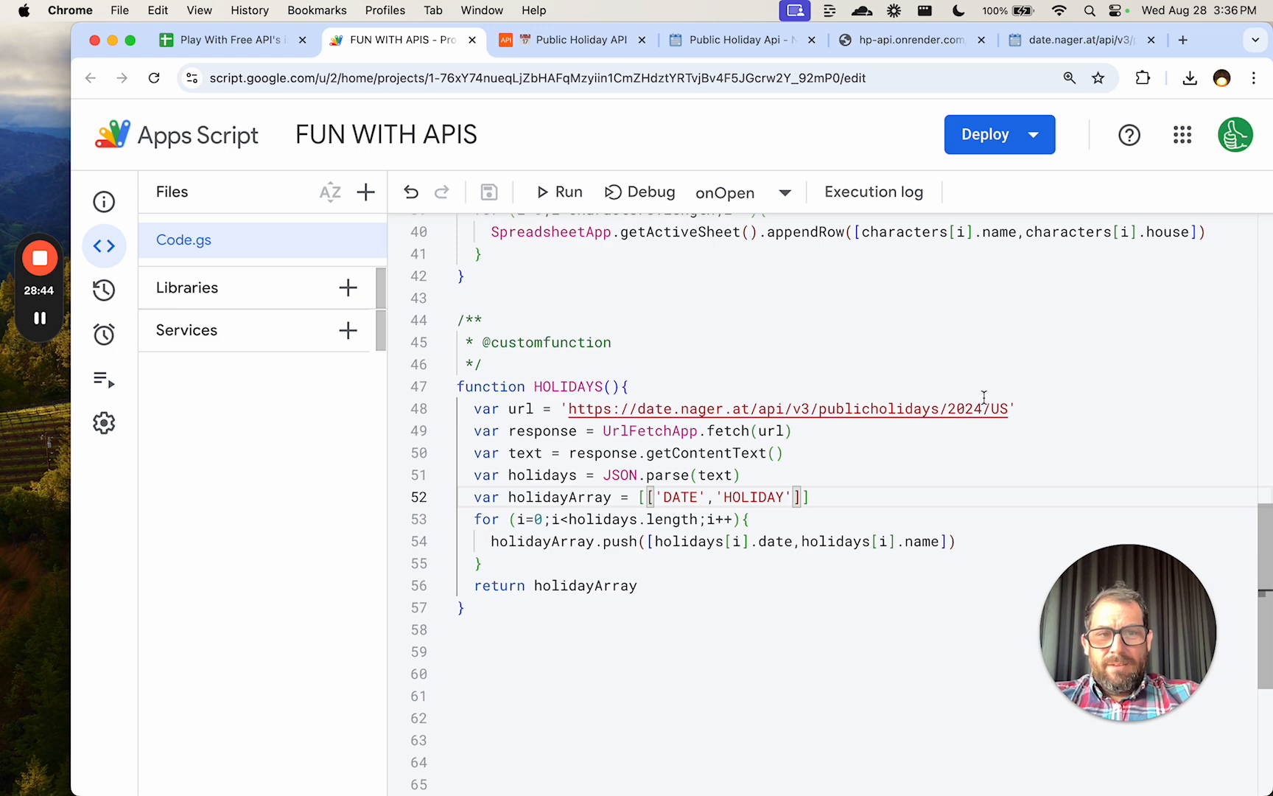
double_click(978, 407)
click(994, 408)
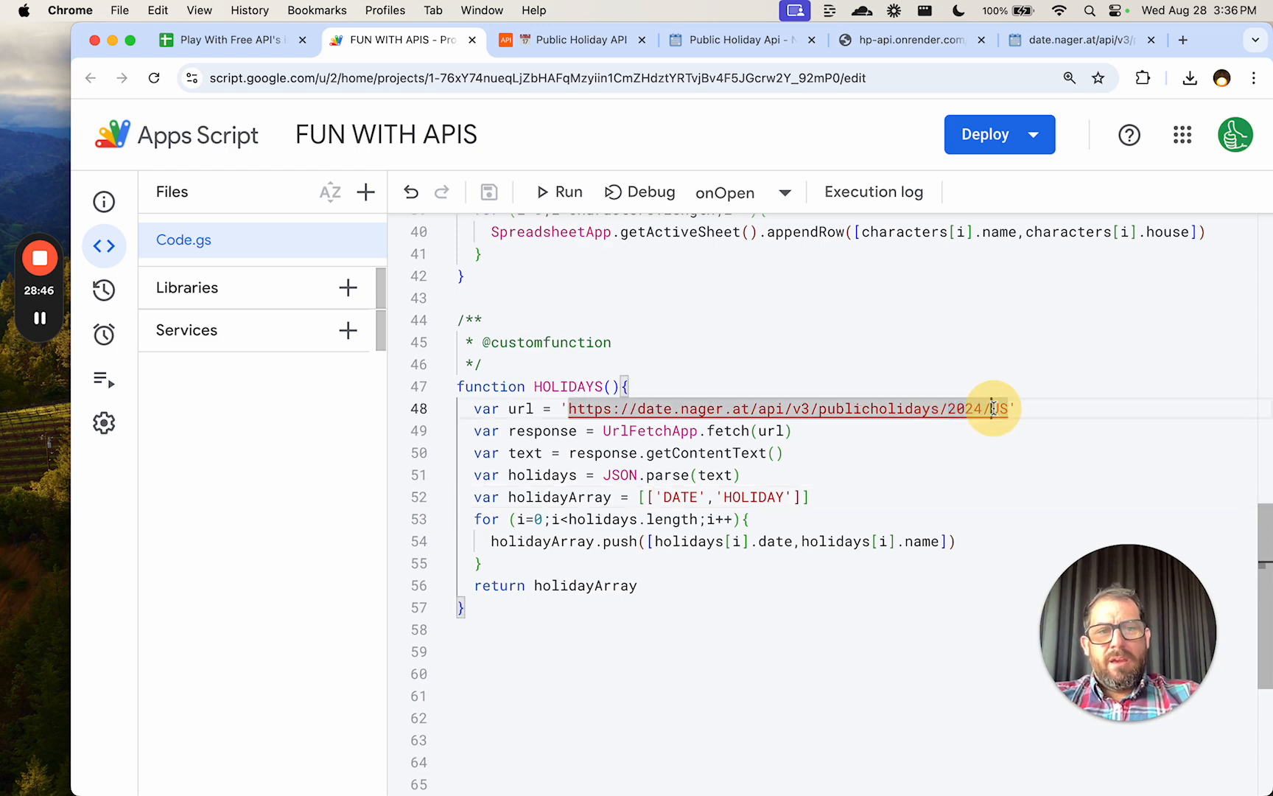
click(611, 386)
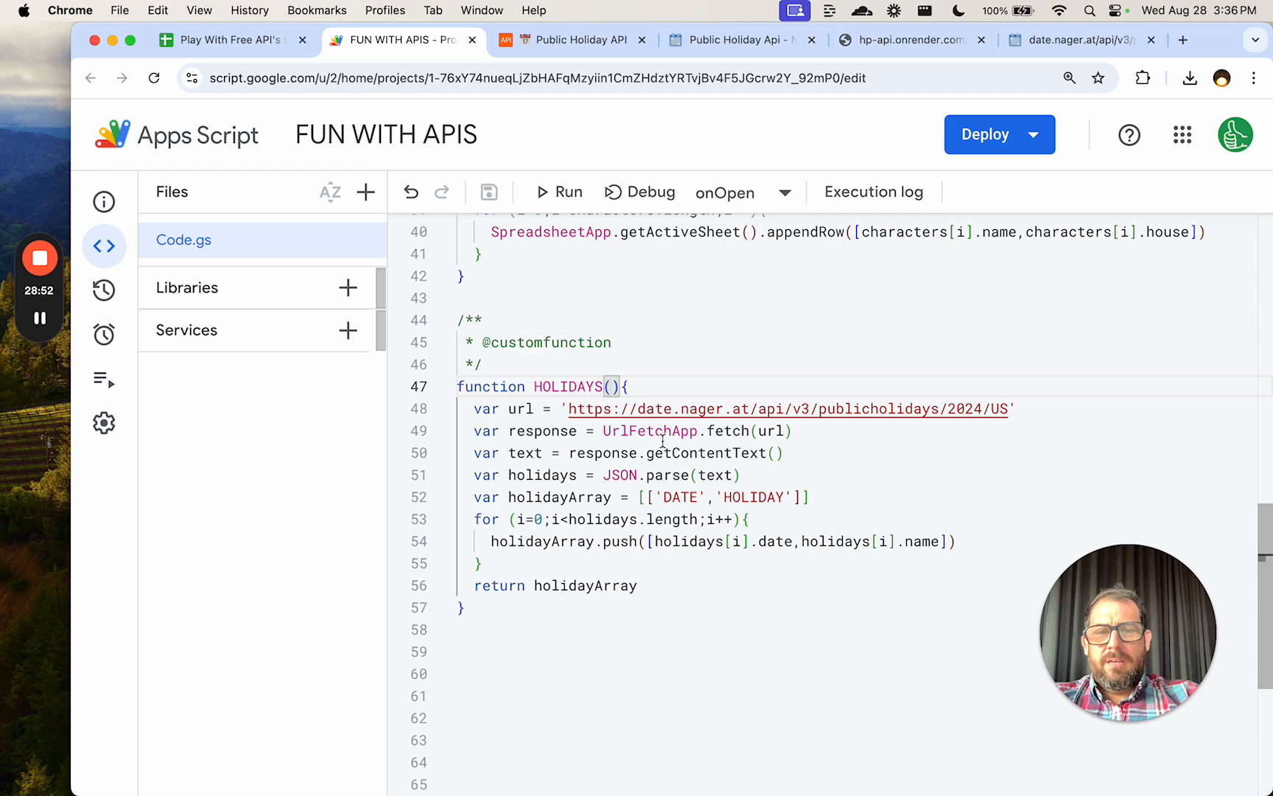
text(country)
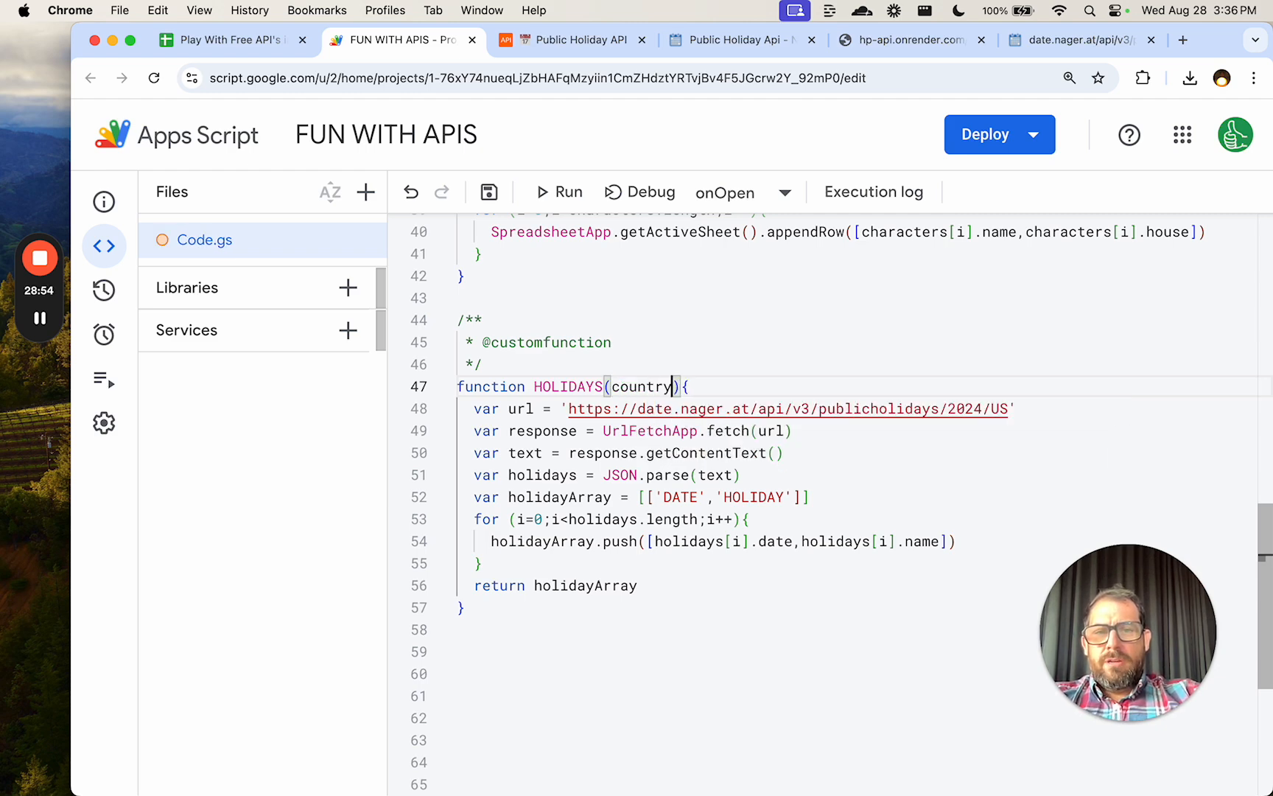
text(,)
text(year)
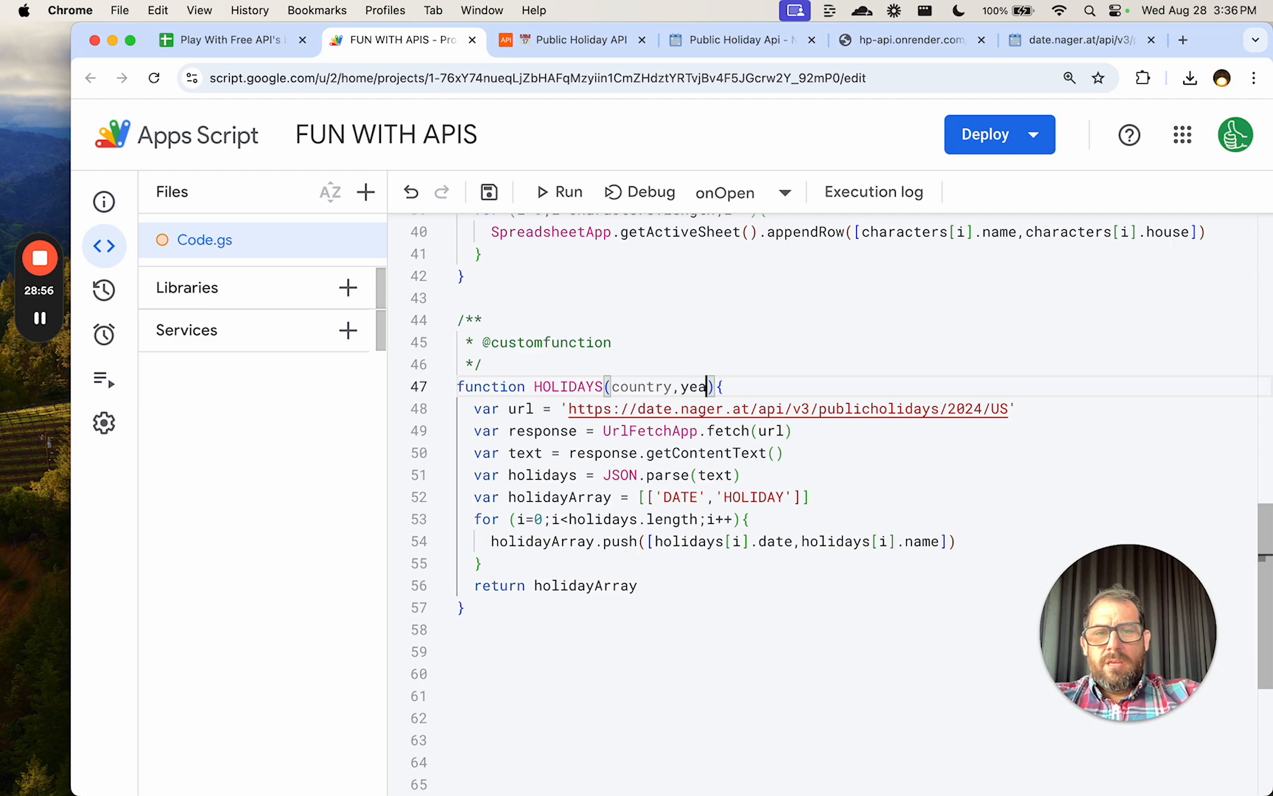
Replace the fixed 2024/US ending of the HOLIDAYS request URL with the concatenated year parameter.
click(1017, 406)
key(BackSpace)
key(BackSpace)
key(BackSpace)
key(BackSpace)
key(BackSpace)
key(BackSpace)
key(BackSpace)
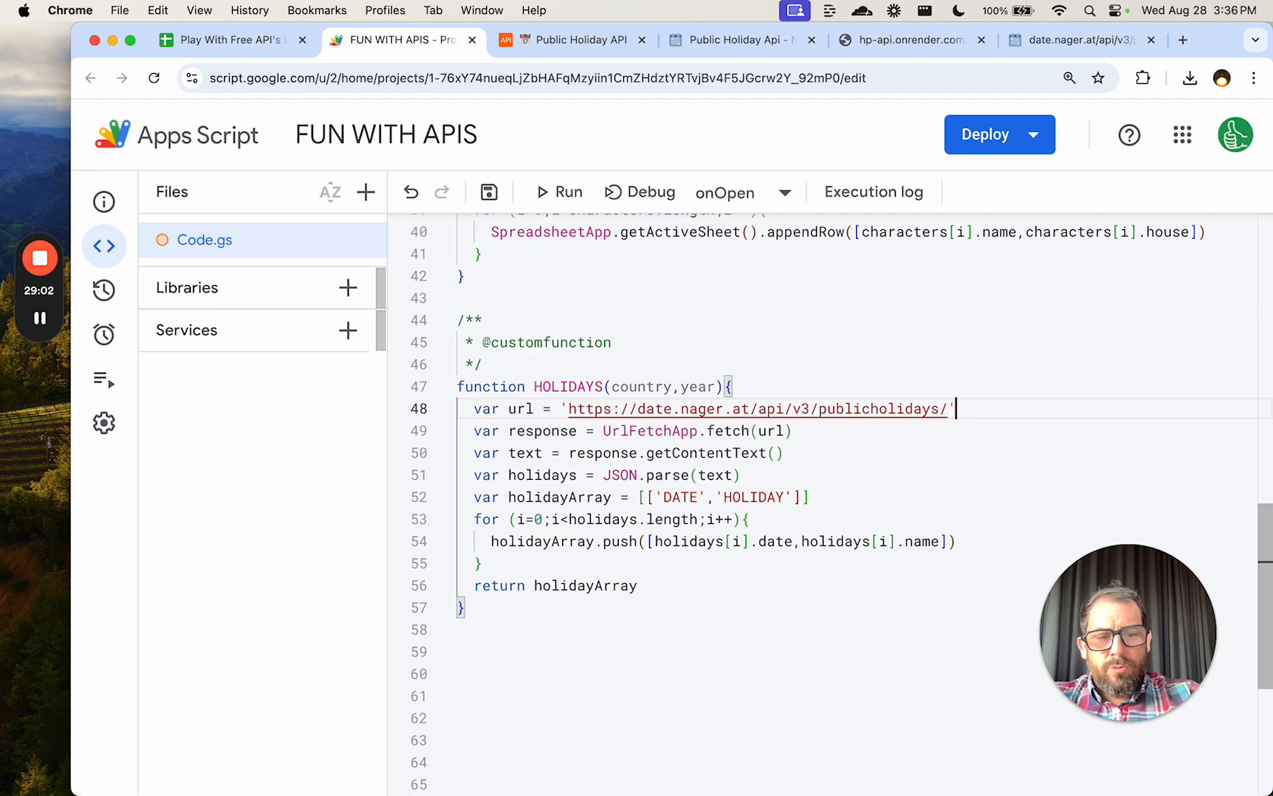
text(+year)
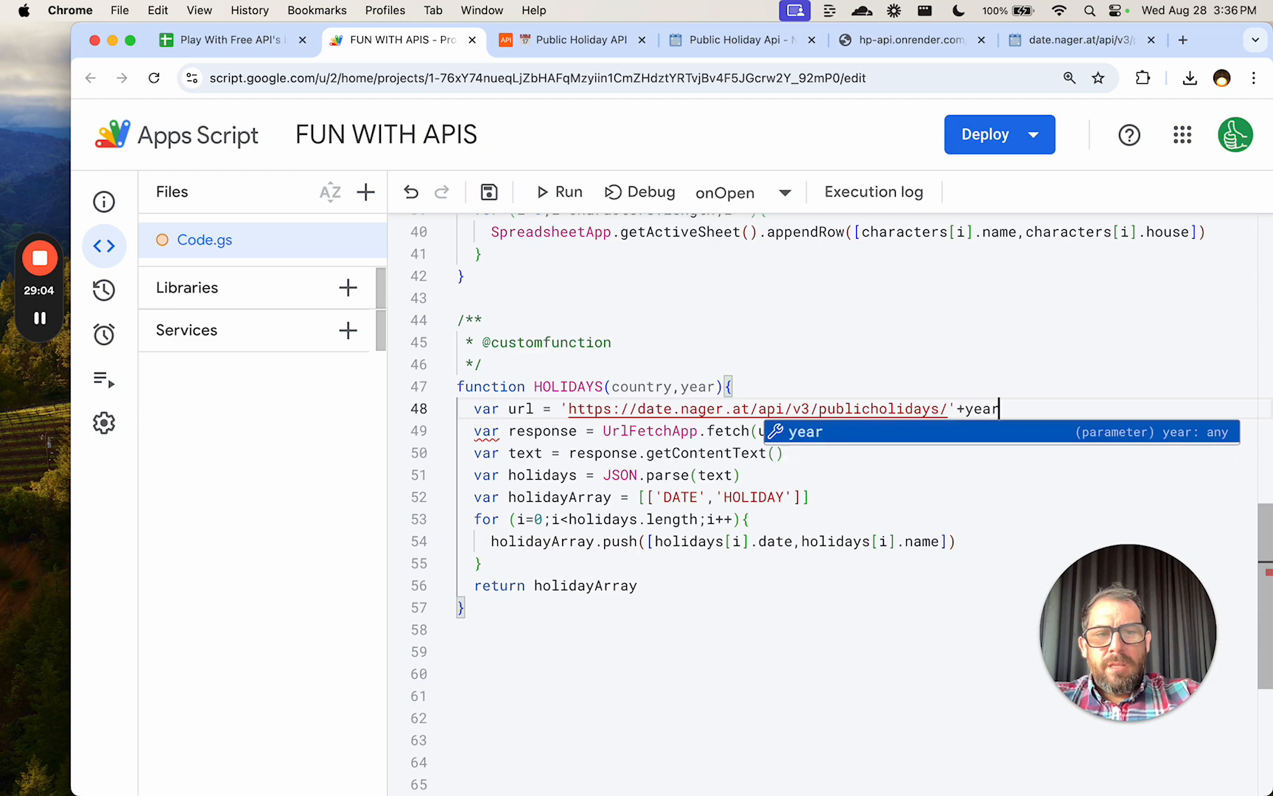
Extend the URL expression after year with + '/' + country and save the script.
key(Left)
key(Left)
key(Left)
key(Left)
key(Left)
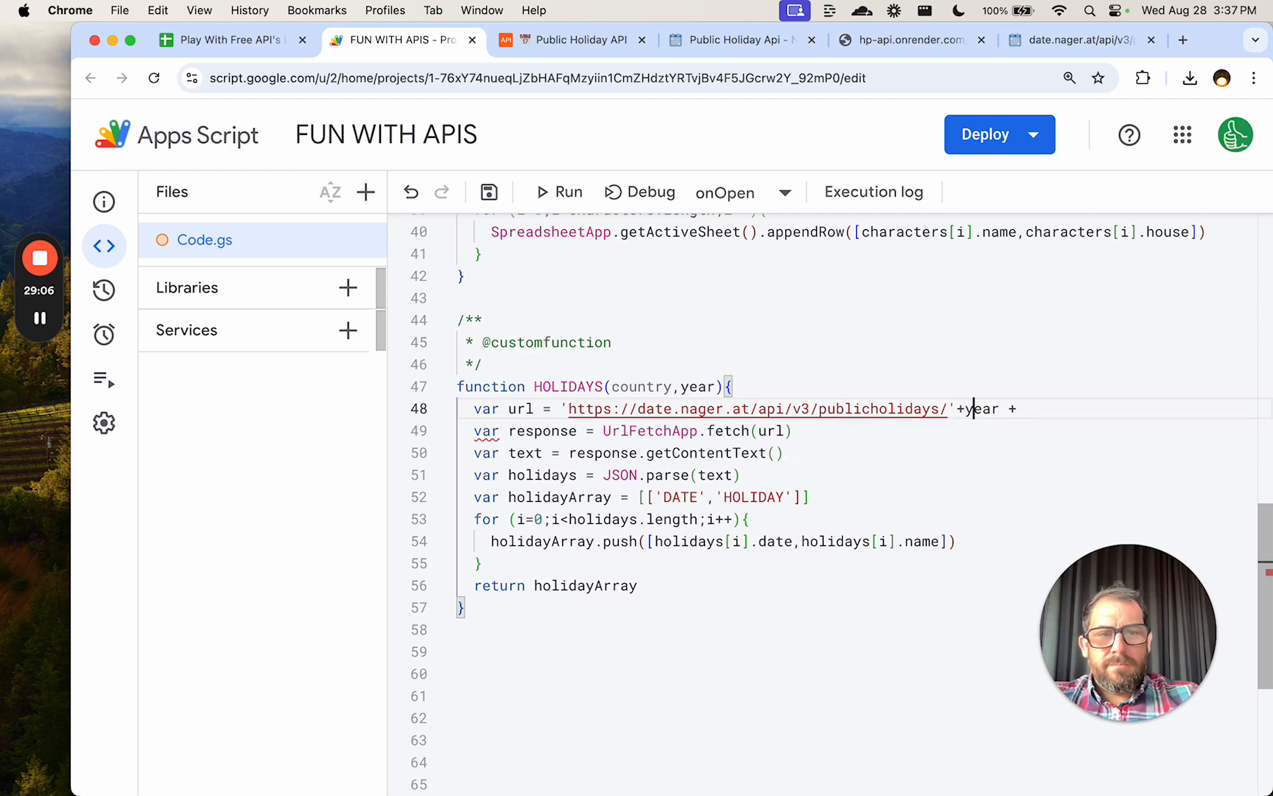
key(Right)
key(Right)
key(Right)
key(Right)
key(Right)
text(+ '/' )
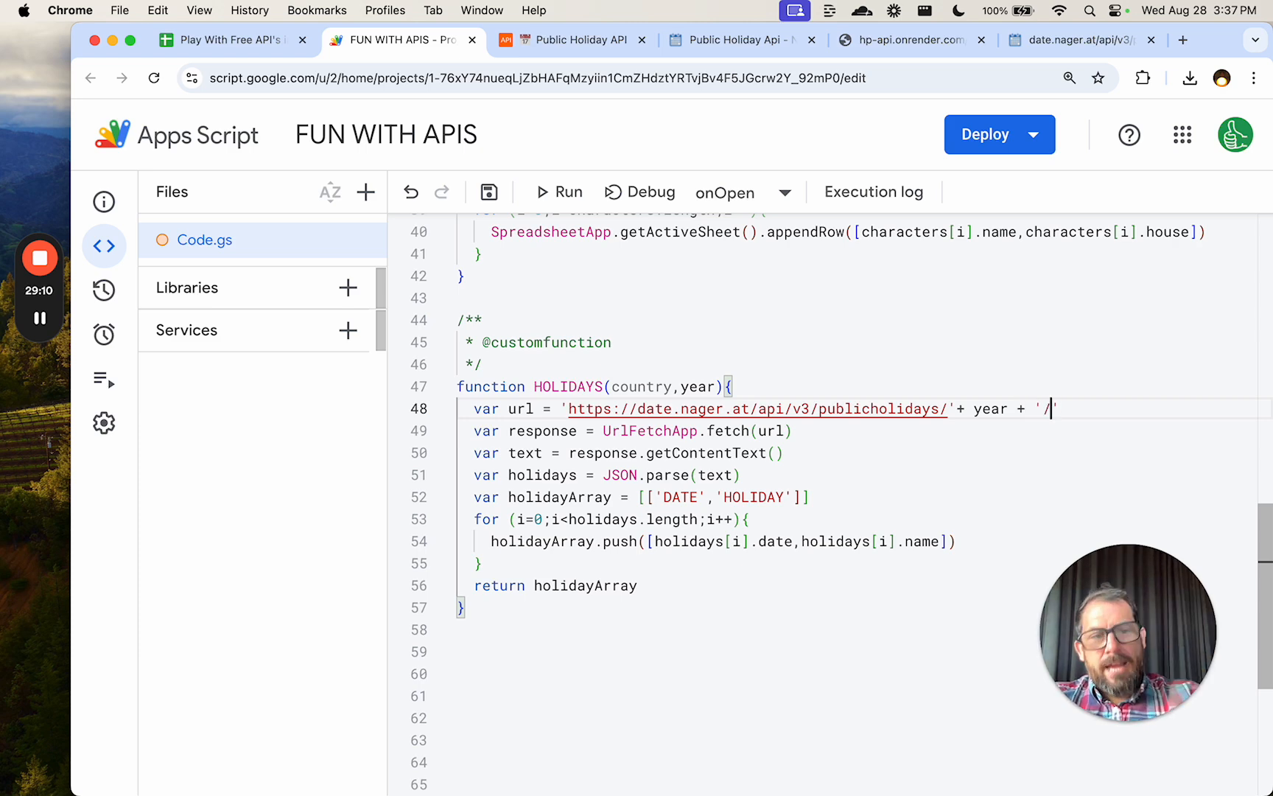
text(+ )
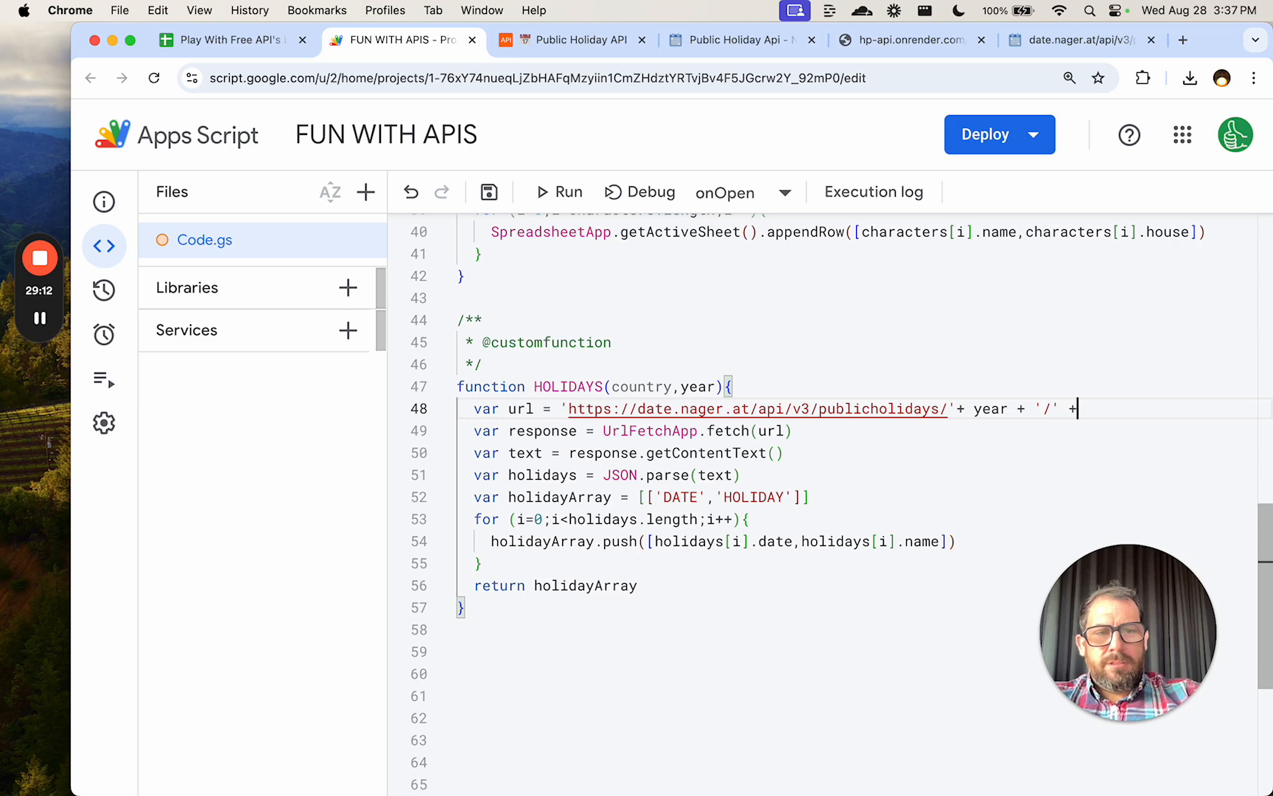
text(country)
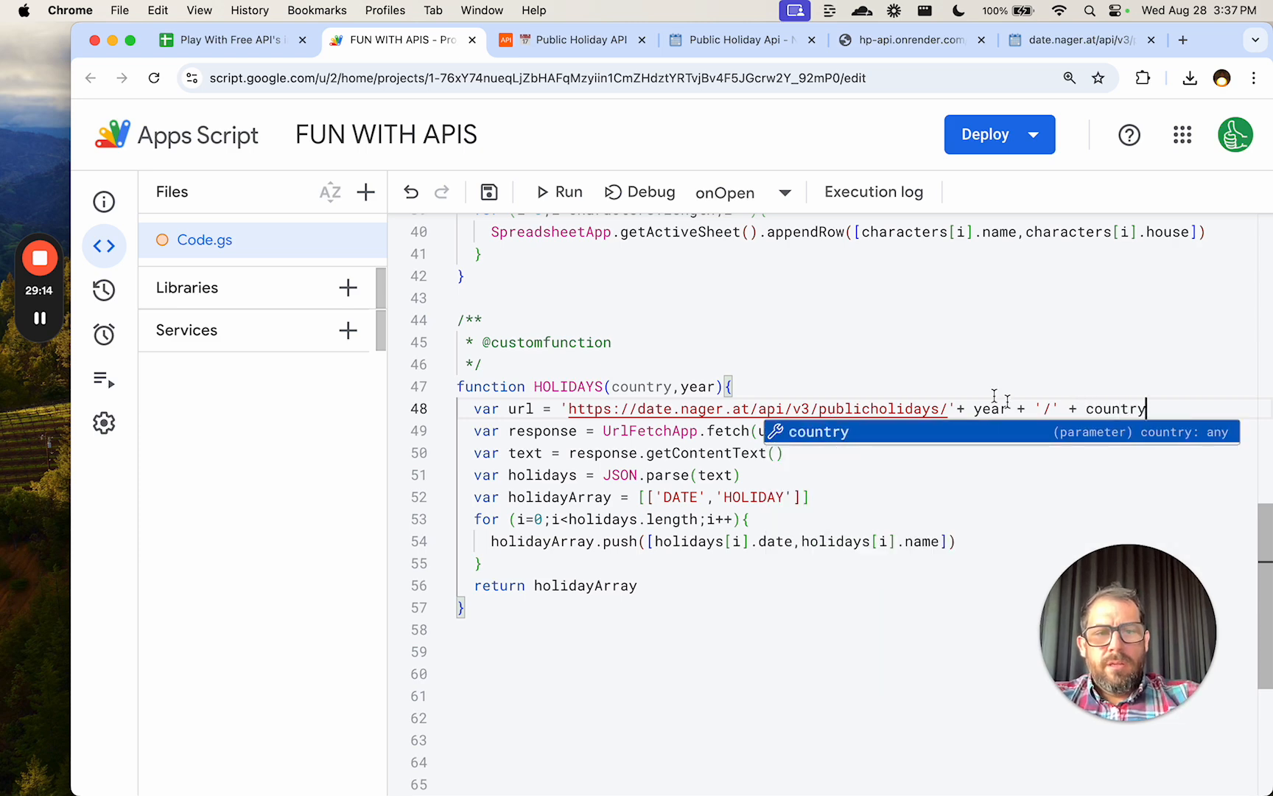
key(cmd+s)
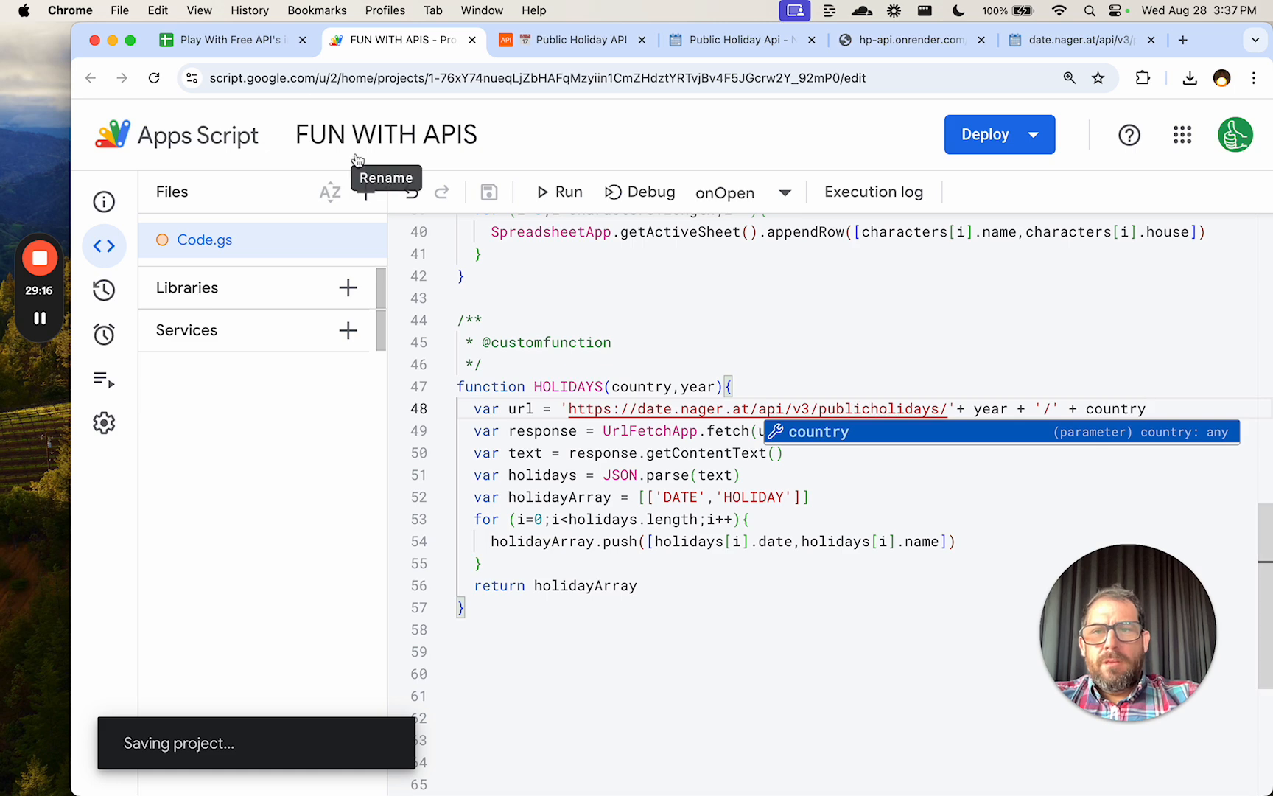
In the spreadsheet, change the formula in cell A1 to =HOLIDAYS("US",2023).
click(250, 49)
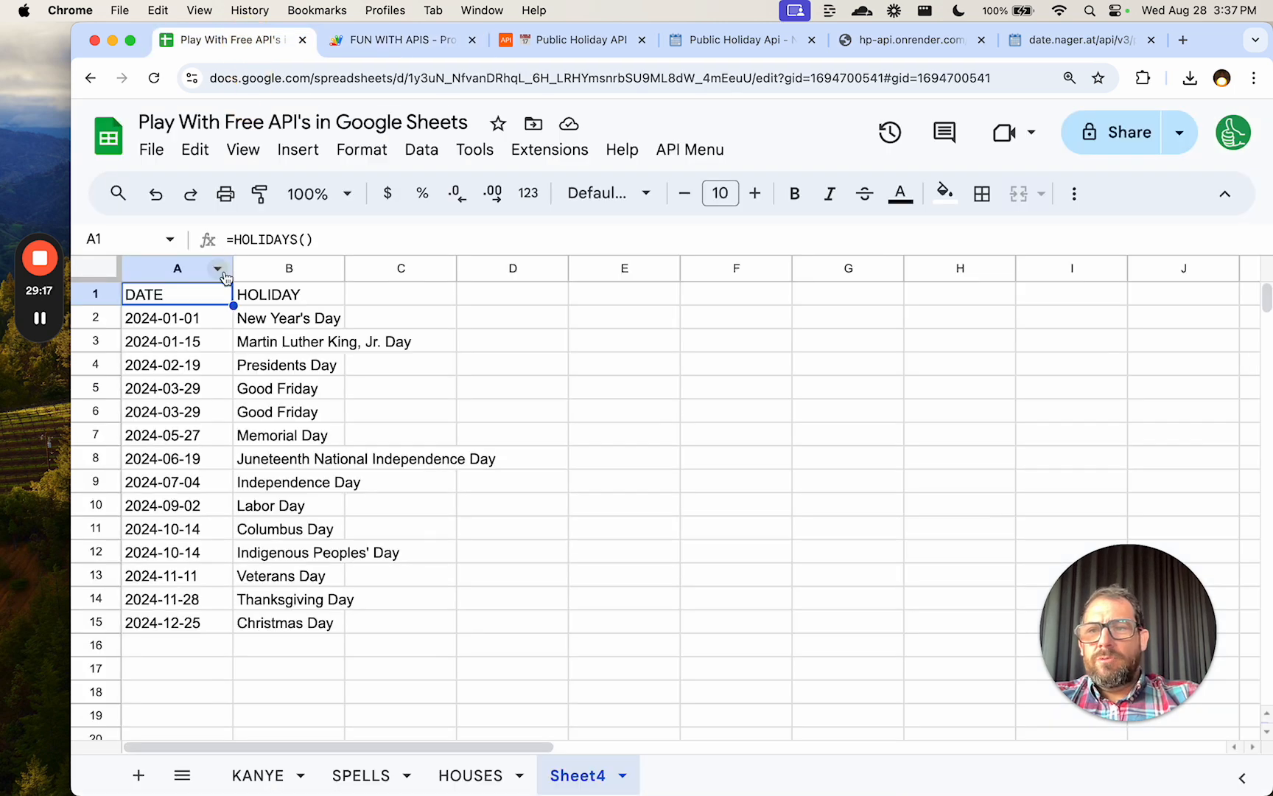
double_click(209, 295)
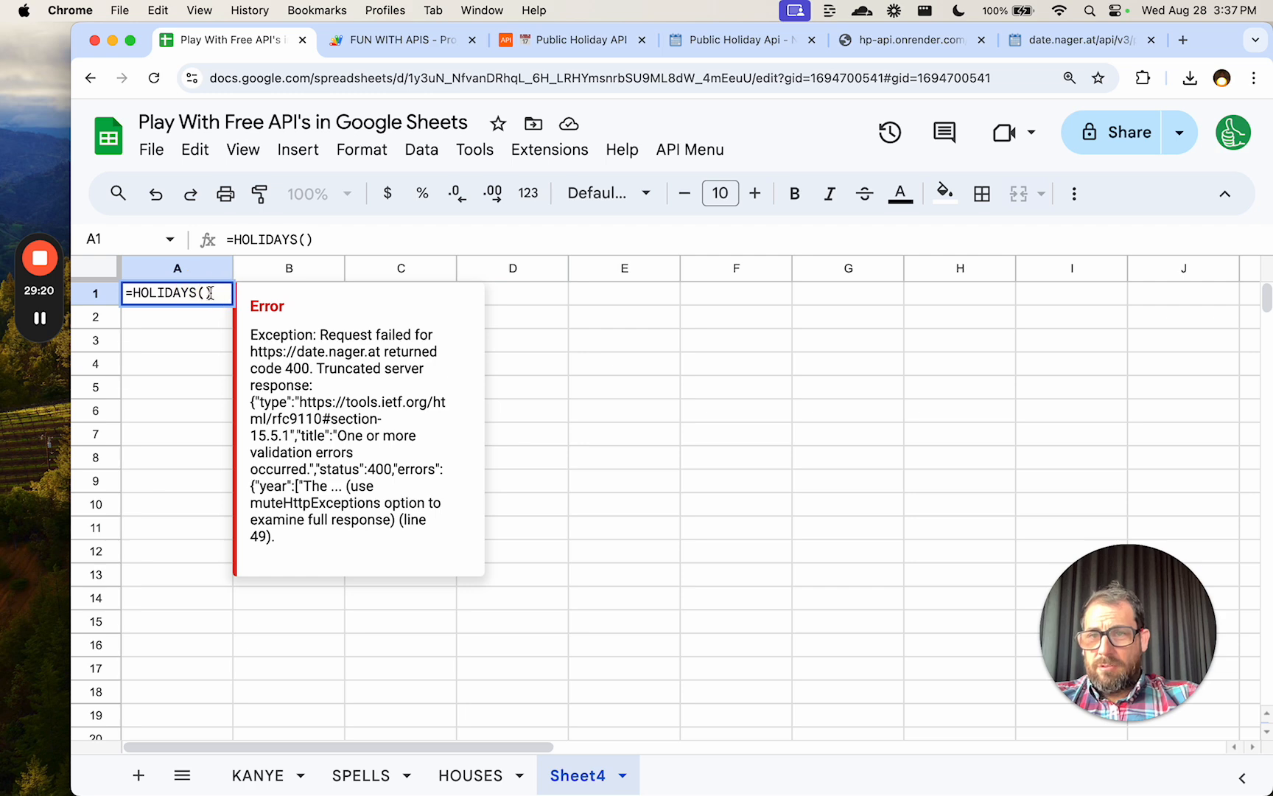
click(306, 240)
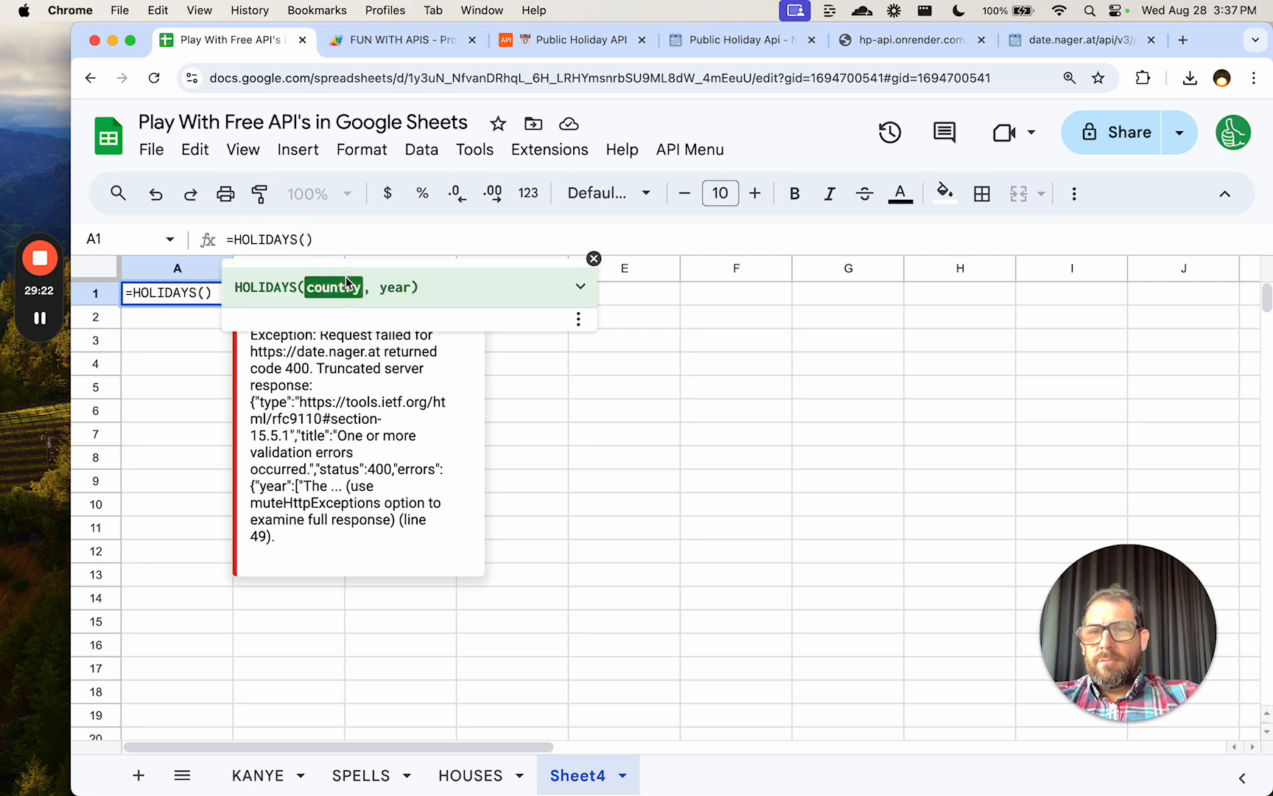
text("US",202)
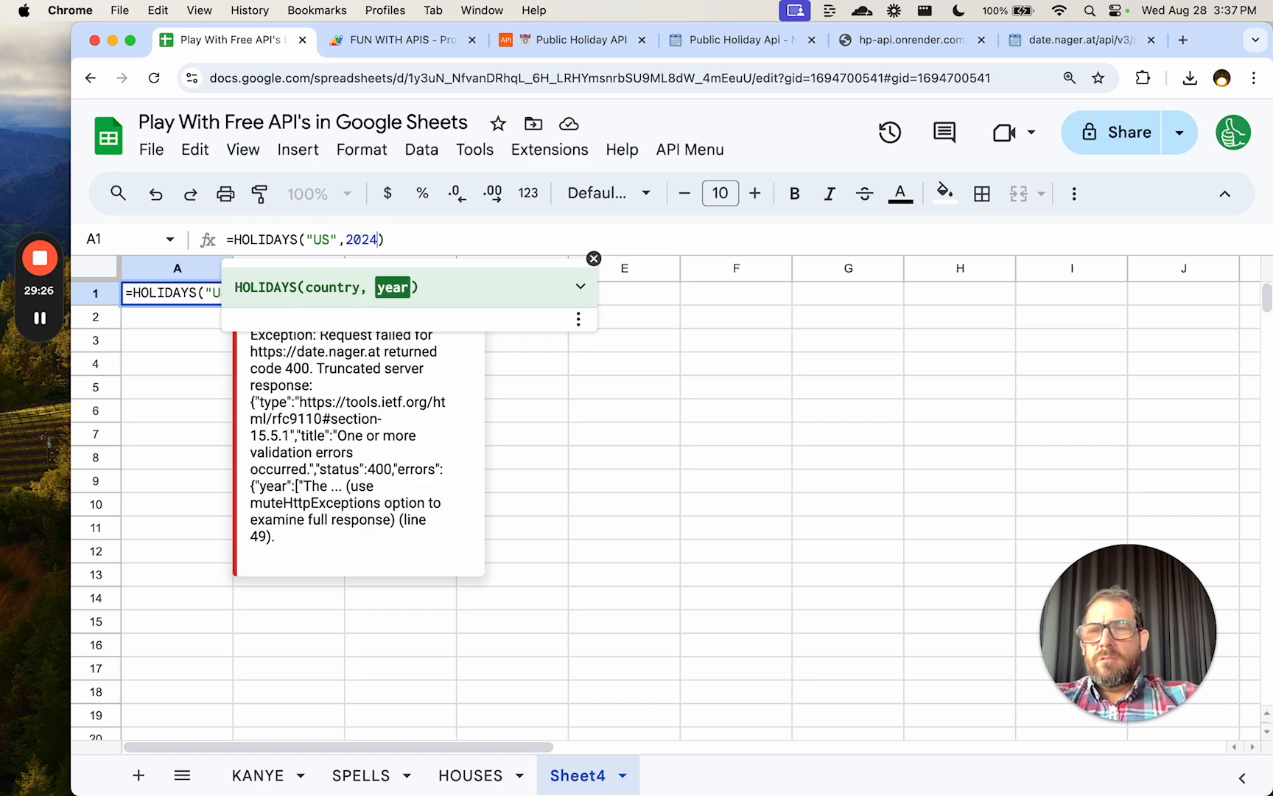
text(3)
key(Return)
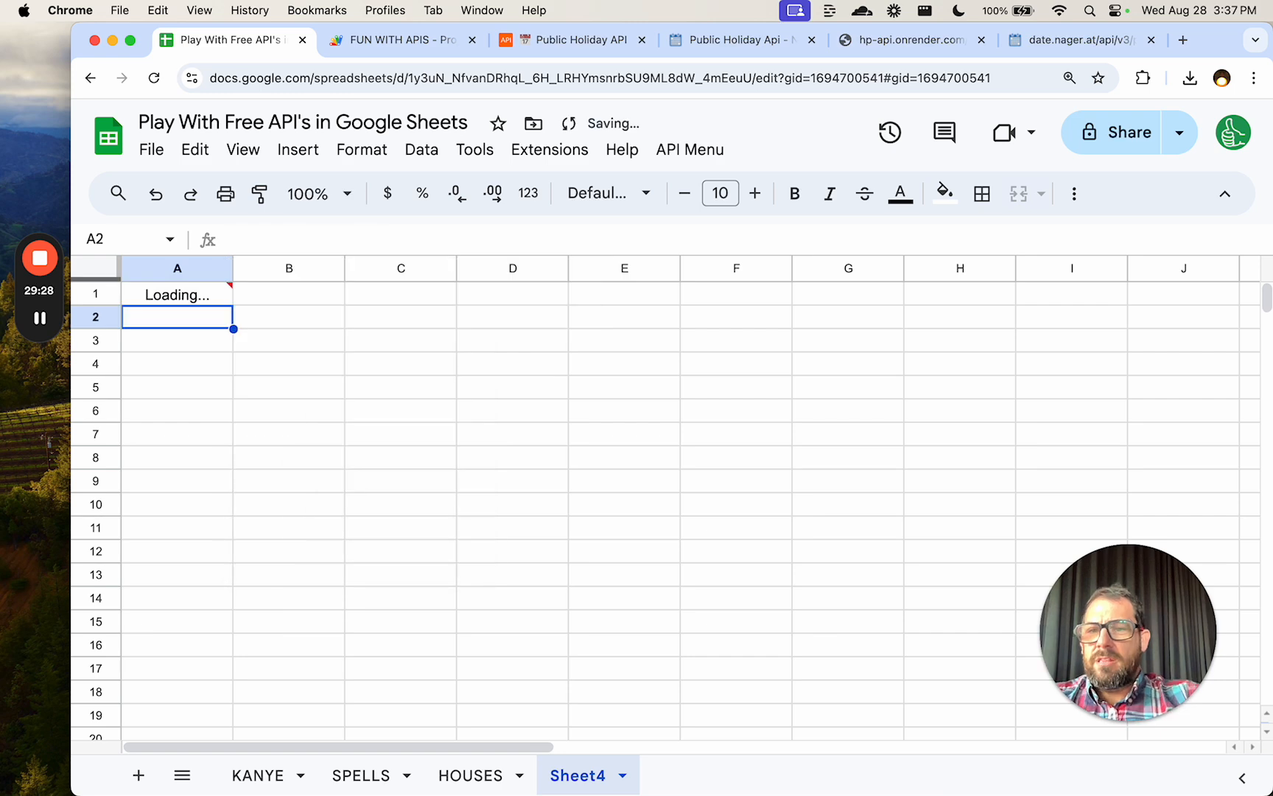
Change the year argument of the HOLIDAYS formula in A1 to 2024.
click(207, 299)
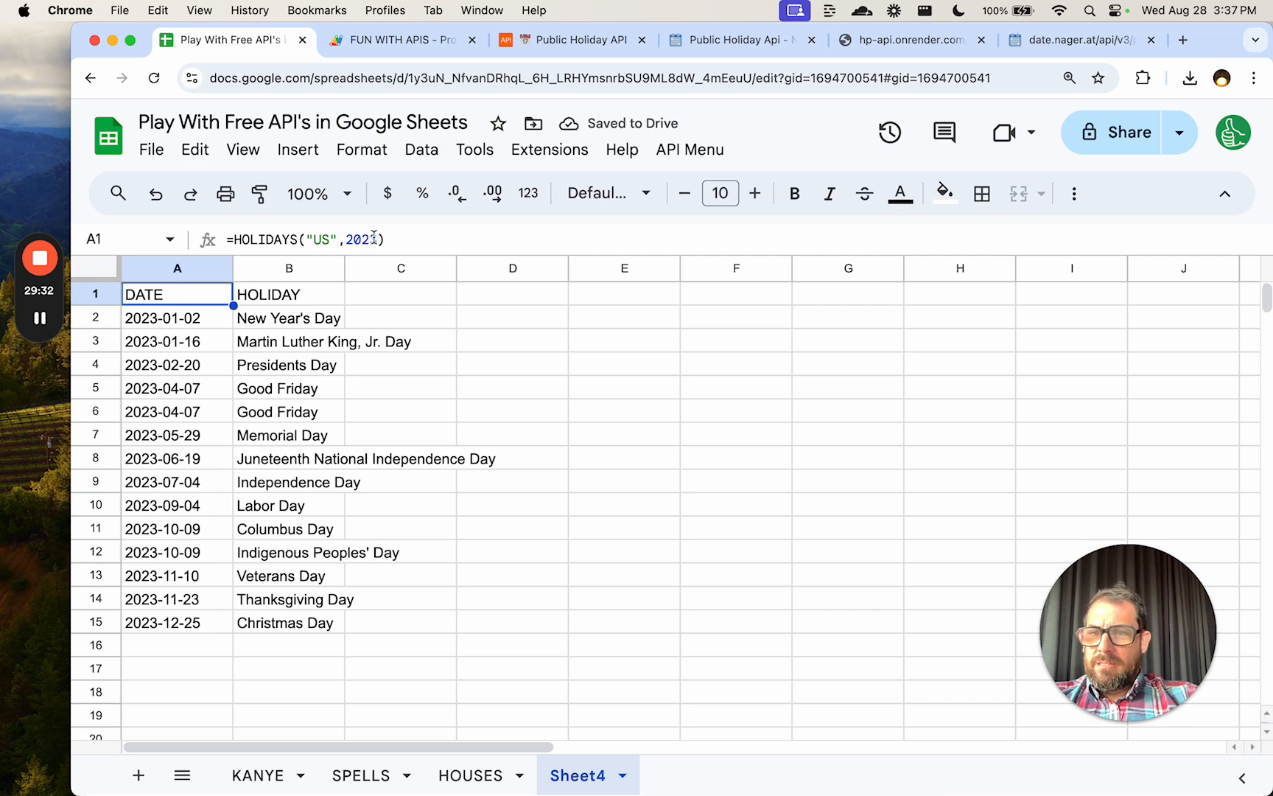
click(377, 241)
key(BackSpace)
text(4)
key(Return)
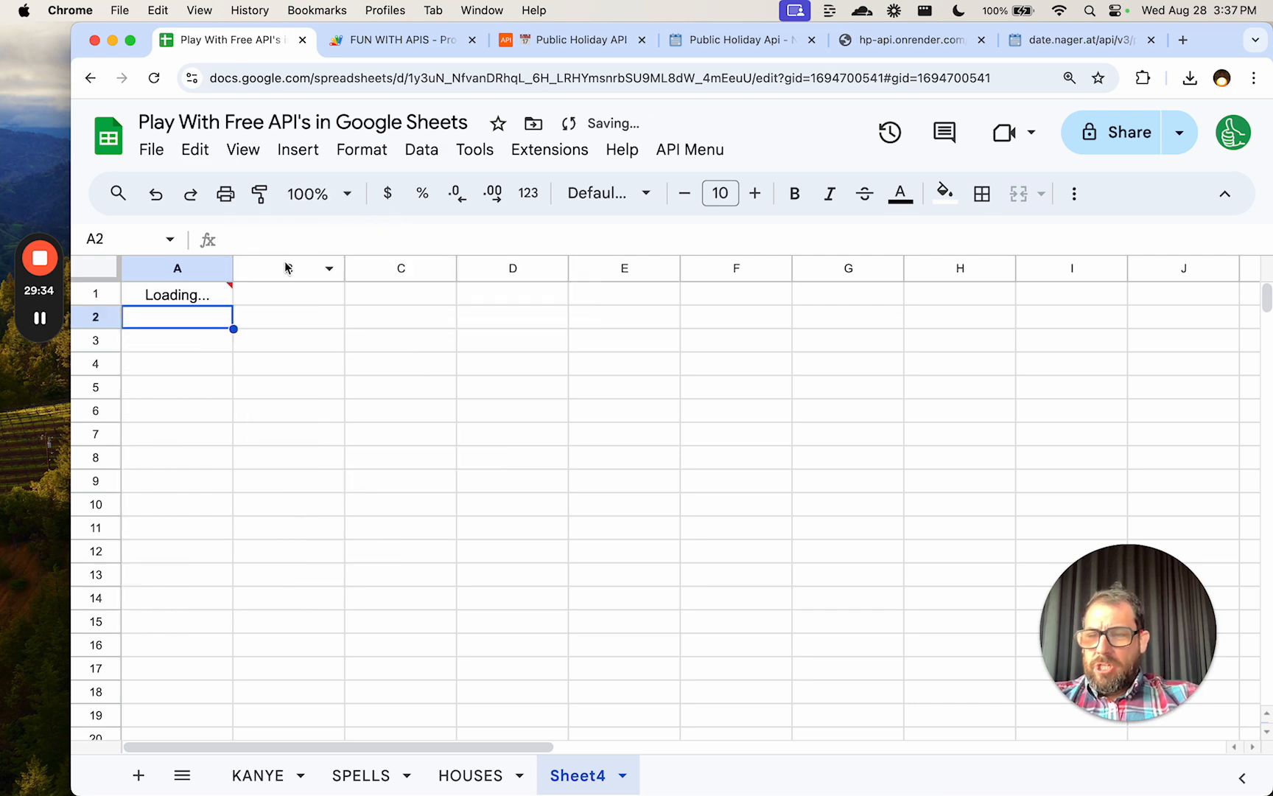
In the Apps Script project, add 'LOCAL NAME' as the third heading in the holidayArray header row, after 'HOLIDAY'.
click(177, 294)
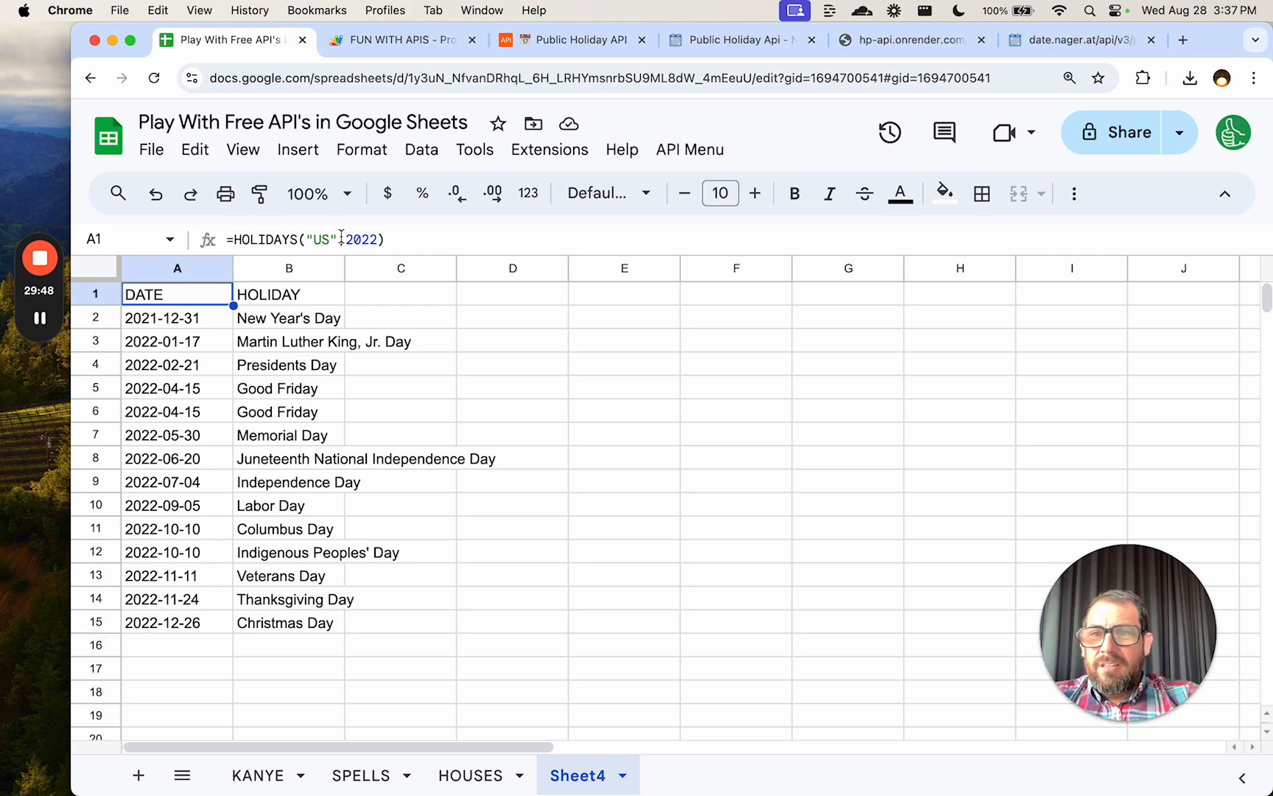
click(302, 317)
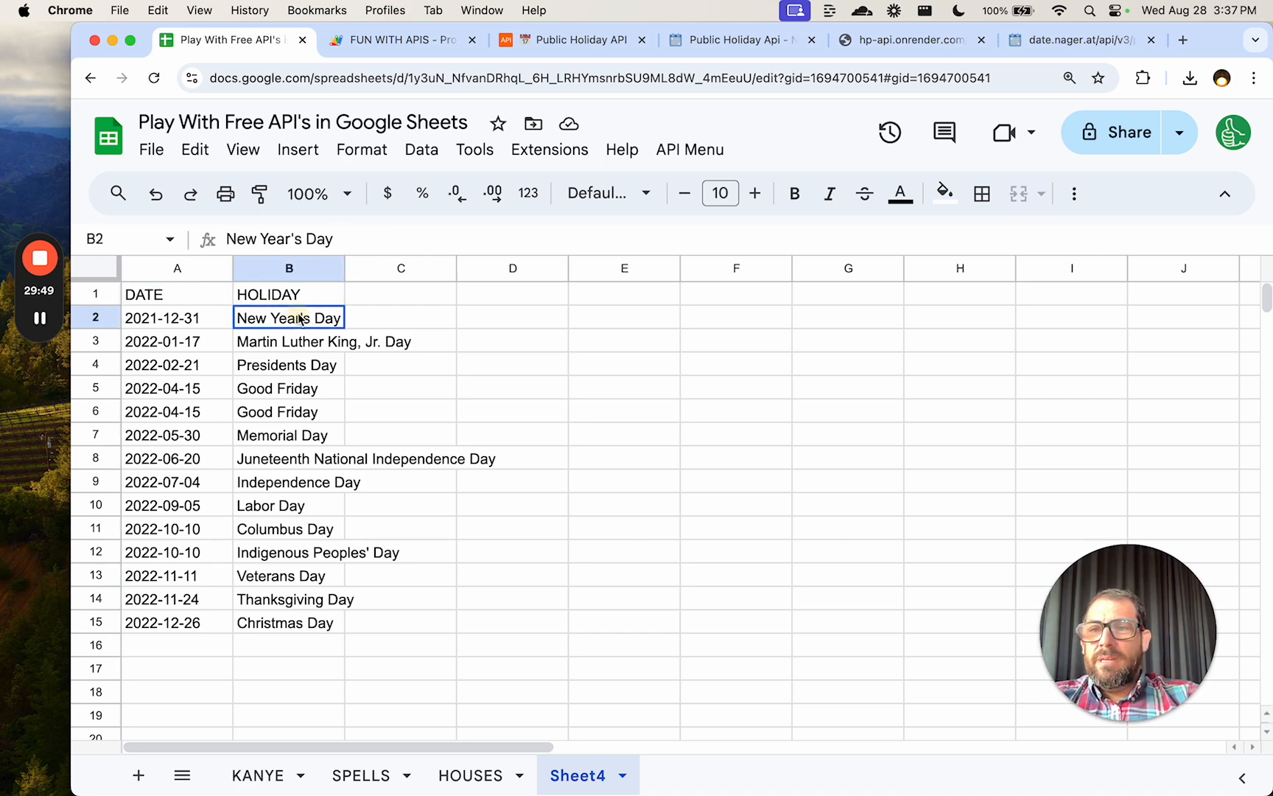
click(417, 46)
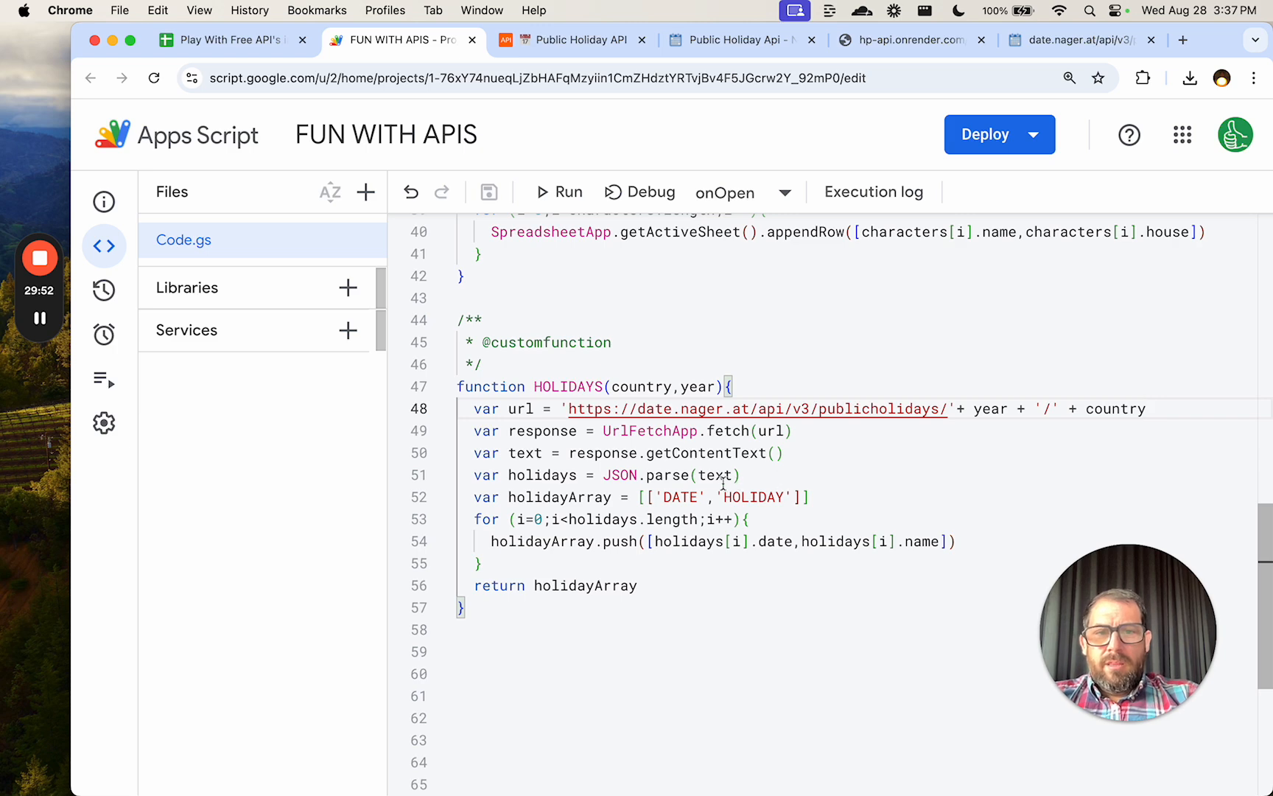
click(790, 495)
text(,'Local N)
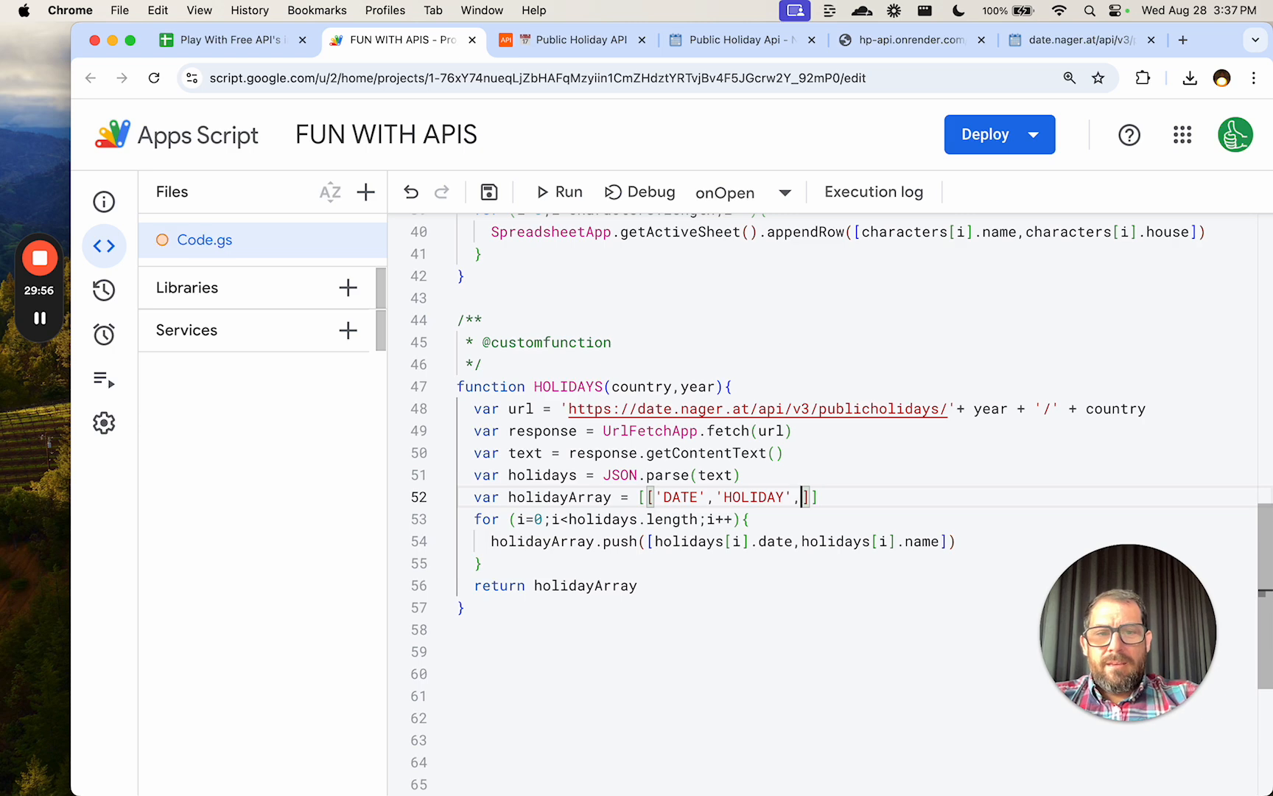
key(BackSpace)
key(BackSpace)
key(BackSpace)
key(BackSpace)
key(BackSpace)
key(BackSpace)
key(BackSpace)
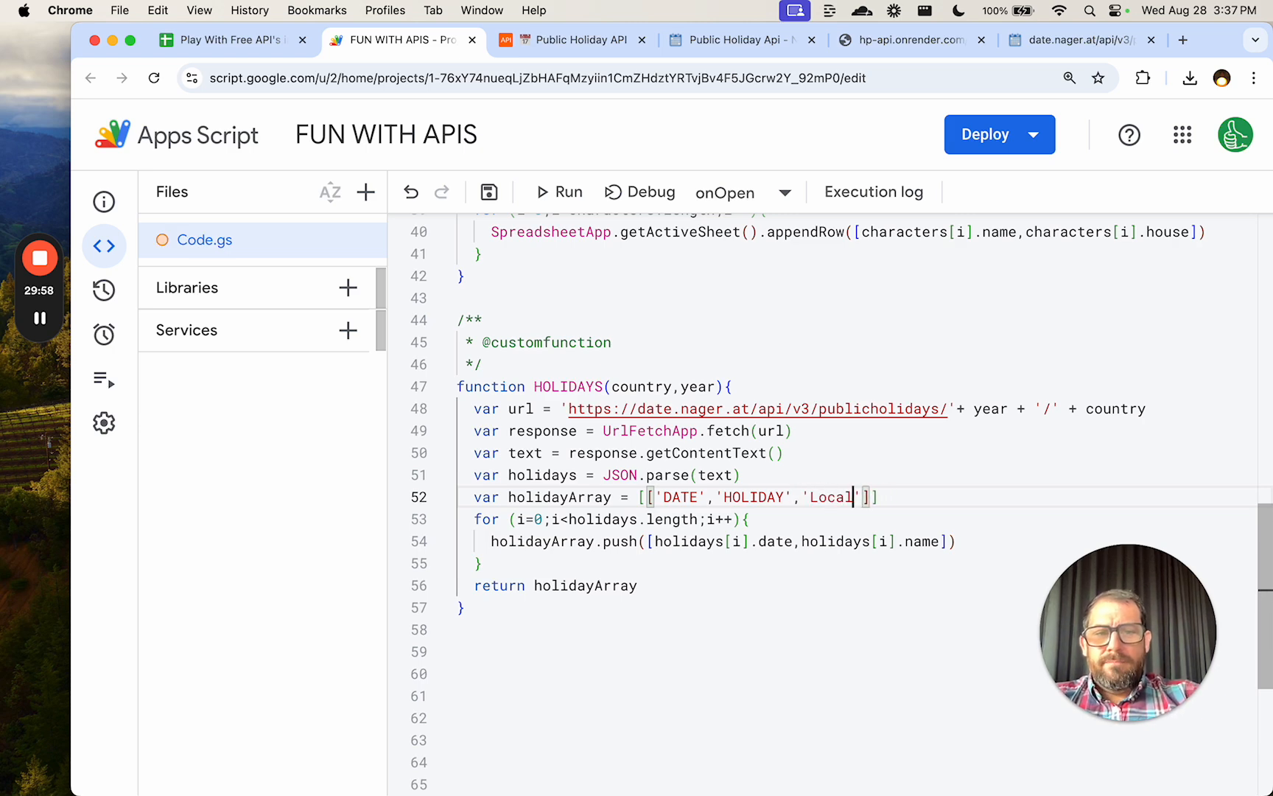
text(LOCAL NAME)
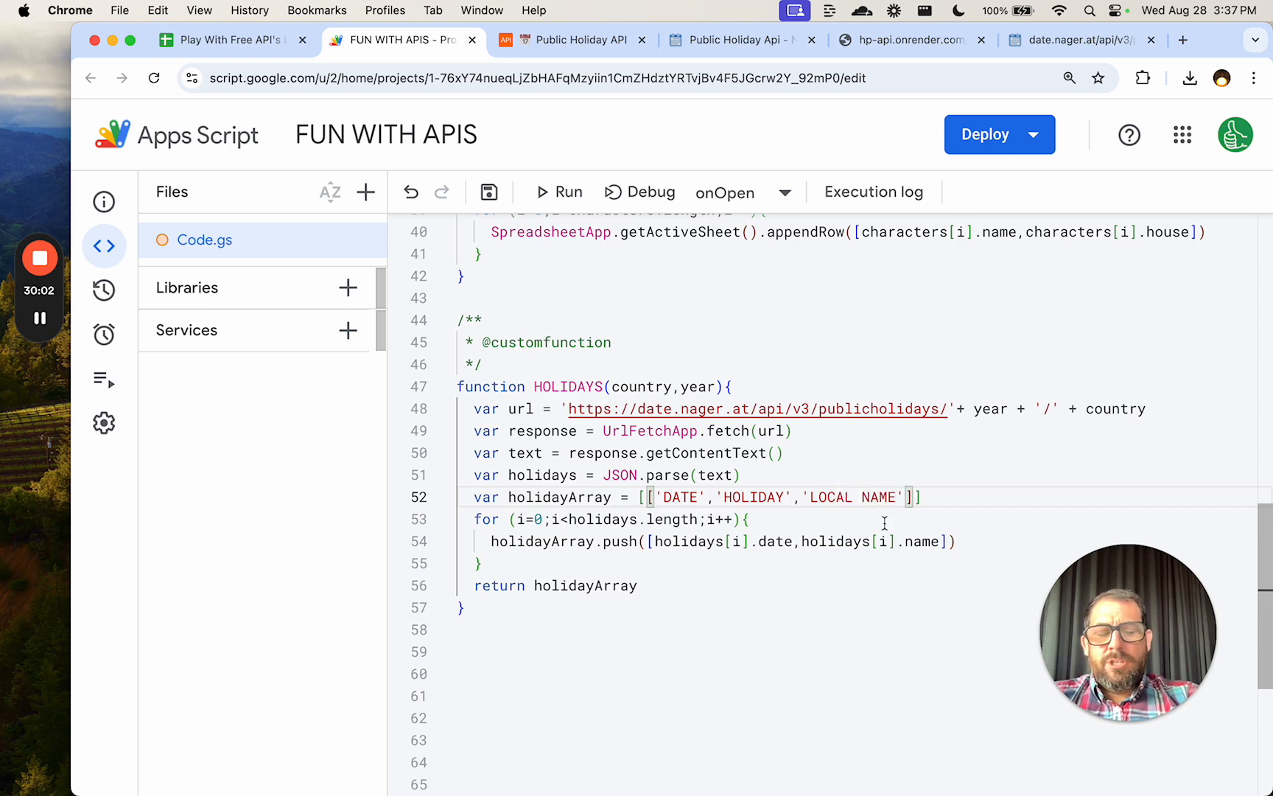
Check the API response's local name field, add each holiday's localName as the third item pushed to holidayArray, and save the script.
click(942, 540)
text(,holiay)
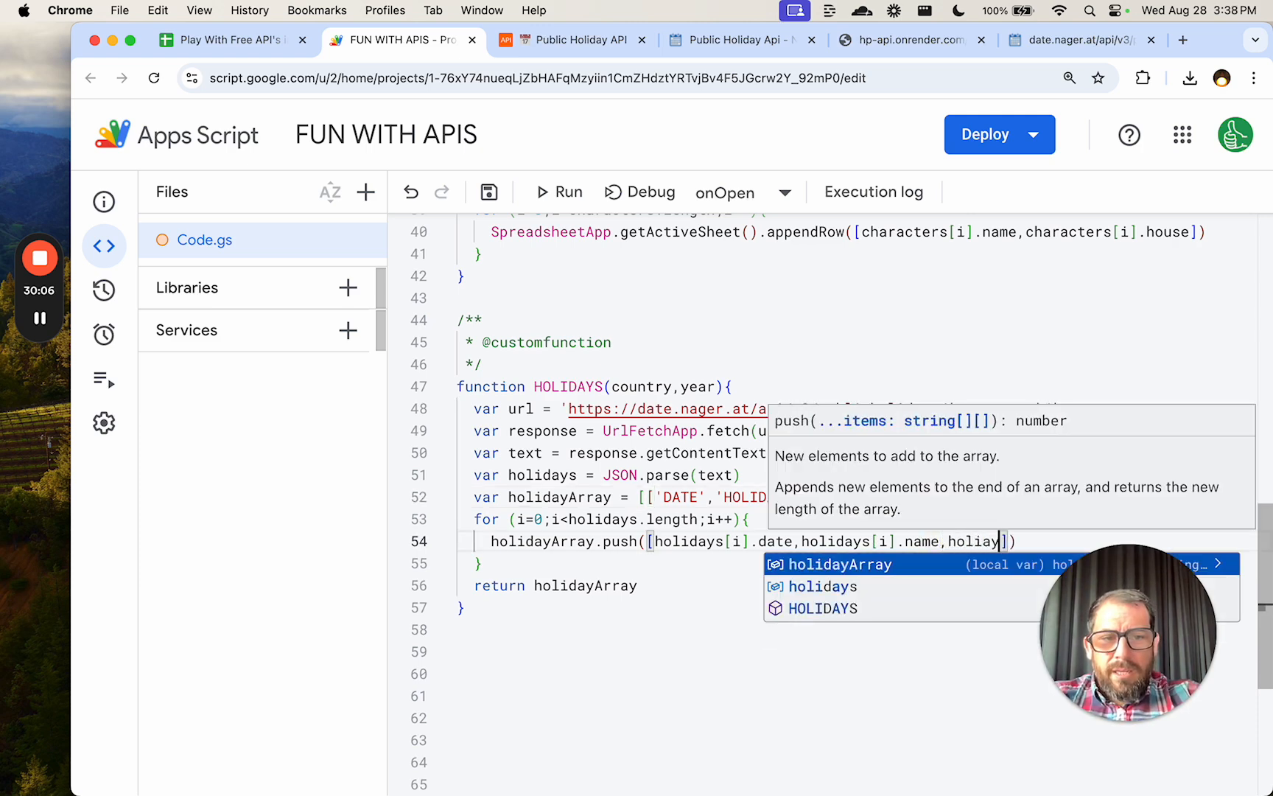
text(s[i].)
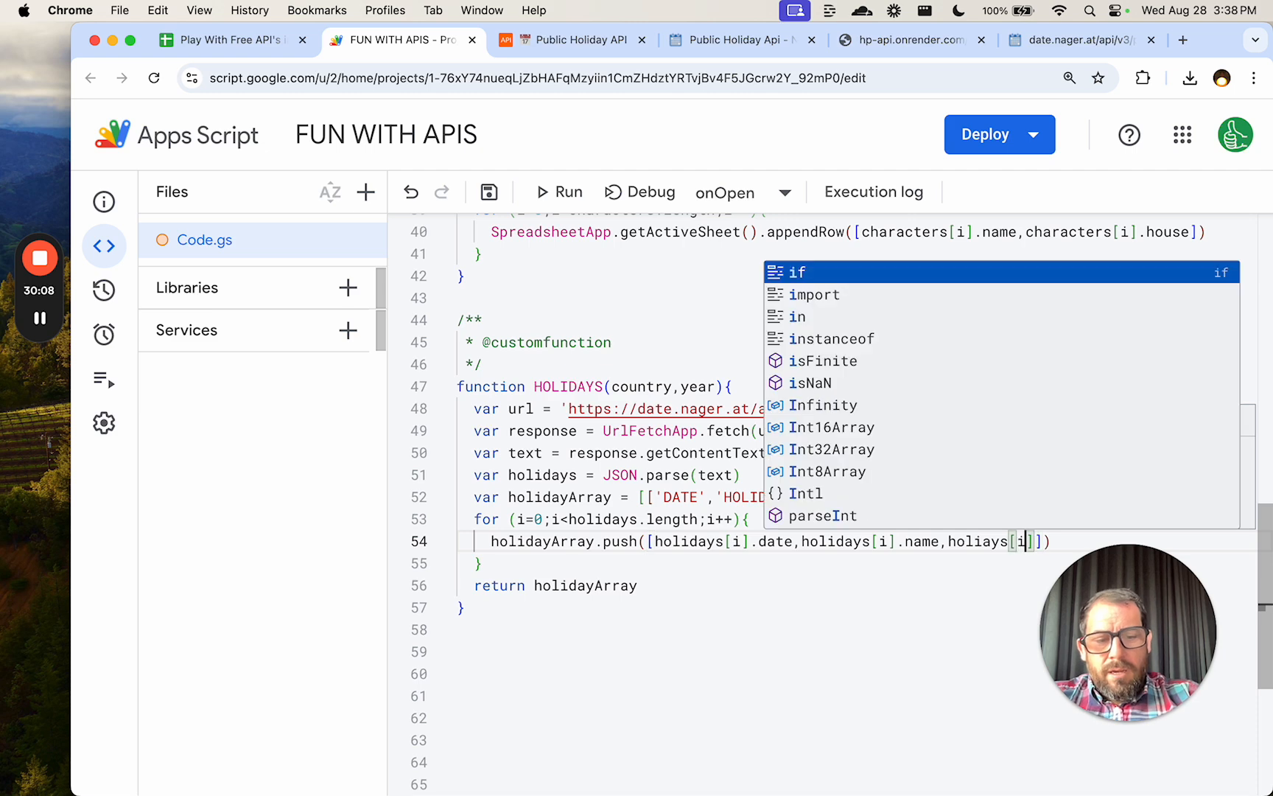
text(local)
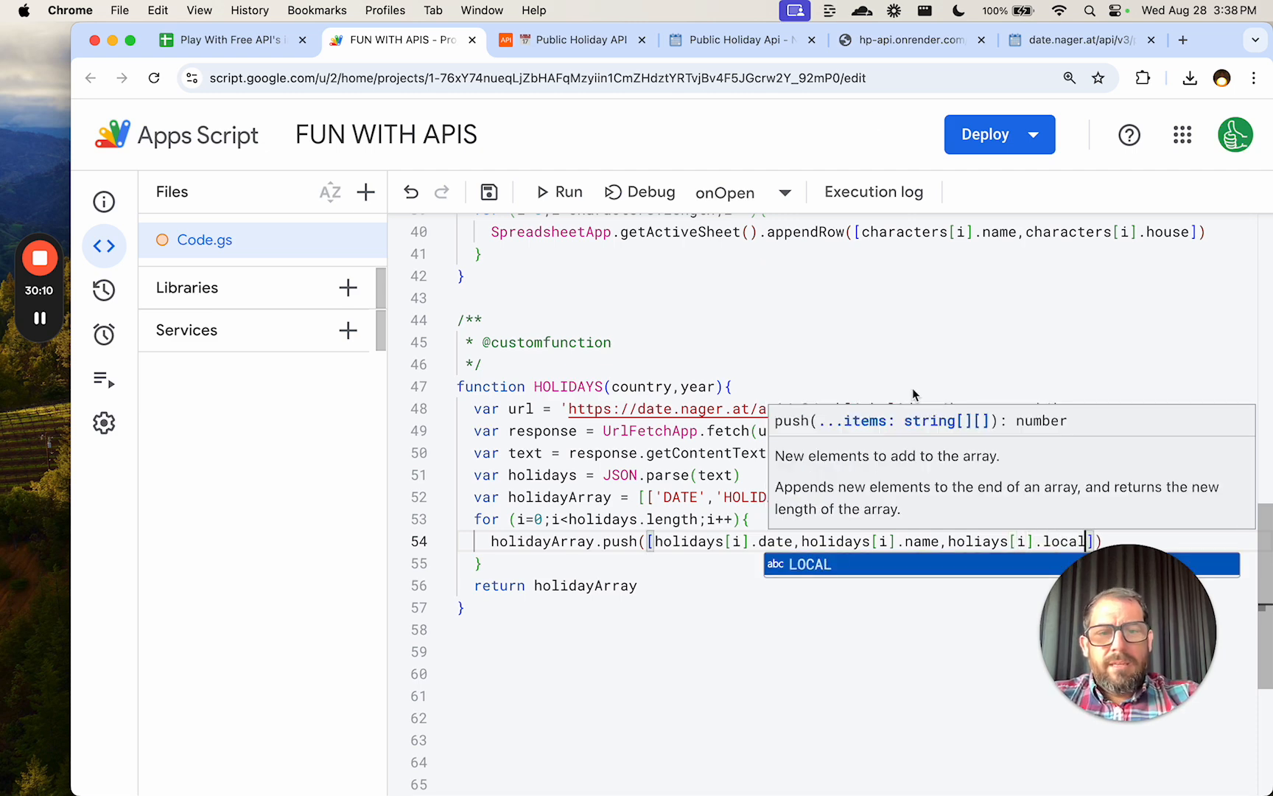
click(1040, 44)
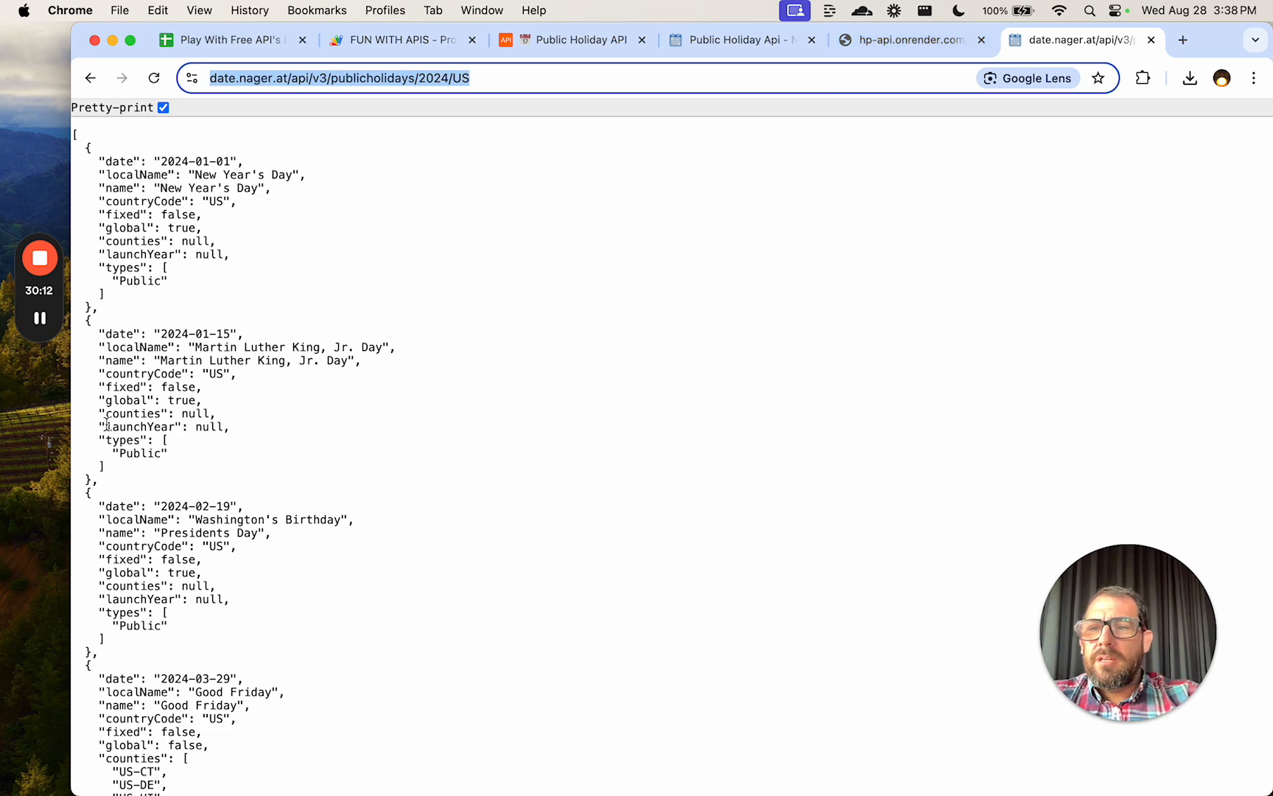
double_click(146, 347)
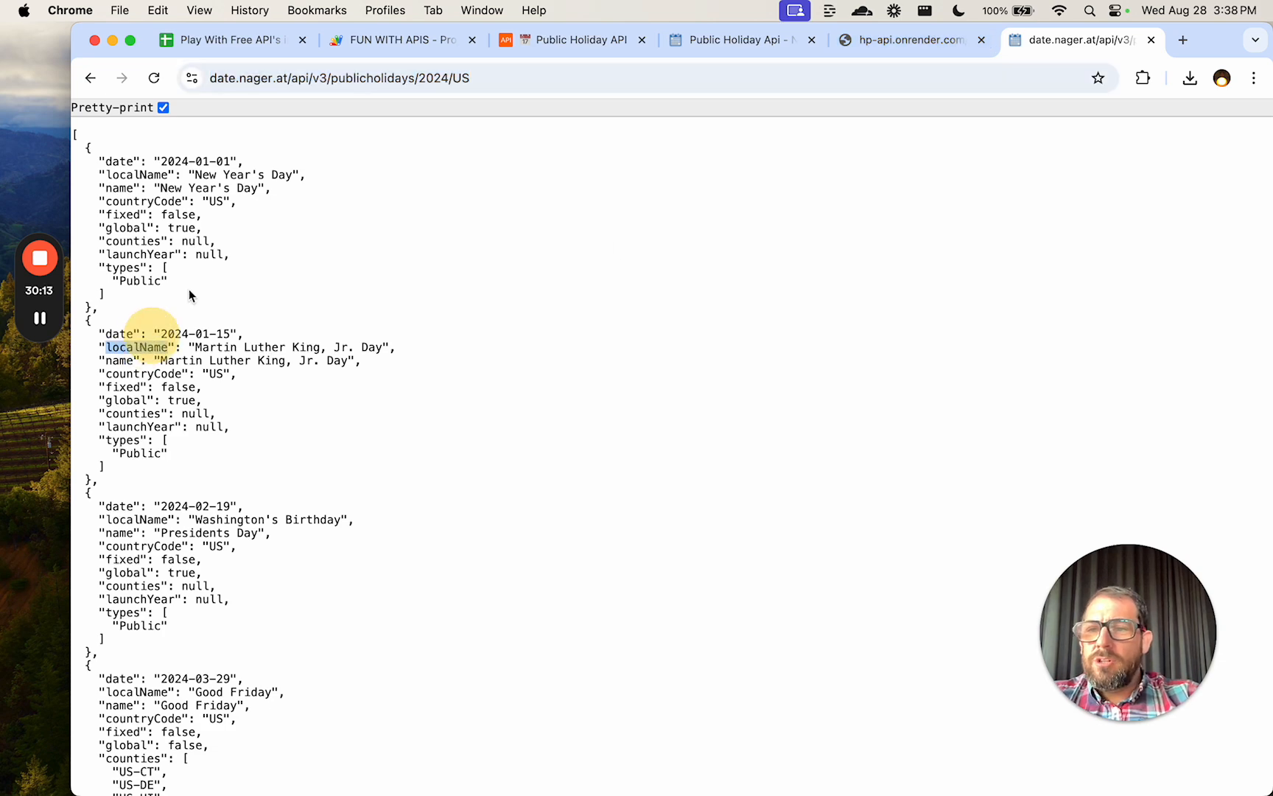
click(391, 40)
text(Name)
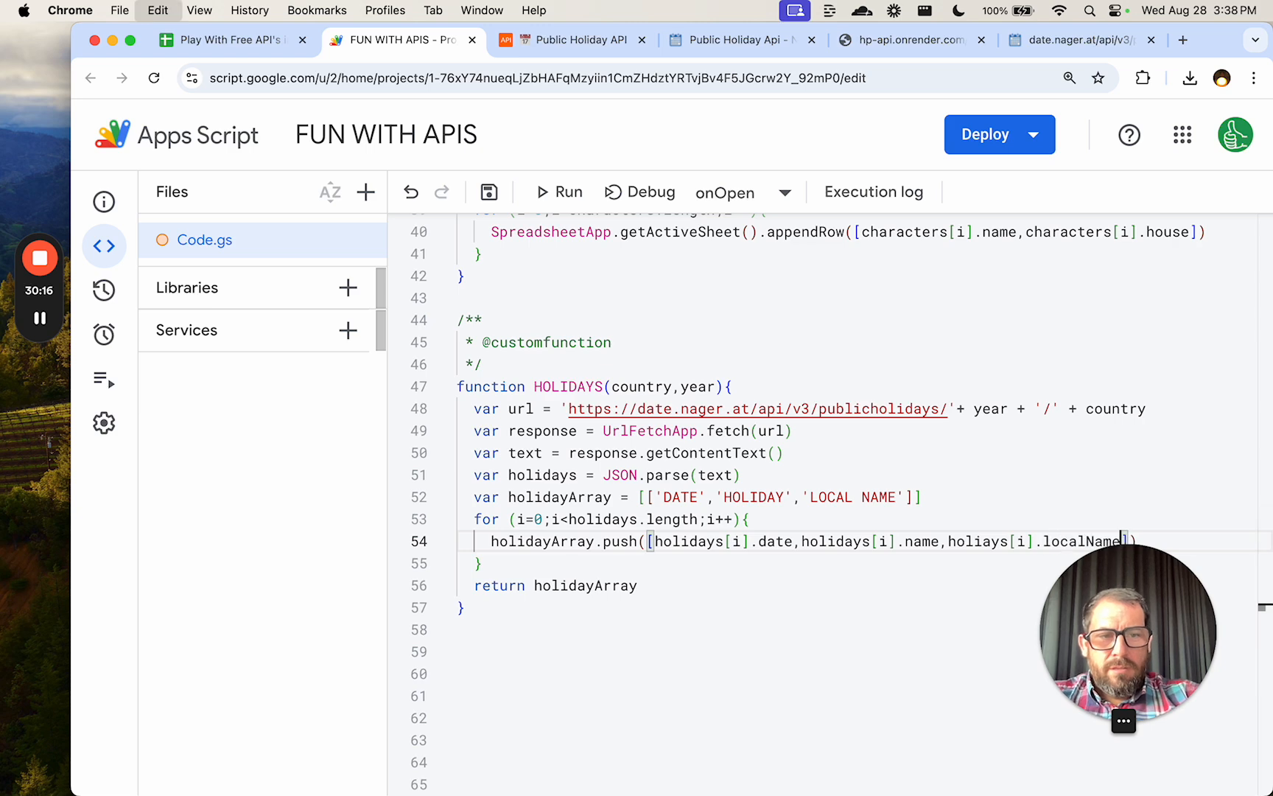
key(super+s)
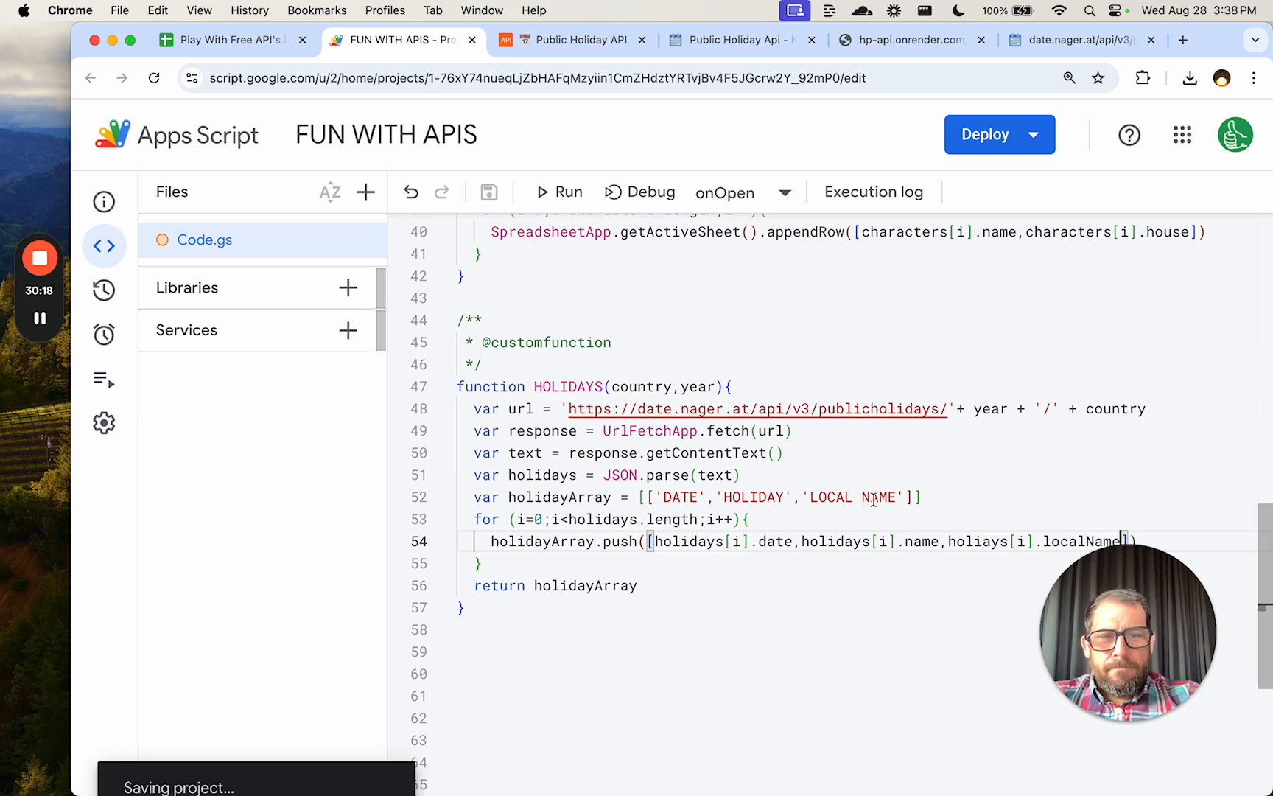
drag(898, 498, 810, 497)
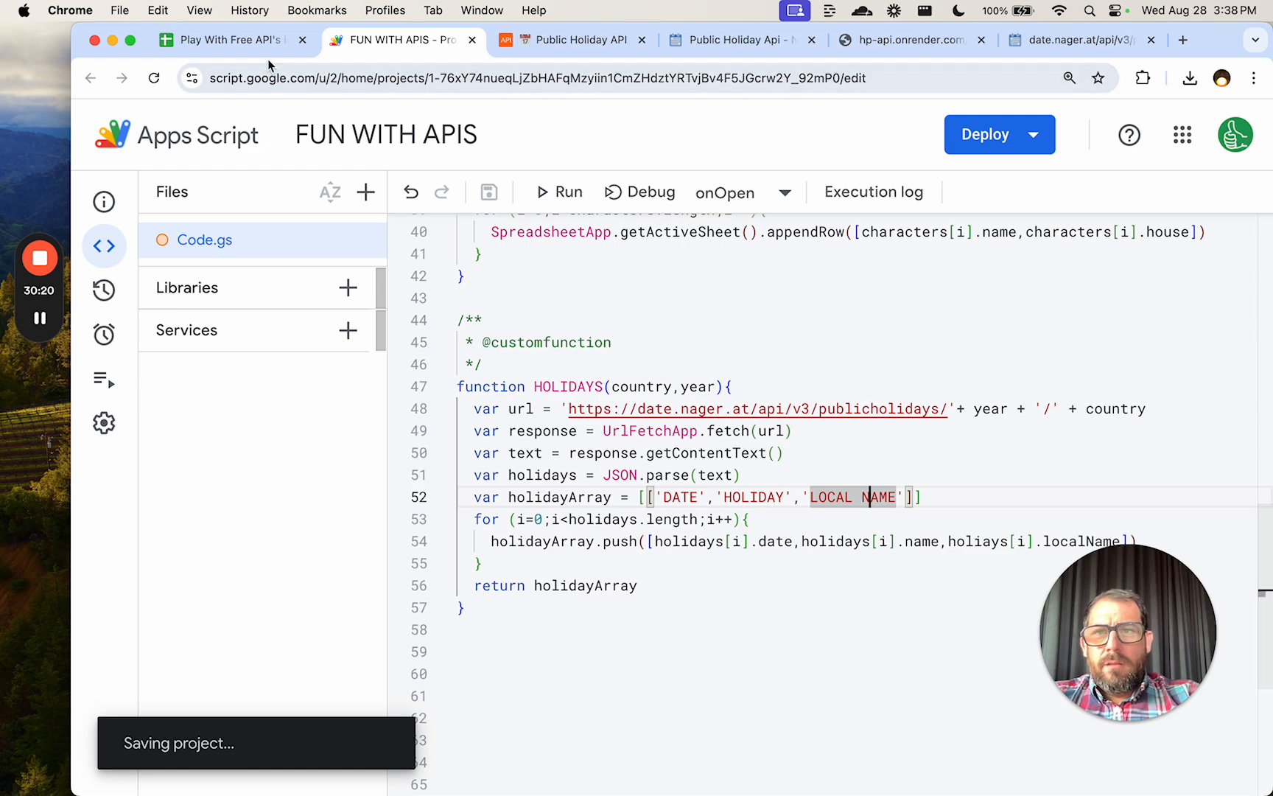
Correct the misspelled holiays to holidays in the holidayArray.push line and check the LOCAL NAME column in the spreadsheet.
click(228, 40)
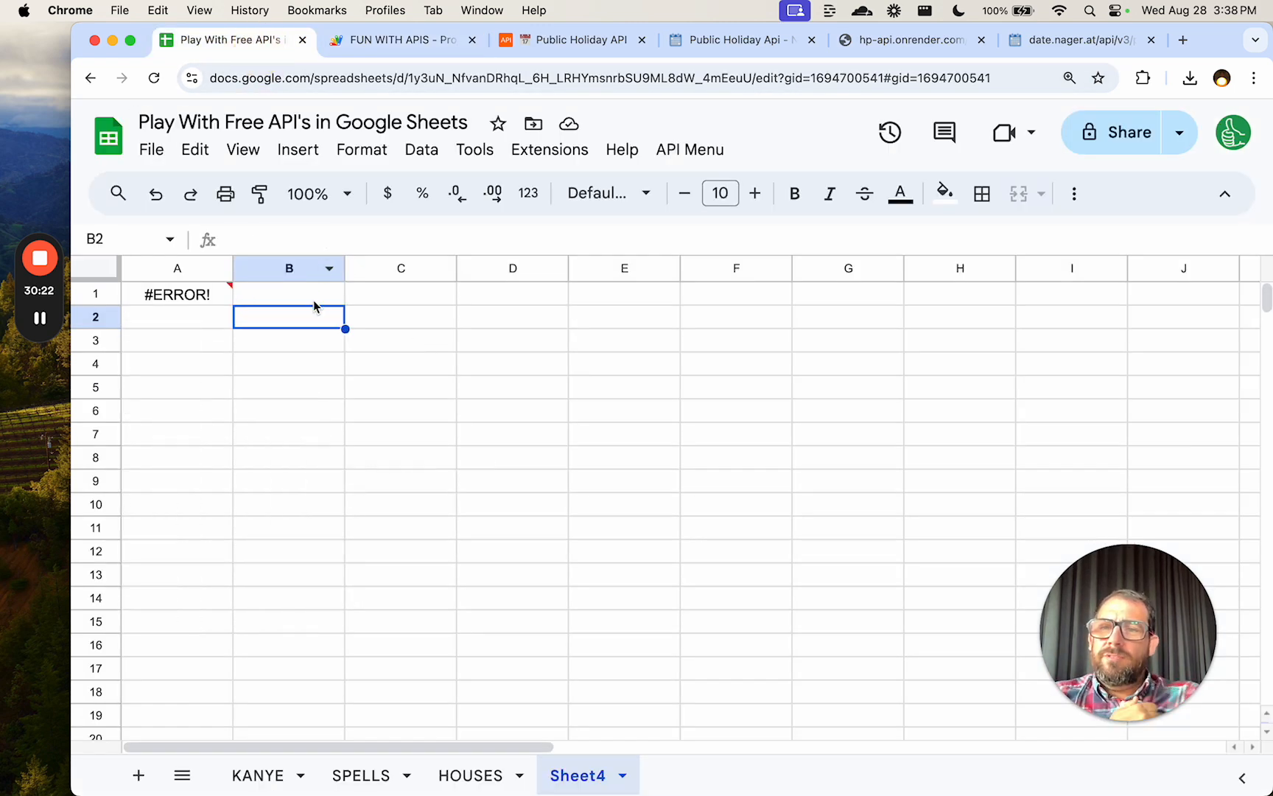
click(176, 294)
click(380, 40)
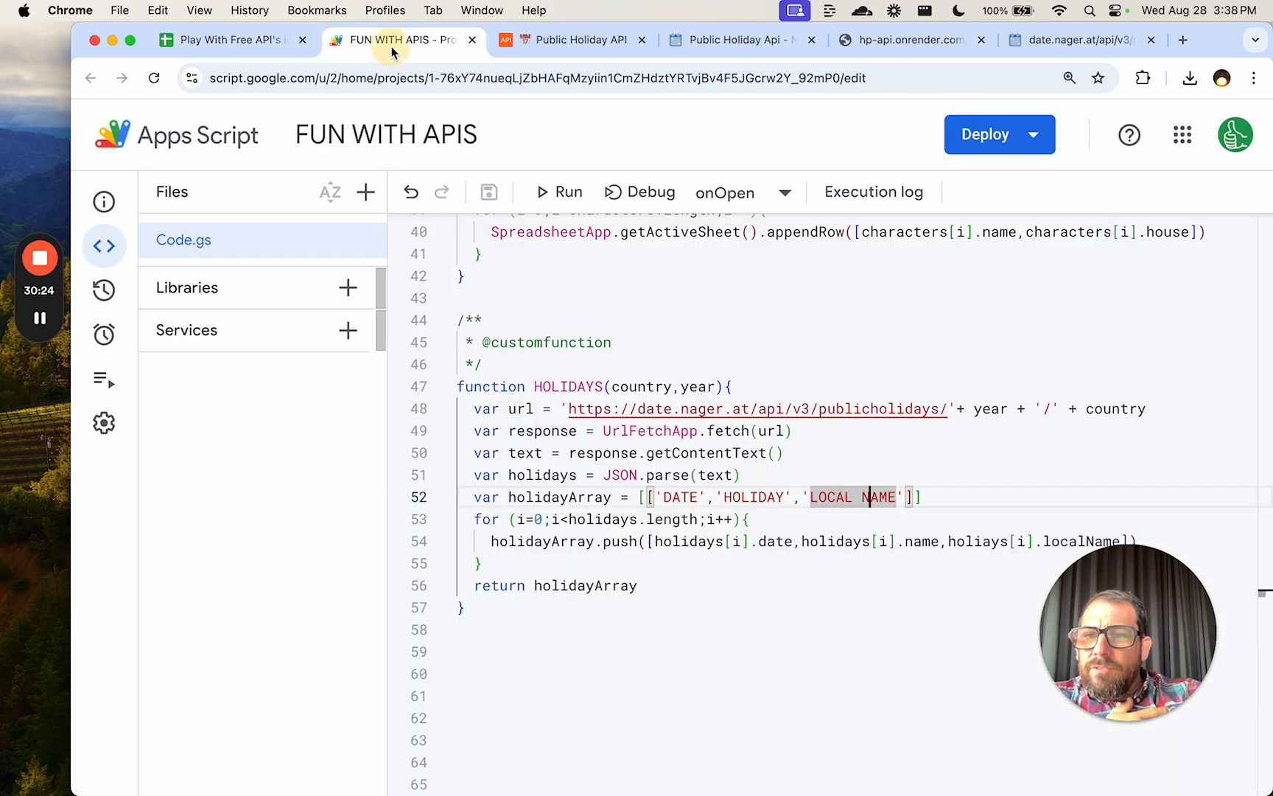
scroll(622, 539, down, 2)
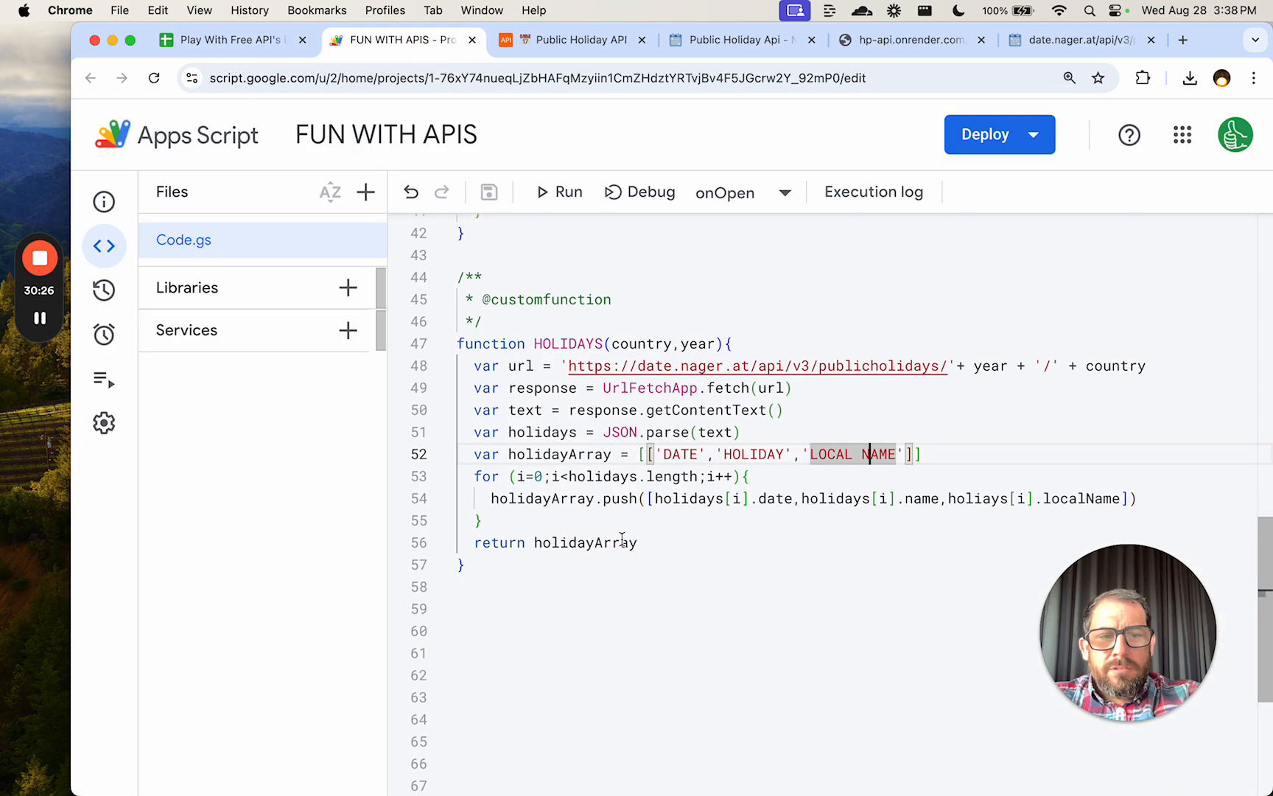
click(976, 498)
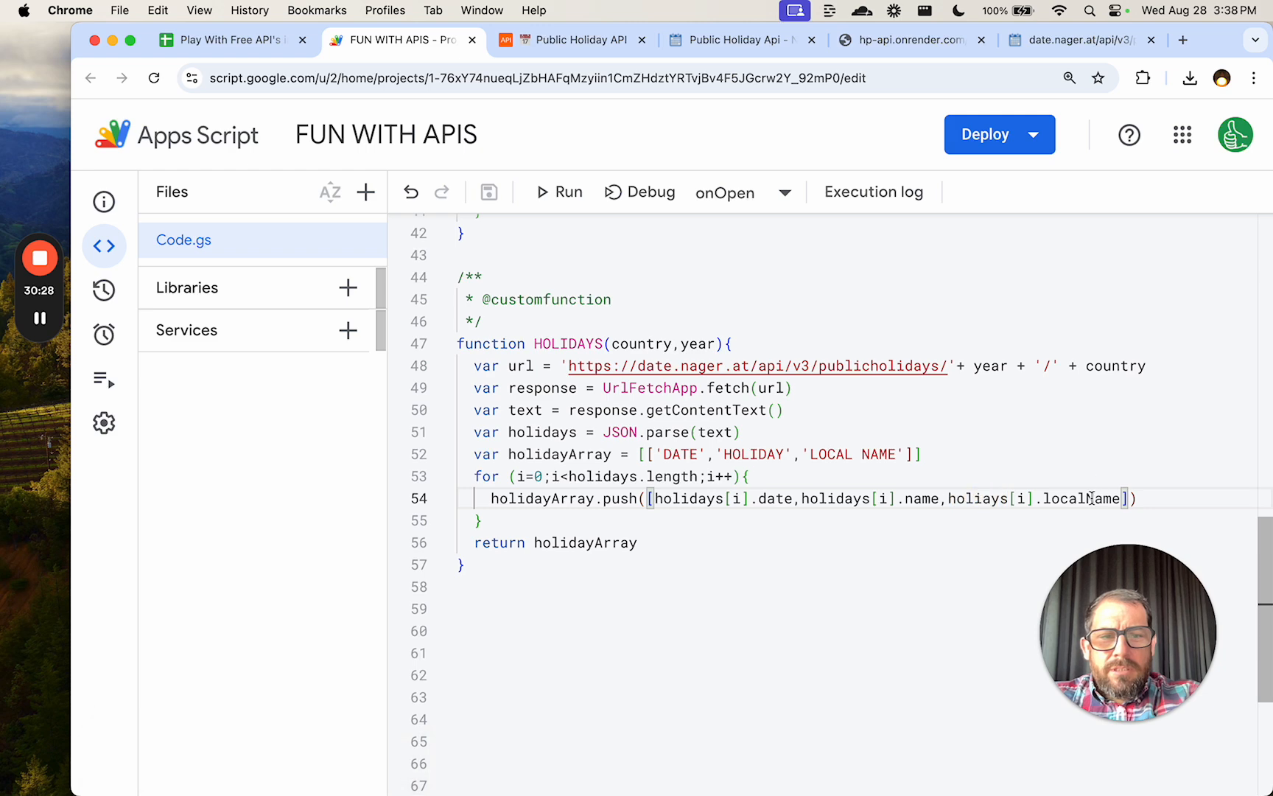
text(d)
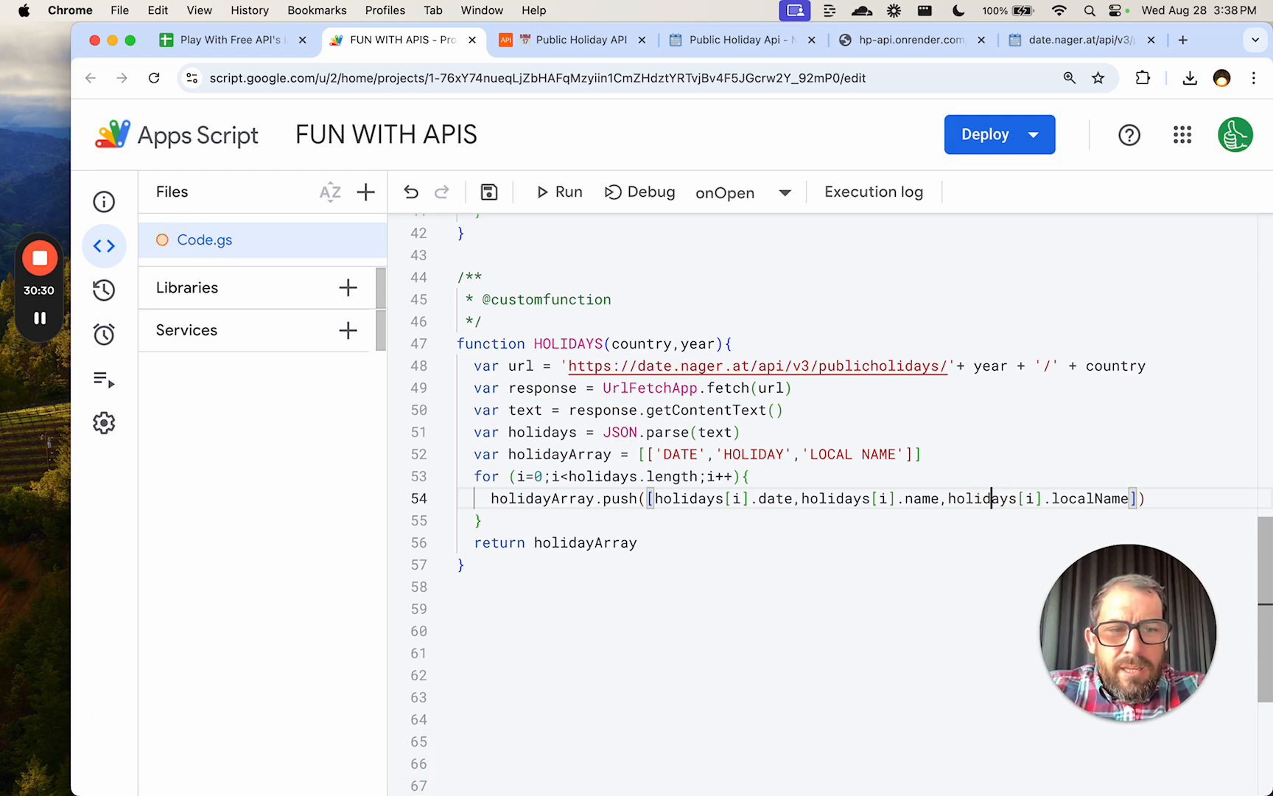
click(207, 43)
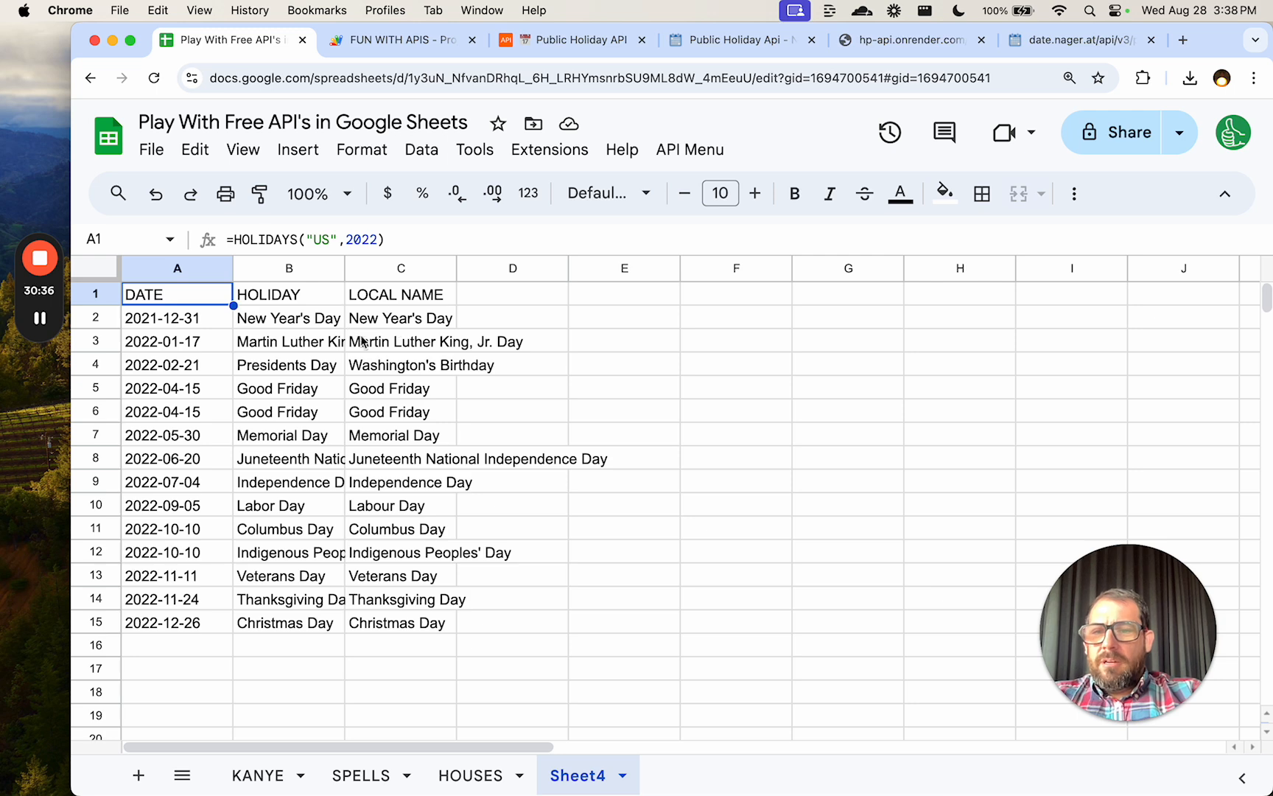
click(410, 507)
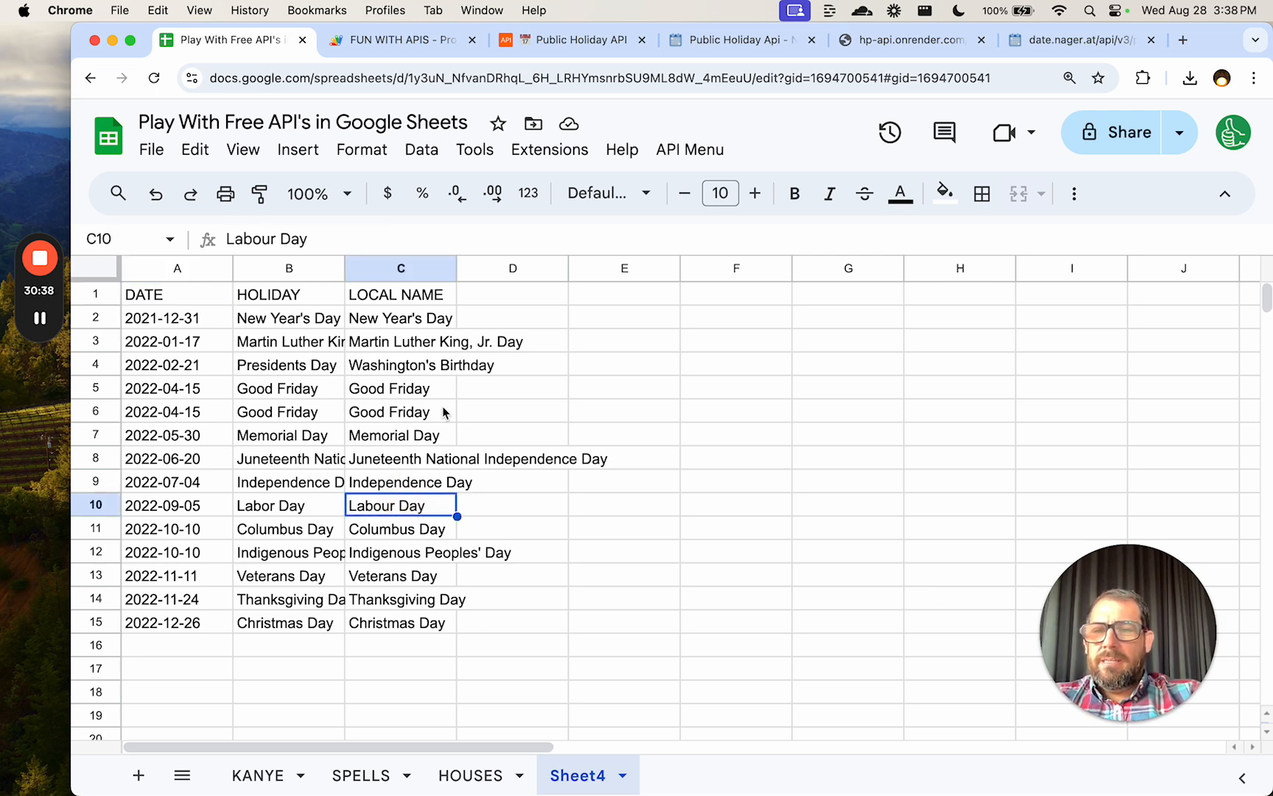
Clear the country code between the quotation marks in the HOLIDAYS formula in cell A1.
click(283, 248)
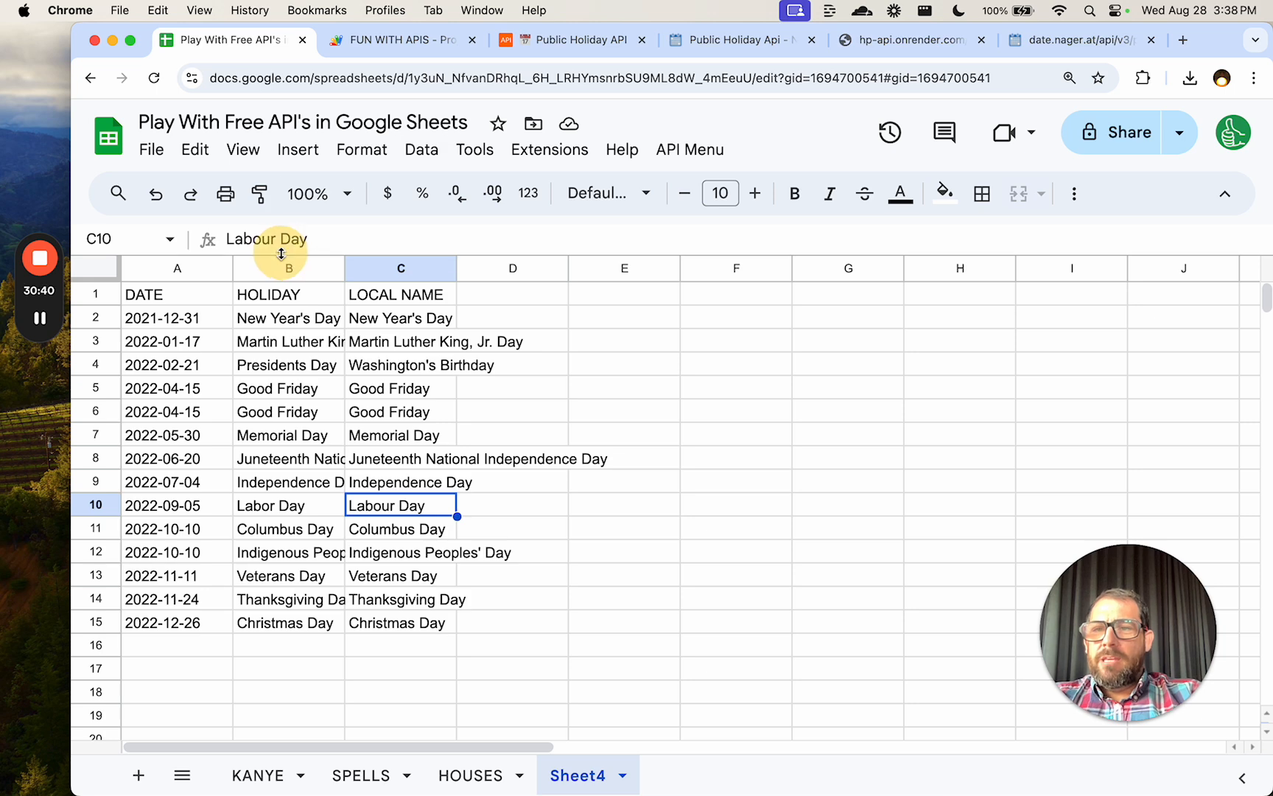
click(193, 293)
click(330, 239)
key(BackSpace)
key(BackSpace)
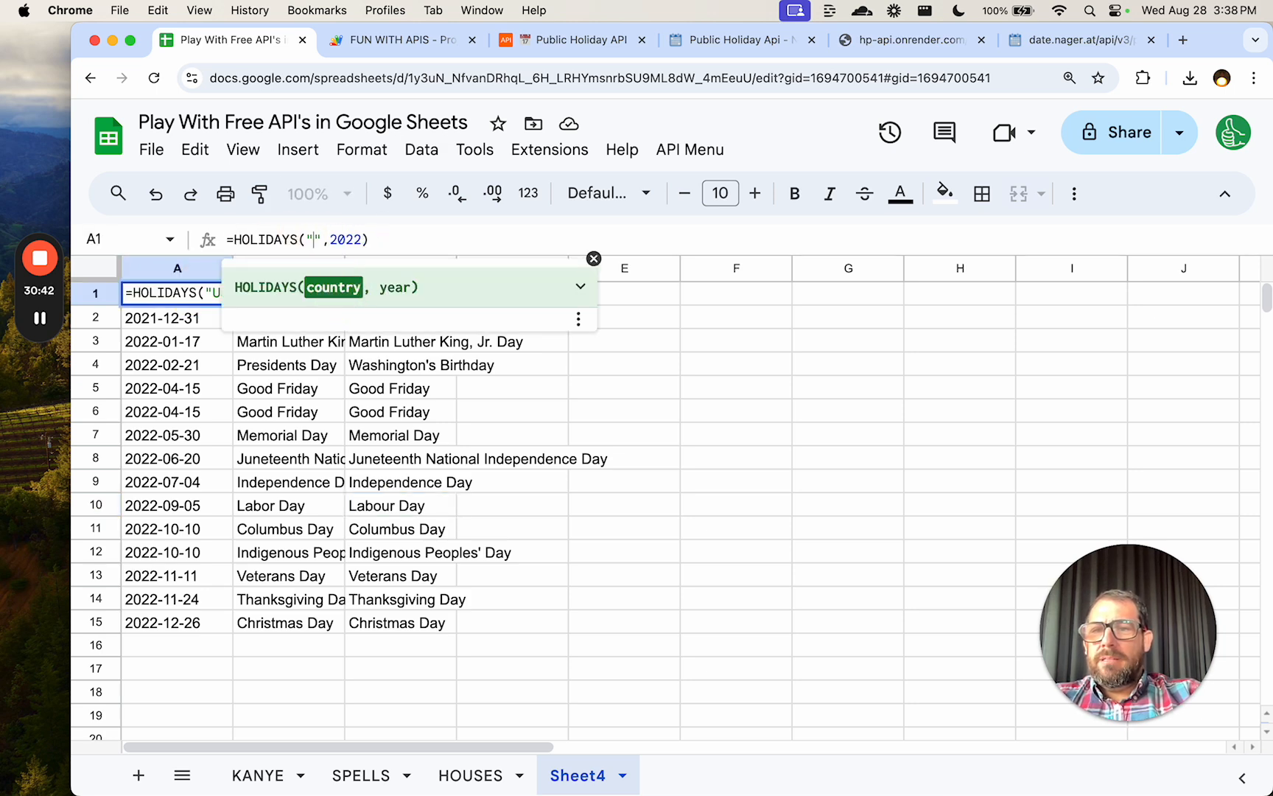
Search the web in a new tab for Indonesia's two-letter country code and return to the spreadsheet.
key(super+t)
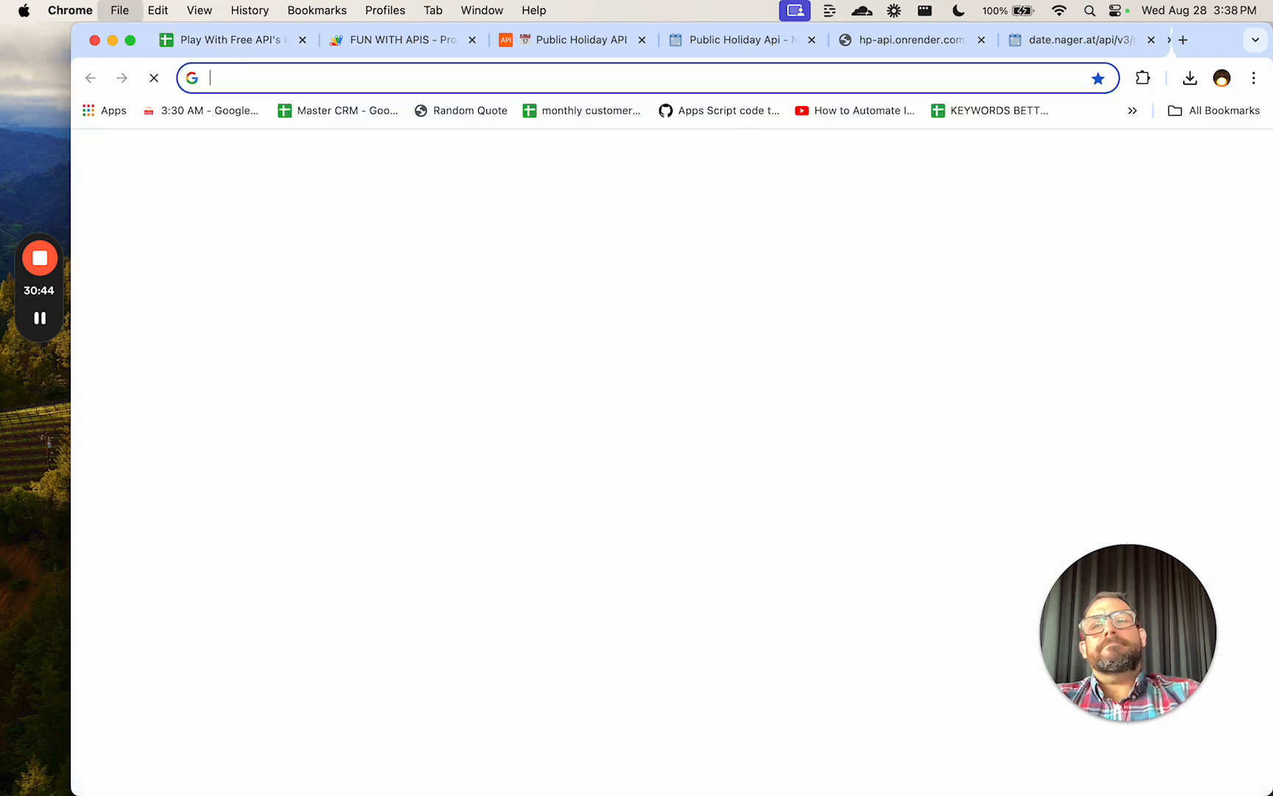
text(indoneis)
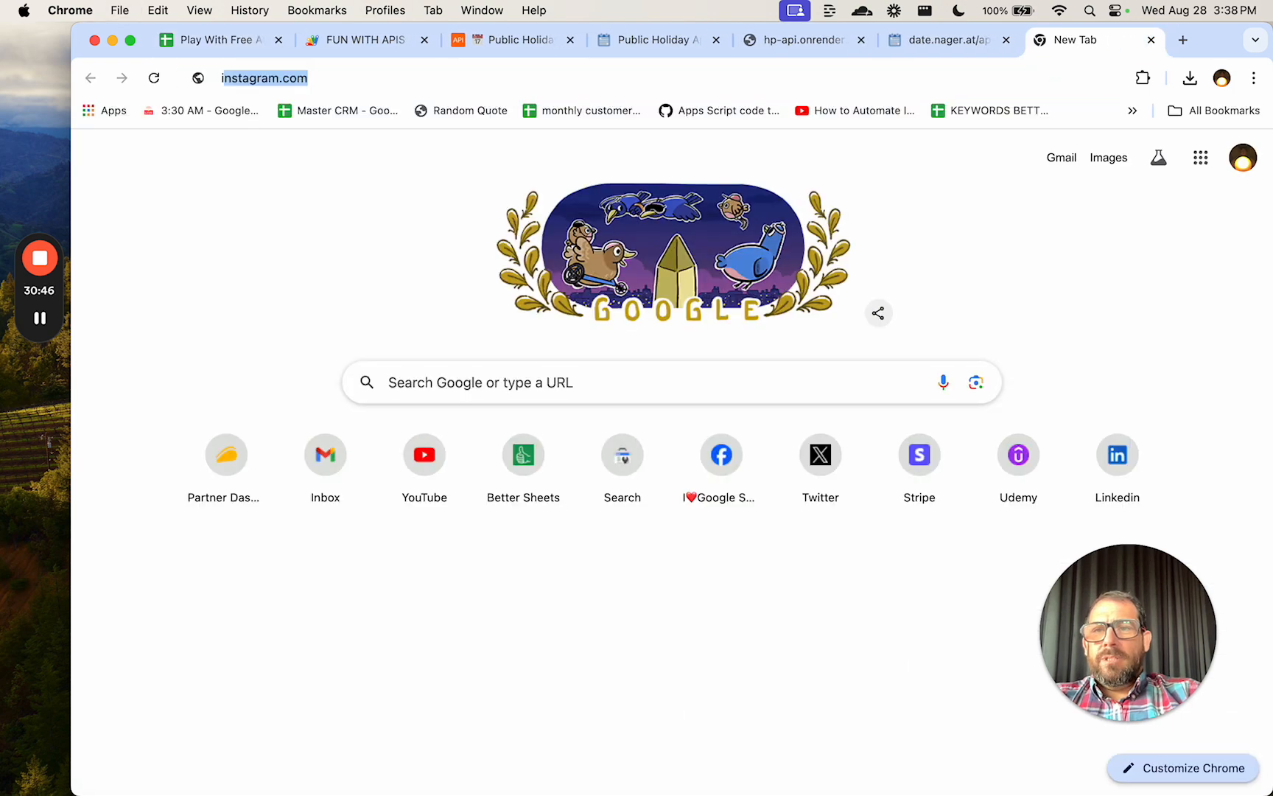
text(a tow l)
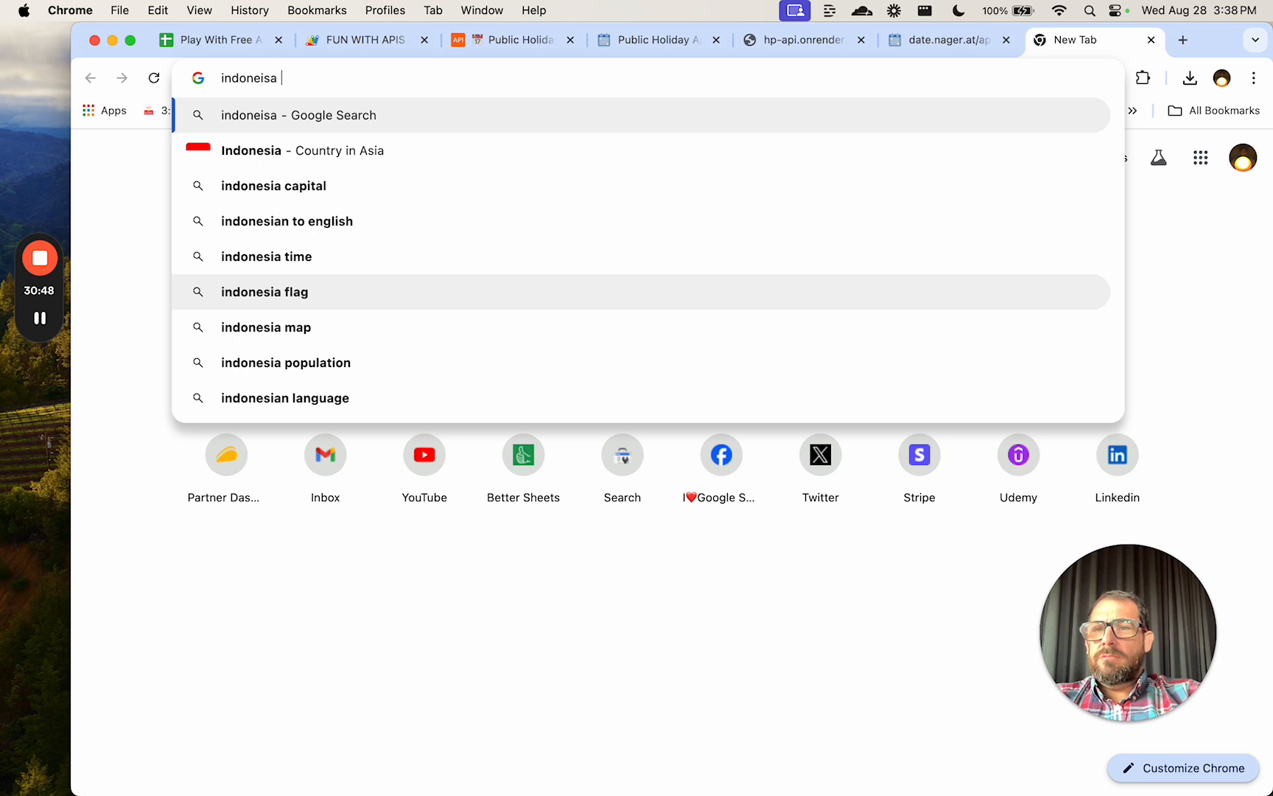
key(BackSpace)
key(BackSpace)
key(BackSpace)
key(BackSpace)
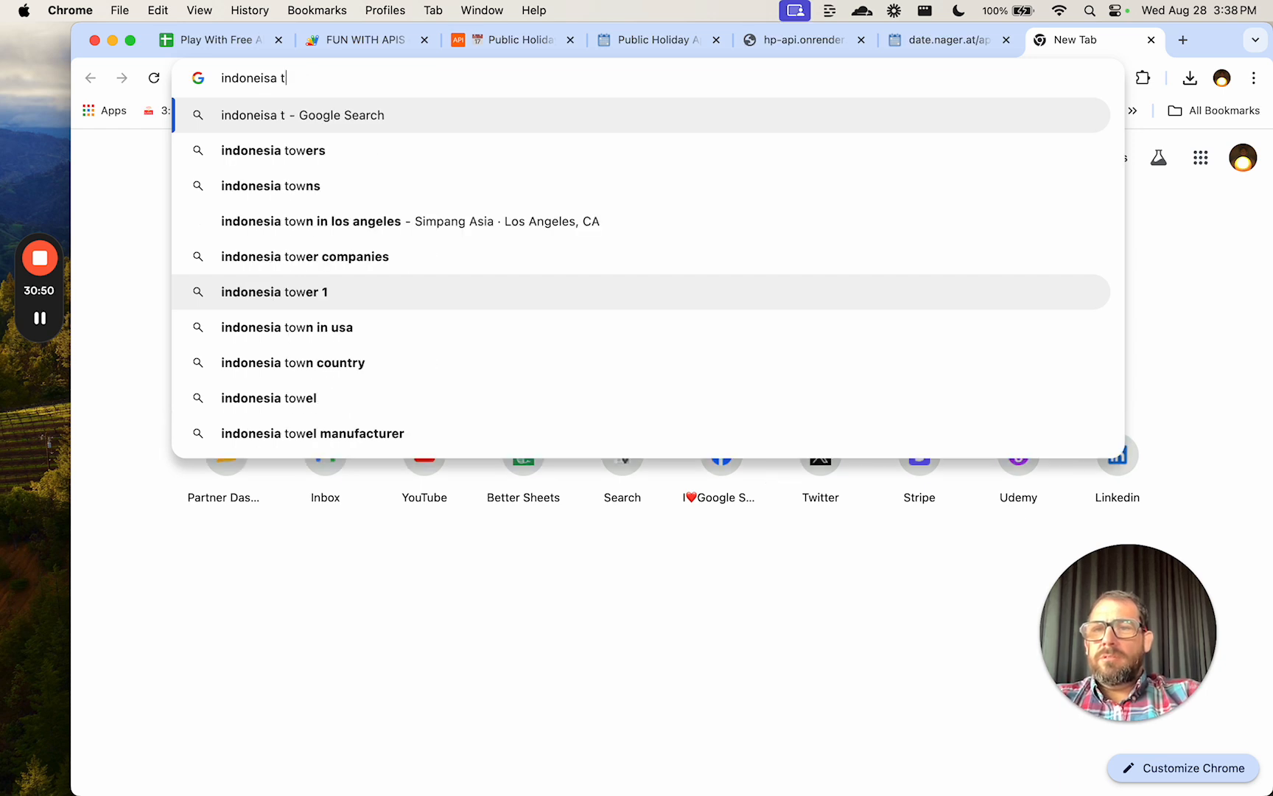
text(wo letter coutnry code)
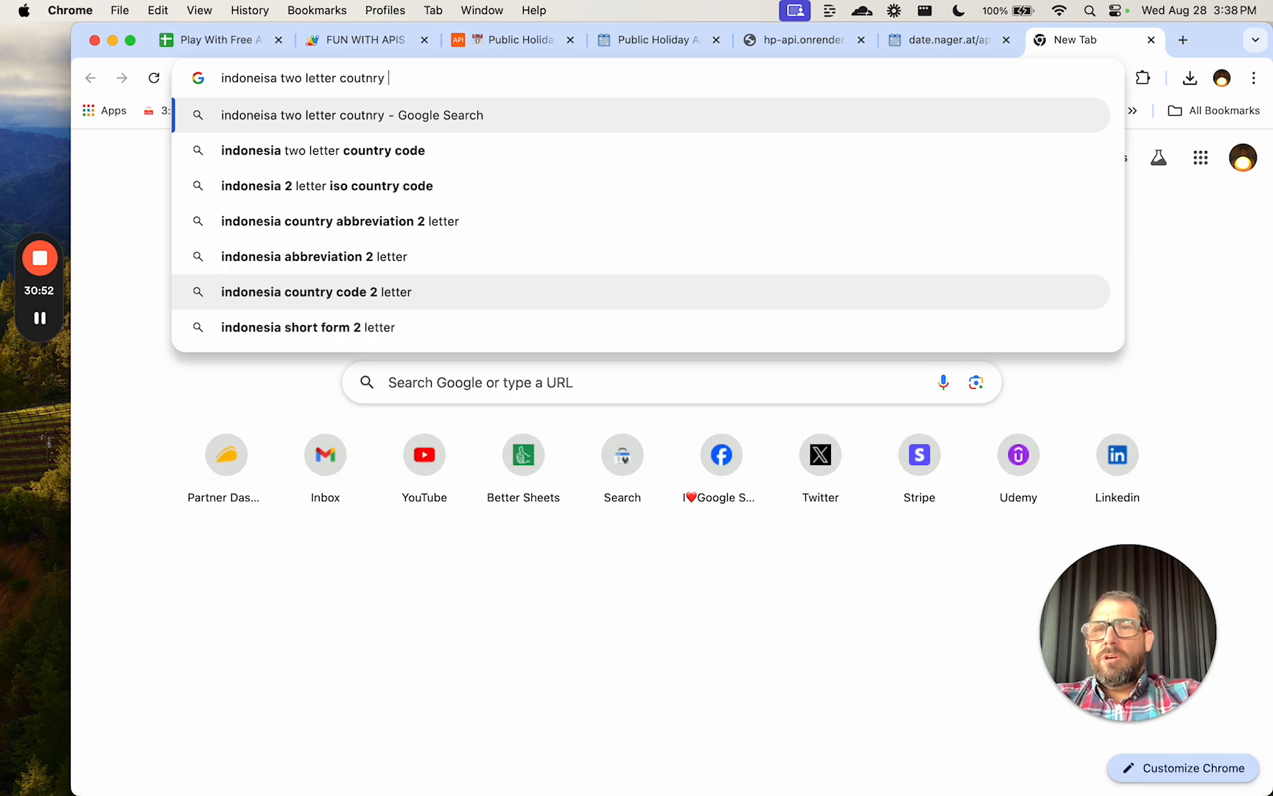
key(Return)
key(super+w)
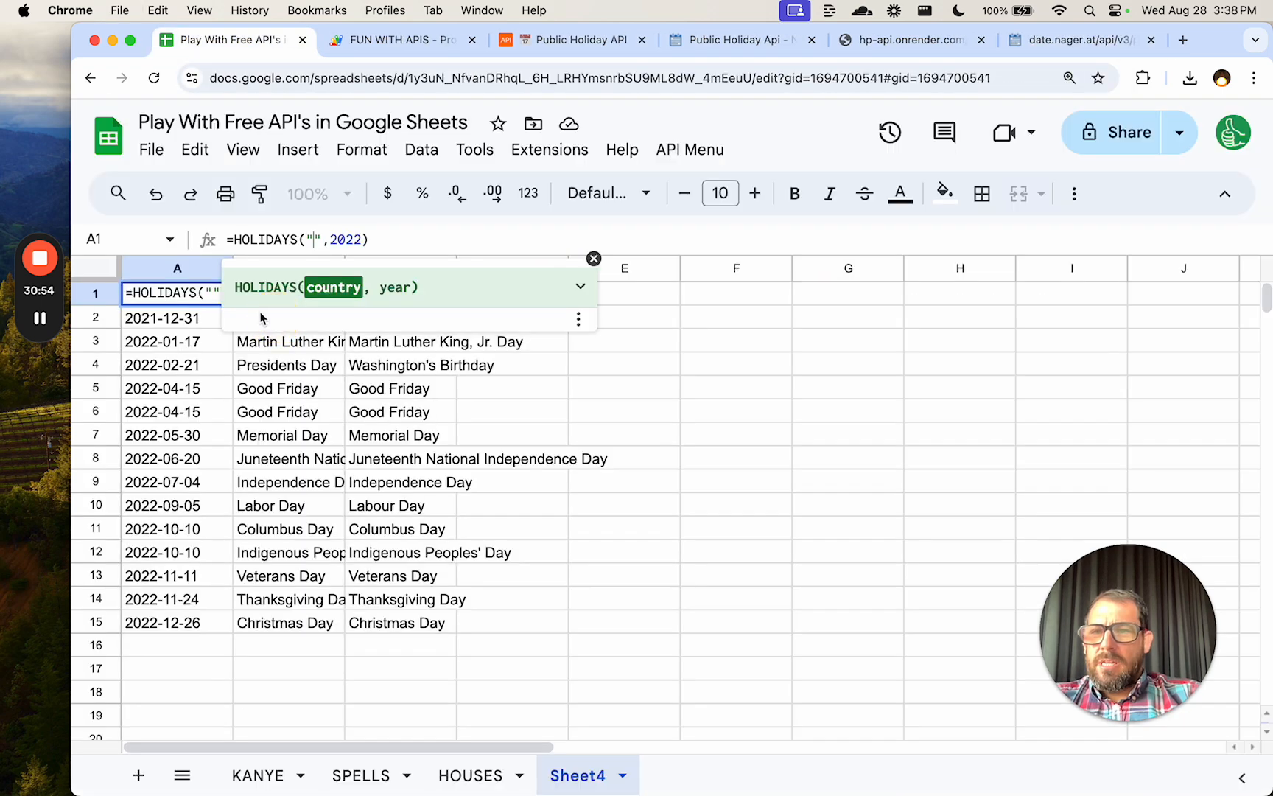
Enter ID as the country argument of the HOLIDAYS formula in A1 and compare the local names with the English names.
click(316, 239)
text(ID)
key(Return)
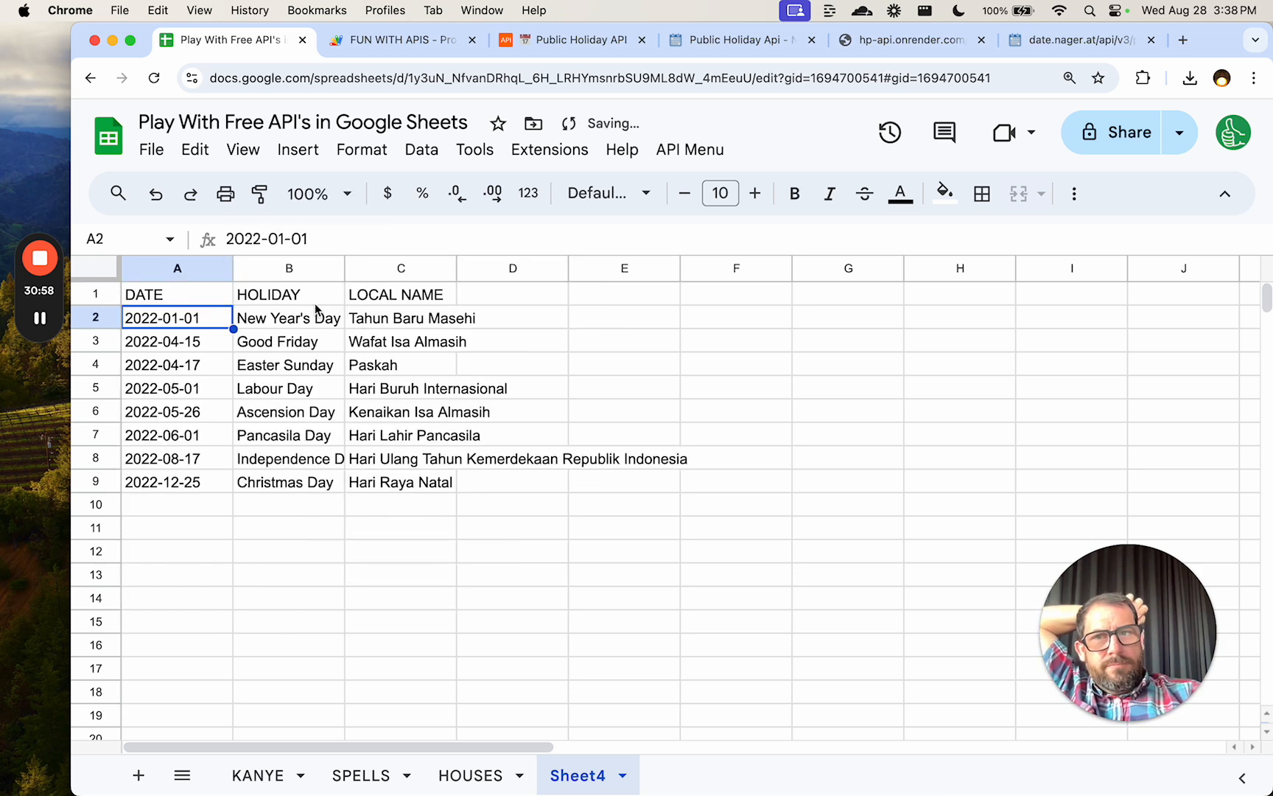
drag(370, 329, 389, 479)
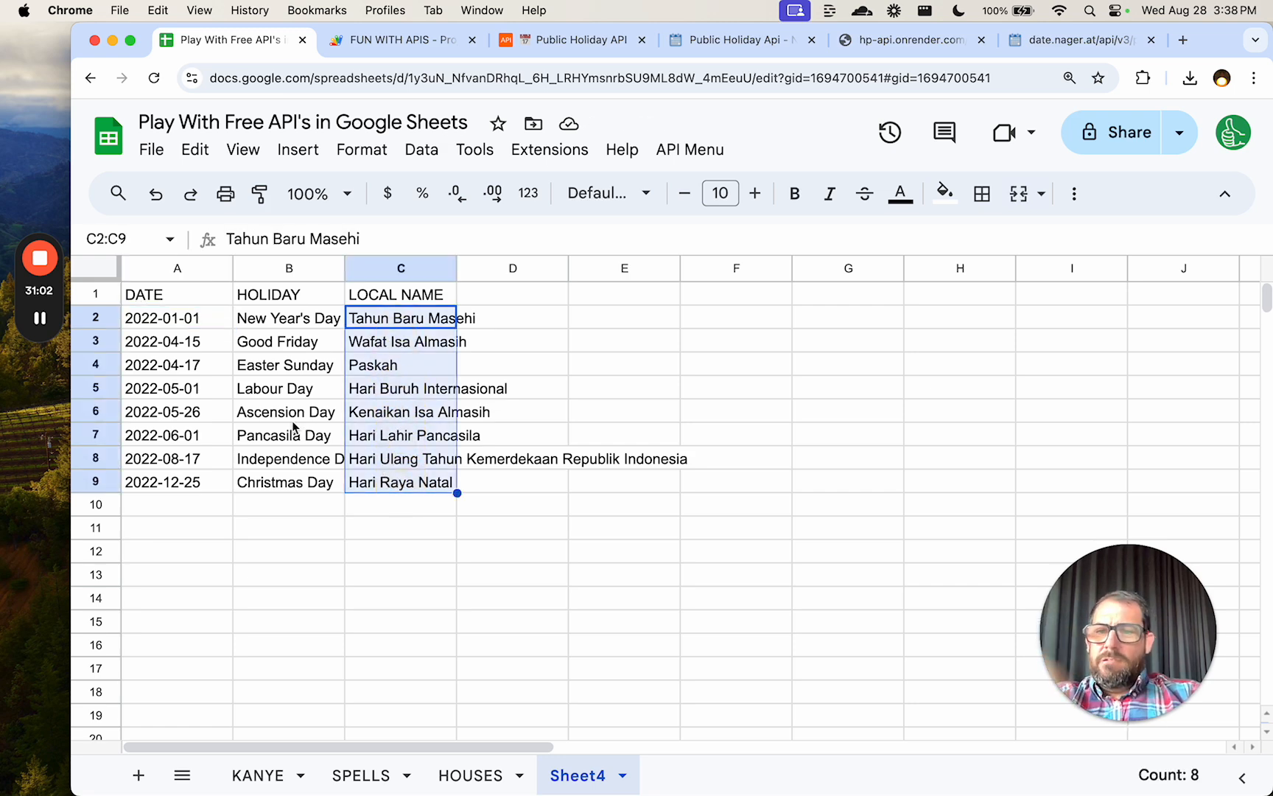
drag(299, 318, 265, 489)
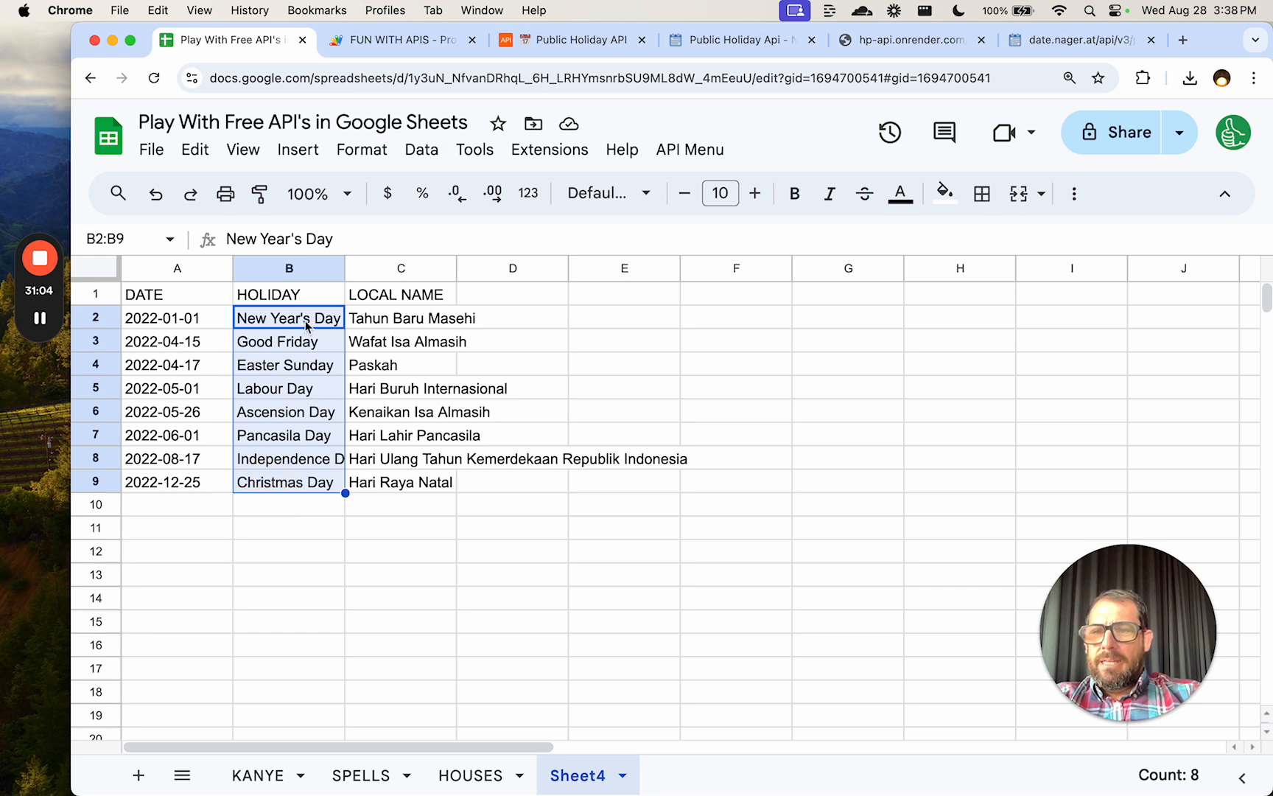
Change the country argument of the HOLIDAYS formula in A1 to MY.
click(210, 295)
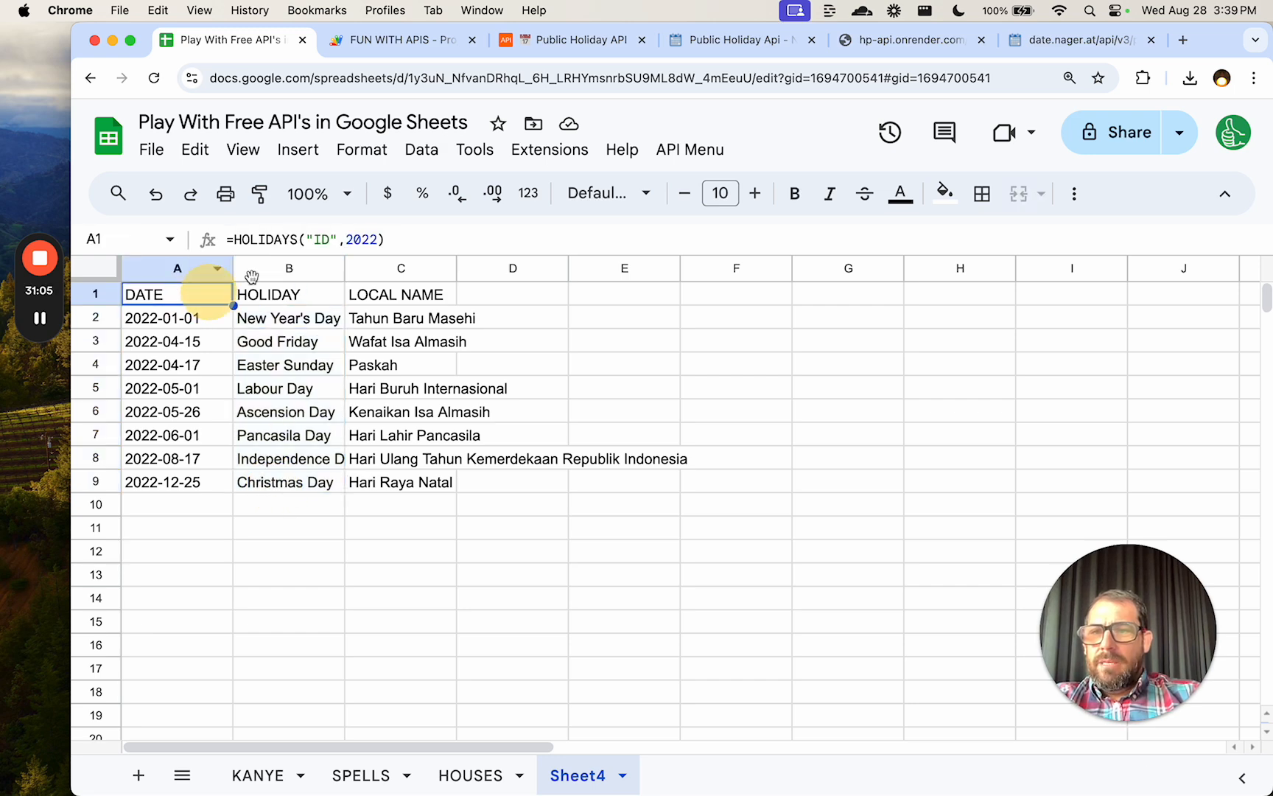
click(326, 239)
key(BackSpace)
key(BackSpace)
text(MY)
key(Return)
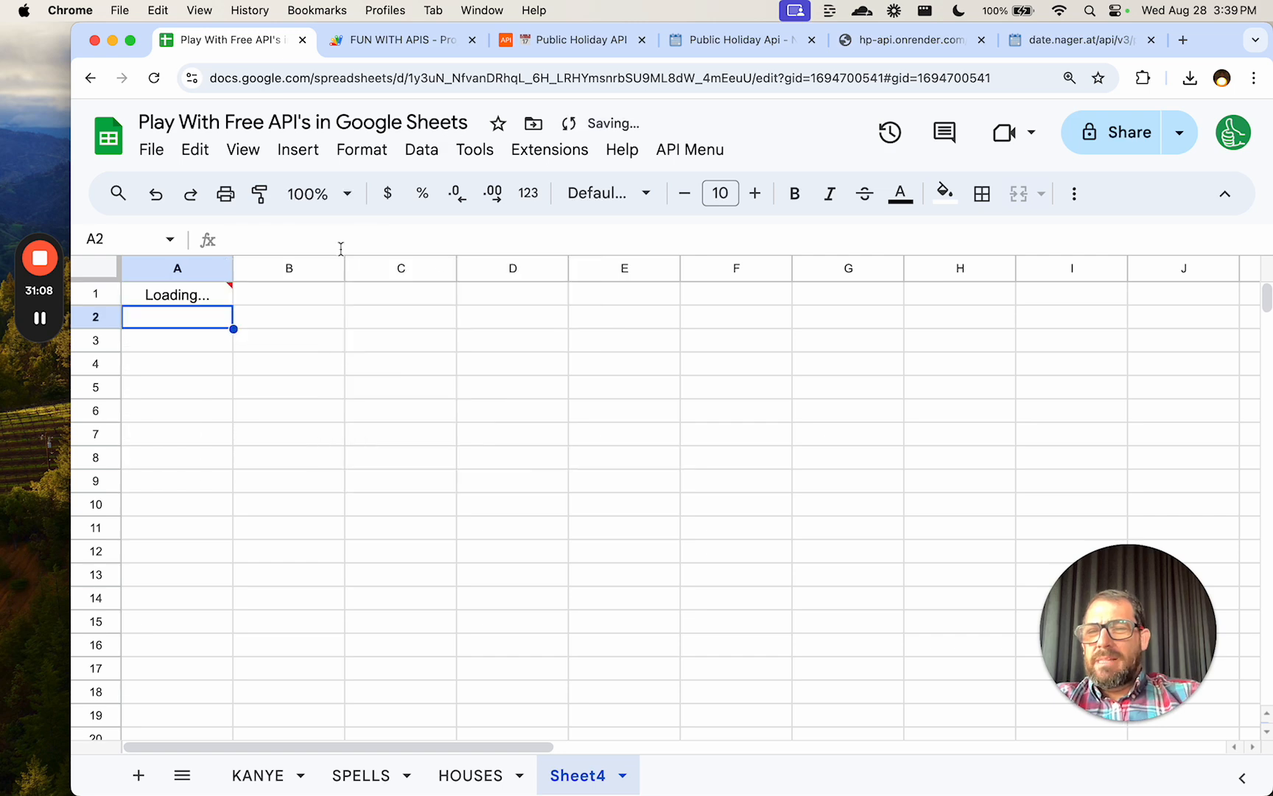
mouse_move(164, 298)
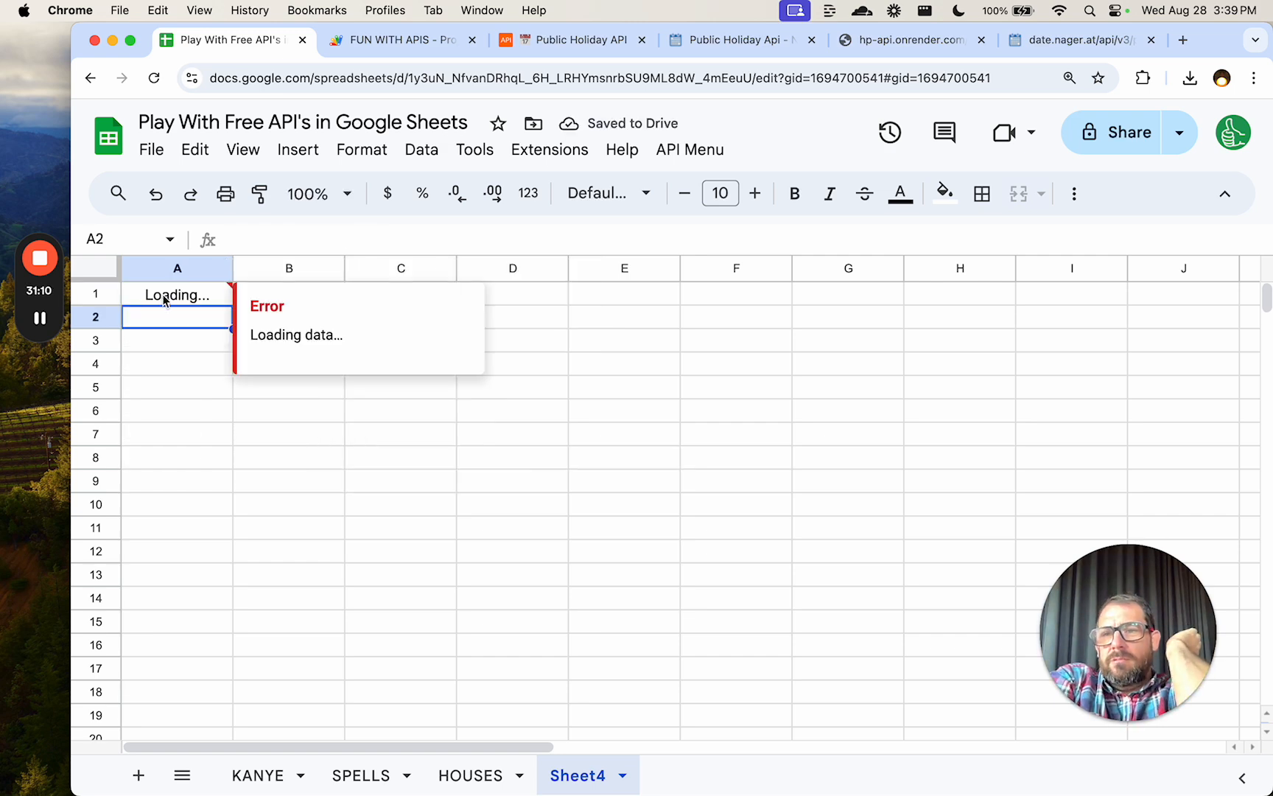
Change the country argument of the HOLIDAYS formula in A1 to MA.
click(163, 296)
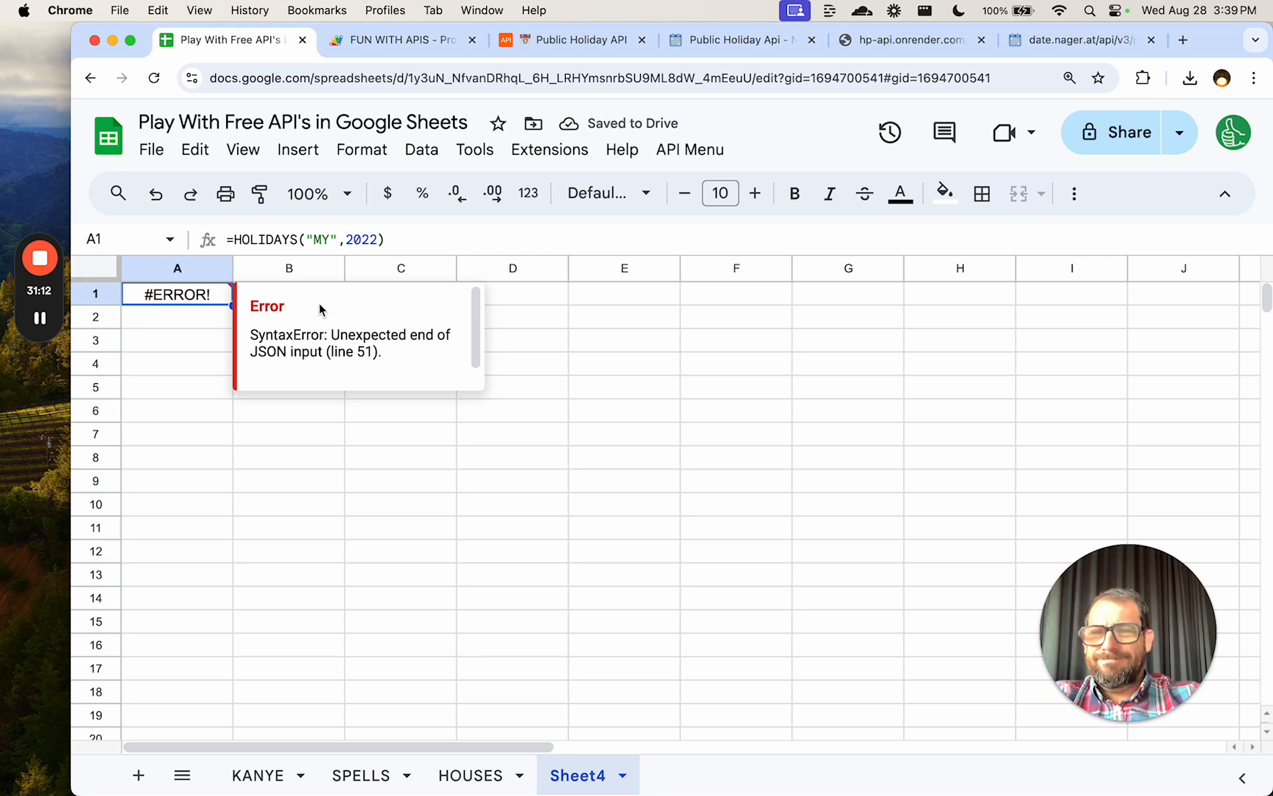
click(326, 237)
key(Return)
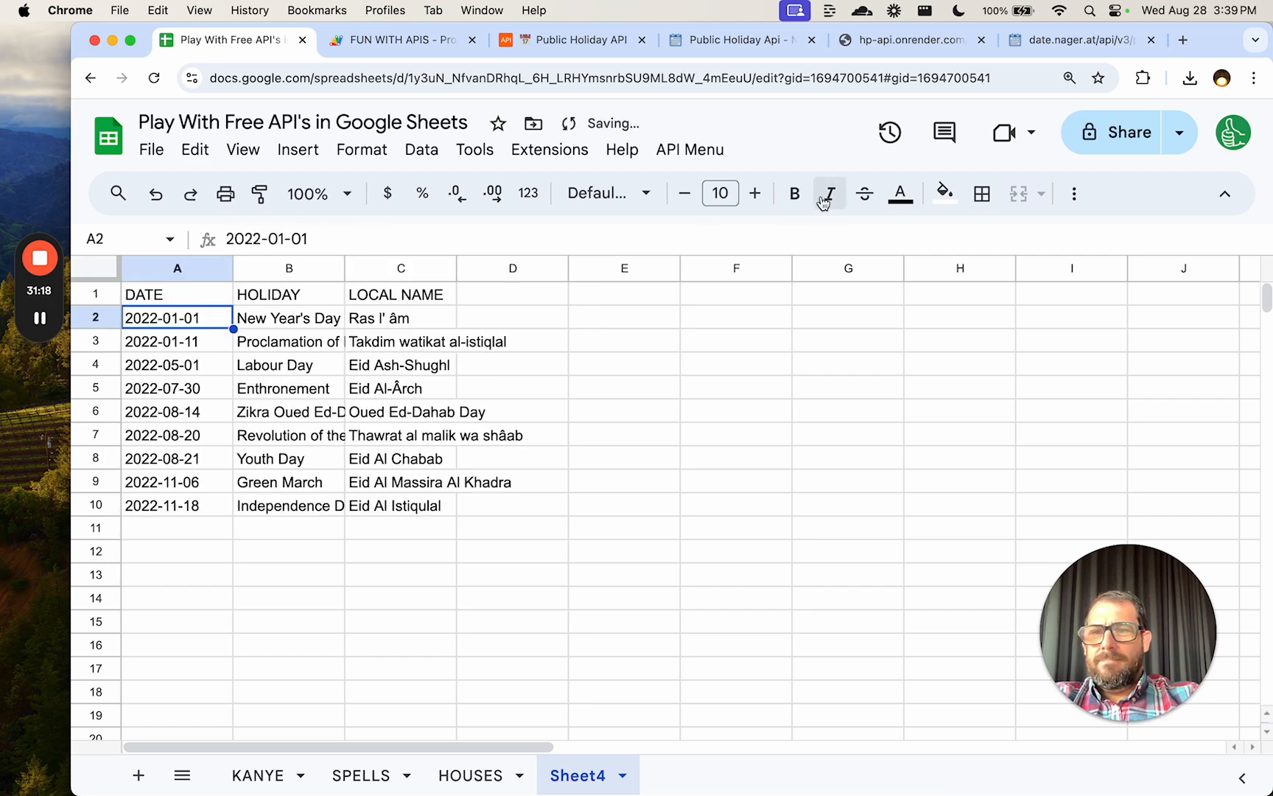
Go to the Public Holiday API documentation and find the country code format in the response model.
click(1045, 49)
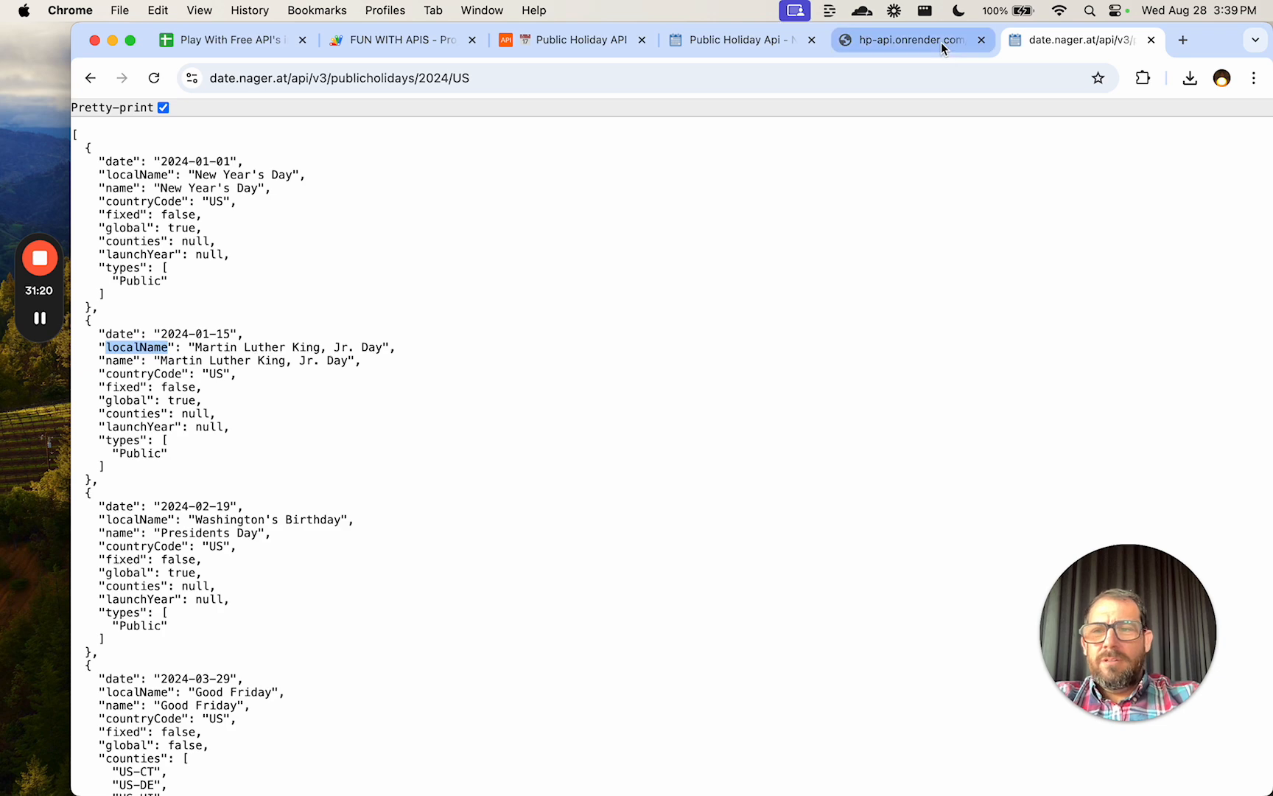
click(941, 40)
click(731, 45)
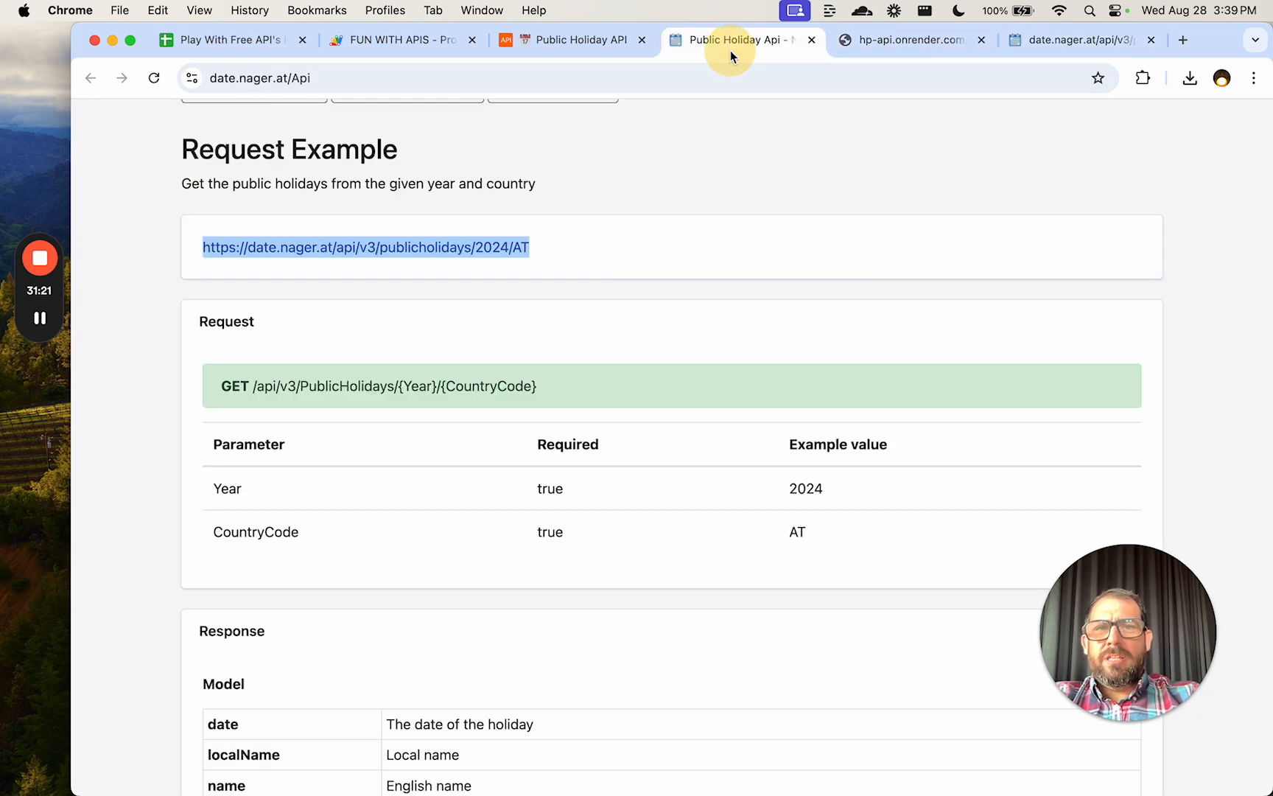
click(610, 363)
scroll(610, 364, down, 7)
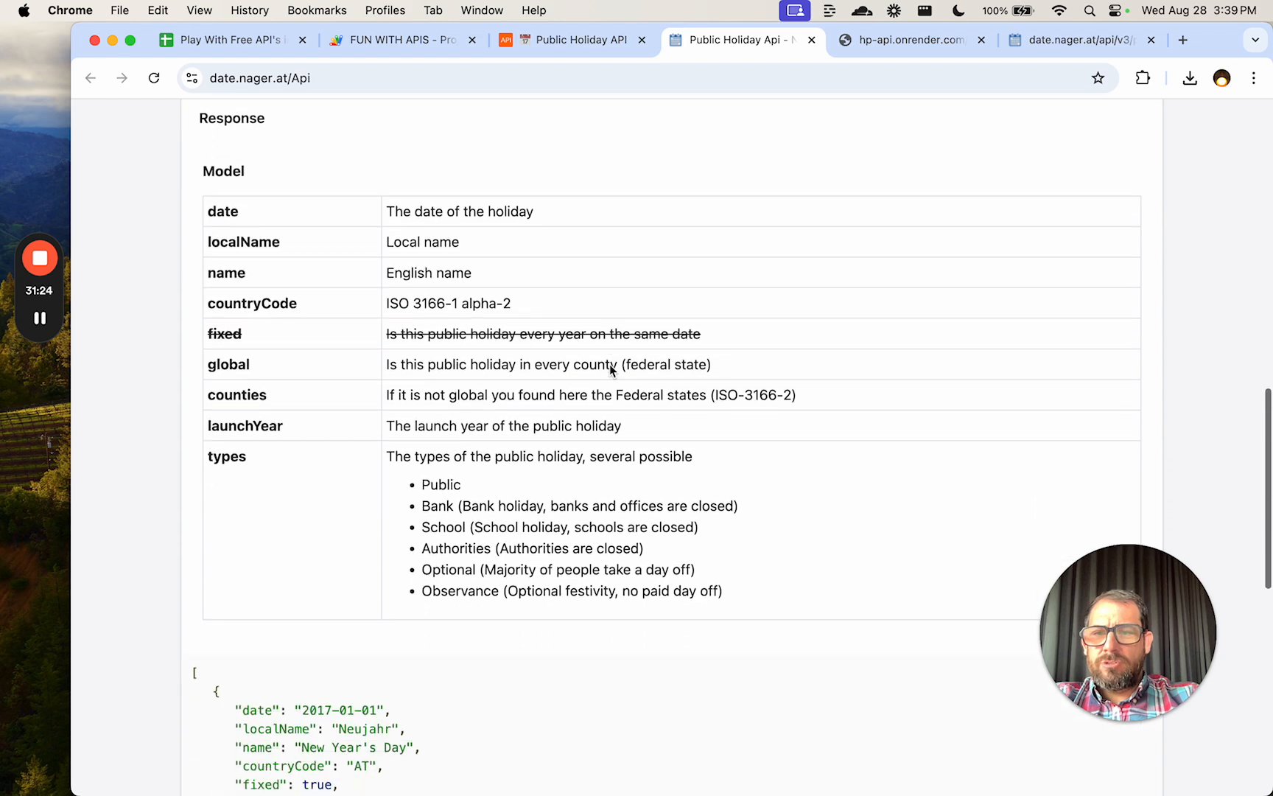
Search the web in a new tab for ISO 3166-1 alpha-2 and open the Wikipedia article at its officially assigned codes table.
drag(385, 281, 574, 284)
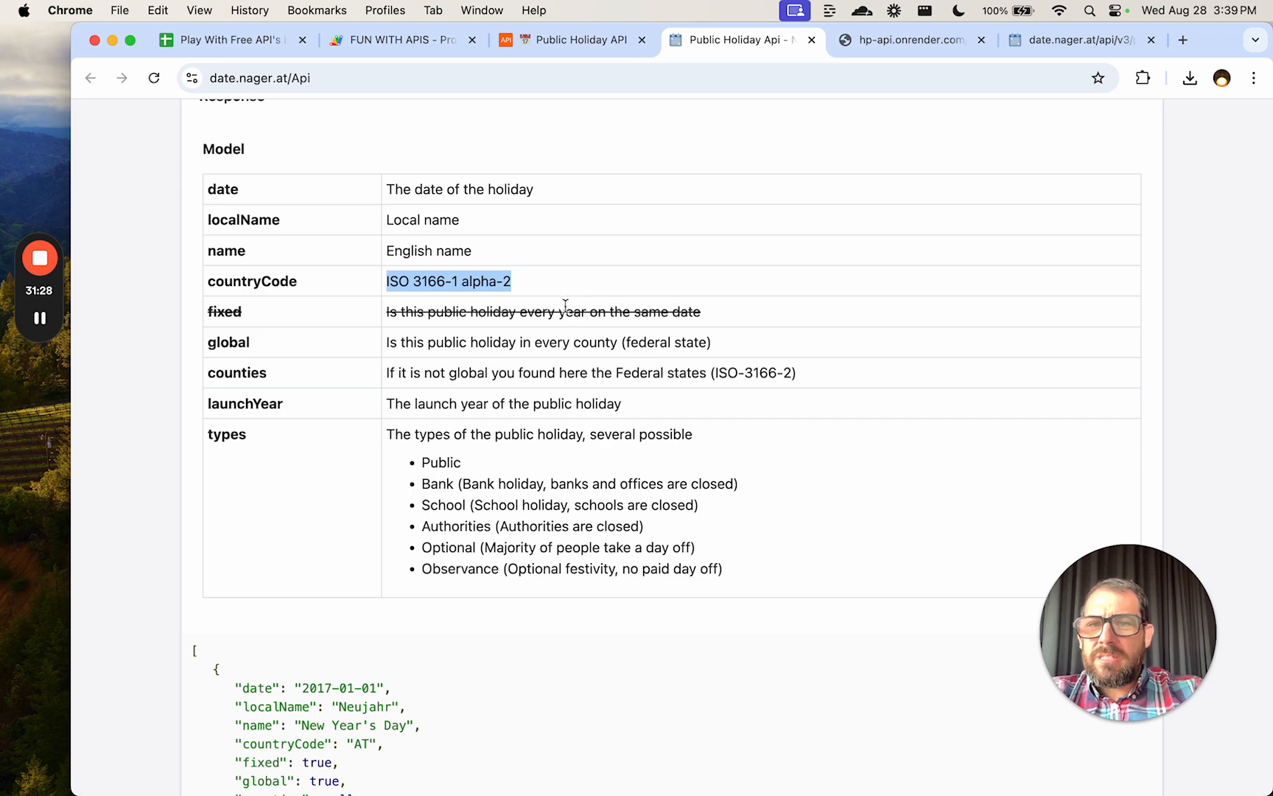
key(super+c)
key(super+t)
key(super+v)
key(Return)
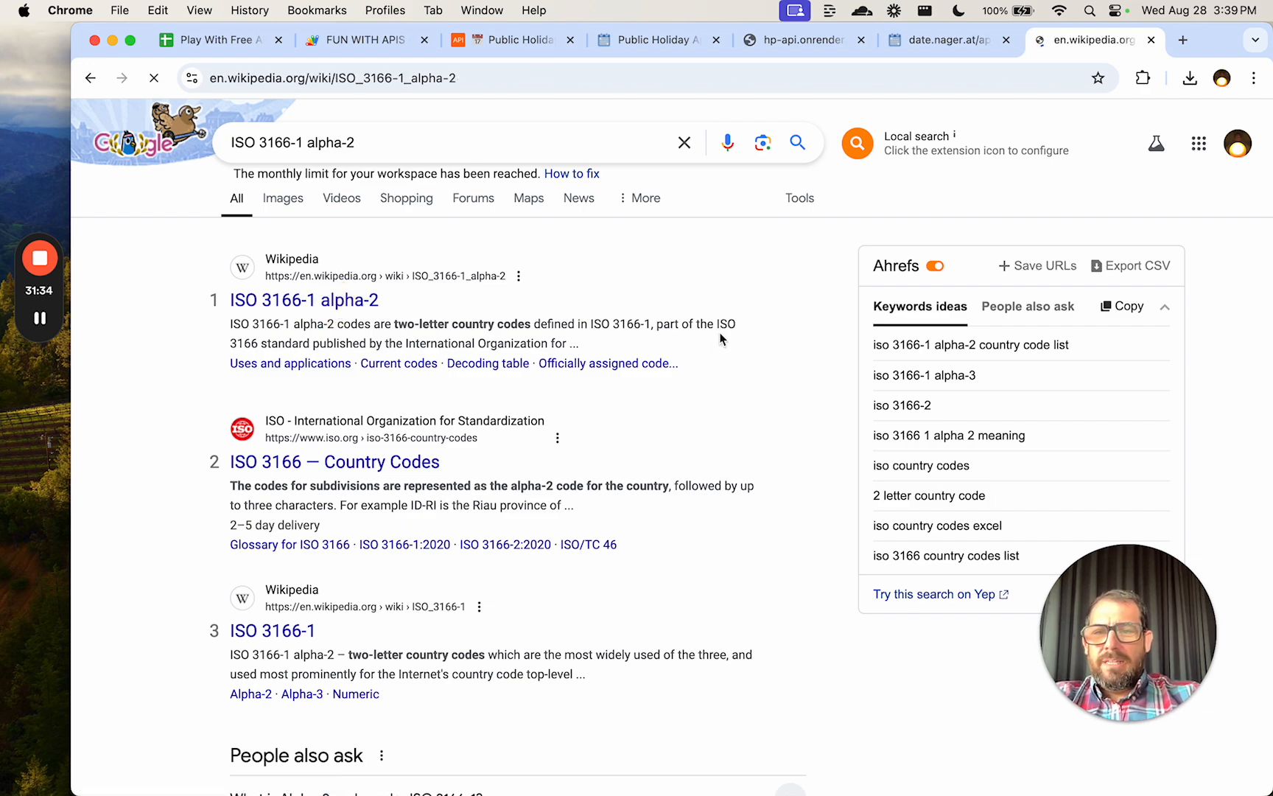
scroll(633, 346, down, 7)
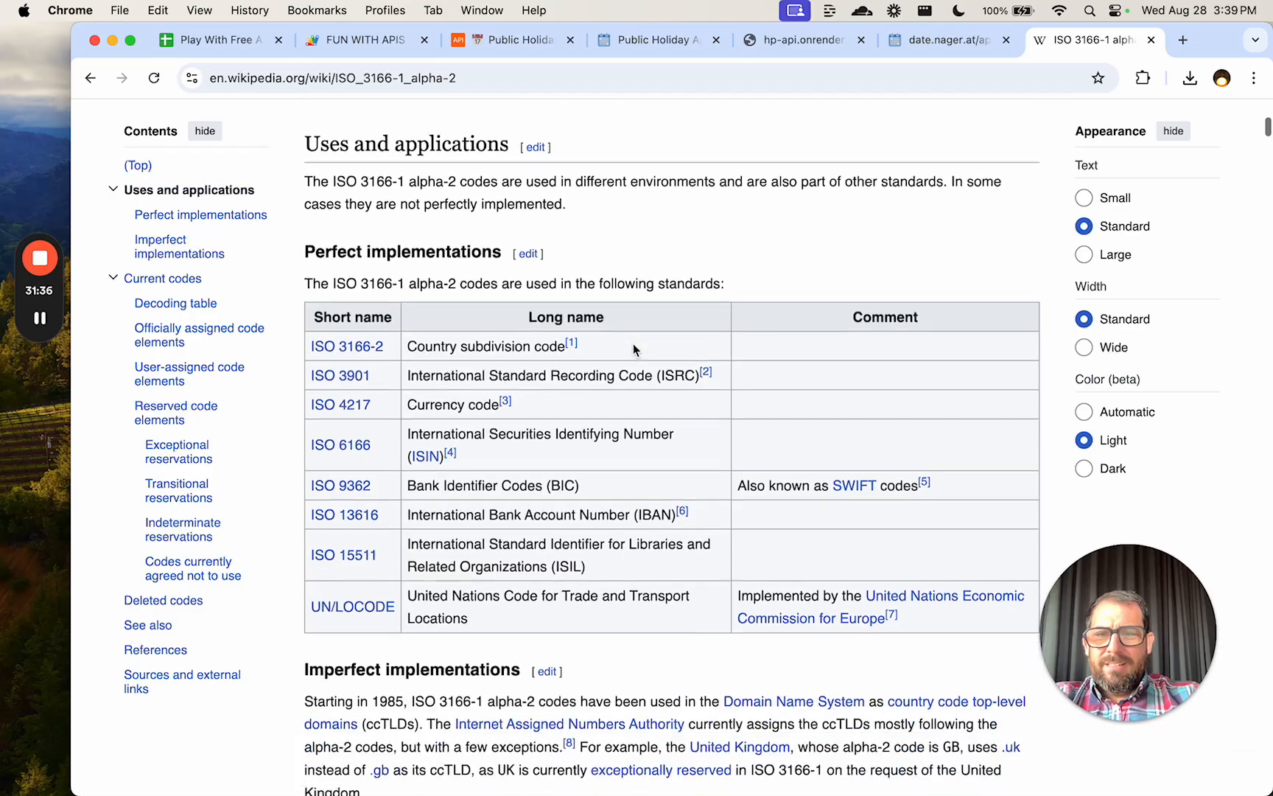
scroll(633, 344, down, 15)
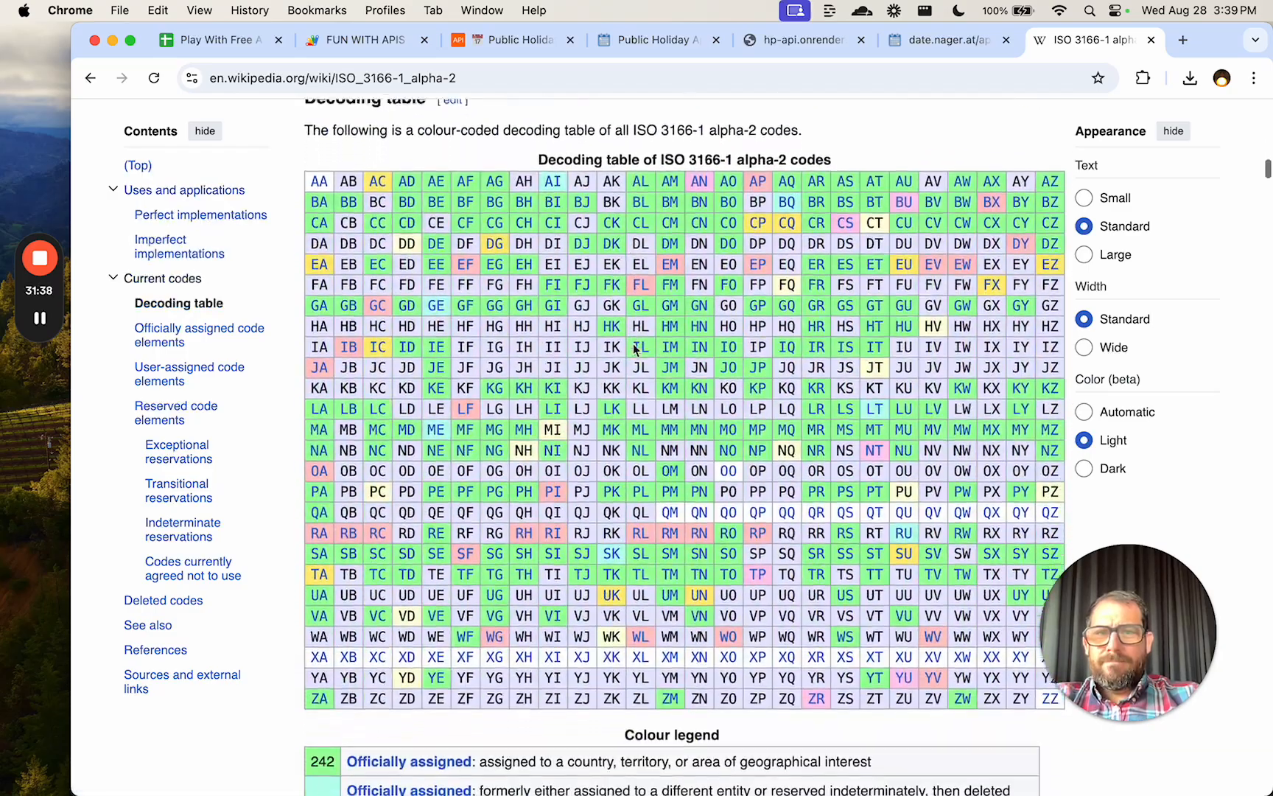
scroll(635, 349, down, 5)
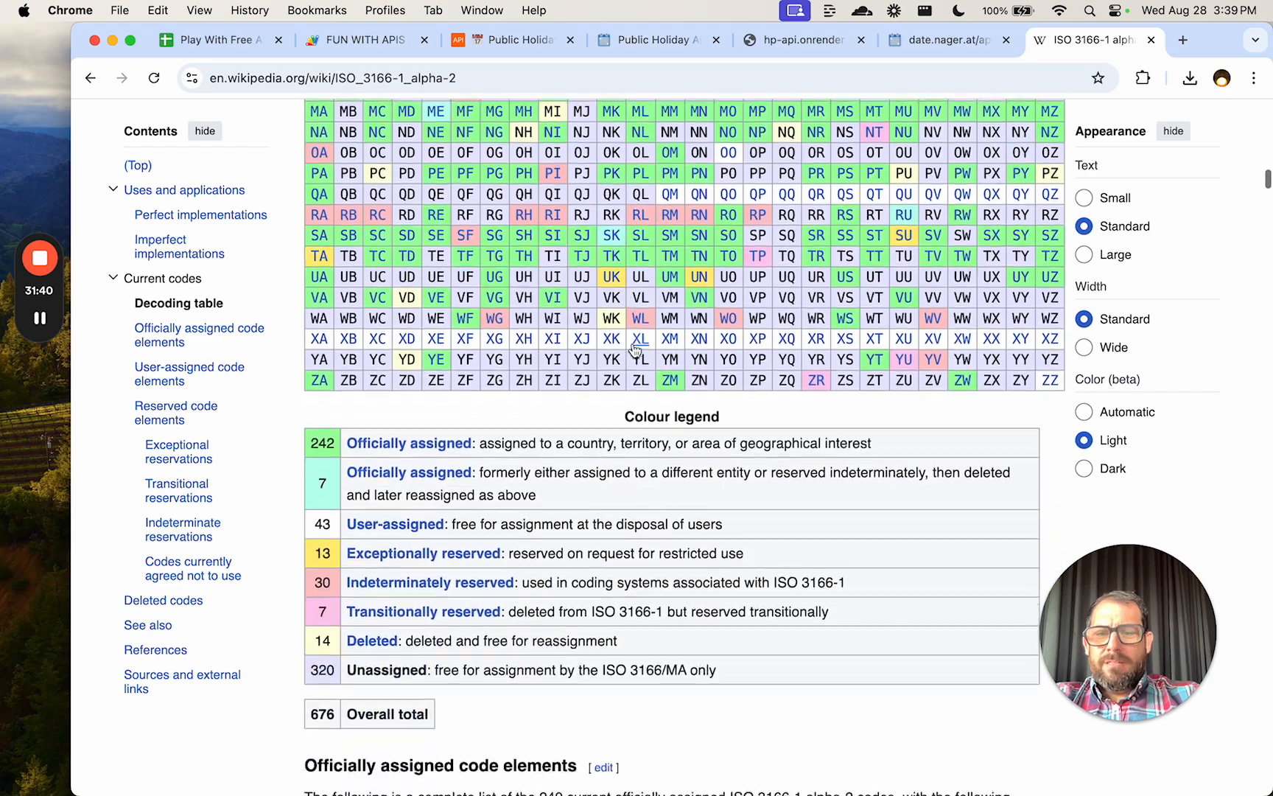
scroll(635, 350, down, 12)
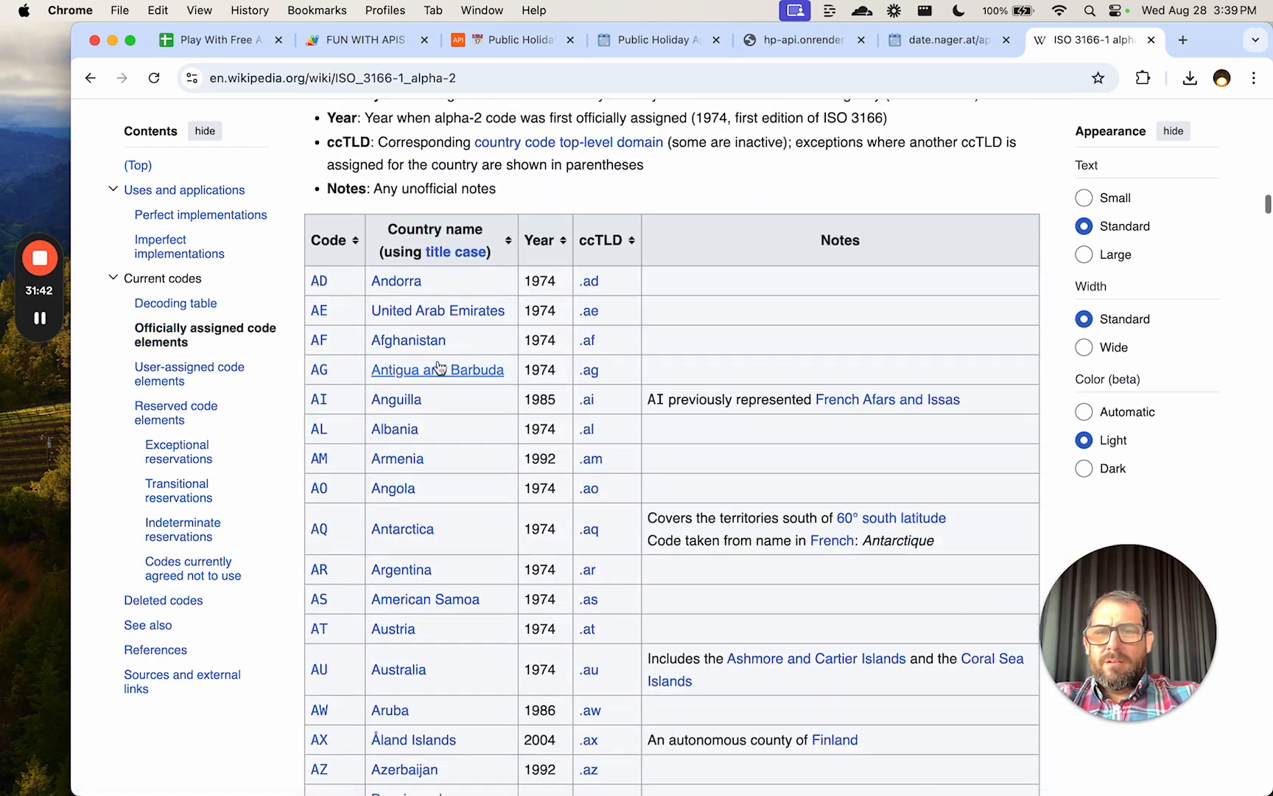
drag(307, 234, 421, 397)
scroll(471, 495, down, 20)
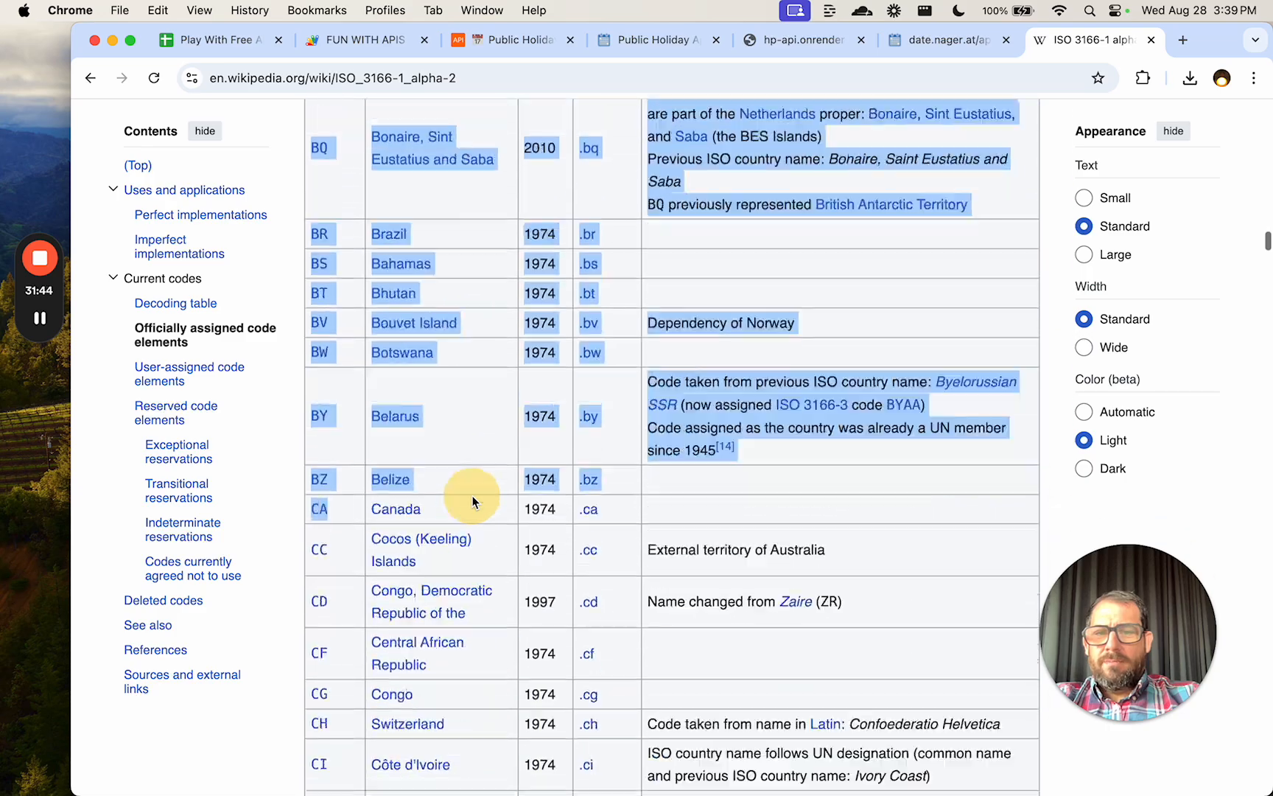
scroll(471, 495, down, 20)
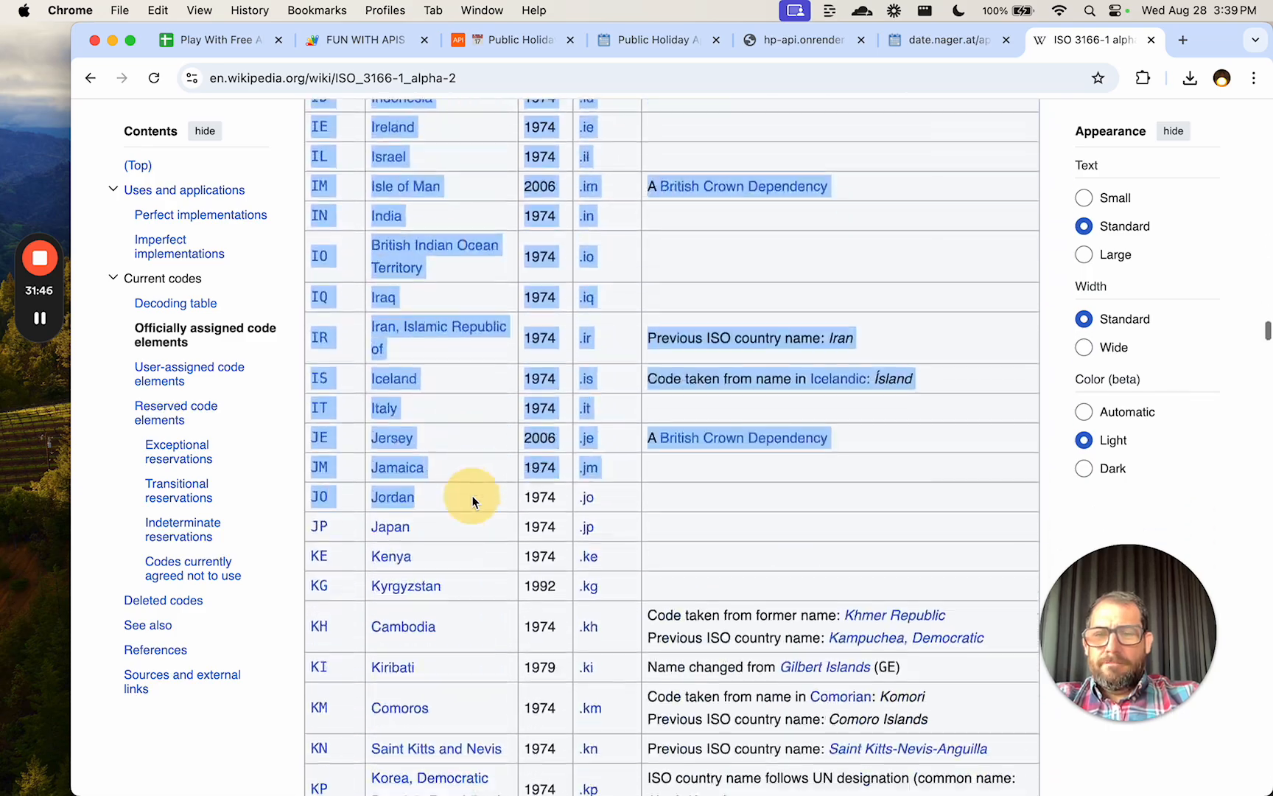
scroll(471, 495, down, 20)
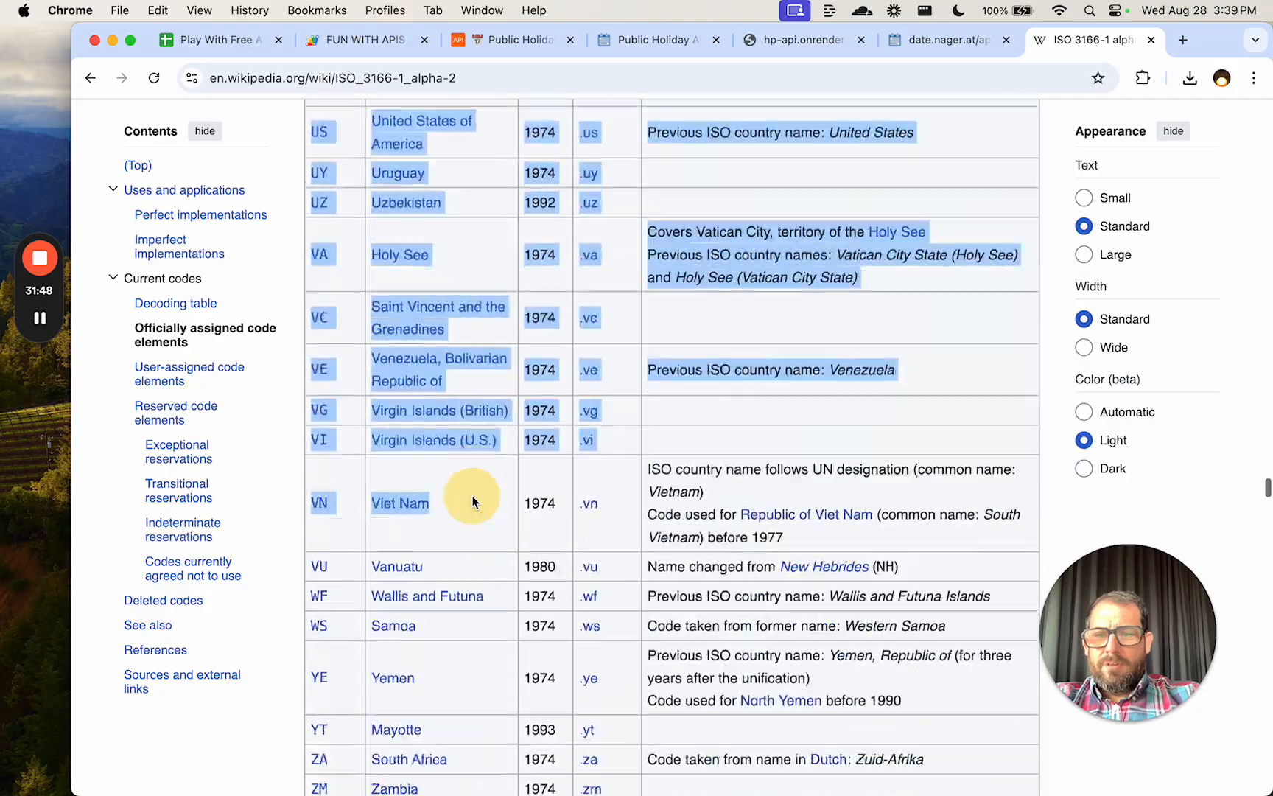
scroll(546, 418, up, 10)
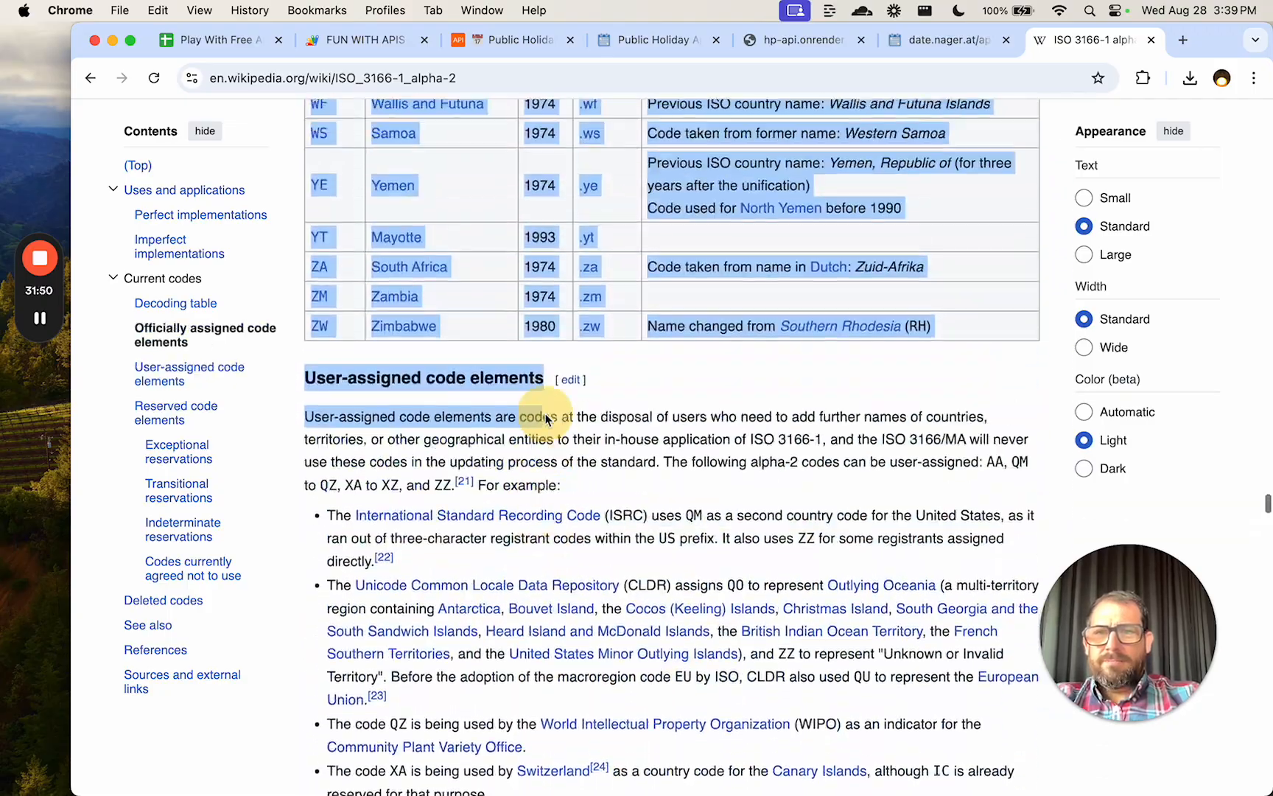
click(987, 440)
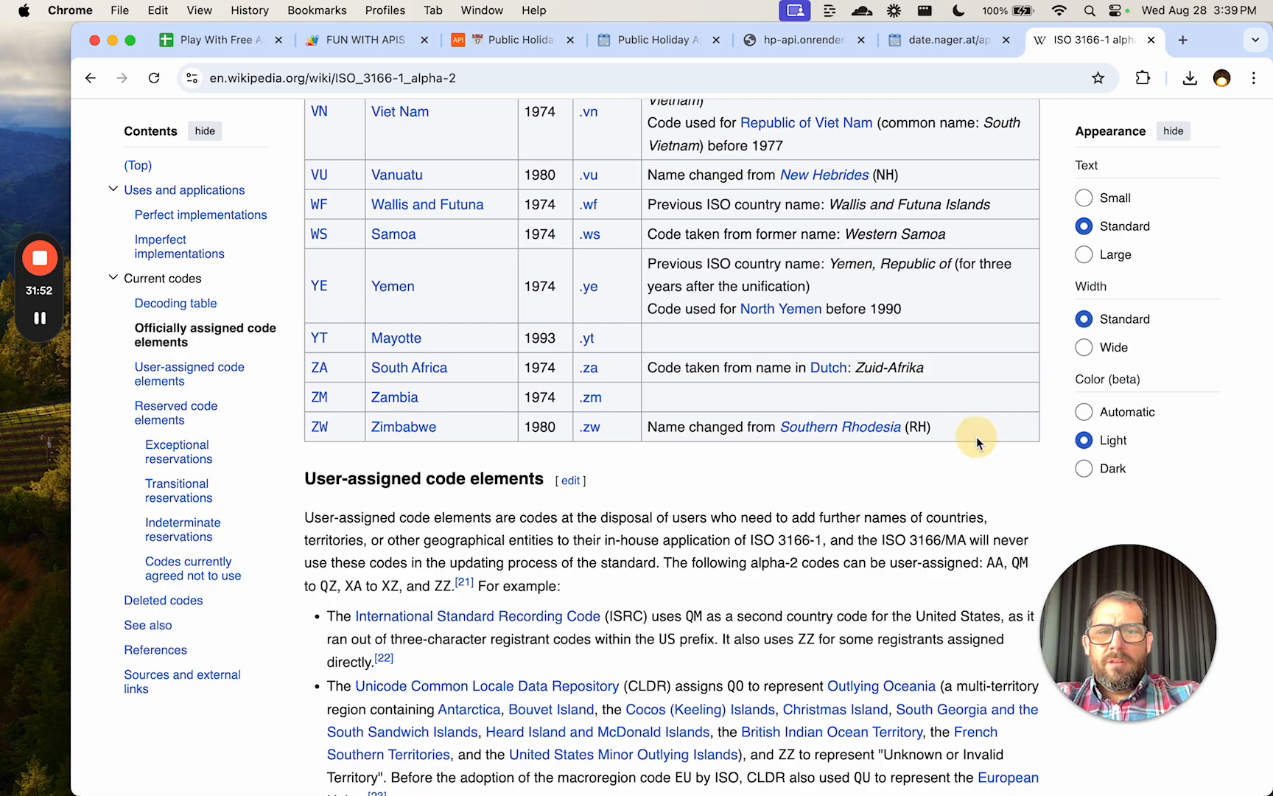
Select and copy the whole officially assigned codes table, from the header row through Zimbabwe.
drag(976, 437, 306, 431)
scroll(630, 275, up, 20)
scroll(630, 280, up, 20)
scroll(631, 280, up, 20)
scroll(630, 280, up, 20)
scroll(631, 280, up, 3)
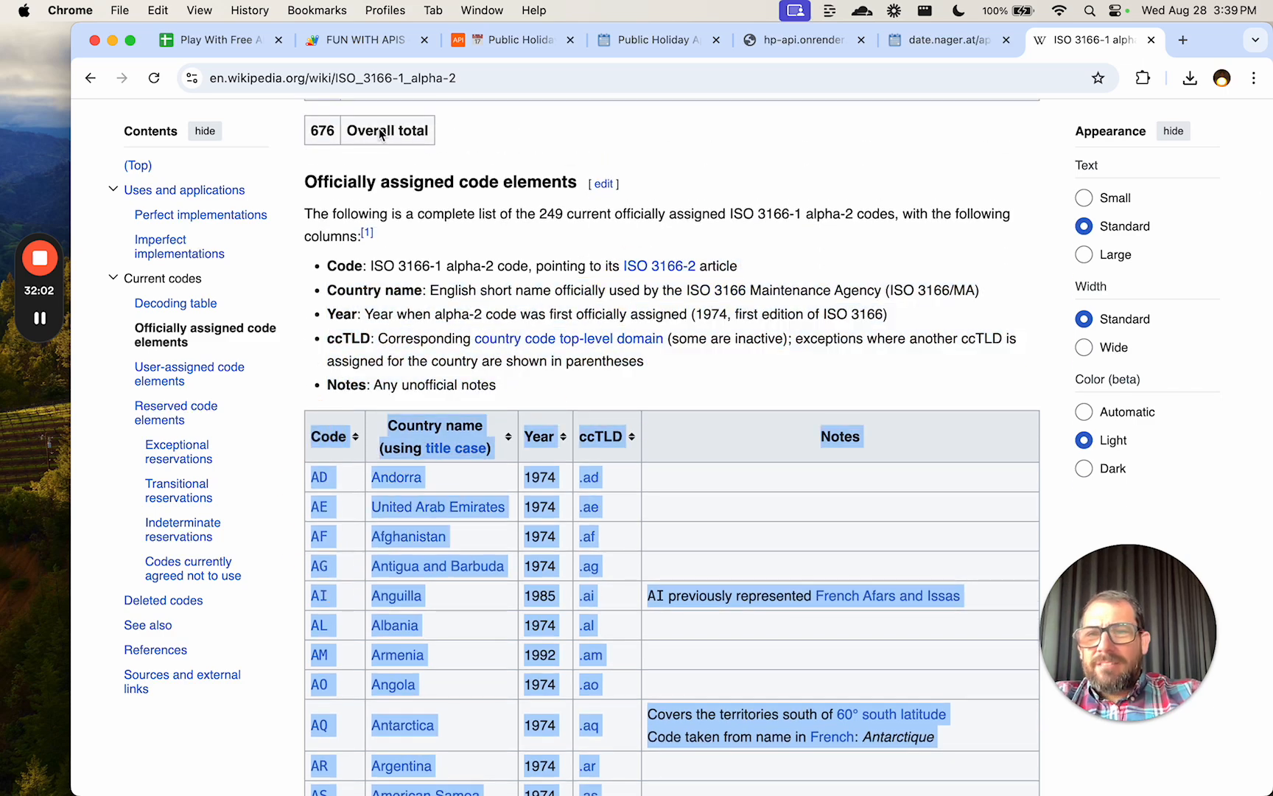
Return to the spreadsheet and add a new sheet named CODES.
click(229, 40)
click(138, 775)
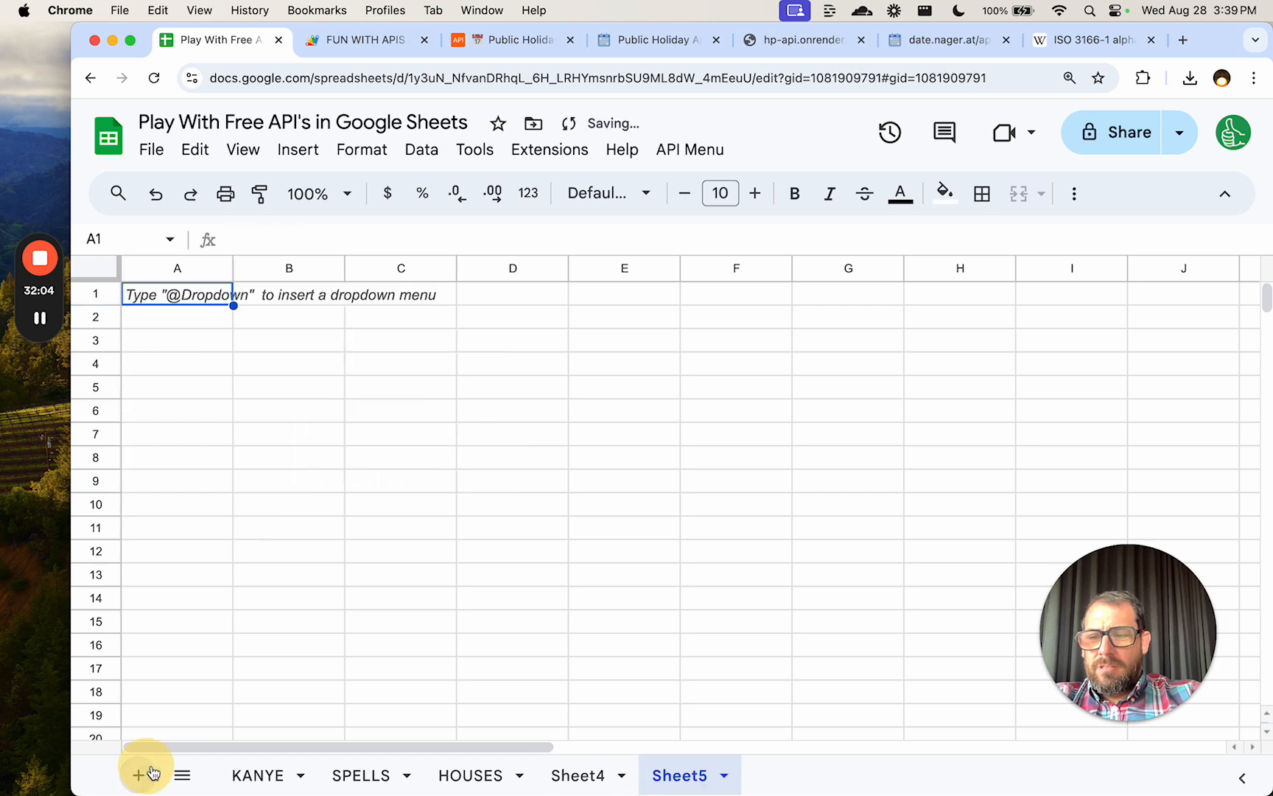
double_click(670, 773)
text(CODES)
key(Return)
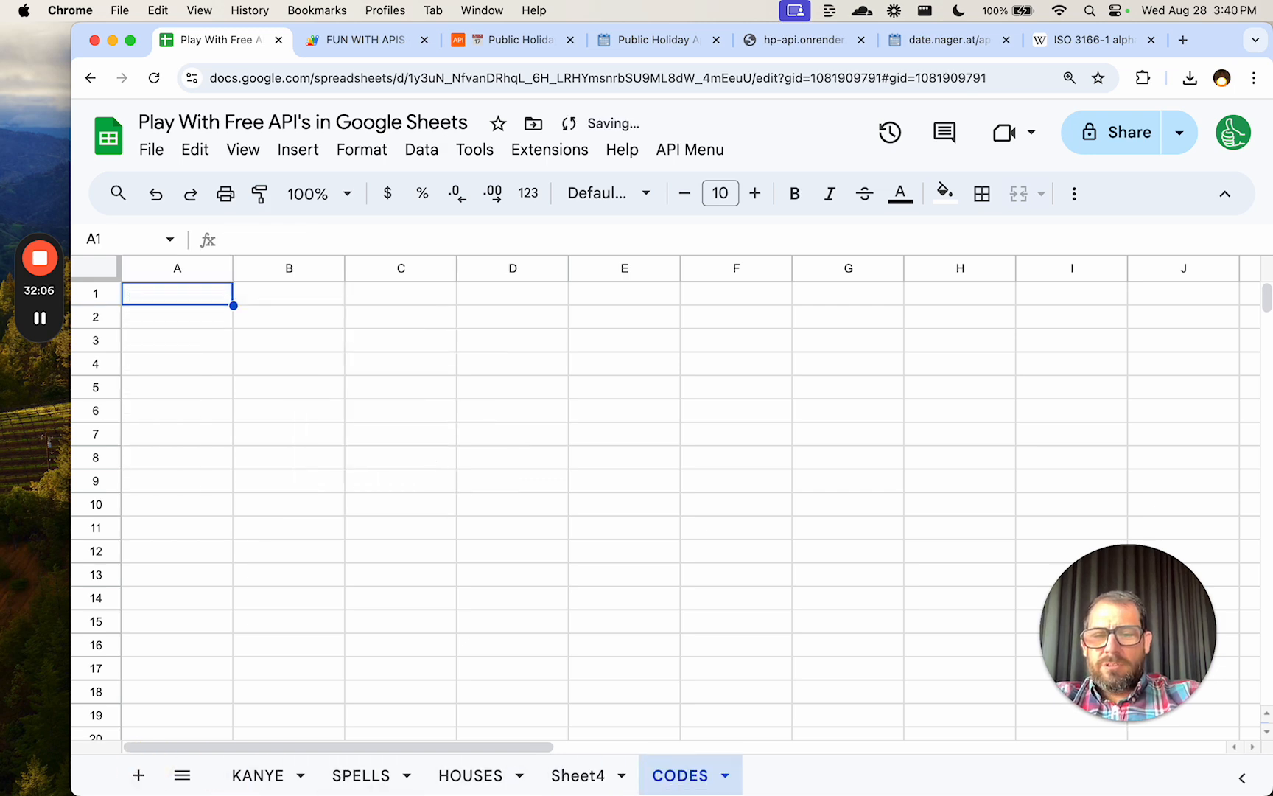
Paste the country code table as values only at A1 and widen column B to fit the country names.
key(ctrl+v)
key(ctrl+z)
key(ctrl+shift+v)
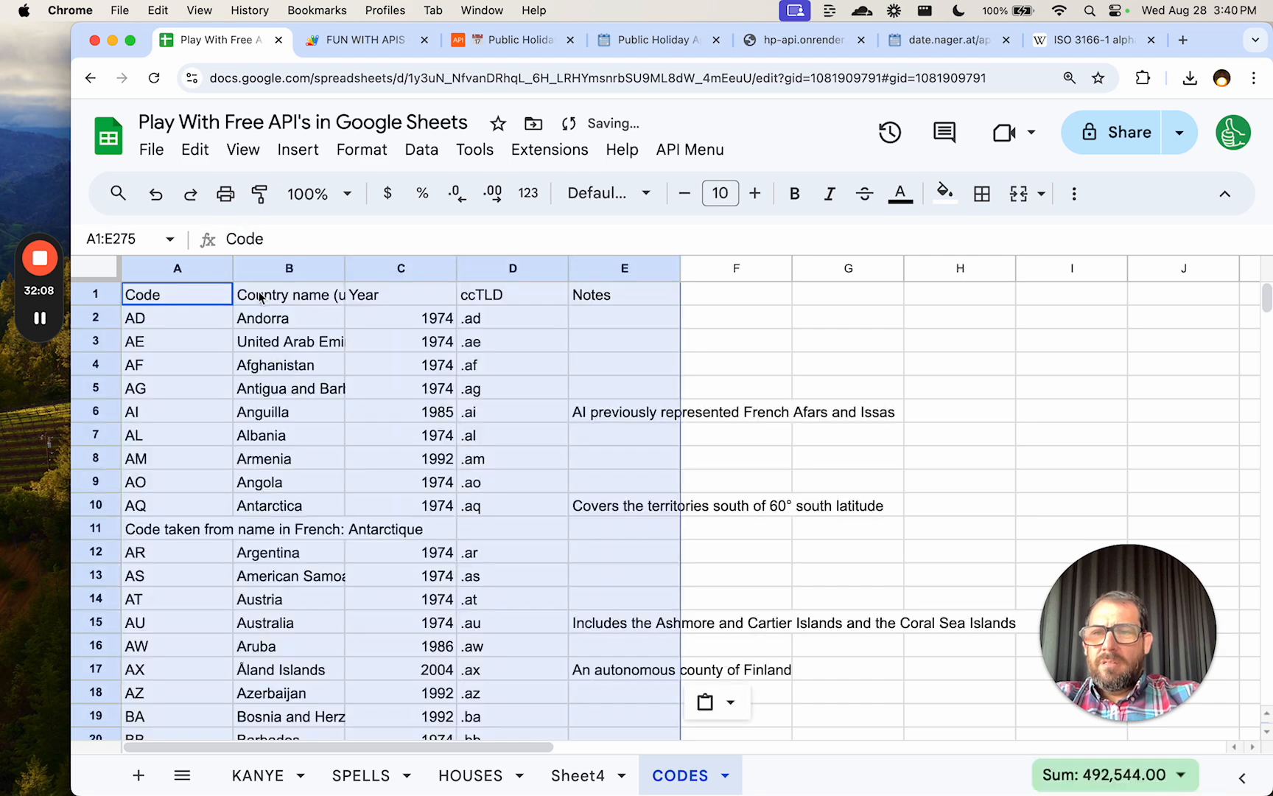
click(194, 324)
click(291, 321)
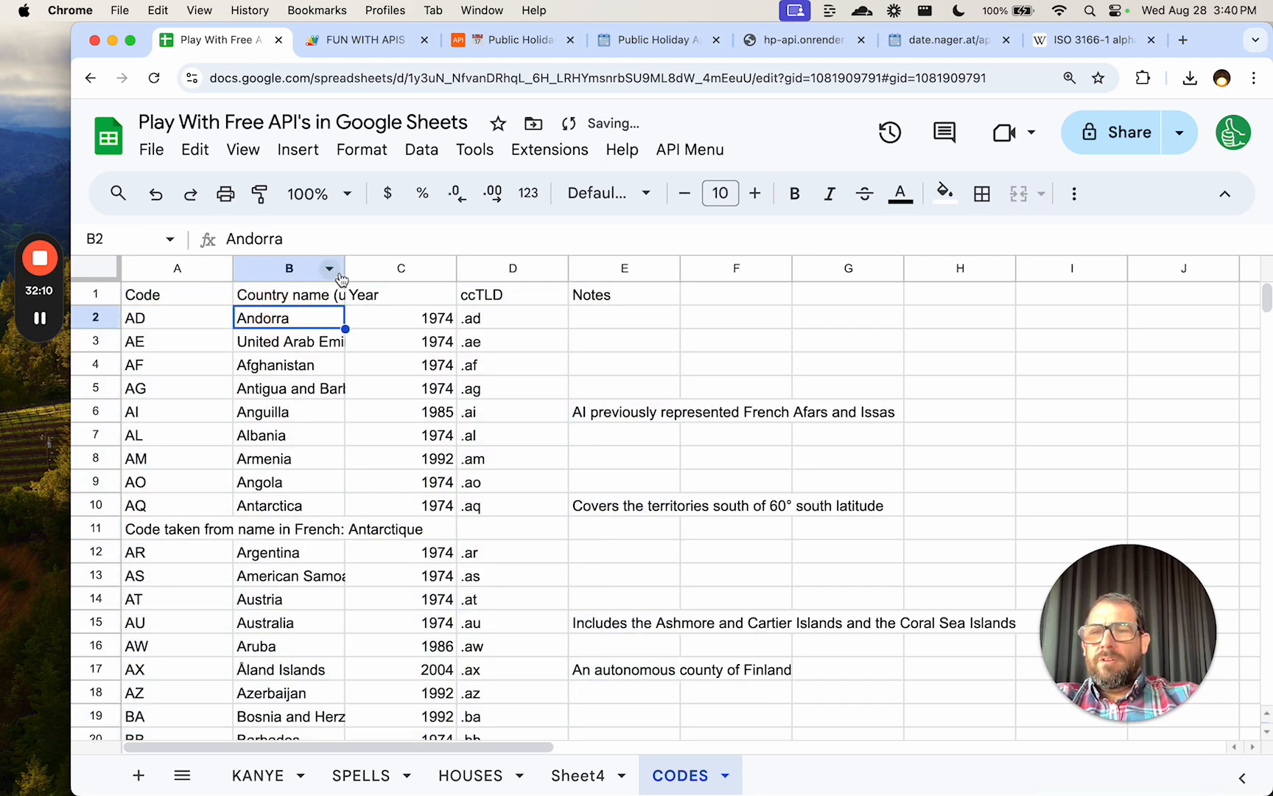
drag(344, 268, 402, 555)
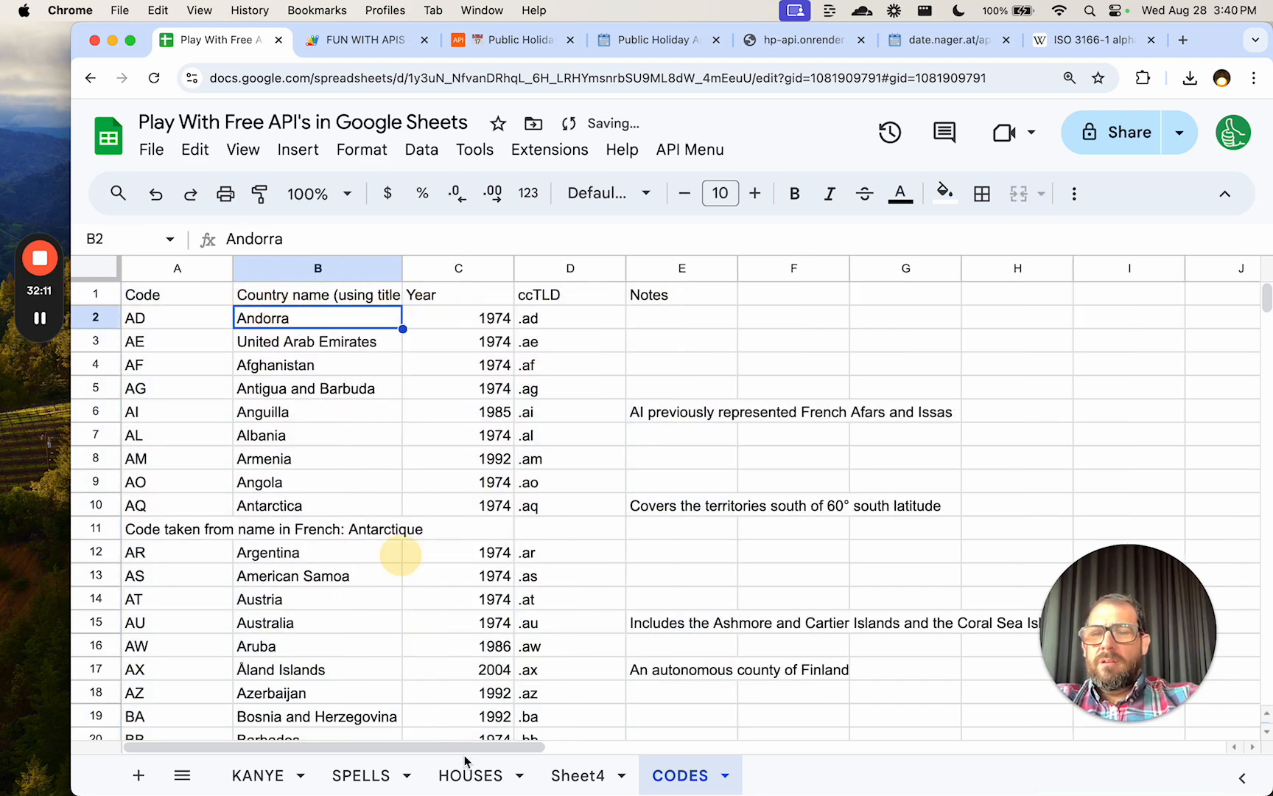
Rename Sheet4 as HOLIDAYS.
click(580, 775)
double_click(579, 775)
text(HOLIDA)
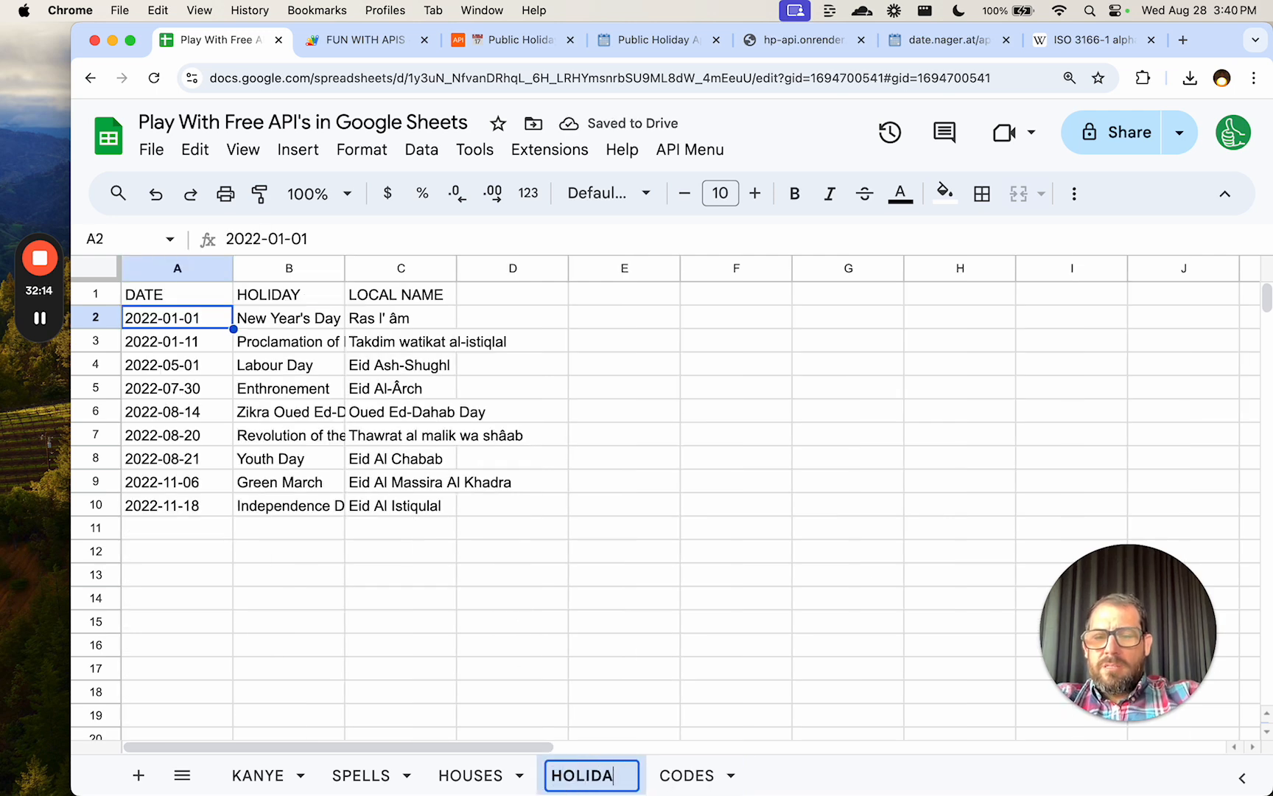
text(YS)
key(Return)
Move the HOLIDAYS formula from A1 to A2, leaving A1 empty.
click(177, 294)
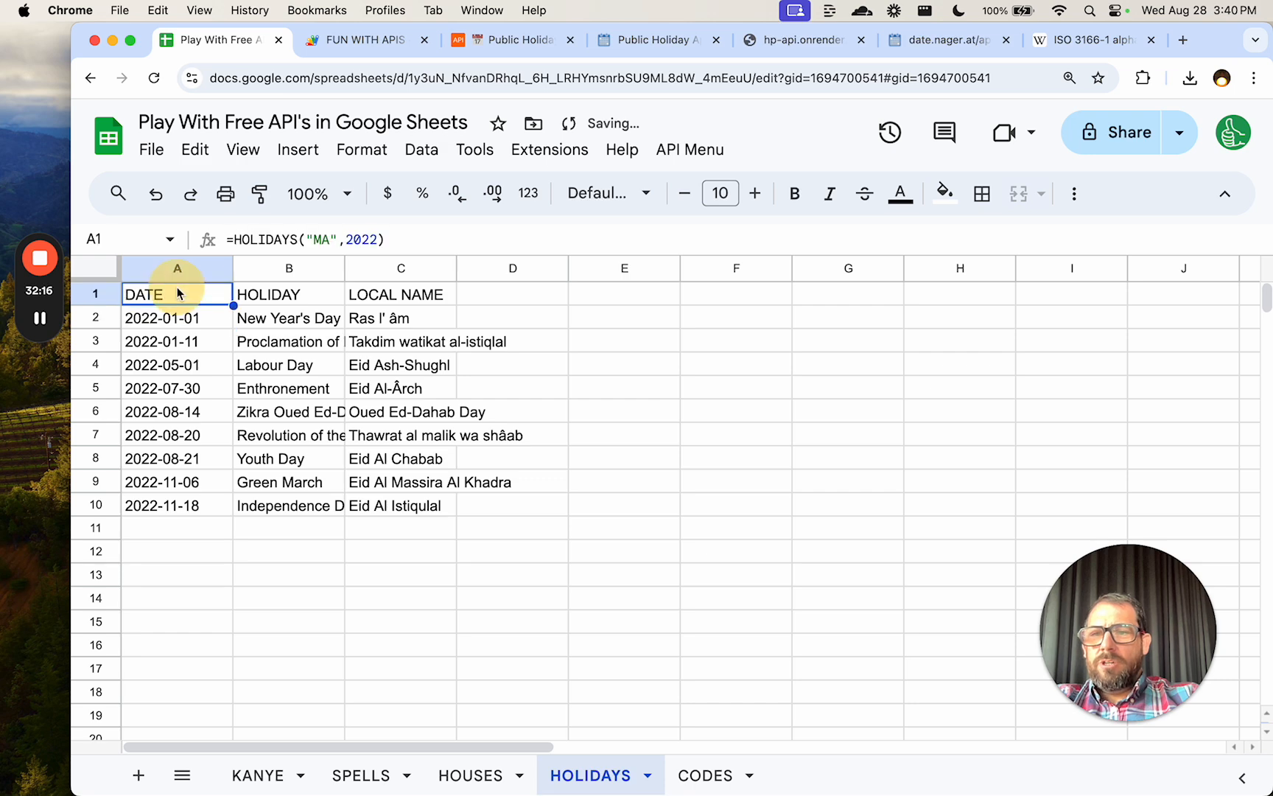
drag(336, 233, 311, 234)
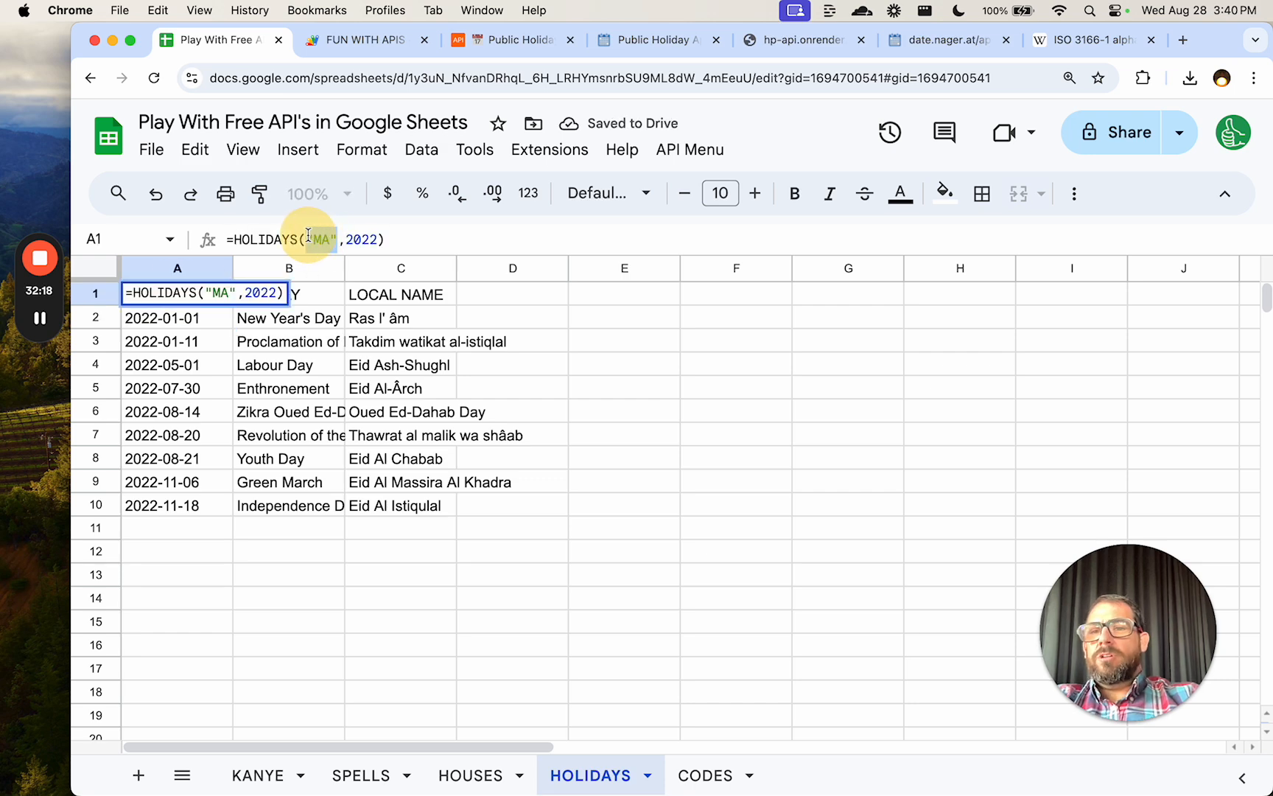
key(Escape)
key(Down)
text(=HOLIDAYS("MA",2022))
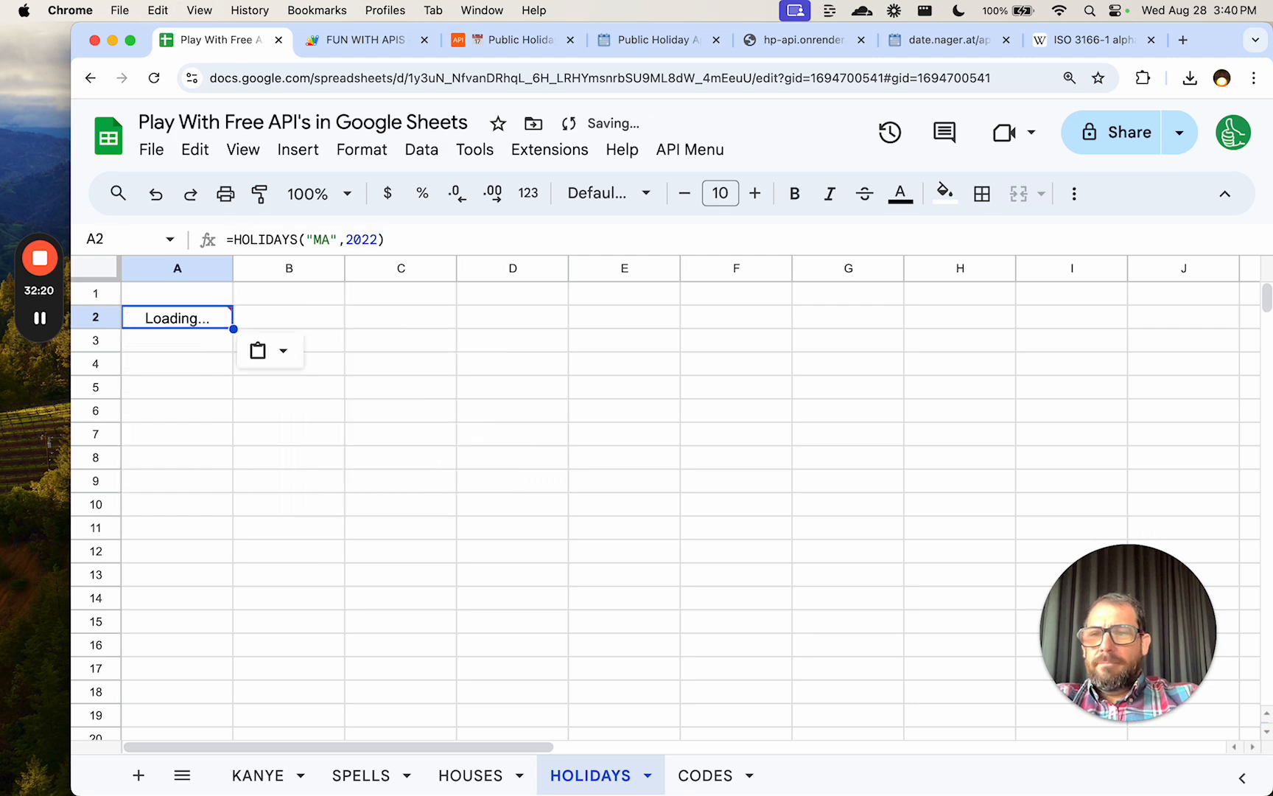
key(Up)
key(Down)
key(Up)
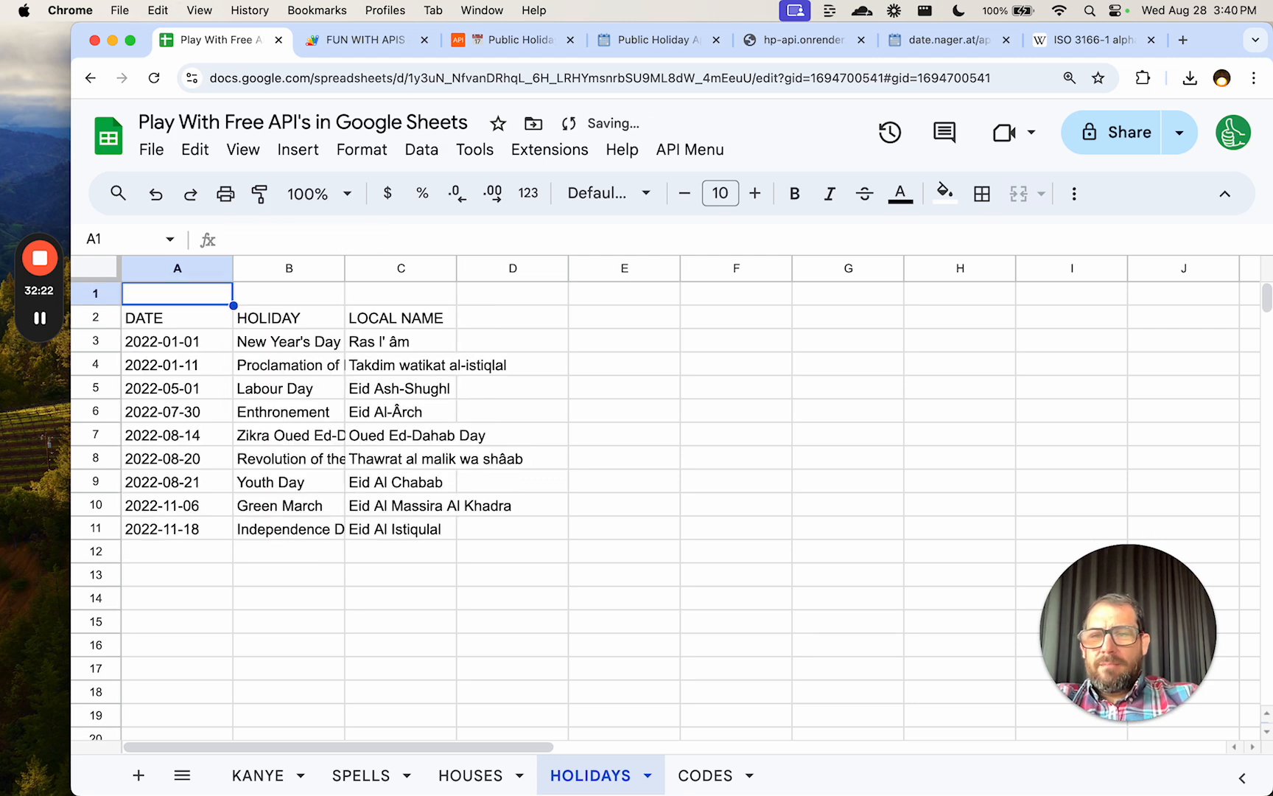
Add a dropdown to cell A1 of the HOLIDAYS sheet with the criteria Dropdown (from a range).
right_click(162, 296)
scroll(295, 687, down, 3)
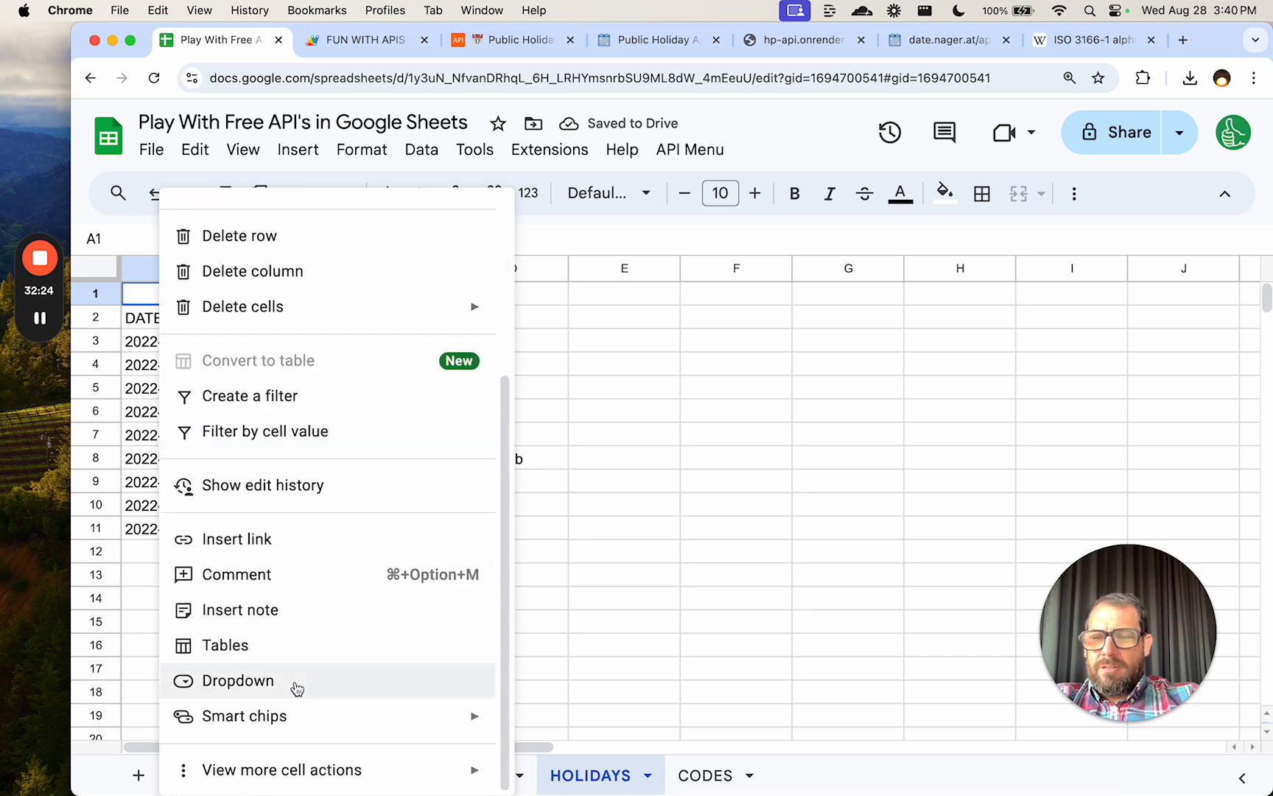
click(279, 692)
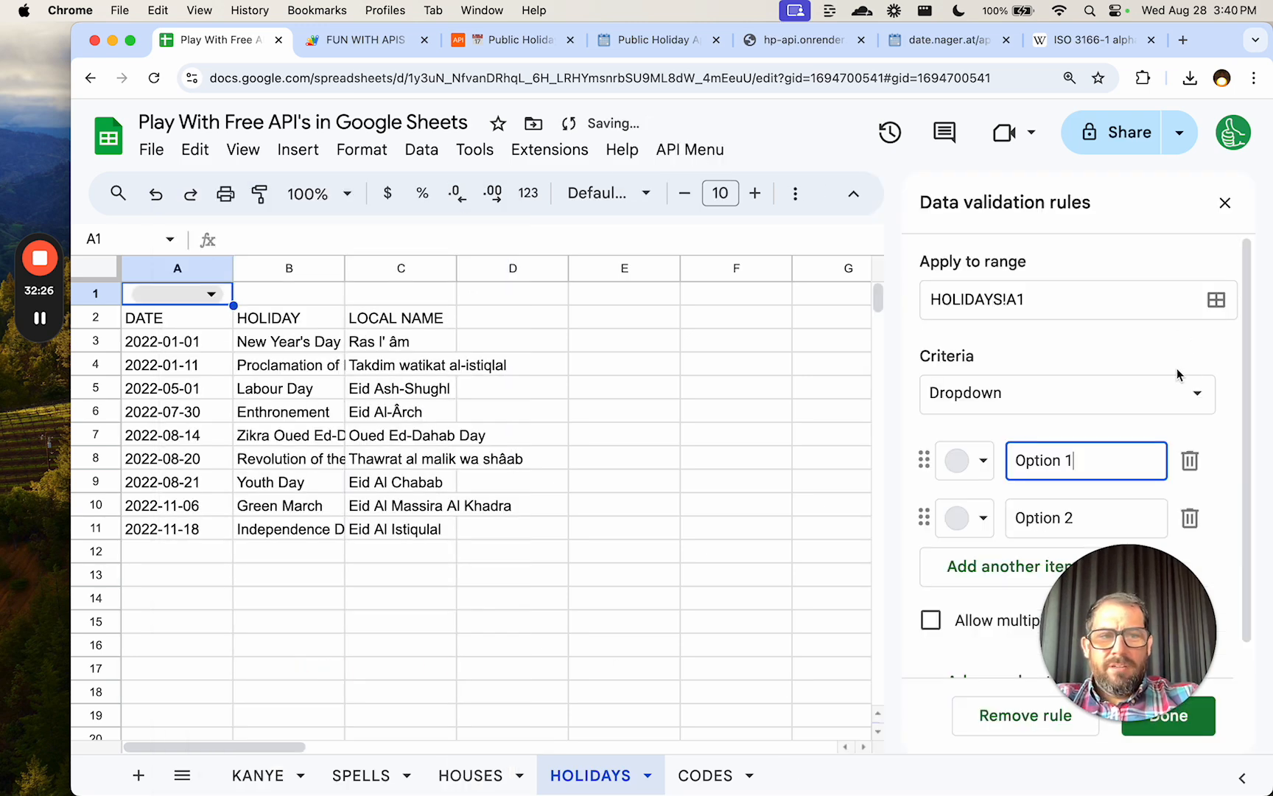
click(1193, 390)
click(1079, 420)
Set the source range of the A1 dropdown to the country names in CODES!B2:B.
click(705, 775)
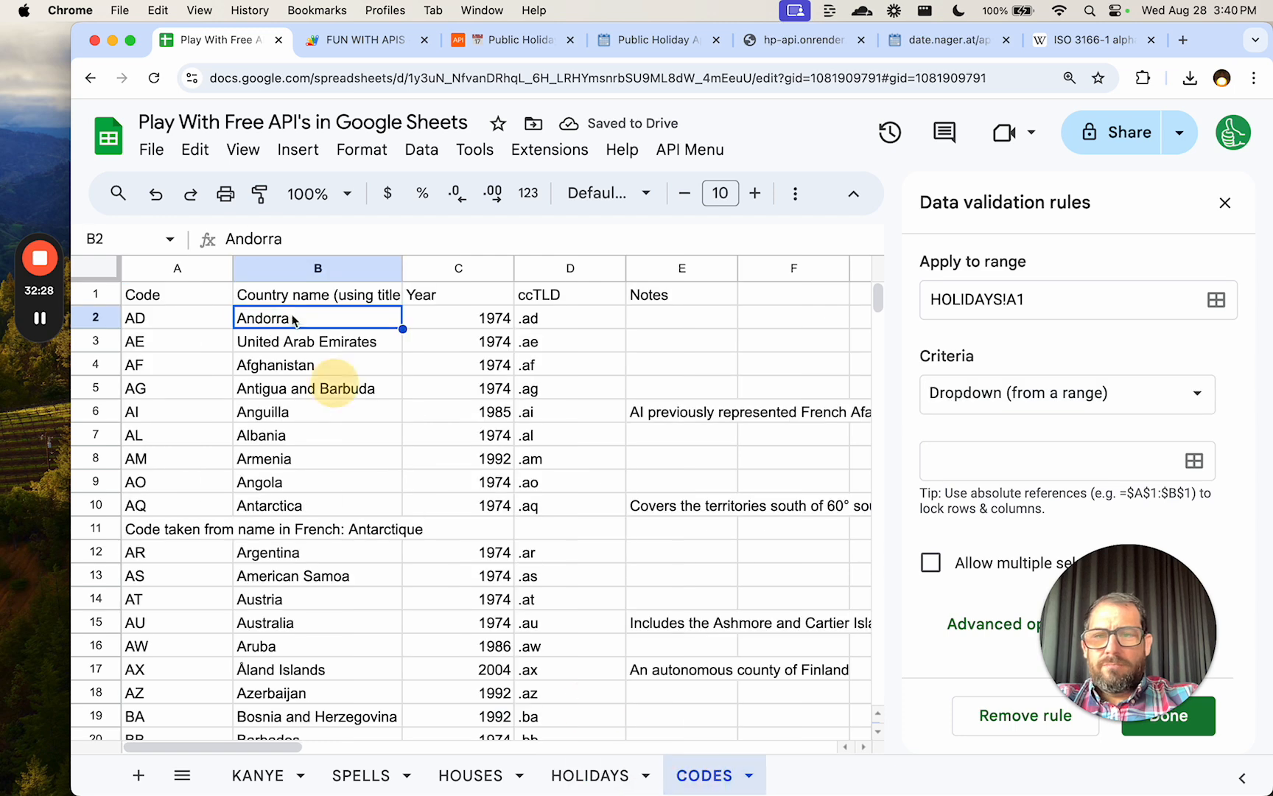
click(317, 268)
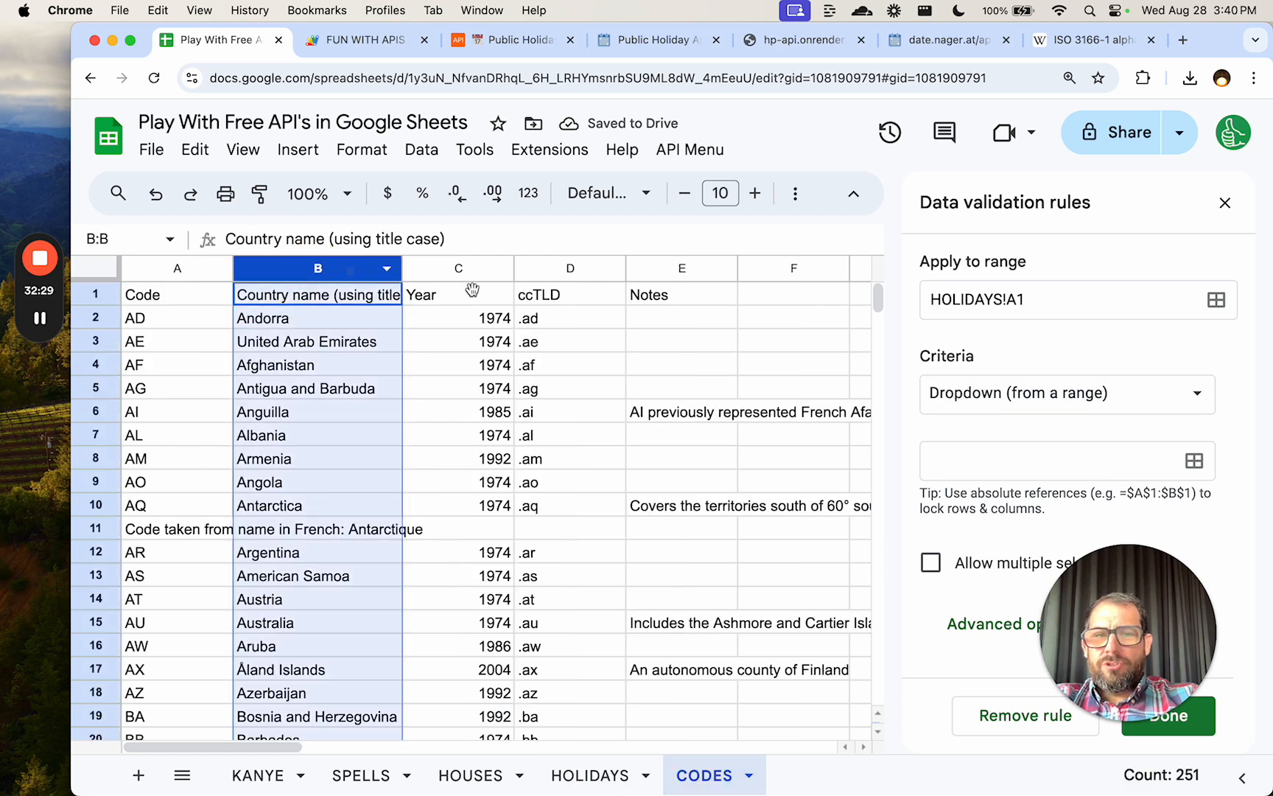
click(1190, 462)
click(559, 428)
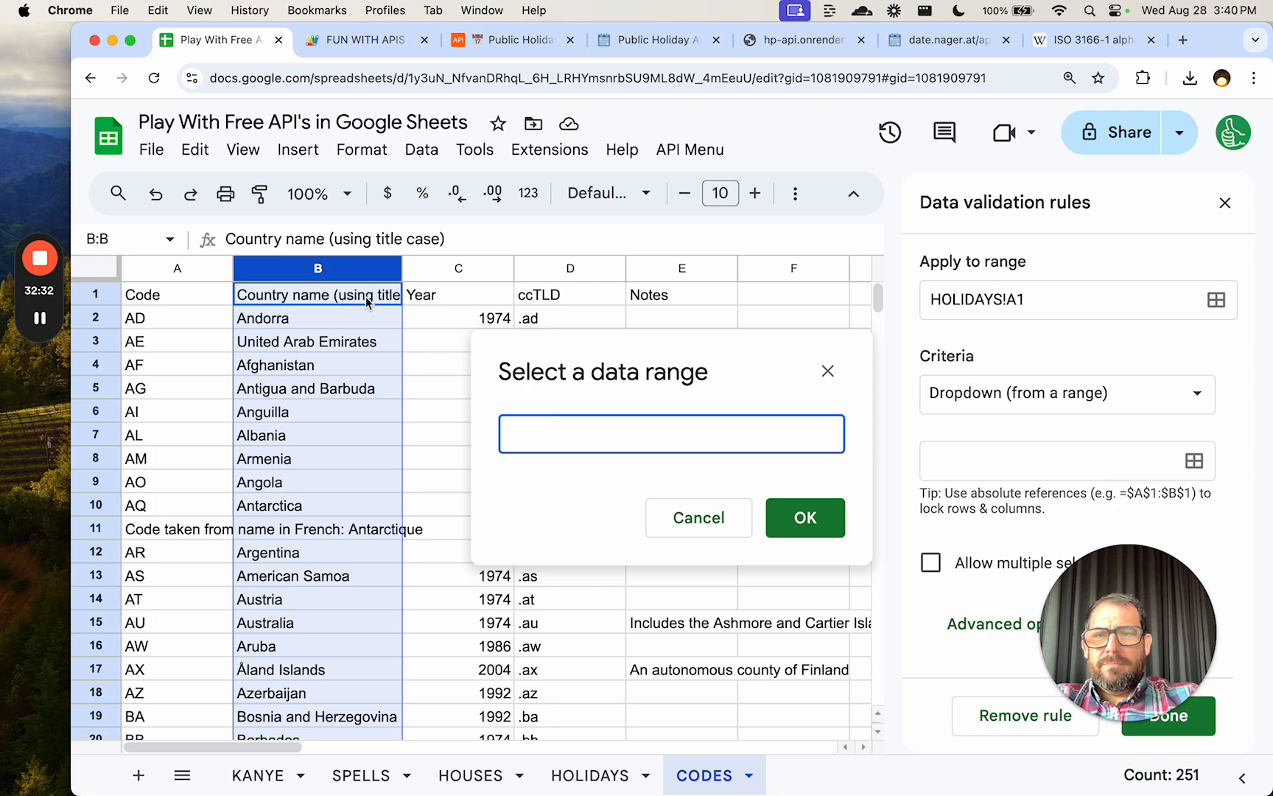
text(CODE!)
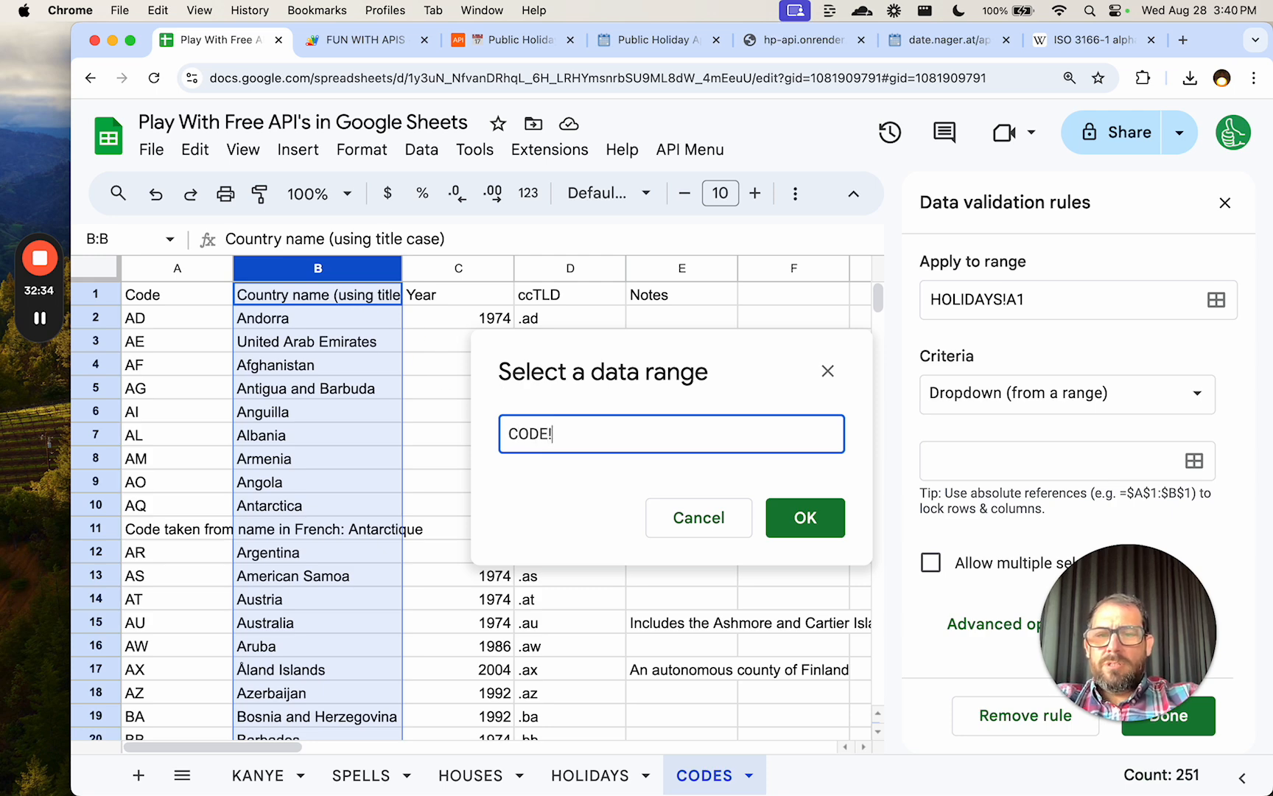
key(BackSpace)
text(S!)
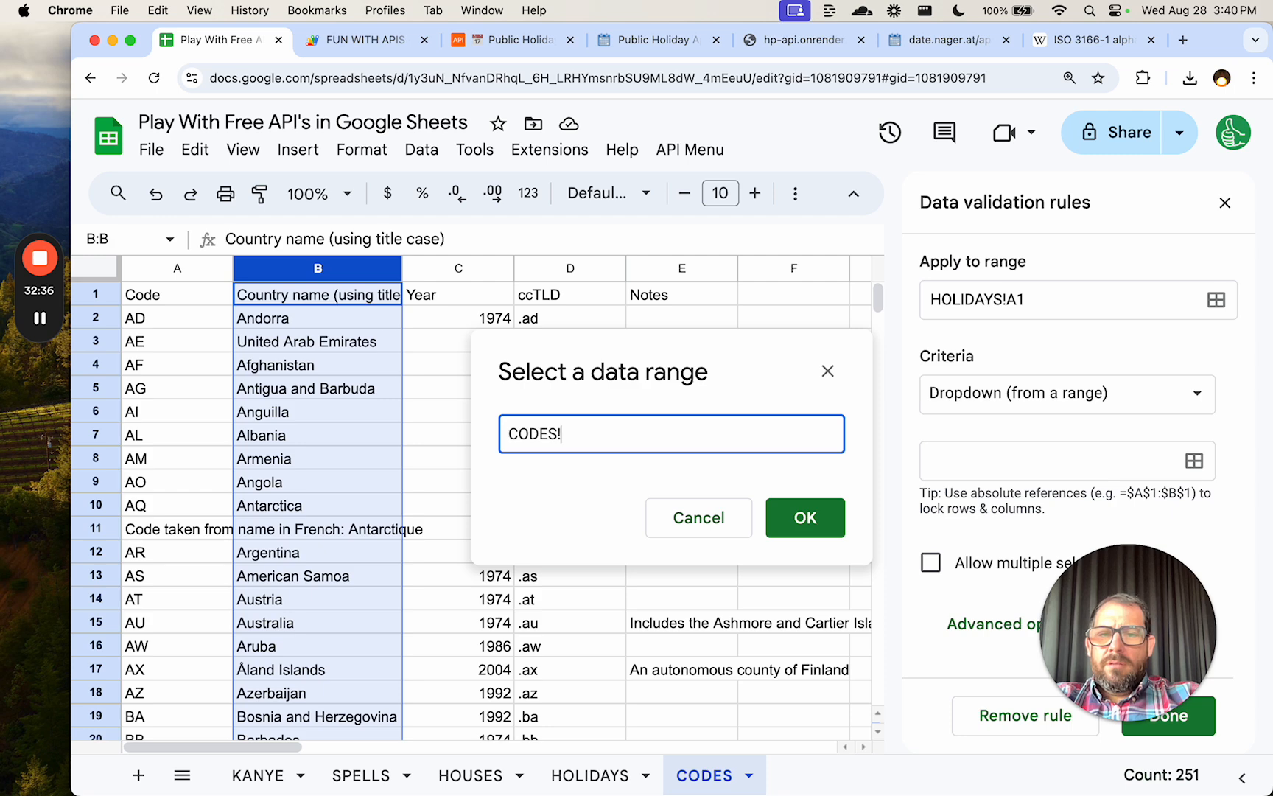
text(B2:B)
key(Return)
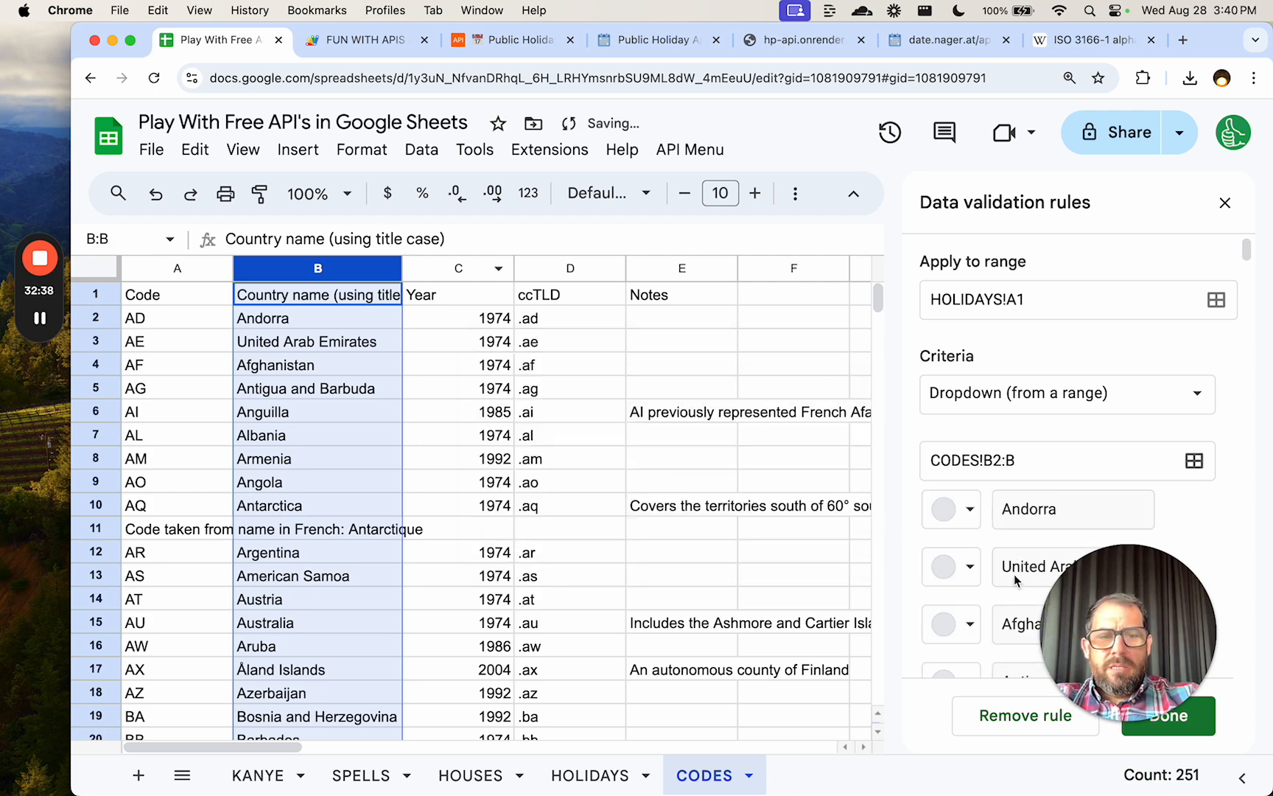
Save the dropdown rule and choose Anguilla in cell A1 of the HOLIDAYS sheet.
click(1182, 719)
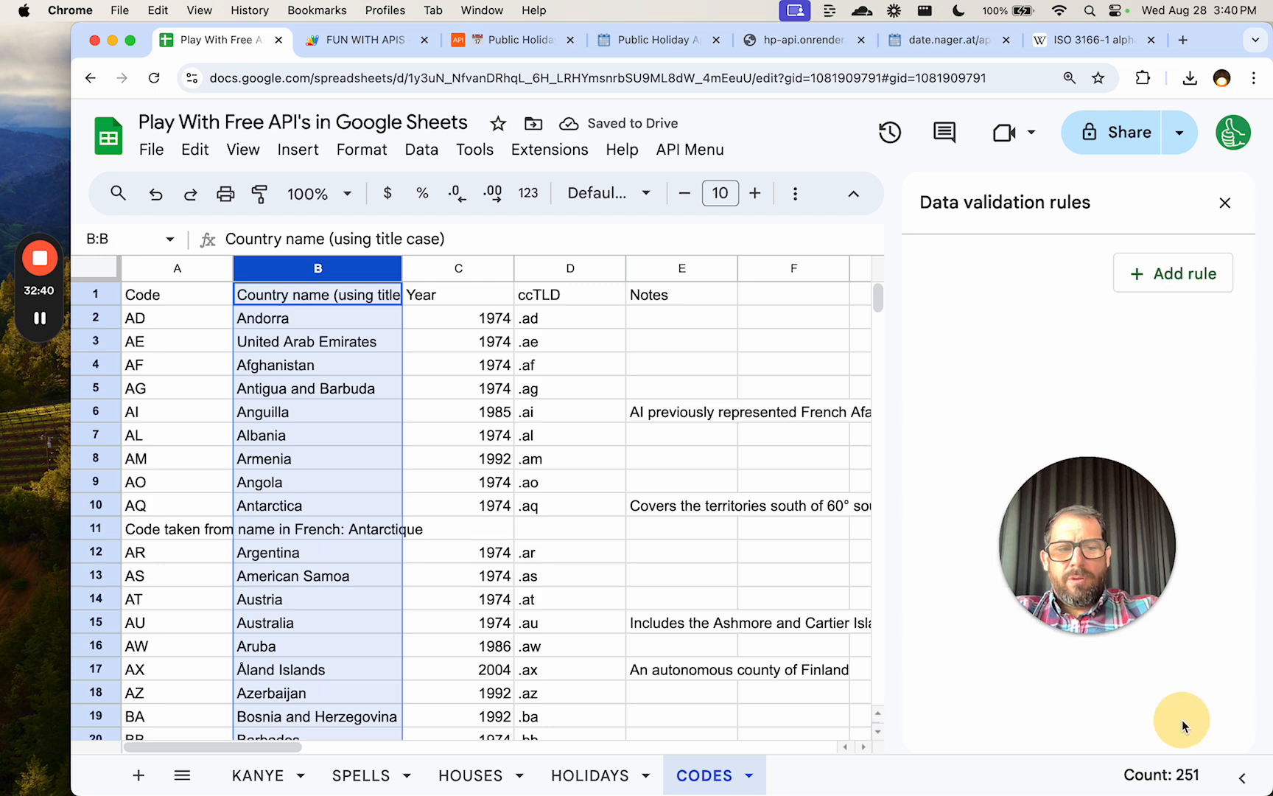
click(589, 775)
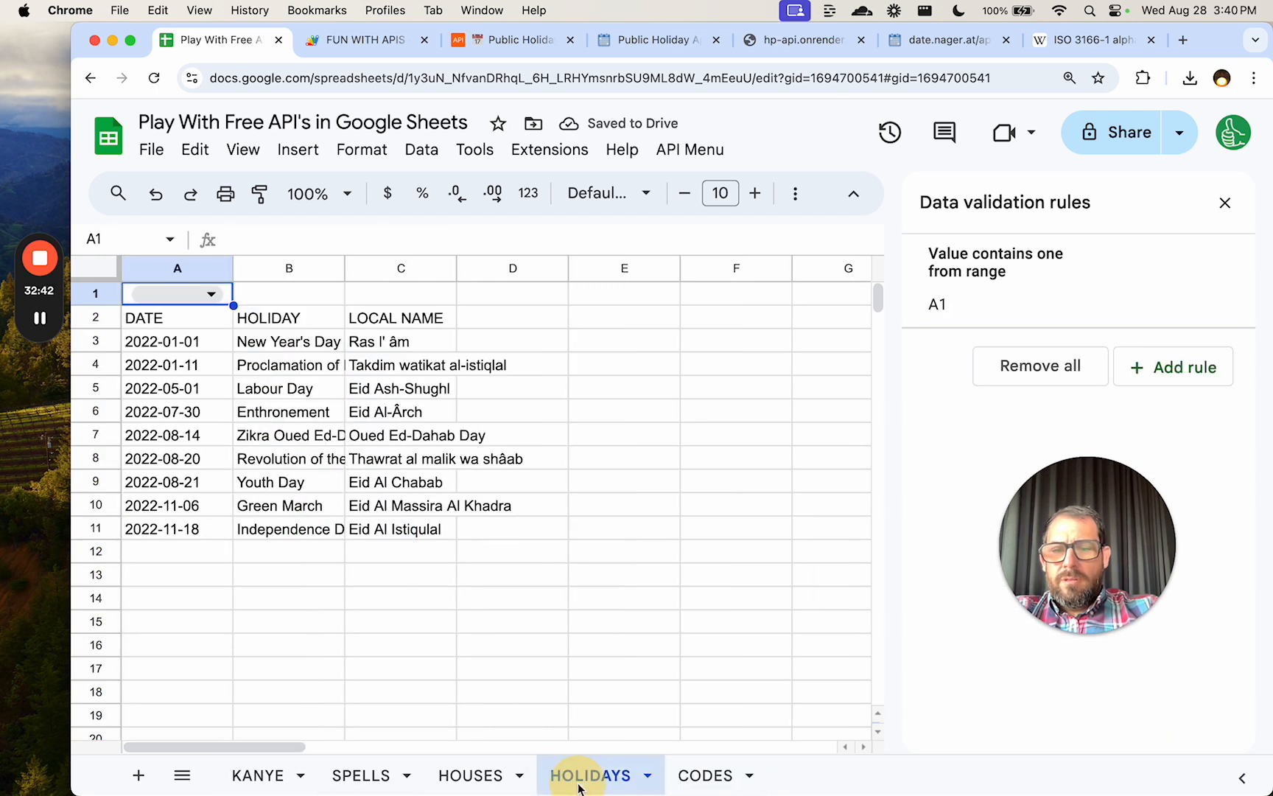
click(214, 295)
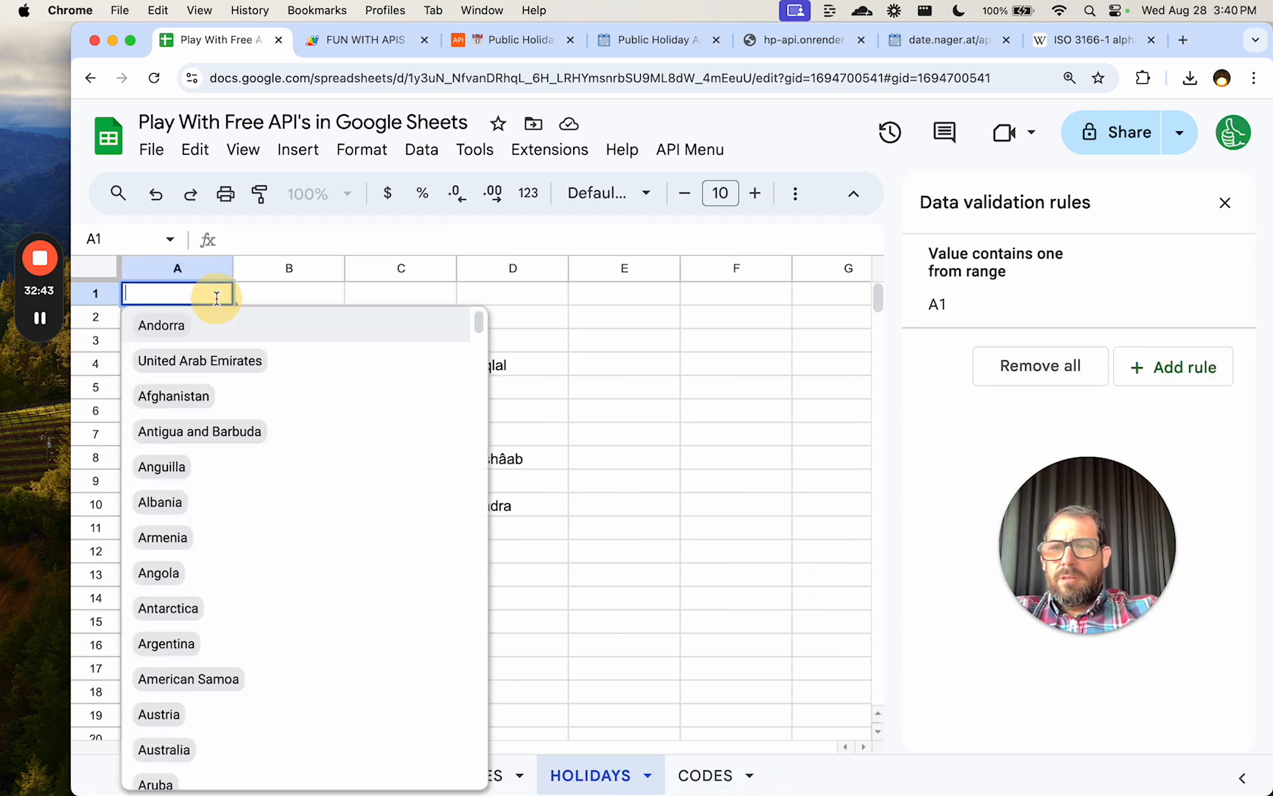
click(217, 472)
key(Down)
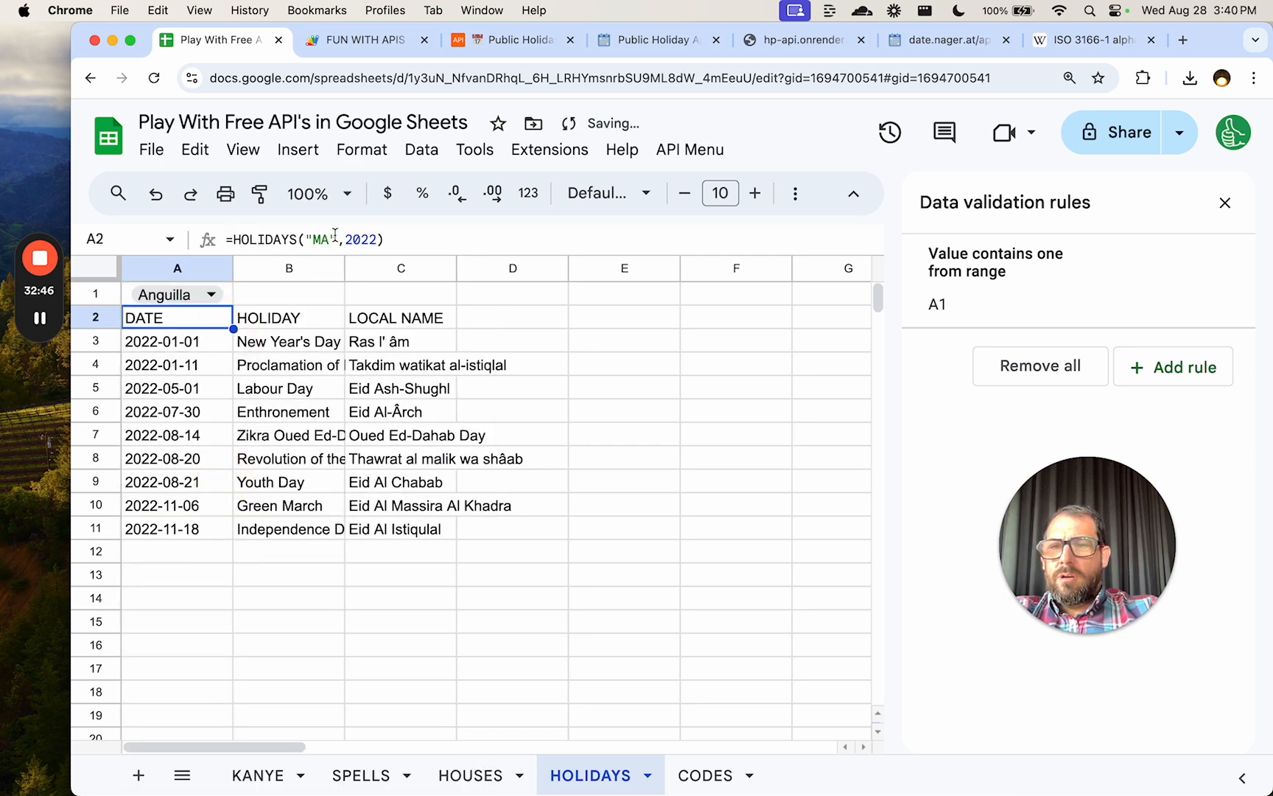
Remove the fixed "MA" country code from the HOLIDAYS formula in A2.
click(335, 237)
key(BackSpace)
key(BackSpace)
key(BackSpace)
key(BackSpace)
text(VL)
key(BackSpace)
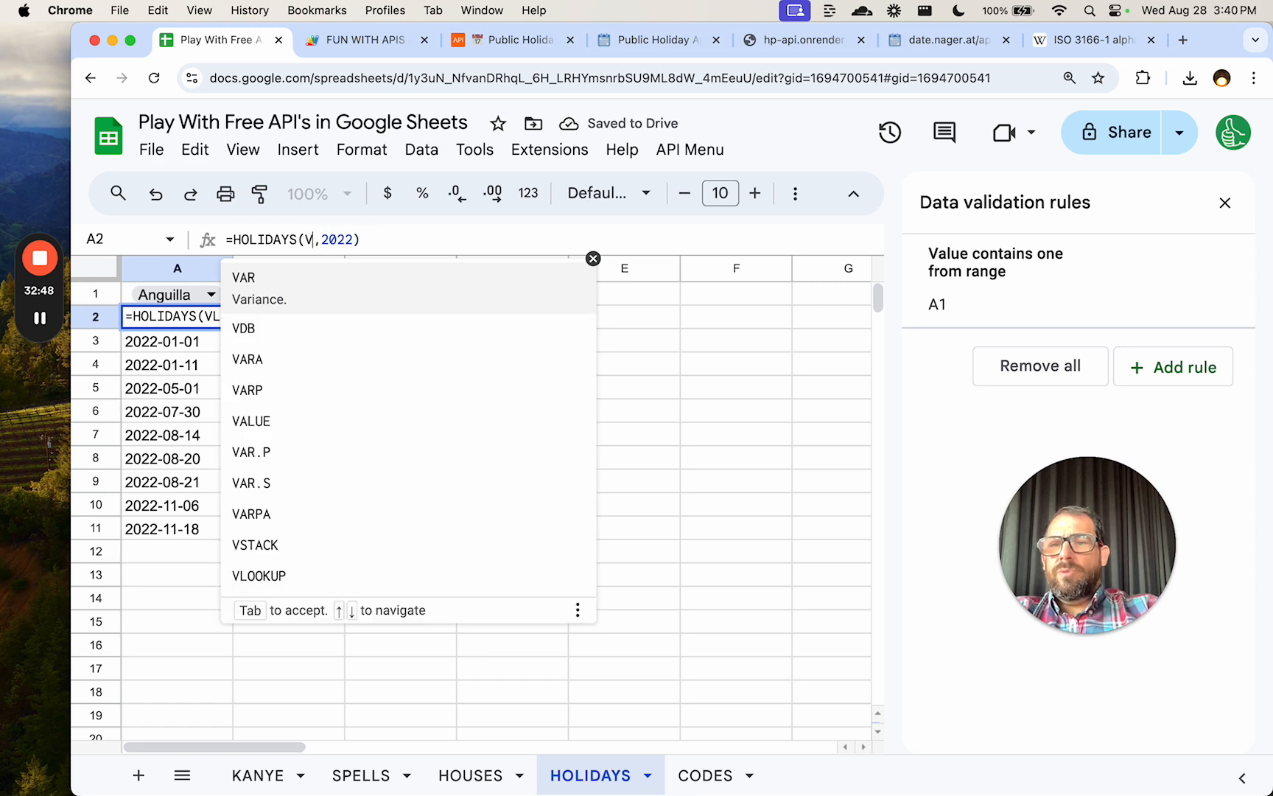
key(BackSpace)
text(INDE)
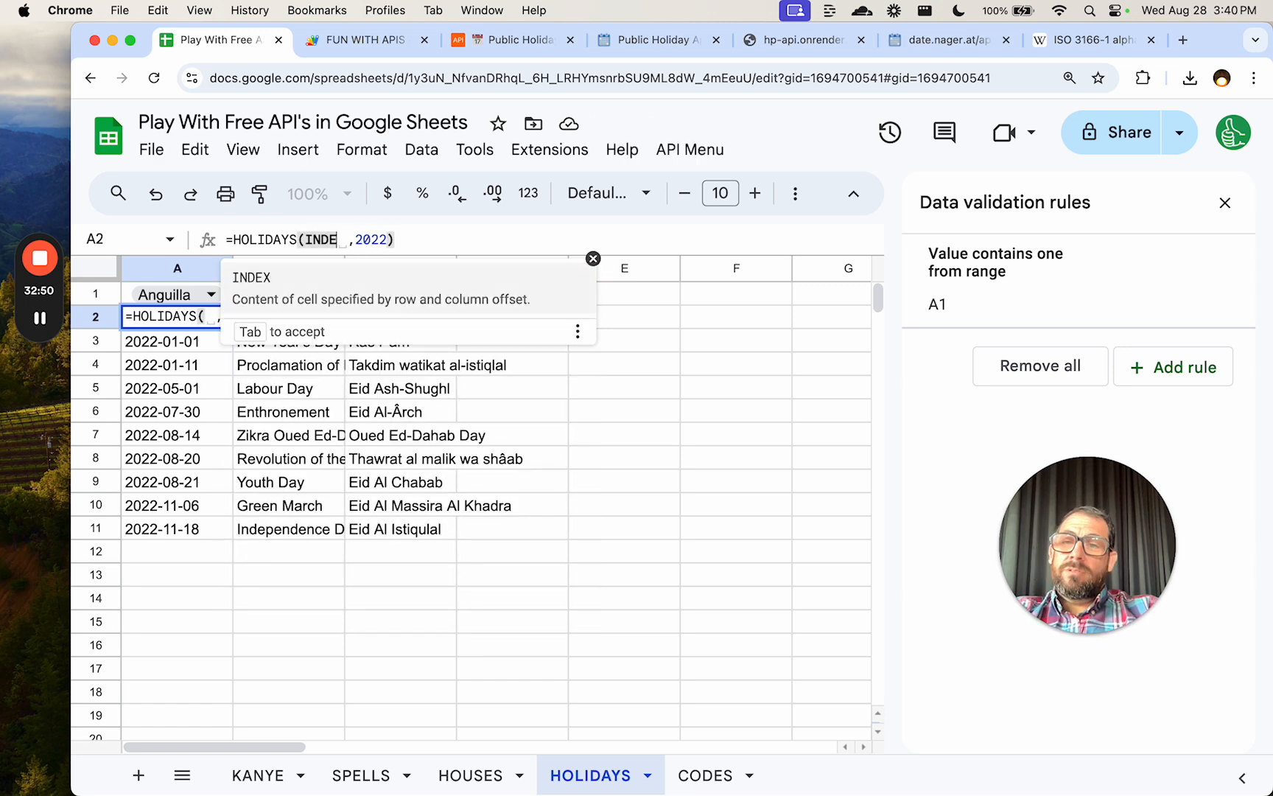
key(Tab)
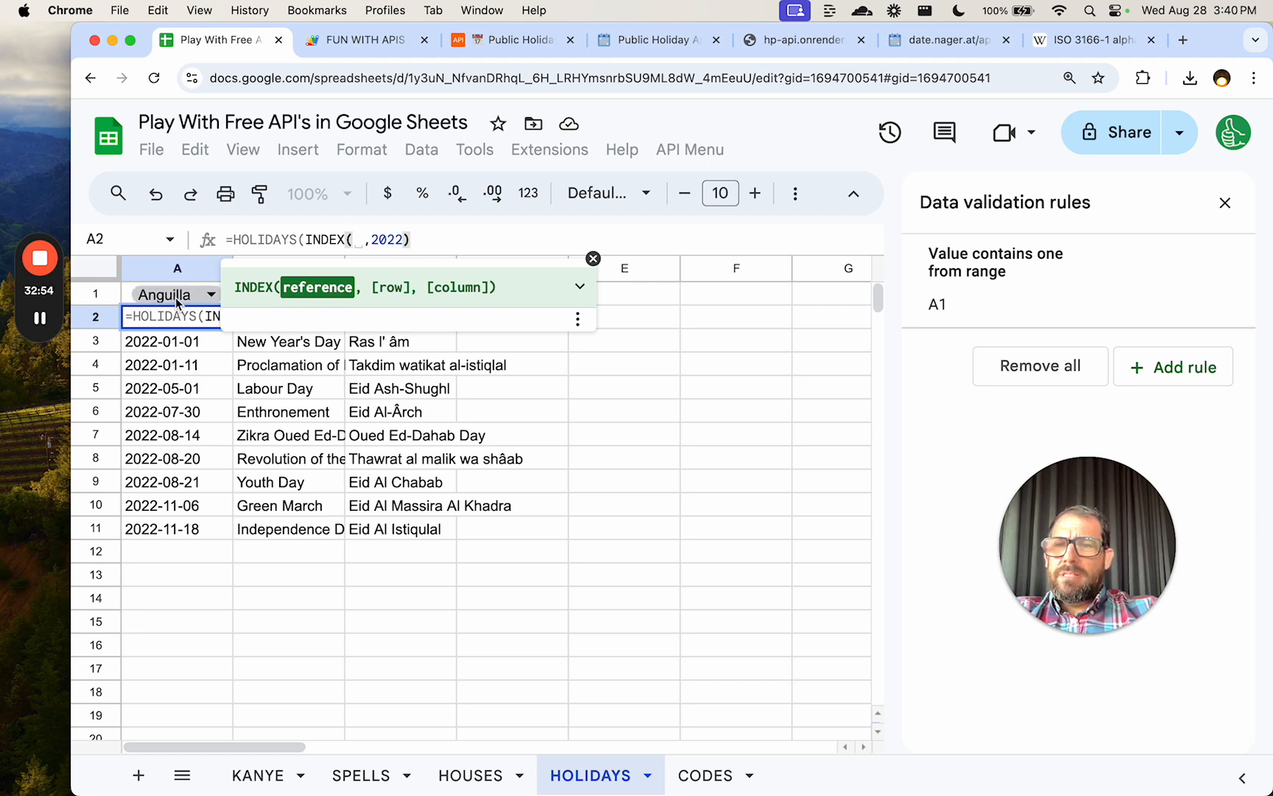
key(BackSpace)
key(BackSpace)
key(BackSpace)
key(BackSpace)
key(BackSpace)
key(BackSpace)
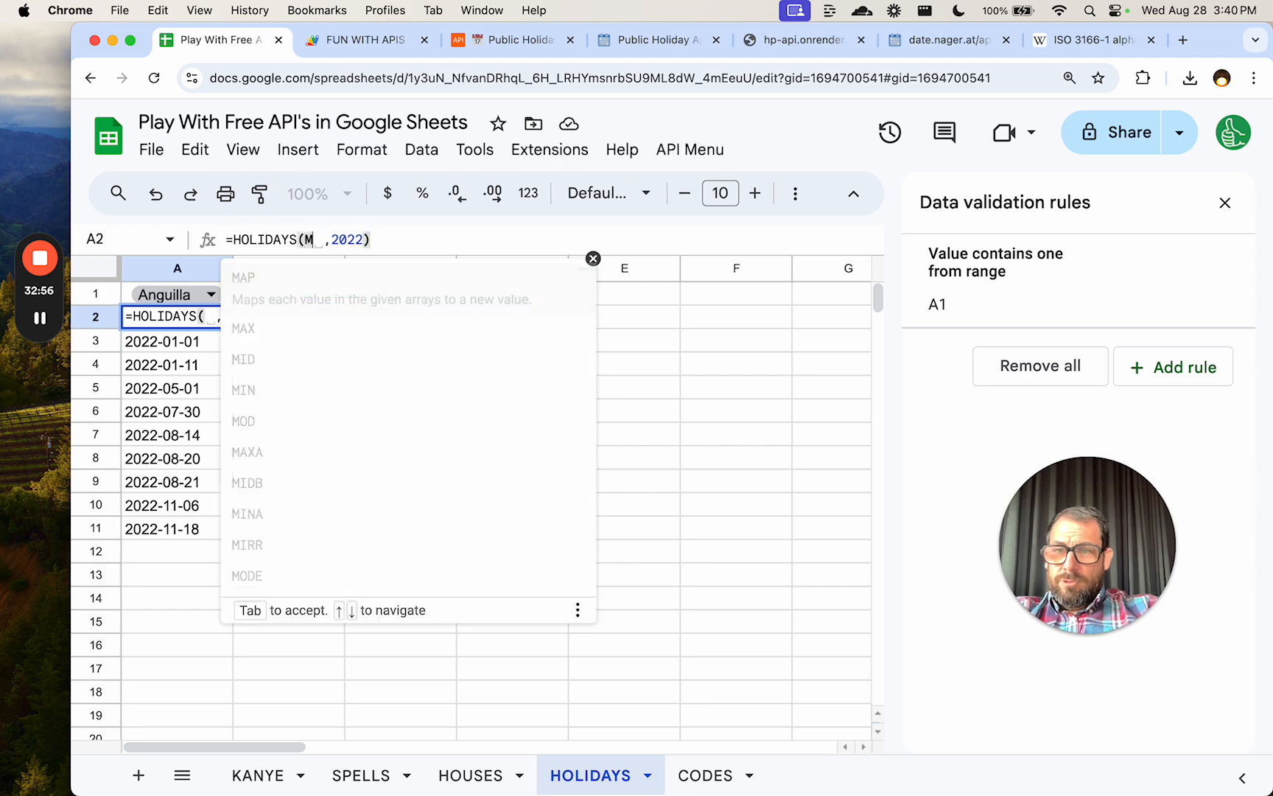
Use MATCH(A1,CODES!B:B,0) as the first argument of the HOLIDAYS formula in A2.
text(MAT)
key(Tab)
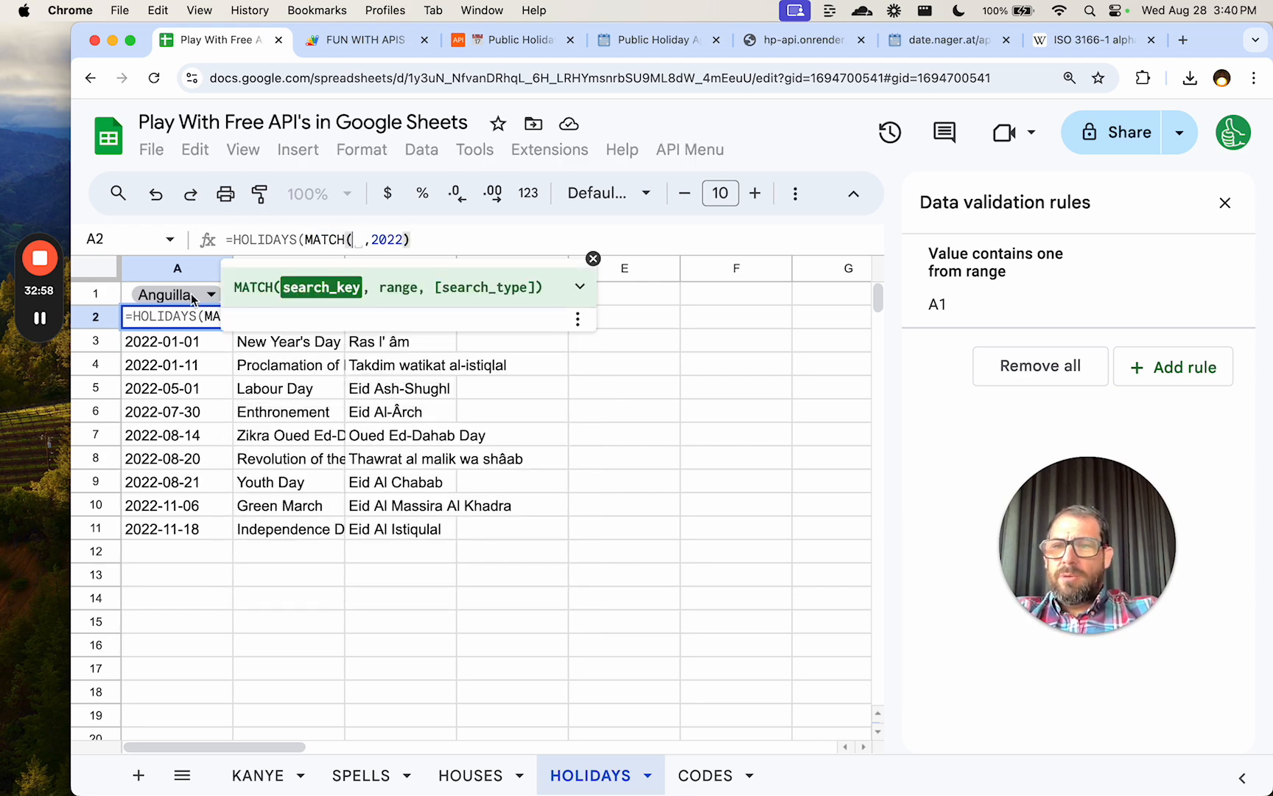
click(191, 293)
text(,)
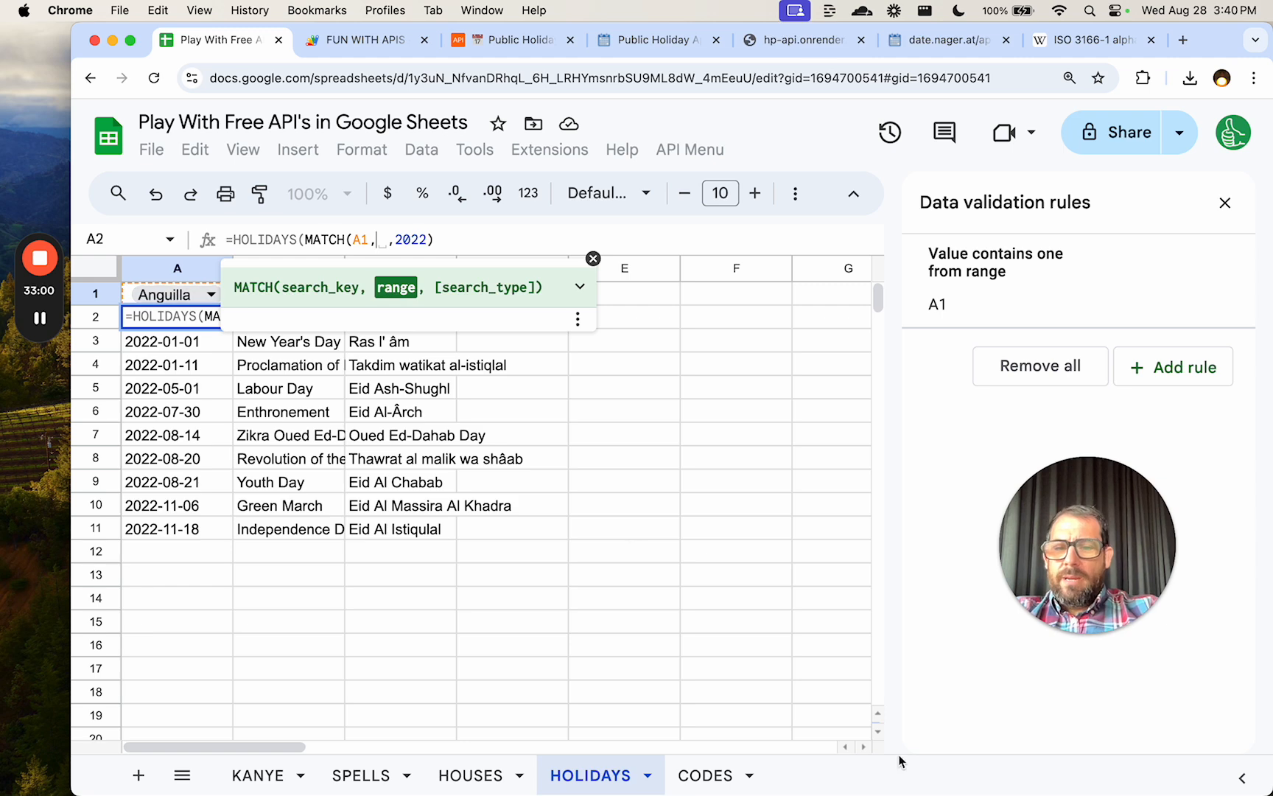
click(705, 775)
click(361, 273)
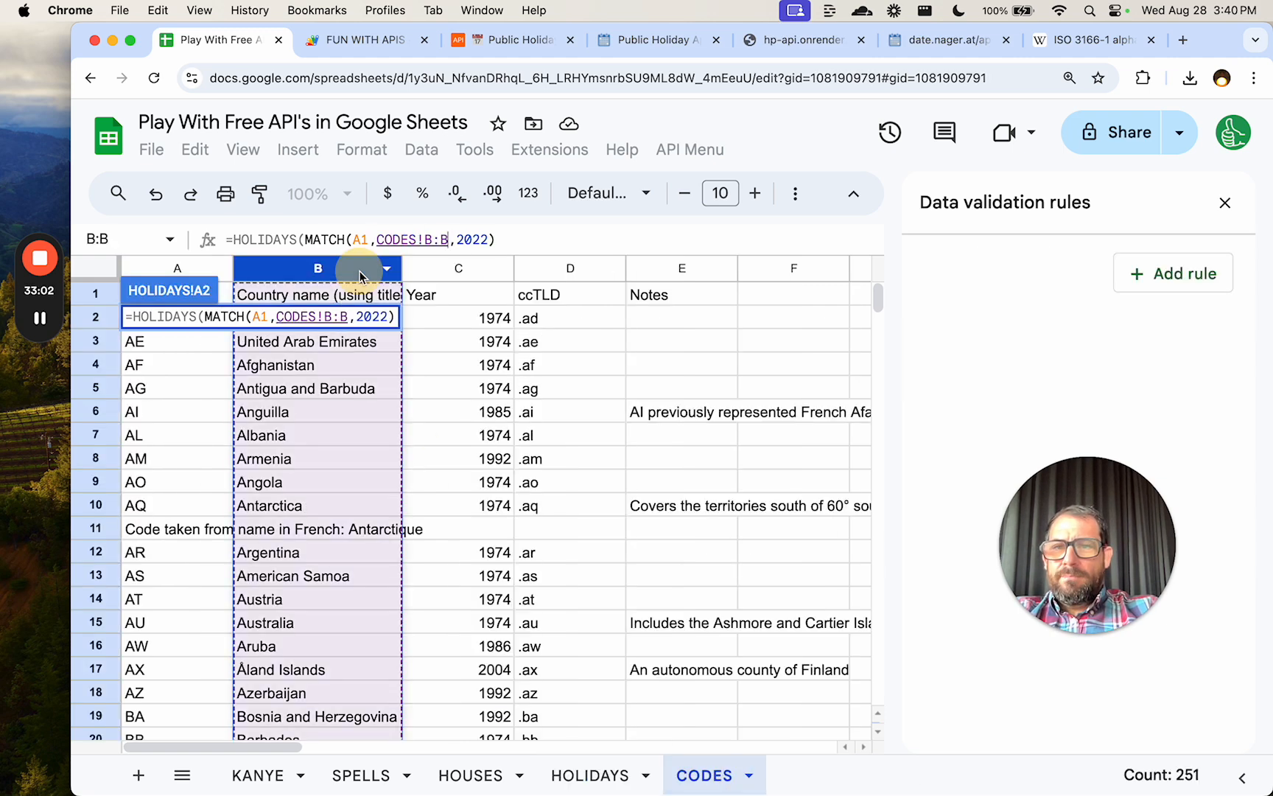
text(,0),)
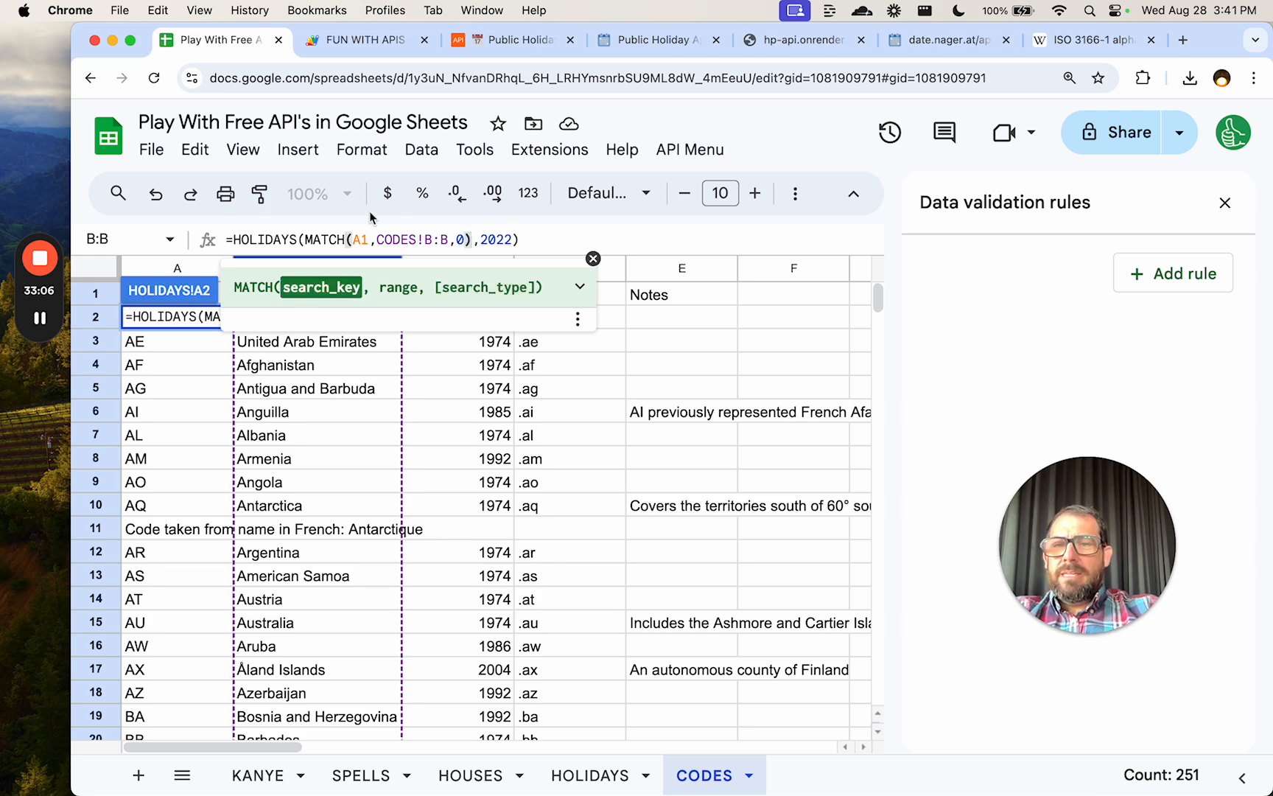
Wrap the MATCH in an INDEX on CODES!A:A inside the A2 formula, and widen column A.
text(INDEX()
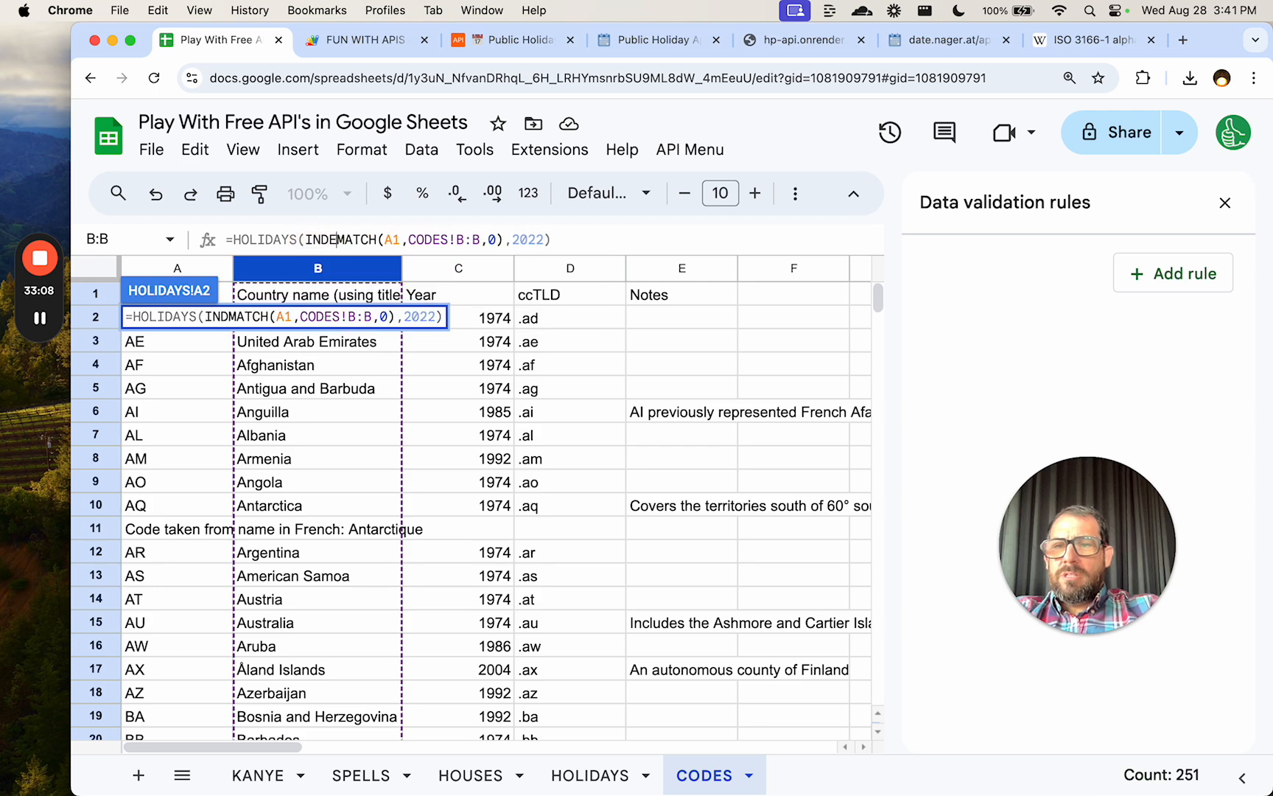
click(185, 267)
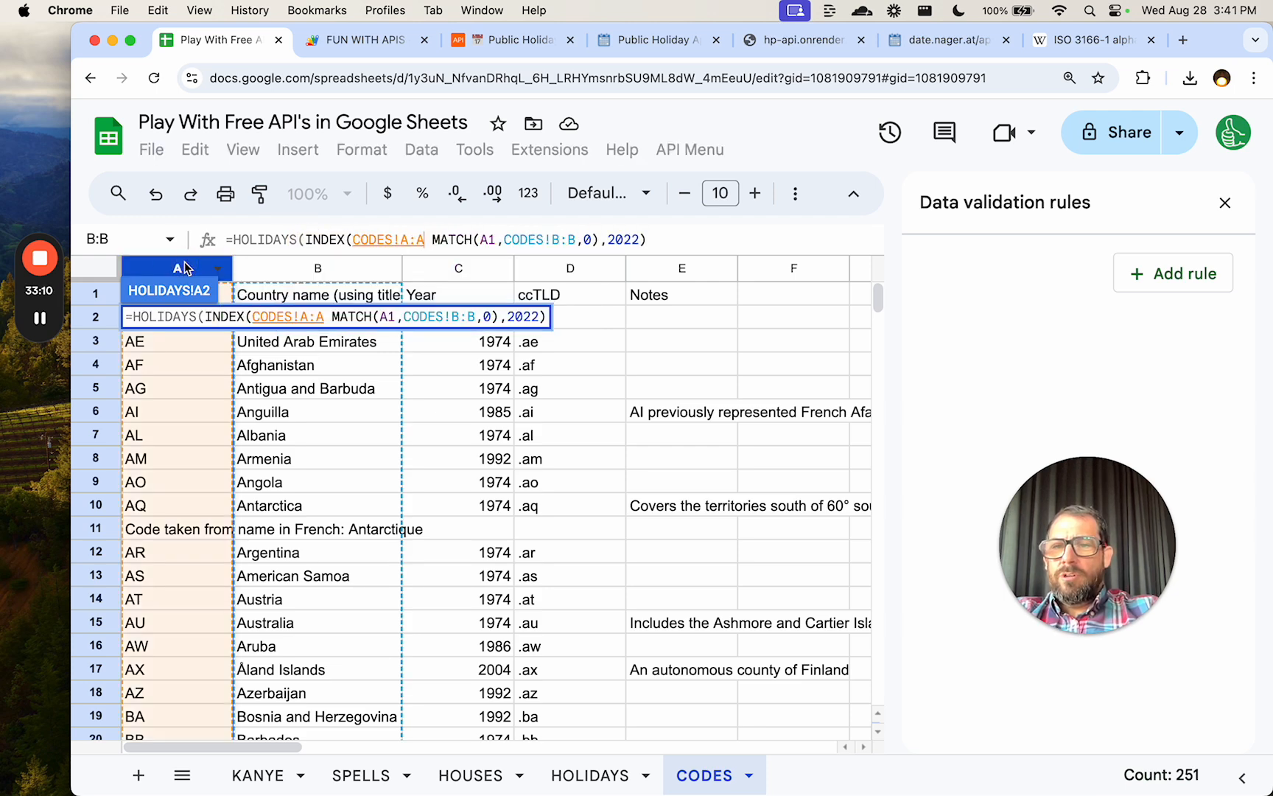
text(,0)
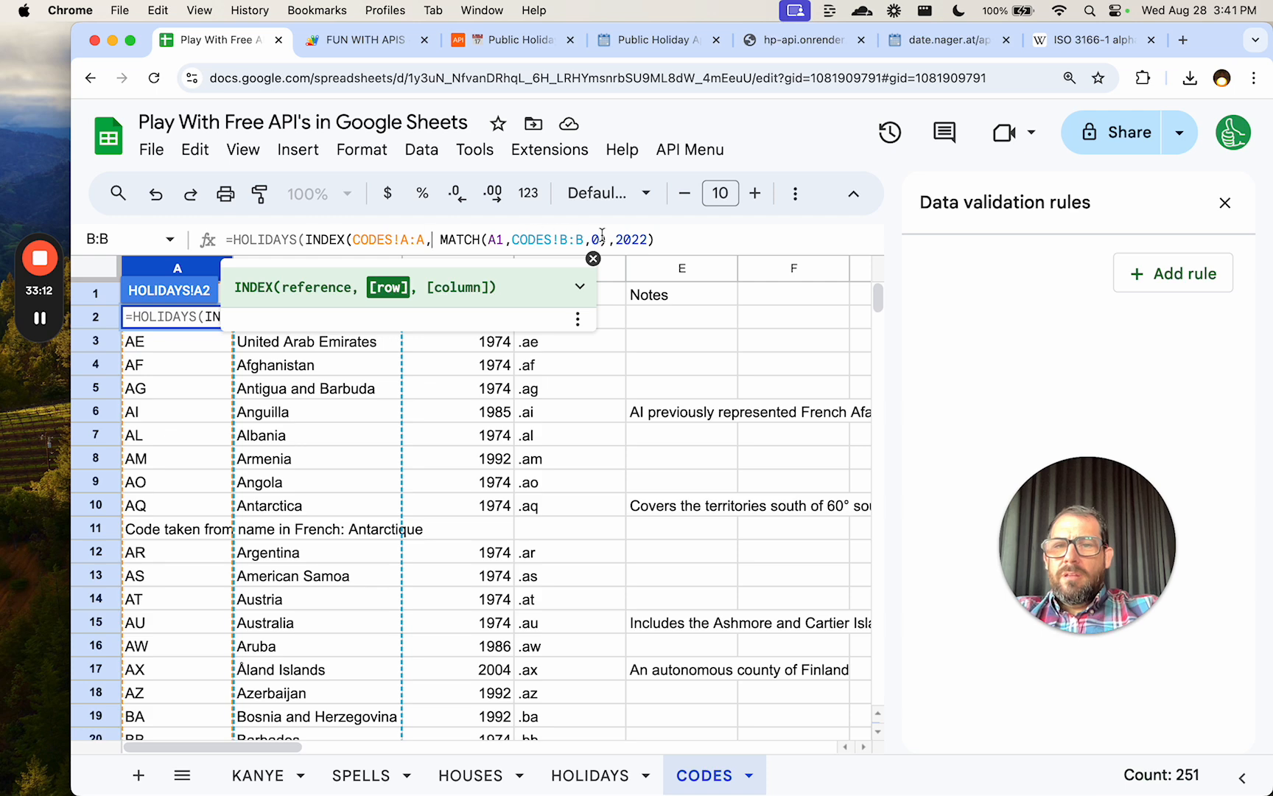
text())
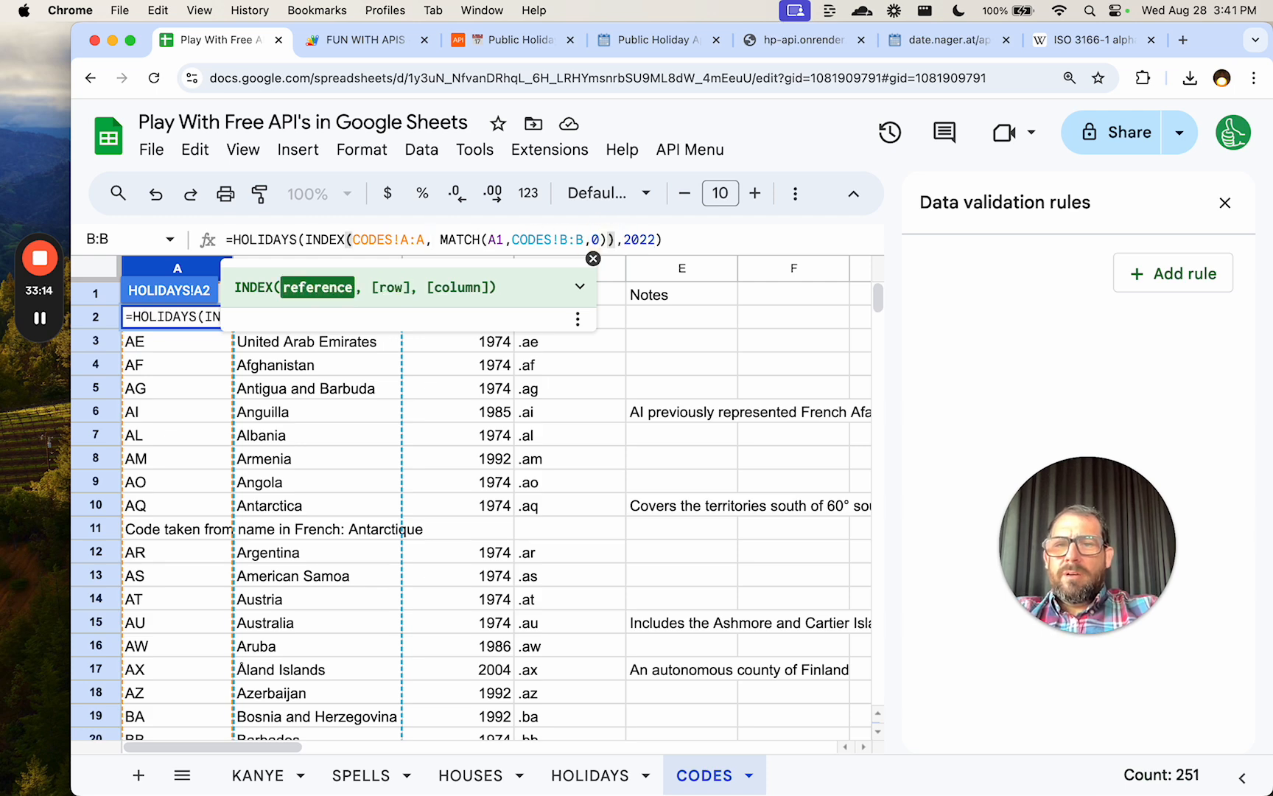
key(Return)
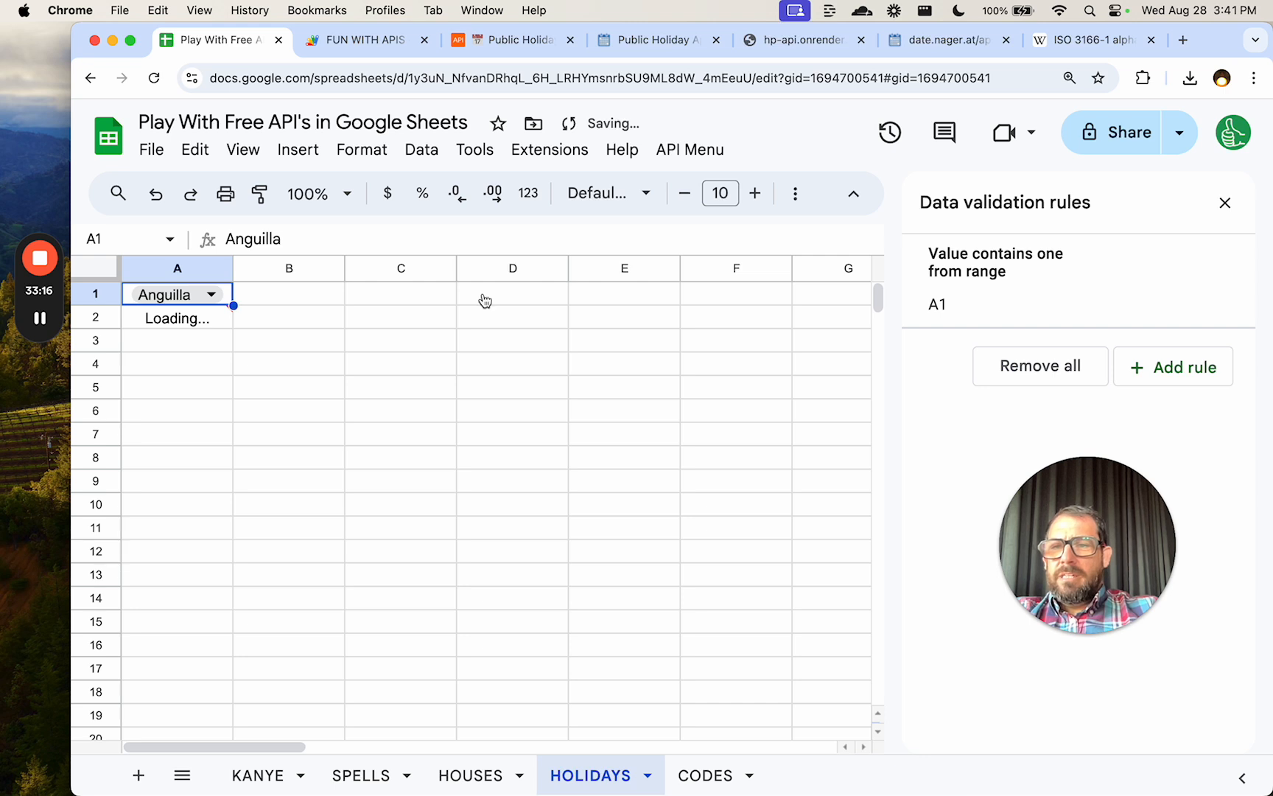
drag(234, 270, 301, 268)
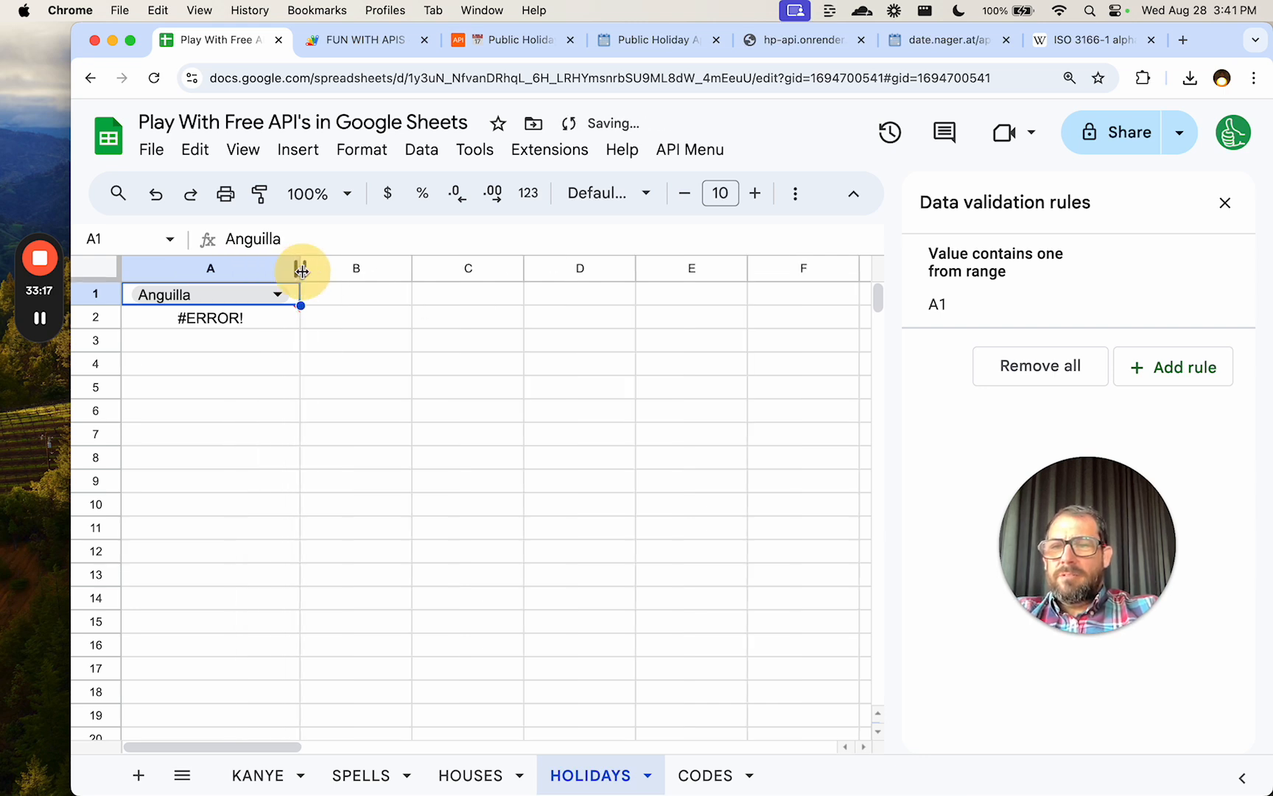
Check the A2 formula and search the CODES sheet for "united st" to find the United States entry.
click(252, 320)
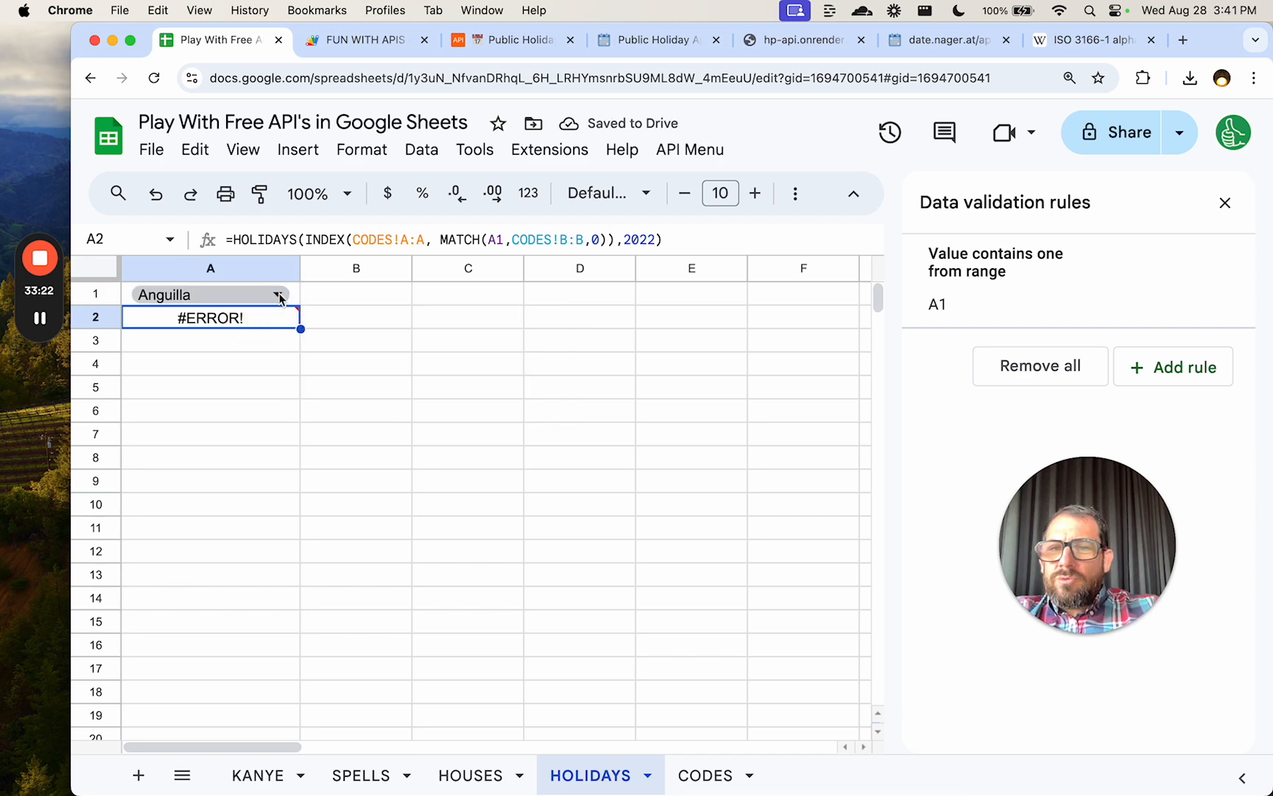
click(676, 774)
click(605, 775)
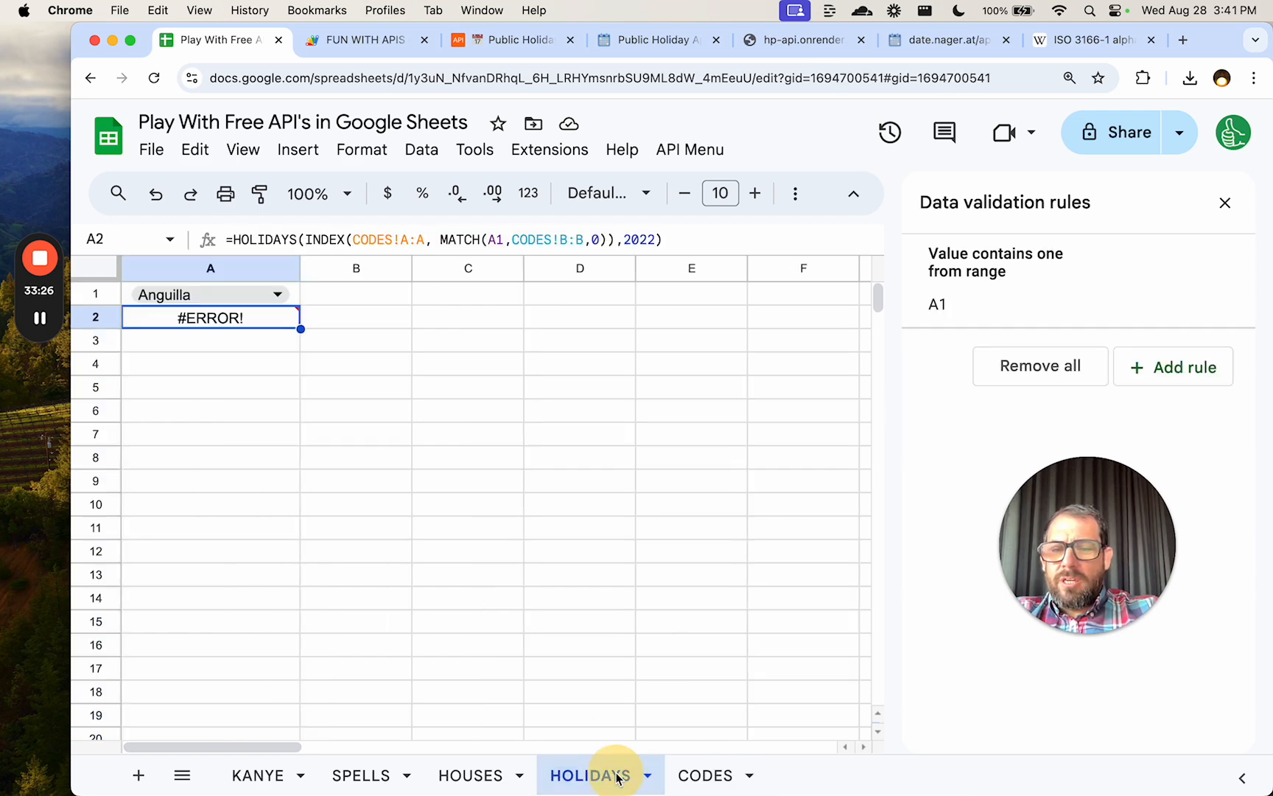
click(702, 775)
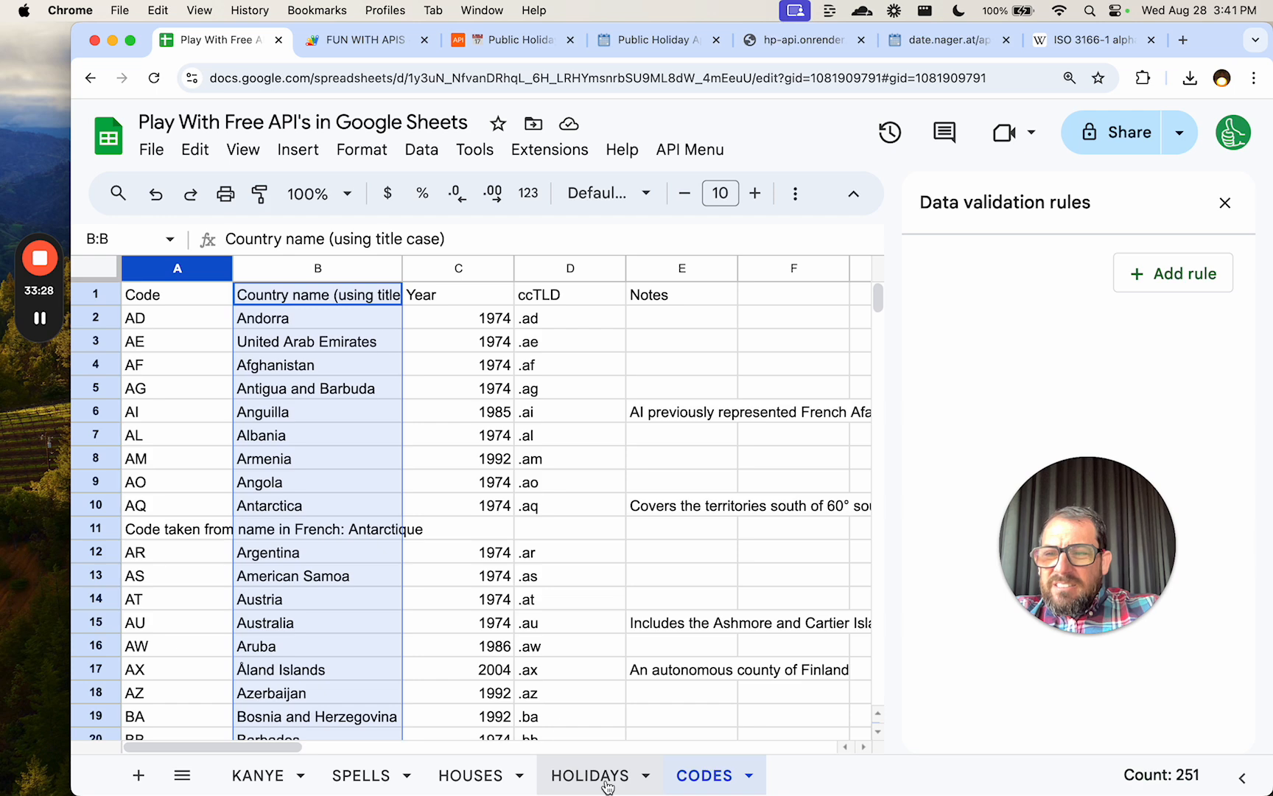
key(super+f)
text(unit)
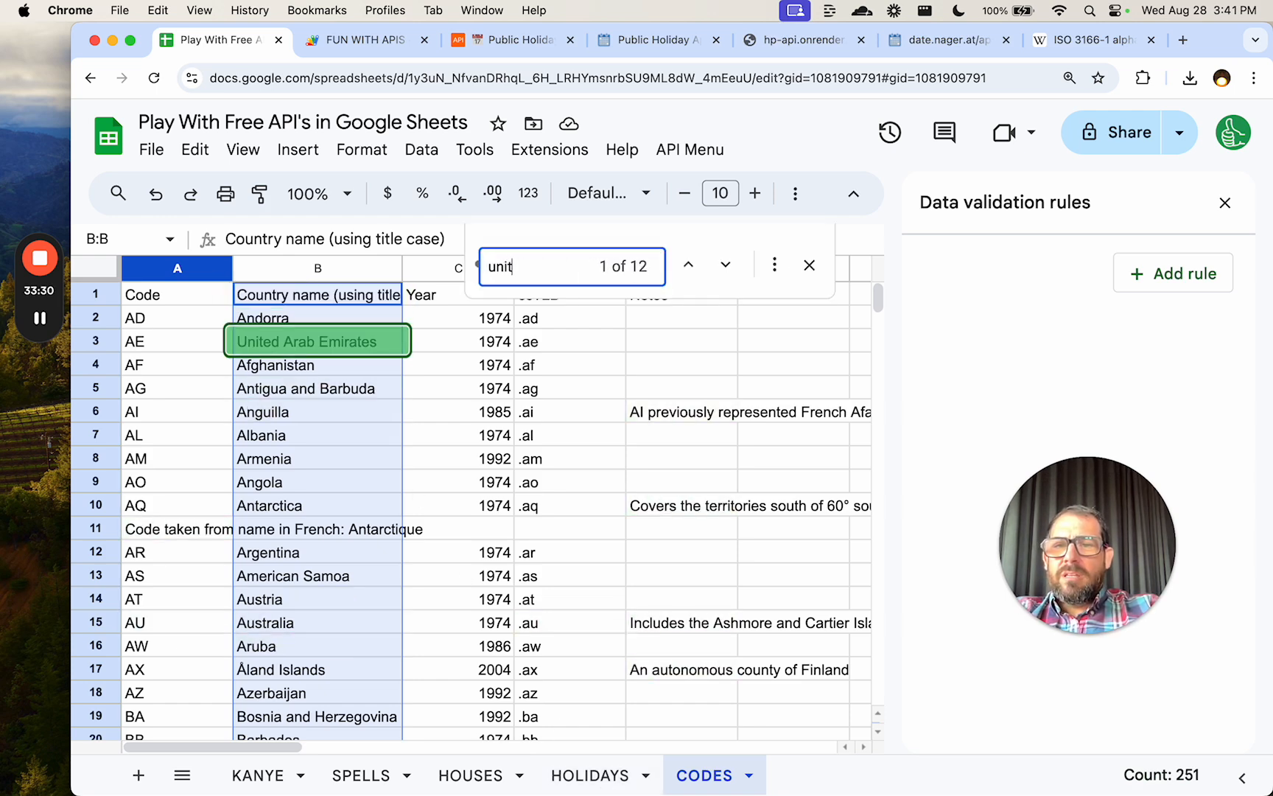
text(ed st)
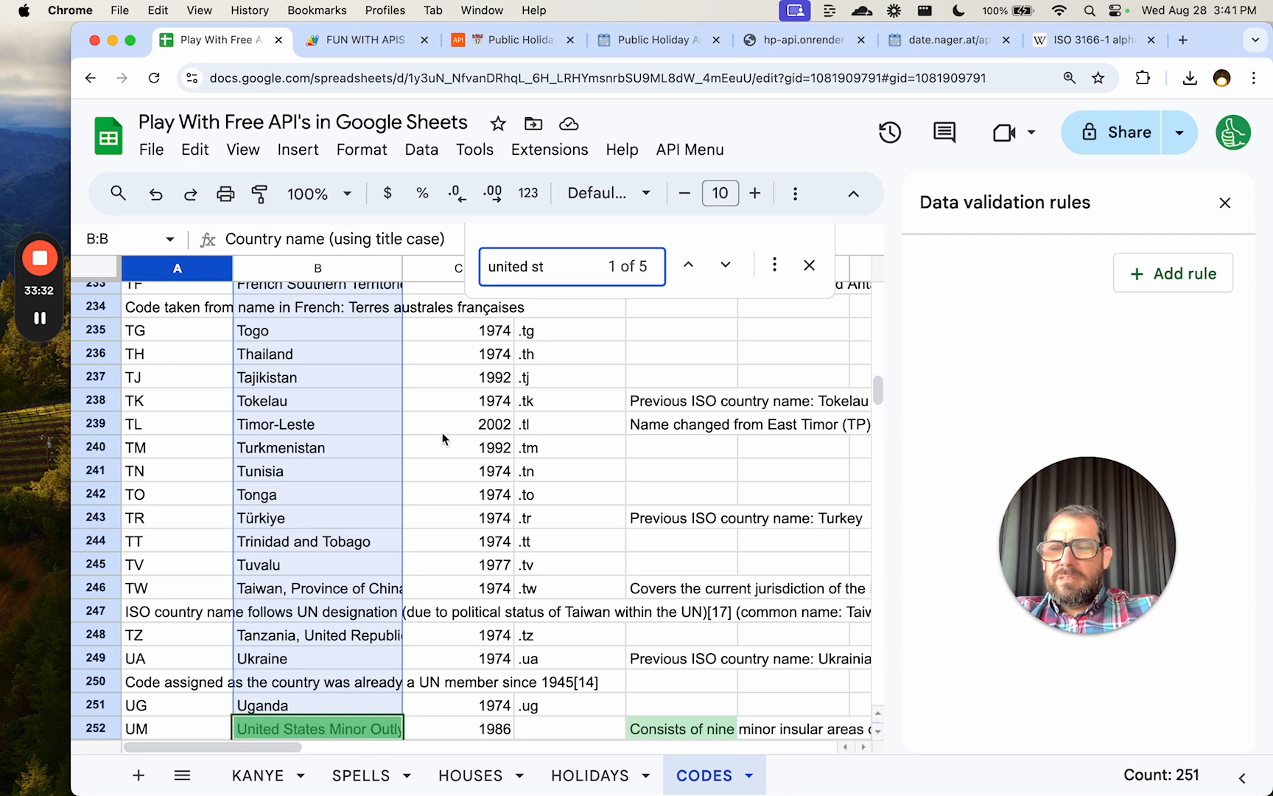
scroll(475, 453, down, 3)
scroll(475, 453, down, 2)
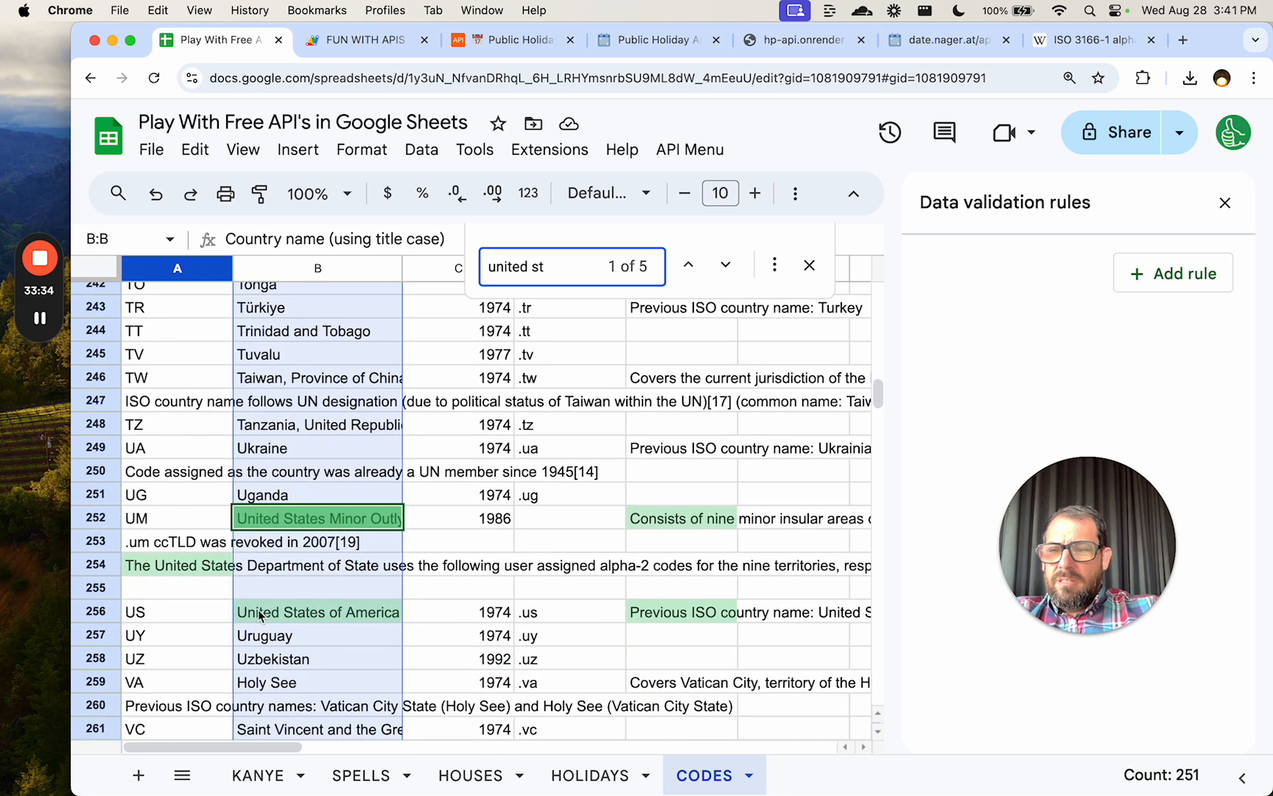
Choose United States of America in the A1 dropdown on the HOLIDAYS sheet and close the search.
click(590, 775)
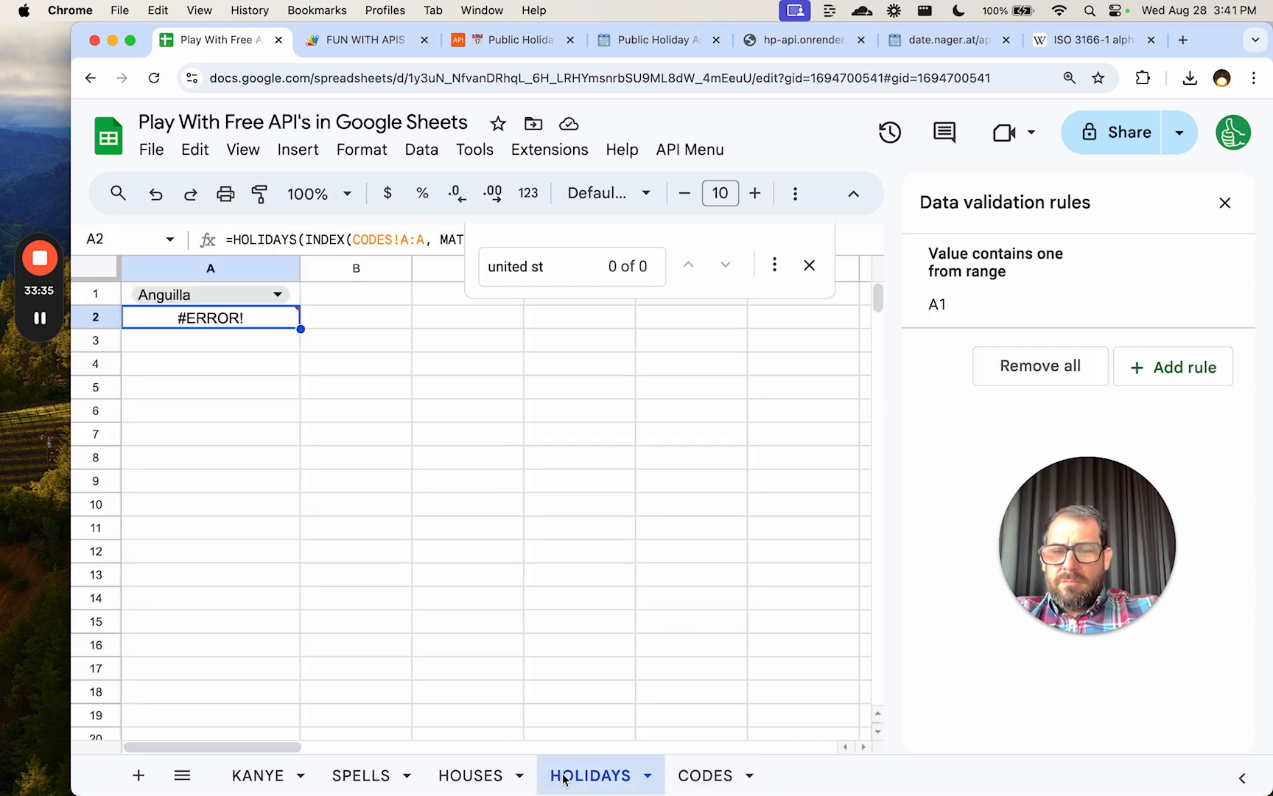
click(273, 304)
text(unite)
key(Down)
key(Down)
key(Down)
key(Down)
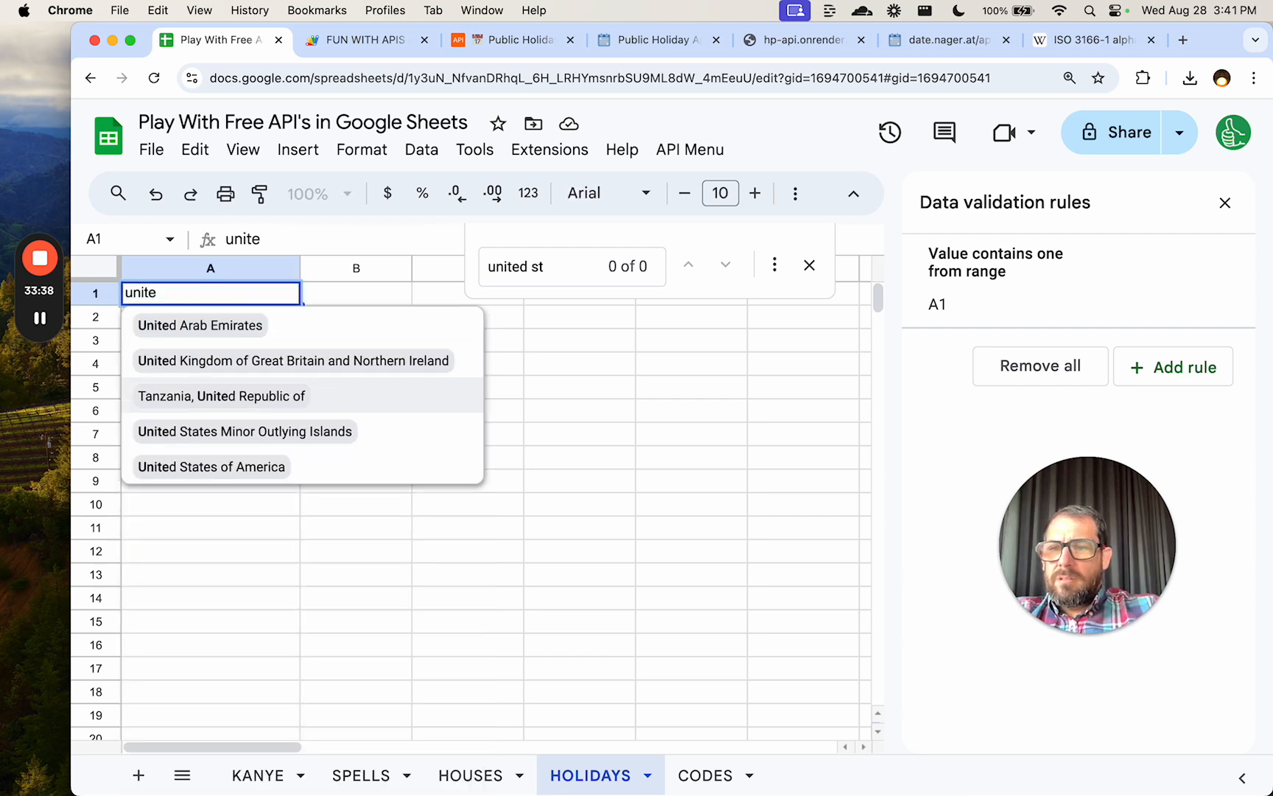
key(Return)
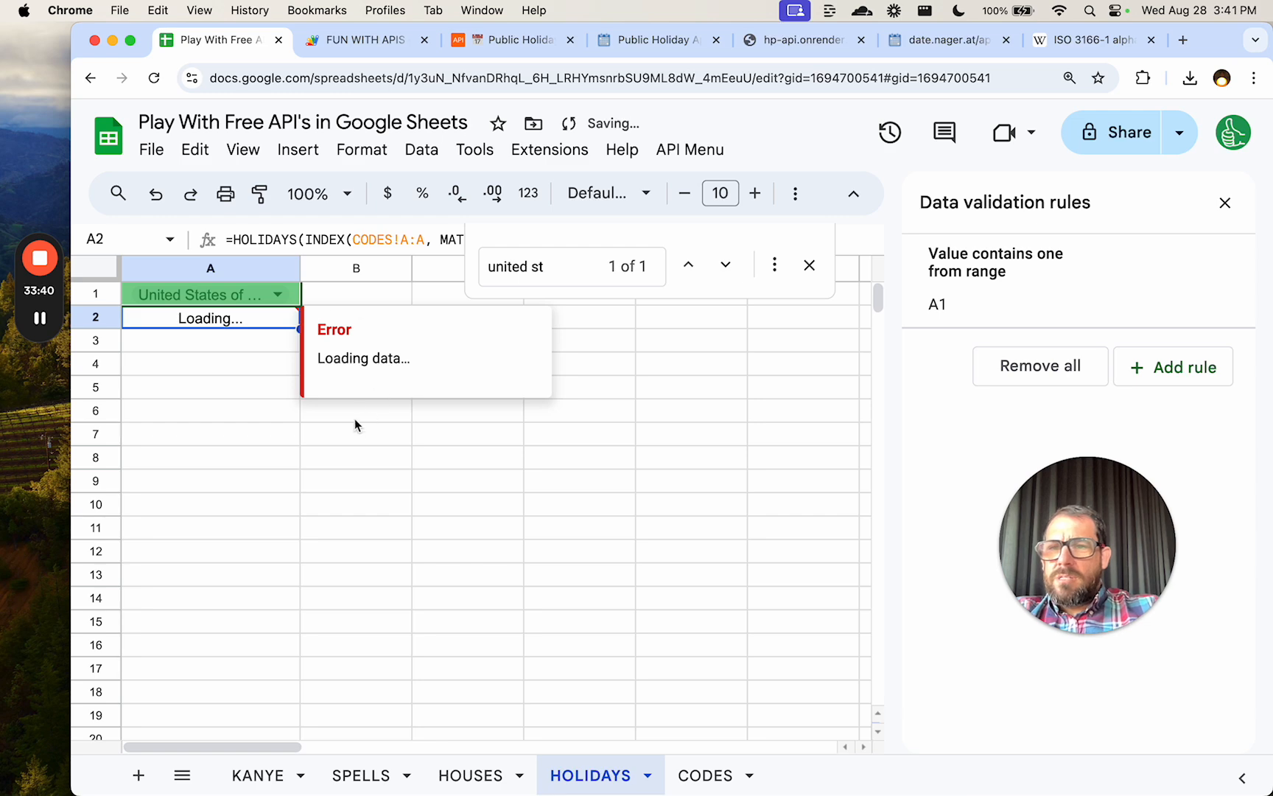
click(804, 268)
Choose Bermuda in the A1 country dropdown and widen column A further.
click(278, 295)
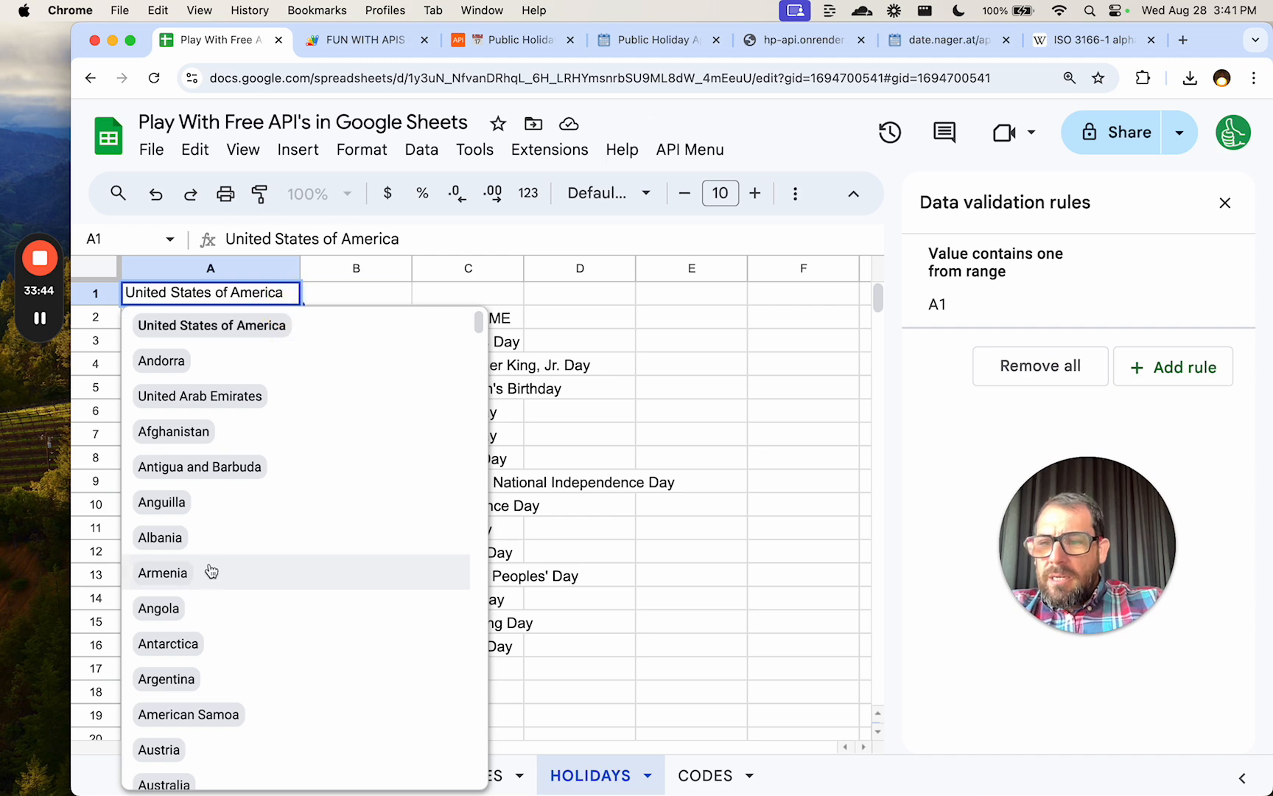
scroll(211, 571, down, 10)
click(204, 490)
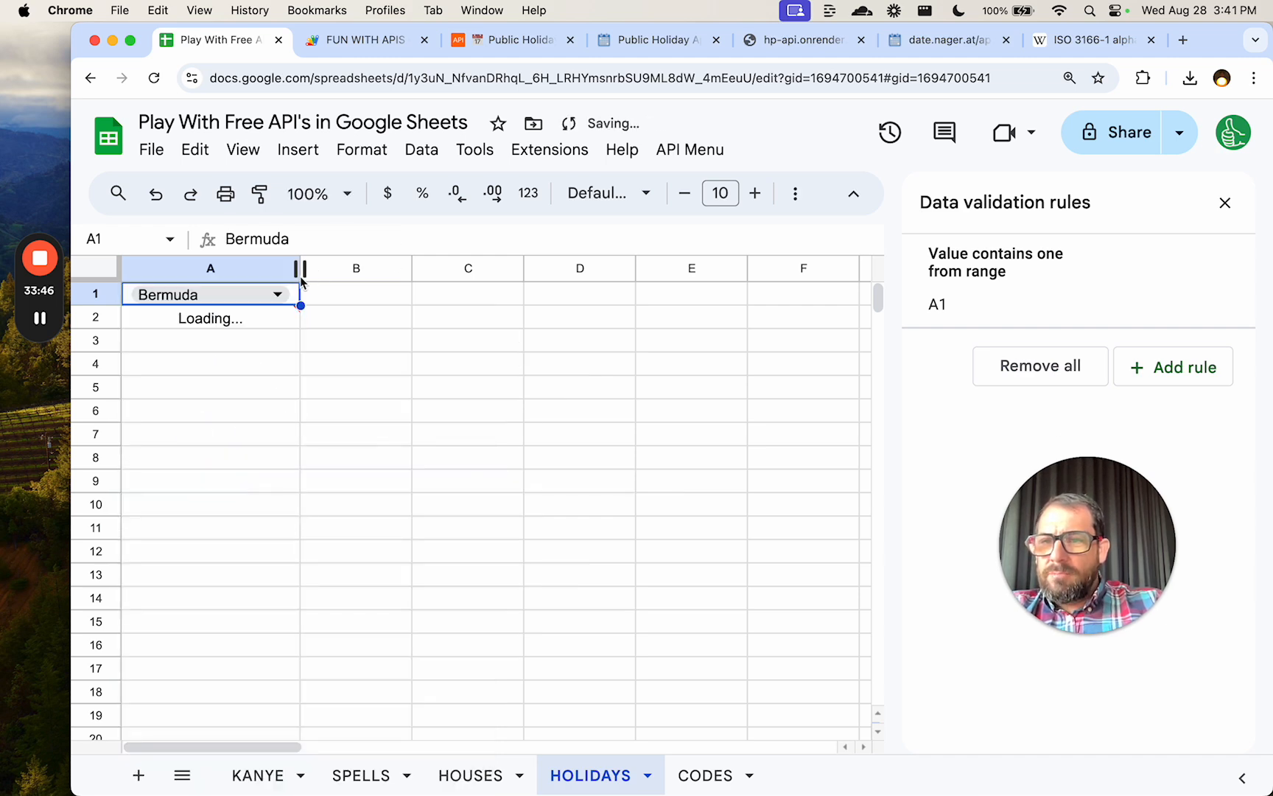
drag(301, 273, 446, 269)
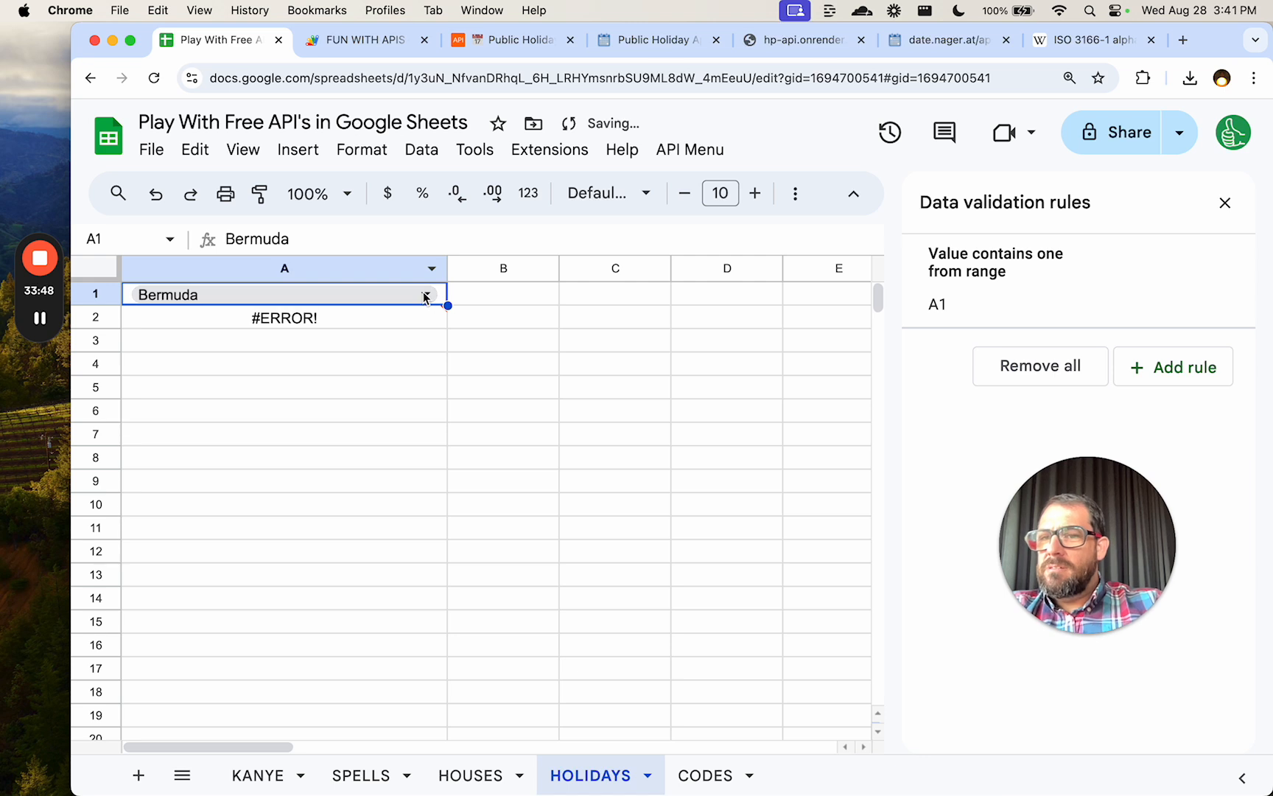
Choose Argentina in the A1 country dropdown.
click(426, 295)
scroll(287, 606, down, 4)
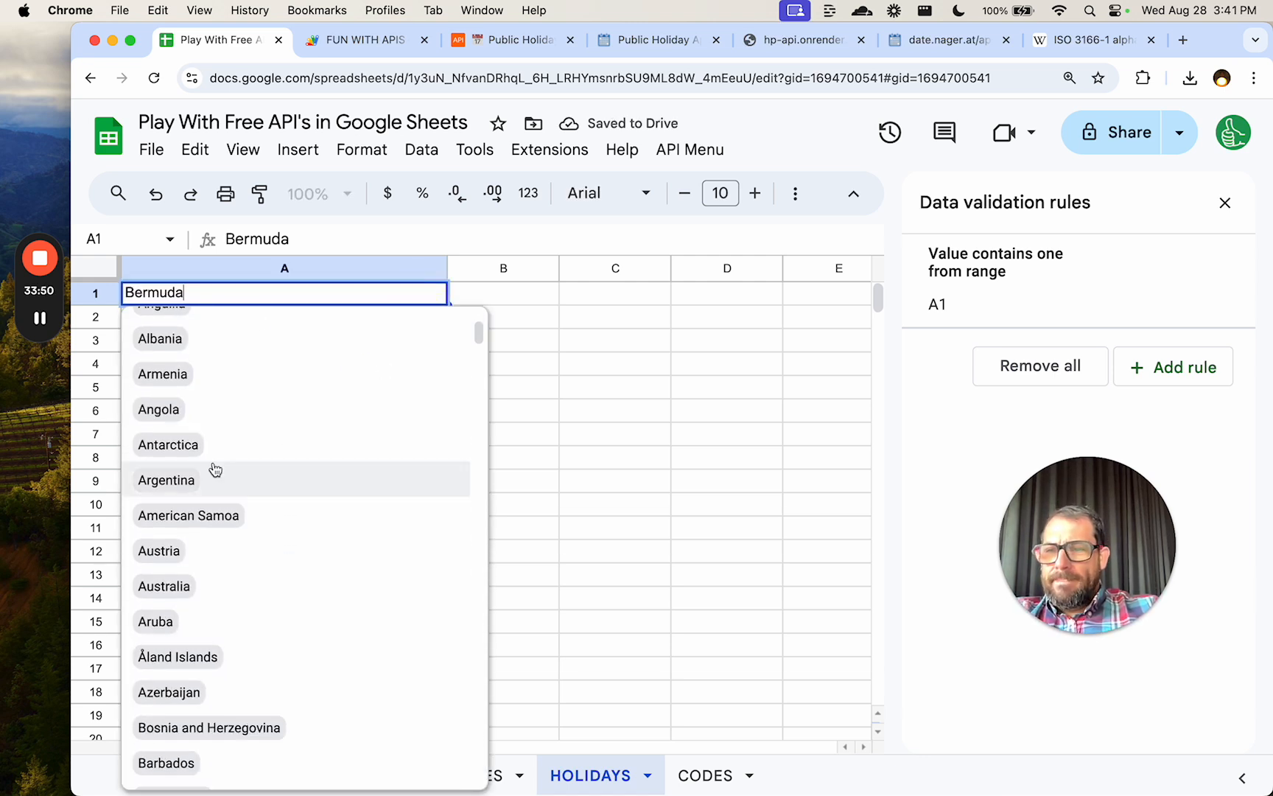
click(214, 486)
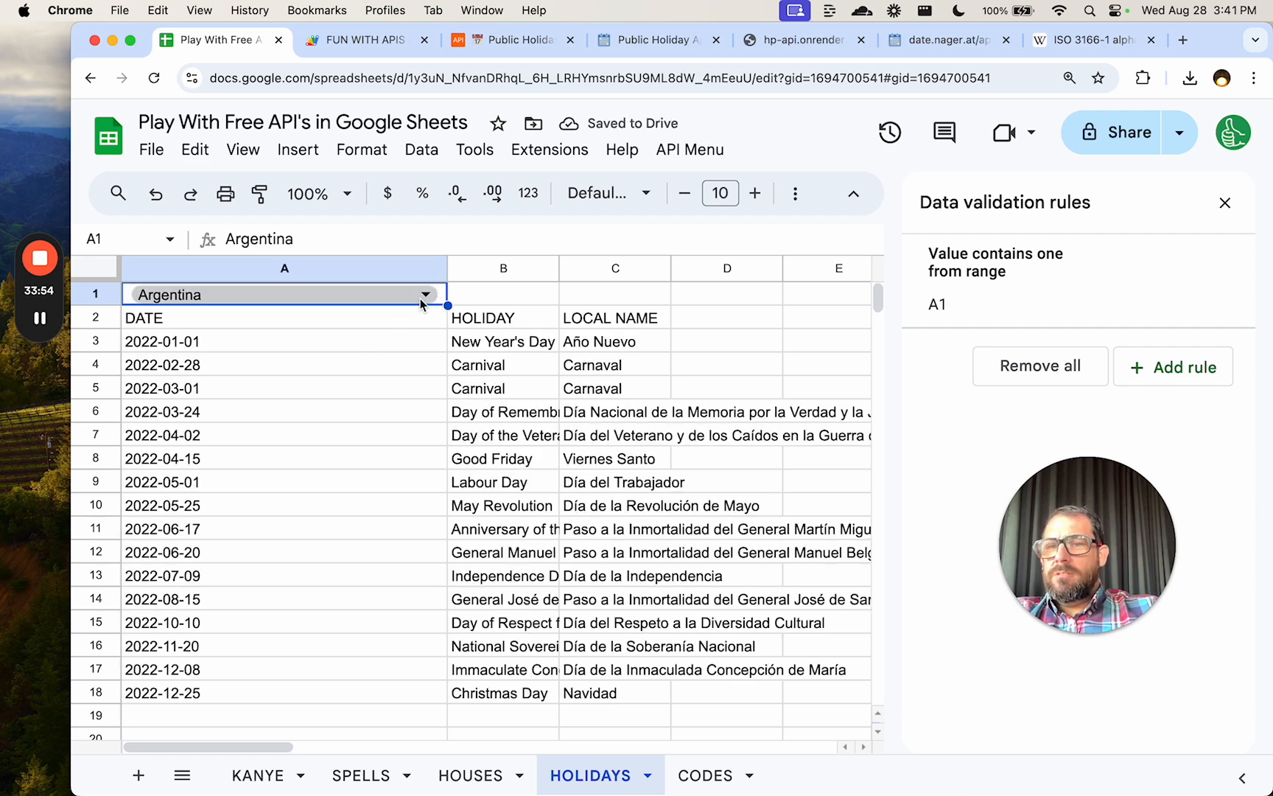
Highlight the holiday and local names in B3:C18, and review the Public Holiday API page and its documentation's response model.
drag(503, 341, 616, 697)
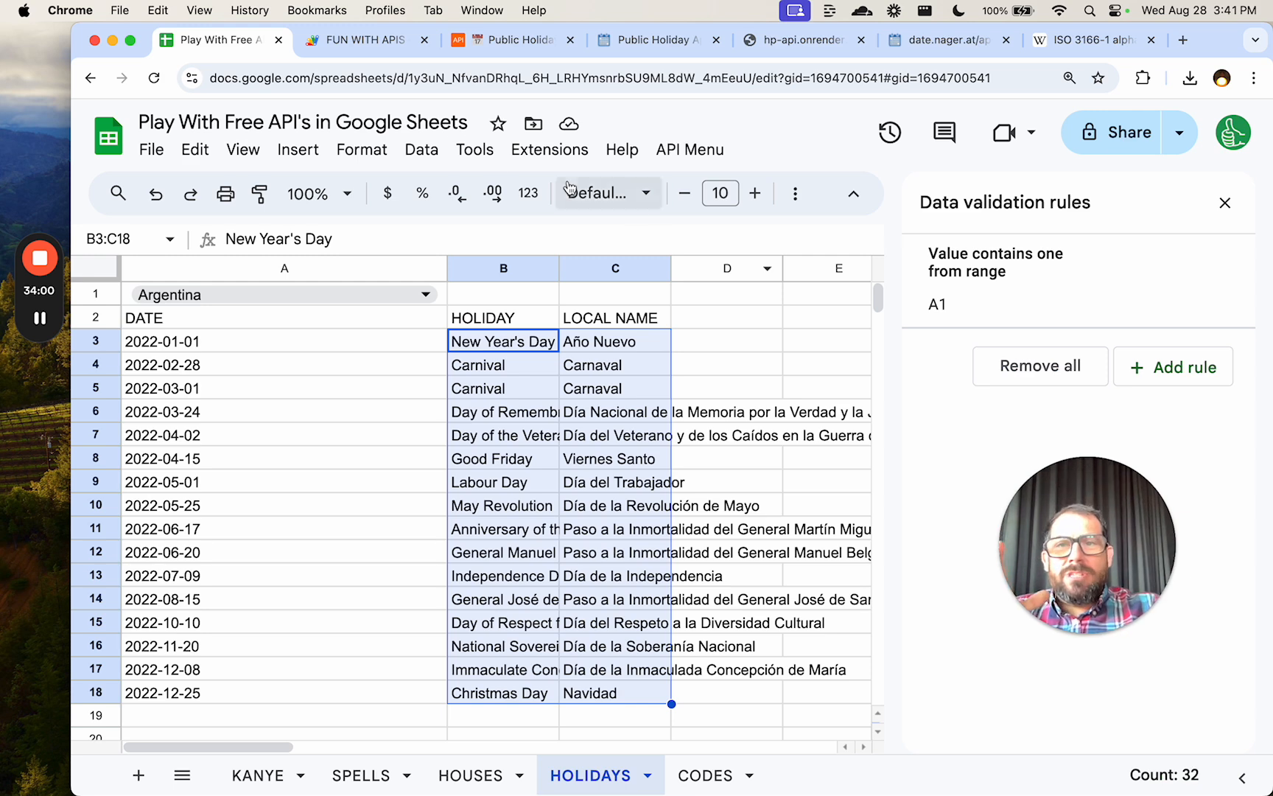
click(519, 41)
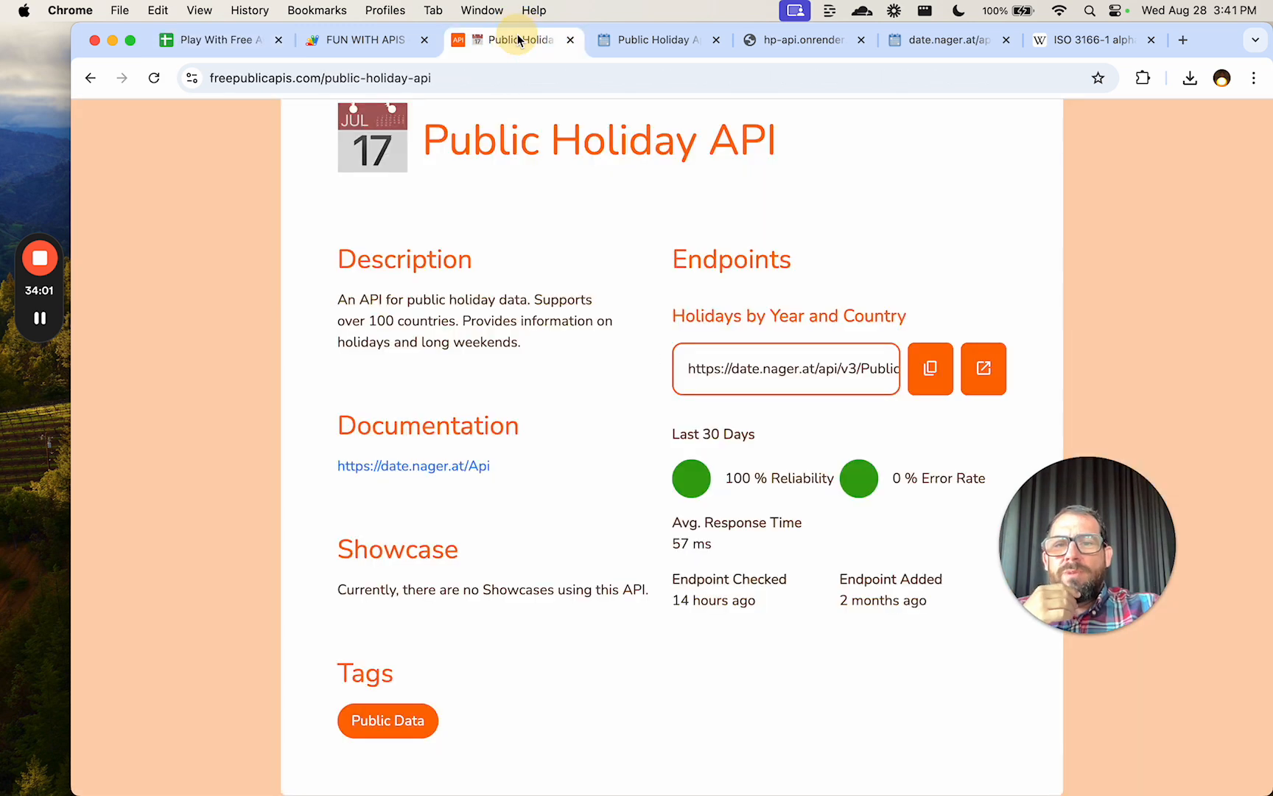
click(653, 51)
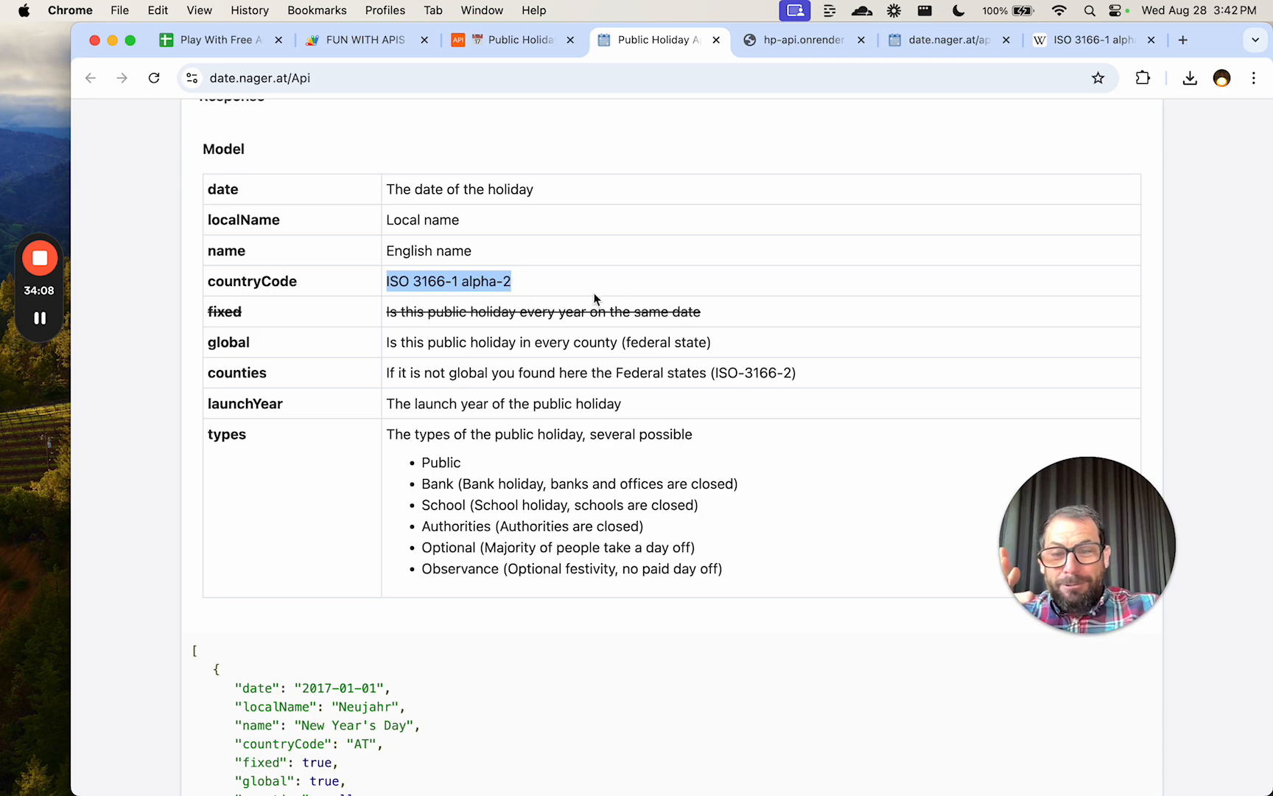
Highlight the description of the launchYear field in the API documentation's response model.
scroll(607, 431, down, 3)
scroll(608, 434, up, 2)
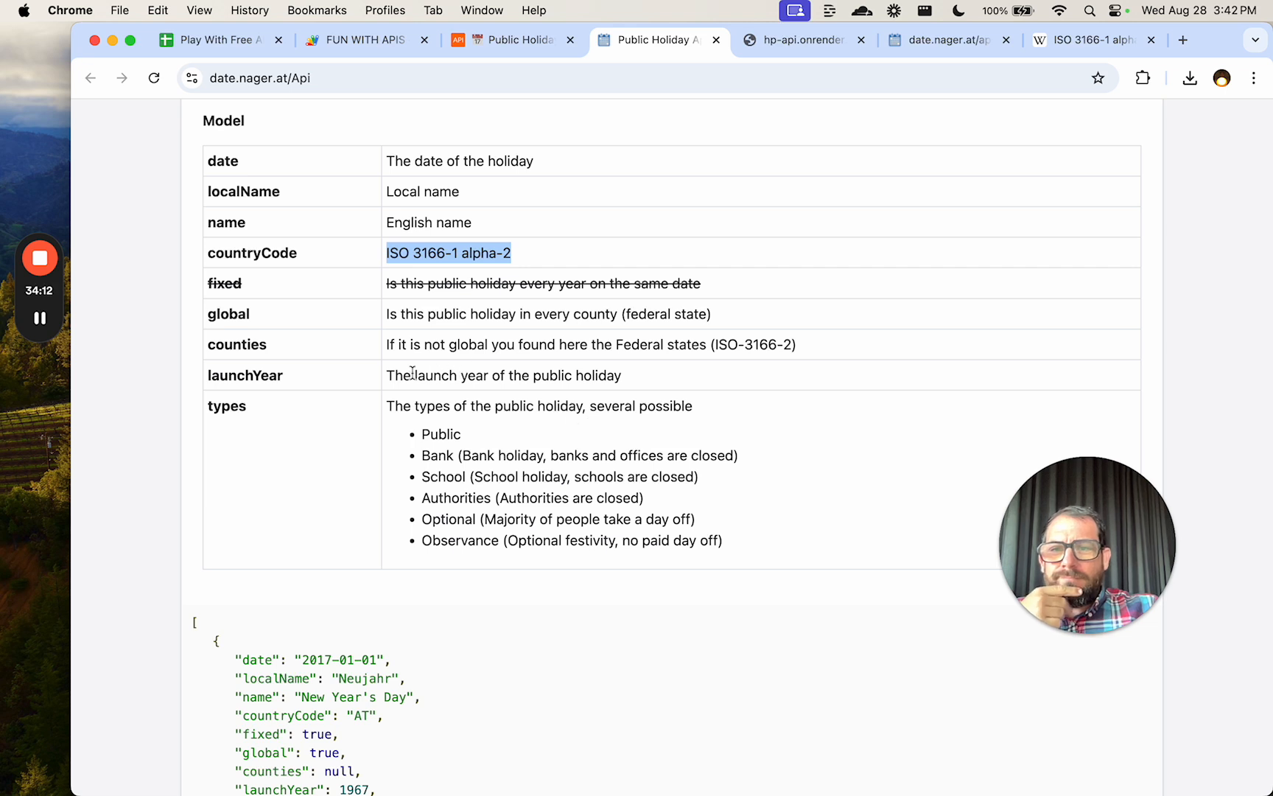
drag(387, 374, 633, 375)
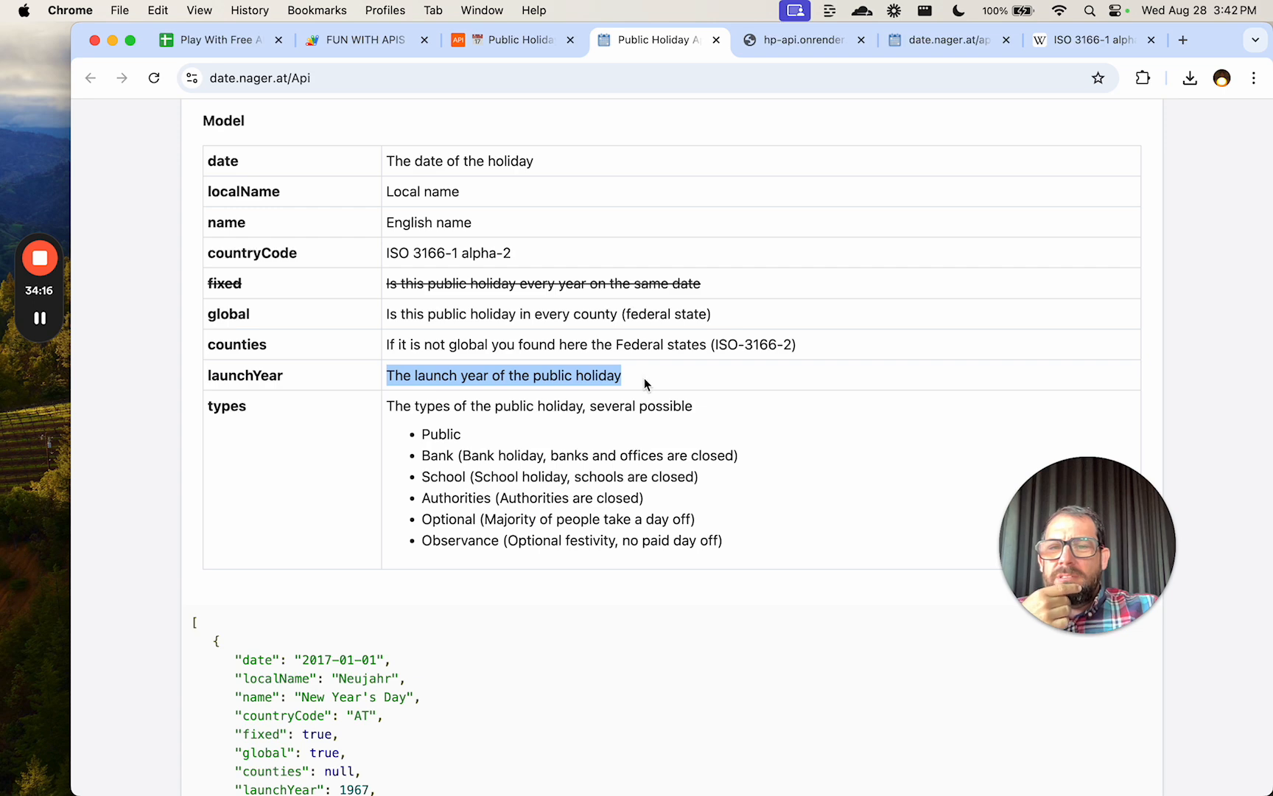
Add 'FIRST YEAR' as the fourth heading in the holidayArray of the HOLIDAYS function in Apps Script.
click(372, 42)
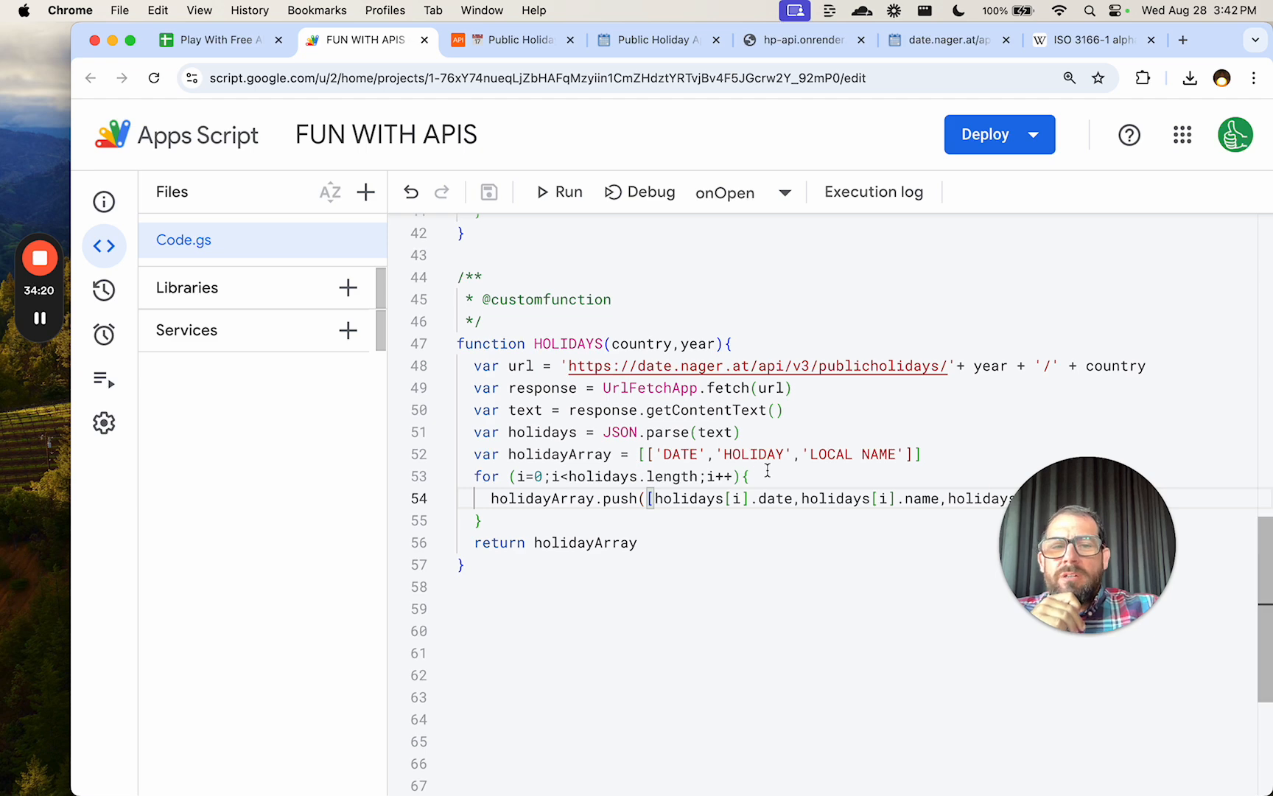
scroll(766, 470, down, 2)
click(910, 383)
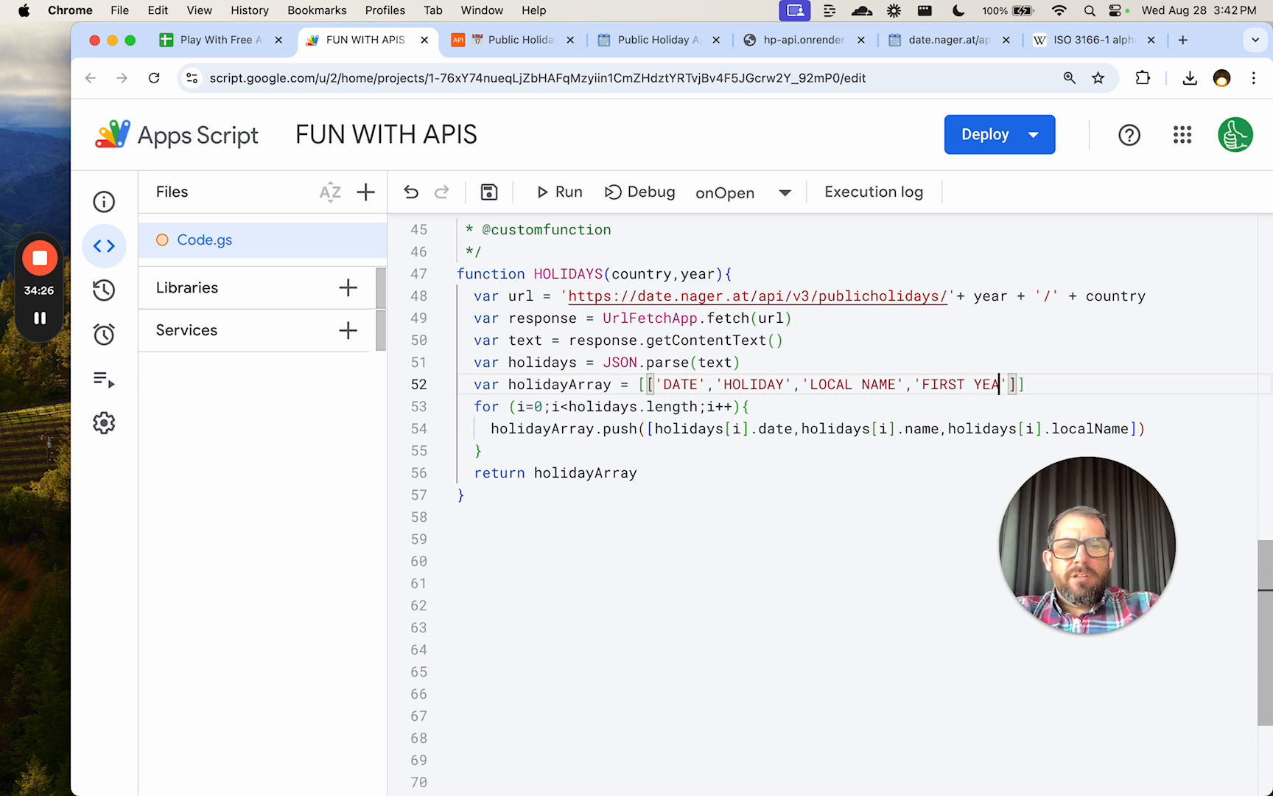
Append a comma and a copy of holidays[i].localName as the fourth item in the holidayArray.push row.
drag(1132, 428, 949, 428)
key(super+c)
click(1129, 428)
key(super+v)
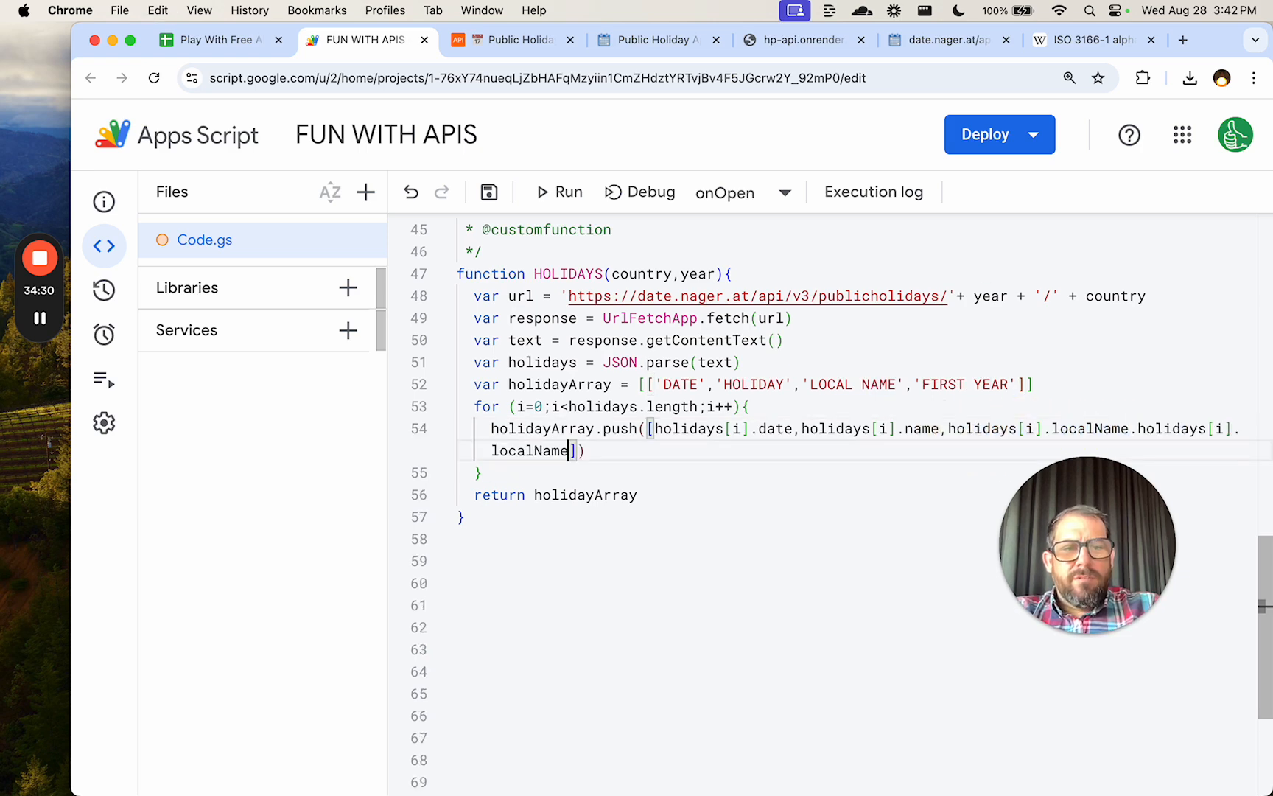
key(super+z)
text(,)
key(super+v)
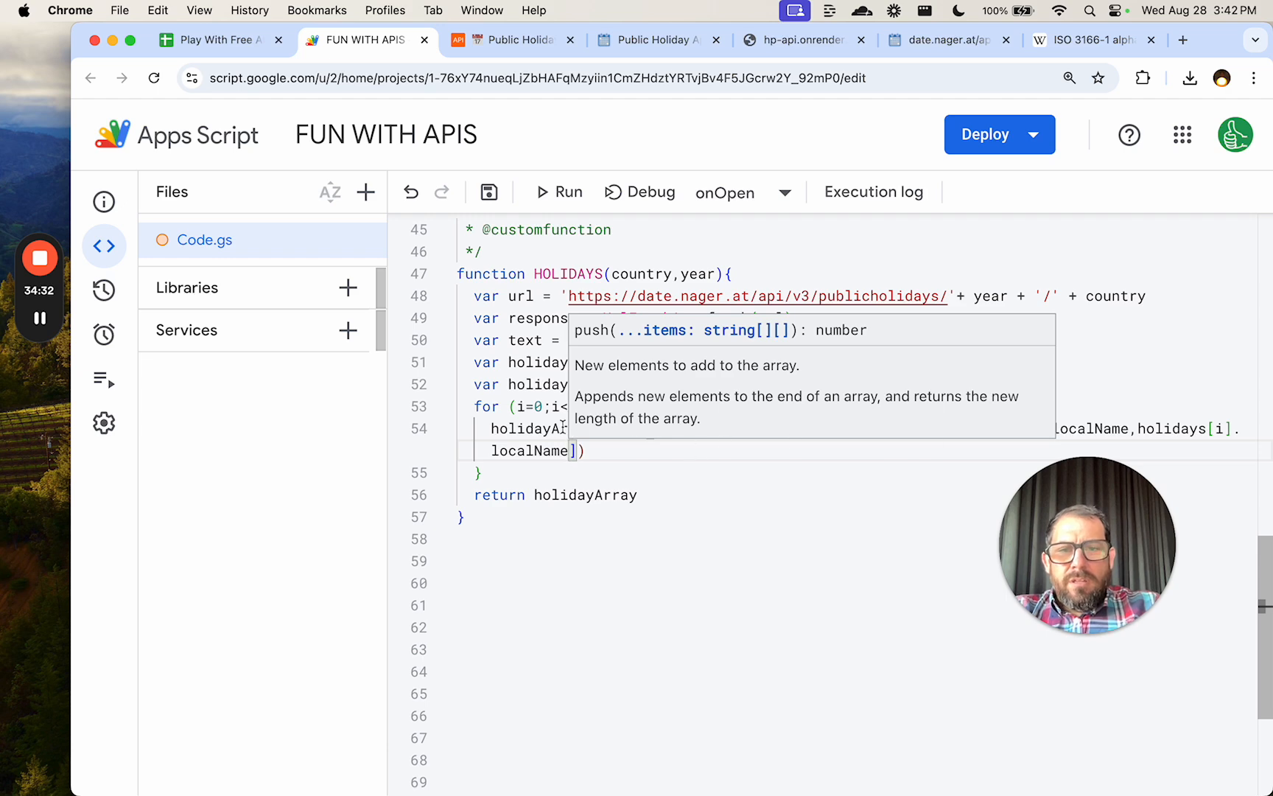
Change the field of the fourth pushed item to launchYear and save the script project.
key(BackSpace)
key(BackSpace)
key(BackSpace)
key(BackSpace)
key(BackSpace)
key(BackSpace)
key(BackSpace)
key(BackSpace)
text(aun)
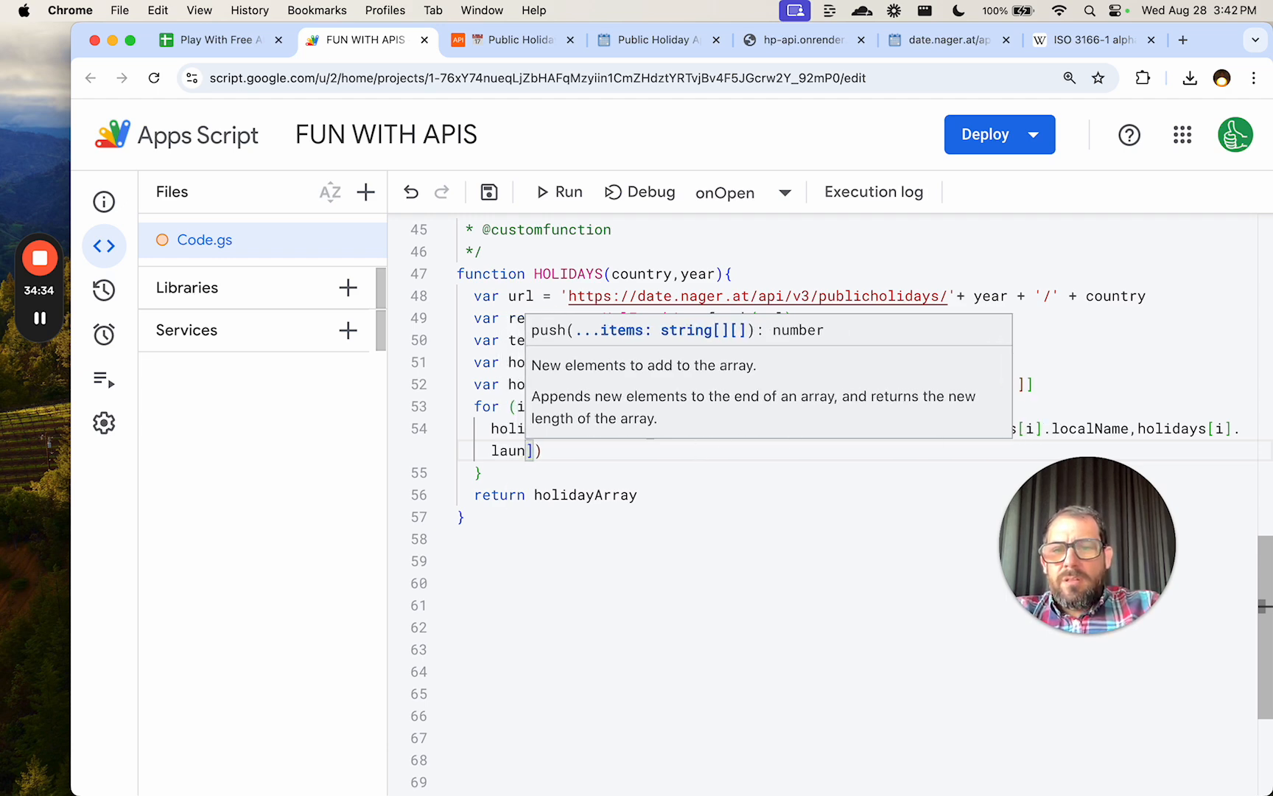
text(chYear)
key(super+s)
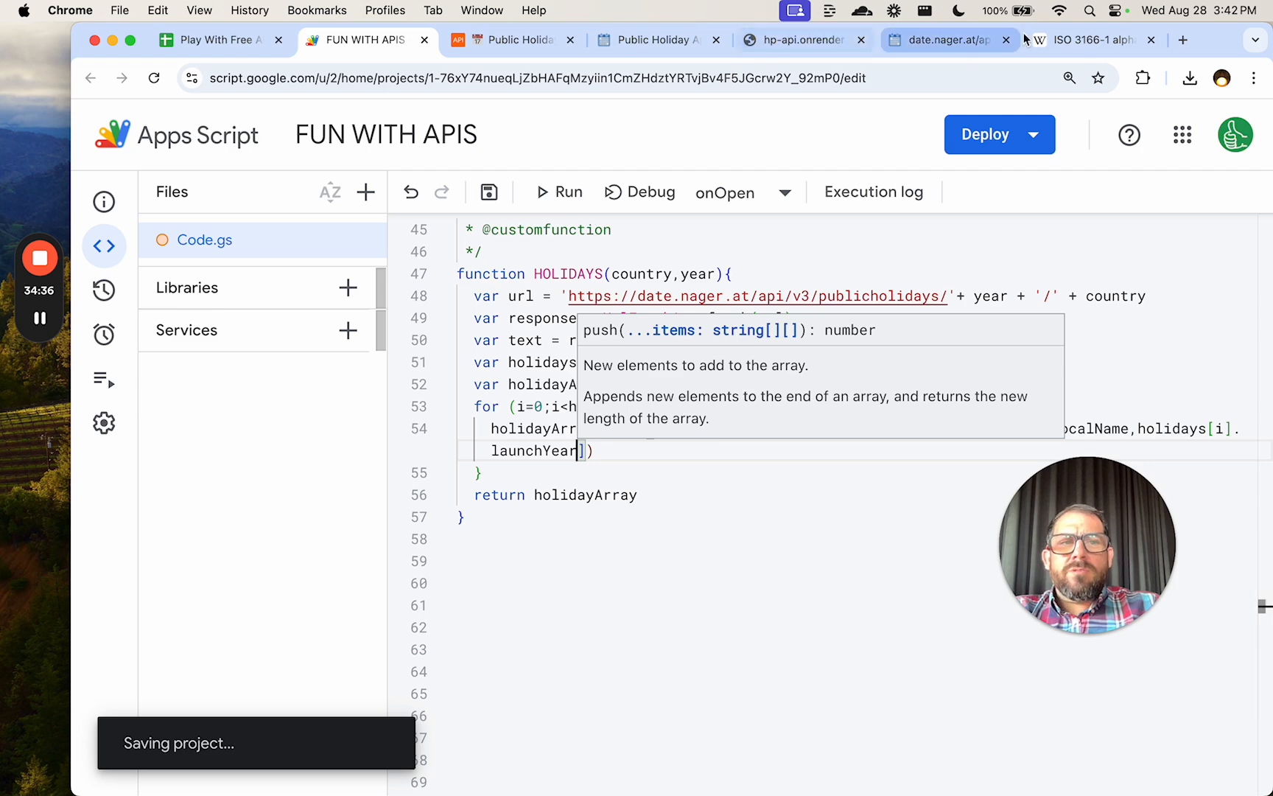
Close the ISO 3166-1 Wikipedia page and examine the launchYear values in the 2024 US public holidays response.
click(1024, 39)
key(super+w)
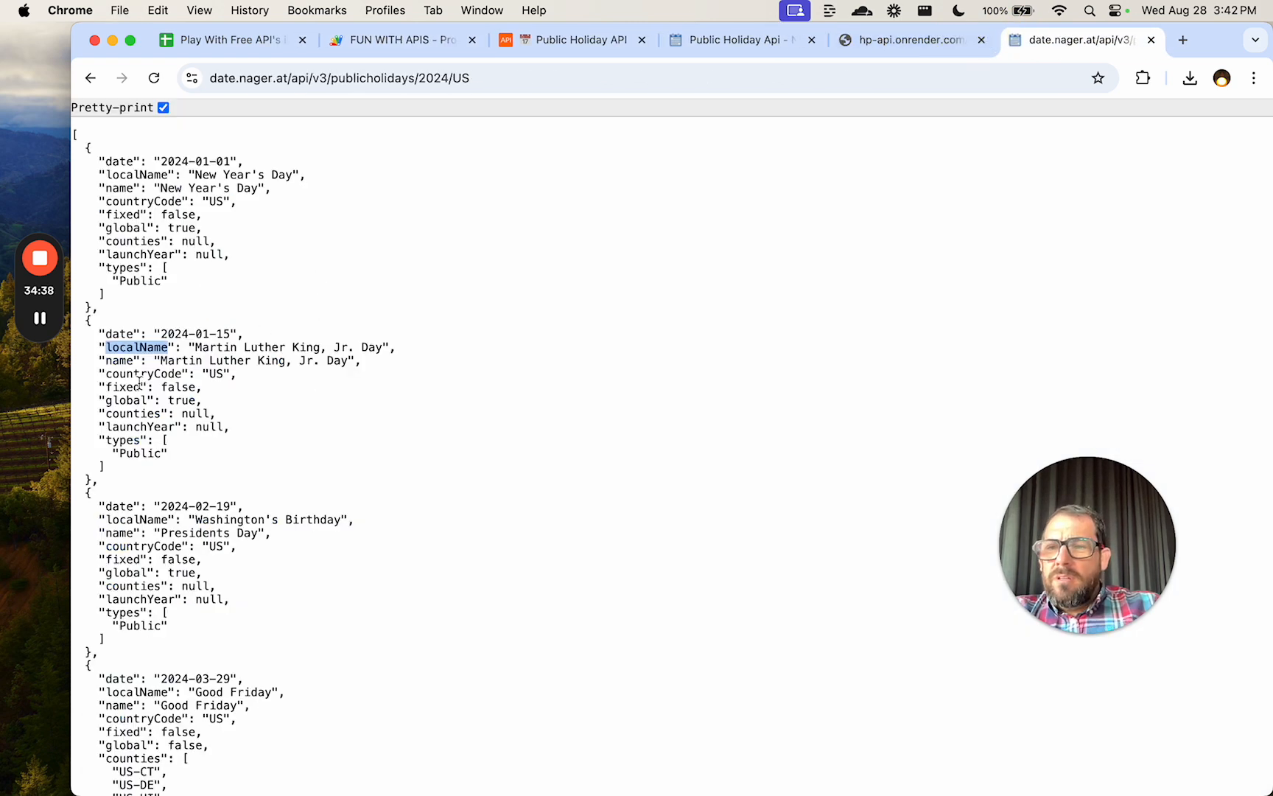
double_click(134, 427)
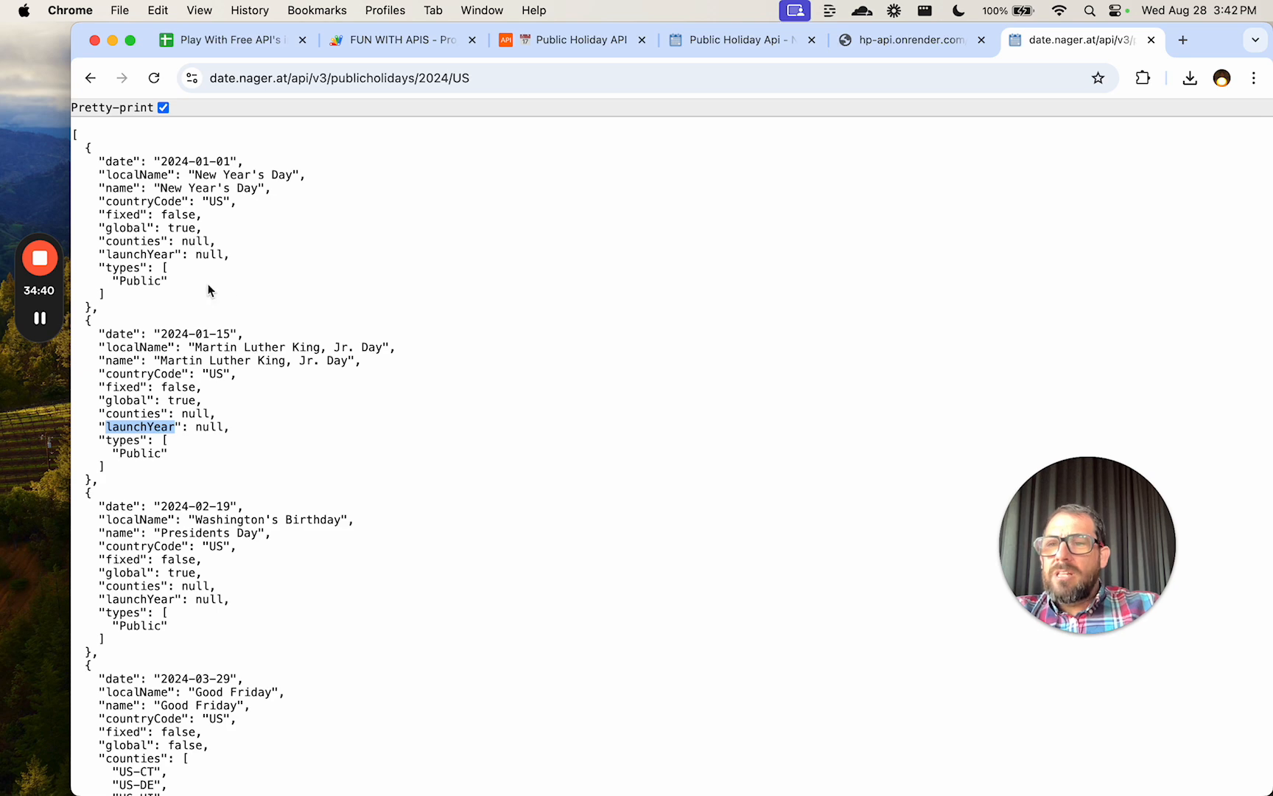
scroll(228, 322, down, 10)
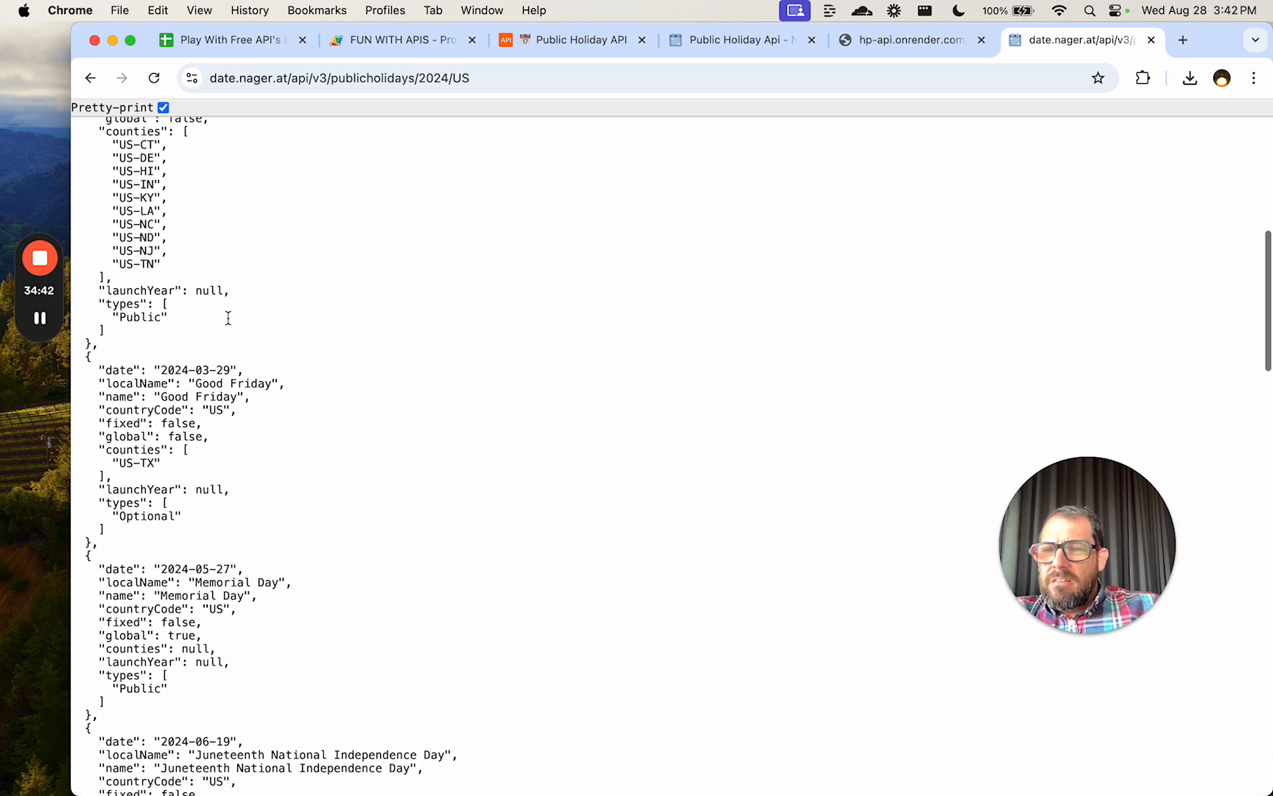
scroll(250, 372, down, 1)
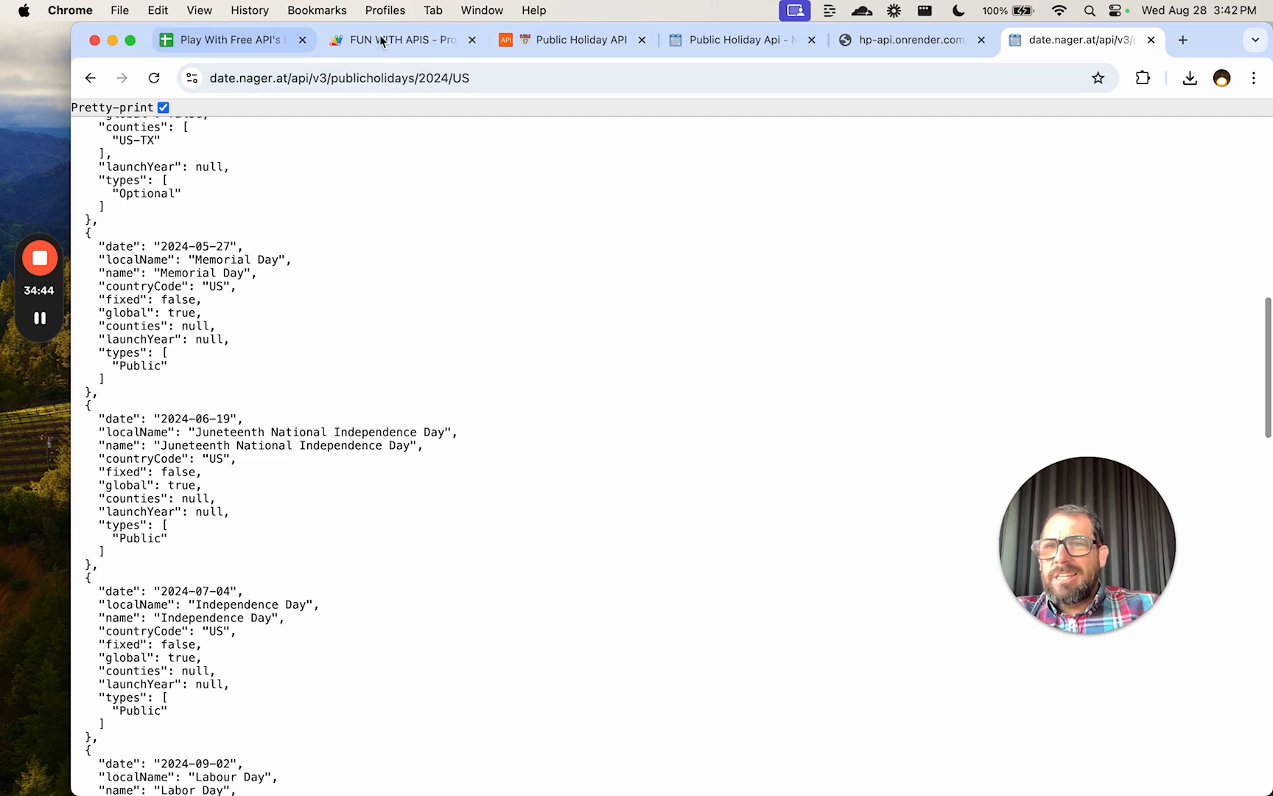
Save the script project again, return to the HOLIDAYS sheet and close the data validation rules.
click(409, 48)
key(super+s)
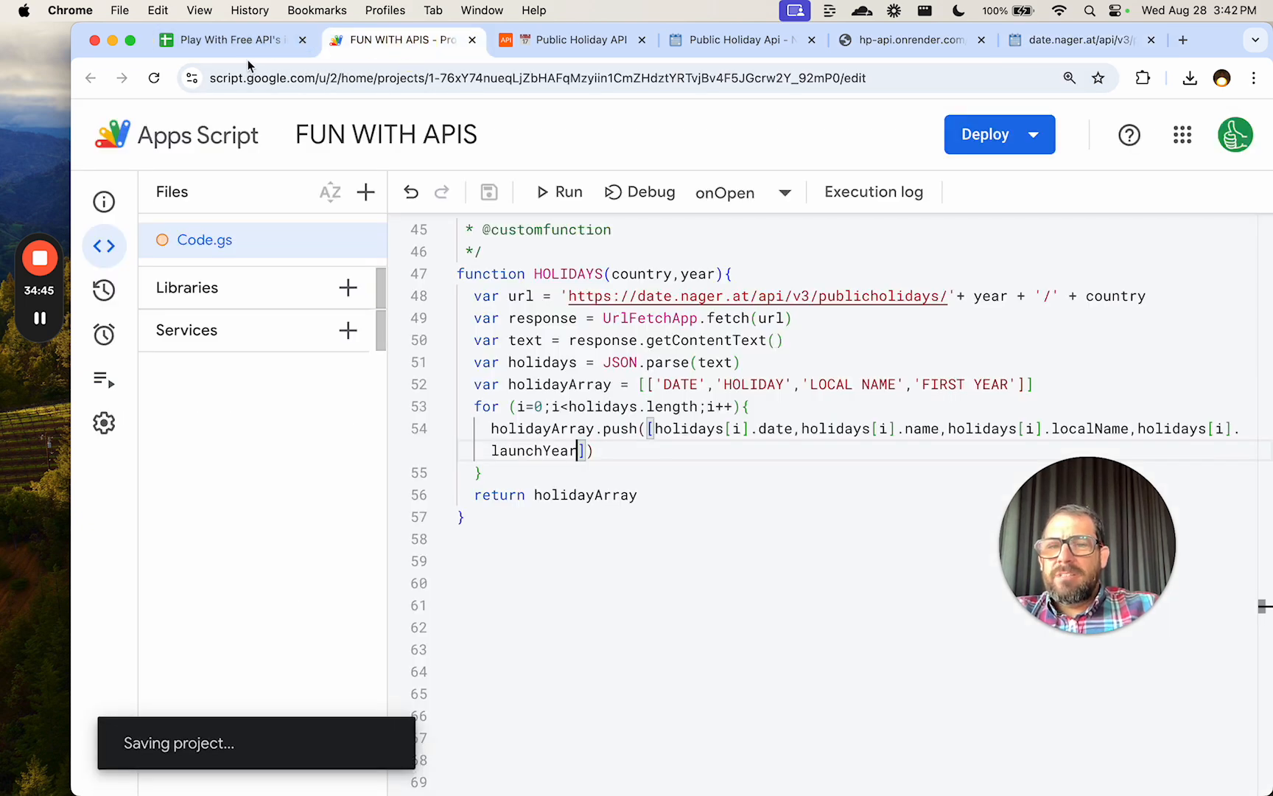
click(193, 42)
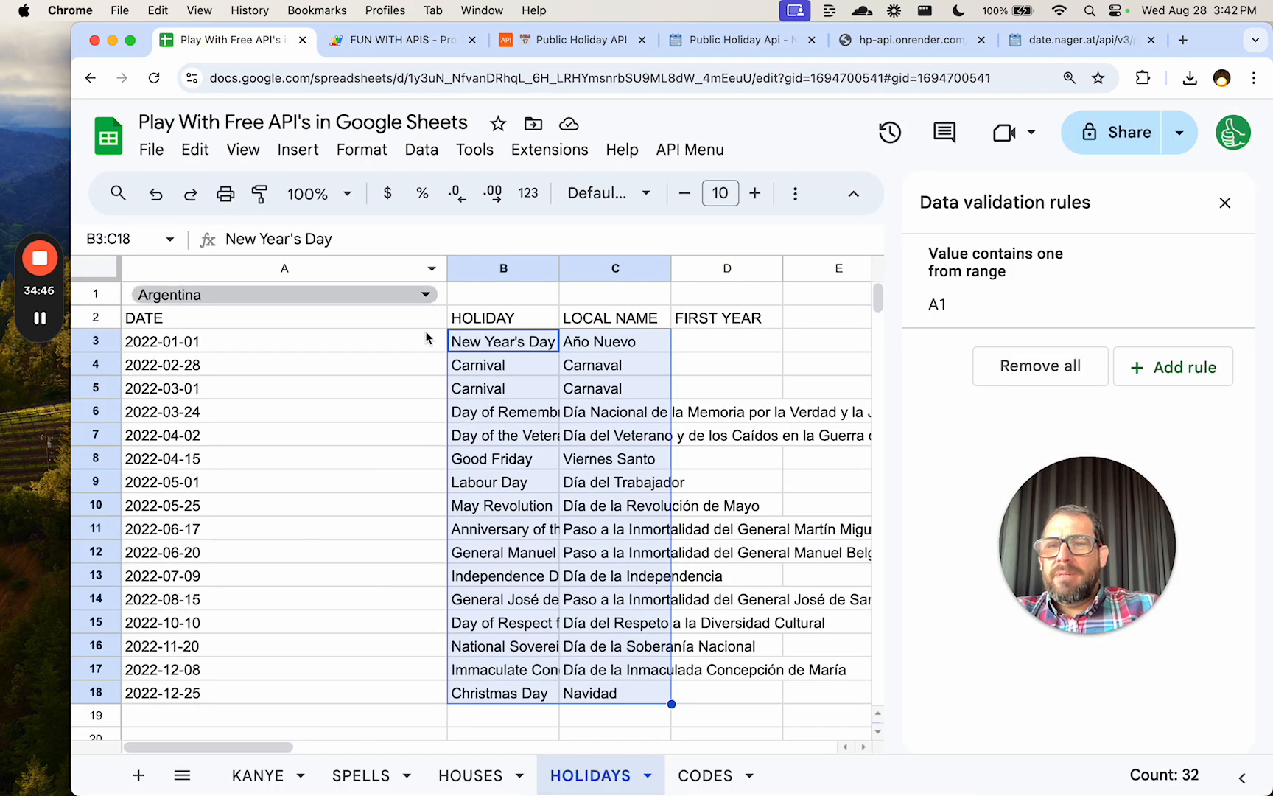
click(1224, 203)
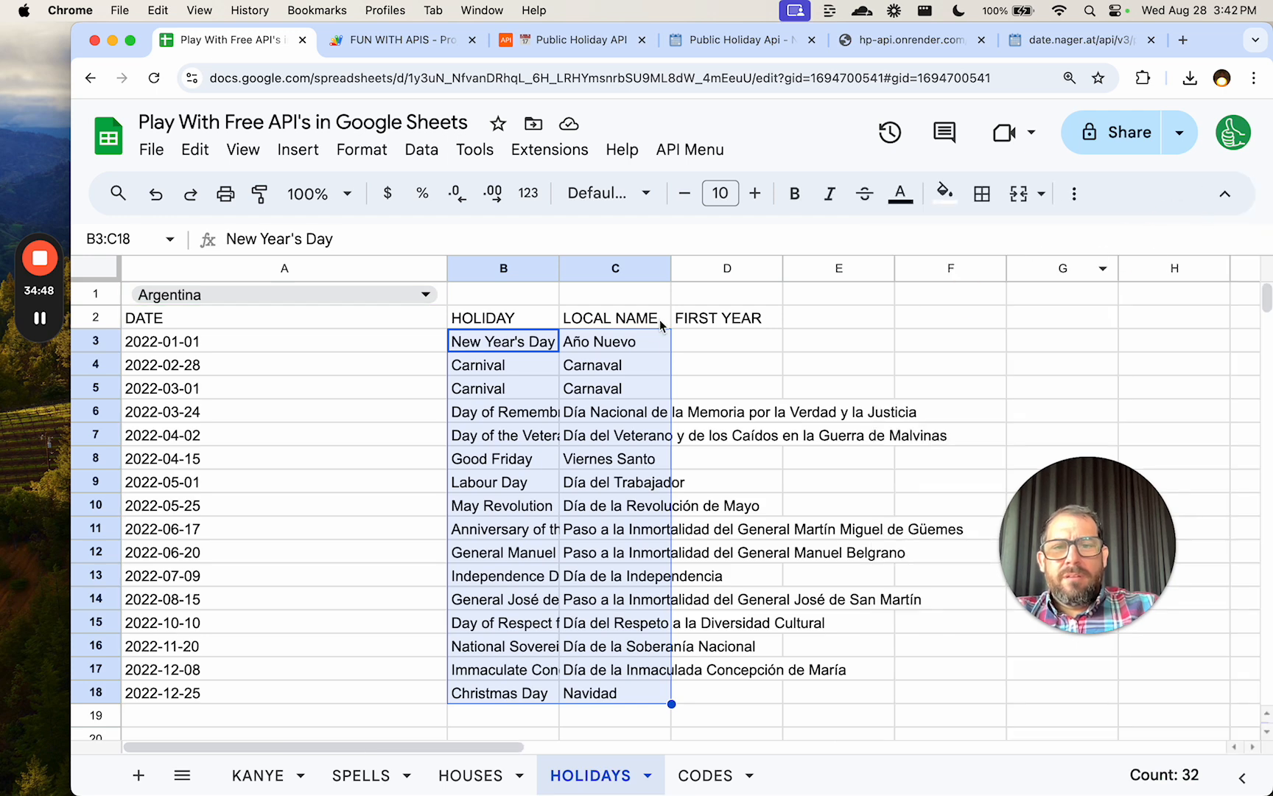
Try to rename the 'FIRST YEAR' heading in holidayArray as 'LAUNCH YEAR' in Apps Script and save the project.
click(403, 40)
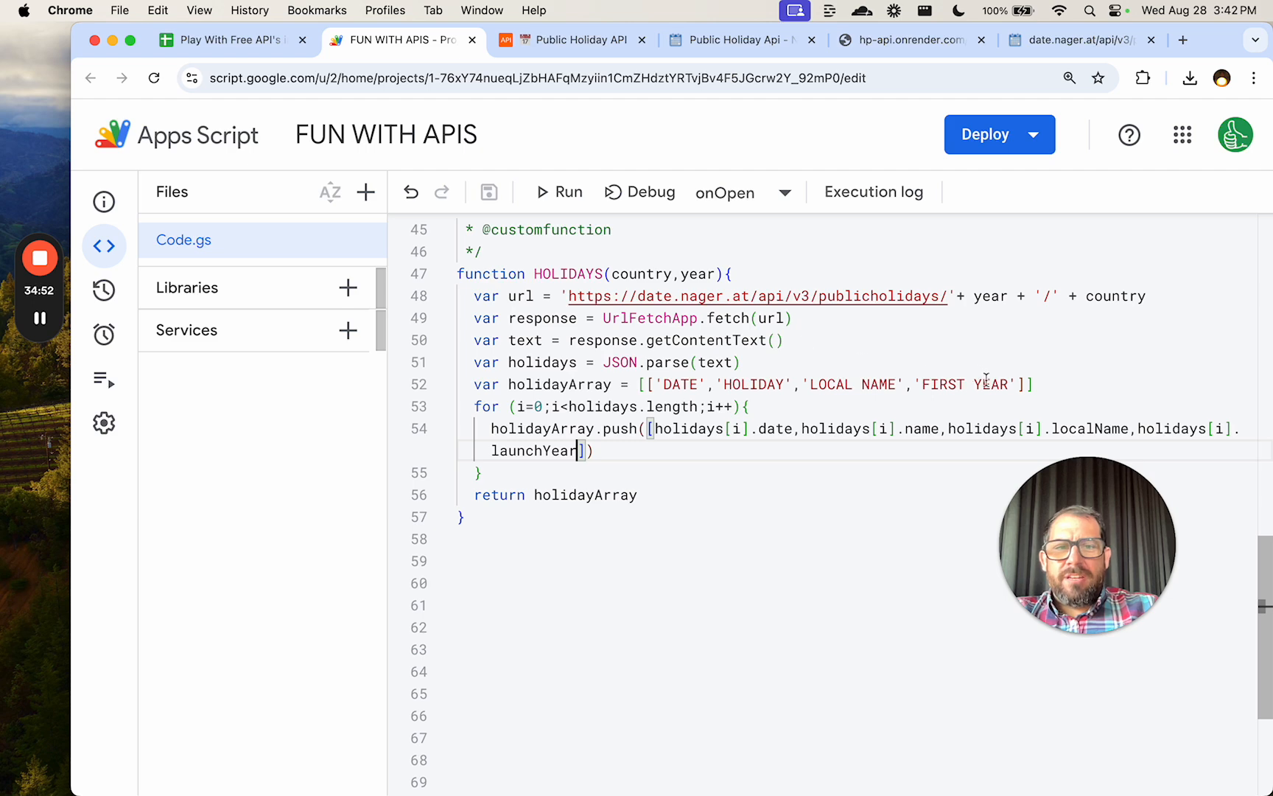
drag(974, 383, 940, 384)
key(BackSpace)
text(LAUNC)
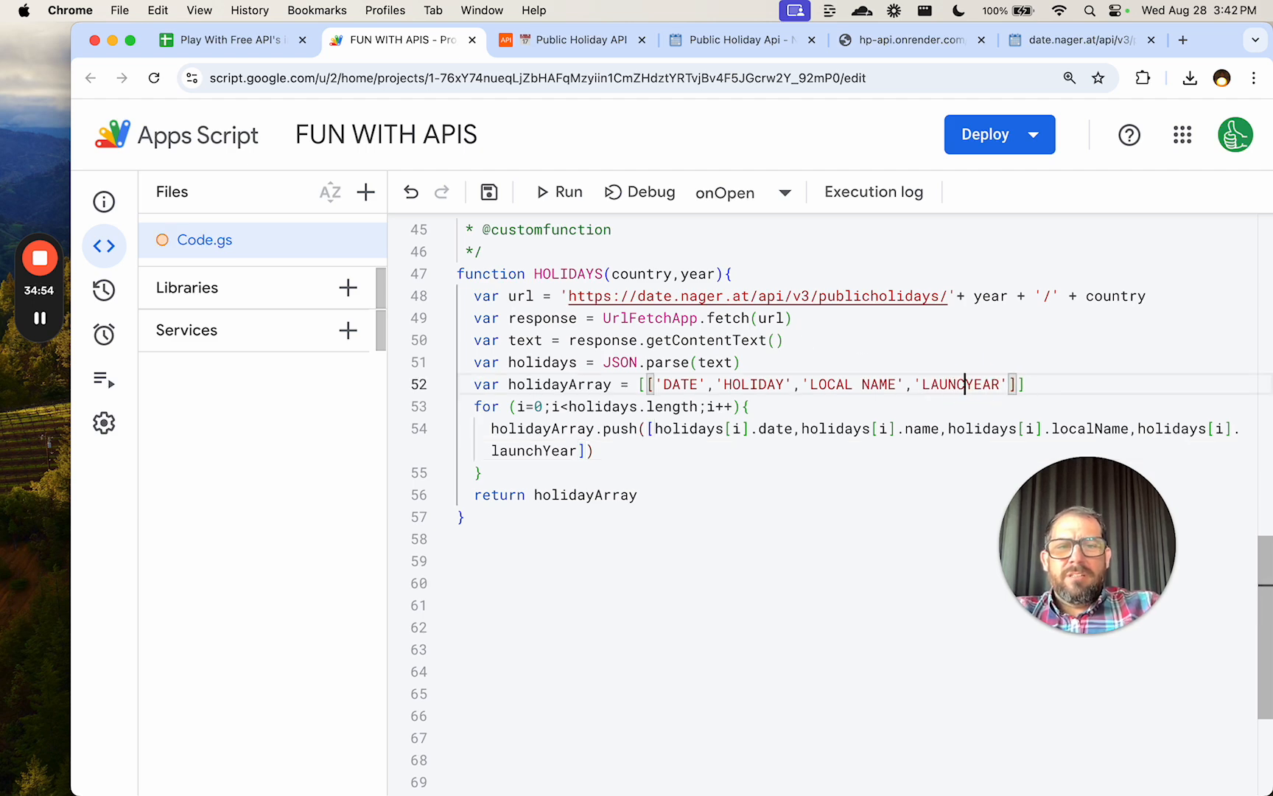
text(H)
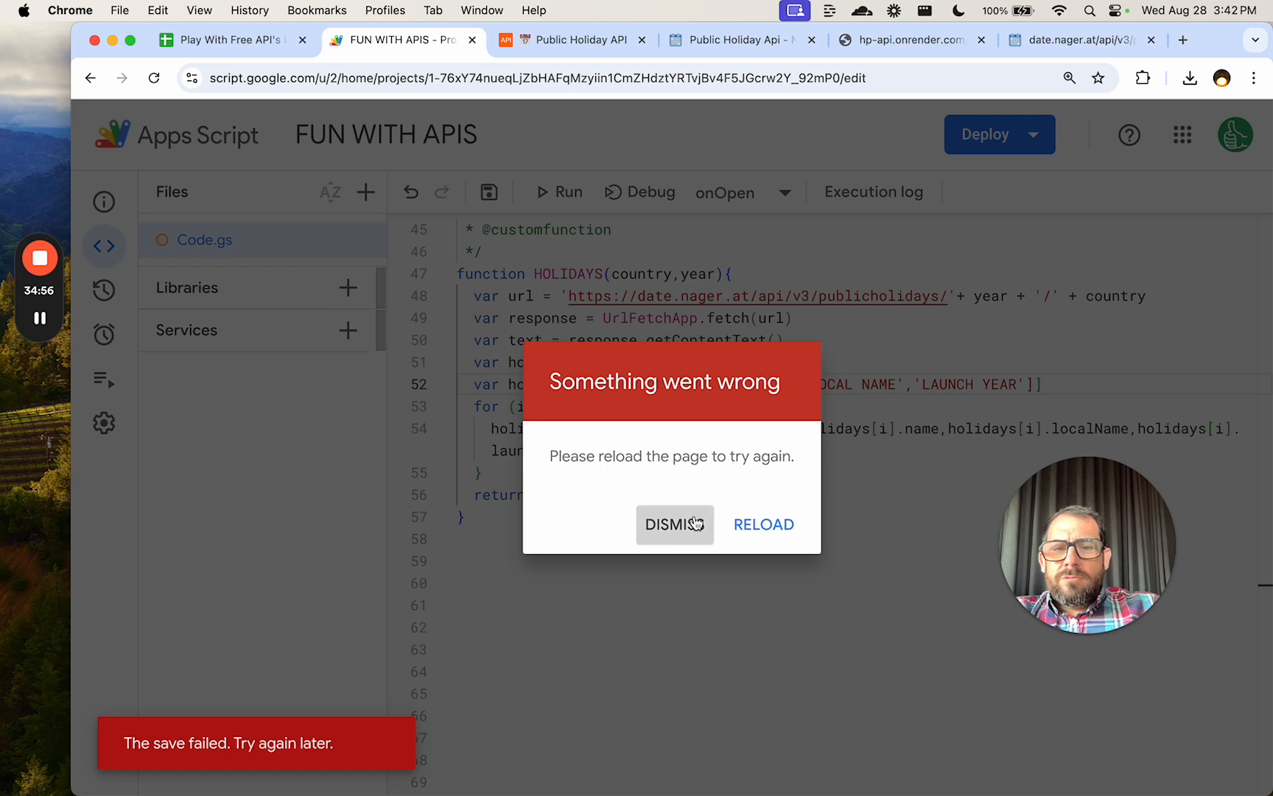
Reload the Apps Script project, discarding unsaved changes, and go back to the HOLIDAYS function in Code.gs.
click(763, 524)
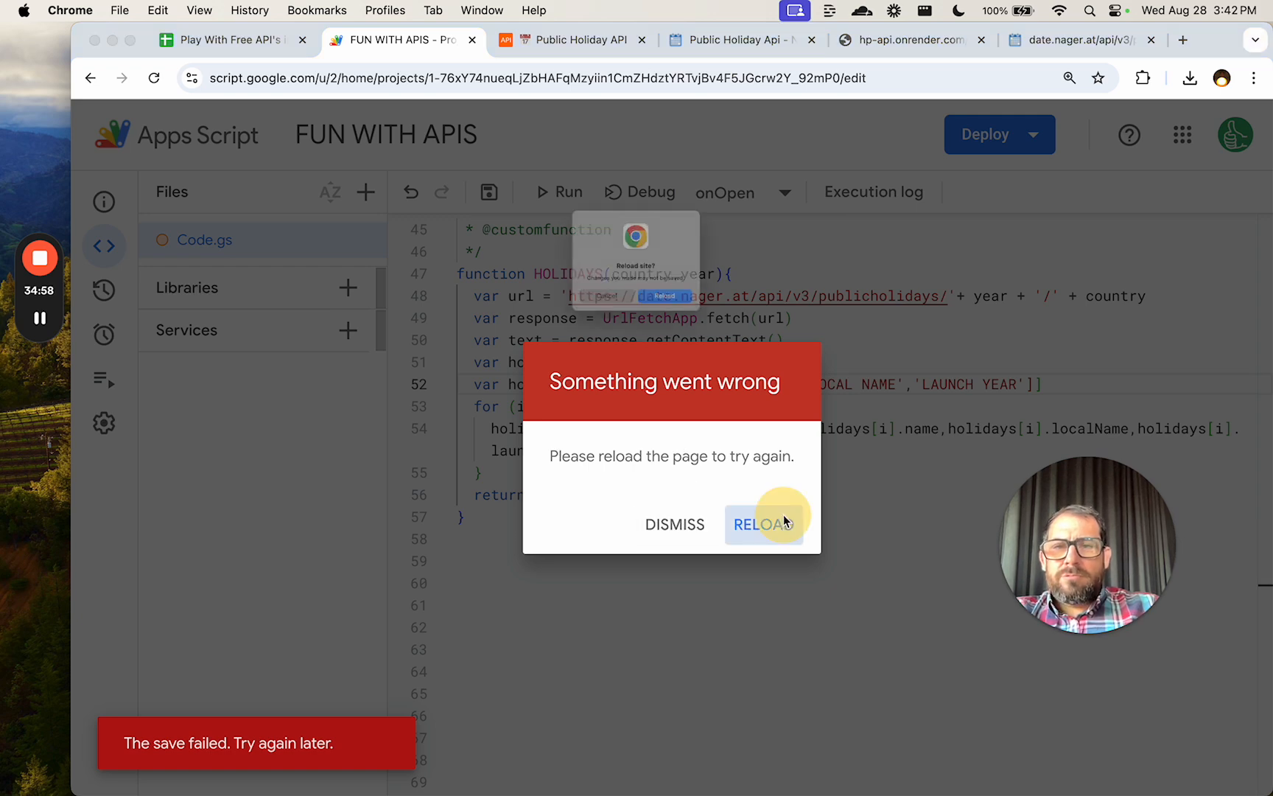
click(688, 323)
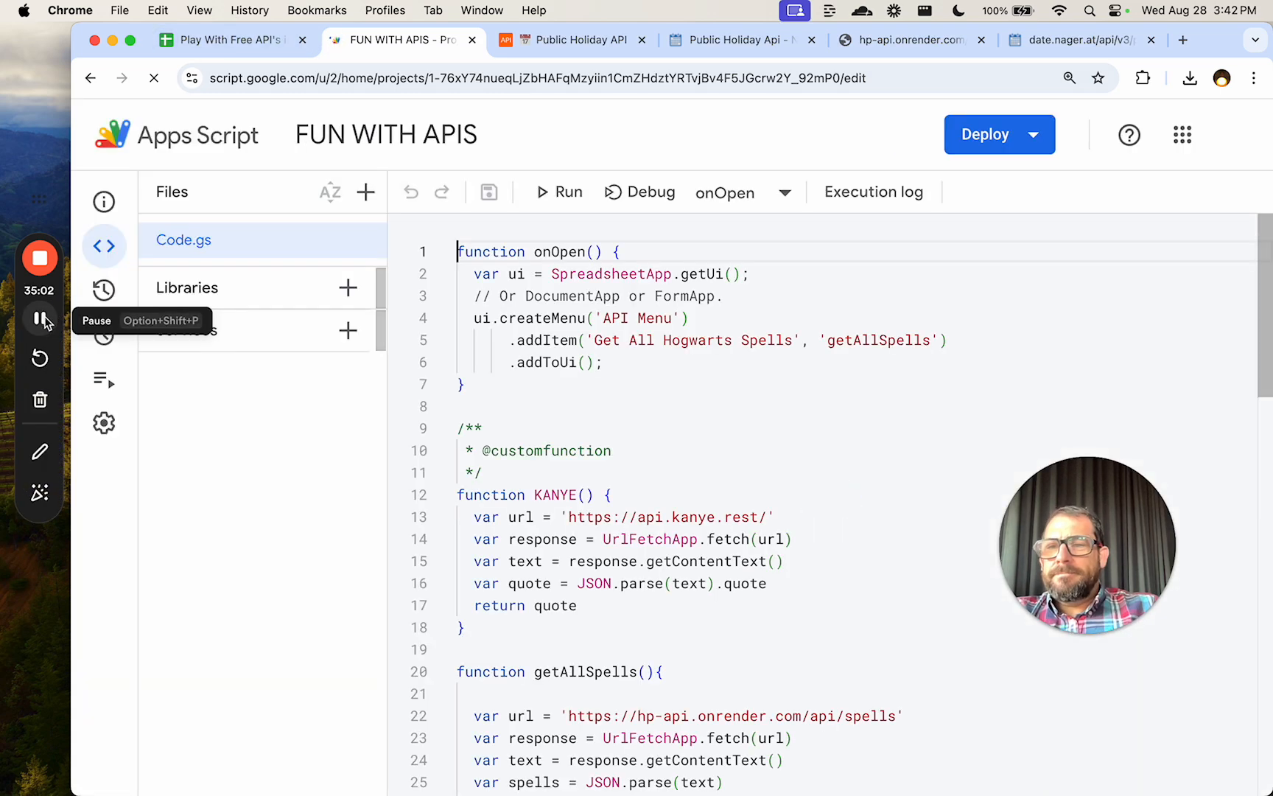
click(1186, 366)
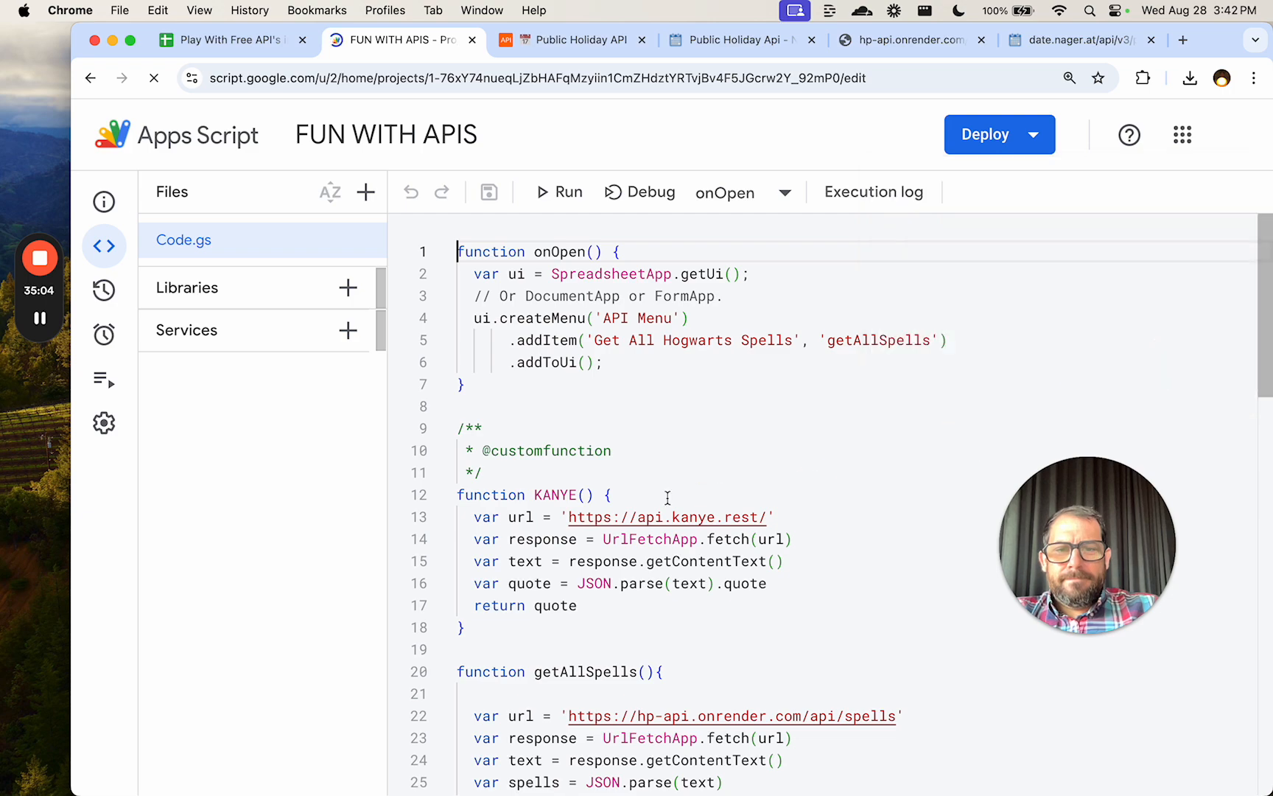
scroll(736, 457, down, 15)
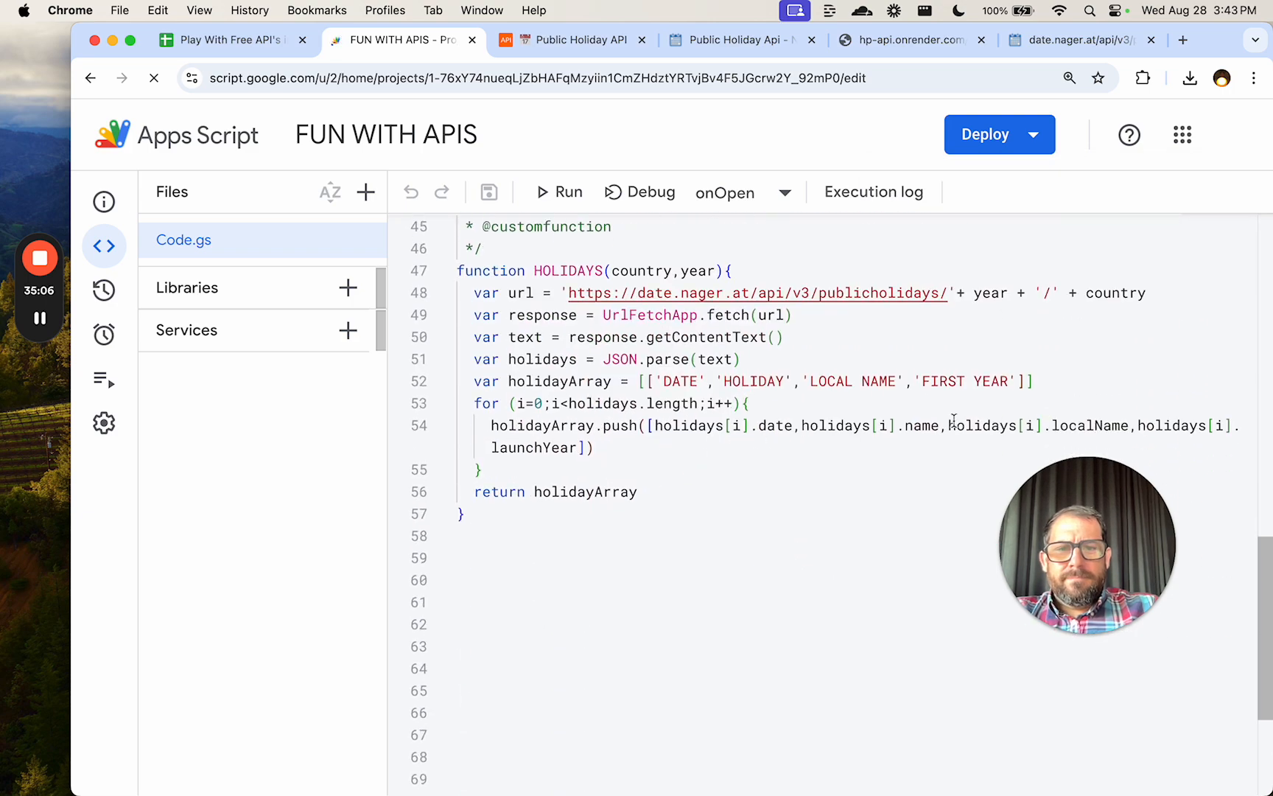
Return to the HOLIDAYS sheet and choose Armenia in the A1 country dropdown.
click(218, 45)
click(722, 302)
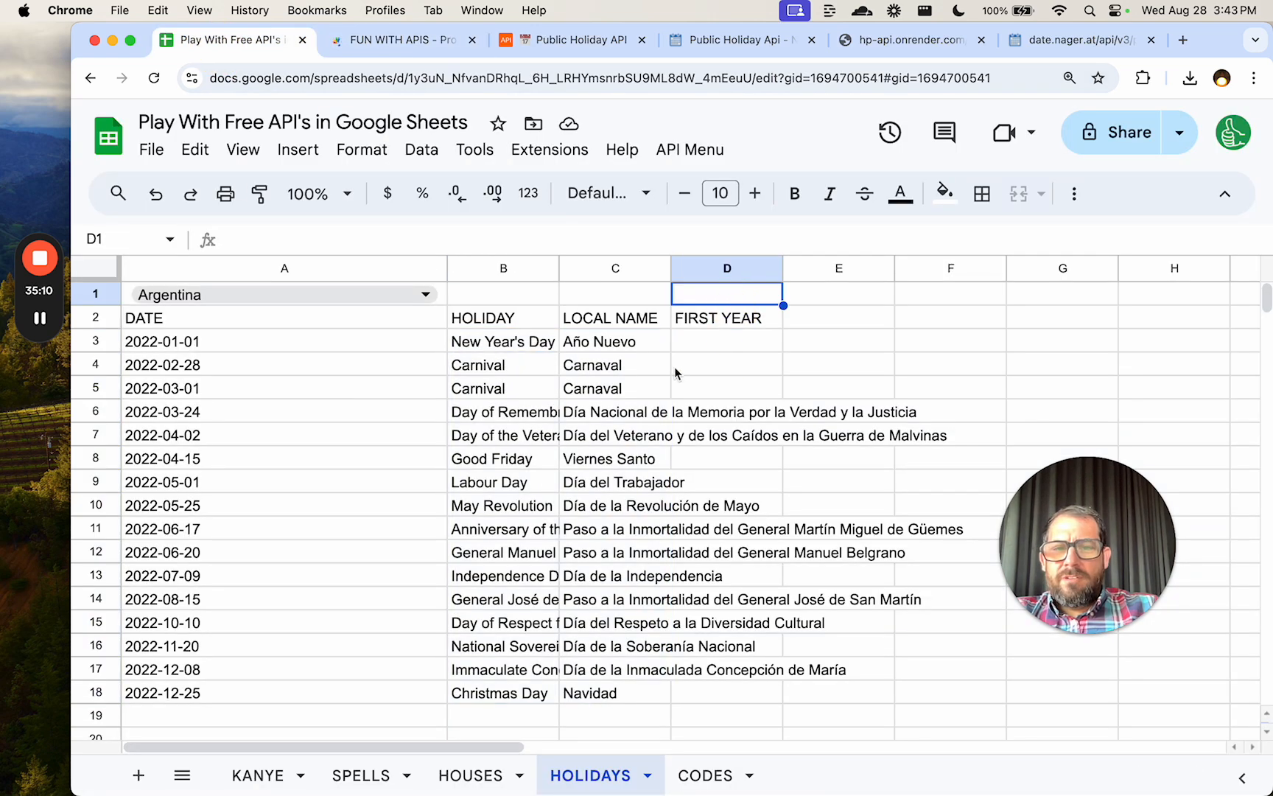
click(213, 295)
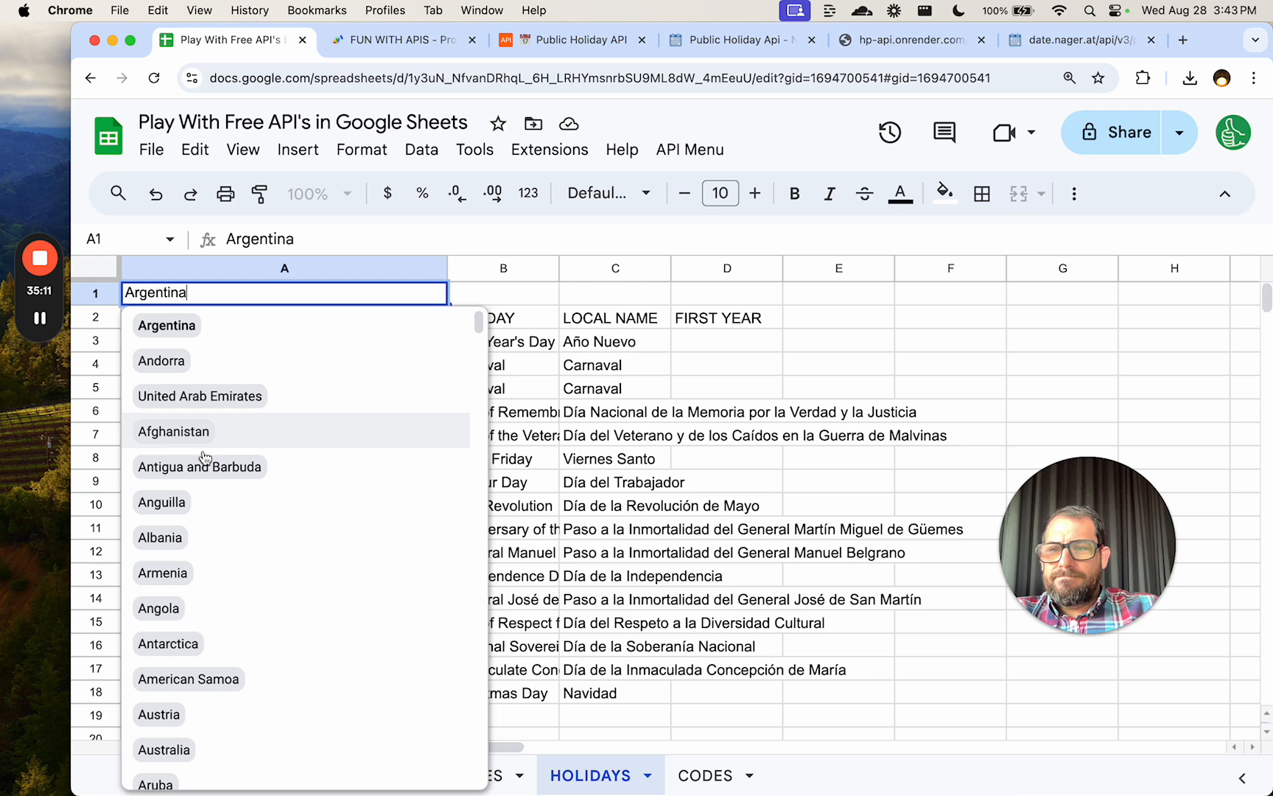
click(219, 572)
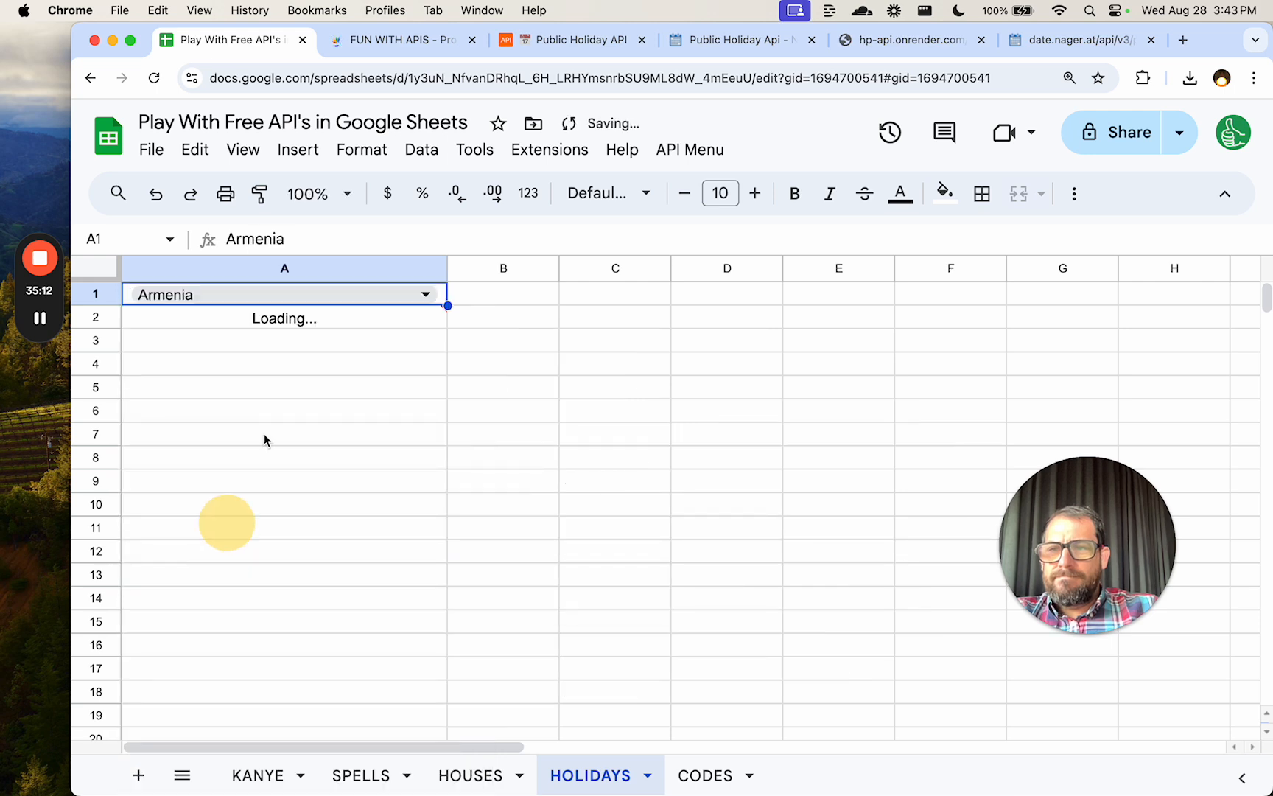
Choose Indonesia in the A1 country dropdown.
click(426, 295)
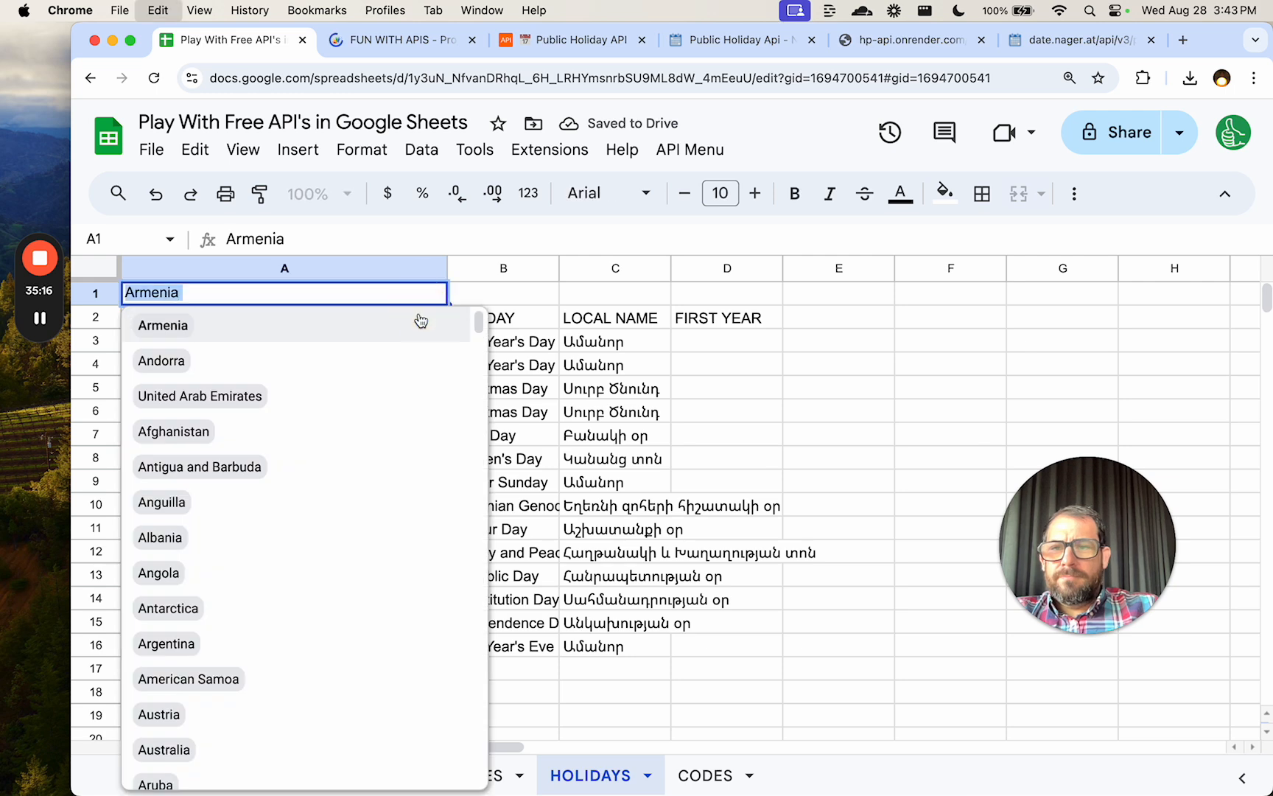
text(indo)
key(Return)
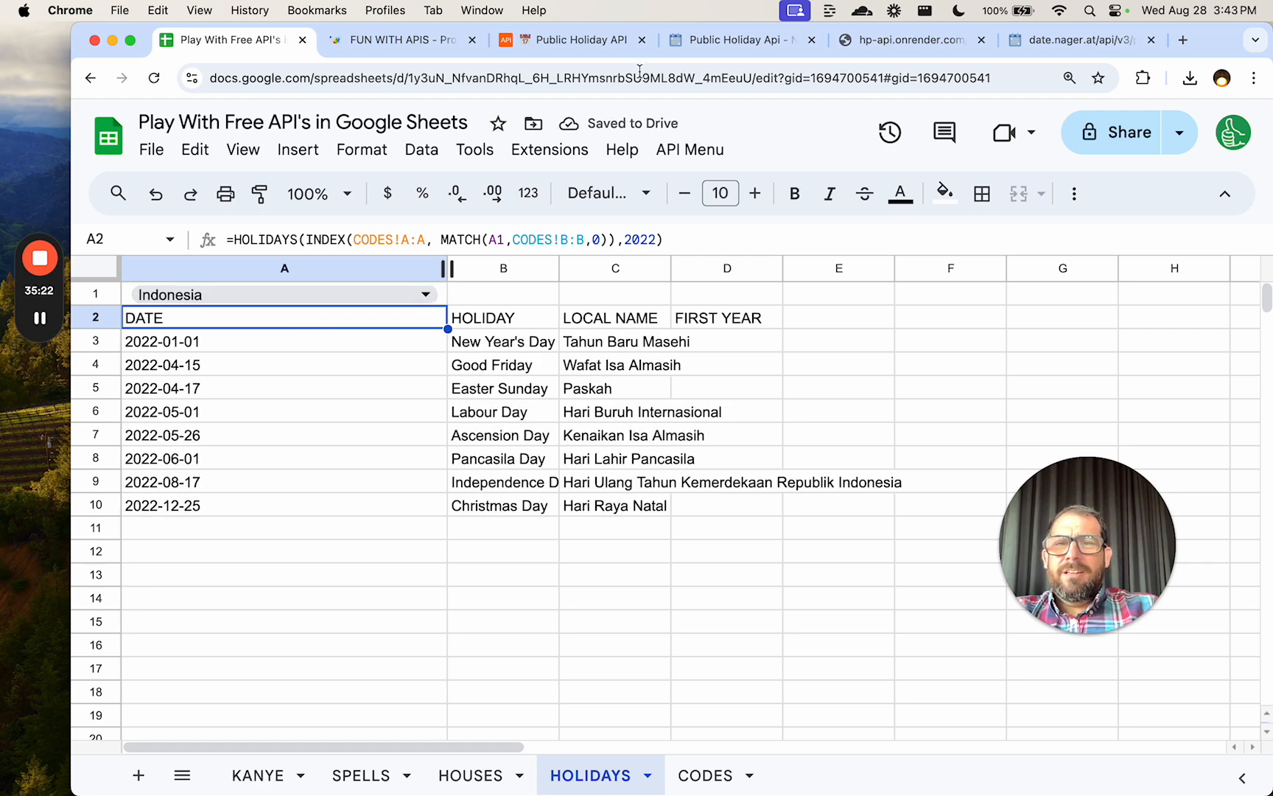
Replace FIRST with LAUNCH in the fourth holidayArray heading of the Apps Script function and save the project.
click(440, 42)
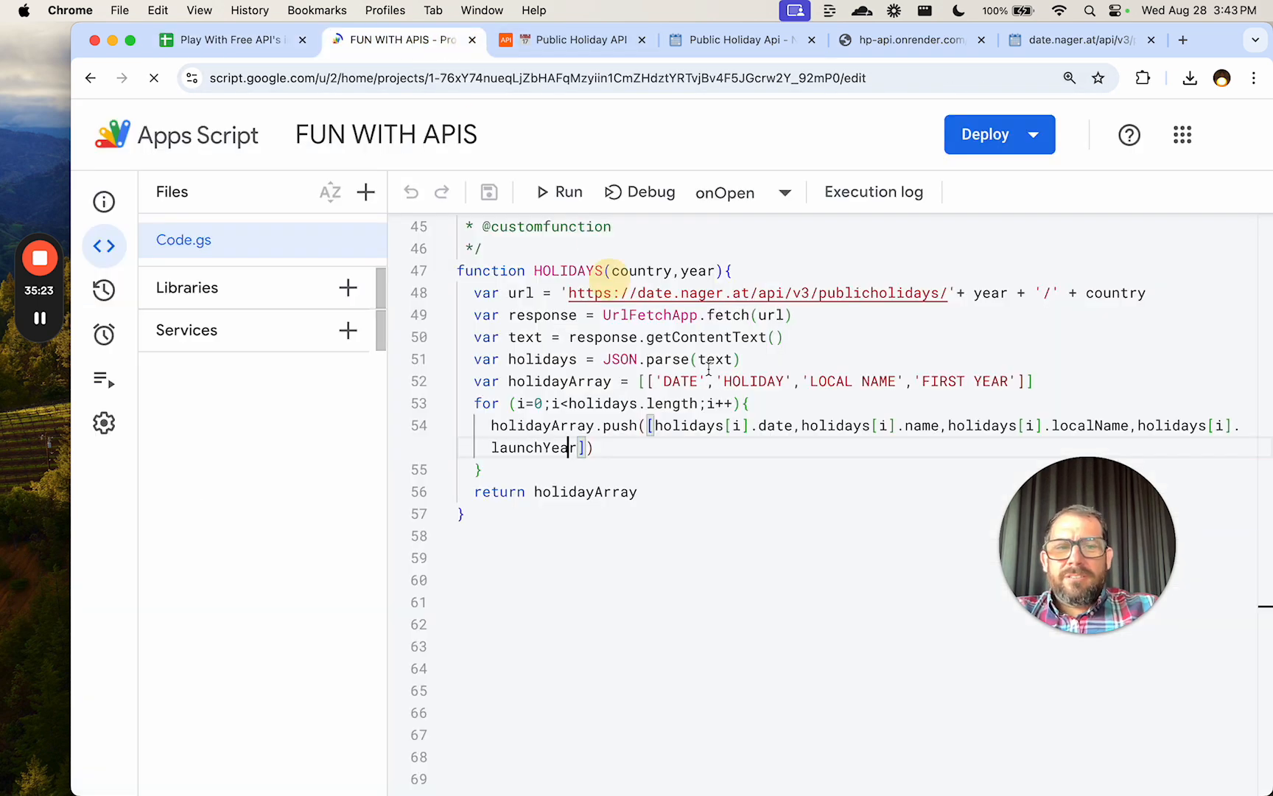
click(973, 379)
key(BackSpace)
key(BackSpace)
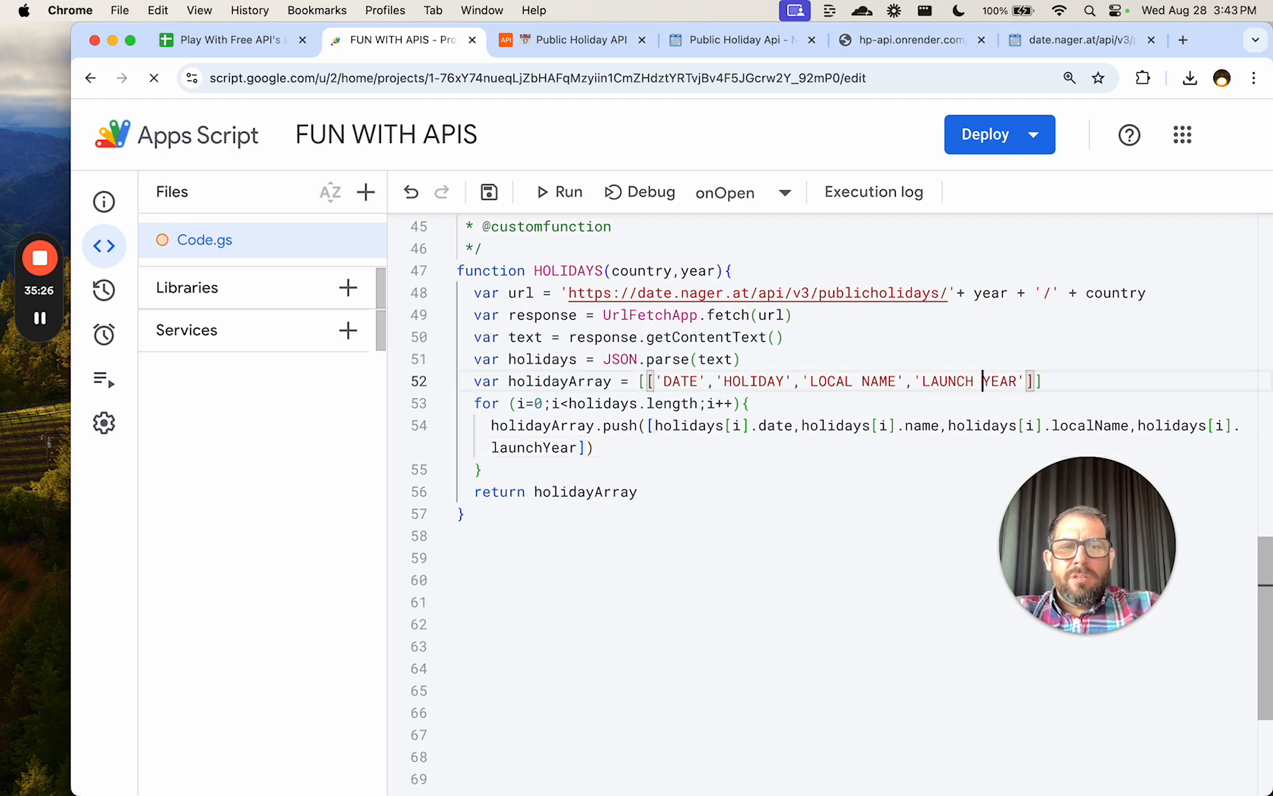
key(super+s)
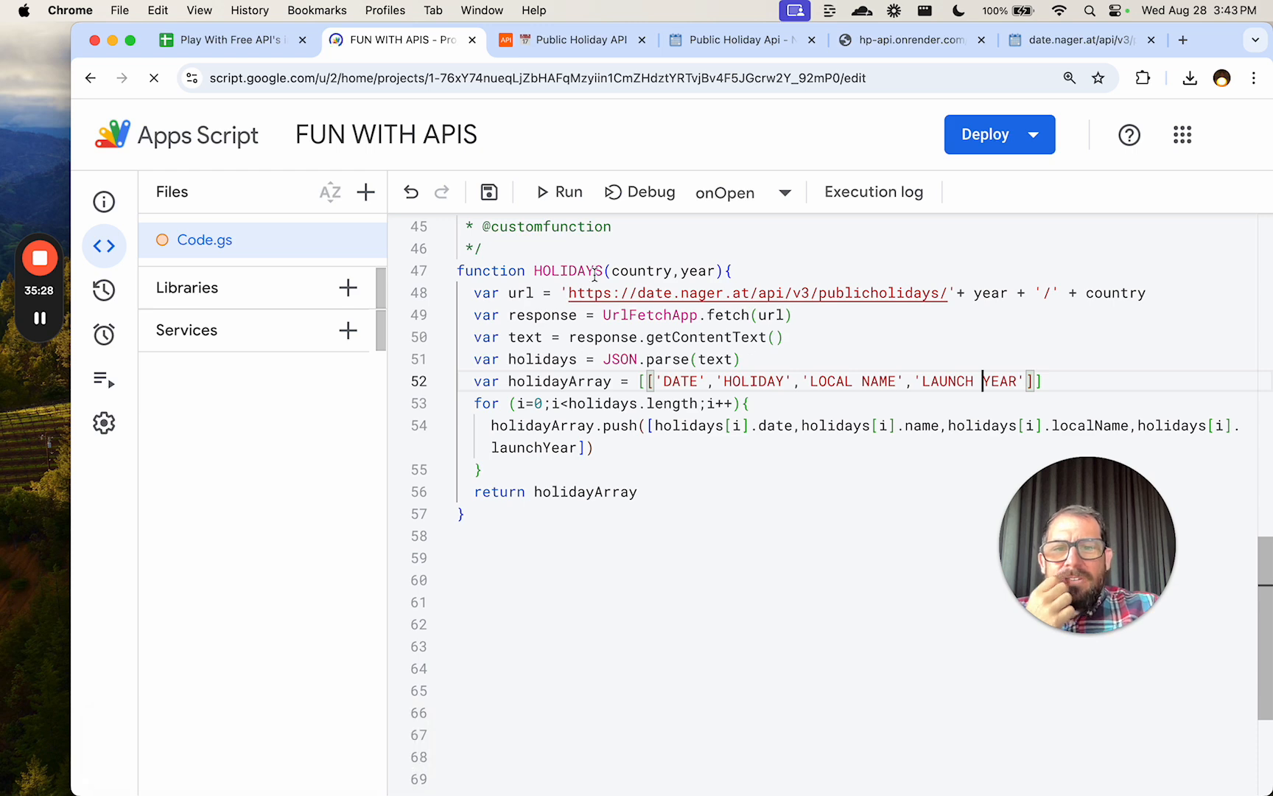
Look through the Public Holiday API pages and search the hp-api characters response for "launch".
click(578, 41)
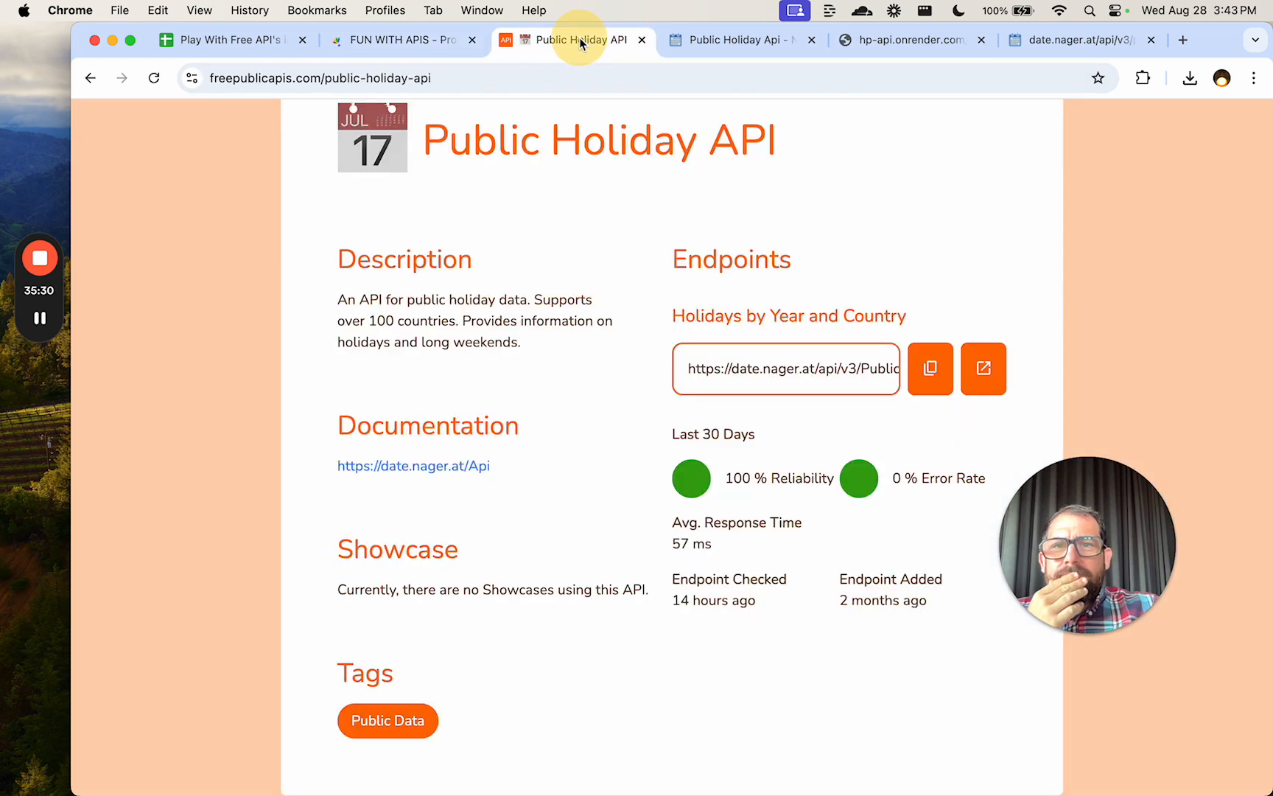
click(736, 41)
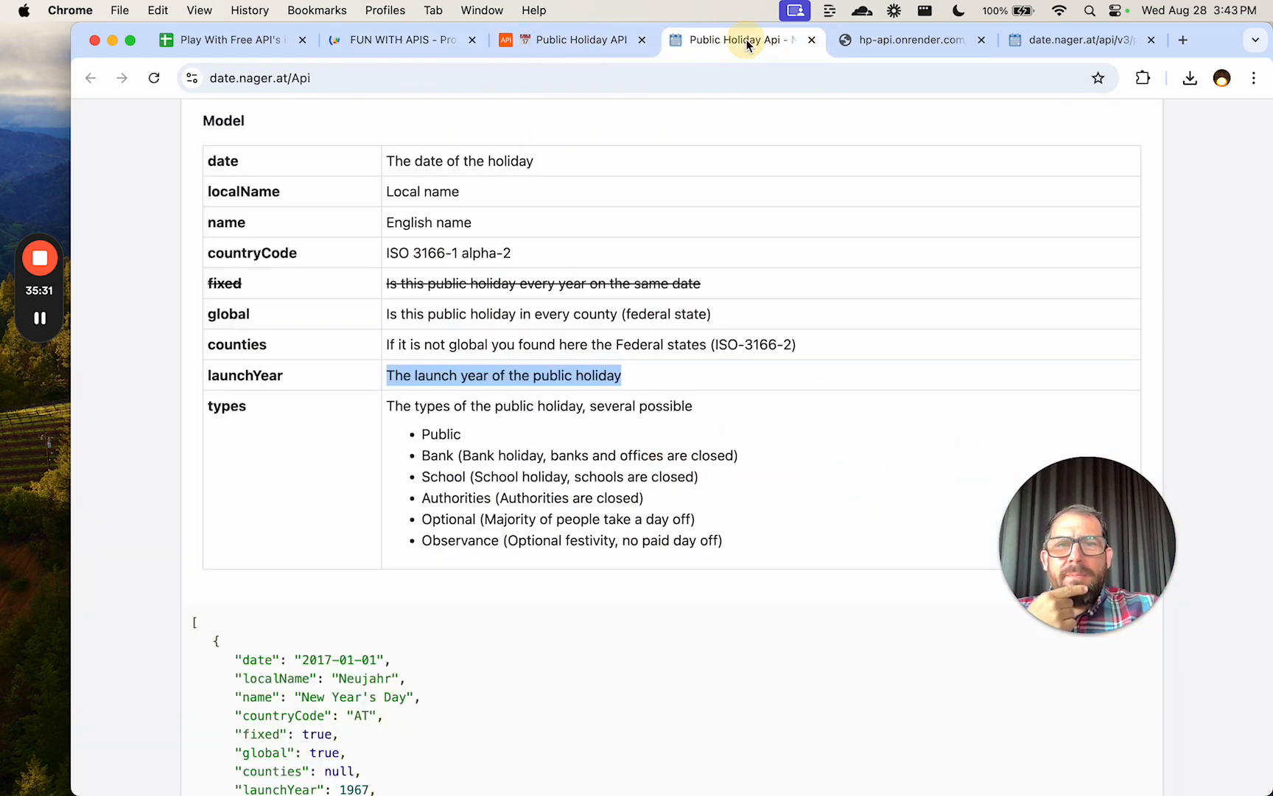
click(908, 42)
scroll(343, 491, down, 10)
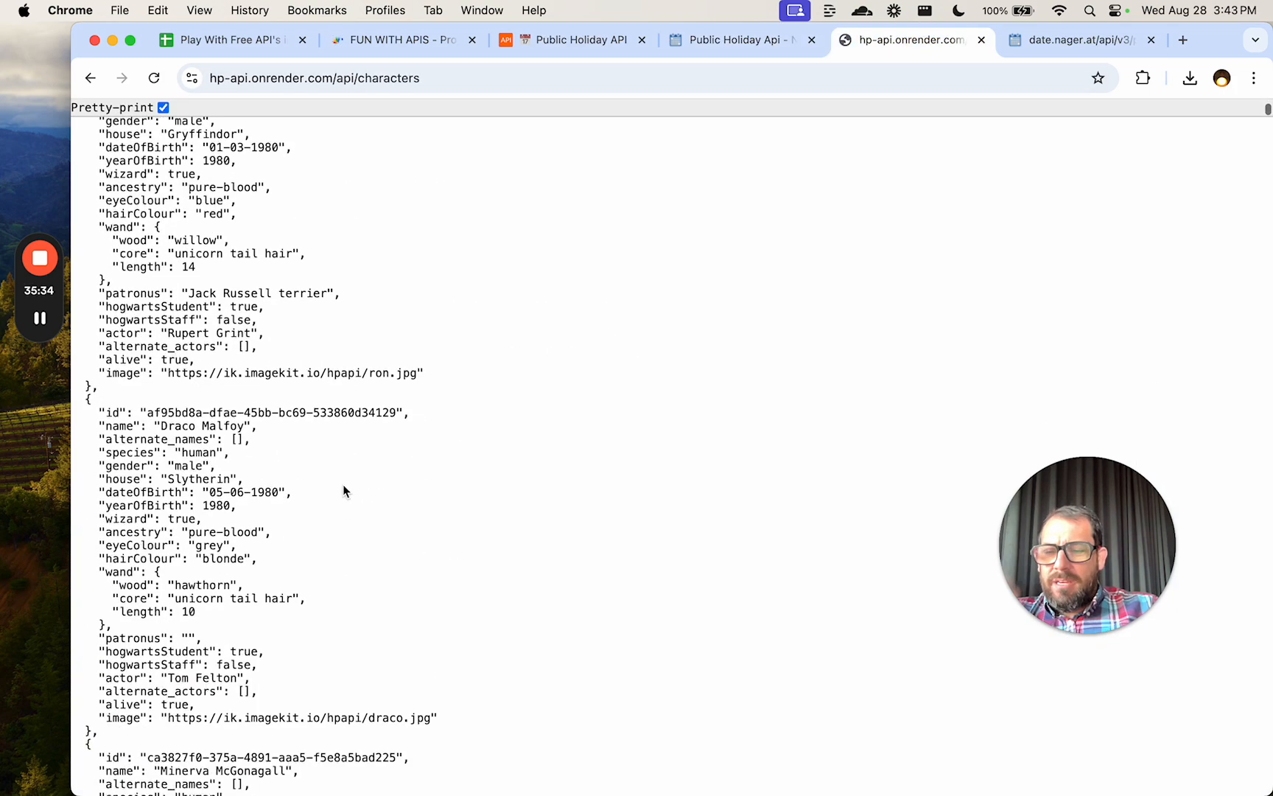
key(super+f)
text(launch)
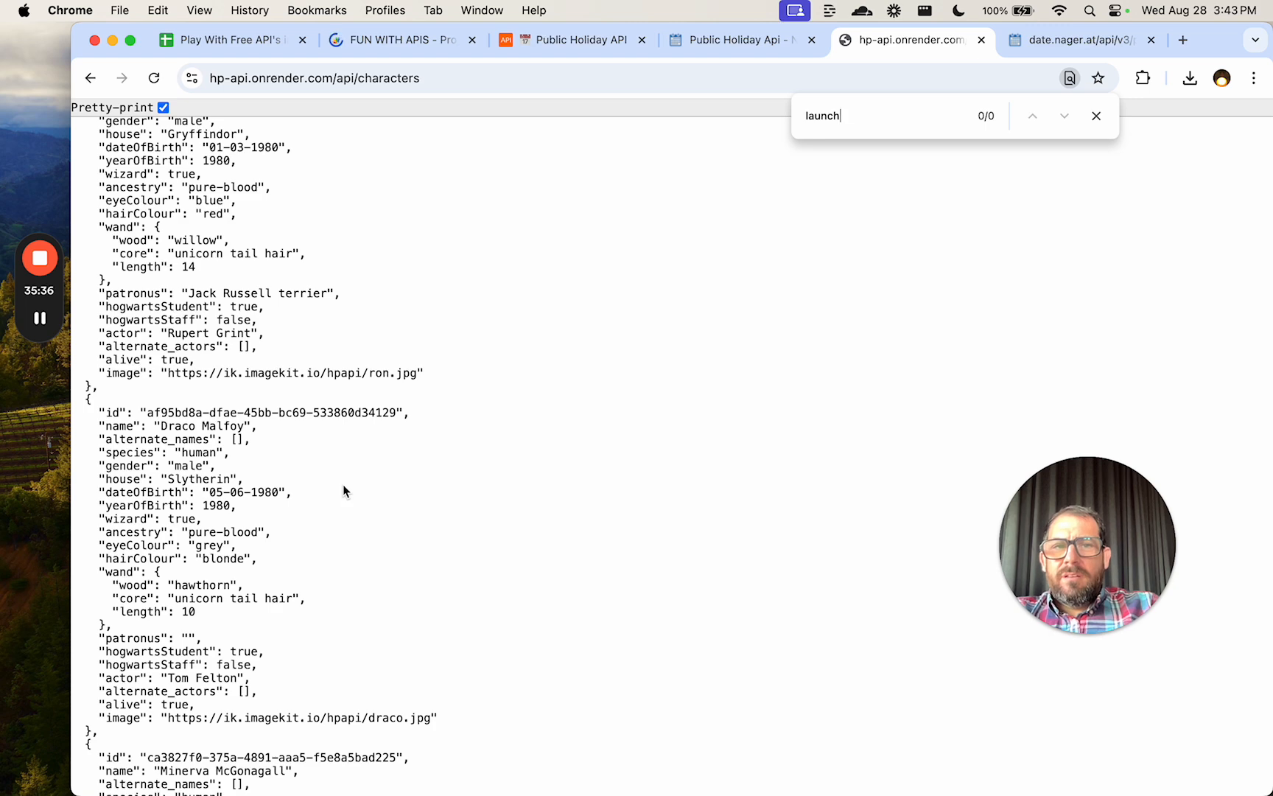
Search the 2024 US public holidays response for "Laun" to examine its launchYear entries.
click(1086, 46)
key(super+f)
text(Laun)
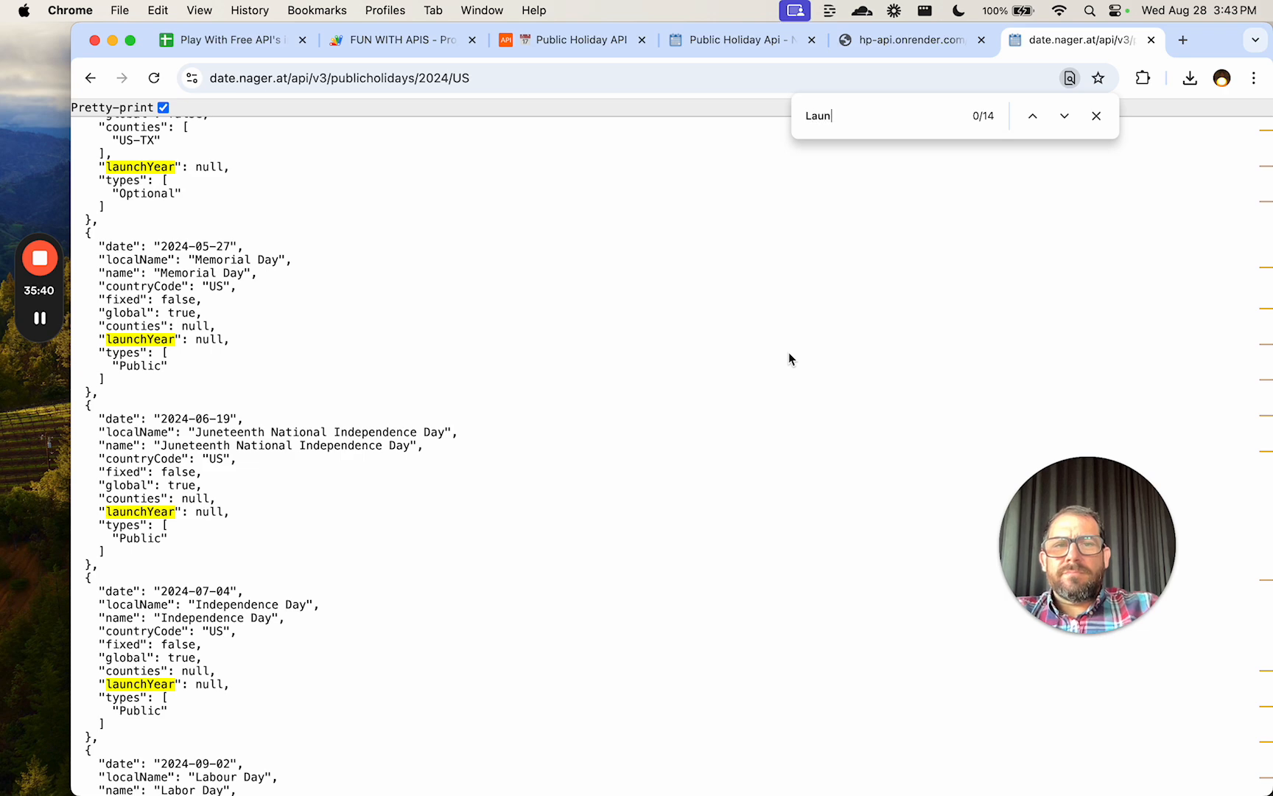
Search the 2024 US public holidays response for "Launchyear" and examine the value of each entry.
text(chyear)
scroll(618, 668, down, 10)
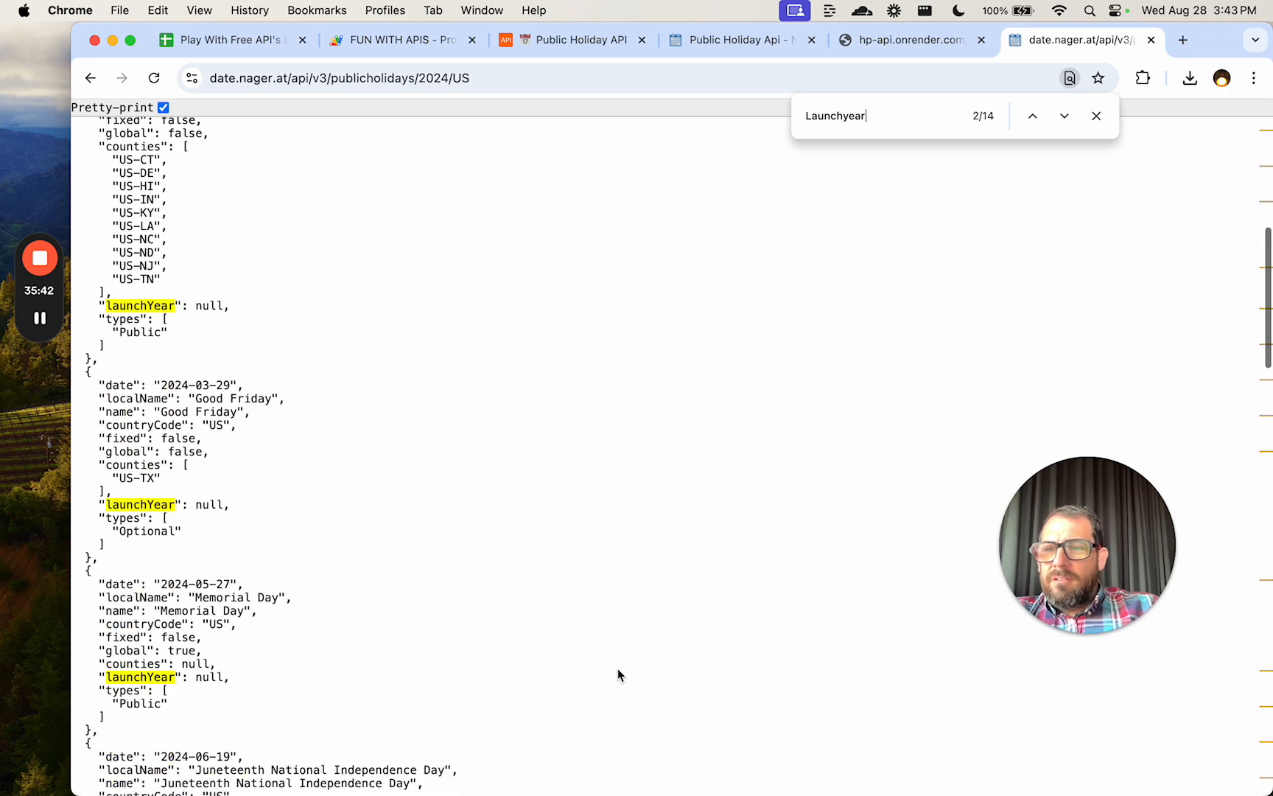
scroll(320, 494, down, 12)
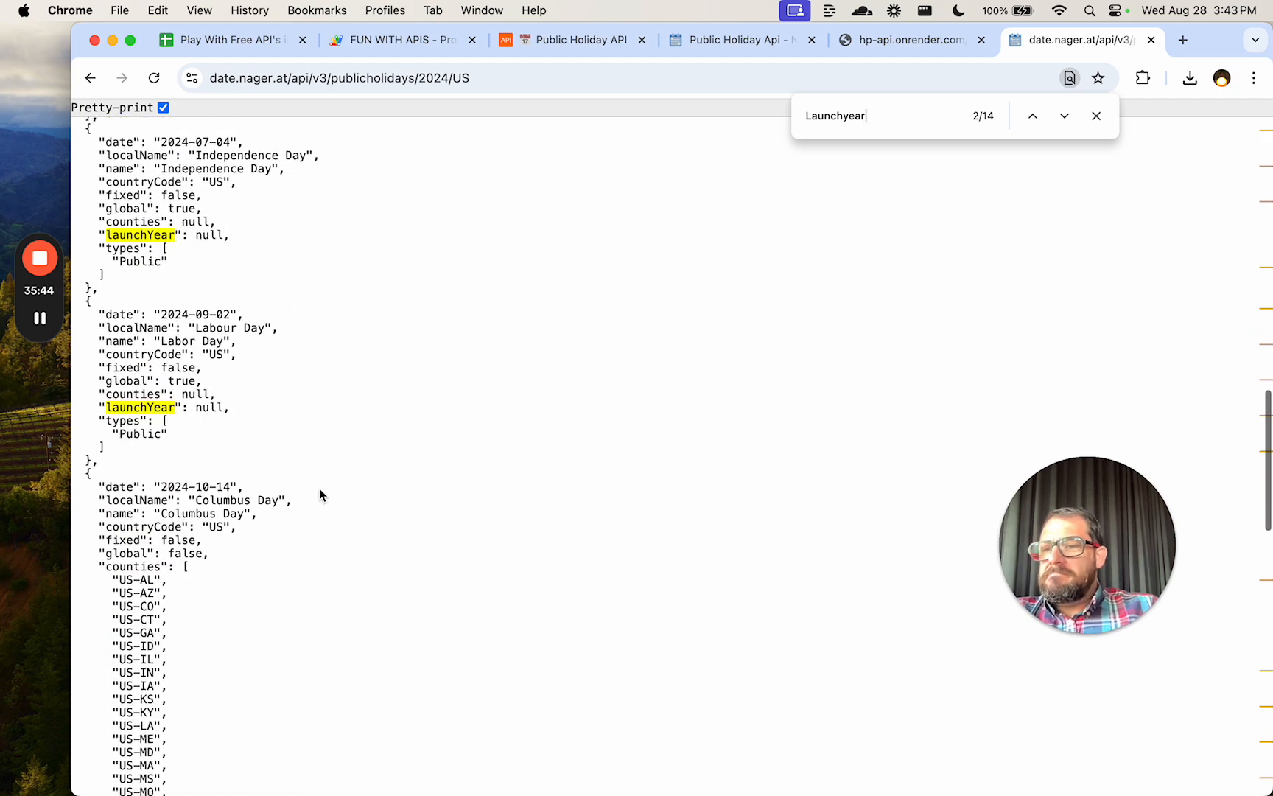
scroll(320, 494, down, 12)
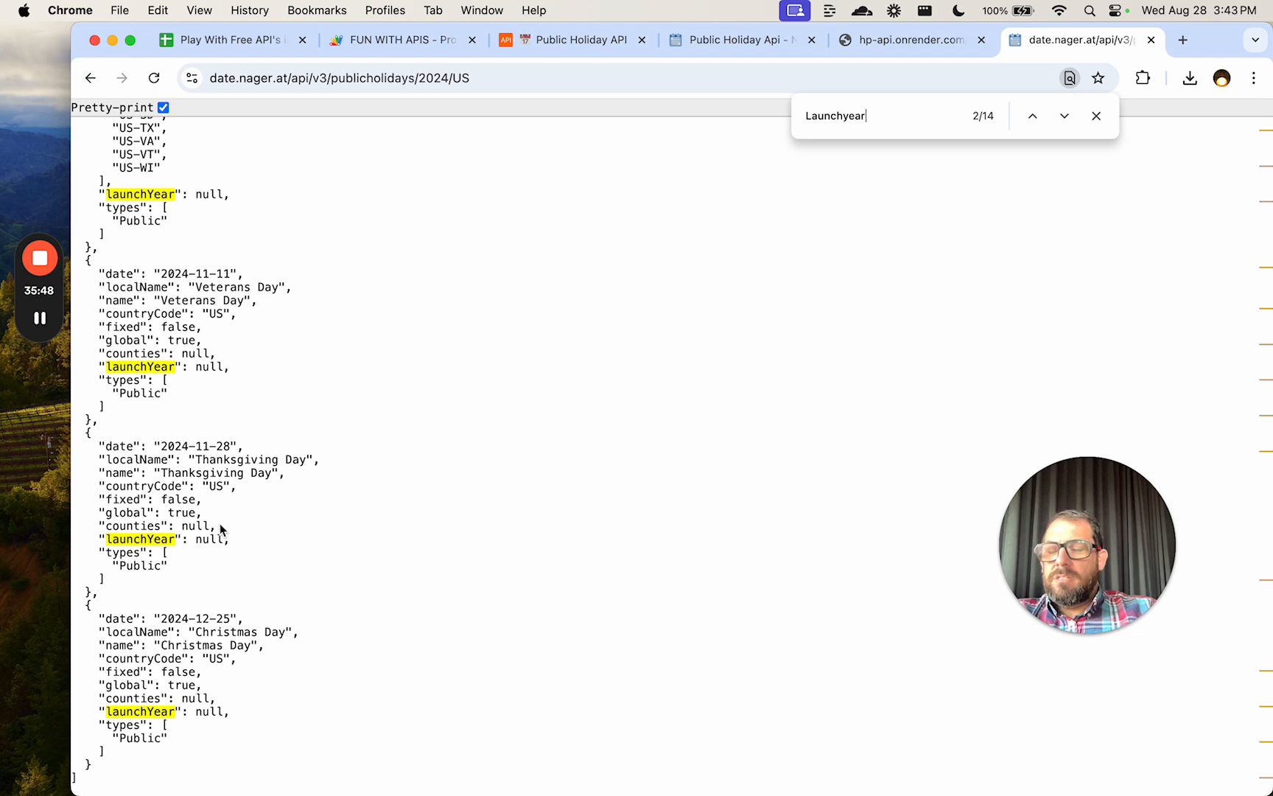
click(210, 530)
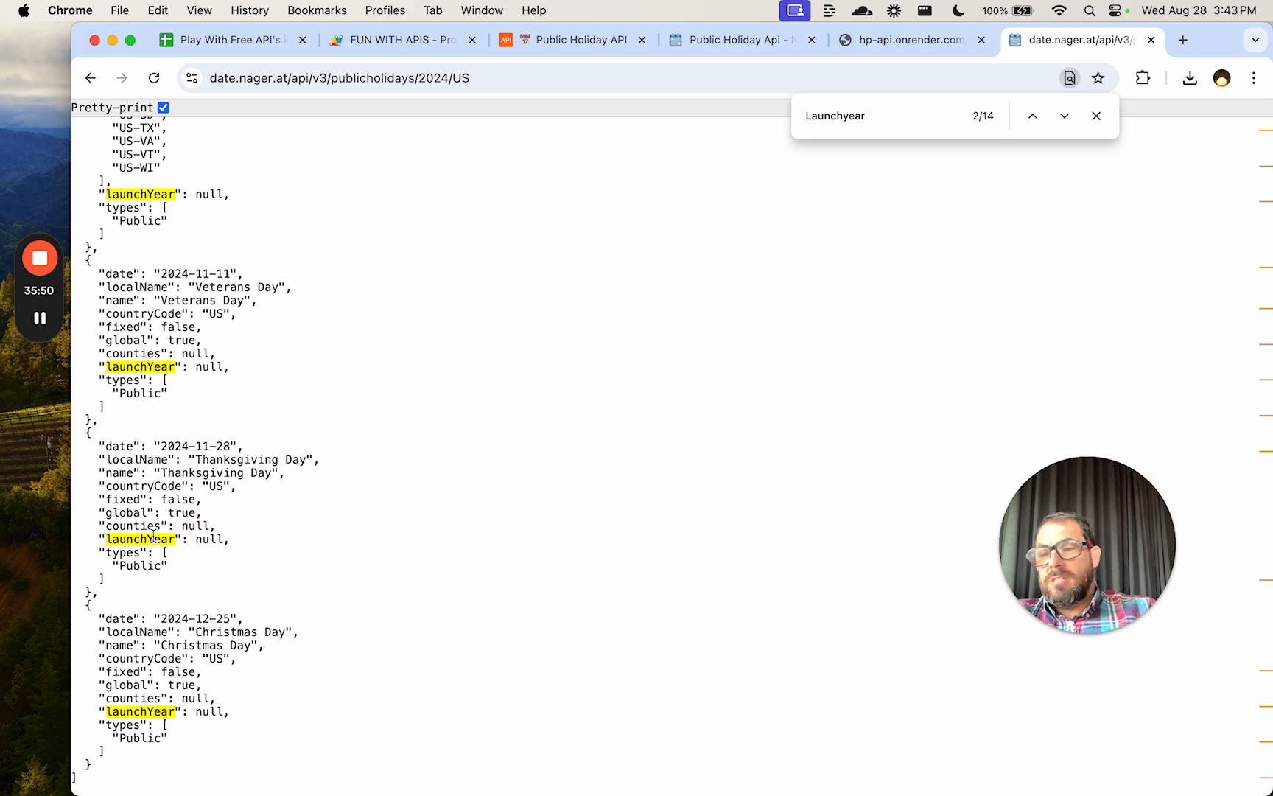
scroll(219, 554, up, 20)
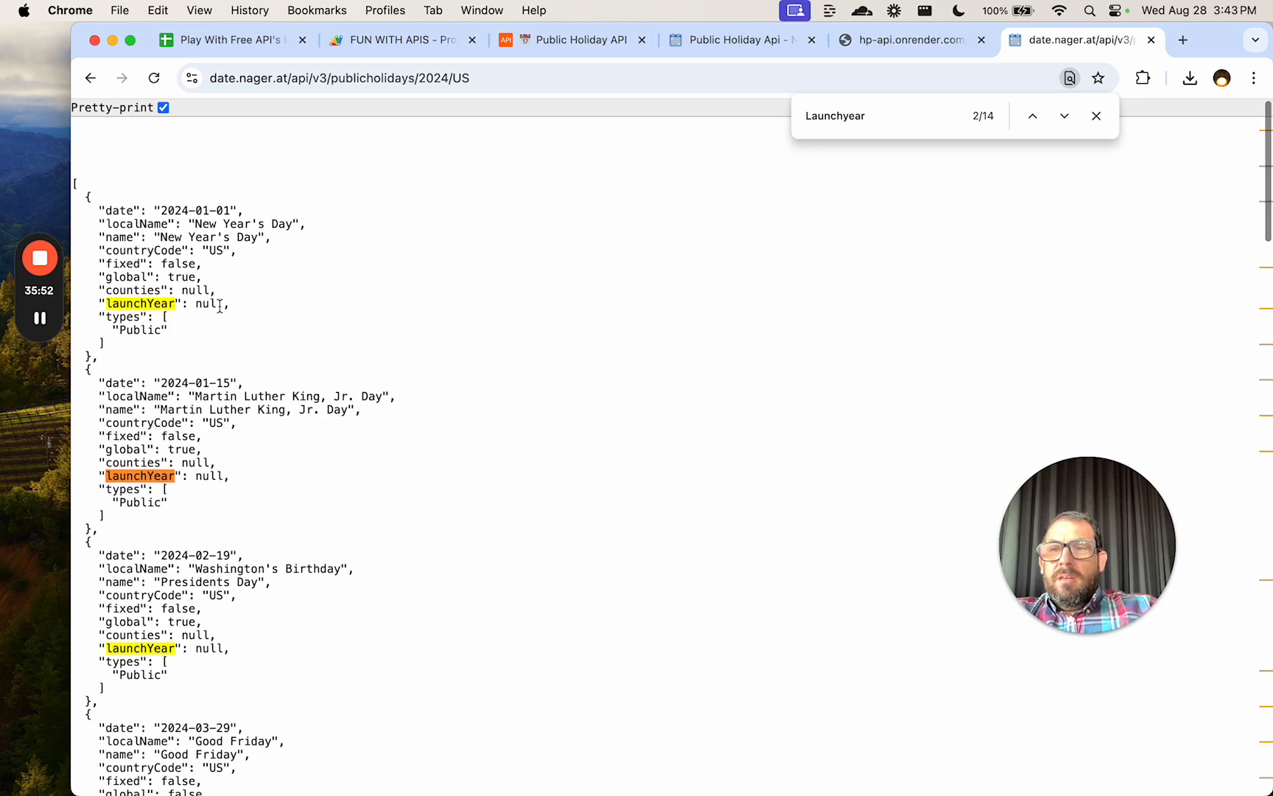
click(205, 254)
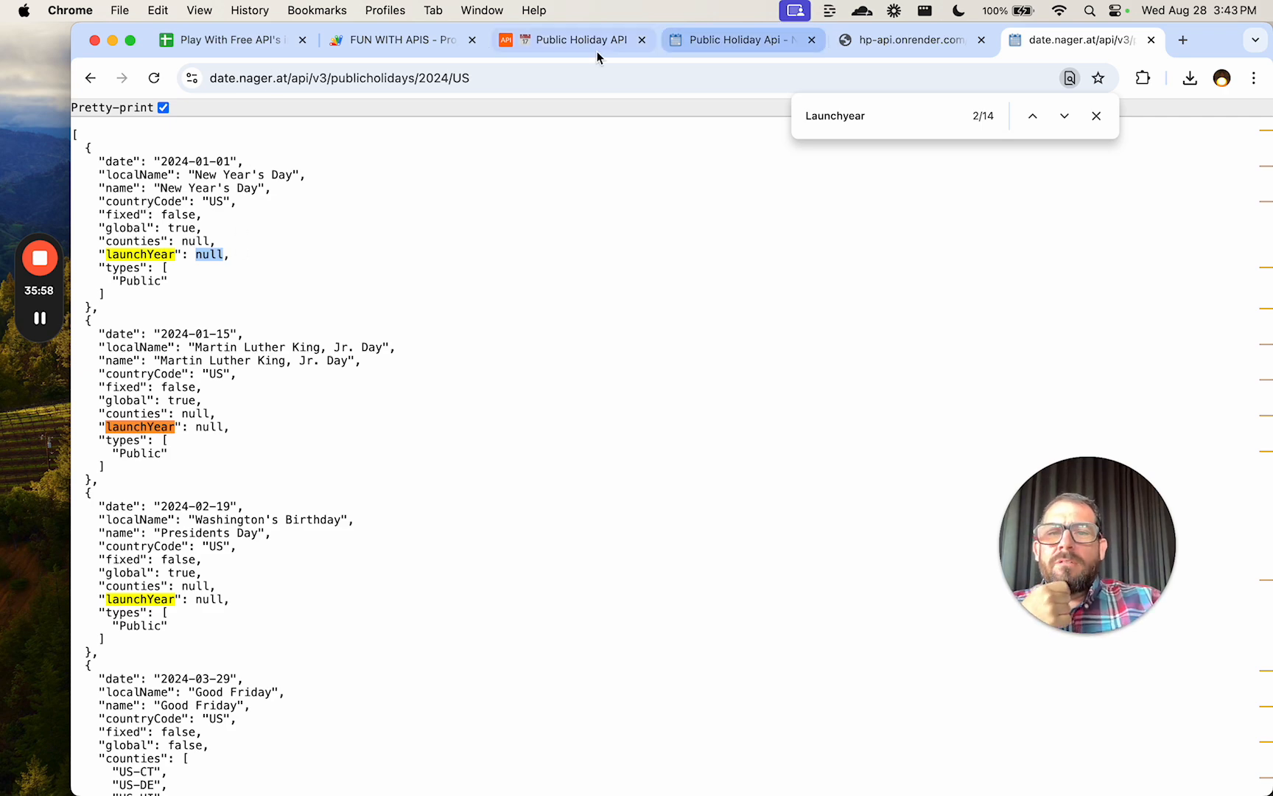
Save the FUN WITH APIS project in Apps Script and return to the HOLIDAYS sheet in Google Sheets.
click(516, 44)
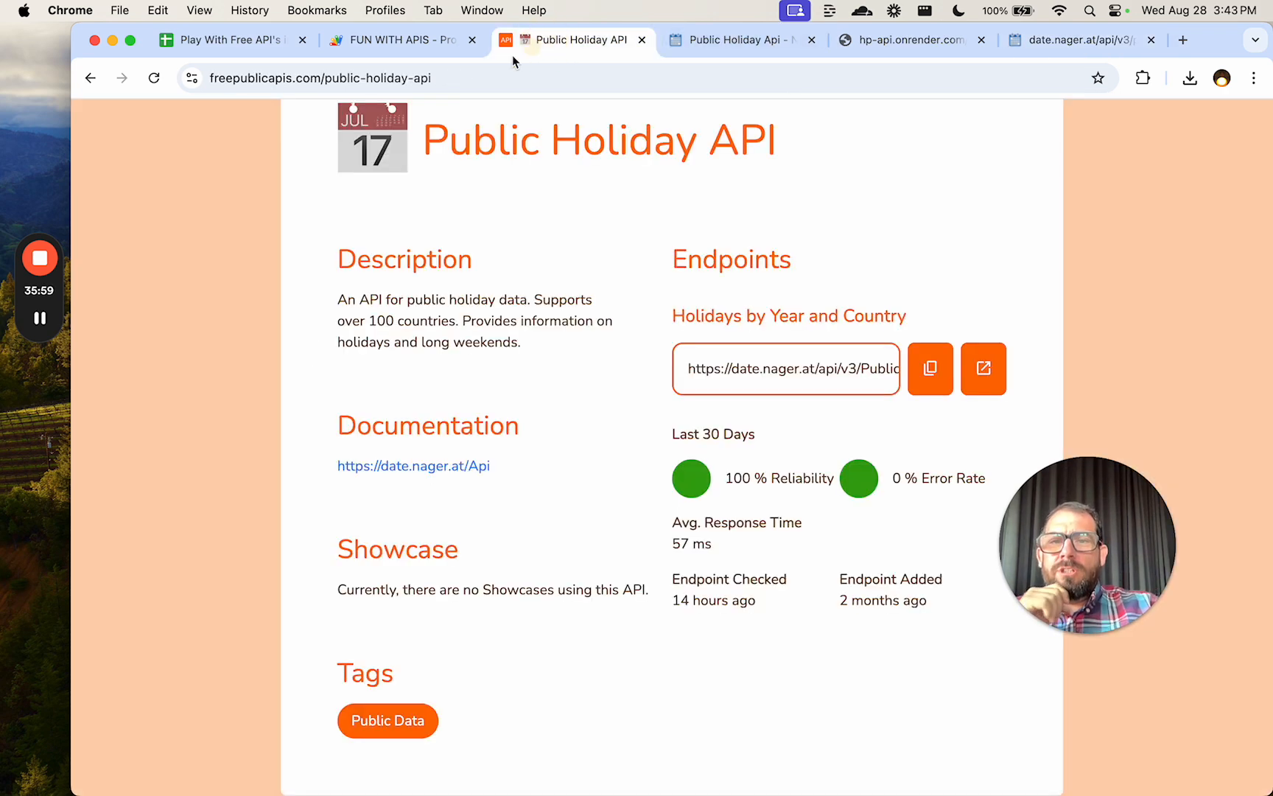
click(417, 45)
key(super+s)
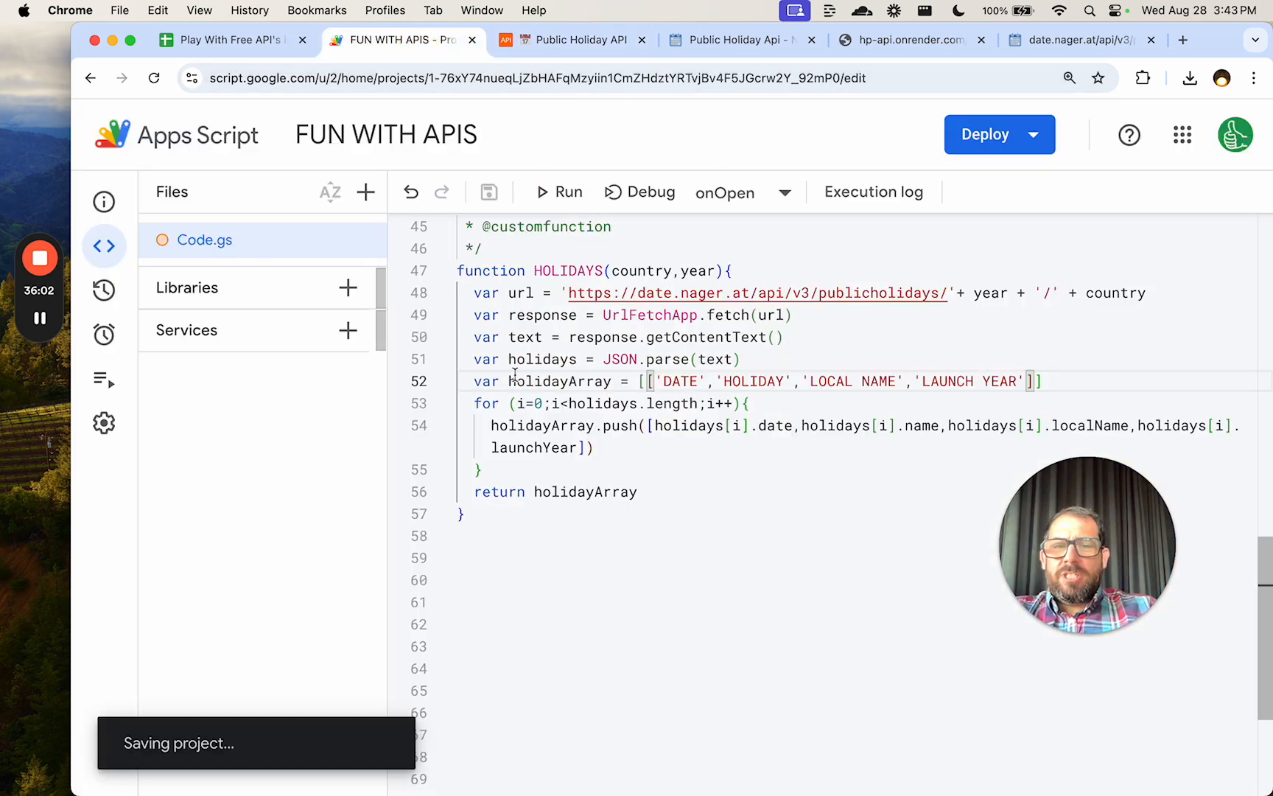
click(251, 46)
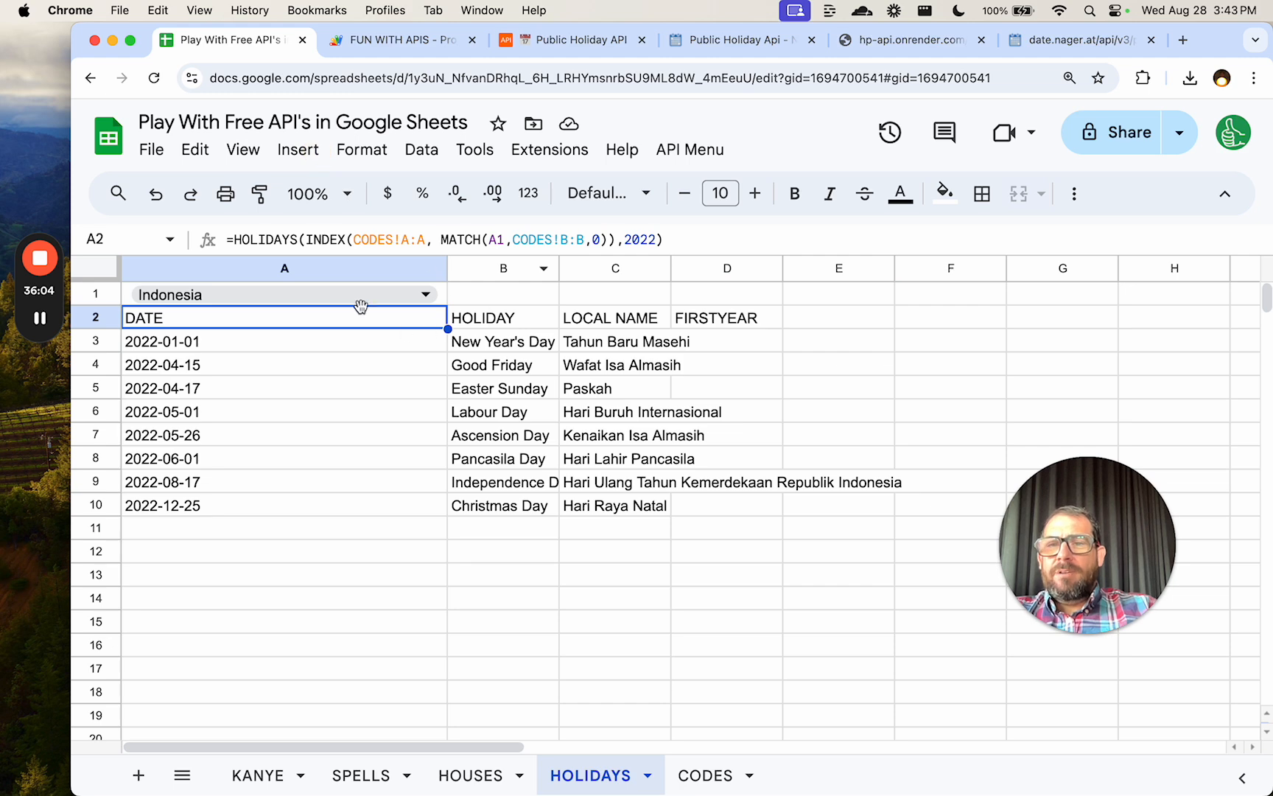
Choose Ghana in the A1 country dropdown of the HOLIDAYS sheet.
click(398, 302)
click(433, 295)
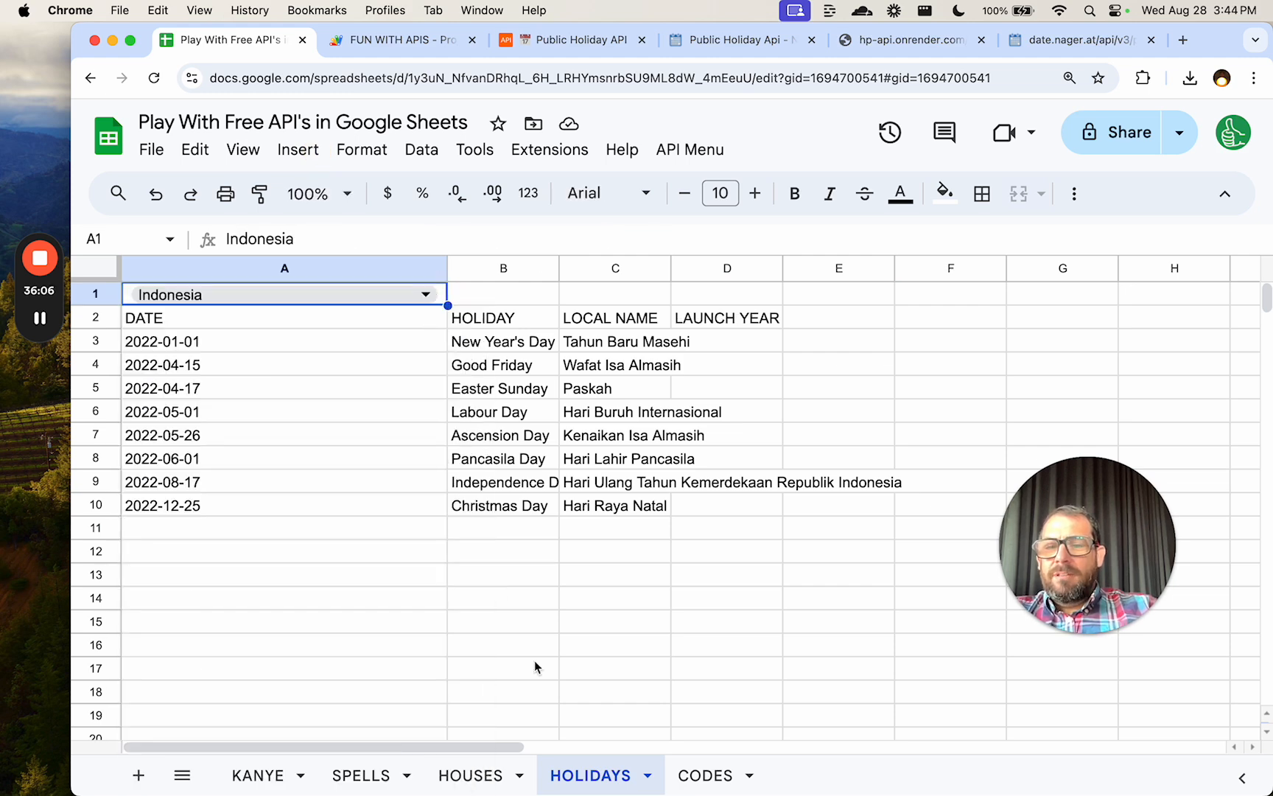
click(700, 778)
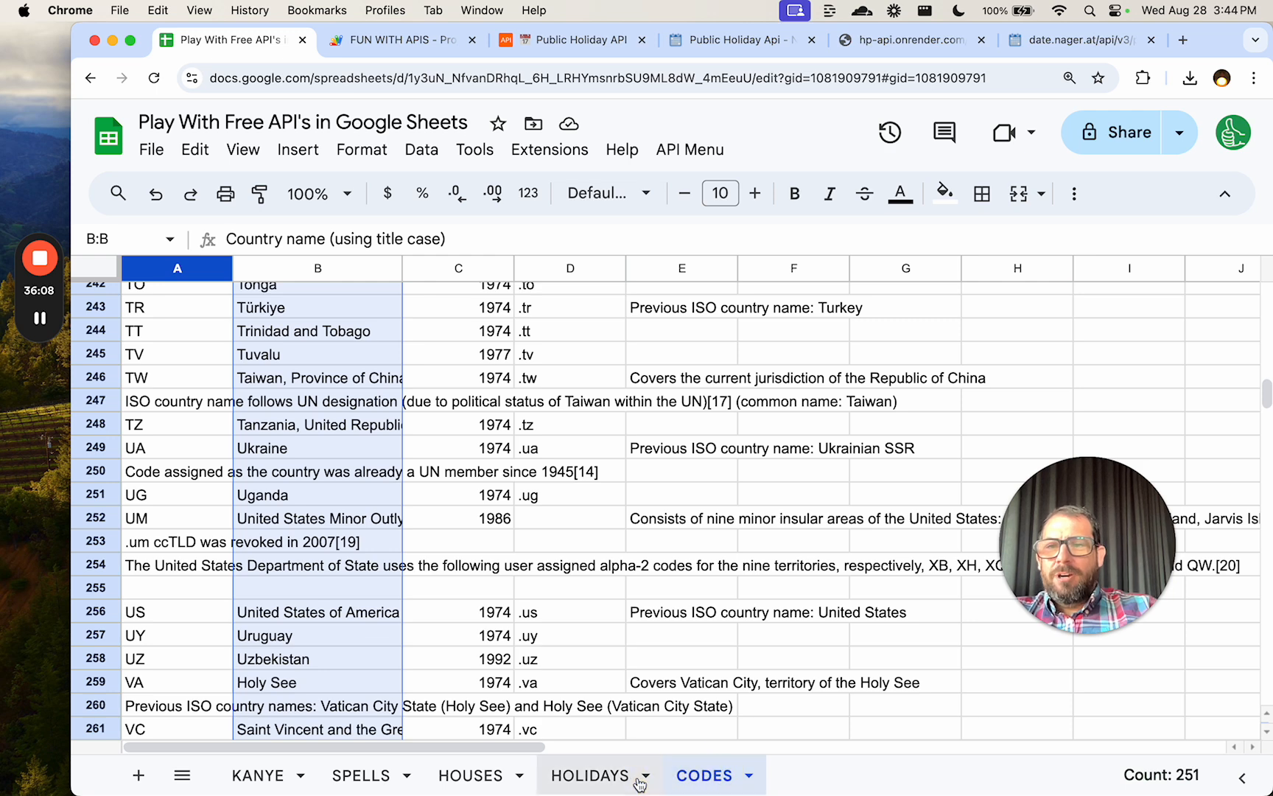
click(593, 776)
click(386, 300)
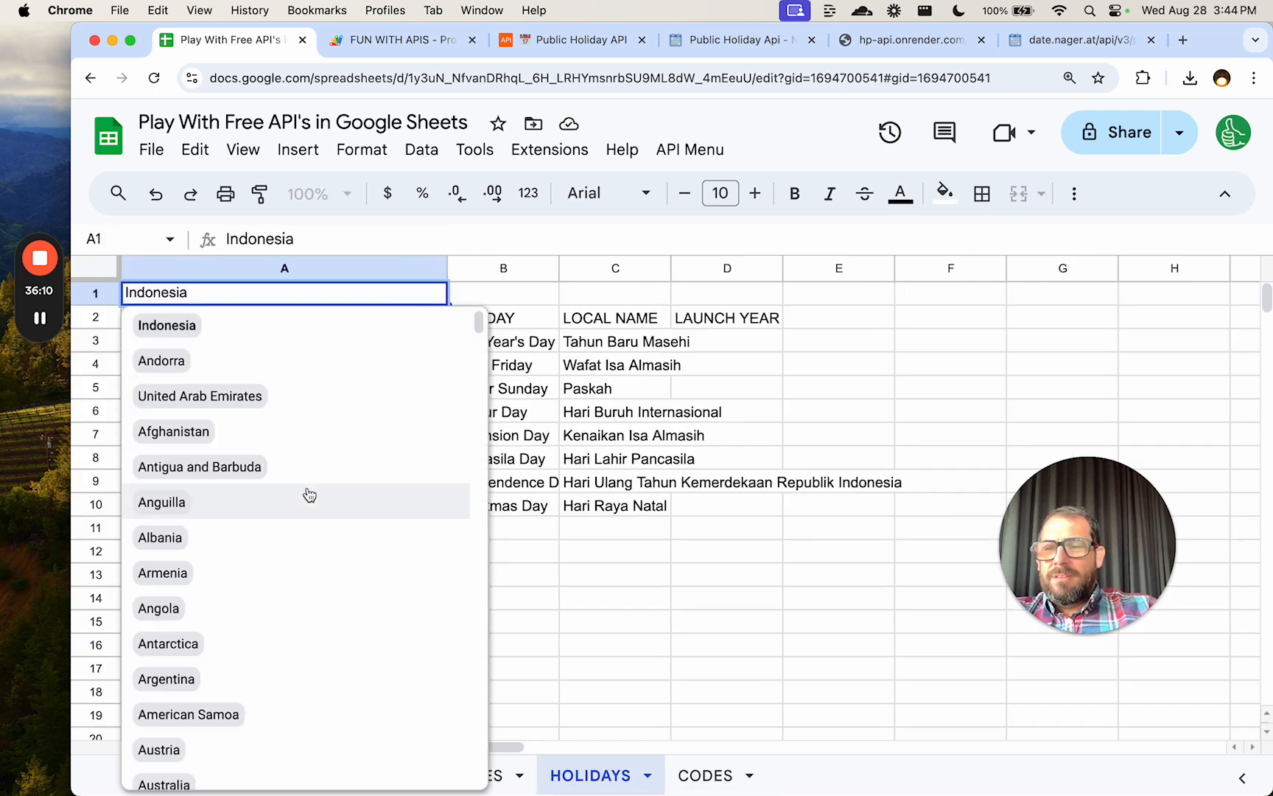
scroll(307, 495, down, 10)
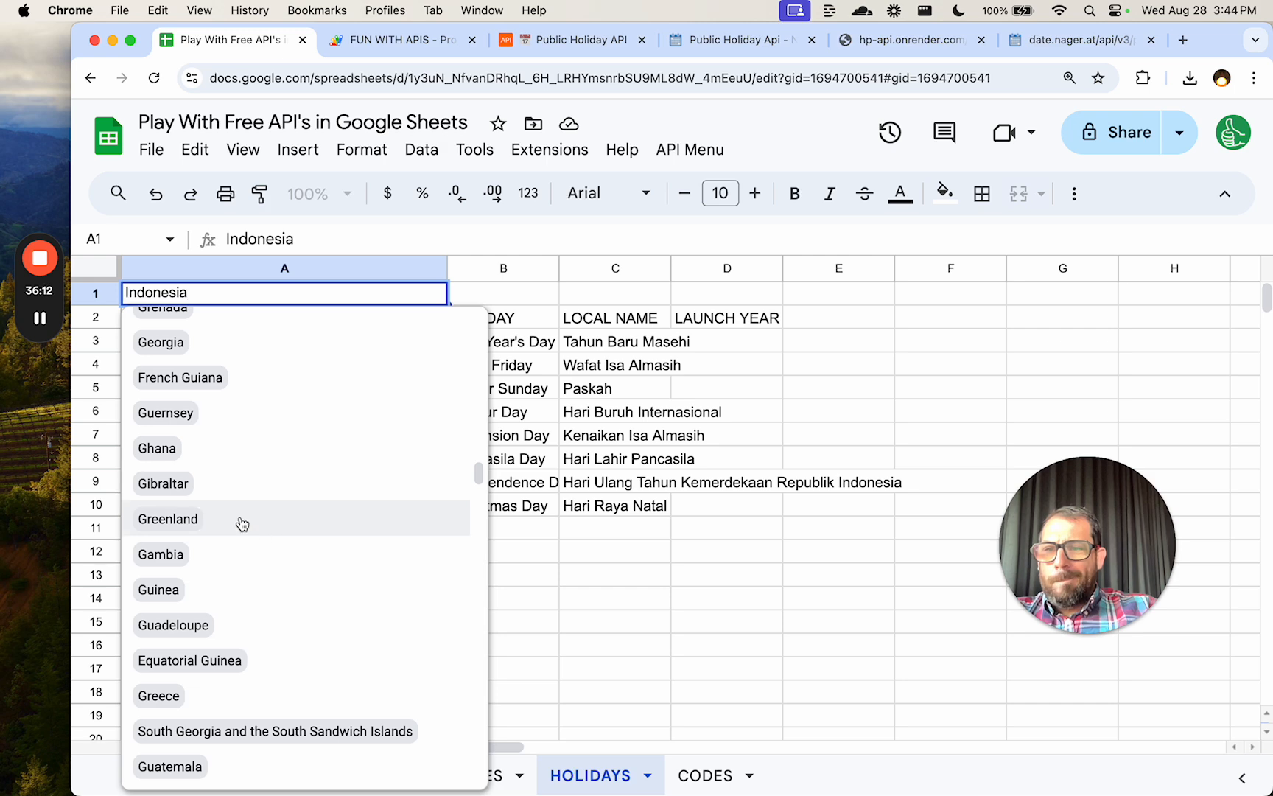
click(228, 452)
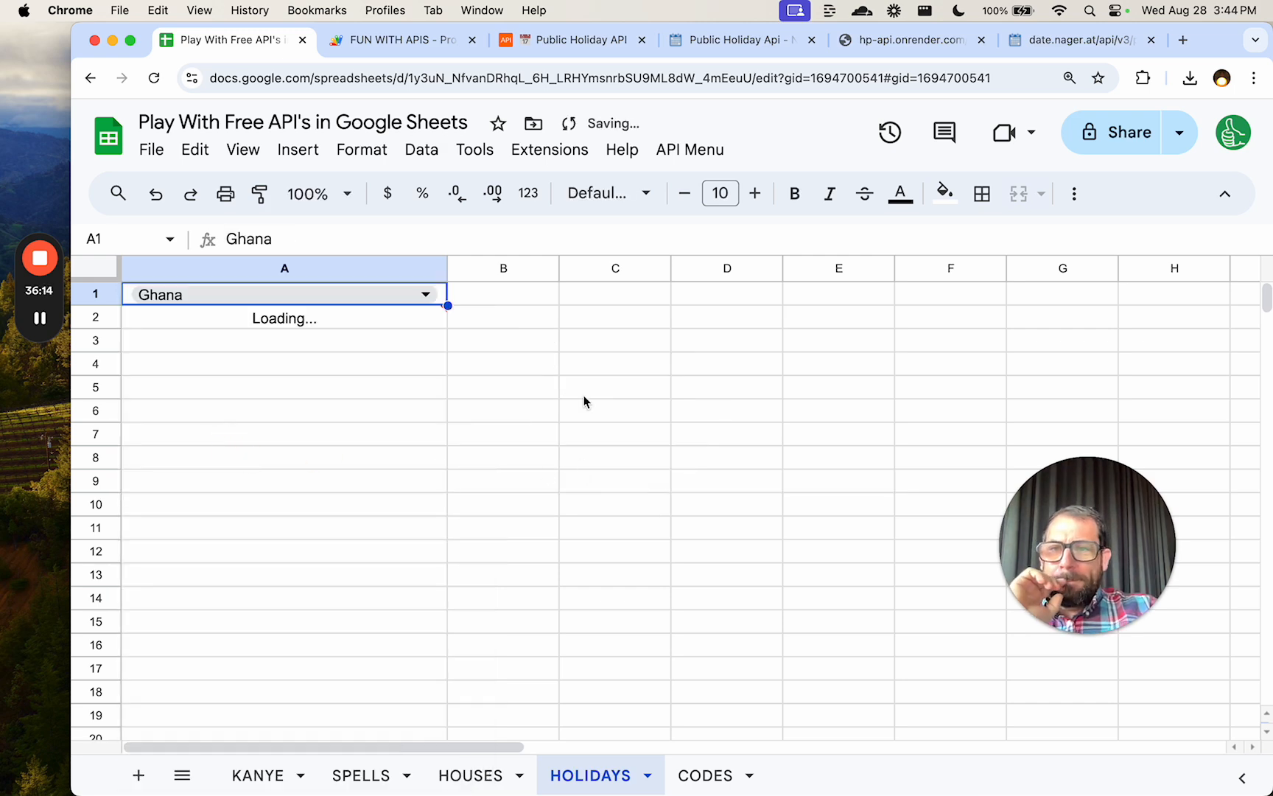
Set the year argument of the HOLIDAYS formula in A2 to 2024.
click(338, 319)
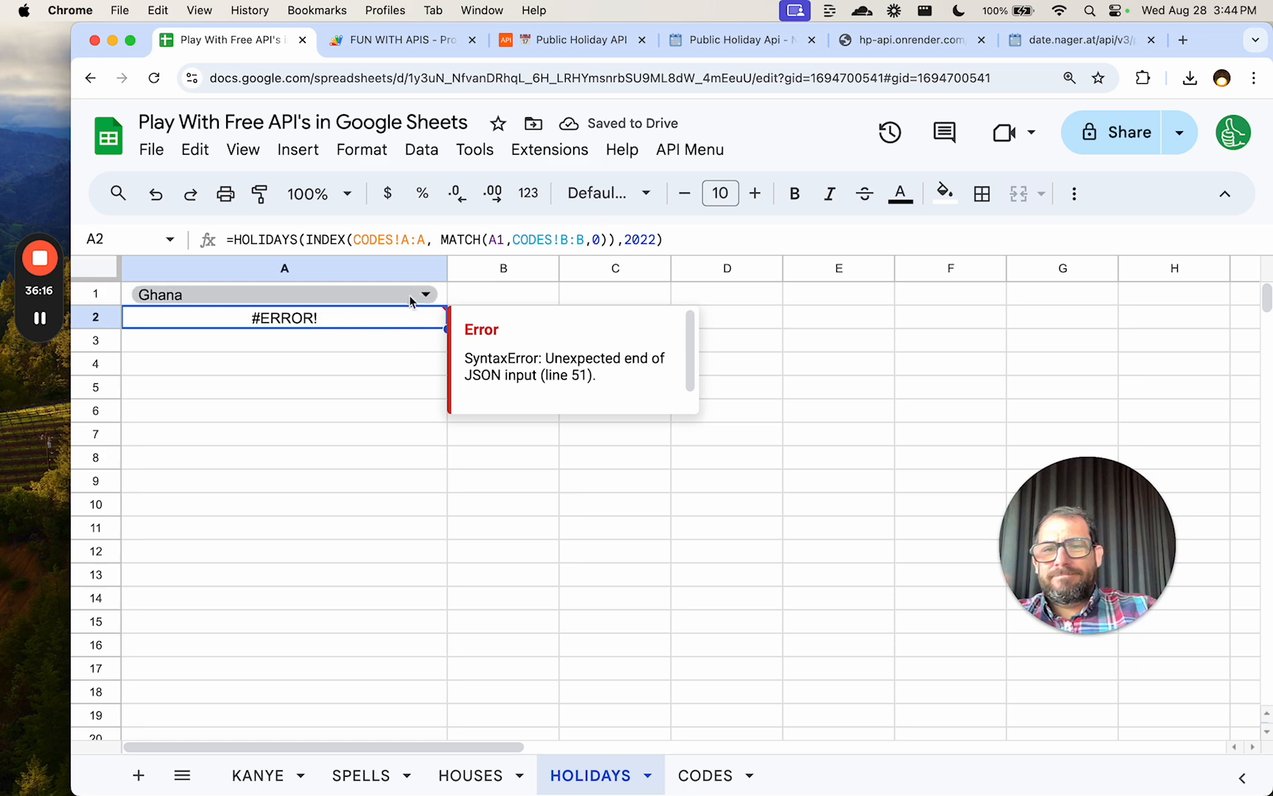
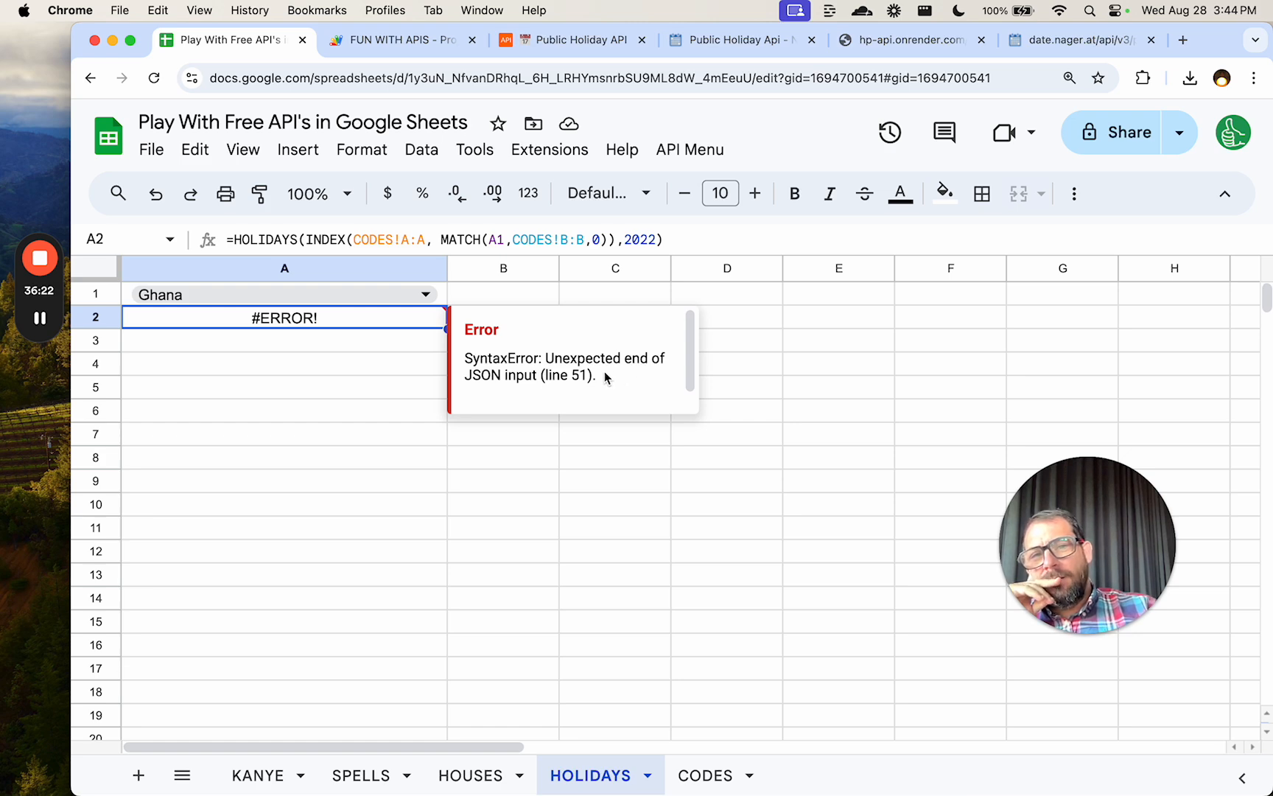
click(652, 240)
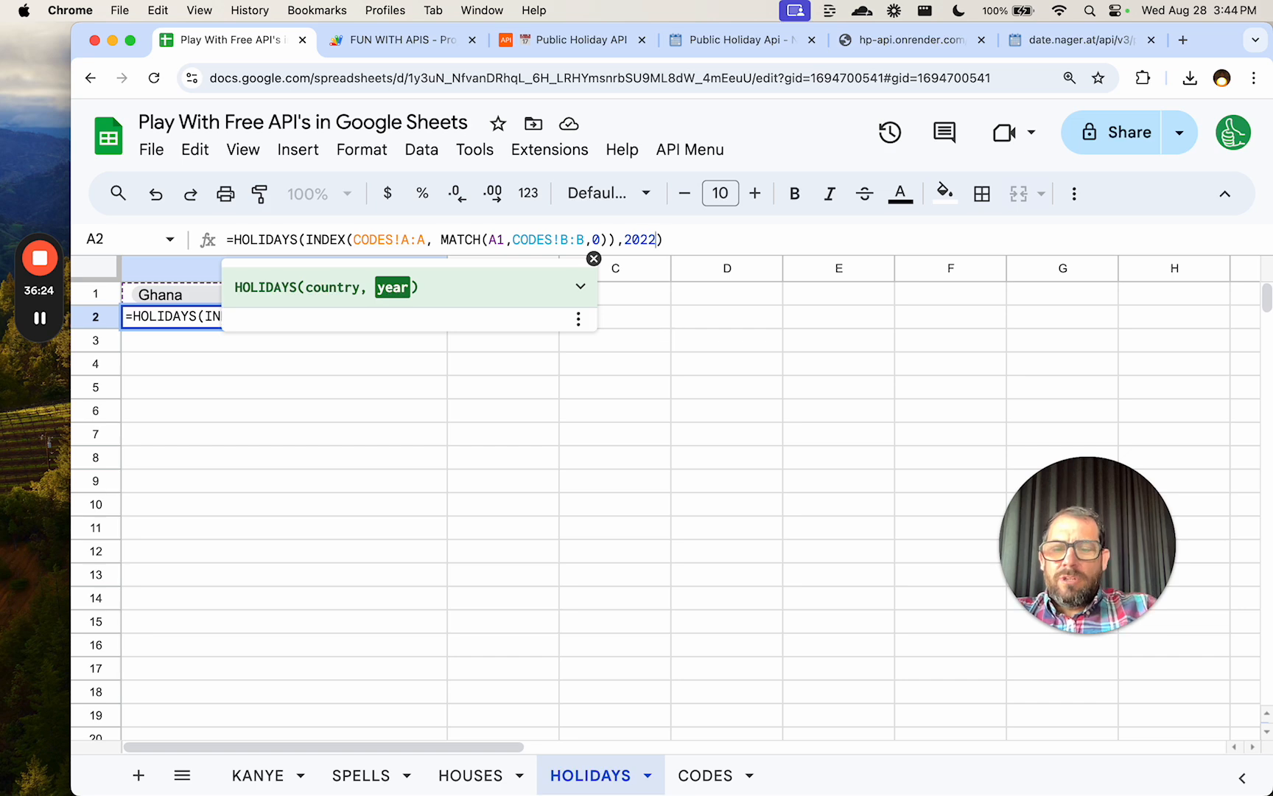
key(Return)
Enter the year 2024 in cell B1, beside the country dropdown.
click(510, 295)
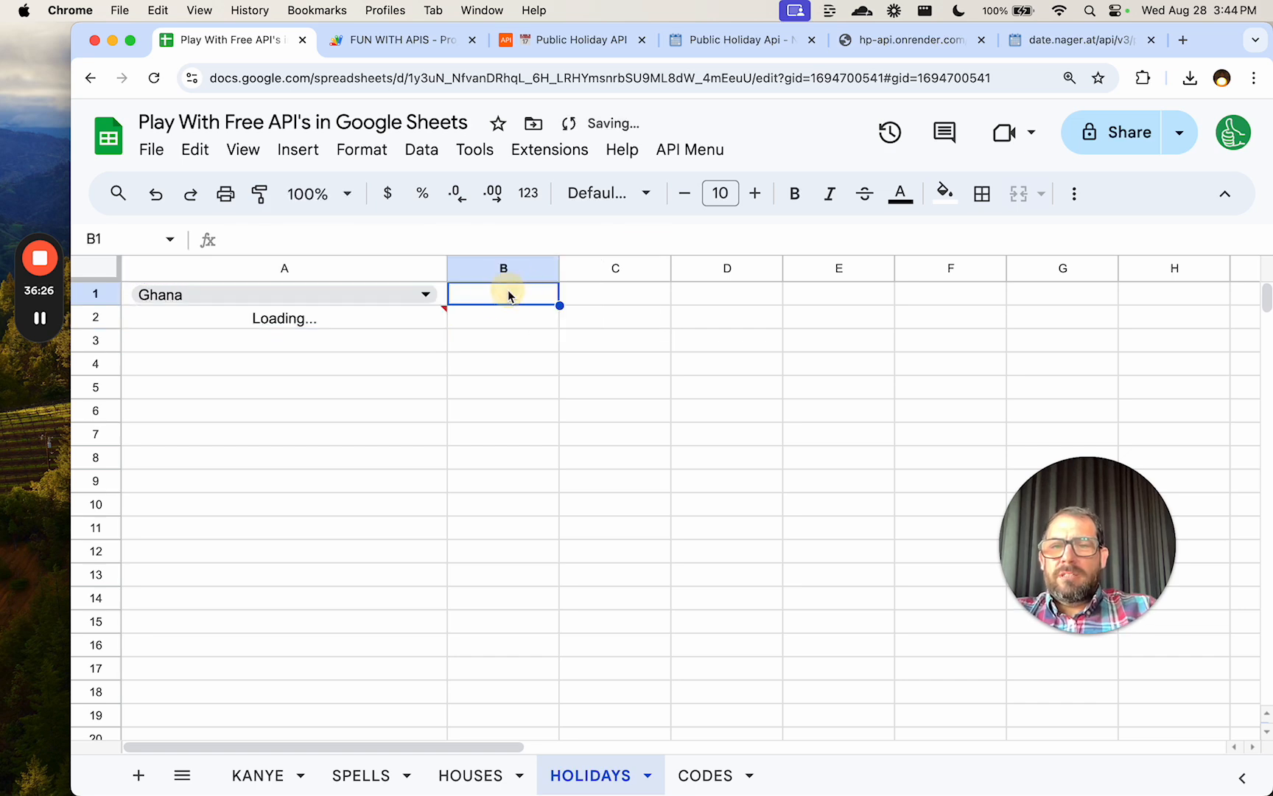
text(2024)
key(Return)
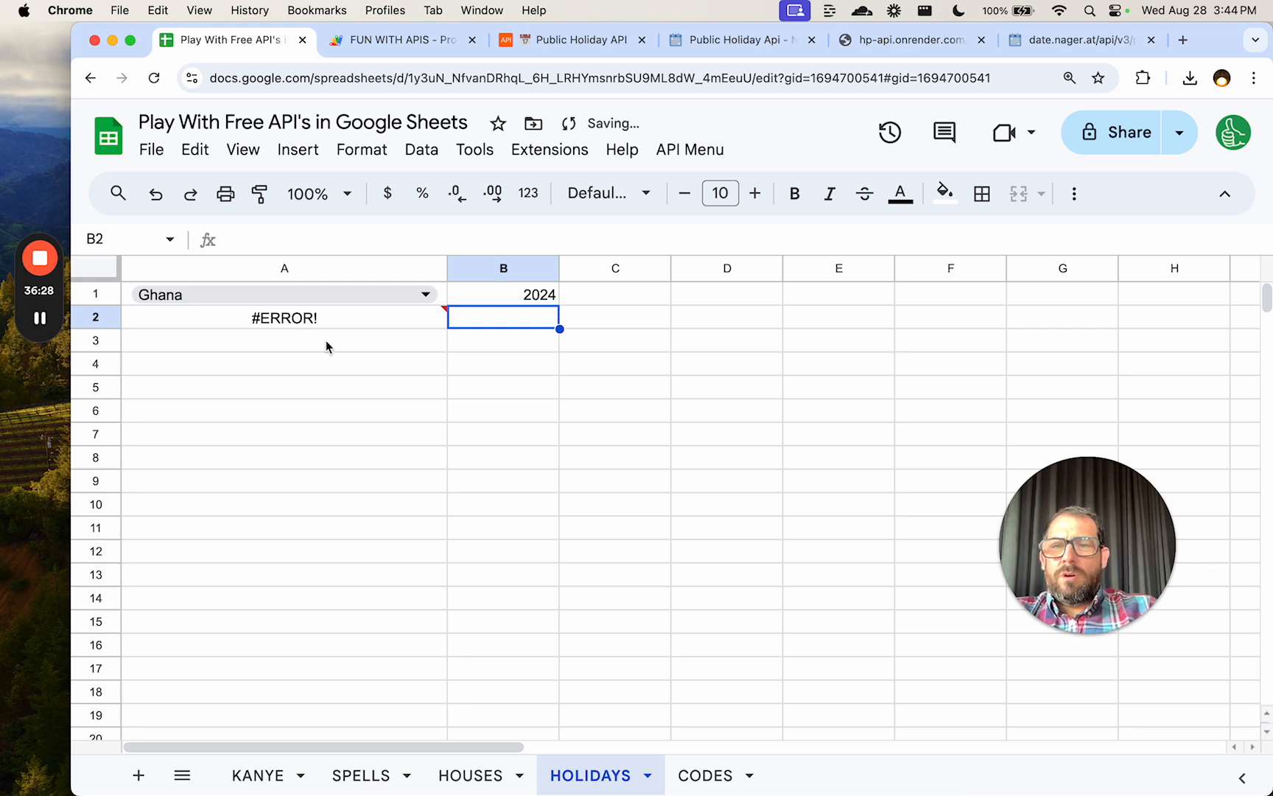
Replace the fixed year in A2's HOLIDAYS formula with a reference to B1.
click(411, 321)
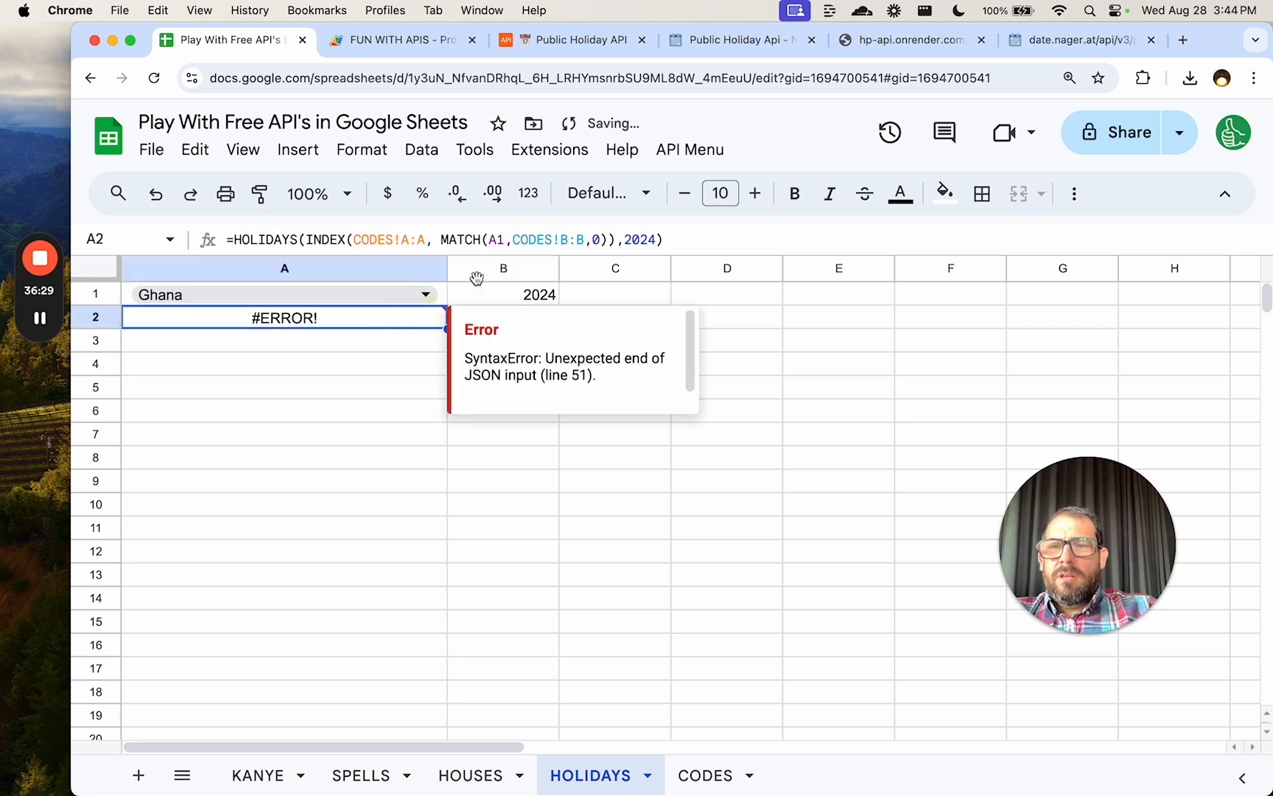
double_click(639, 239)
key(BackSpace)
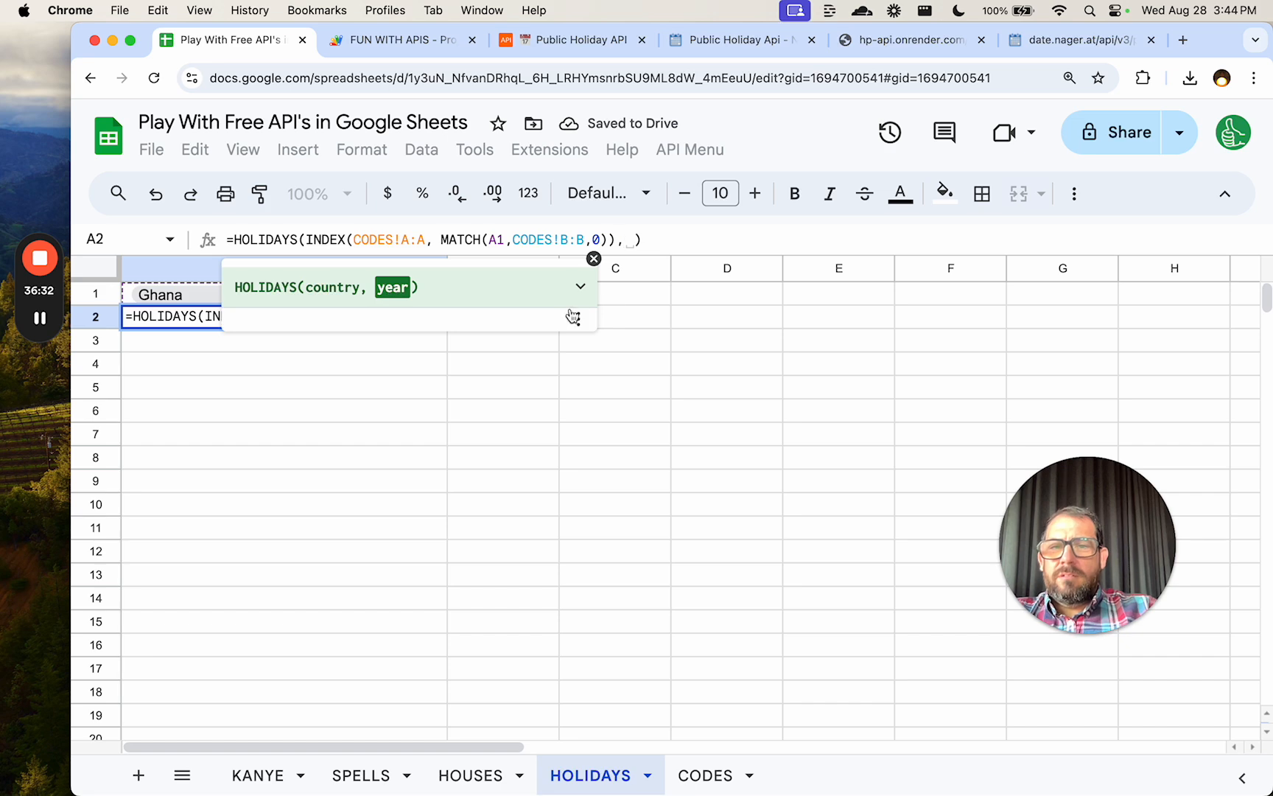
text(B1)
key(Return)
key(Up)
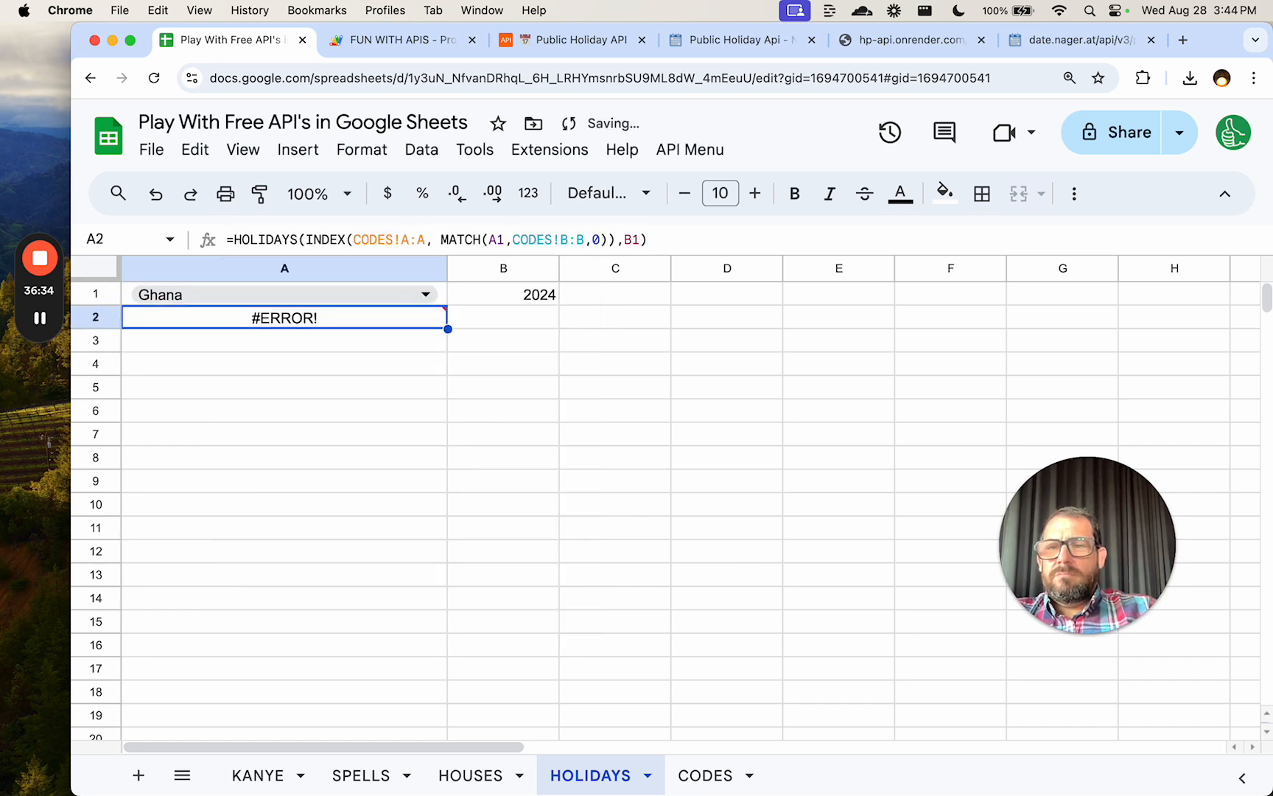
Choose "Tanzania, United Republic of" in the A1 country dropdown by filtering the list with "un".
key(Up)
text(un)
key(Down)
key(Down)
key(Down)
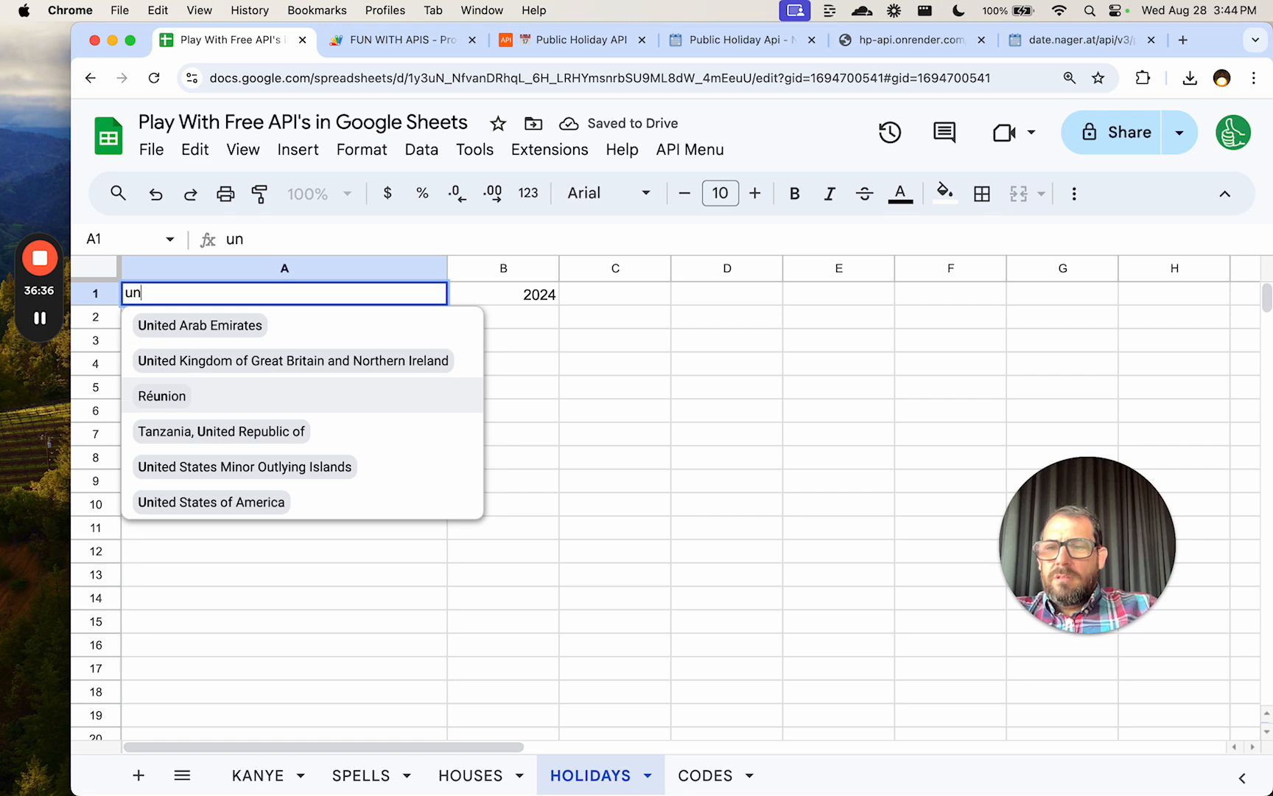
key(Return)
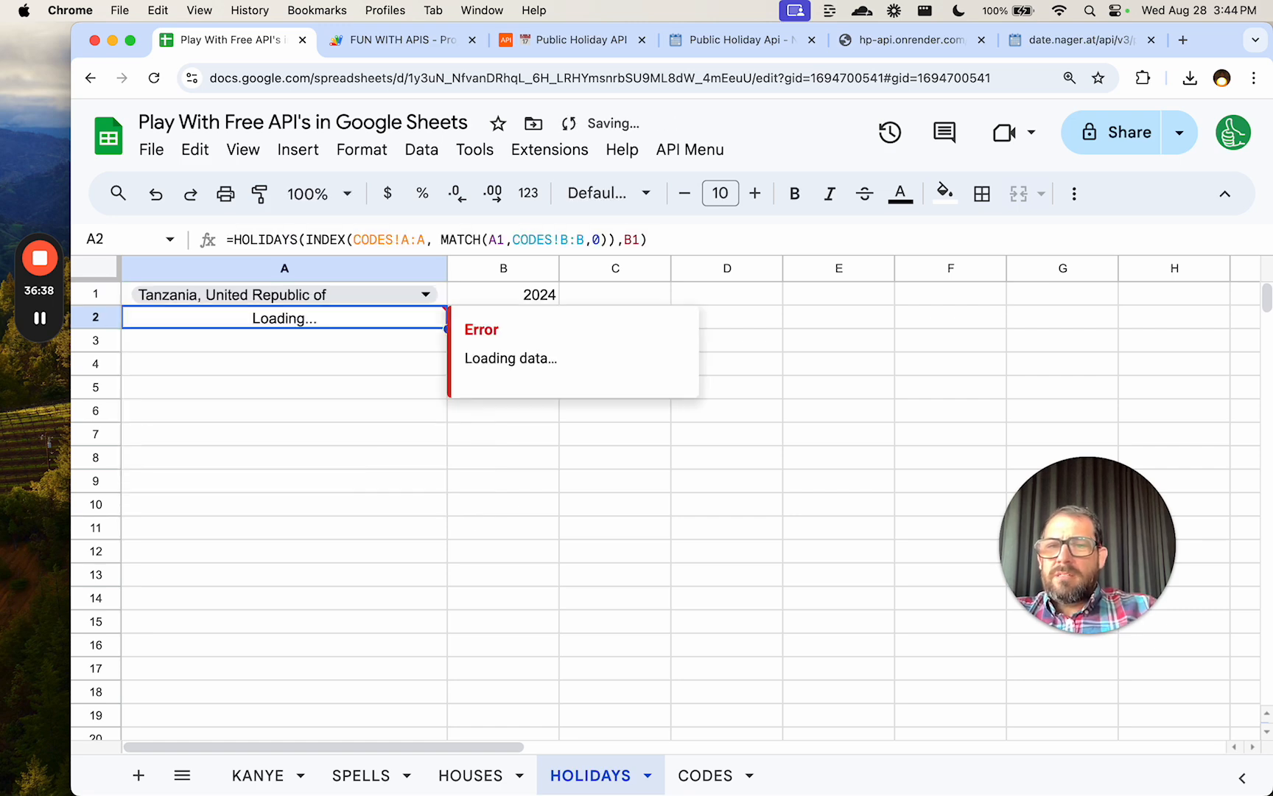
Clear the country in A1 and choose Austria from the dropdown list instead.
key(Up)
key(BackSpace)
key(Down)
key(Down)
key(Down)
key(Down)
key(Down)
key(Down)
key(Down)
key(Down)
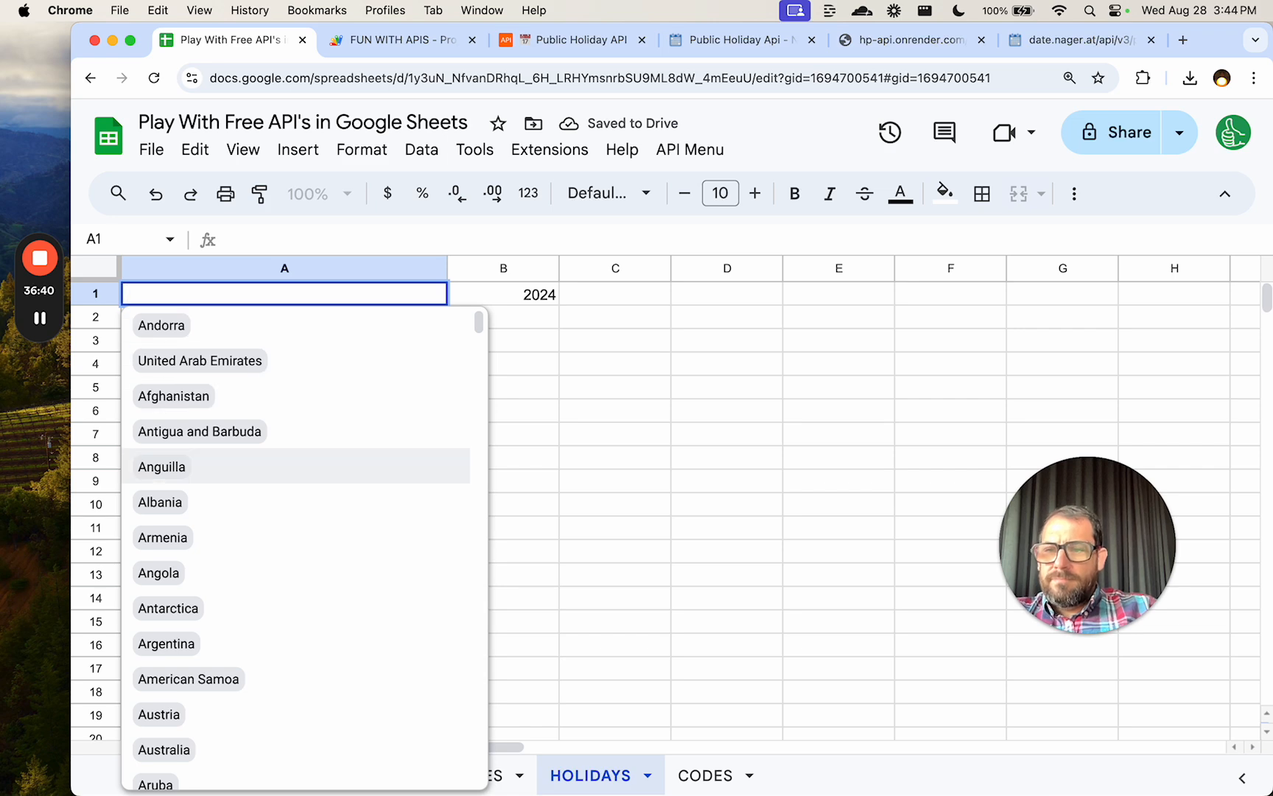
key(Down)
key(Down)
key(Down)
key(Return)
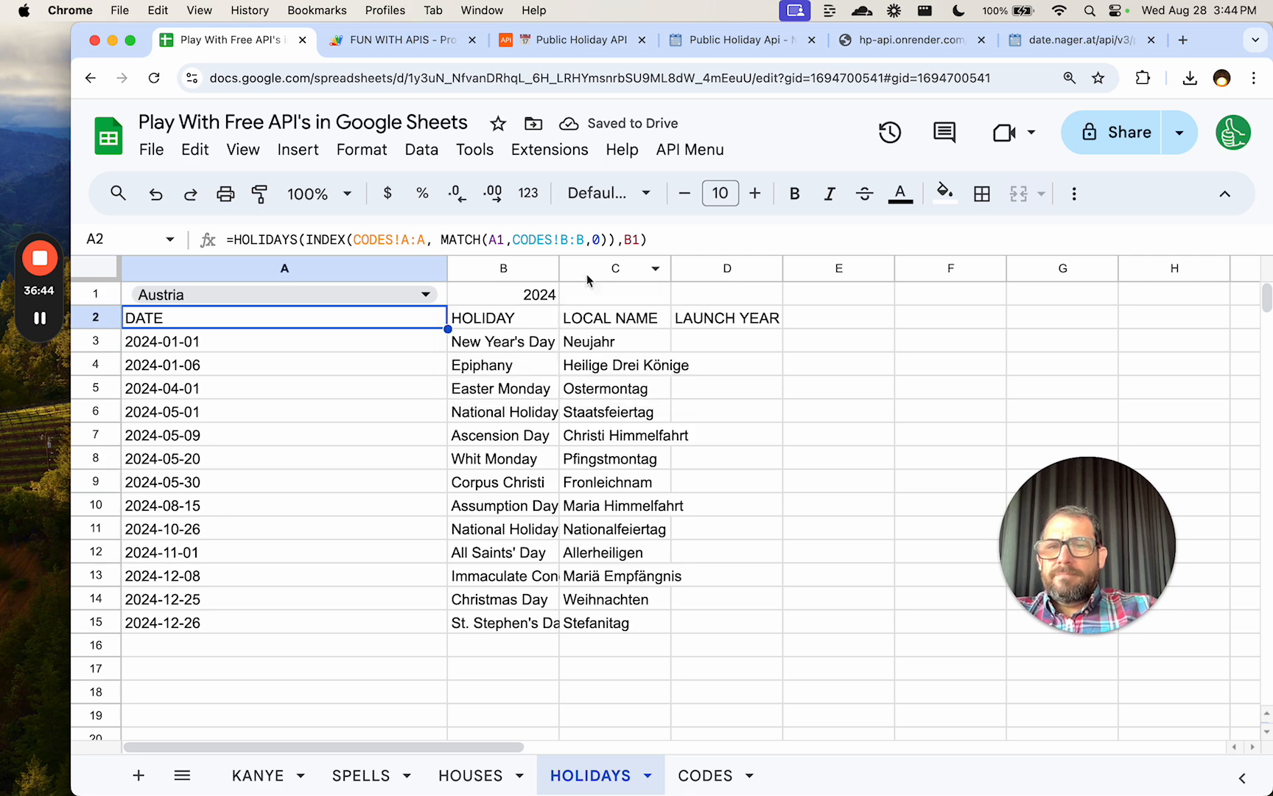
Set the year in B1 to 2000 to test the holiday list with a different year.
click(520, 296)
text(20)
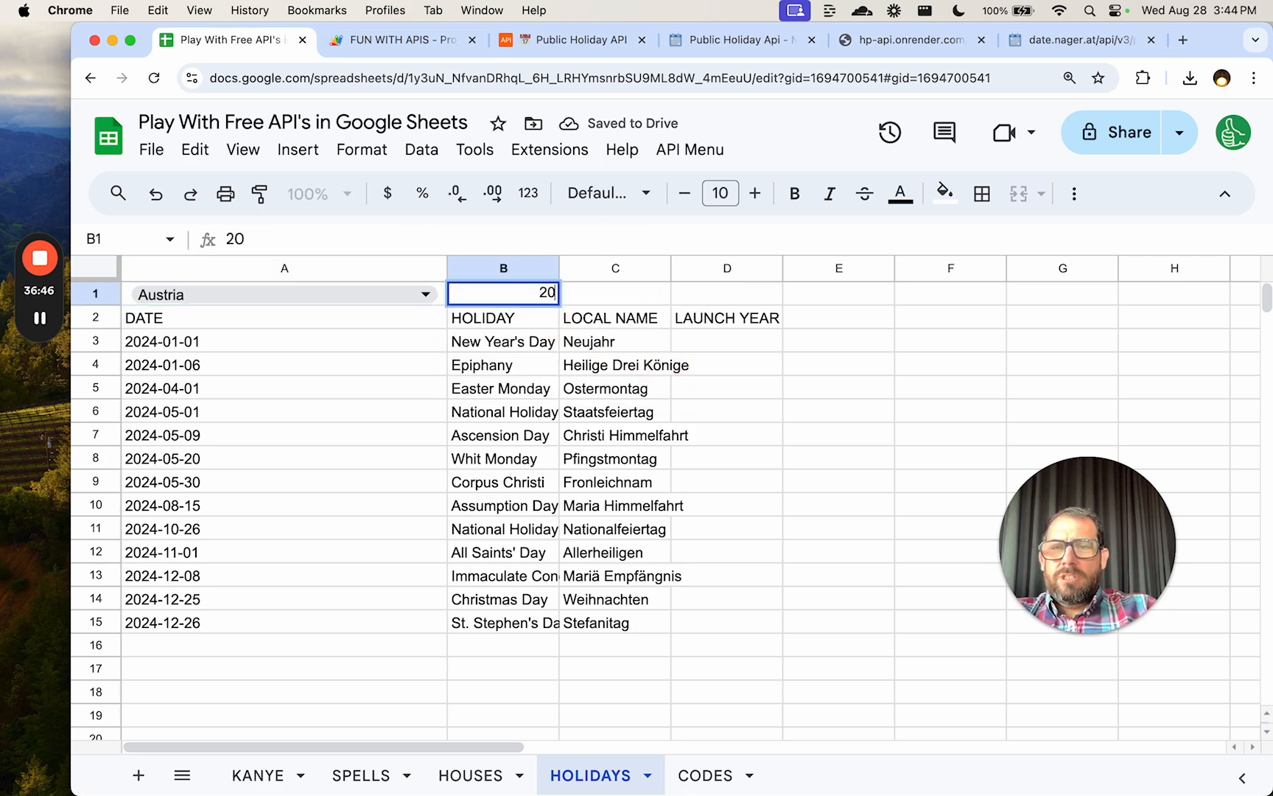
text(00)
key(Return)
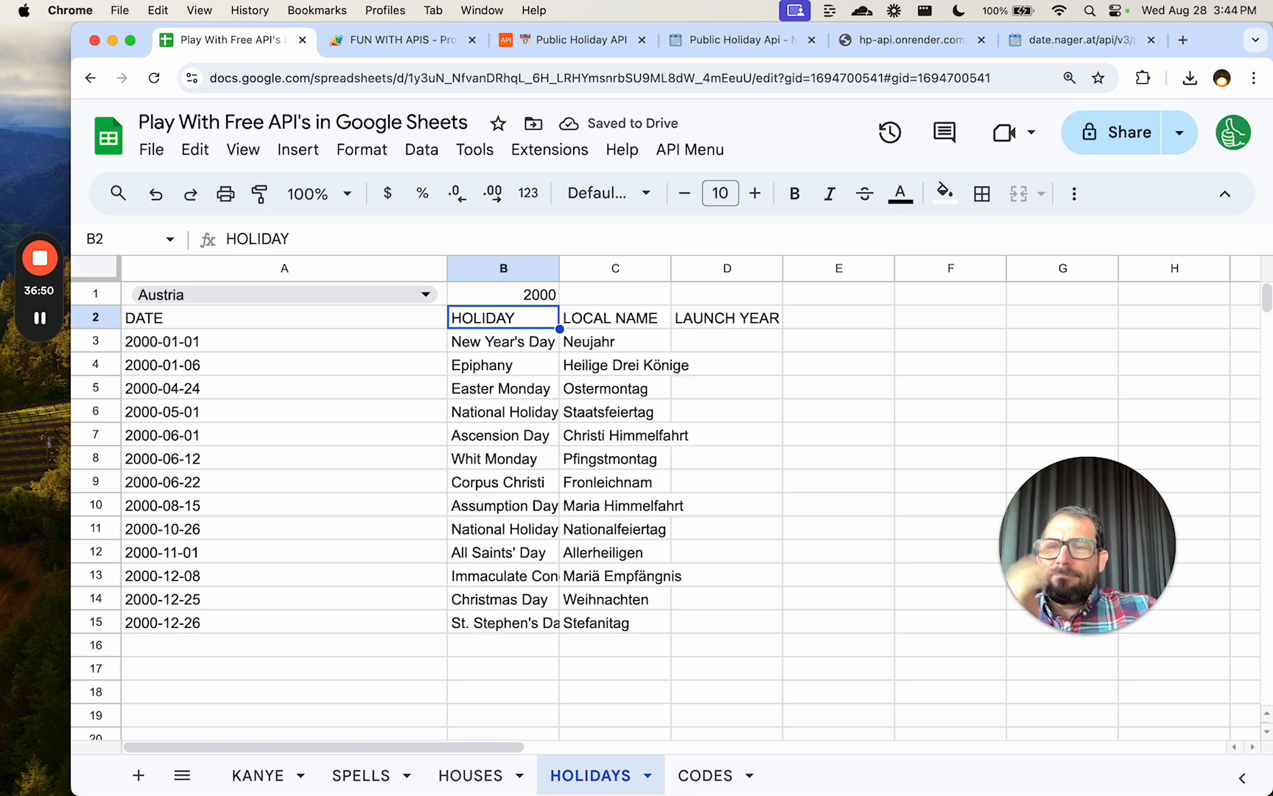
Set the year in B1 back to 2024.
click(503, 294)
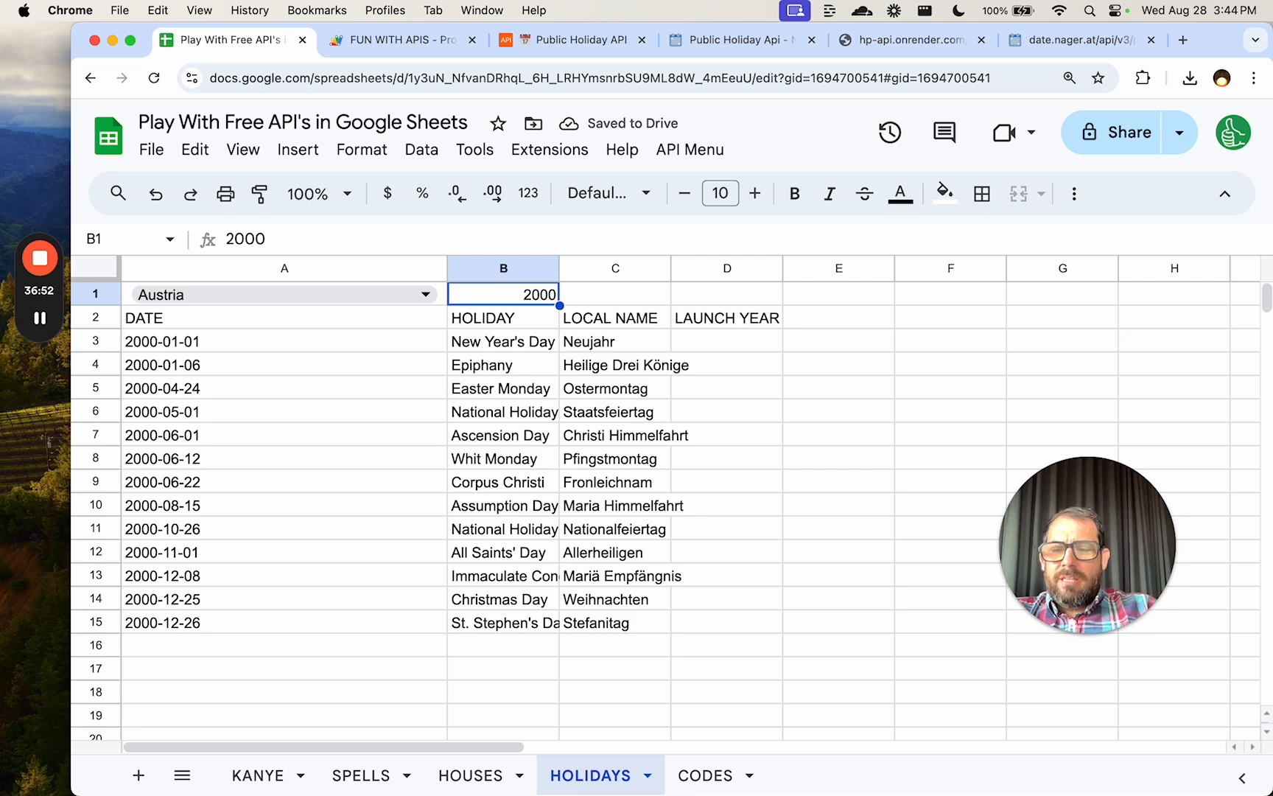
text(24)
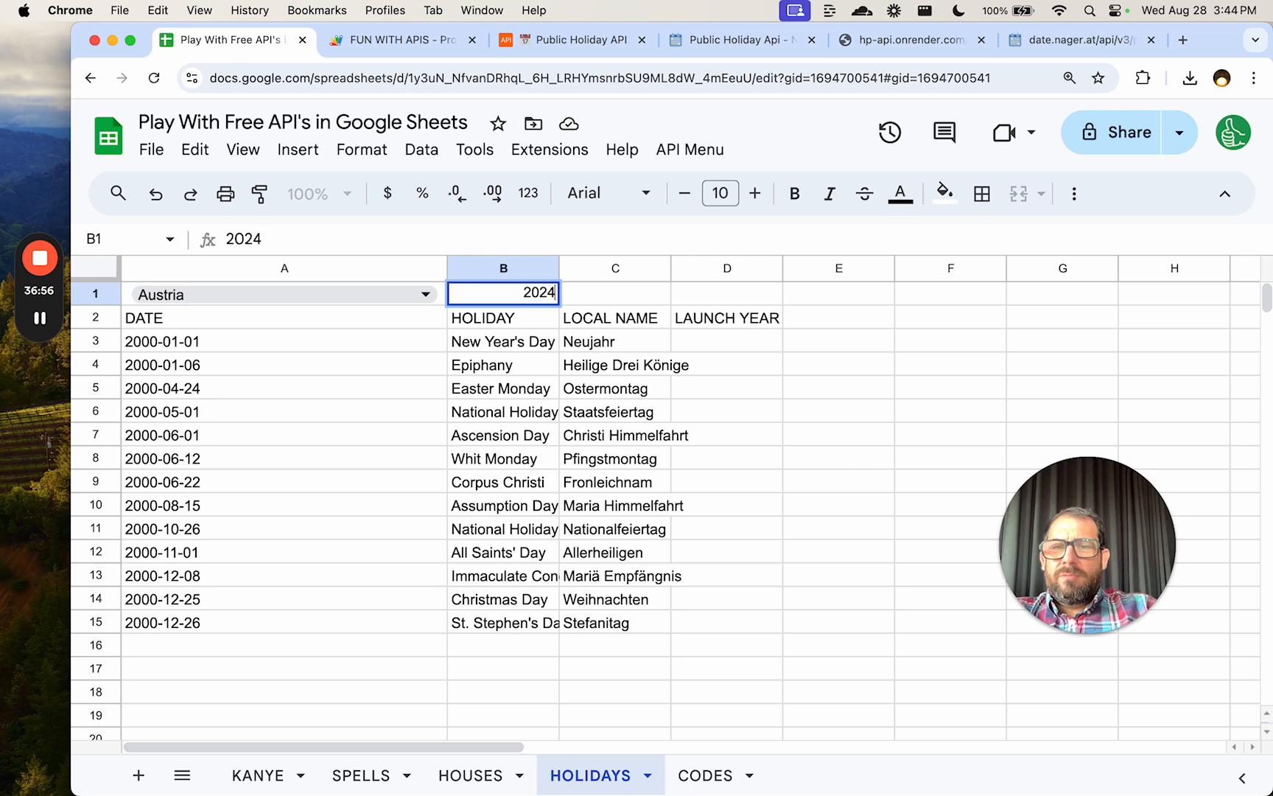
text(024)
key(Return)
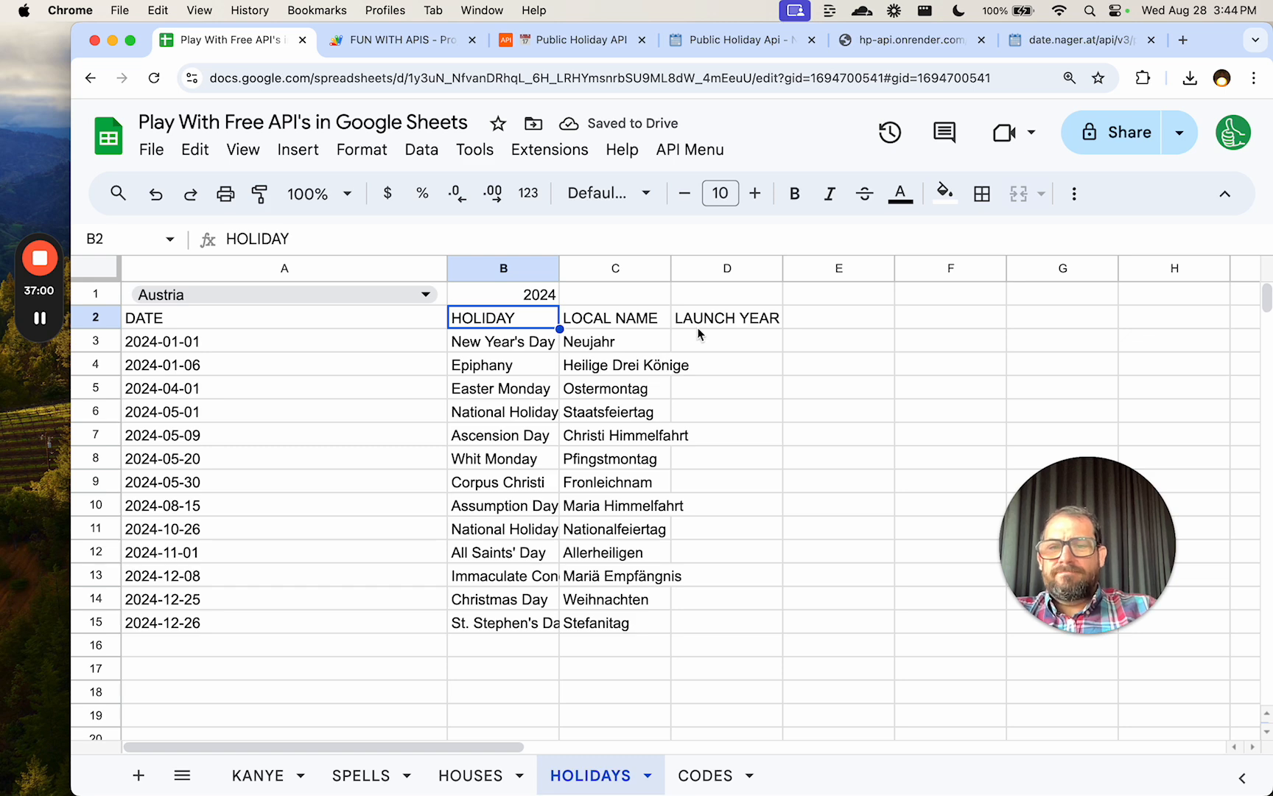
Review the holiday list, its country and year inputs and the A2 formula, and switch to the HOLIDAYS code in Apps Script.
drag(698, 333, 409, 601)
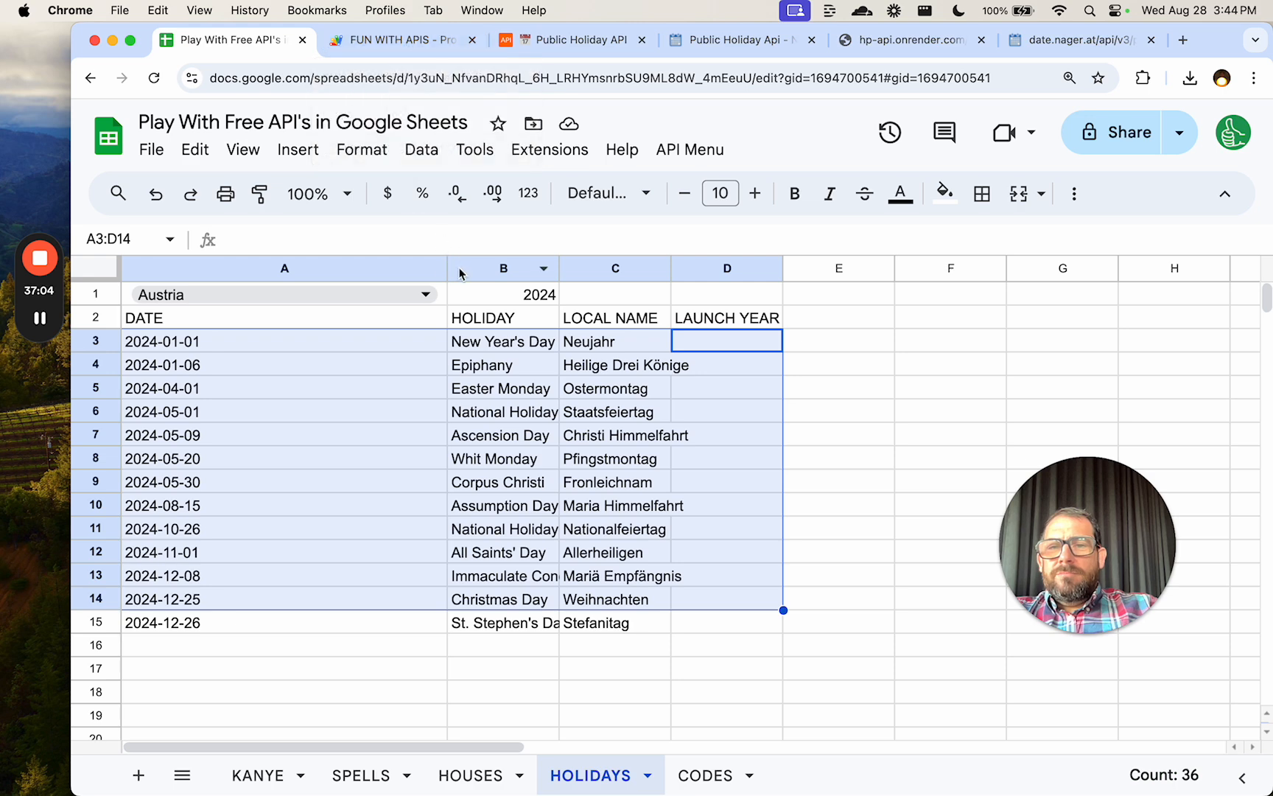
drag(505, 293, 361, 285)
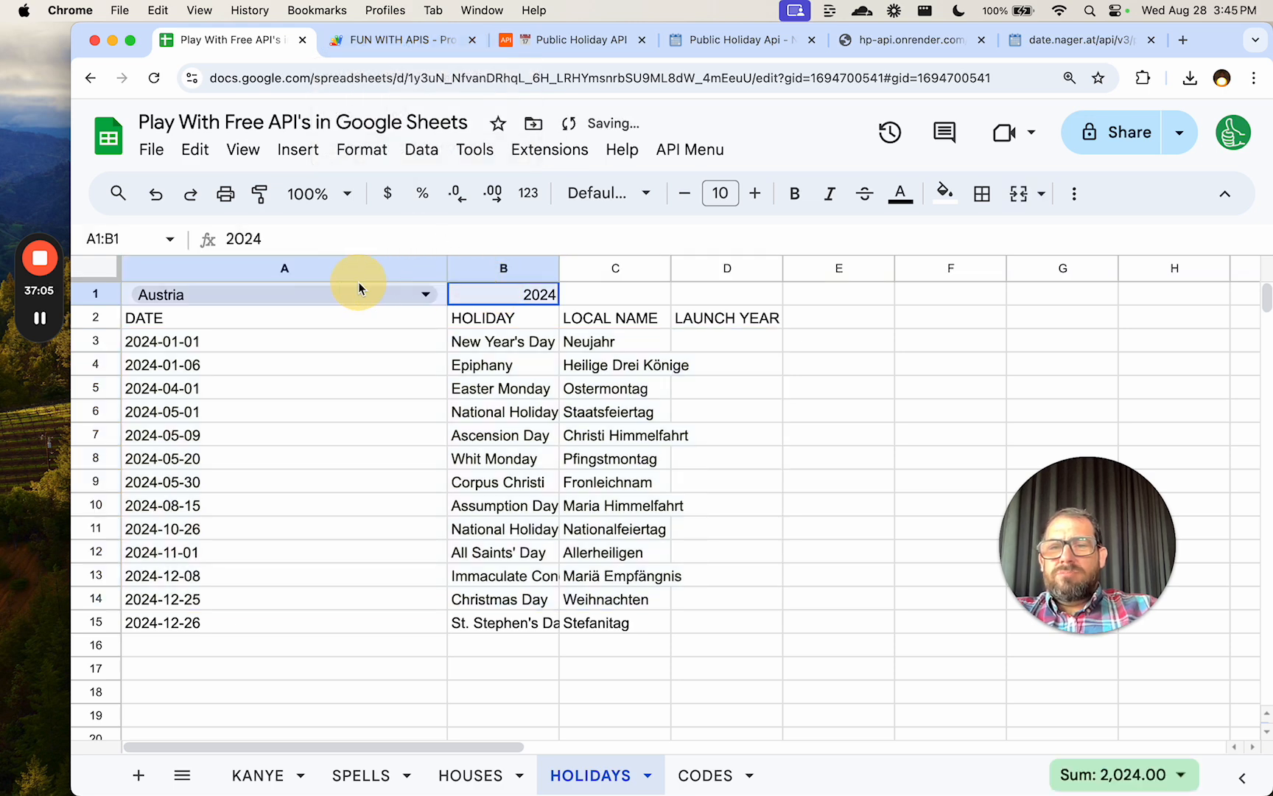
click(342, 320)
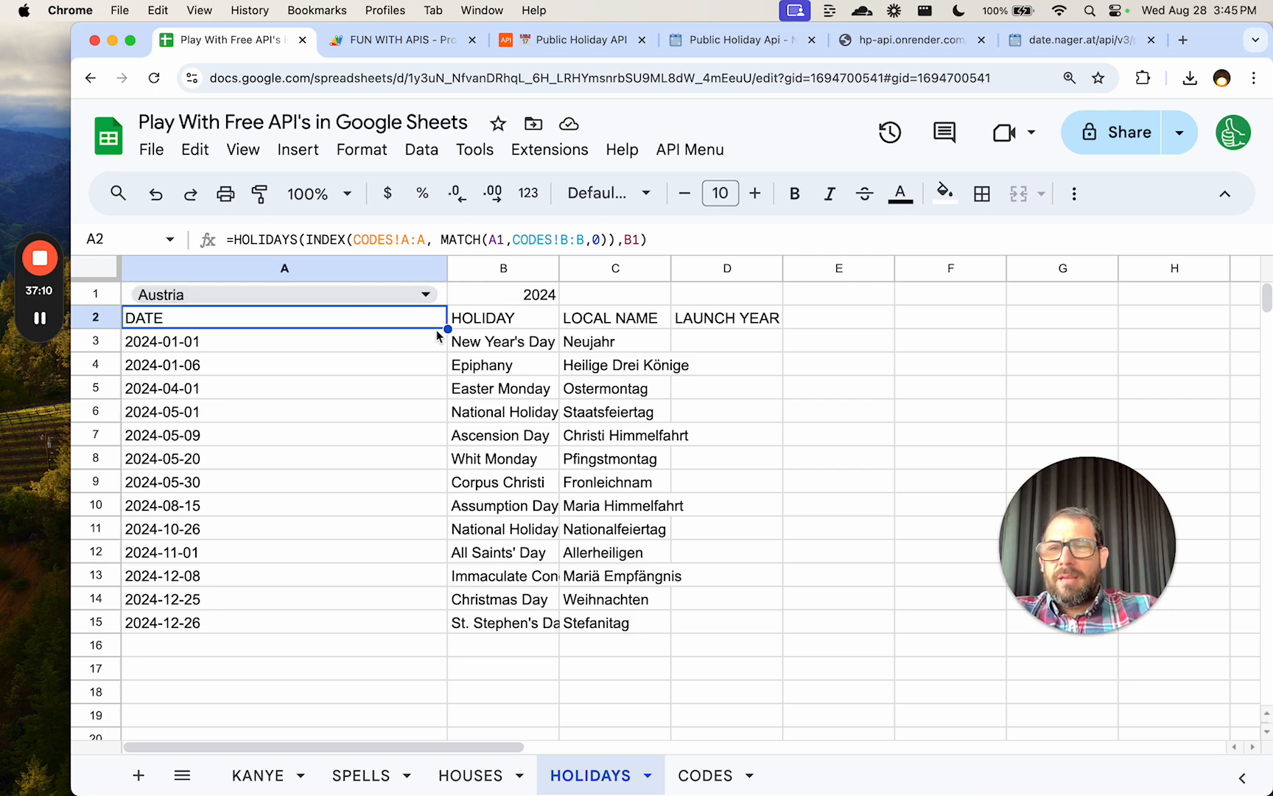
click(431, 47)
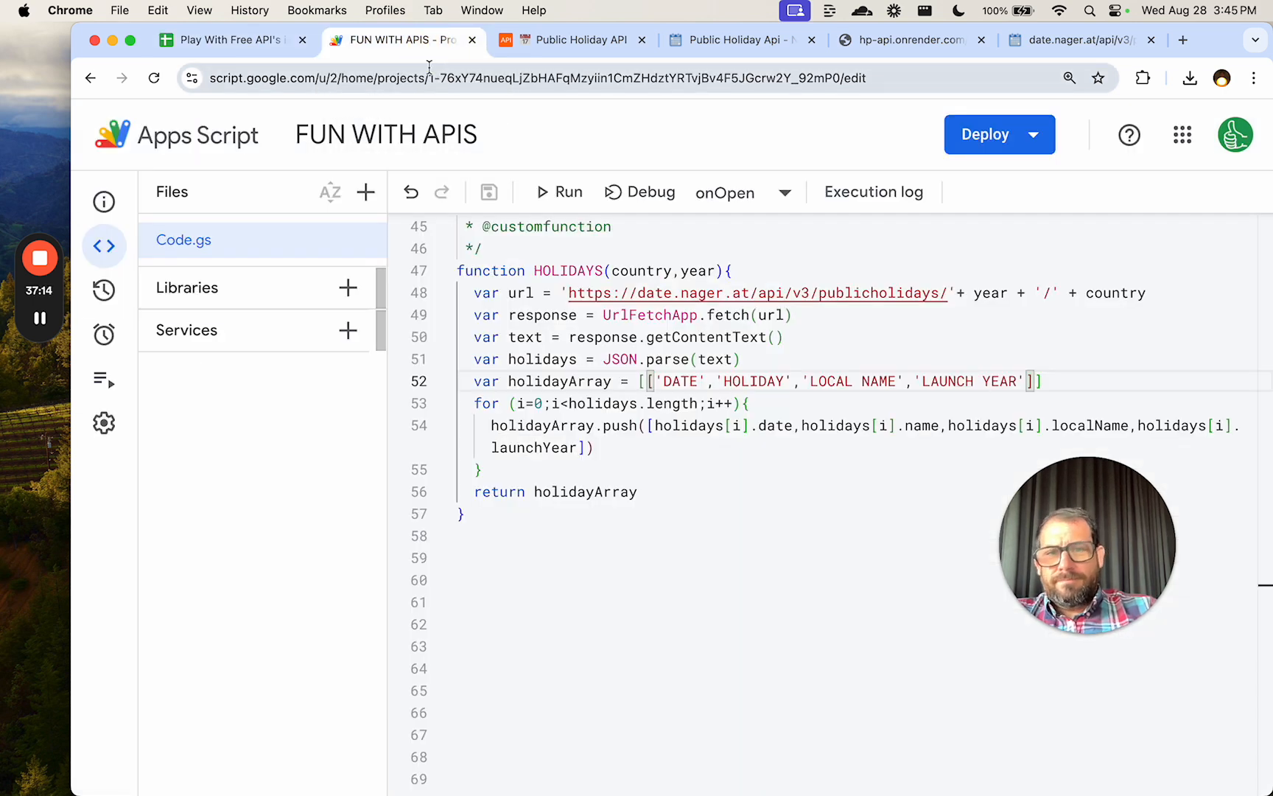
Switch to the Public Holiday API page, return to the Free Public APIs list and browse the Best APIs for another candidate.
click(546, 54)
click(91, 78)
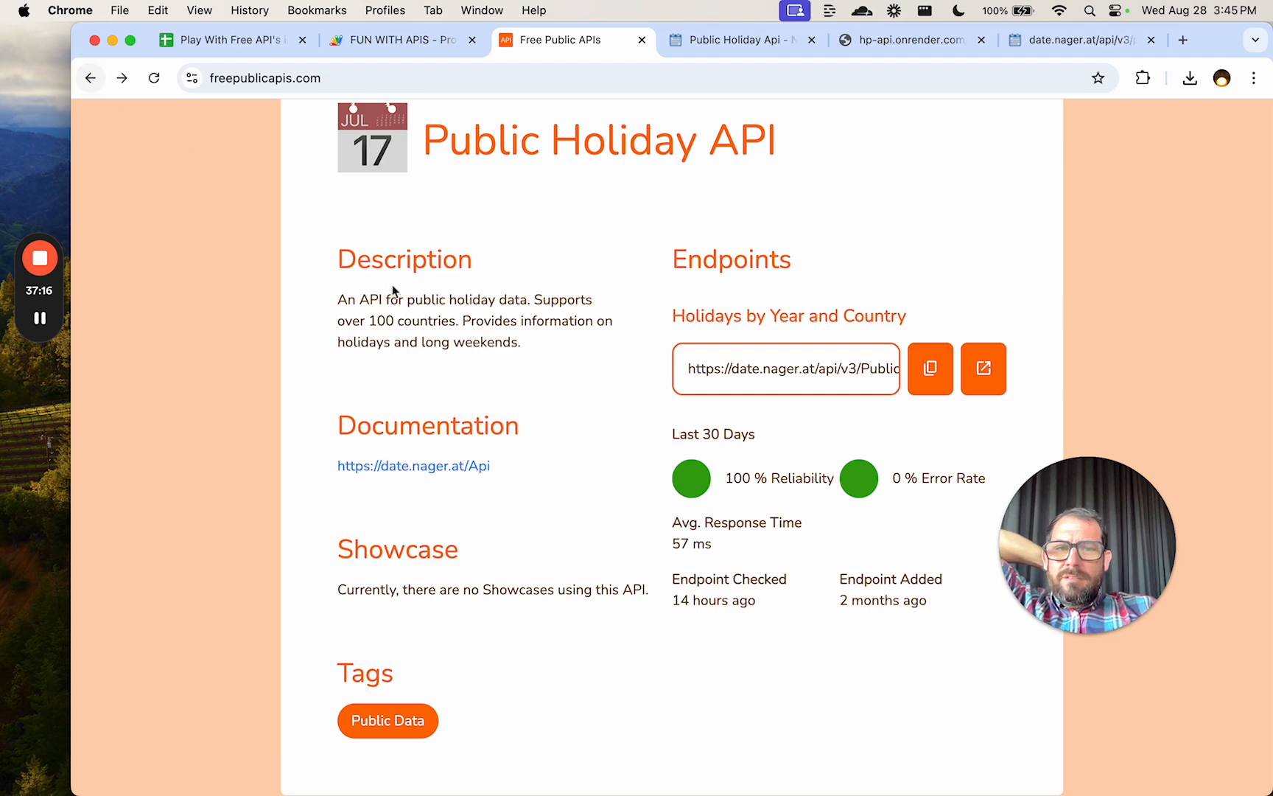
scroll(568, 418, down, 3)
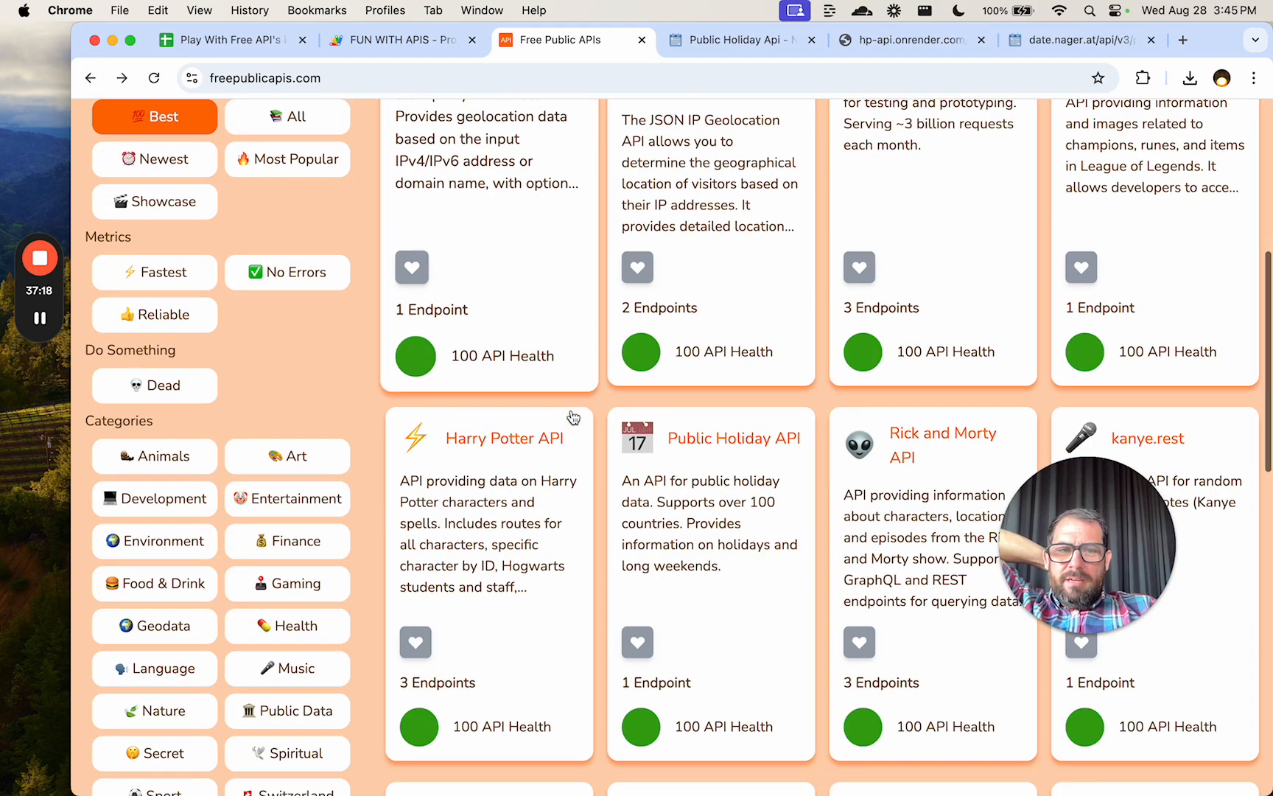
scroll(685, 410, down, 5)
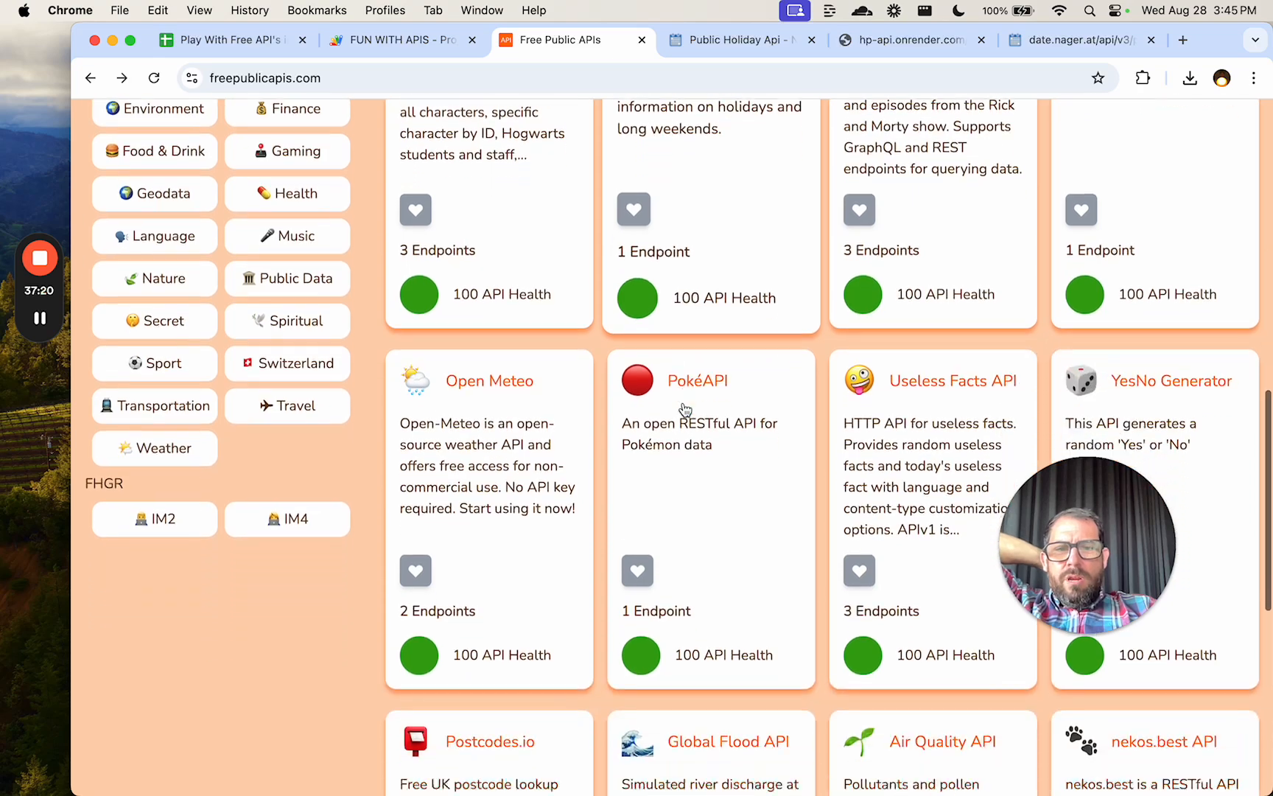
scroll(732, 417, down, 2)
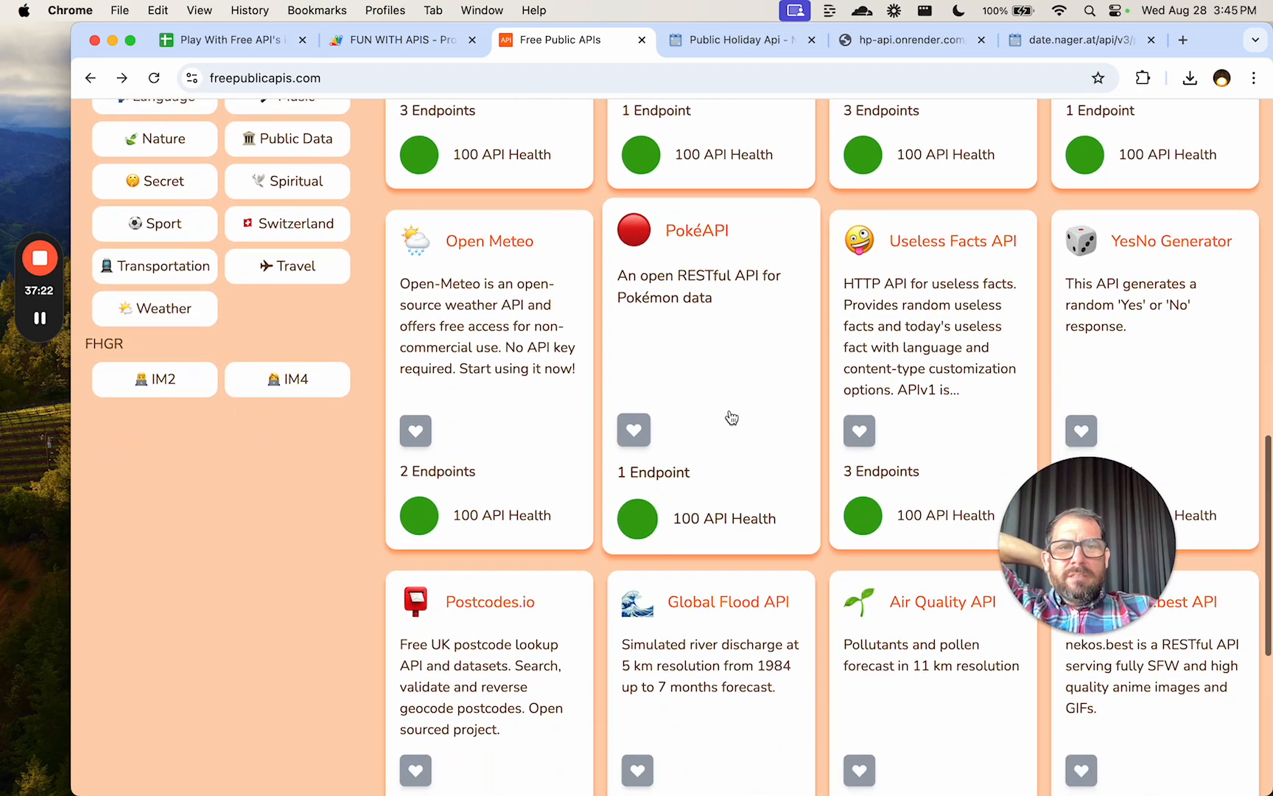
scroll(911, 357, down, 1)
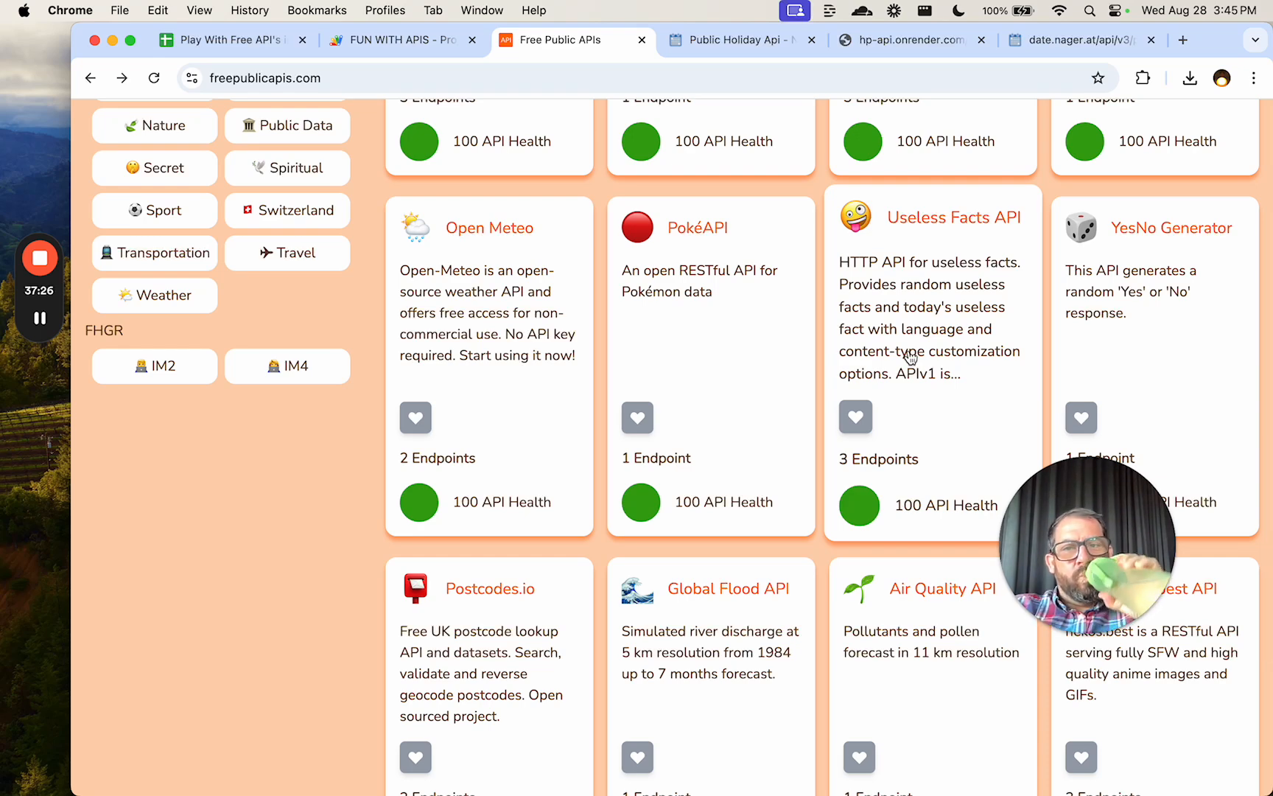
scroll(909, 355, down, 3)
scroll(732, 360, down, 1)
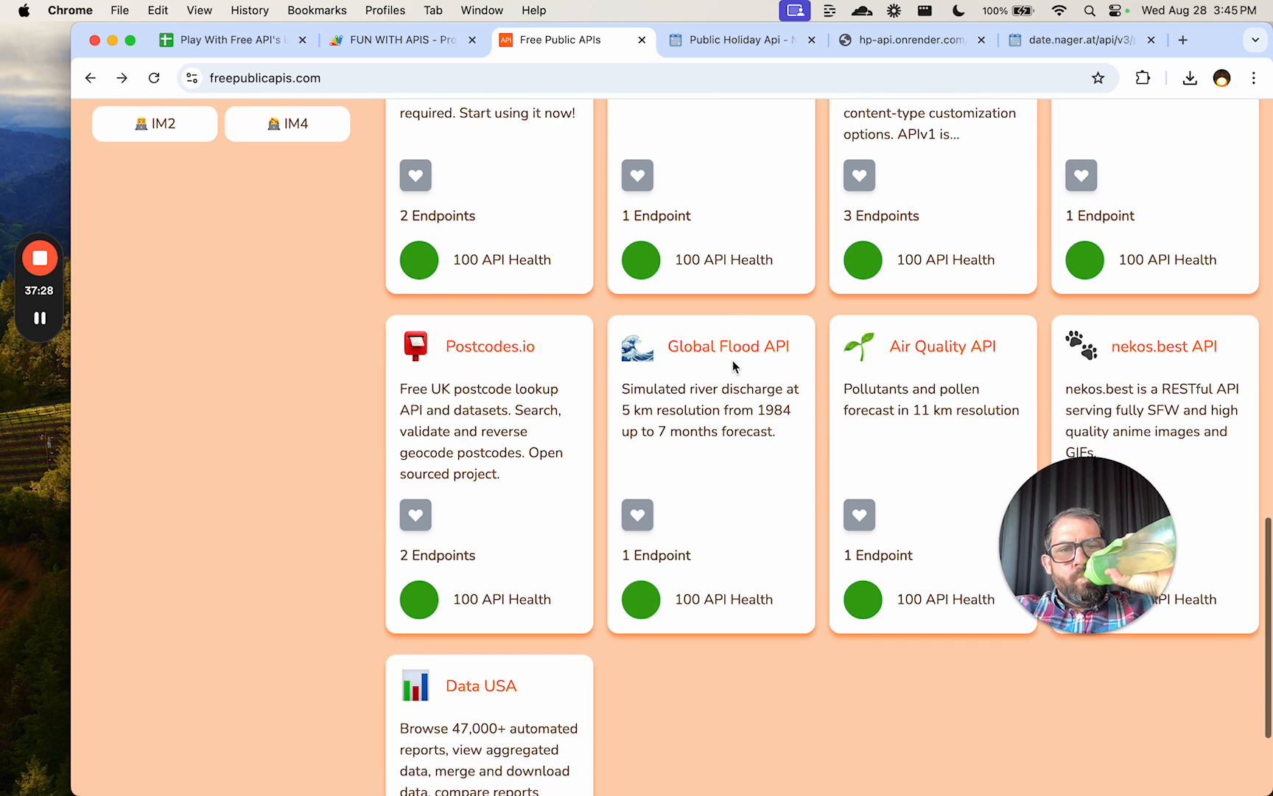
scroll(732, 361, down, 3)
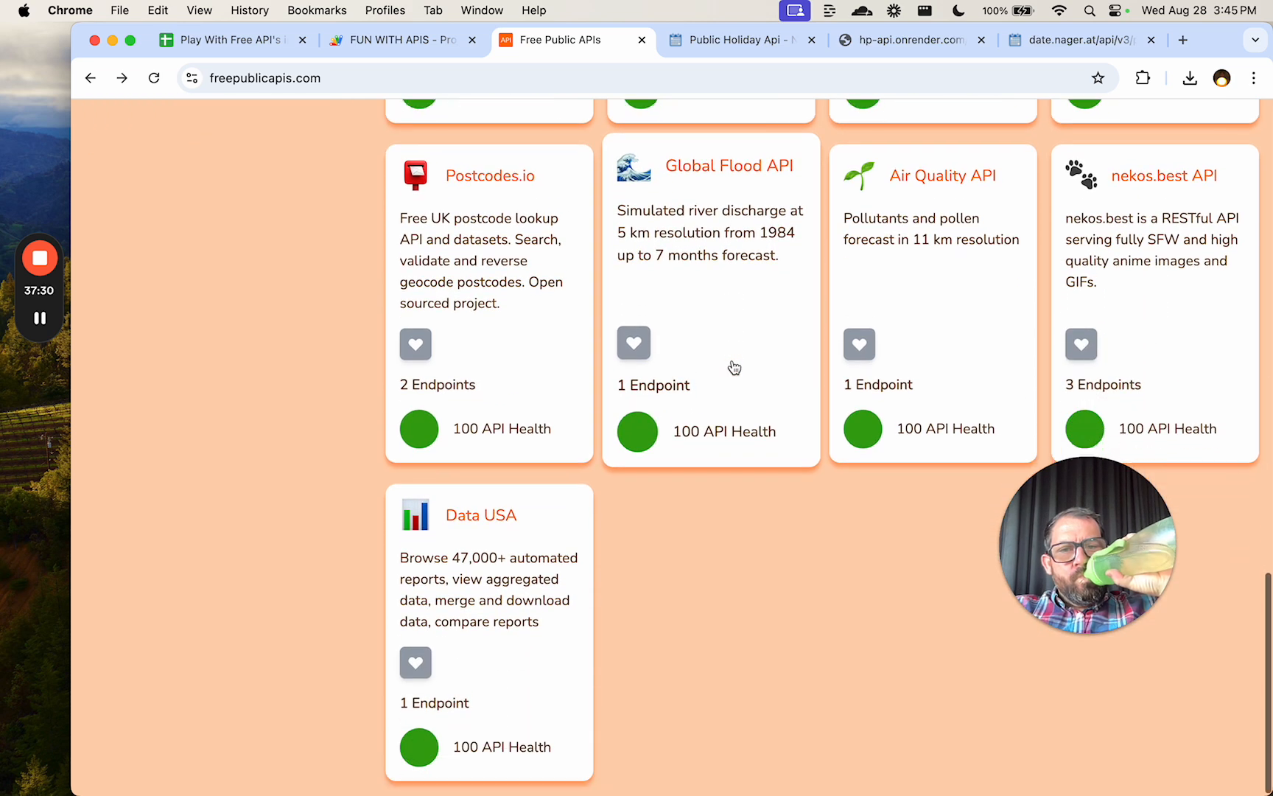
scroll(734, 367, up, 15)
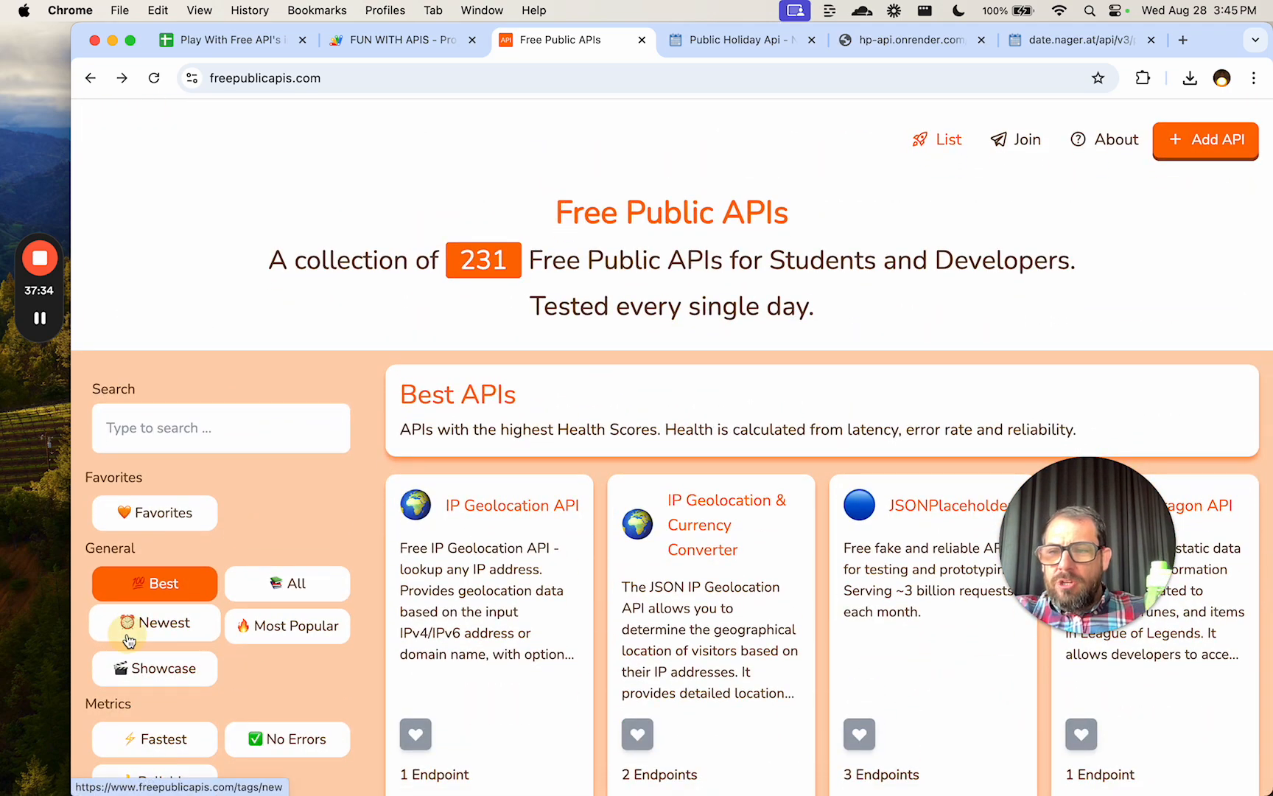
Filter the API list to Newest and browse the recently added APIs for another one to try.
click(128, 639)
scroll(185, 519, down, 3)
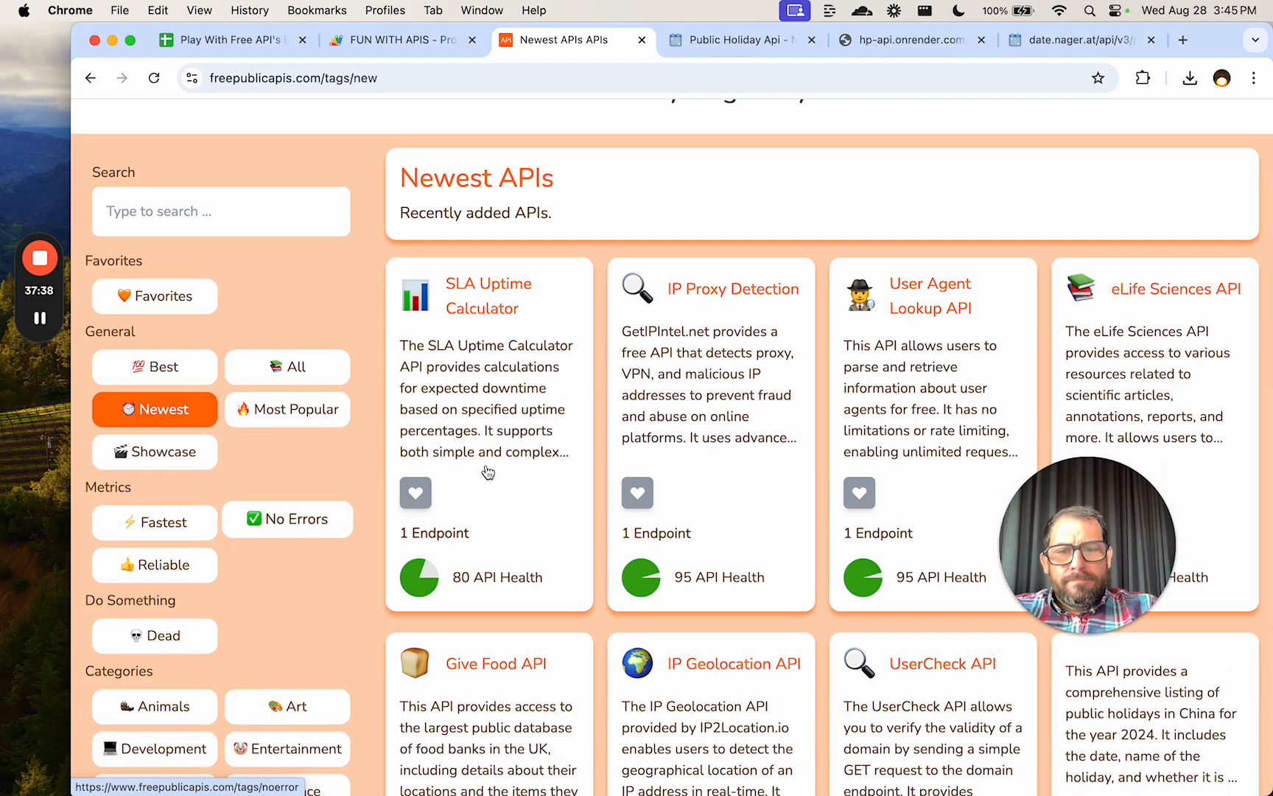
scroll(486, 473, down, 5)
scroll(495, 472, down, 1)
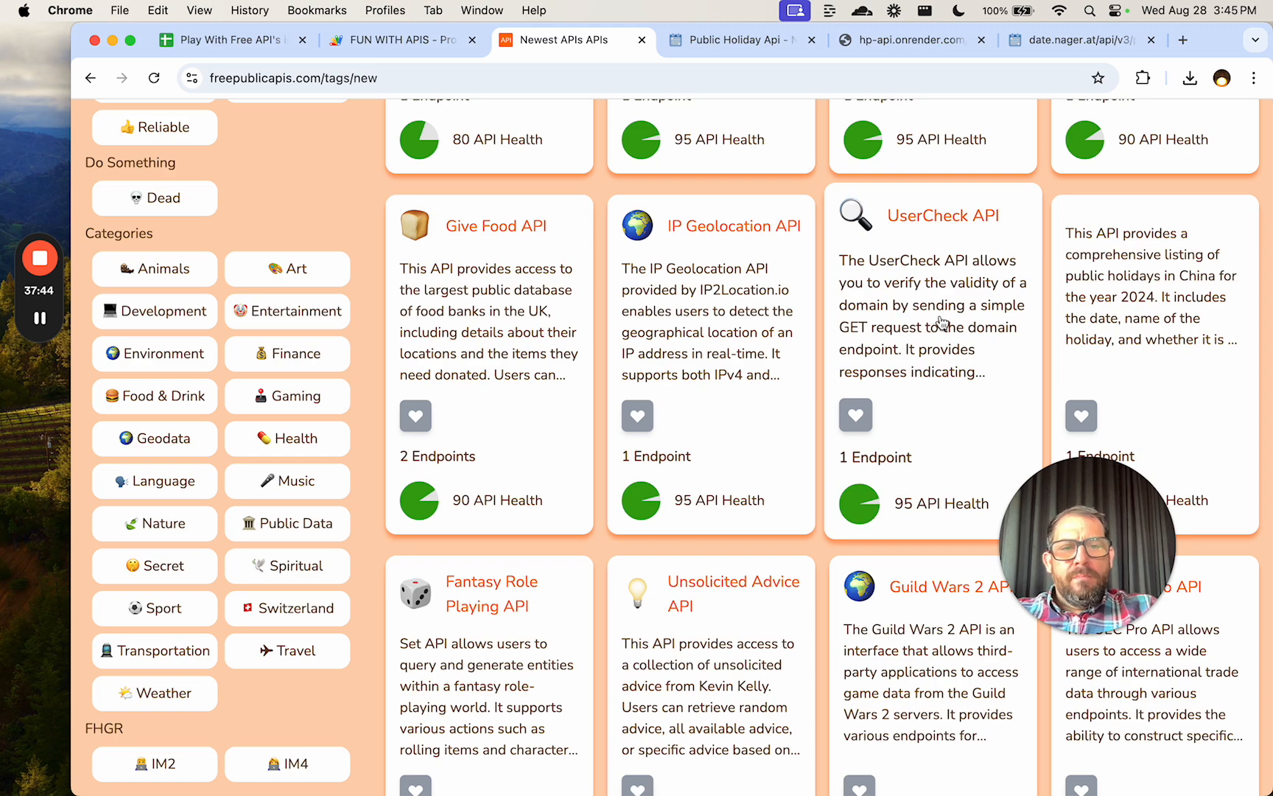
scroll(941, 322, down, 2)
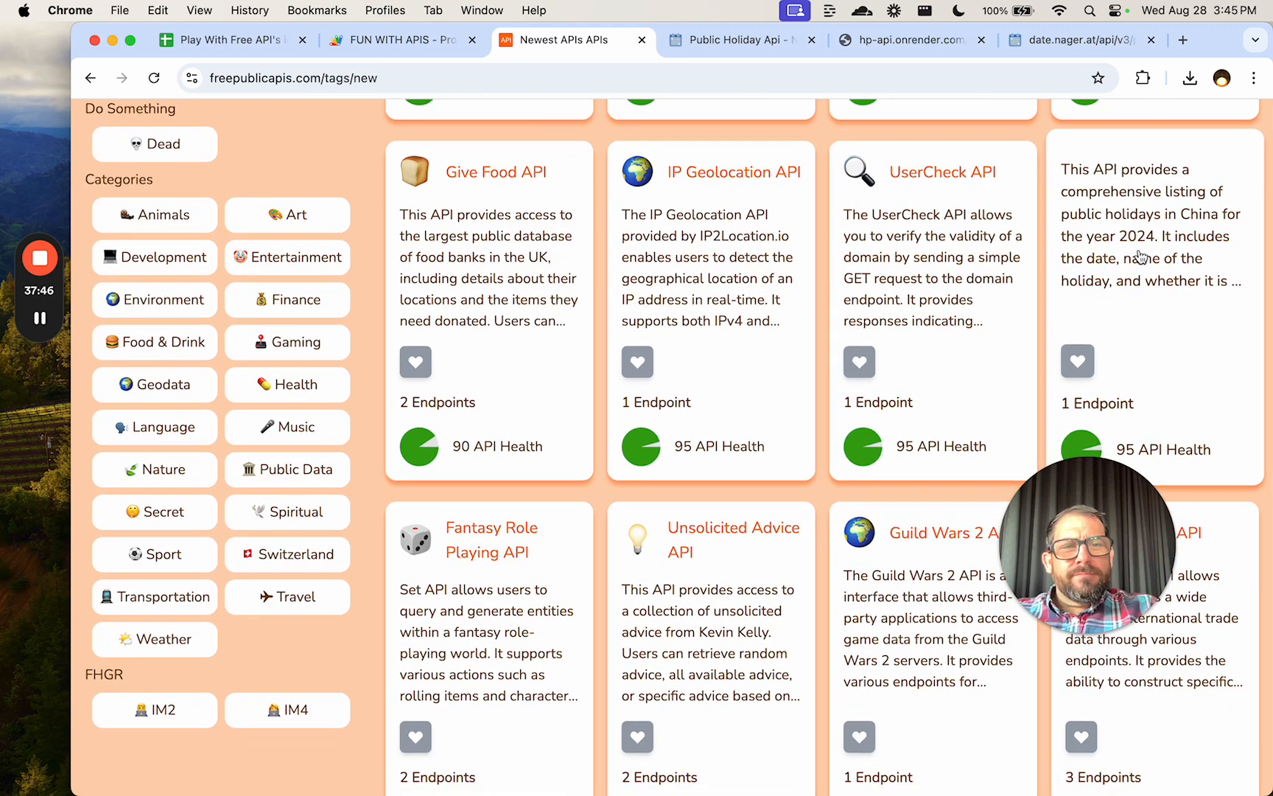
scroll(1152, 221, down, 5)
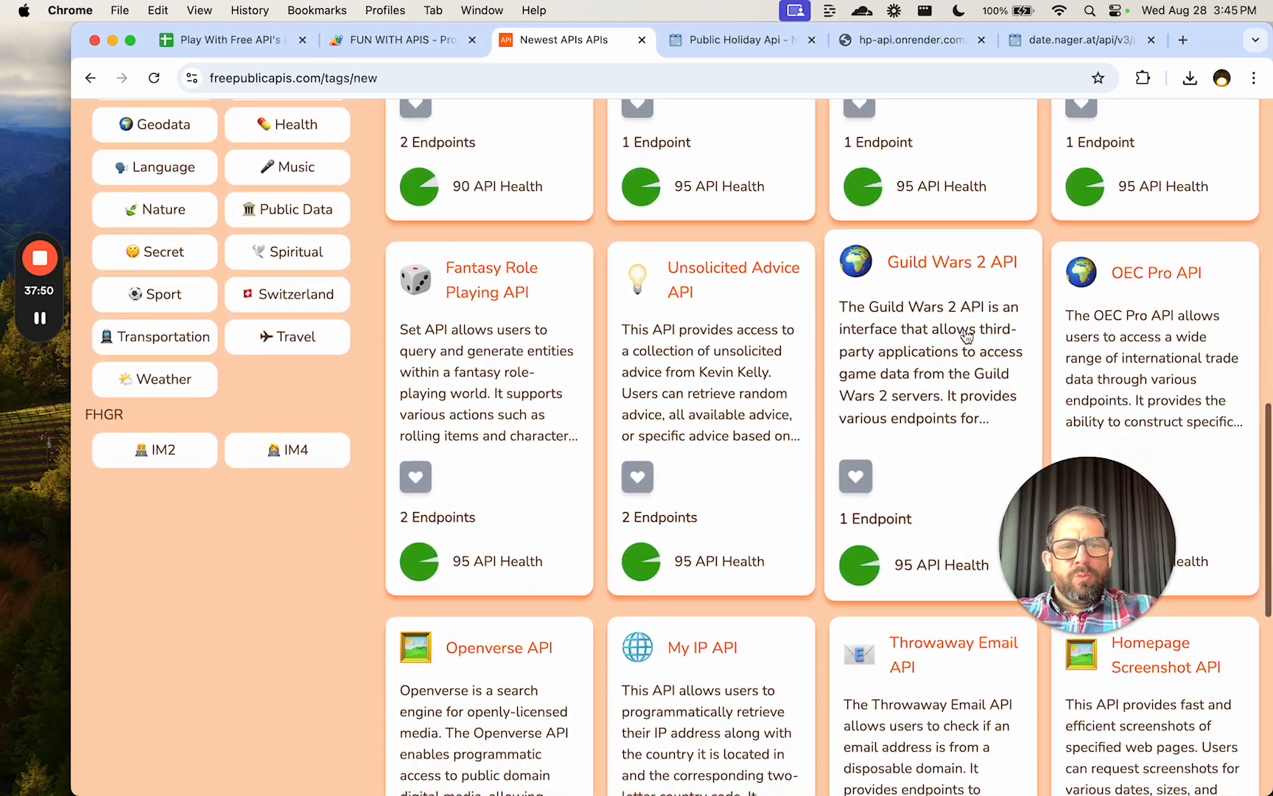
scroll(956, 339, down, 7)
scroll(719, 354, down, 1)
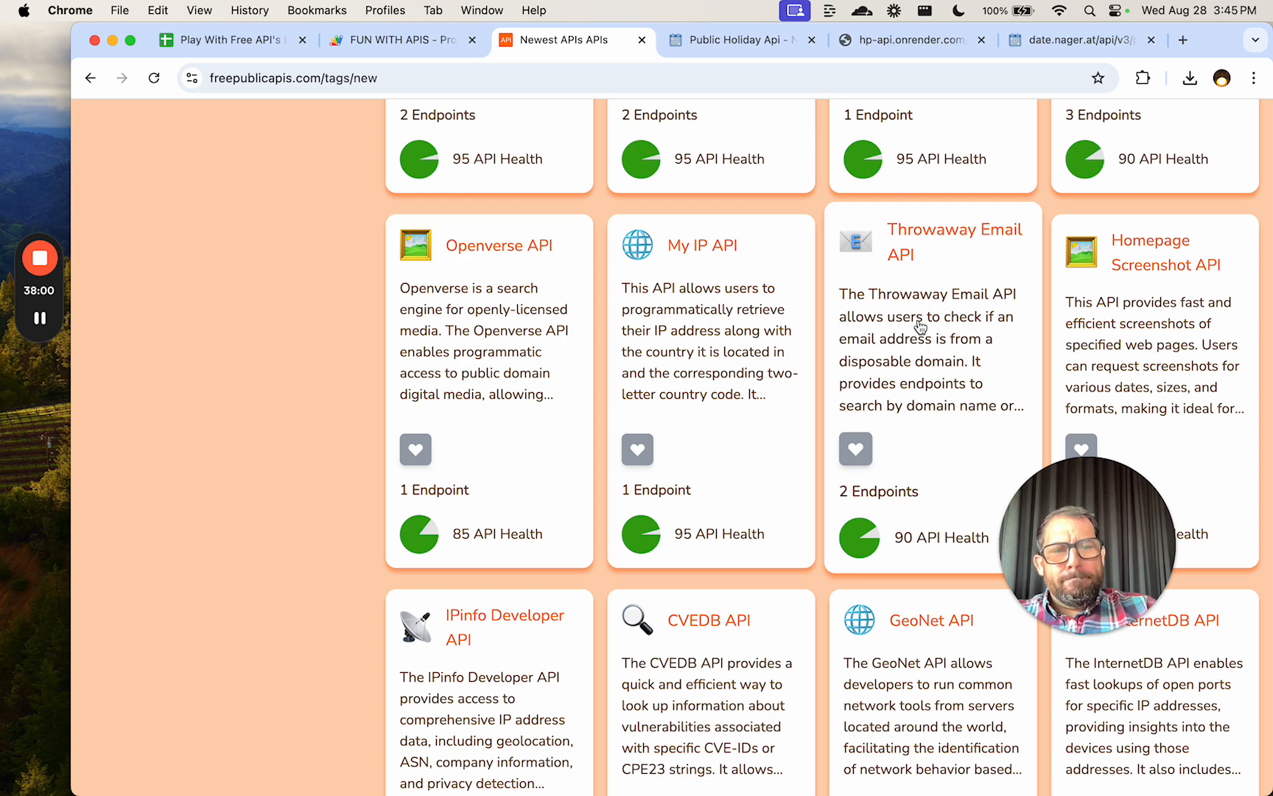
scroll(920, 327, down, 1)
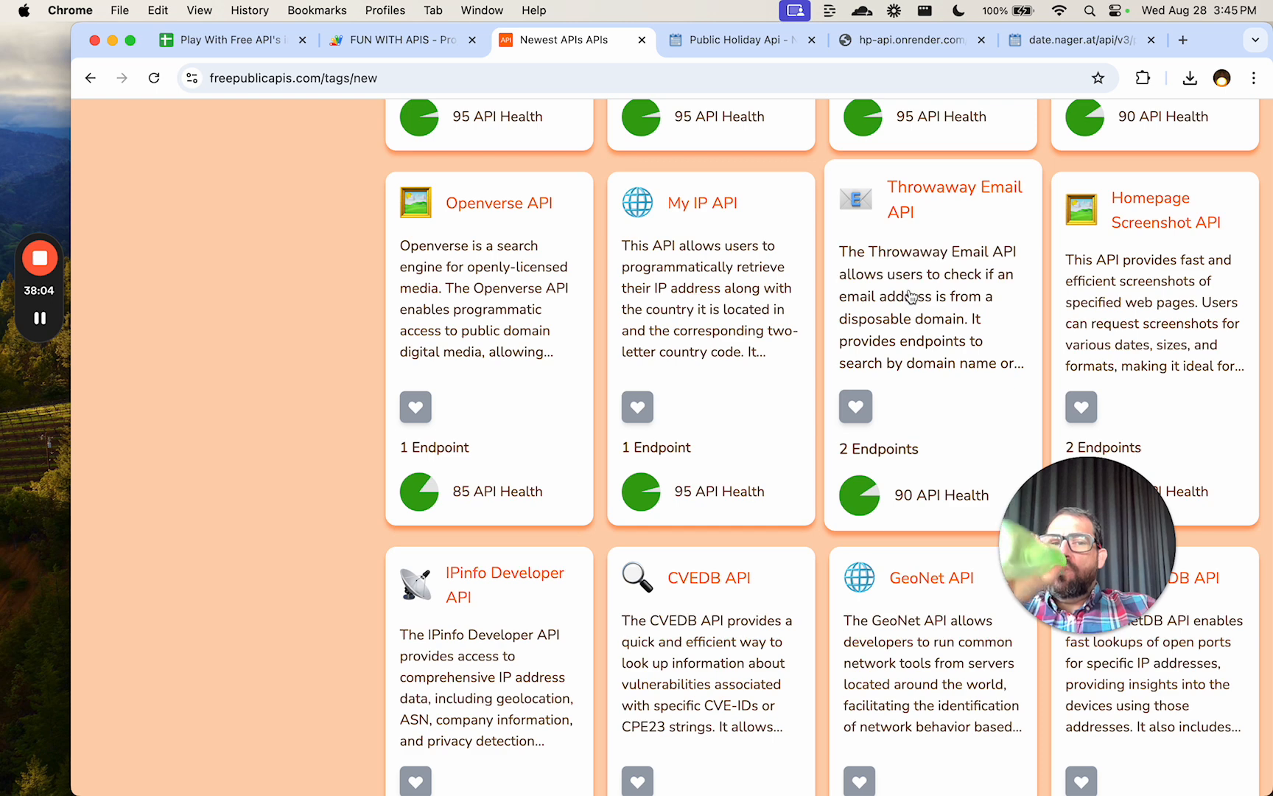
scroll(913, 296, down, 1)
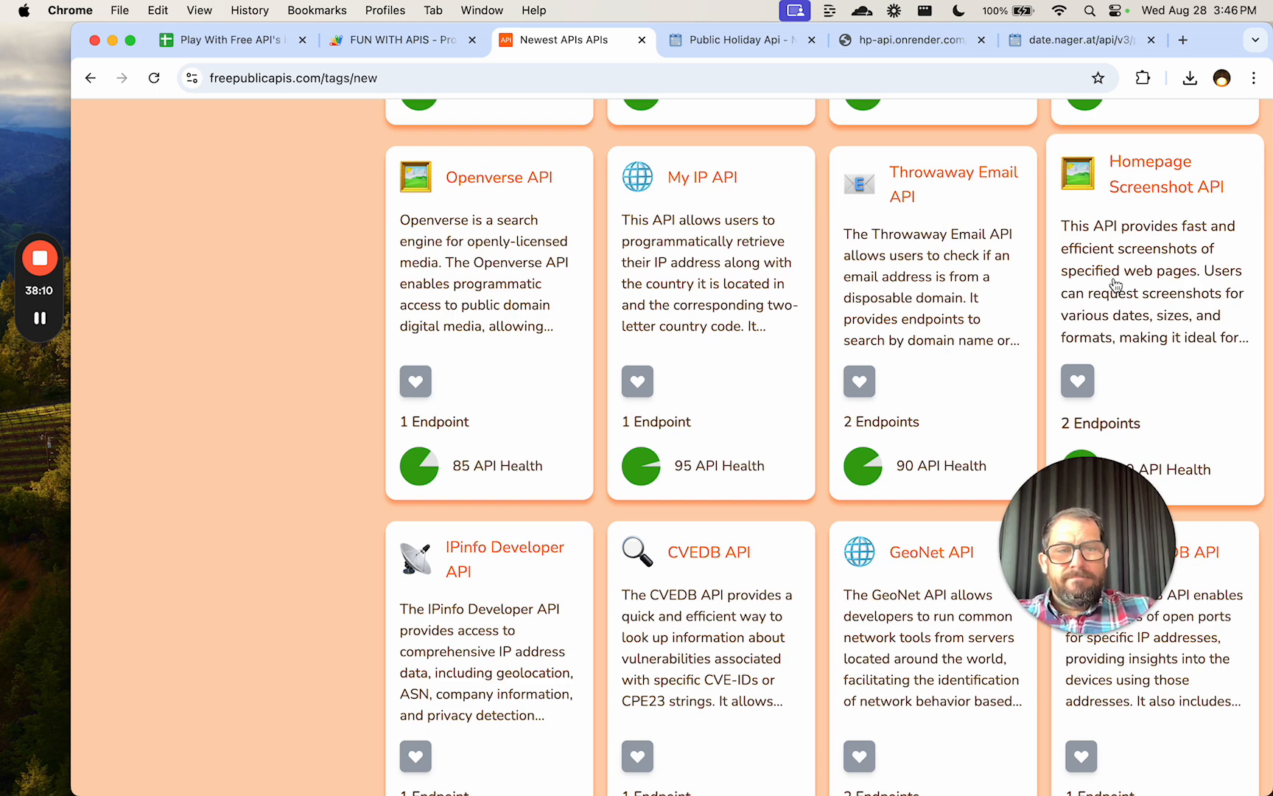
drag(1068, 557, 1075, 617)
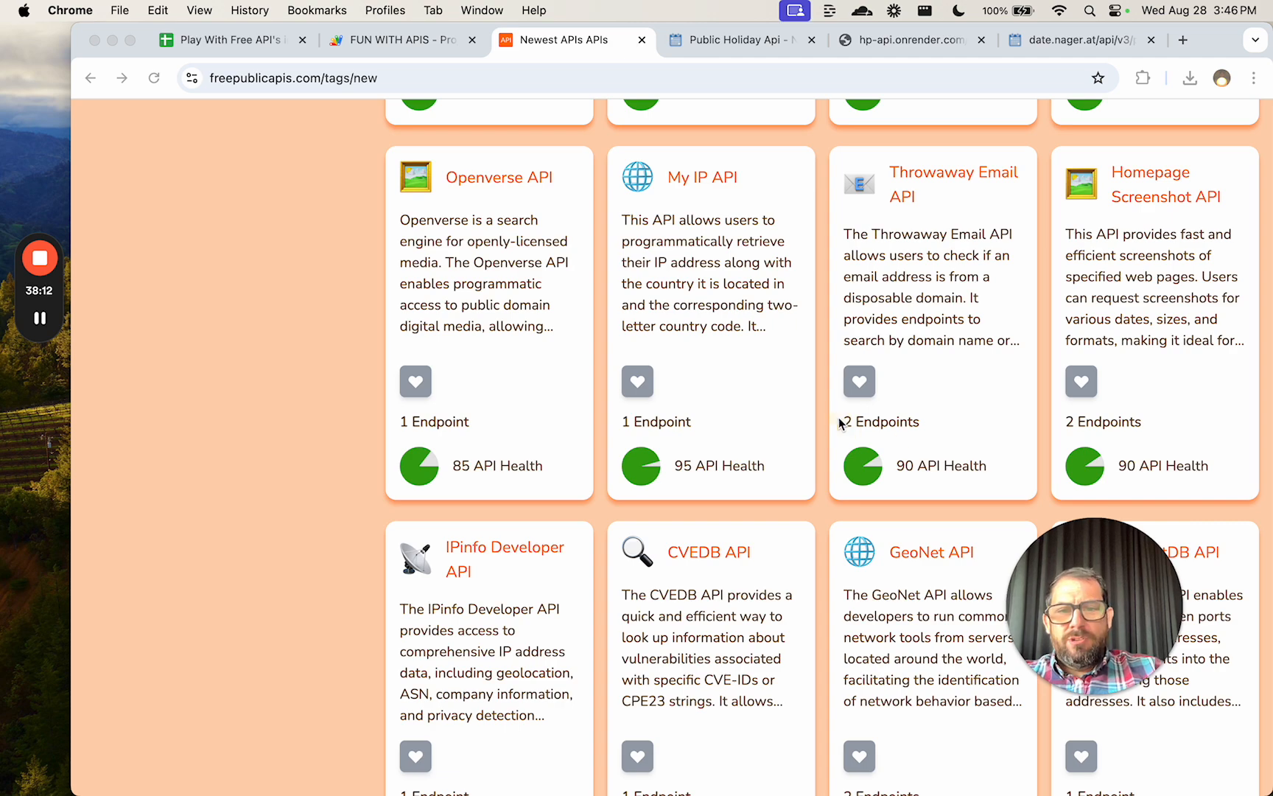
scroll(838, 417, down, 4)
scroll(838, 417, up, 5)
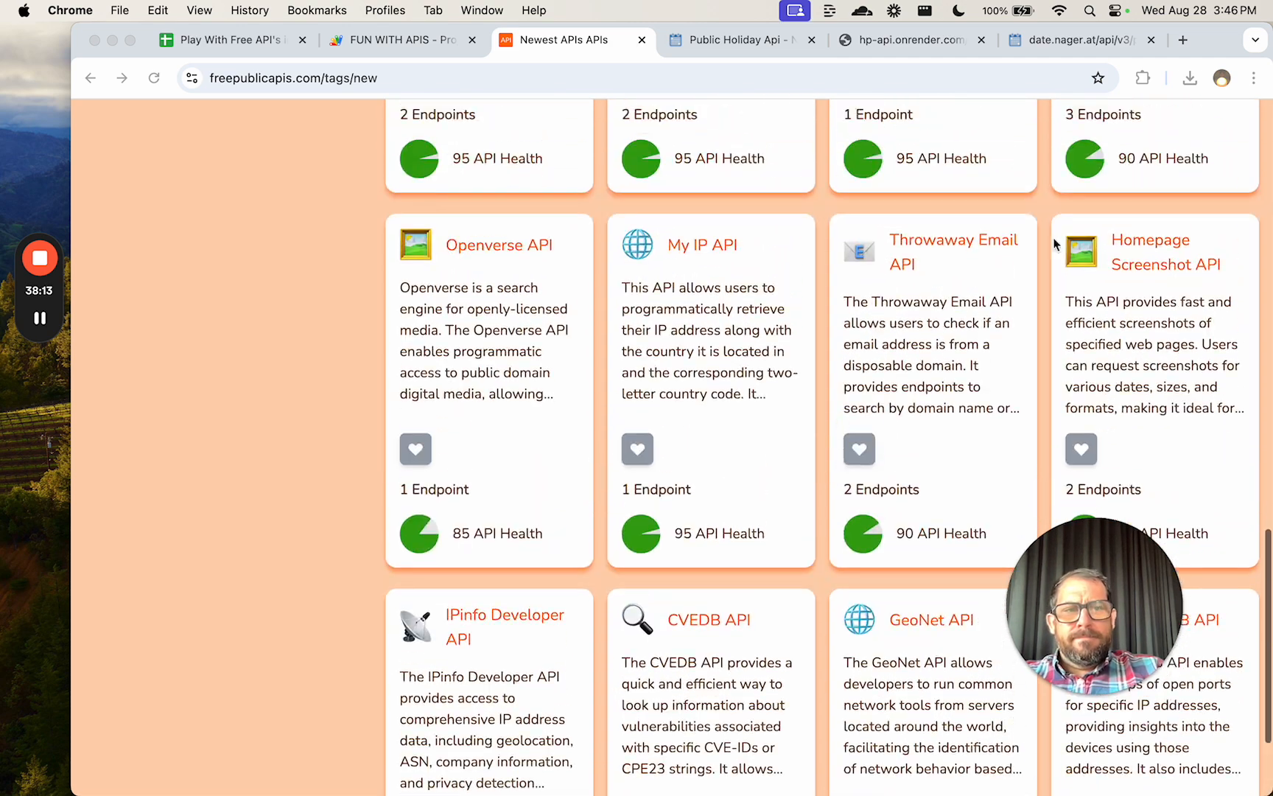
Open the Homepage Screenshot API entry and review its description, documentation link and two endpoints.
click(1162, 237)
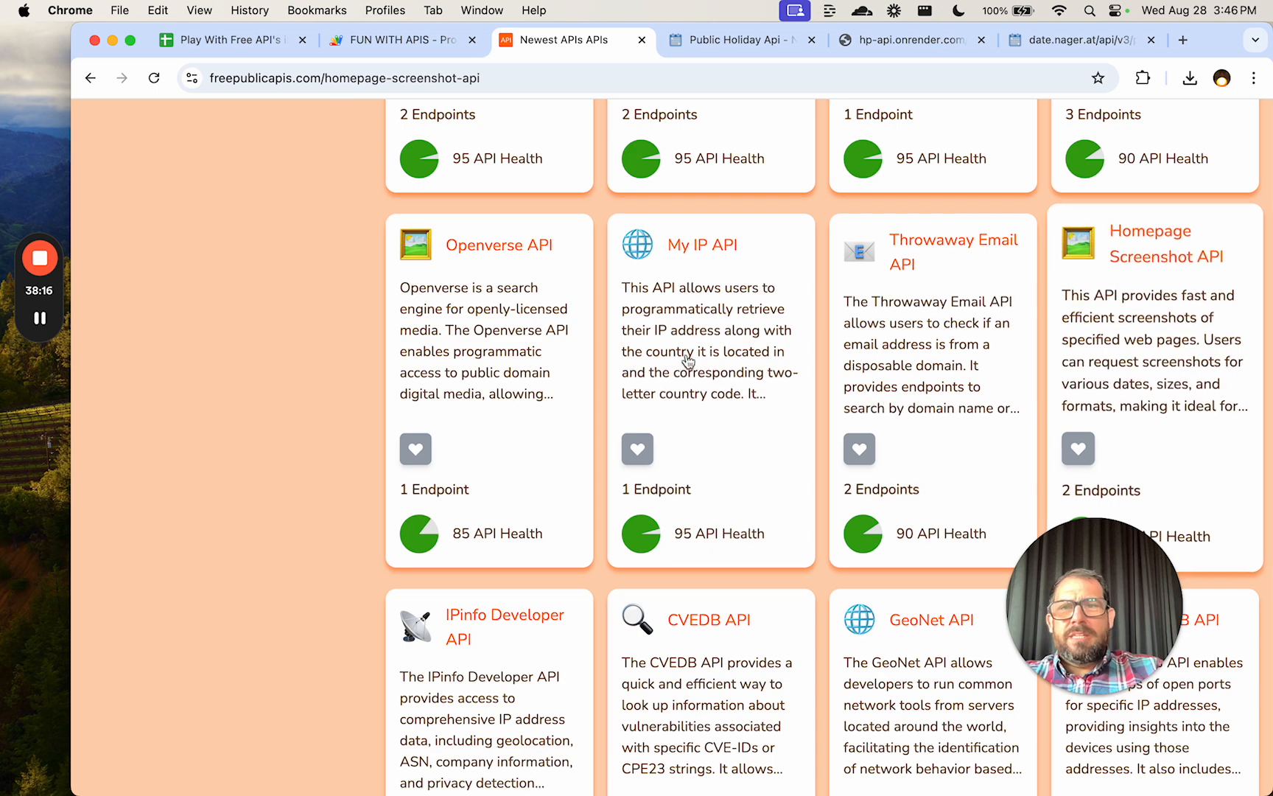
scroll(619, 438, down, 3)
scroll(619, 438, down, 4)
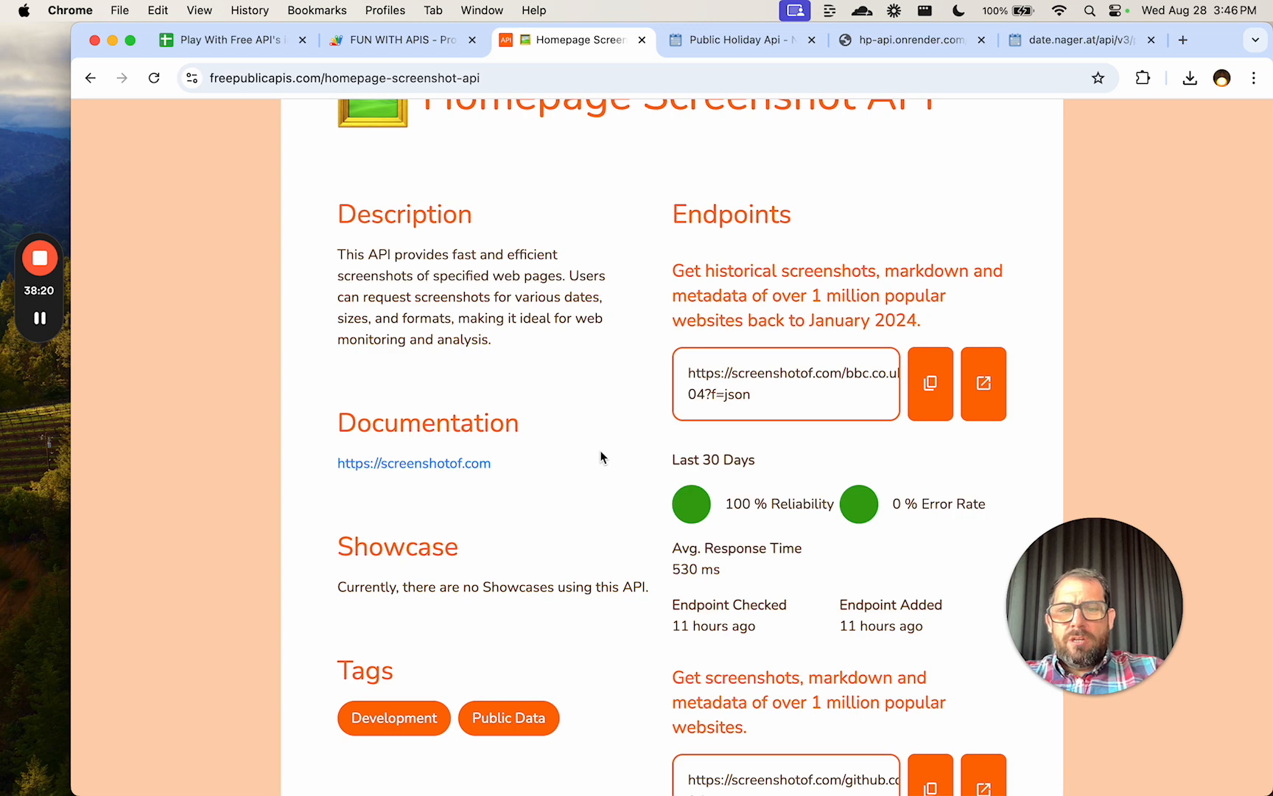
scroll(600, 455, down, 1)
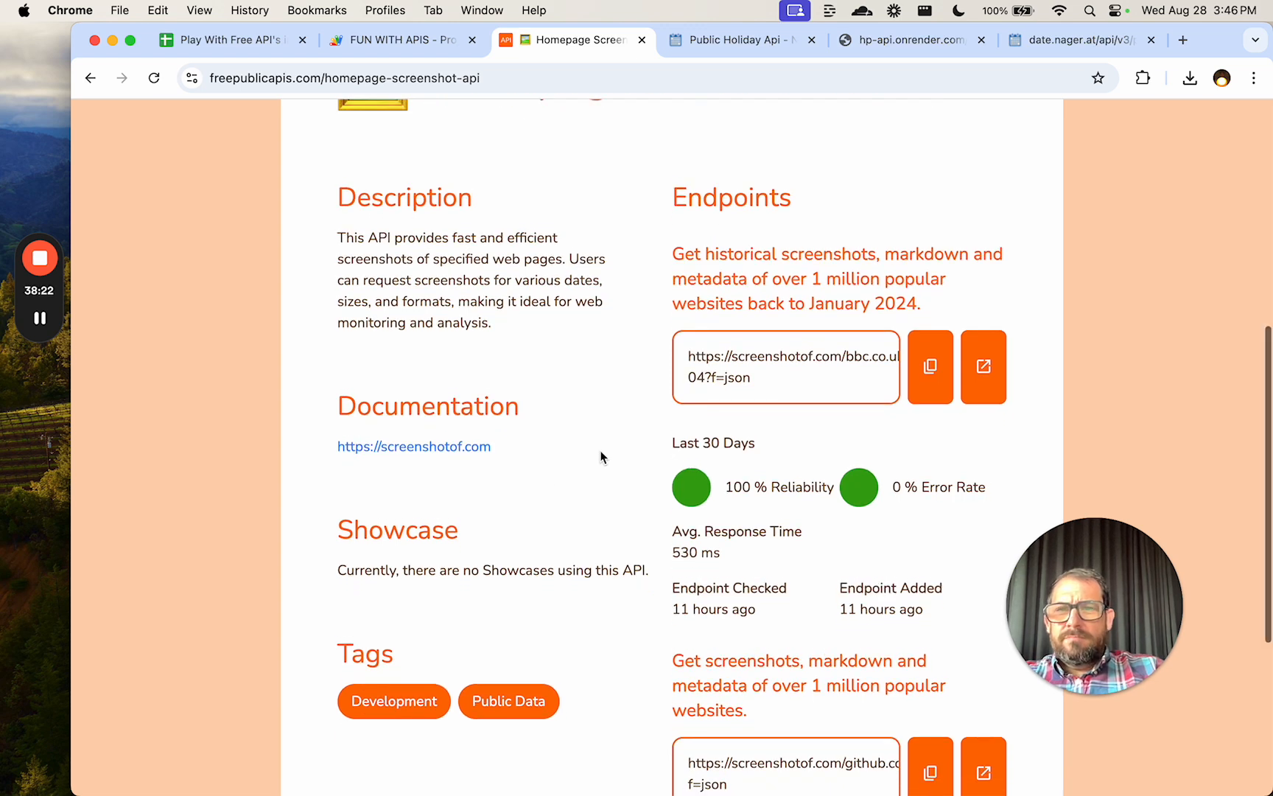
scroll(600, 457, up, 1)
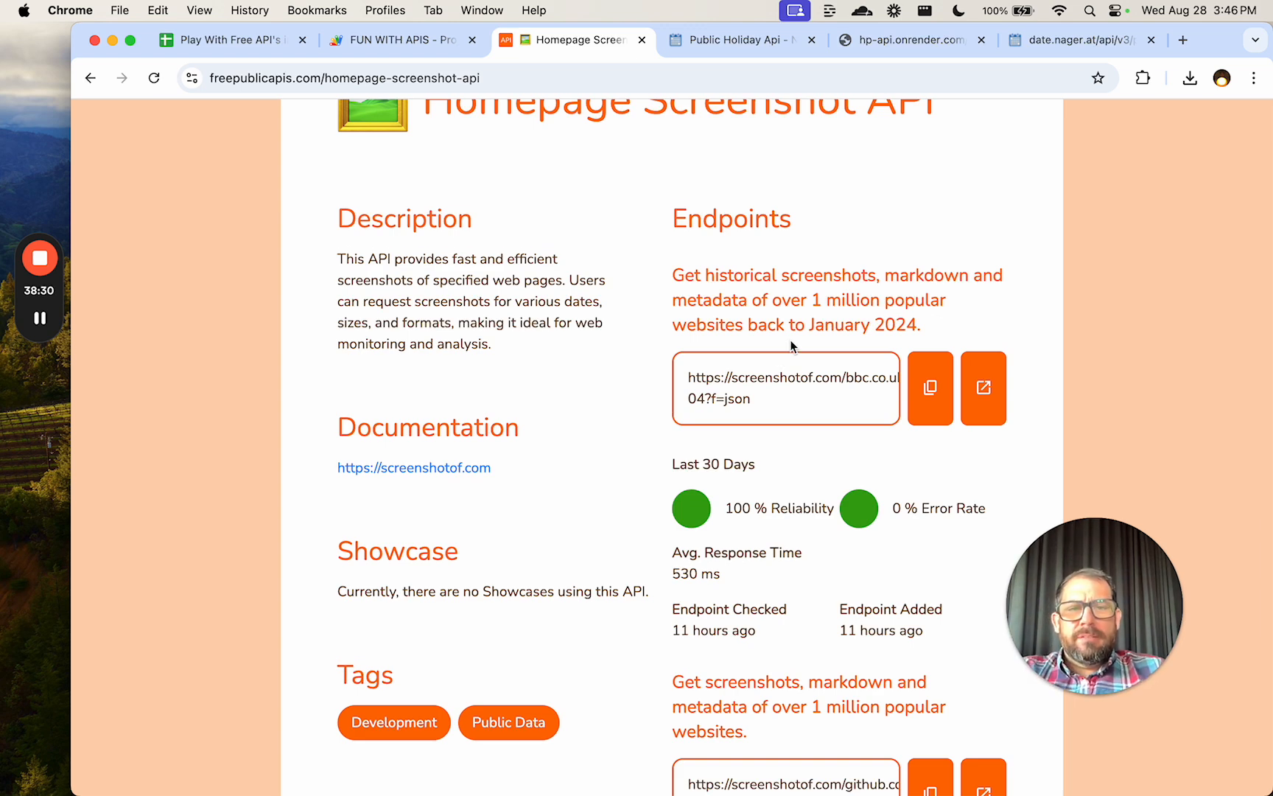
scroll(791, 343, down, 1)
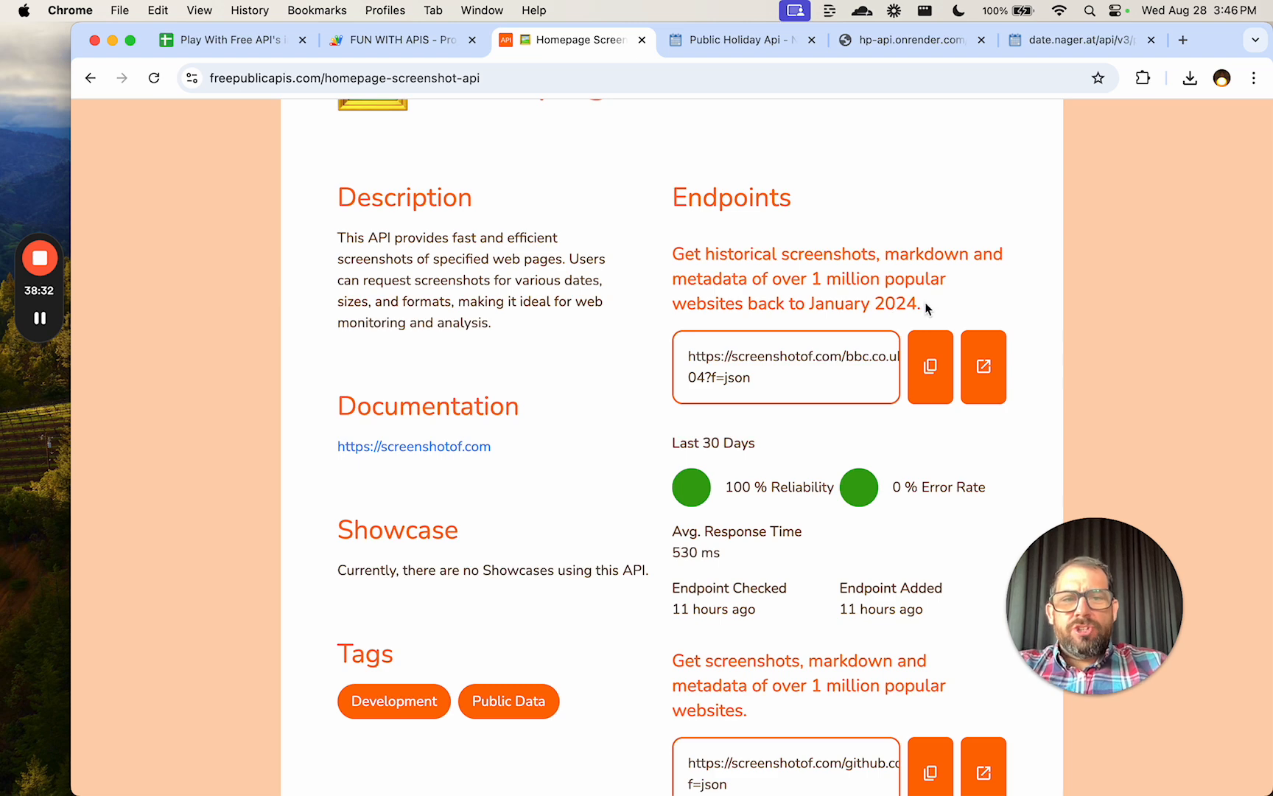
scroll(911, 307, down, 3)
scroll(746, 532, down, 3)
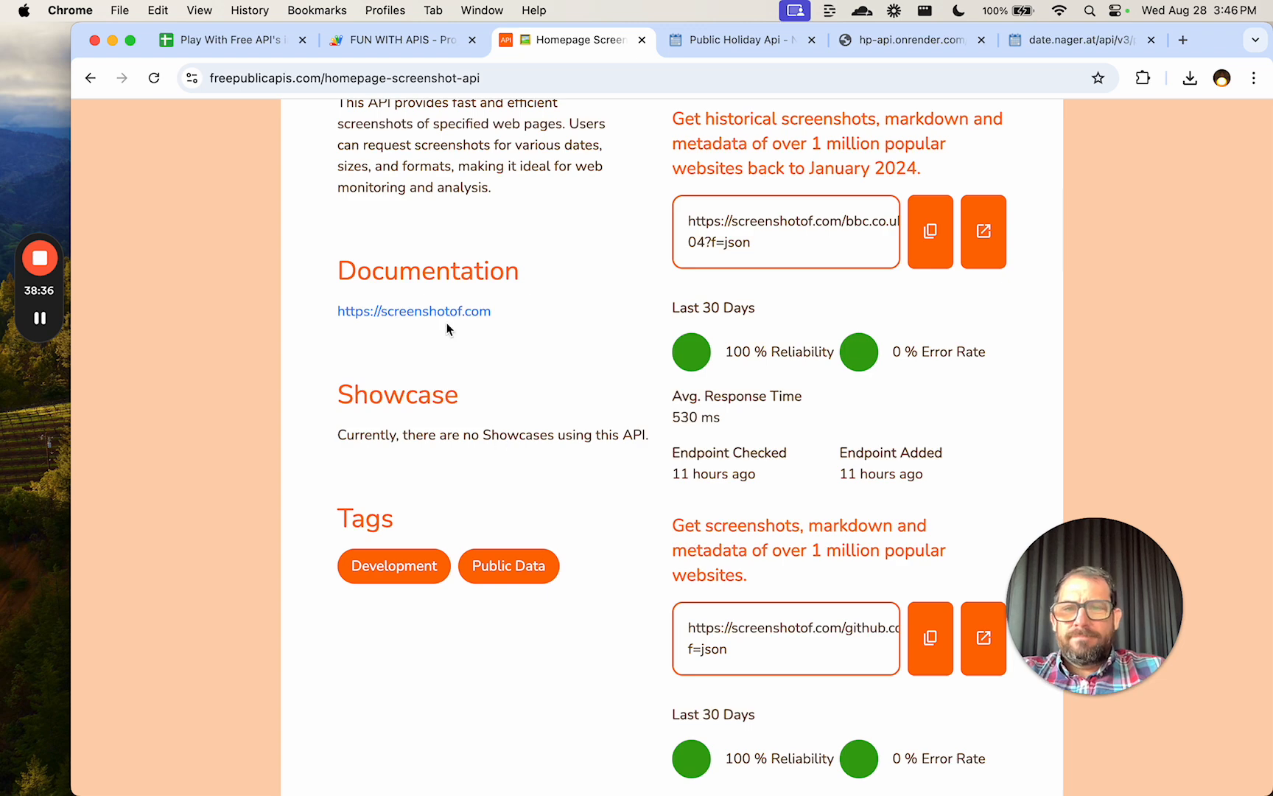
Open the screenshotof.com documentation, read its warning about API changes, and return to the Homepage Screenshot API page.
click(430, 312)
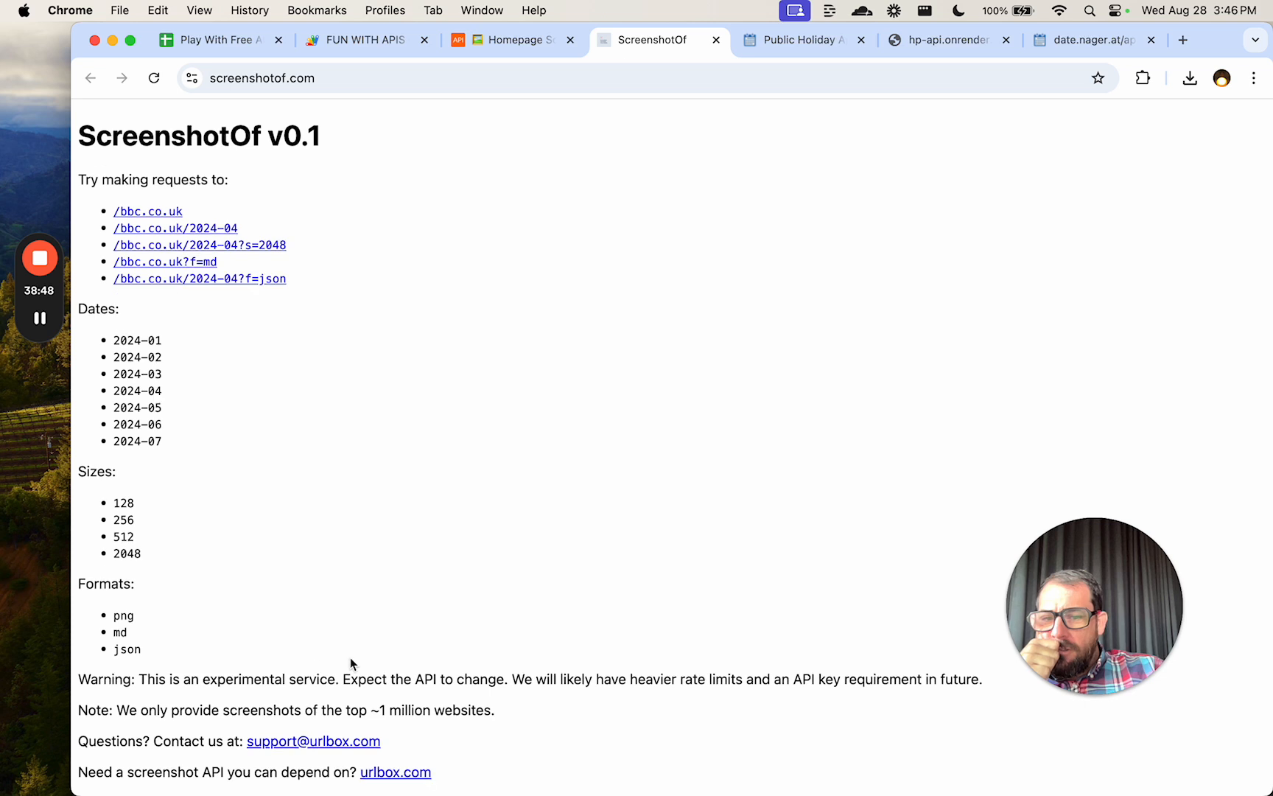
drag(501, 682, 379, 678)
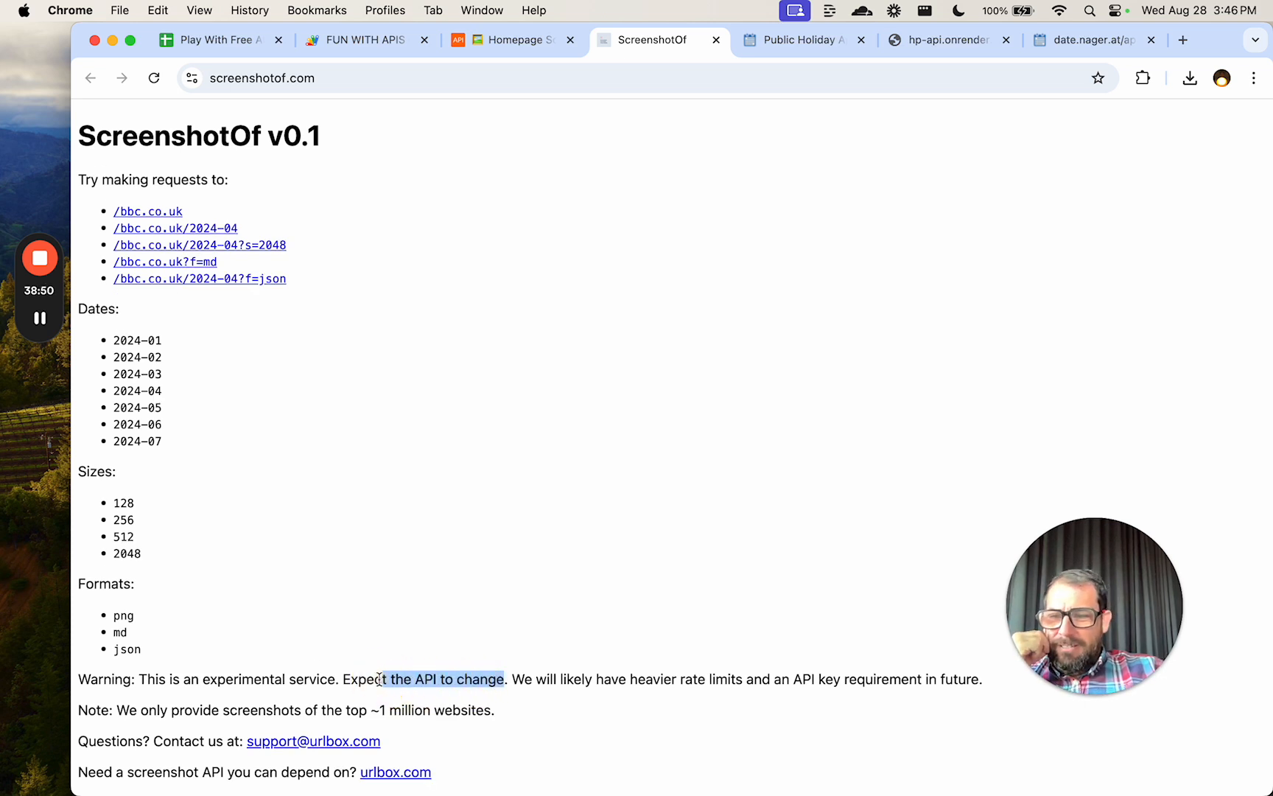
click(515, 40)
Examine the full github.com endpoint URL of the Homepage Screenshot API and compare it with the historical bbc.co.uk endpoint.
scroll(846, 545, down, 3)
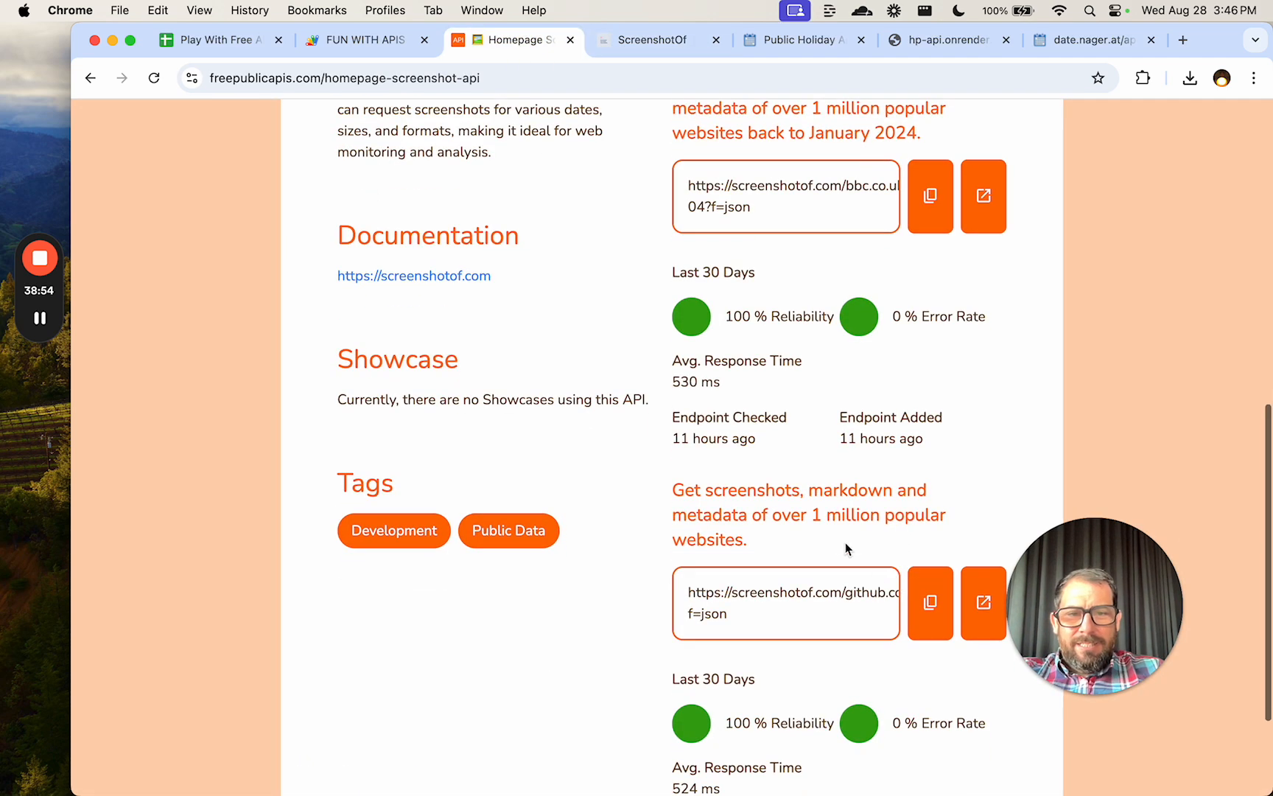
scroll(810, 538, right, 2)
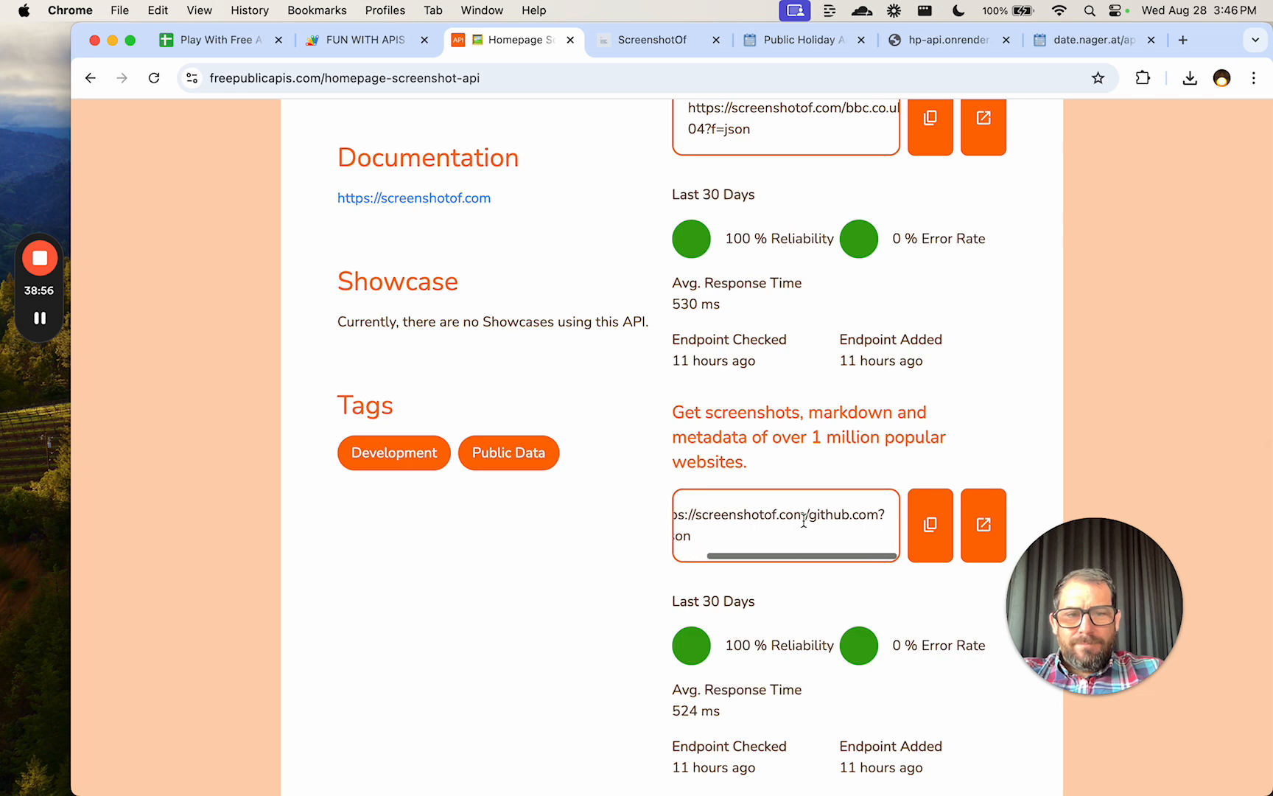
scroll(767, 533, left, 2)
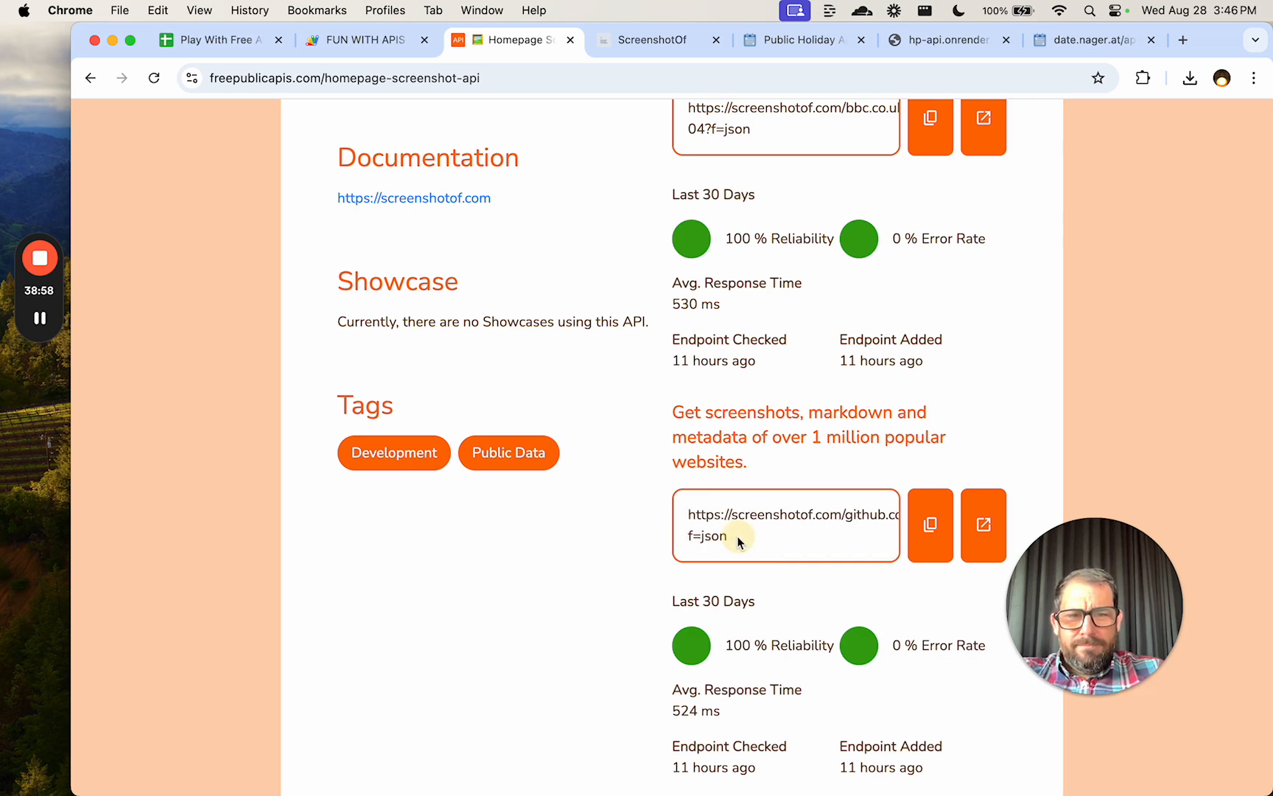
drag(739, 542, 685, 506)
scroll(680, 506, up, 5)
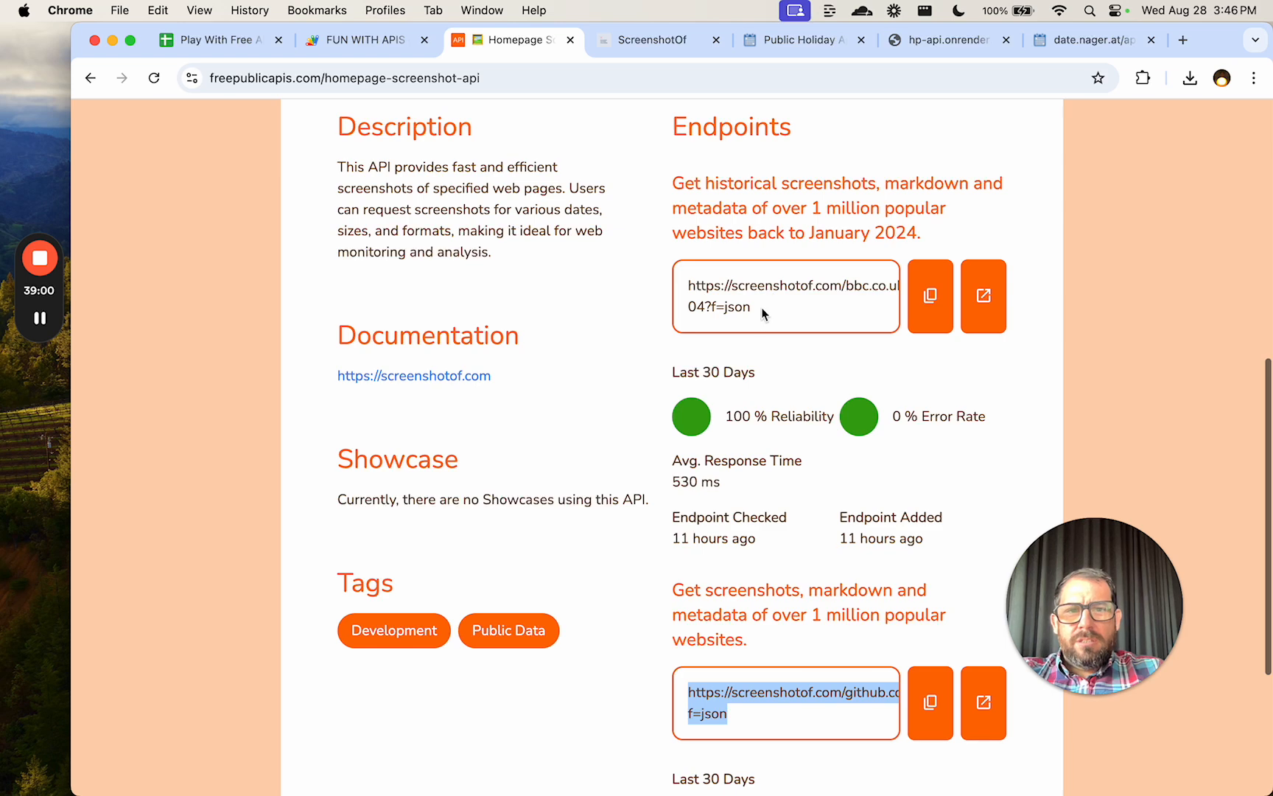
scroll(799, 404, down, 5)
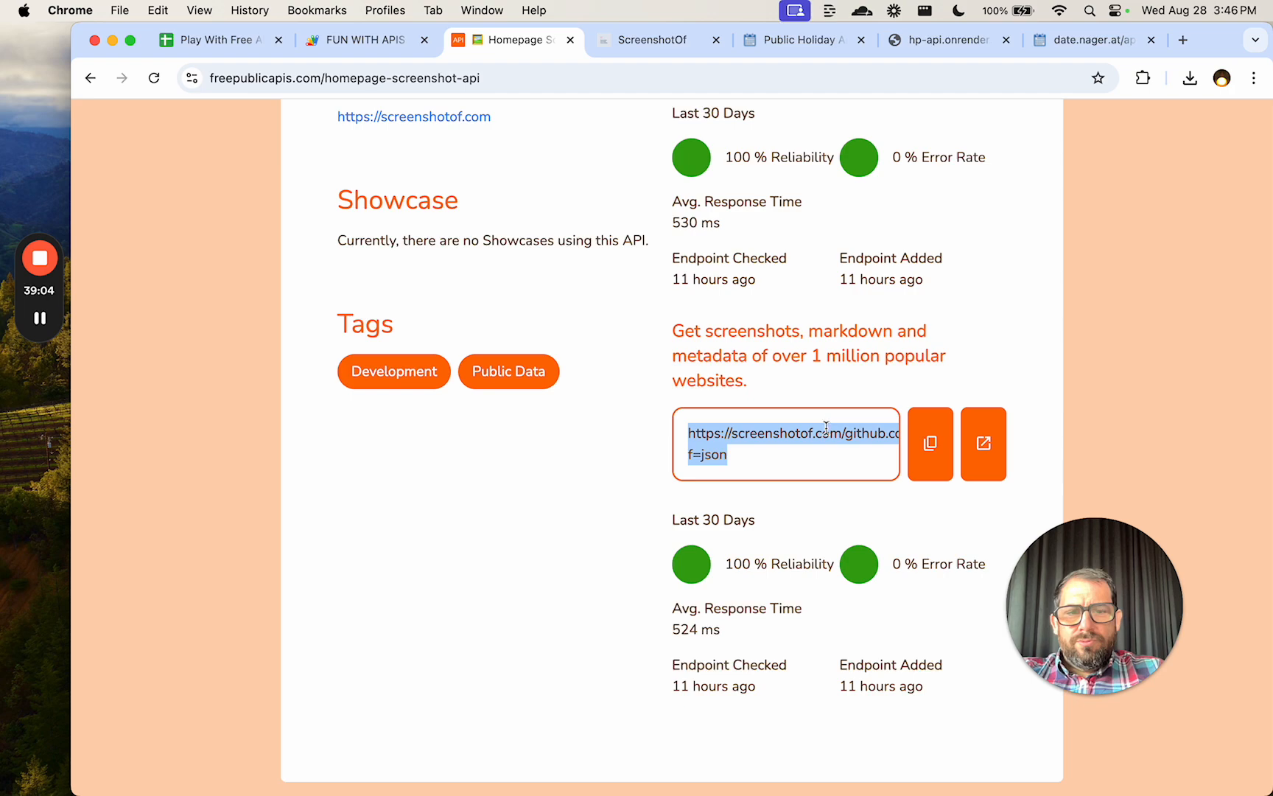
Open the JSON response of the historical bbc.co.uk 2024-04 endpoint and find its image field.
scroll(811, 509, up, 6)
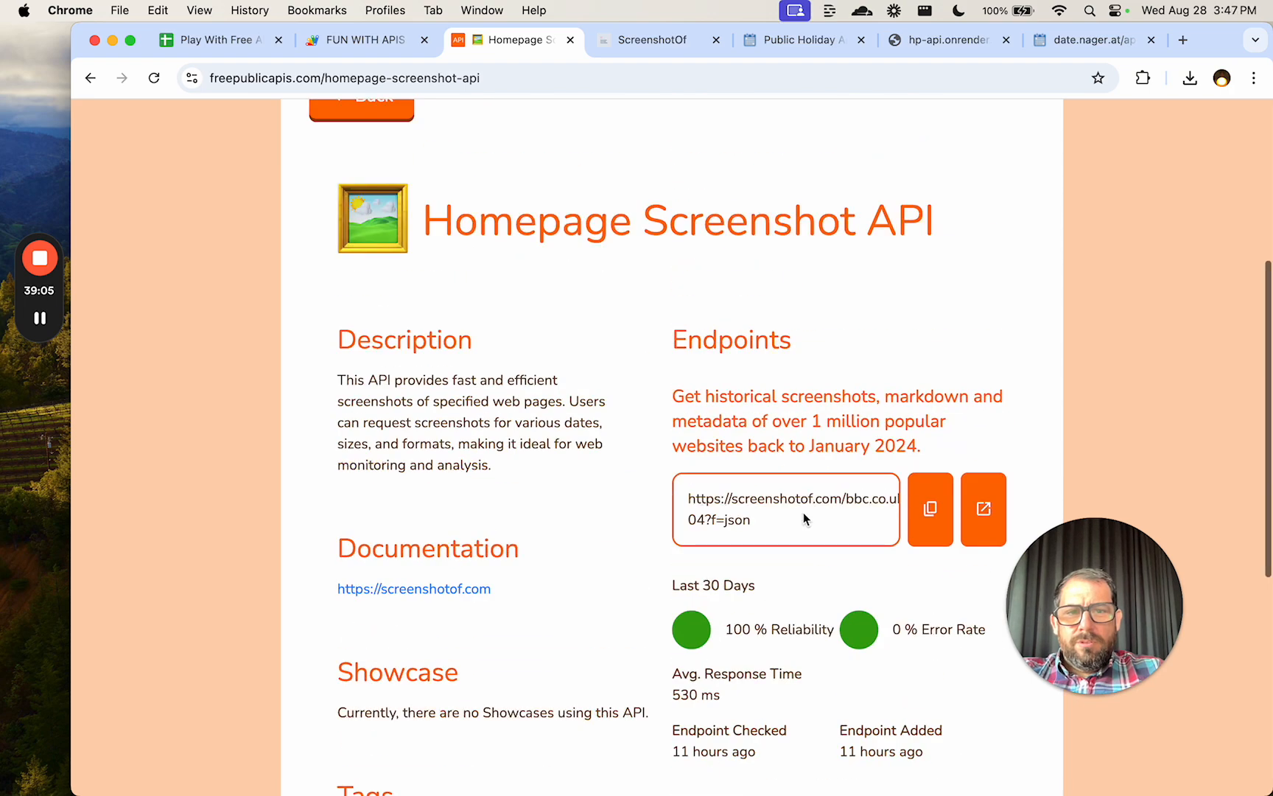
click(966, 506)
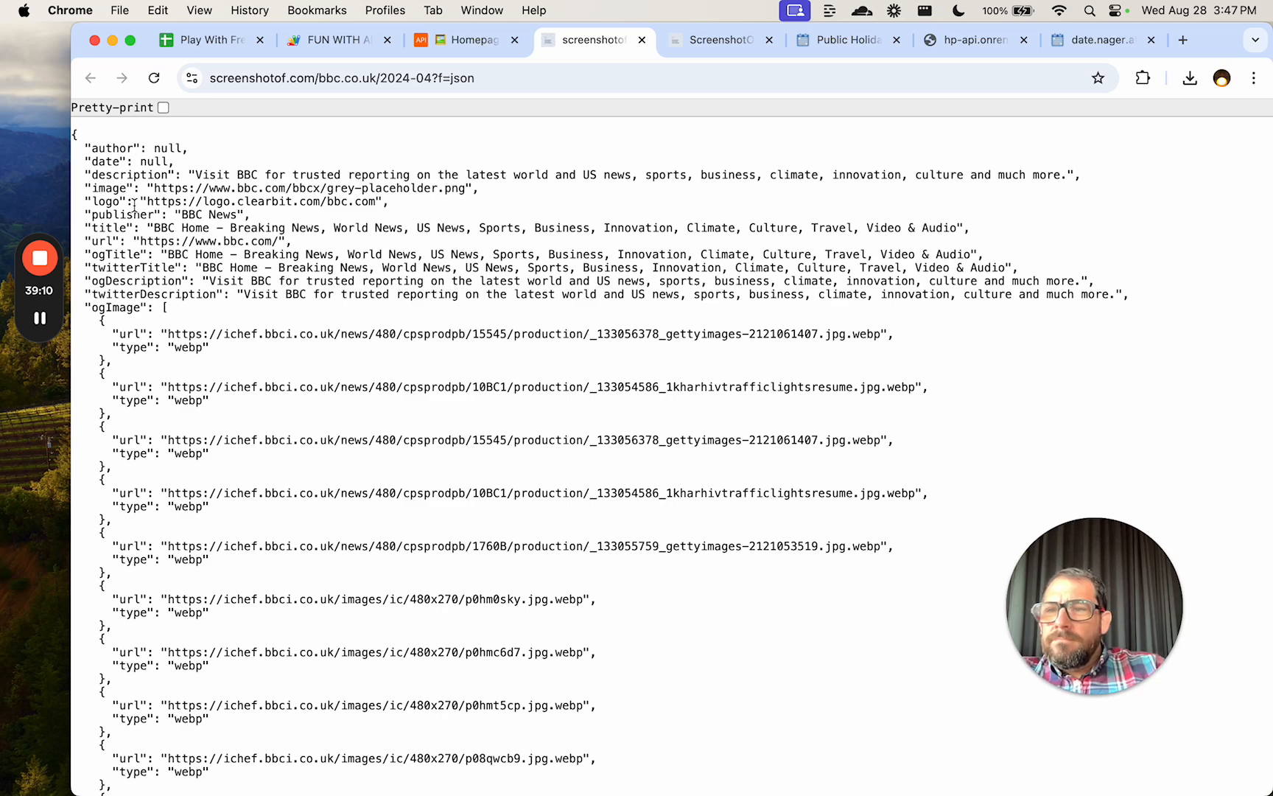
double_click(109, 188)
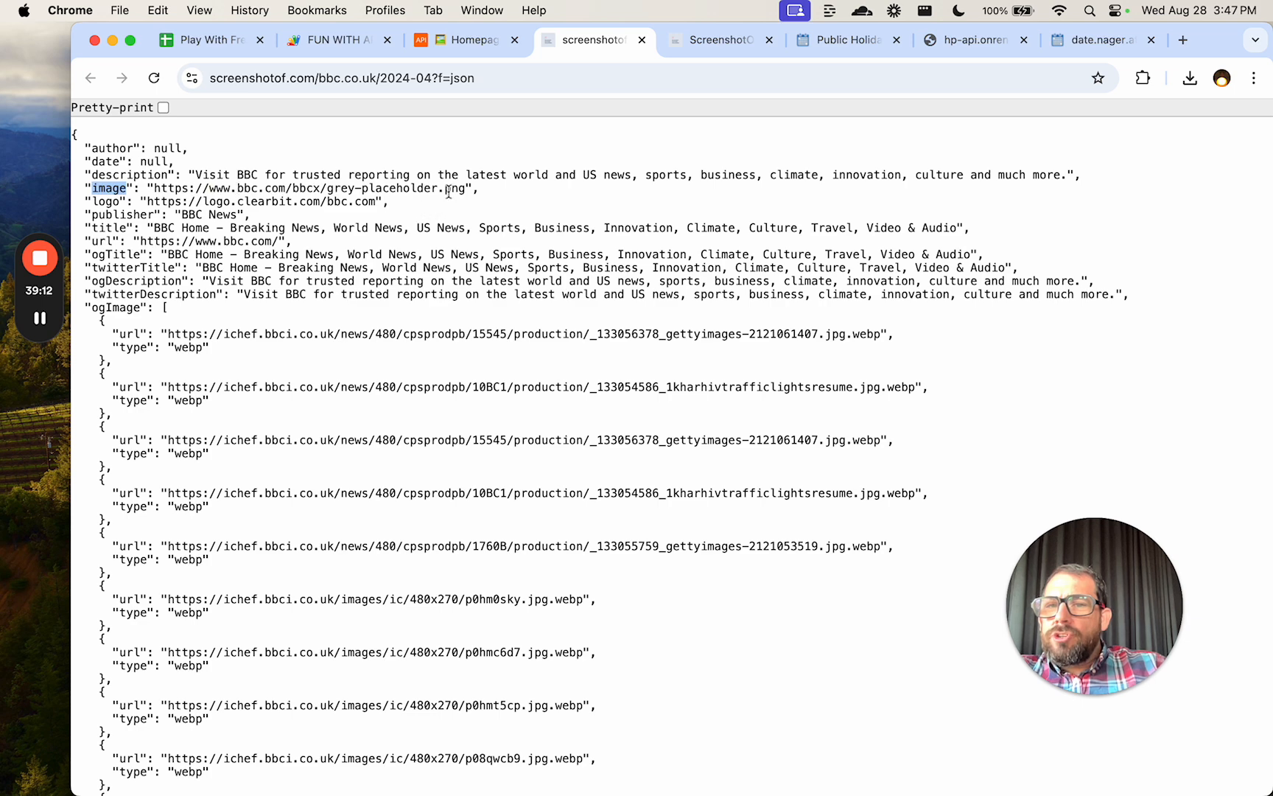
Copy the image URL ending in grey-placeholder.png from the JSON response and open it in a new browser tab.
drag(149, 189, 465, 190)
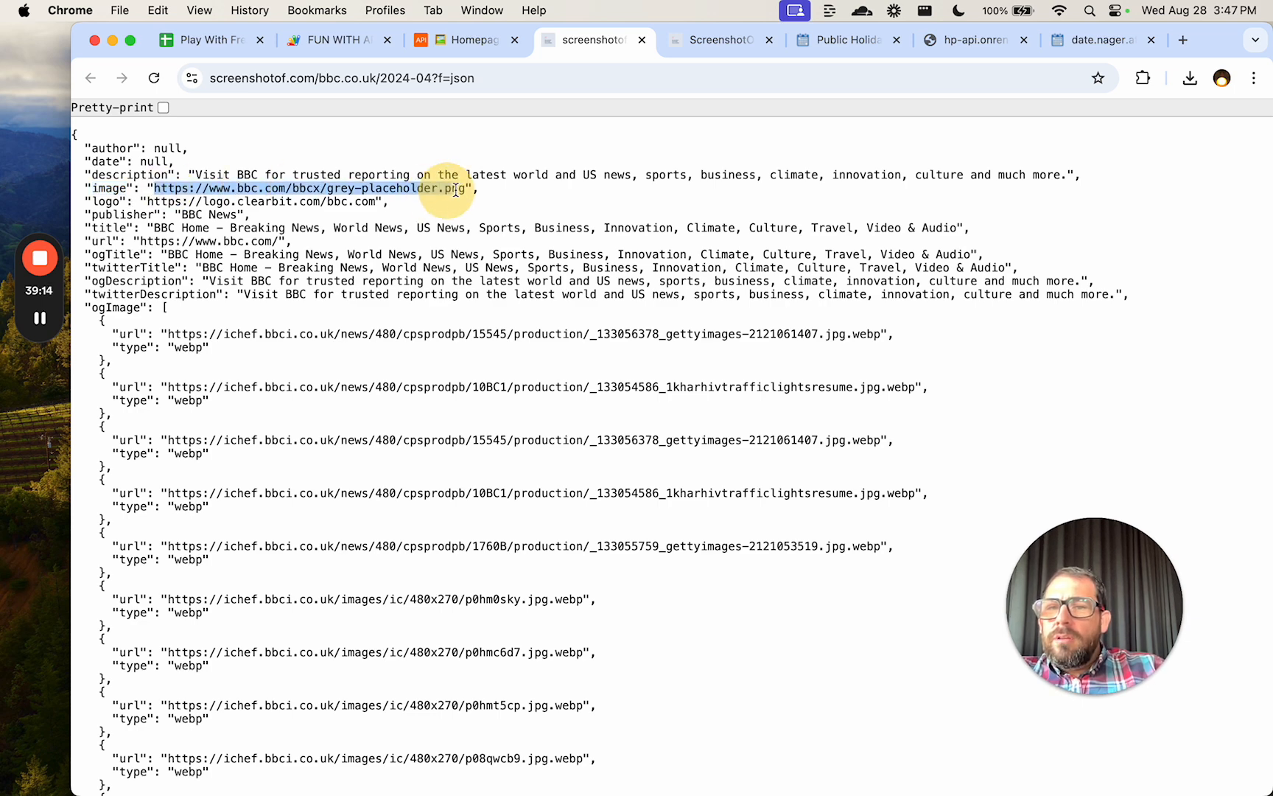
key(super+c)
key(super+t)
key(super+v)
key(Return)
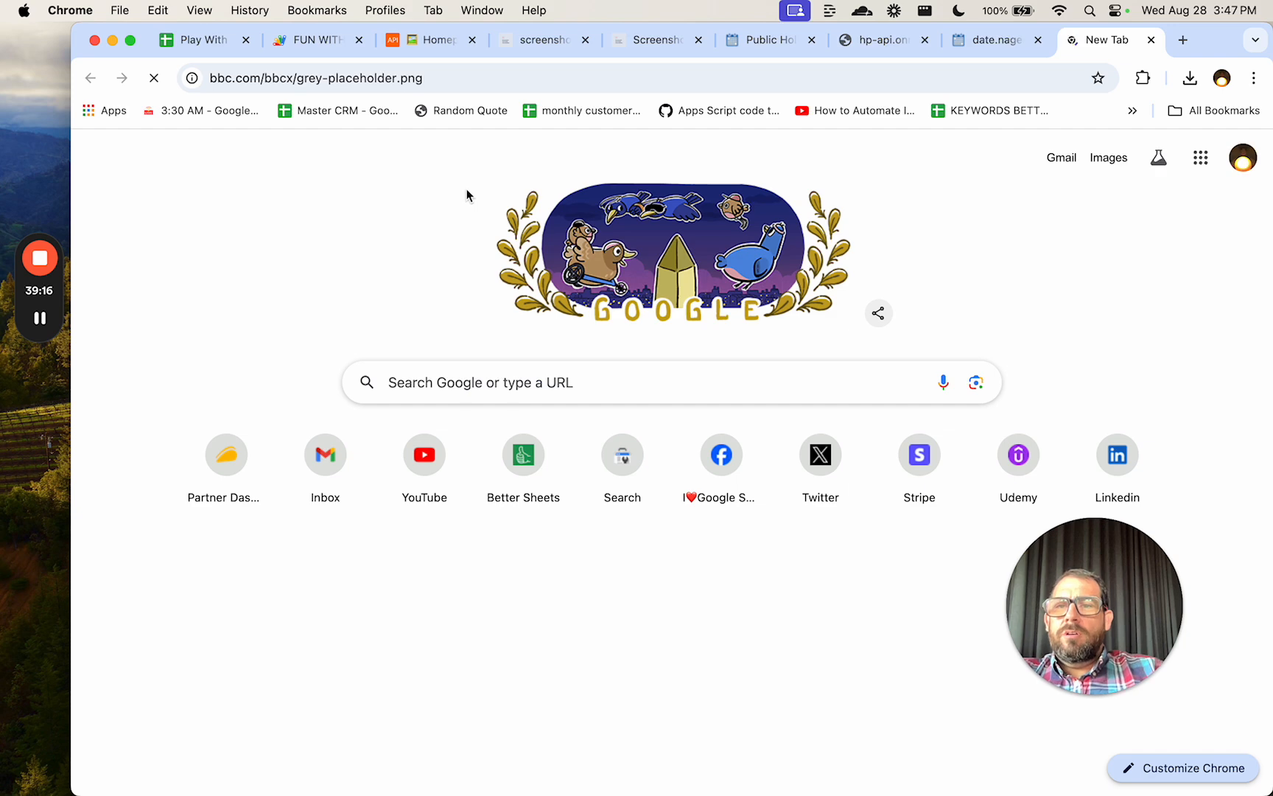
Close the placeholder image tab and examine the ogImage entries and remaining fields of the bbc.co.uk 2024-04 JSON response.
key(super+w)
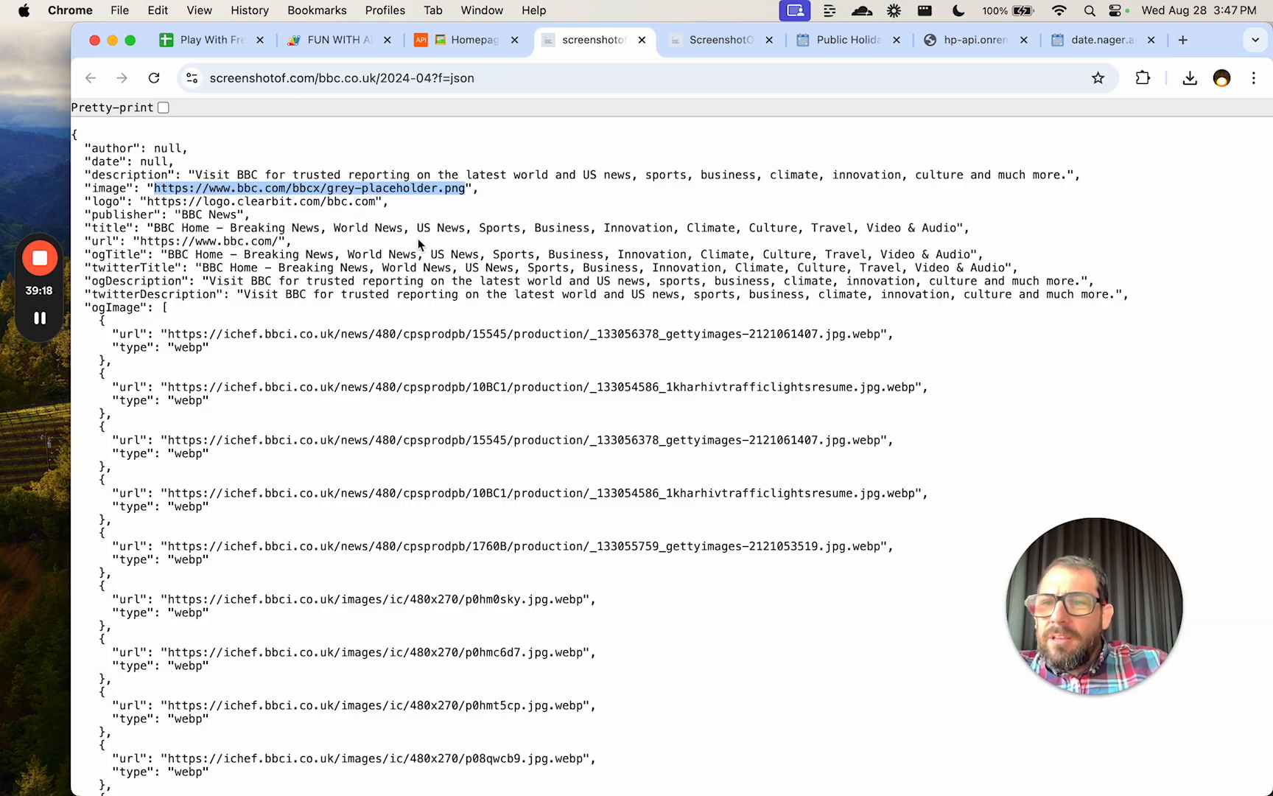
scroll(263, 269, down, 5)
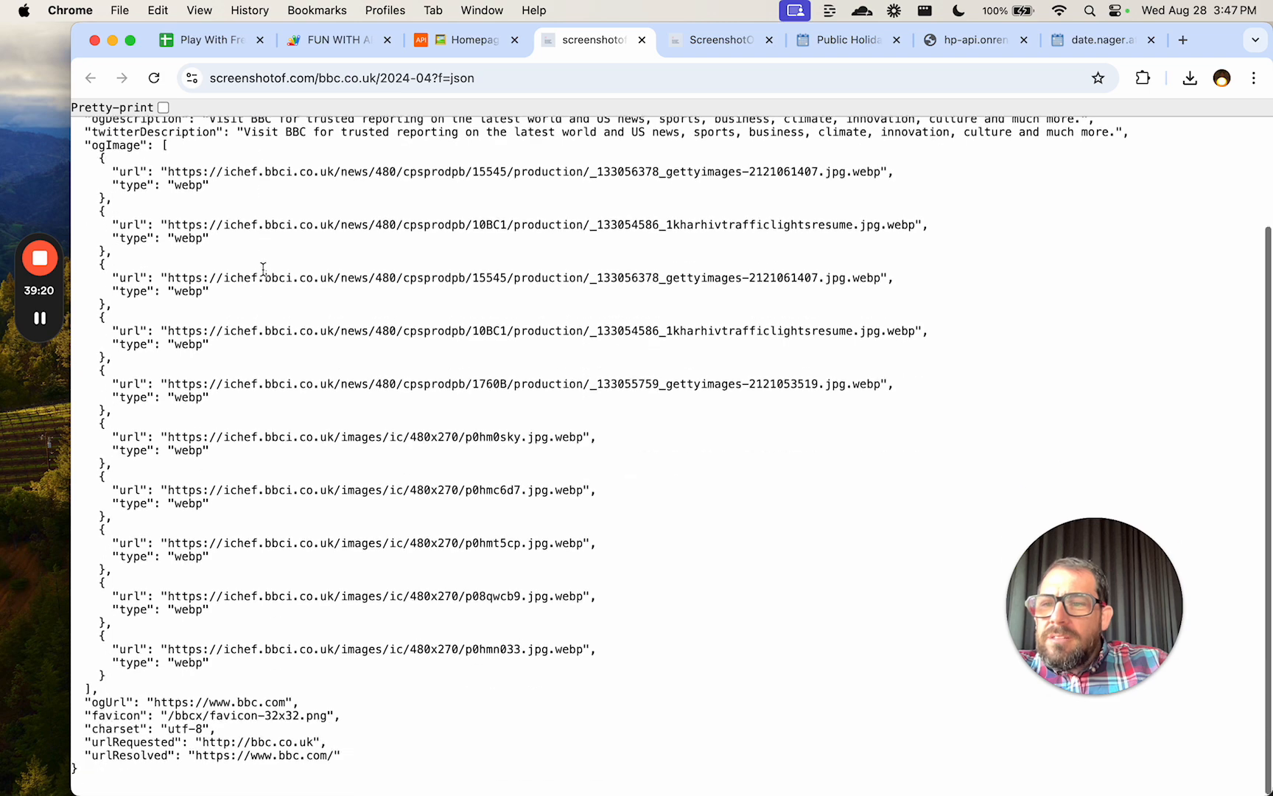
scroll(263, 269, up, 5)
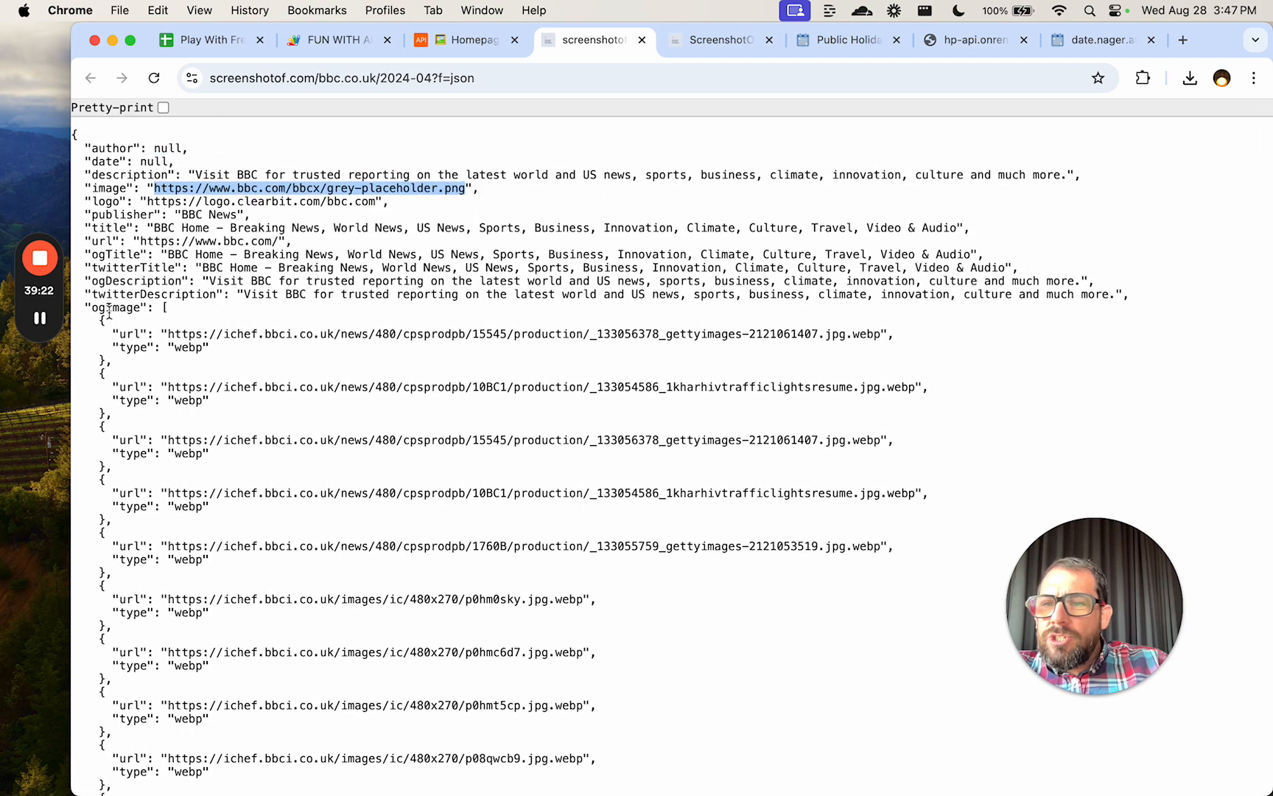
scroll(299, 371, down, 2)
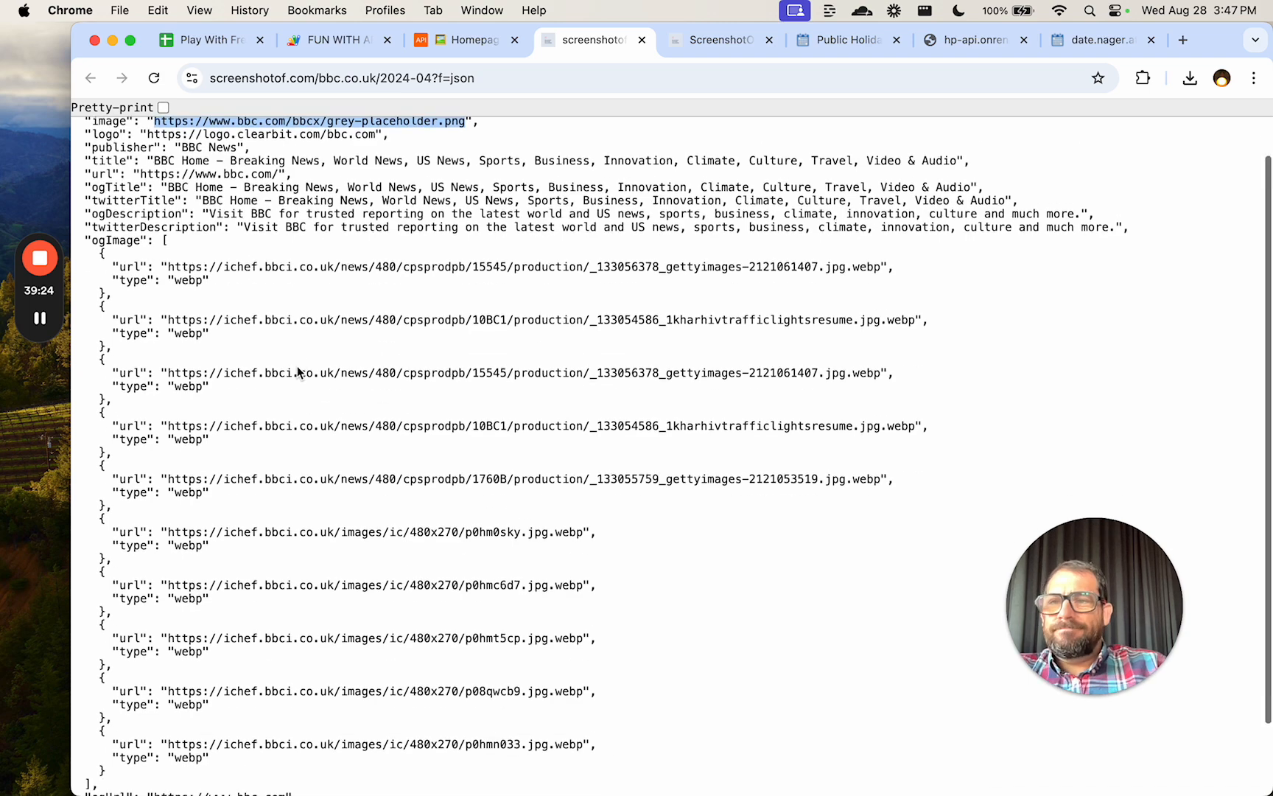
scroll(299, 371, up, 2)
scroll(344, 406, down, 5)
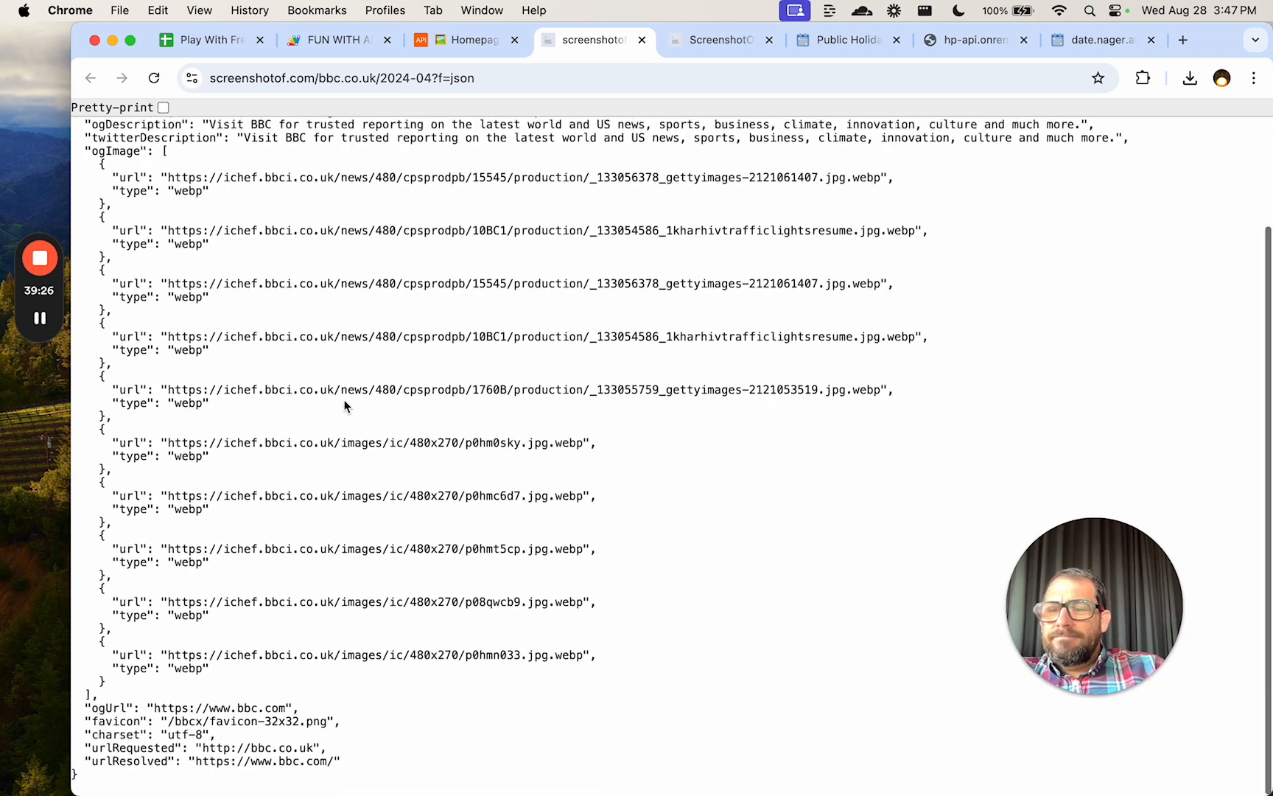
Return to the ScreenshotOf v0.1 documentation and open its /bbc.co.uk example screenshot.
click(444, 42)
scroll(654, 416, down, 1)
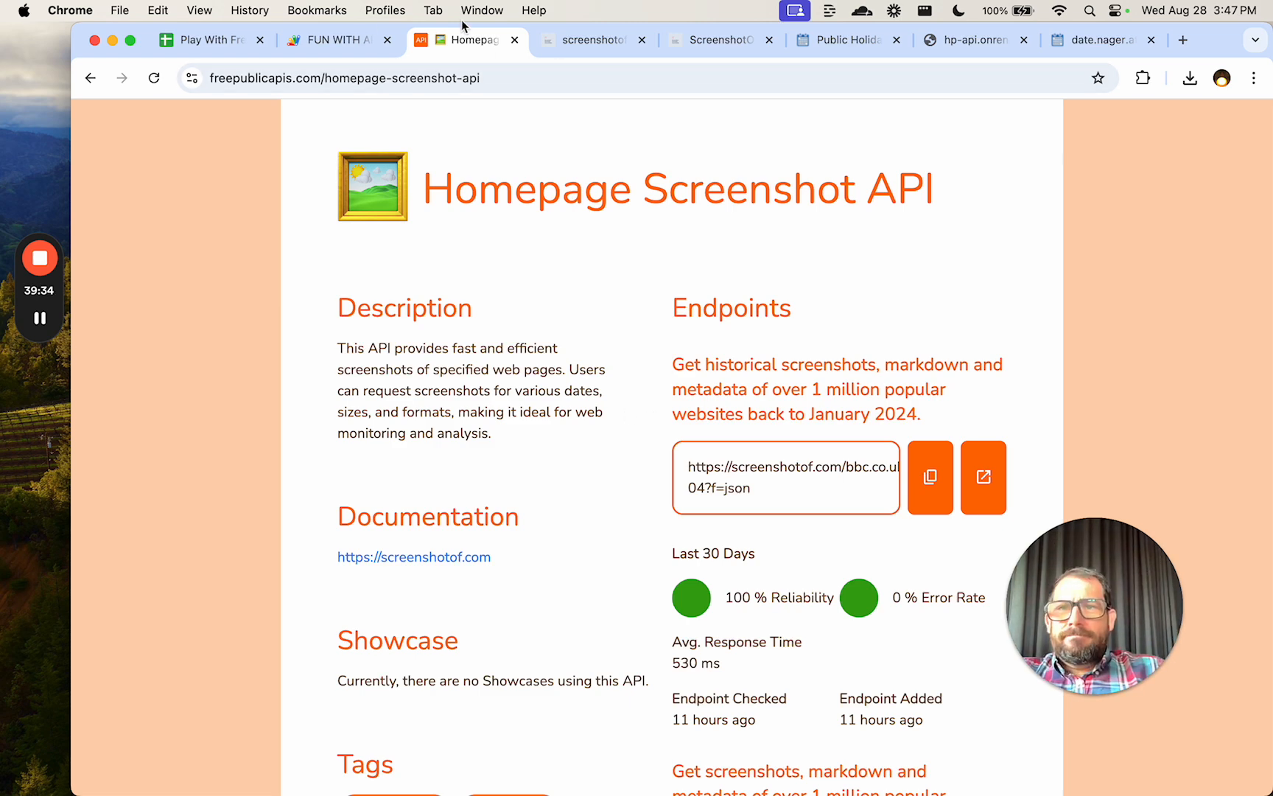
click(594, 41)
click(718, 40)
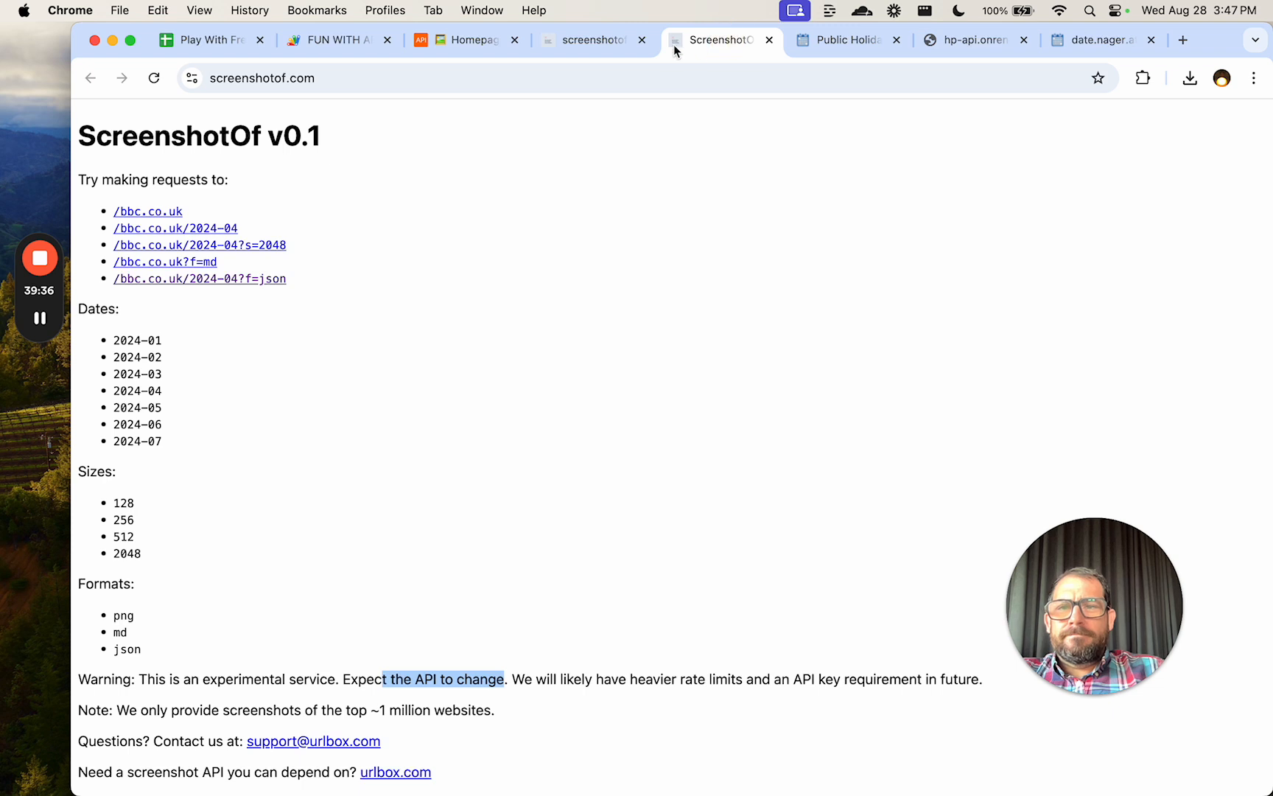
click(155, 213)
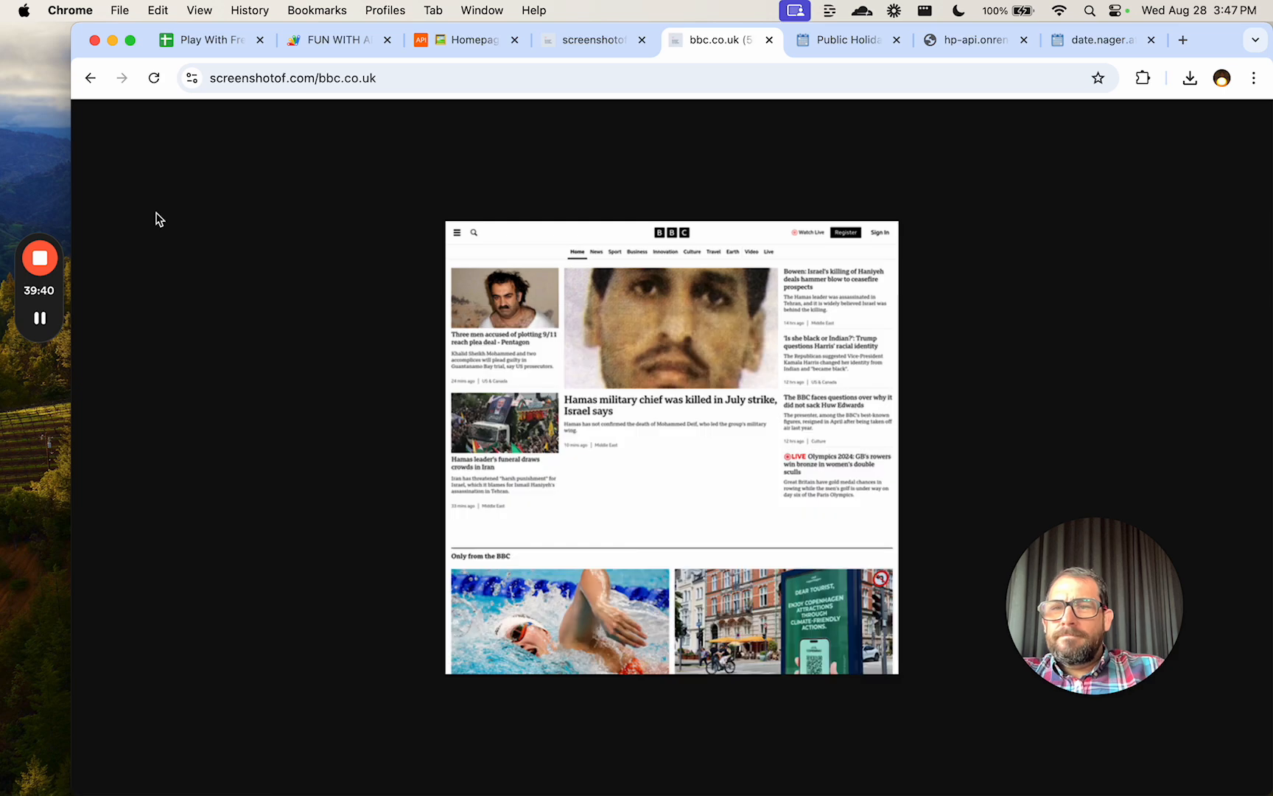
click(416, 77)
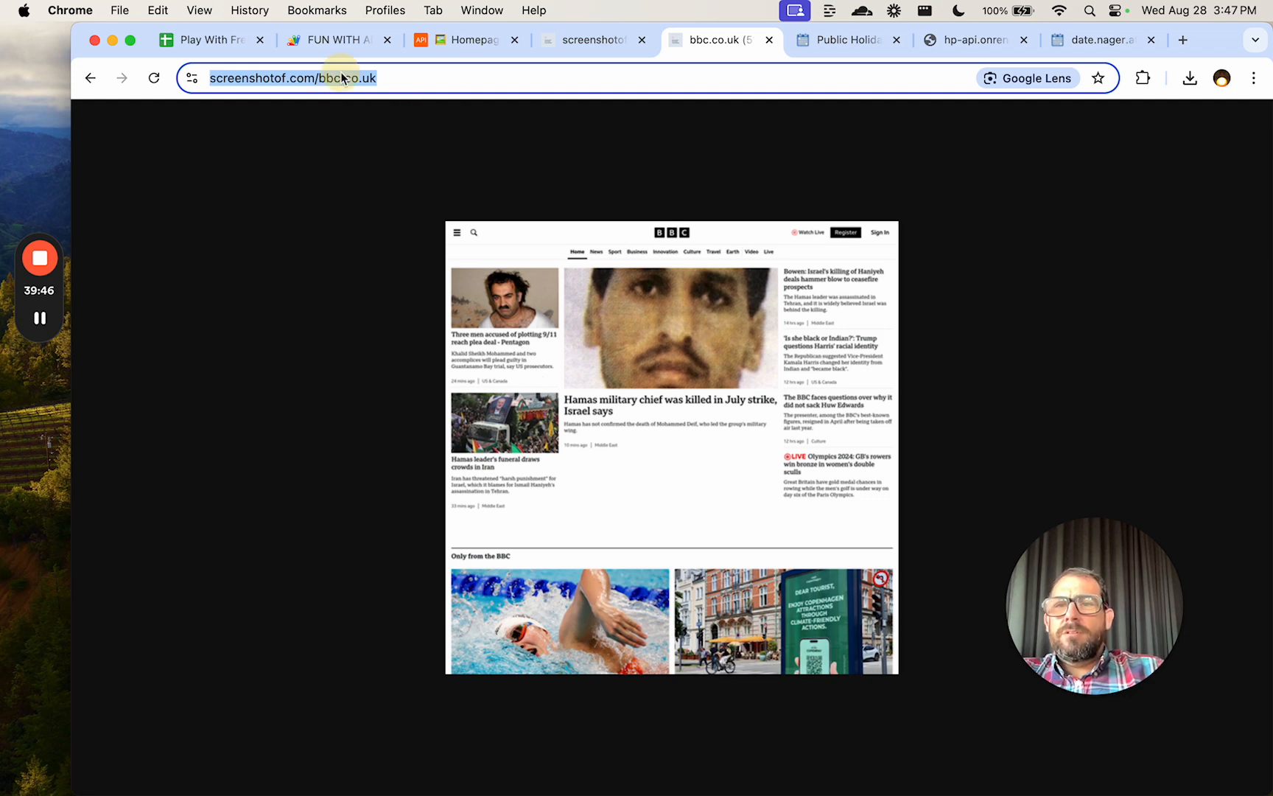
click(372, 76)
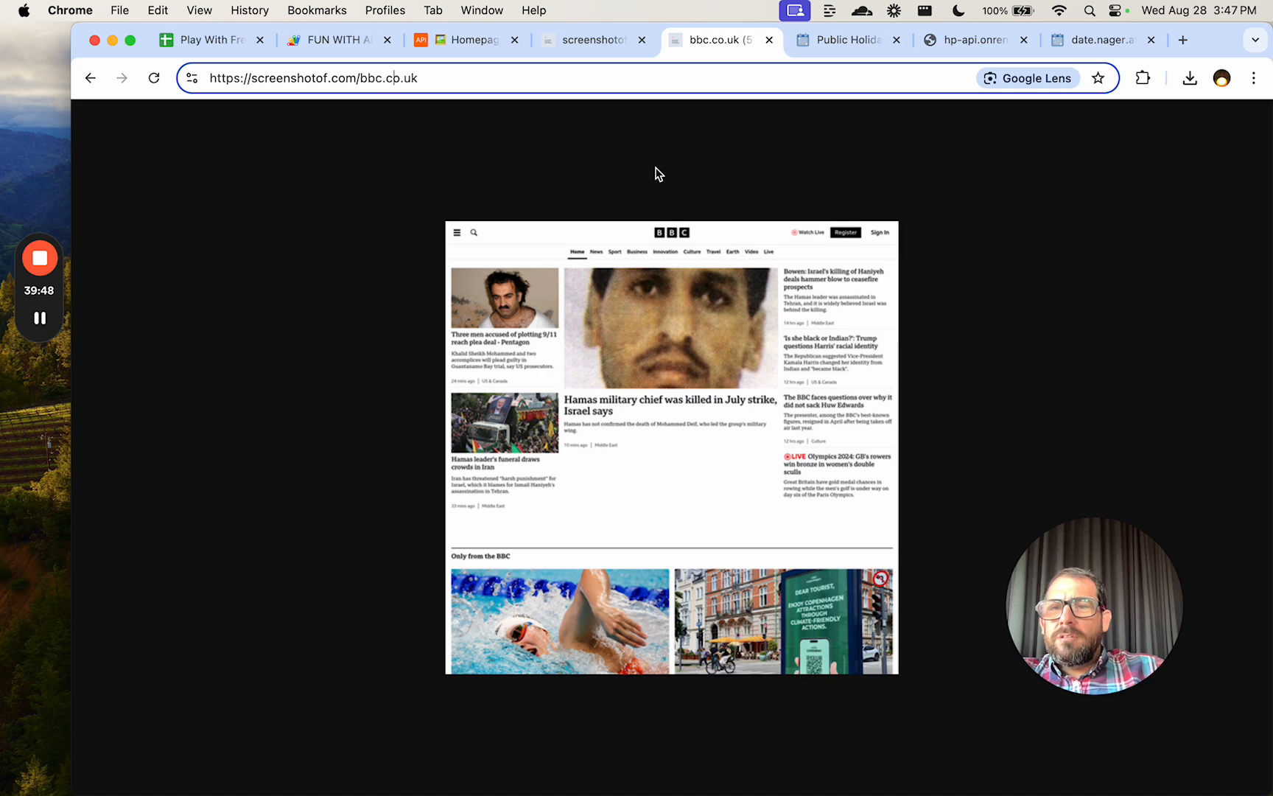
key(BackSpace)
key(BackSpace)
key(BackSpace)
key(BackSpace)
key(BackSpace)
key(BackSpace)
key(BackSpace)
key(BackSpace)
key(BackSpace)
text(go)
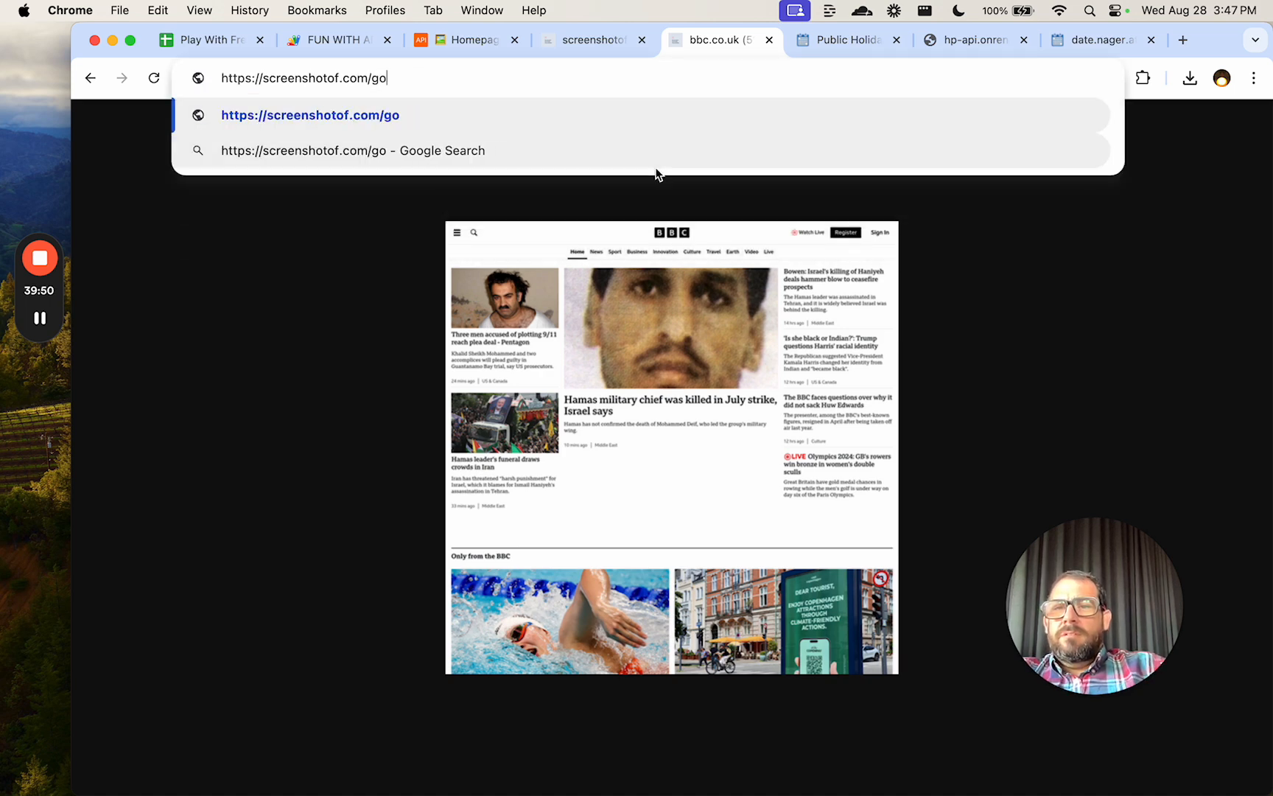
text(ogle.com)
key(super+a)
key(super+c)
key(Return)
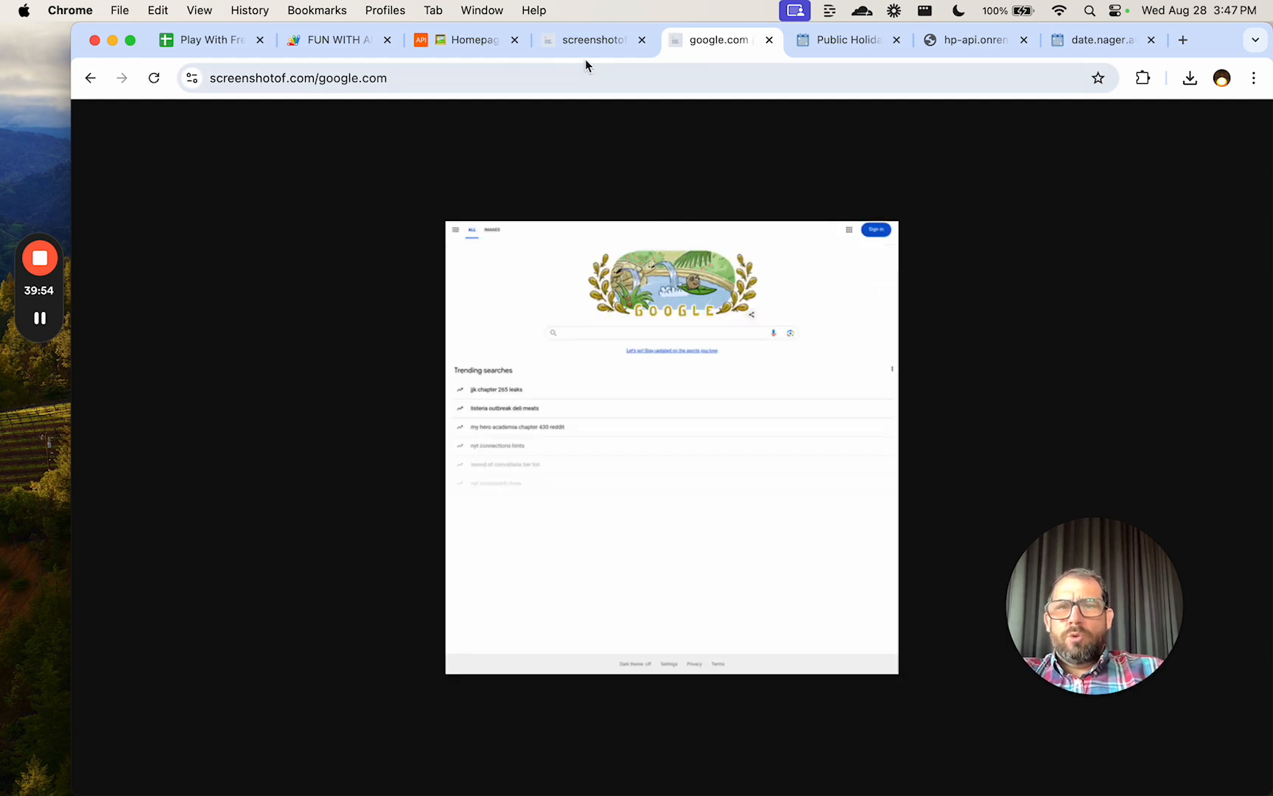
Create an empty getScreenshot() function below HOLIDAYS in the FUN WITH APIS script.
click(349, 49)
click(535, 578)
key(Return)
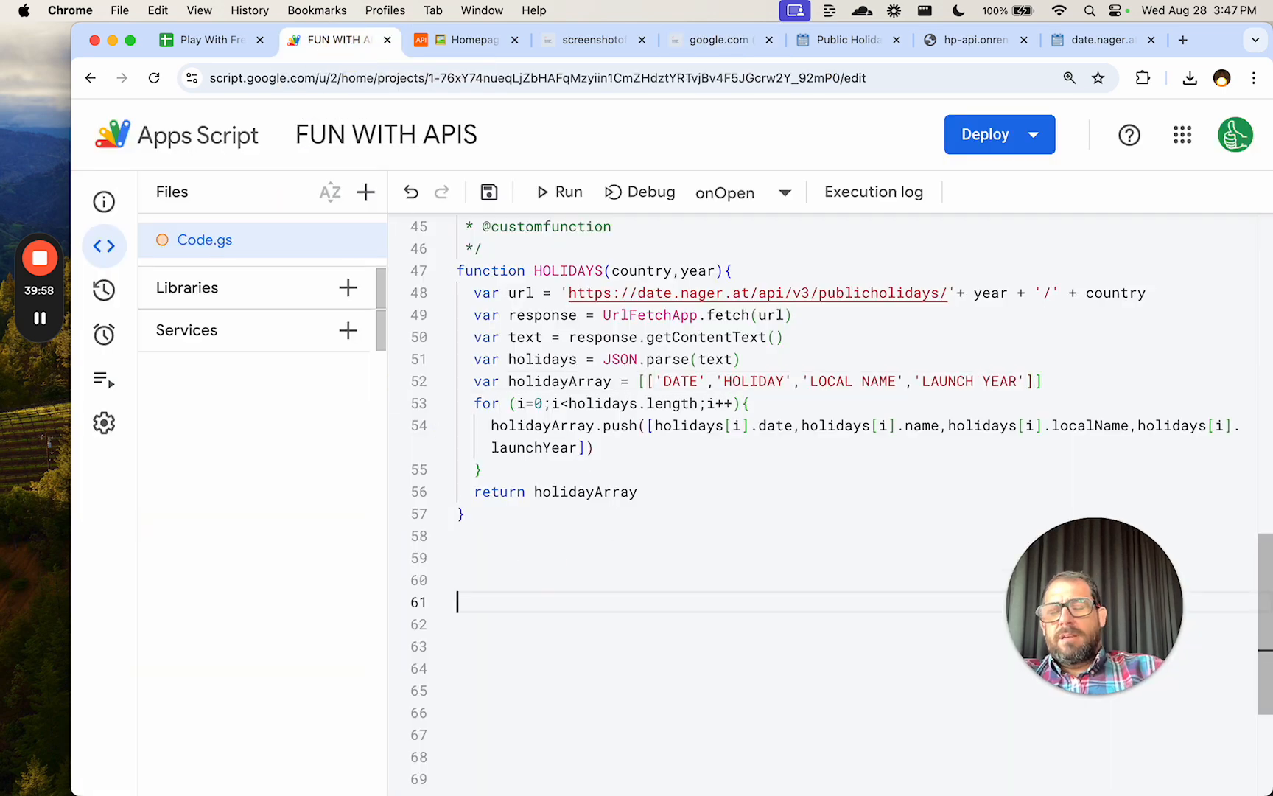
text(function get)
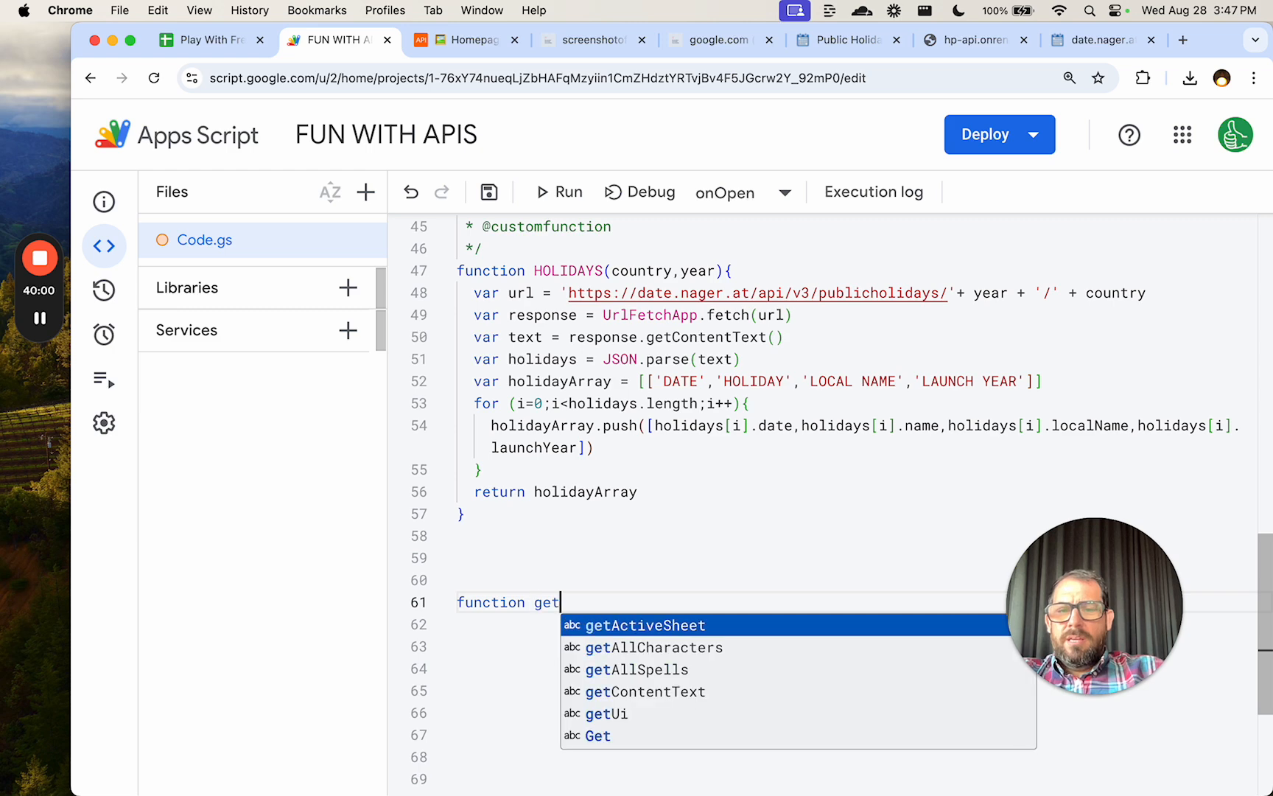
text(Scre)
key(BackSpace)
text(es)
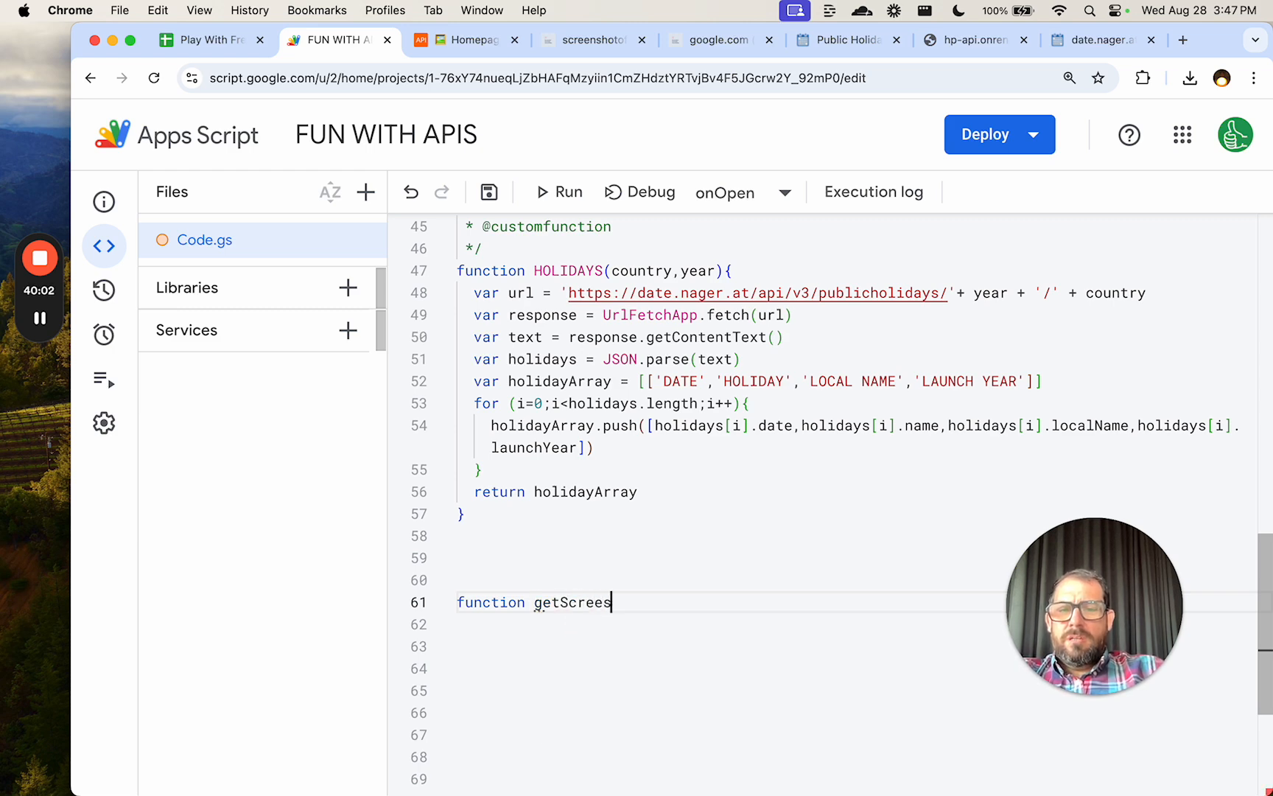
key(BackSpace)
text(nshto)
key(BackSpace)
key(BackSpace)
text(ot())
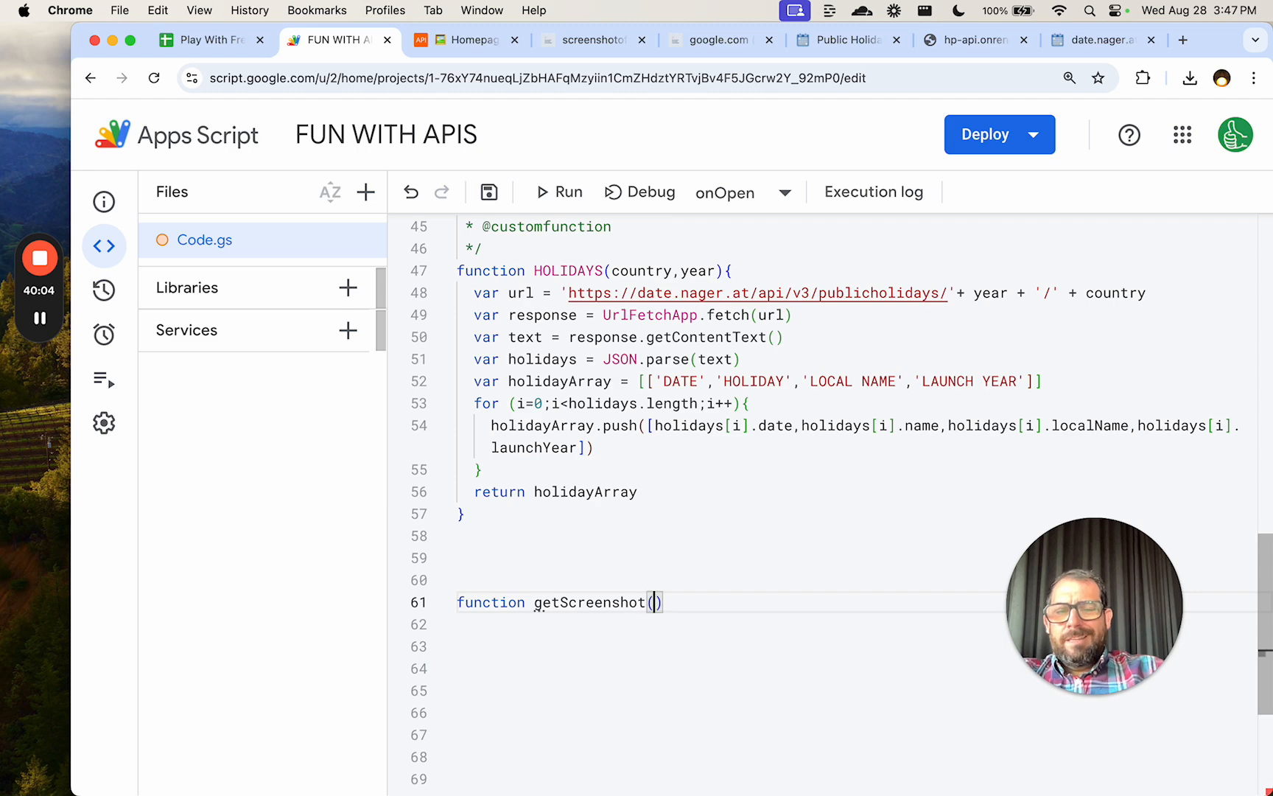
text({)
key(Return)
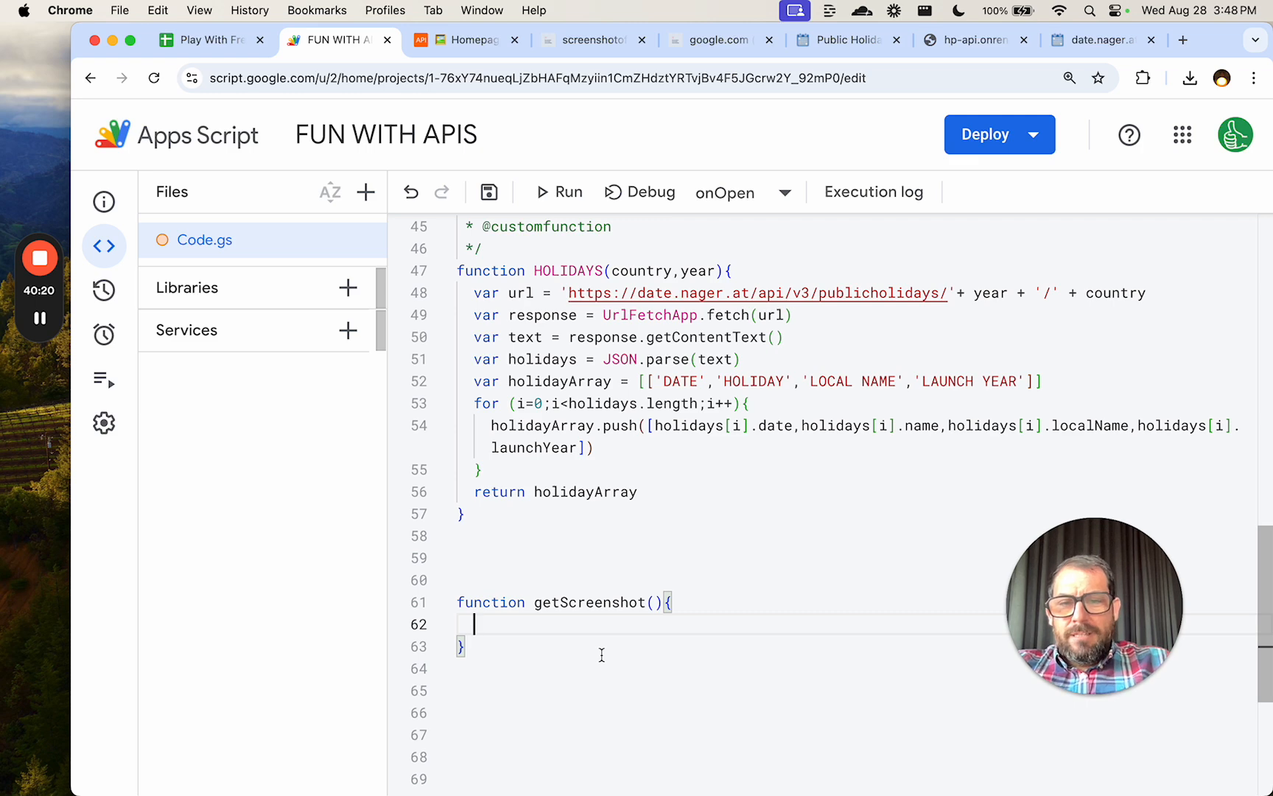
Add a return url statement to the getScreenshot function body.
text(return)
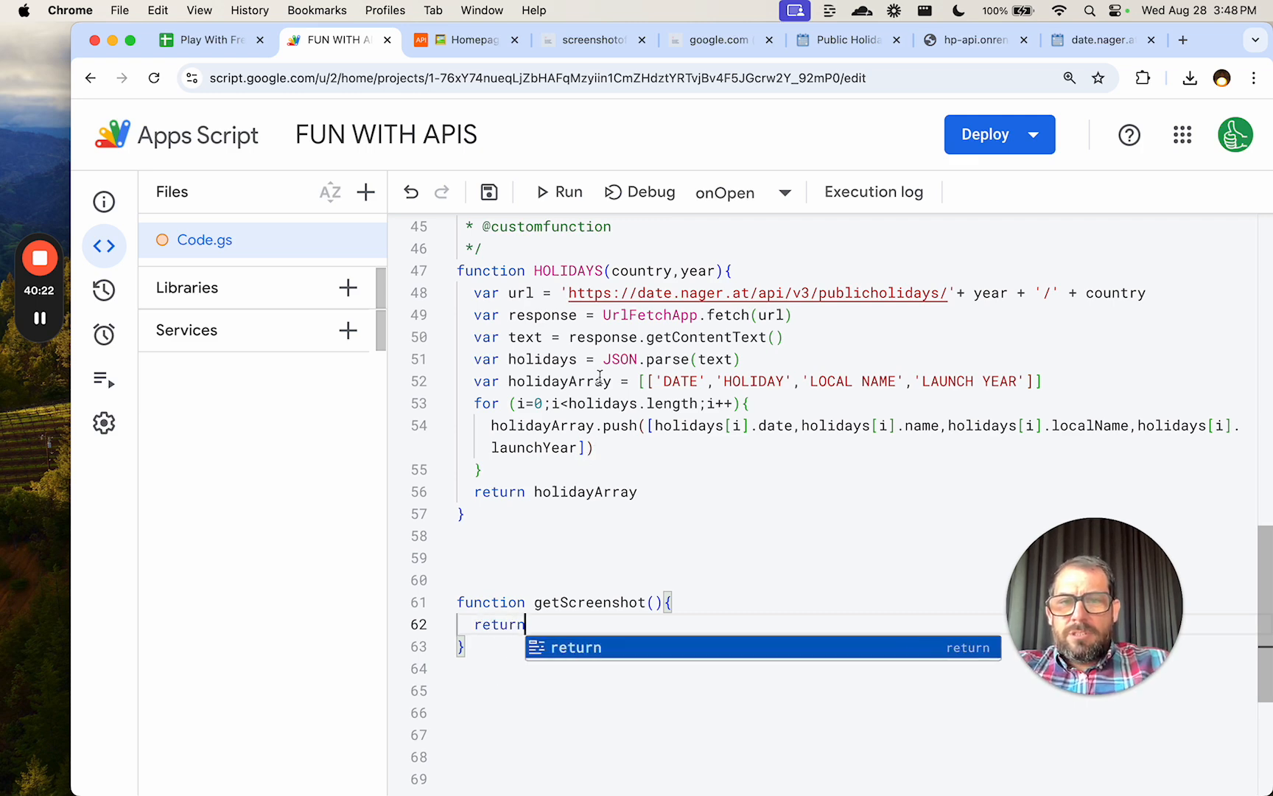
click(476, 291)
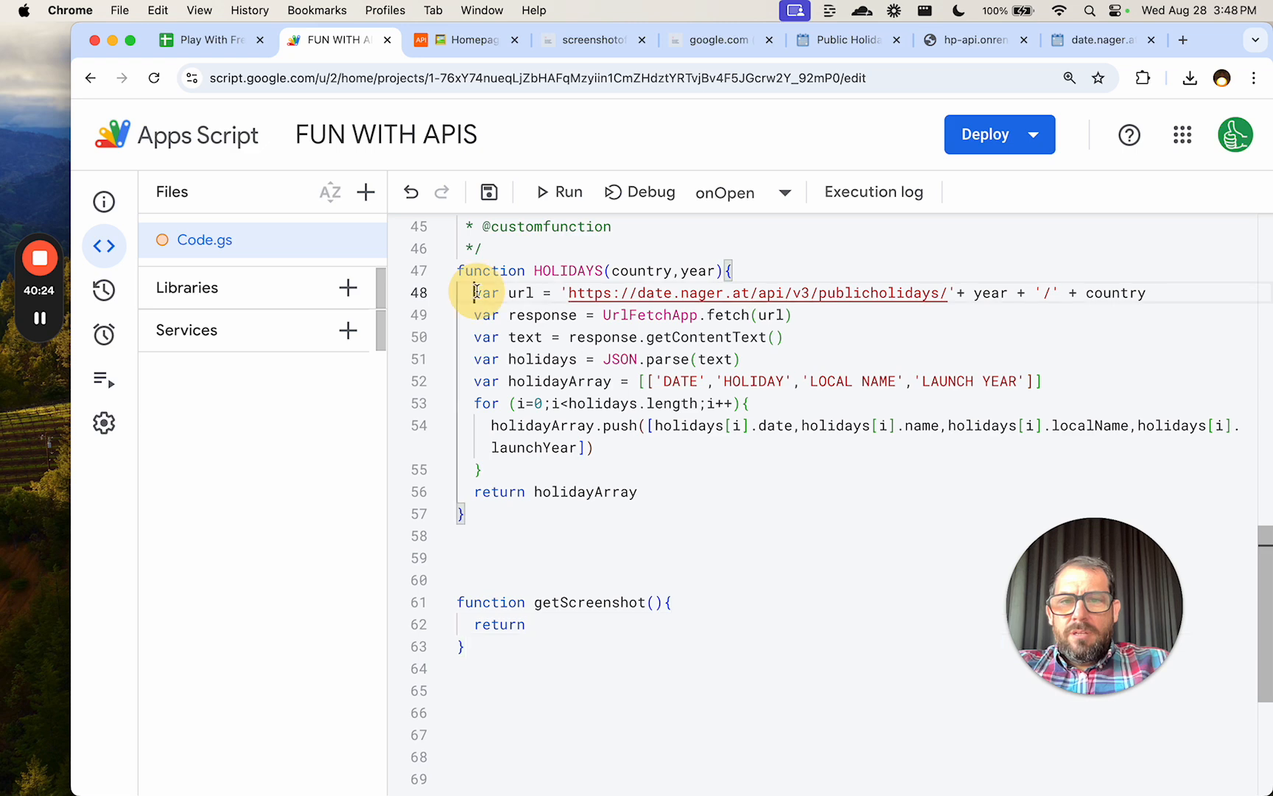
double_click(561, 622)
click(561, 623)
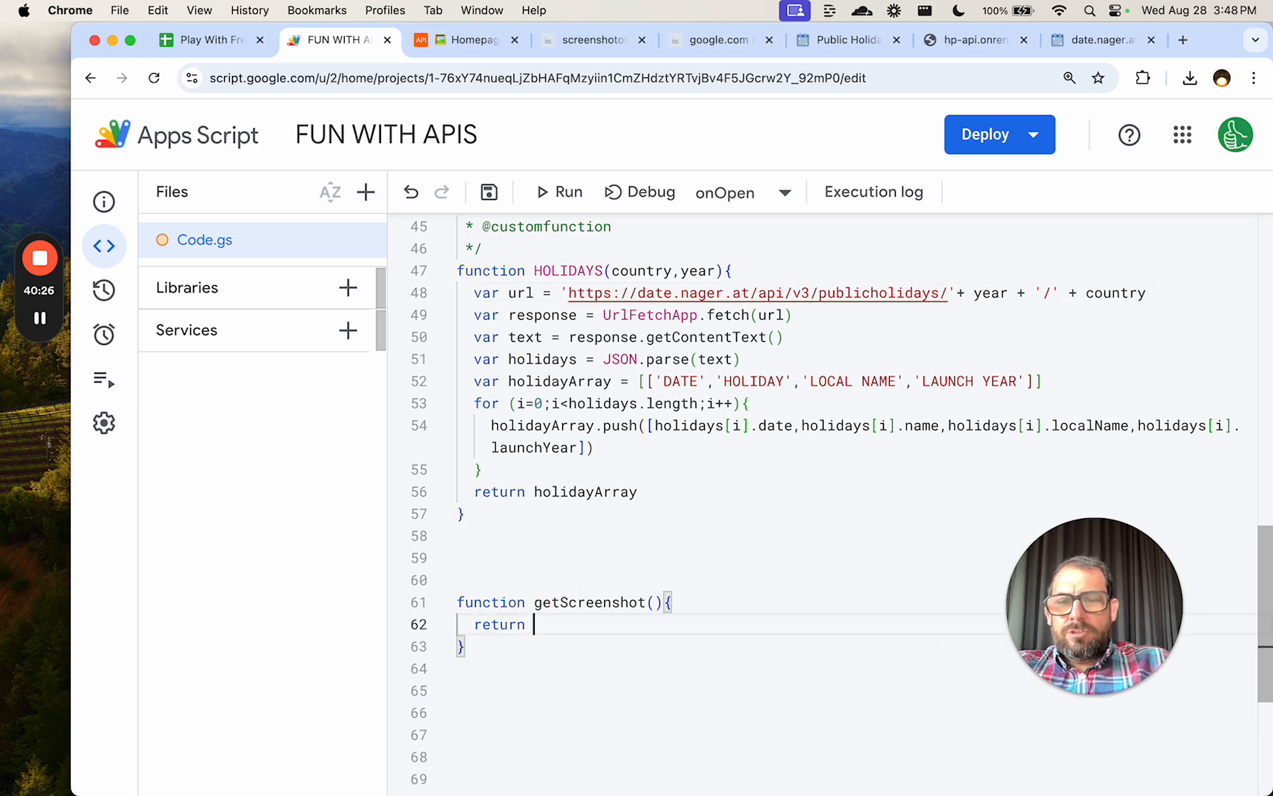
text(url)
click(724, 597)
key(Return)
key(Return)
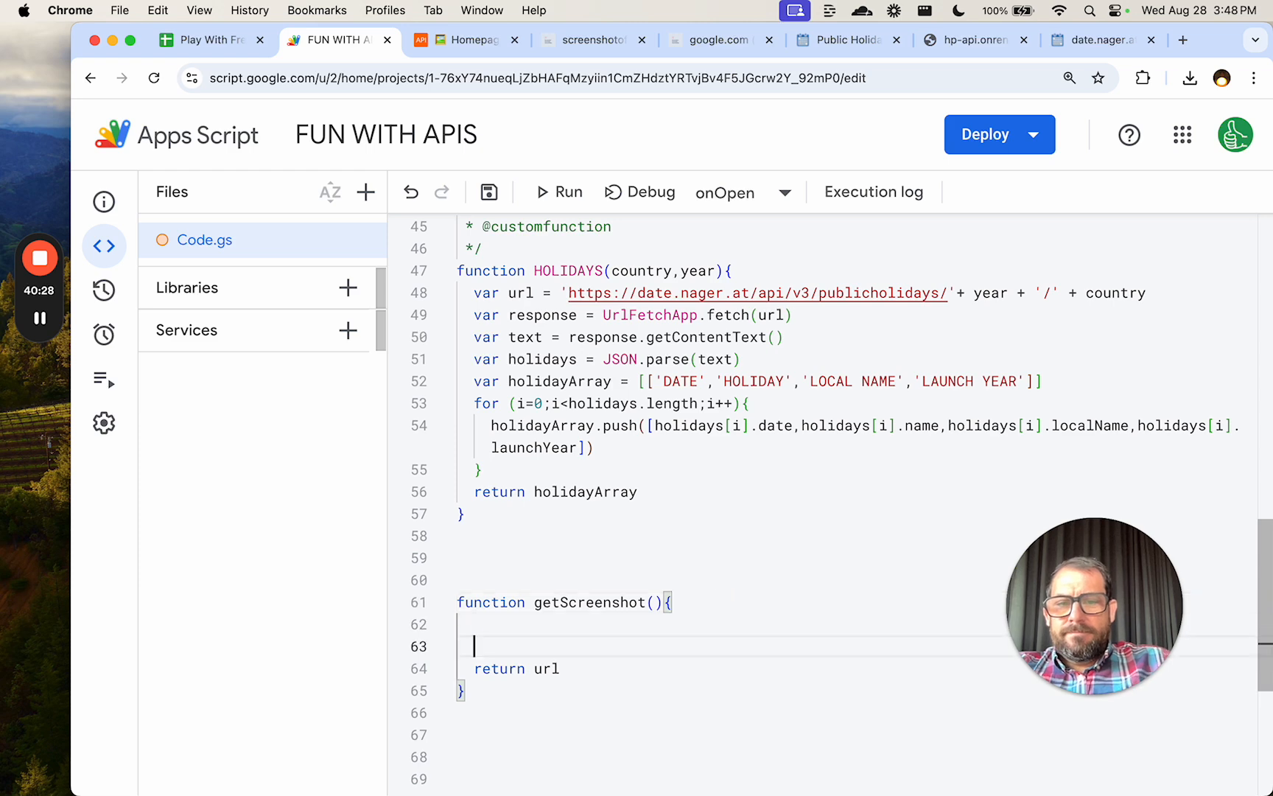
key(Up)
text(var url = )
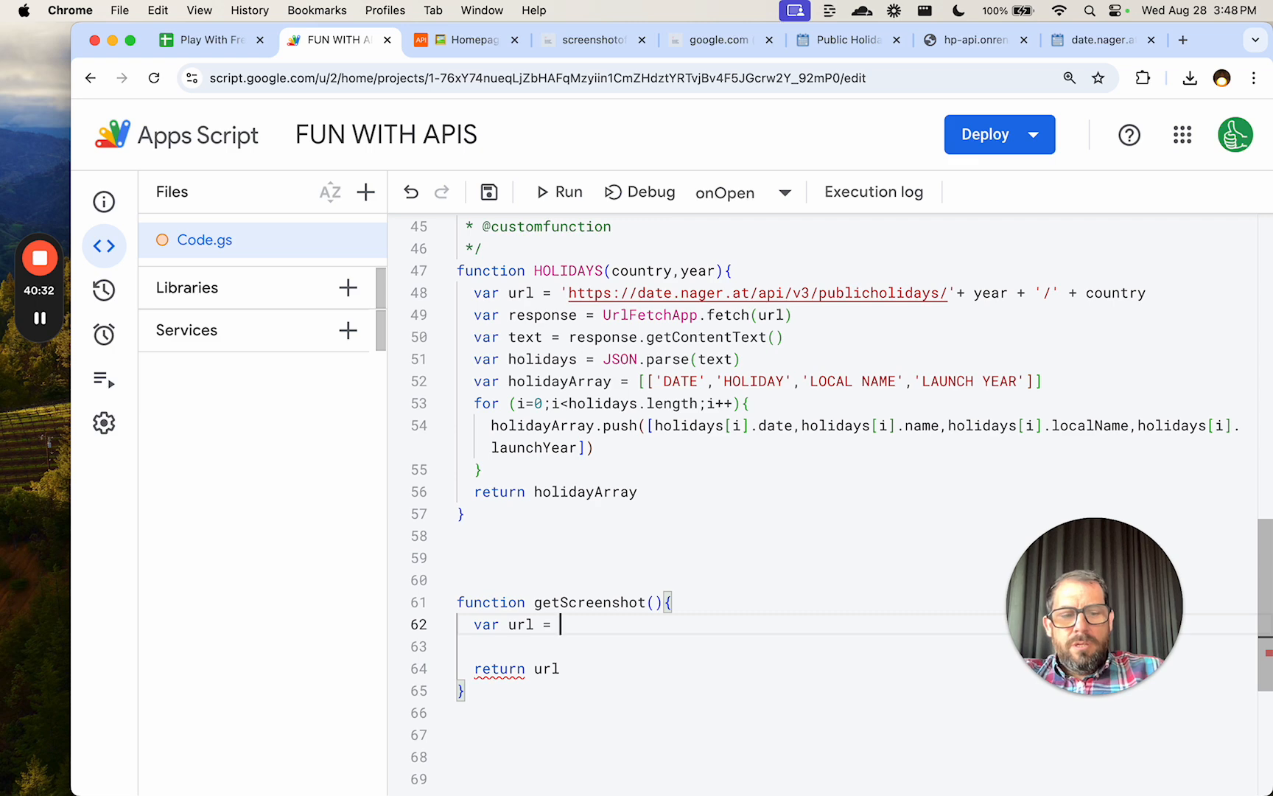
text(')
key(super+v)
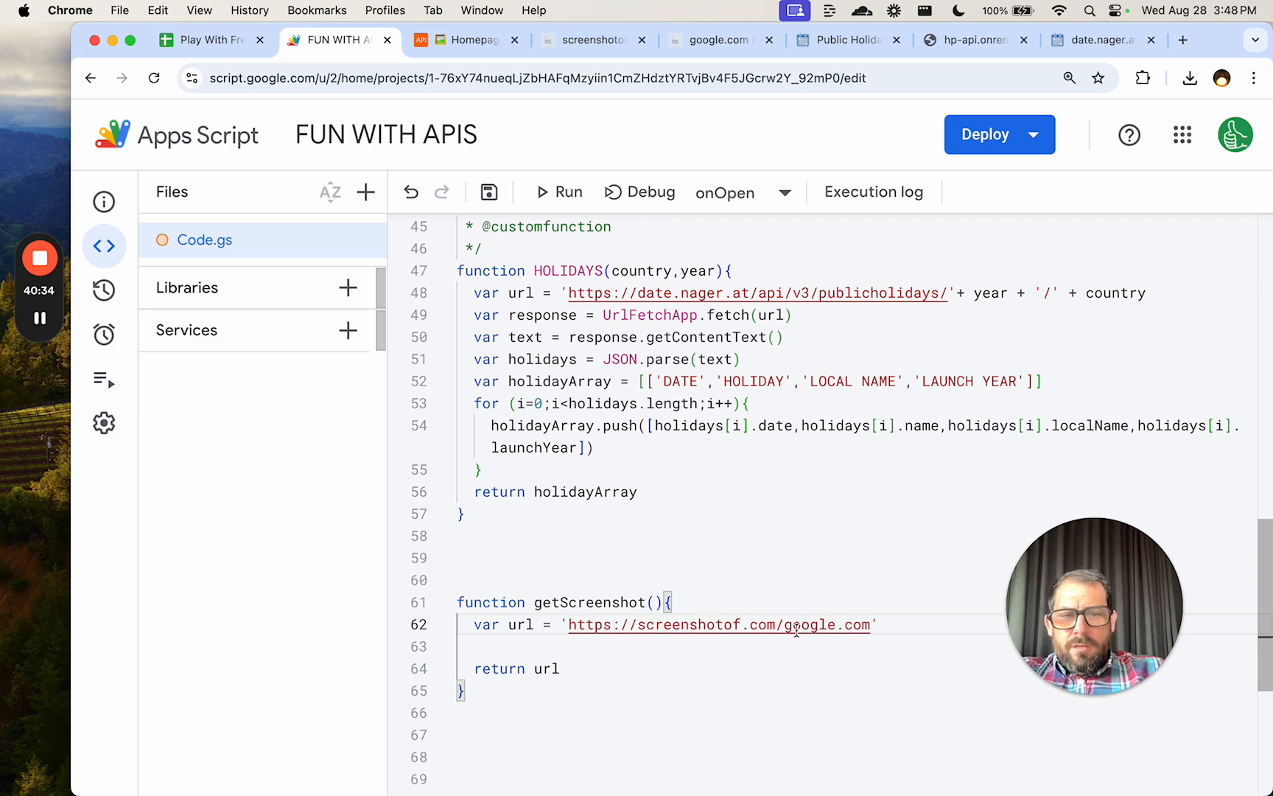
Add the line var response = UrlFetchApp.fetch(url) below the url variable in getScreenshot.
scroll(866, 624, down, 4)
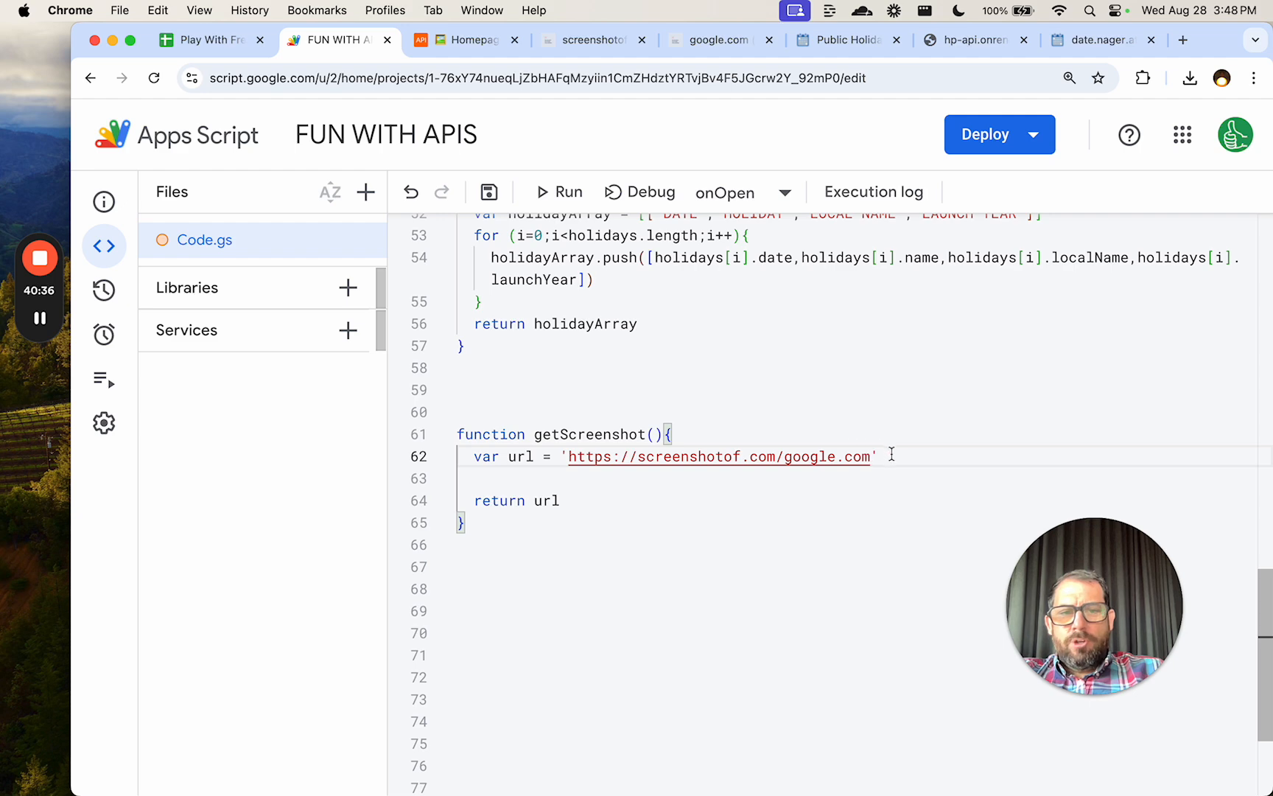
click(894, 456)
key(Return)
scroll(830, 408, up, 2)
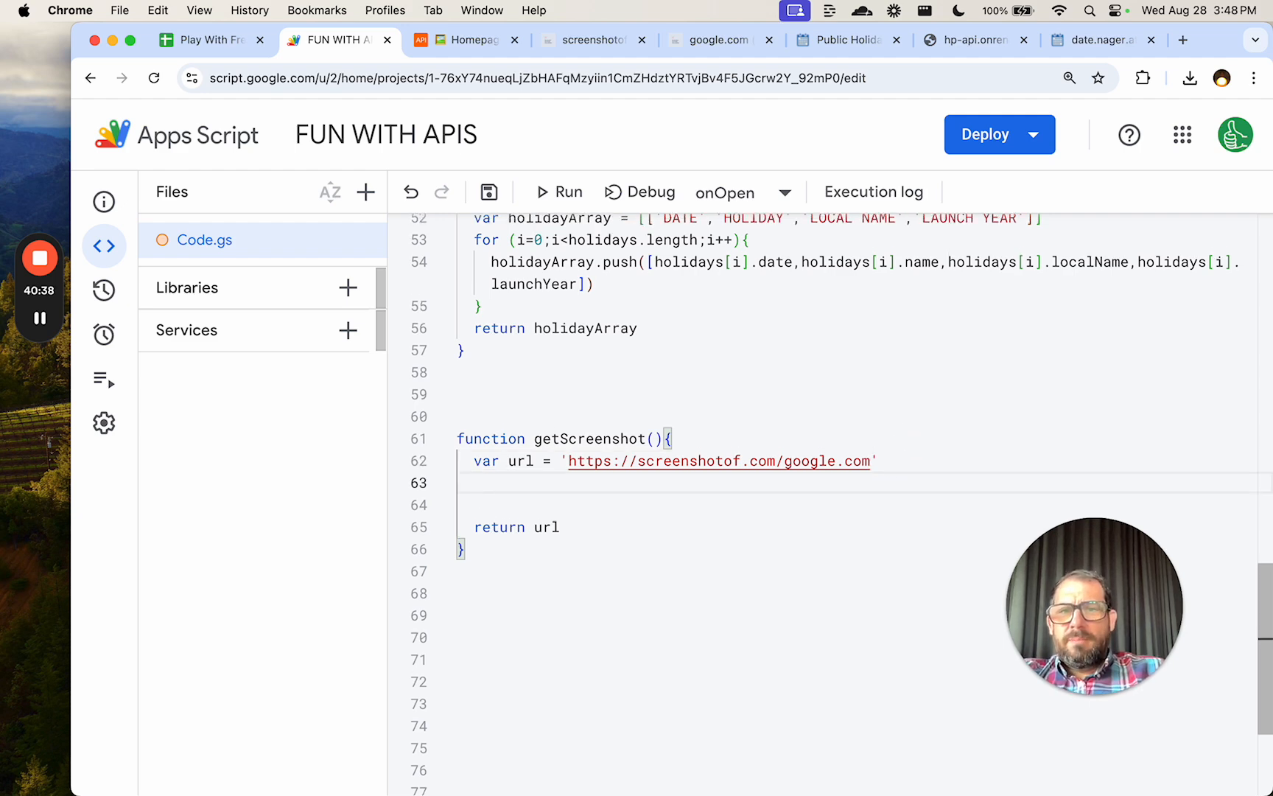
scroll(830, 407, up, 1)
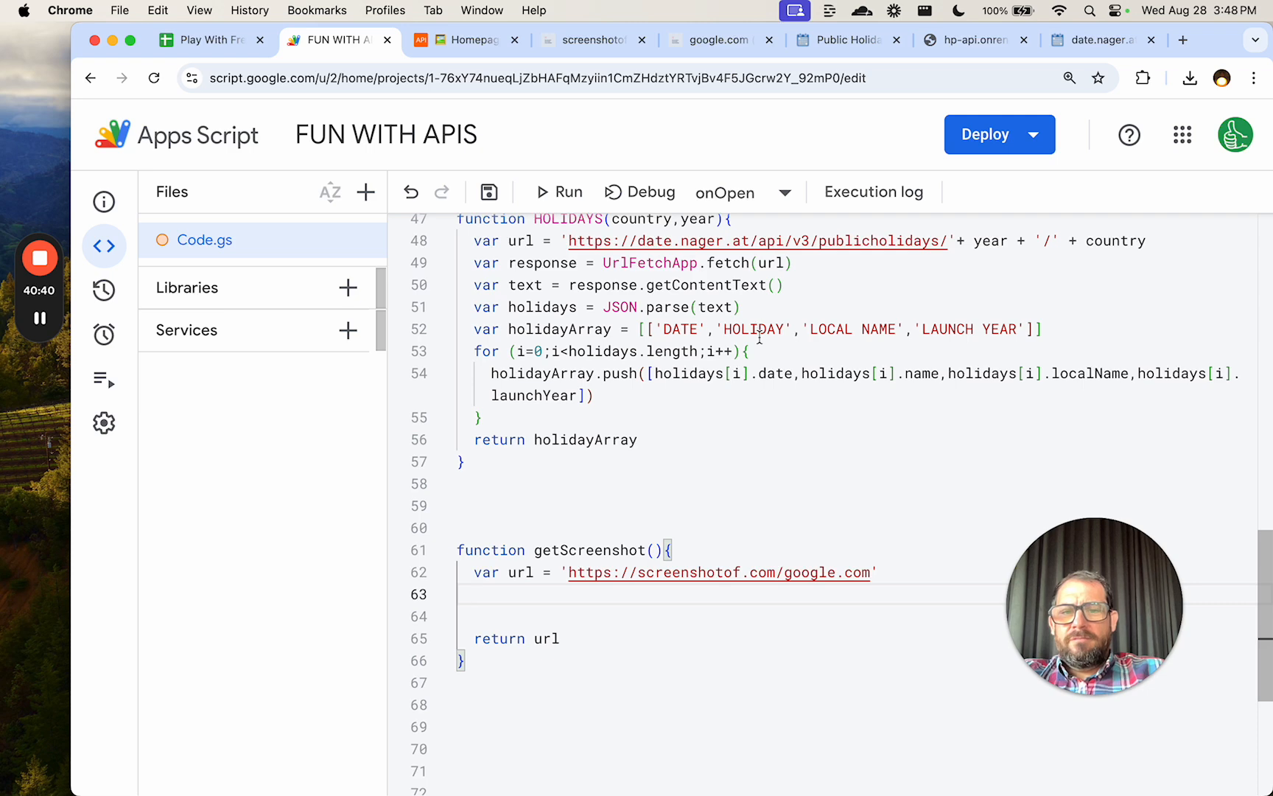
text(var response)
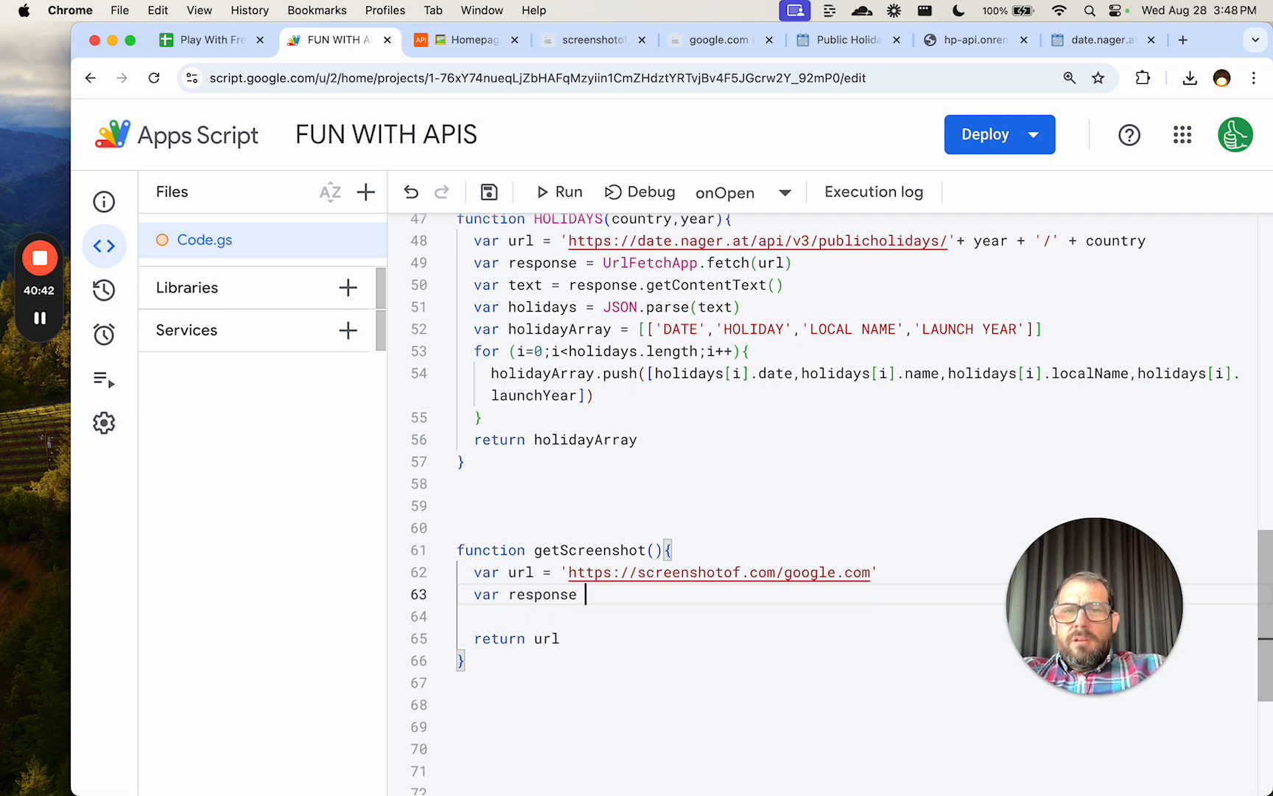
text( UrlFetchApp.f)
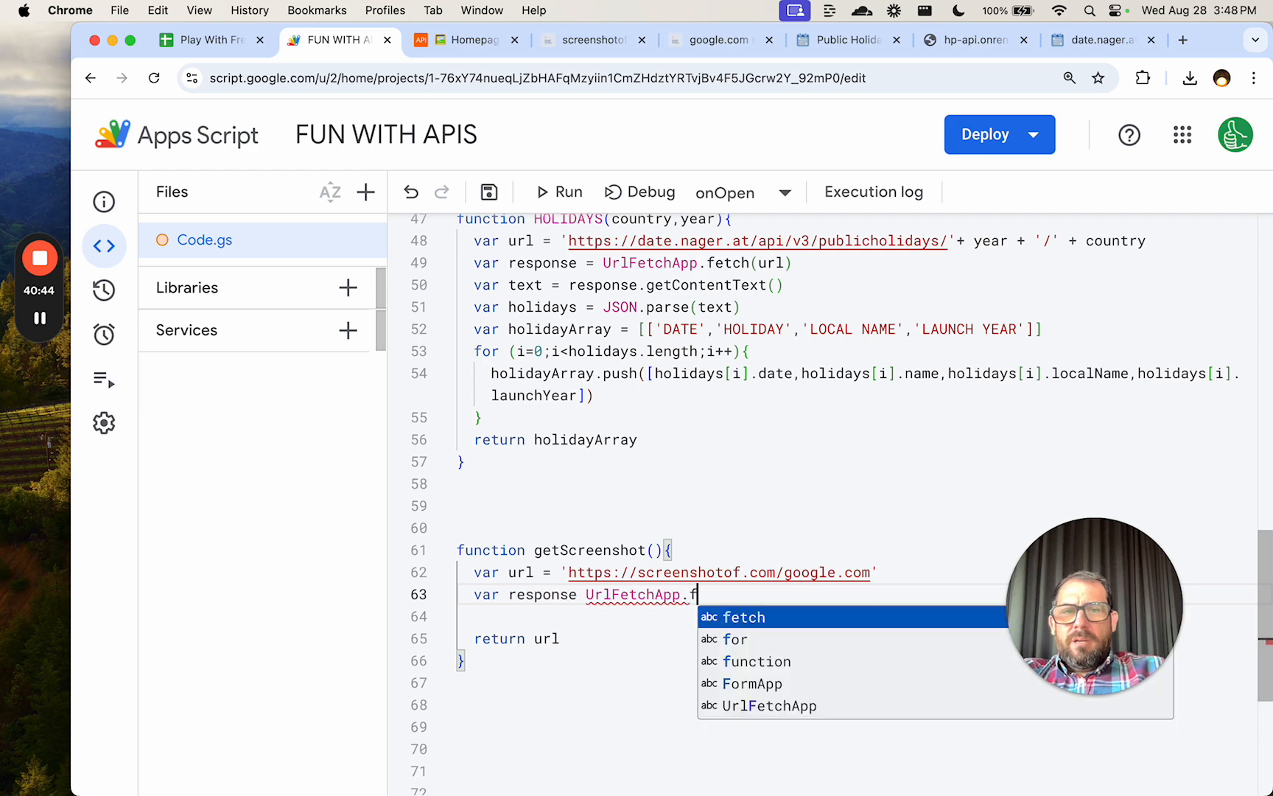
text(etch(url))
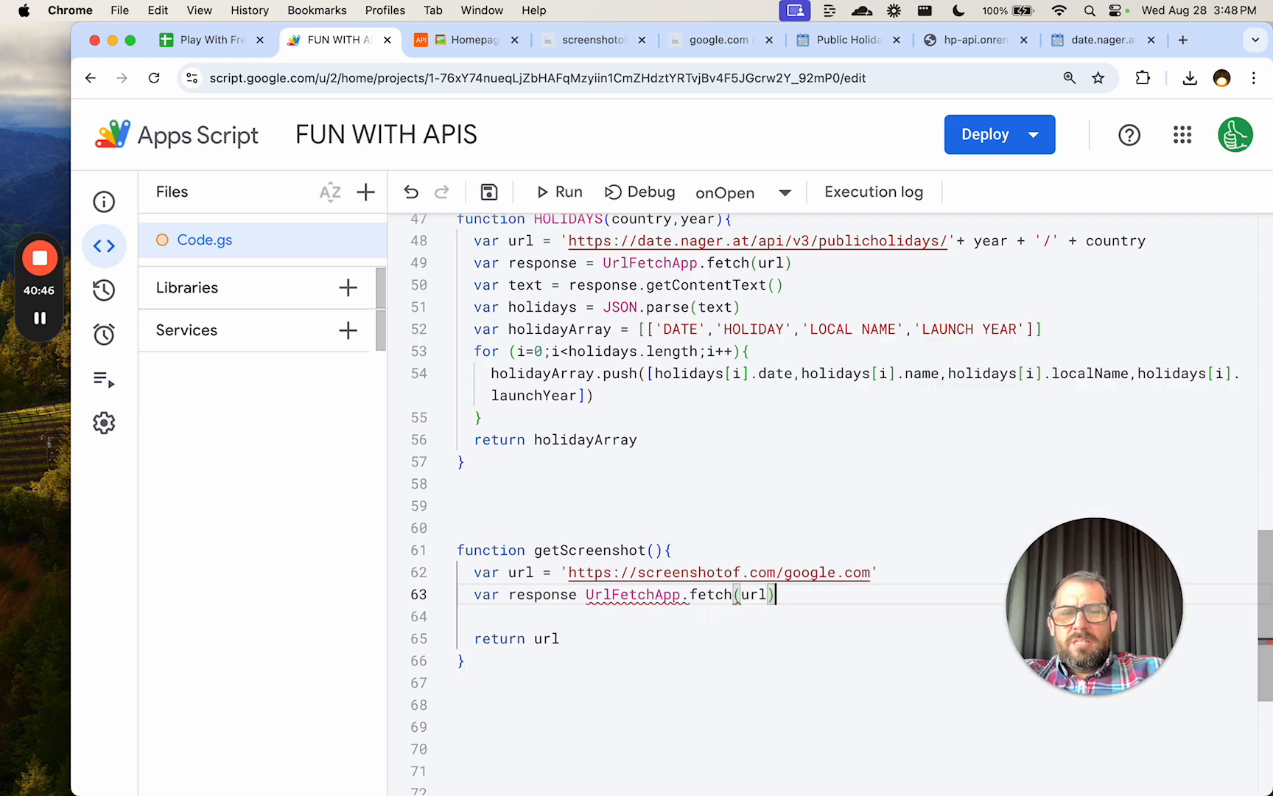
key(Return)
click(585, 594)
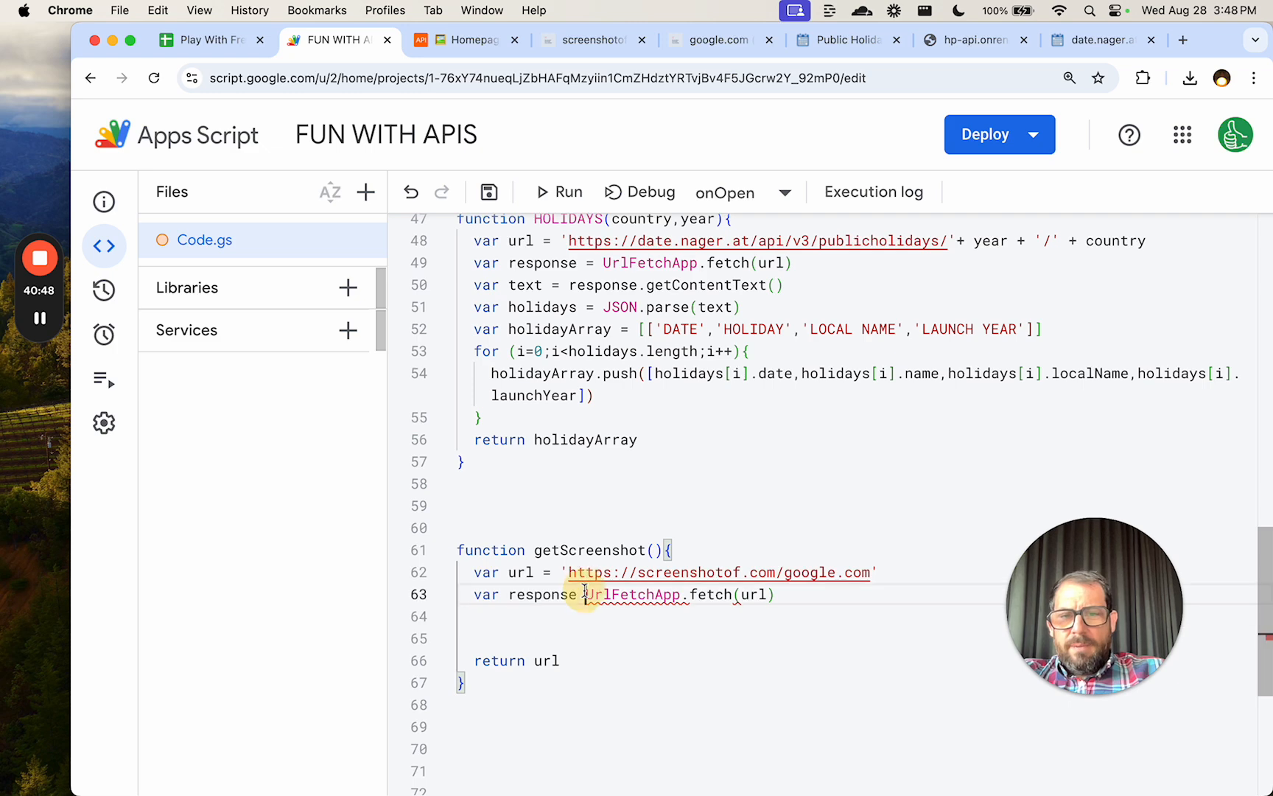
text(= var te)
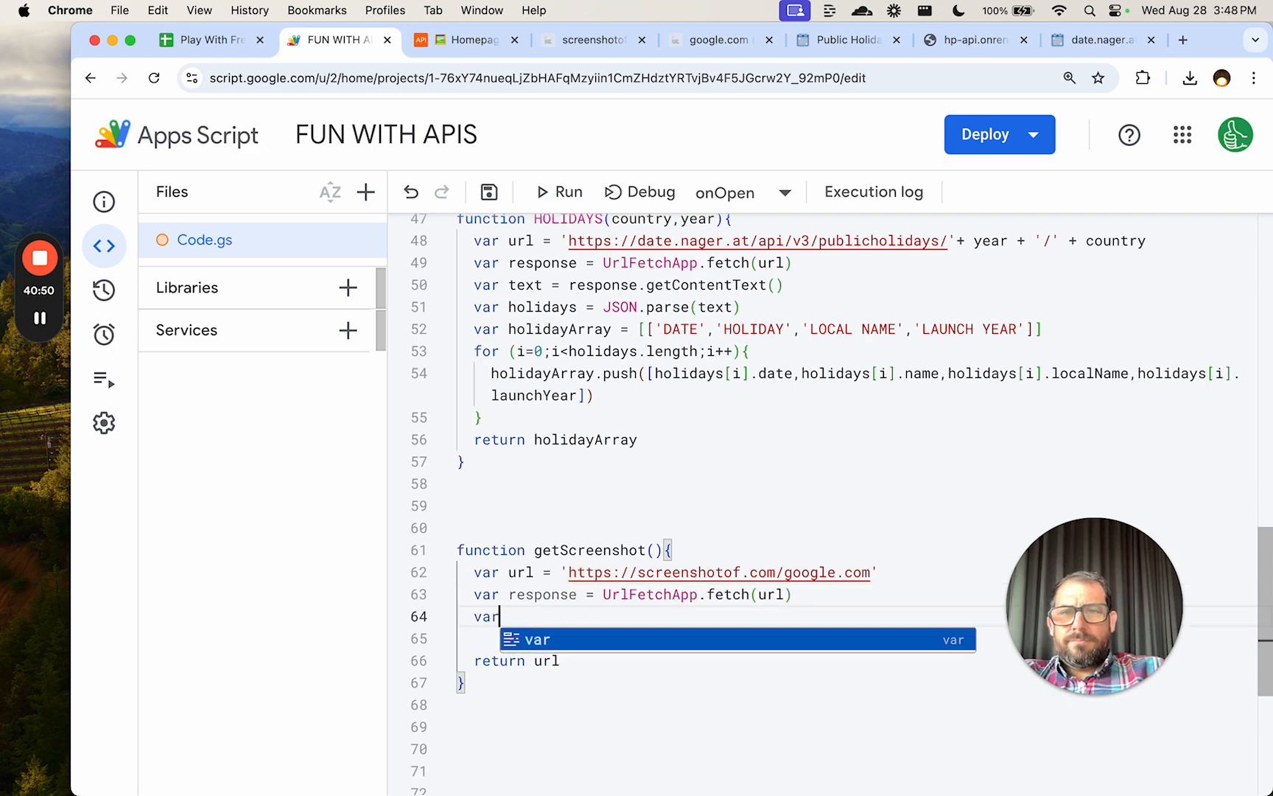
Complete the next line in getScreenshot as var content = response.getContent().
key(BackSpace)
key(BackSpace)
text(content = )
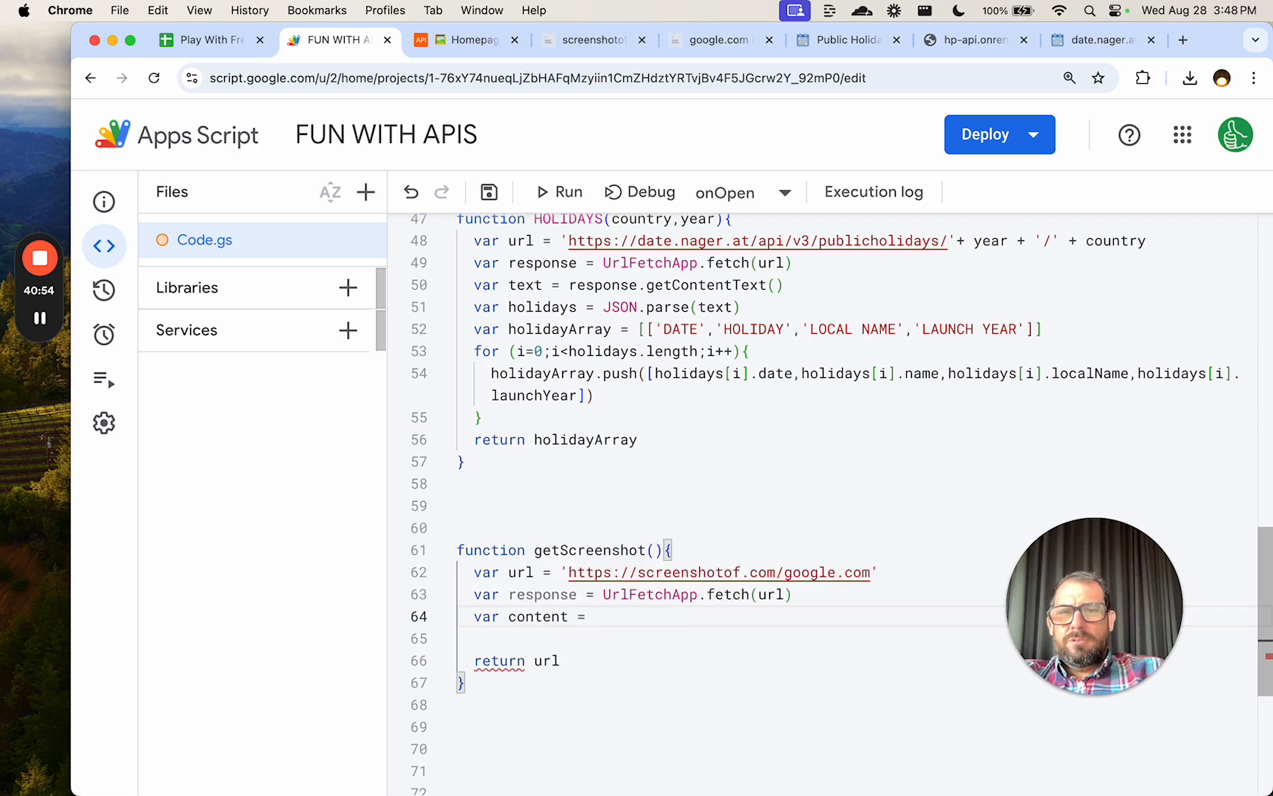
text(response.get)
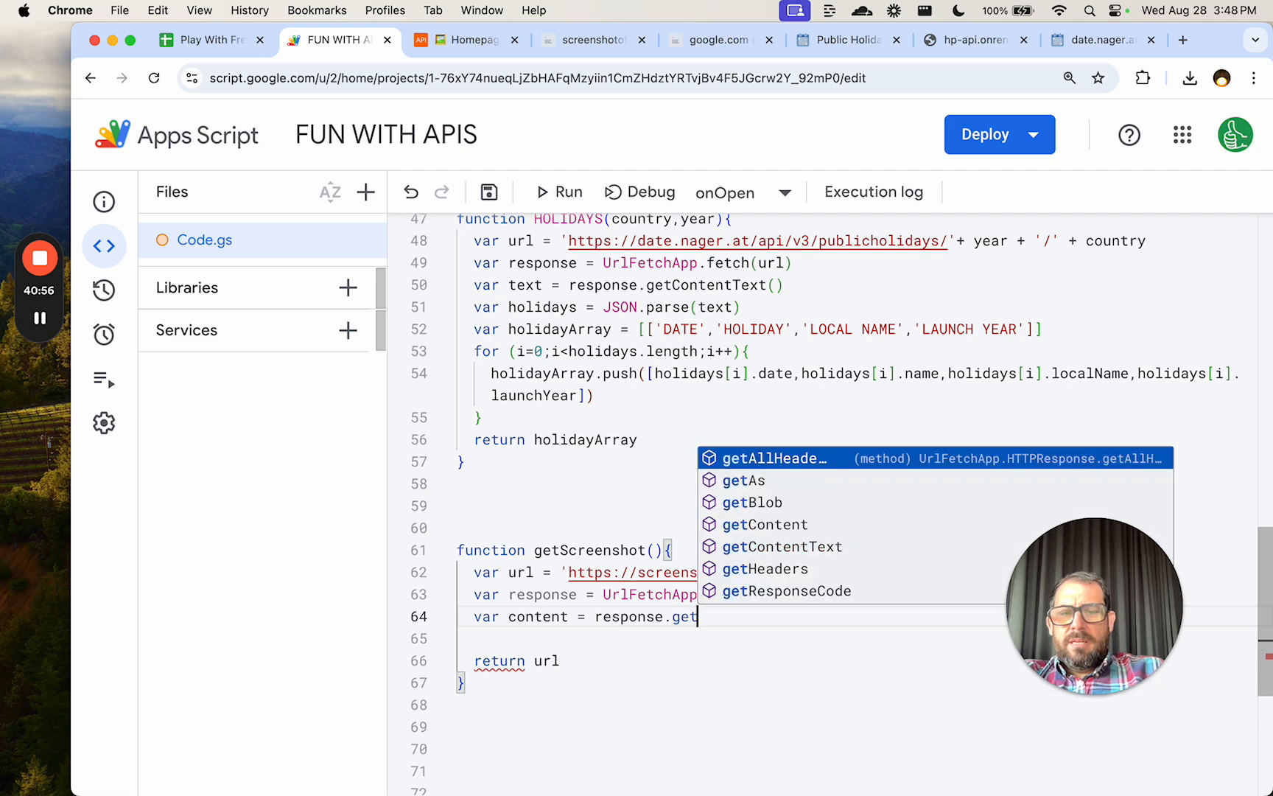
key(Down)
key(Down)
key(Down)
key(Return)
text(())
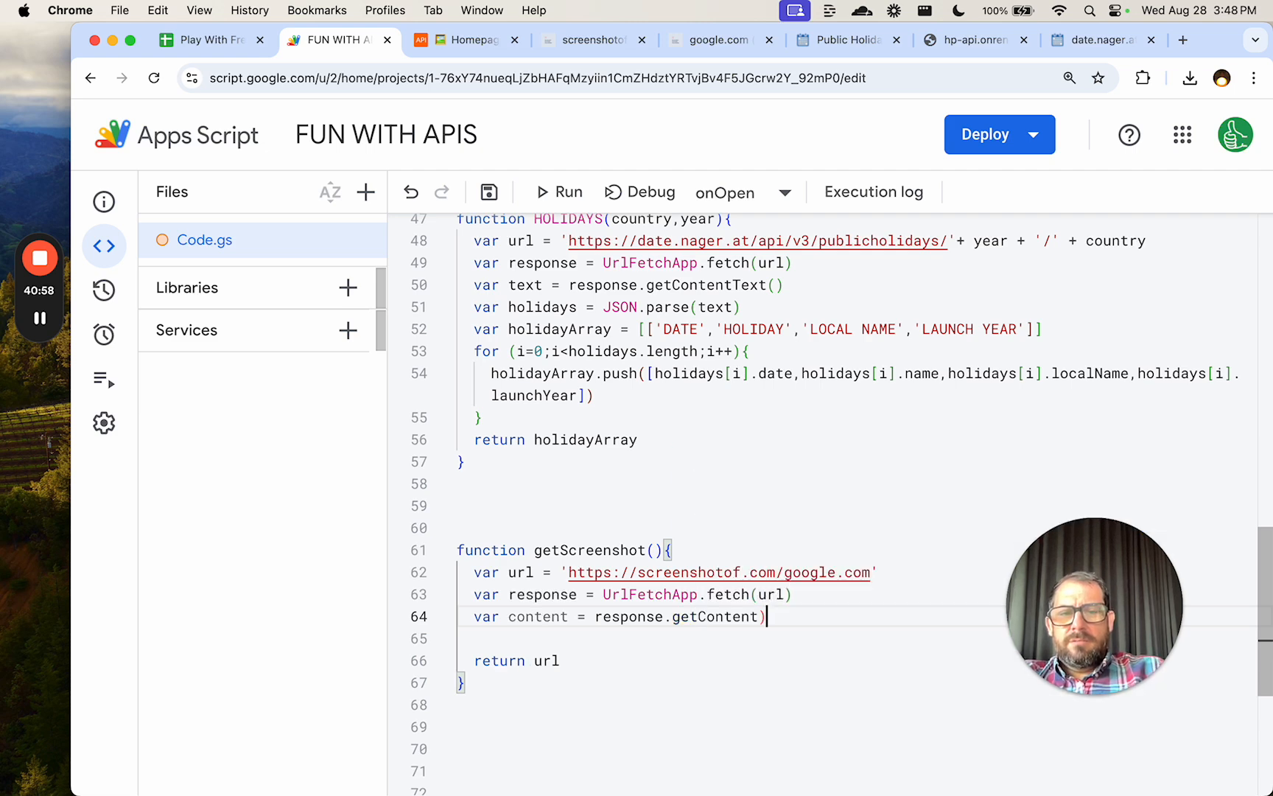
Make getScreenshot return content instead of url and save the script.
double_click(540, 616)
key(super+c)
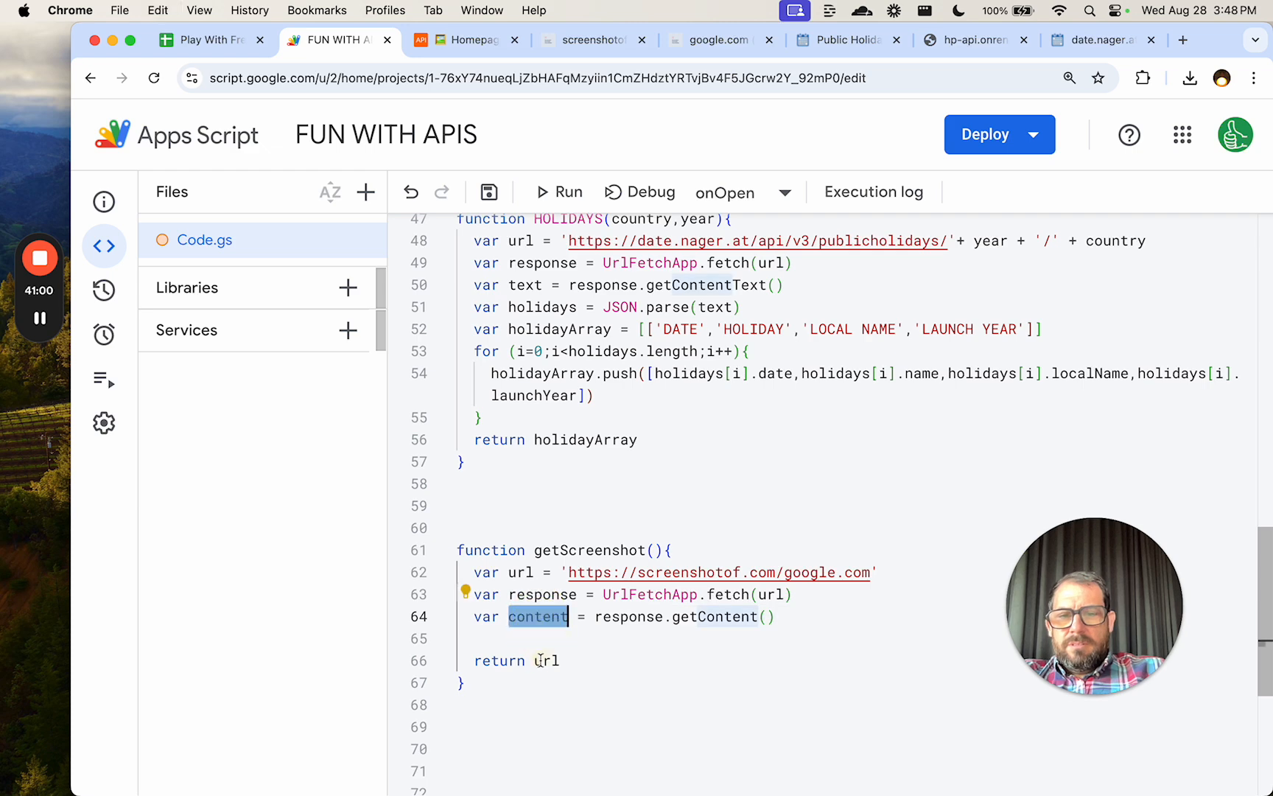
double_click(546, 660)
key(super+v)
key(super+s)
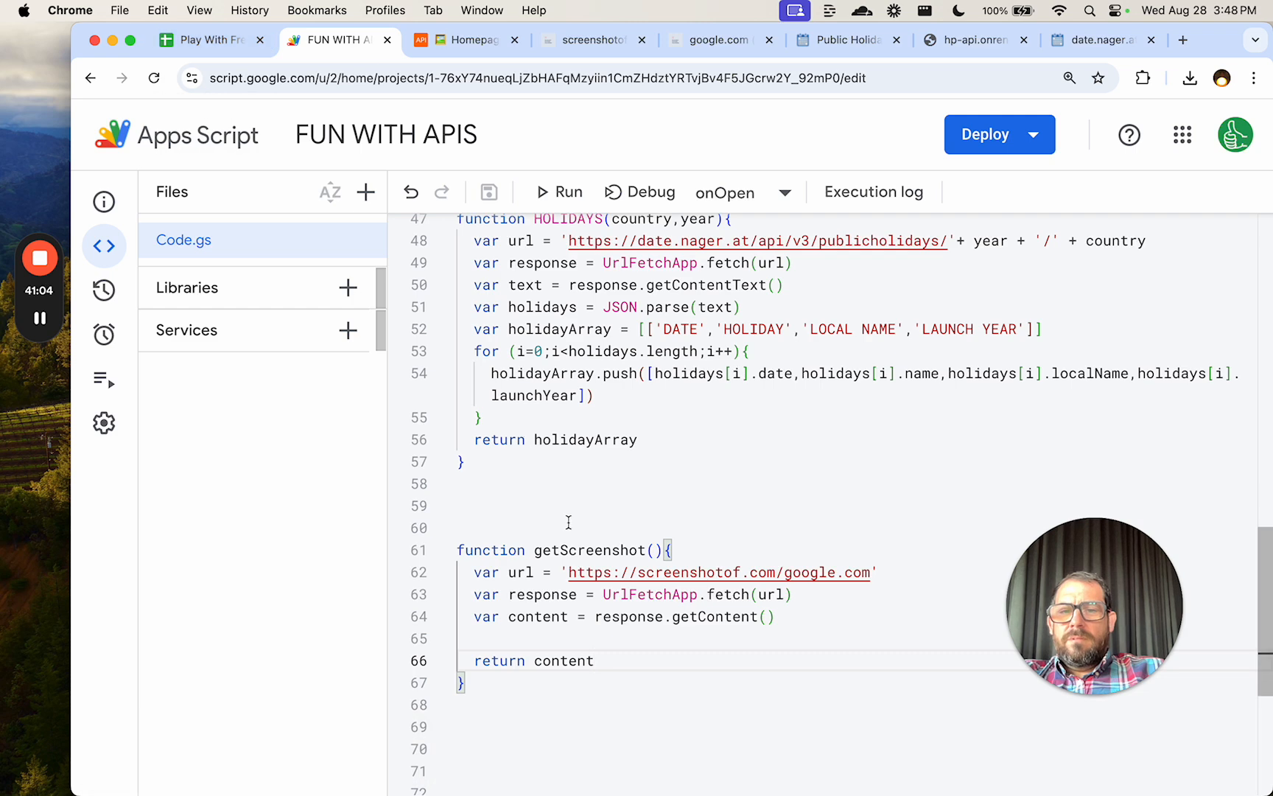
Add a new sheet to the Play With Free API's spreadsheet, enter =getScreenshot() in cell A1 and check its result.
drag(676, 549, 457, 550)
click(227, 41)
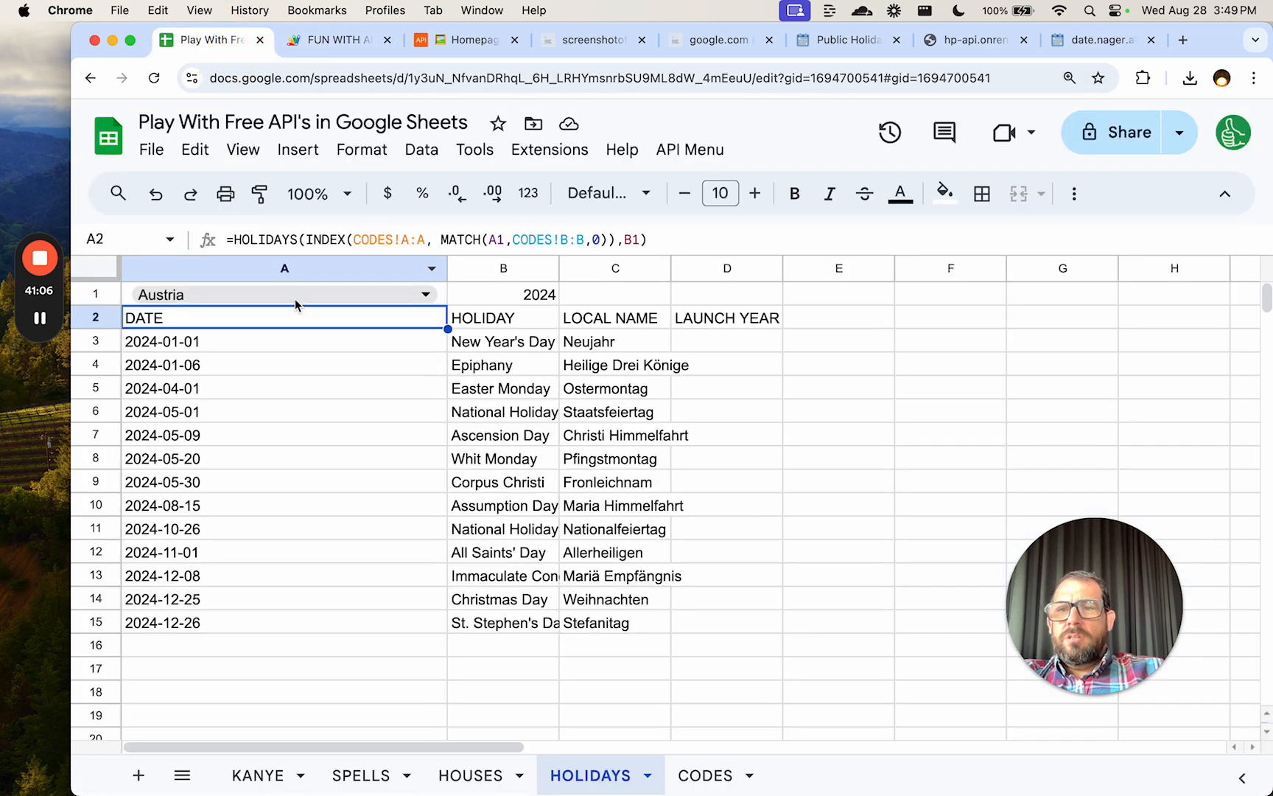
click(139, 776)
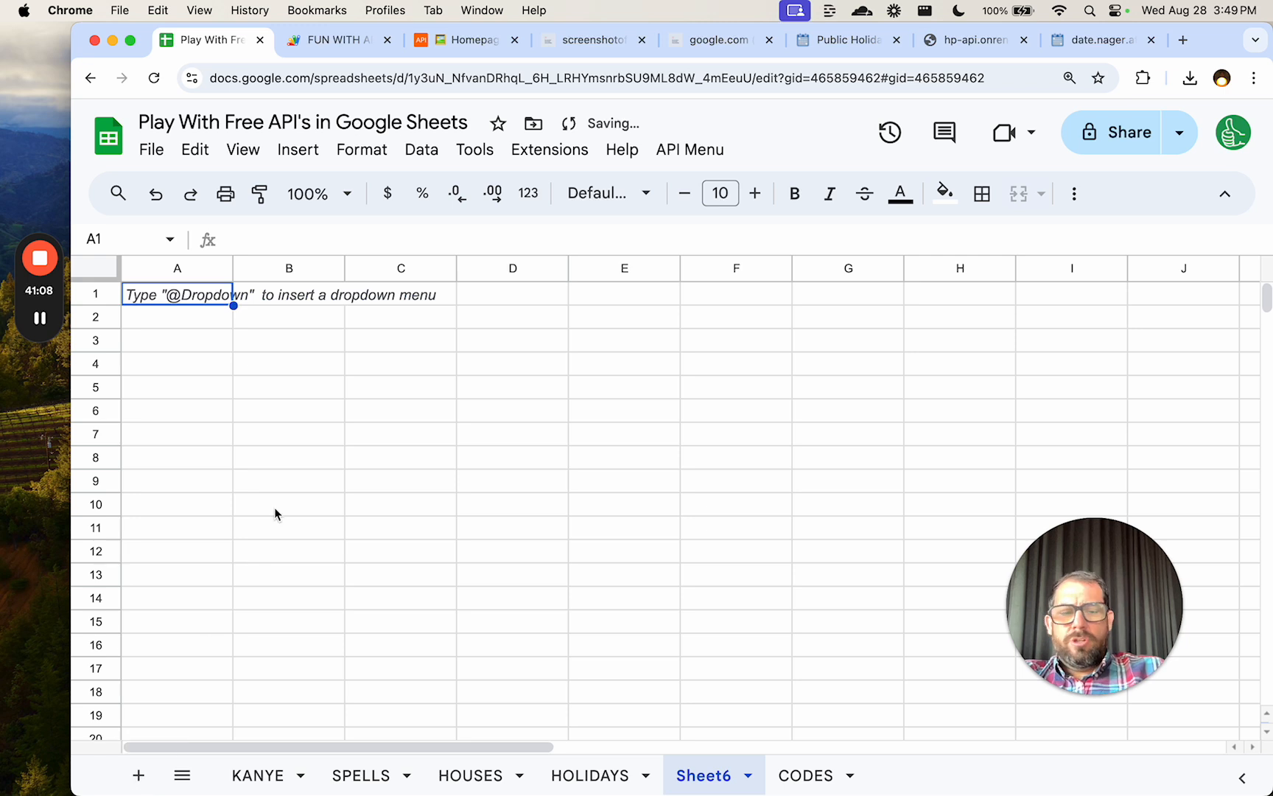
text(=getScreenshot())
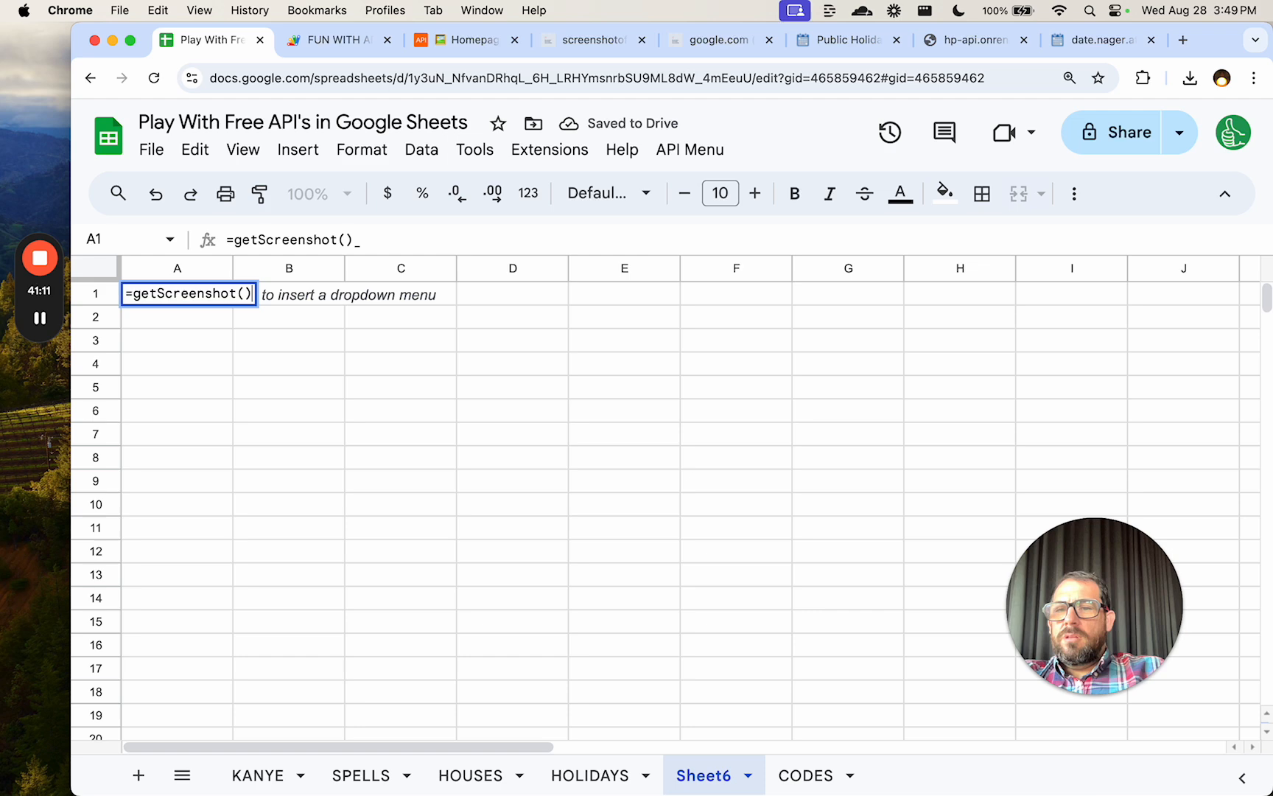
key(Return)
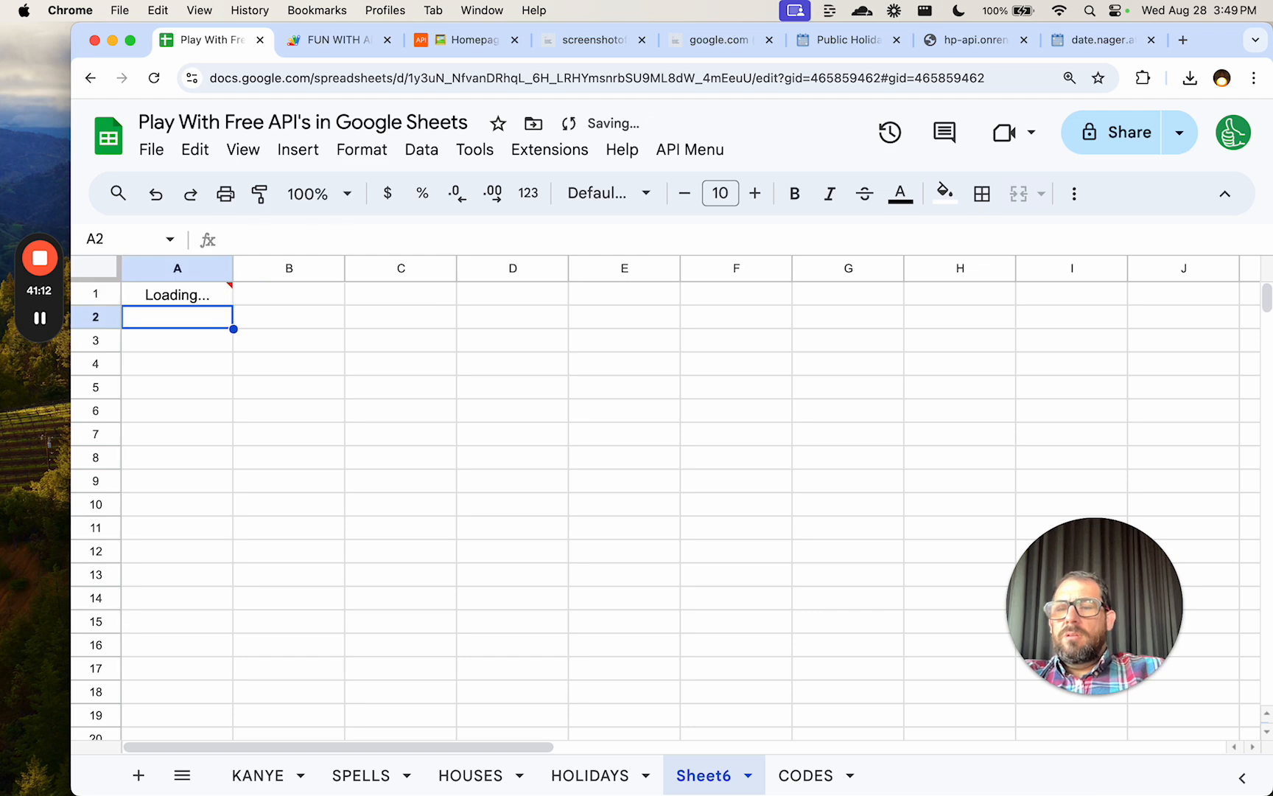
mouse_move(204, 298)
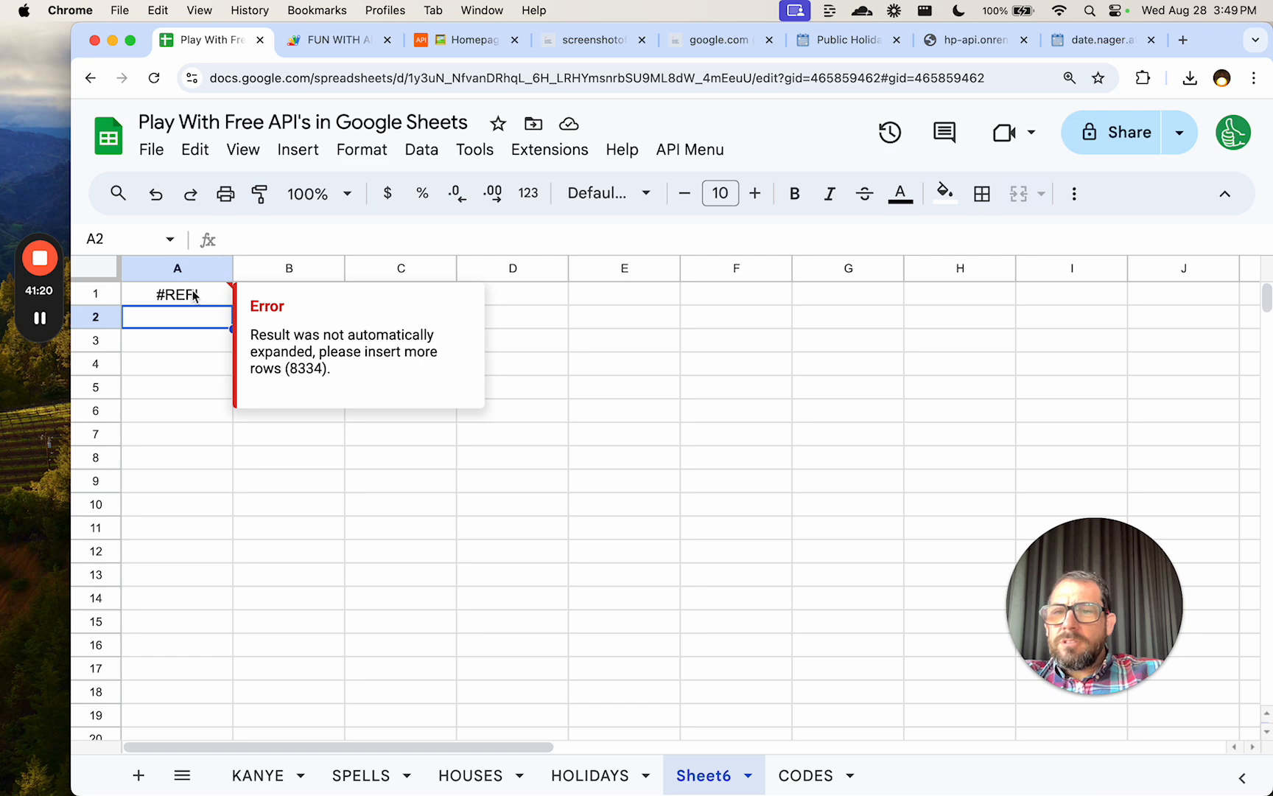
Back in the Apps Script project, change getContent() to getContentText() in the getScreenshot function and save the script.
click(346, 40)
click(759, 535)
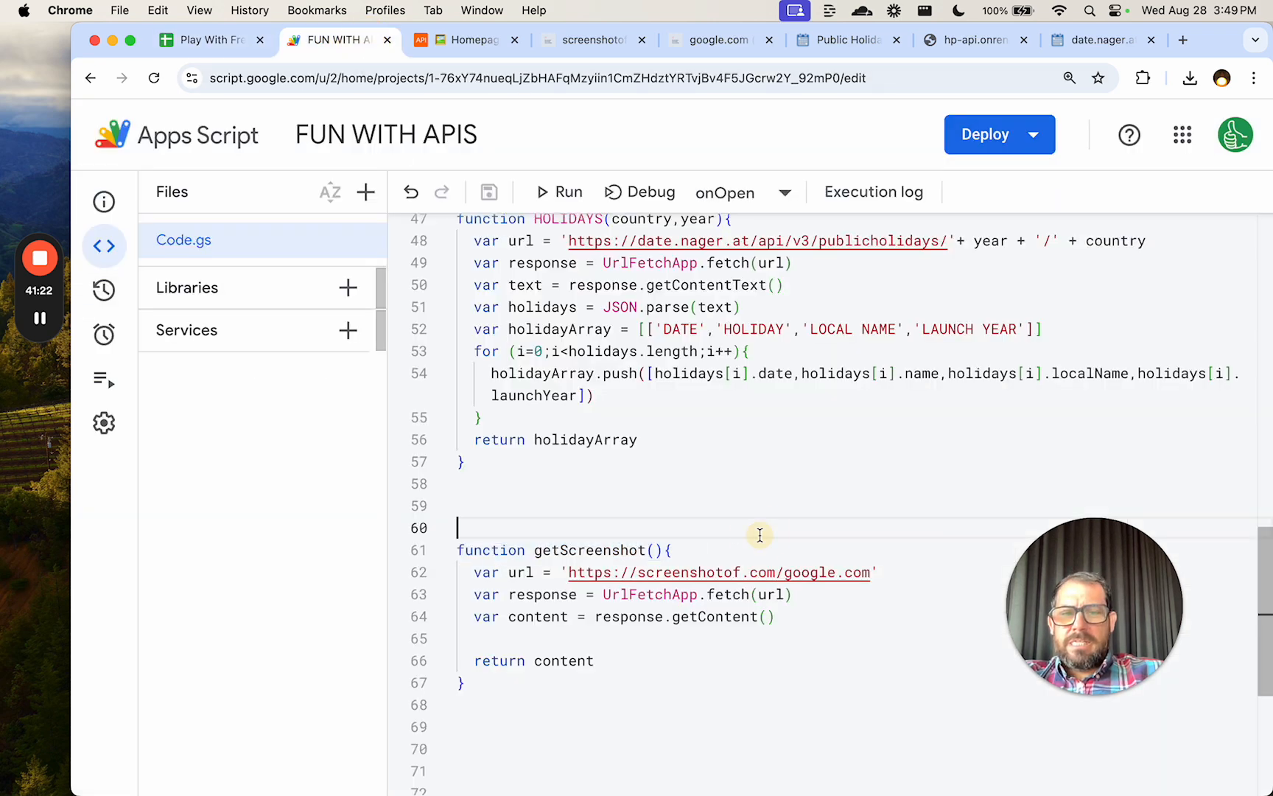
click(759, 616)
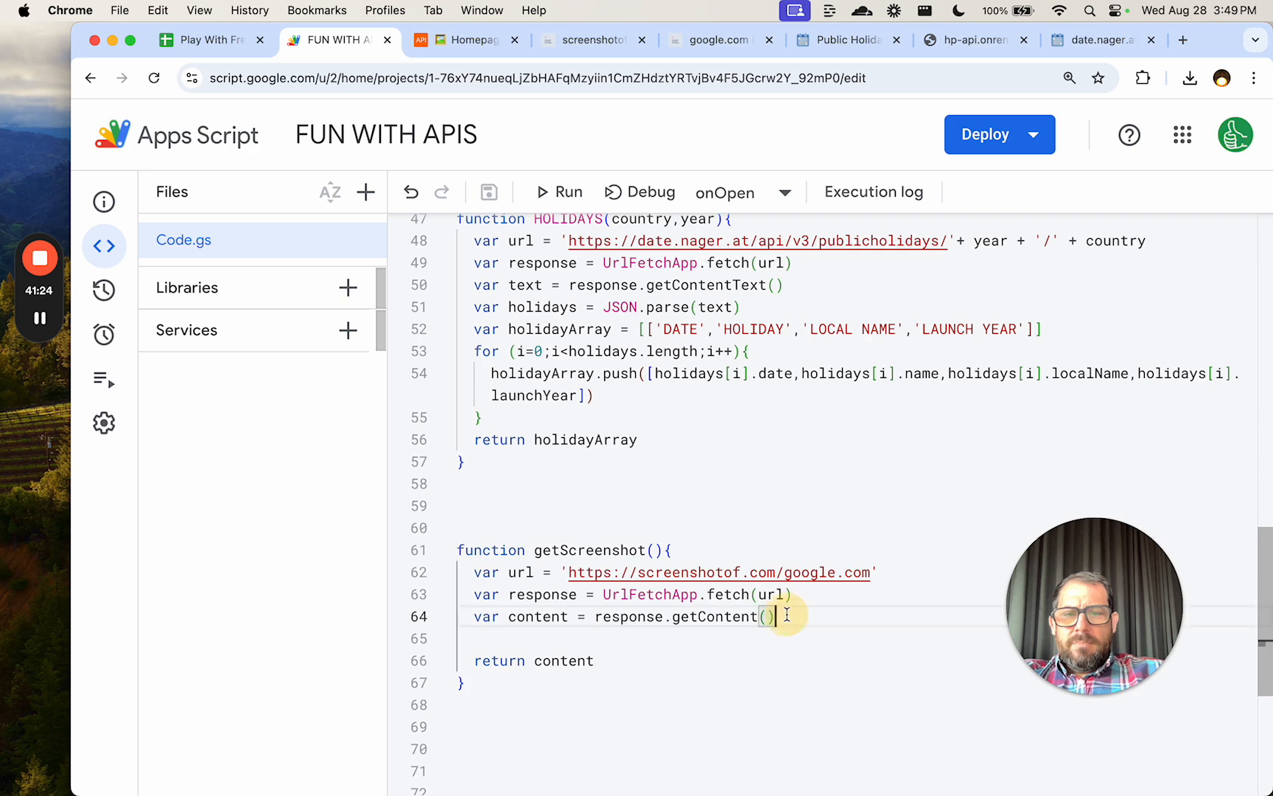
key(Delete)
key(Delete)
text(Tex)
key(Return)
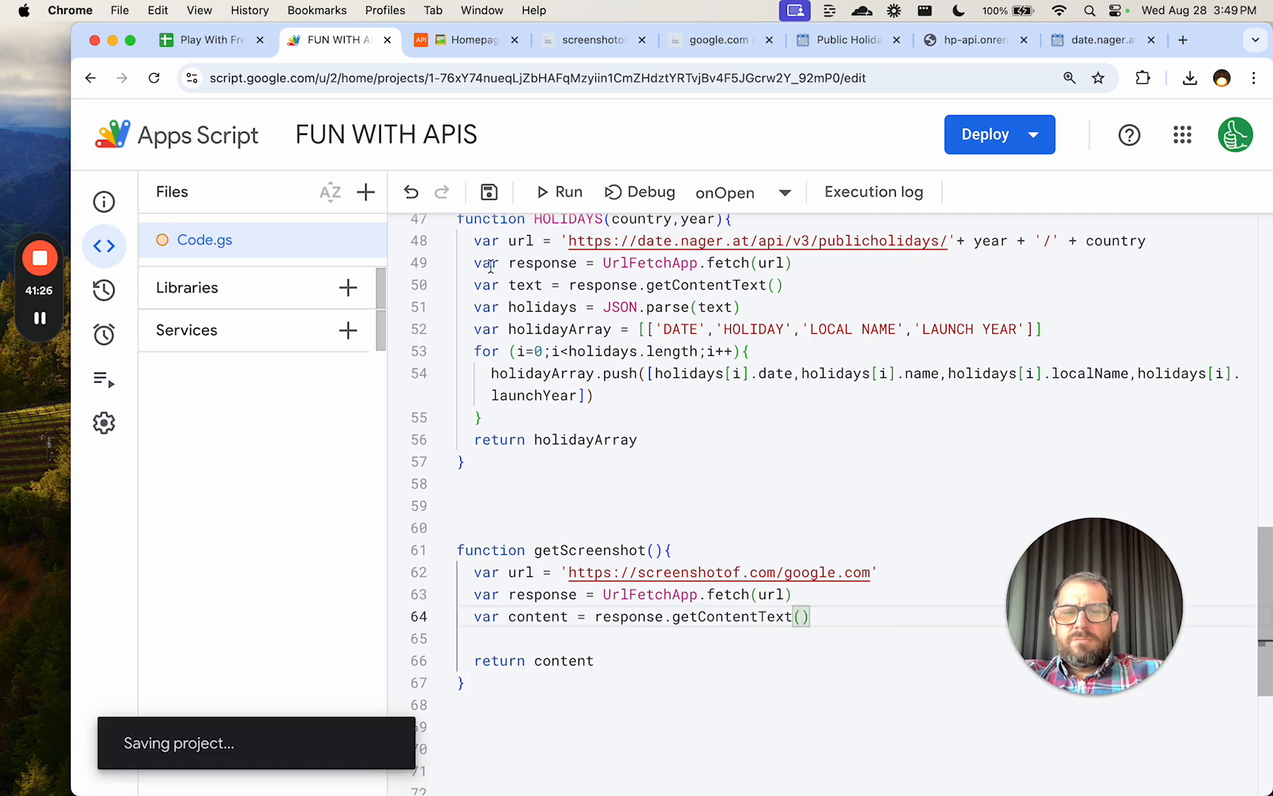
click(220, 48)
click(313, 48)
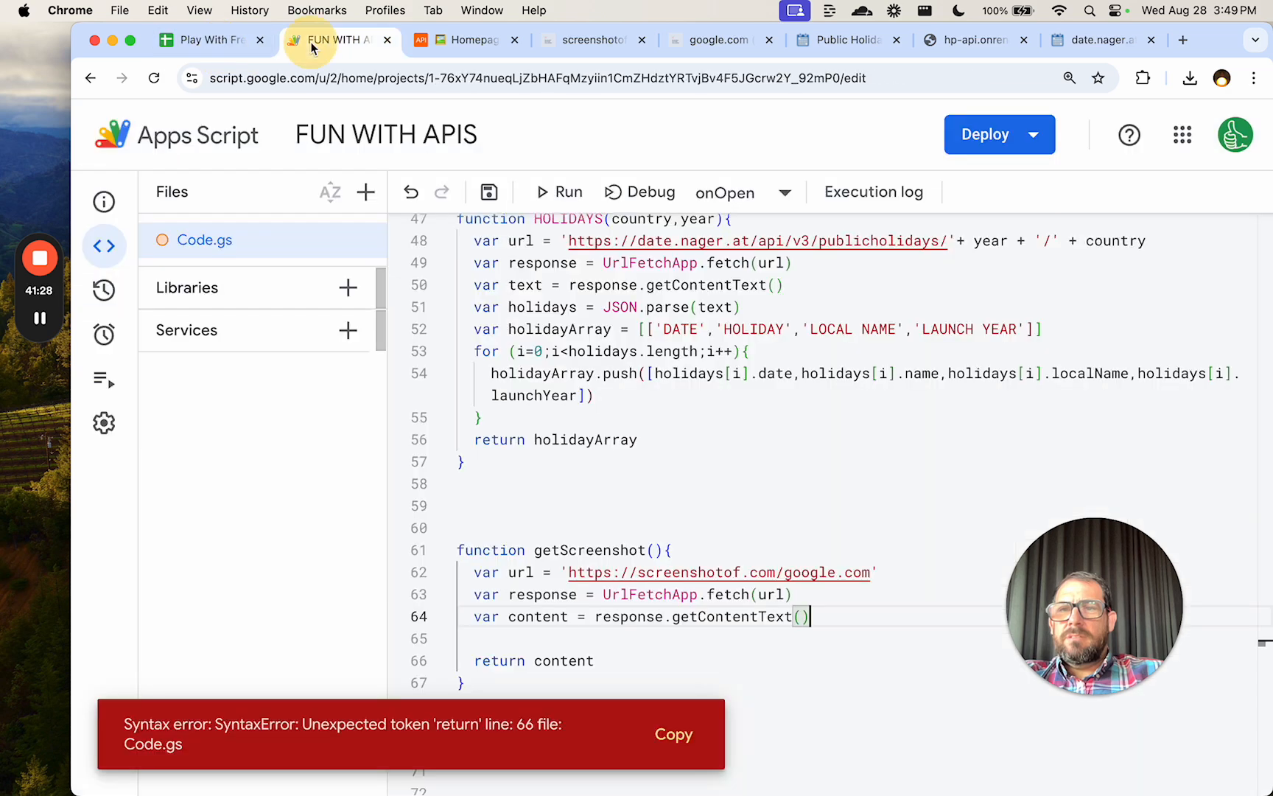
key(super+s)
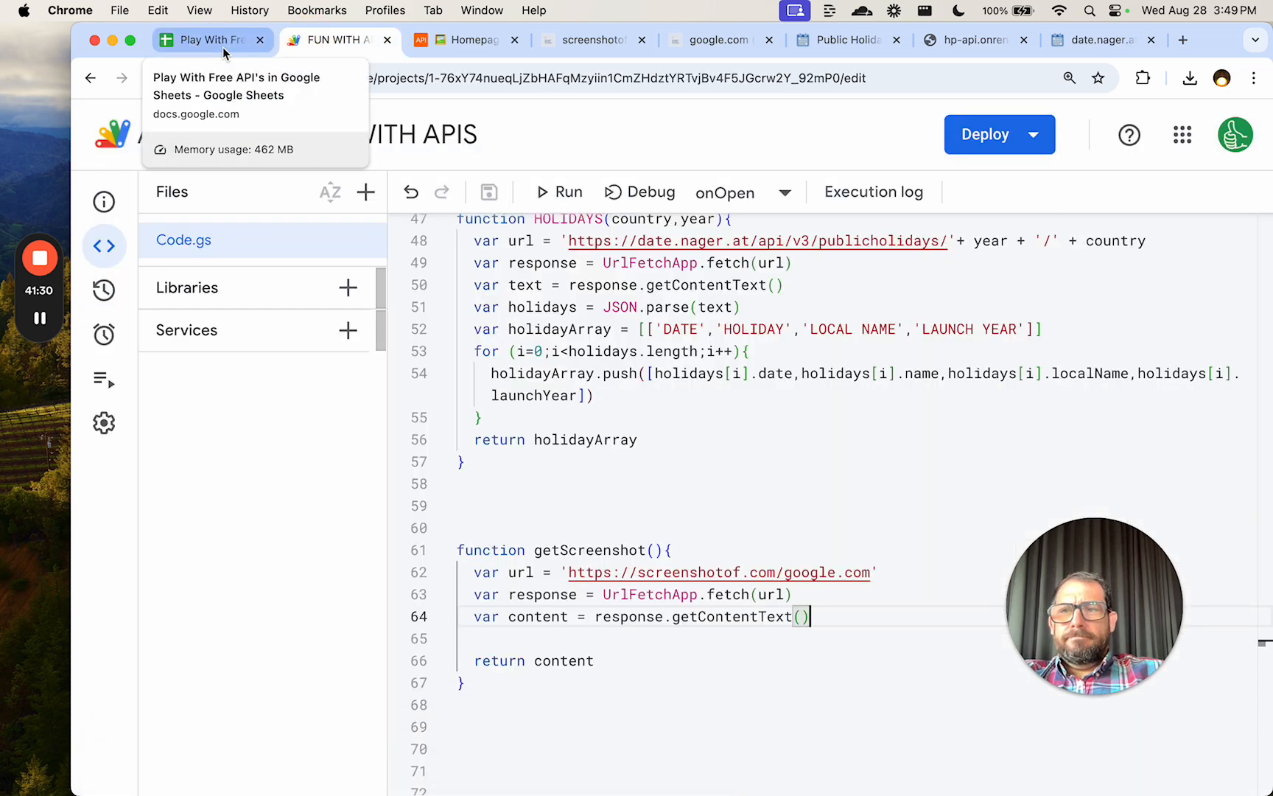
Check the updated getScreenshot result in cell A1 of the spreadsheet, and return to the script.
click(222, 47)
click(208, 295)
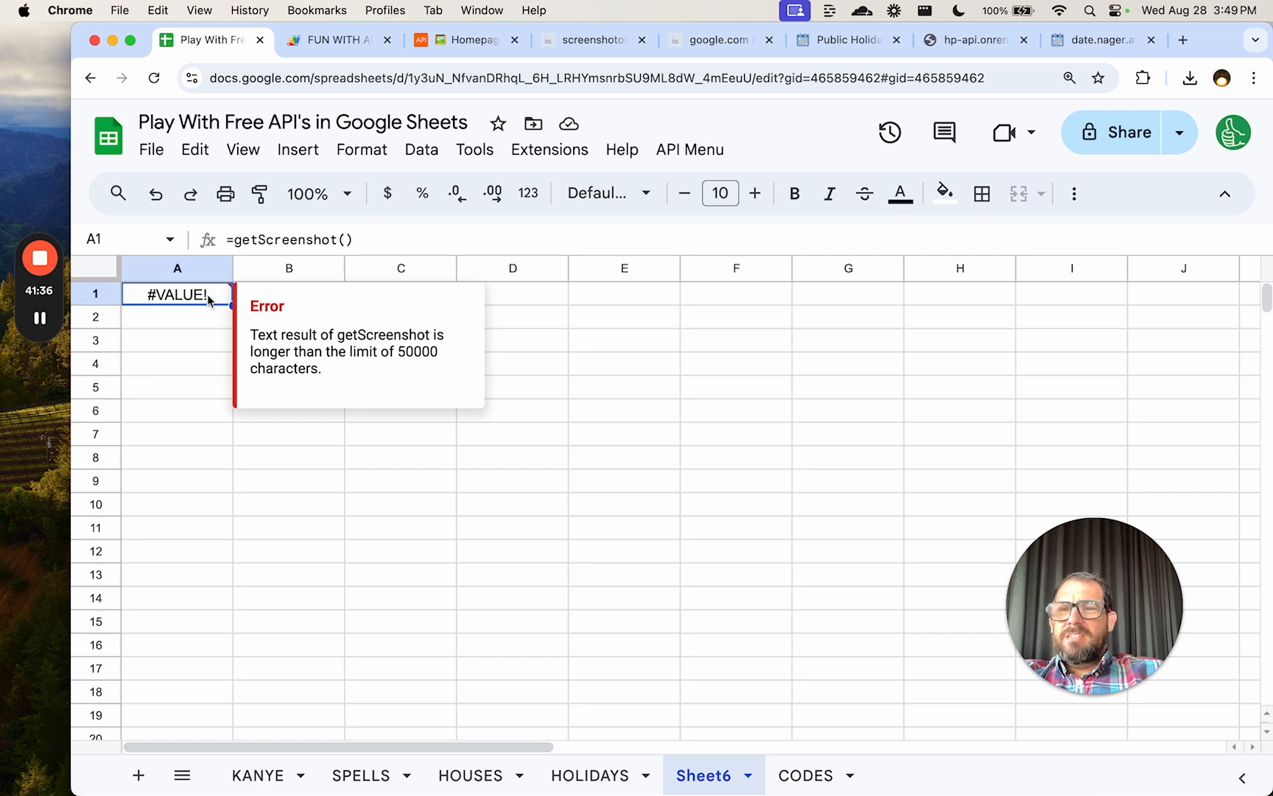
click(336, 40)
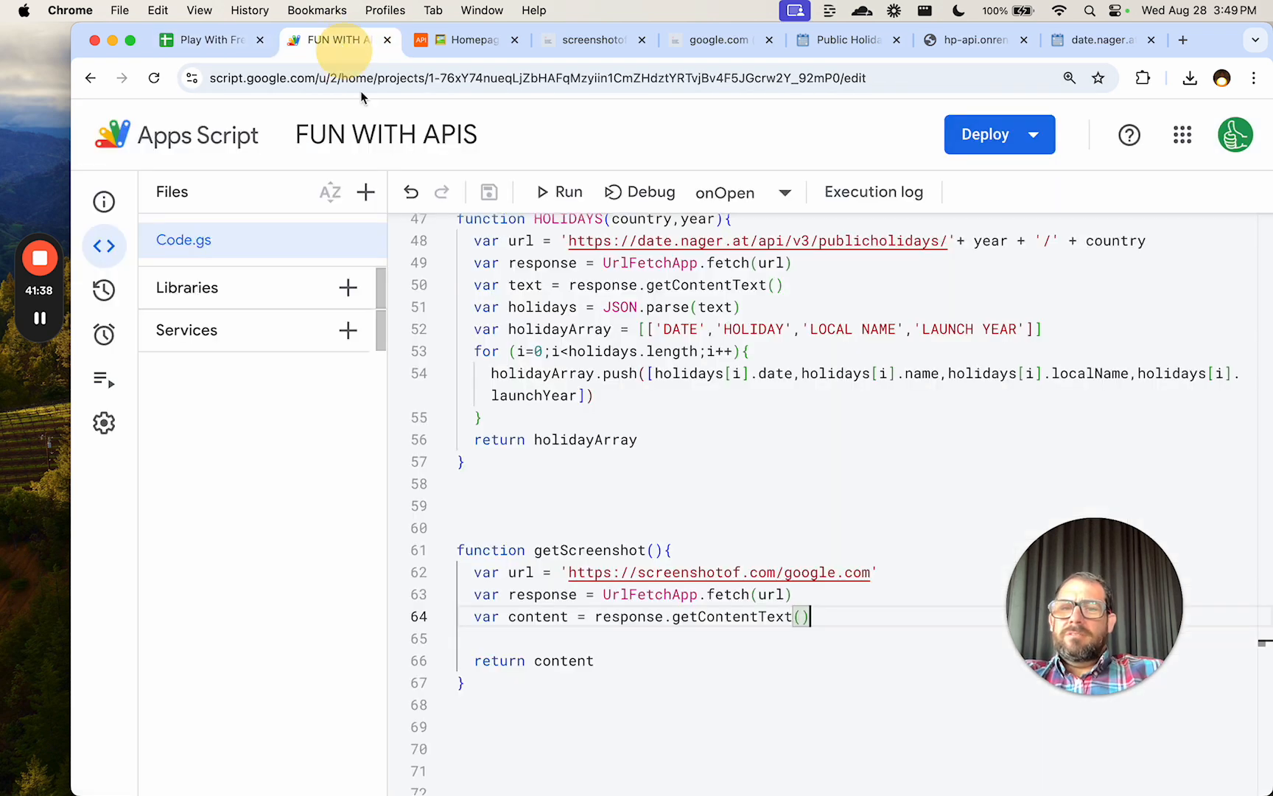
Close the date.nager.at, hp-api.onrender.com and Public Holiday API browser tabs.
click(1068, 43)
key(super+w)
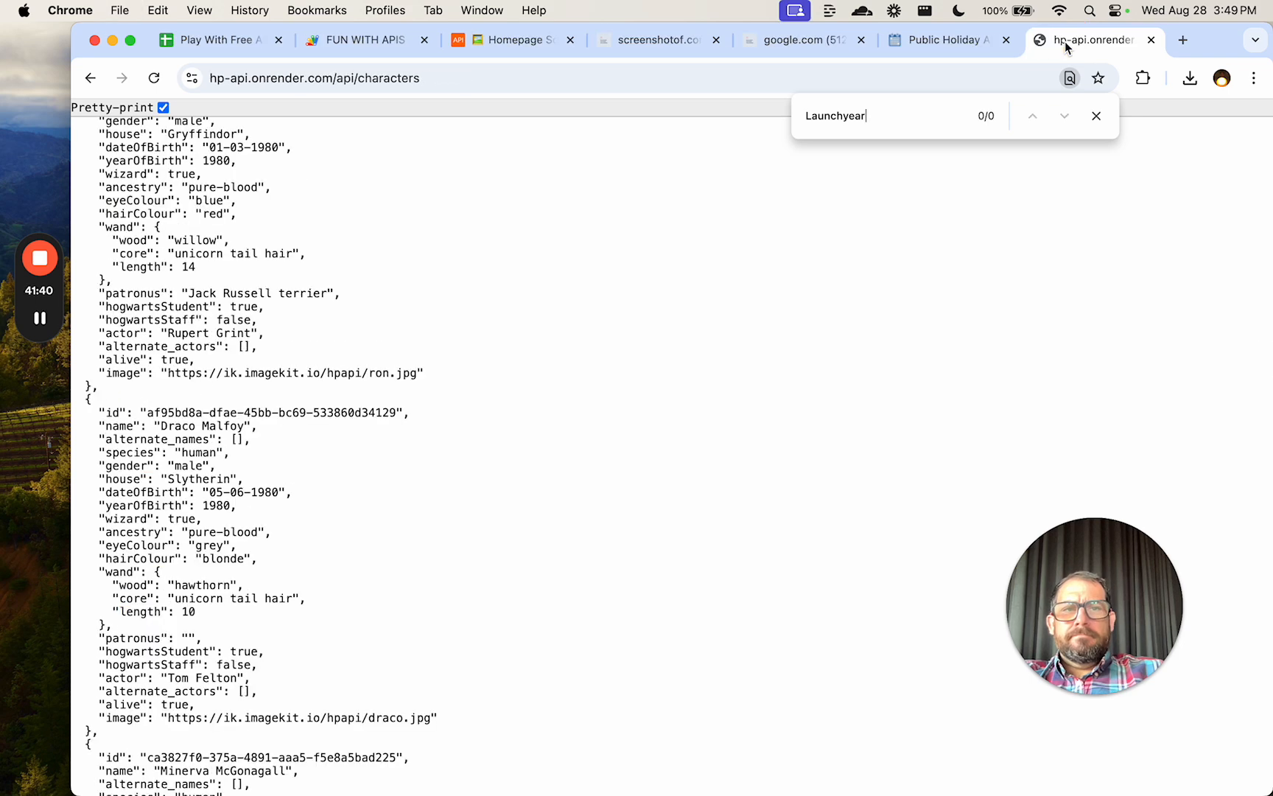
key(super+w)
key(super+w)
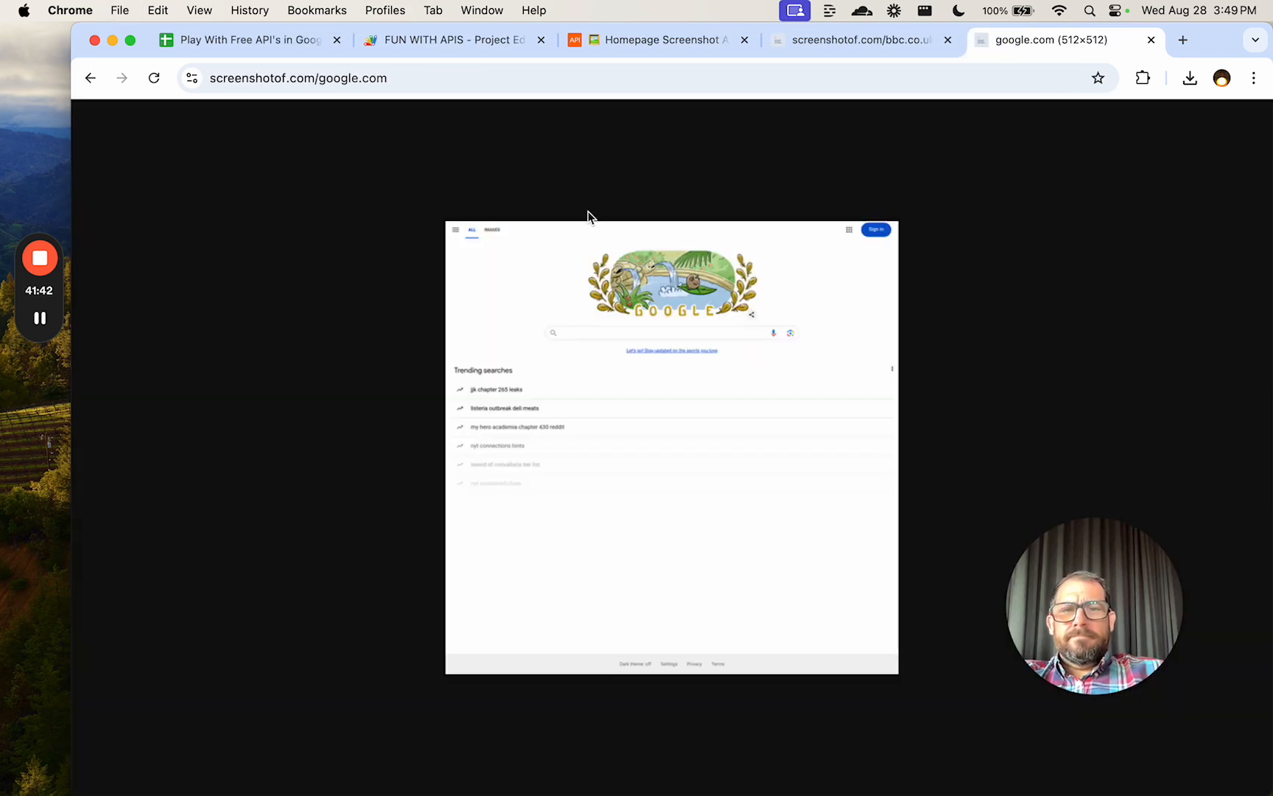
Inspect the google.com screenshot page's HTML, examining its head and body elements.
click(330, 78)
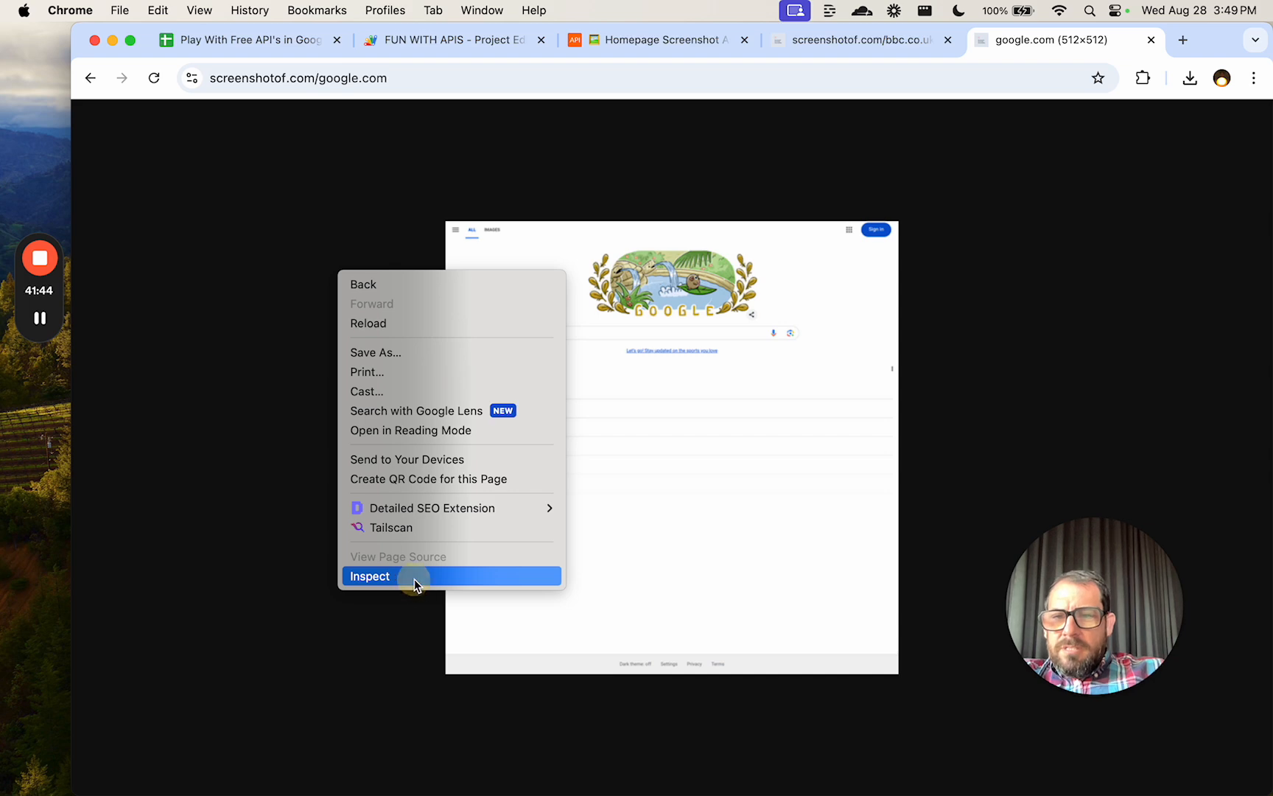
click(414, 579)
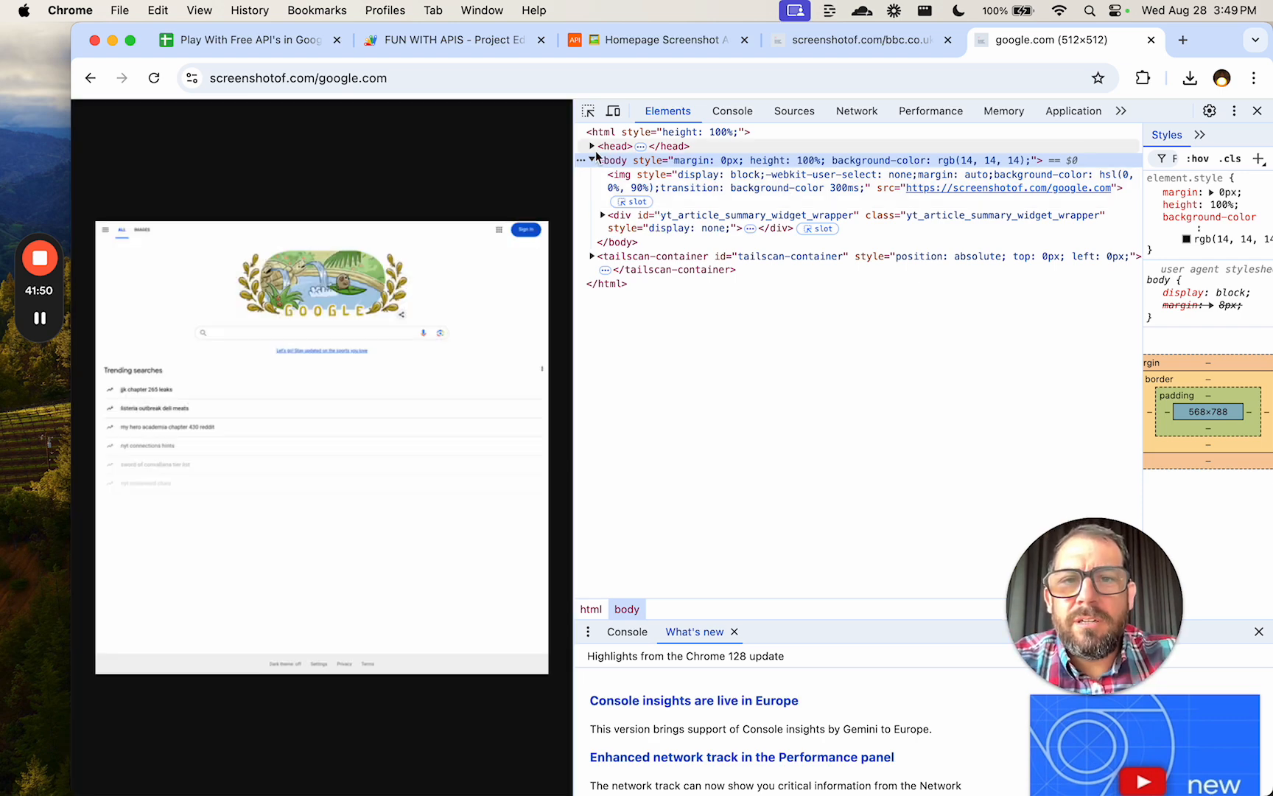
click(593, 146)
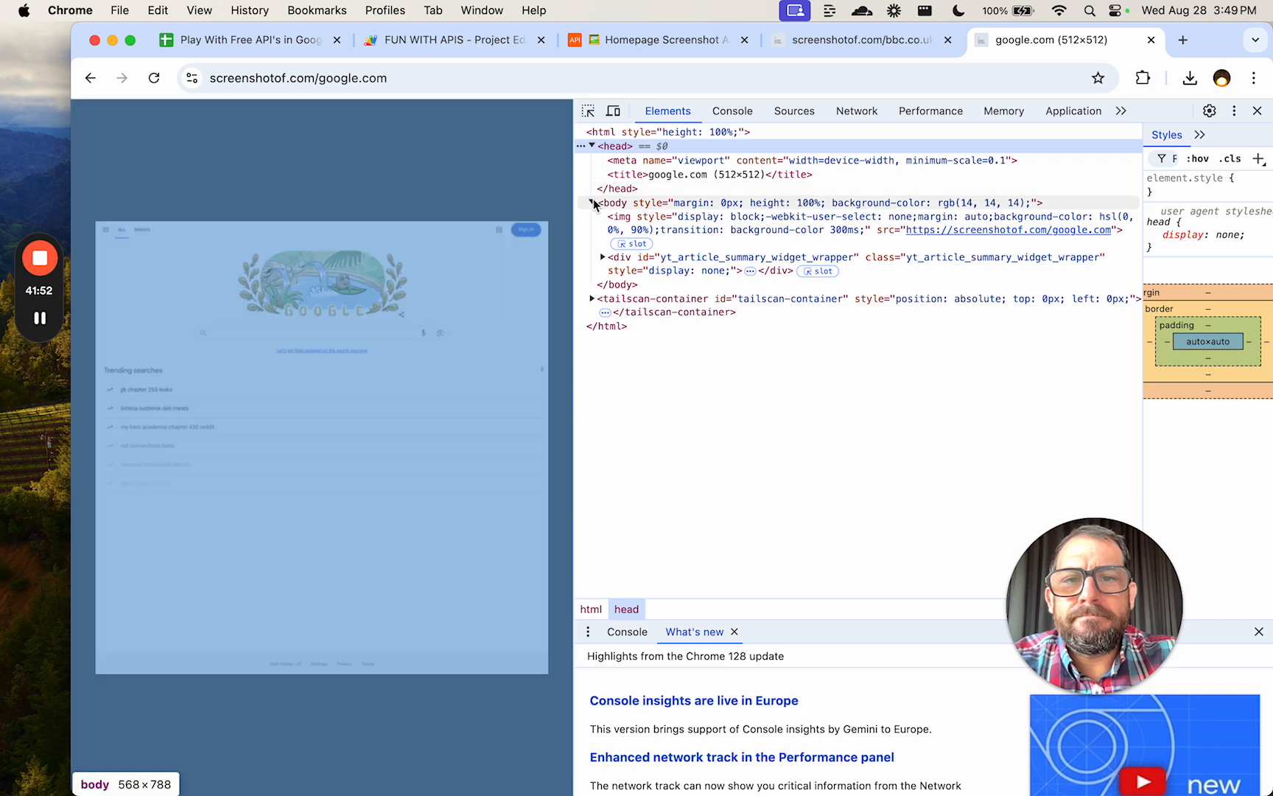
click(593, 202)
click(592, 203)
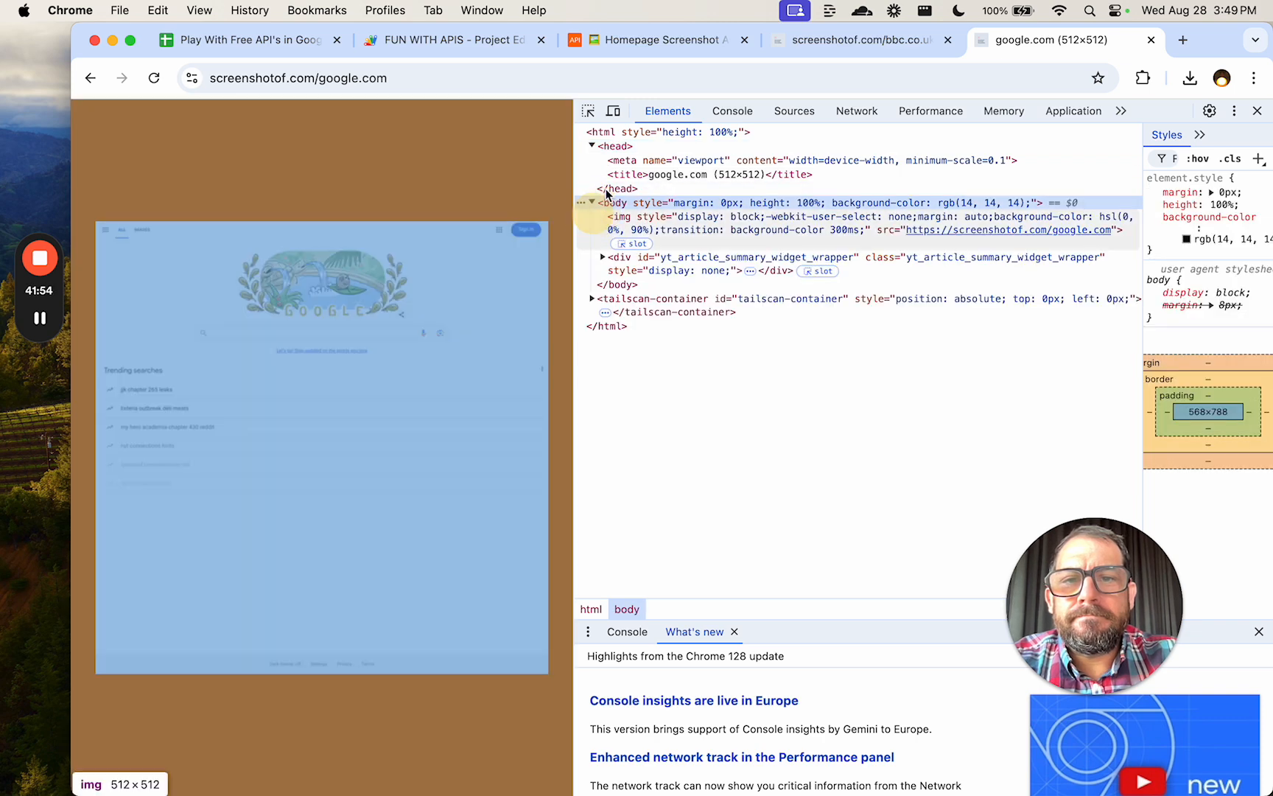
Review the bbc.co.uk JSON response and the endpoints listed on the Homepage Screenshot API page.
click(832, 44)
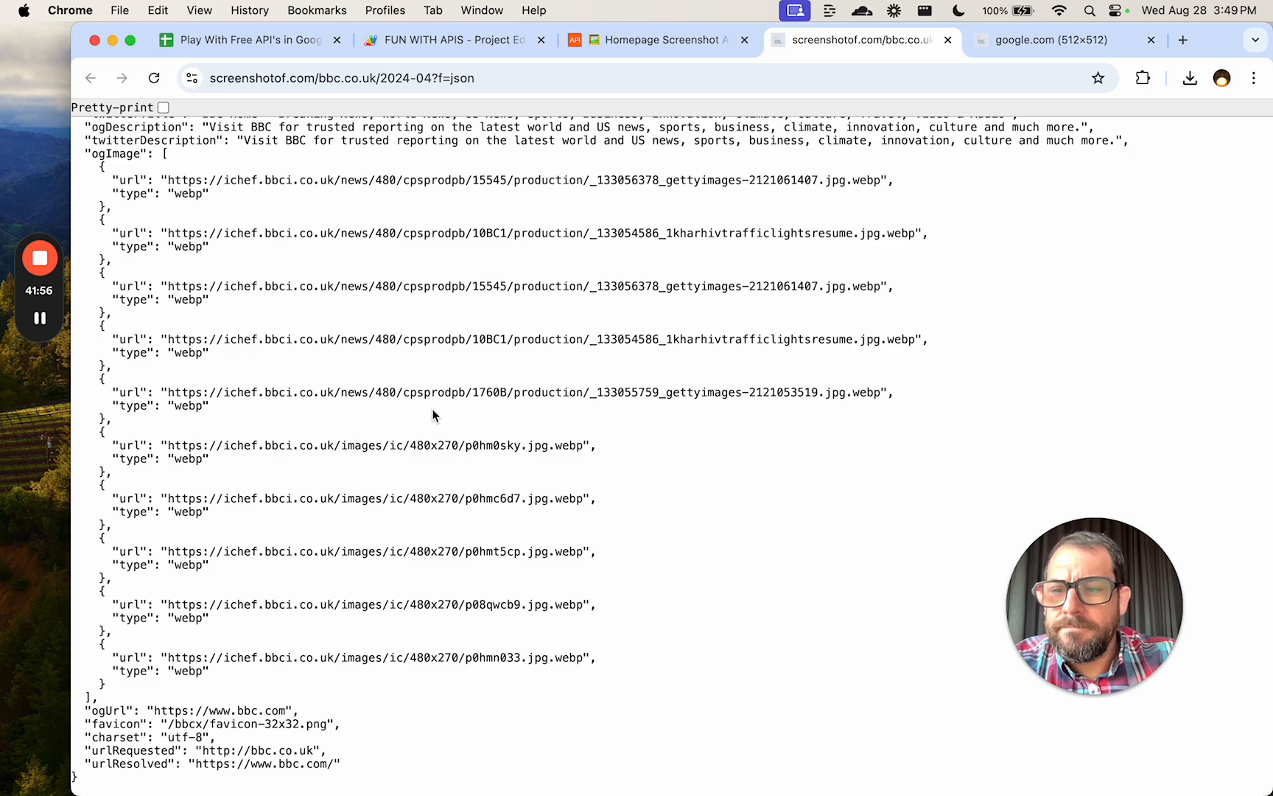
scroll(433, 412, up, 4)
click(671, 43)
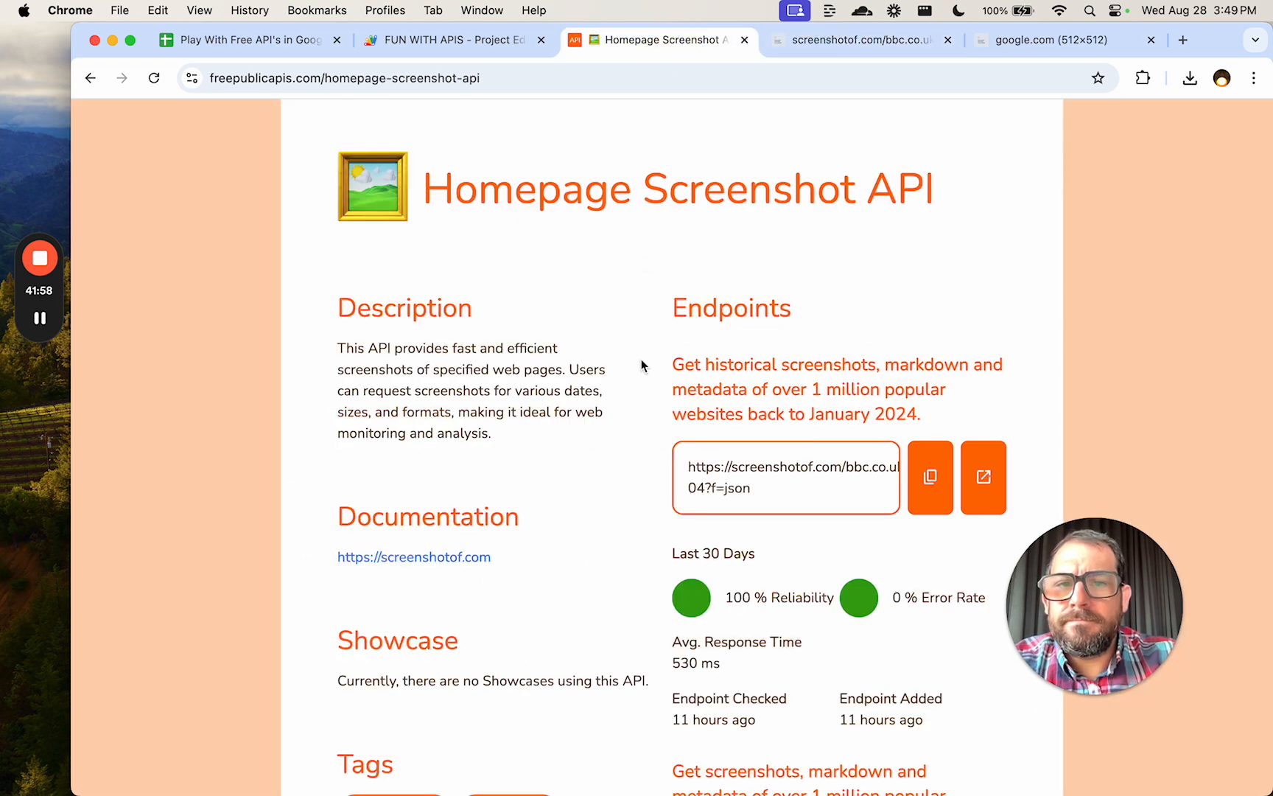
scroll(640, 401, down, 3)
scroll(638, 401, down, 3)
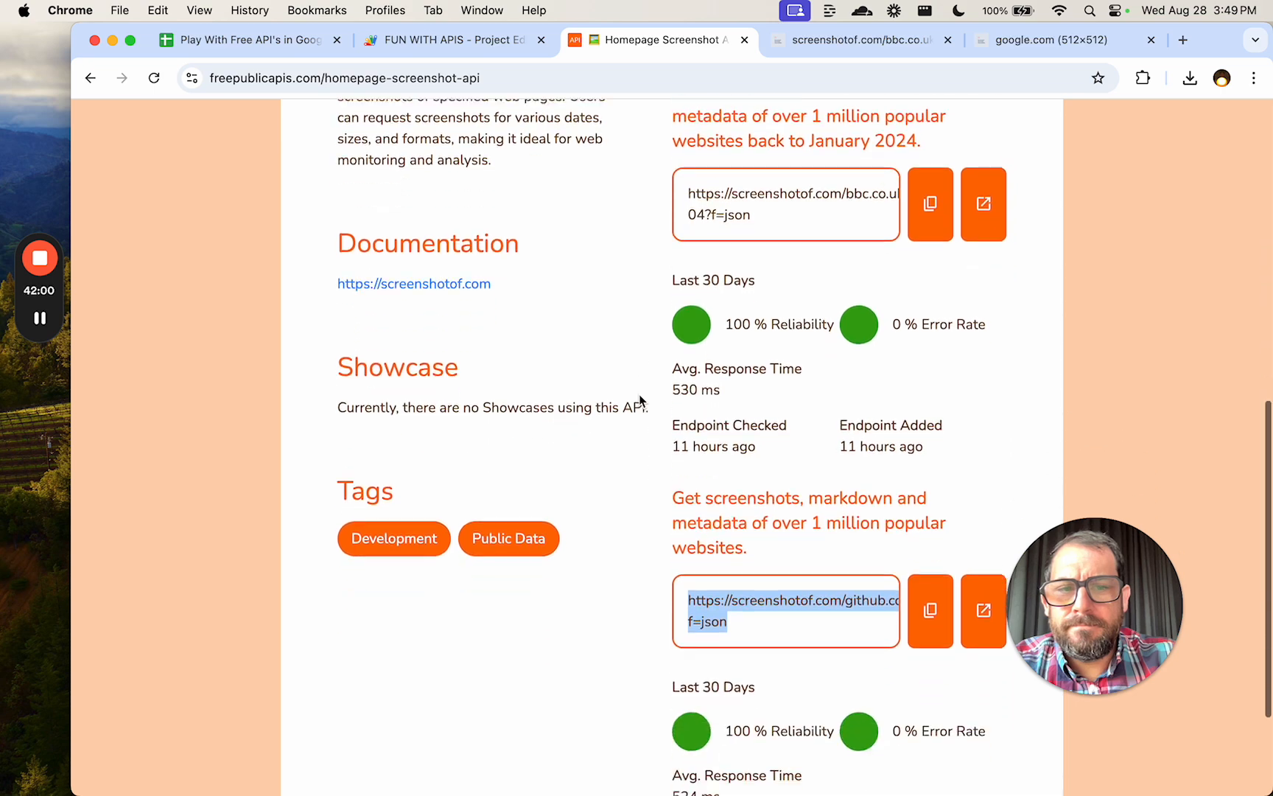
scroll(773, 346, down, 1)
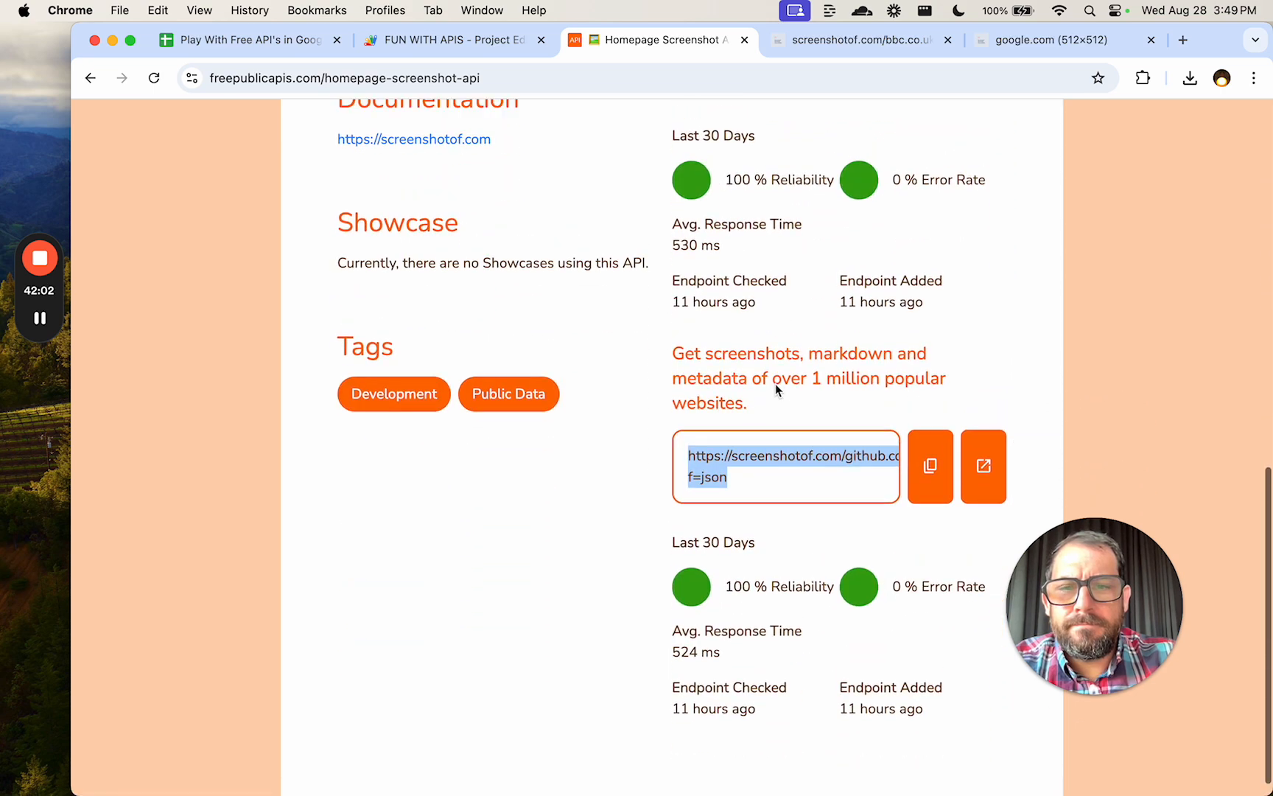
scroll(560, 486, up, 3)
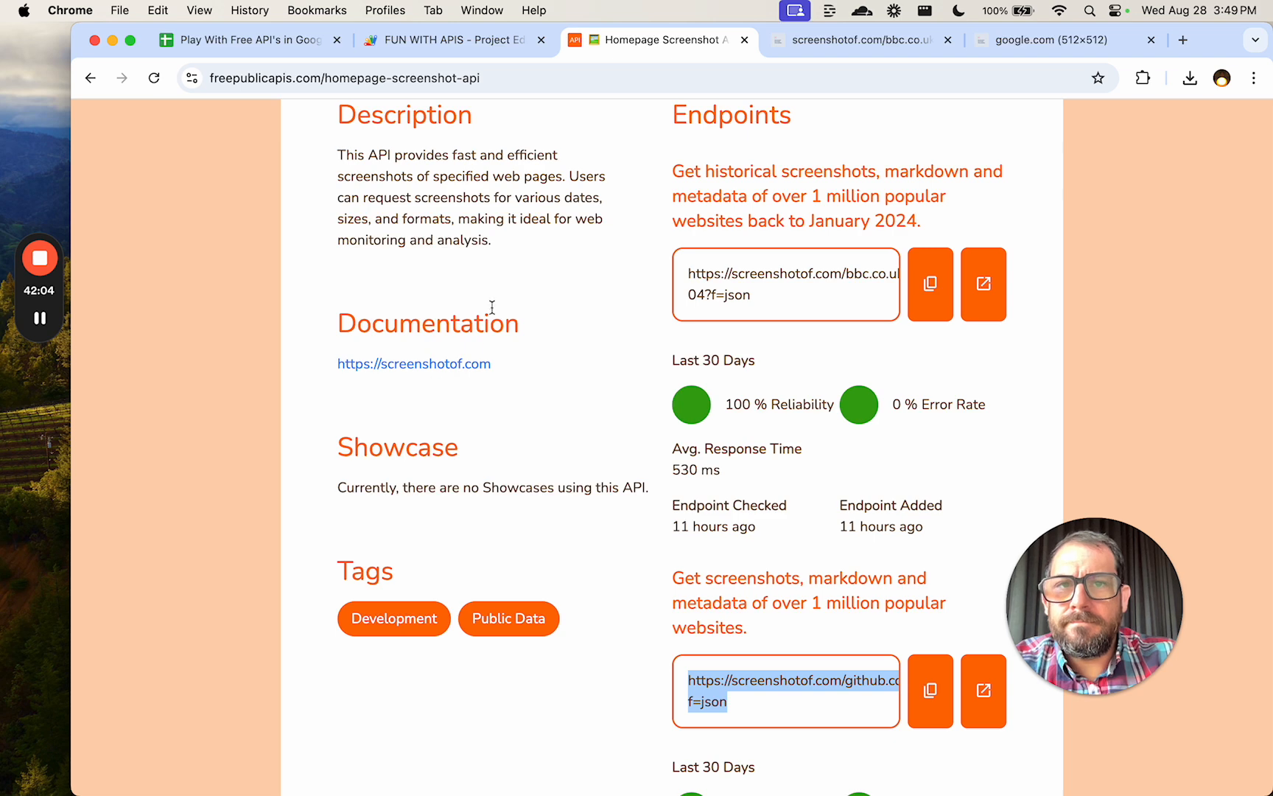
Open the screenshotof.com documentation and view its example requests /bbc.co.uk?f=md and /bbc.co.uk/2024-04.
click(462, 365)
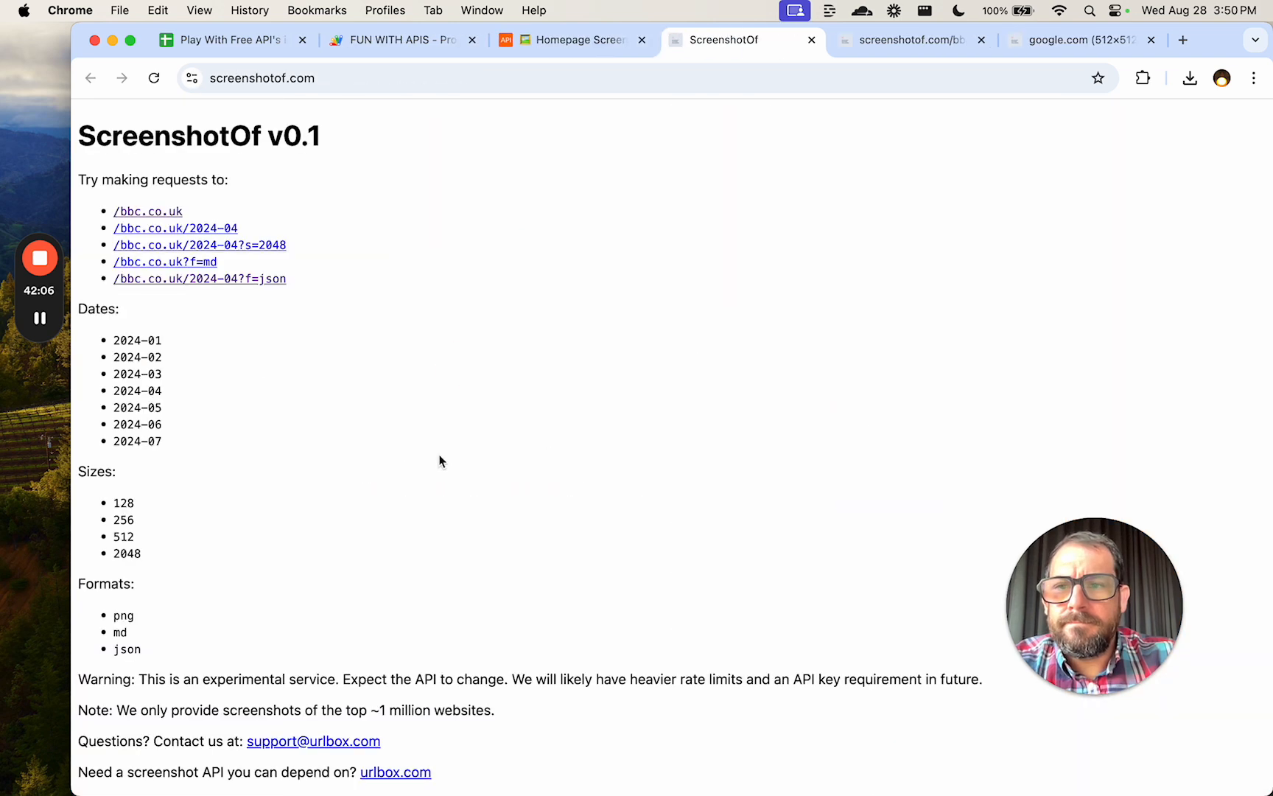
click(189, 262)
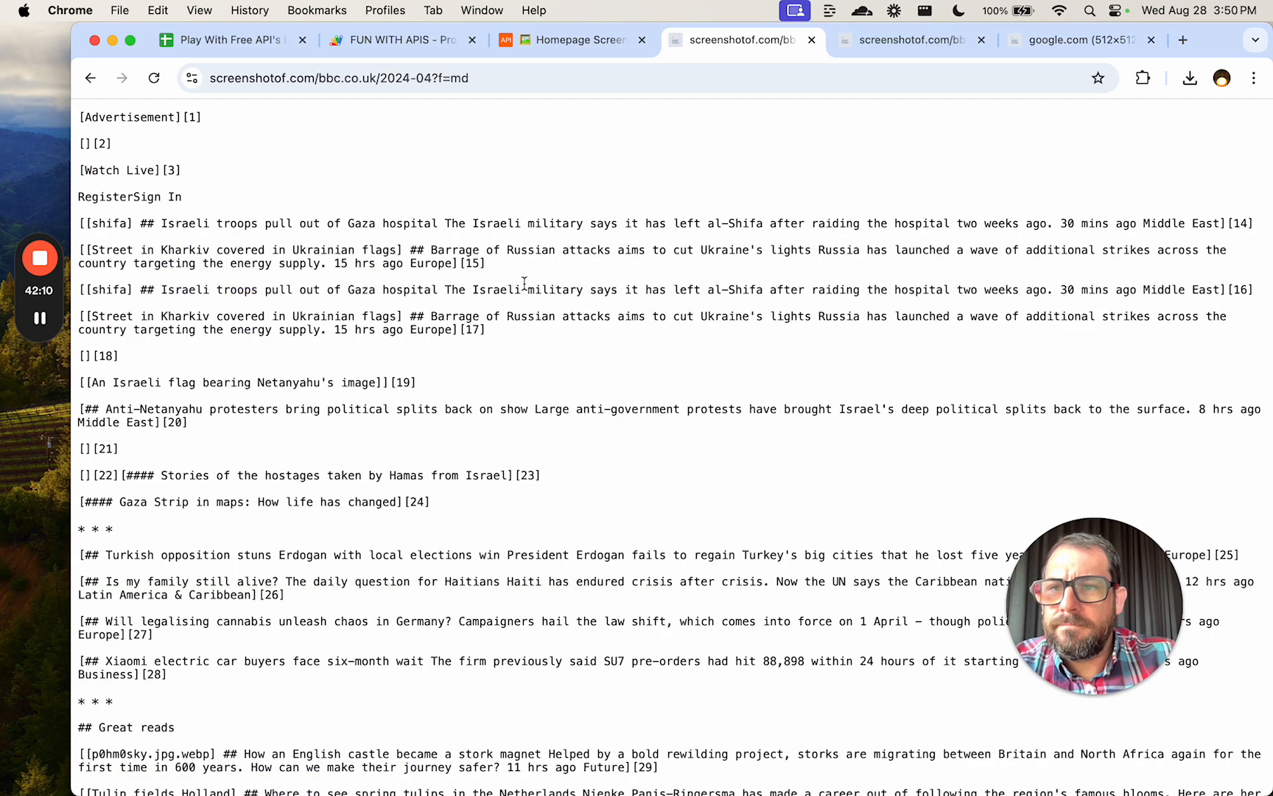
key(super+bracketleft)
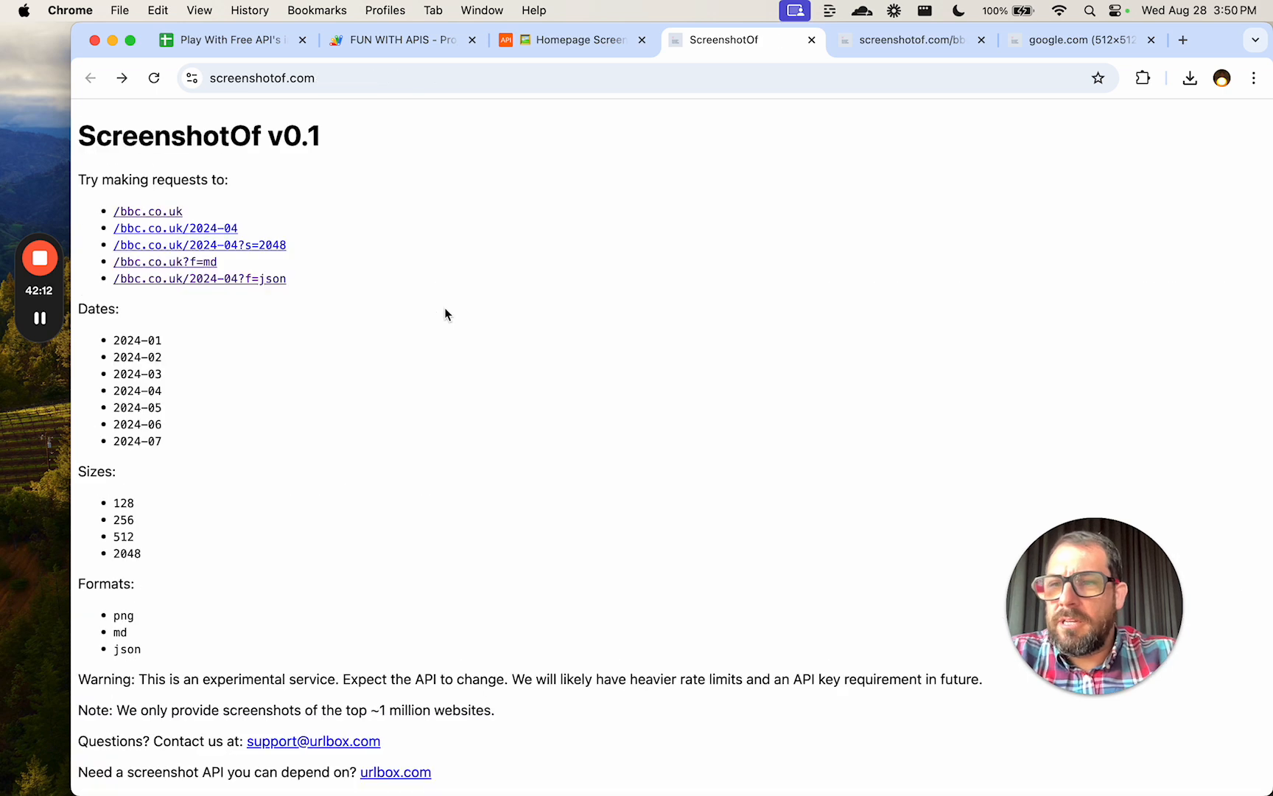
click(189, 231)
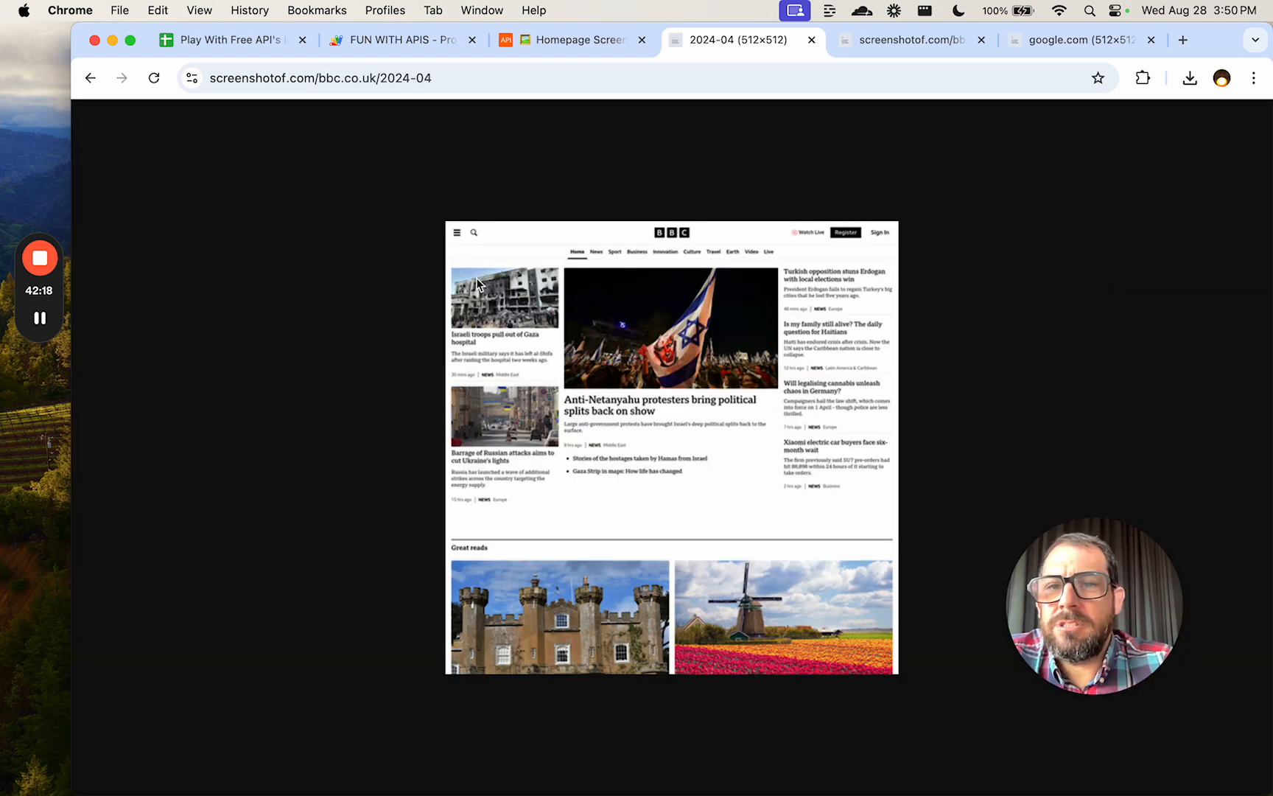
right_click(477, 284)
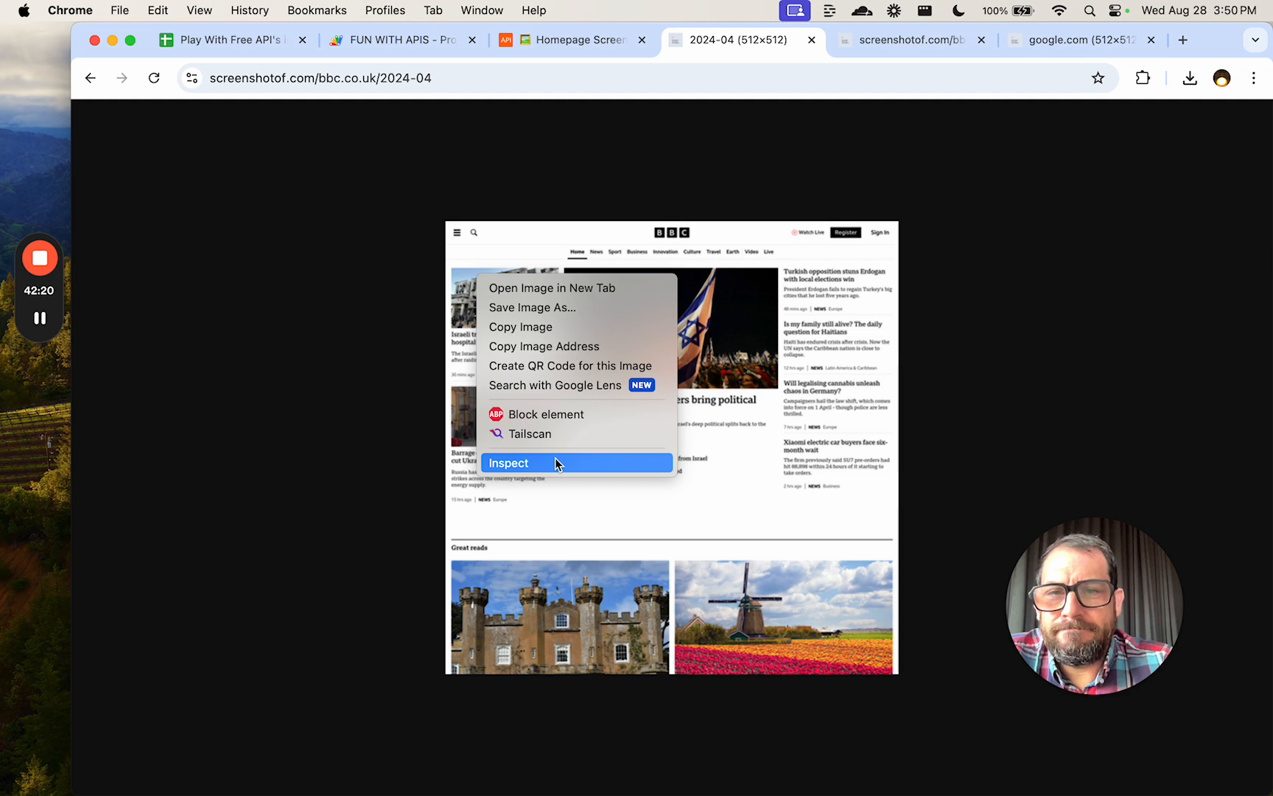
click(564, 307)
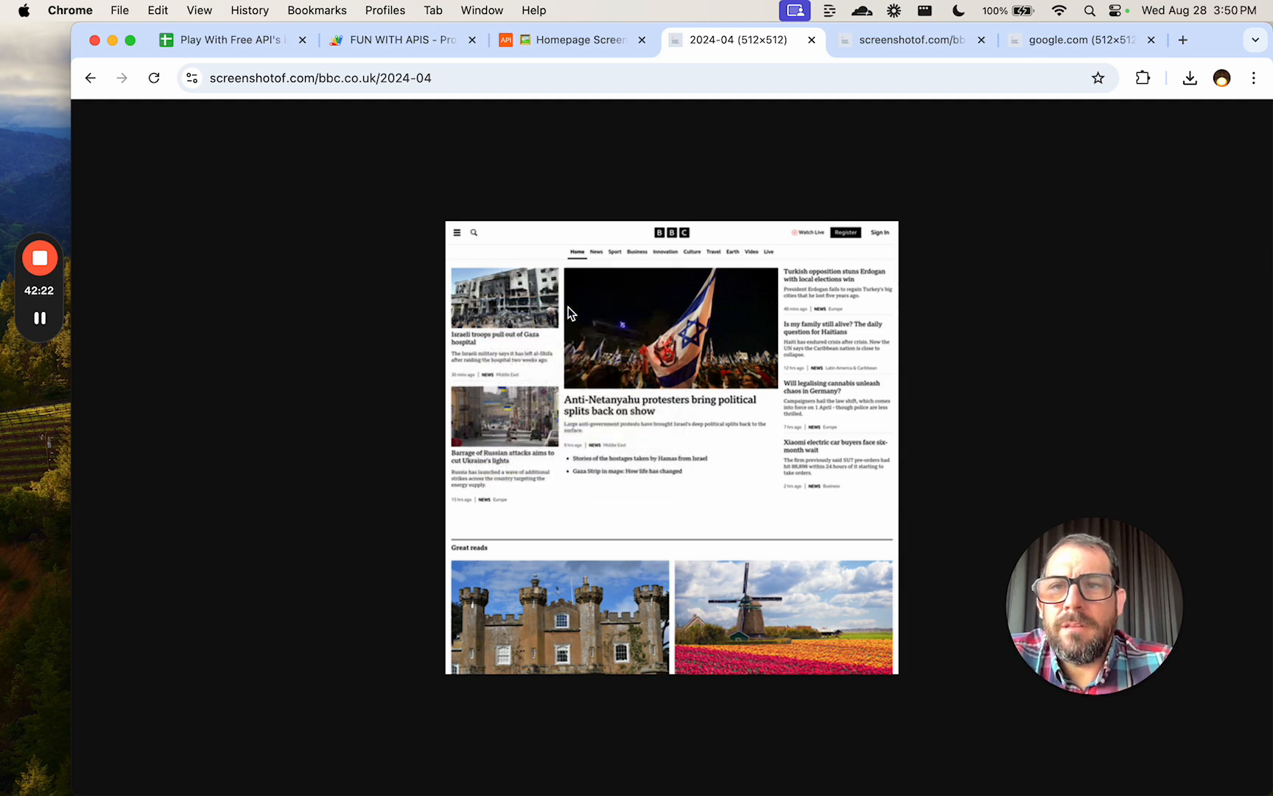
key(super+t)
key(Escape)
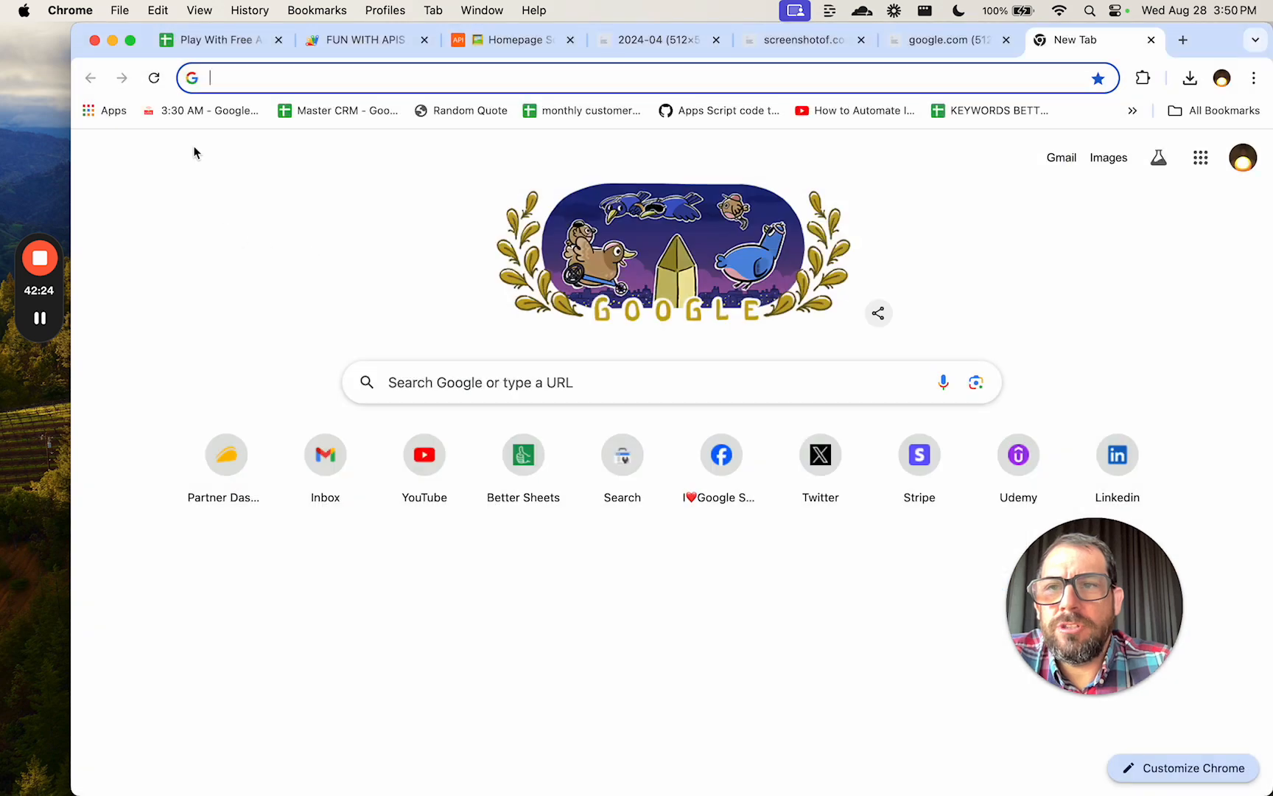
key(super+w)
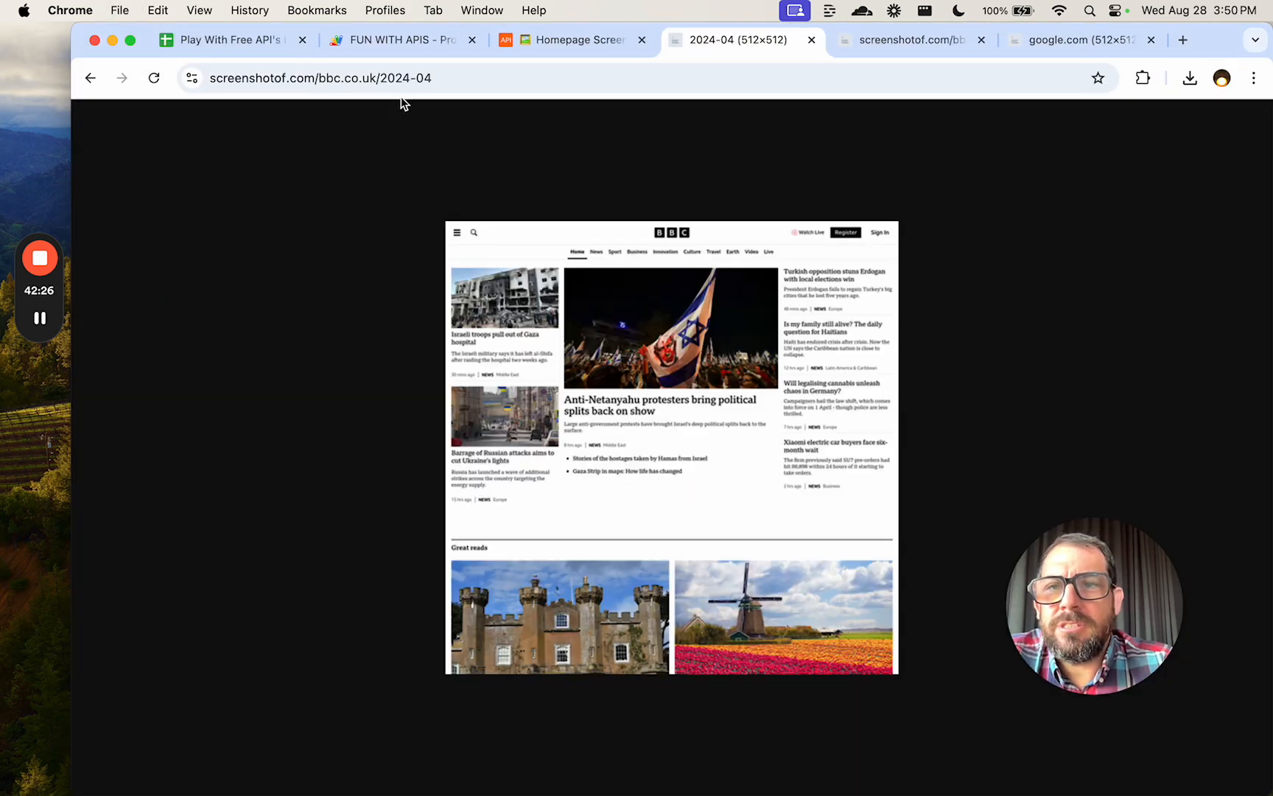
Copy the image address of the BBC screenshot and paste it into a new tab's address field.
right_click(491, 293)
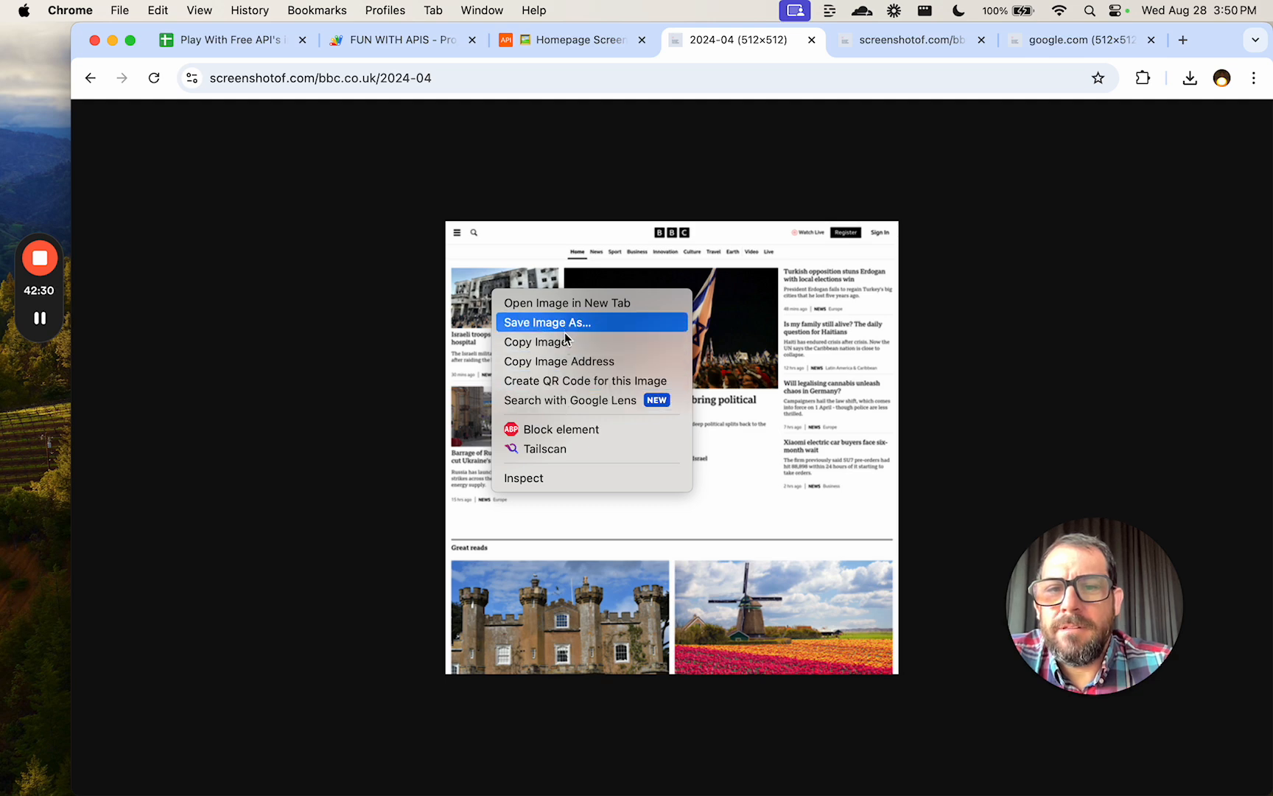
click(567, 364)
key(super+t)
key(super+v)
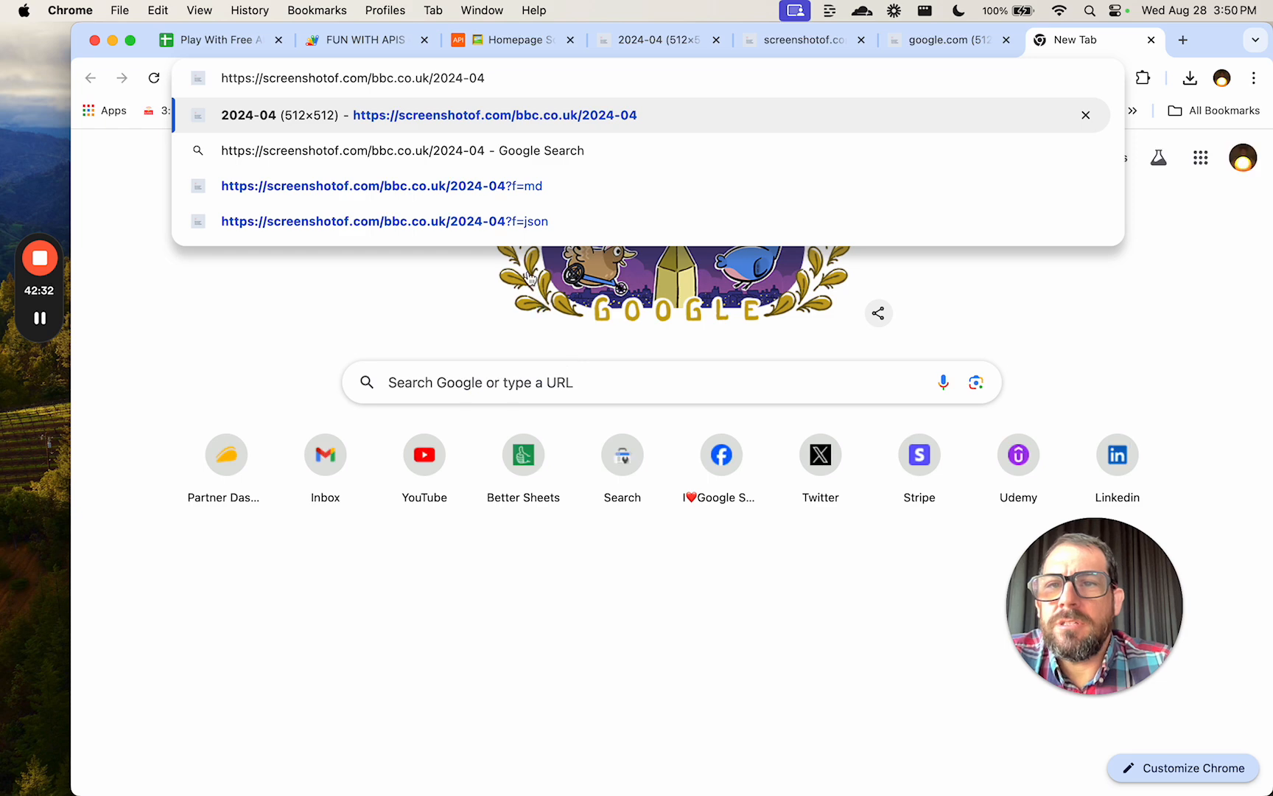
key(Return)
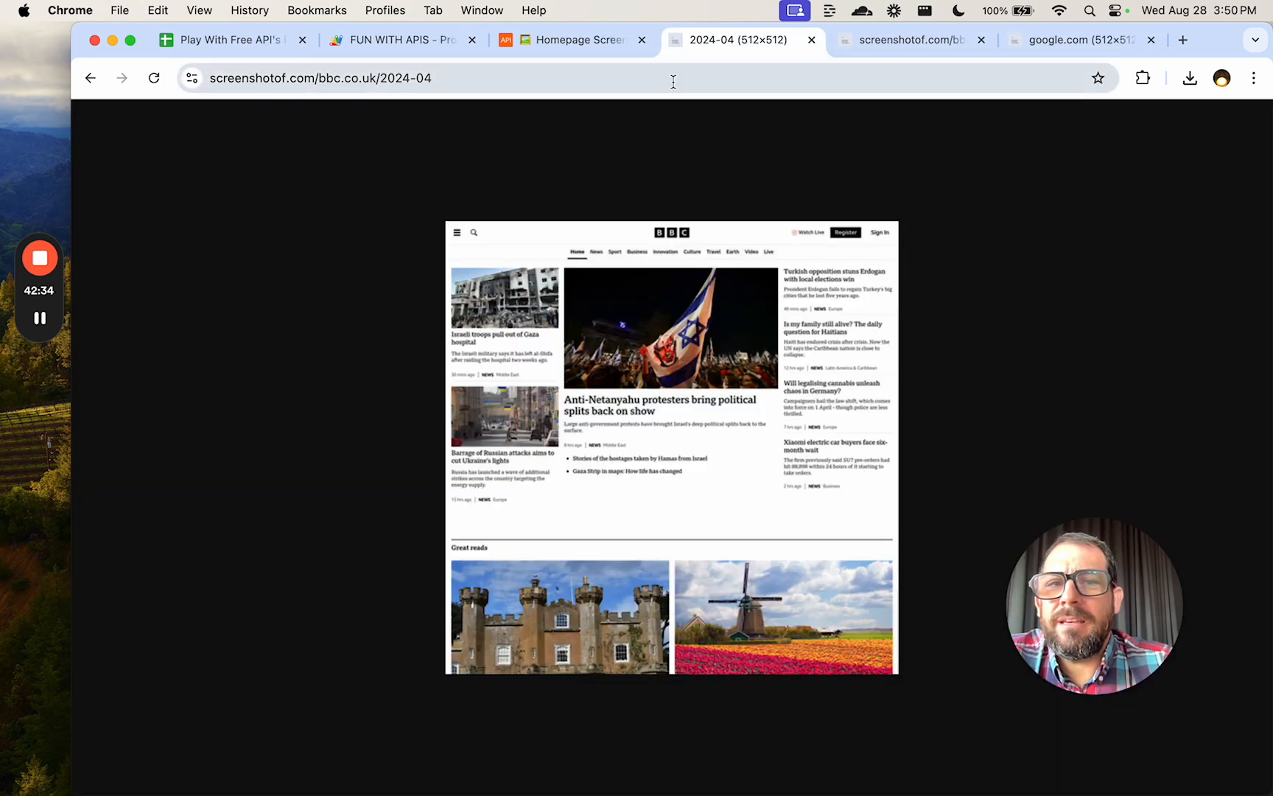
click(514, 78)
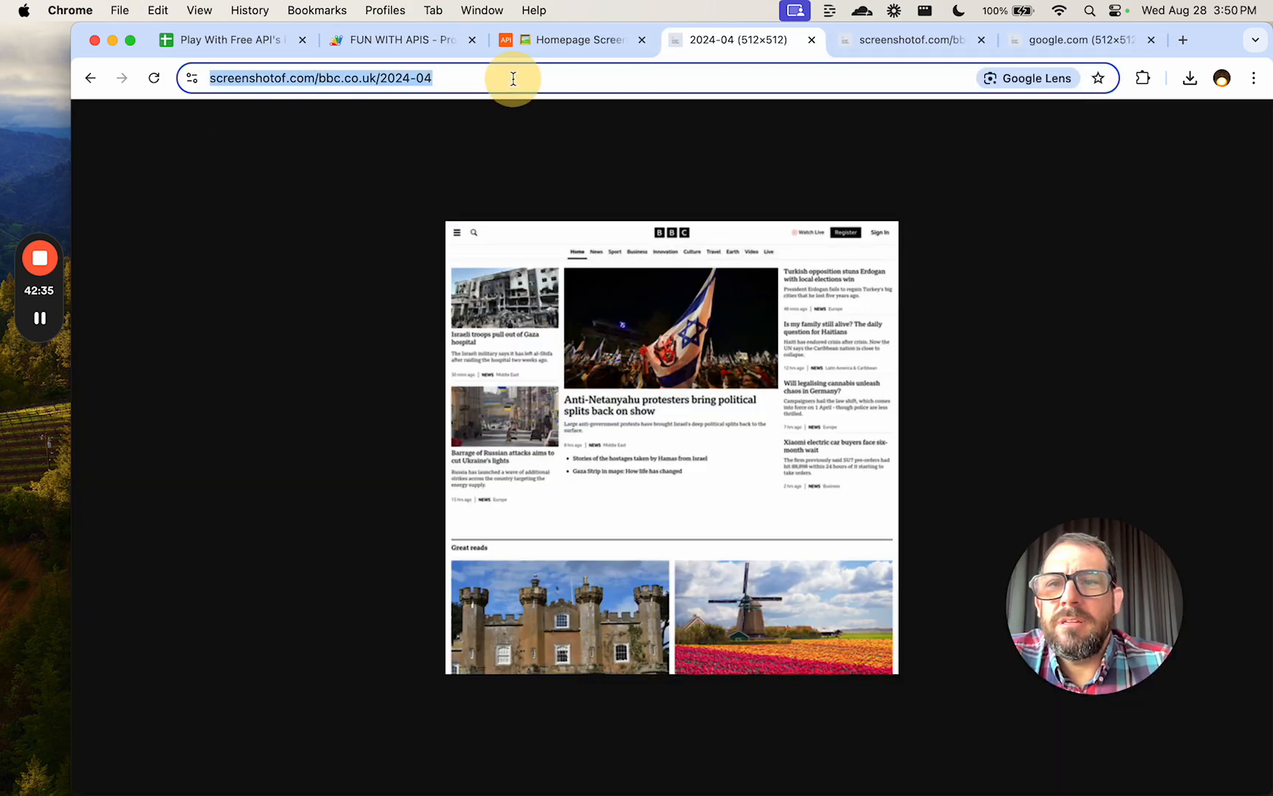
click(398, 40)
click(235, 42)
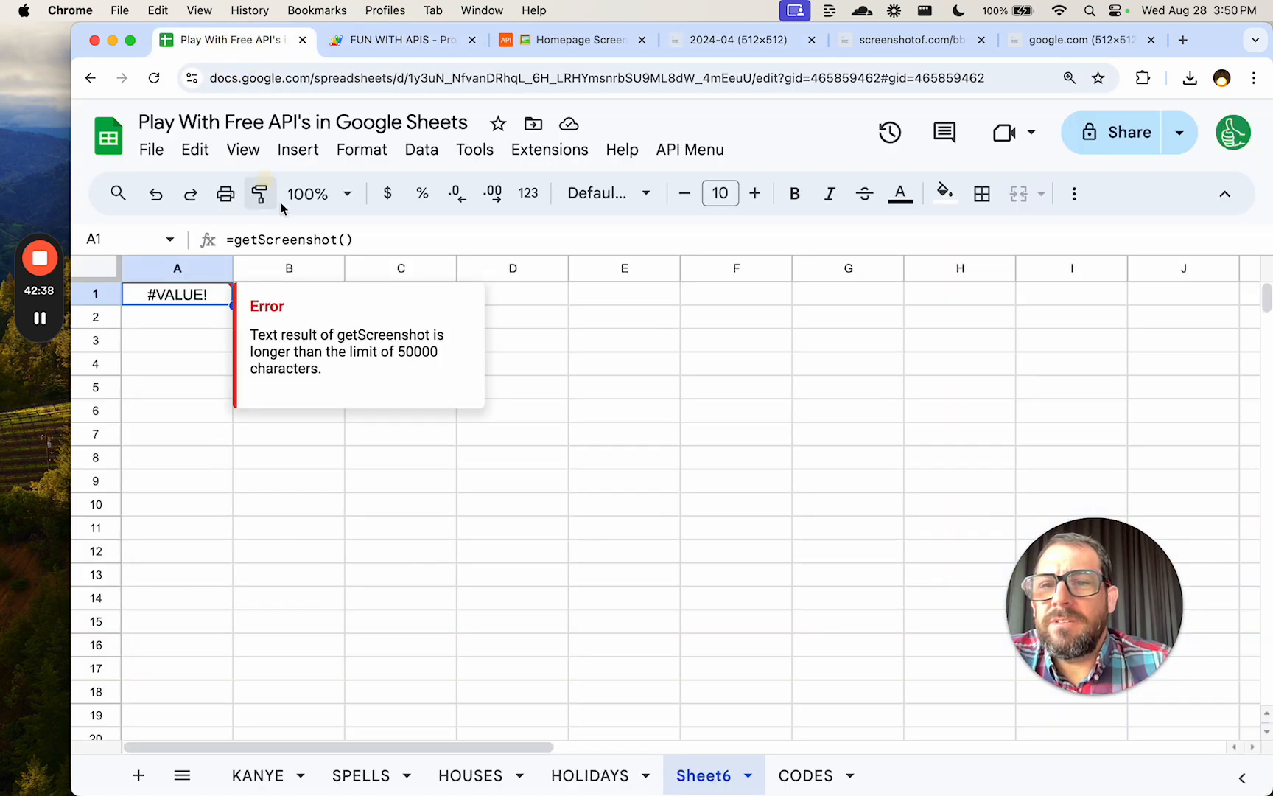
text(=)
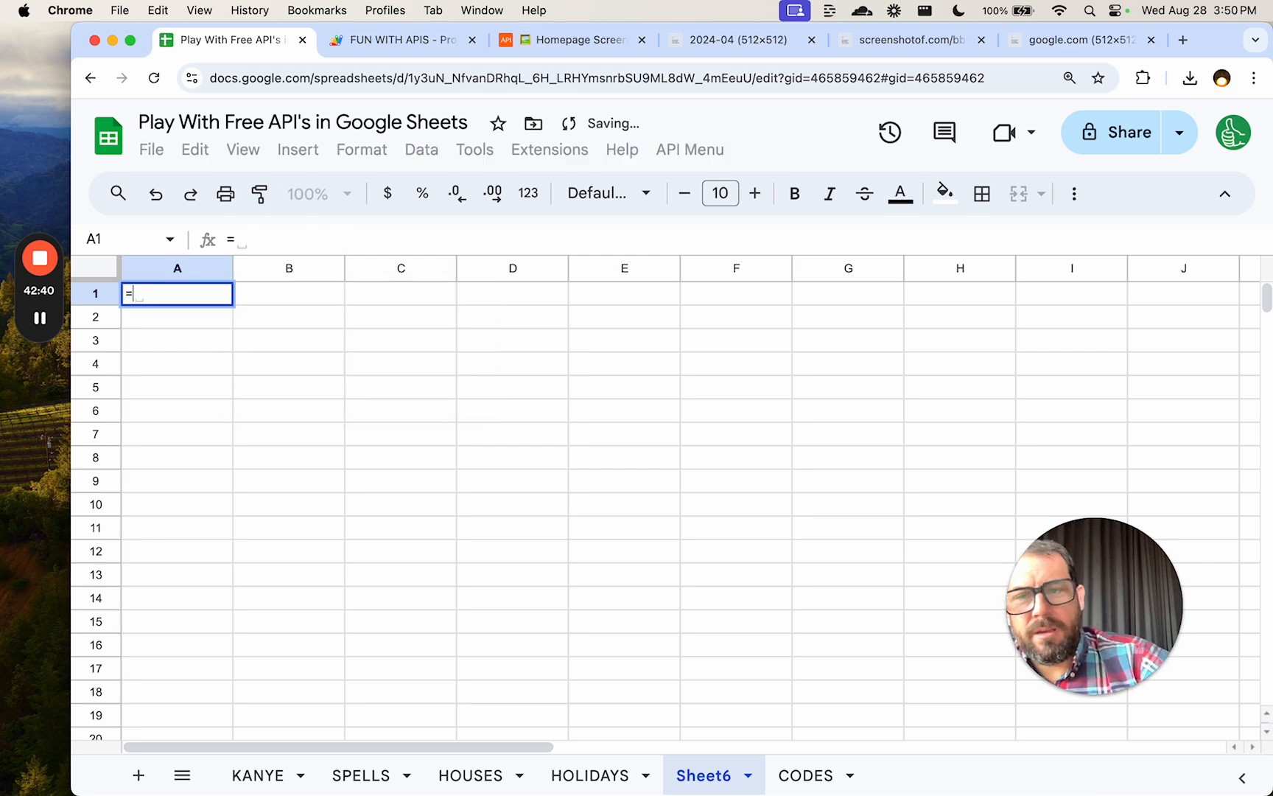
text(image(")
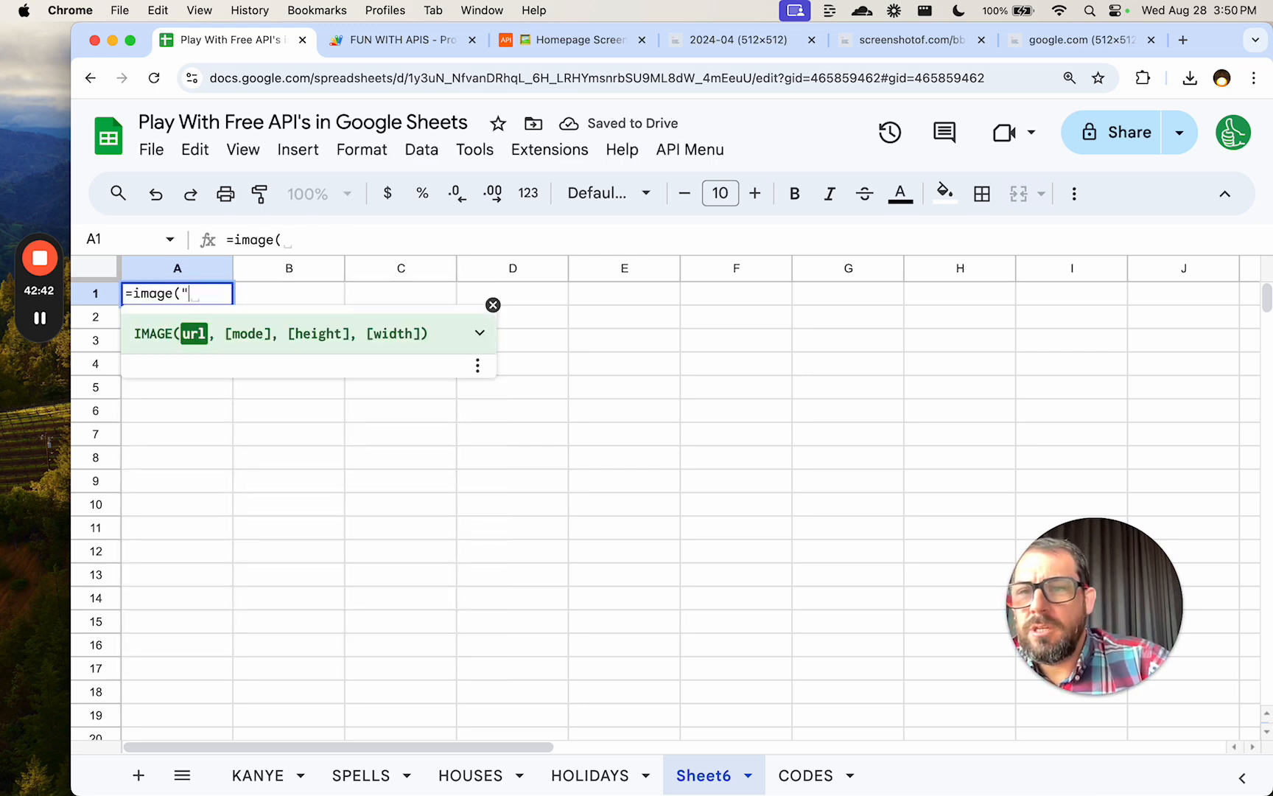
key(super+v)
text("))
key(Return)
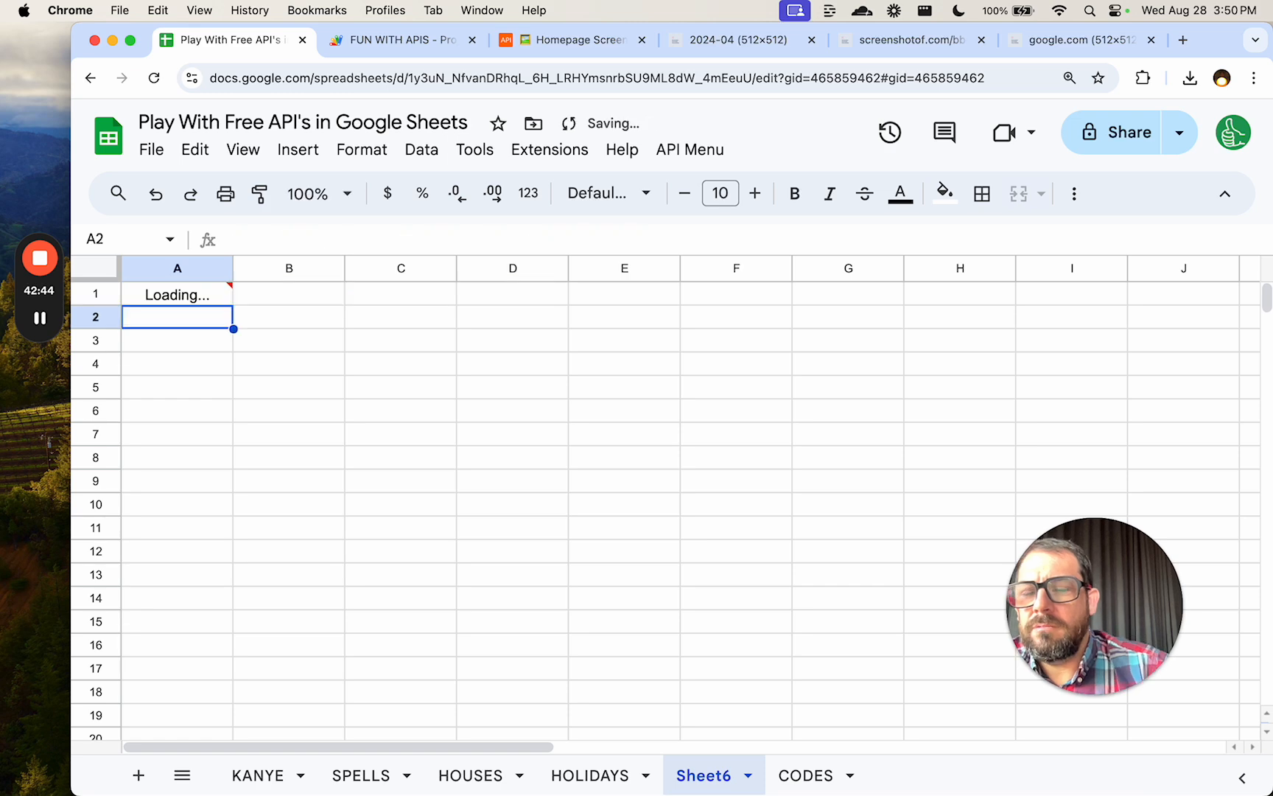
Allow the formulas access to external data, and enlarge row 1 and column A around the image.
key(Up)
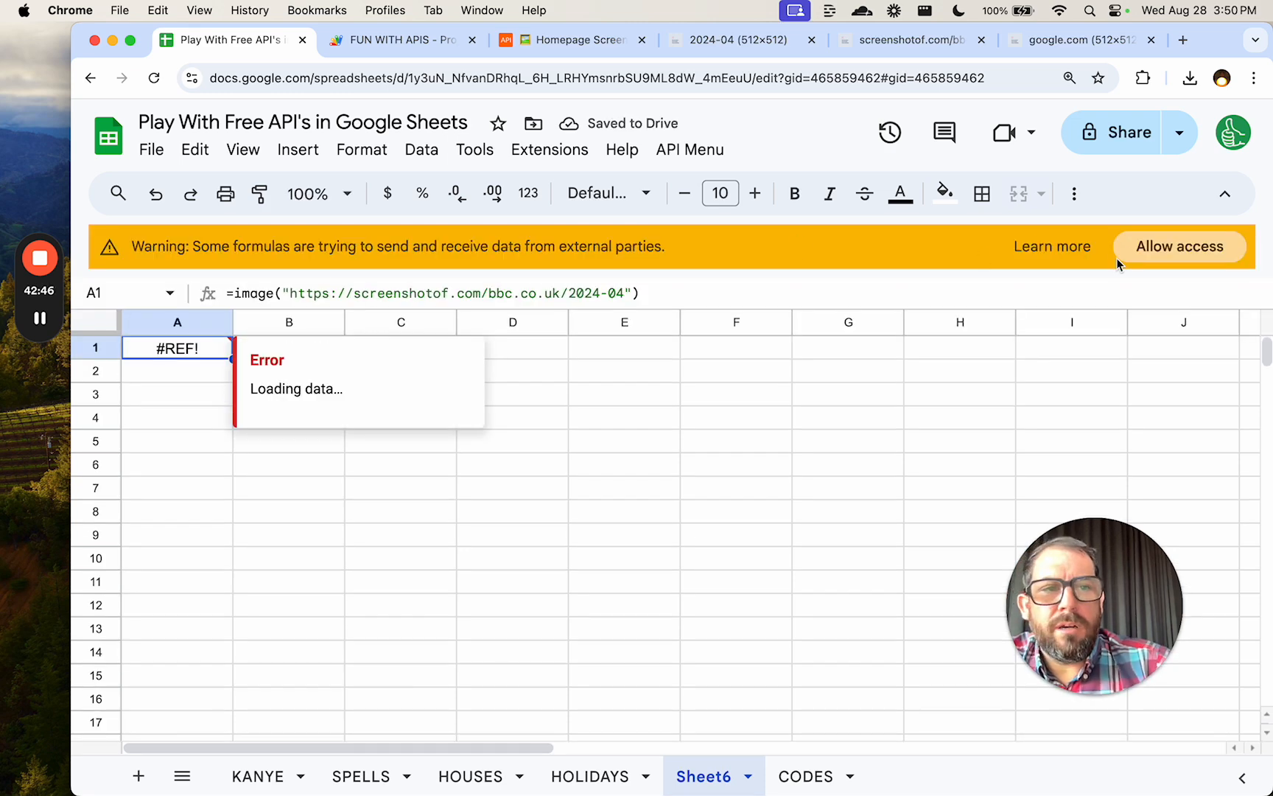
click(1154, 243)
drag(112, 315, 99, 480)
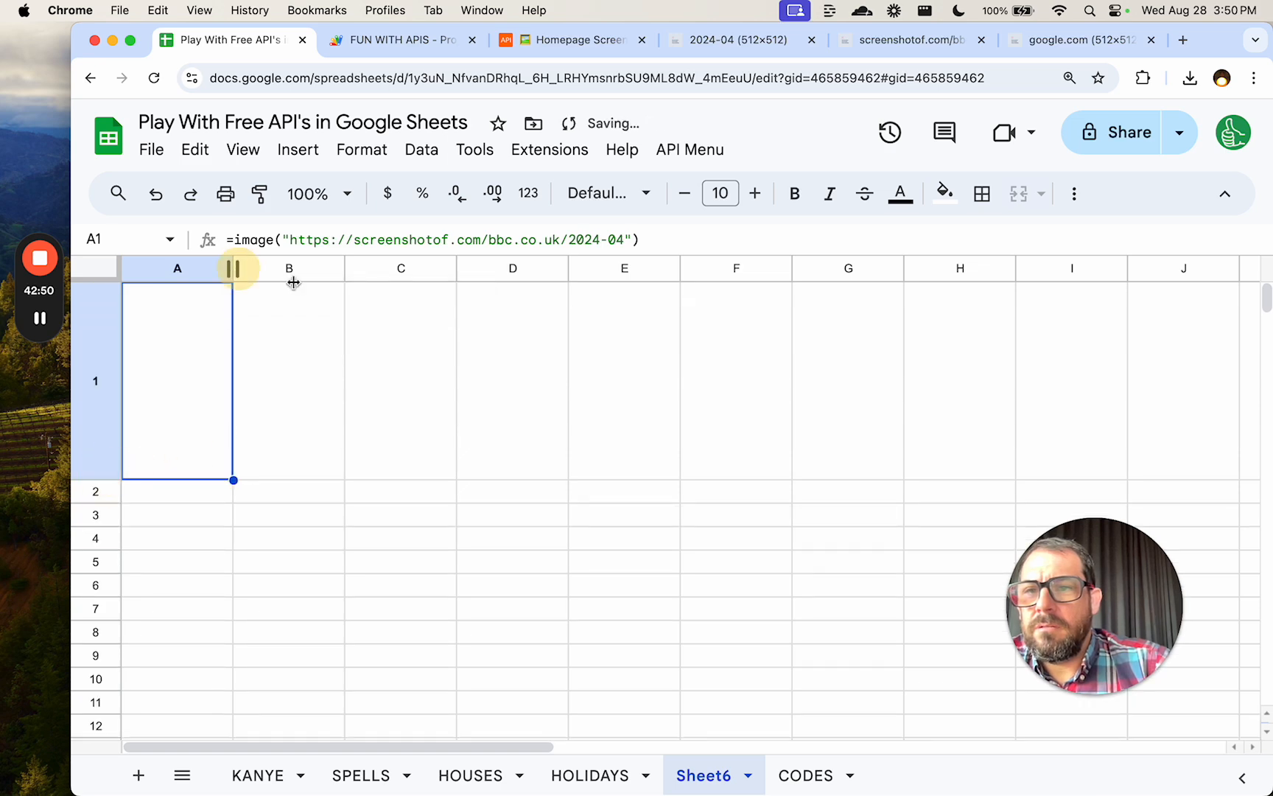
drag(293, 282, 384, 293)
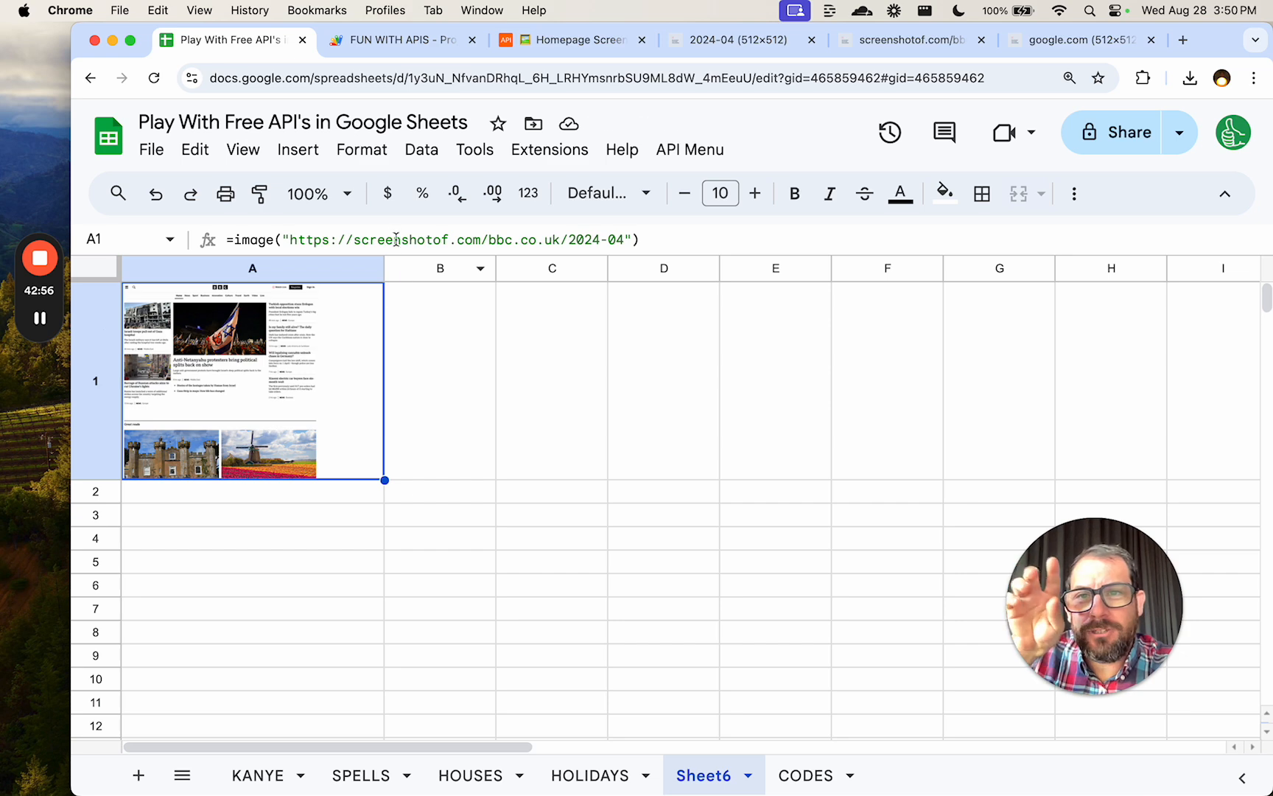
drag(562, 234, 489, 238)
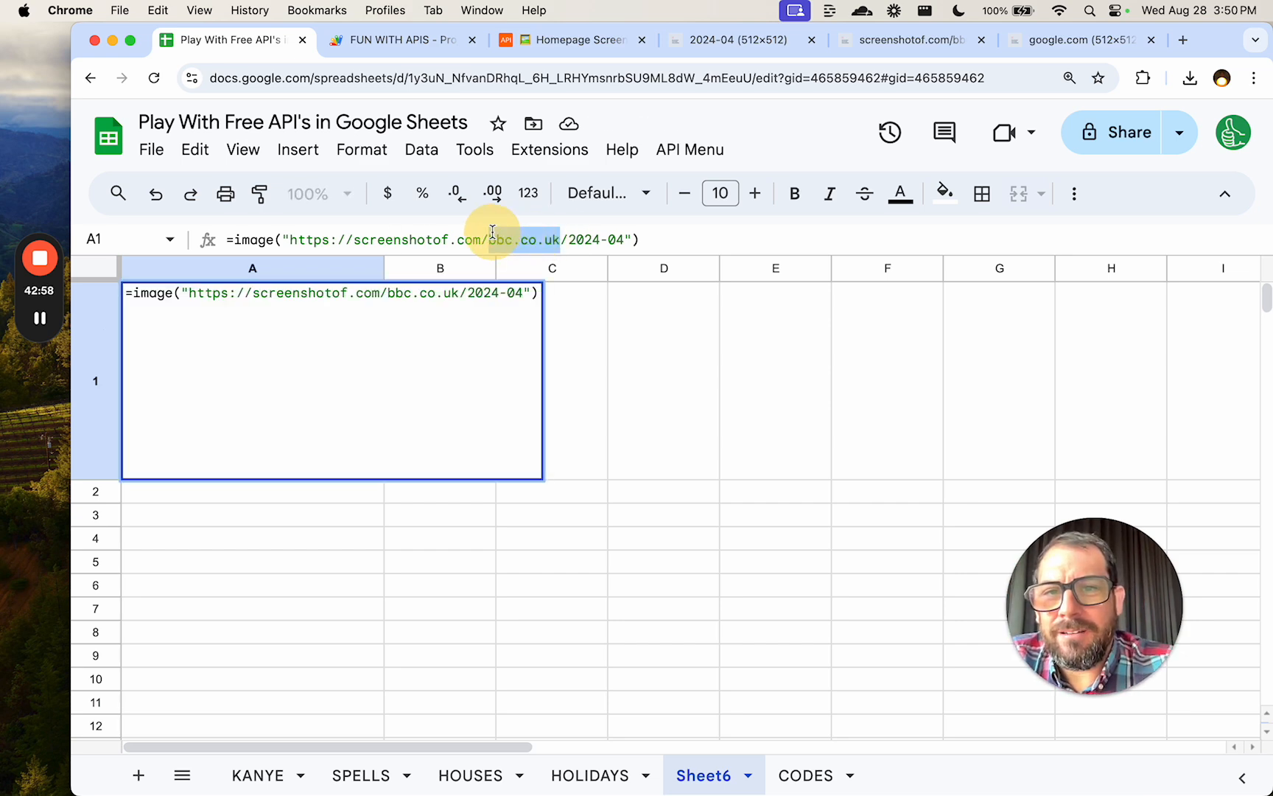
text(gpp)
key(BackSpace)
key(BackSpace)
text(oo)
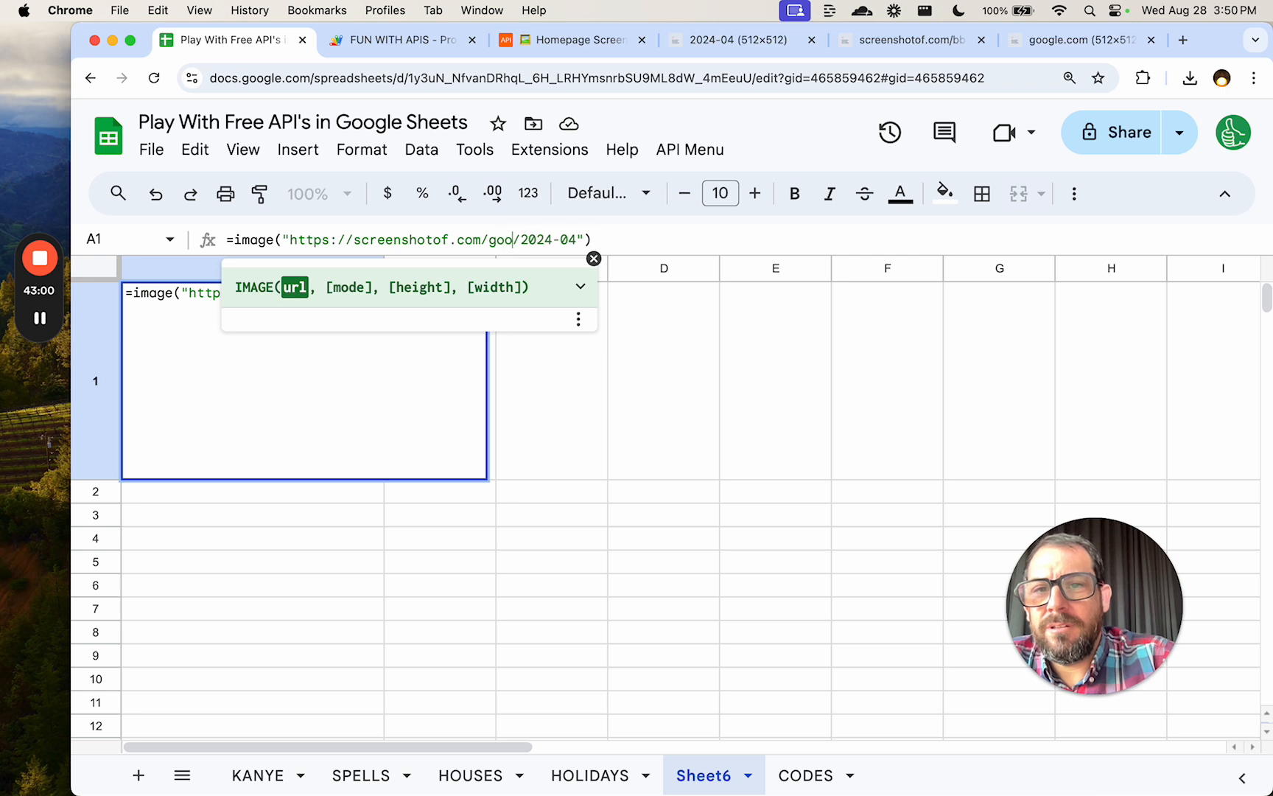
text(gle.com)
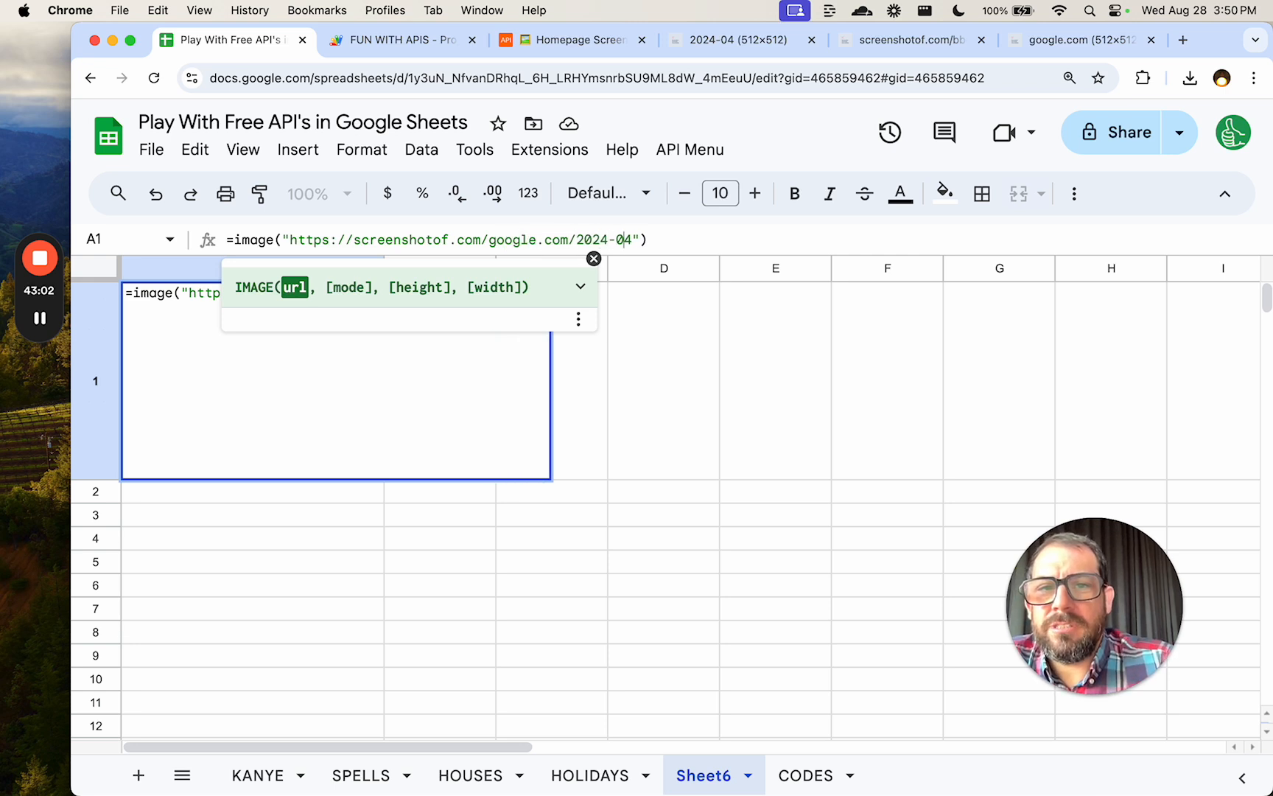
key(BackSpace)
key(BackSpace)
key(BackSpace)
key(BackSpace)
key(BackSpace)
key(BackSpace)
key(BackSpace)
key(BackSpace)
key(Return)
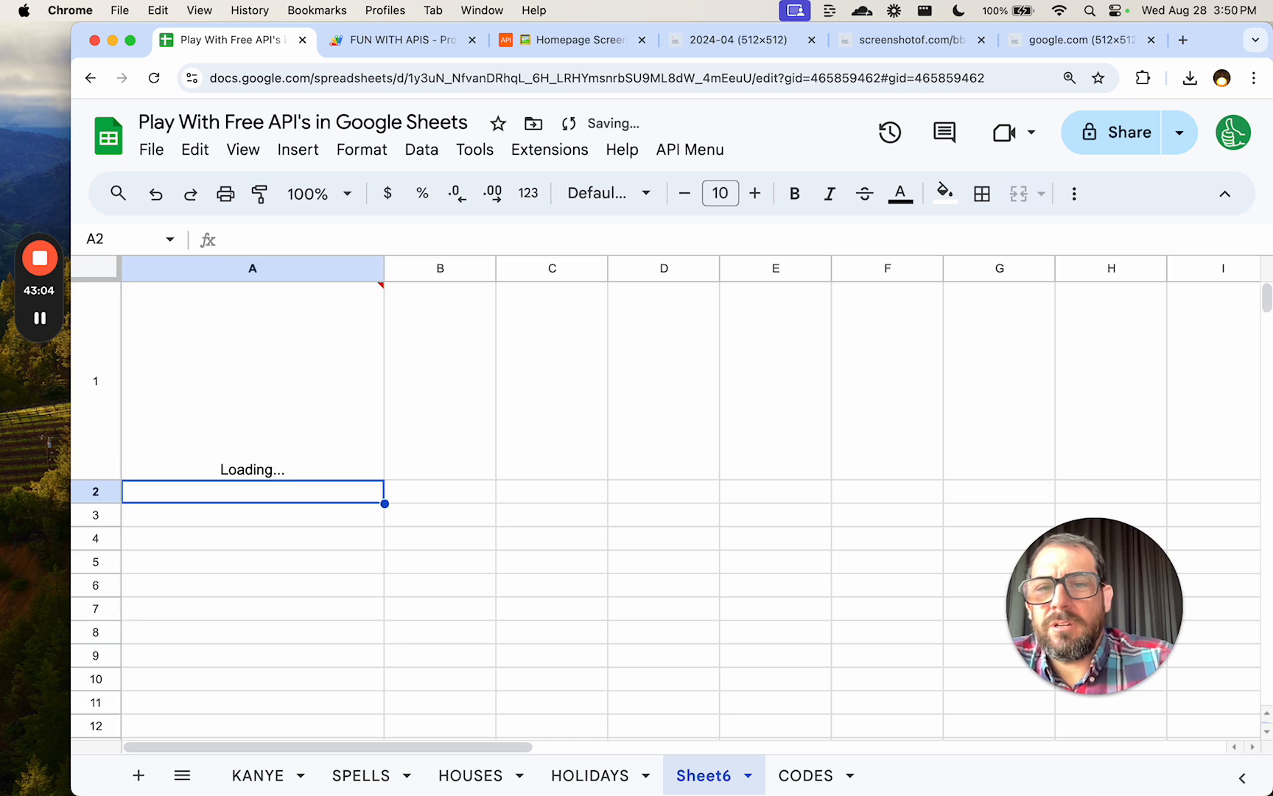
click(324, 427)
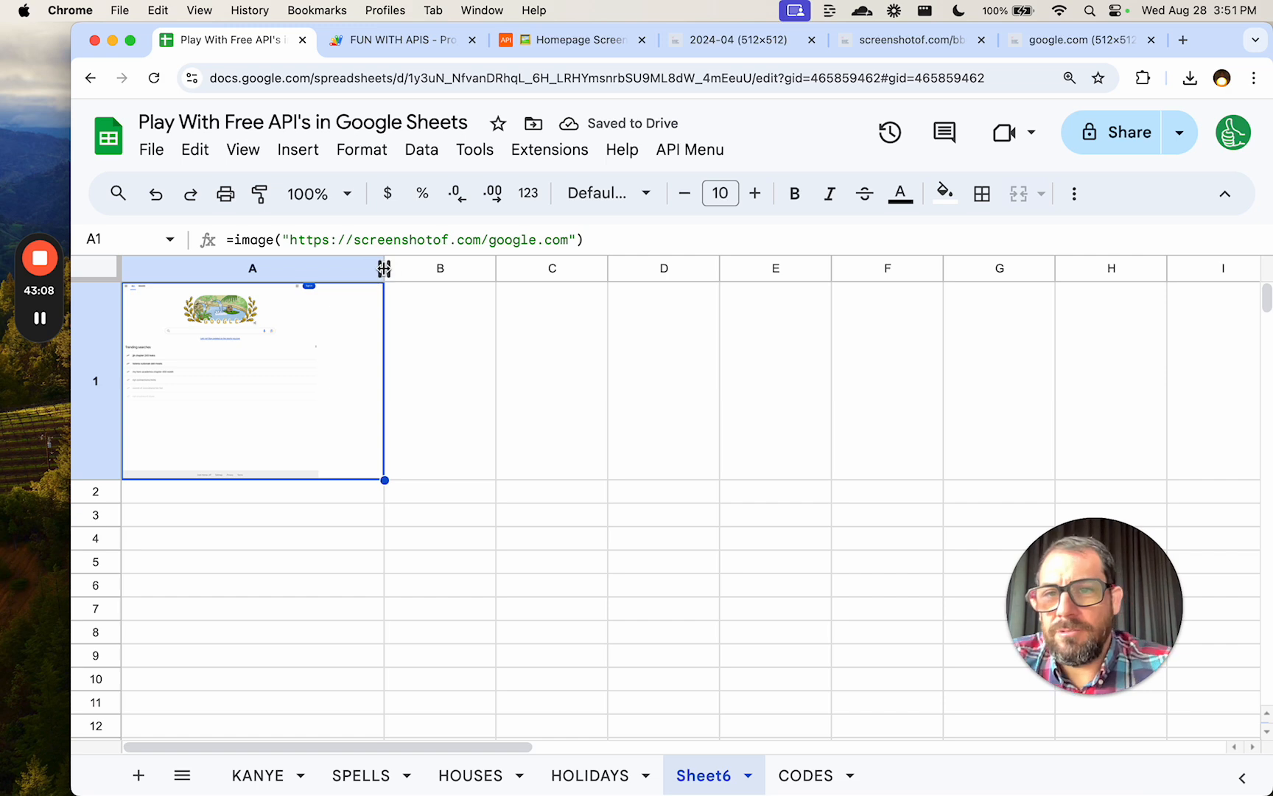
drag(383, 268, 461, 266)
click(498, 359)
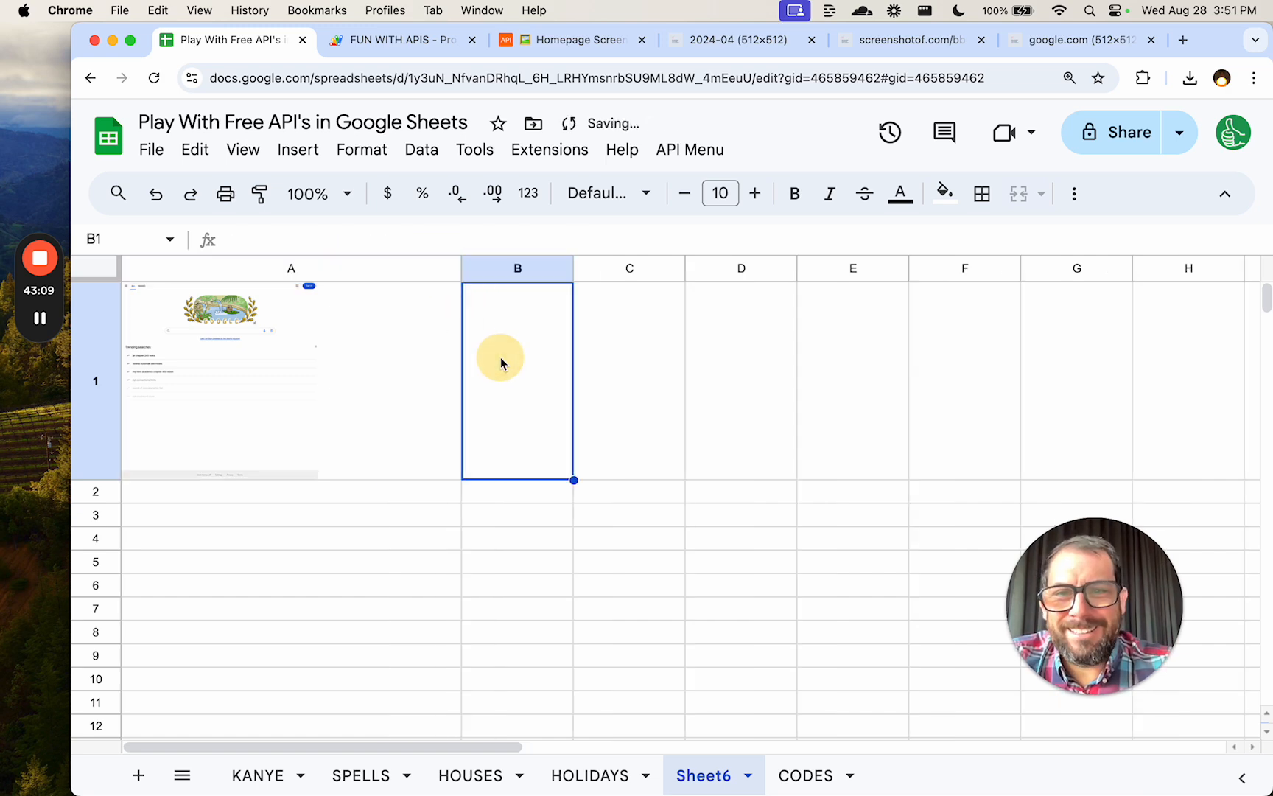
click(385, 336)
drag(490, 239, 572, 238)
key(BackSpace)
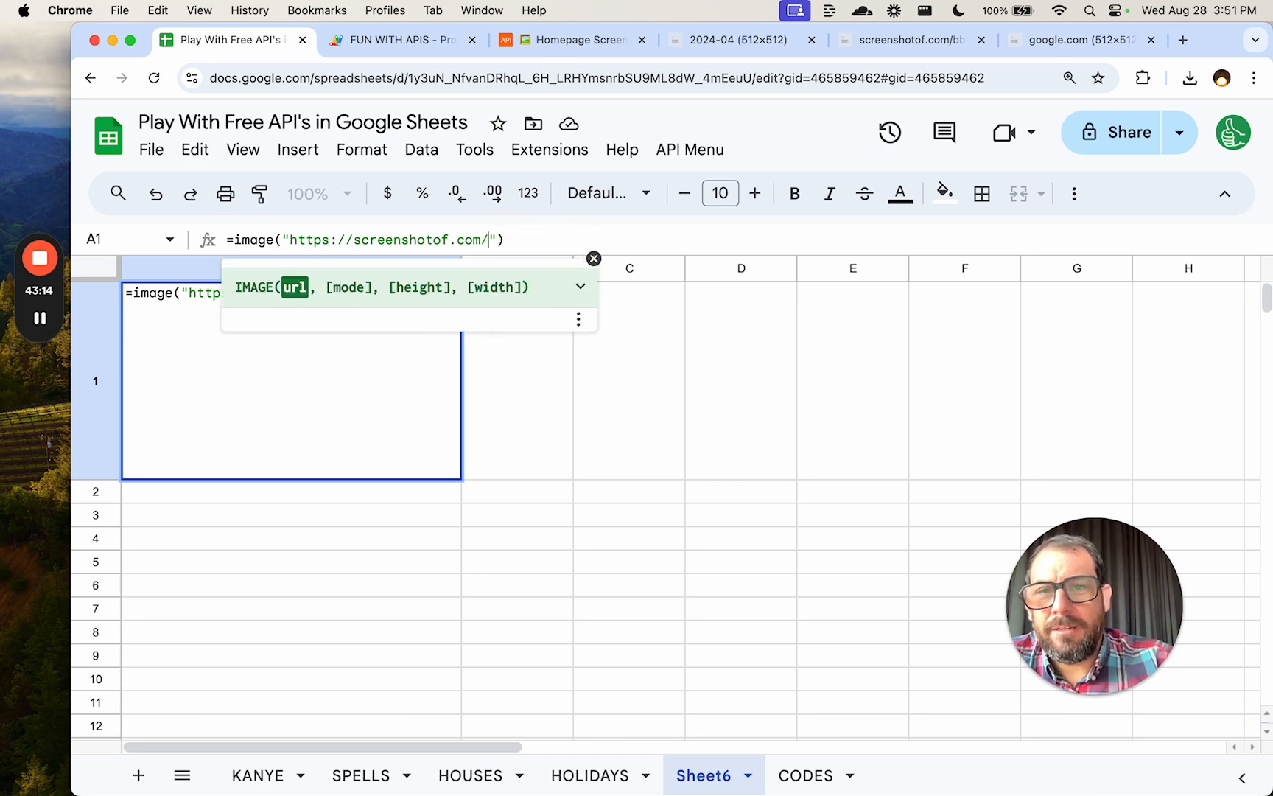
key(Right)
text(&)
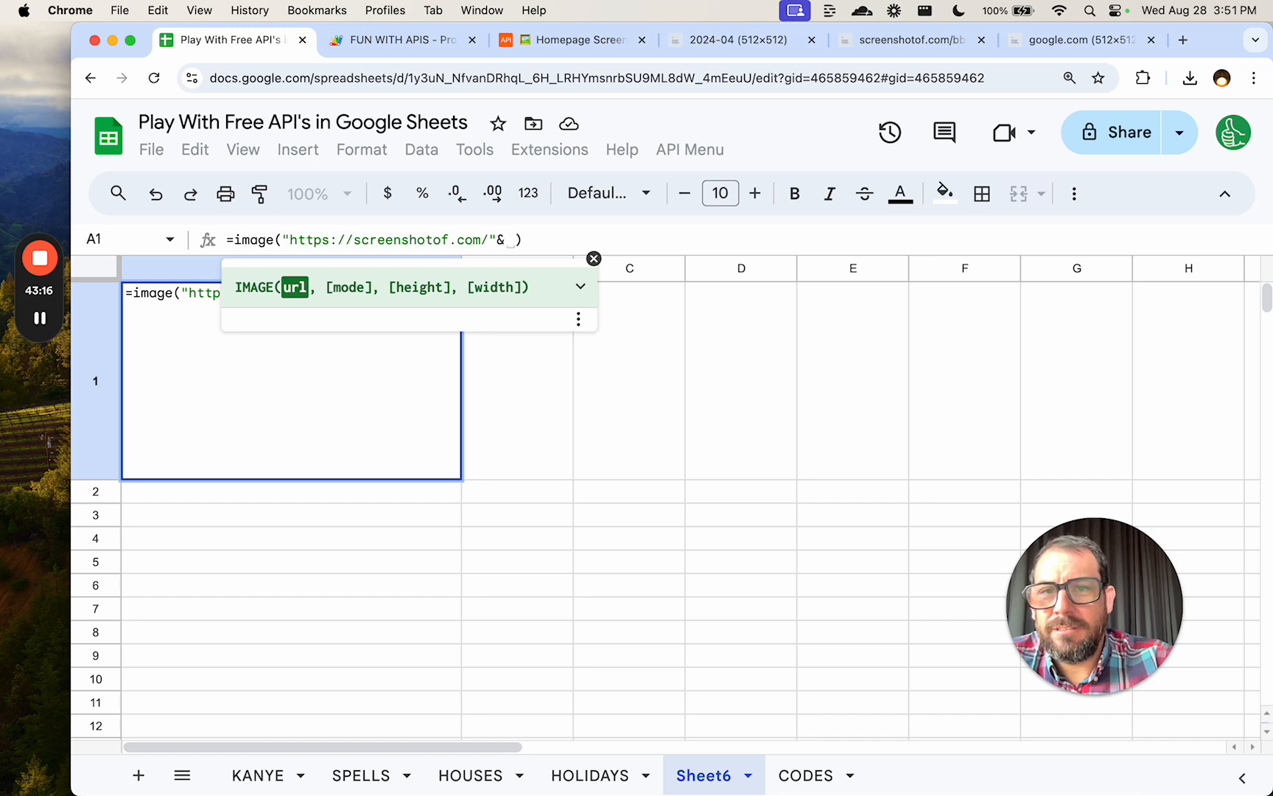
text(B1)
key(Return)
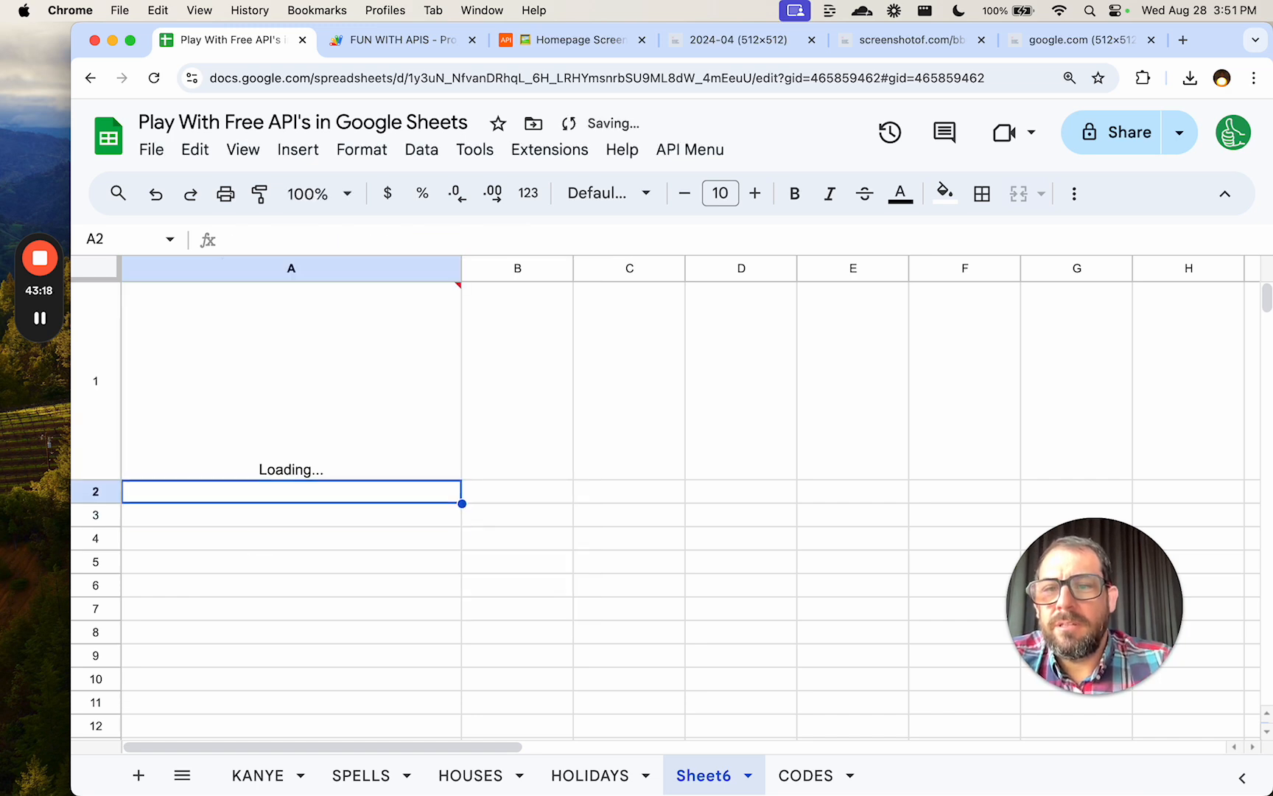
key(Up)
click(232, 239)
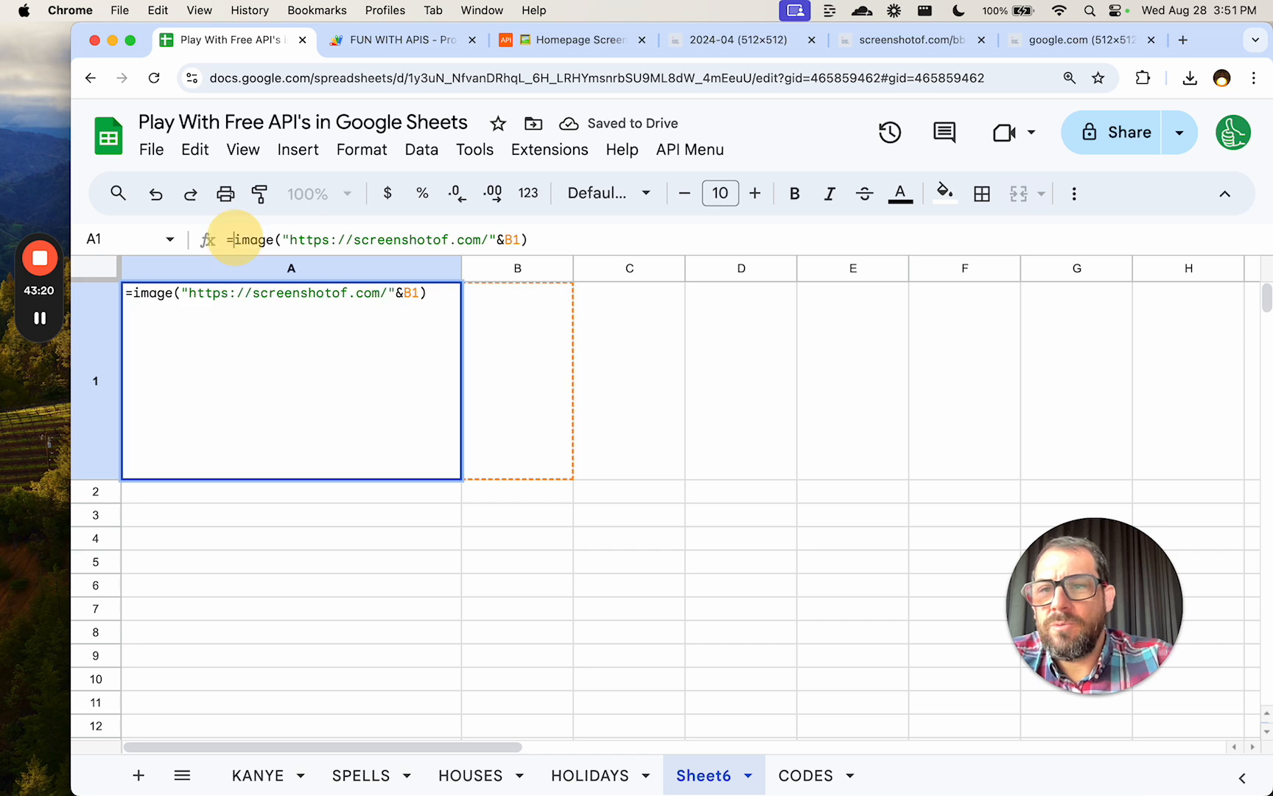
text(IF(*)
key(BackSpace)
text(ISBLANK()
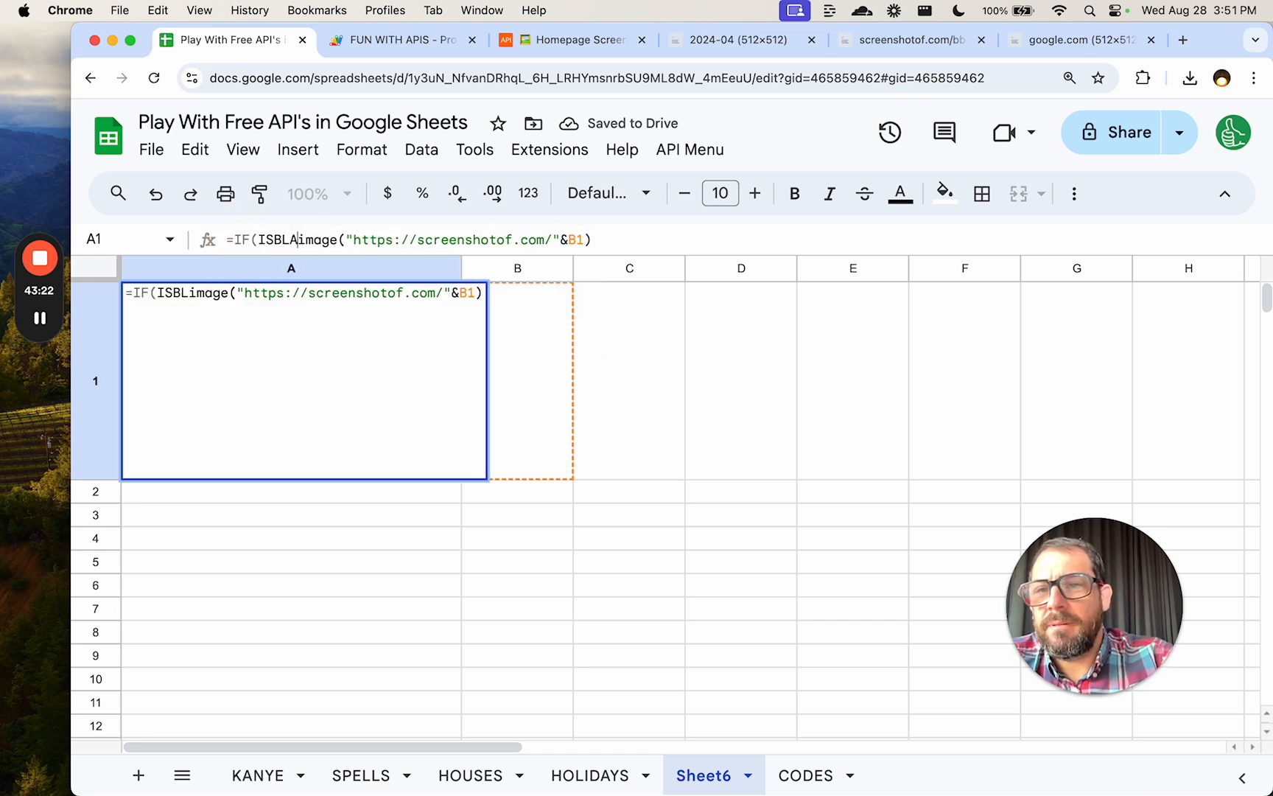
text(B1))
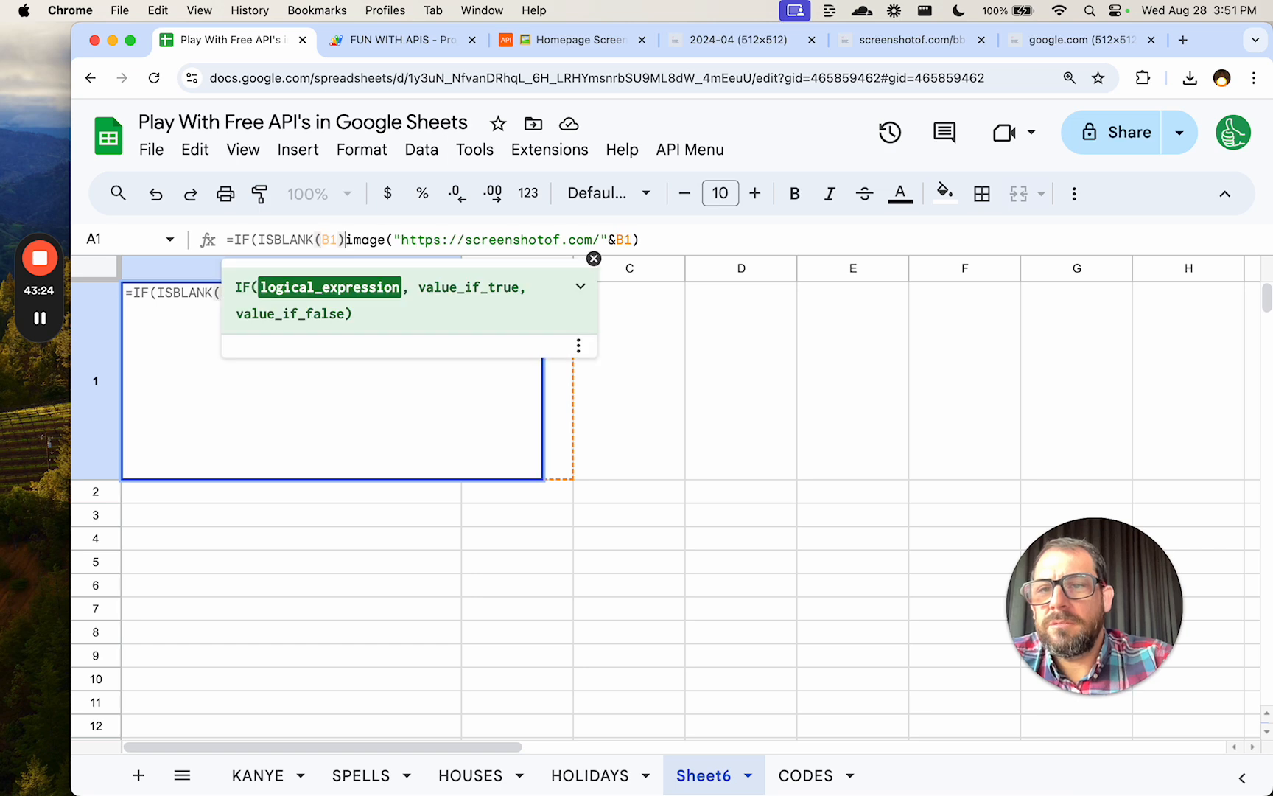
text(,,)
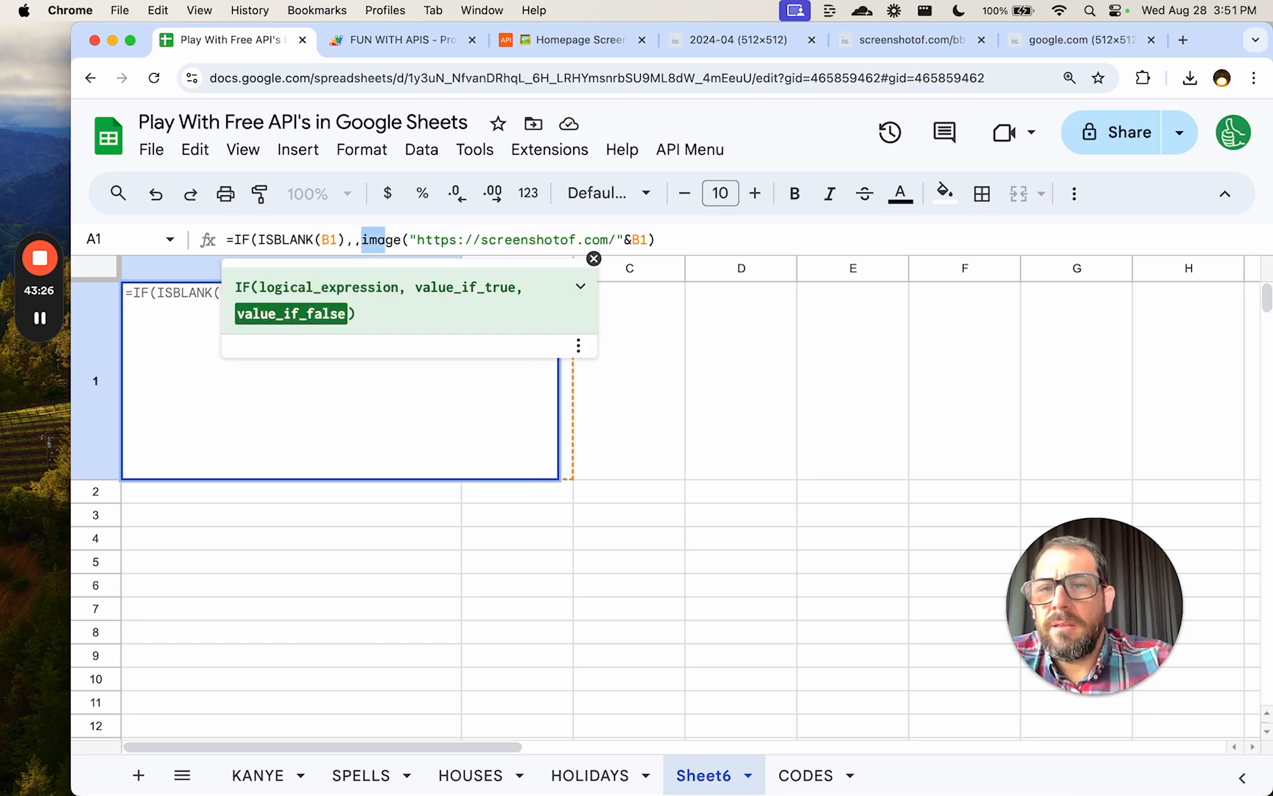
text(IMAGE)
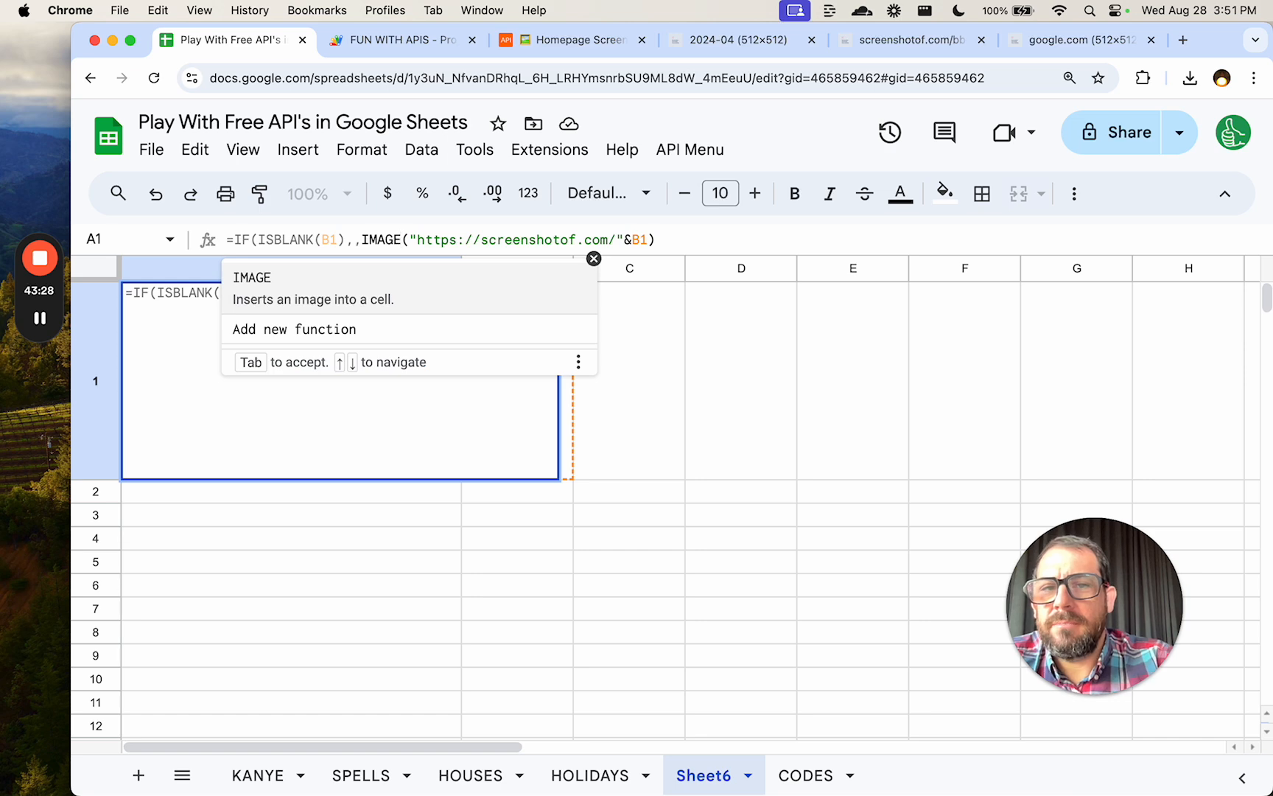
text())
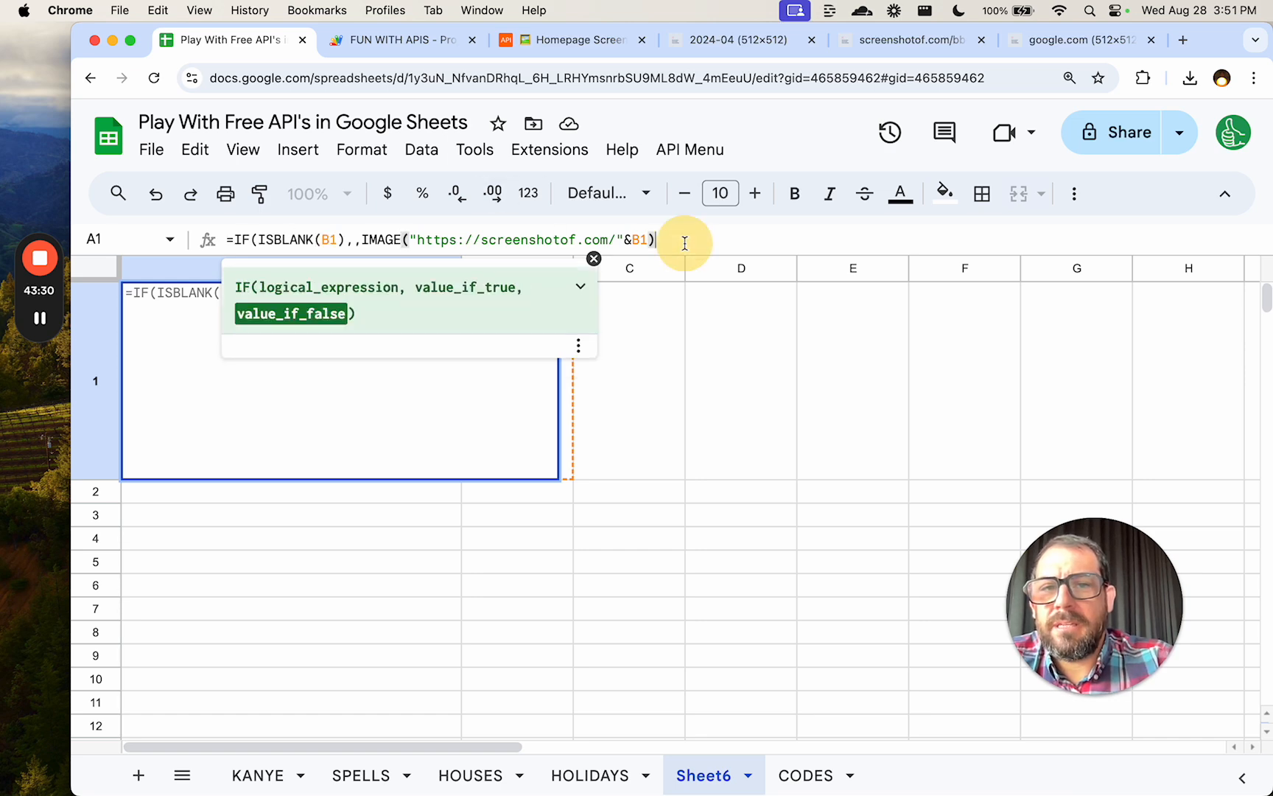
key(Return)
Enter google.com in cell B1 to test the screenshot formula.
key(Up)
key(Right)
key(Right)
key(Left)
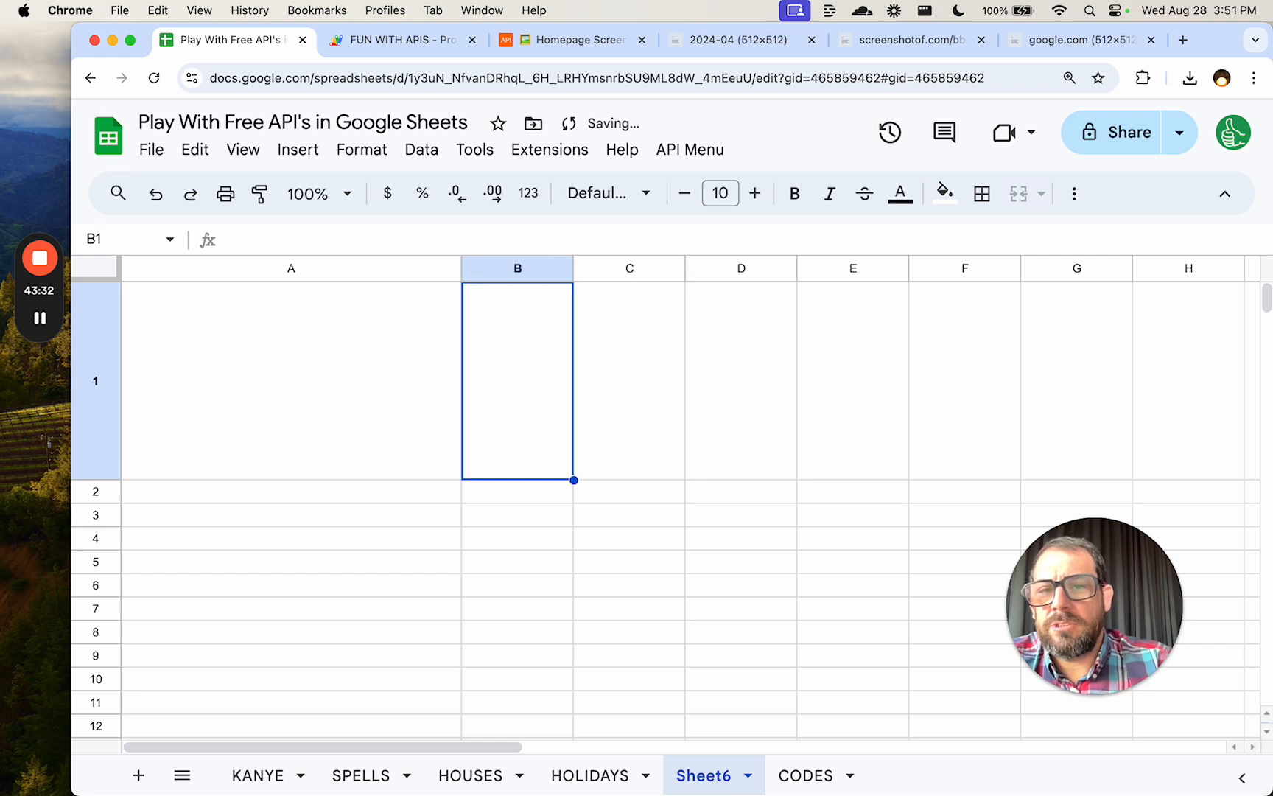
text(go9ogl)
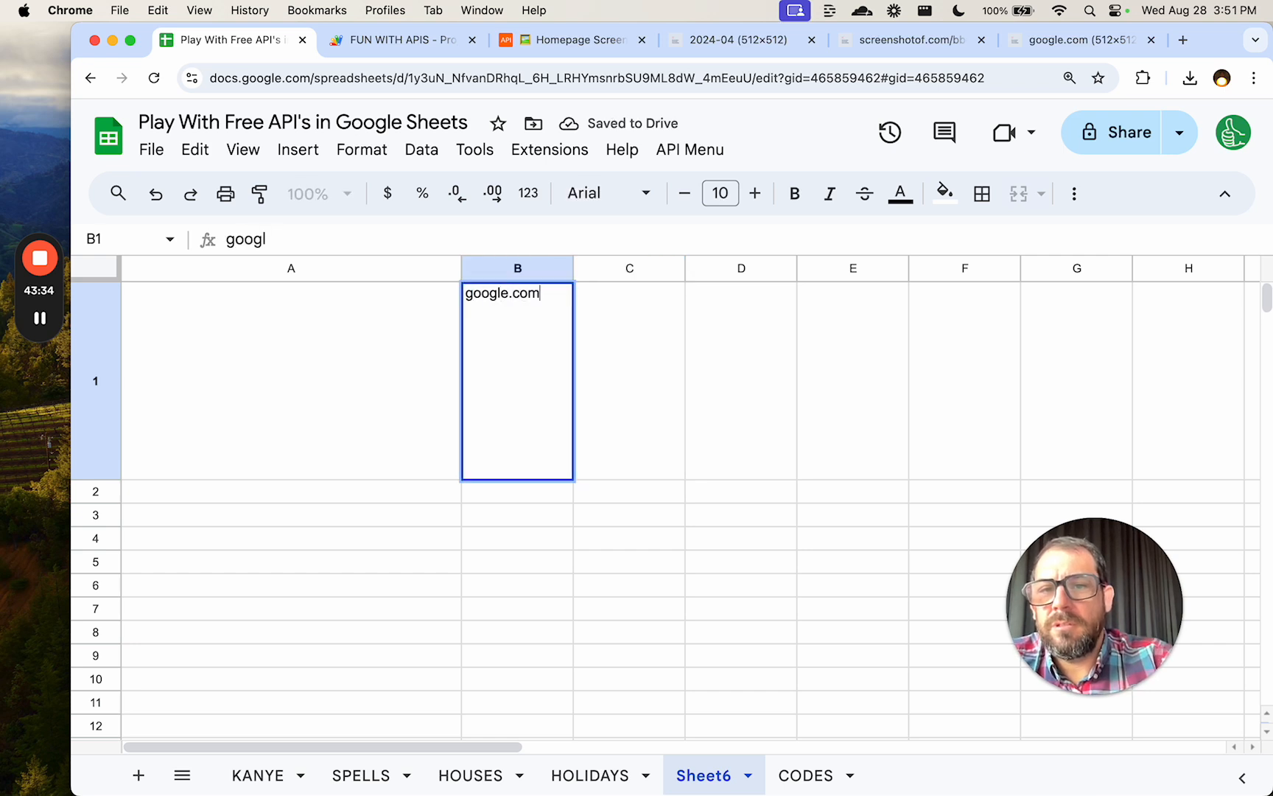
text(e.com)
key(Return)
Try drive.google.com as the domain in cell B1.
key(Up)
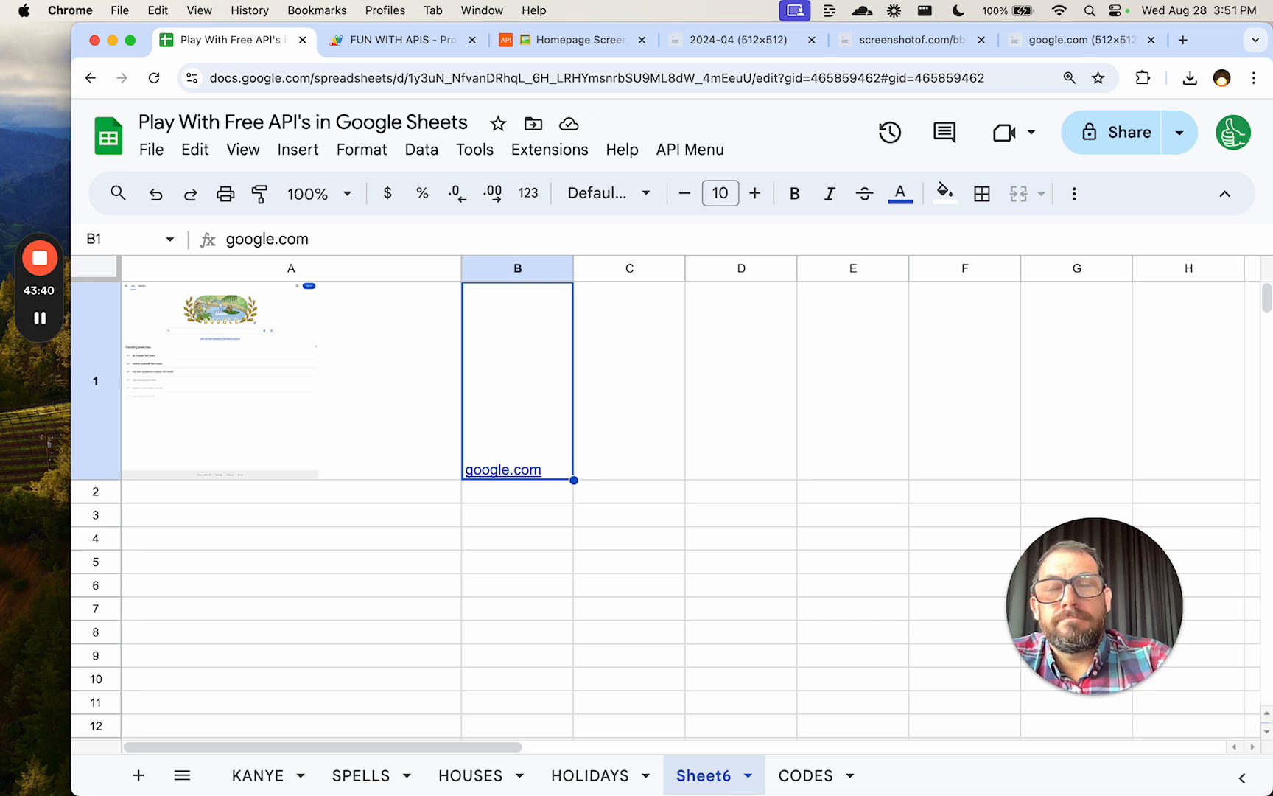
text(d)
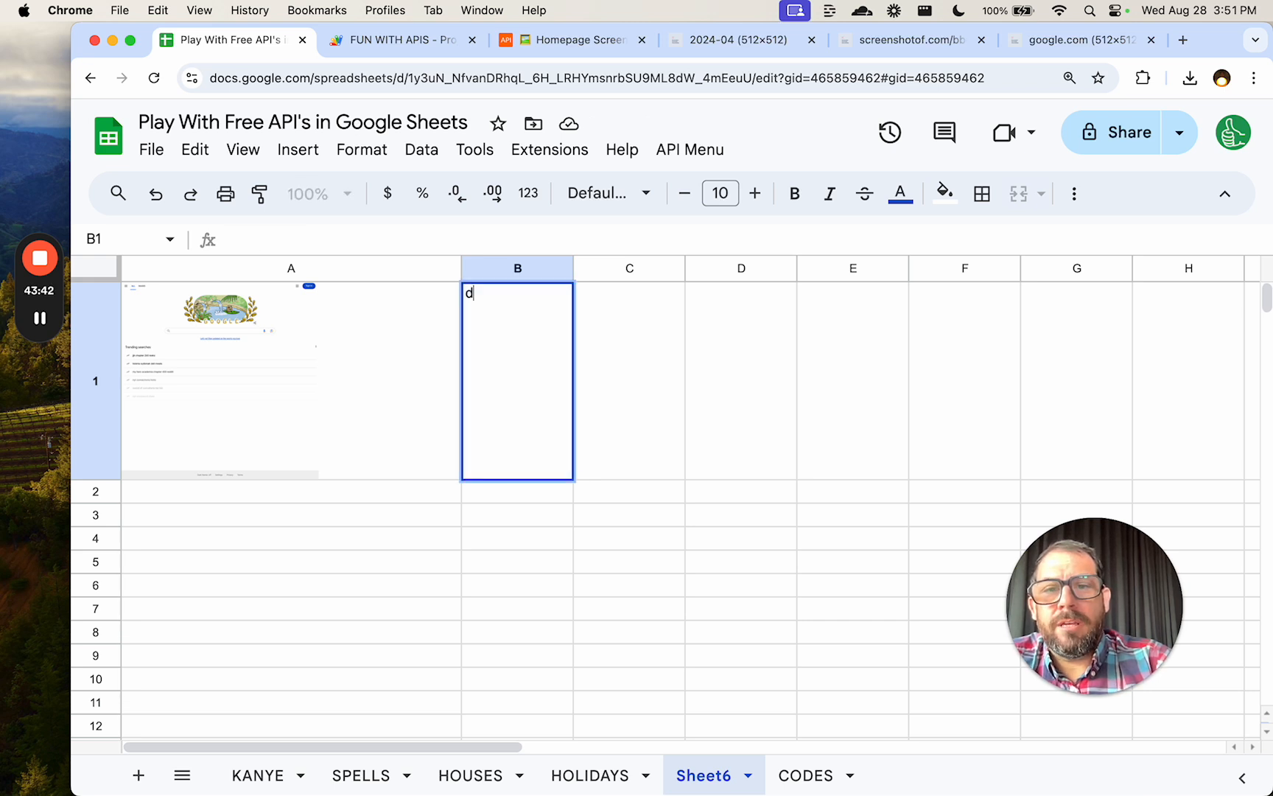
text(rive.google.com)
key(Return)
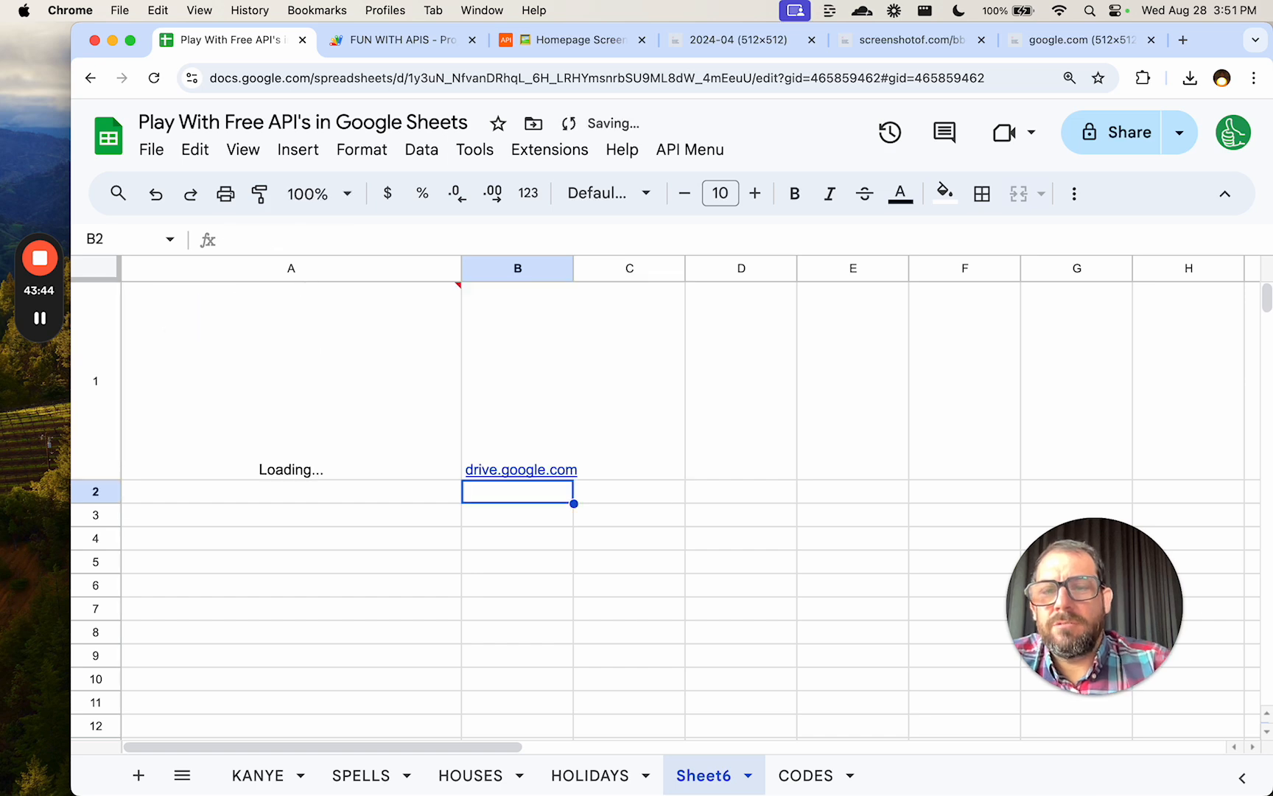
Set cell B1 to wikipedia.com and check the screenshot and formula in A1.
key(Up)
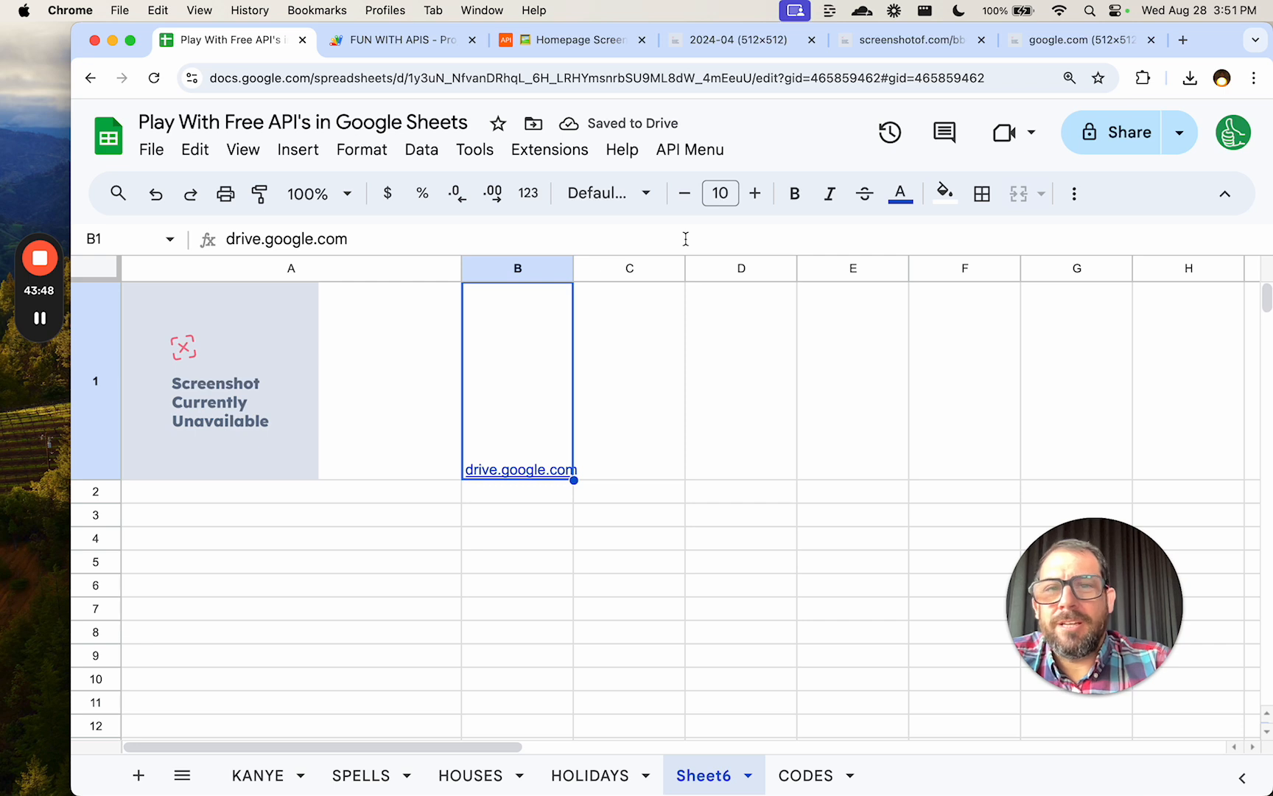
text(wikipe)
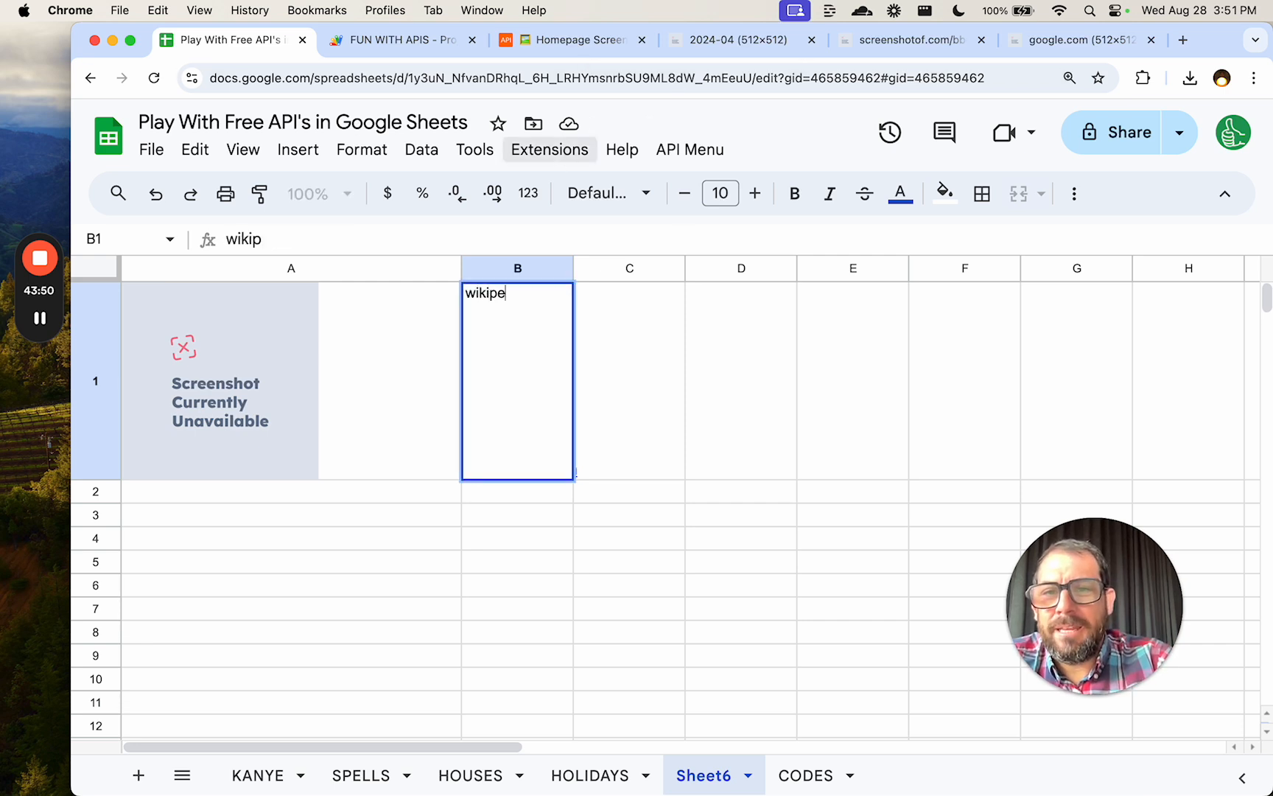
text(dia.com)
key(Return)
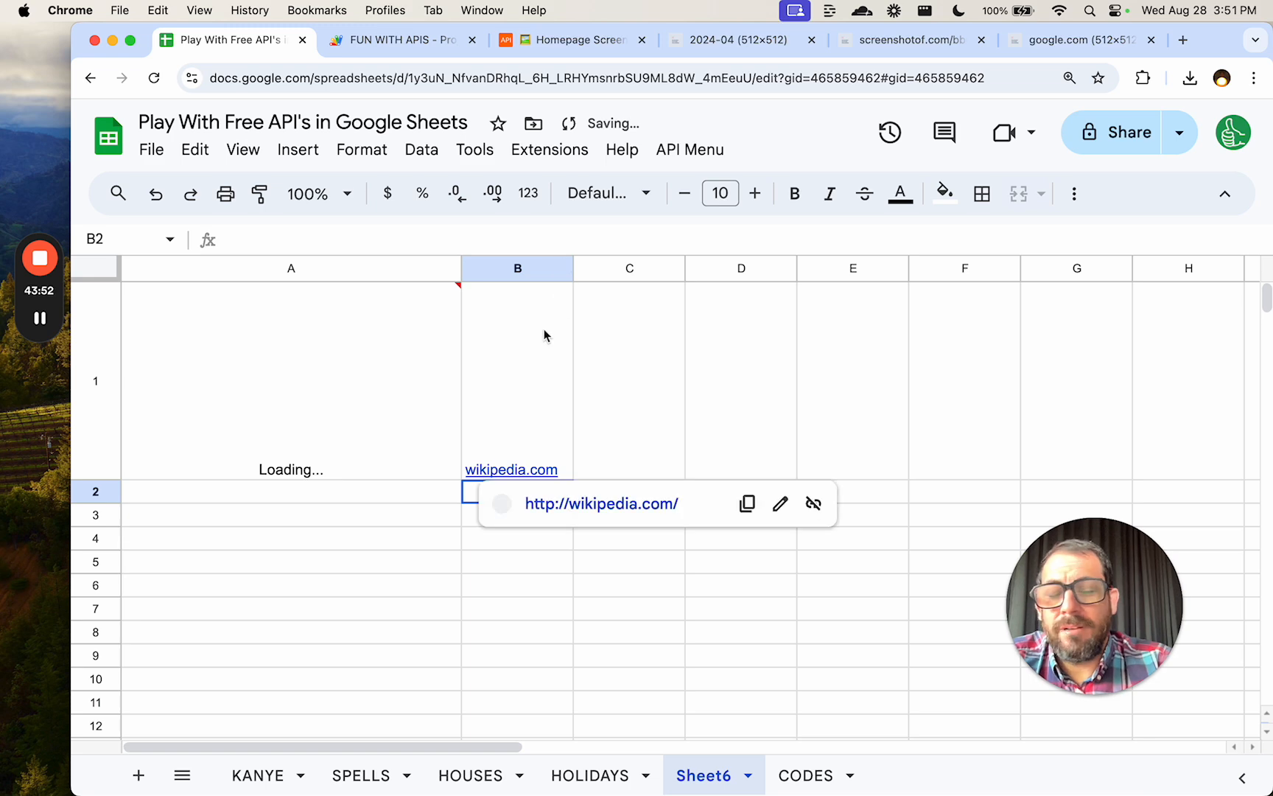
click(395, 436)
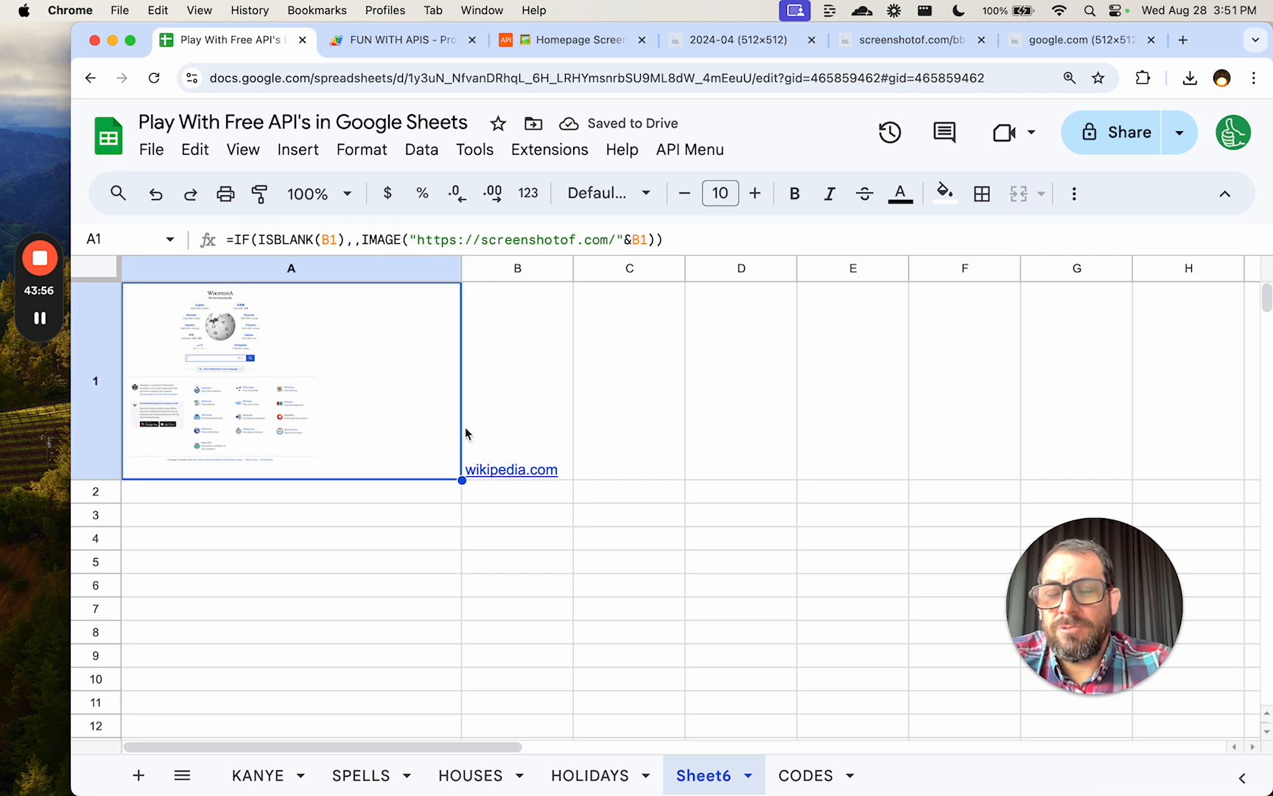
click(526, 433)
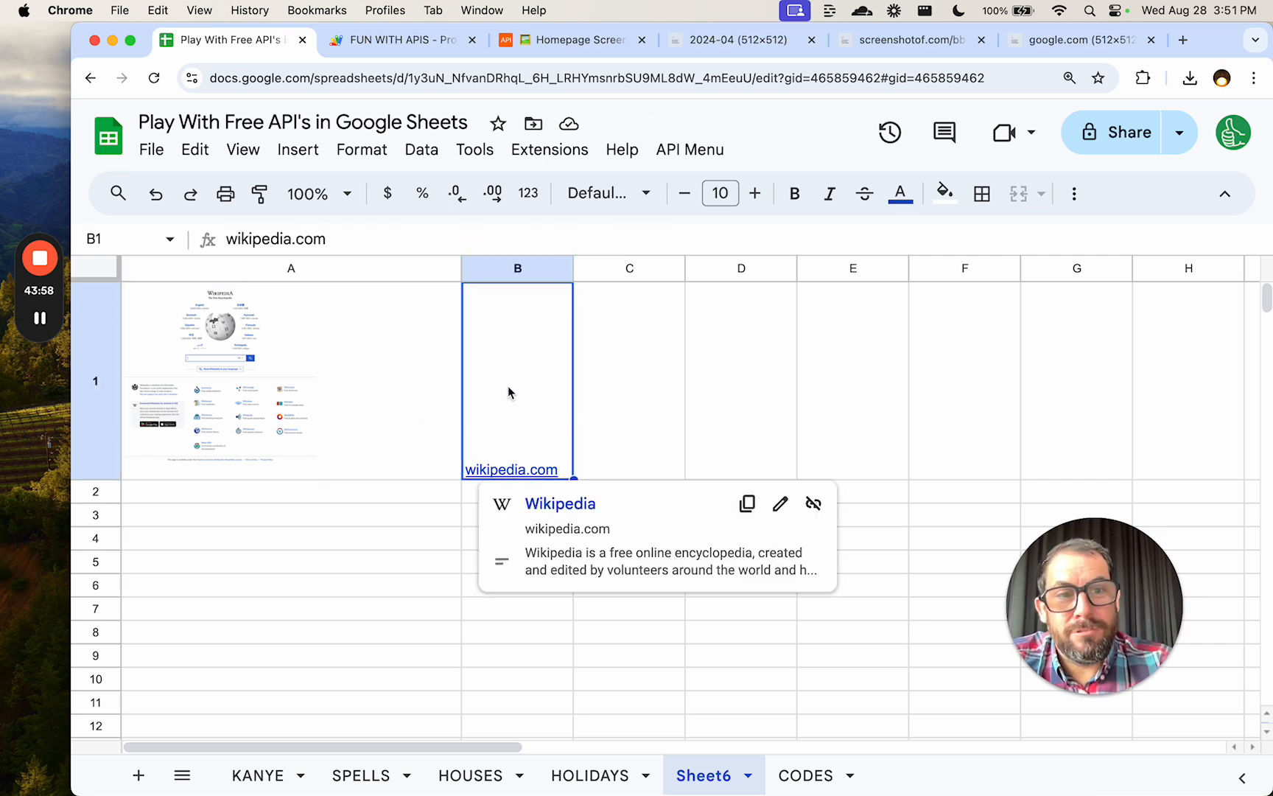
Go back to the Newest APIs list on Free Public APIs and open the InternetDB API page to read its description and endpoints.
click(571, 40)
click(608, 302)
click(90, 77)
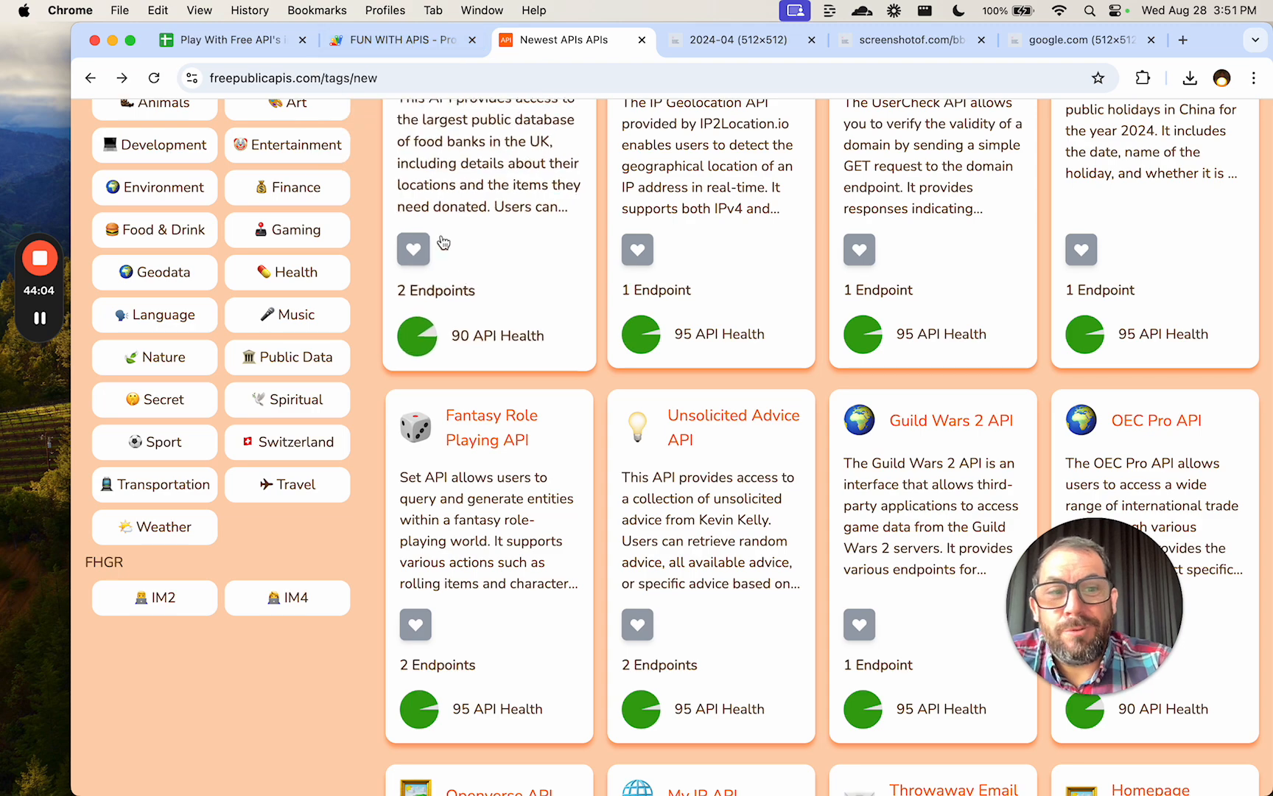
scroll(803, 401, down, 5)
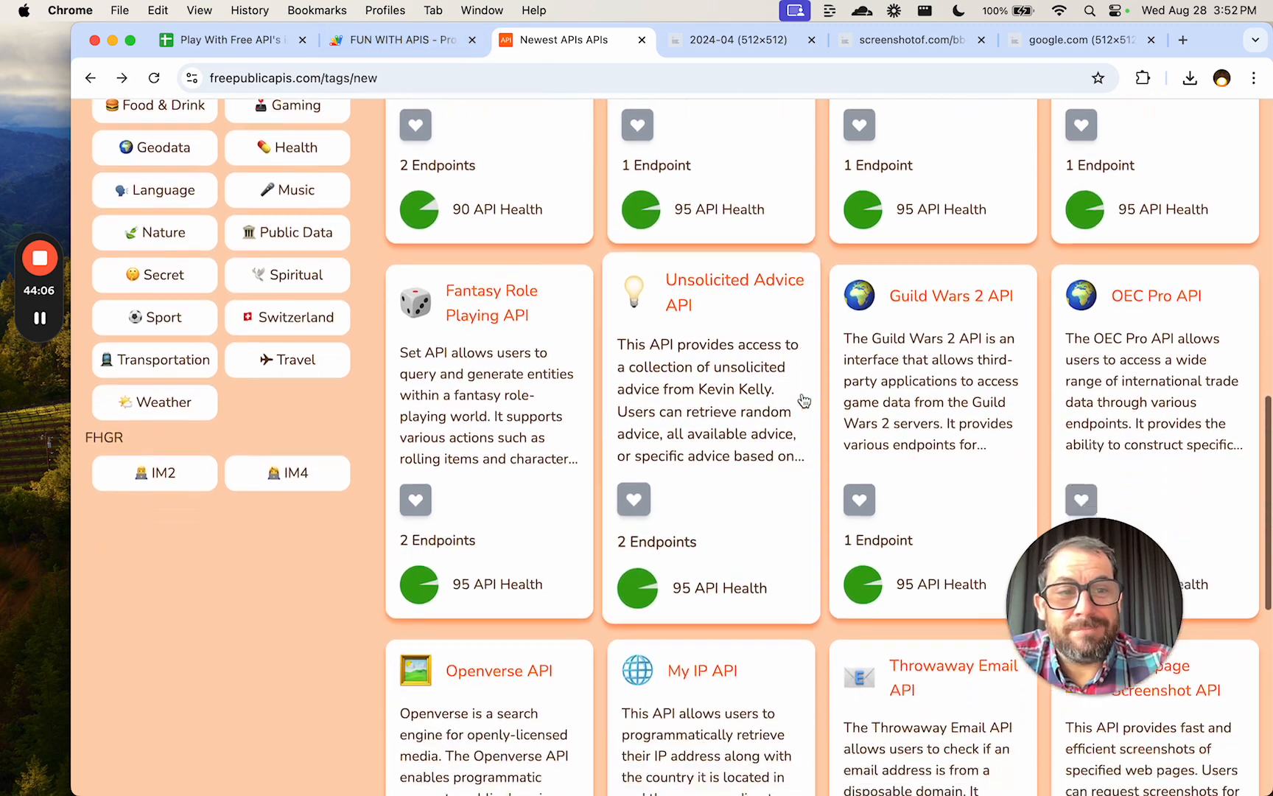
scroll(803, 401, down, 8)
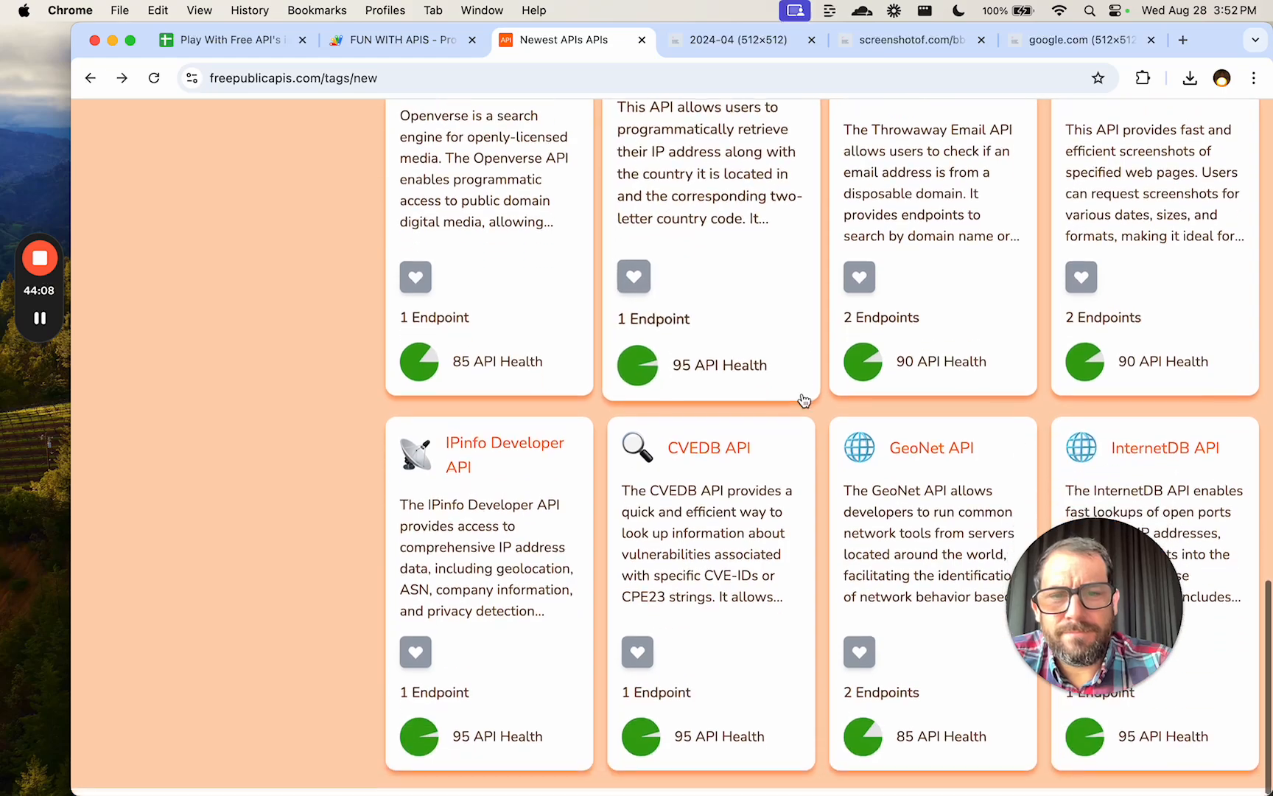
scroll(744, 440, up, 5)
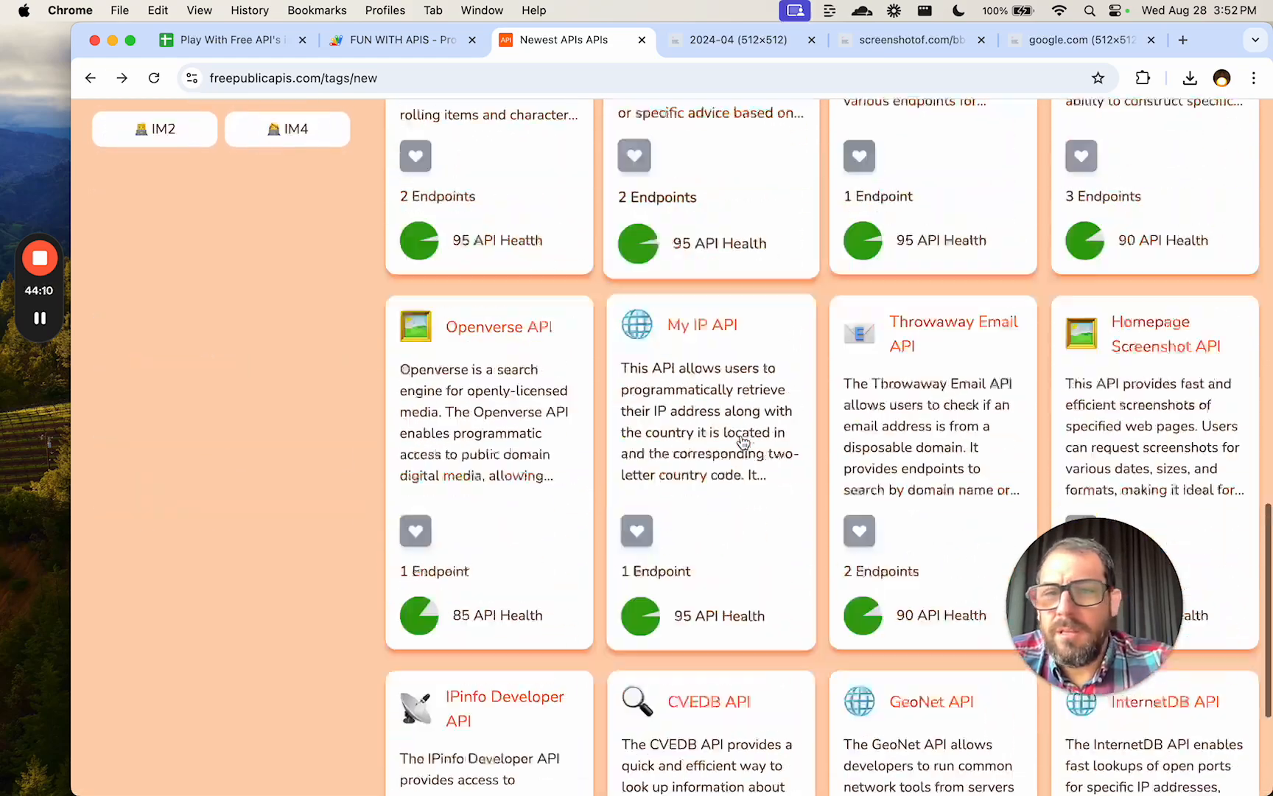
scroll(744, 440, down, 5)
click(1180, 637)
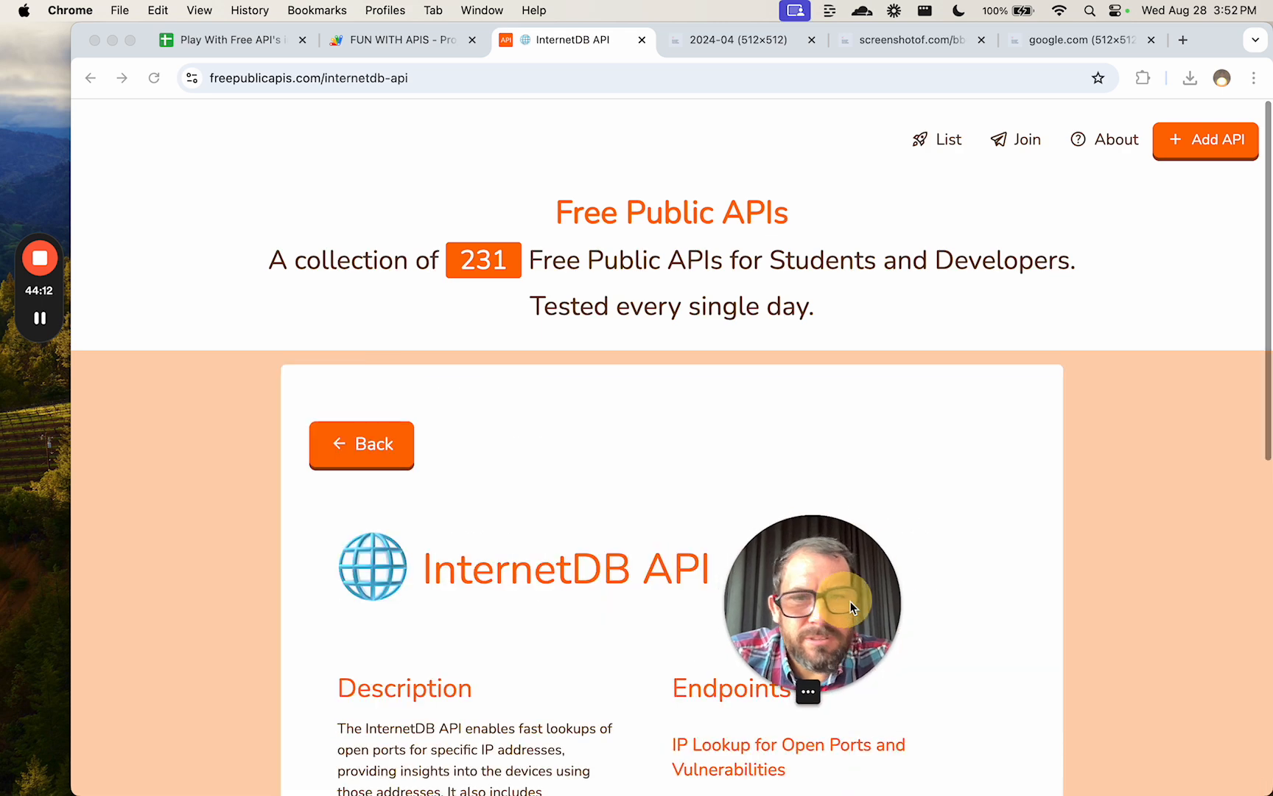
drag(1187, 560, 1171, 553)
scroll(666, 510, down, 5)
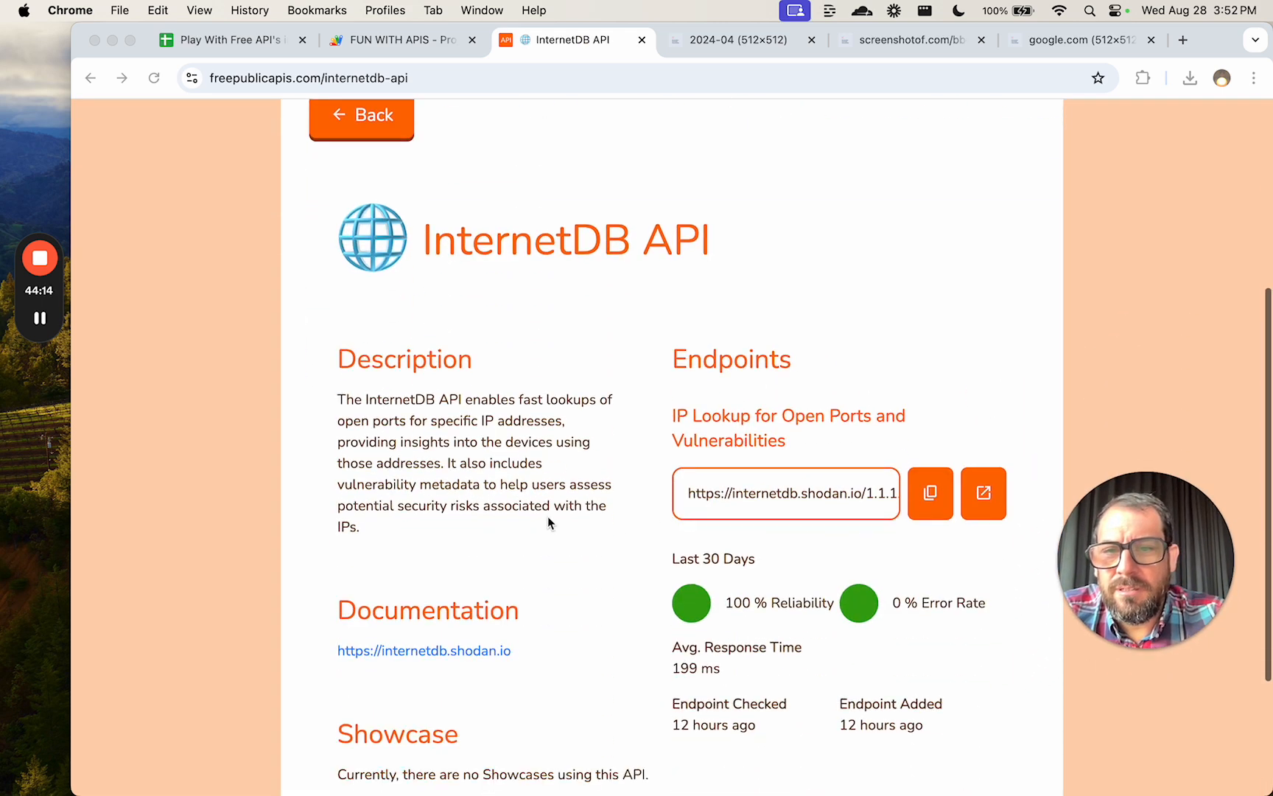
Return to the API directory listing, switch it to the Most Popular category and browse the listed APIs.
click(486, 429)
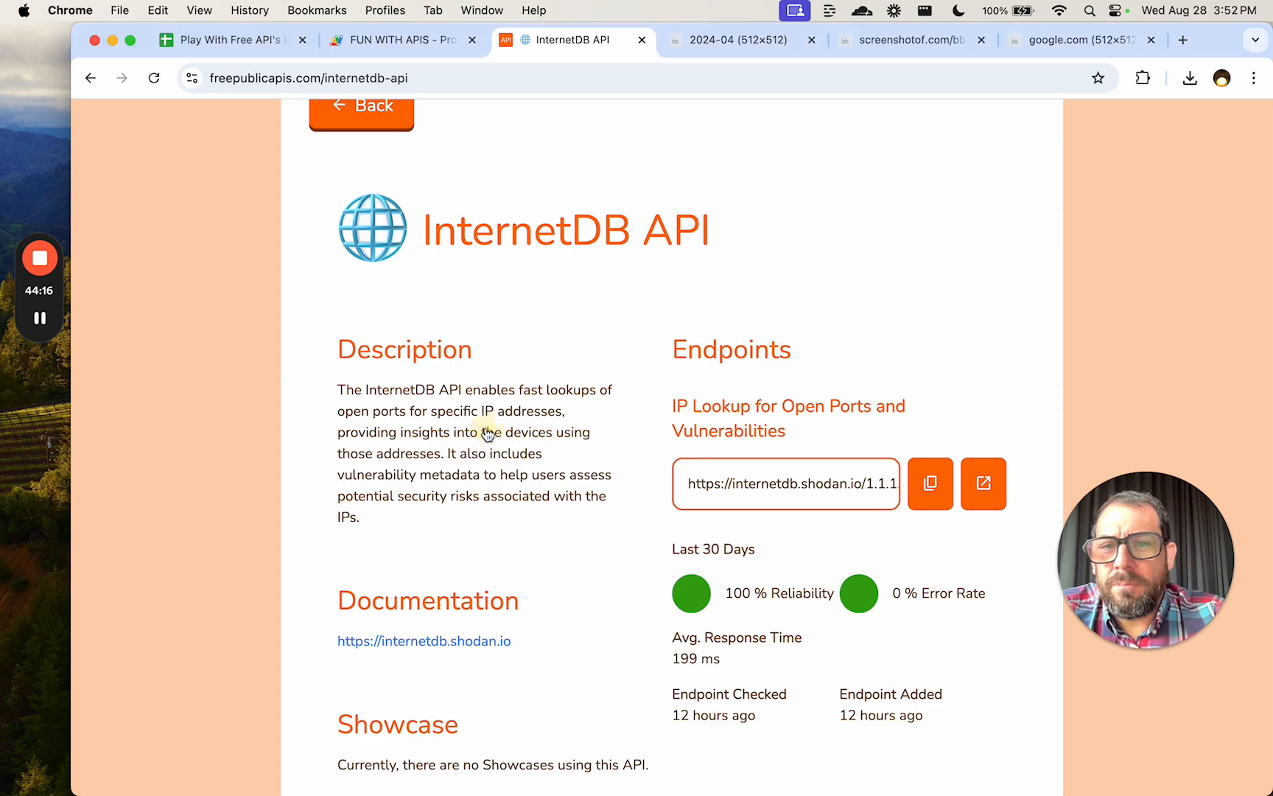
key(super+Left)
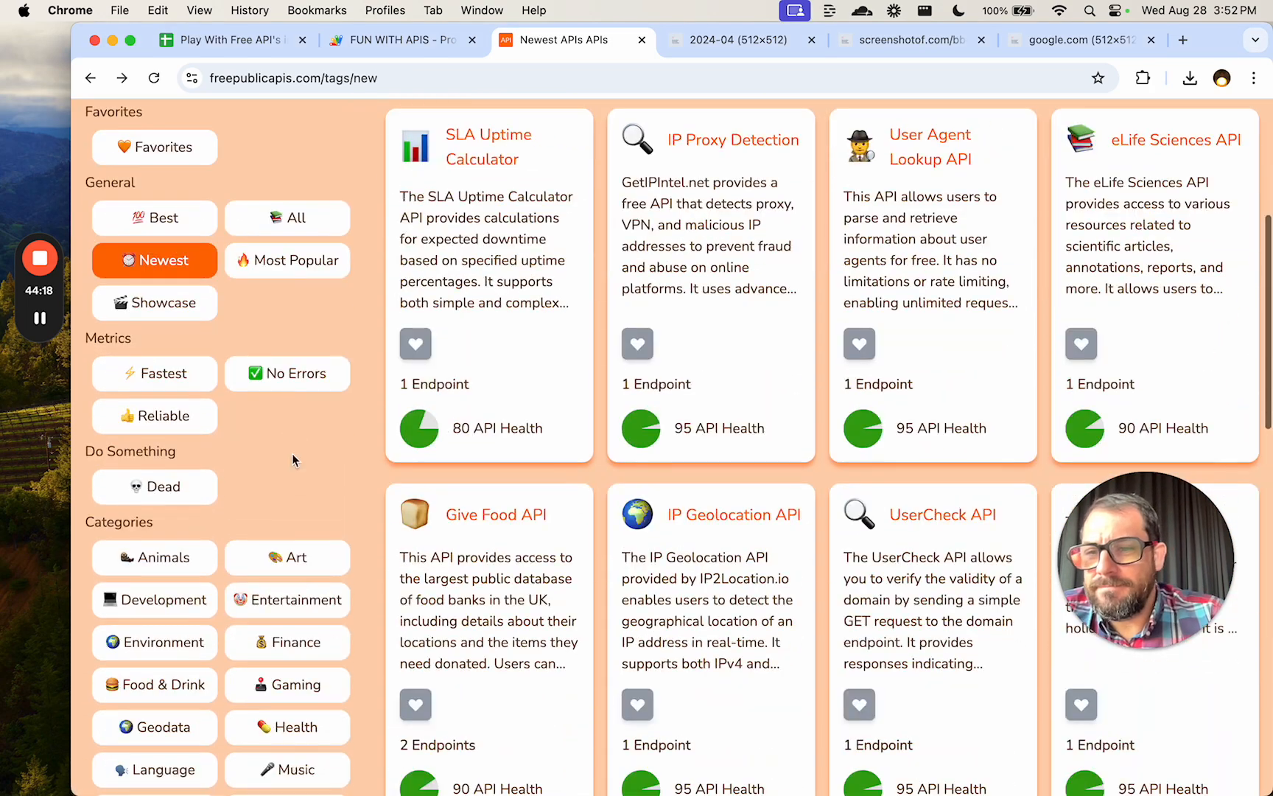
click(284, 257)
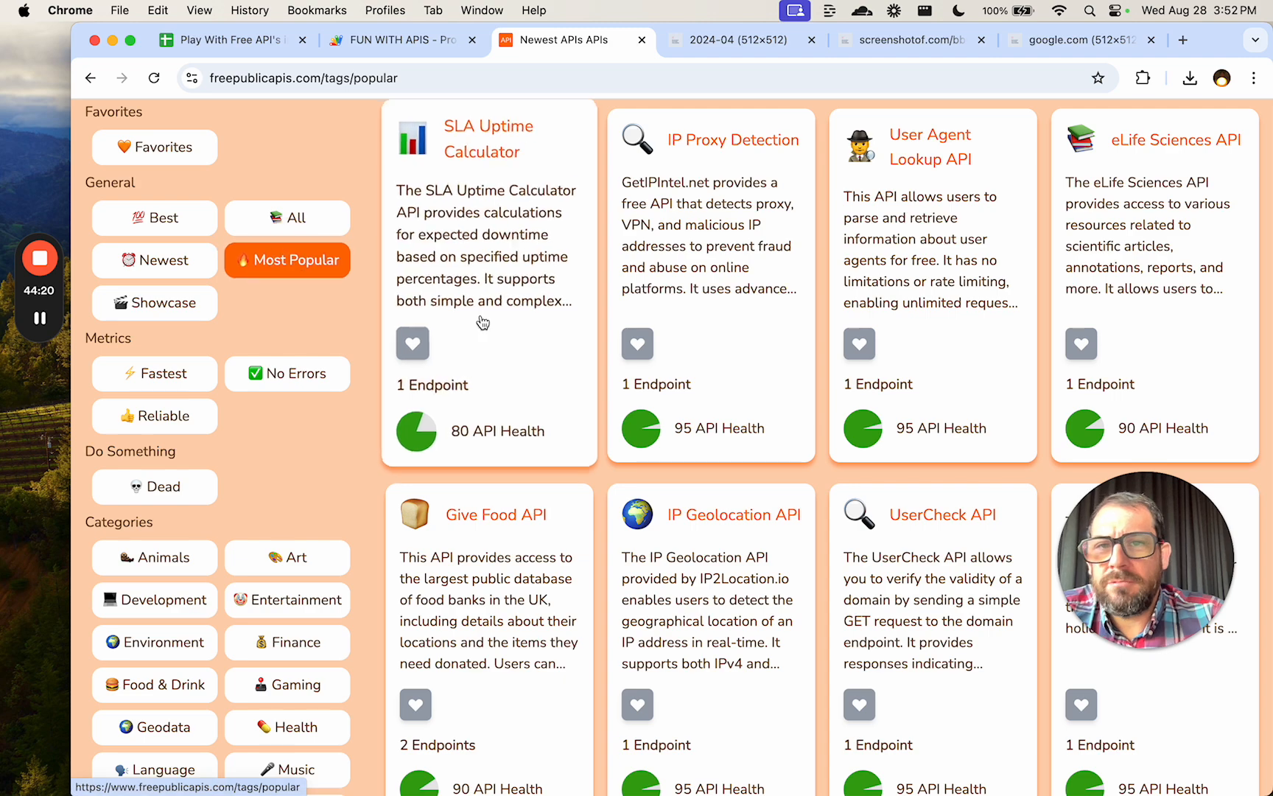
scroll(540, 354, down, 5)
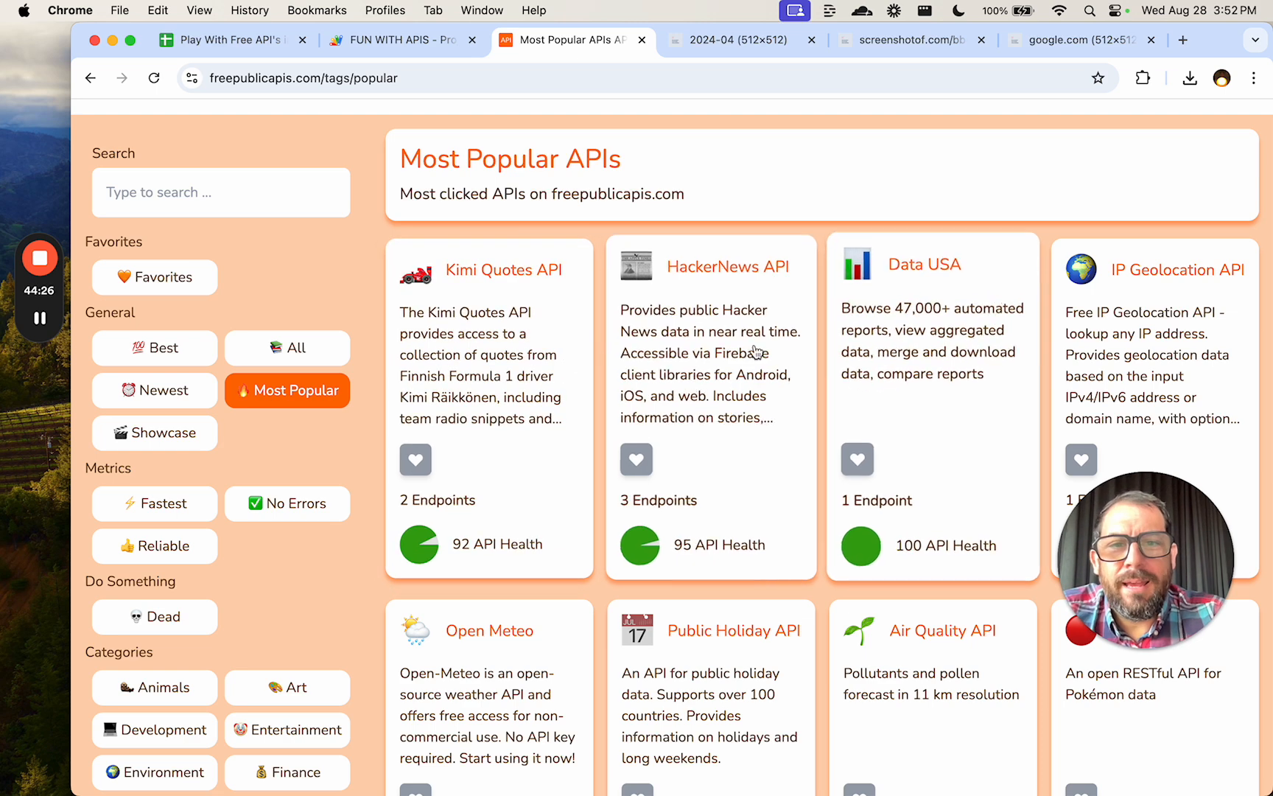
scroll(750, 361, down, 1)
scroll(750, 361, down, 2)
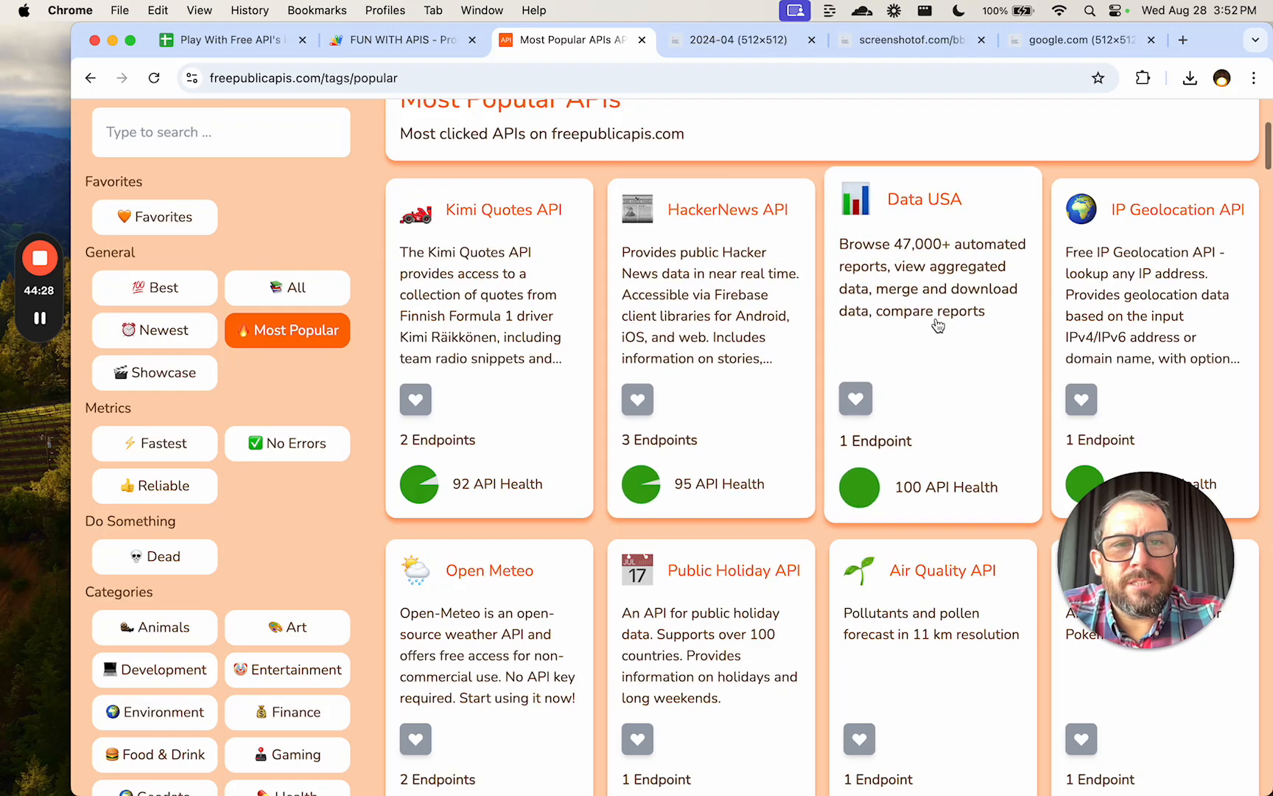
scroll(939, 333, down, 8)
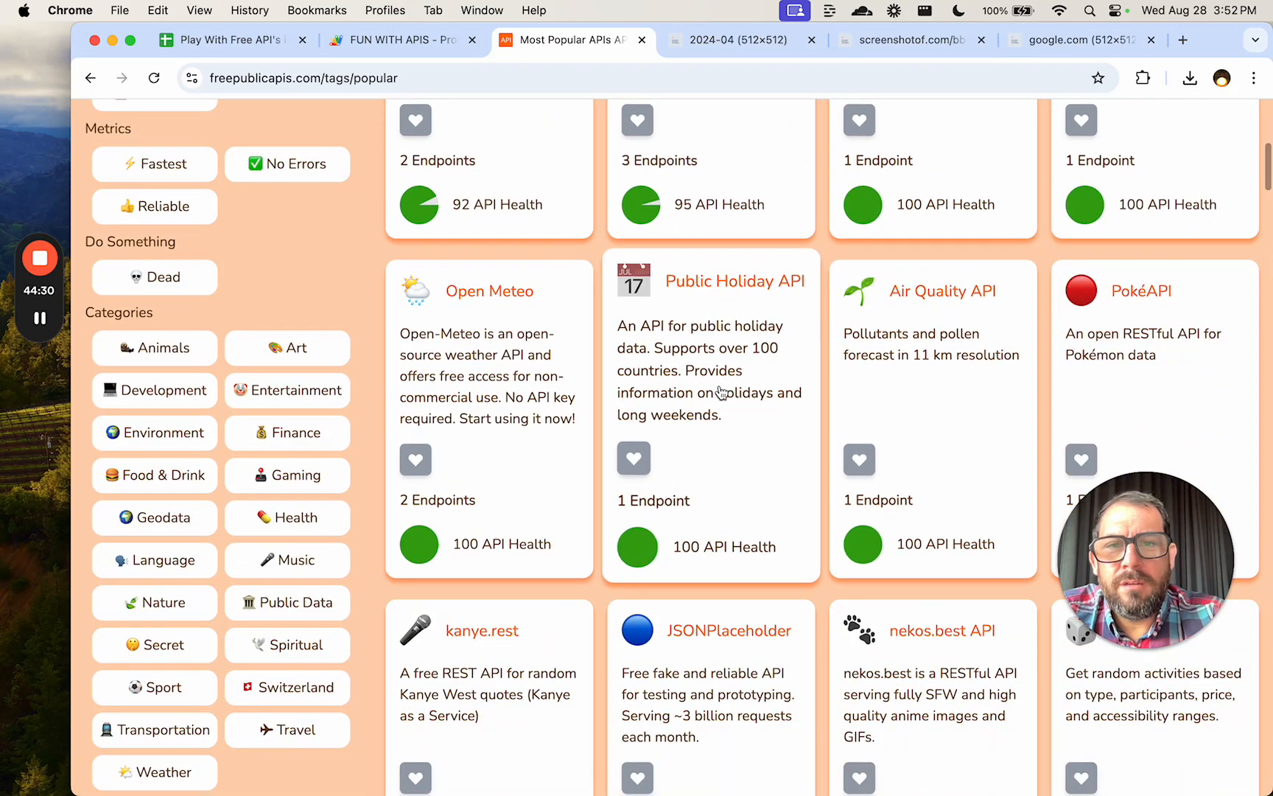
scroll(721, 393, down, 9)
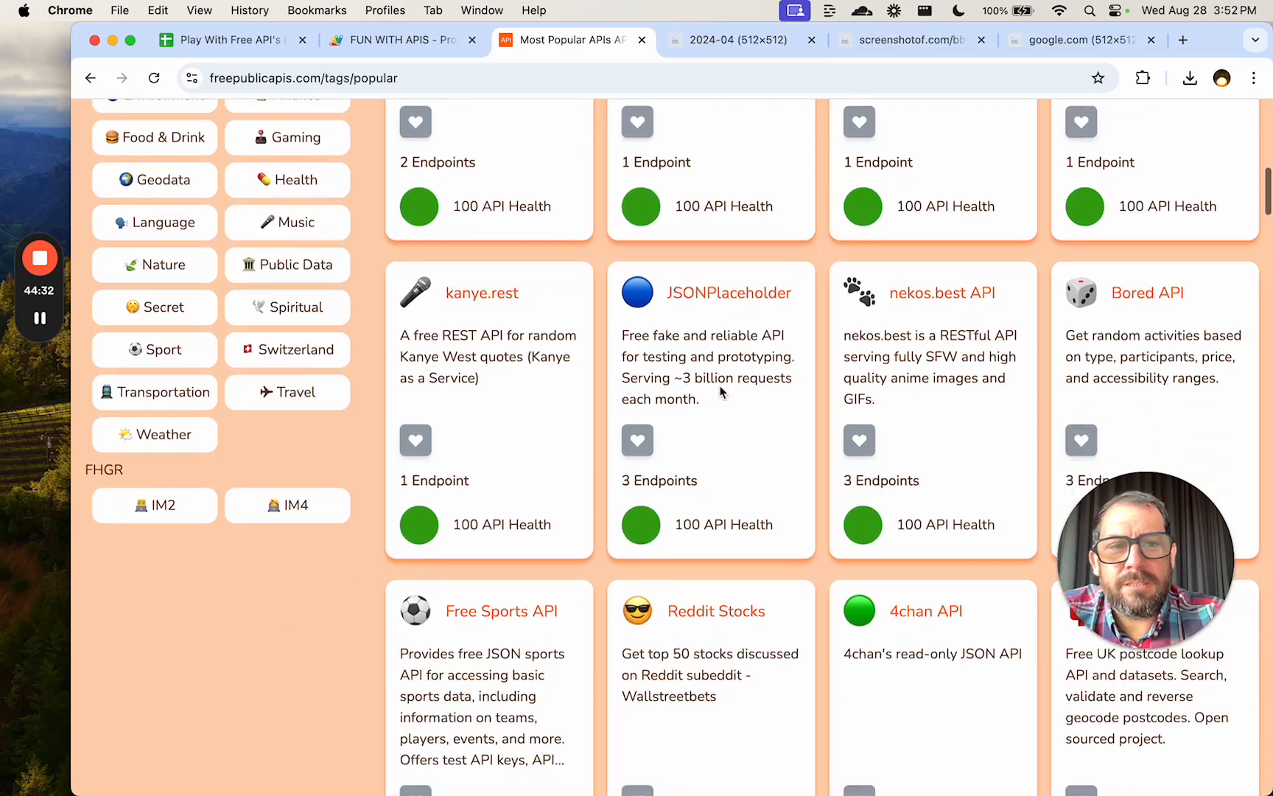
Open the Bored API entry, check its endpoints' reliability and error rates, and return to the Most Popular list.
scroll(721, 392, down, 1)
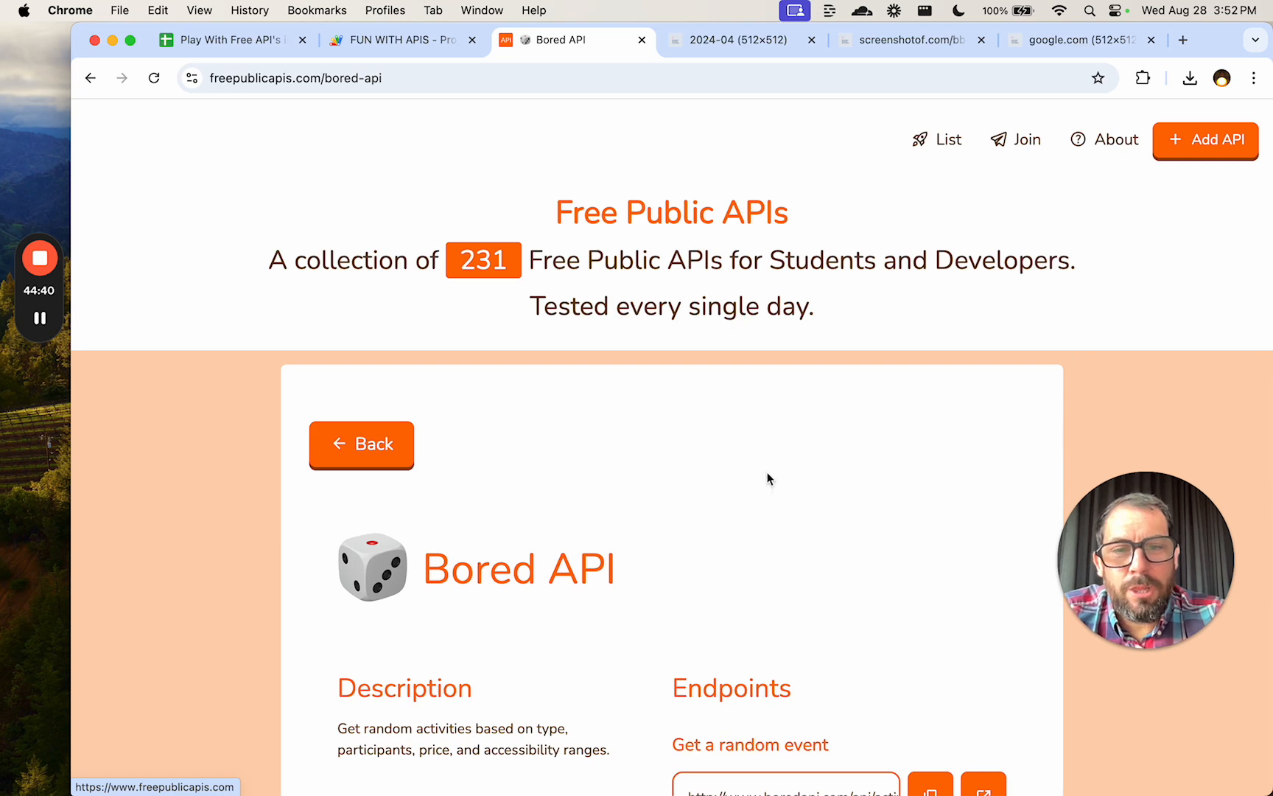
scroll(698, 519, down, 5)
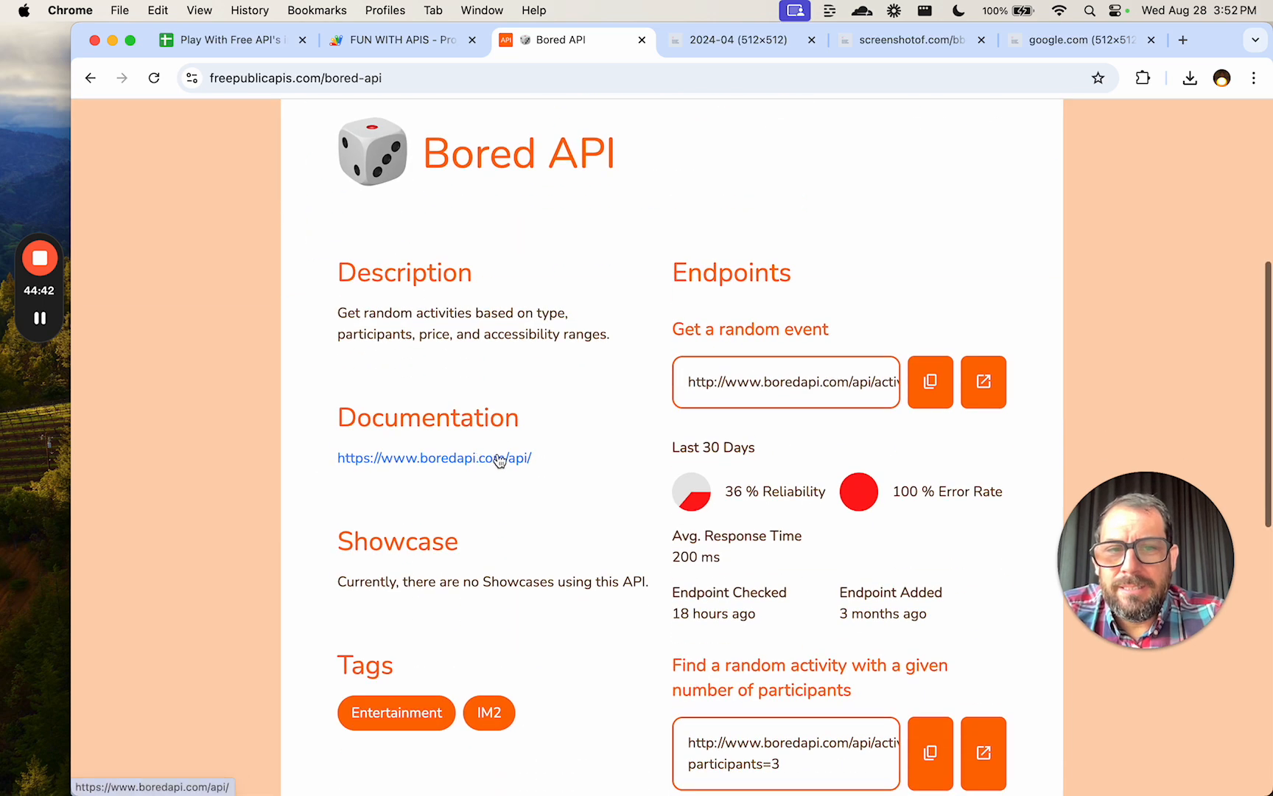
scroll(583, 482, down, 2)
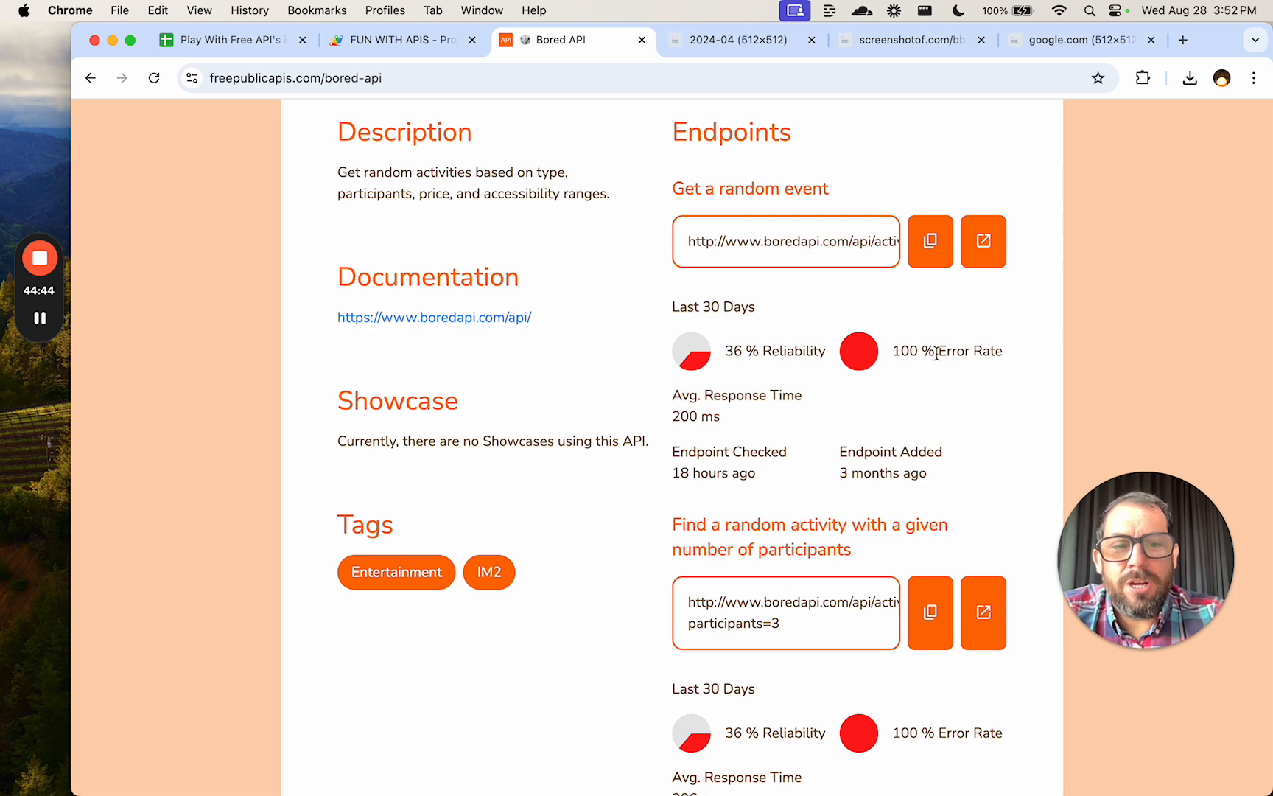
click(258, 347)
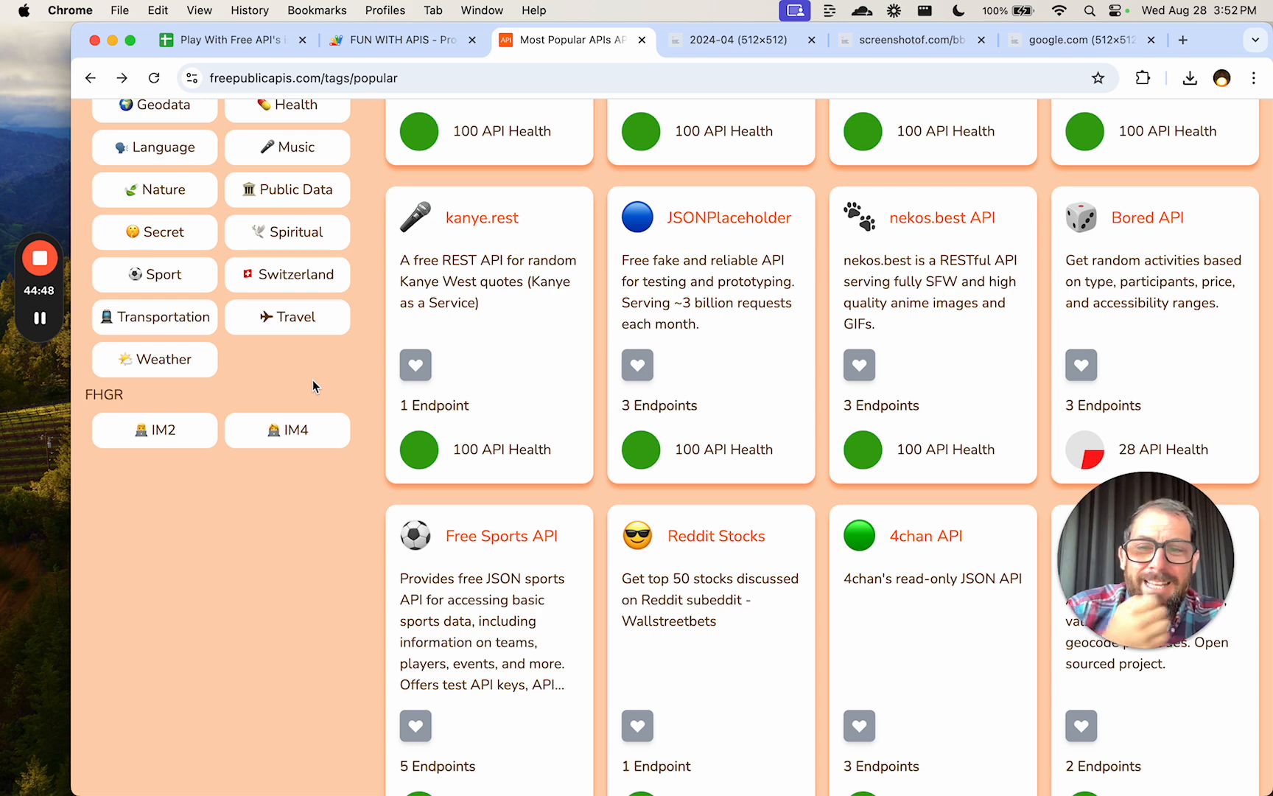
Browse further through the Most Popular list and open the Free Sports API entry.
scroll(538, 526, down, 3)
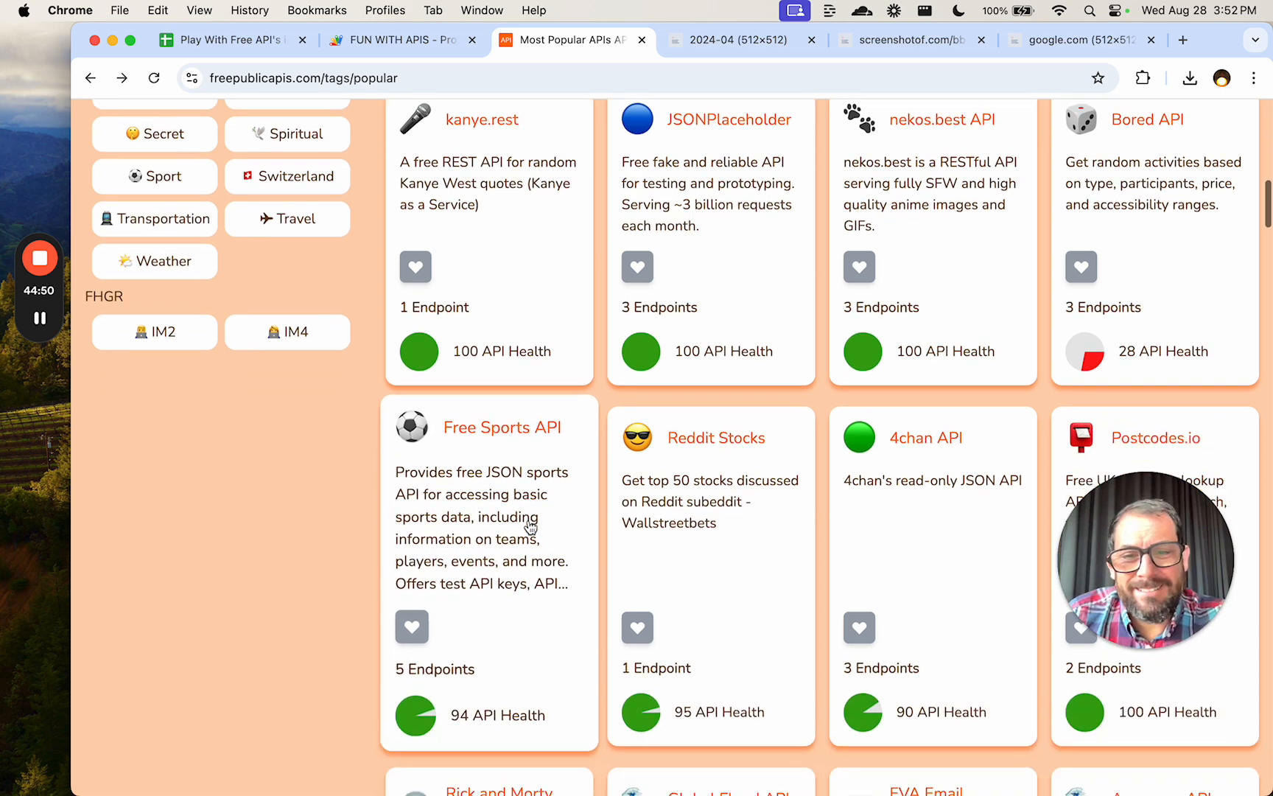
scroll(530, 508, down, 2)
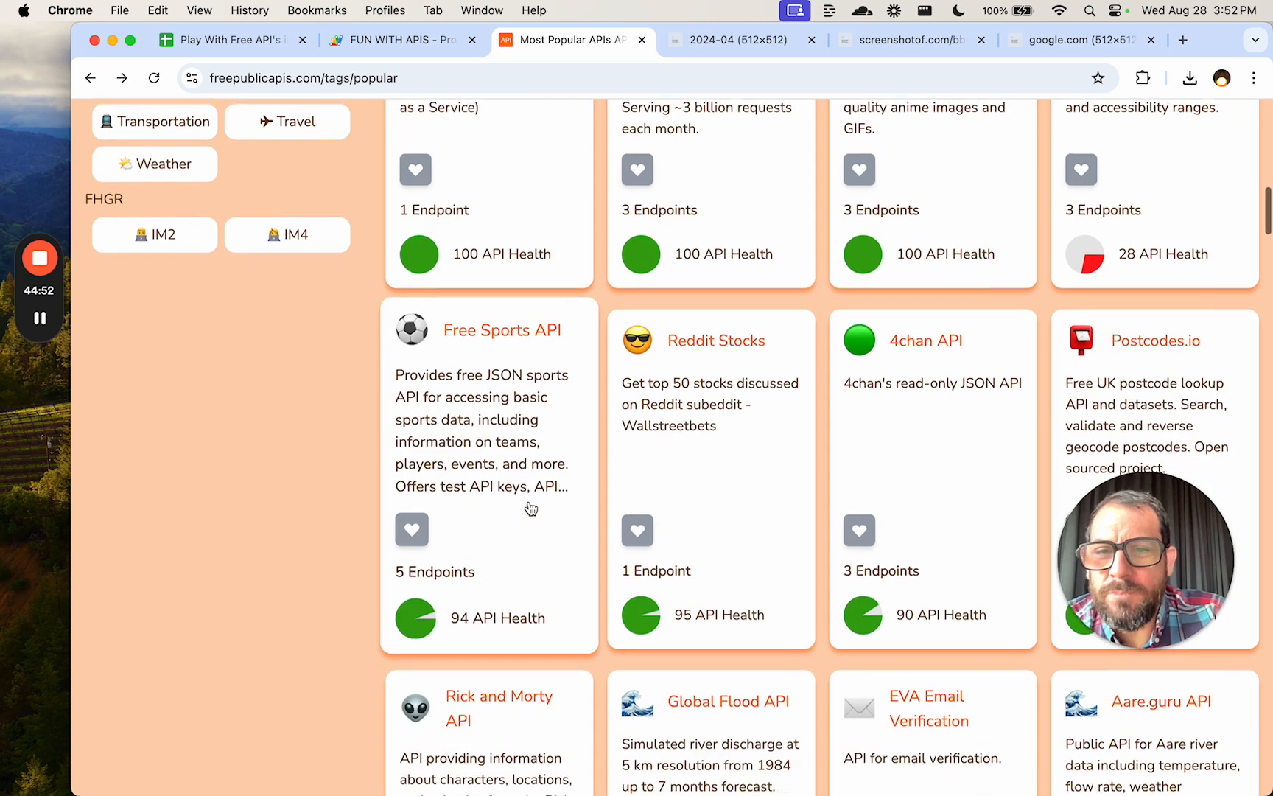
scroll(520, 410, down, 2)
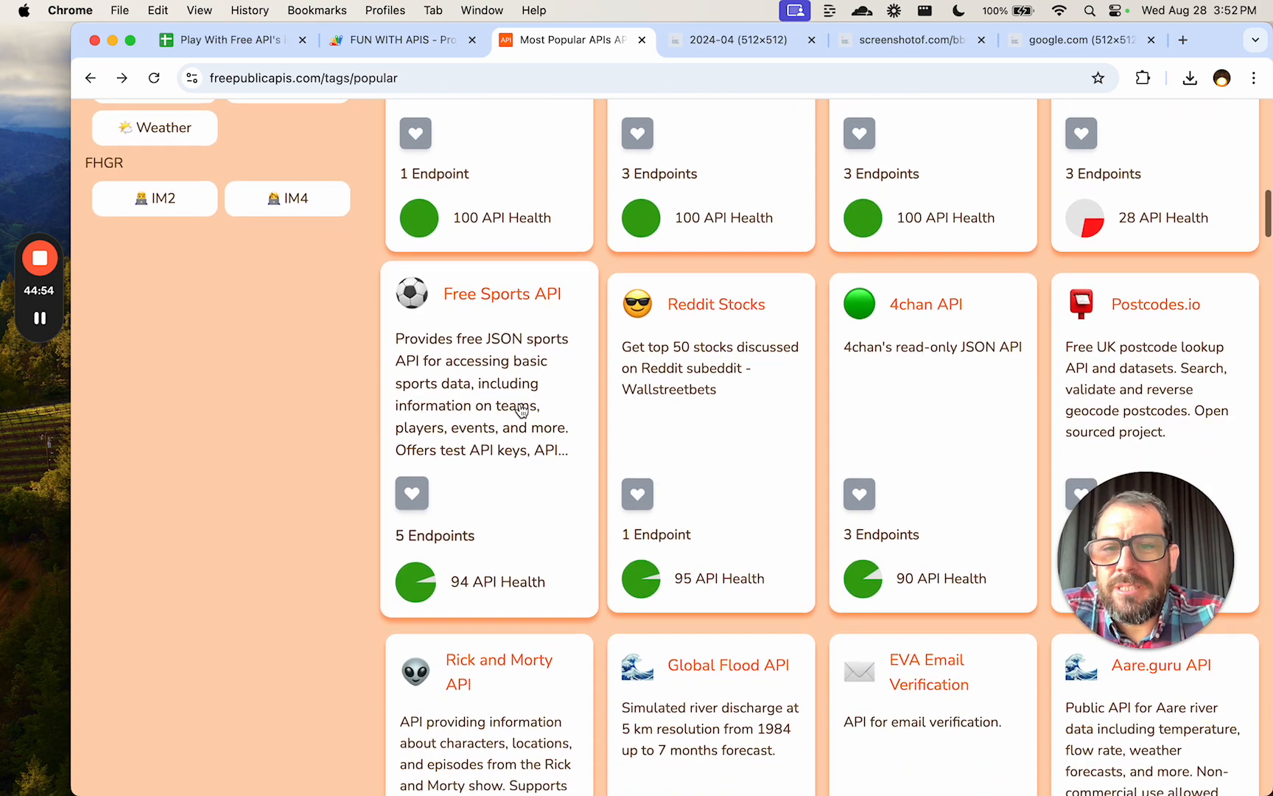
click(477, 318)
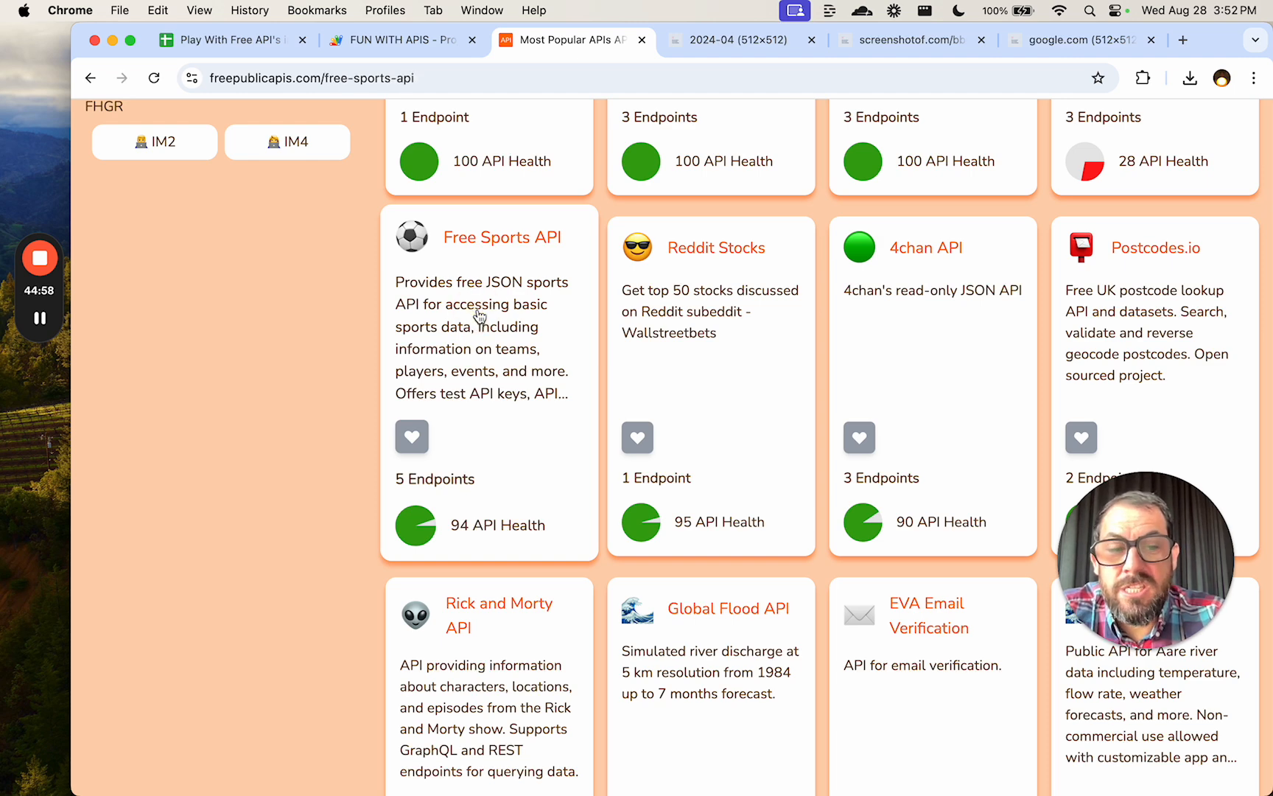
Review the Free Sports API's description, available endpoints and their reliability figures.
scroll(582, 454, down, 5)
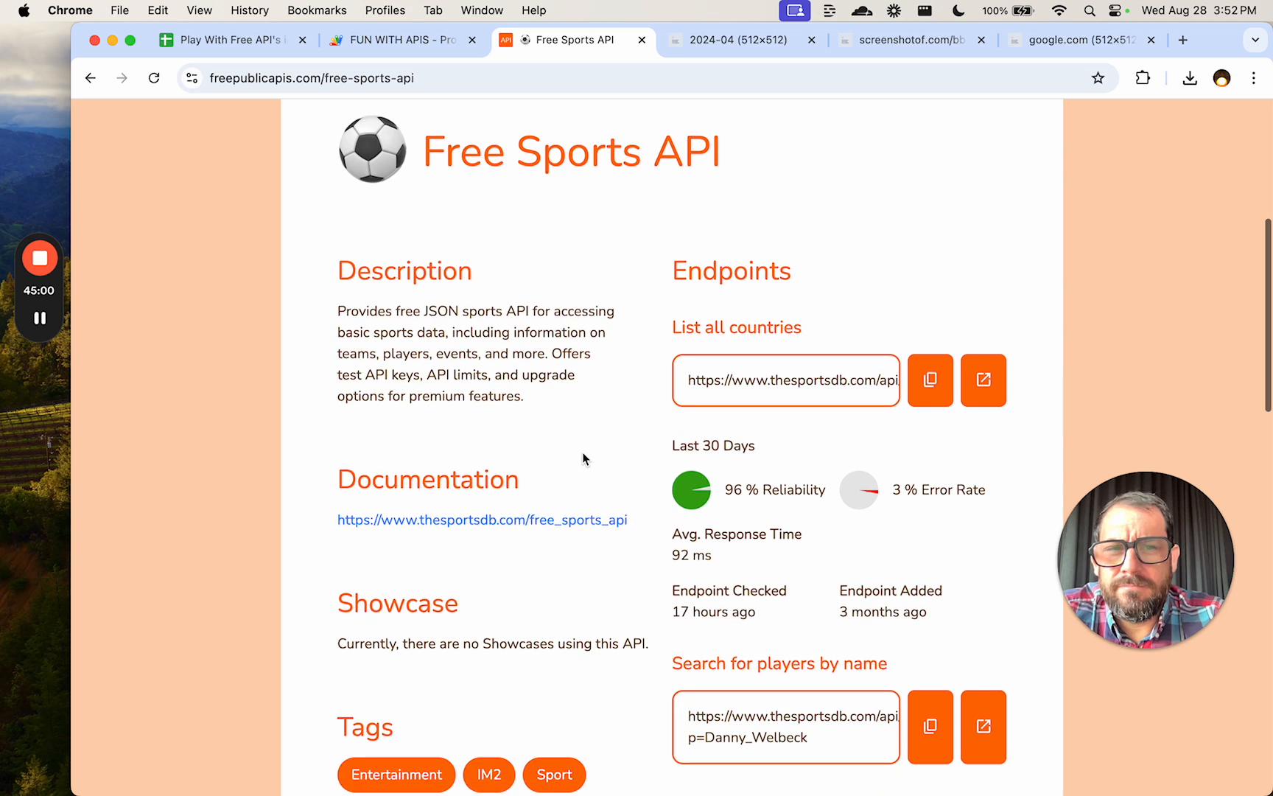
scroll(685, 553, down, 2)
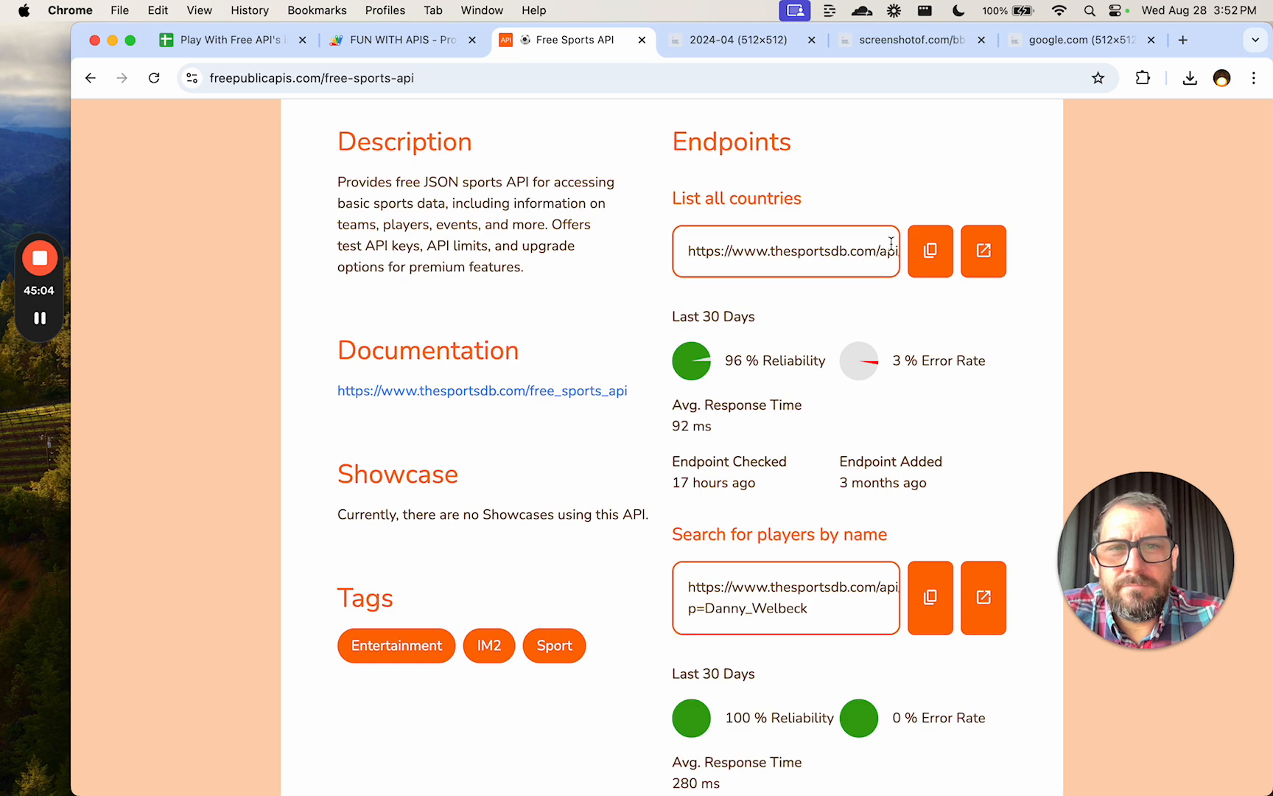
scroll(891, 243, down, 10)
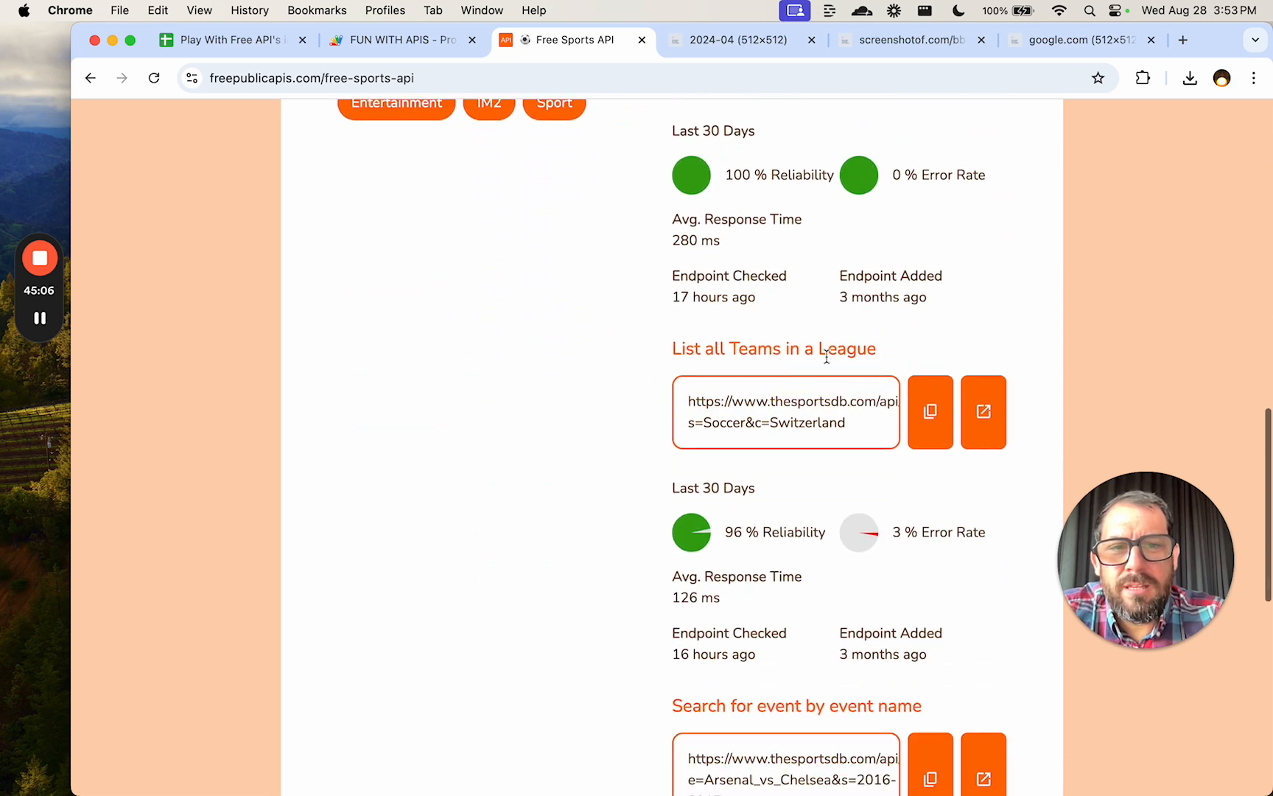
scroll(827, 357, down, 2)
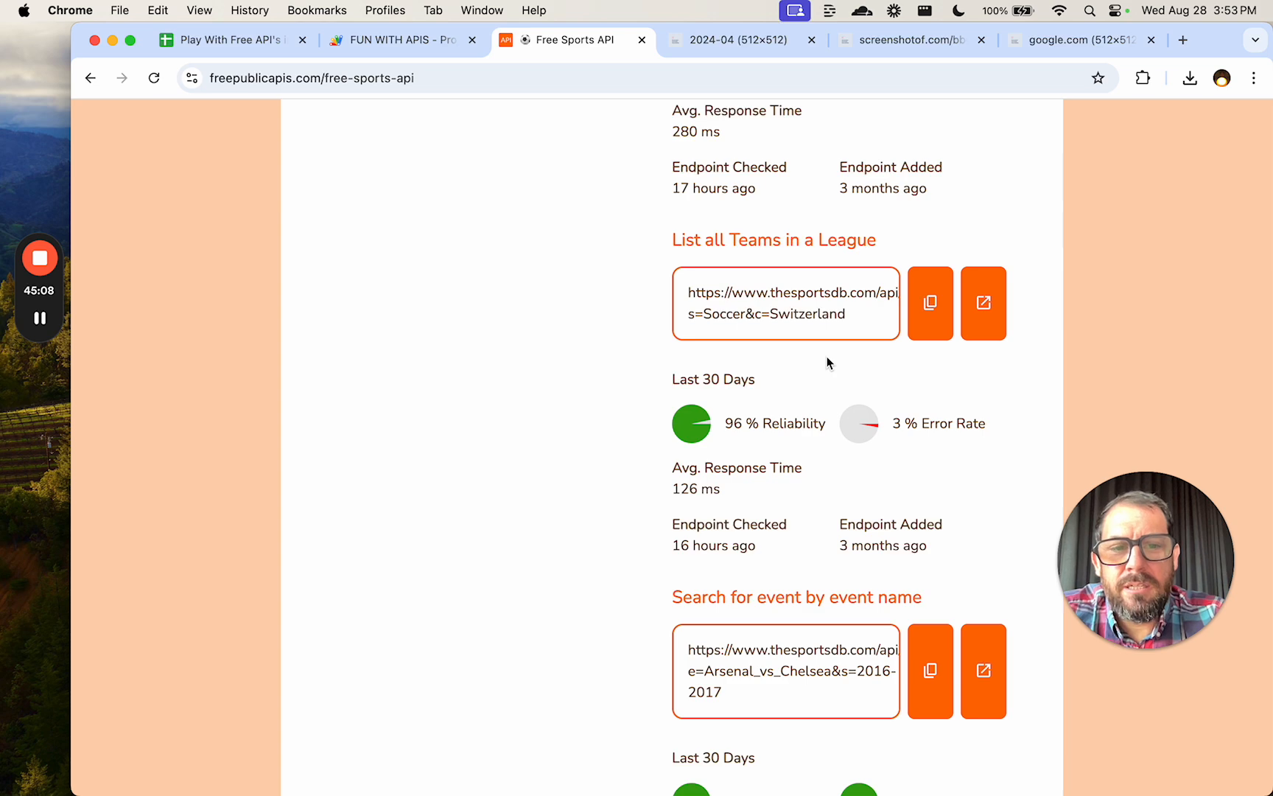
scroll(827, 363, down, 10)
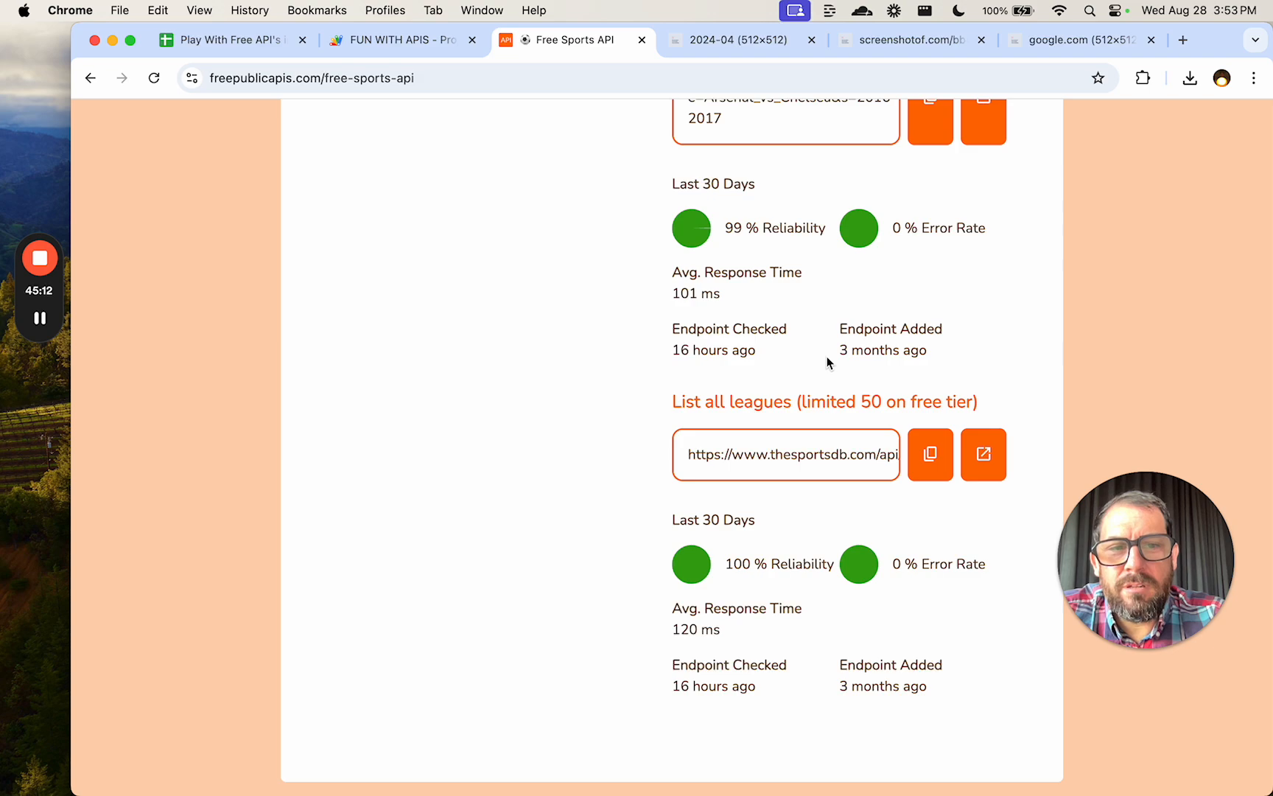
scroll(827, 362, up, 15)
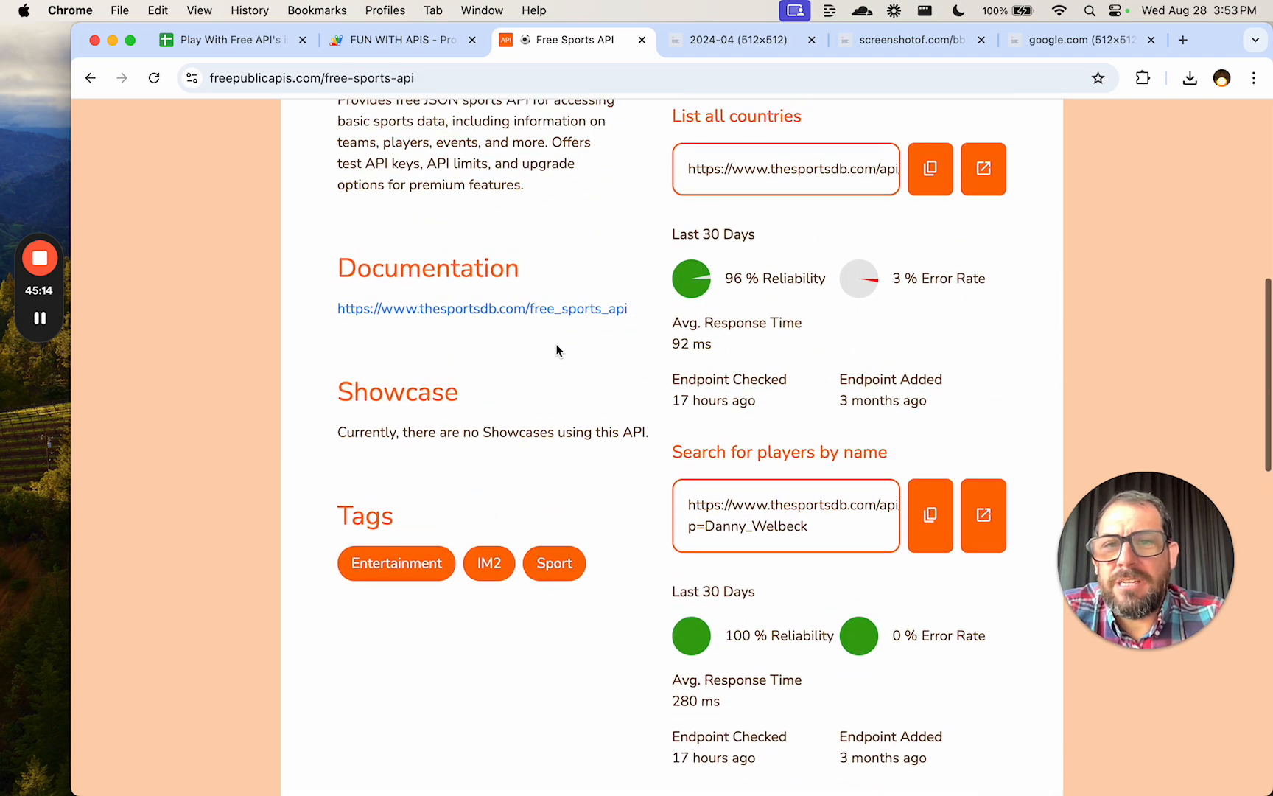
Open the Free Sports API documentation link in a separate tab and switch to it.
scroll(541, 319, up, 2)
super+click(510, 391)
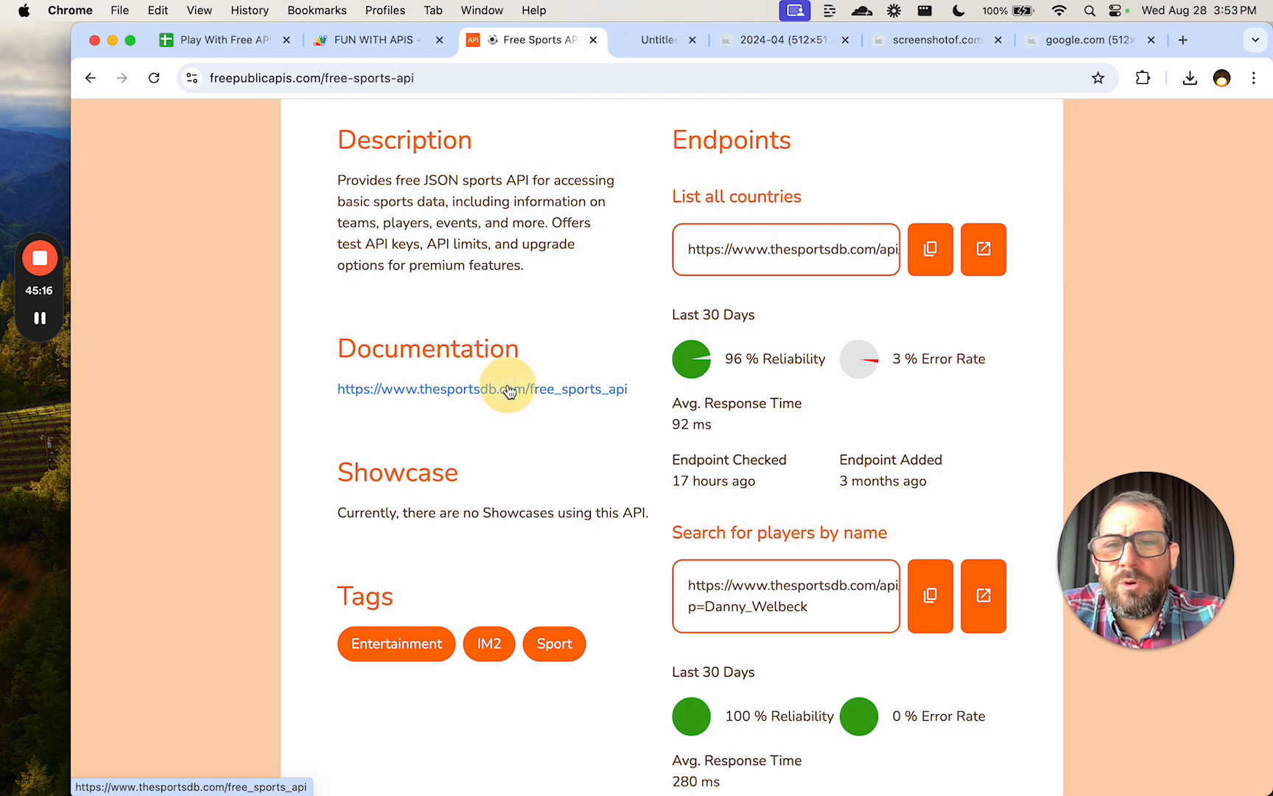
scroll(510, 391, up, 5)
click(641, 39)
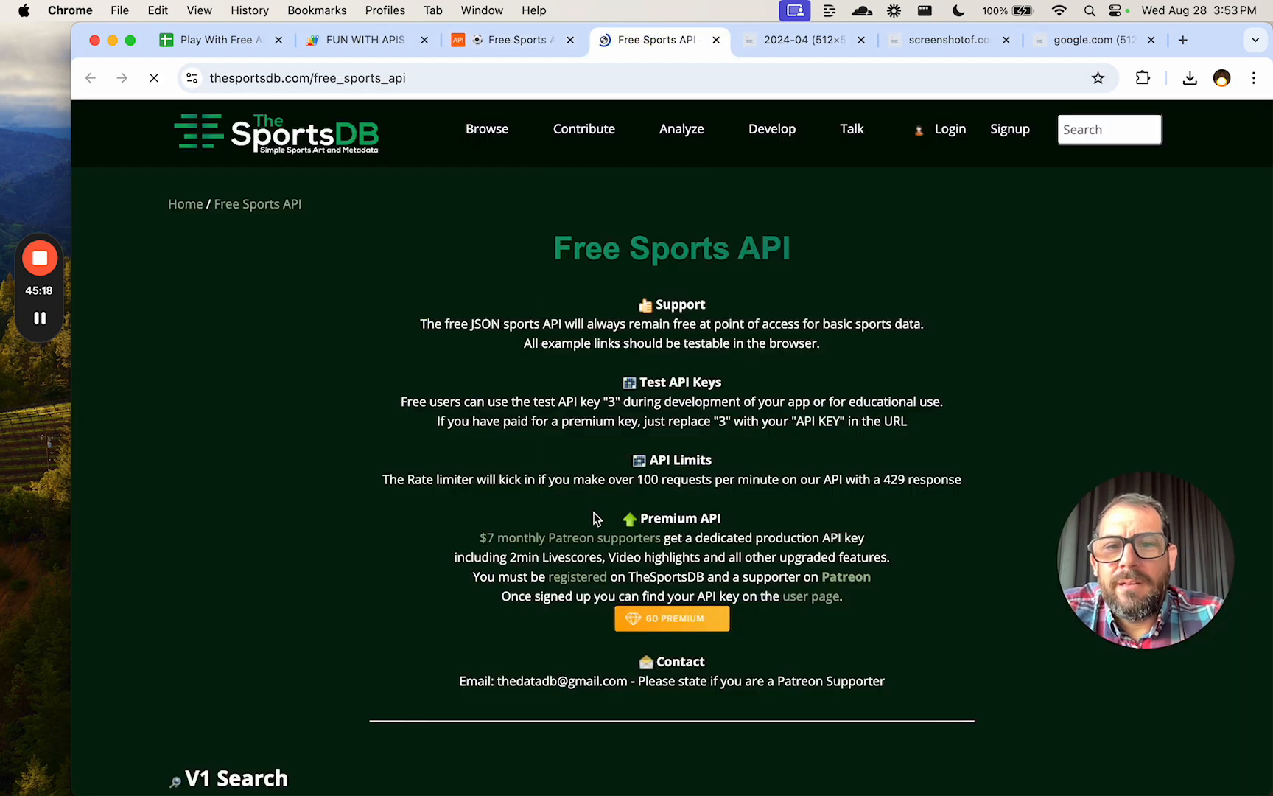
Read the test key and rate limit notes in the documentation, highlighting the allowed requests per minute.
scroll(866, 512, down, 1)
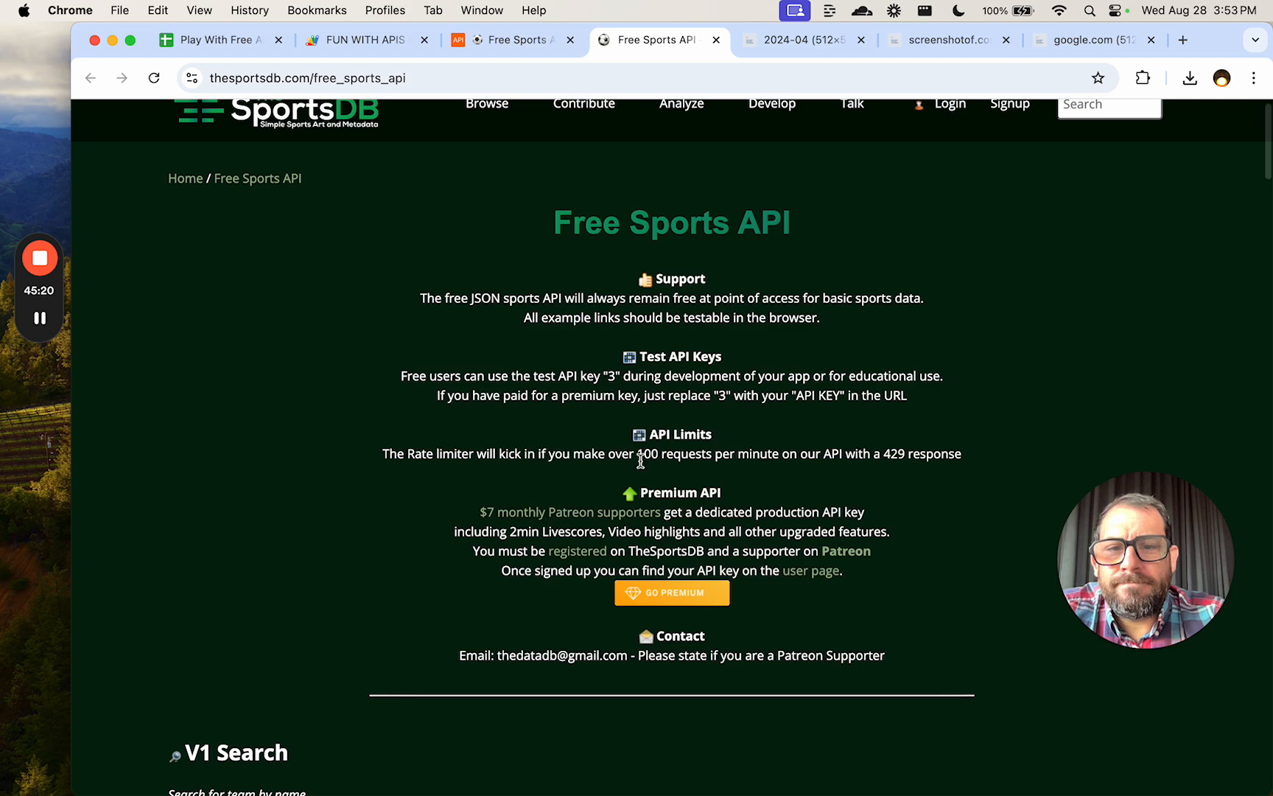
click(635, 453)
drag(635, 453, 794, 455)
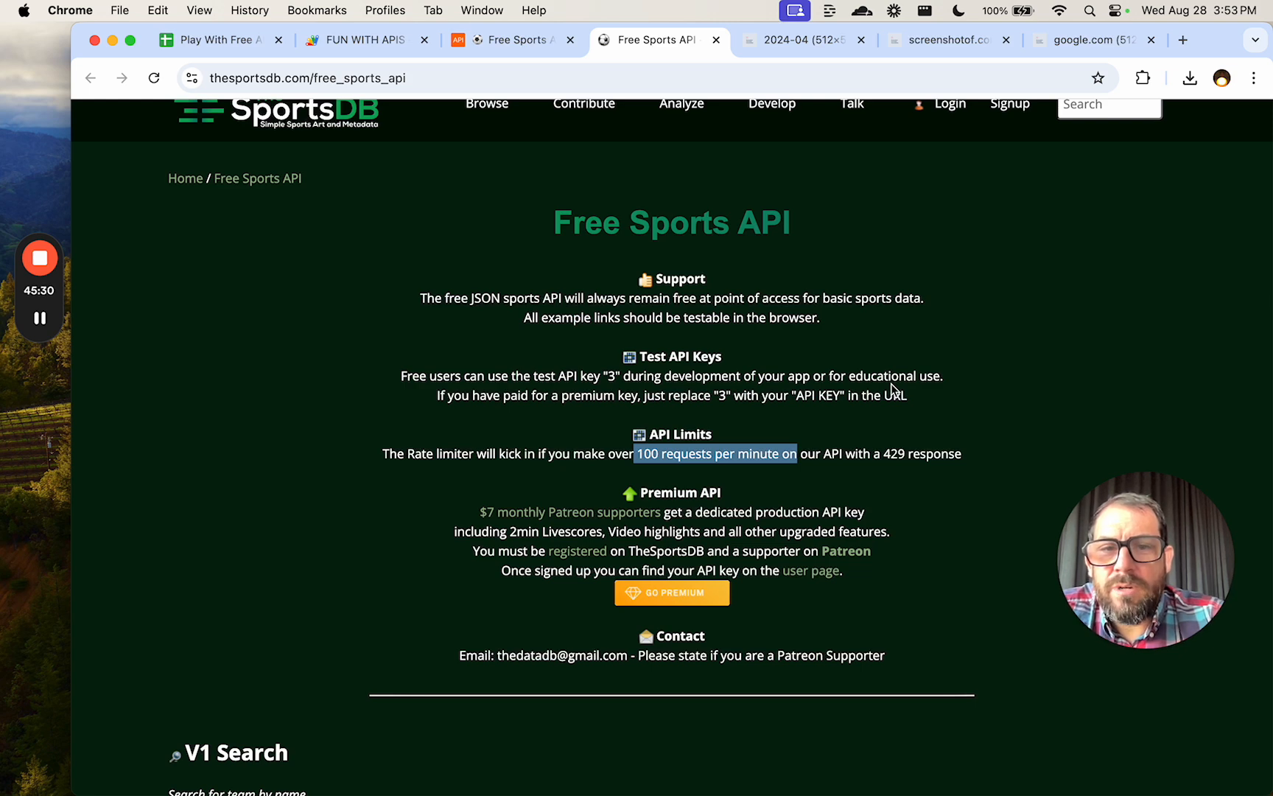
scroll(515, 233, up, 1)
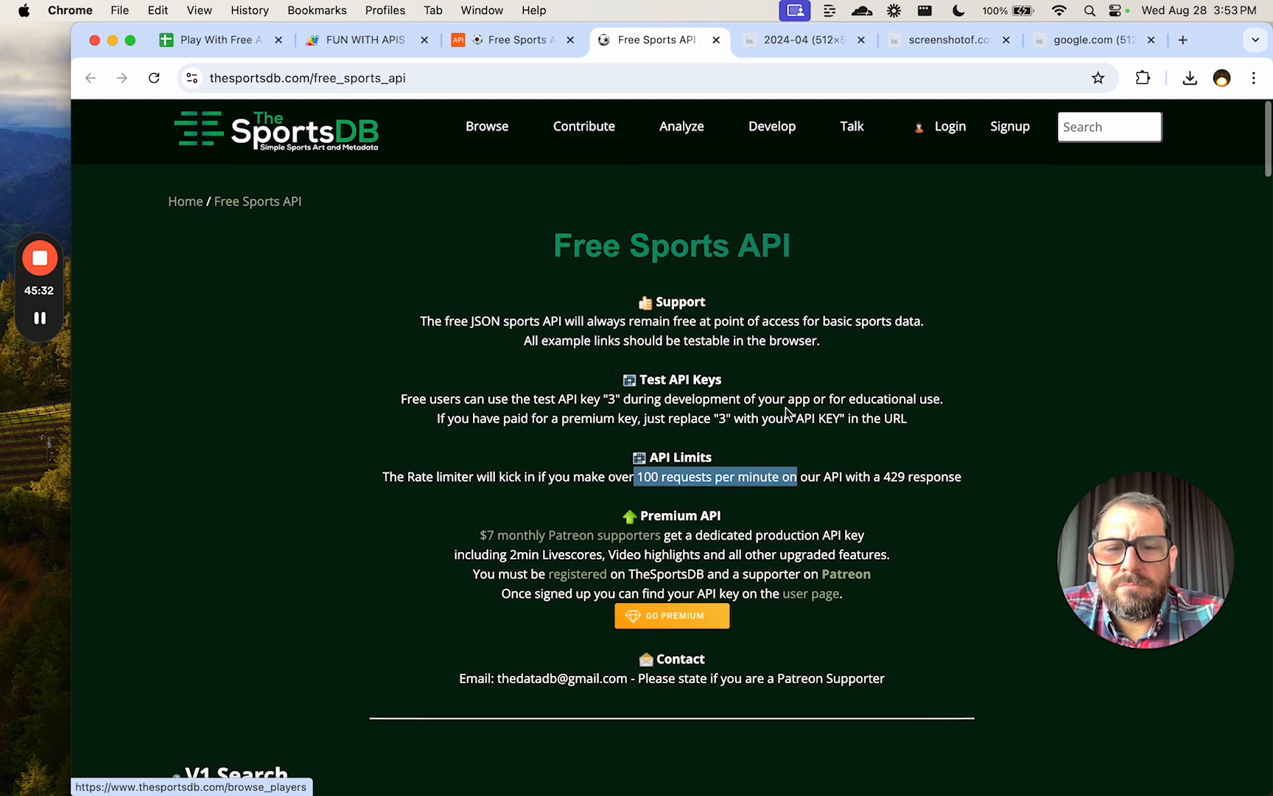
Examine the V1 Search and List endpoint examples in the Free Sports API documentation.
scroll(786, 412, down, 3)
scroll(785, 410, down, 8)
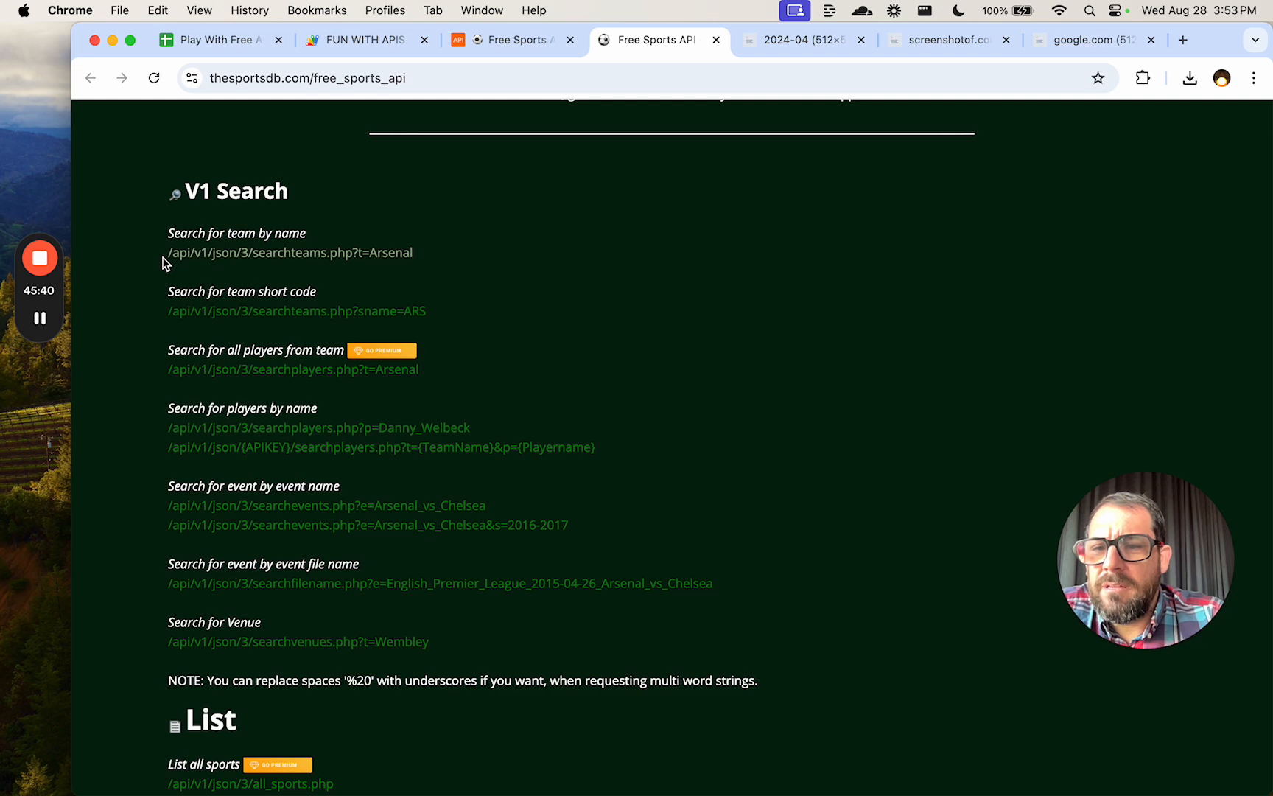
scroll(163, 263, down, 5)
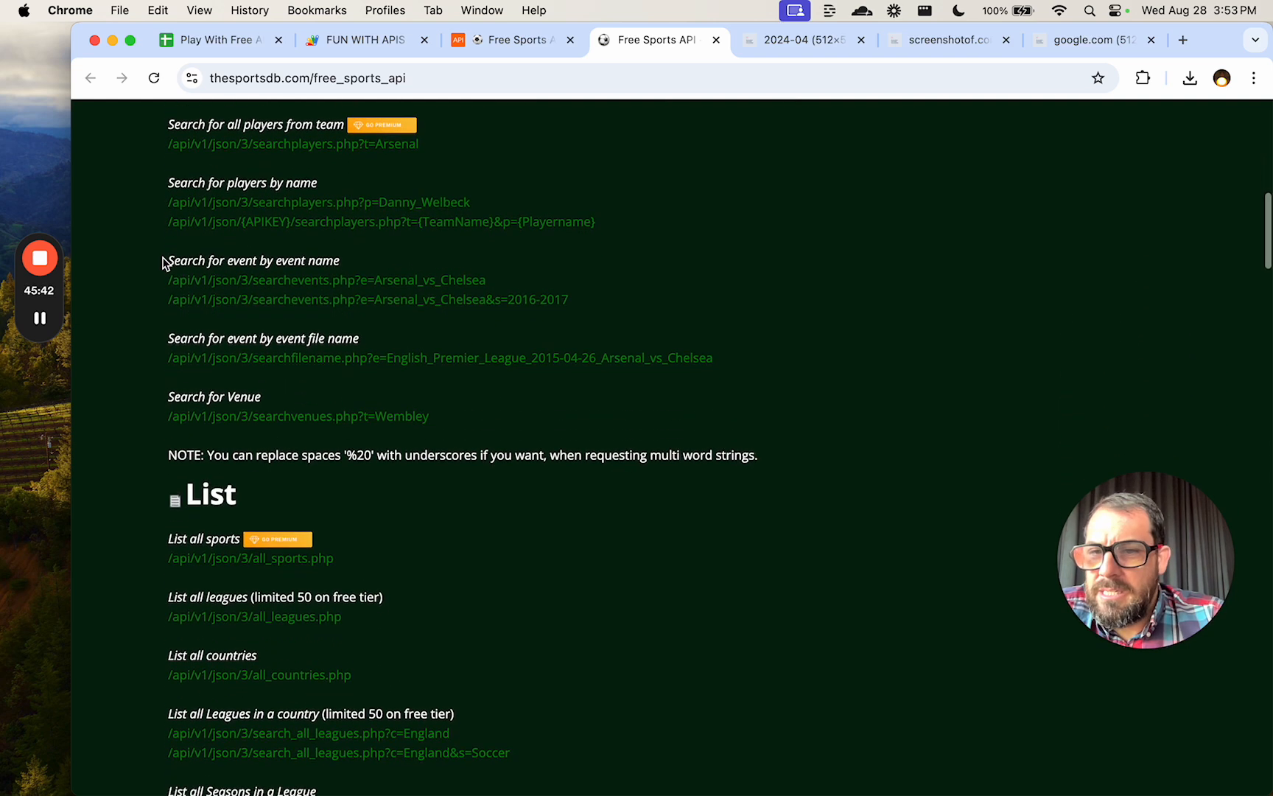
scroll(163, 263, down, 1)
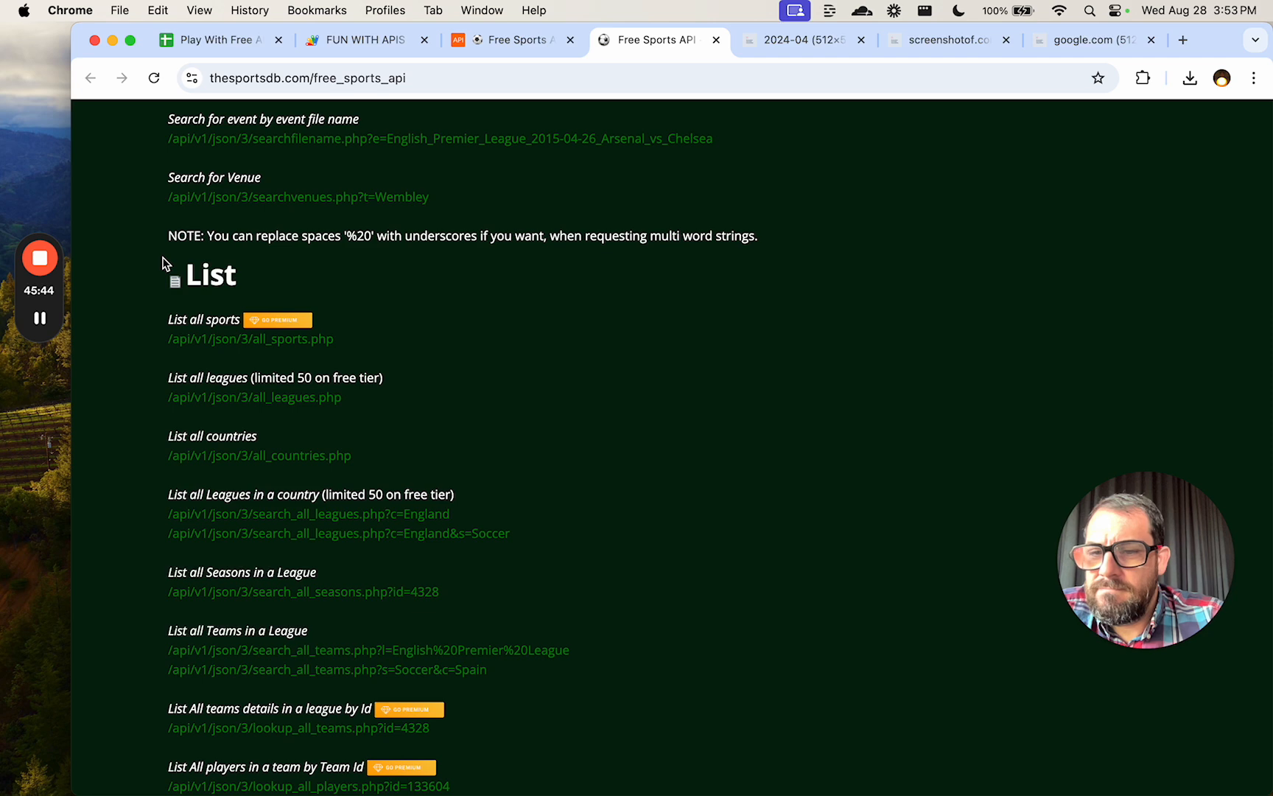
scroll(163, 263, up, 8)
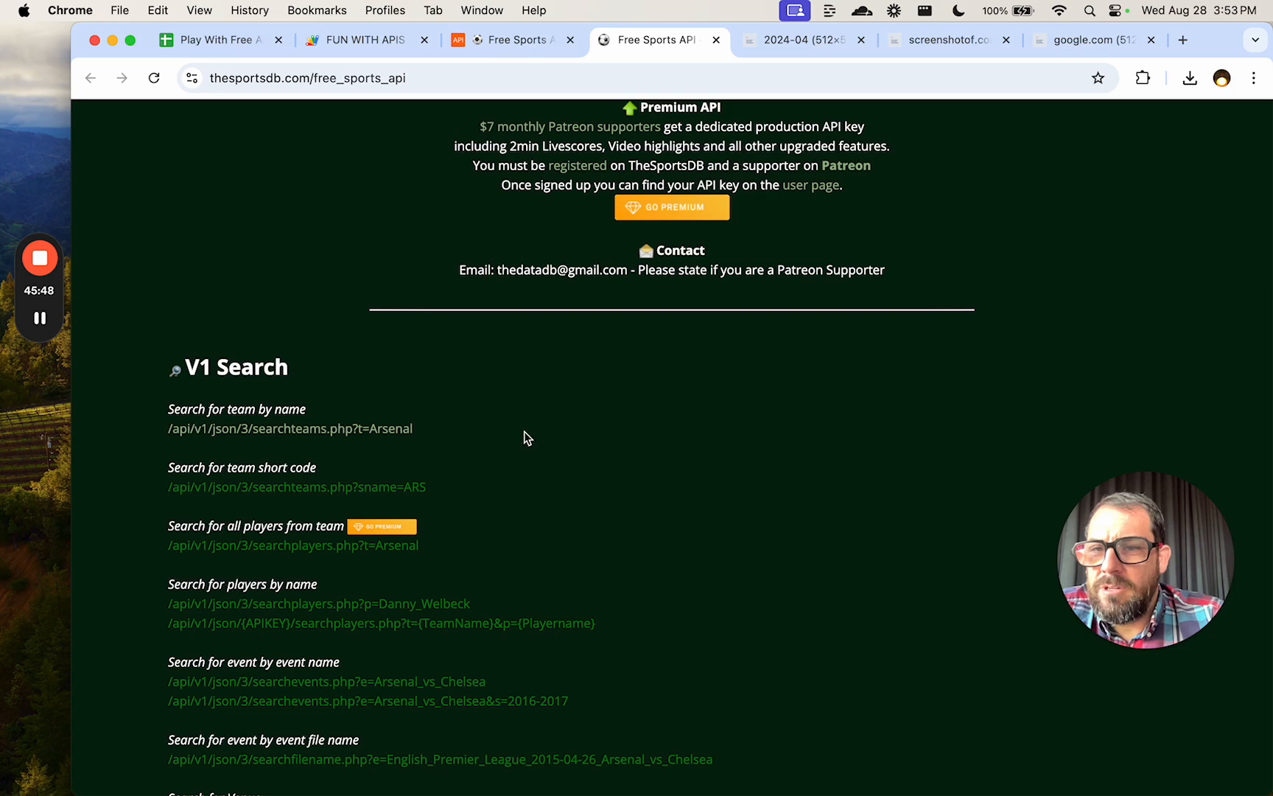
scroll(524, 431, up, 4)
scroll(524, 430, up, 2)
scroll(493, 464, down, 5)
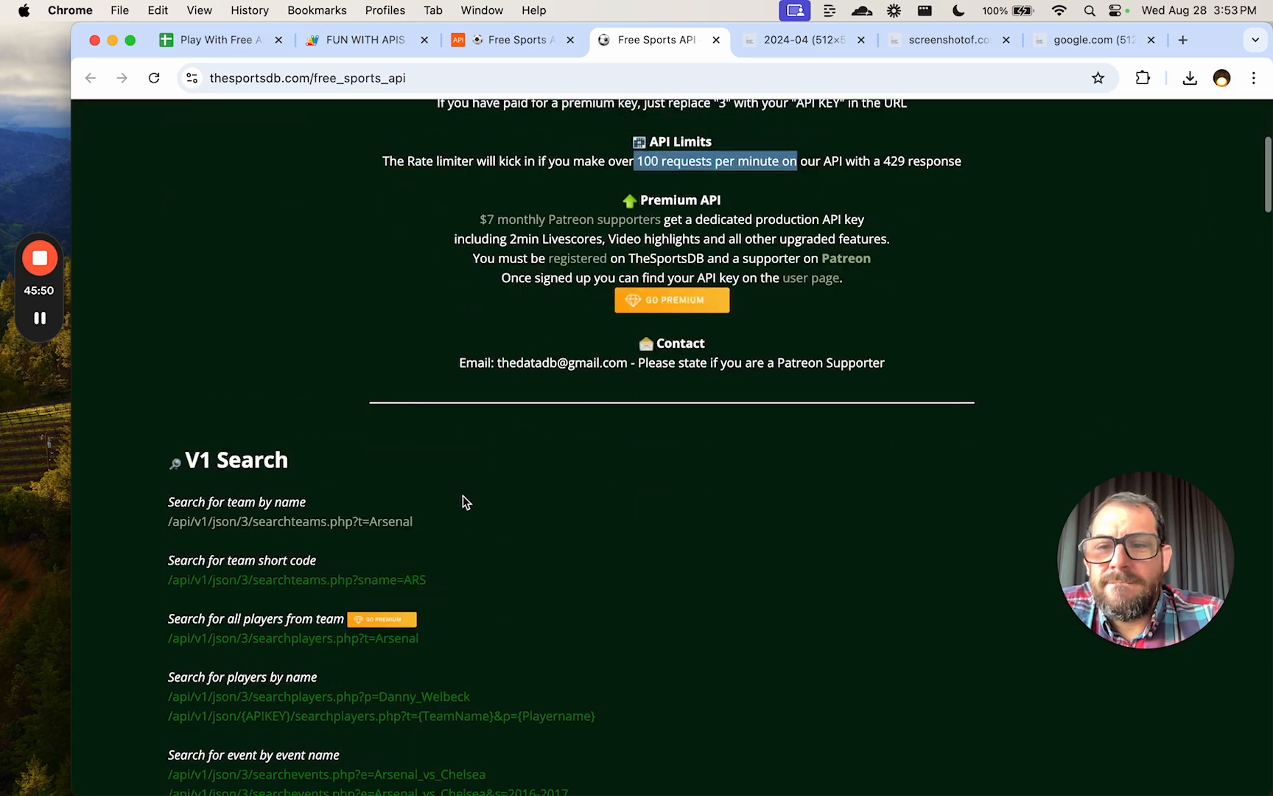
Open the Arsenal example for searching a team by name, dismiss the translation popup and enable Pretty-print for the JSON.
click(402, 528)
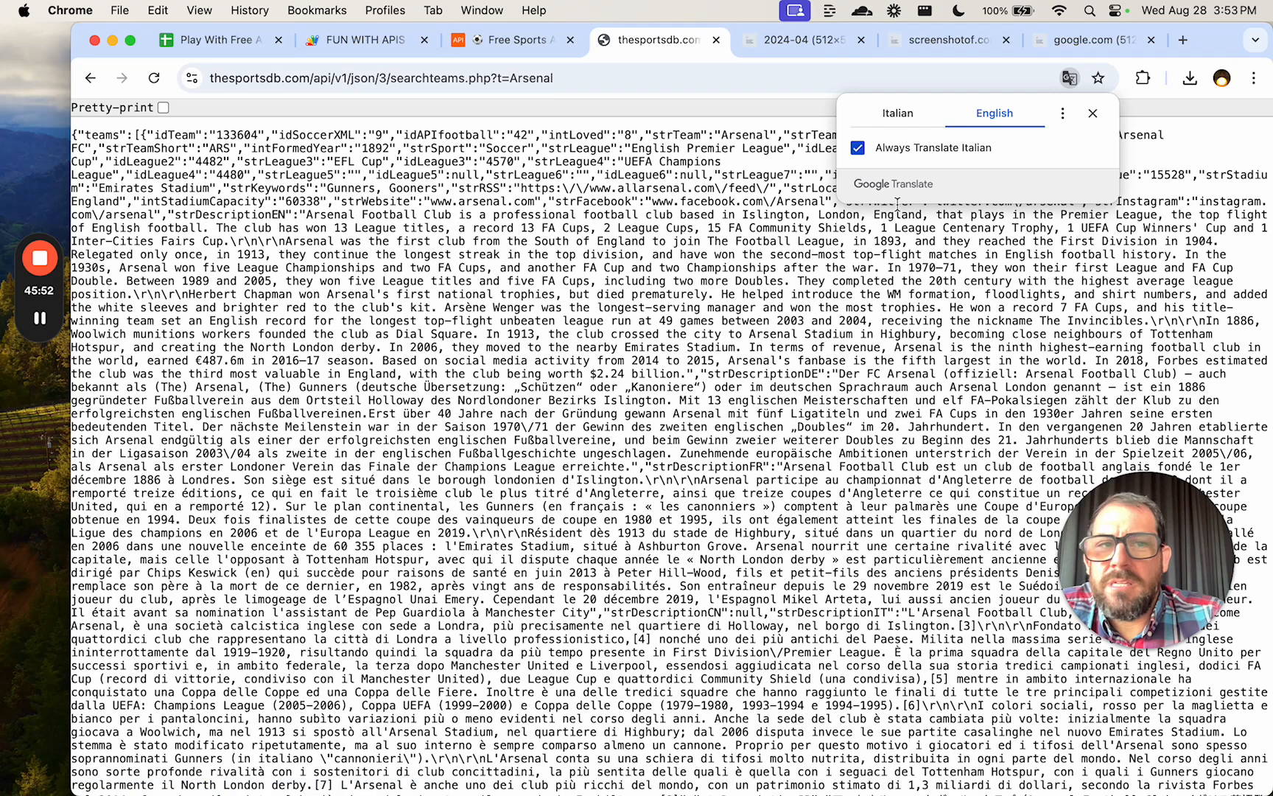
click(1093, 114)
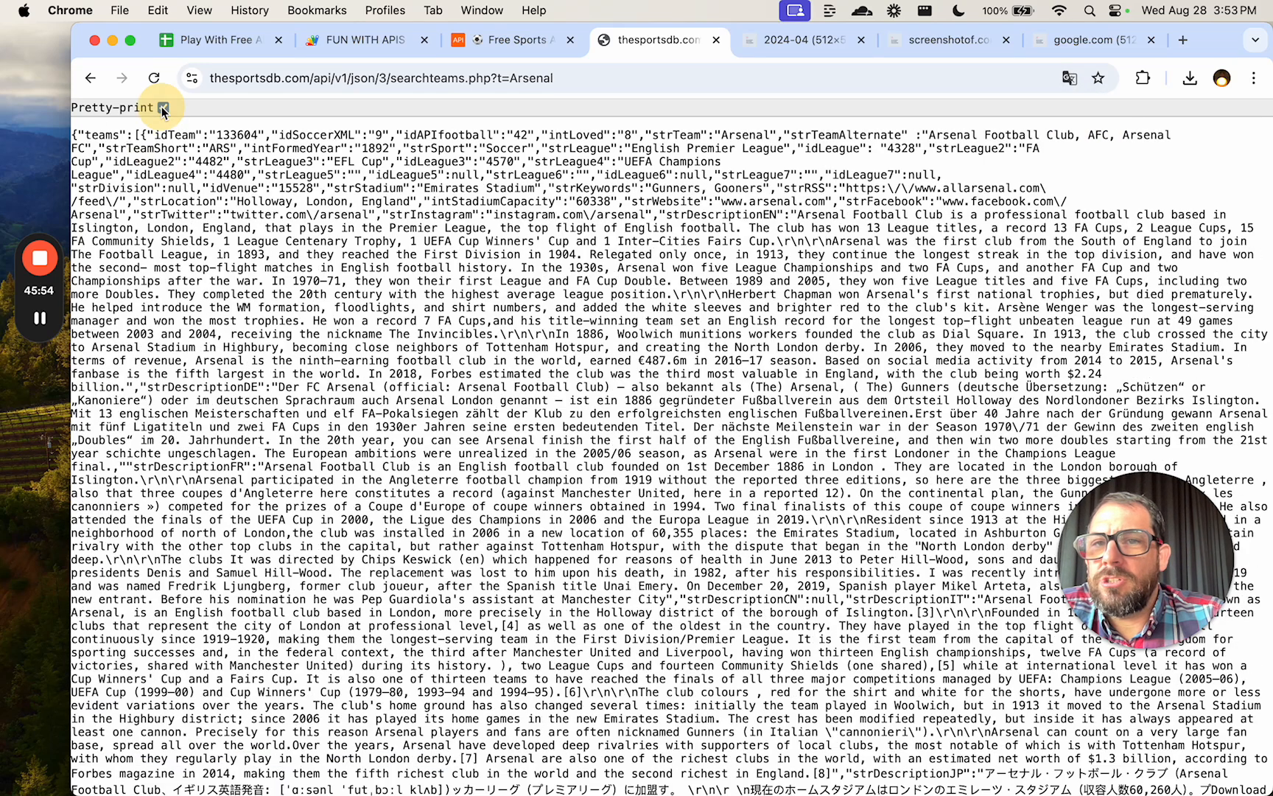
click(163, 107)
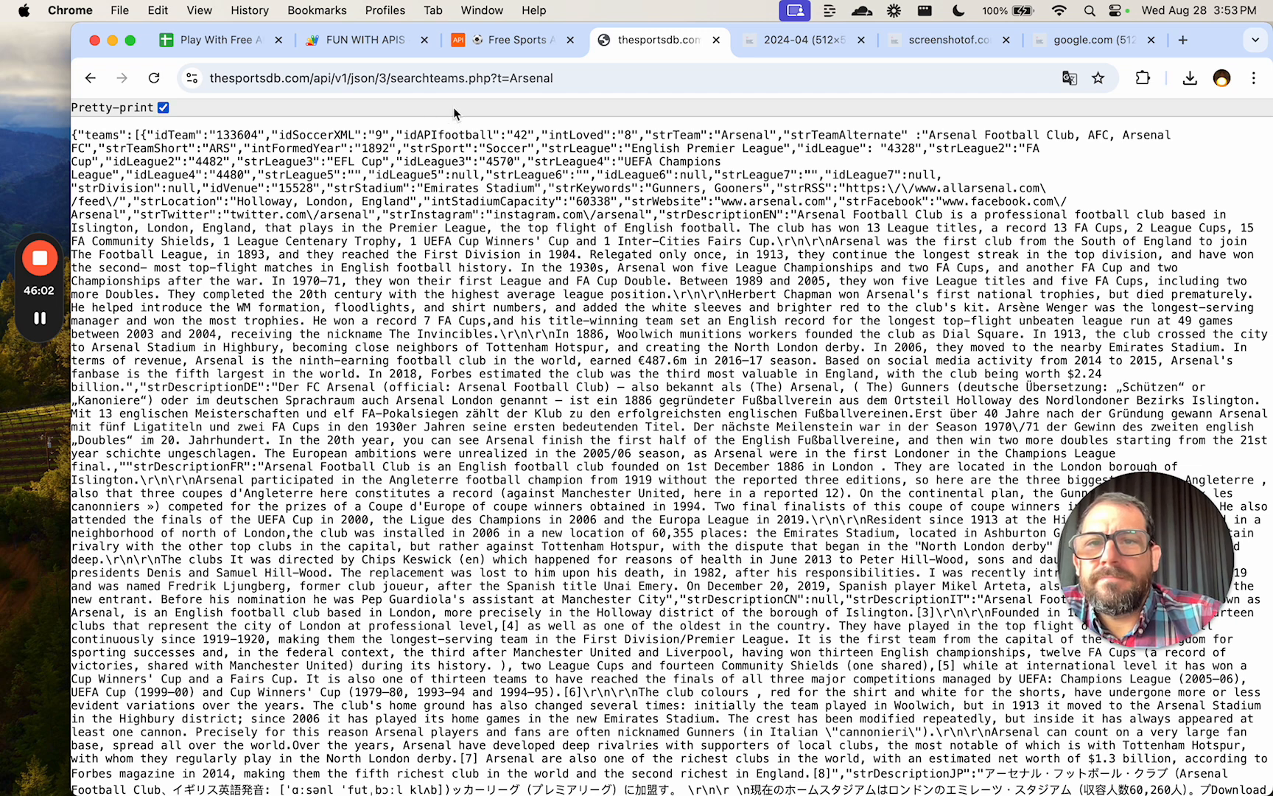
Copy the Arsenal team search URL and add an empty getTeams() function below getScreenshot in the FUN WITH APIS script.
click(489, 78)
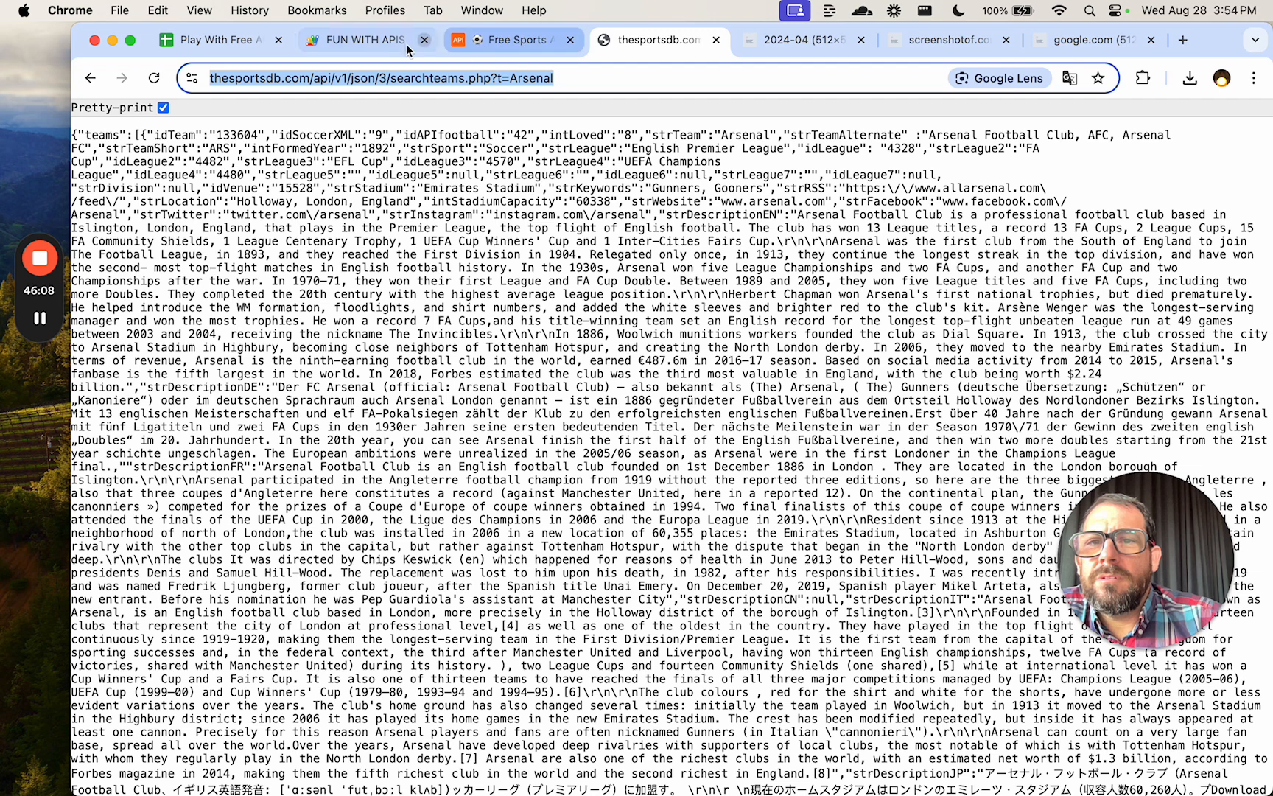
click(372, 49)
click(491, 699)
key(Return)
key(Return)
text(fu)
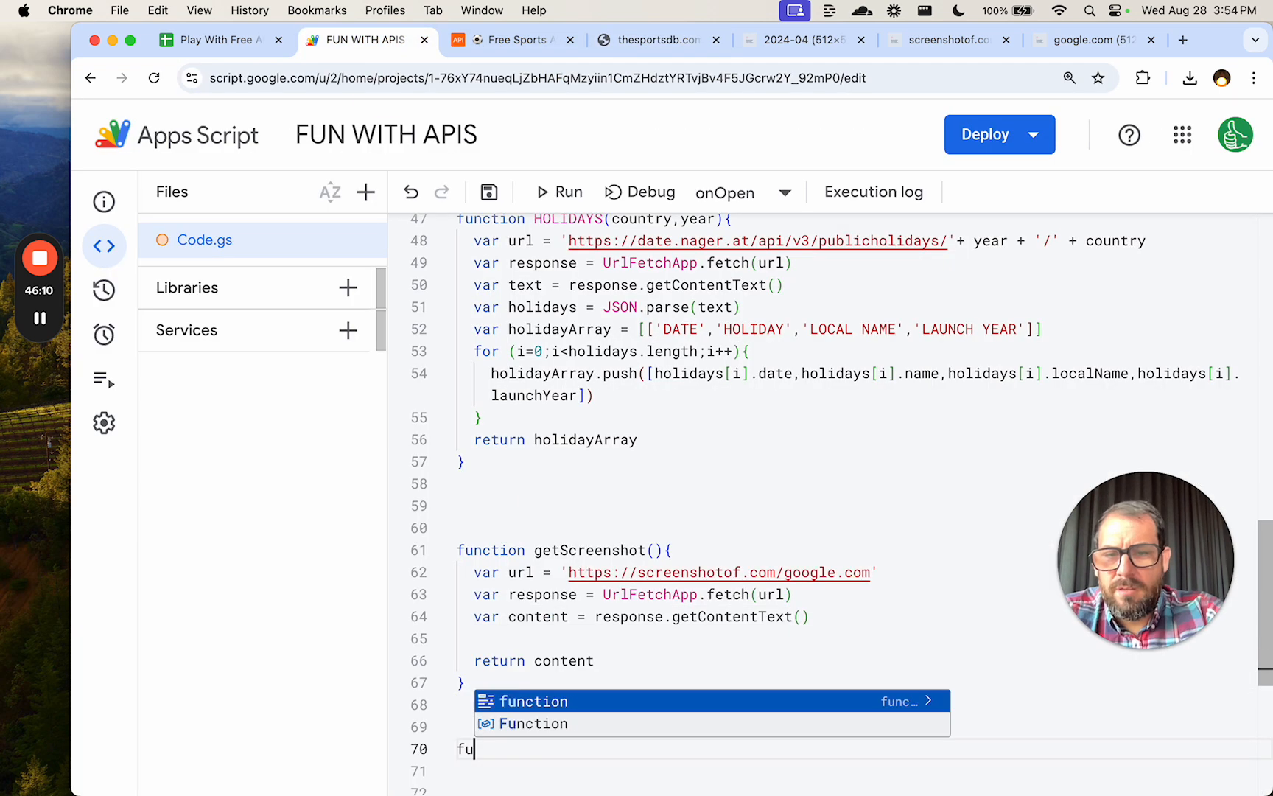
text(nction getTe)
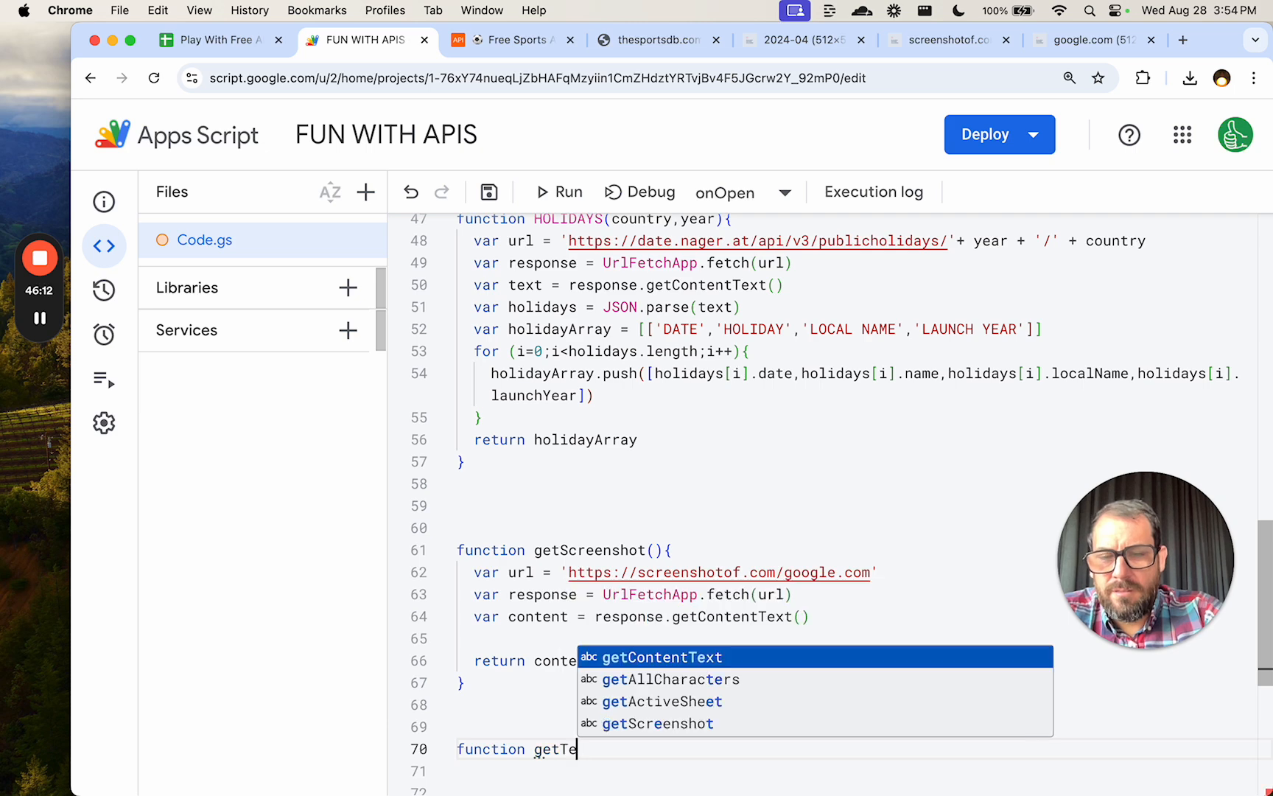
text(ams(){)
key(Return)
scroll(536, 407, down, 6)
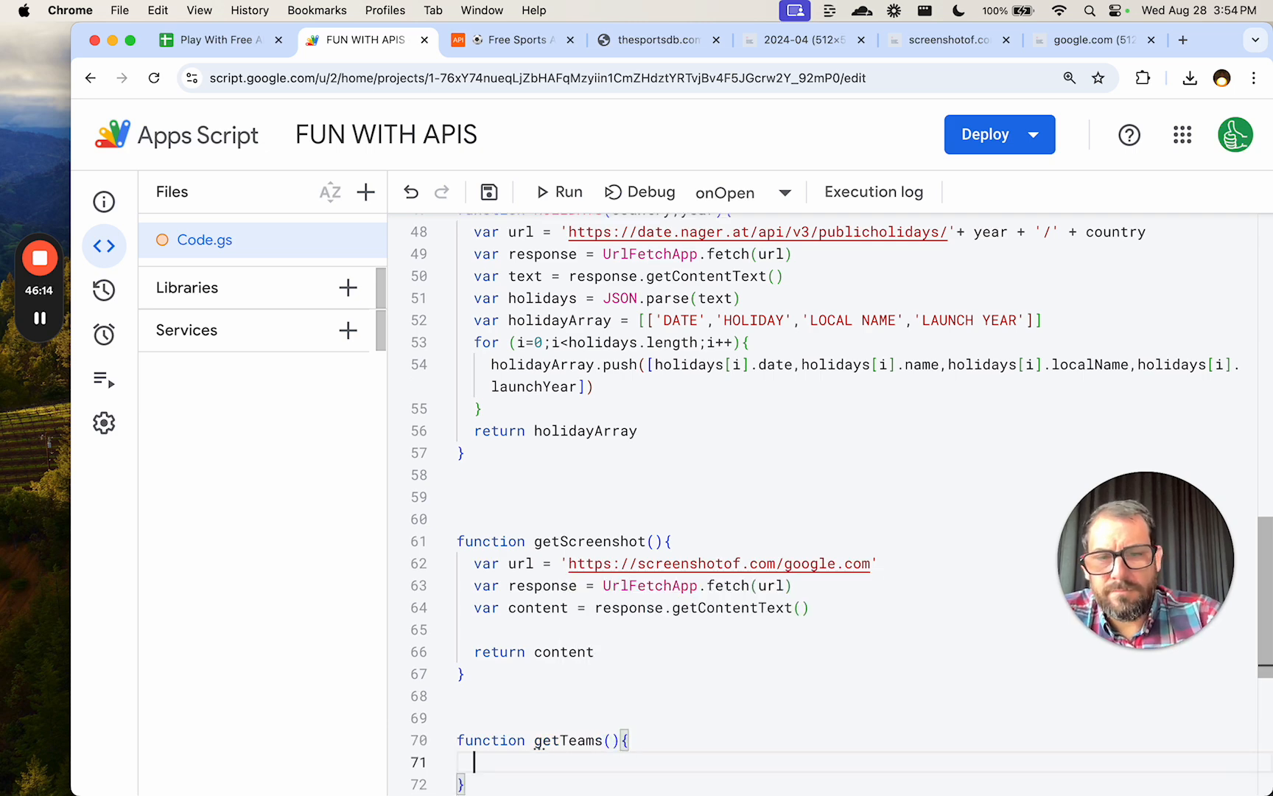
scroll(532, 355, up, 5)
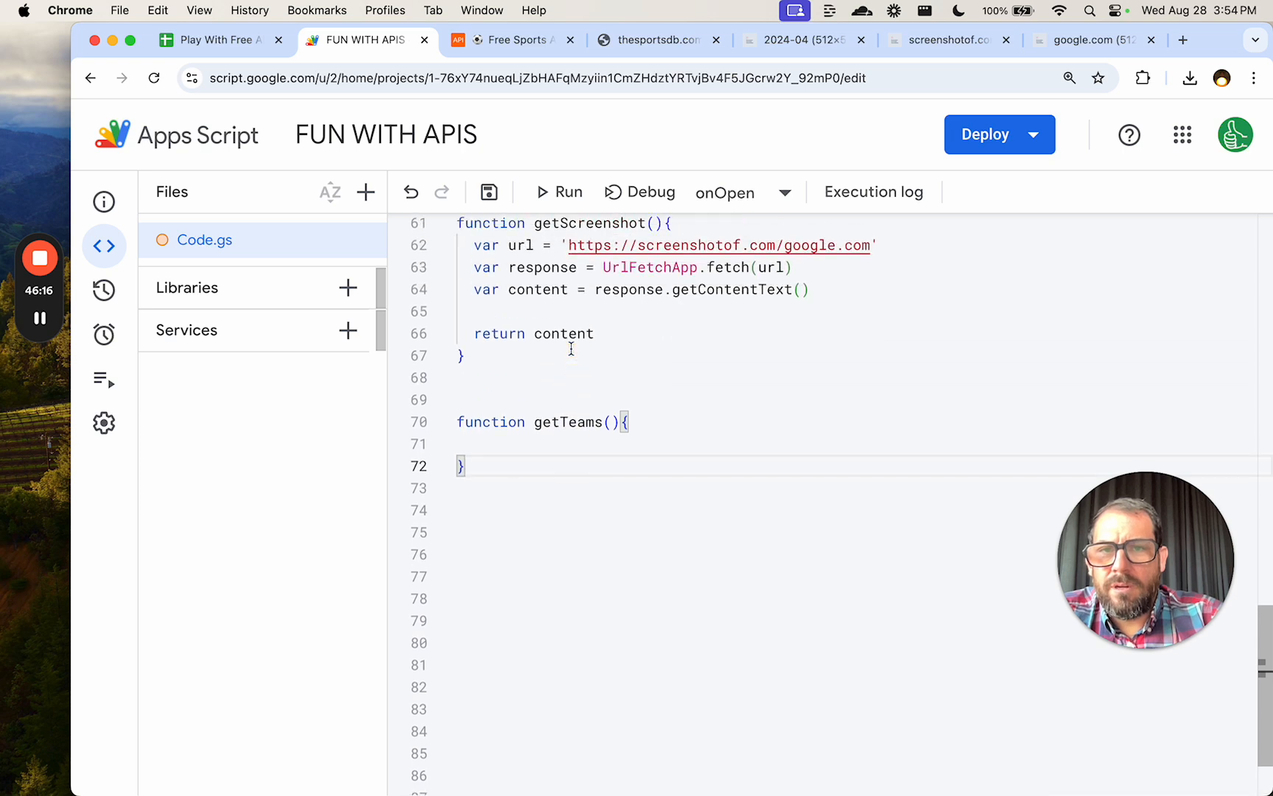
Declare a url variable inside getTeams and assign it the copied TheSportsDB Arsenal search URL as a string.
key(Tab)
text(var url =)
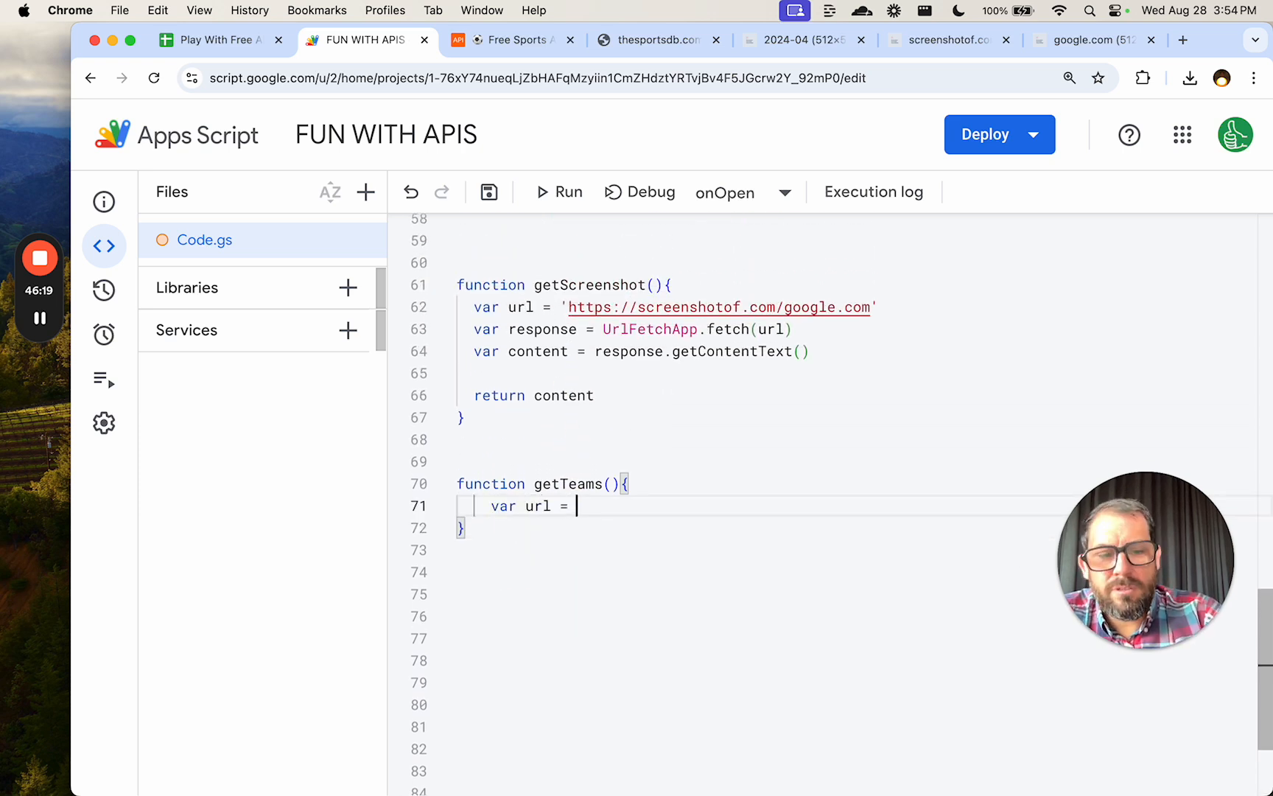
key(super+v)
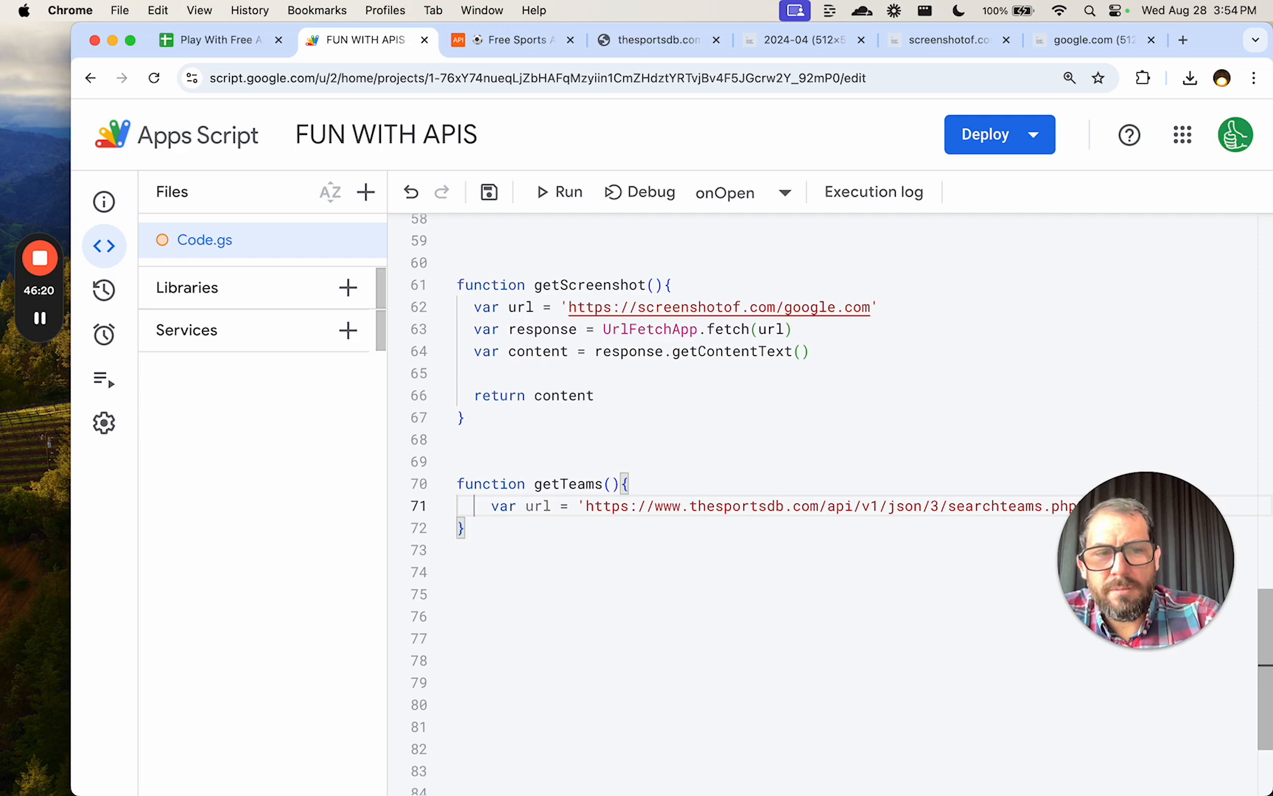
Add a response variable to getTeams that fetches url with UrlFetchApp.fetch(url).
key(Return)
text(var response )
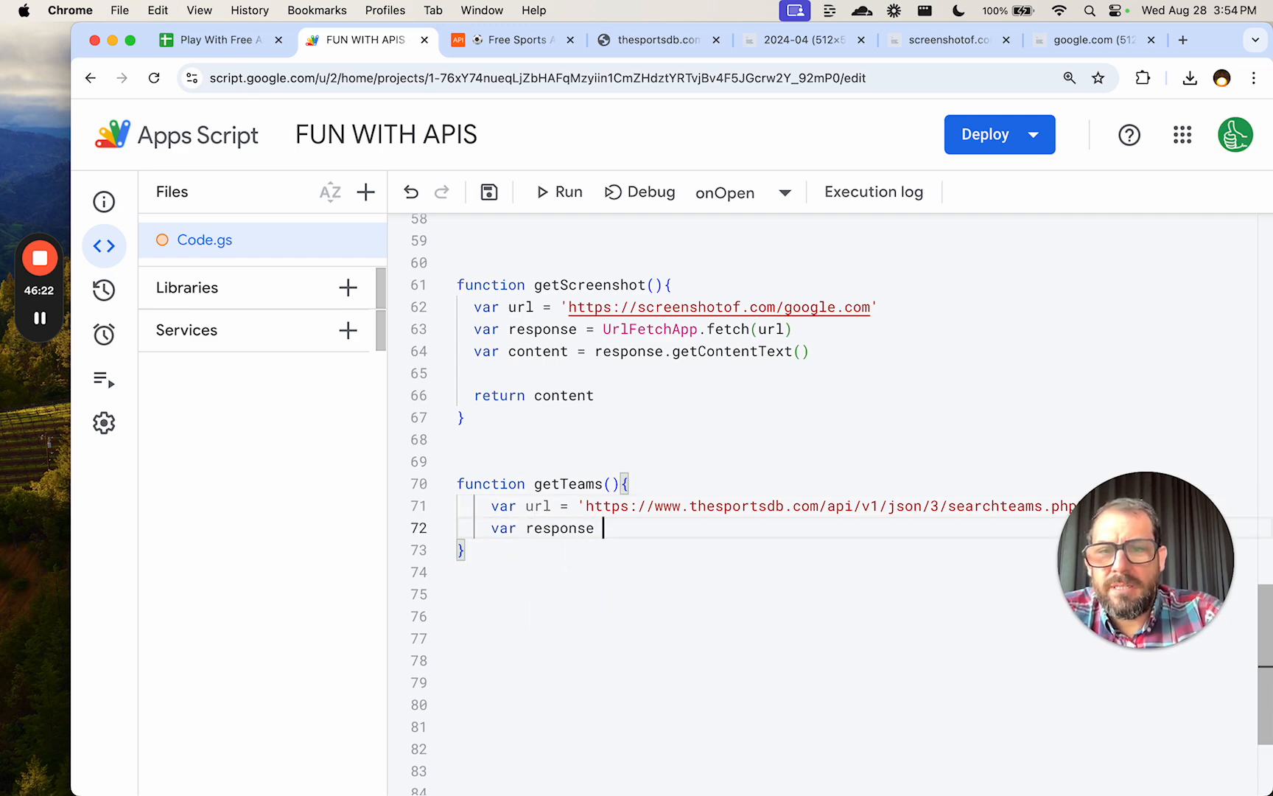
text(= UrlFetchApp.ge)
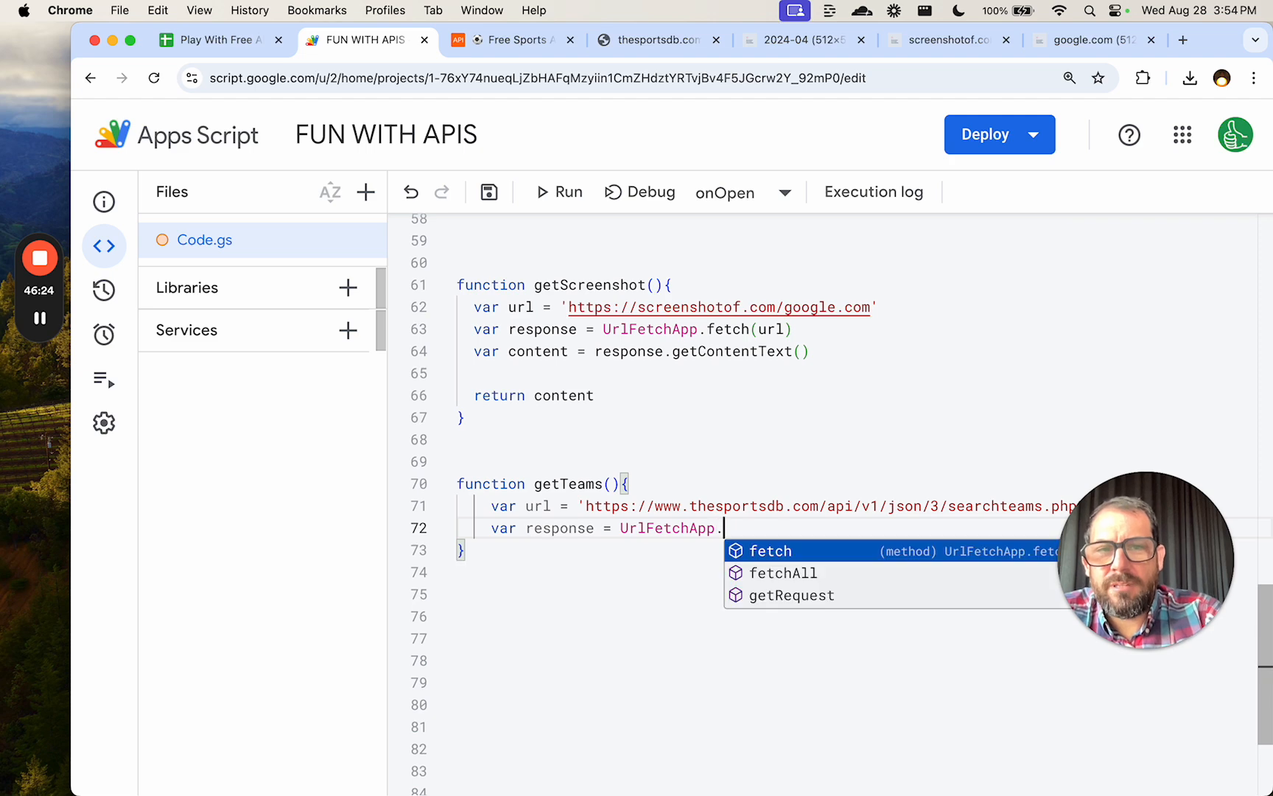
key(BackSpace)
key(BackSpace)
text(fetch(url)
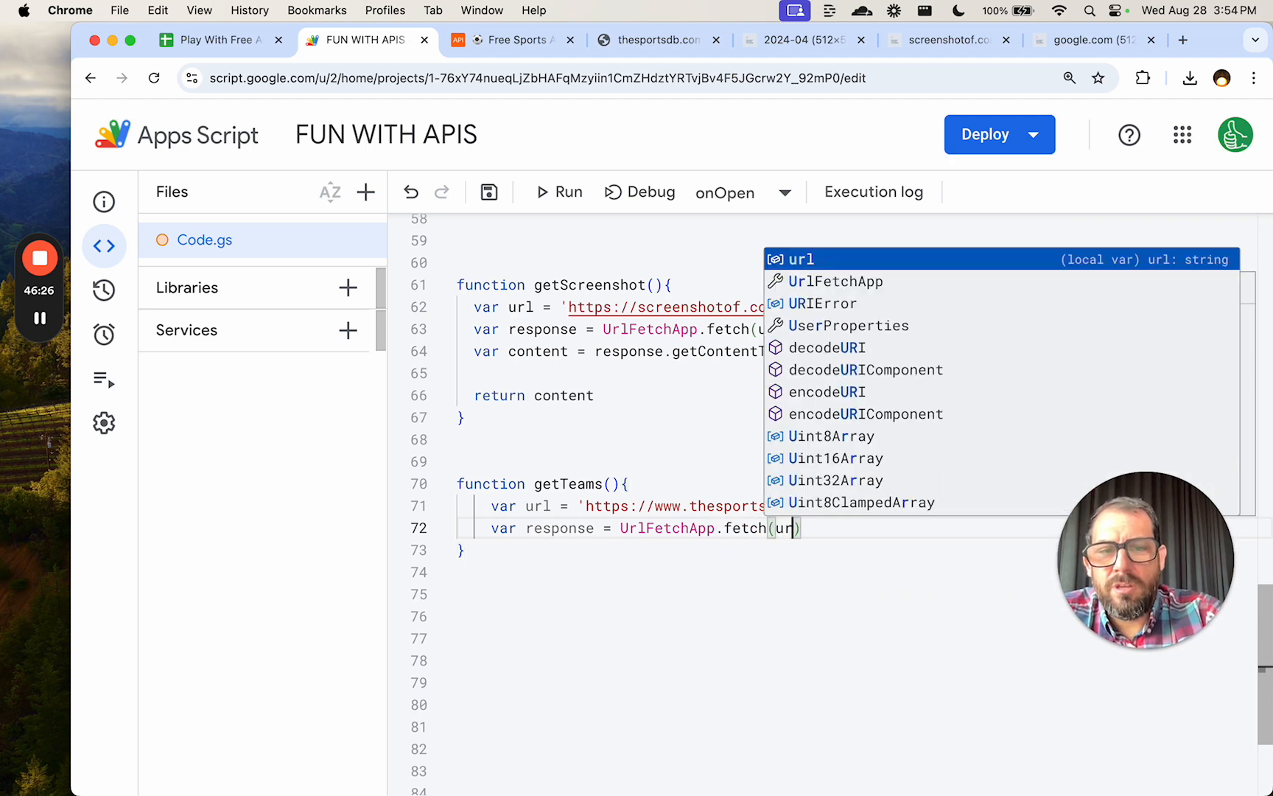
text())
key(Return)
Store response.getContentText() in a text variable and return text from getTeams.
text(var )
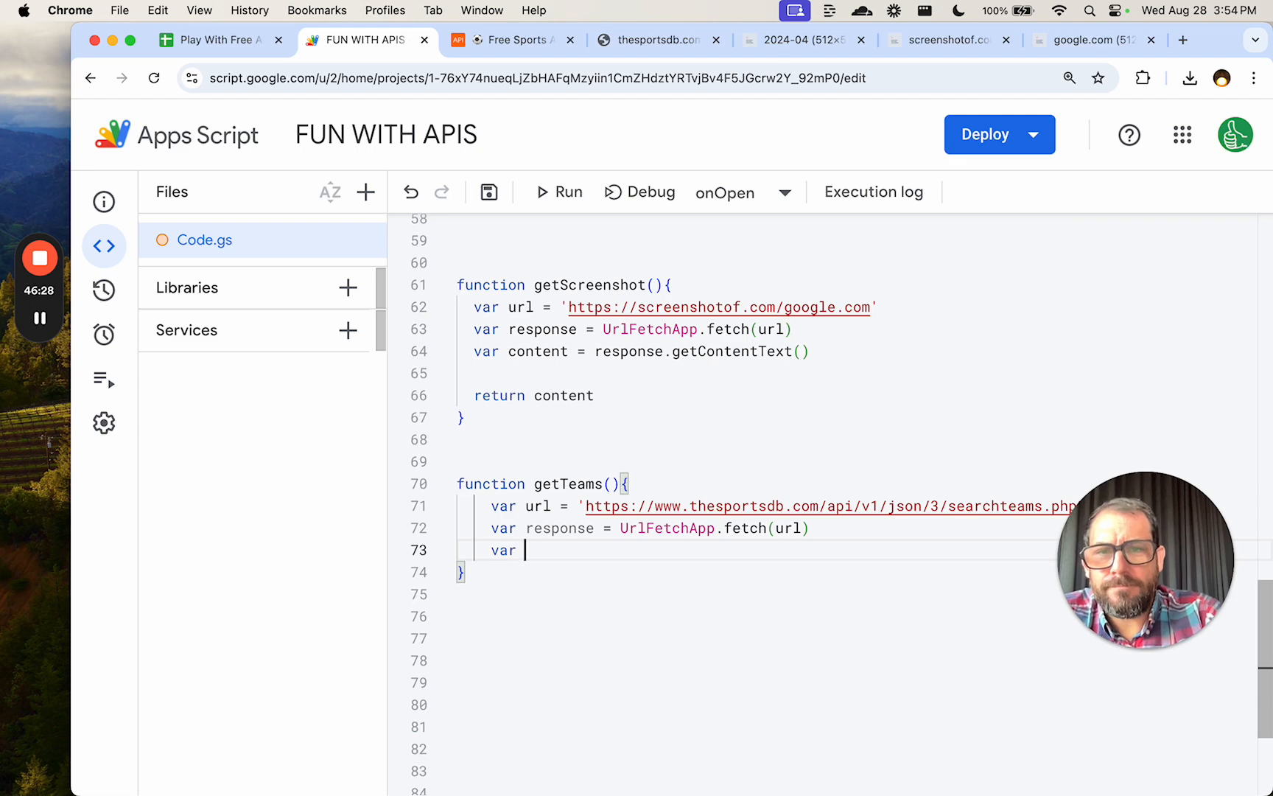
text(conte)
key(BackSpace)
key(BackSpace)
key(BackSpace)
key(BackSpace)
key(BackSpace)
text(te)
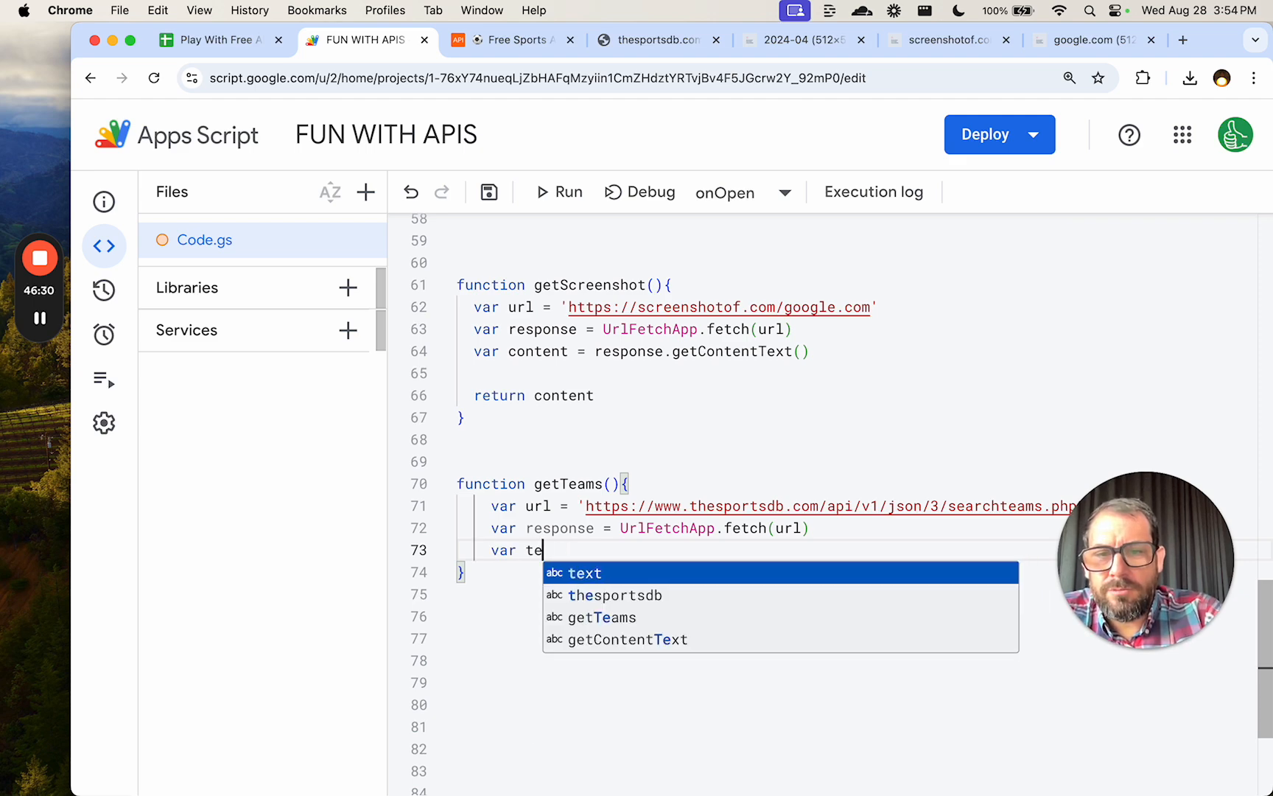
text(xt = response.)
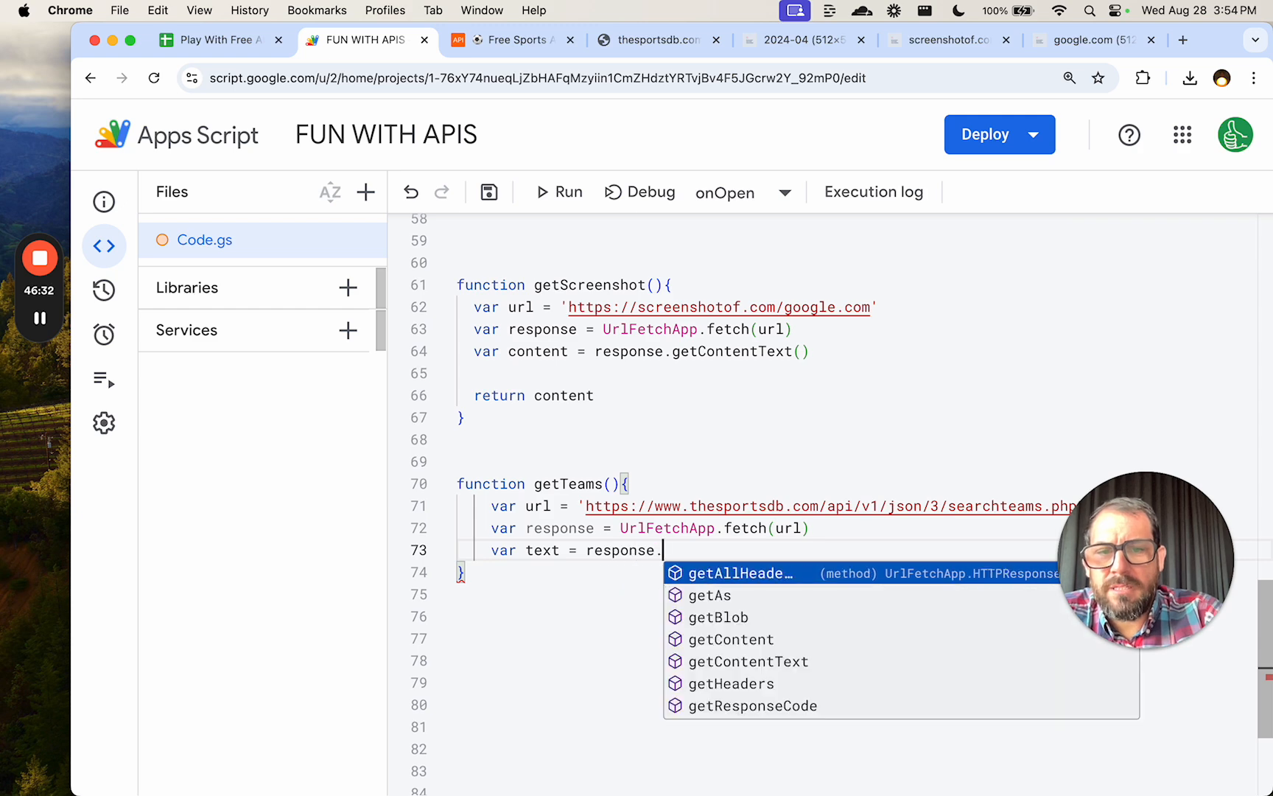
text(getConte)
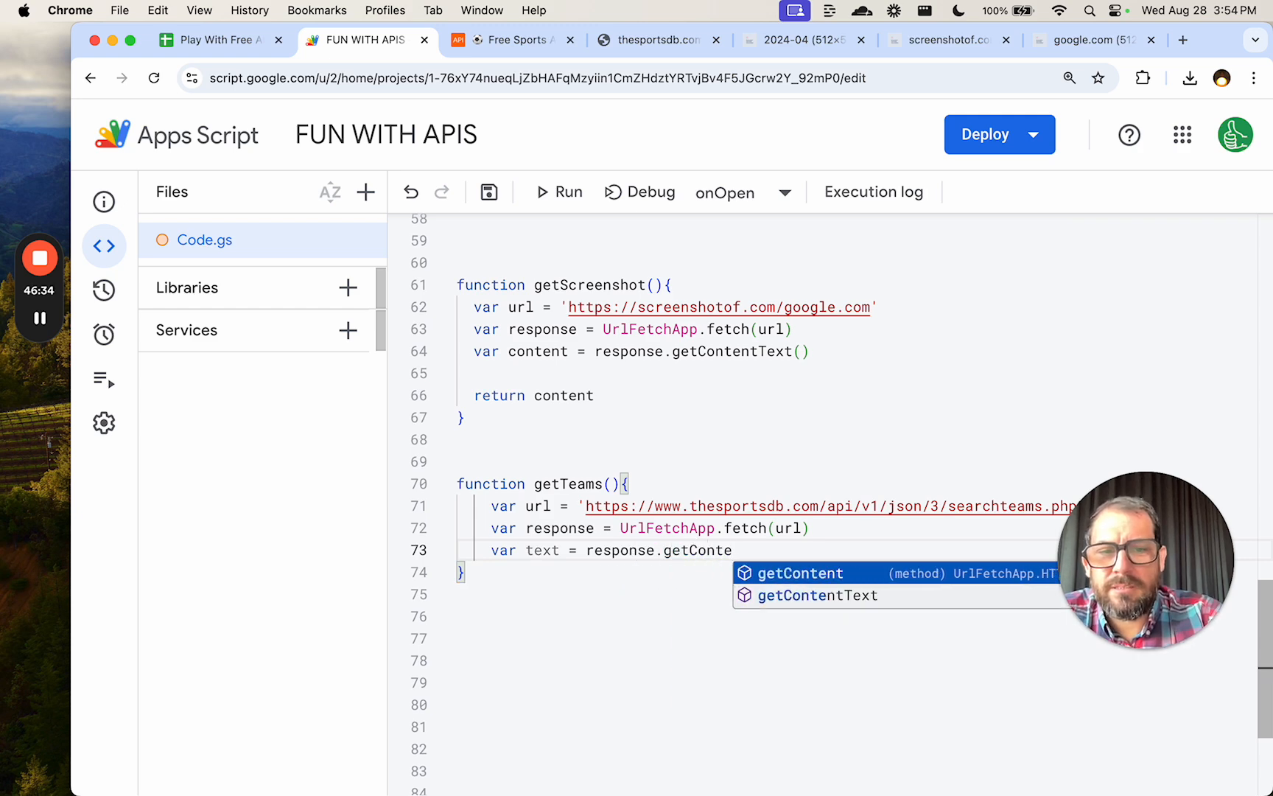
text(ntText())
key(Return)
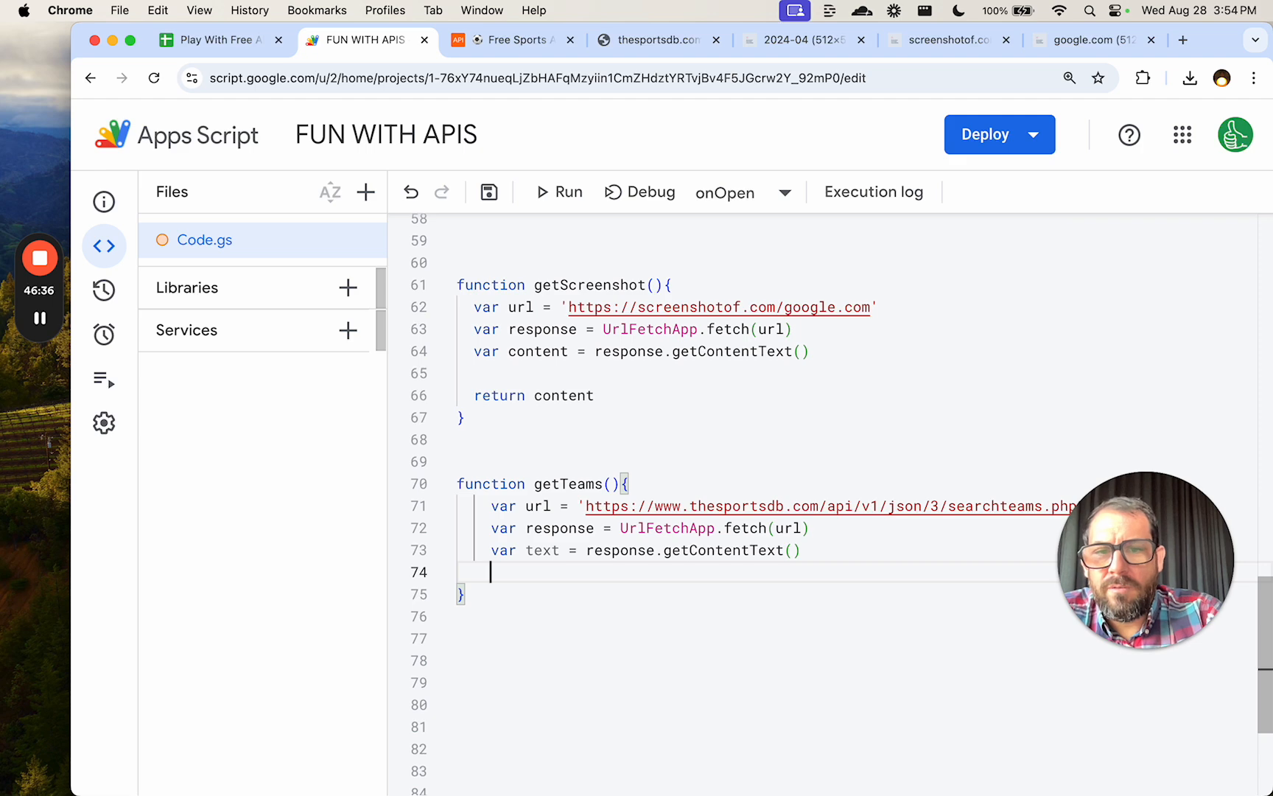
key(Return)
text(return text)
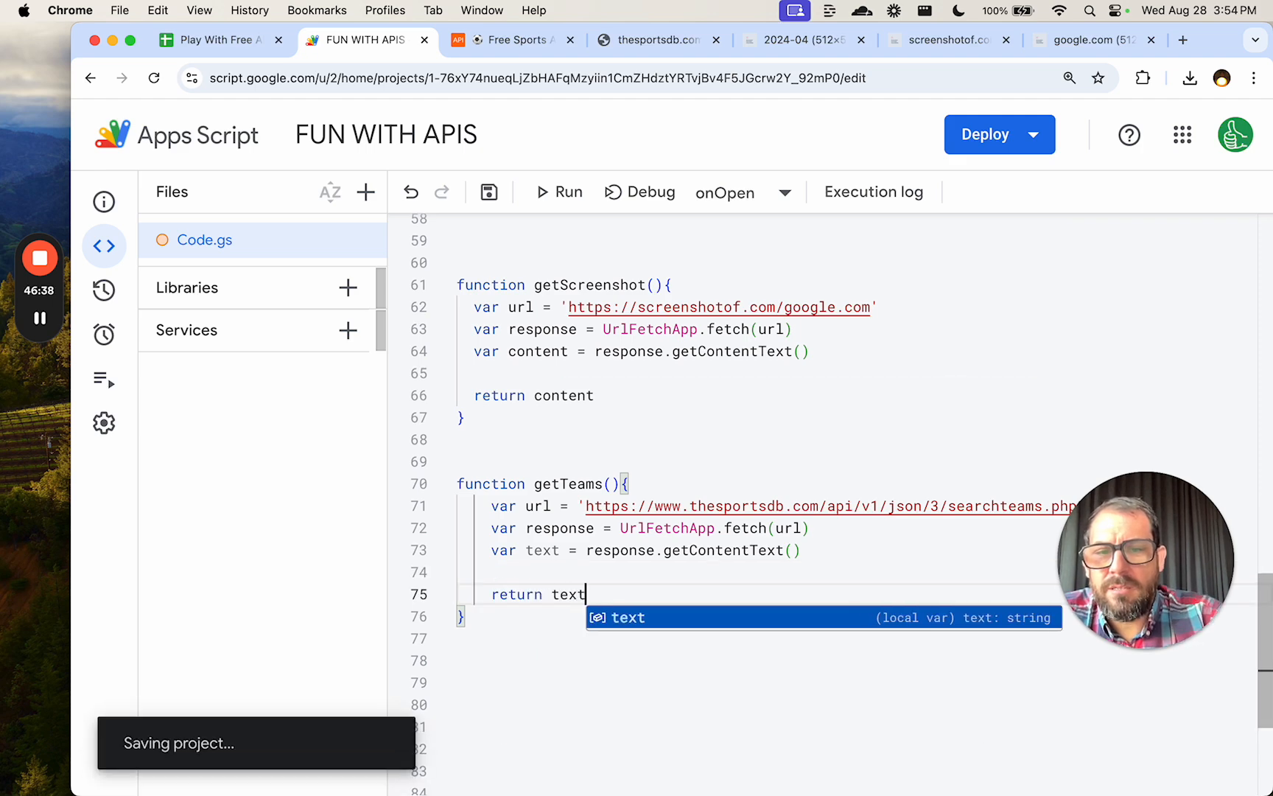
Replace the team name Arsenal with Gators in the getTeams request URL and save the script.
scroll(1057, 269, down, 5)
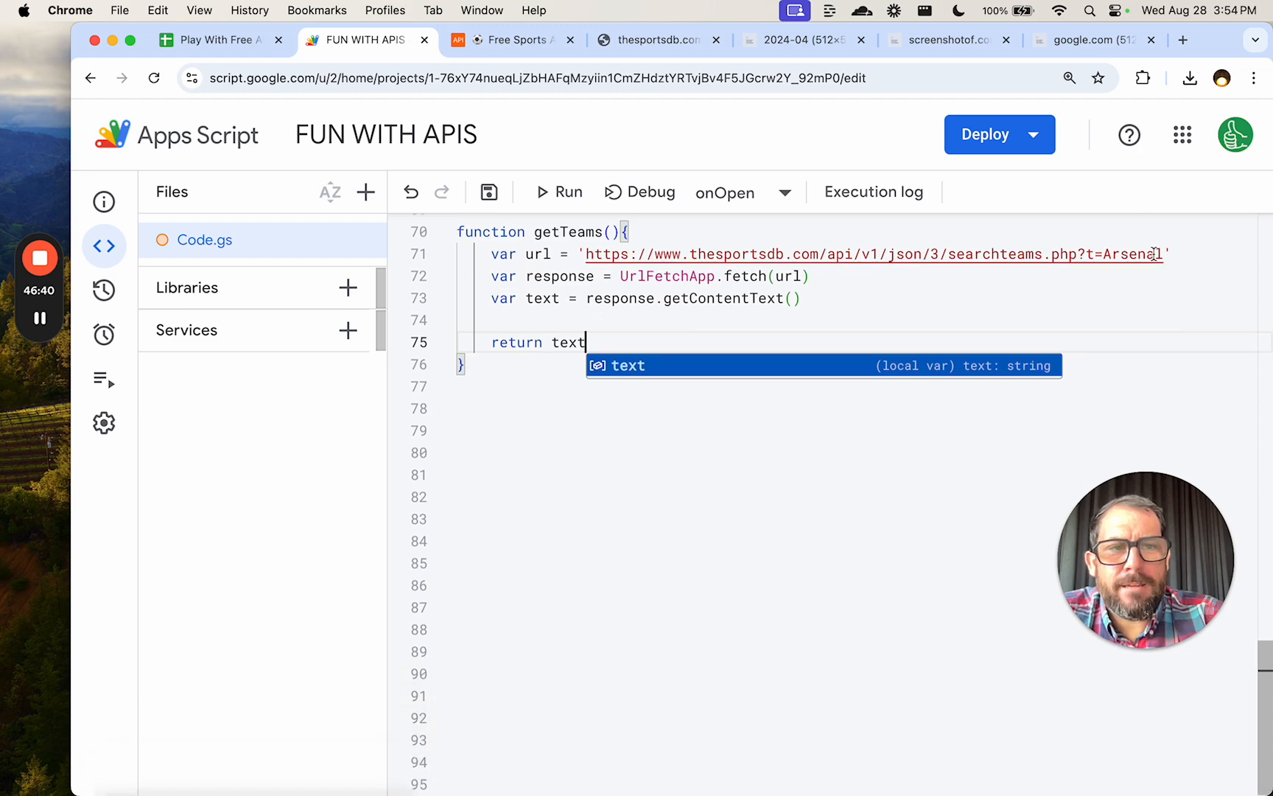
drag(1164, 278, 1102, 273)
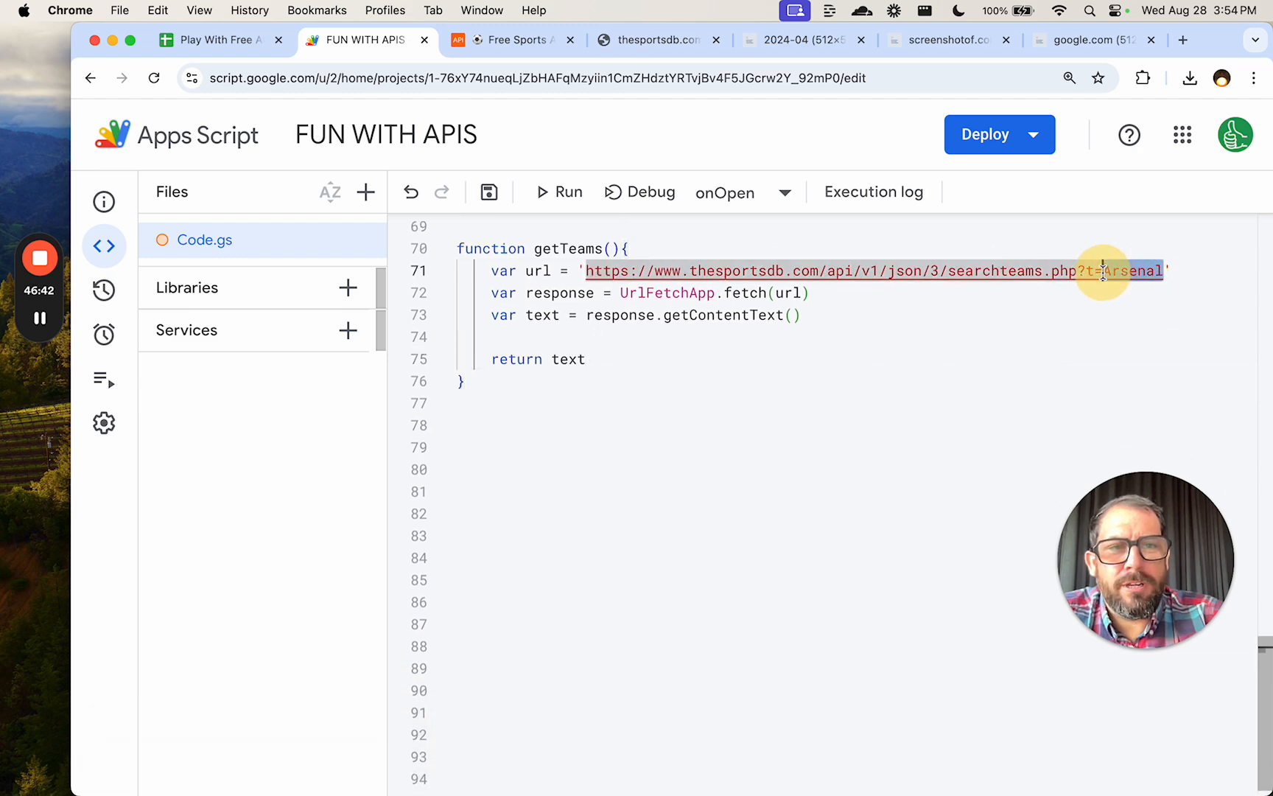
text(Gato)
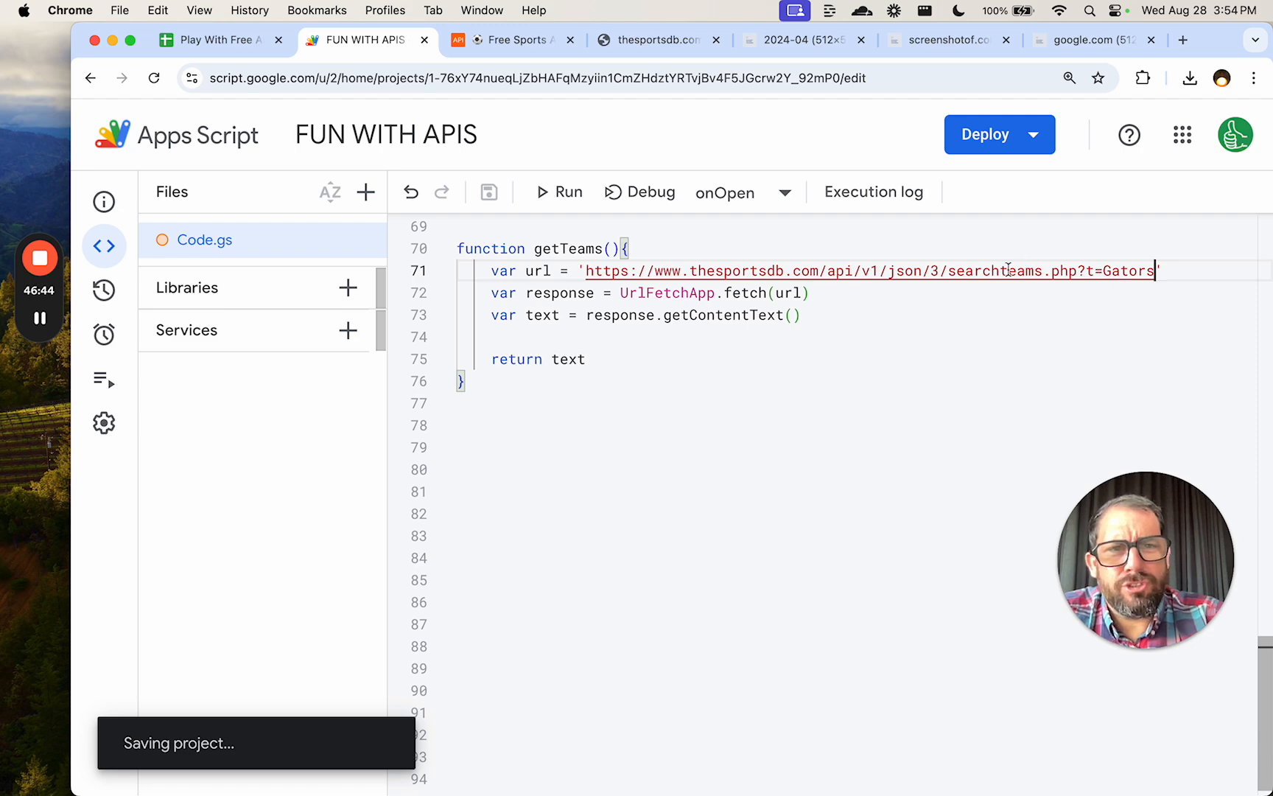
scroll(1008, 270, up, 3)
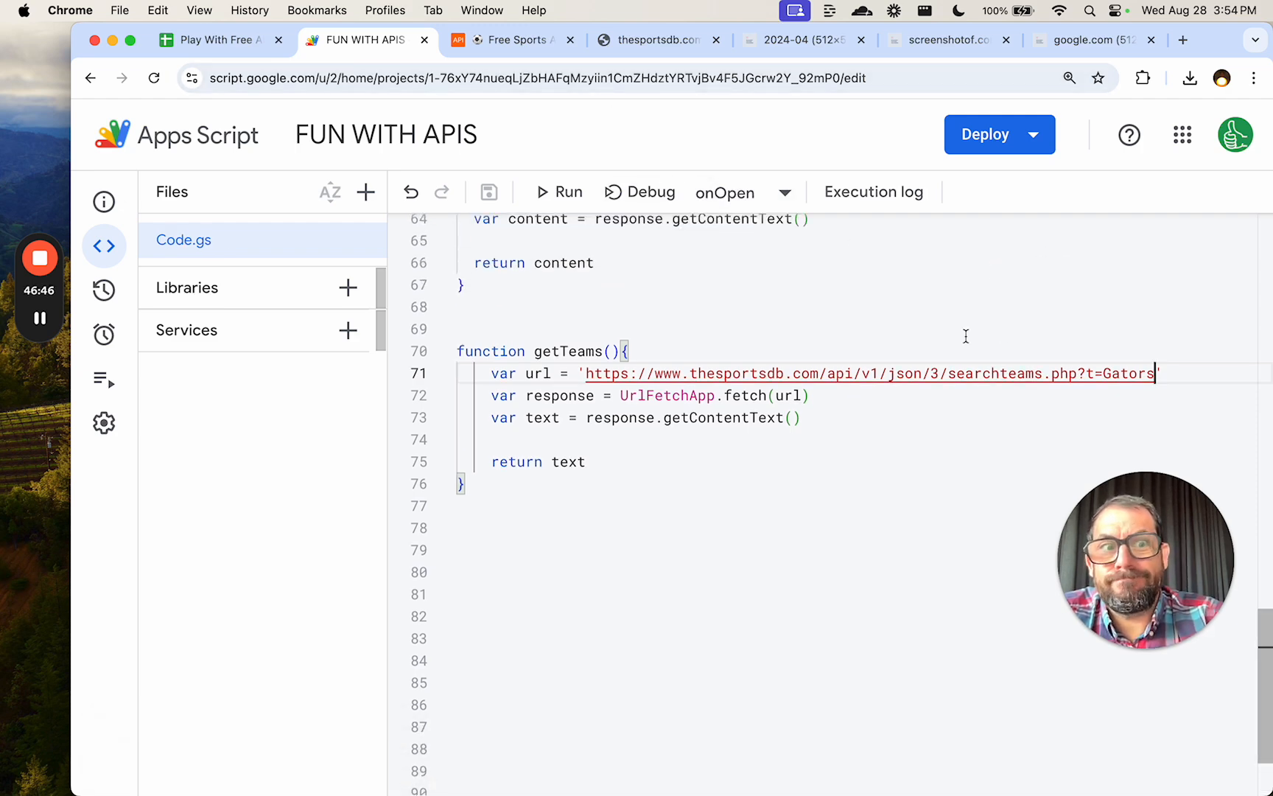
click(250, 41)
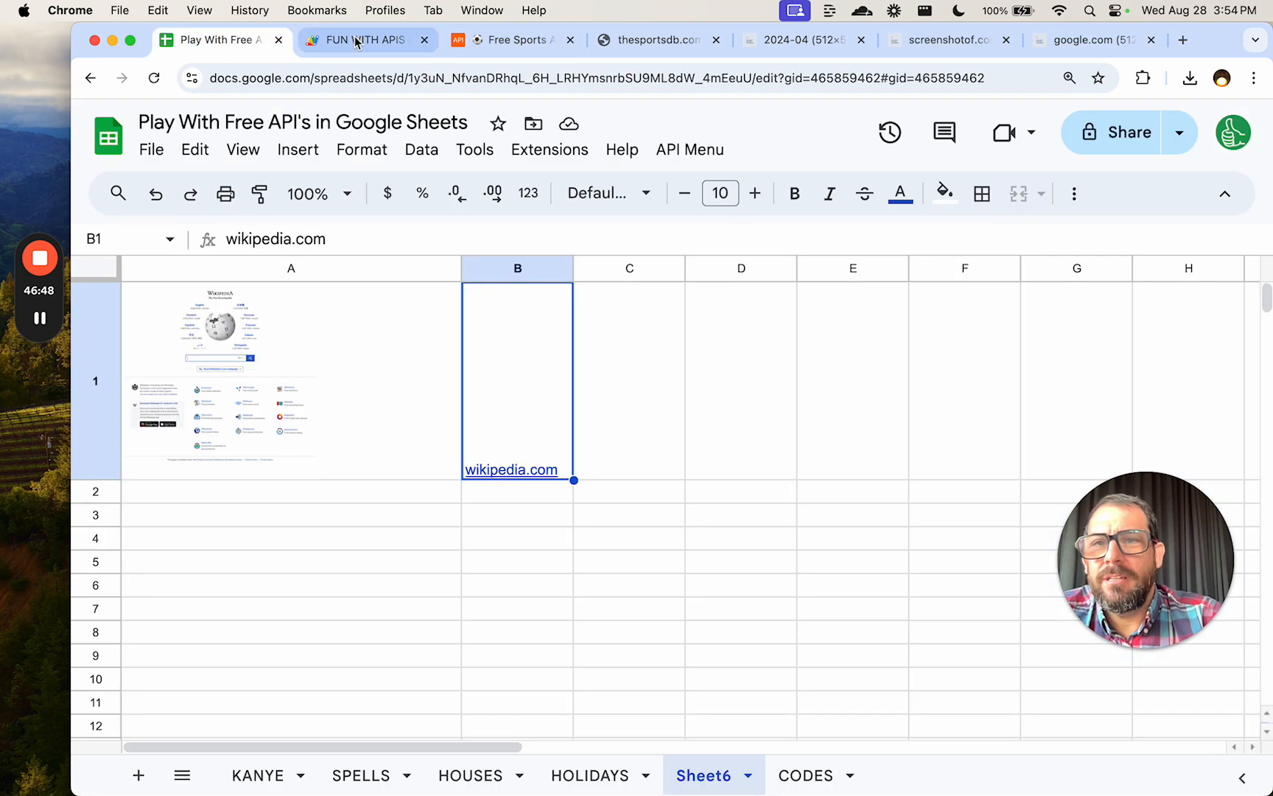
click(356, 42)
click(543, 331)
text(/)
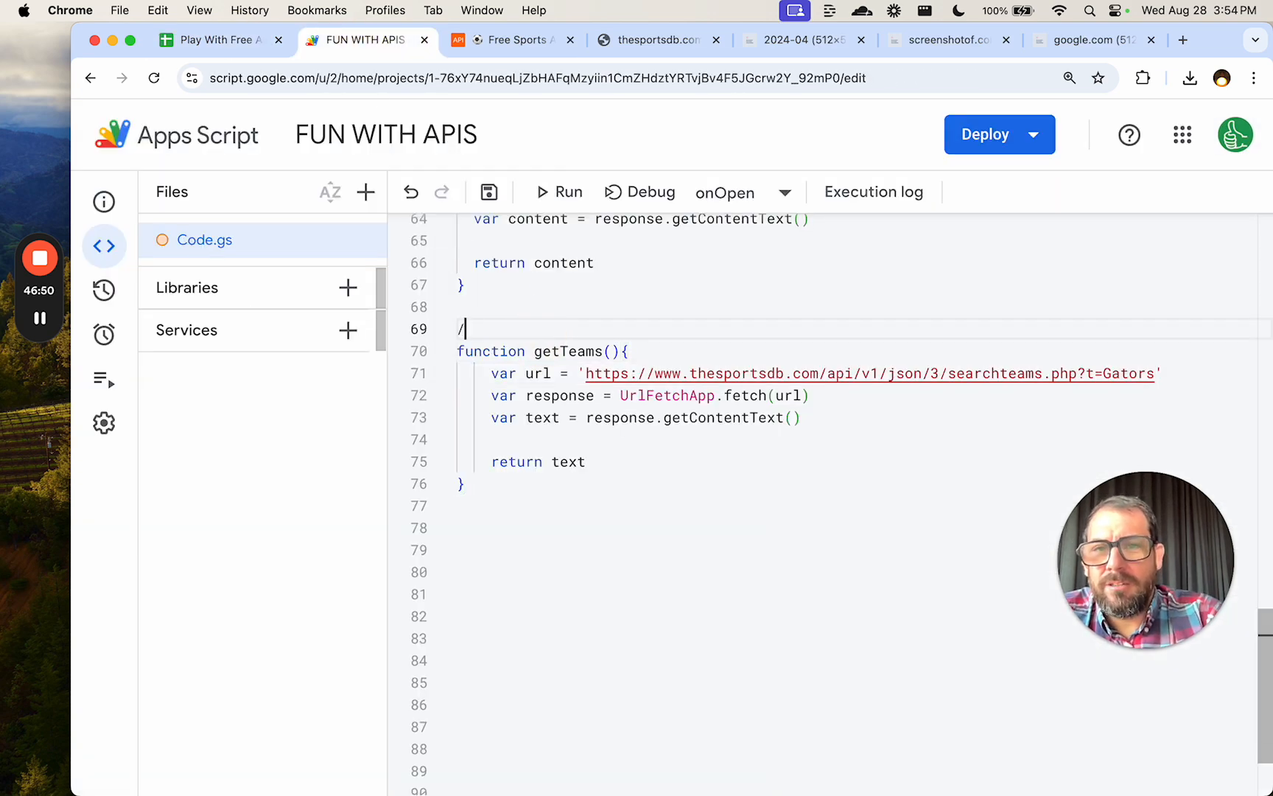
text(**)
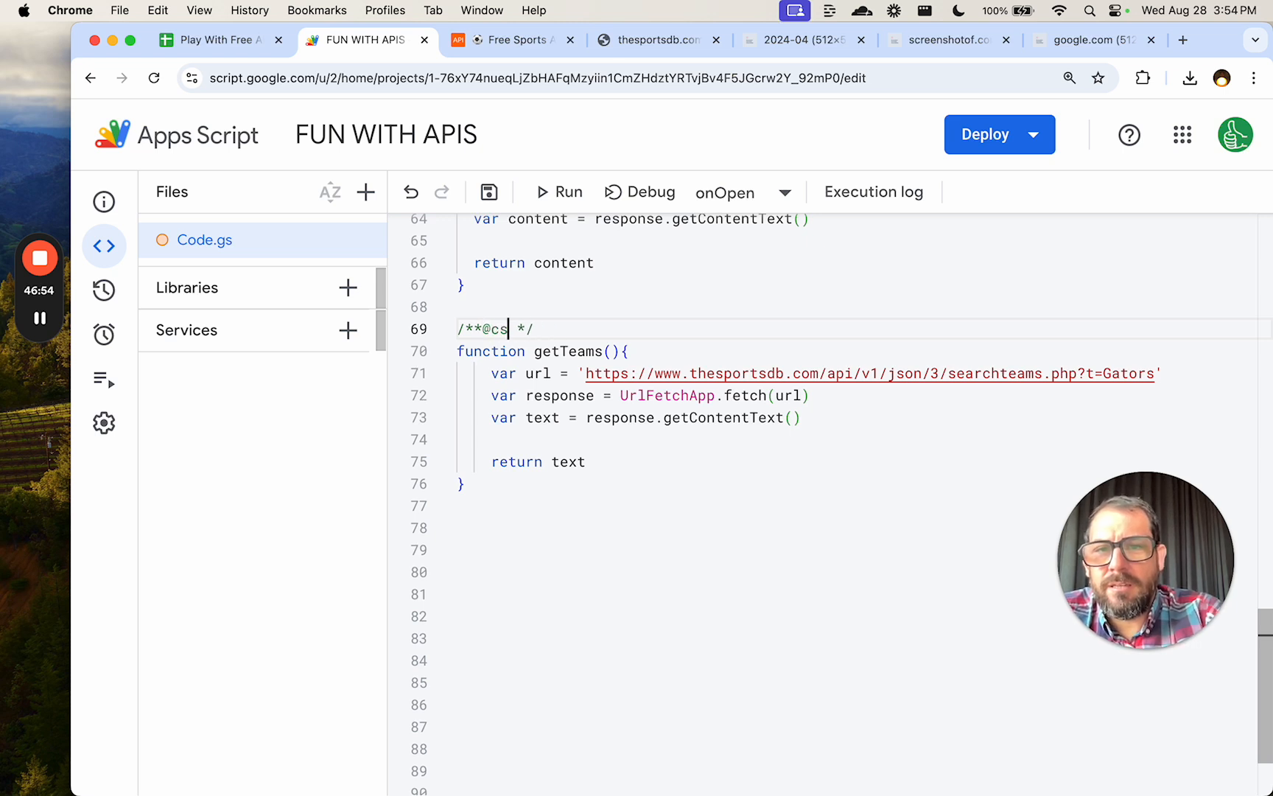
key(super+s)
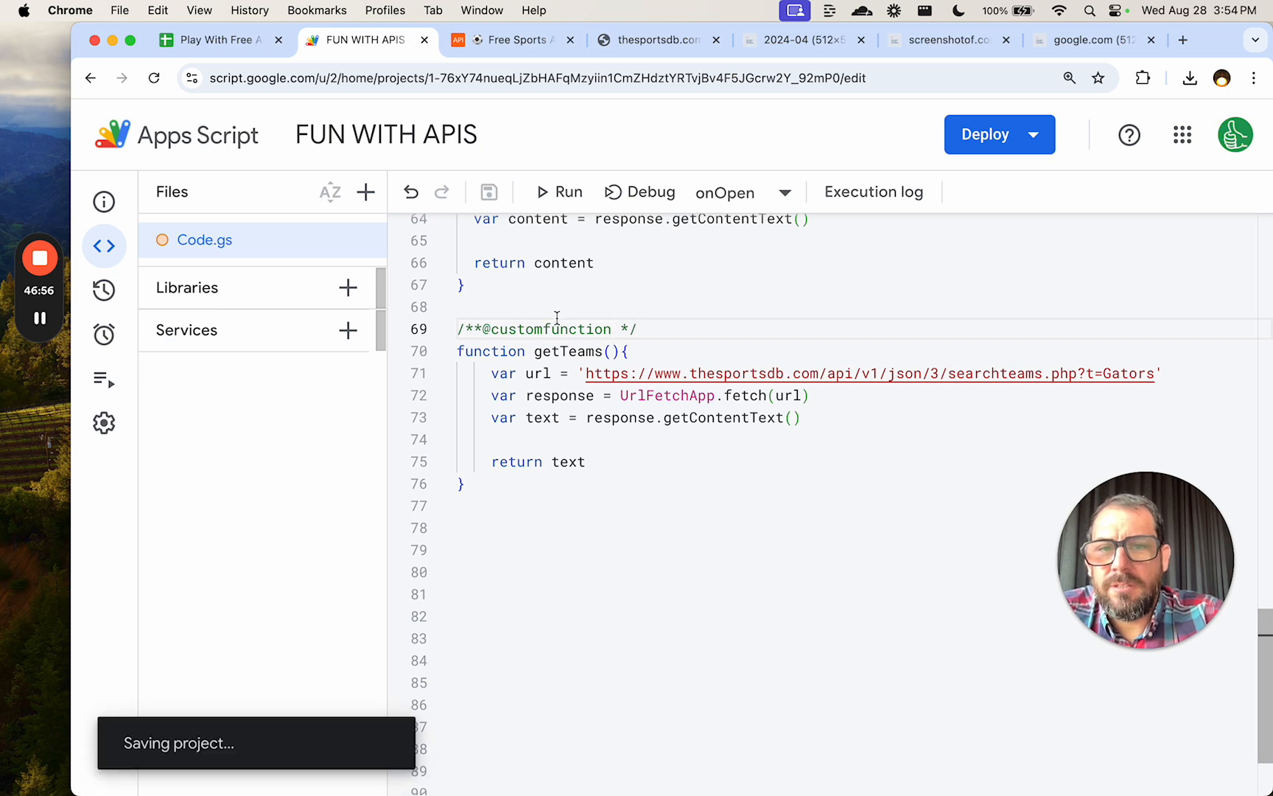
click(483, 327)
key(Return)
click(614, 351)
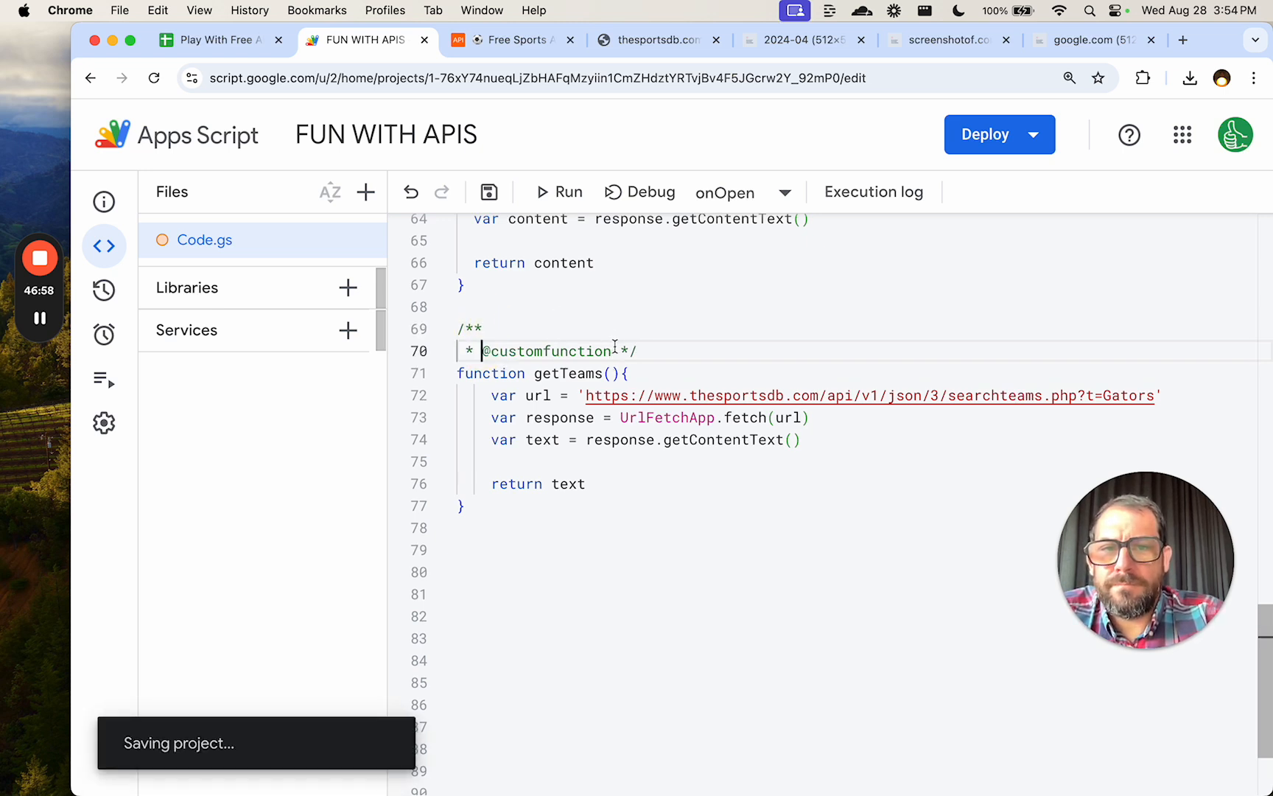
key(Return)
Add a new sheet to the Play With Free API's spreadsheet and enter =getTeams() in cell A1.
double_click(577, 395)
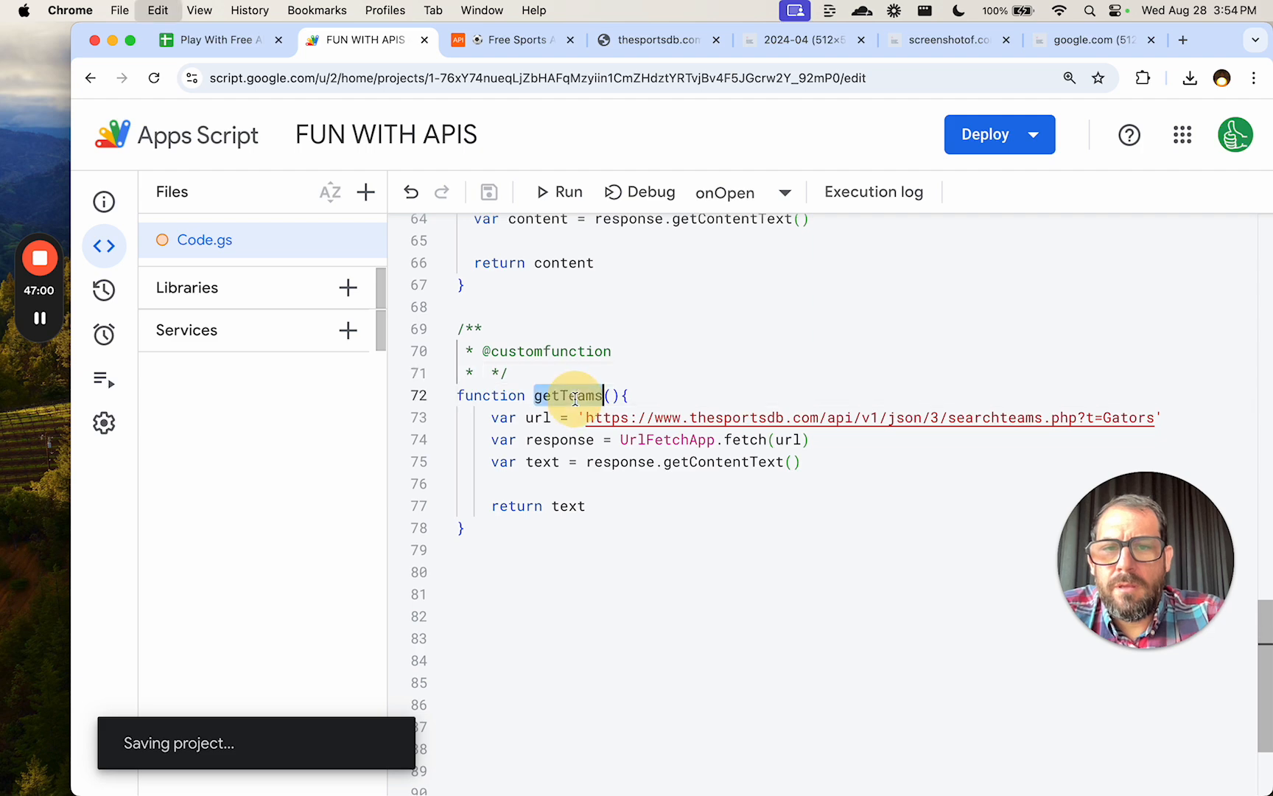
click(241, 45)
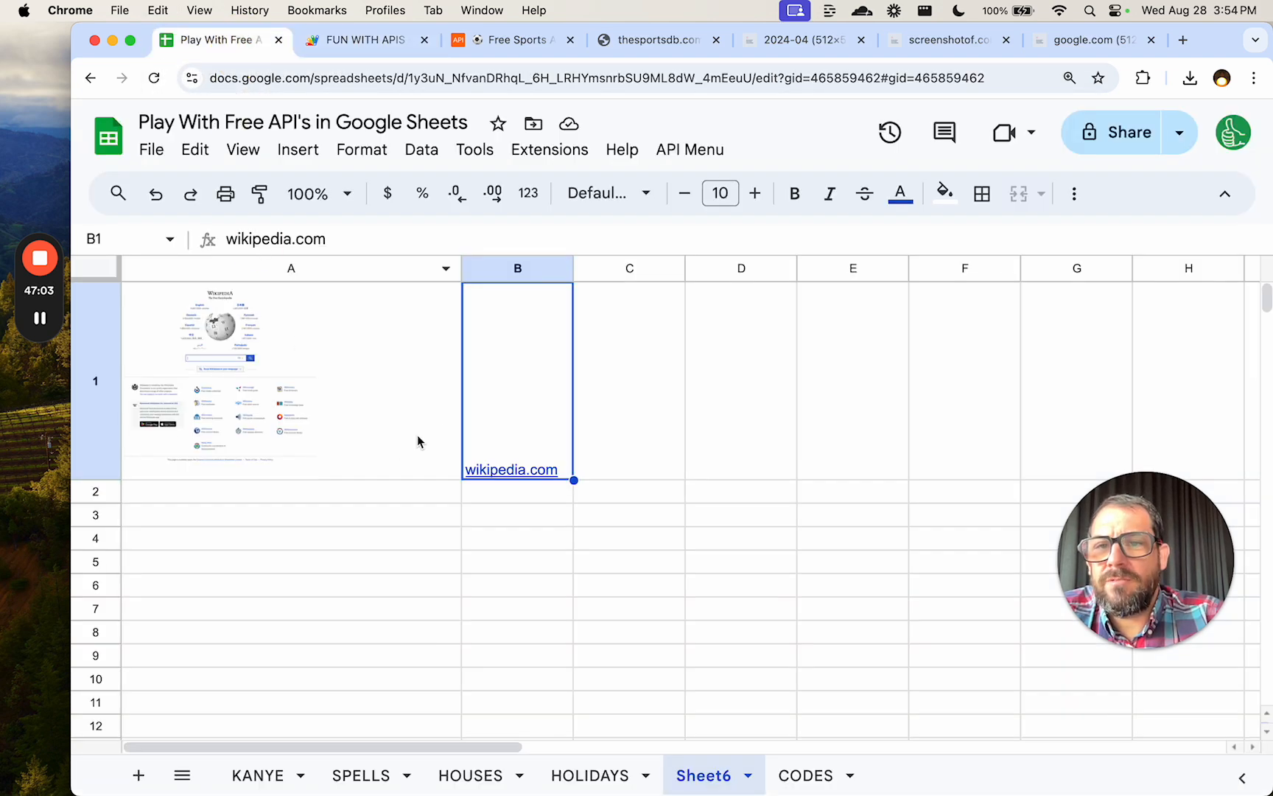
click(138, 775)
text(=get)
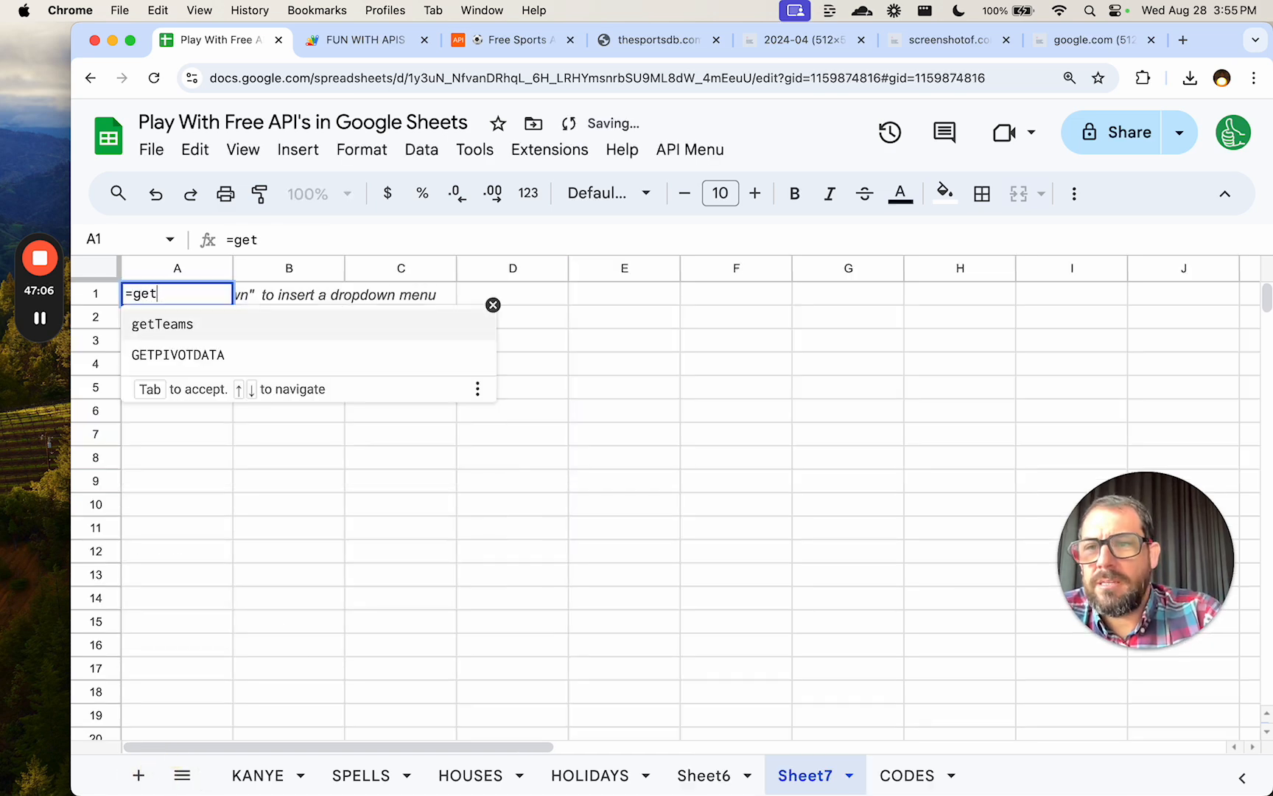
key(Tab)
text(())
key(Return)
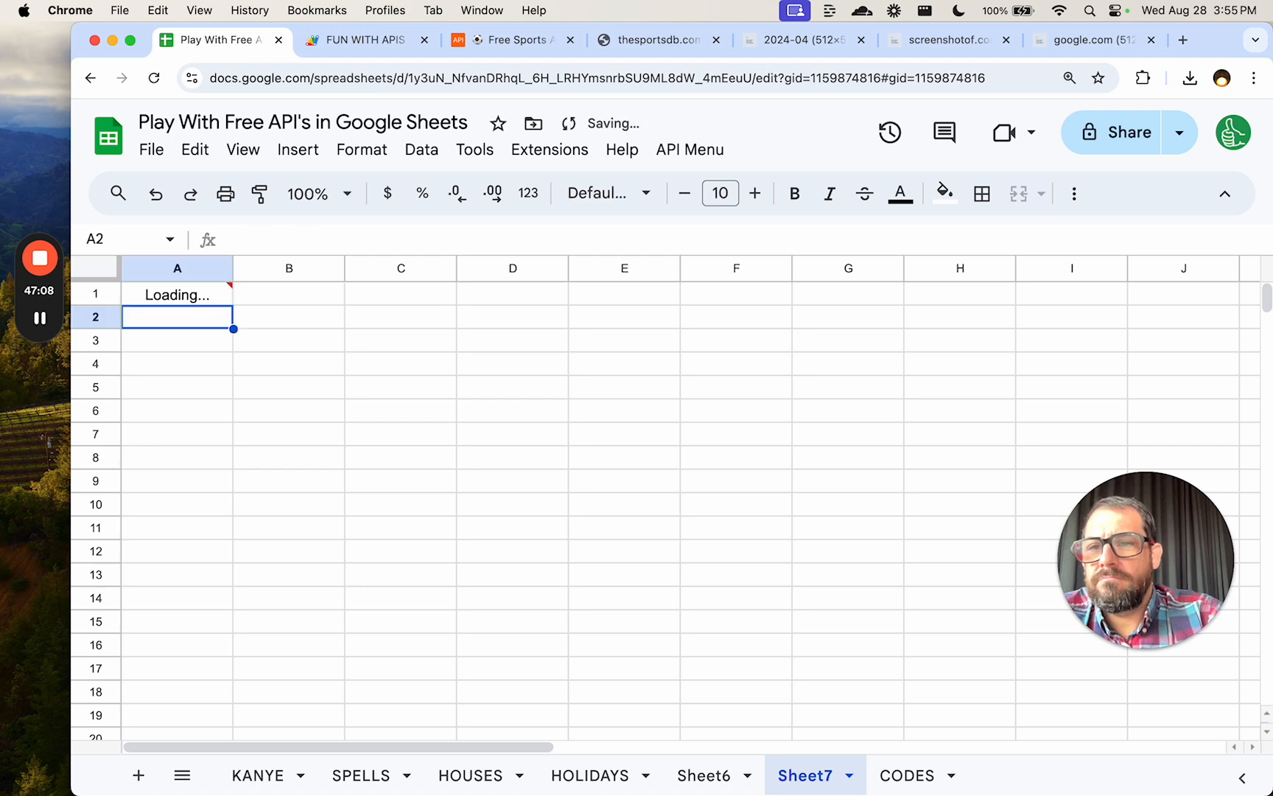
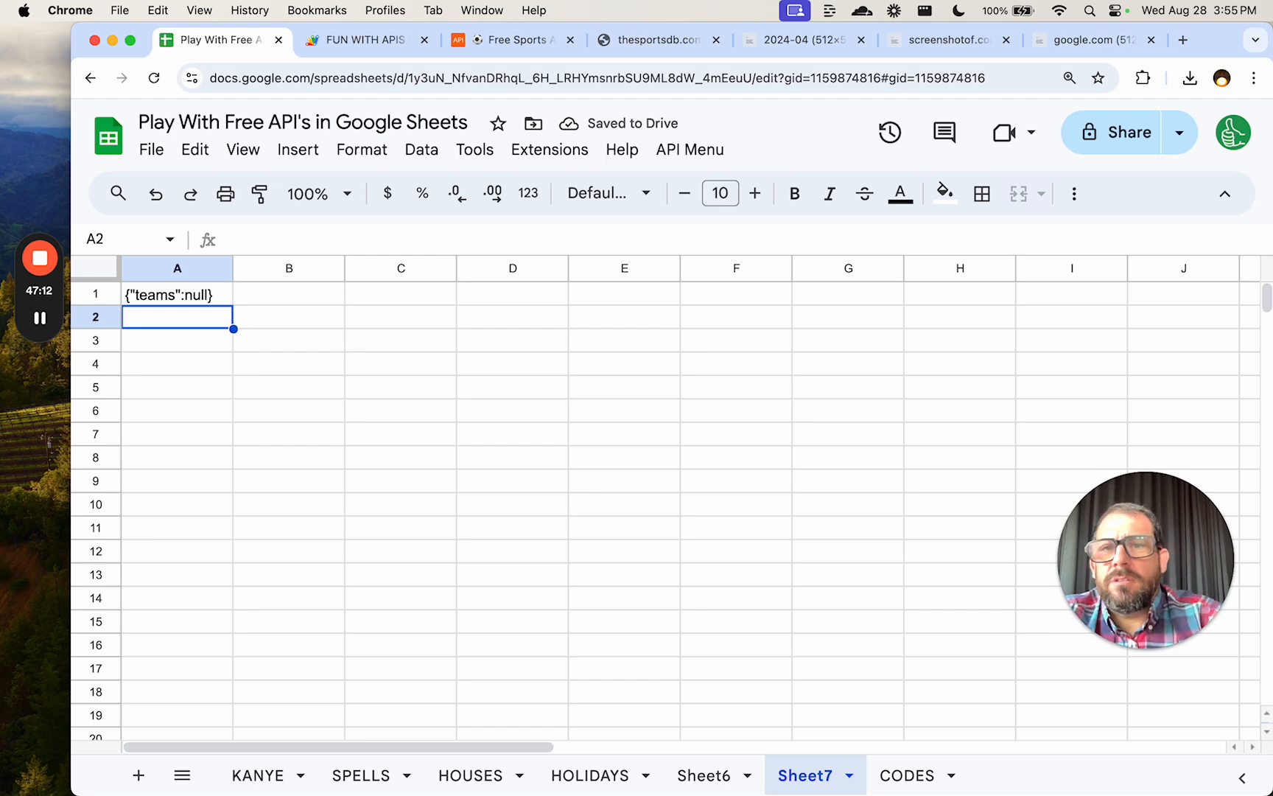
Set the team name in the getTeams URL to arsenal, save the script, and check cell A1 in the spreadsheet.
click(367, 40)
click(1151, 417)
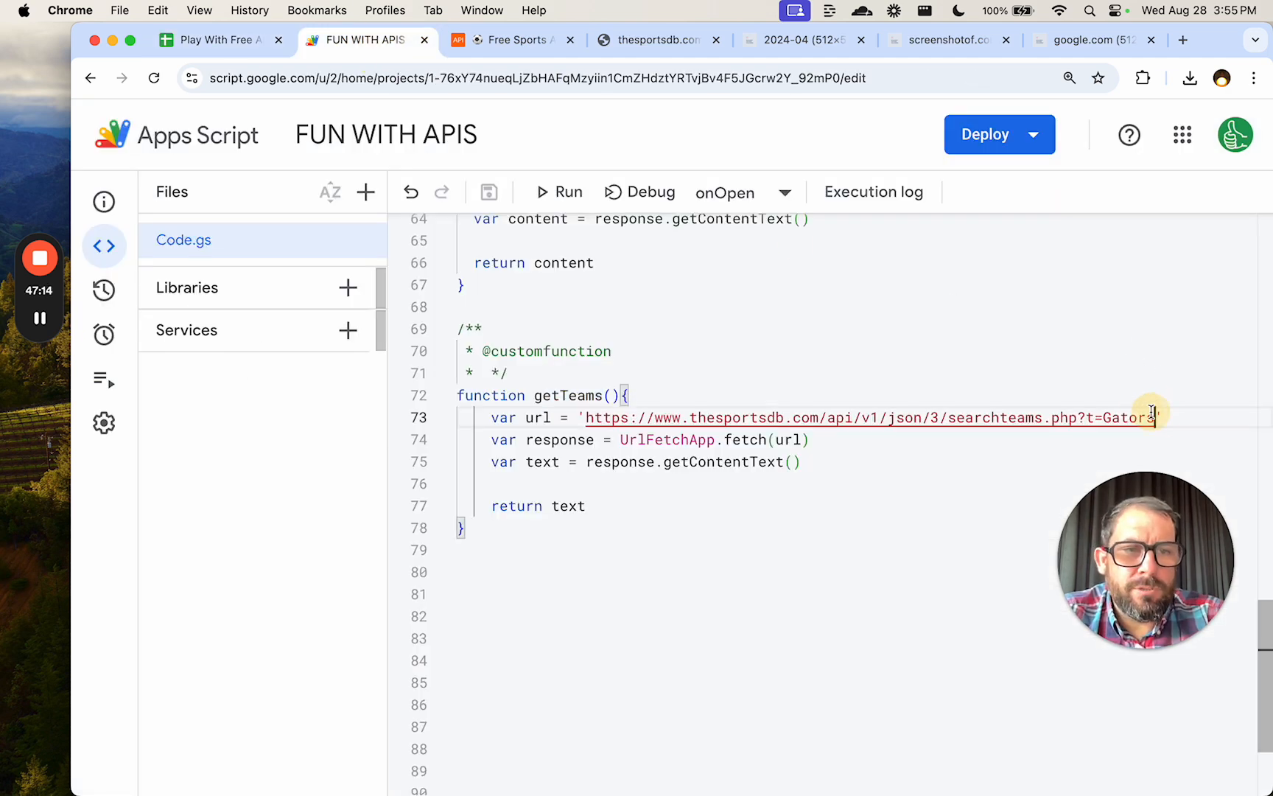
key(BackSpace)
key(BackSpace)
key(BackSpace)
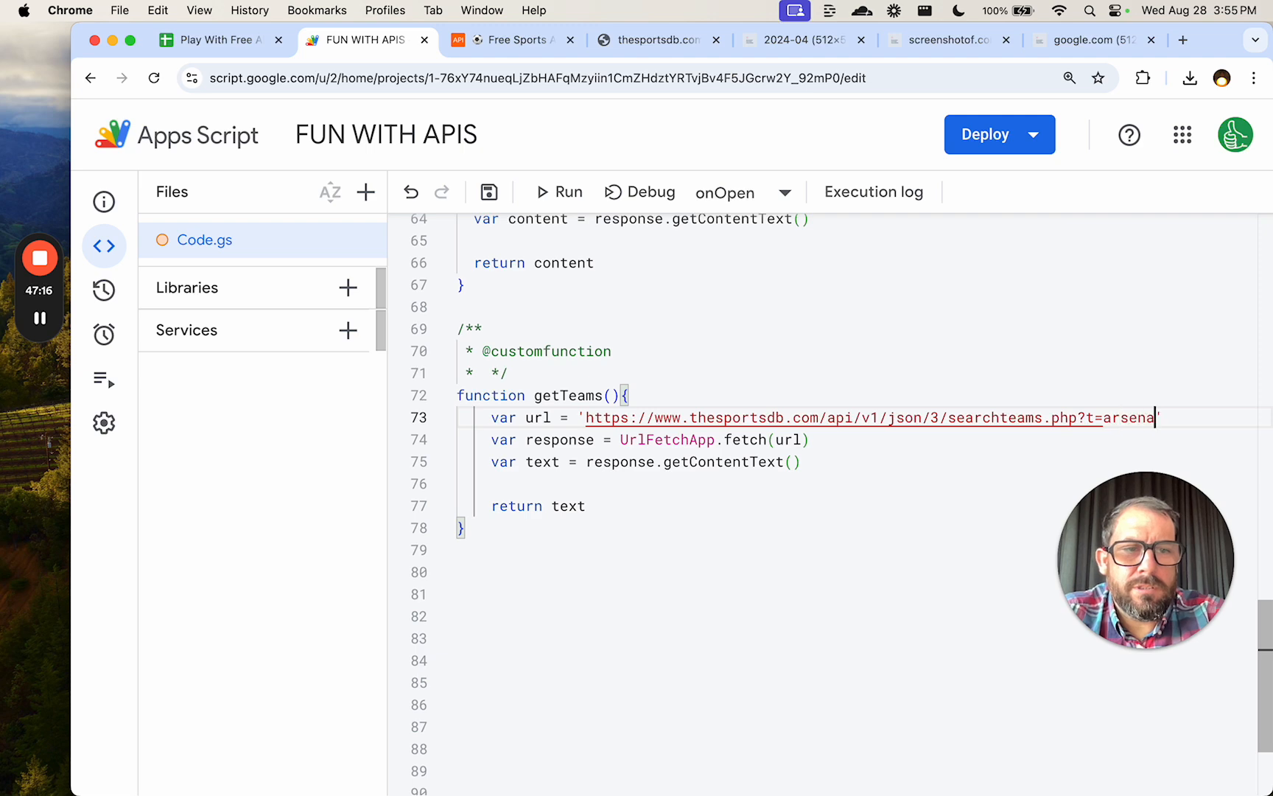
key(super+s)
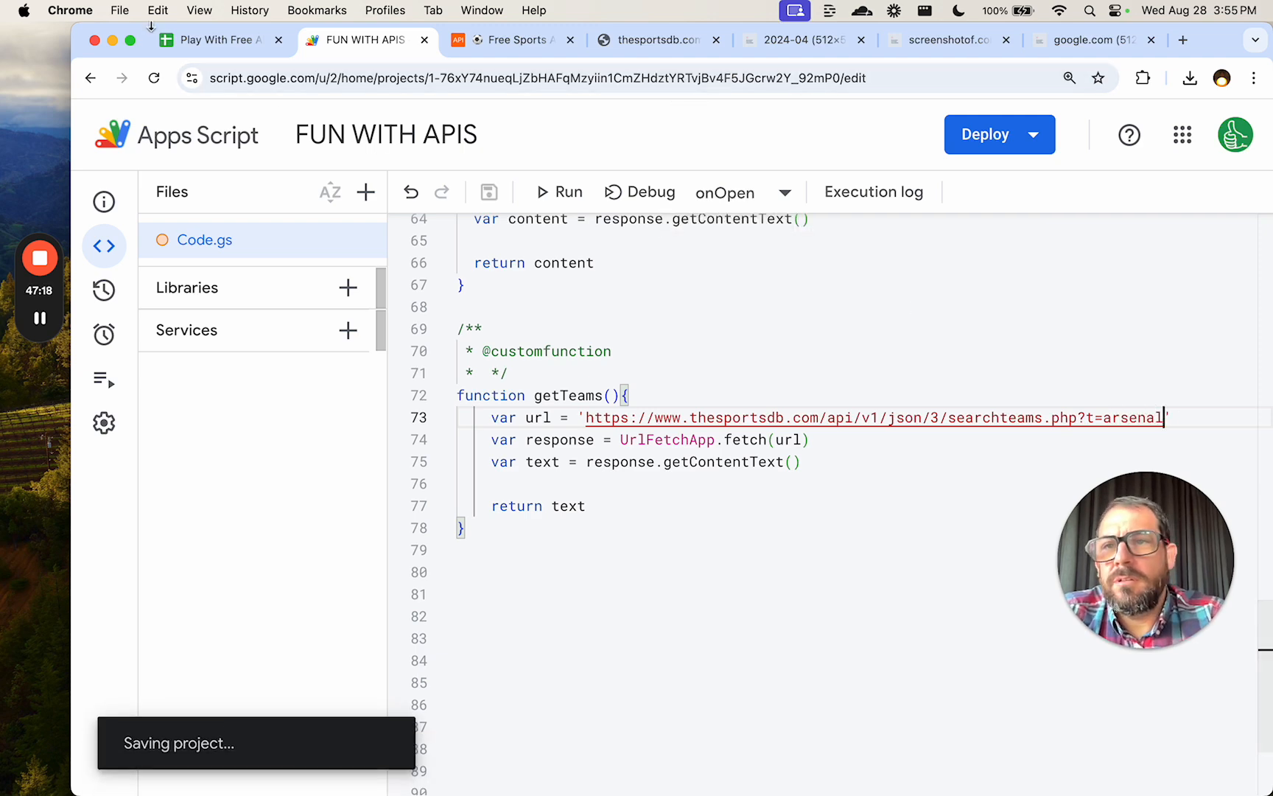
click(202, 41)
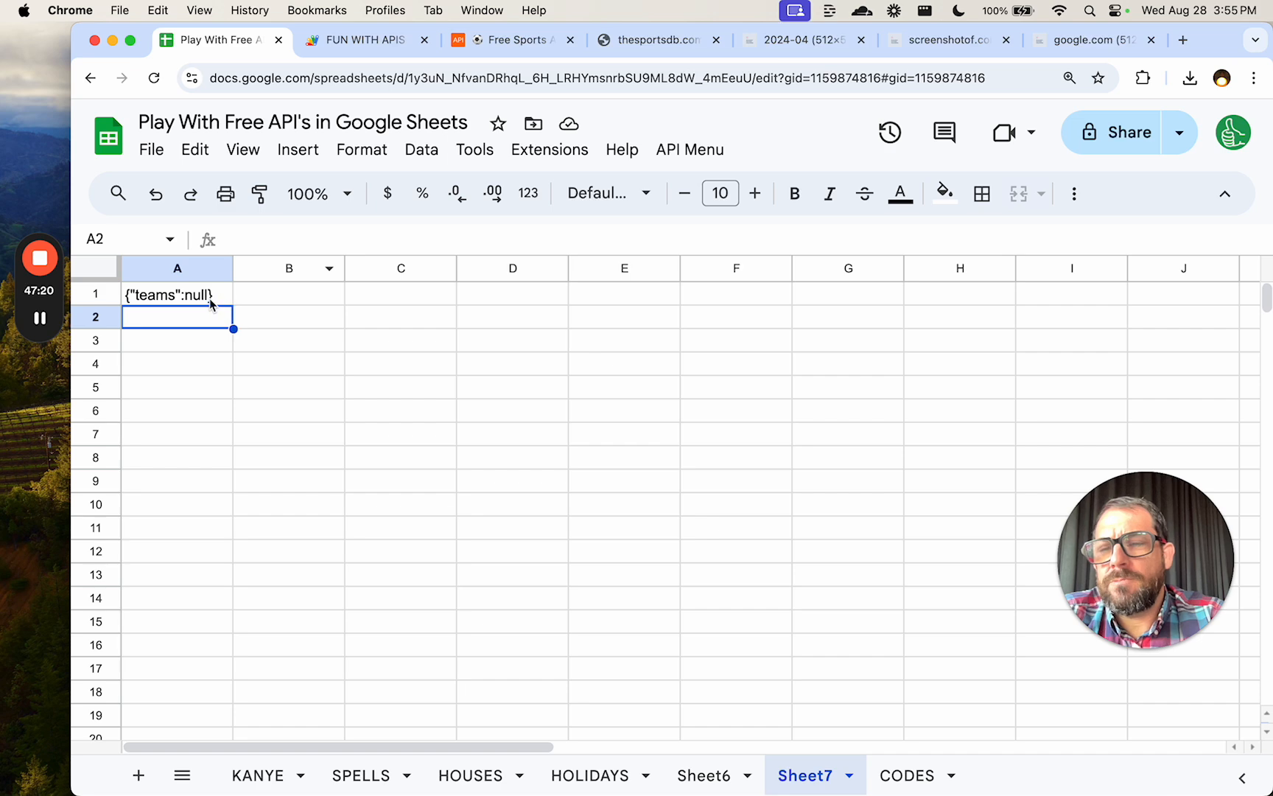
click(213, 299)
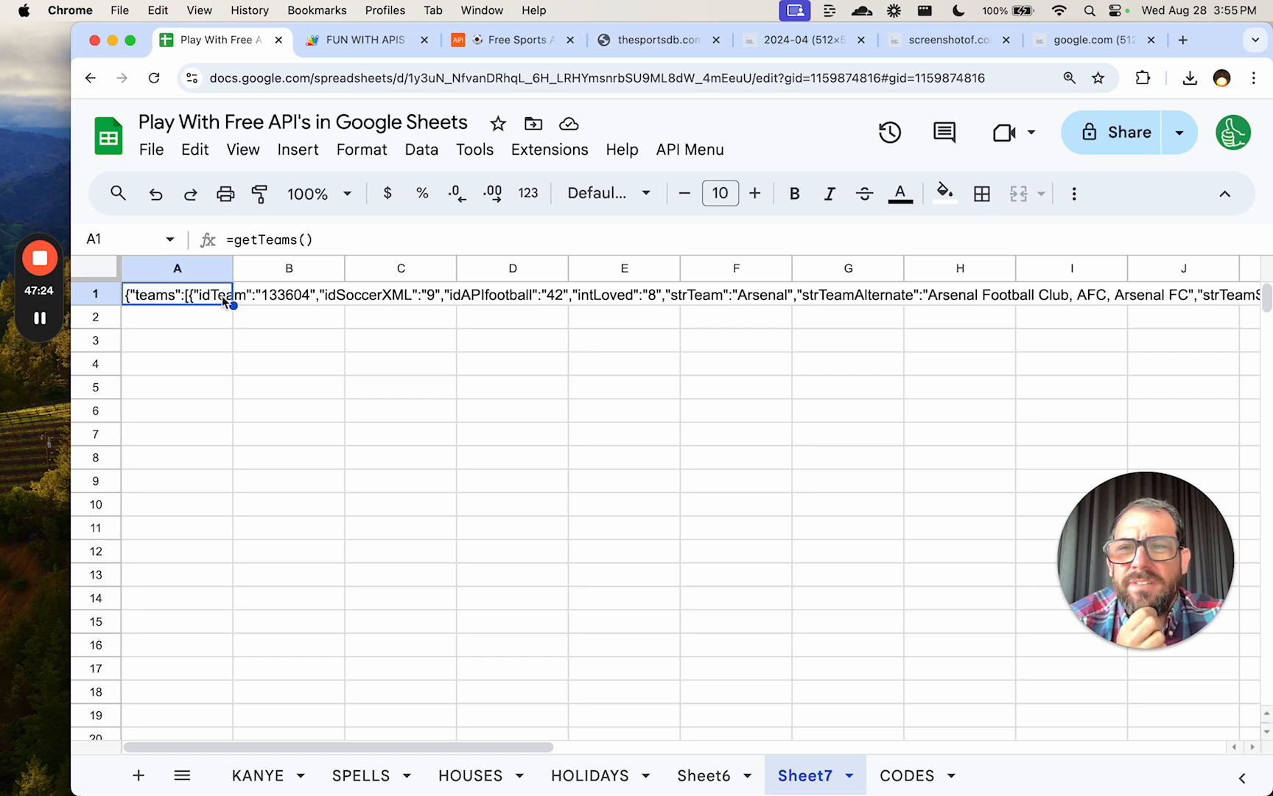
In the FUN WITH APIS script, add var json = JSON.parse(text) to getTeams and start another var line beneath it.
click(342, 39)
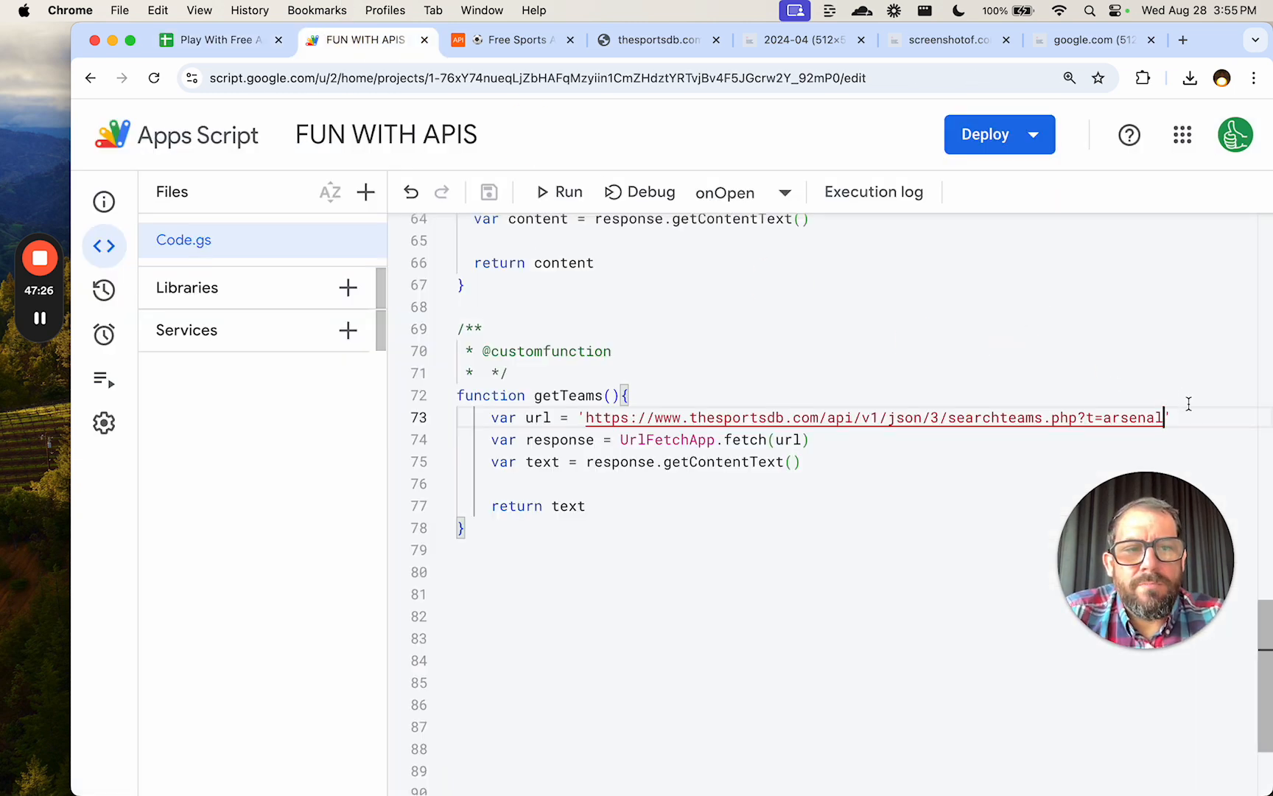
click(847, 461)
key(Return)
text(v)
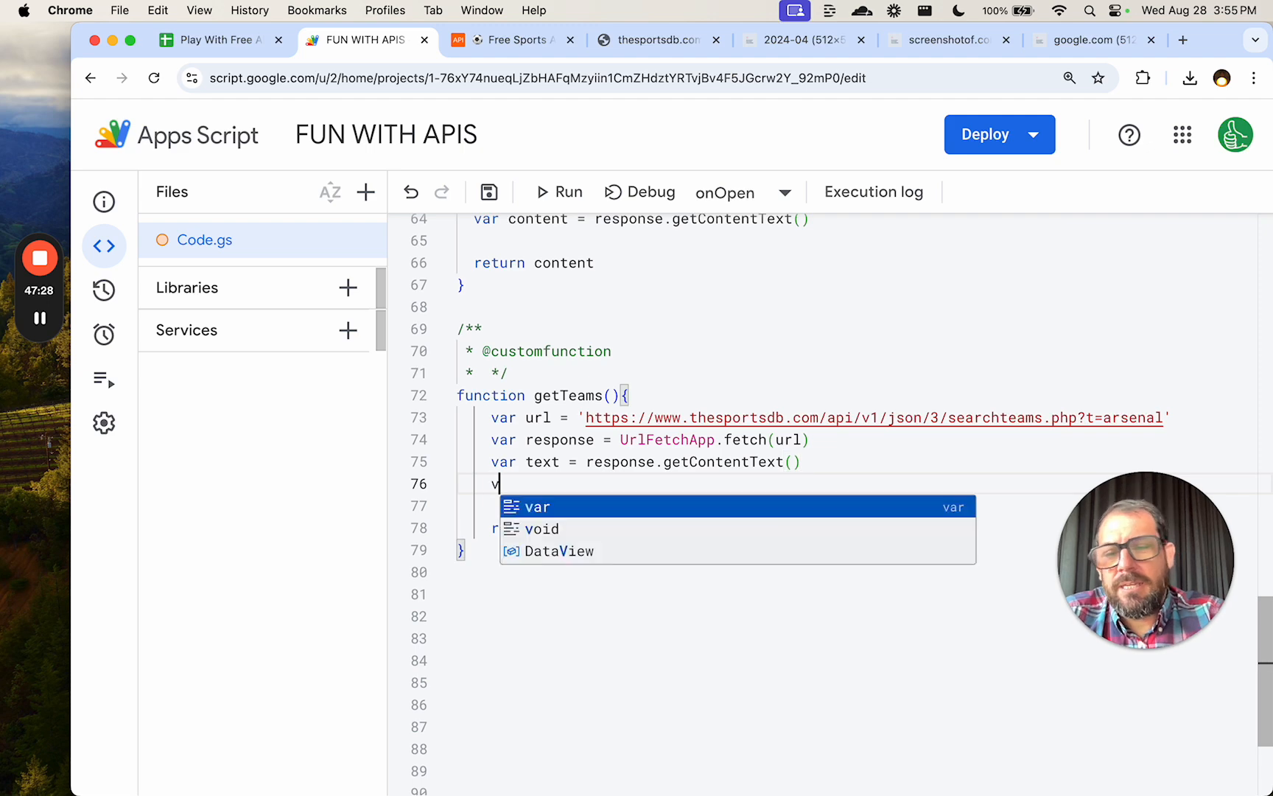
text(ar json = )
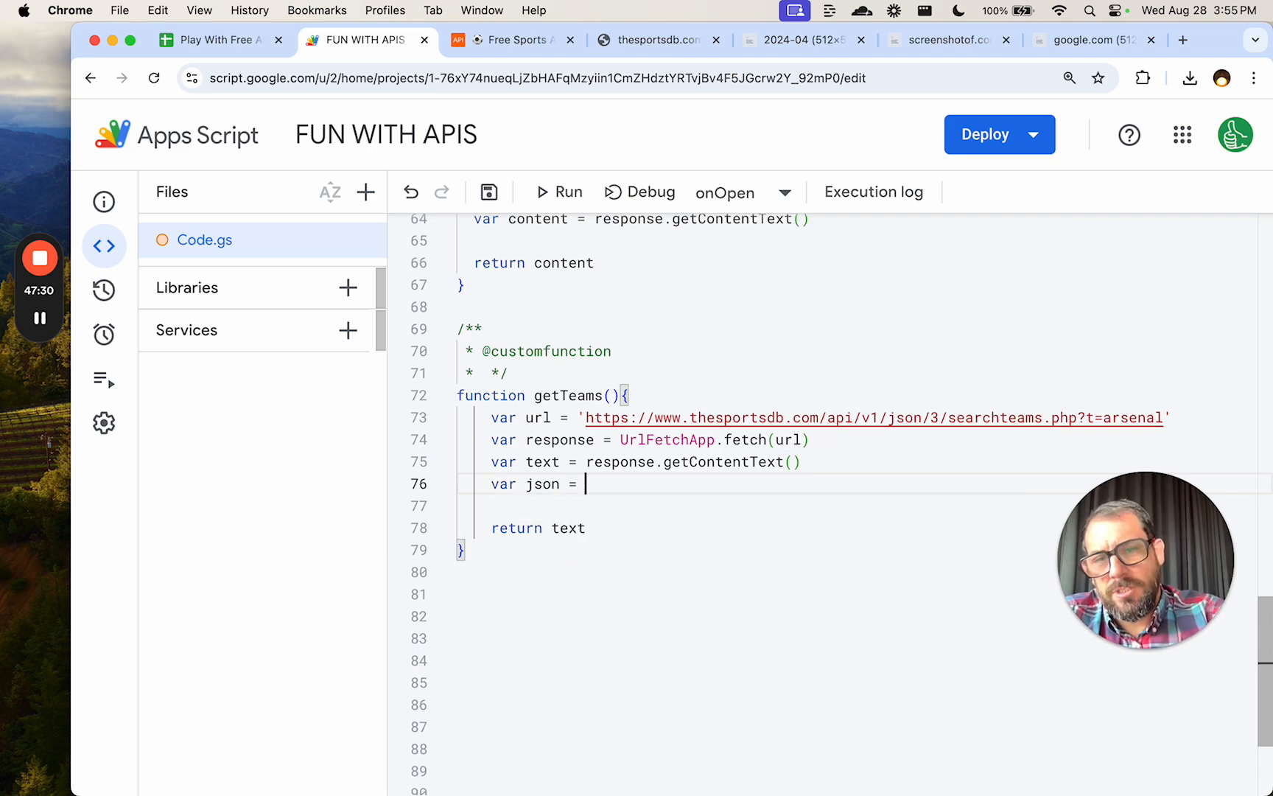
text(JSON.pa)
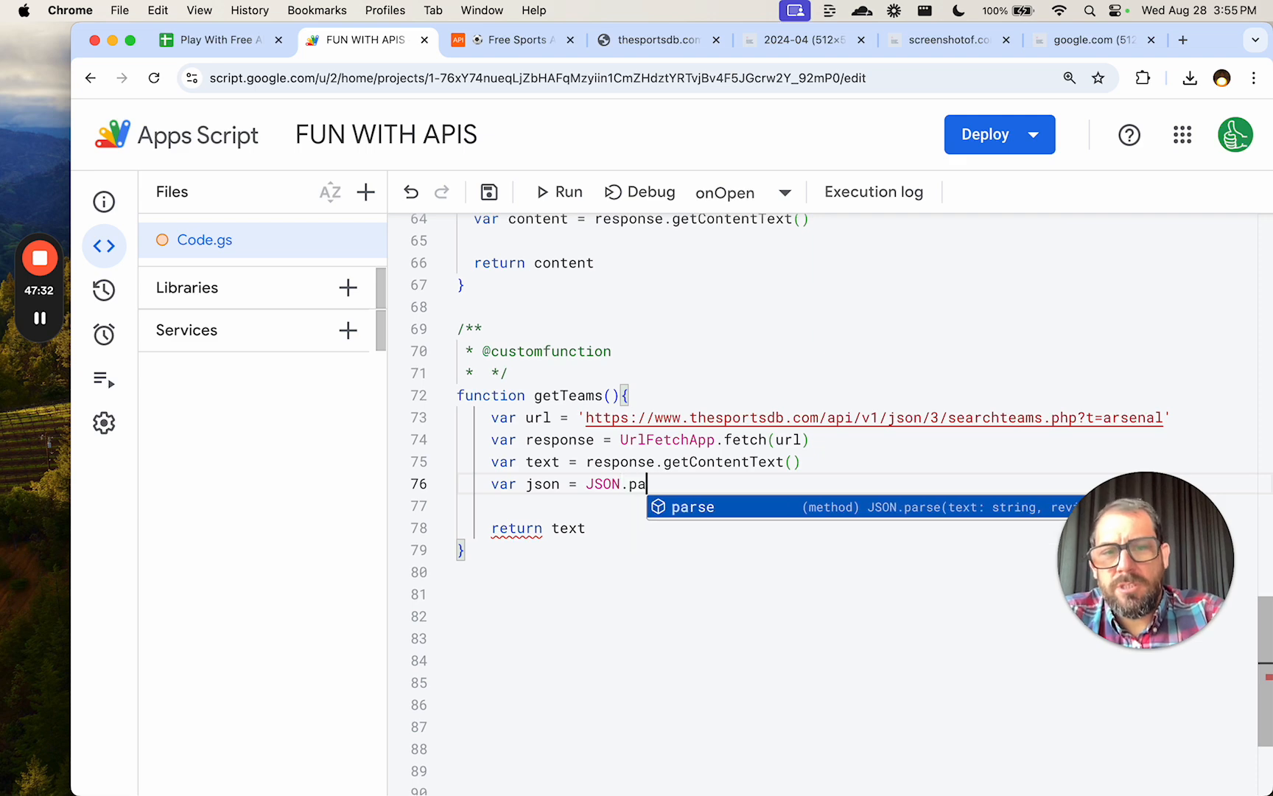
text(rse(text))
key(Return)
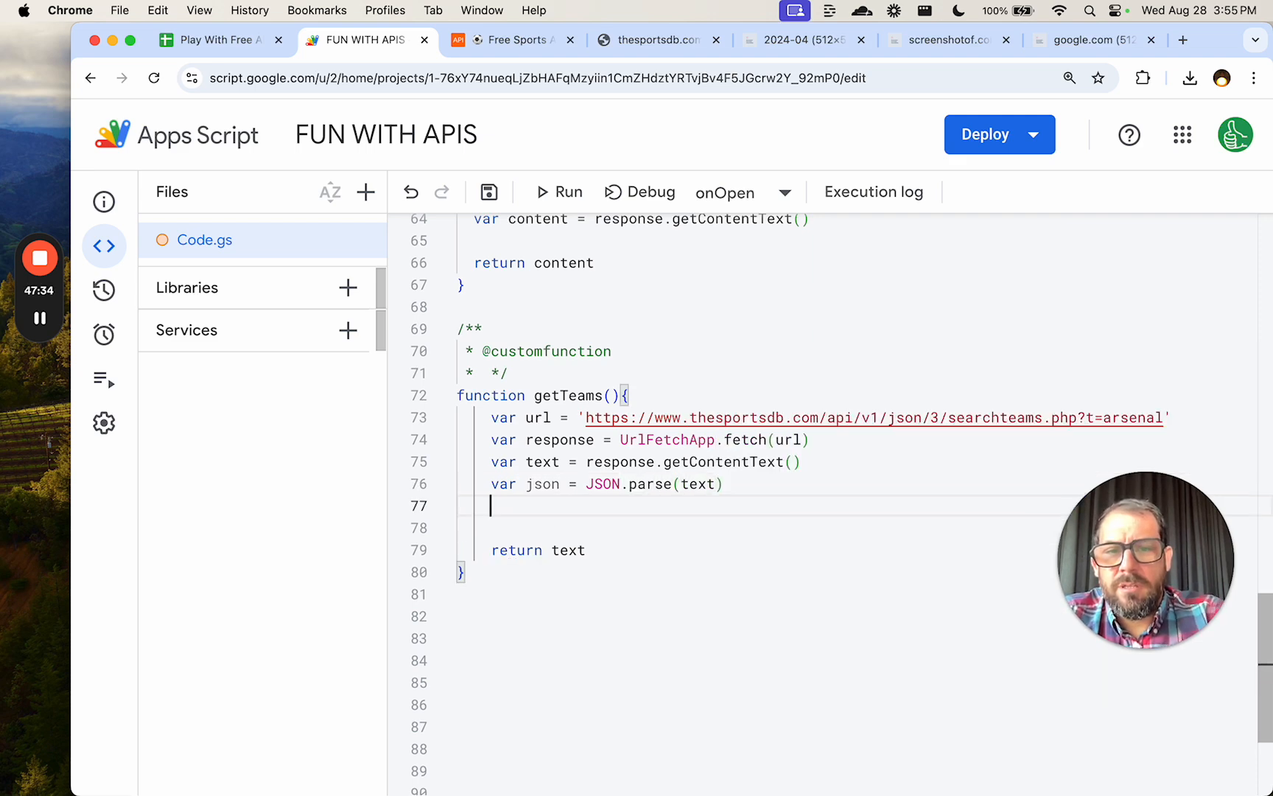
text(var)
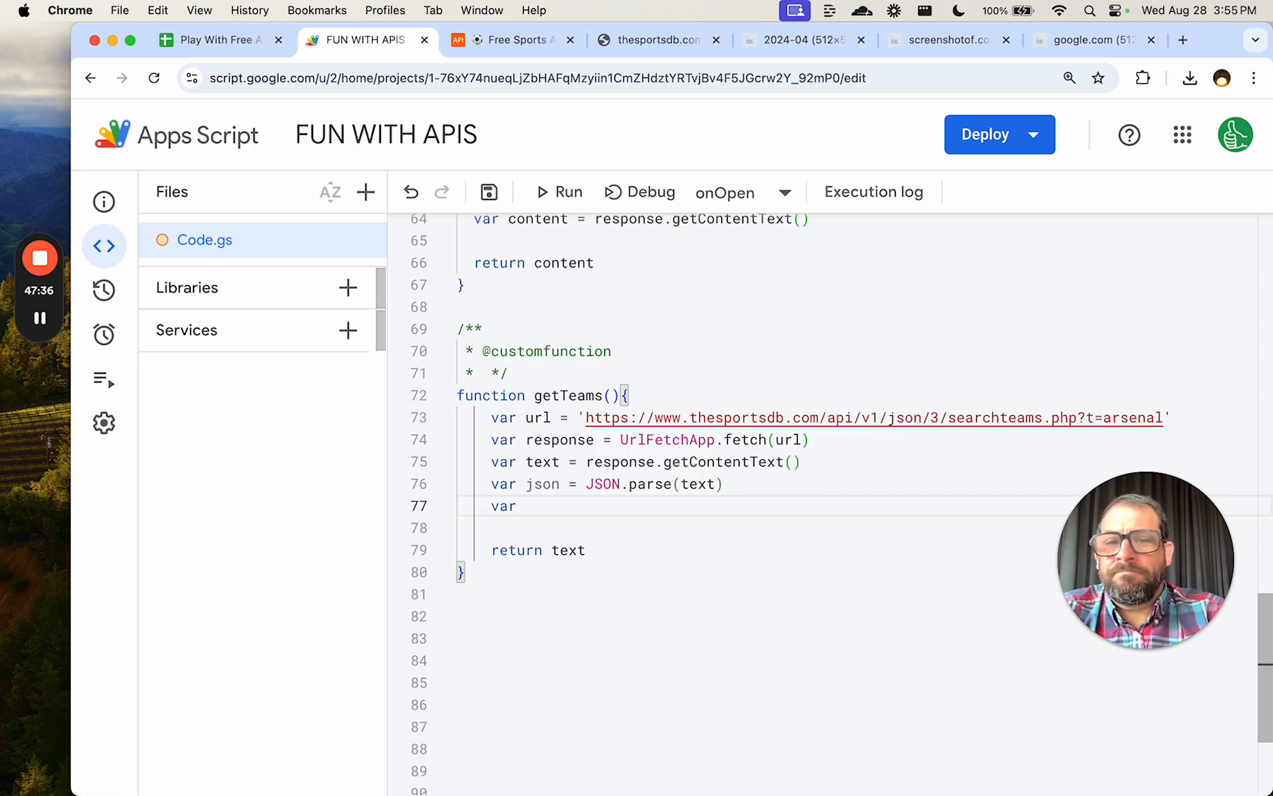
Close the three leftover 2024-04, screenshotof.com and google.com browser tabs.
click(1089, 39)
click(952, 40)
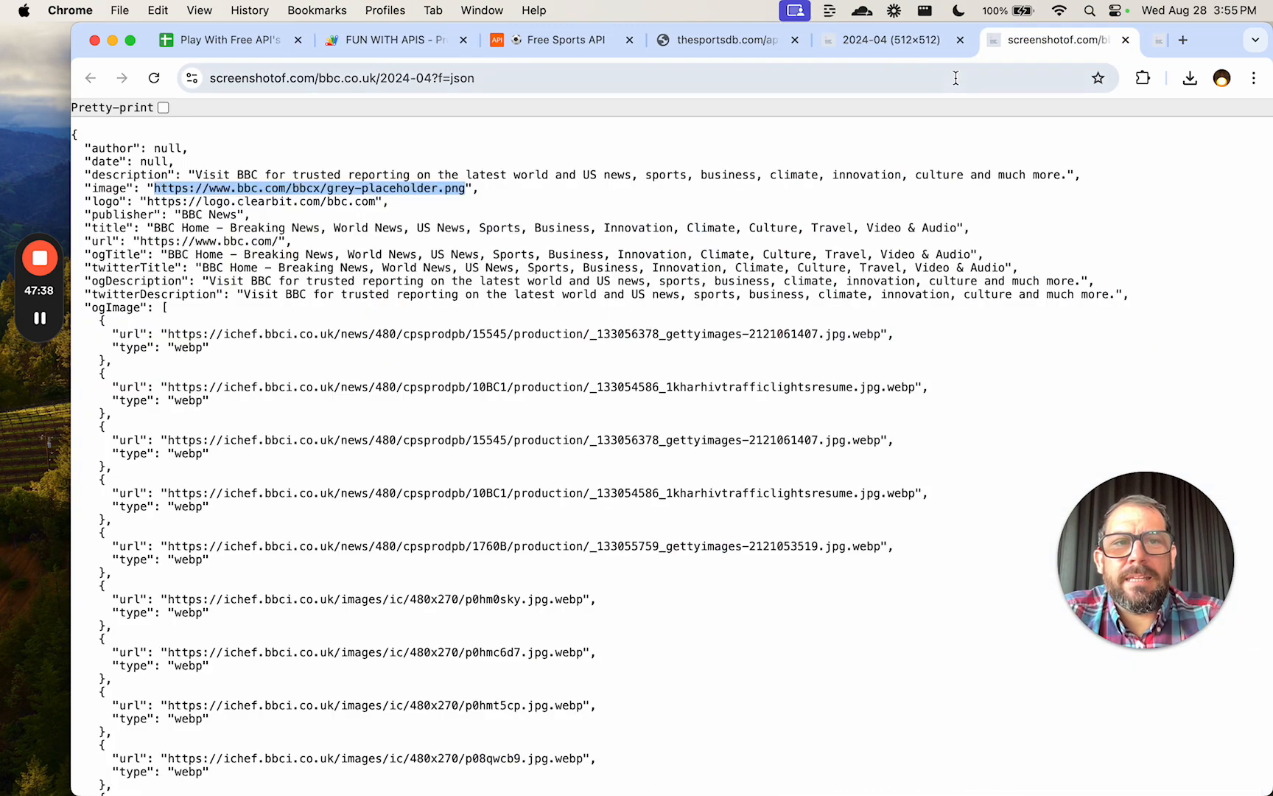
key(super+w)
key(super+w)
key(super+w)
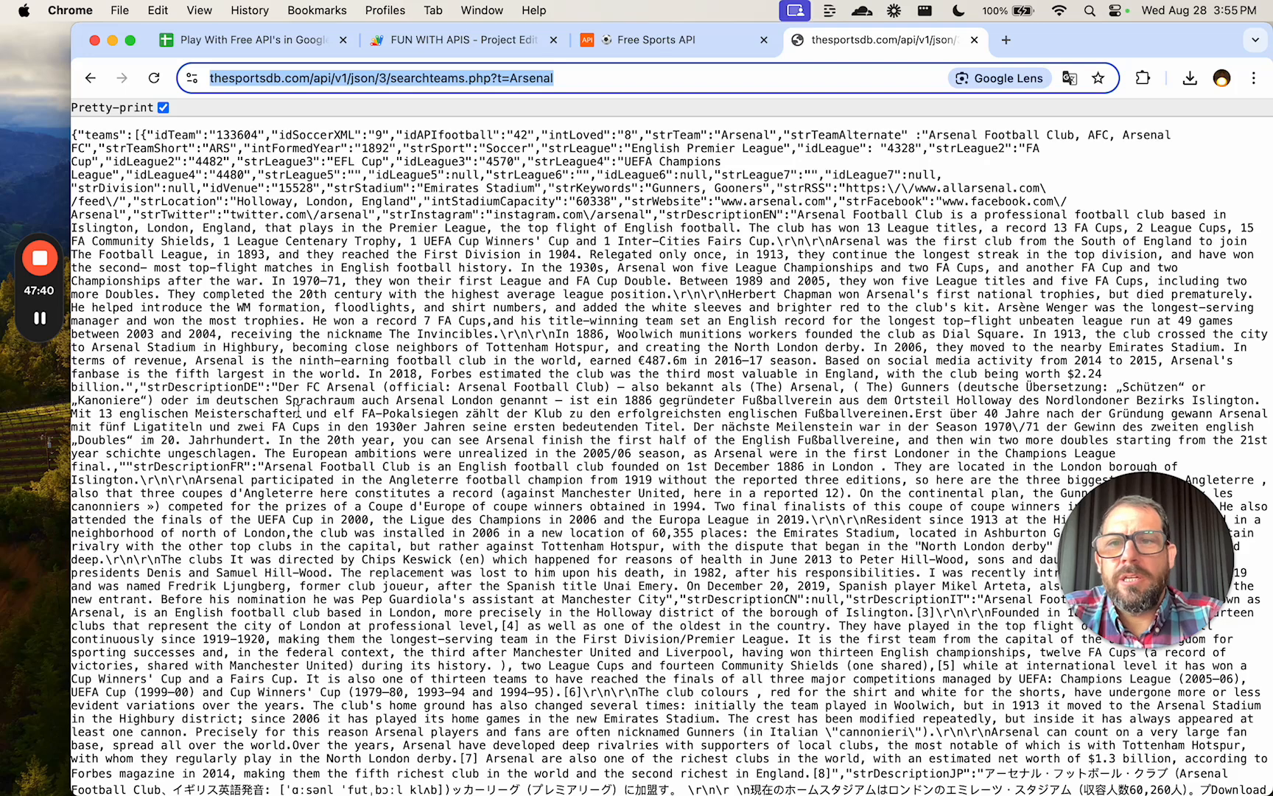
Copy the entire Arsenal response from thesportsdb.com and open jsonformatter.org in a new tab.
click(297, 405)
key(super+a)
key(super+t)
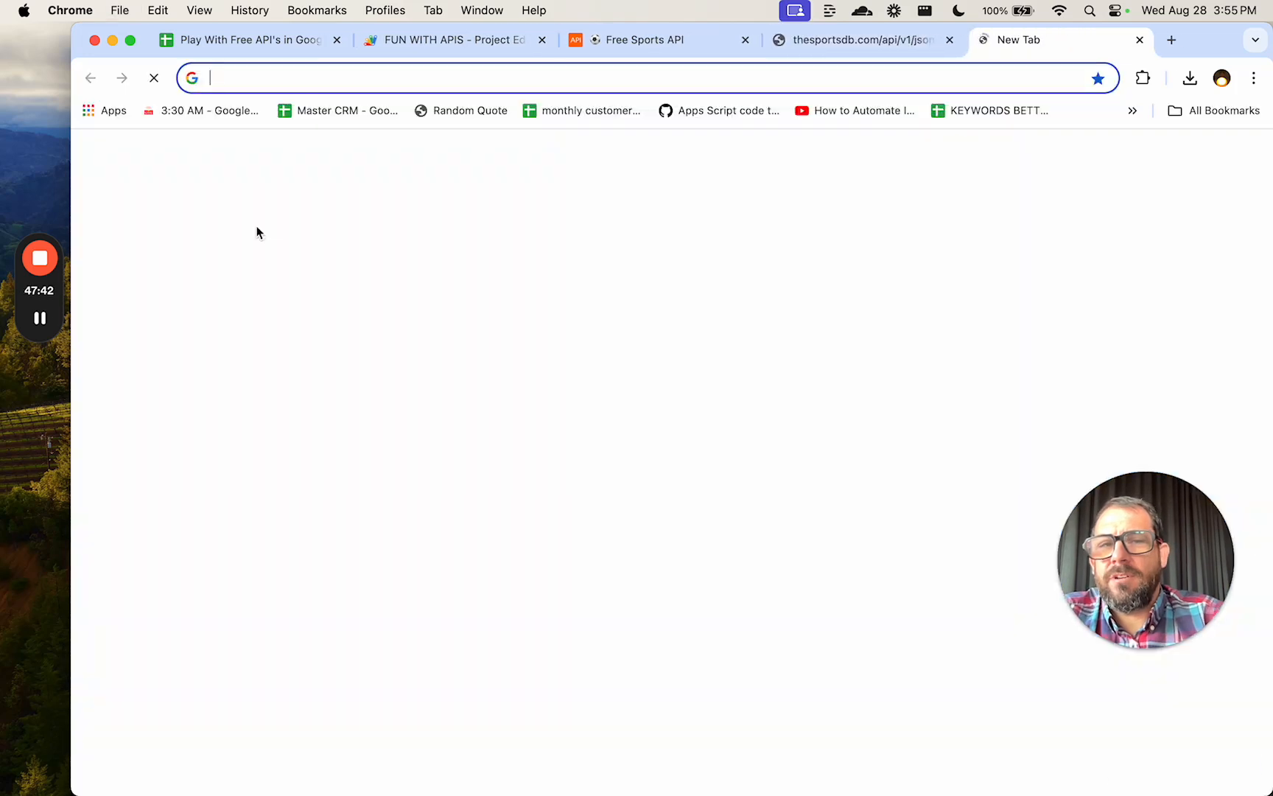
text(p)
key(BackSpace)
text(json be)
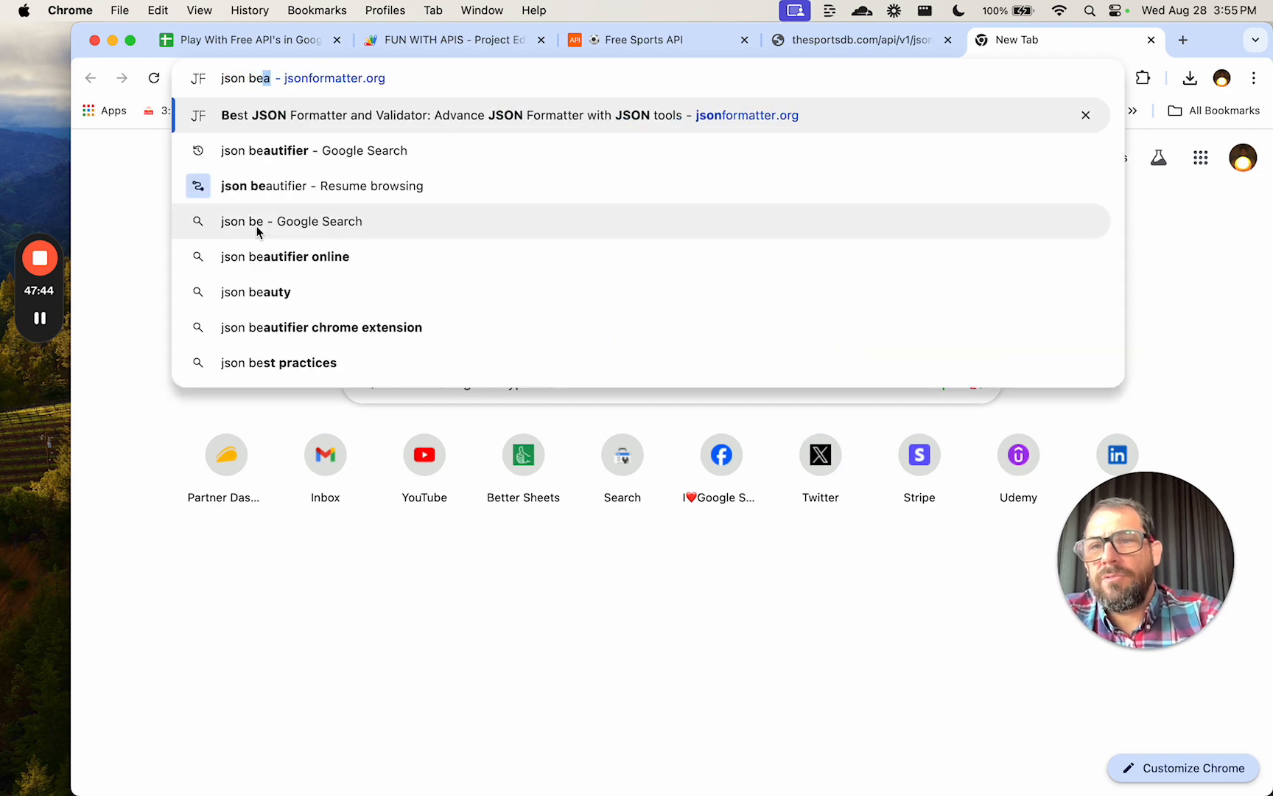
key(Return)
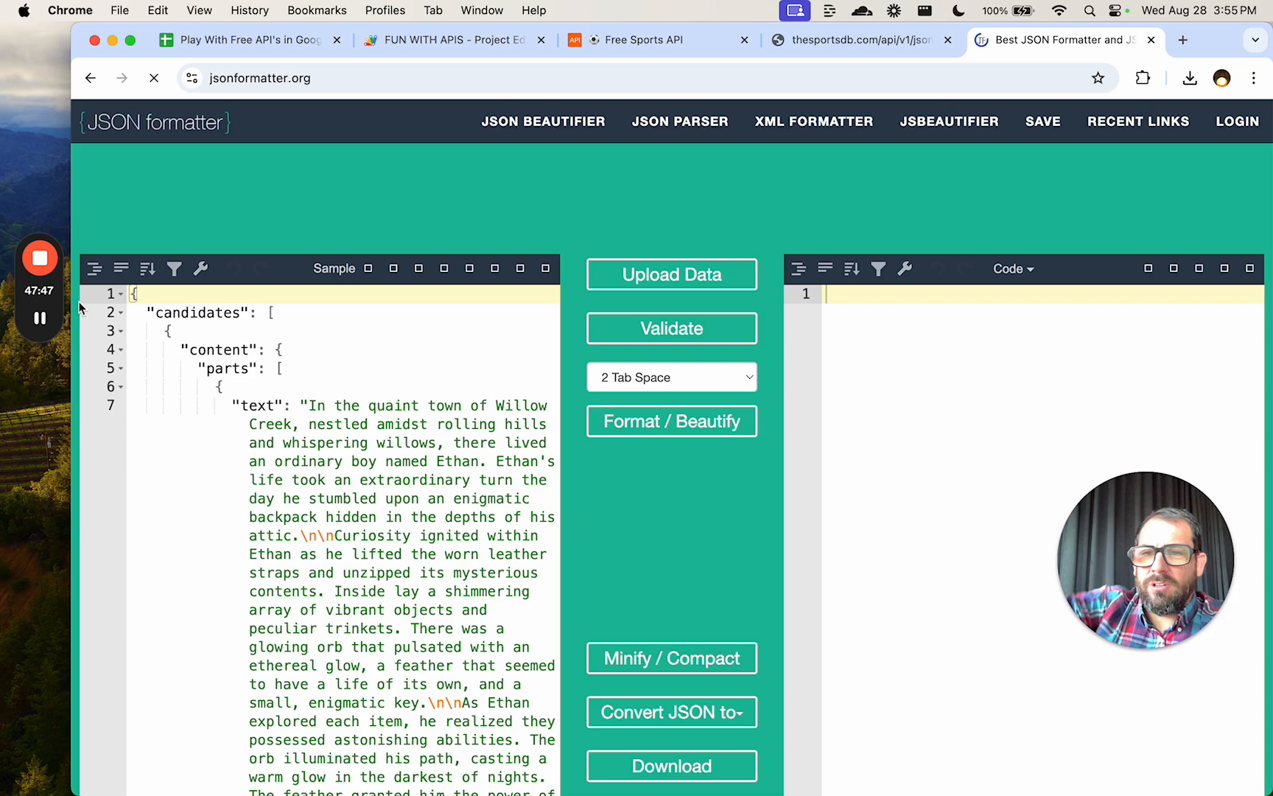
Replace the formatter's existing JSON with the copied Arsenal response and try to beautify it.
click(244, 368)
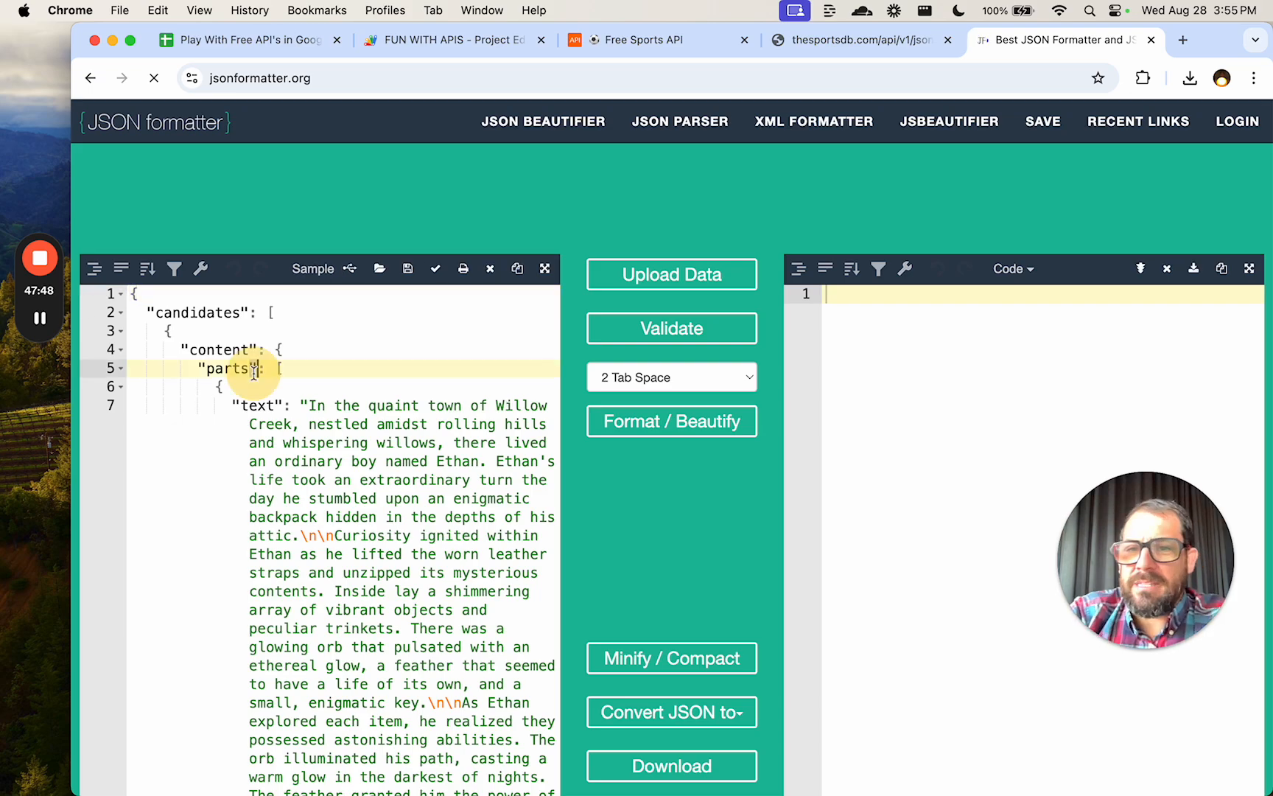
key(super+a)
key(super+v)
scroll(274, 344, up, 20)
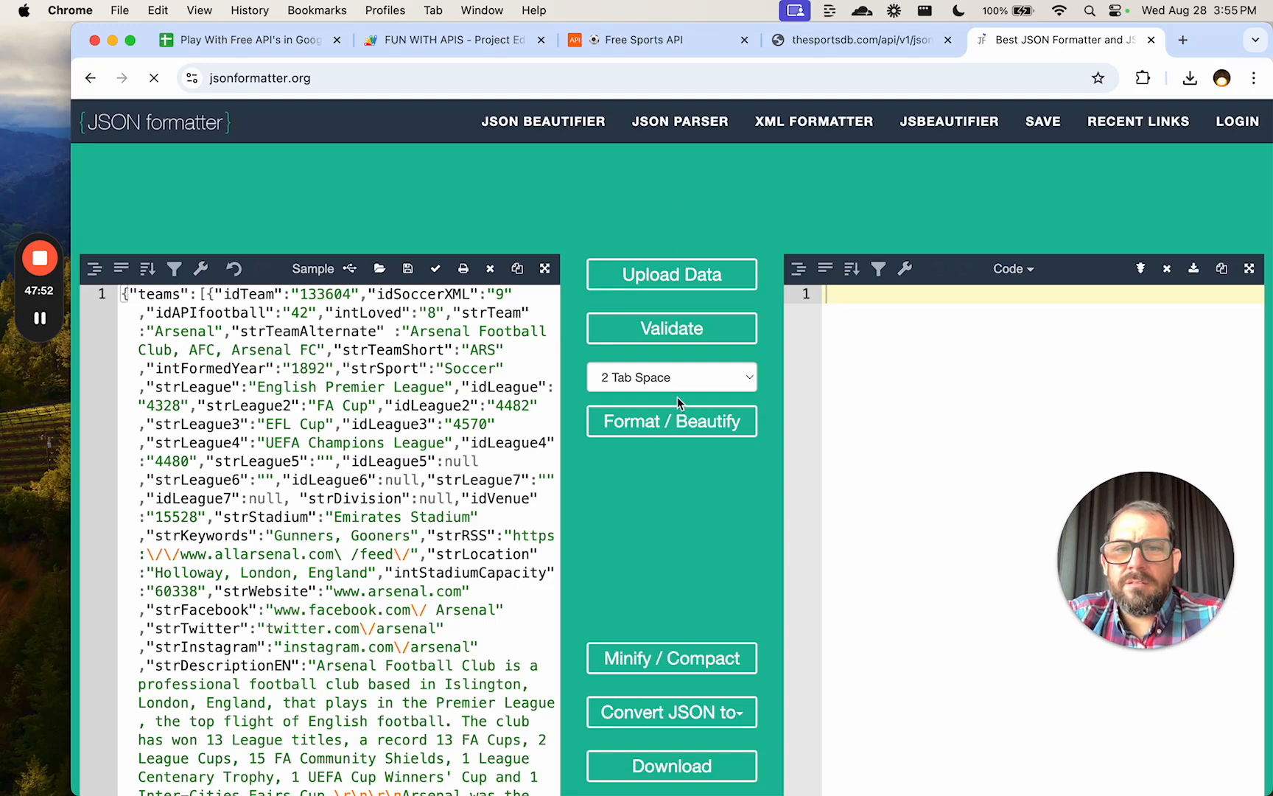
click(671, 421)
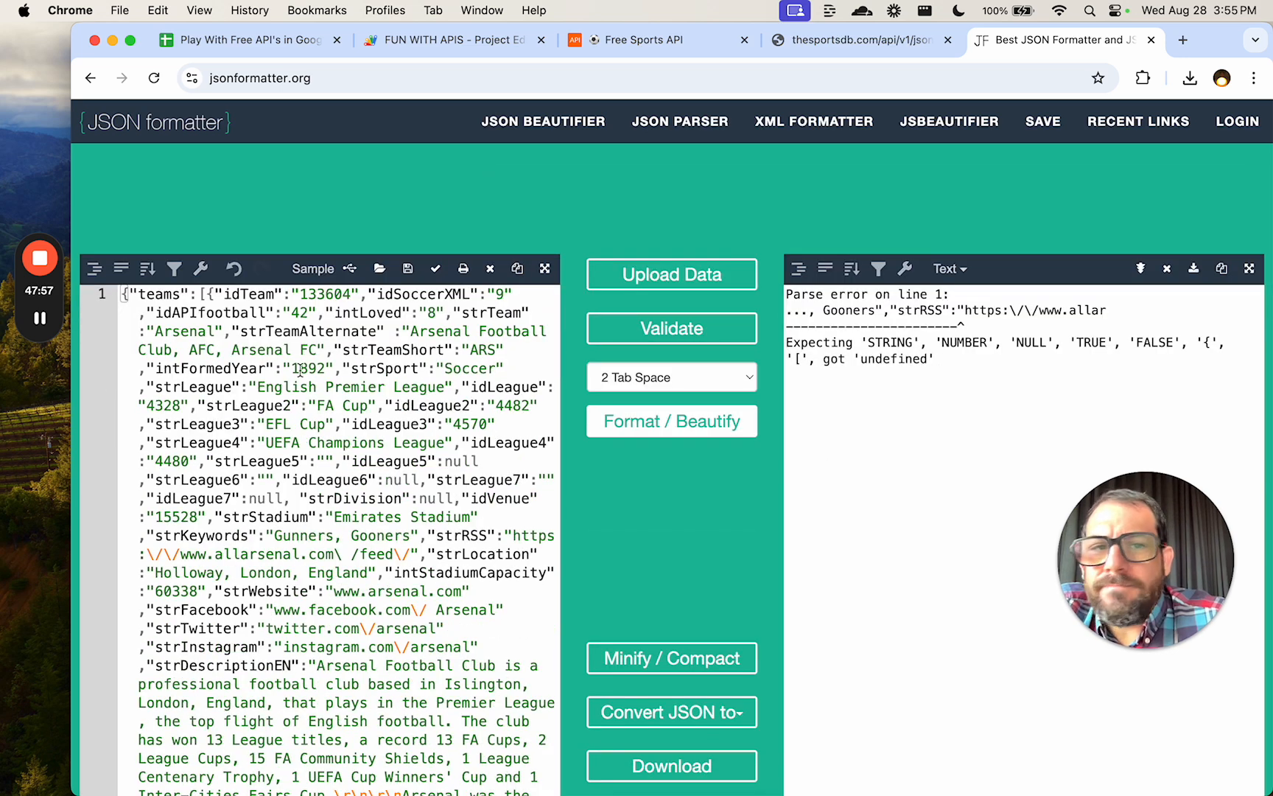
Examine the pasted Arsenal JSON in the formatter to see how the teams data is nested.
click(308, 368)
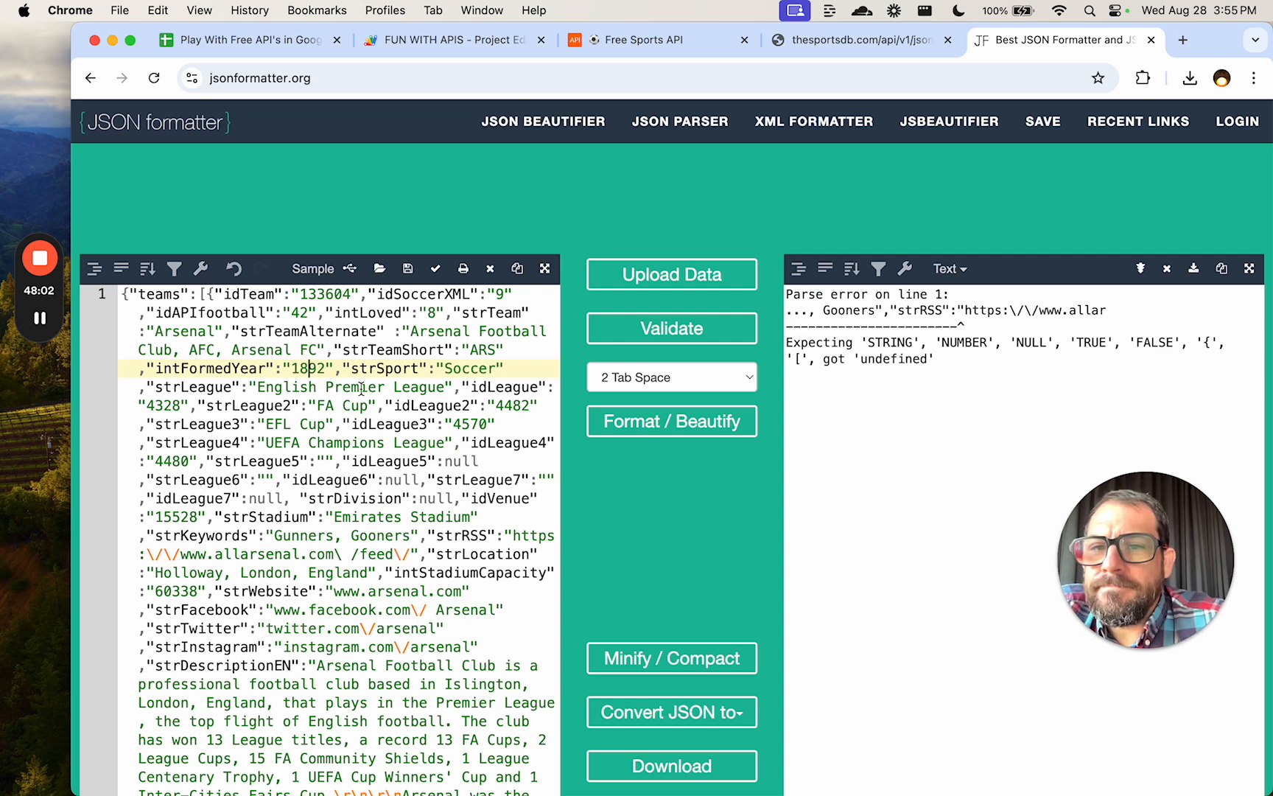
scroll(368, 439, down, 10)
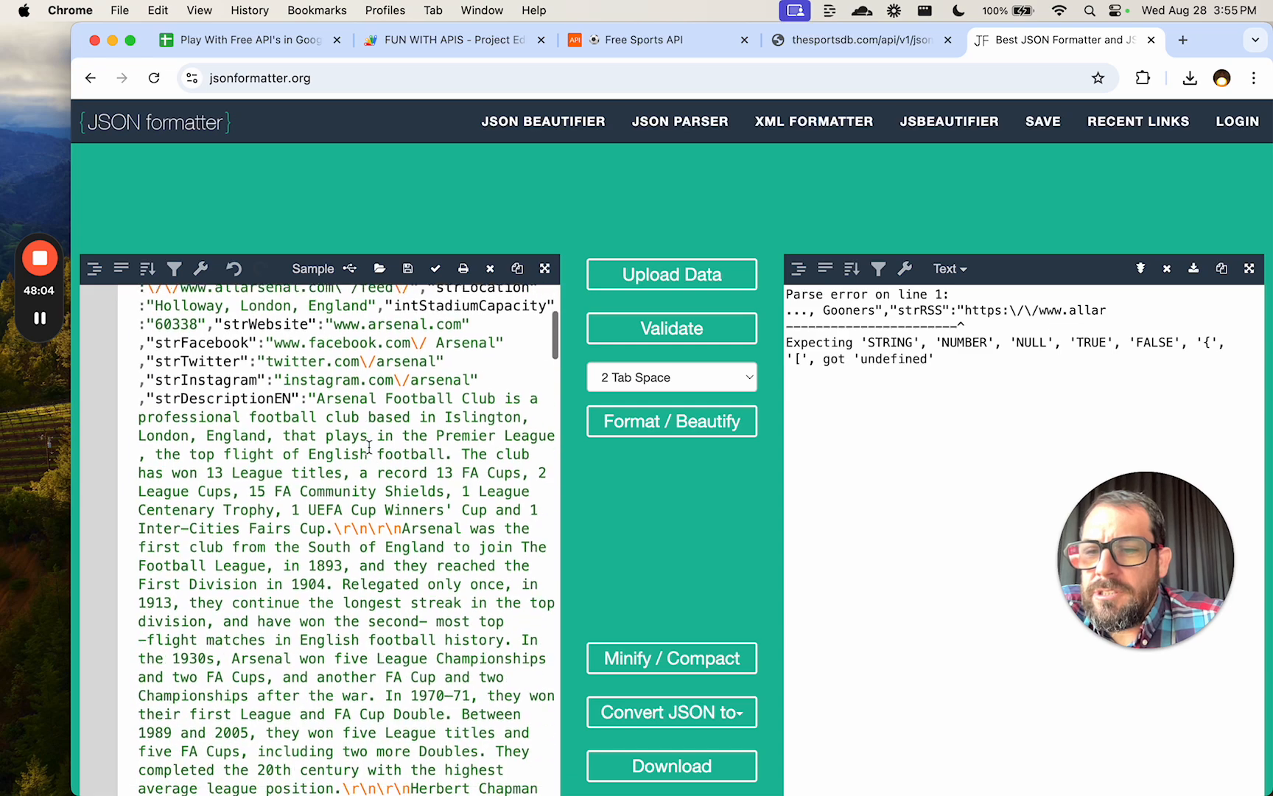
scroll(369, 447, up, 10)
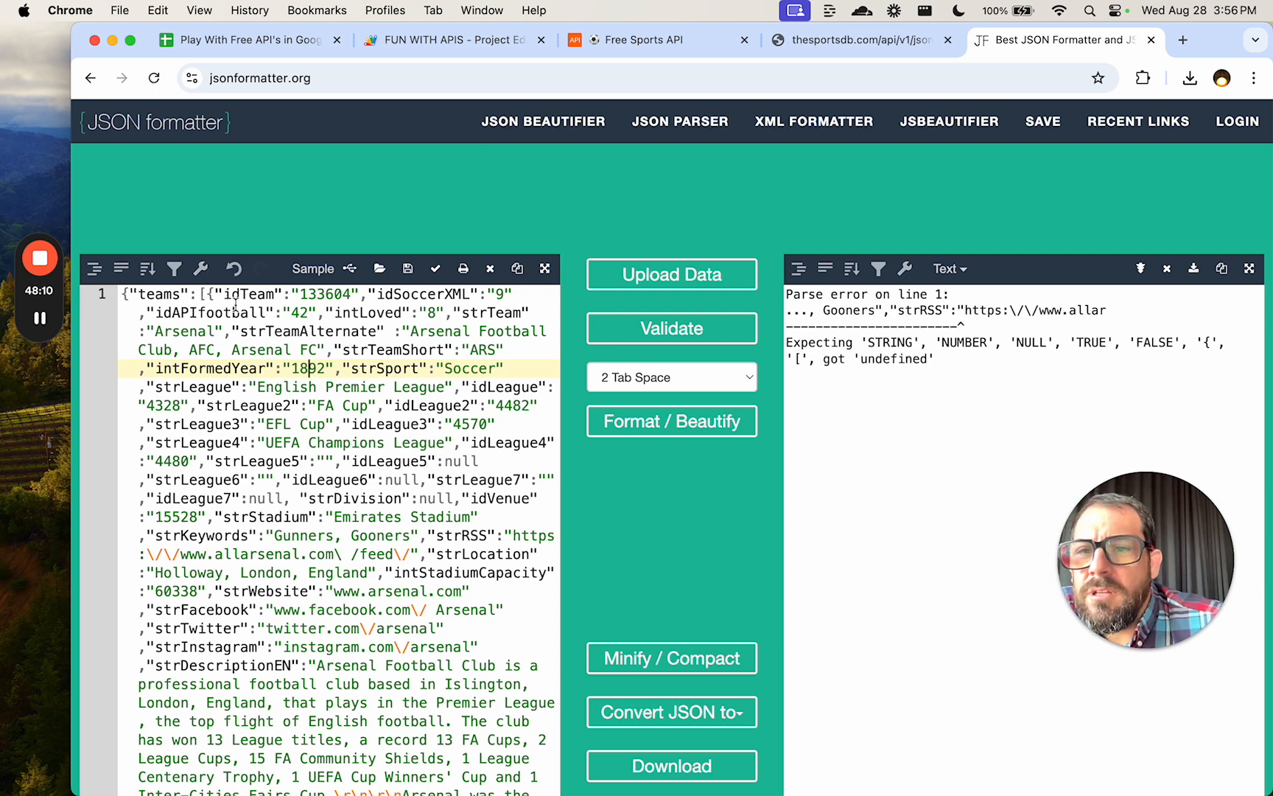
click(209, 294)
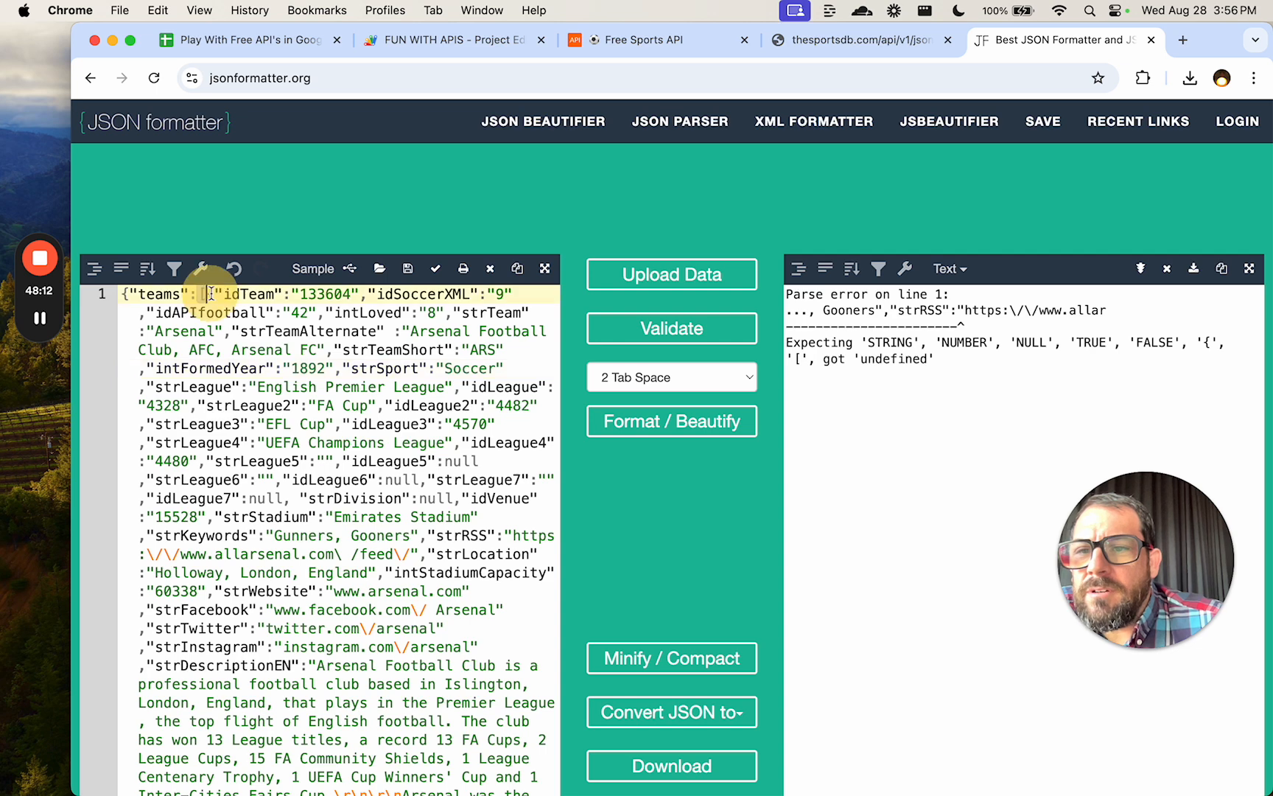
text({)
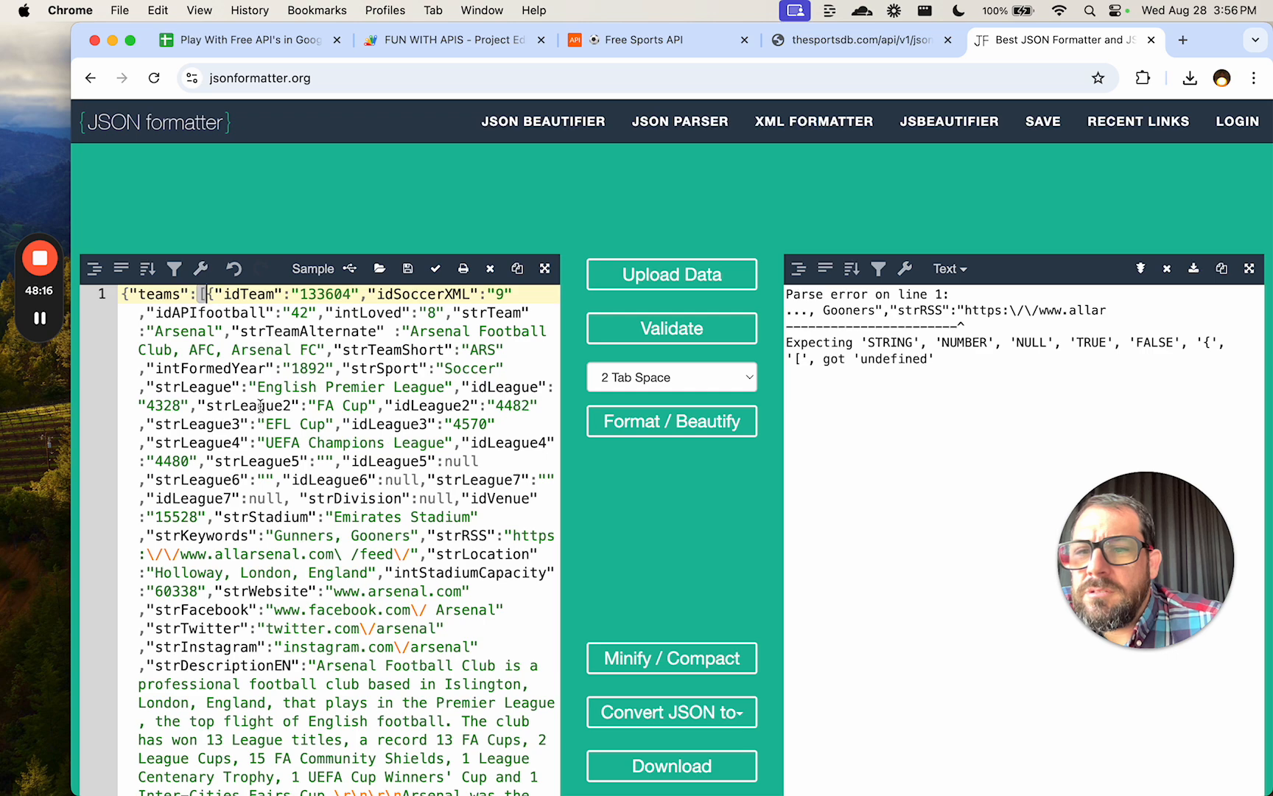
scroll(260, 405, down, 5)
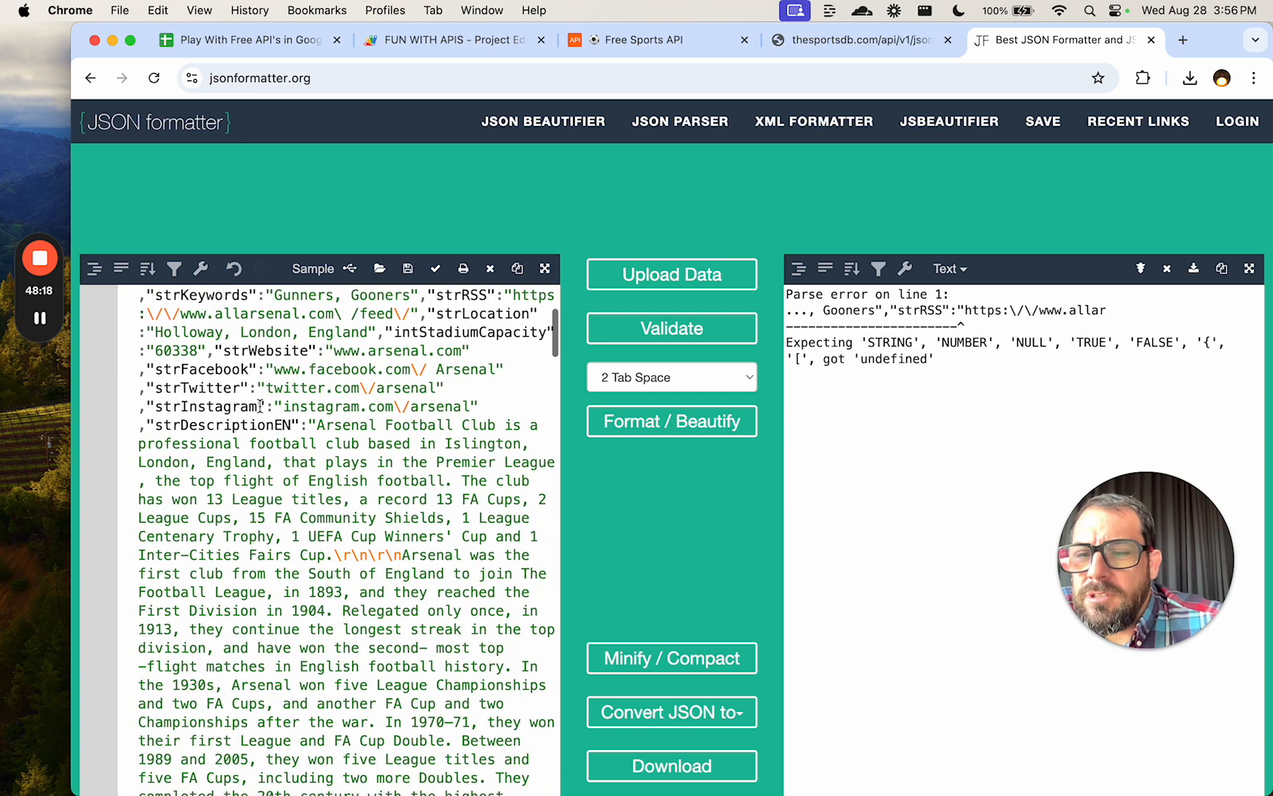
scroll(260, 405, down, 3)
Return to the FUN WITH APIS script and remove the unfinished var below the JSON.parse line in getTeams.
click(847, 42)
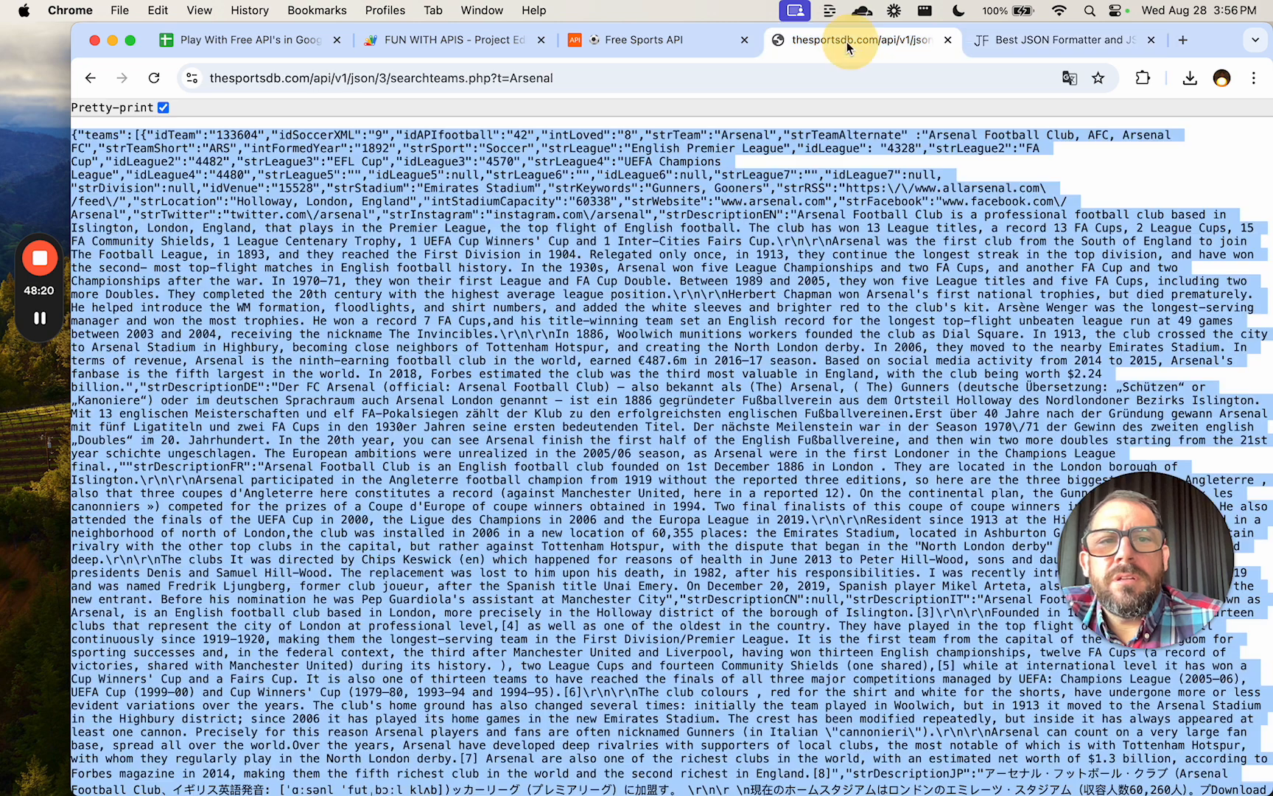
click(442, 40)
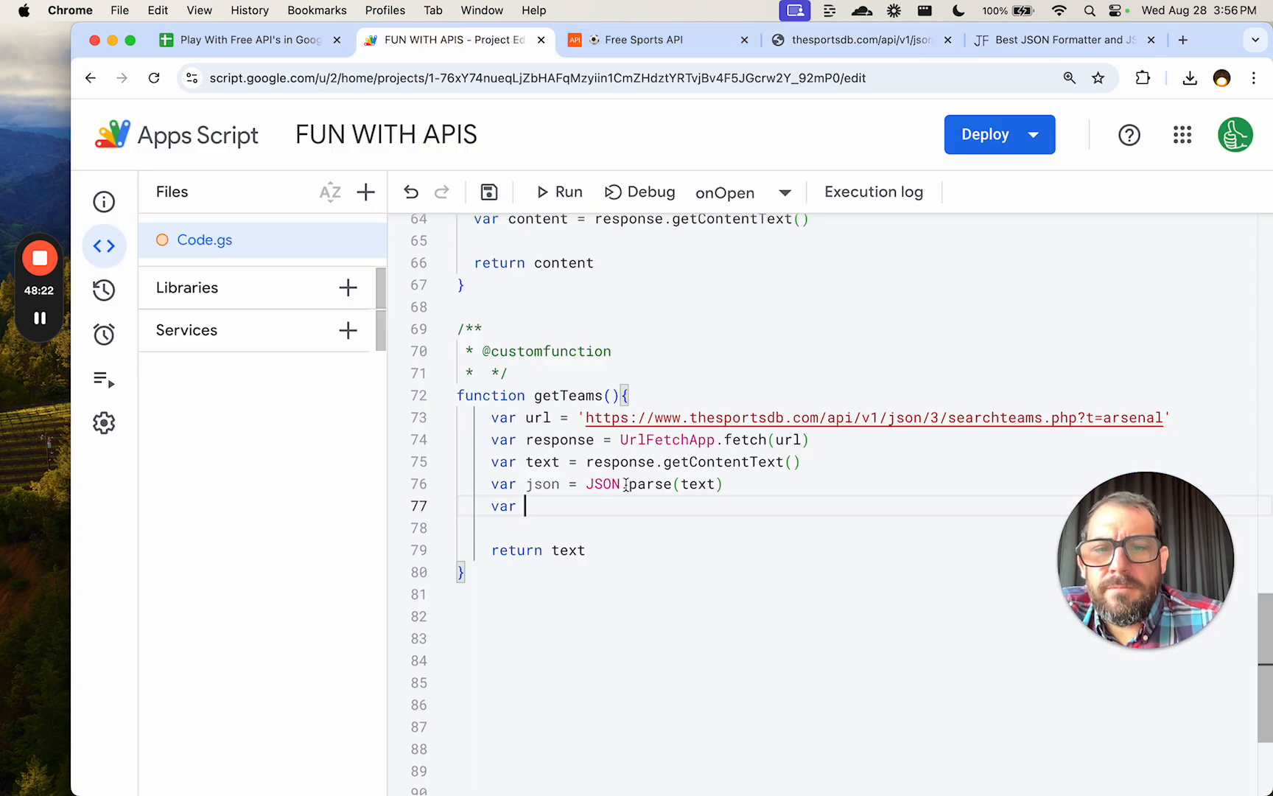
click(580, 498)
click(578, 506)
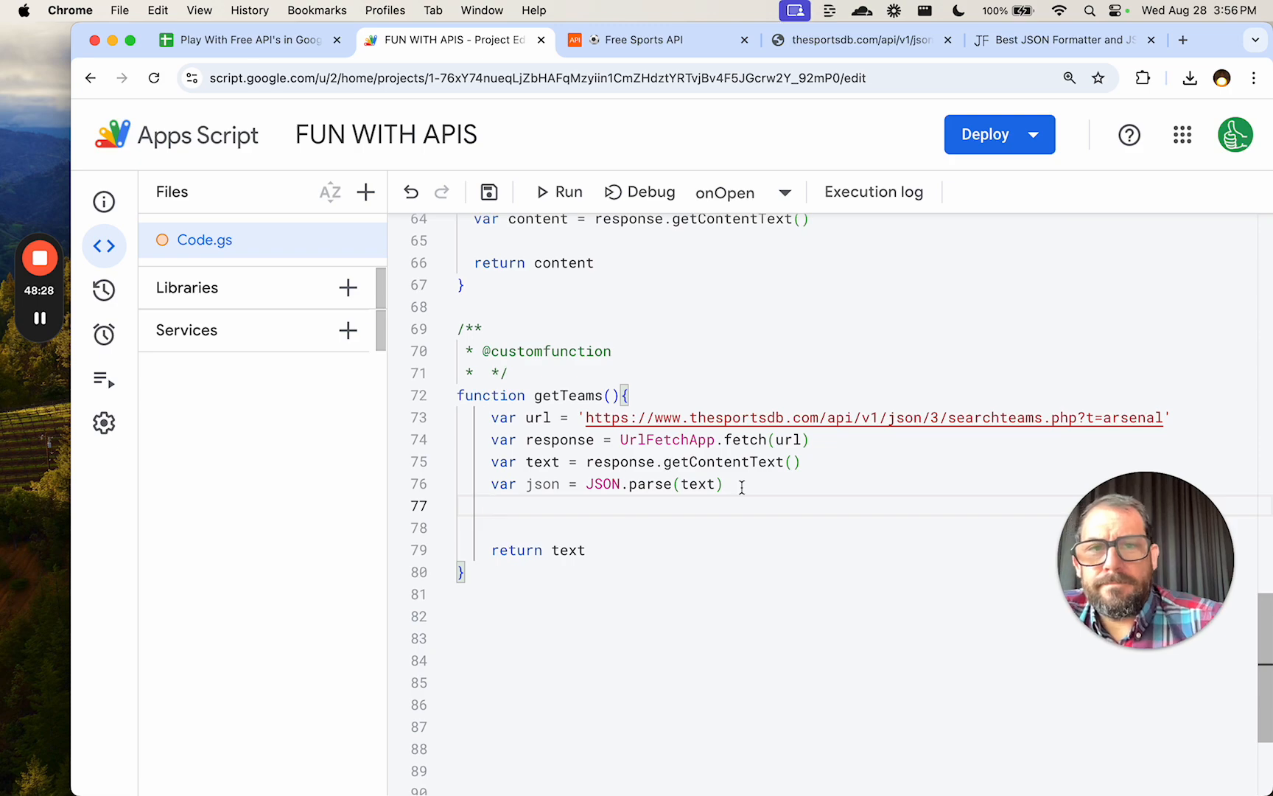
Compare with the HOLIDAYS function and rename the parsed JSON variable in getTeams to teams.
scroll(742, 487, up, 10)
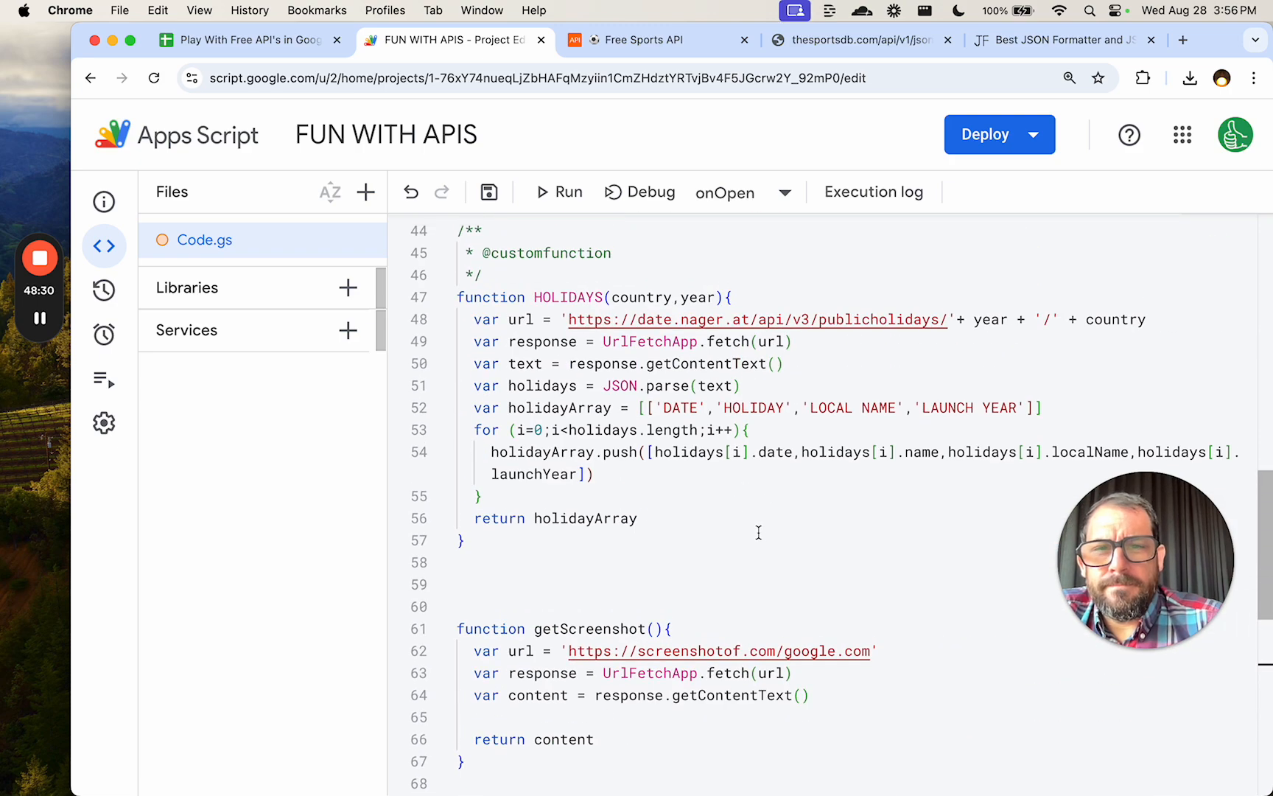
scroll(759, 532, down, 10)
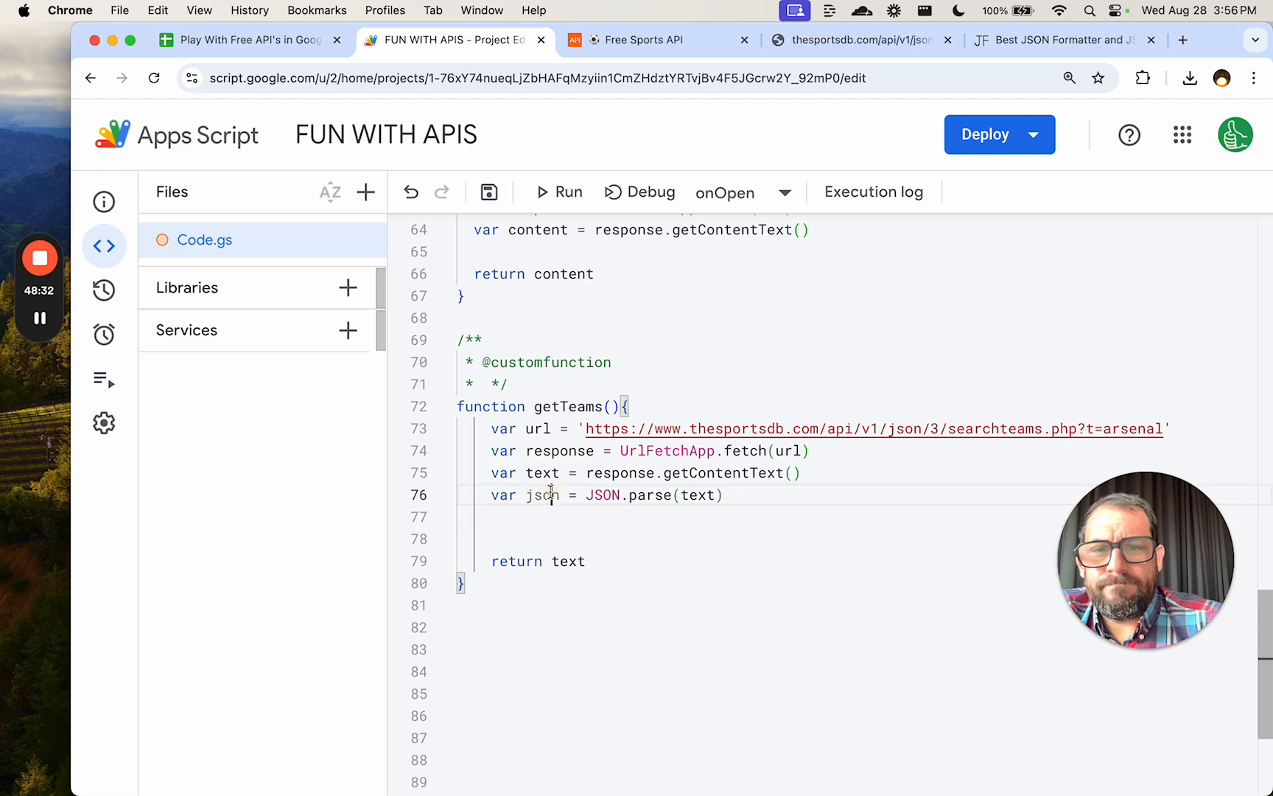
double_click(543, 494)
text(teams)
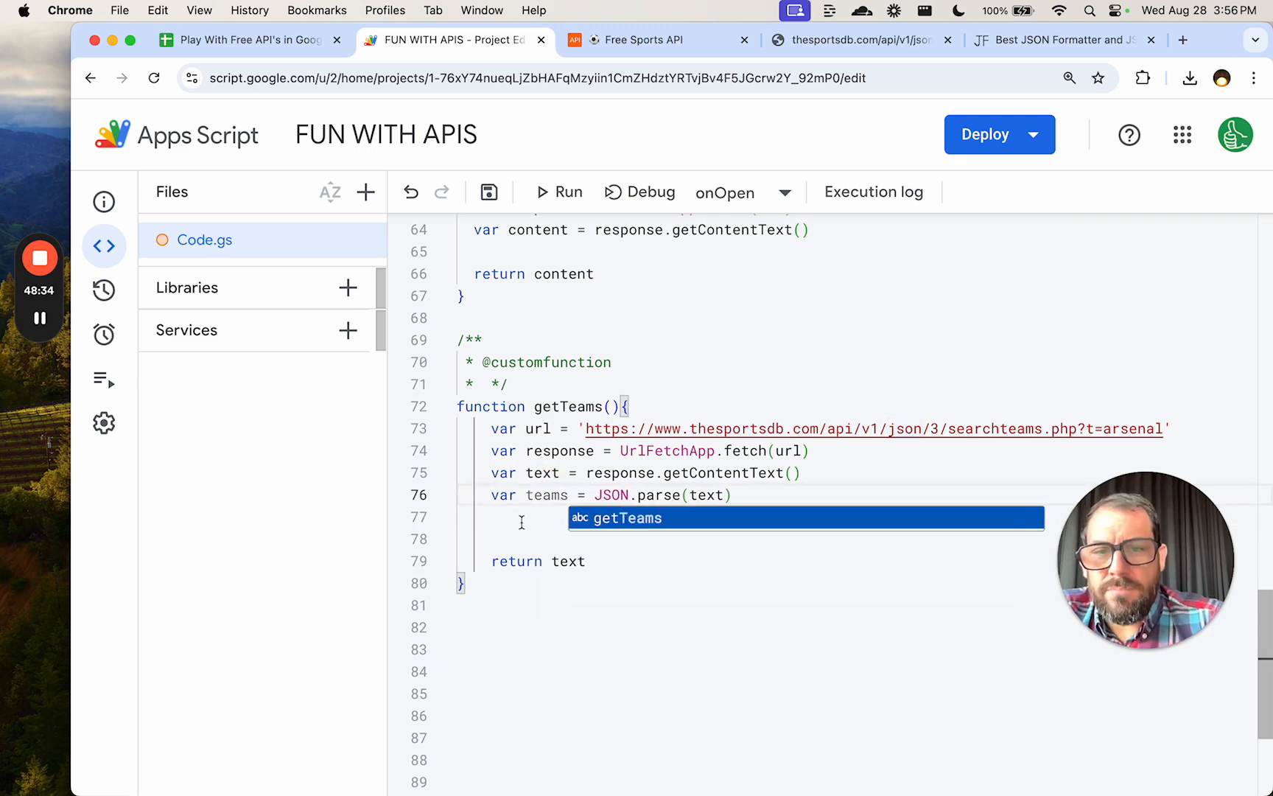
click(520, 520)
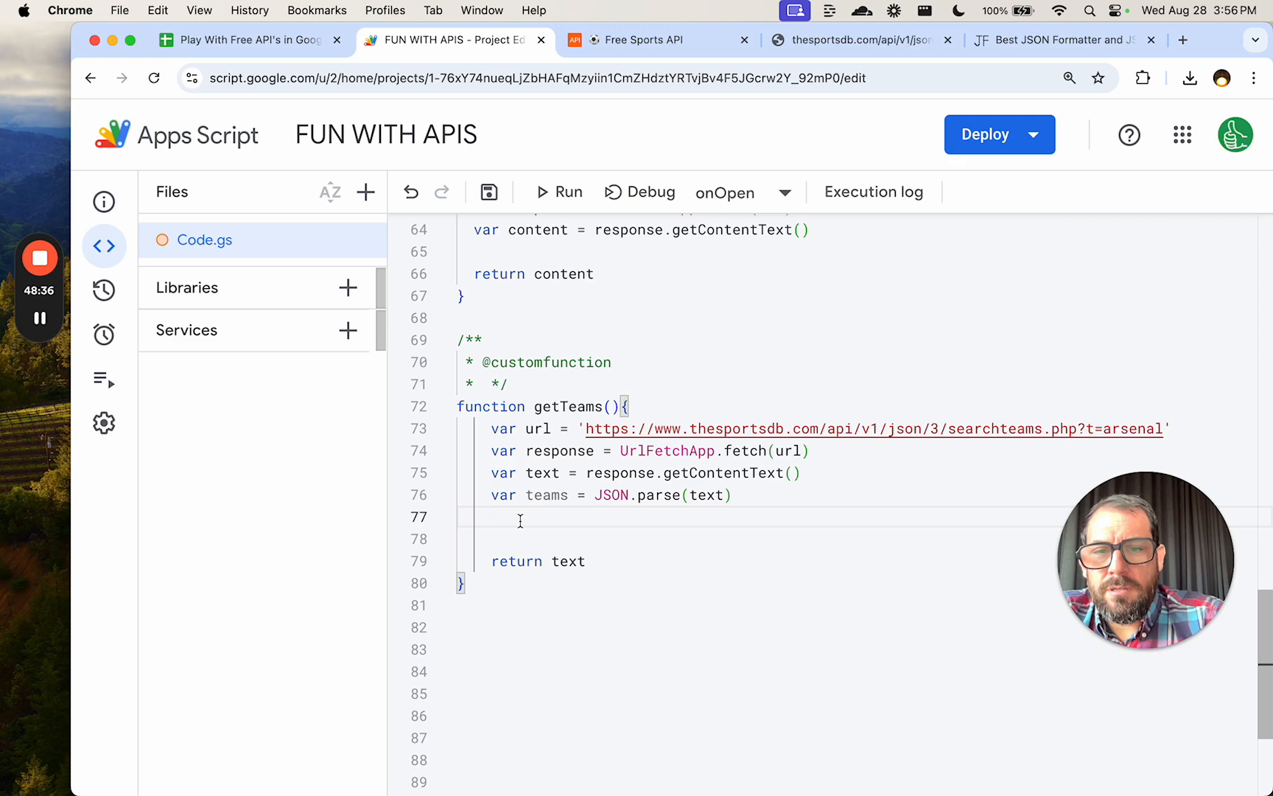
Change the getTeams return statement so it returns teams.teams.
click(619, 570)
key(BackSpace)
key(BackSpace)
text(am)
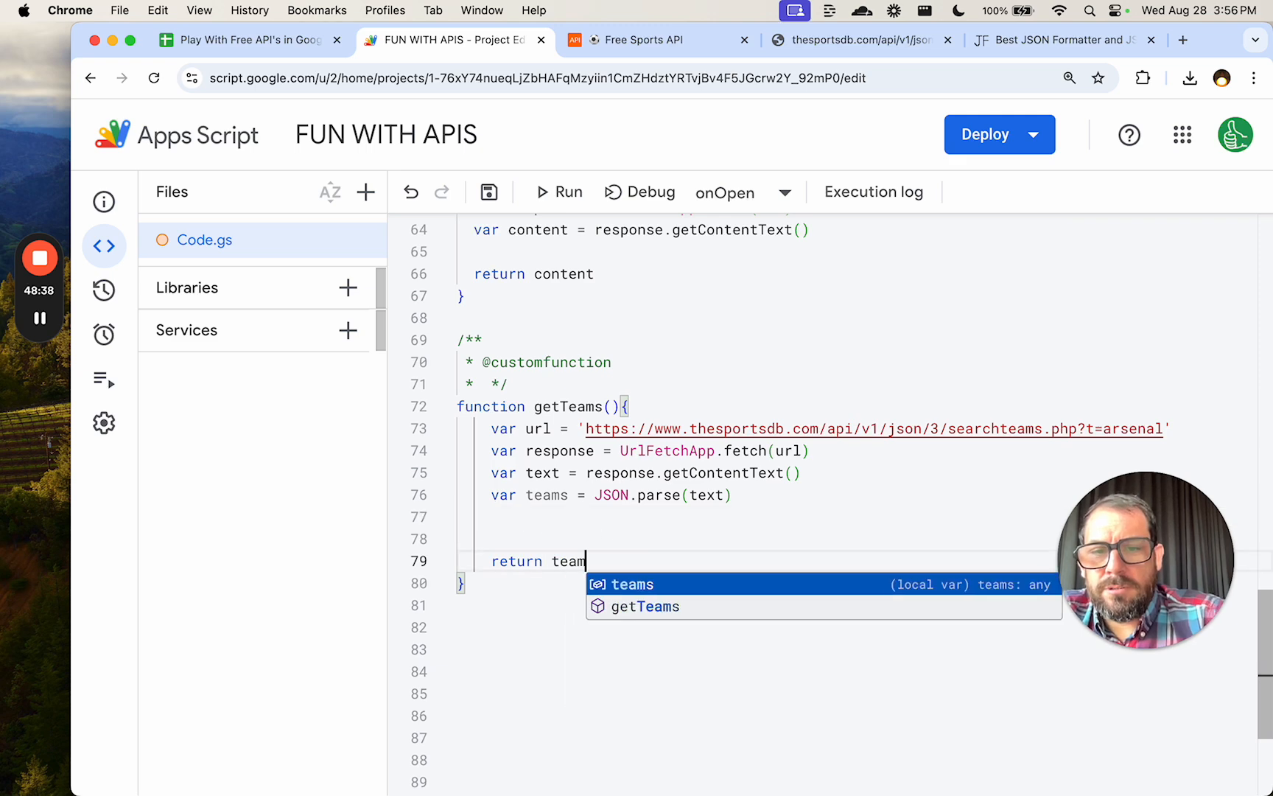
text(s[)
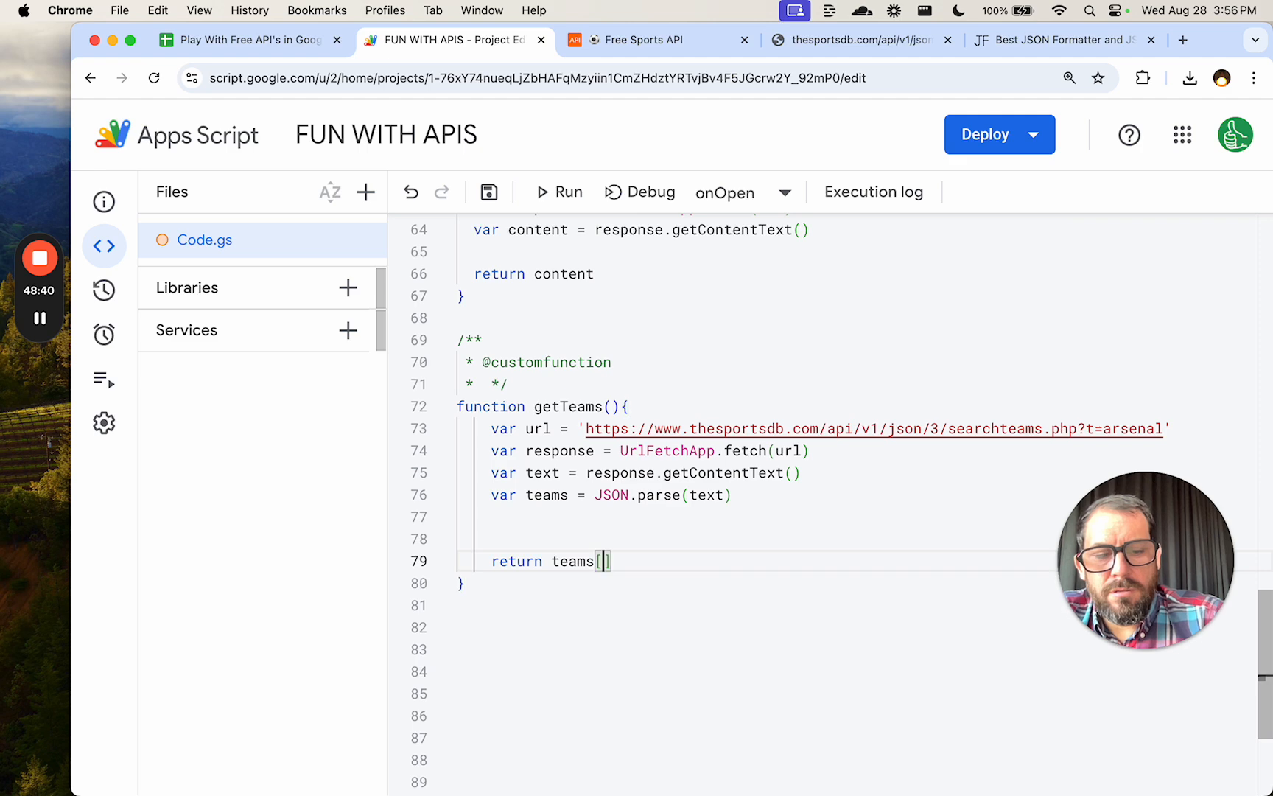
key(BackSpace)
text(.)
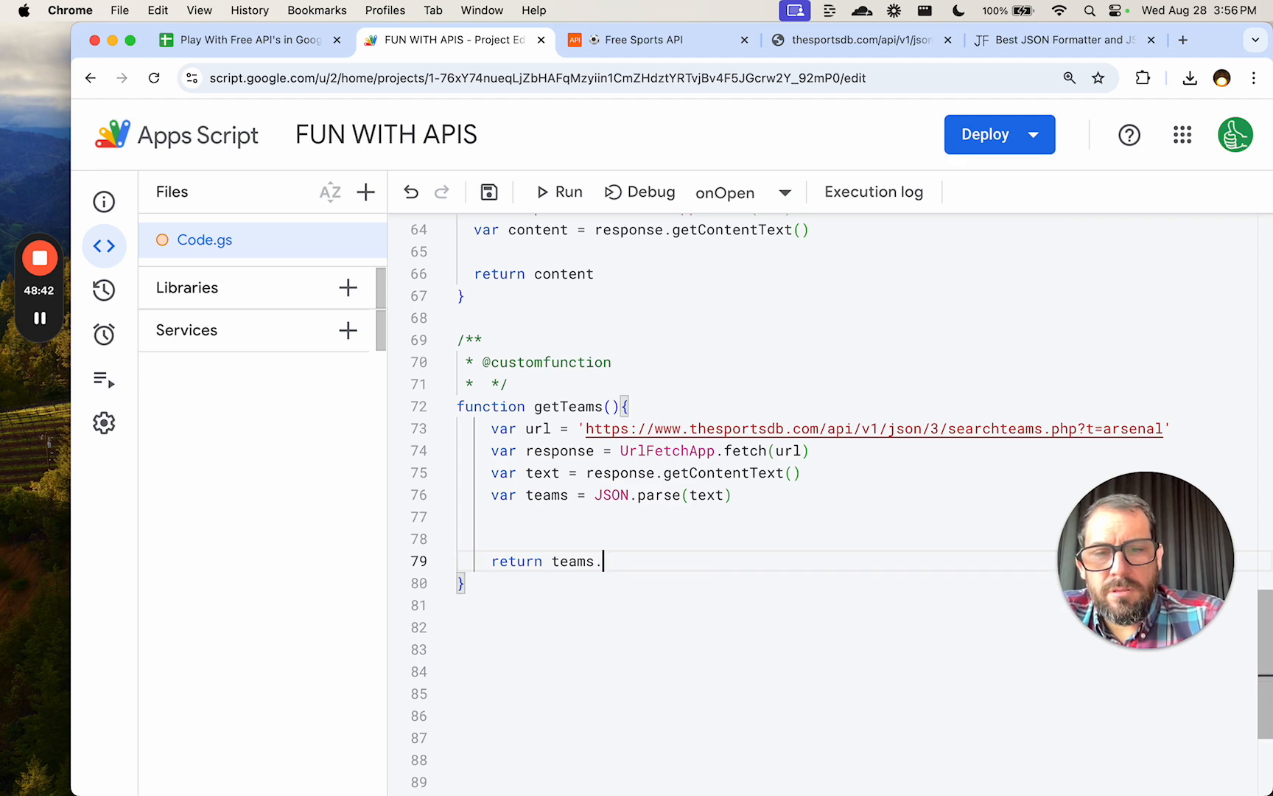
text(teams)
Rename the parsed JSON variable to results in its declaration and in the return statement, giving return results.teams.
double_click(551, 501)
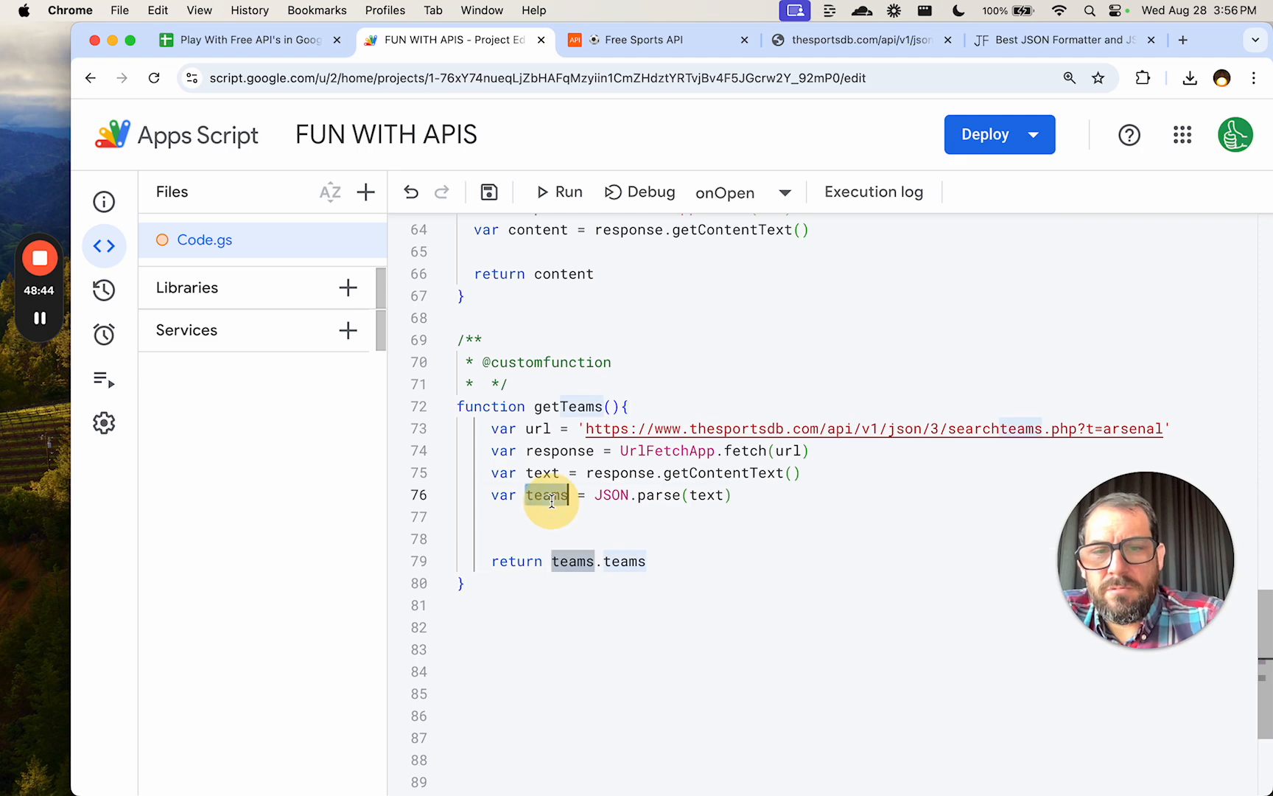
text(results)
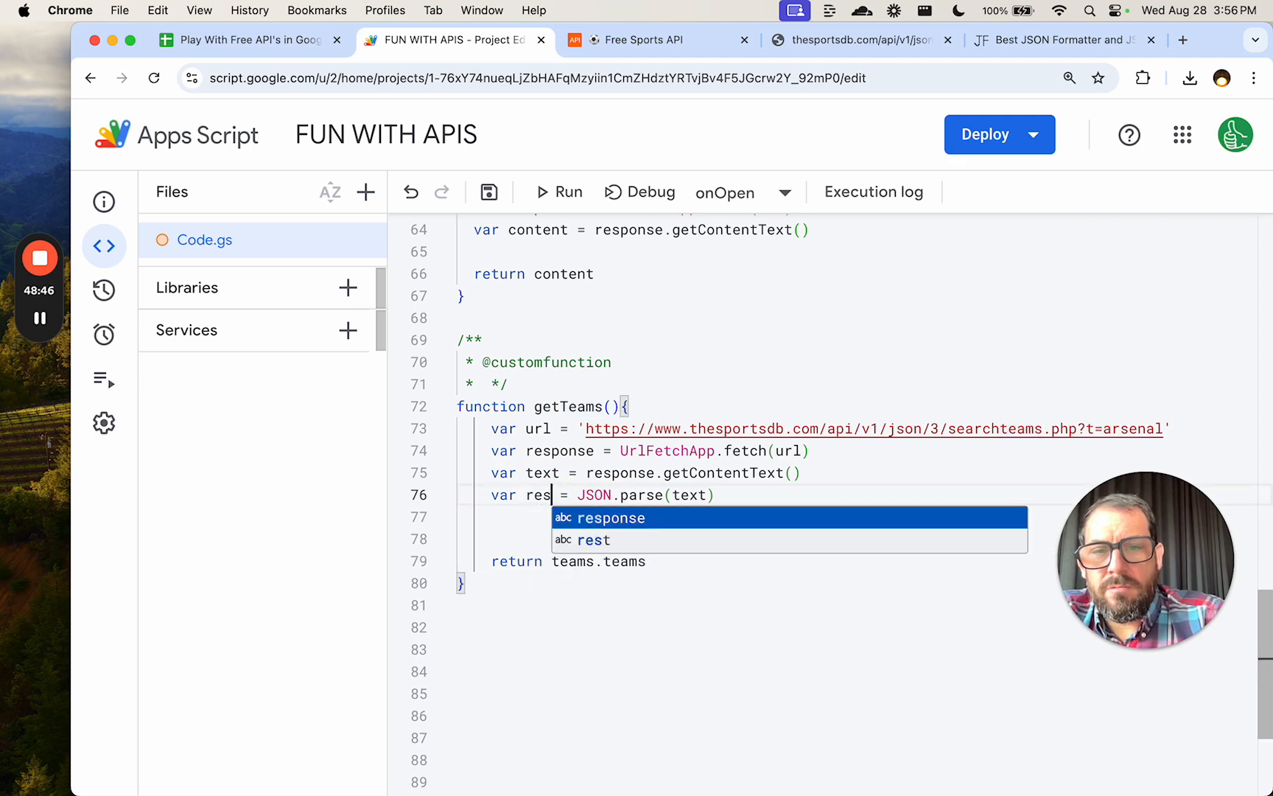
double_click(558, 561)
text(results)
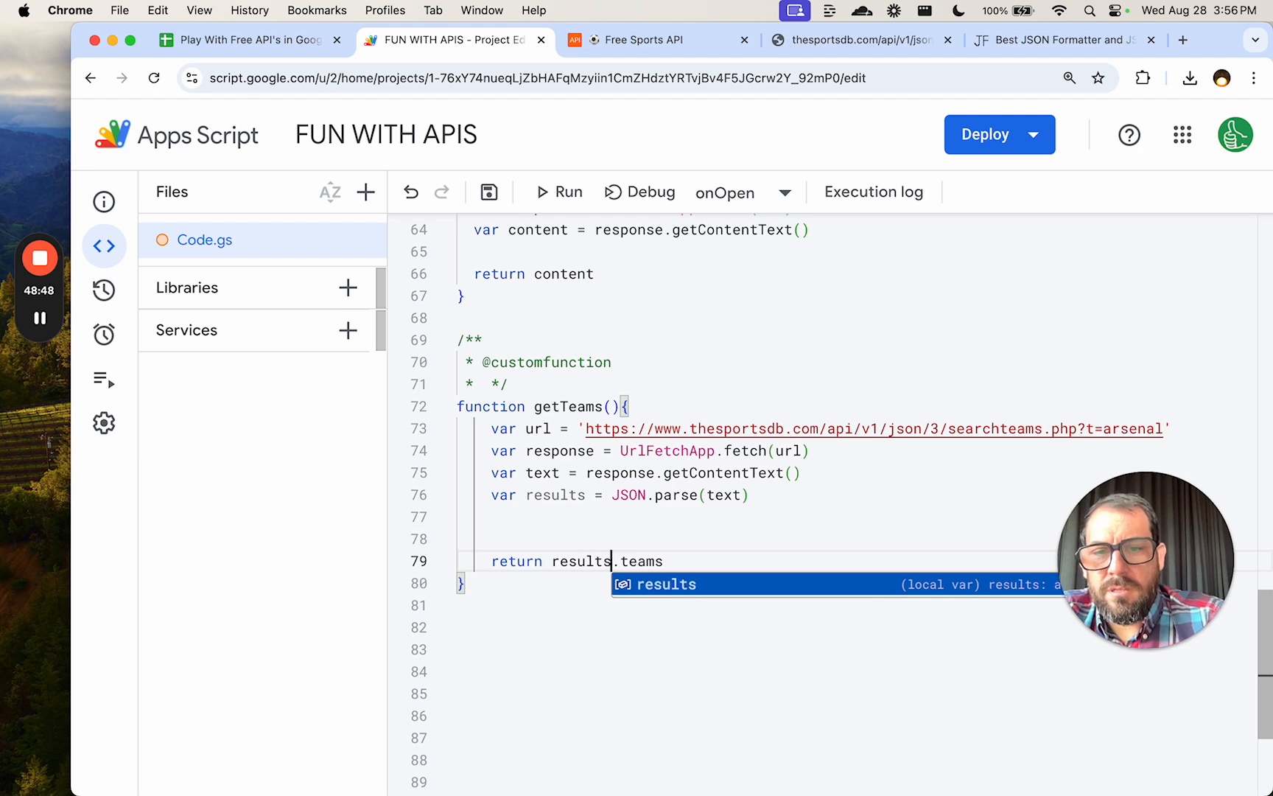
Save the script, check the getTeams output in cell A1 of the spreadsheet, and return to the script.
key(super+s)
click(250, 40)
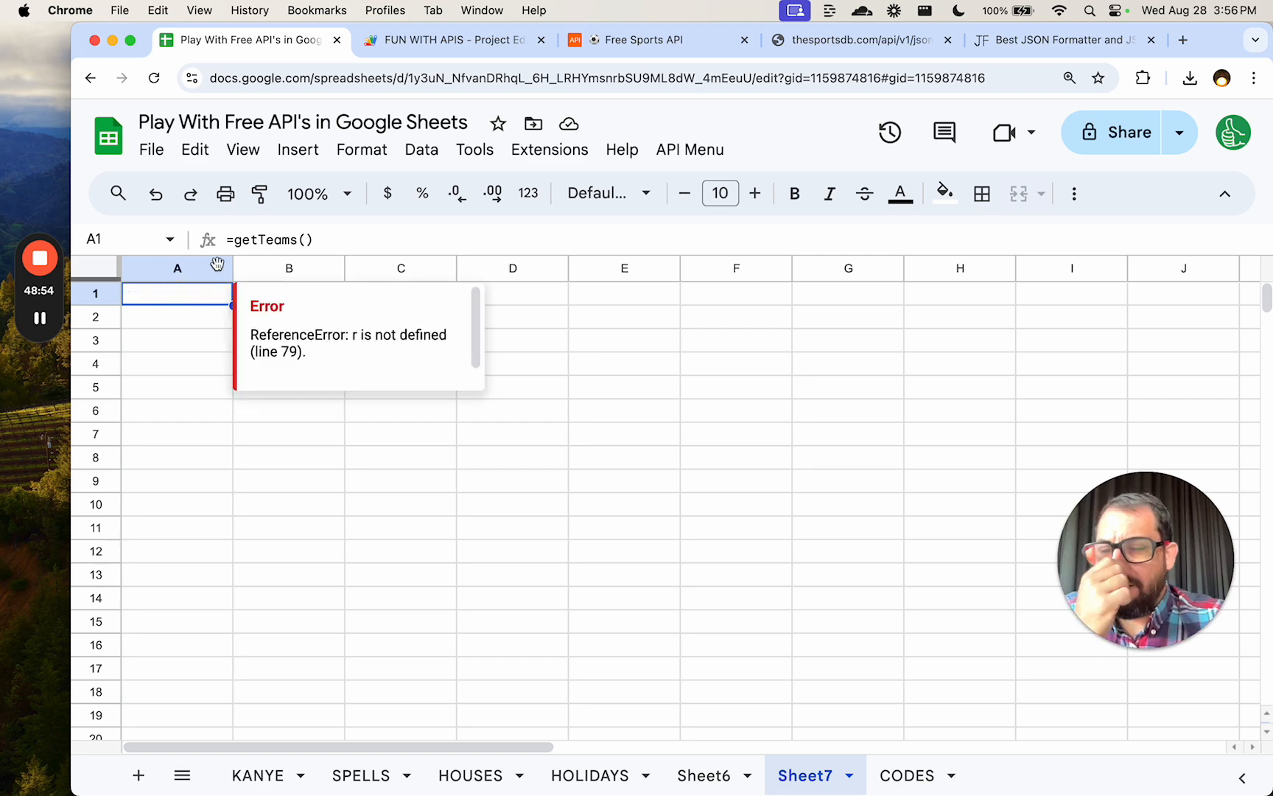
click(488, 38)
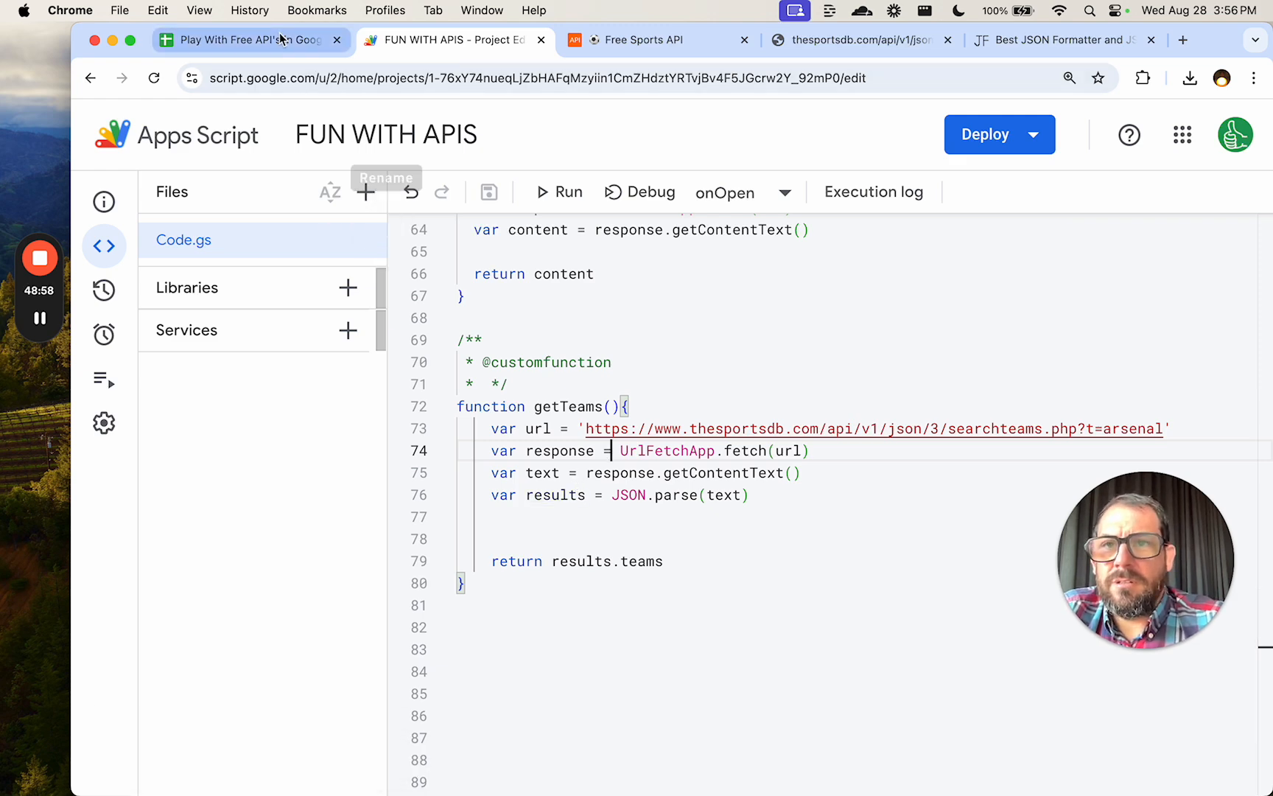
Change the getTeams return statement to results.teams[0] and save the script.
click(251, 40)
click(415, 40)
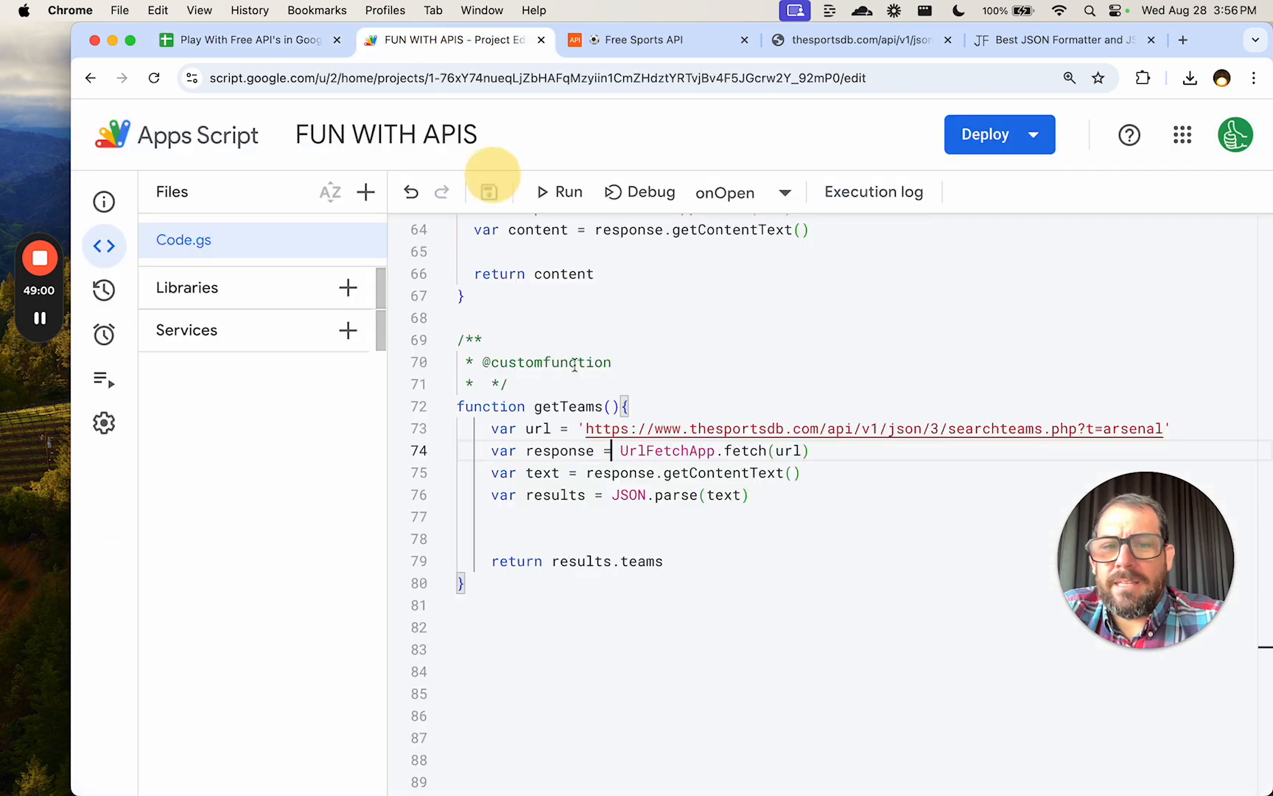
click(751, 562)
text([0)
key(super+s)
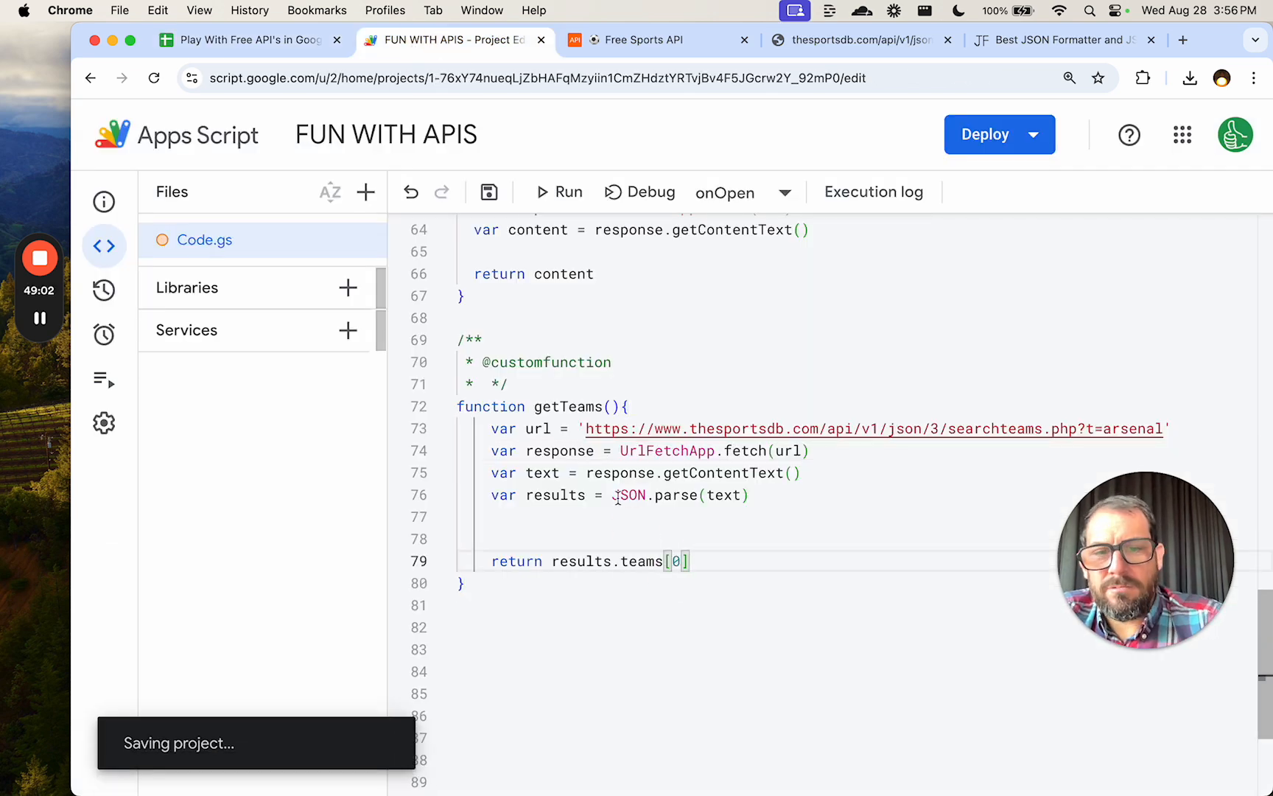
Check cell A1 of the spreadsheet for output and re-enter its =getTeams() formula.
click(251, 40)
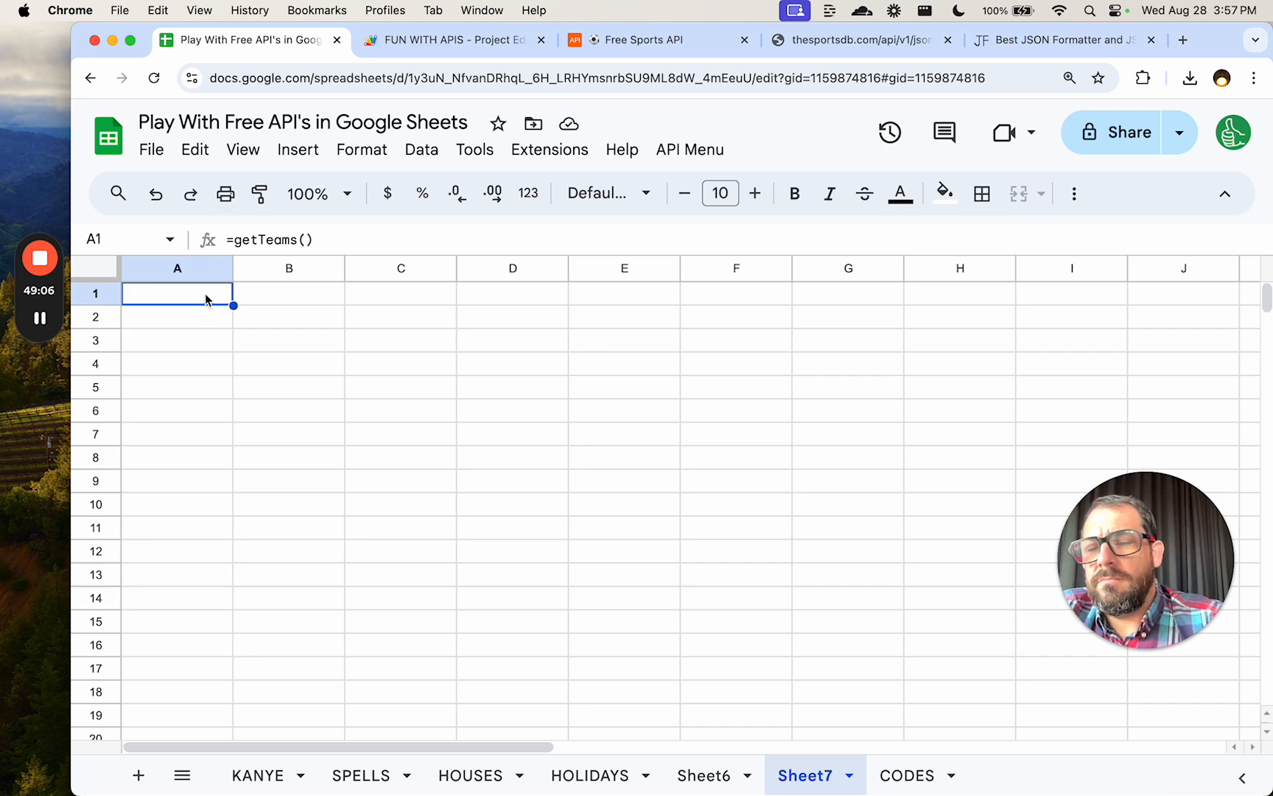
click(442, 40)
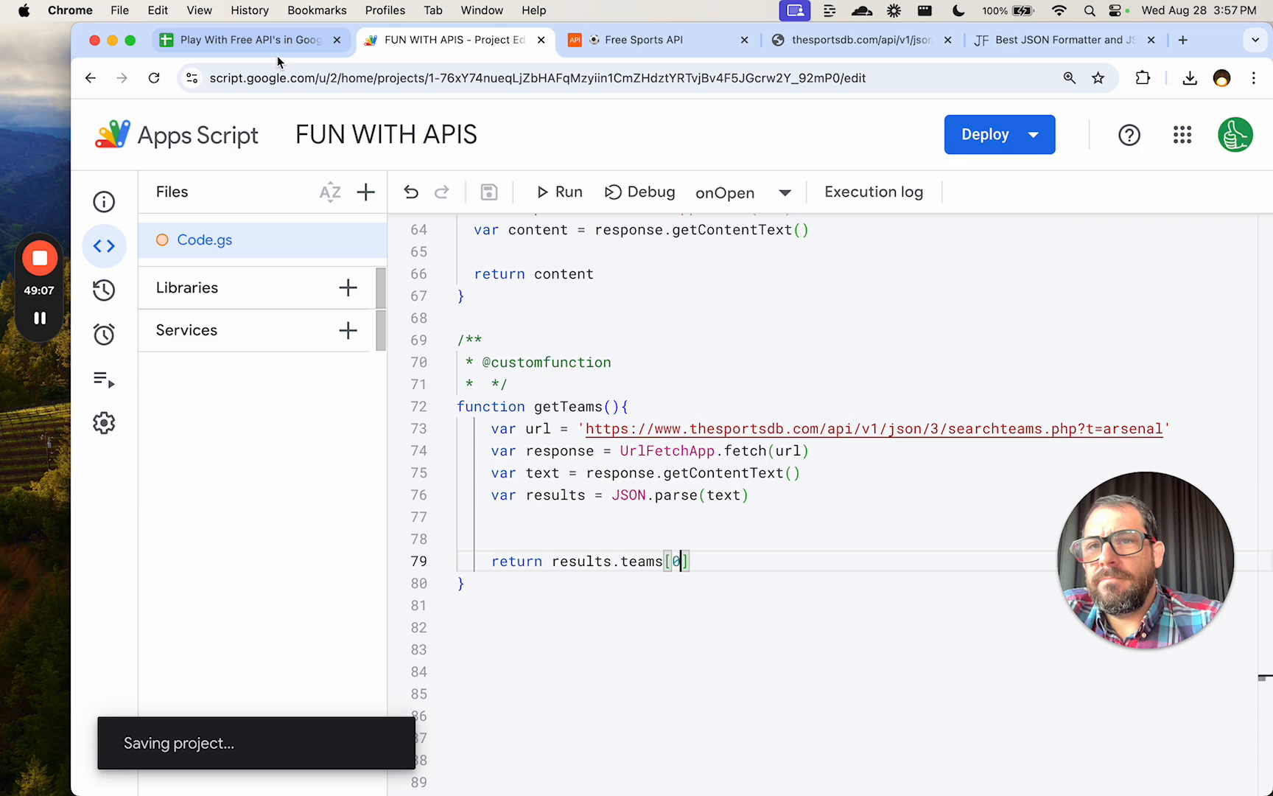
click(224, 41)
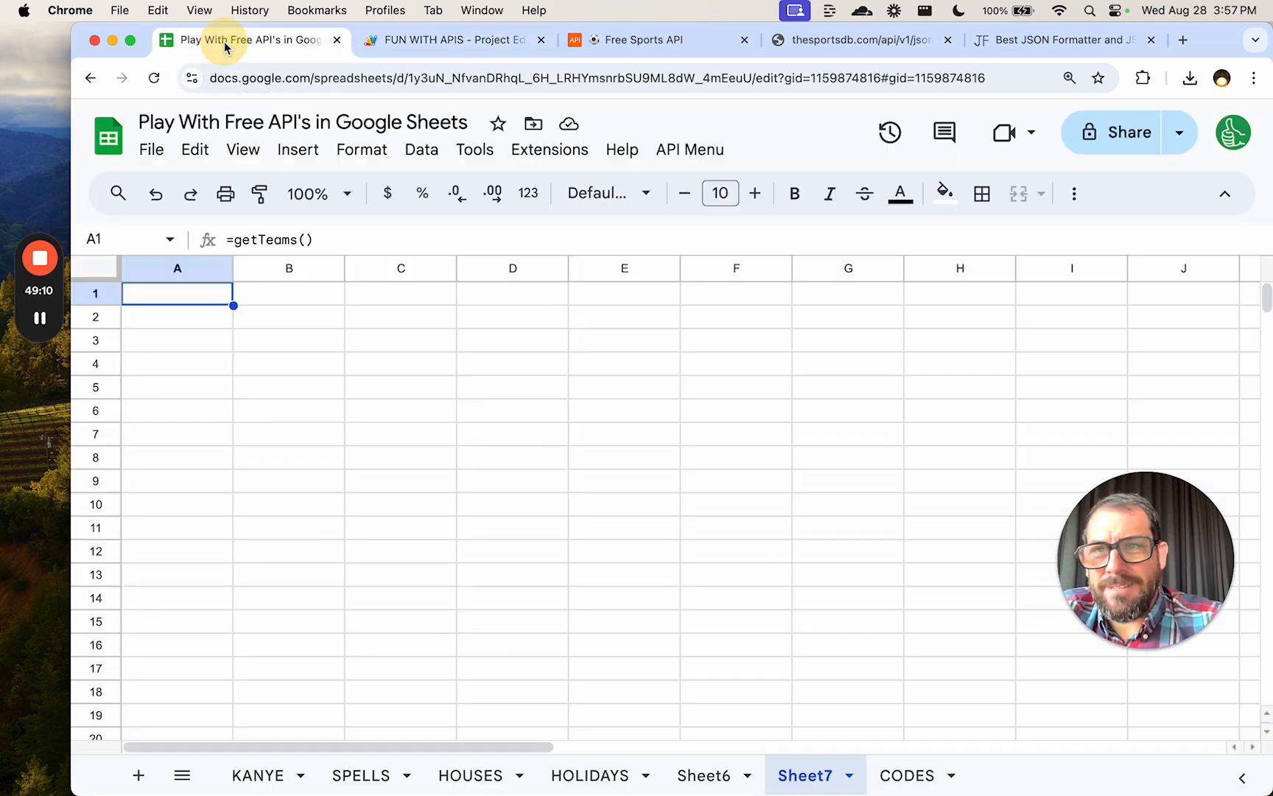
double_click(182, 298)
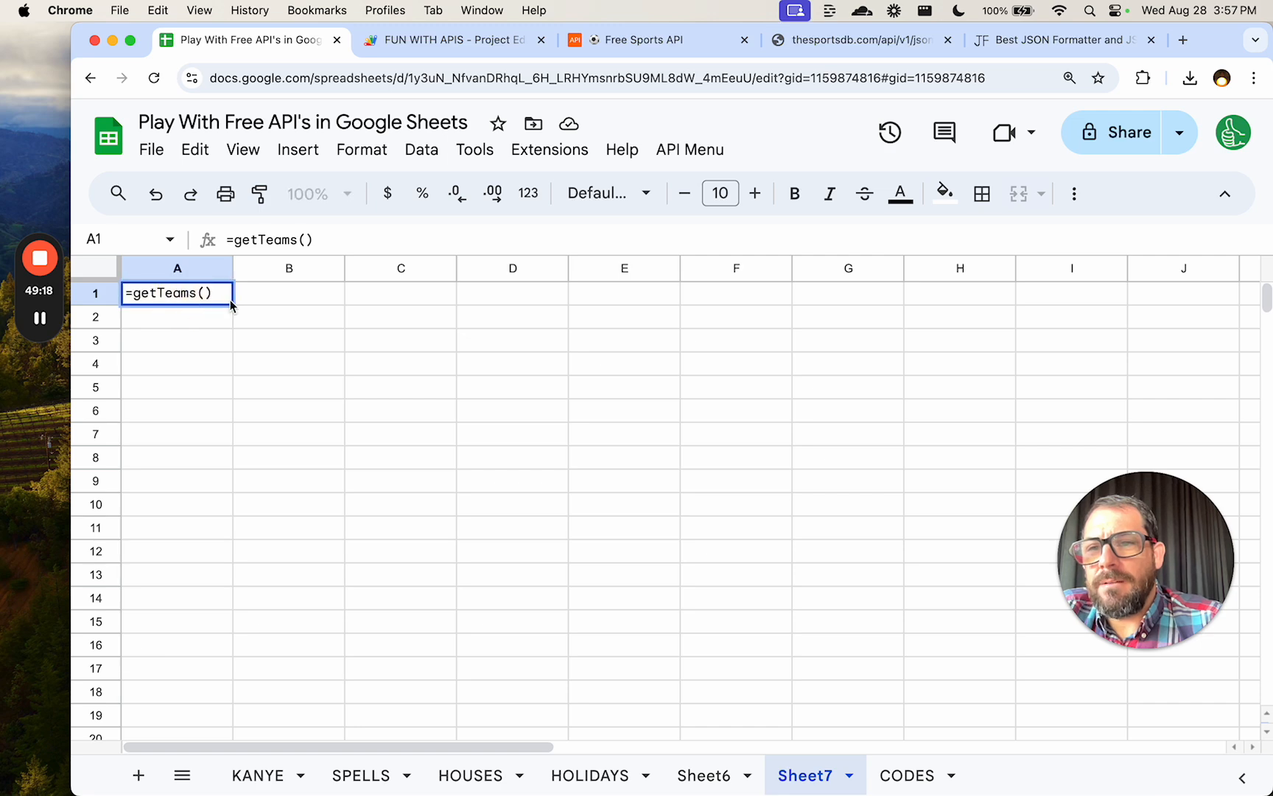
key(Return)
Compare the JSON formatter page with the raw Arsenal team search response from TheSportsDB.
click(1015, 42)
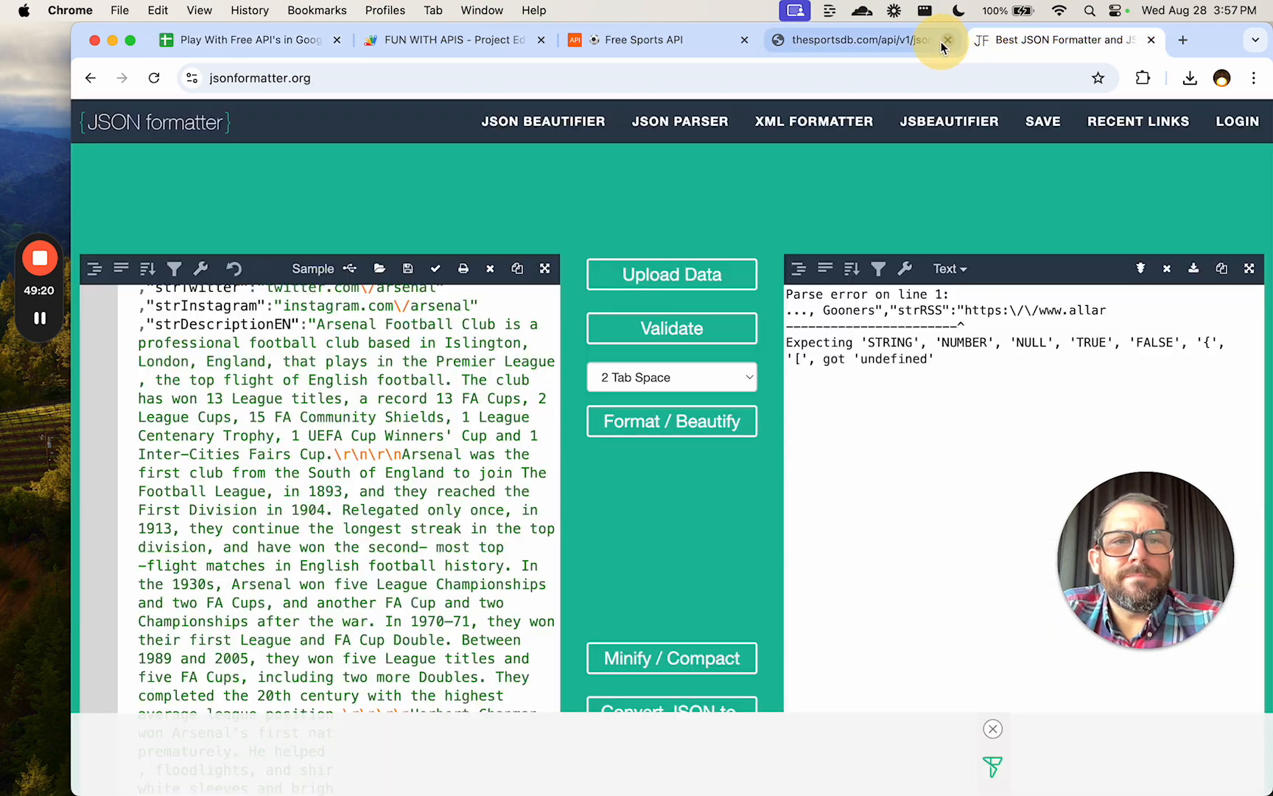
click(919, 42)
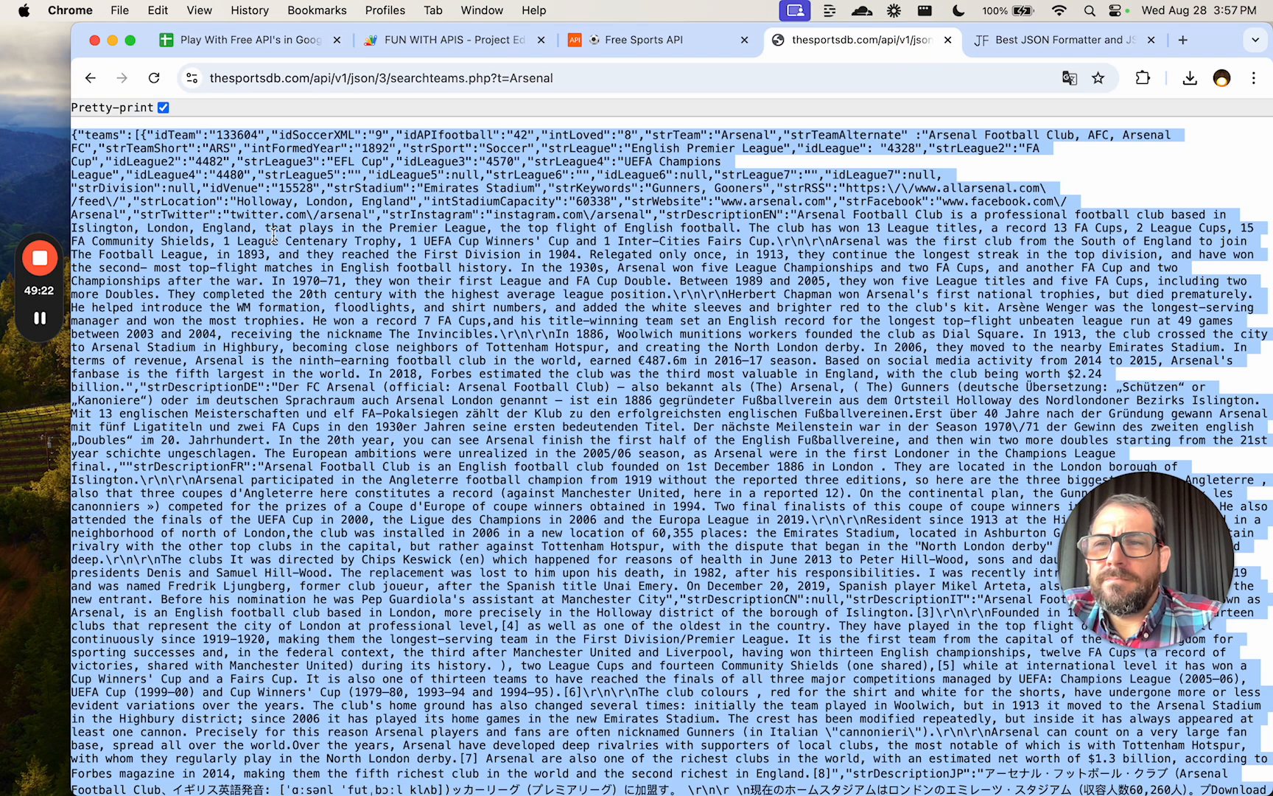
click(193, 156)
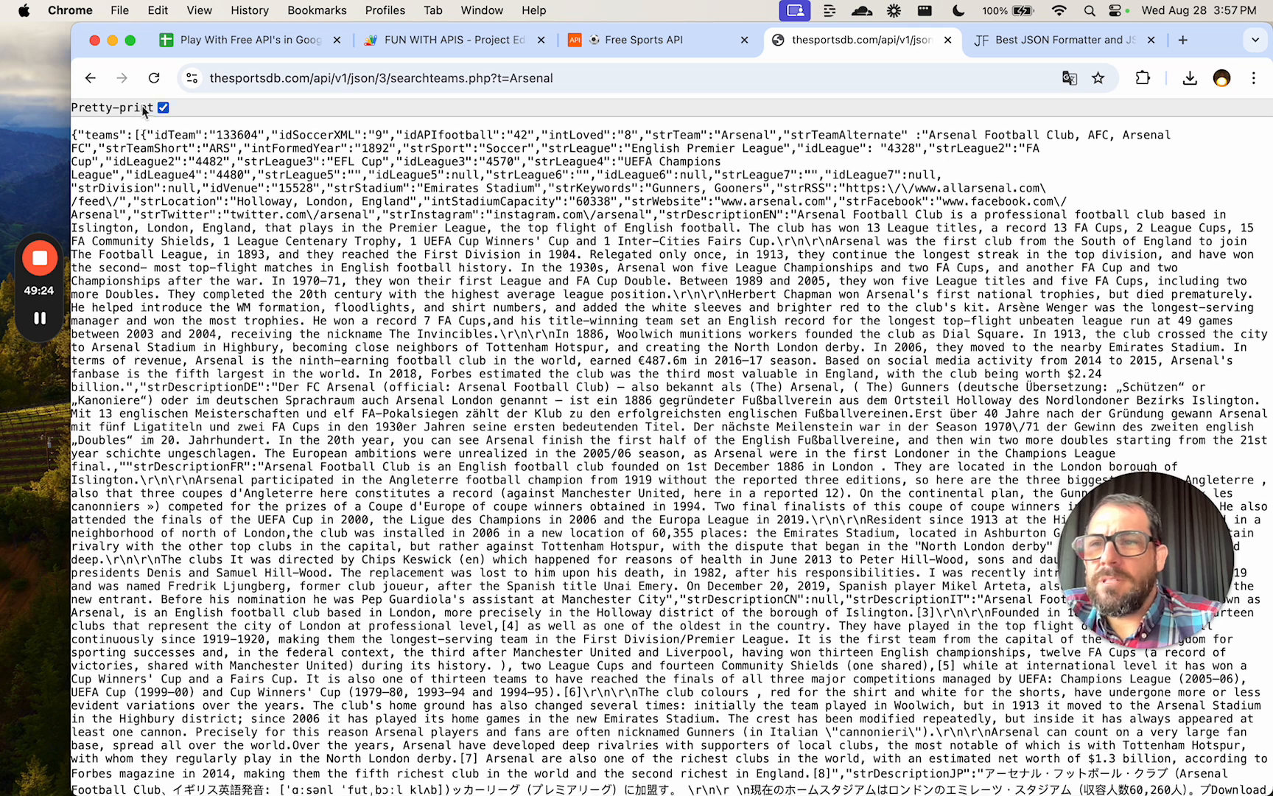
Open TheSportsDB documentation from the Free Sports API listing and skim its V1 and V2 endpoints.
click(645, 43)
scroll(630, 472, down, 5)
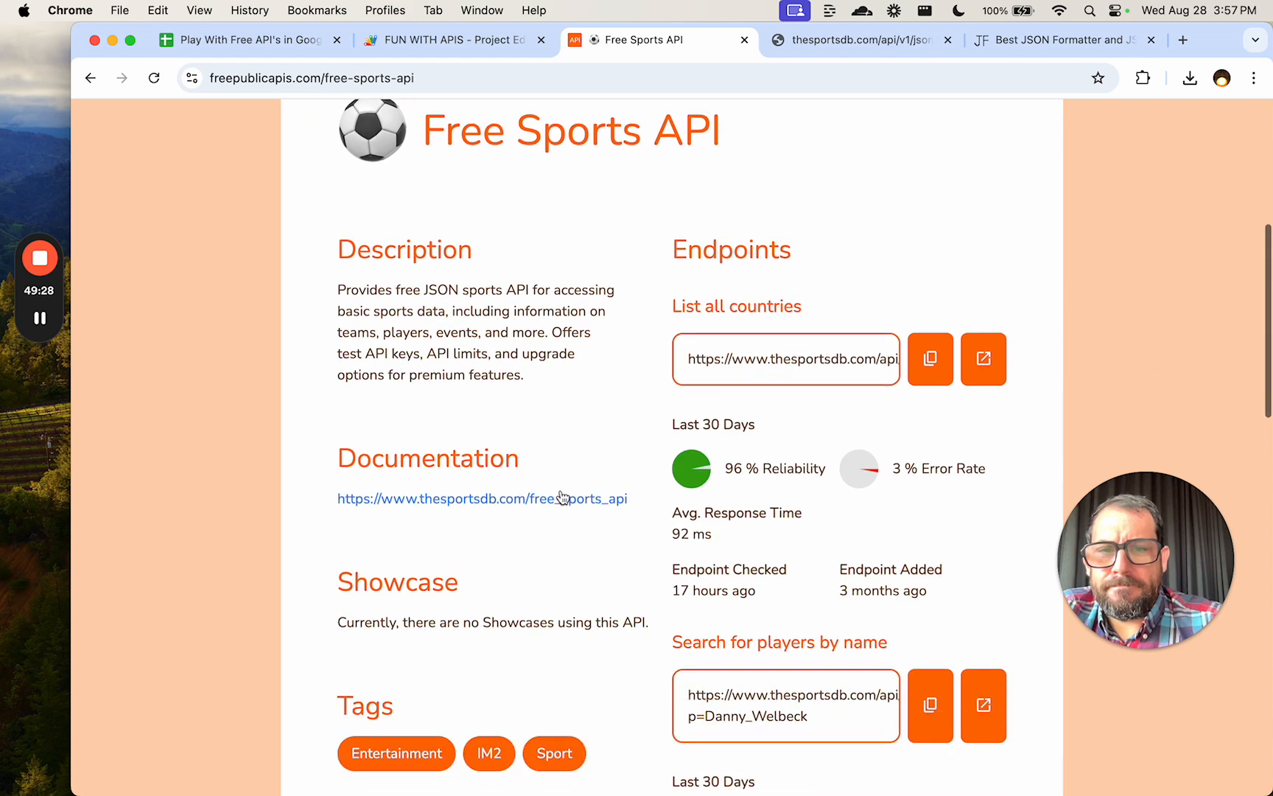
click(554, 496)
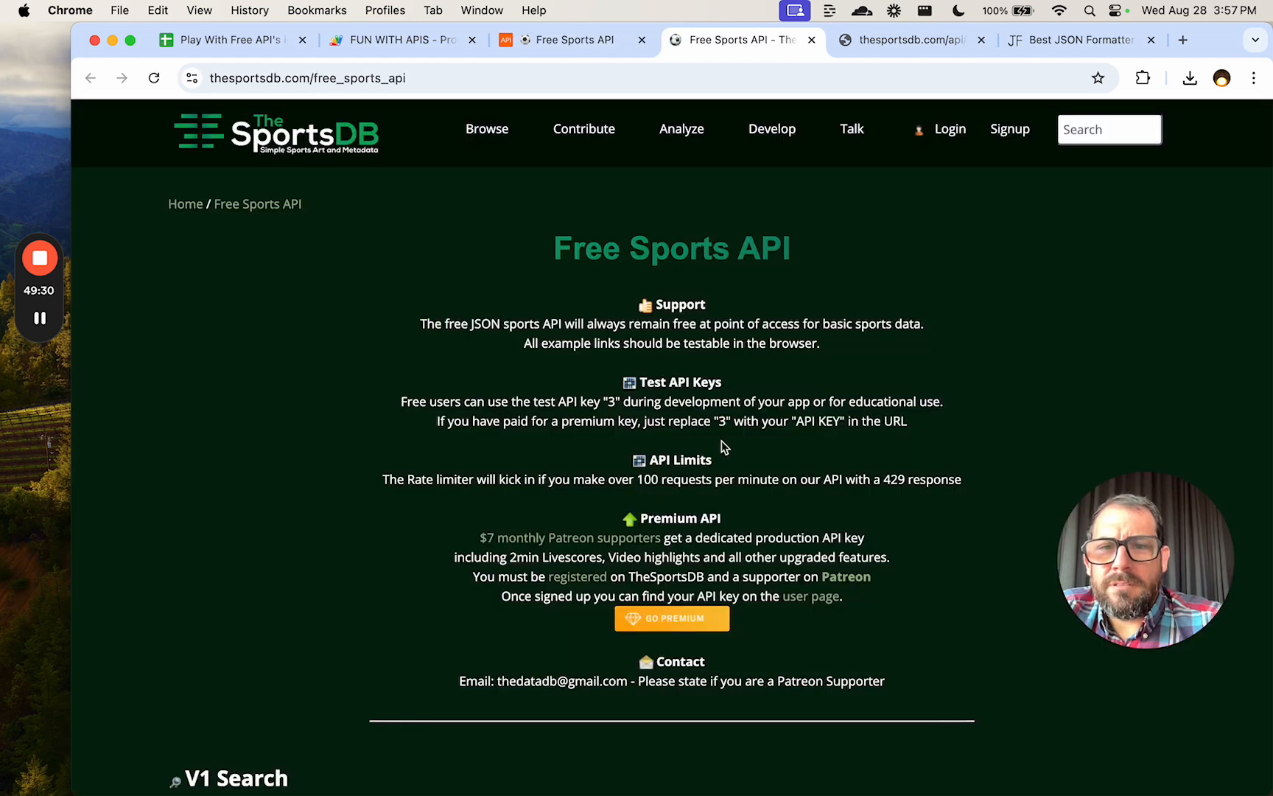
scroll(816, 433, down, 3)
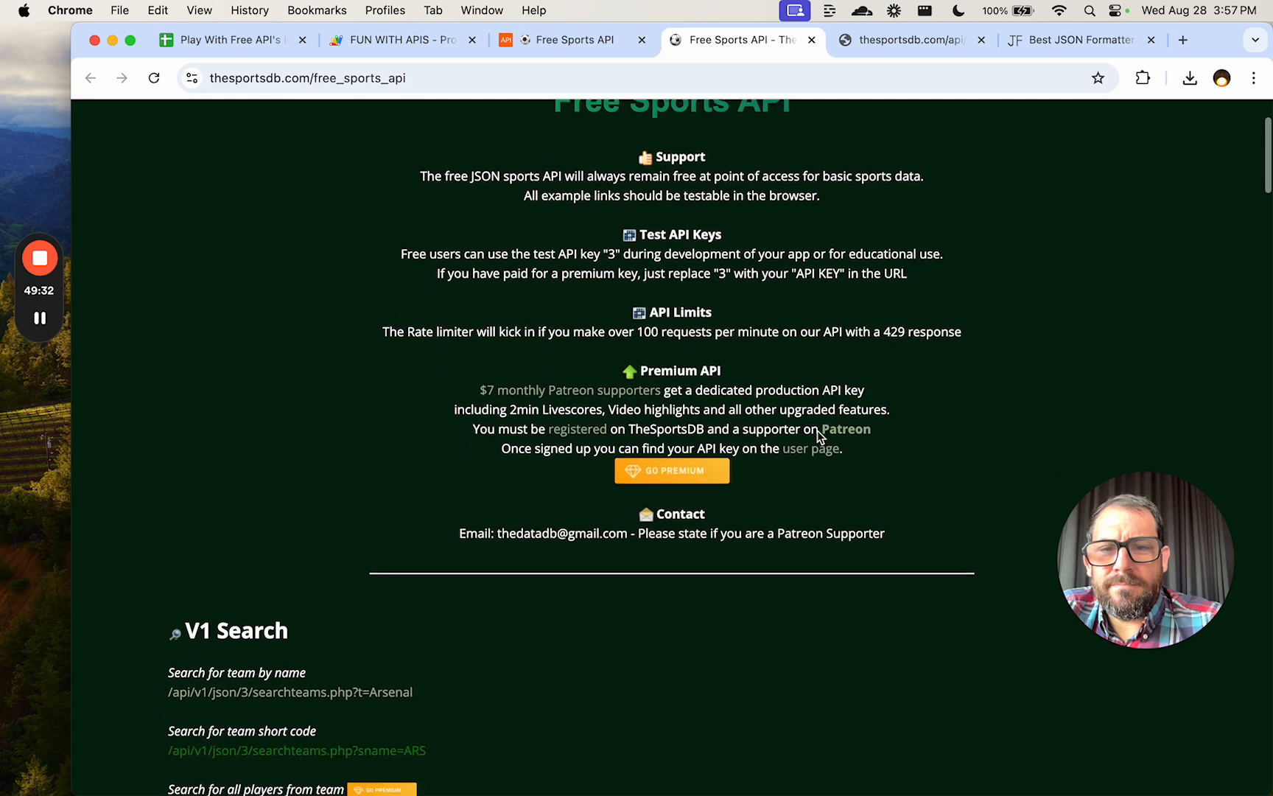
scroll(816, 433, down, 15)
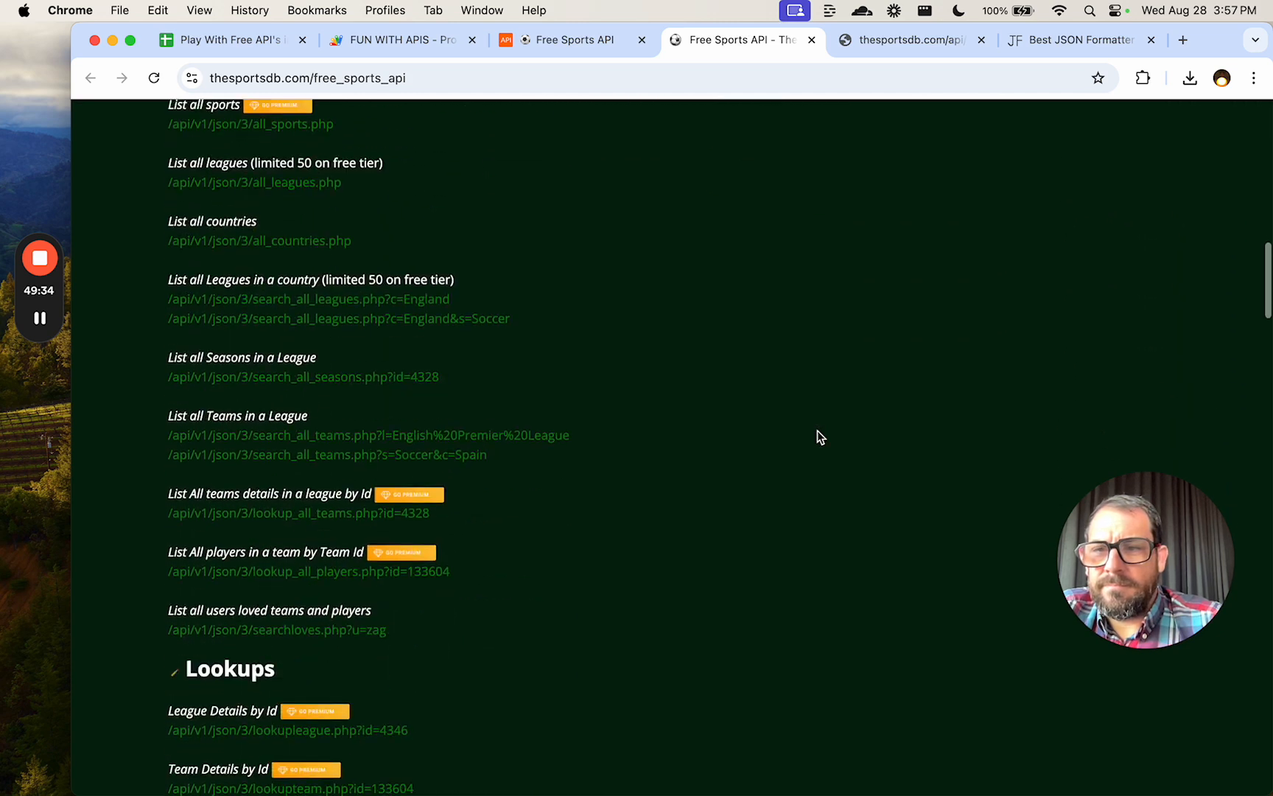
scroll(816, 434, down, 5)
scroll(817, 433, down, 13)
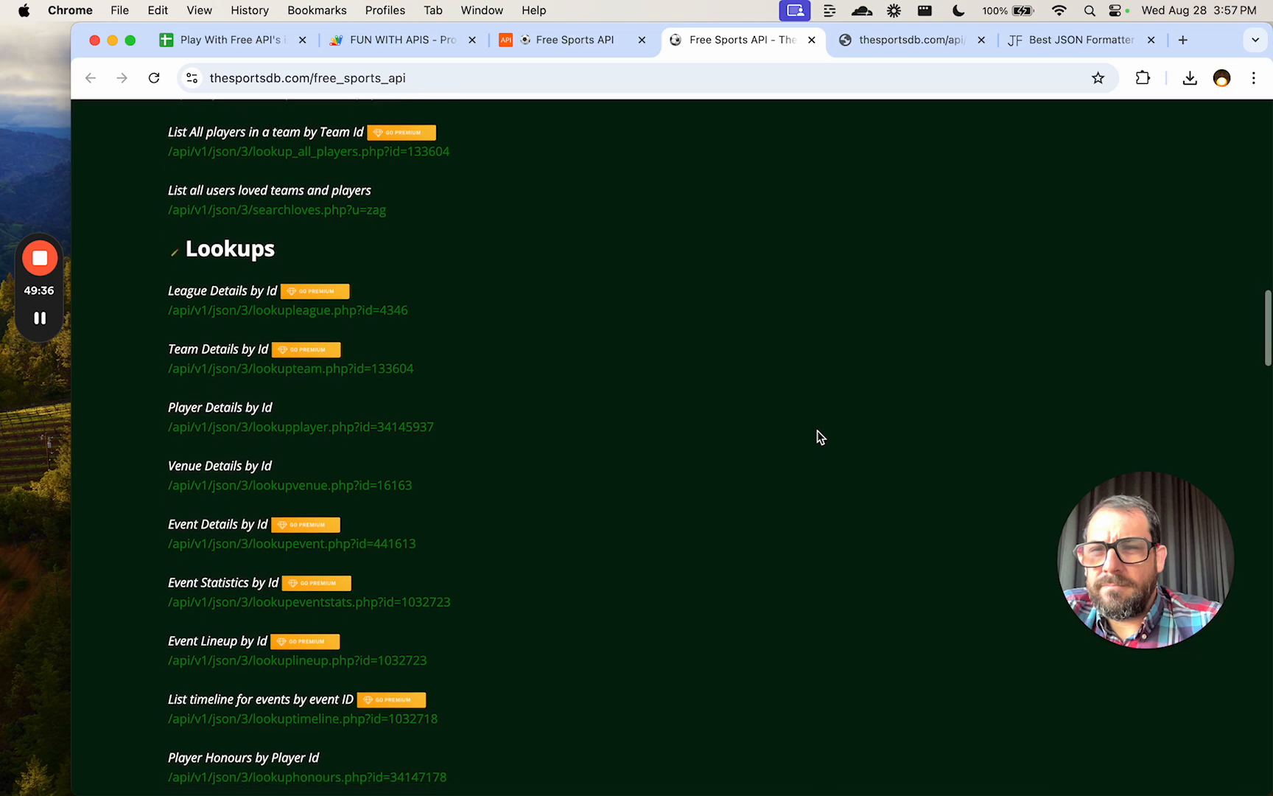
scroll(816, 431, down, 12)
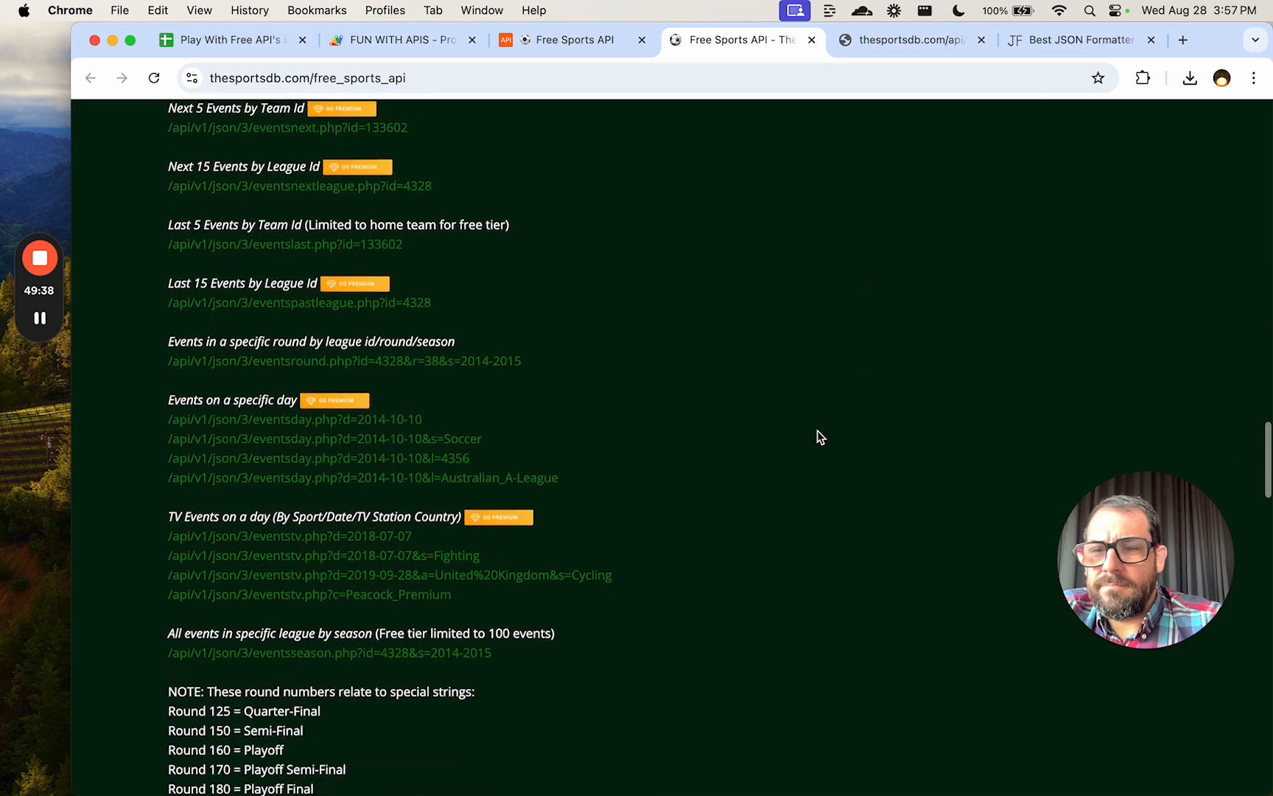
scroll(817, 431, down, 20)
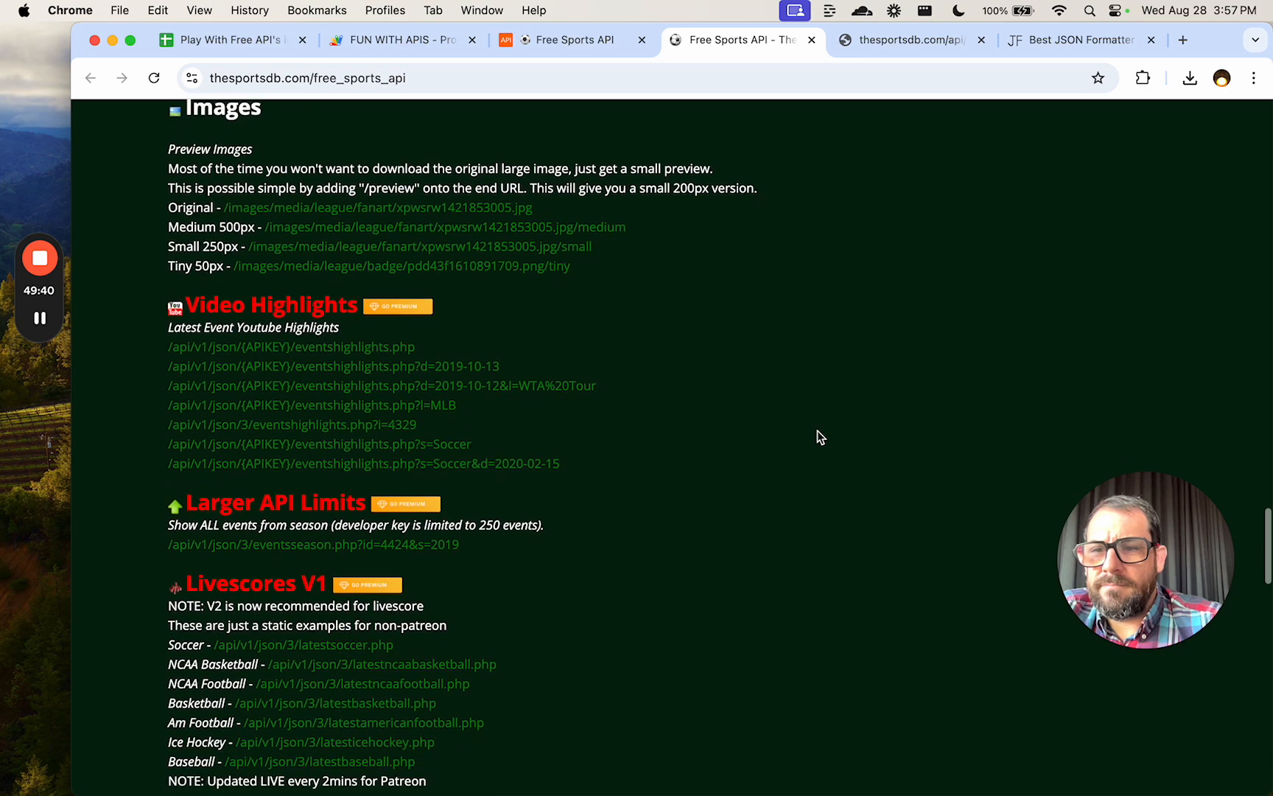
scroll(816, 431, down, 3)
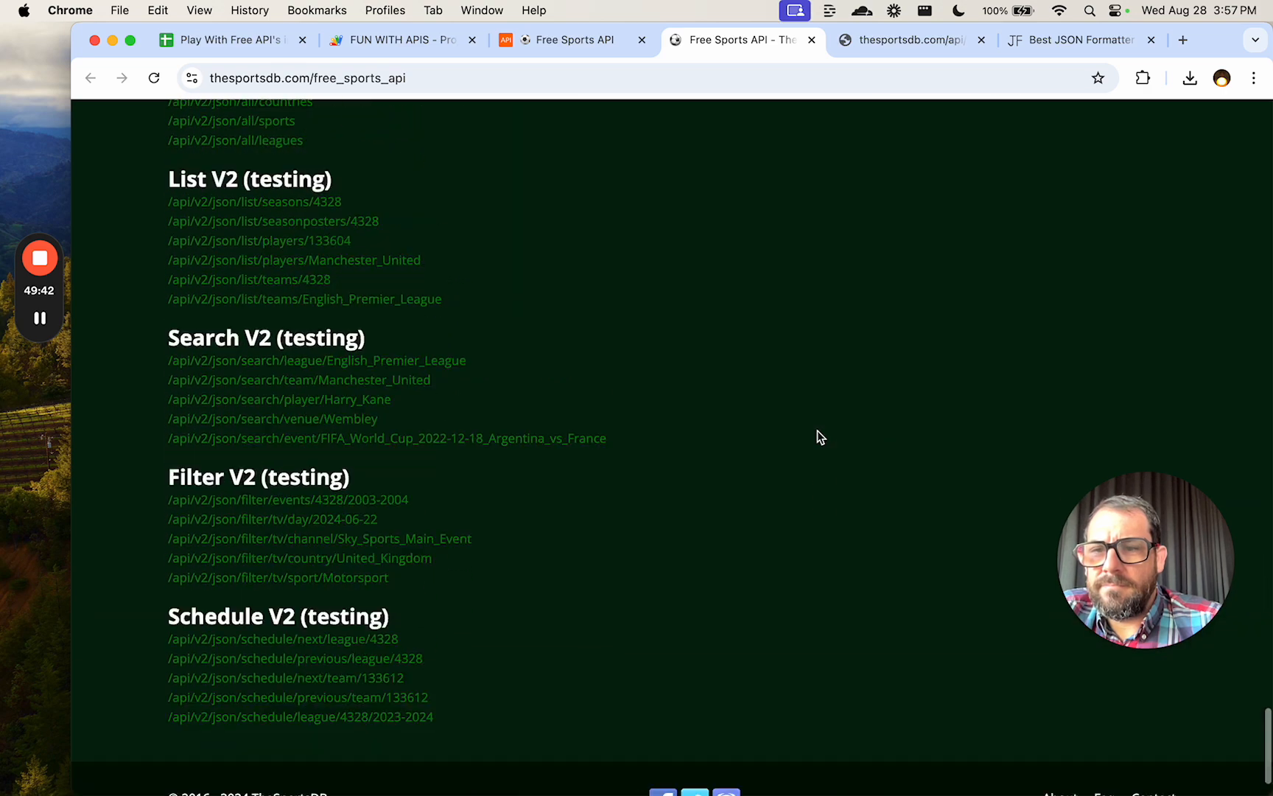
Examine the V2 API authentication section and the notes on test API keys and limits in the documentation.
scroll(816, 431, up, 13)
scroll(557, 259, up, 3)
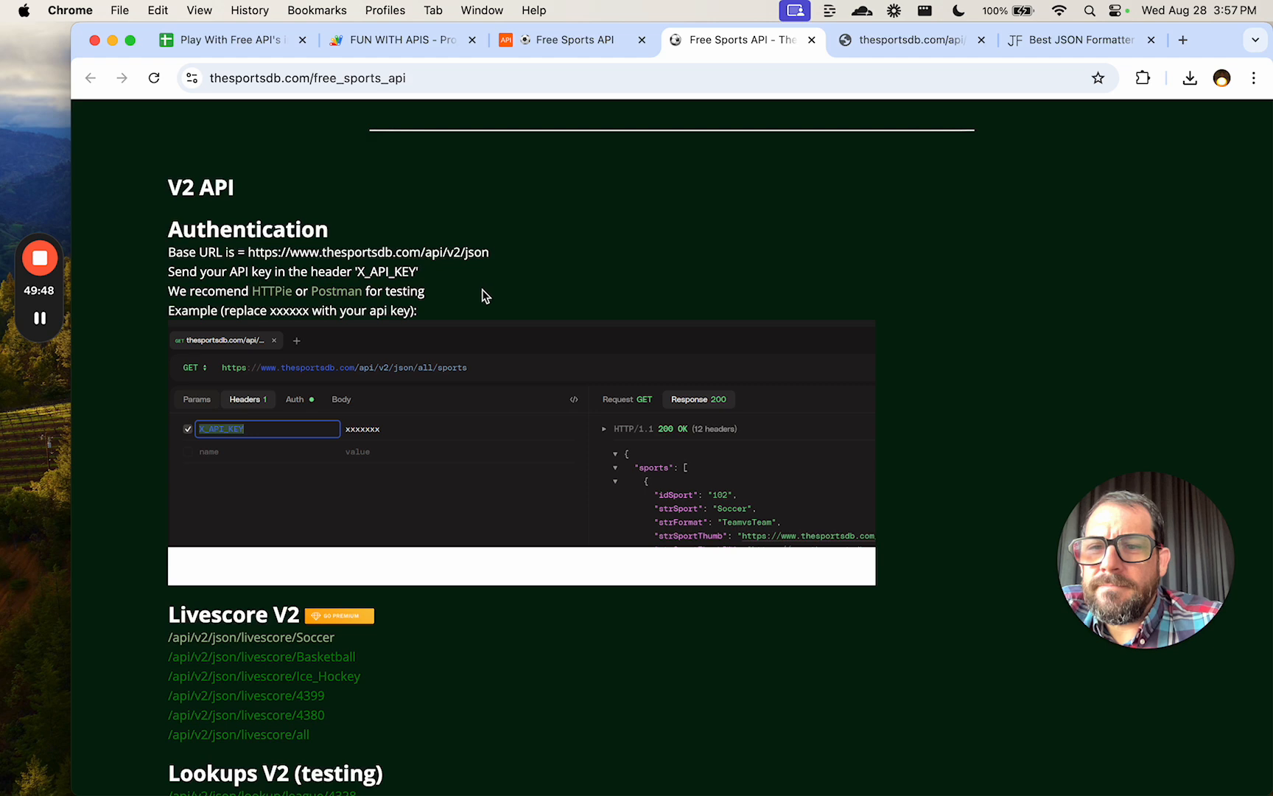
scroll(484, 294, down, 2)
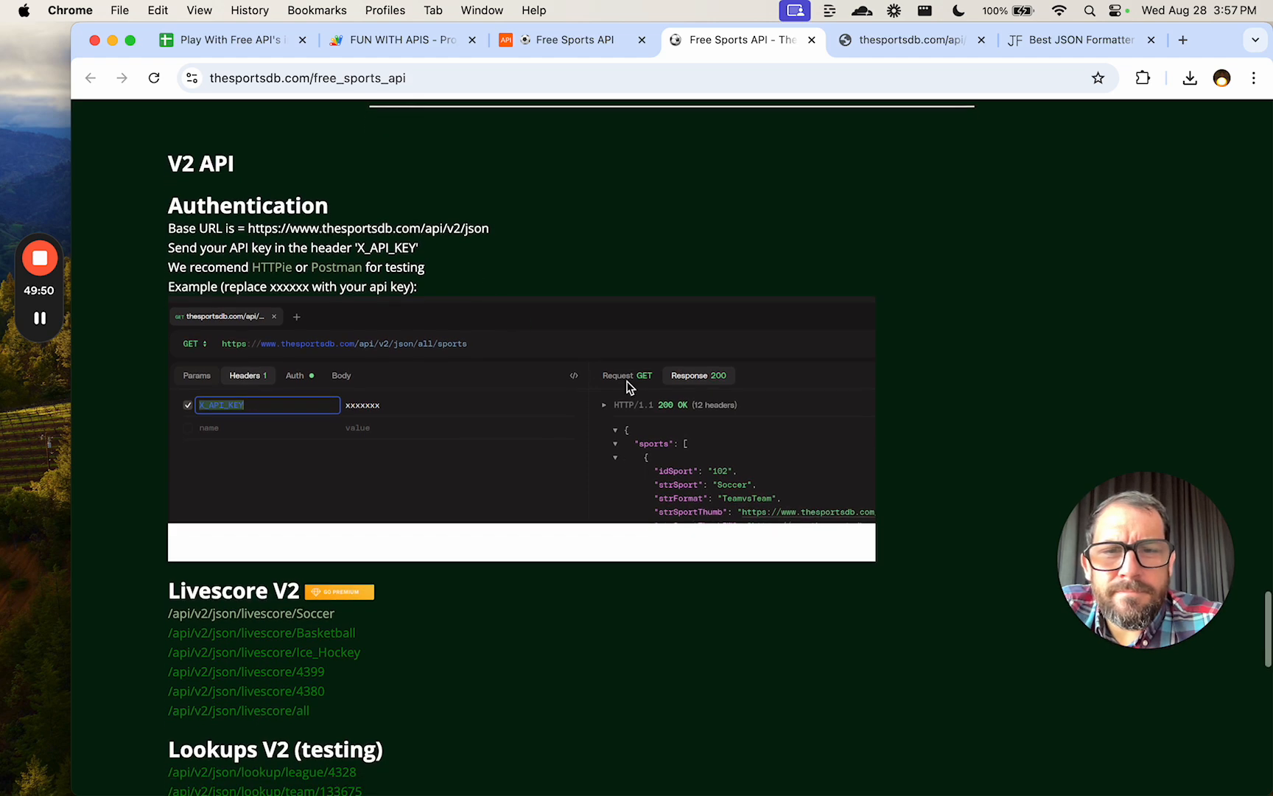
scroll(647, 395, down, 2)
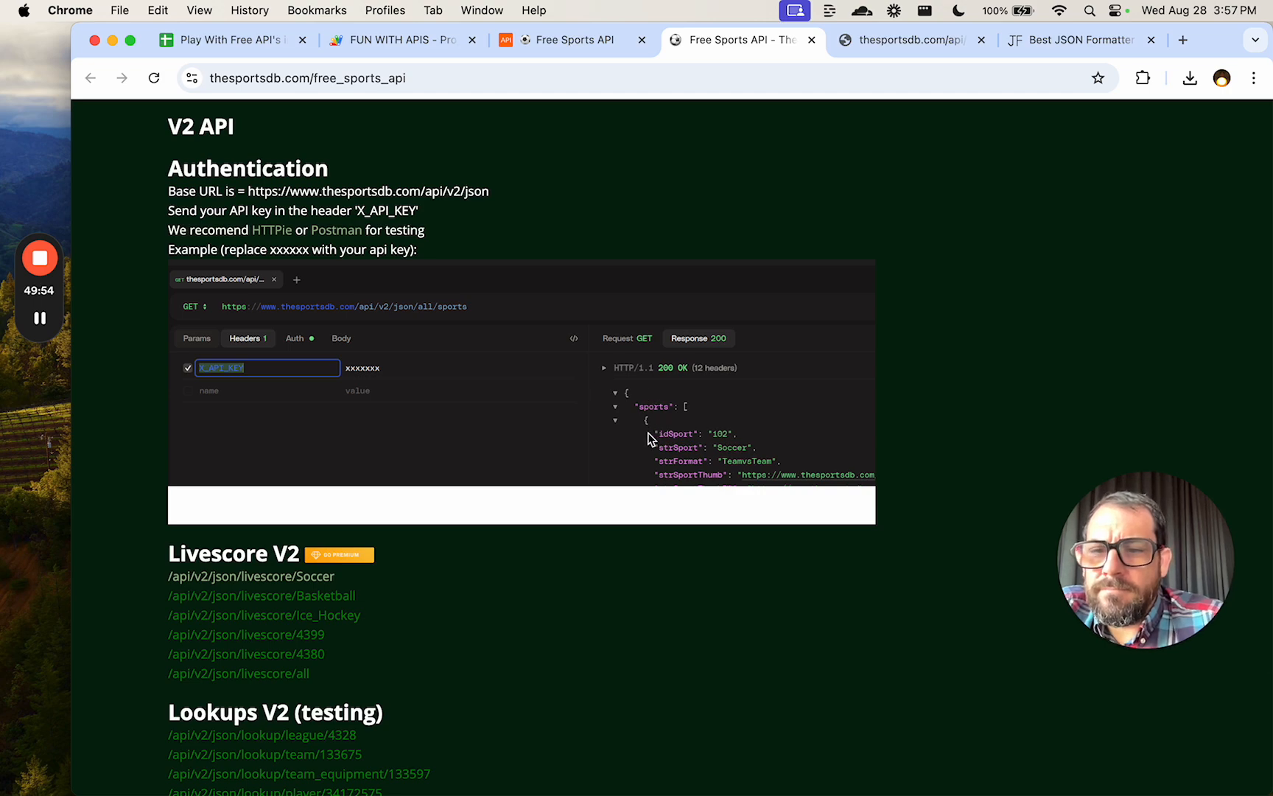
scroll(647, 432, up, 10)
scroll(647, 432, up, 10)
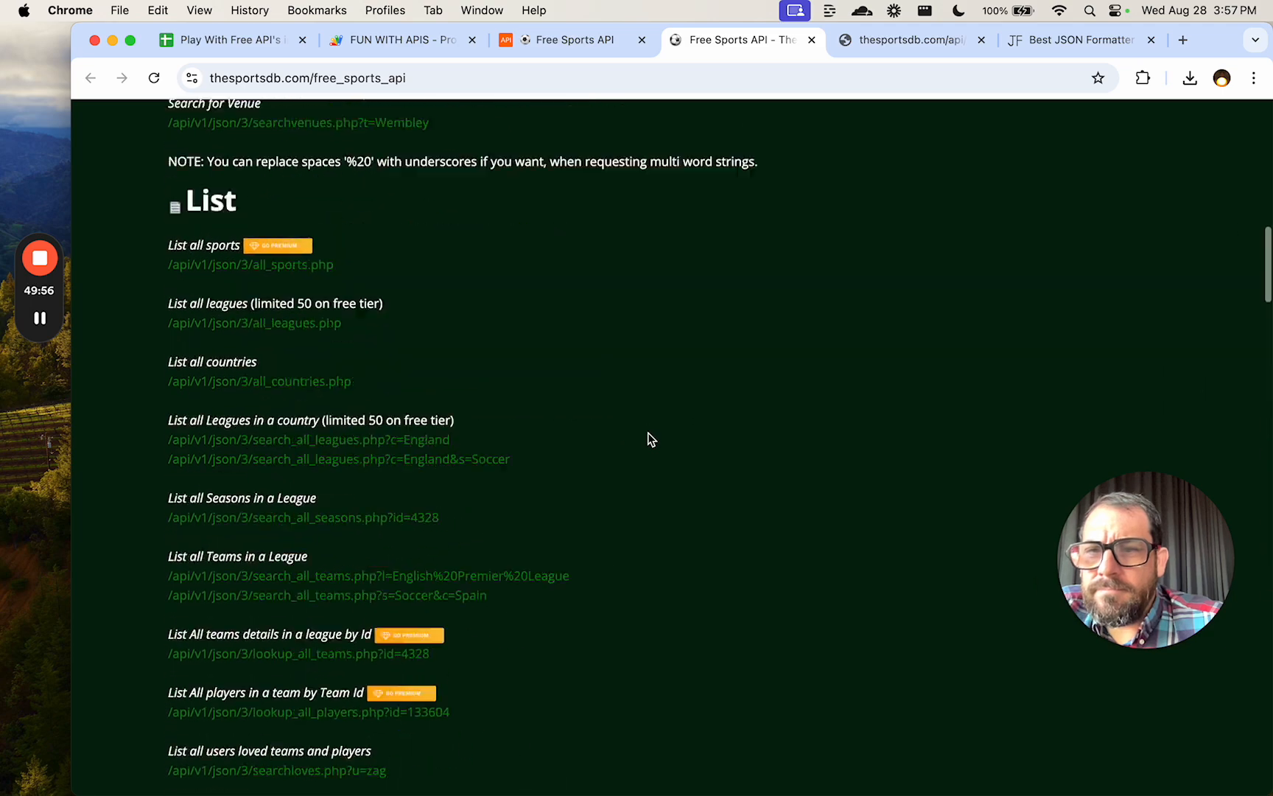
scroll(648, 432, up, 15)
scroll(850, 424, down, 1)
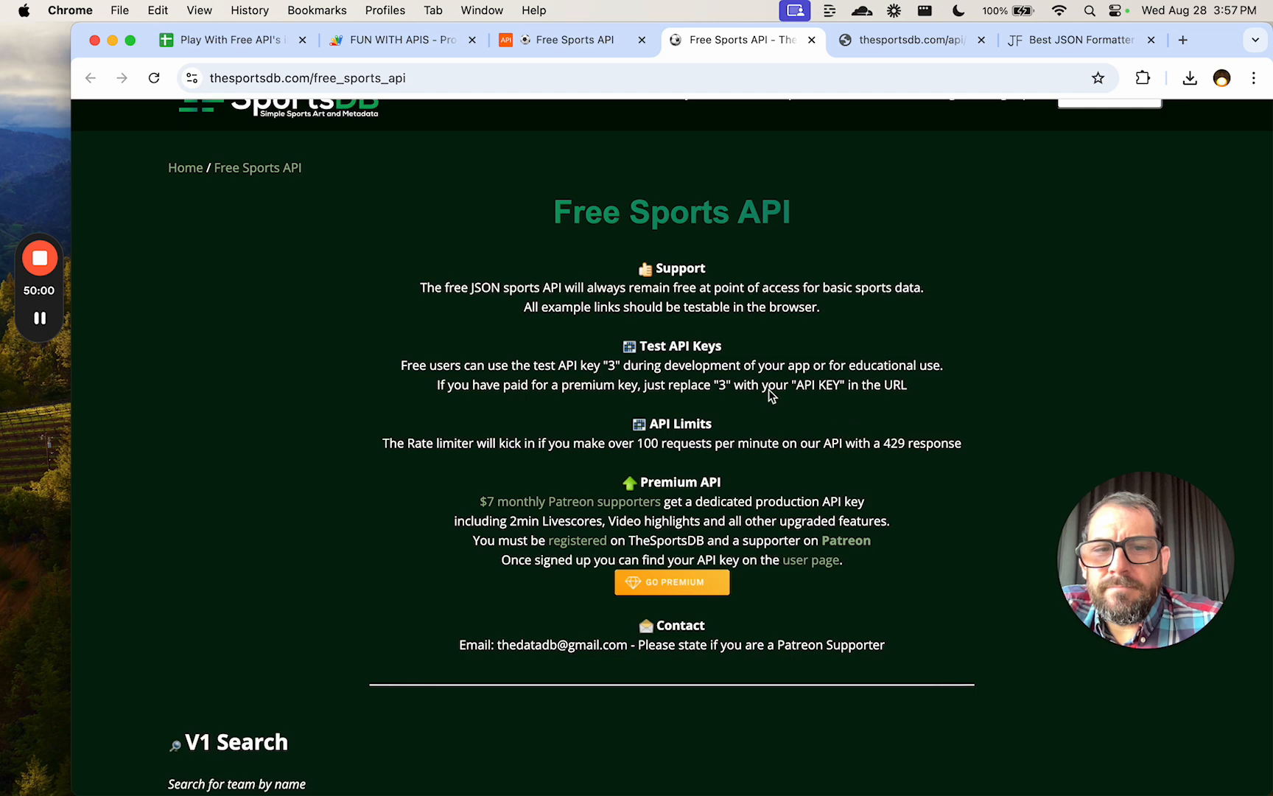
Review the example endpoints on the Free Public APIs page for the Free Sports API.
click(586, 43)
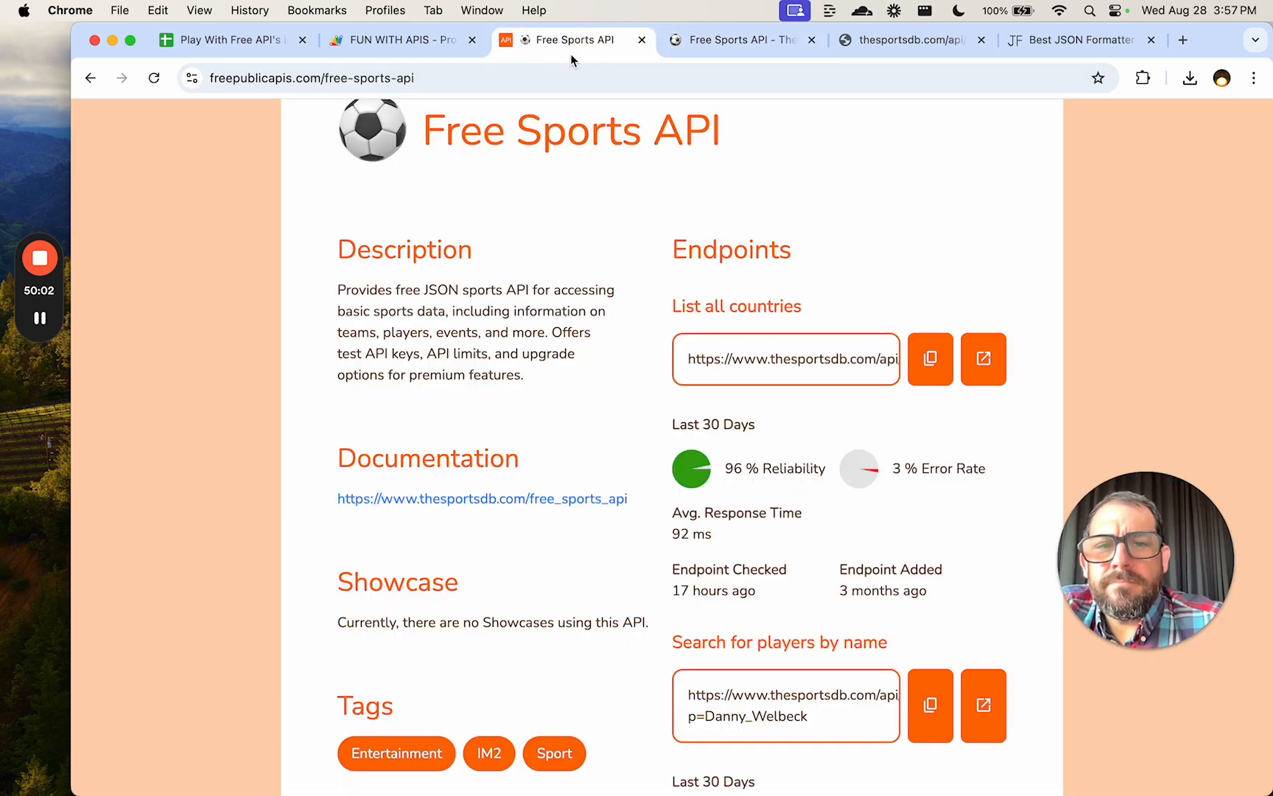
scroll(890, 511, down, 10)
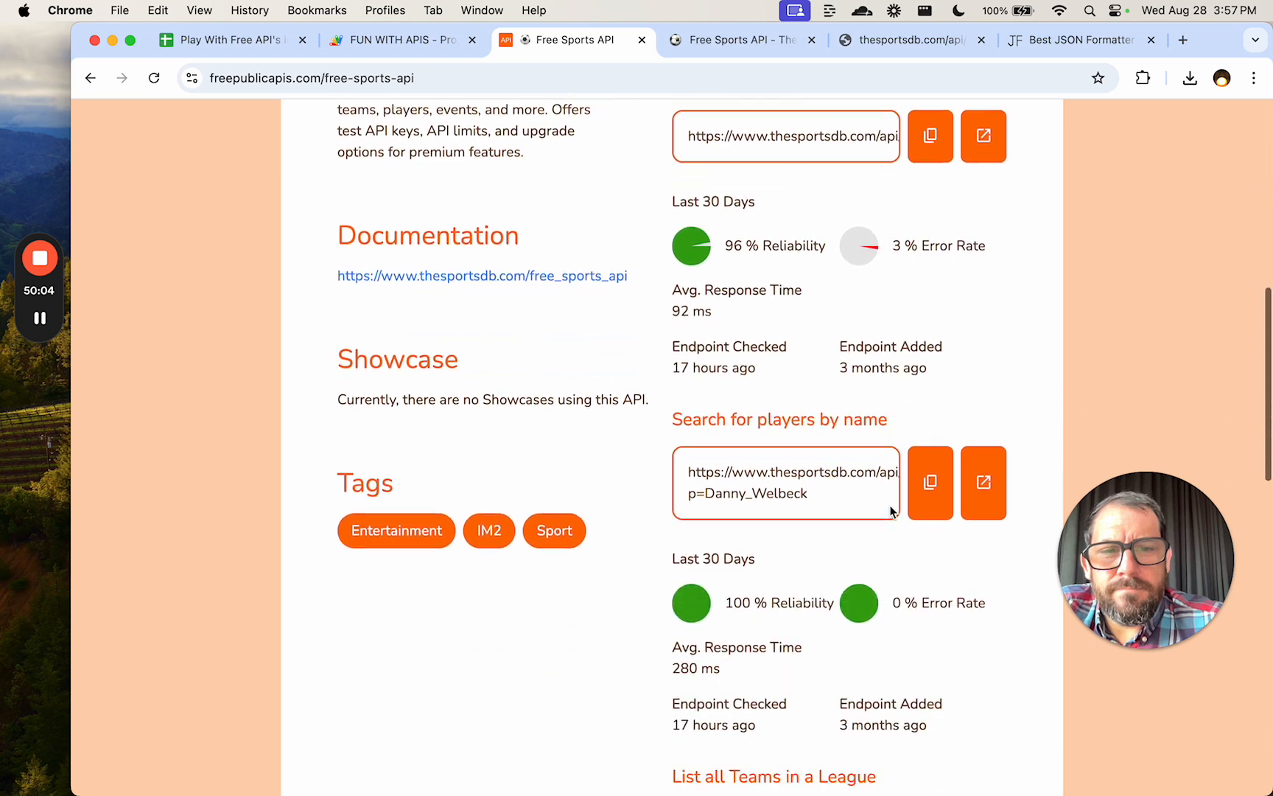
scroll(807, 193, down, 10)
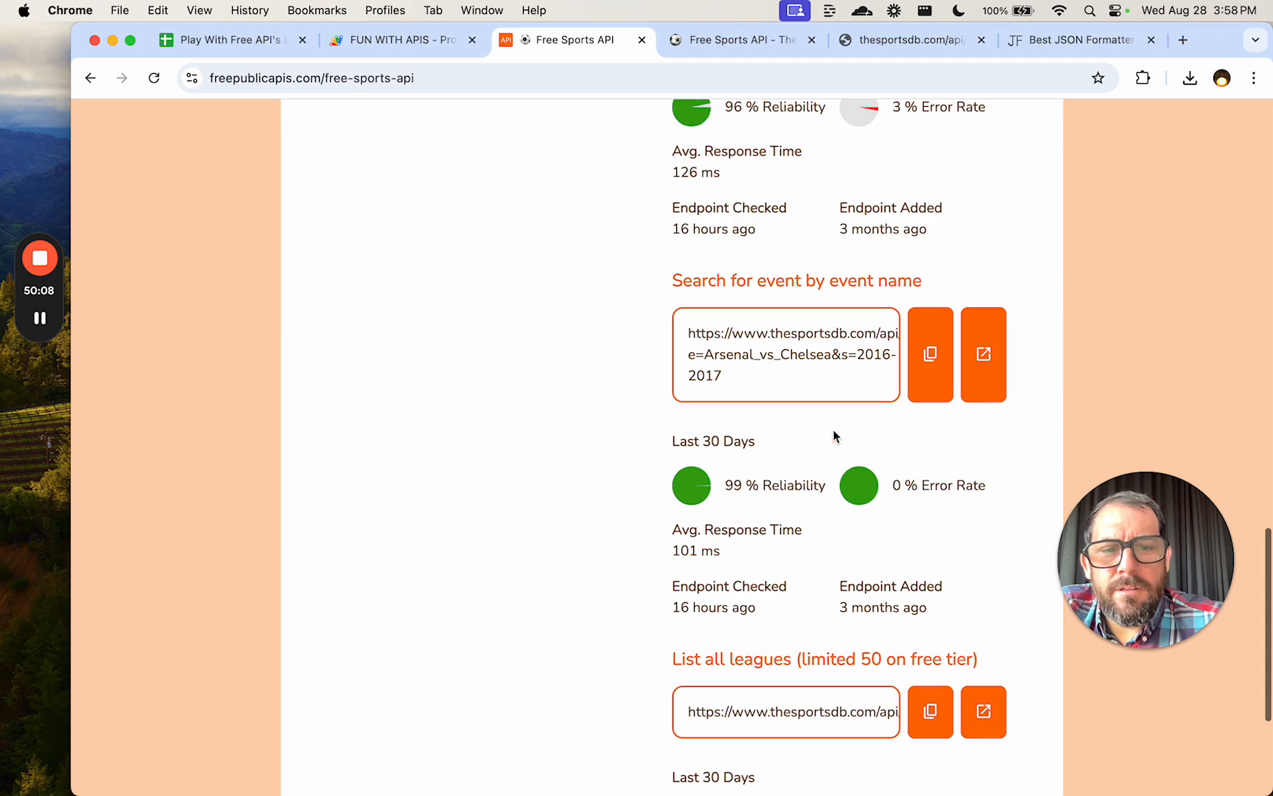
scroll(833, 430, down, 4)
scroll(833, 429, up, 20)
scroll(811, 387, down, 3)
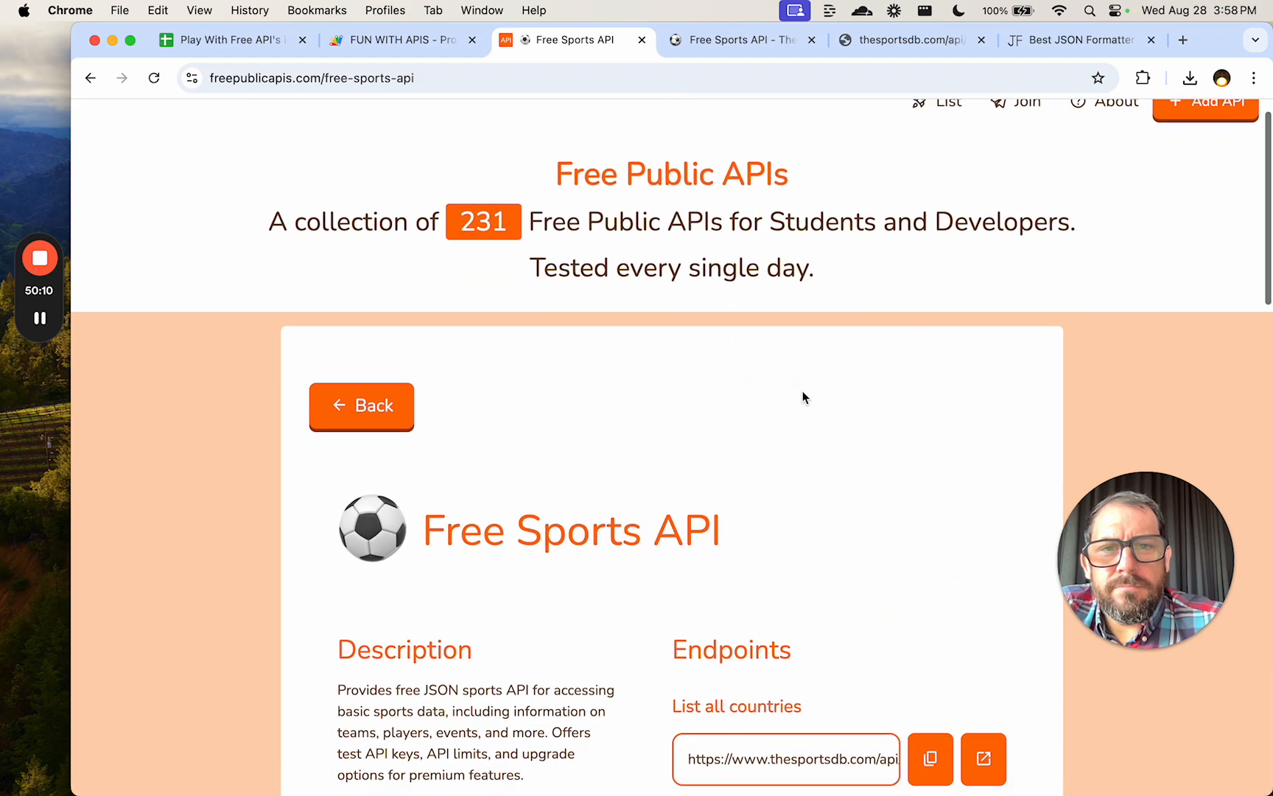
Recheck the request URL and return statement in getTeams against cell A1 of the spreadsheet.
click(398, 39)
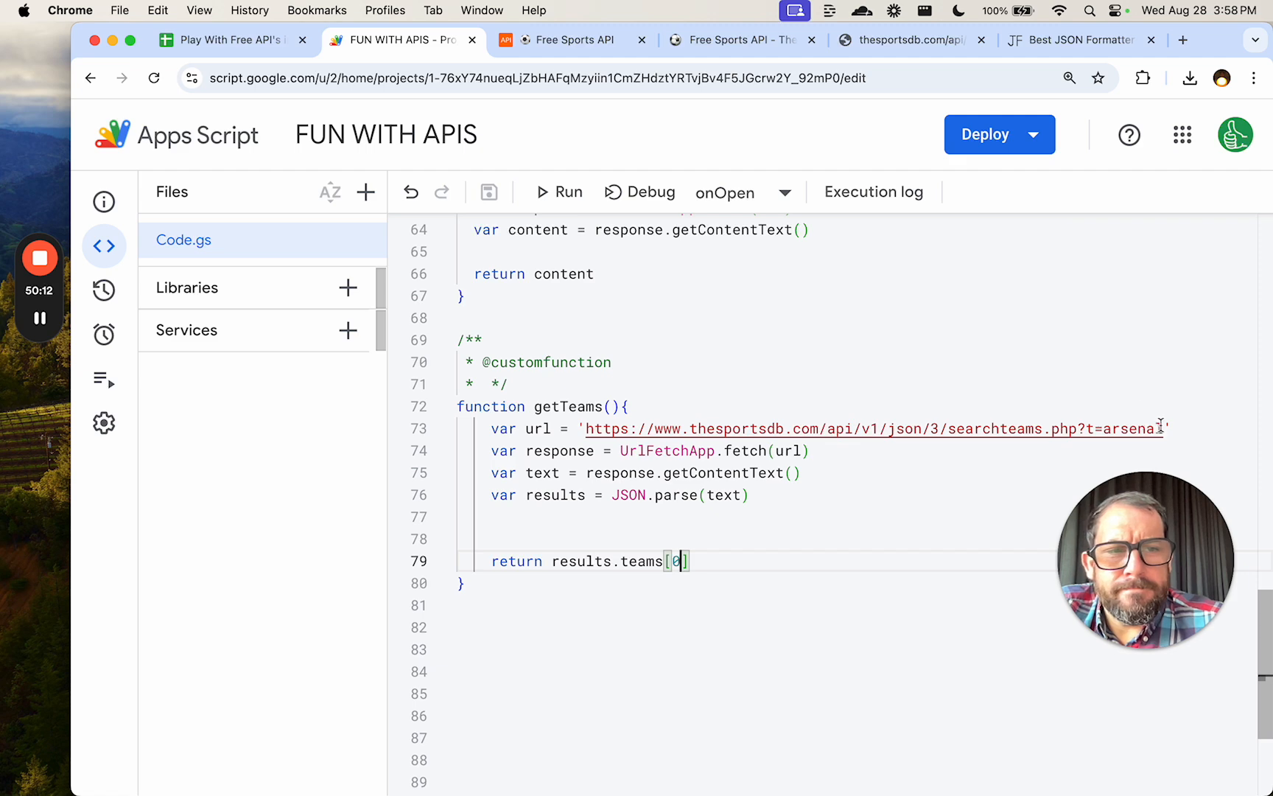
drag(1160, 426, 586, 428)
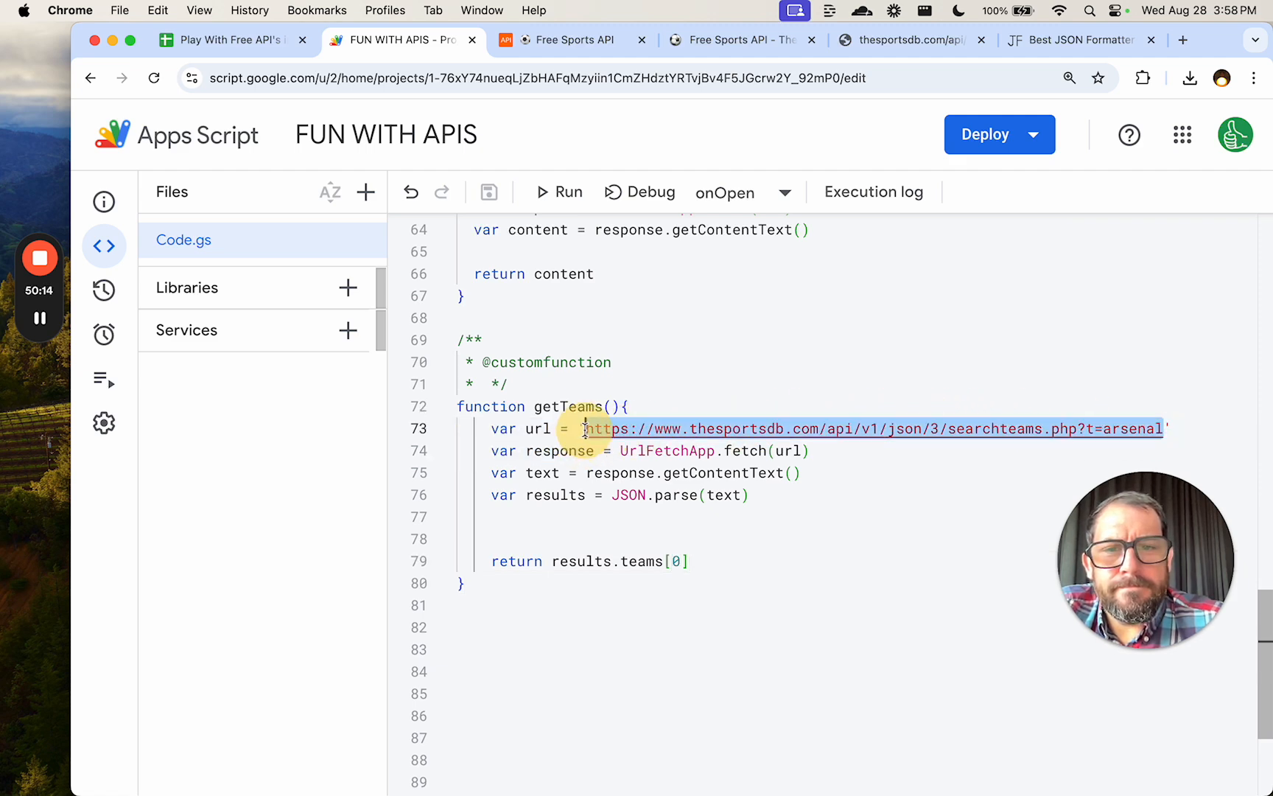
click(266, 44)
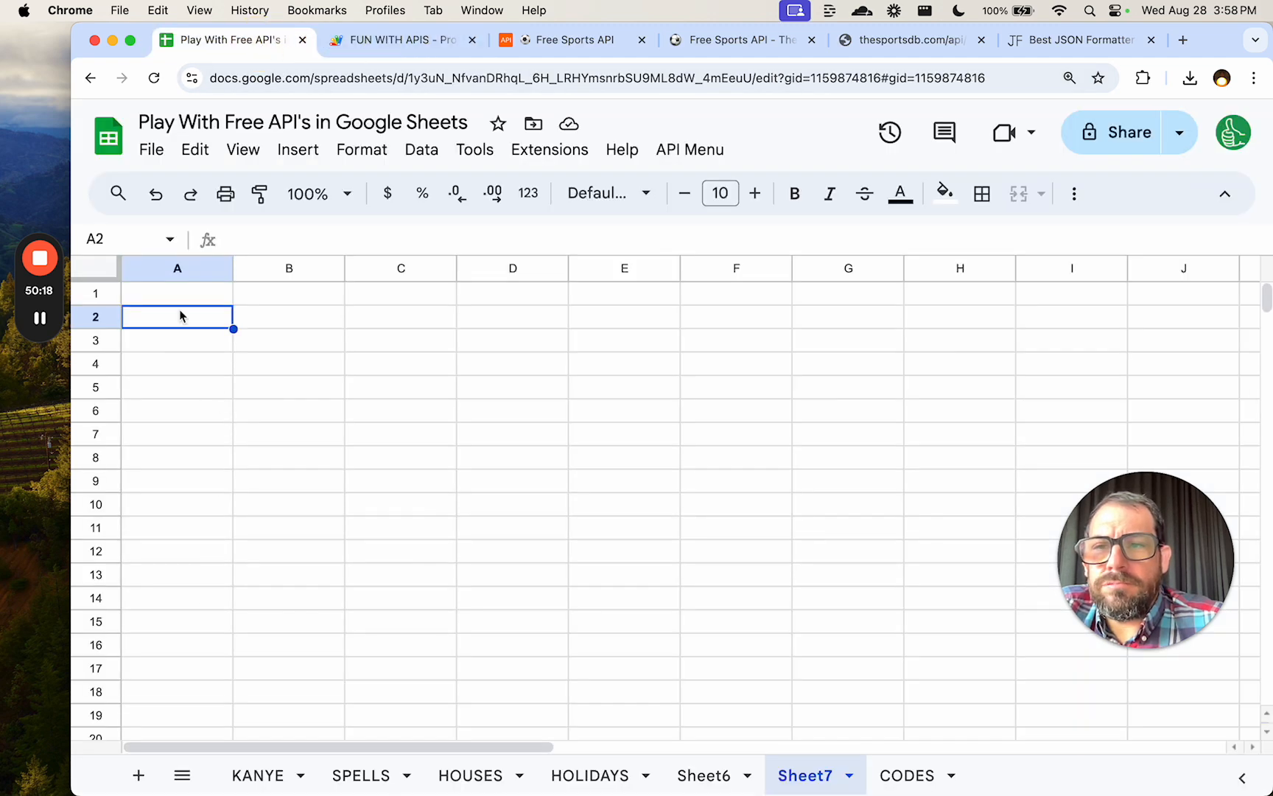
click(177, 292)
click(365, 40)
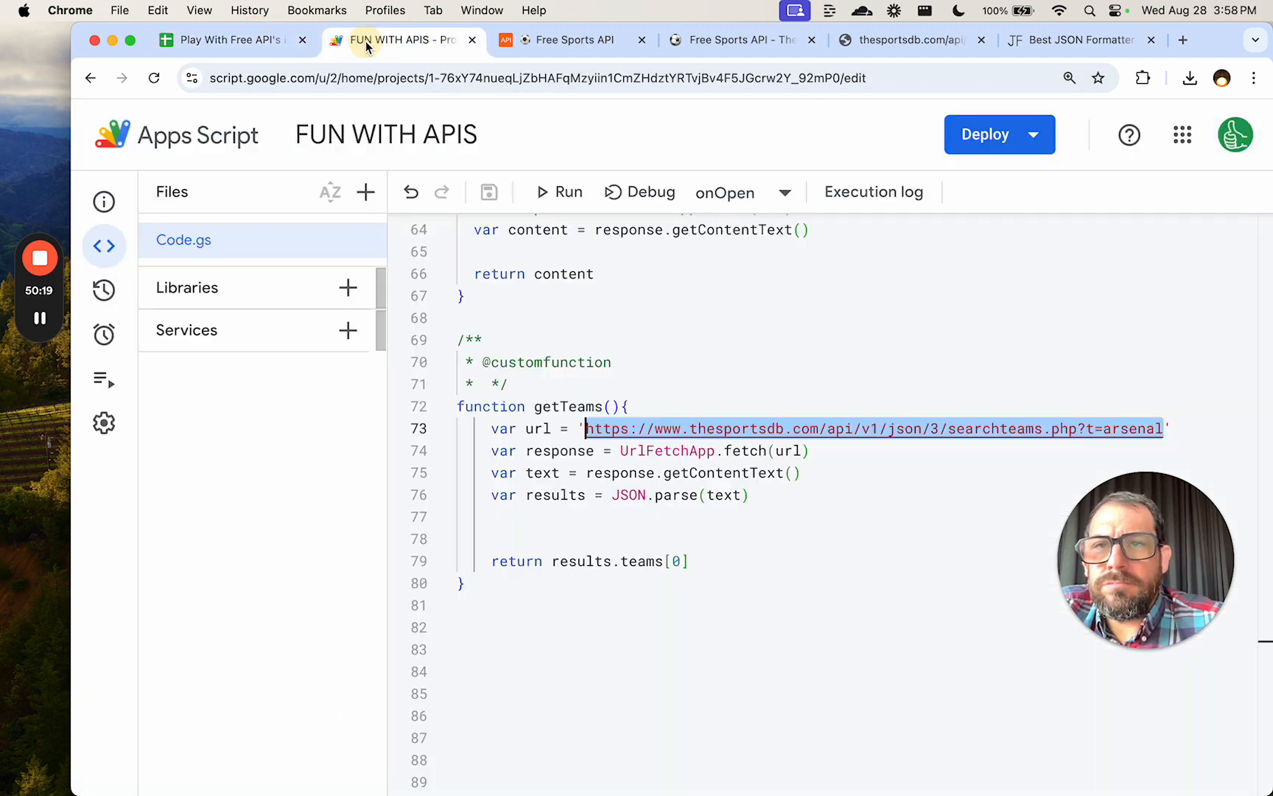
click(701, 566)
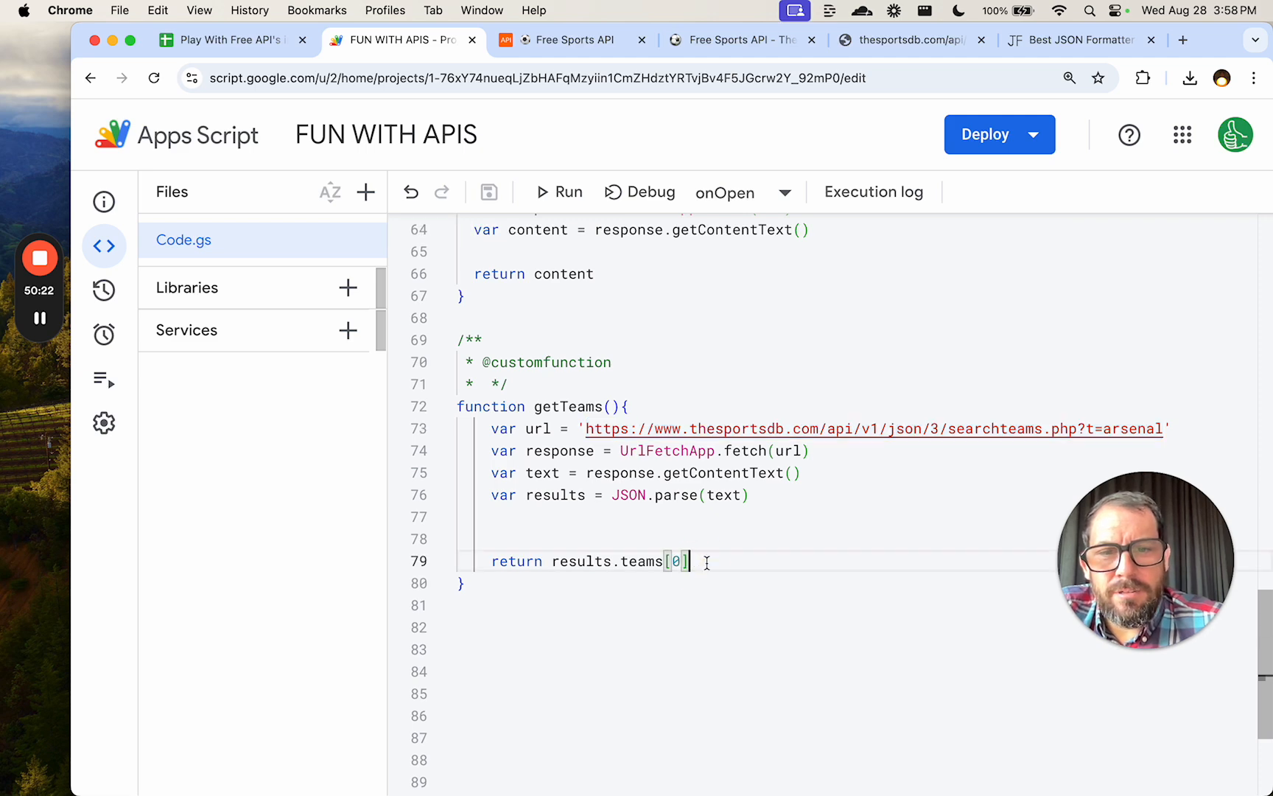
Open the getTeams request URL in the browser, dismiss the translation prompt, and examine the structure of the teams array.
super+click(634, 426)
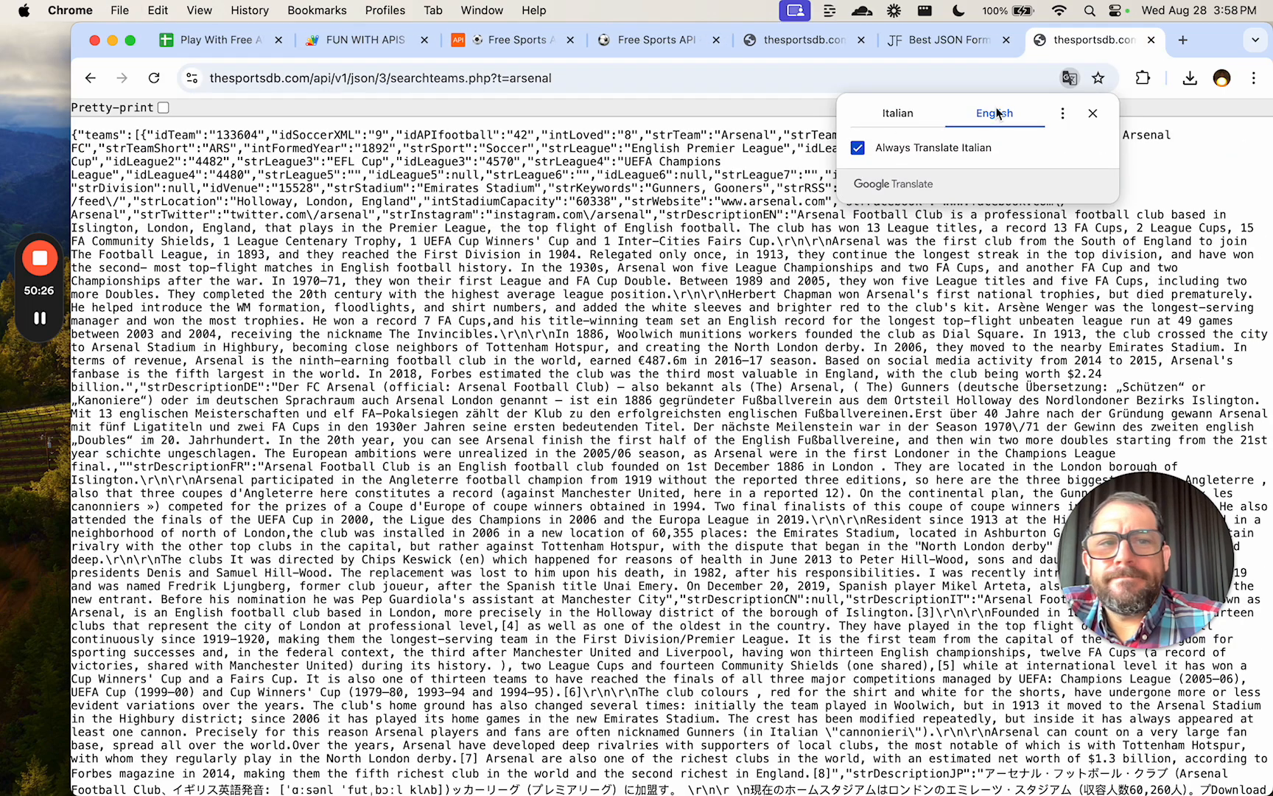
click(1100, 115)
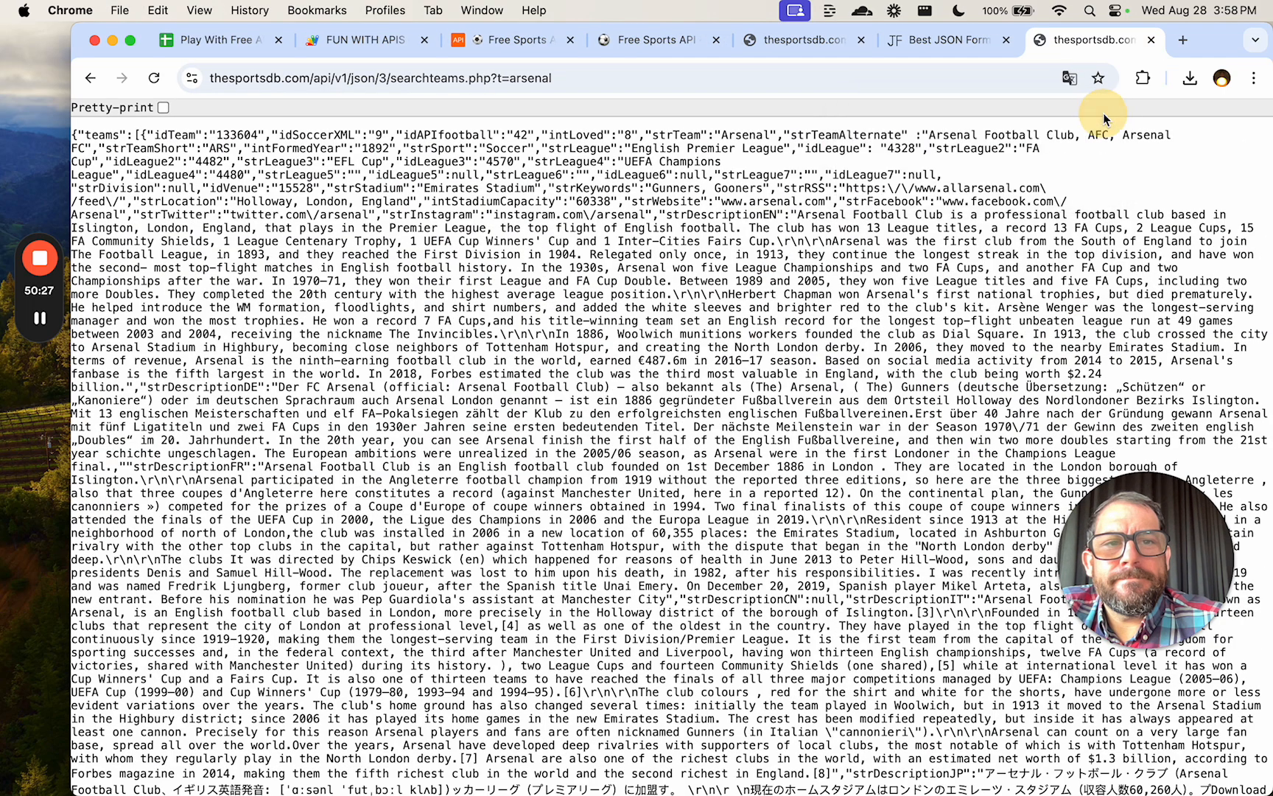
click(164, 108)
click(164, 109)
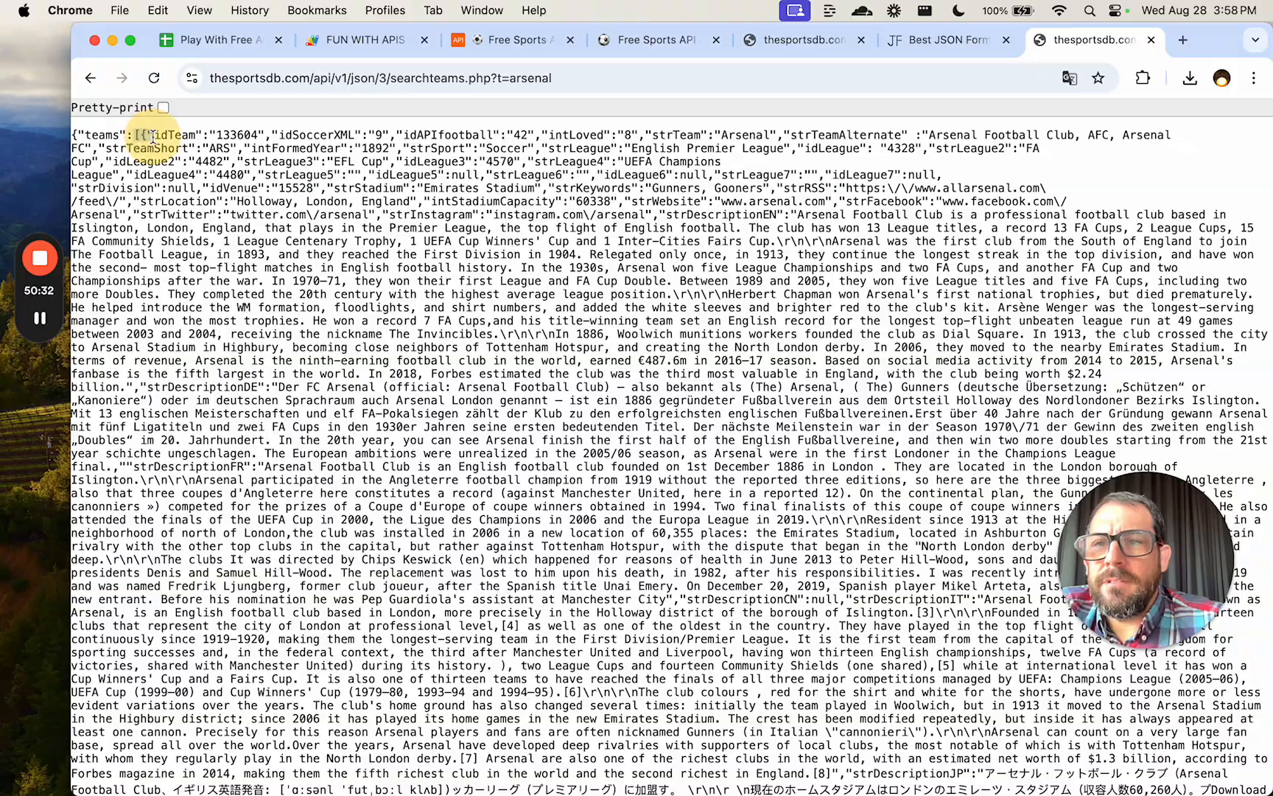
scroll(191, 228, down, 10)
scroll(190, 228, up, 1)
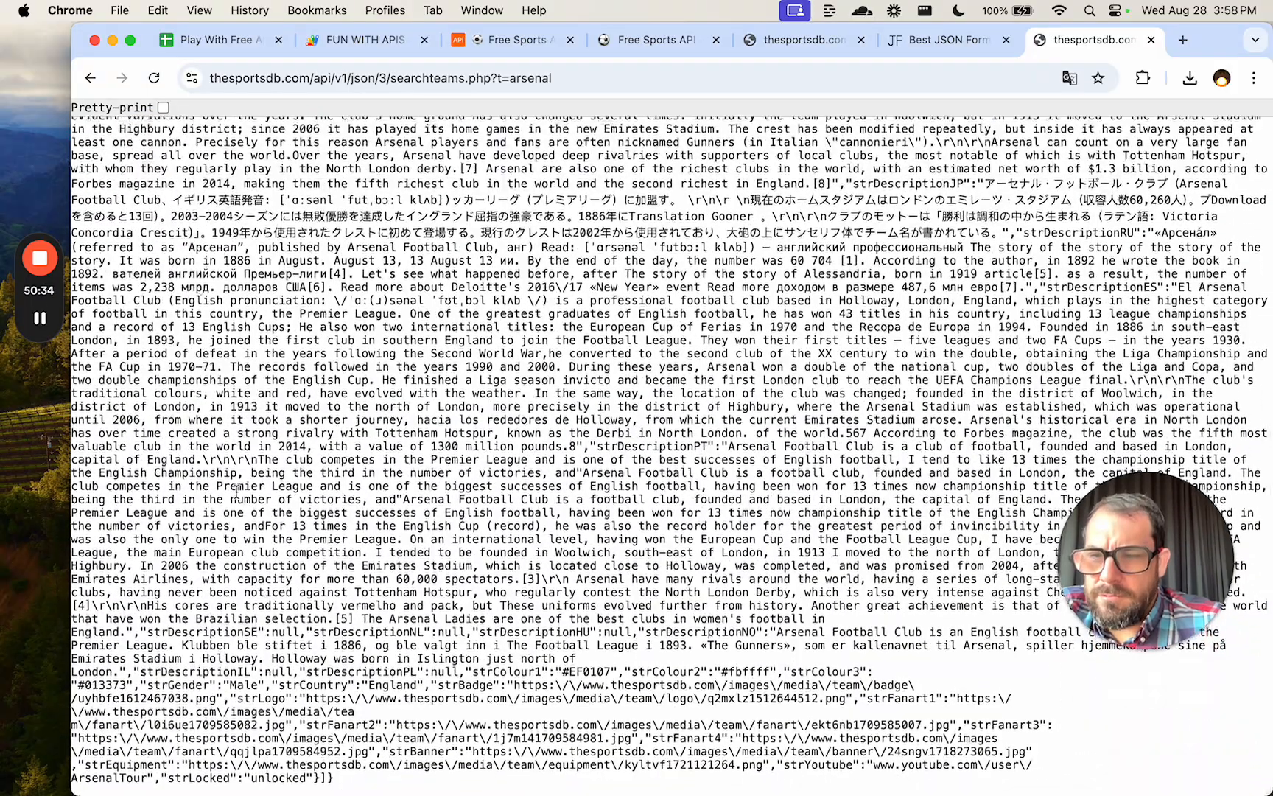
Ask ChatGPT "how to parse this json" with the Arsenal team search response pasted in, and review its Python example.
scroll(341, 478, up, 10)
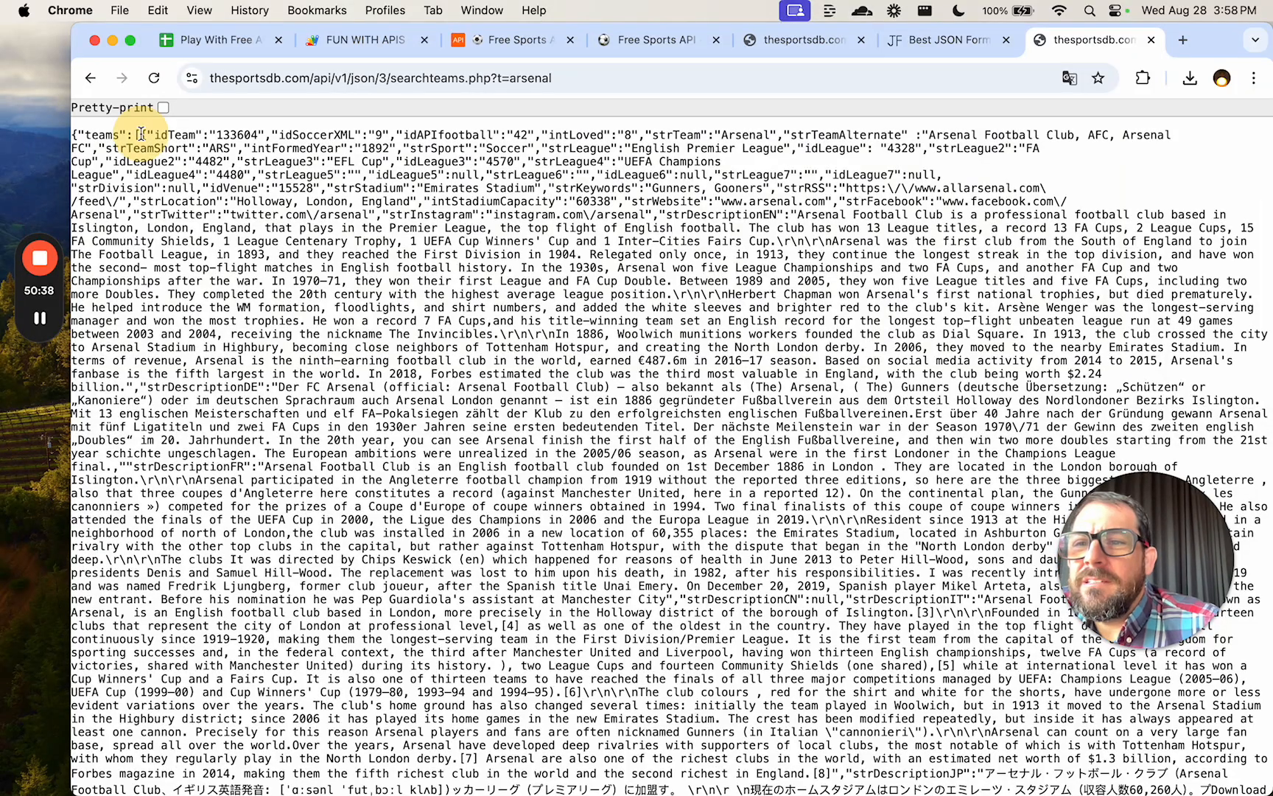
key(super+t)
text(chat.openai.com)
key(Return)
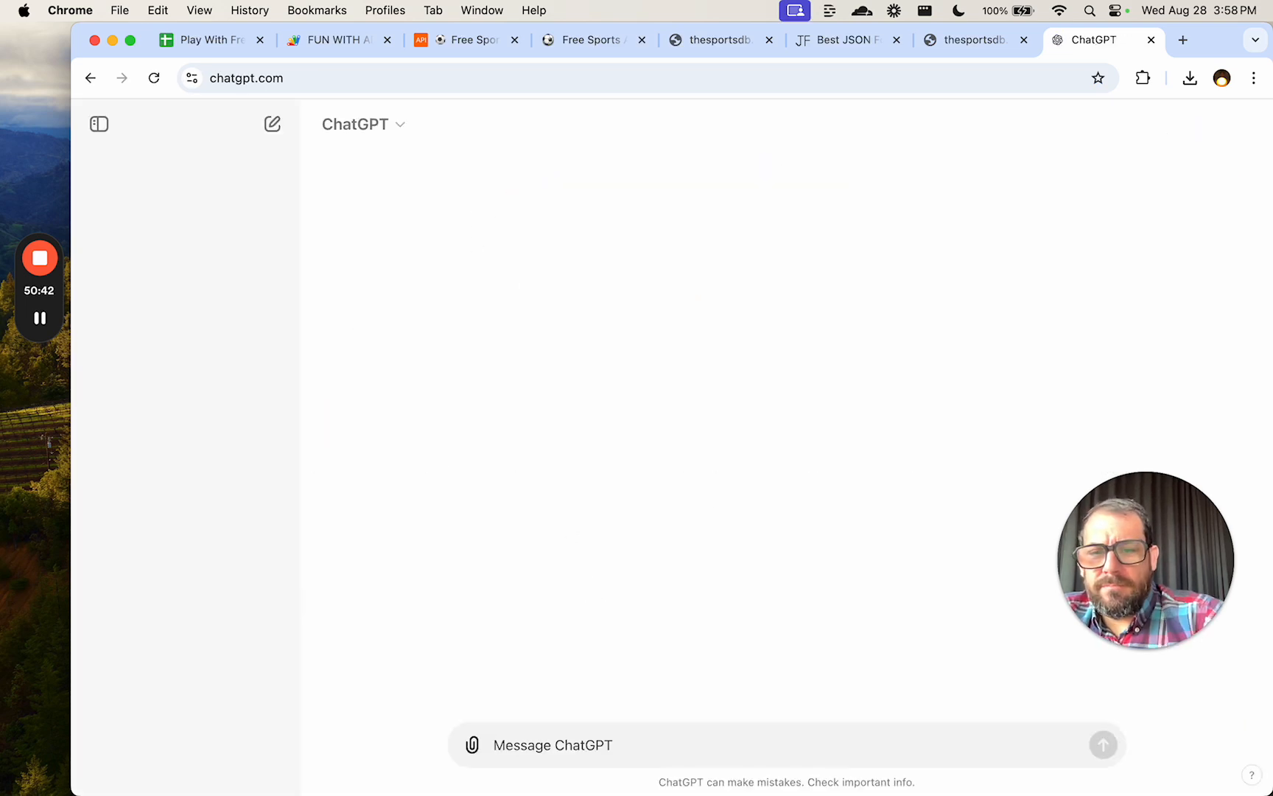
text(how to parse)
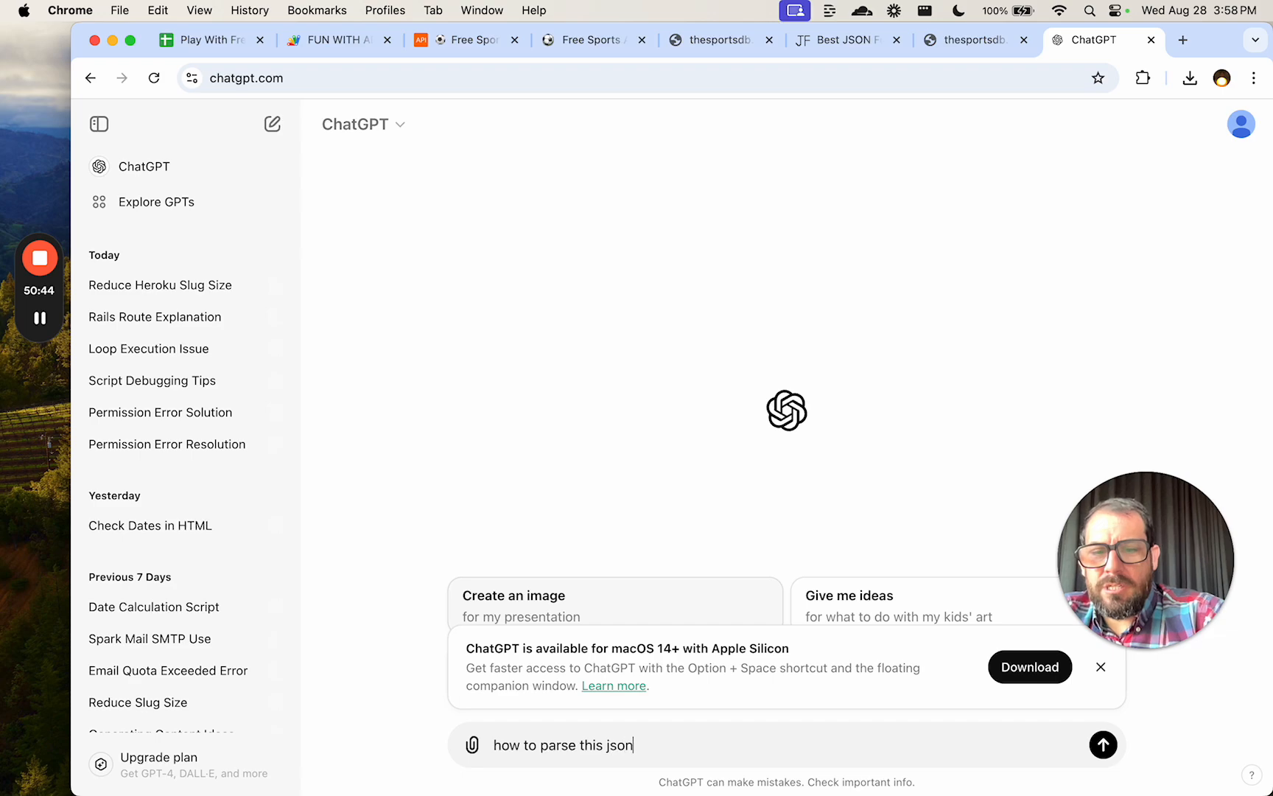
text( this json)
key(super+v)
key(Return)
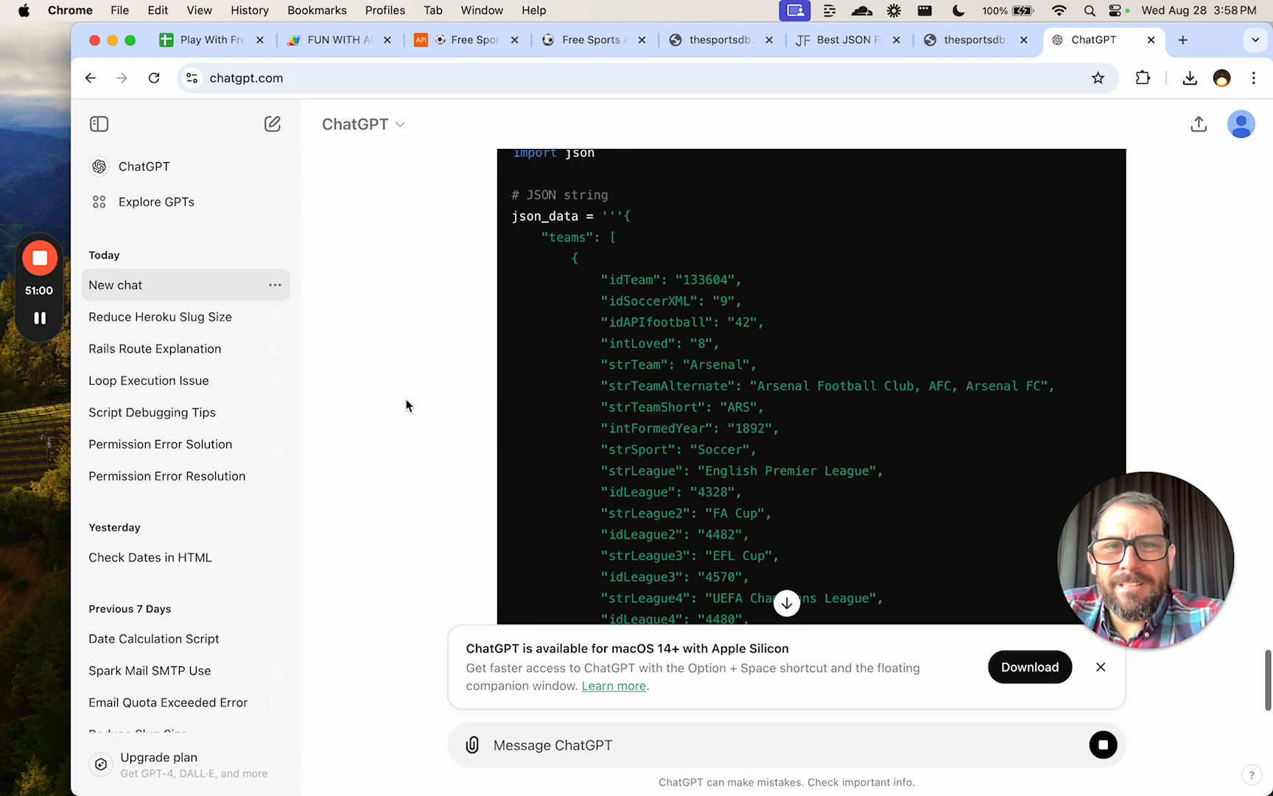
scroll(861, 361, down, 5)
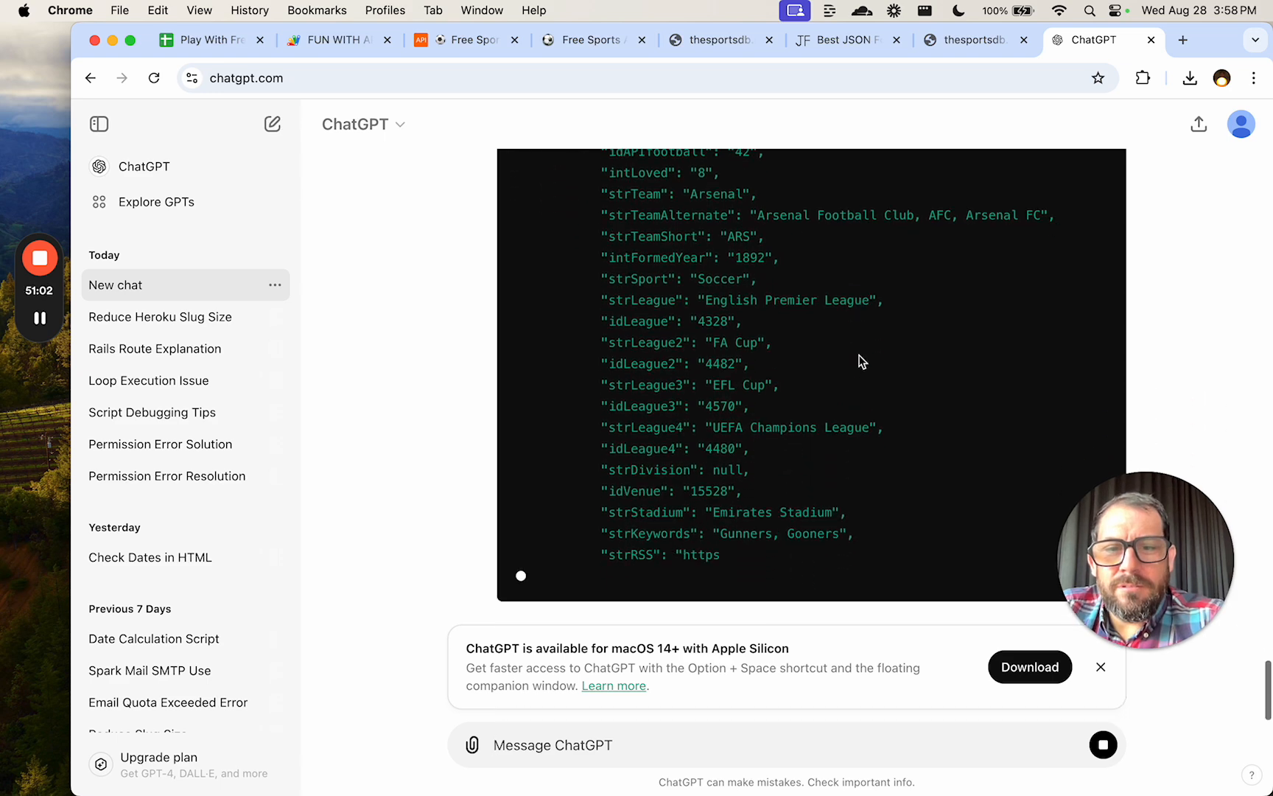
scroll(861, 361, up, 8)
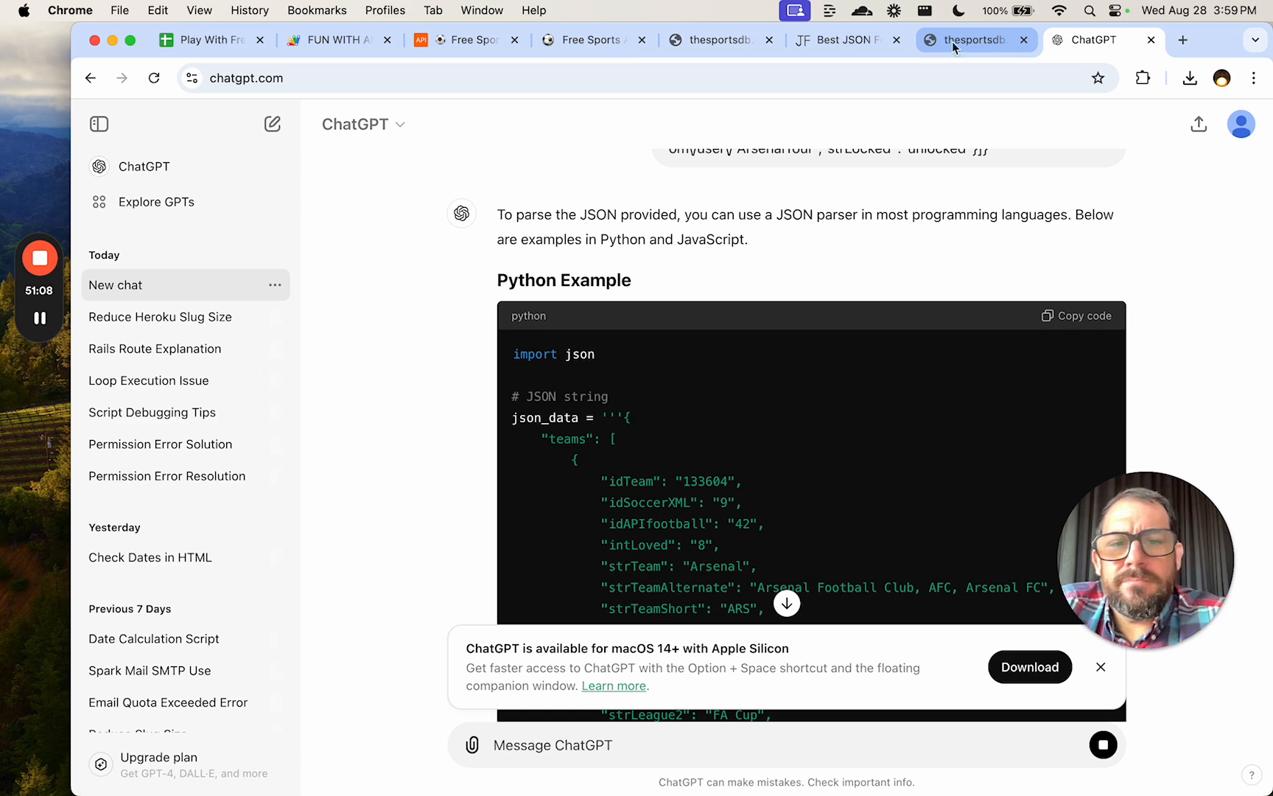
scroll(824, 347, down, 10)
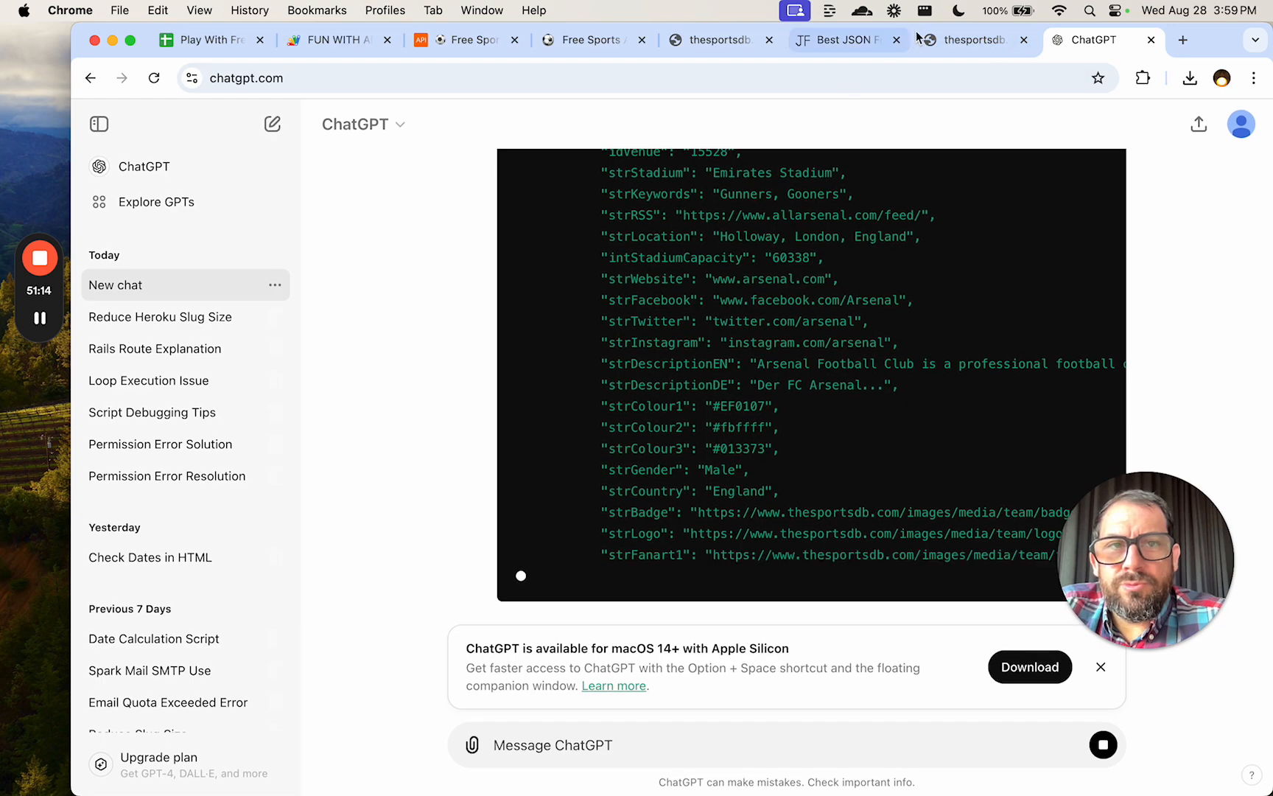
Recheck the start of the teams array, and close the JSON formatter and the duplicate team search response.
click(962, 40)
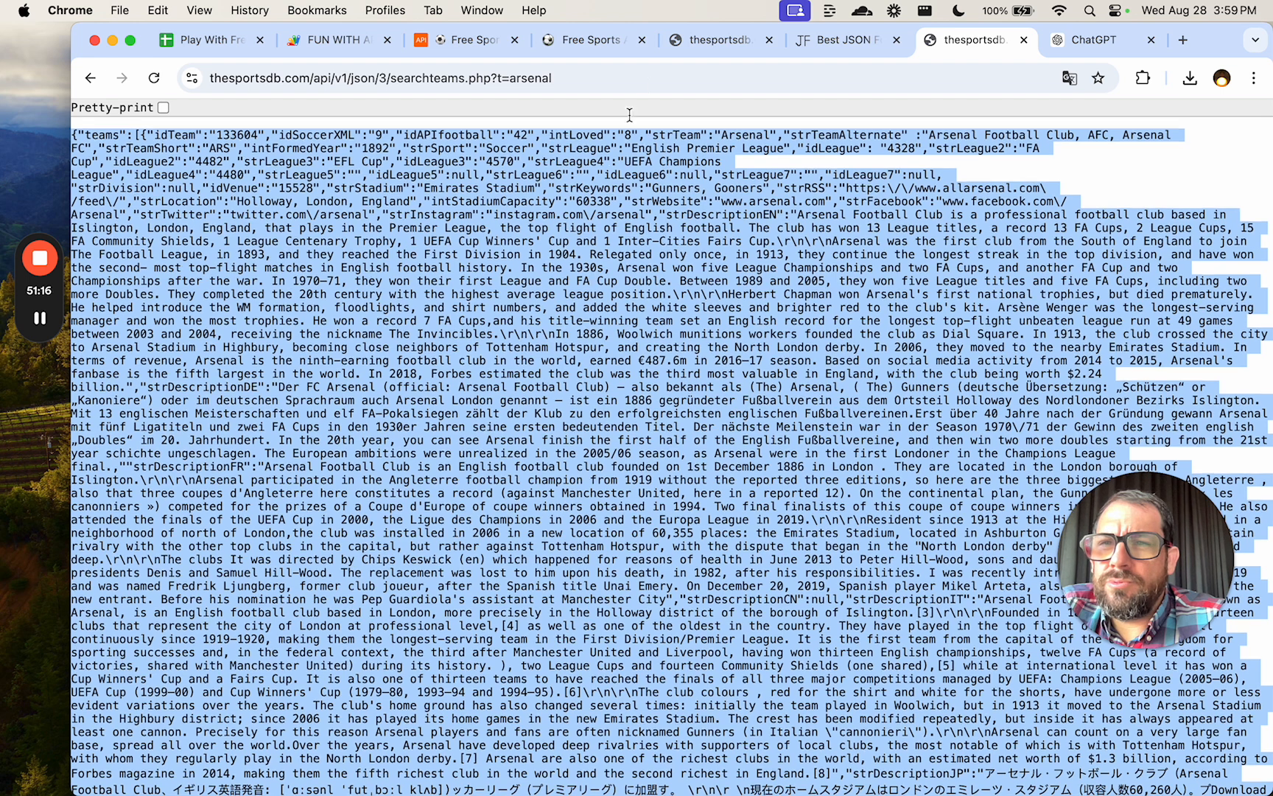
click(825, 40)
scroll(357, 435, up, 6)
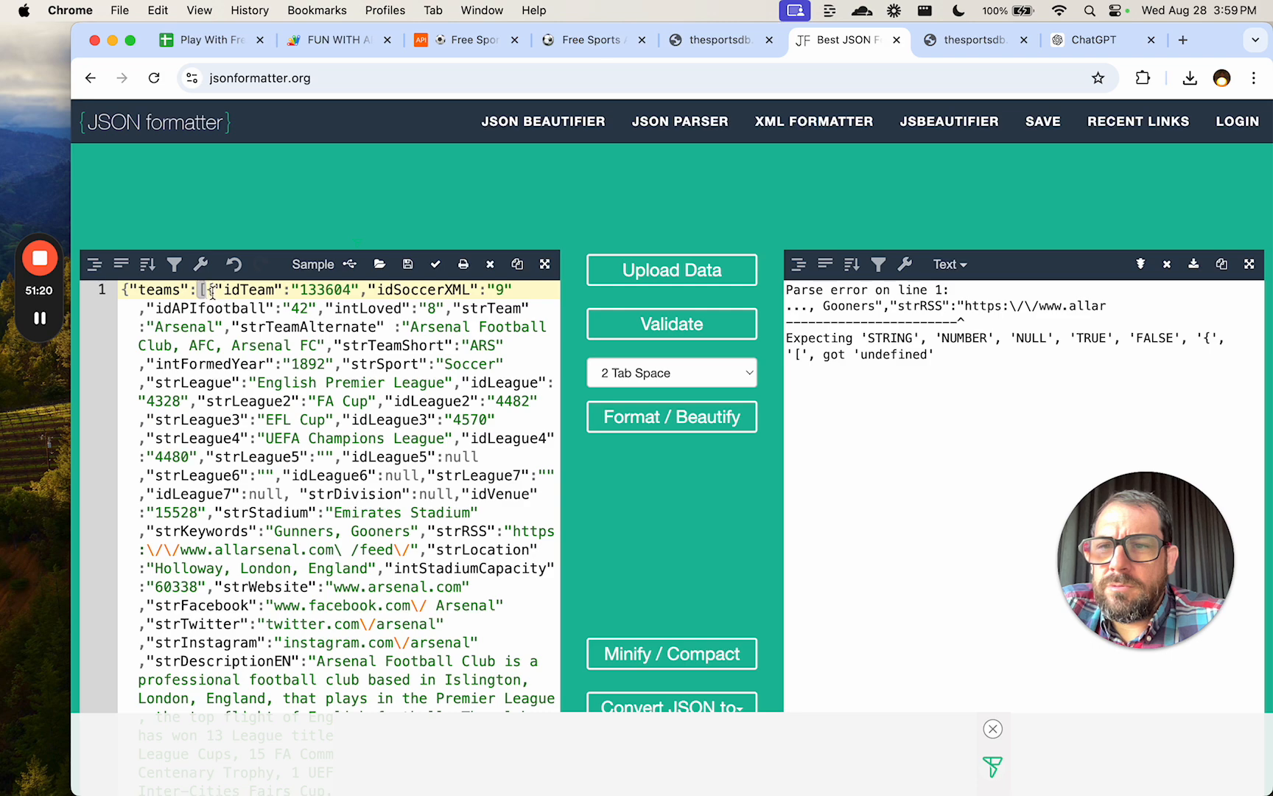
key(super+w)
key(super+w)
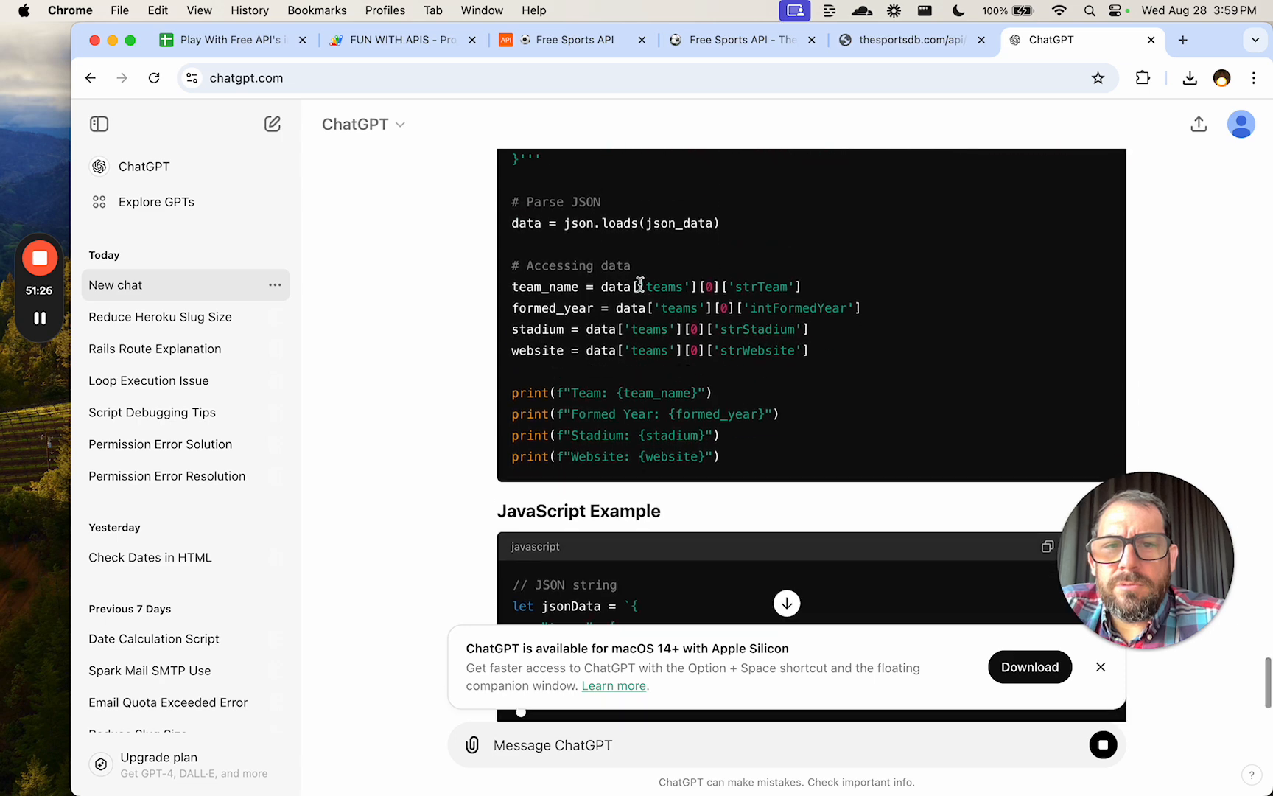
Change the getTeams return statement to results['teams'][0] using bracket notation, save the script, and check cell A1 of the spreadsheet.
click(398, 40)
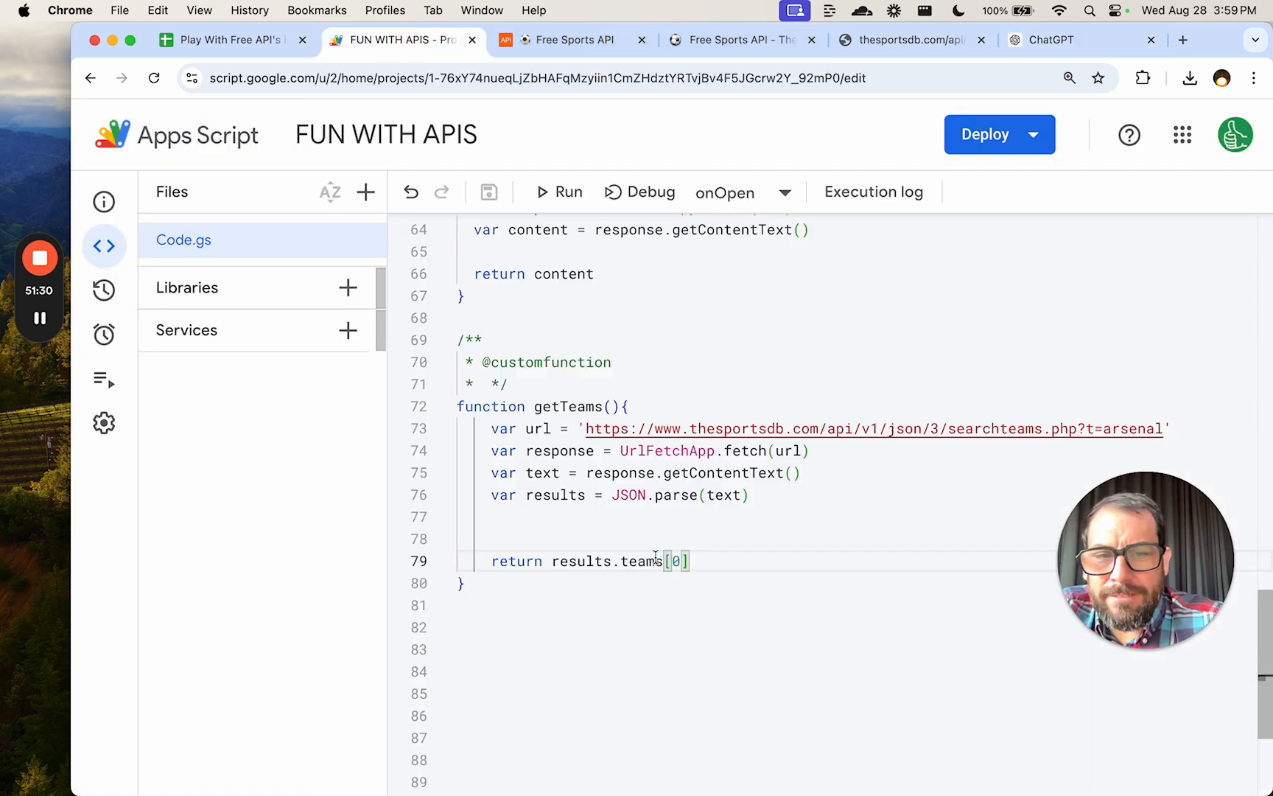
drag(611, 561, 663, 561)
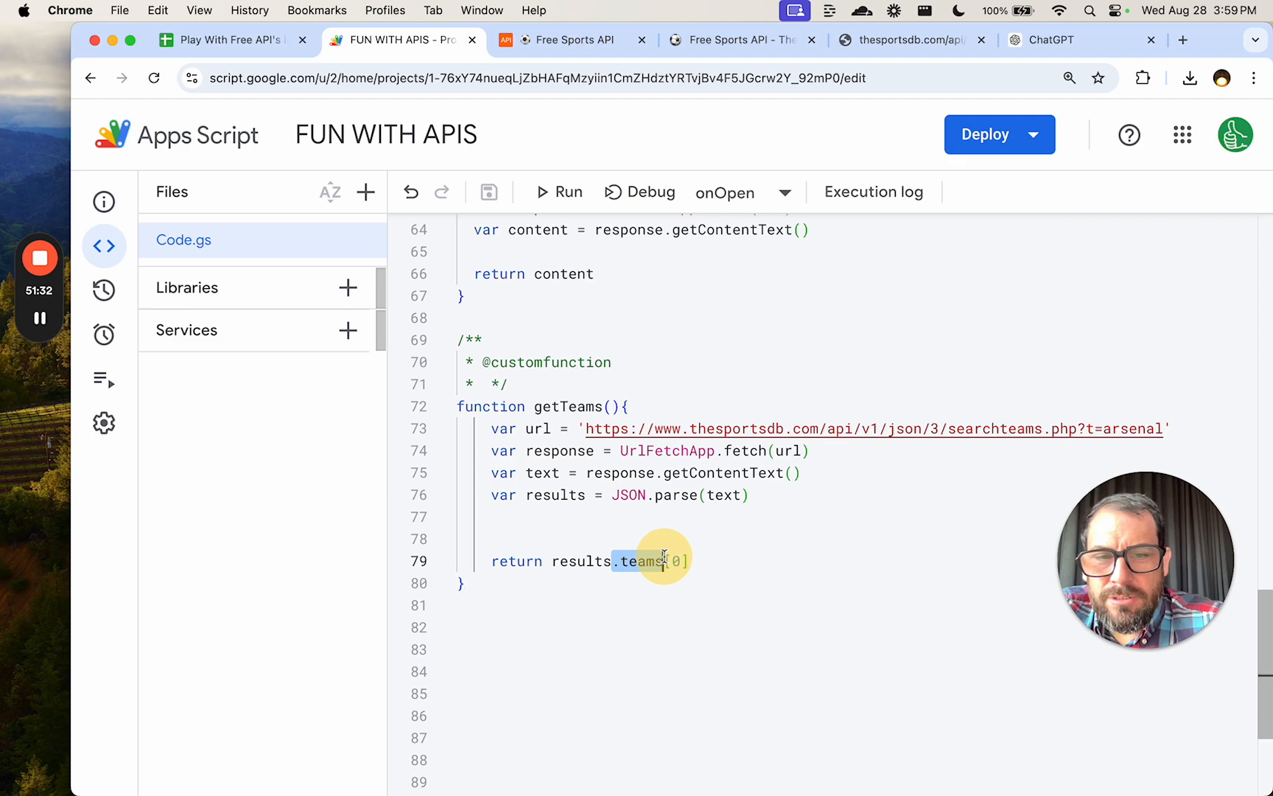
text(['teams)
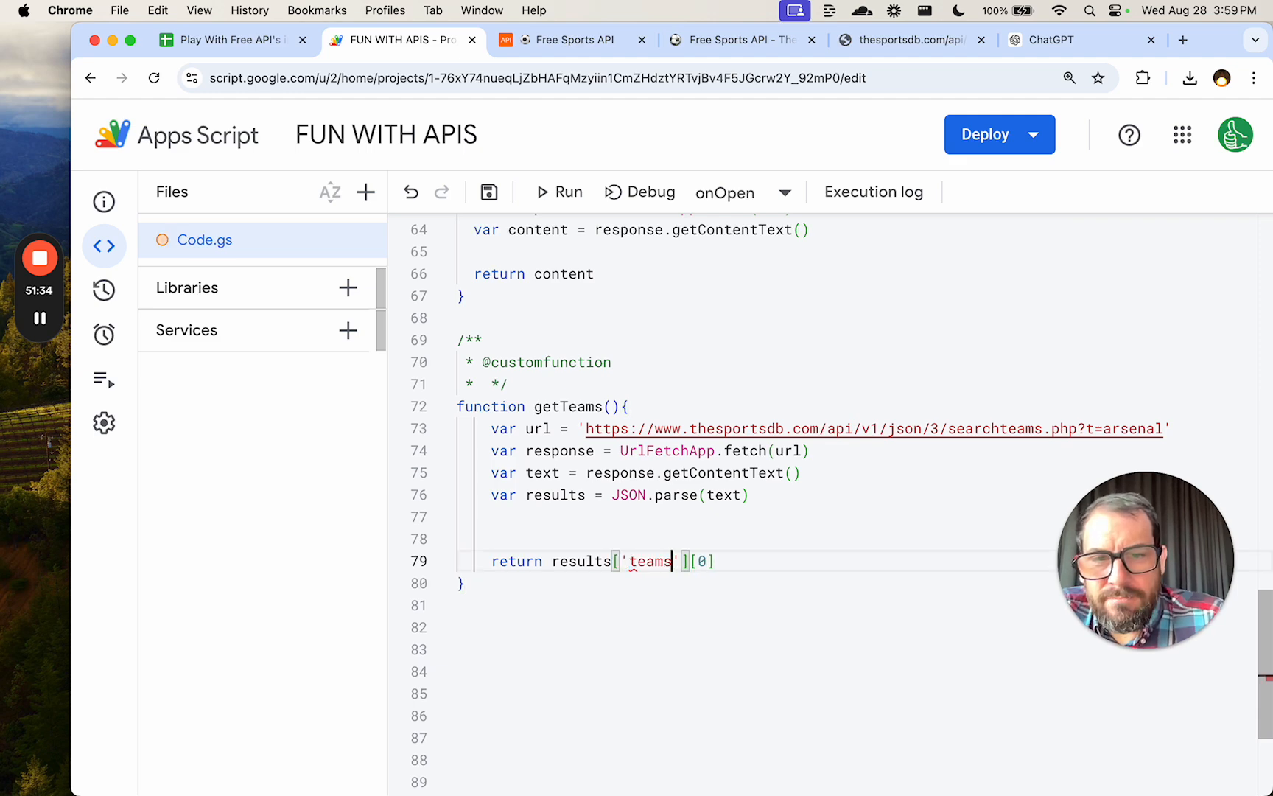
key(super+Right)
key(super+s)
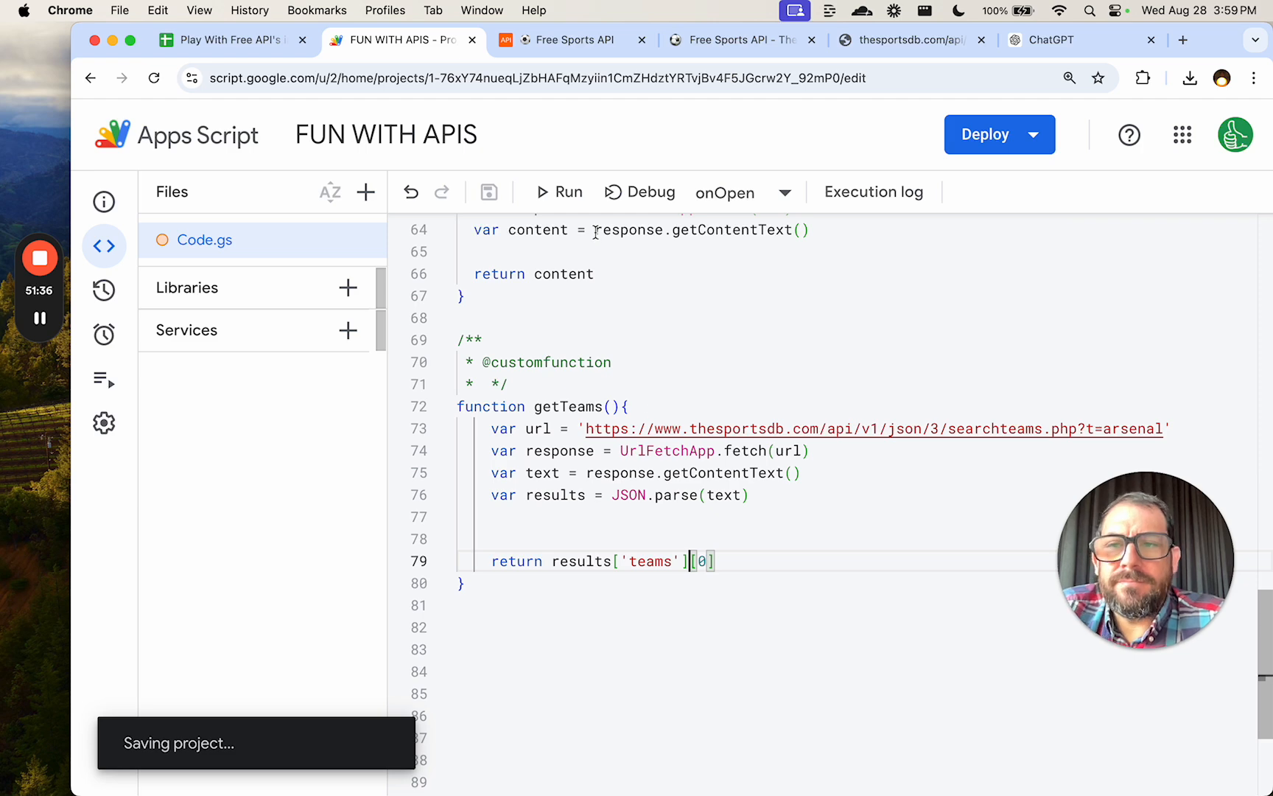
click(241, 41)
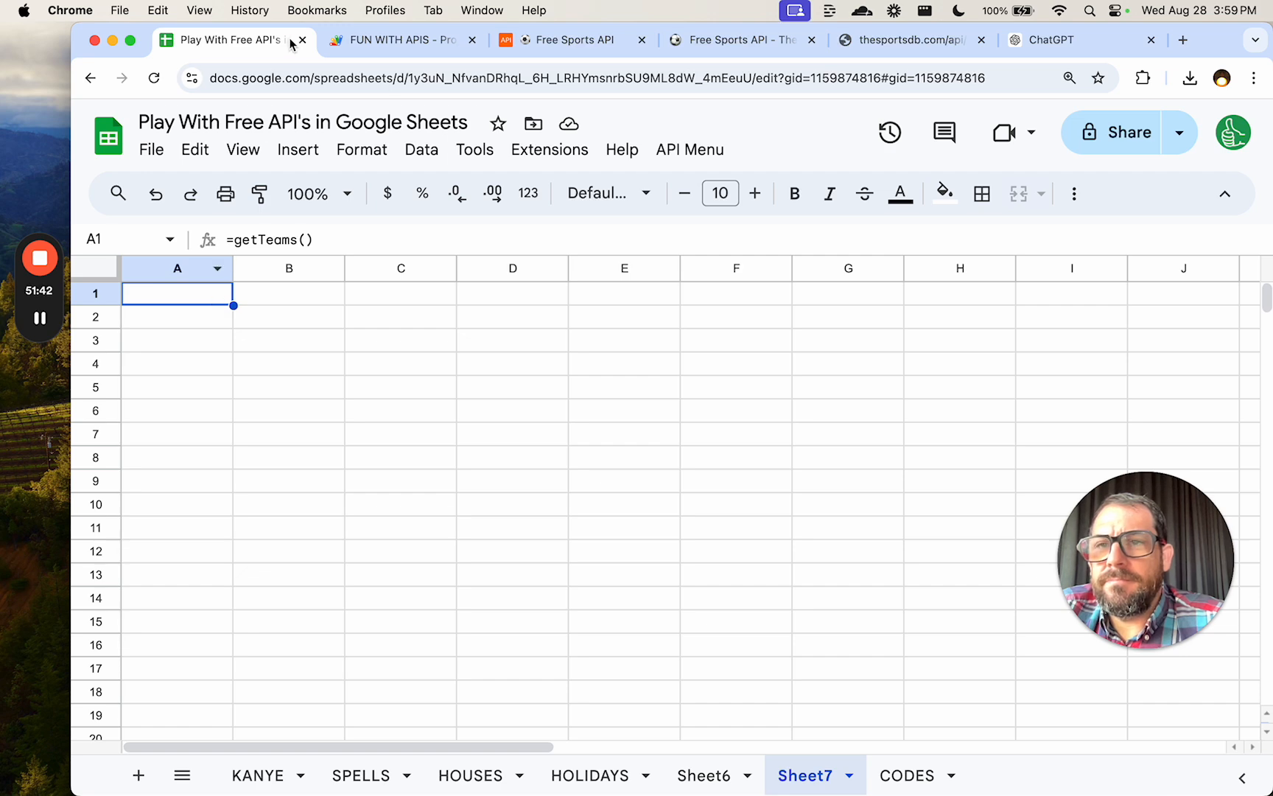
Compare the return statement in getTeams with the lines that access team data in ChatGPT's Python example.
click(367, 43)
click(1036, 29)
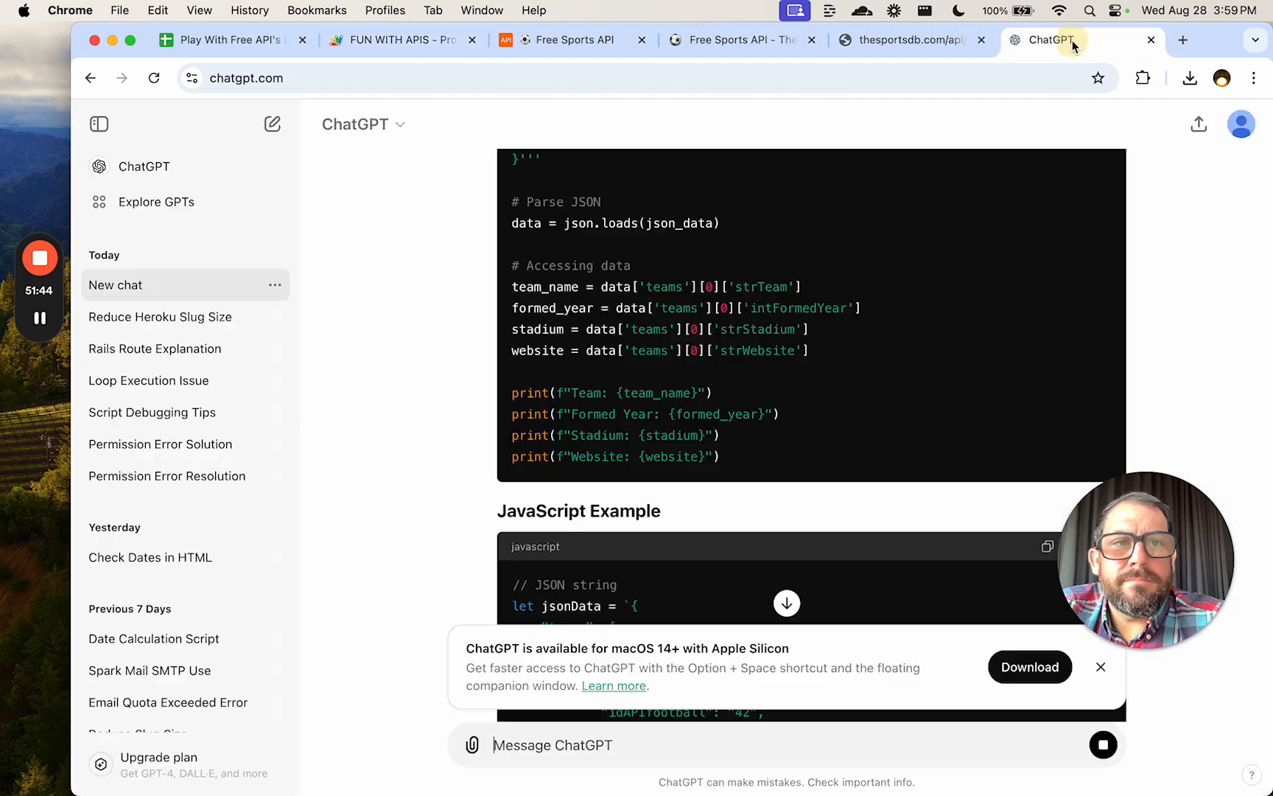
scroll(808, 368, down, 3)
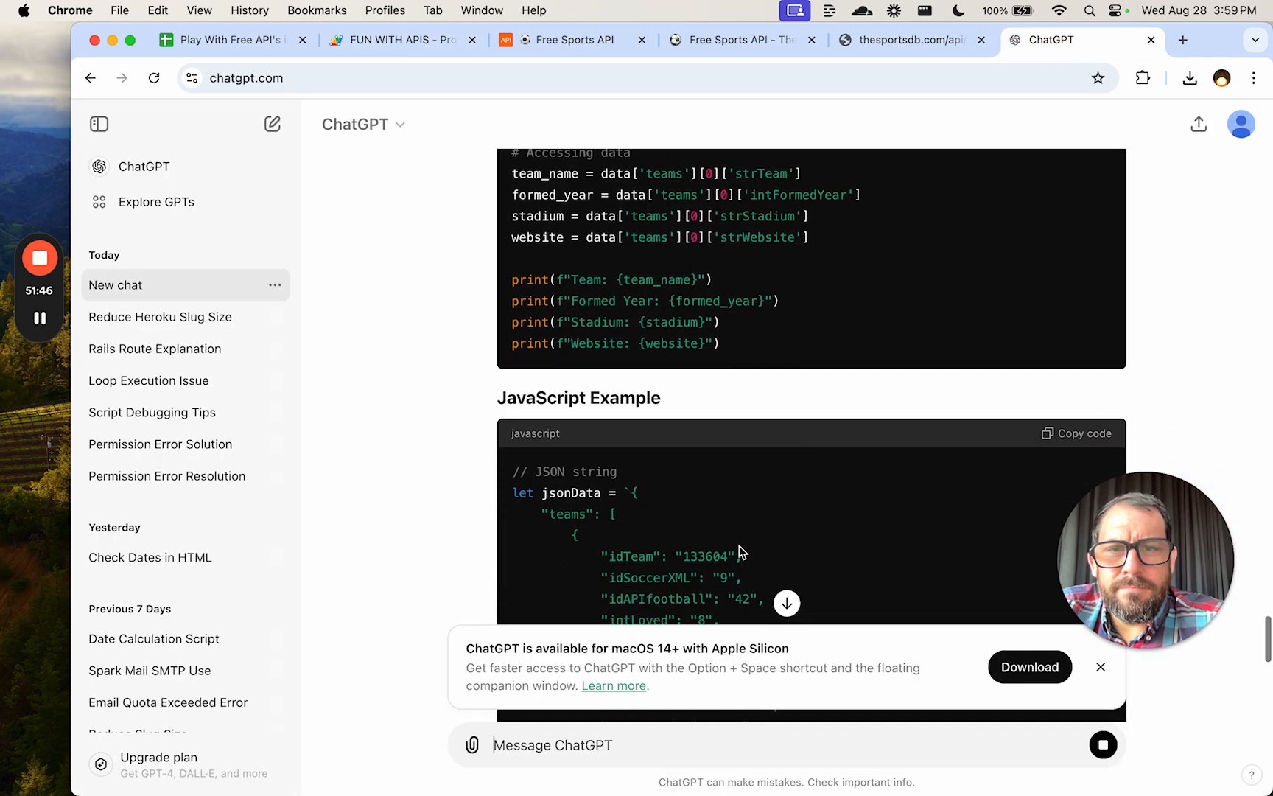
scroll(739, 549, up, 3)
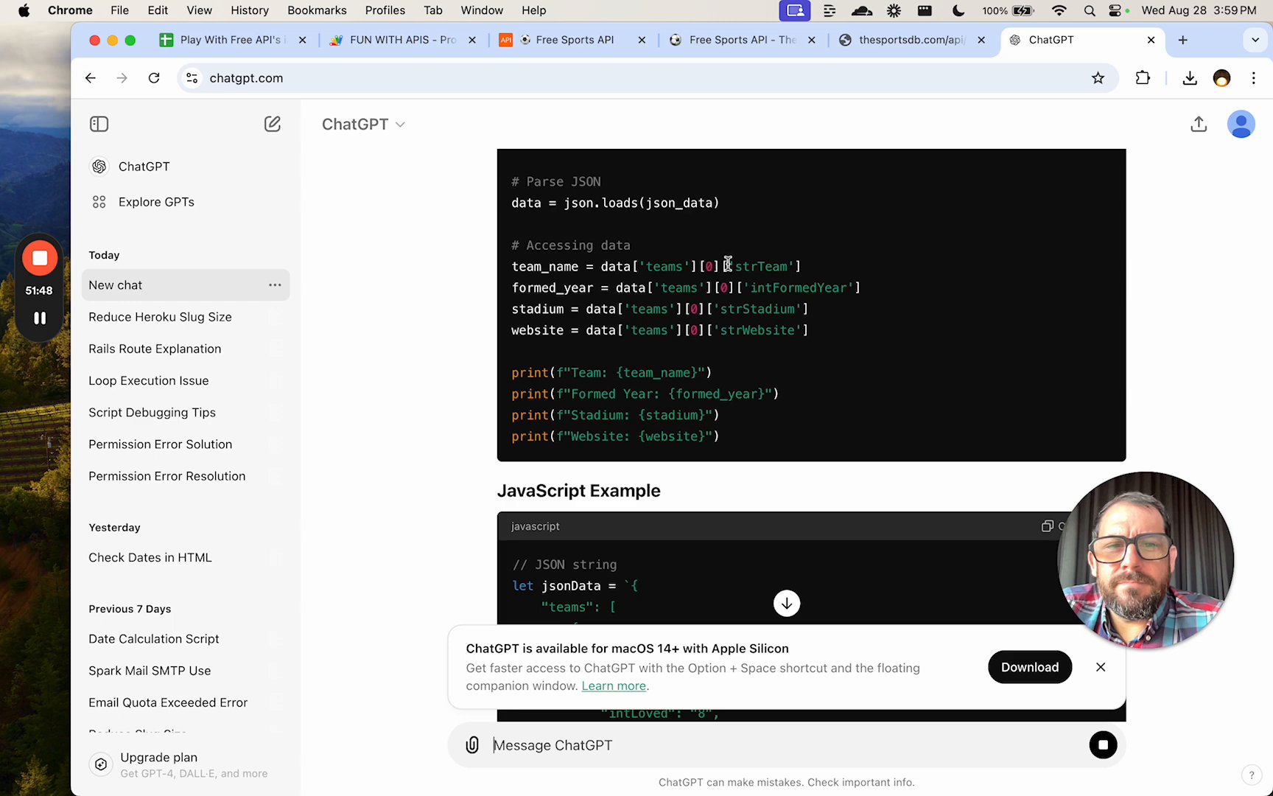
scroll(728, 267, up, 2)
scroll(727, 308, up, 1)
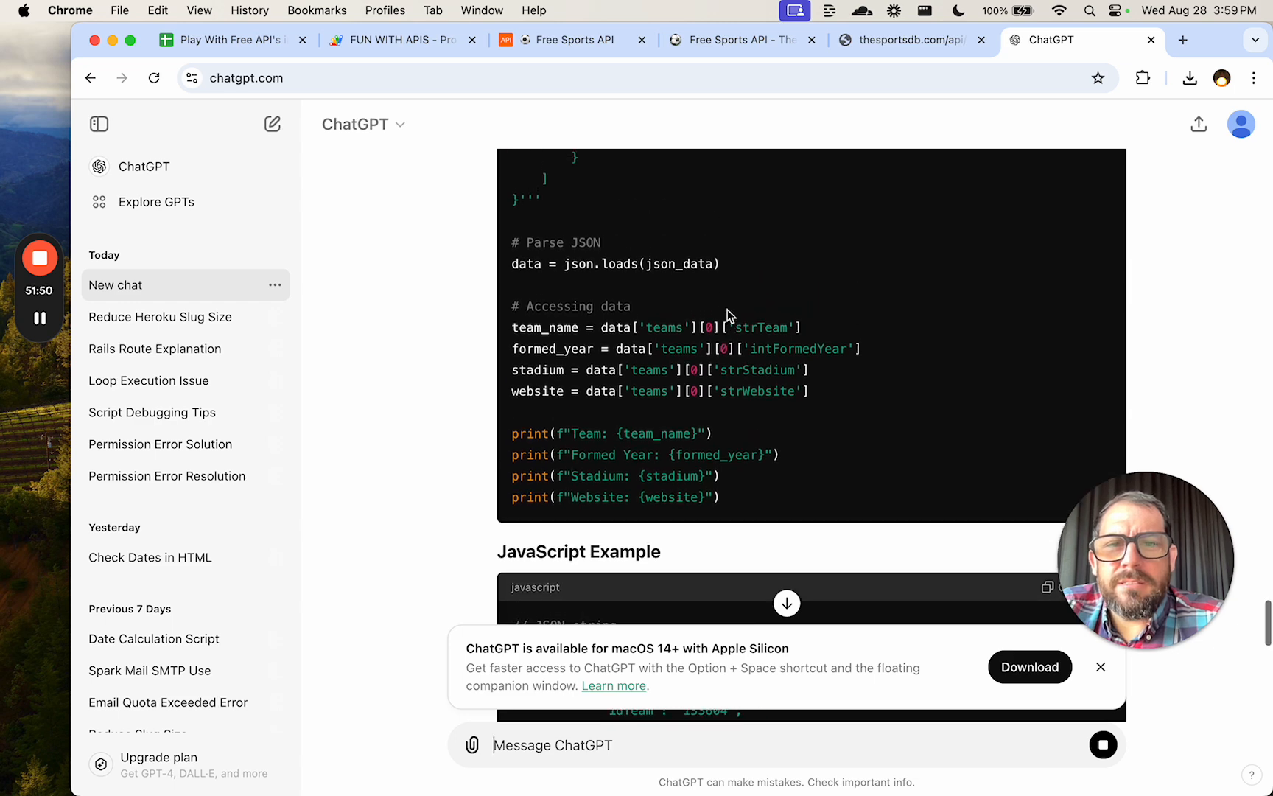
click(251, 40)
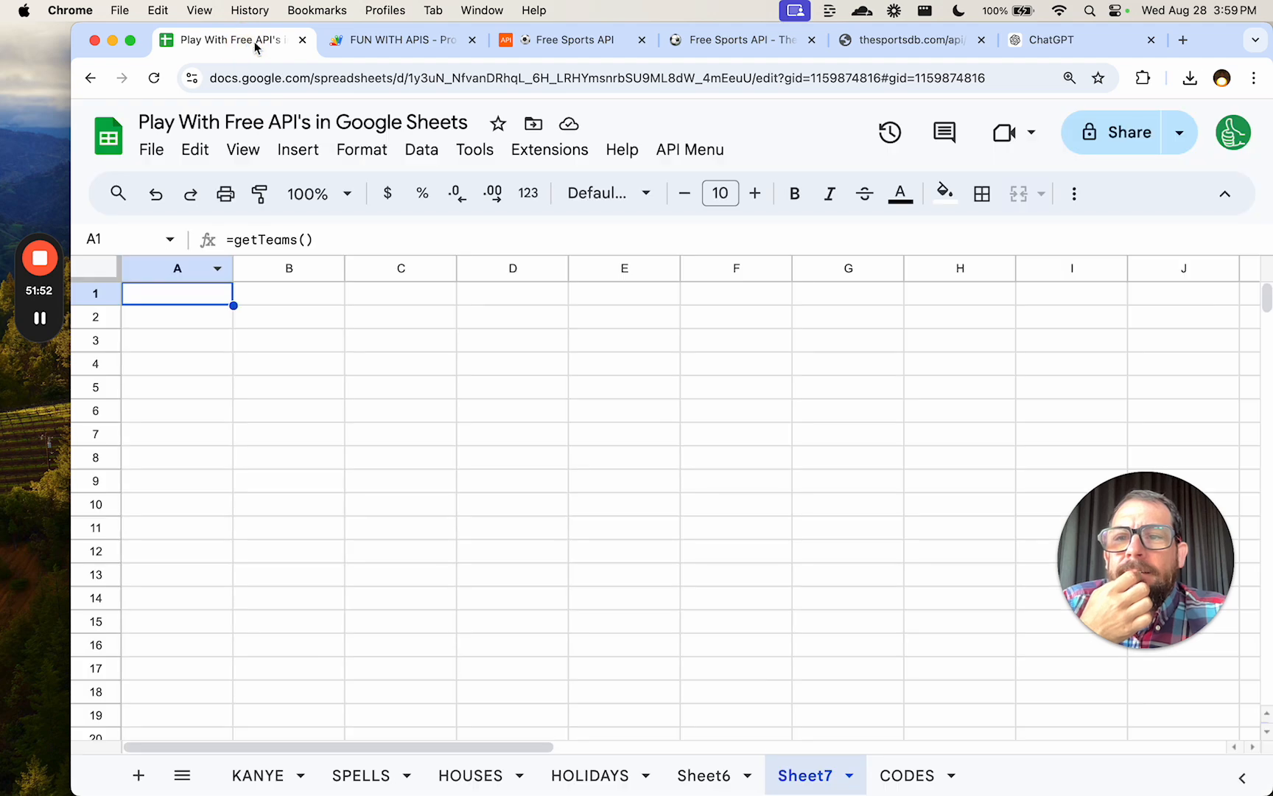
click(357, 40)
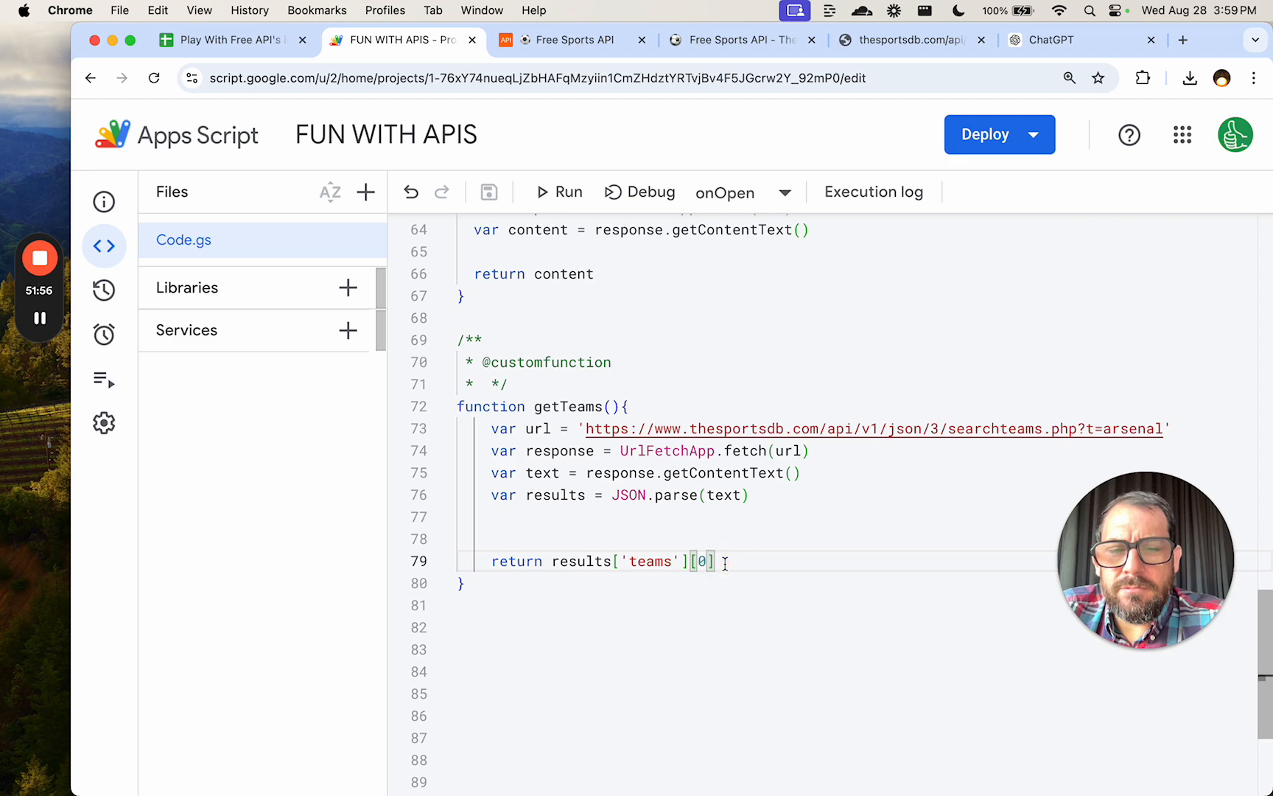
Append ['strTeam'] from ChatGPT's example to the getTeams return statement, save the script, and check cell A1.
click(1051, 40)
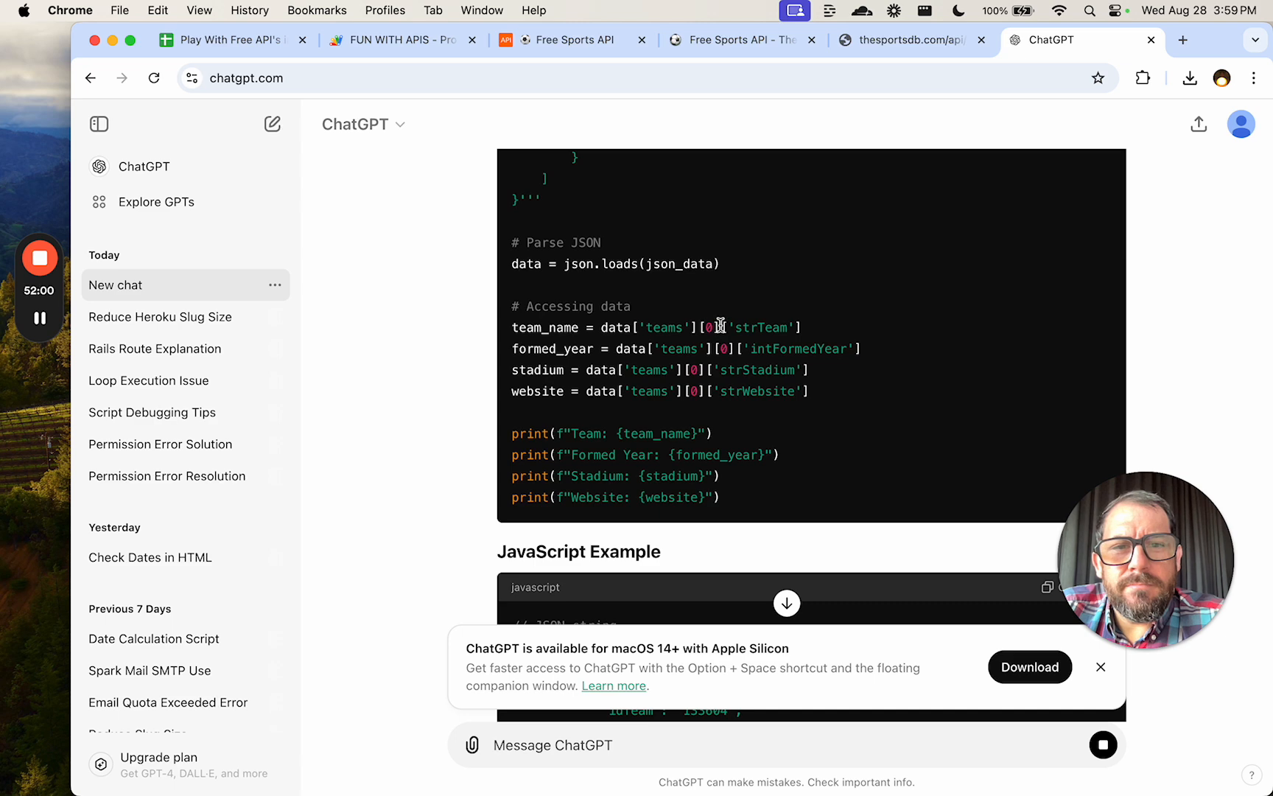
drag(720, 326, 803, 327)
key(super+c)
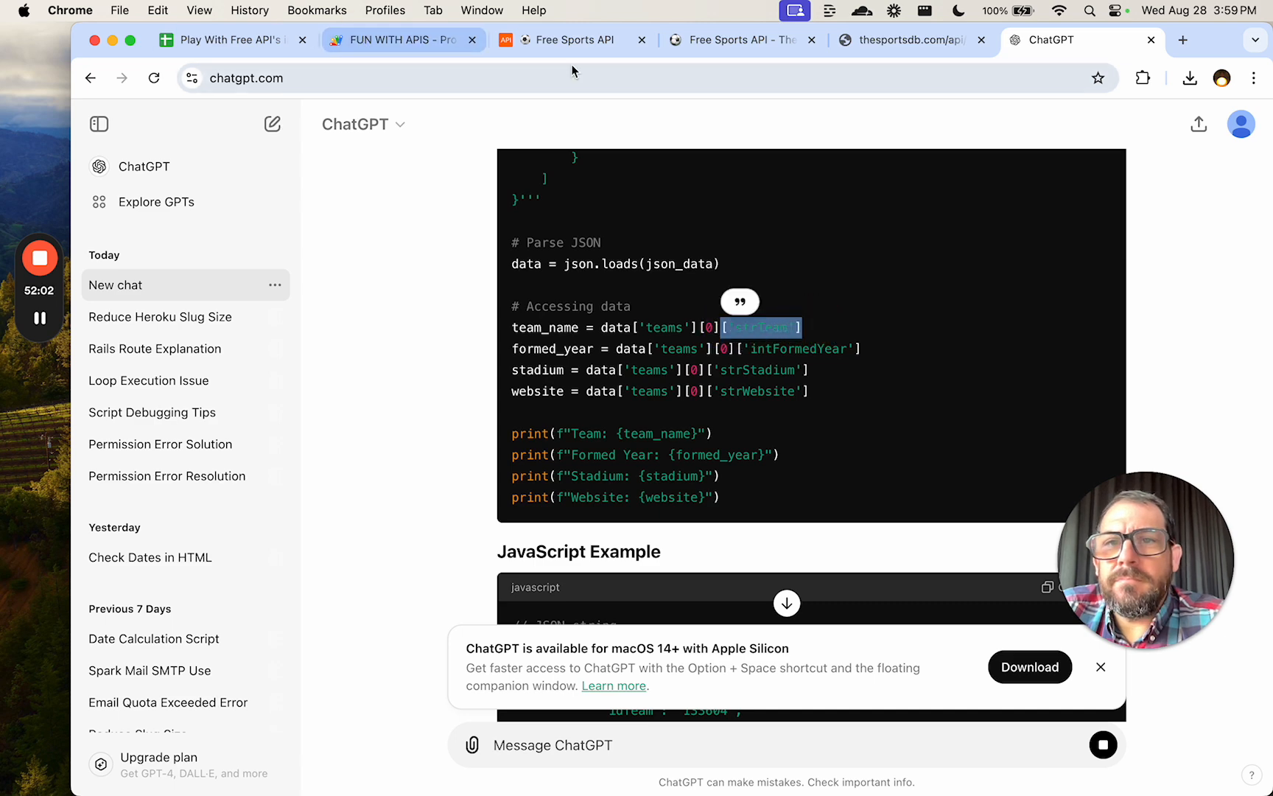
click(403, 40)
key(super+v)
key(super+s)
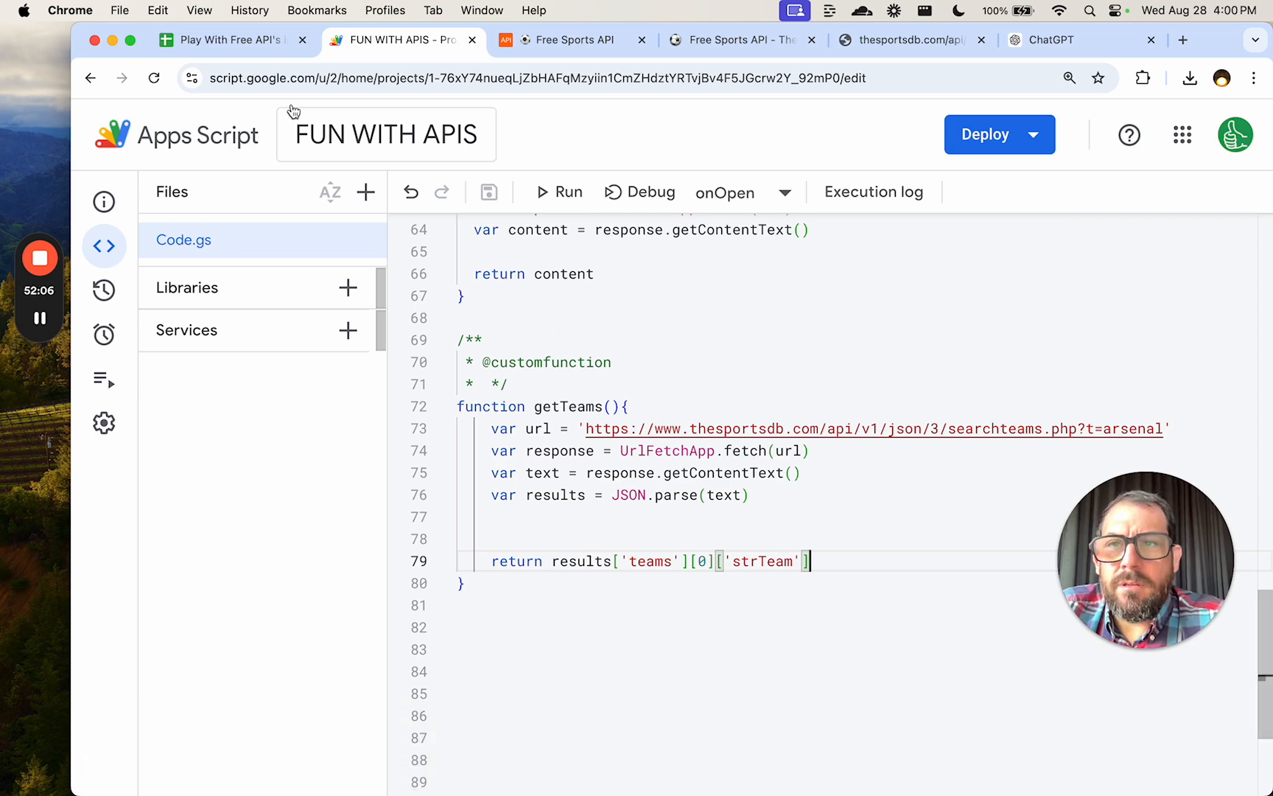
click(233, 41)
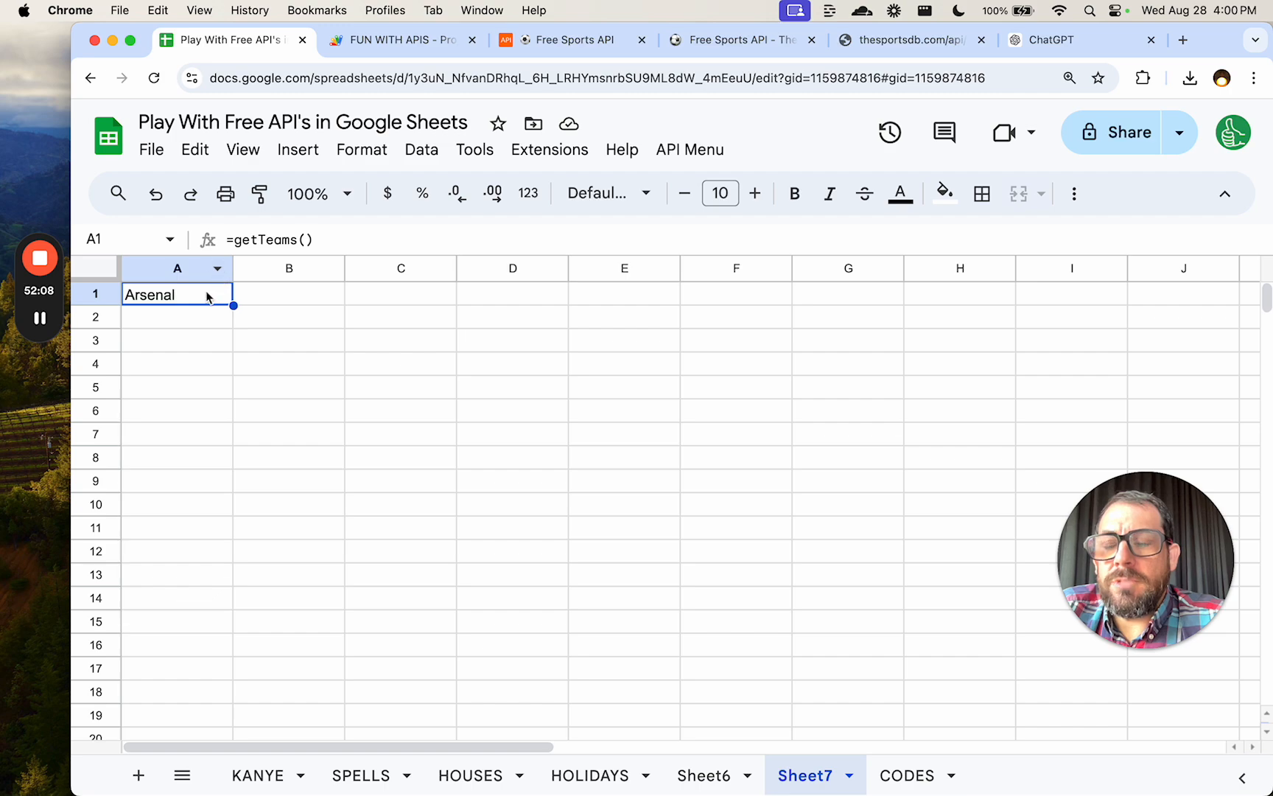
Replace strTeam with strTeamAlternate from the JSON response in the getTeams return statement, save, and check cell A1.
click(436, 37)
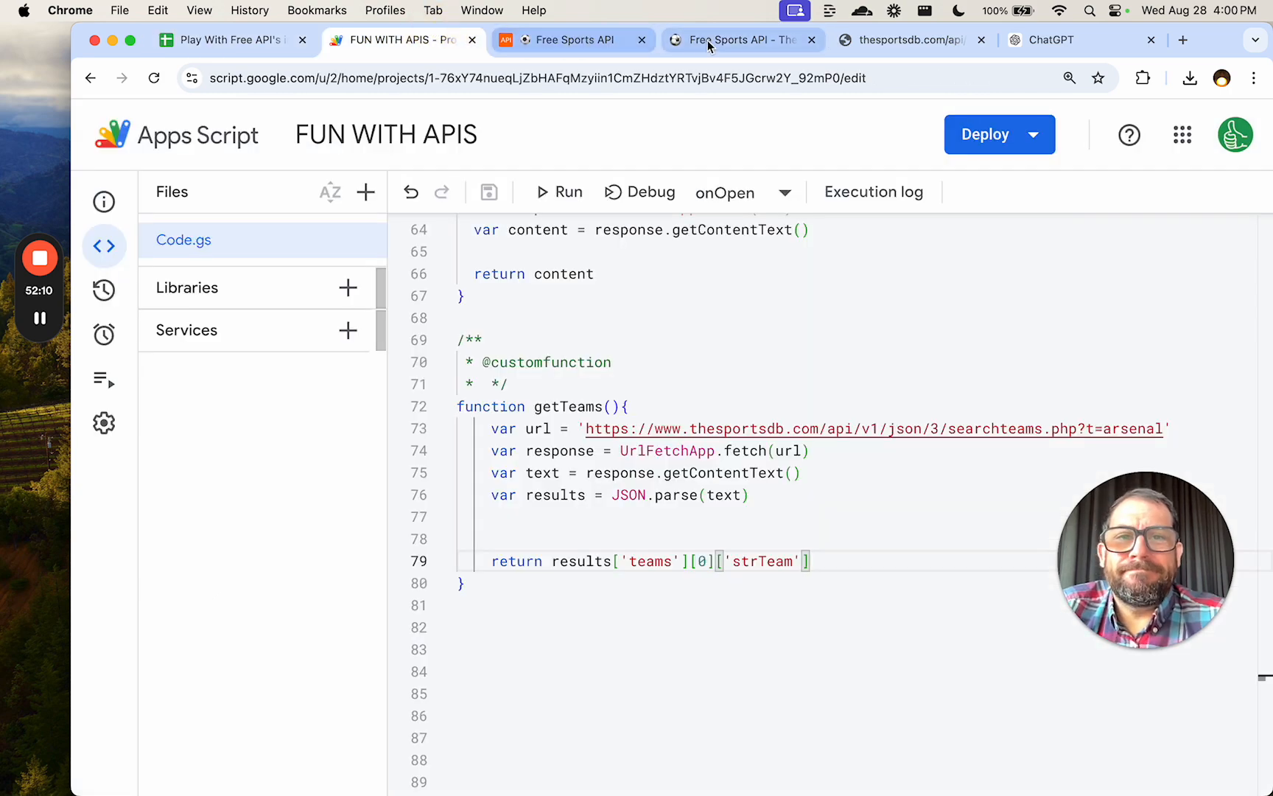
click(896, 39)
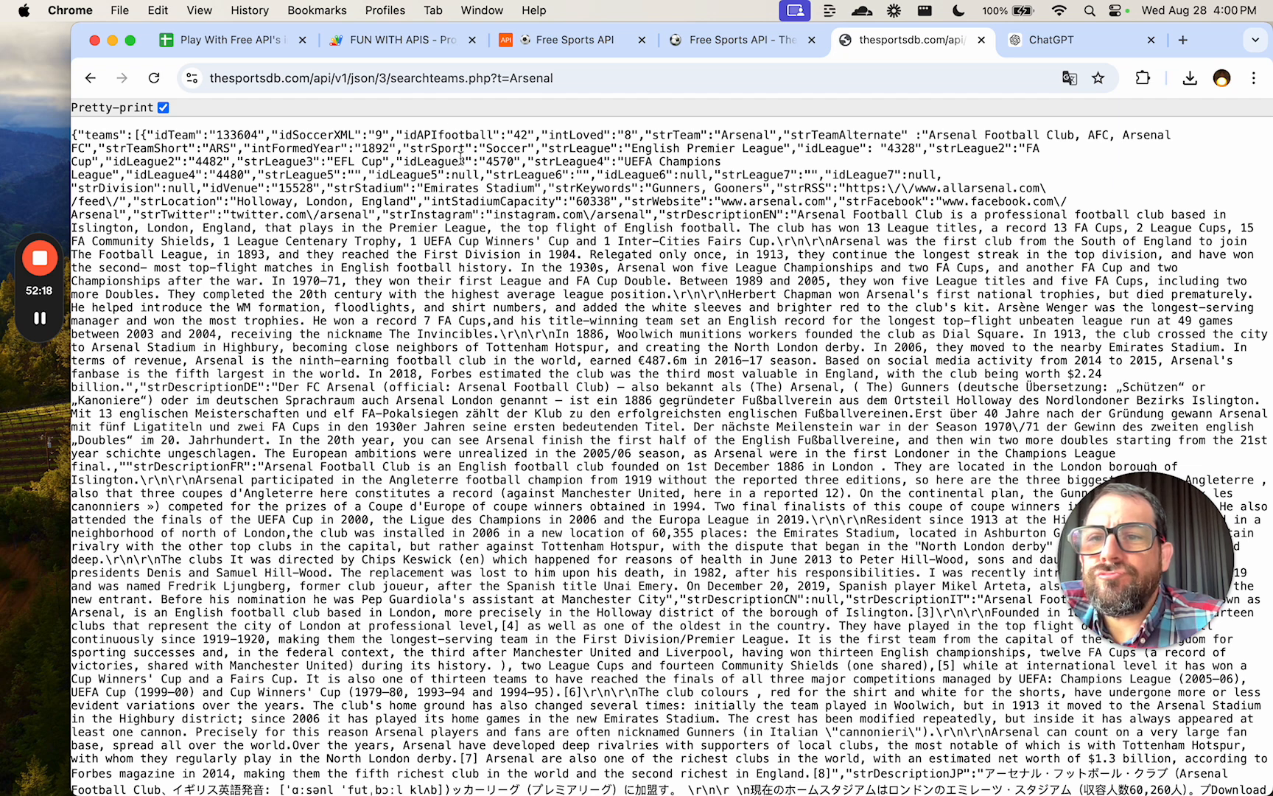
double_click(863, 135)
key(super+c)
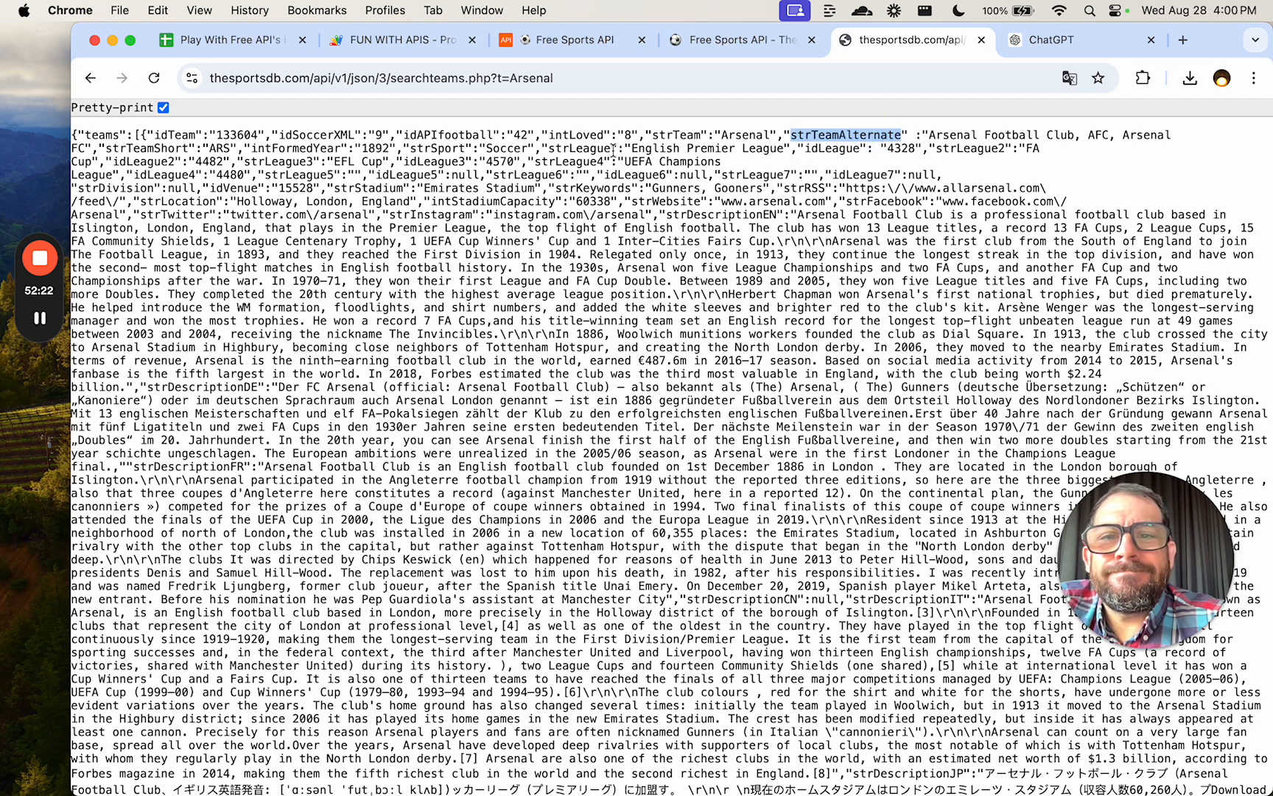
click(714, 38)
click(588, 40)
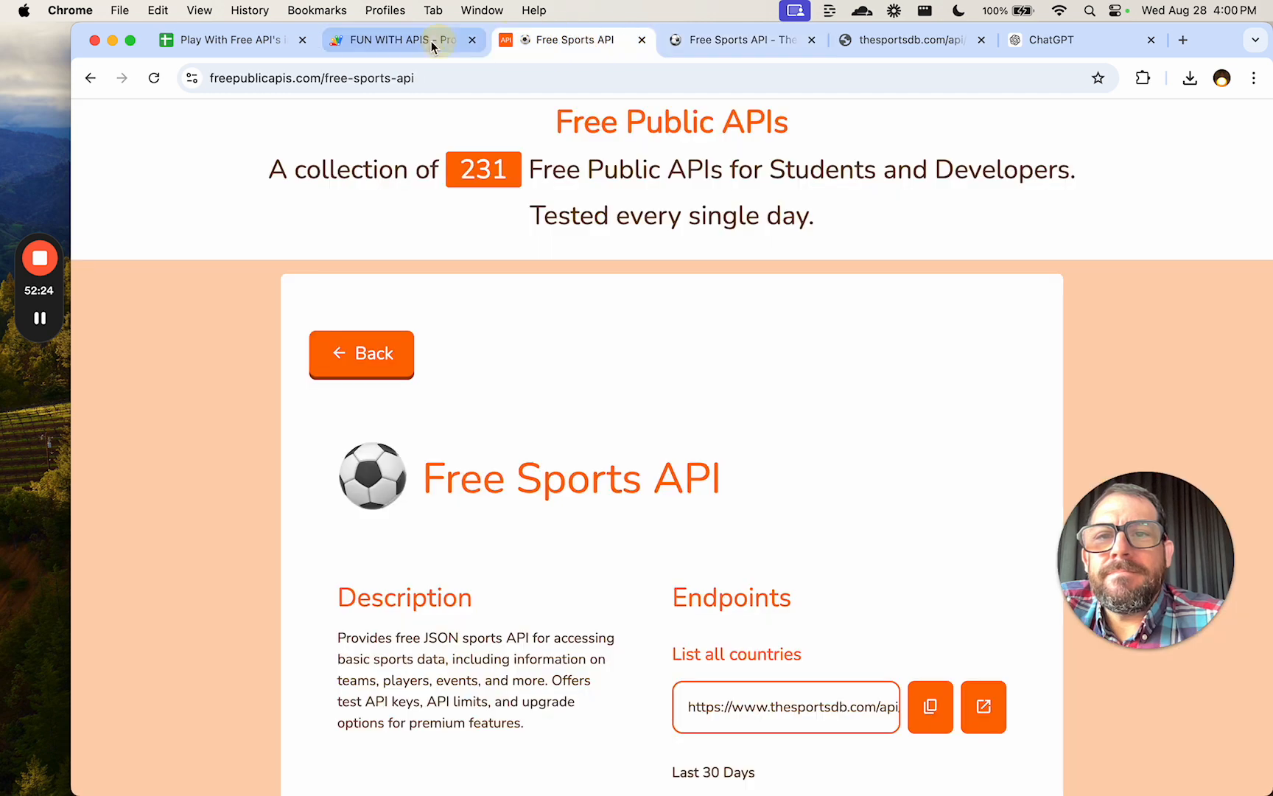
click(431, 41)
double_click(775, 560)
key(super+v)
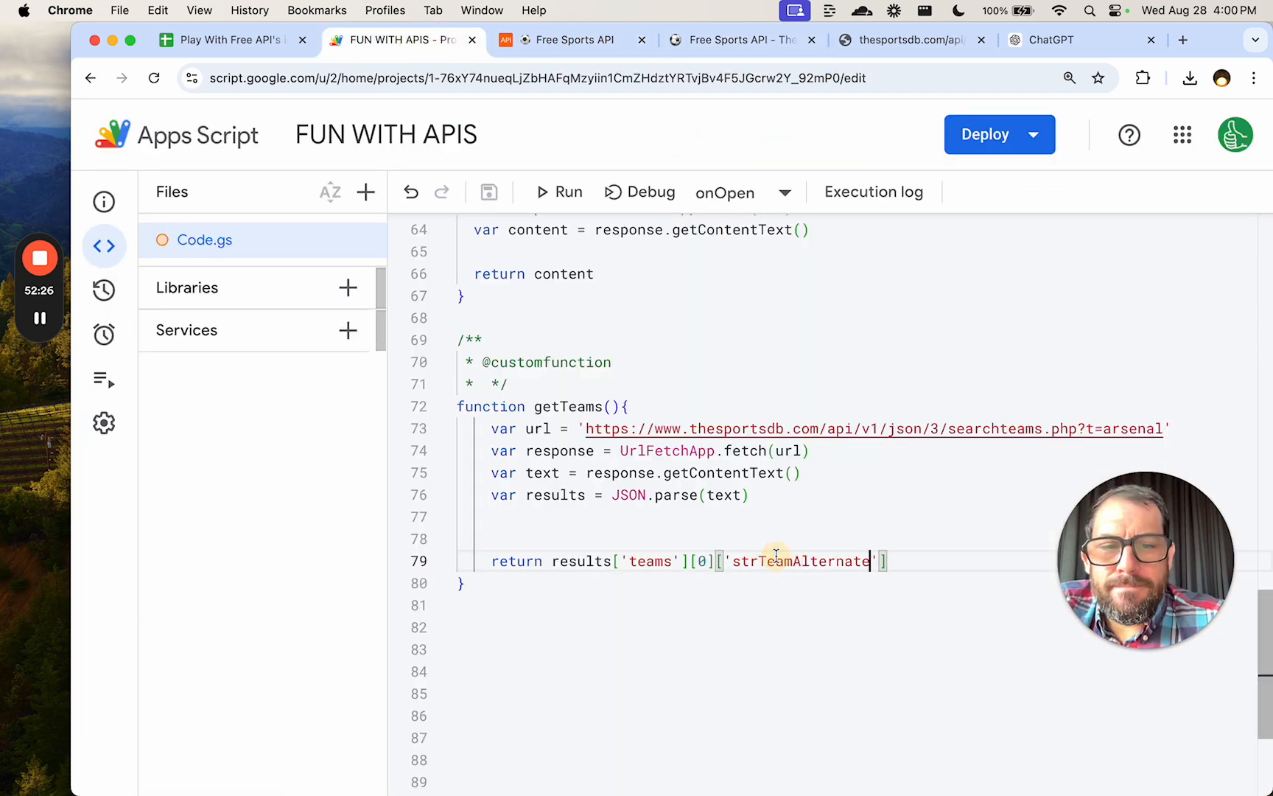
key(super+s)
click(245, 40)
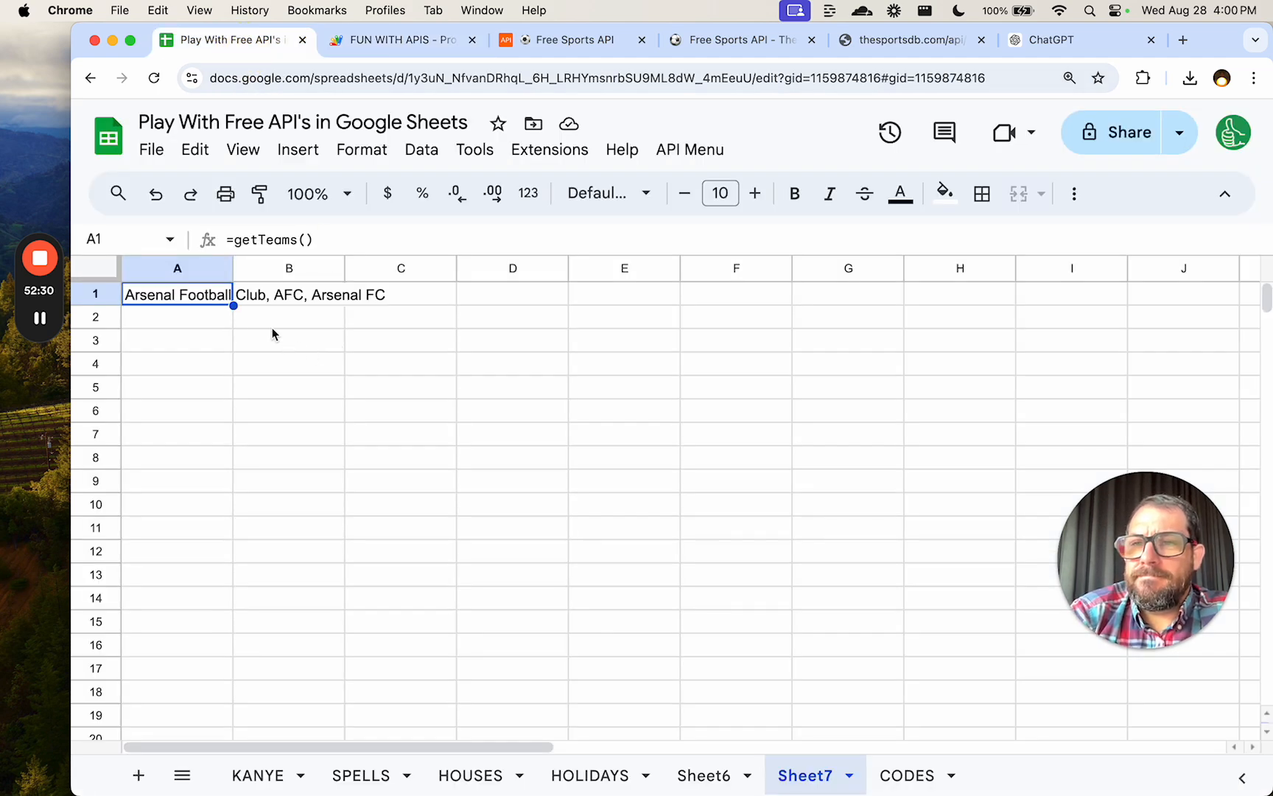
Look over the Arsenal JSON response and the sports API pages, and examine how ChatGPT's Python example accesses strTeam.
click(927, 41)
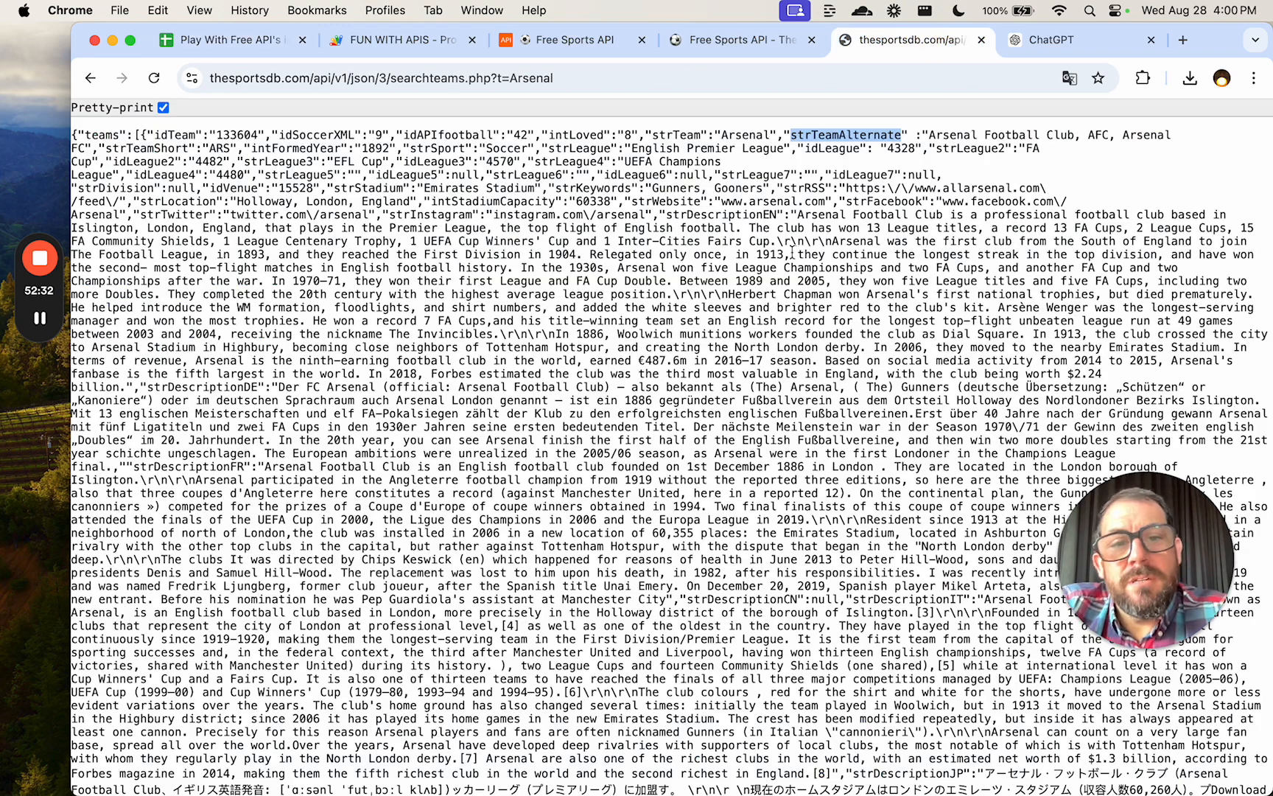
click(746, 45)
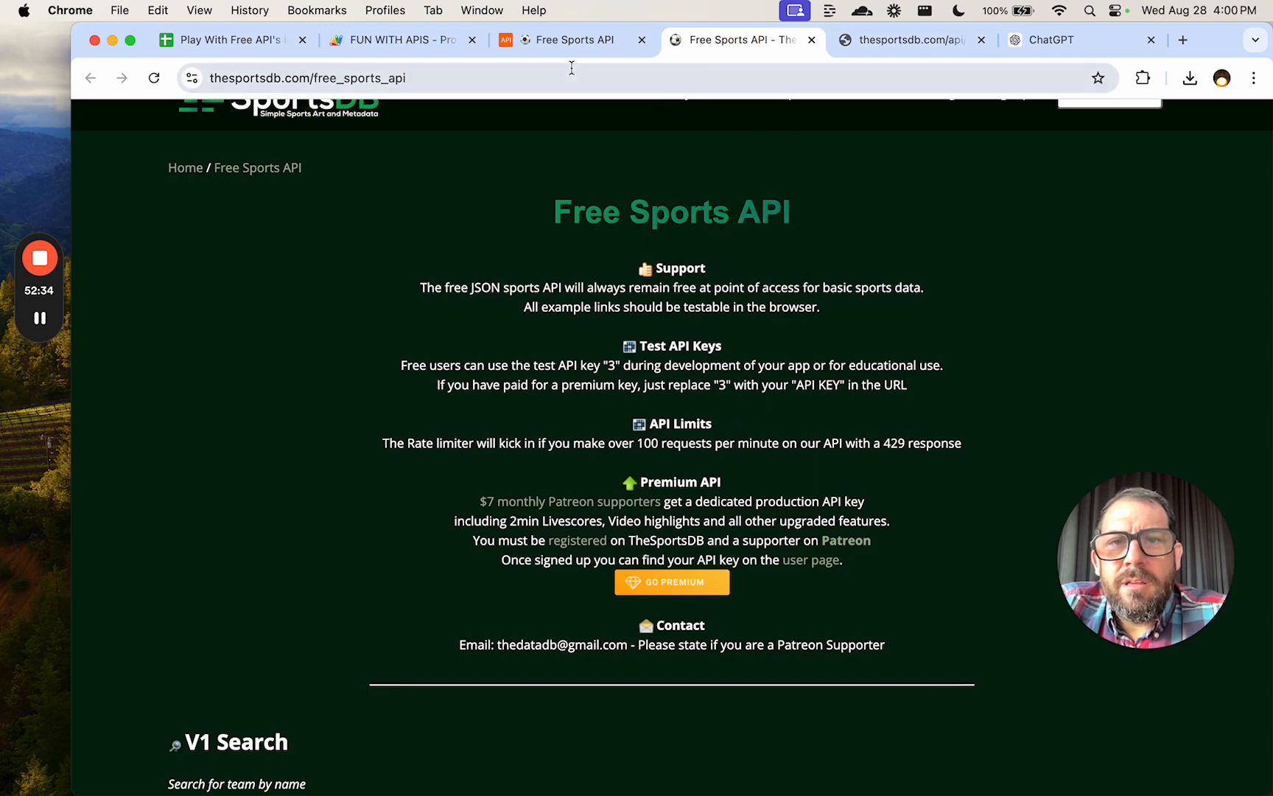
click(571, 40)
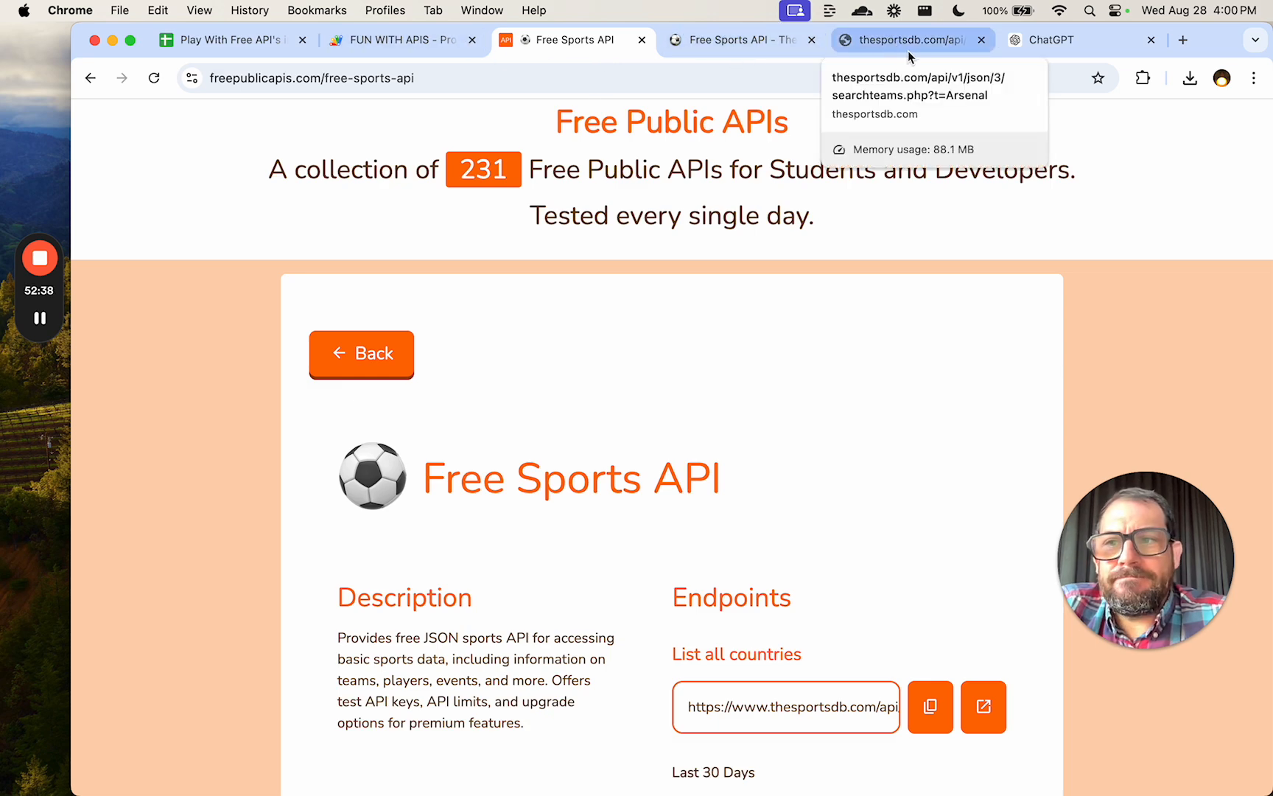
click(1046, 45)
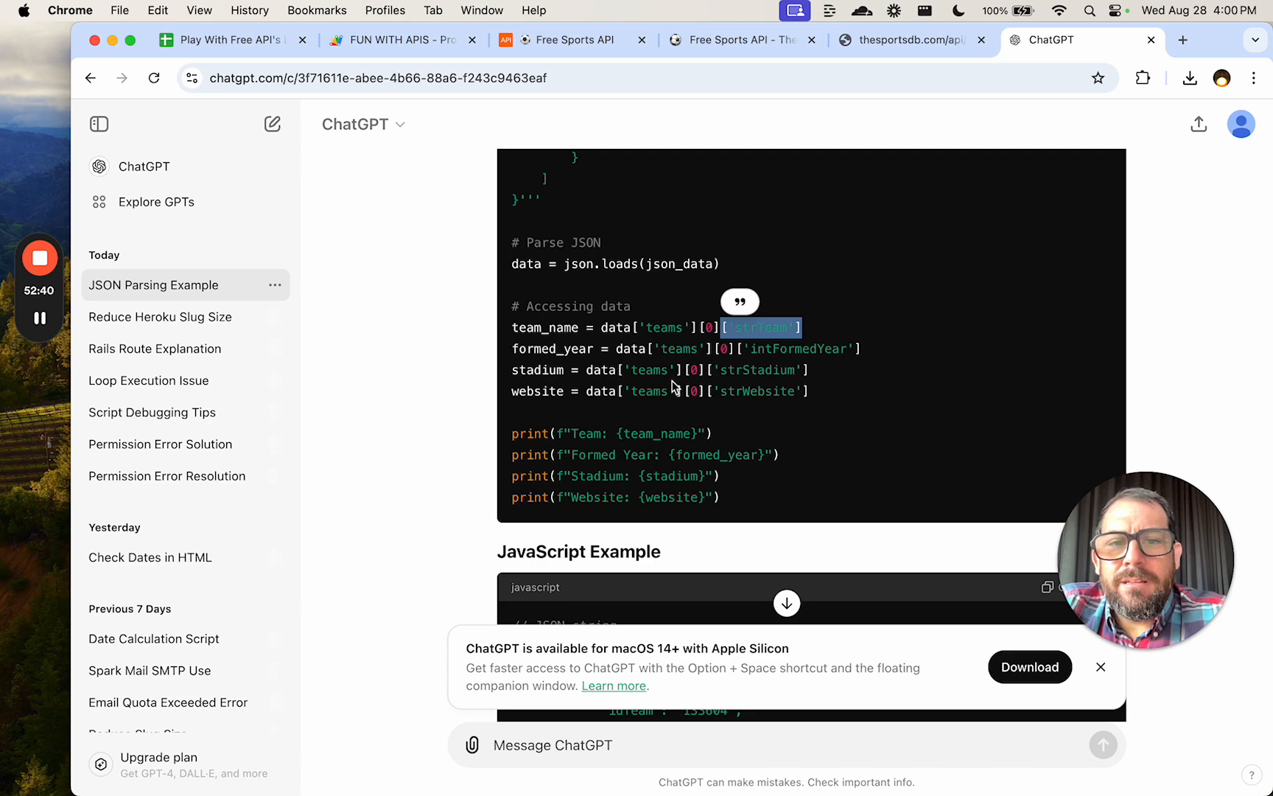
drag(635, 327, 795, 330)
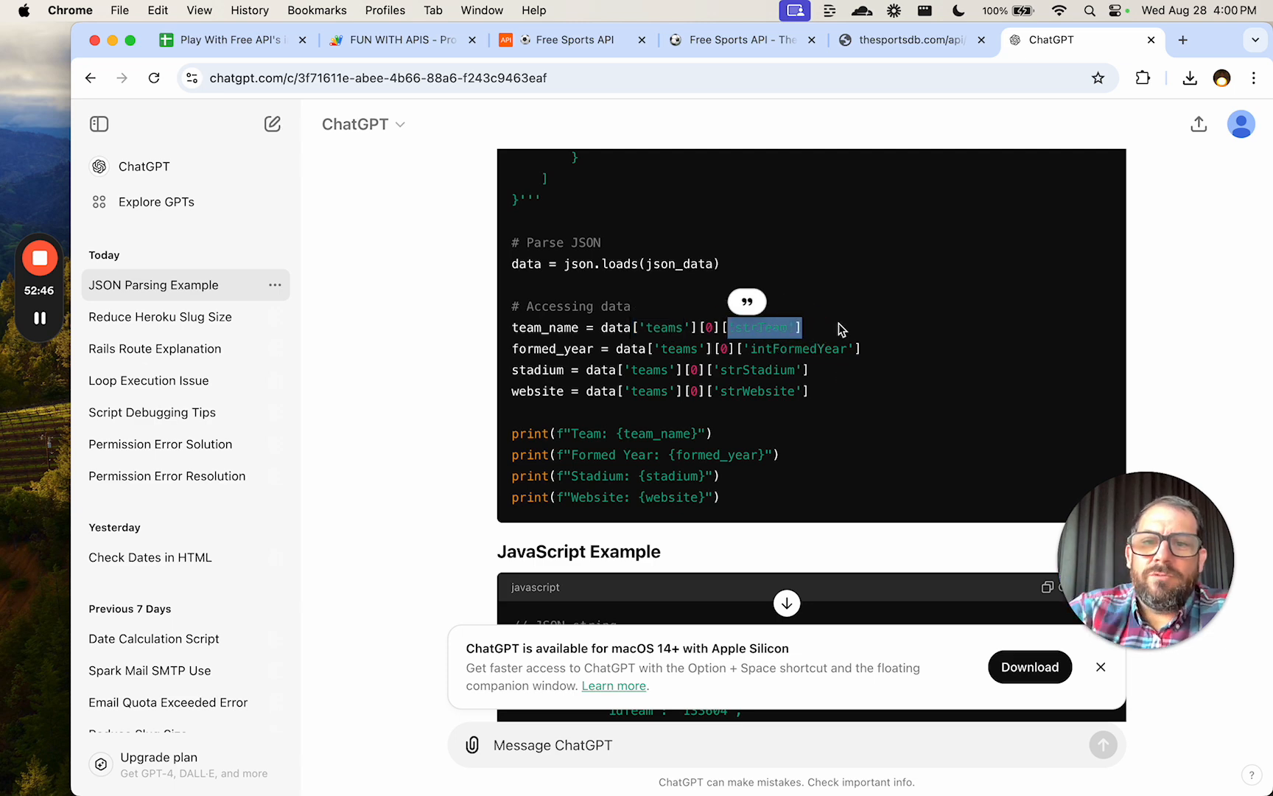
scroll(871, 235, up, 1)
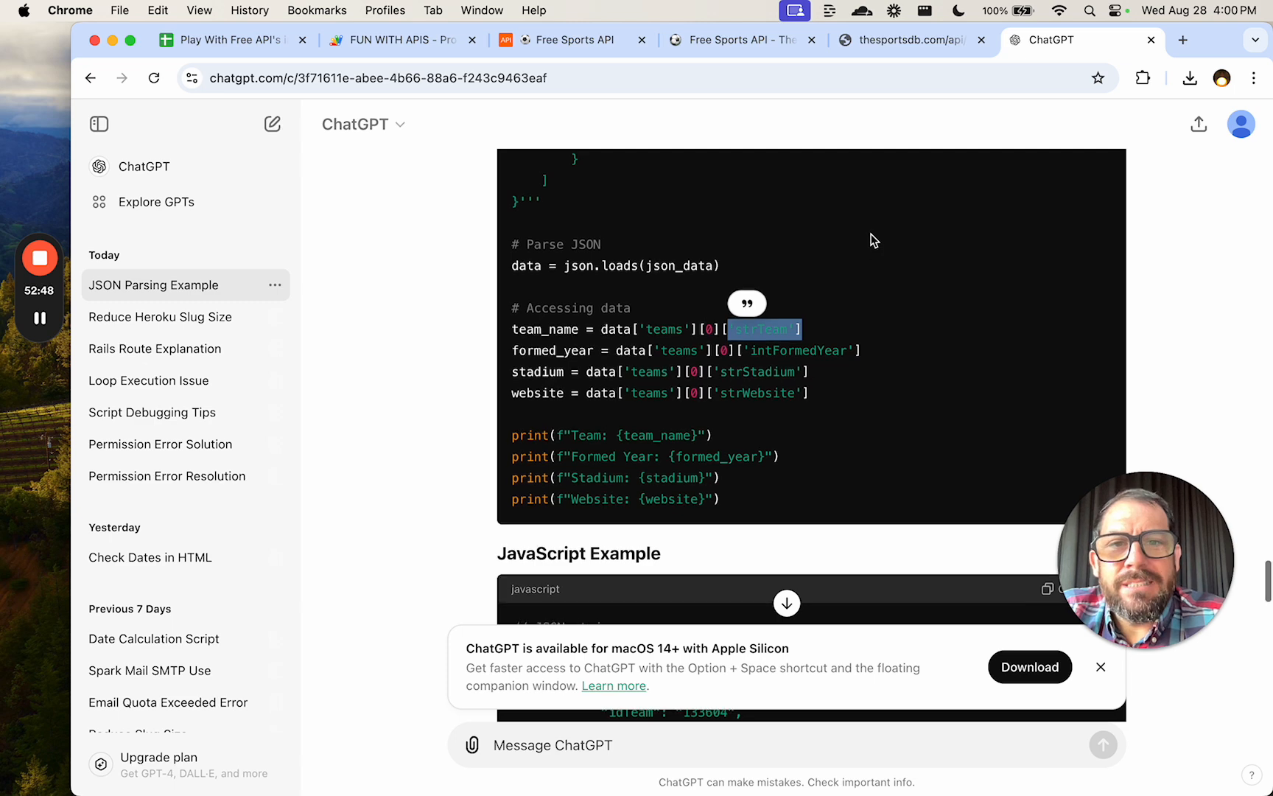
Replace strTeamAlternate in the getTeams return statement with intFormedYear from ChatGPT's JSON sample, and check cell A1.
scroll(871, 239, up, 15)
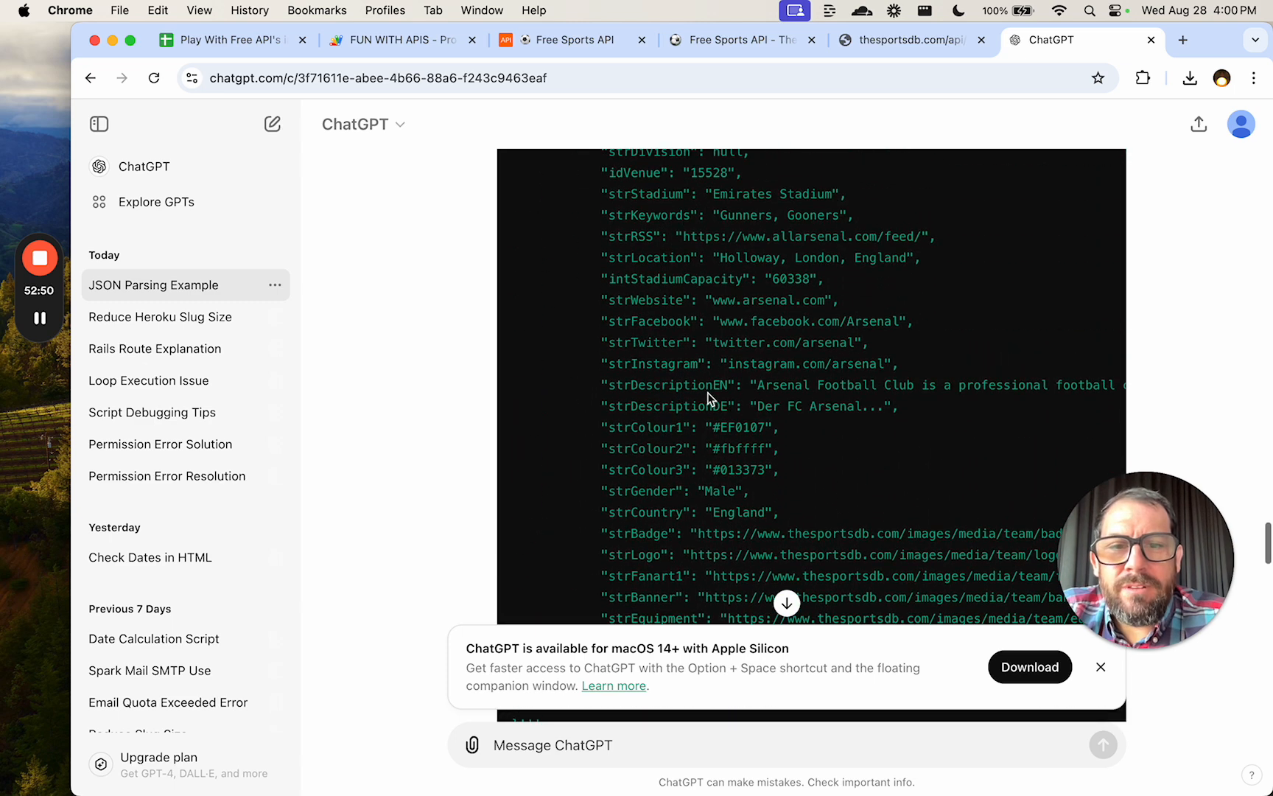
scroll(709, 398, up, 10)
scroll(709, 398, down, 2)
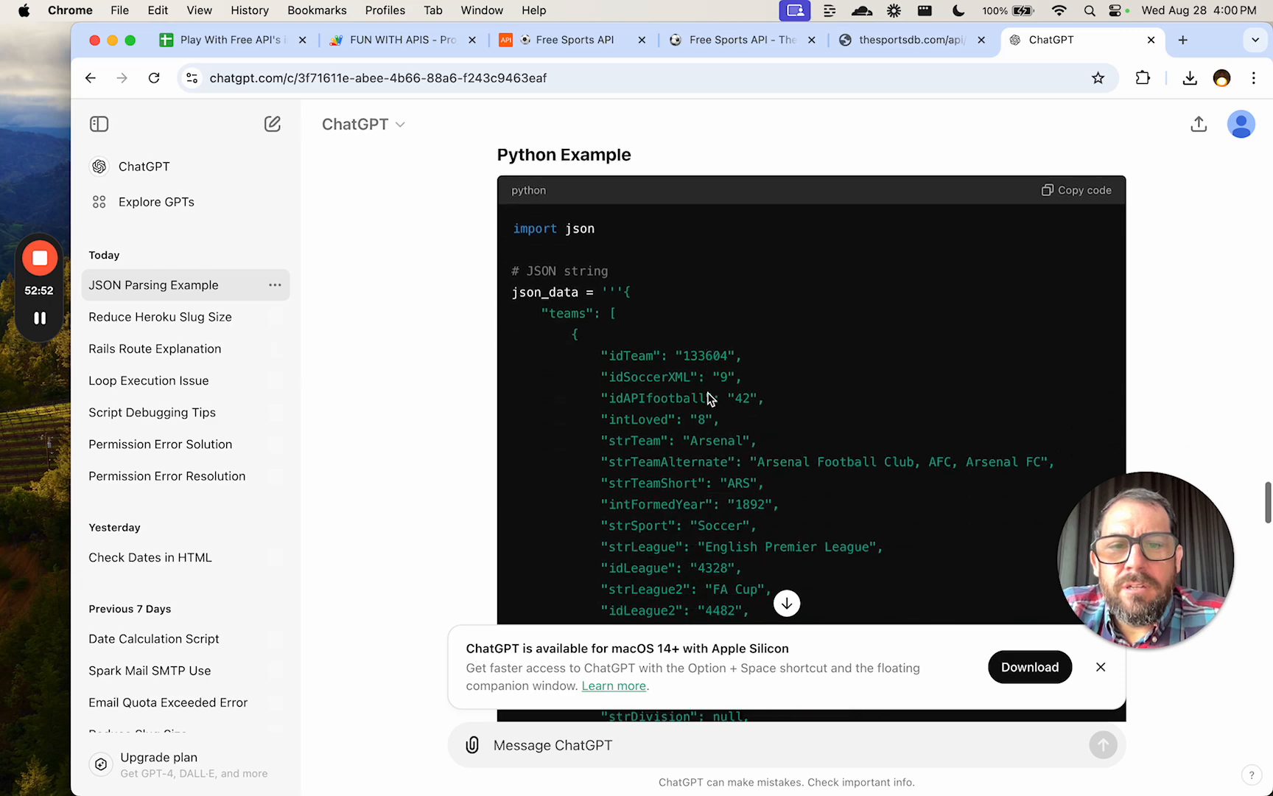
scroll(710, 398, down, 4)
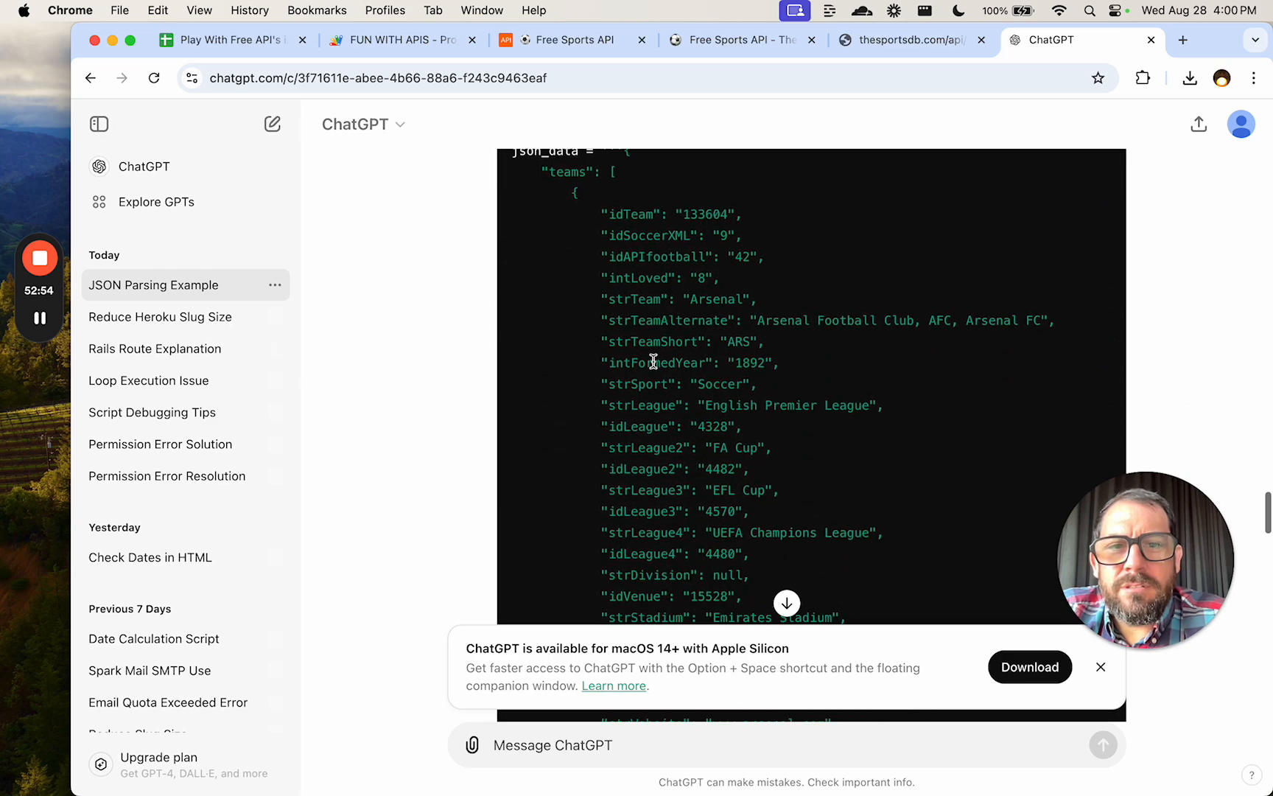
double_click(652, 365)
key(super+c)
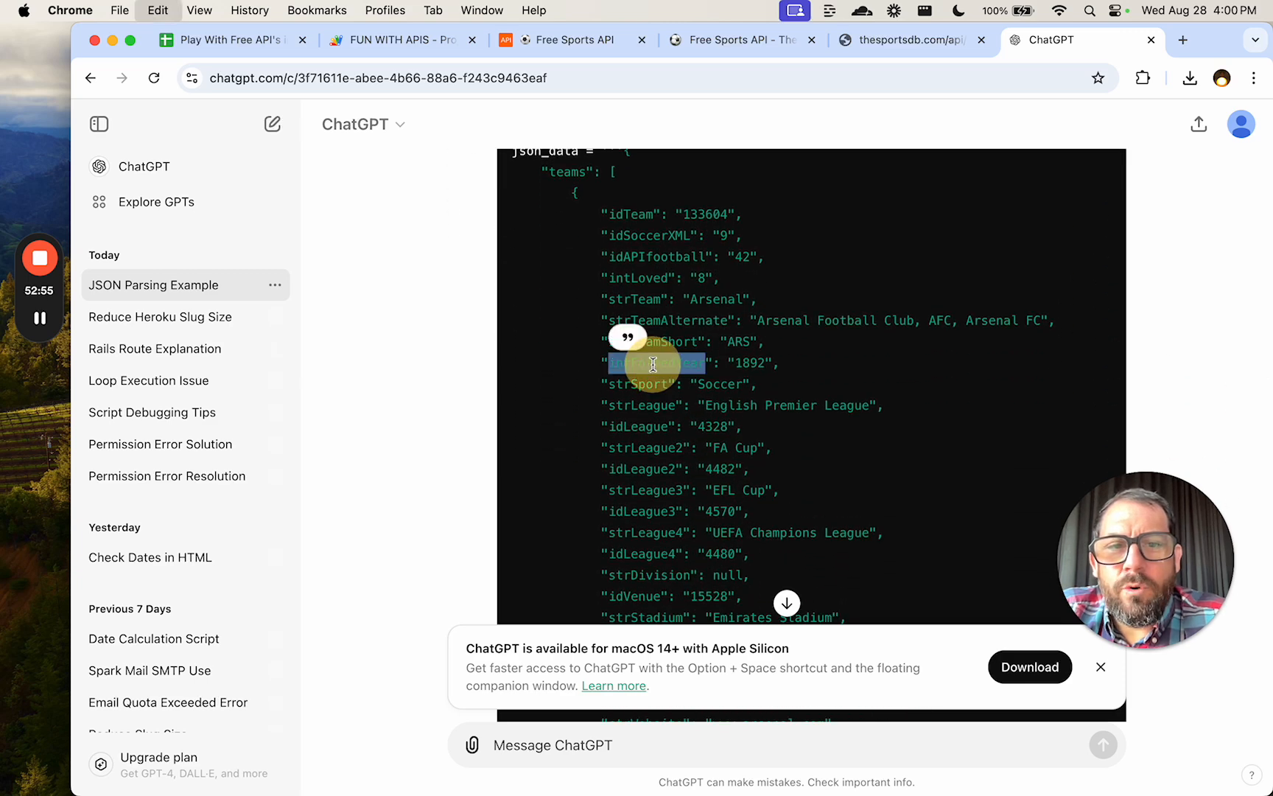
click(413, 39)
double_click(818, 562)
key(super+v)
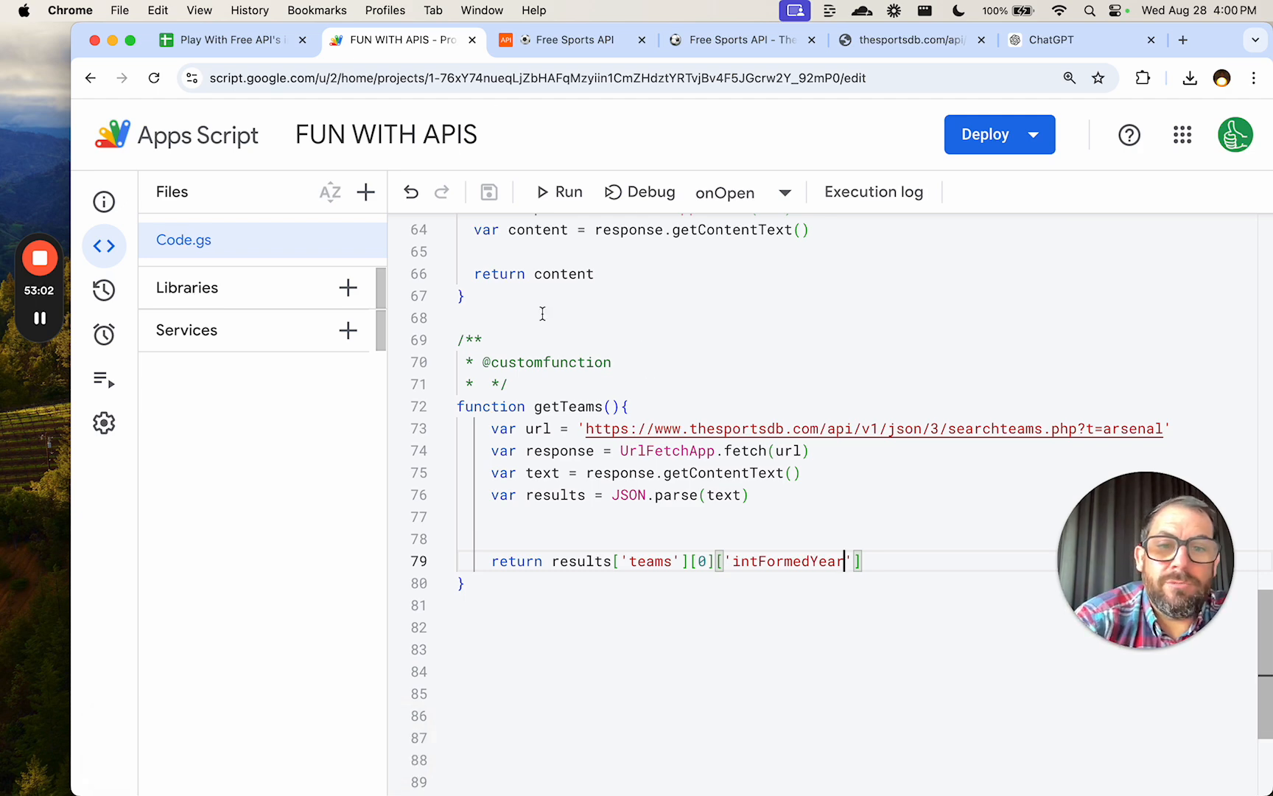
click(280, 39)
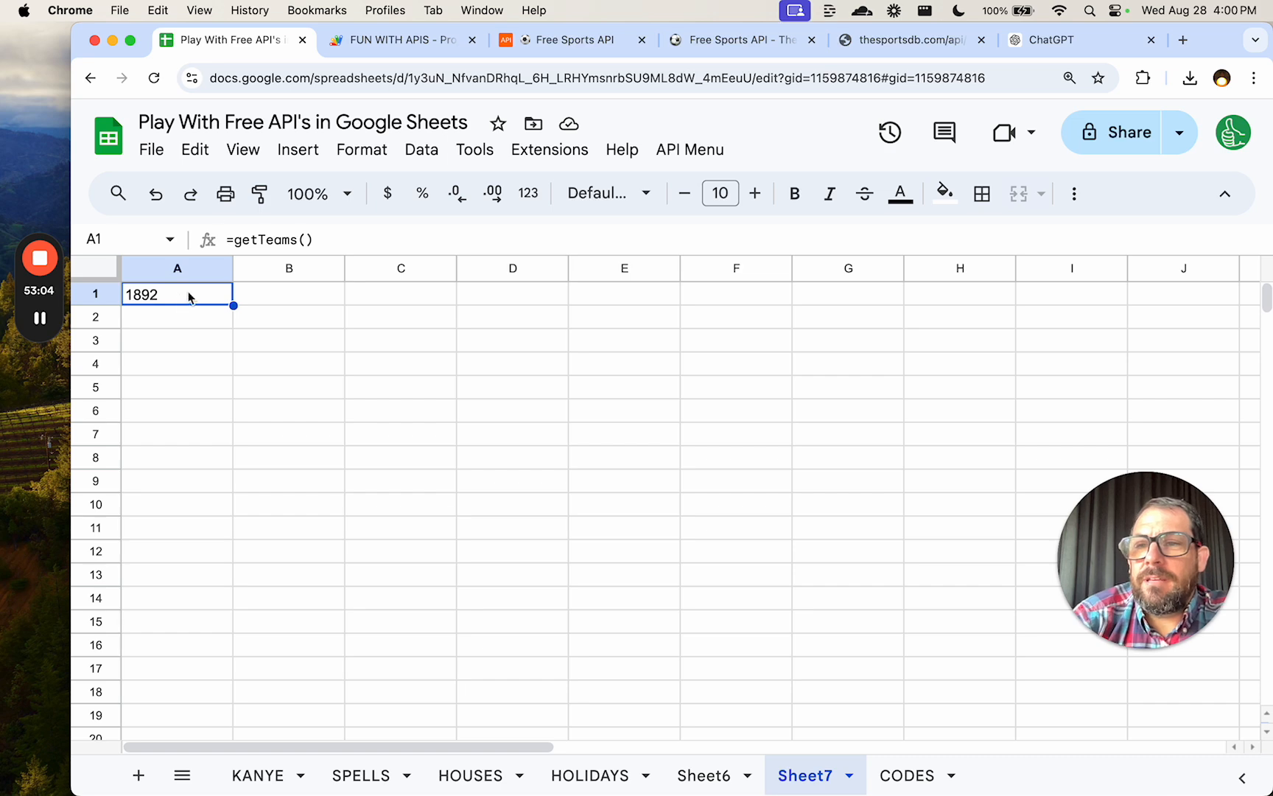
Replace arsenal in the getTeams request URL with a concatenated teamName variable, add teamName as the function's parameter, and save the script.
click(365, 40)
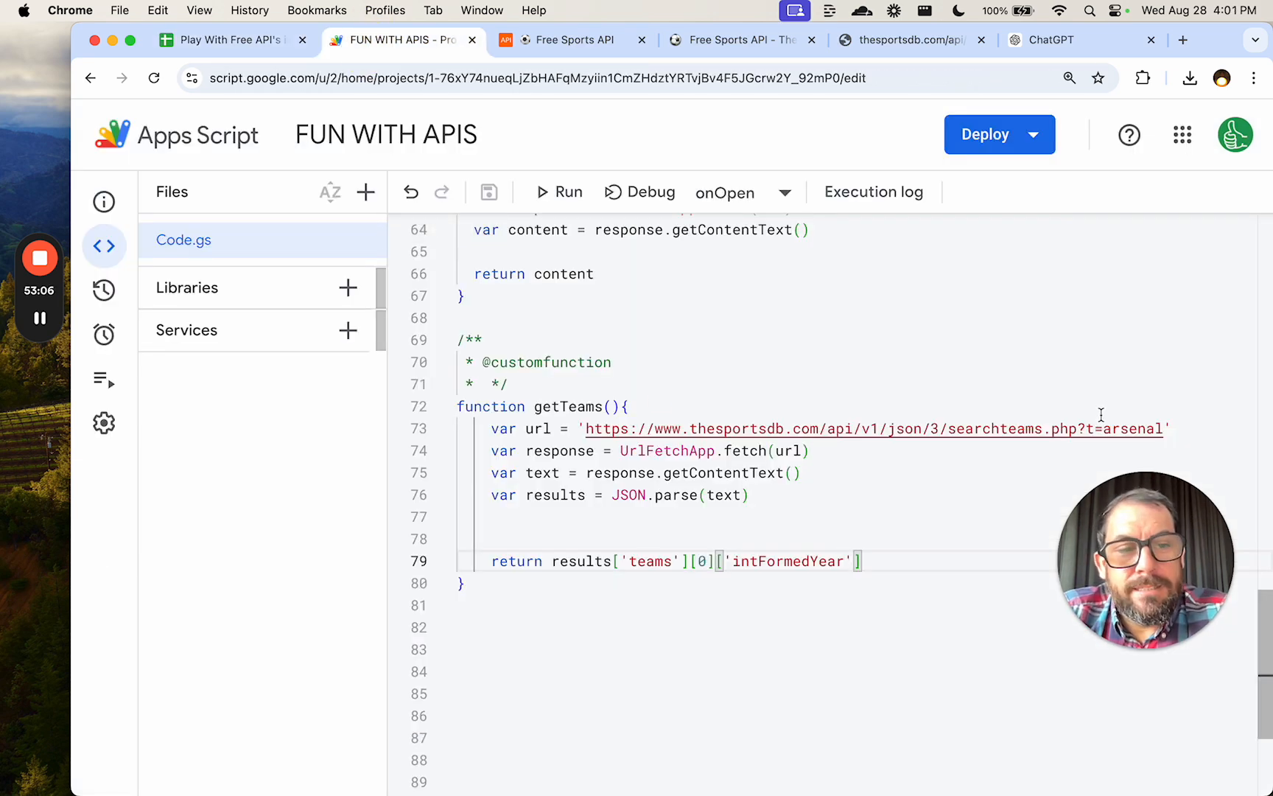
drag(1102, 428, 1162, 430)
key(BackSpace)
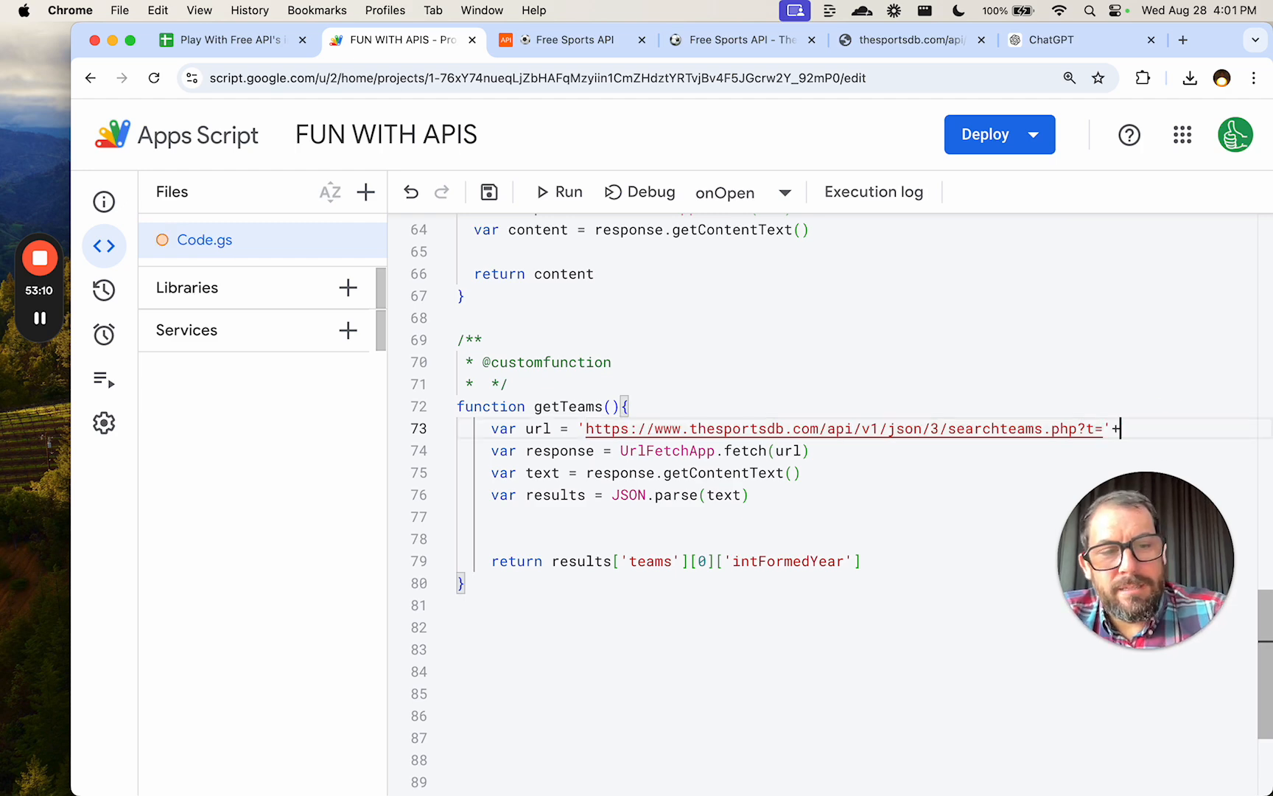
text(+teamName)
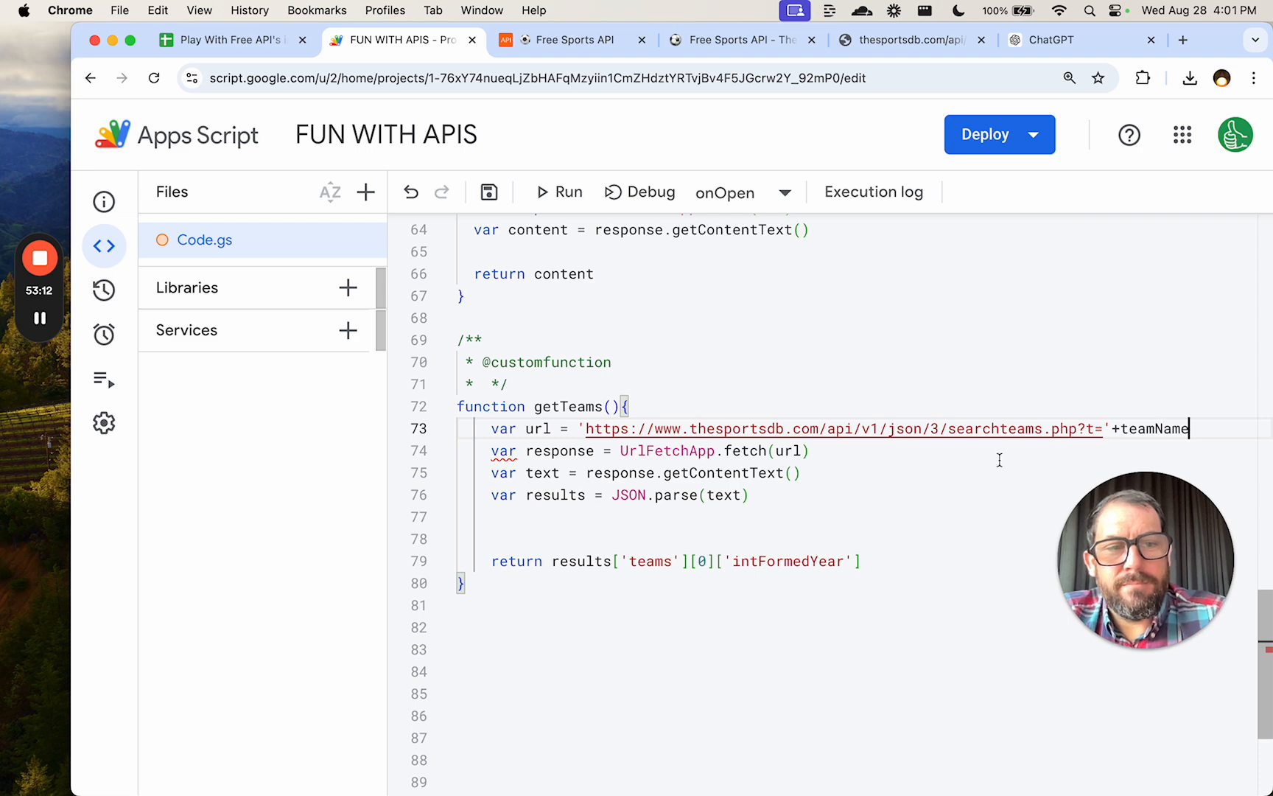
click(614, 398)
text(team)
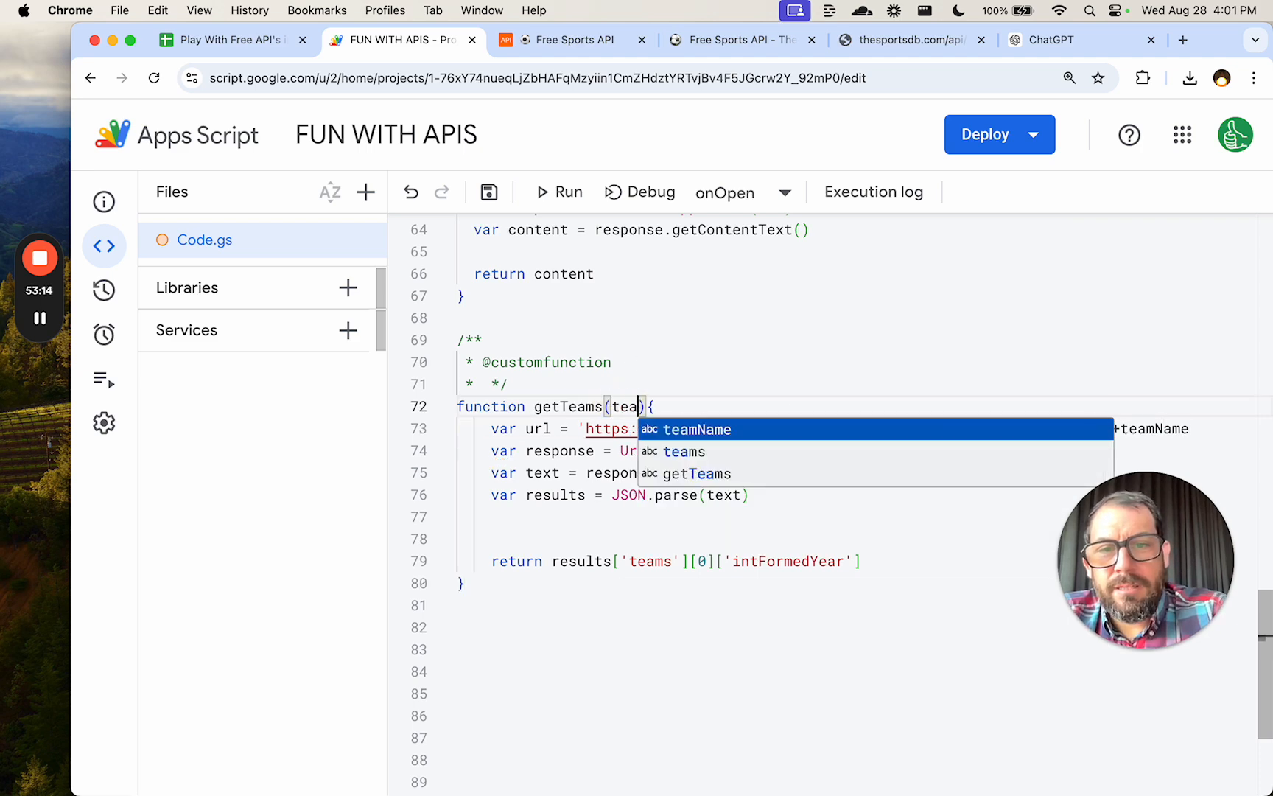
text(Name)
key(super+s)
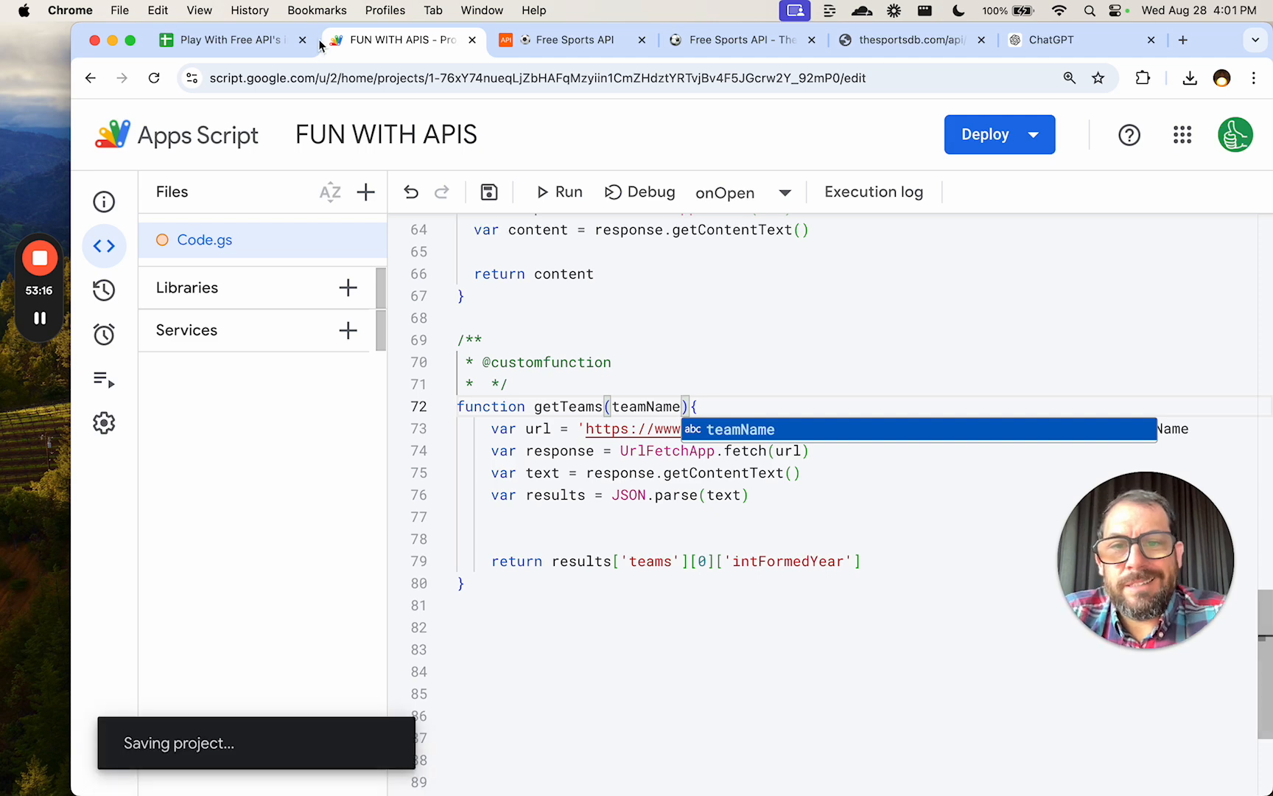
Rename the getTeams function to getTeamFormedDate, copy the new name, and save the script.
click(243, 40)
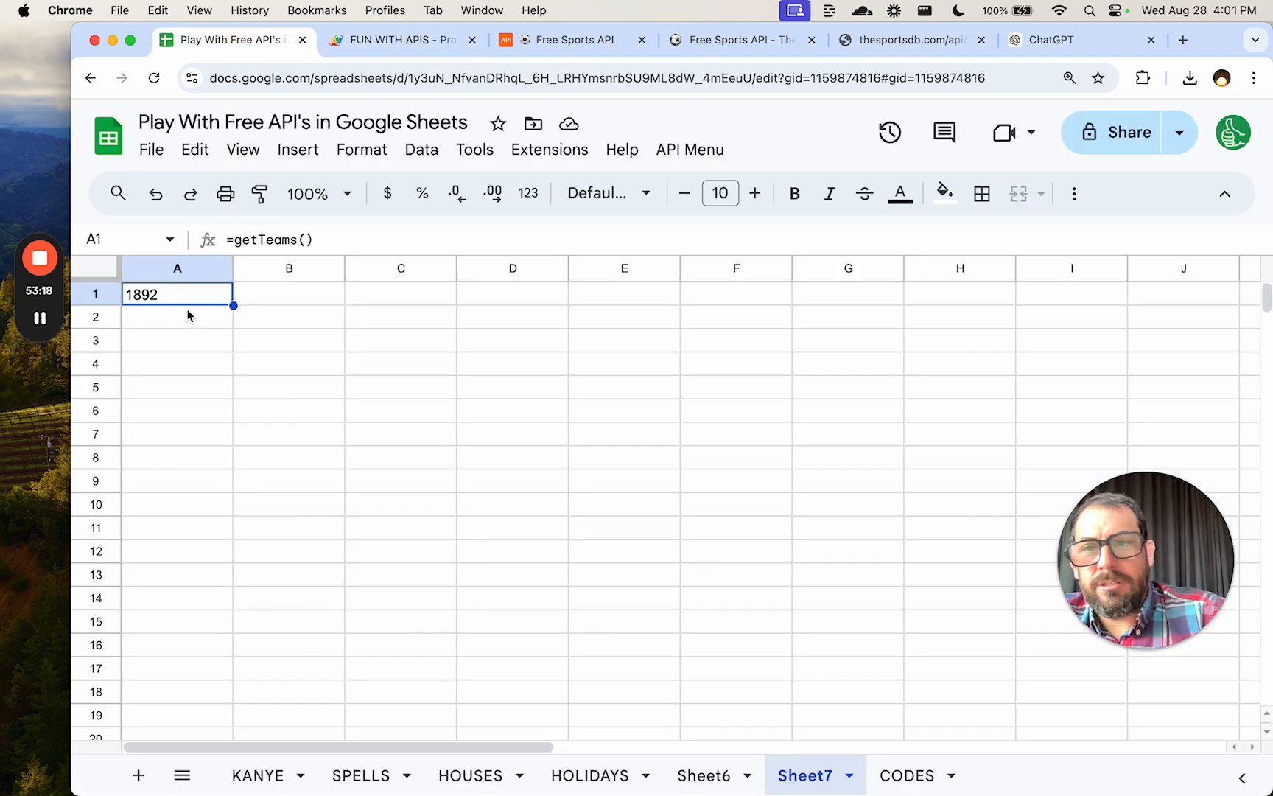
text(=getTEams)
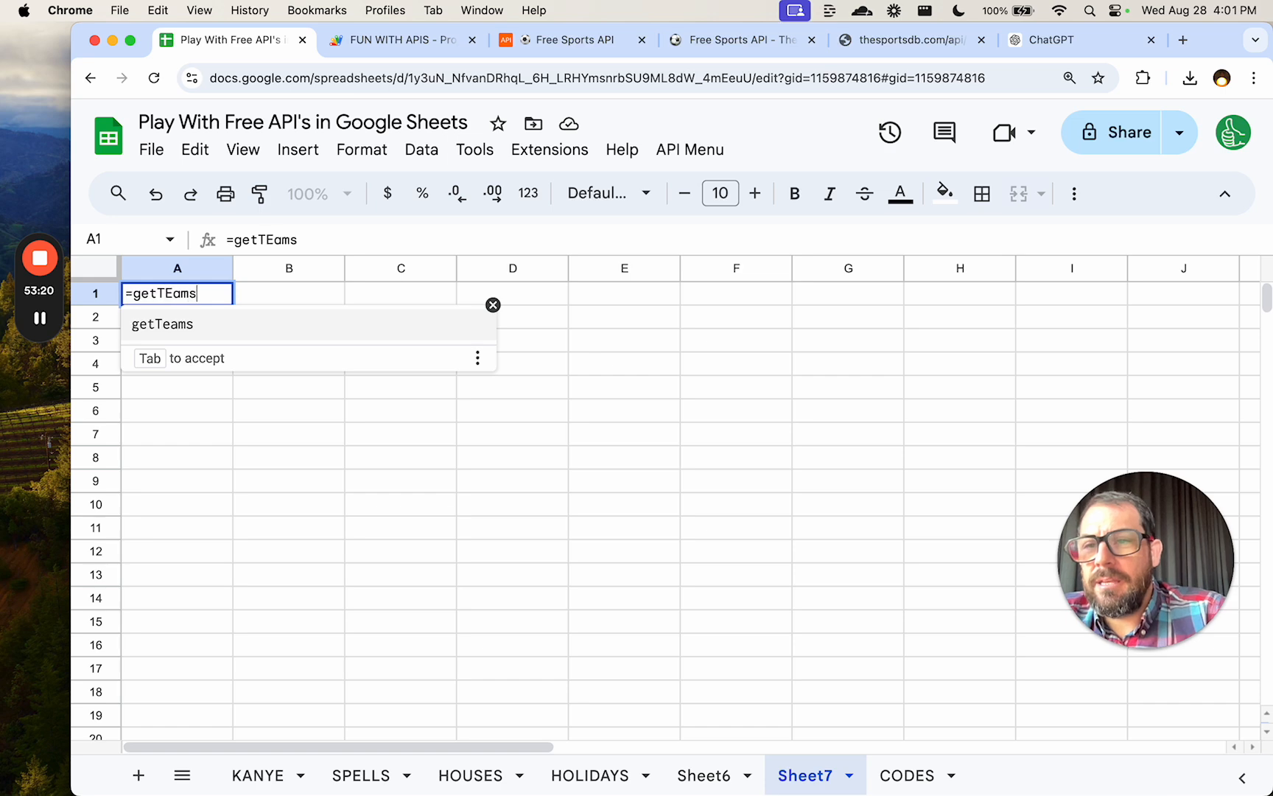
click(398, 40)
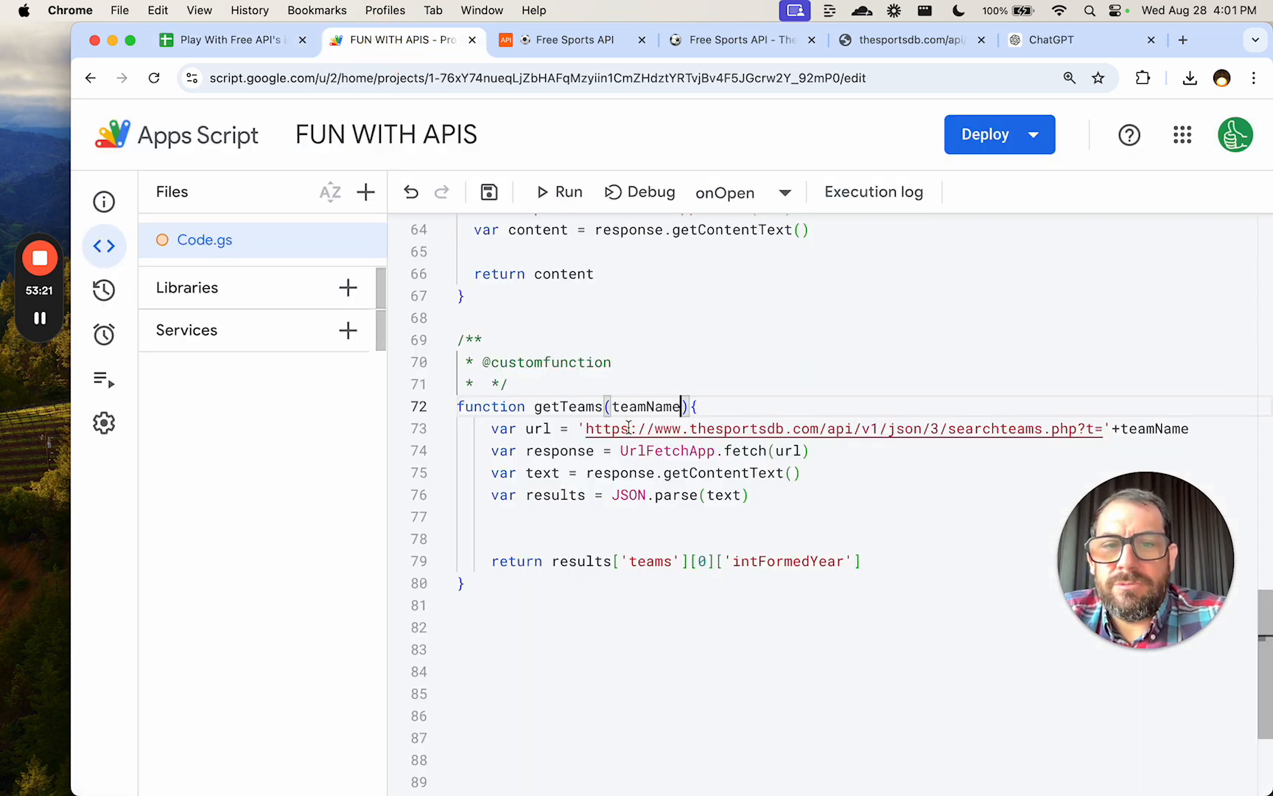
double_click(561, 407)
key(Right)
key(BackSpace)
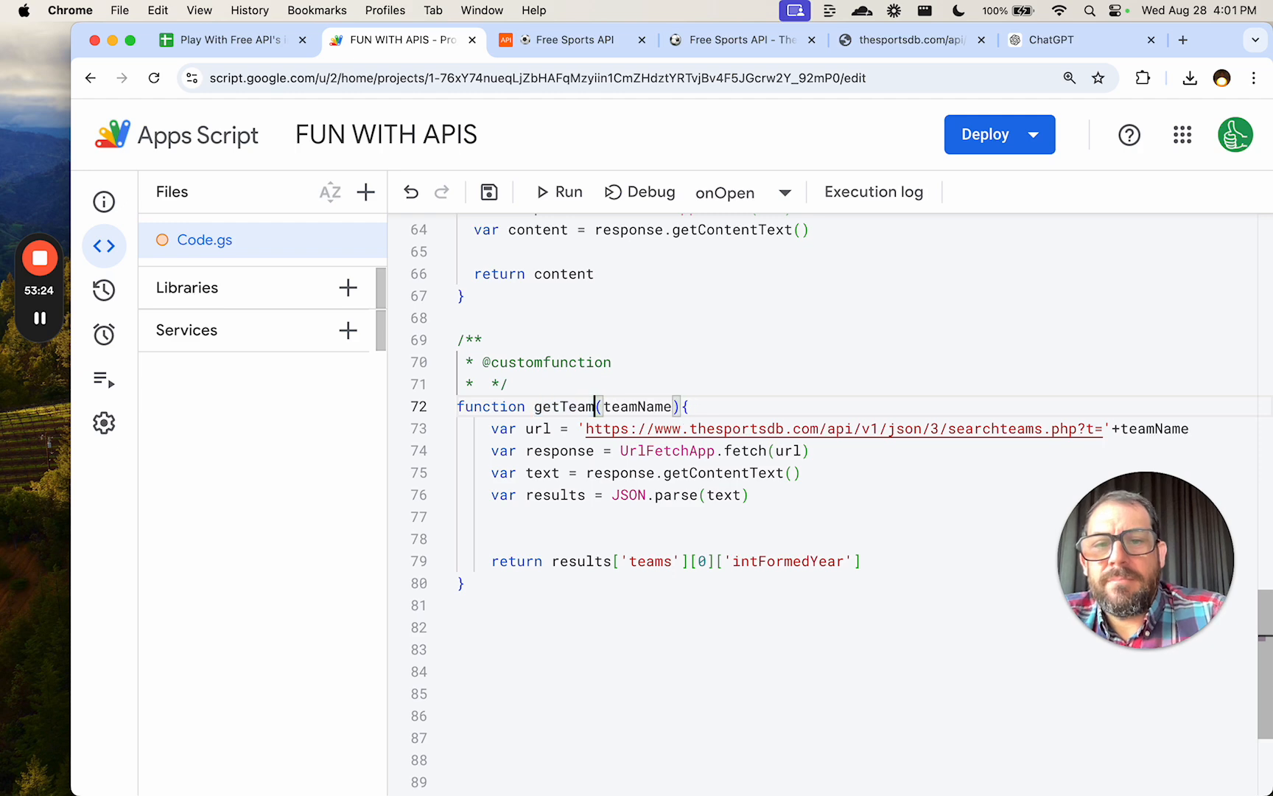
text(FormDate)
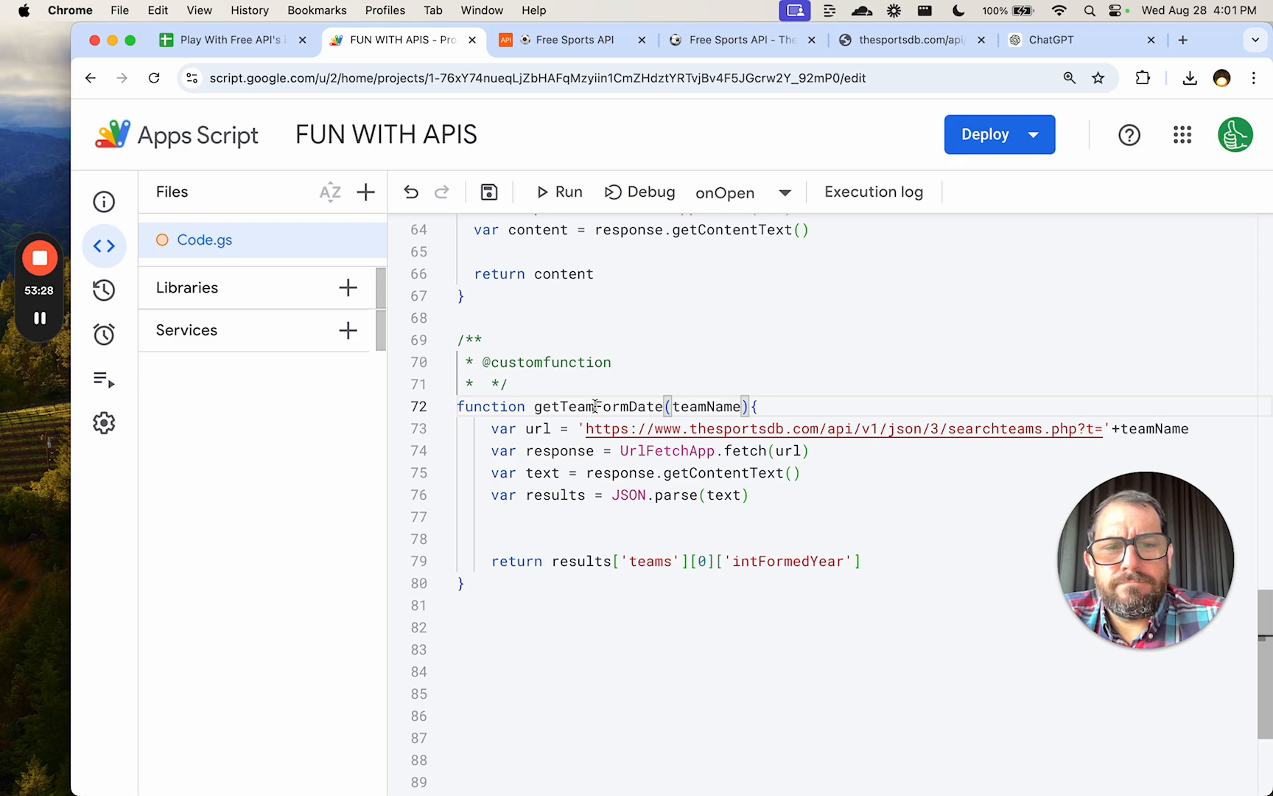
click(631, 406)
text(ed)
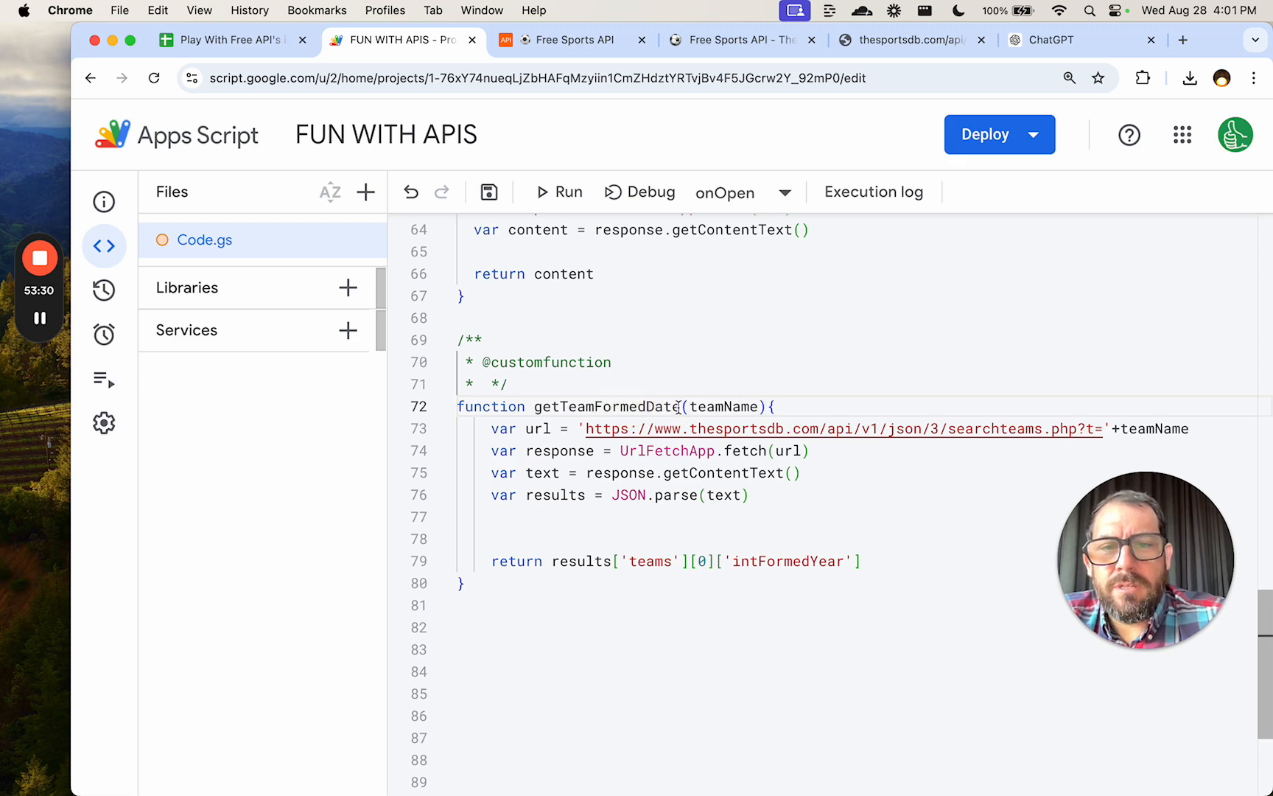
drag(677, 407, 531, 409)
key(super+c)
key(super+s)
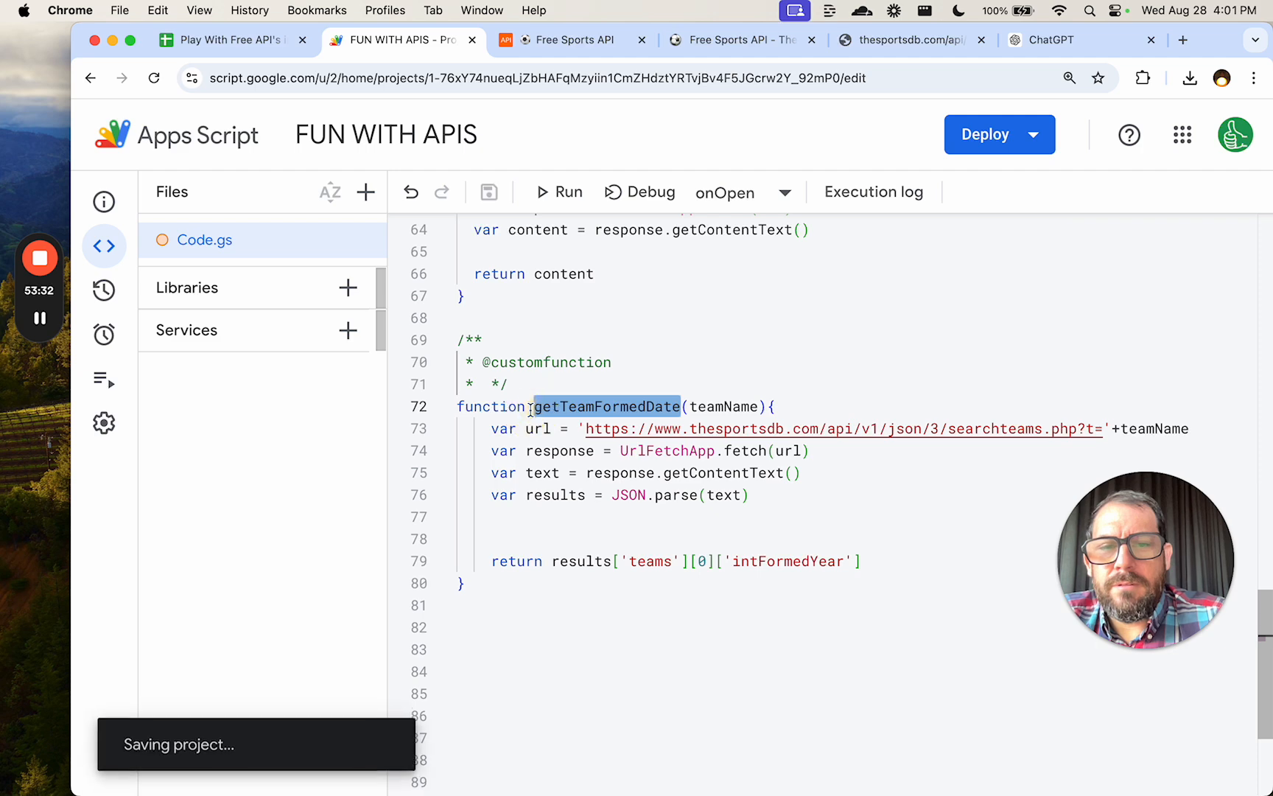
Replace the formula being entered in cell A1 with =getTeamFormedDate(" ready for a team name.
click(248, 33)
key(BackSpace)
key(BackSpace)
key(BackSpace)
key(BackSpace)
key(BackSpace)
key(BackSpace)
key(BackSpace)
key(BackSpace)
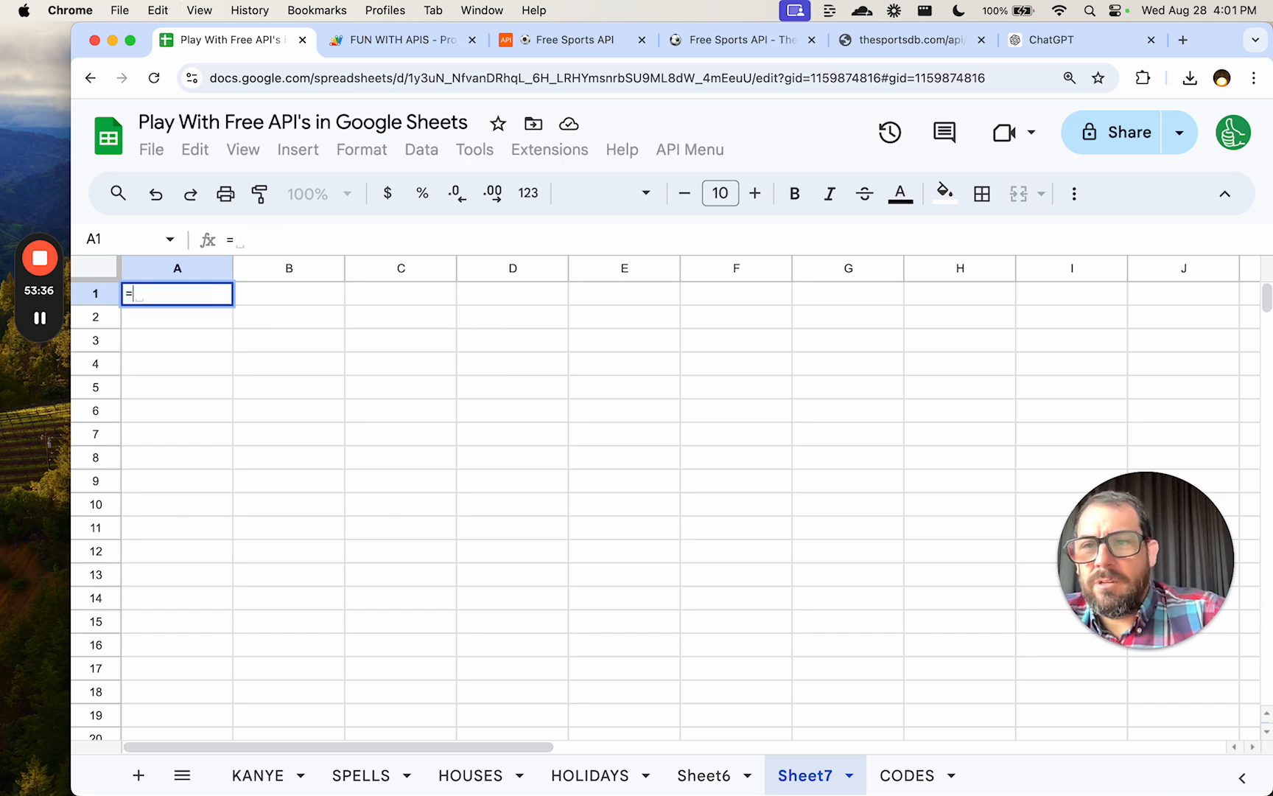
key(super+v)
text((")
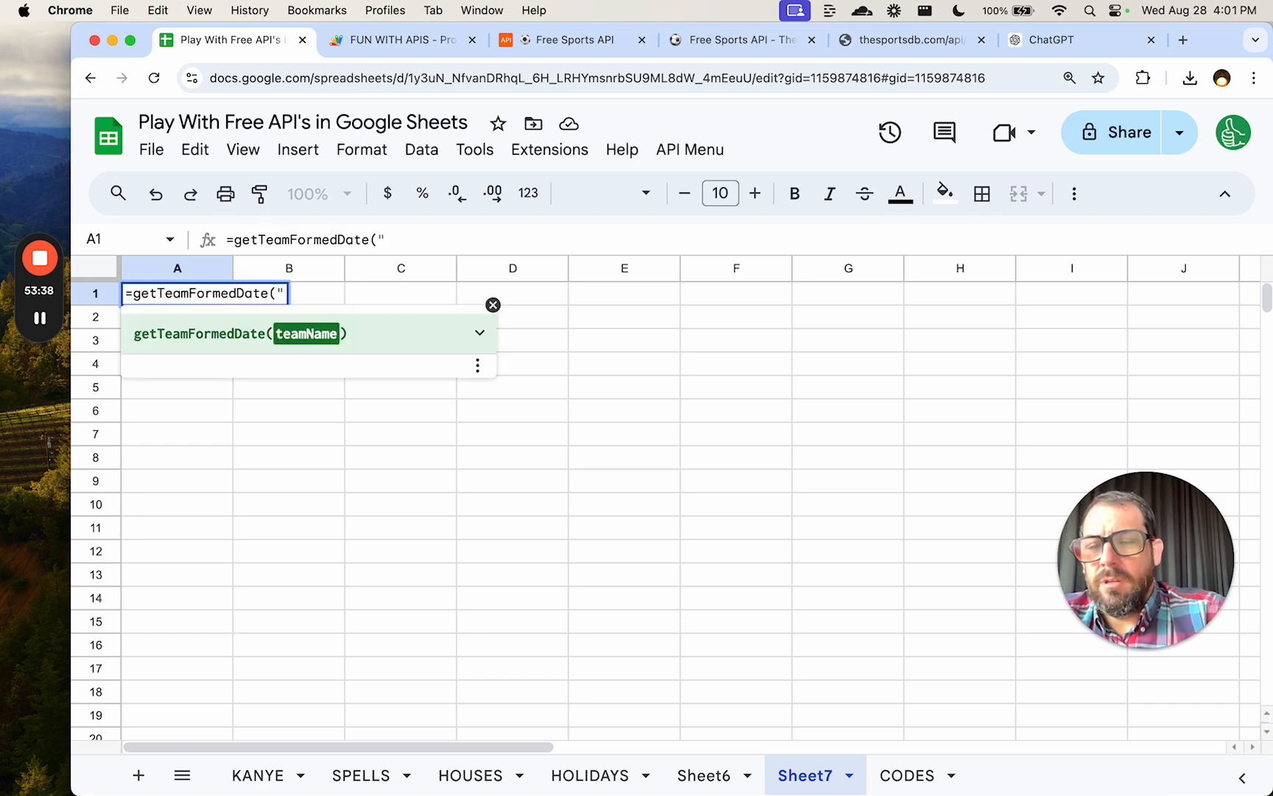
Look through the Search and List endpoints on TheSportsDB's Free Sports API page.
click(1045, 43)
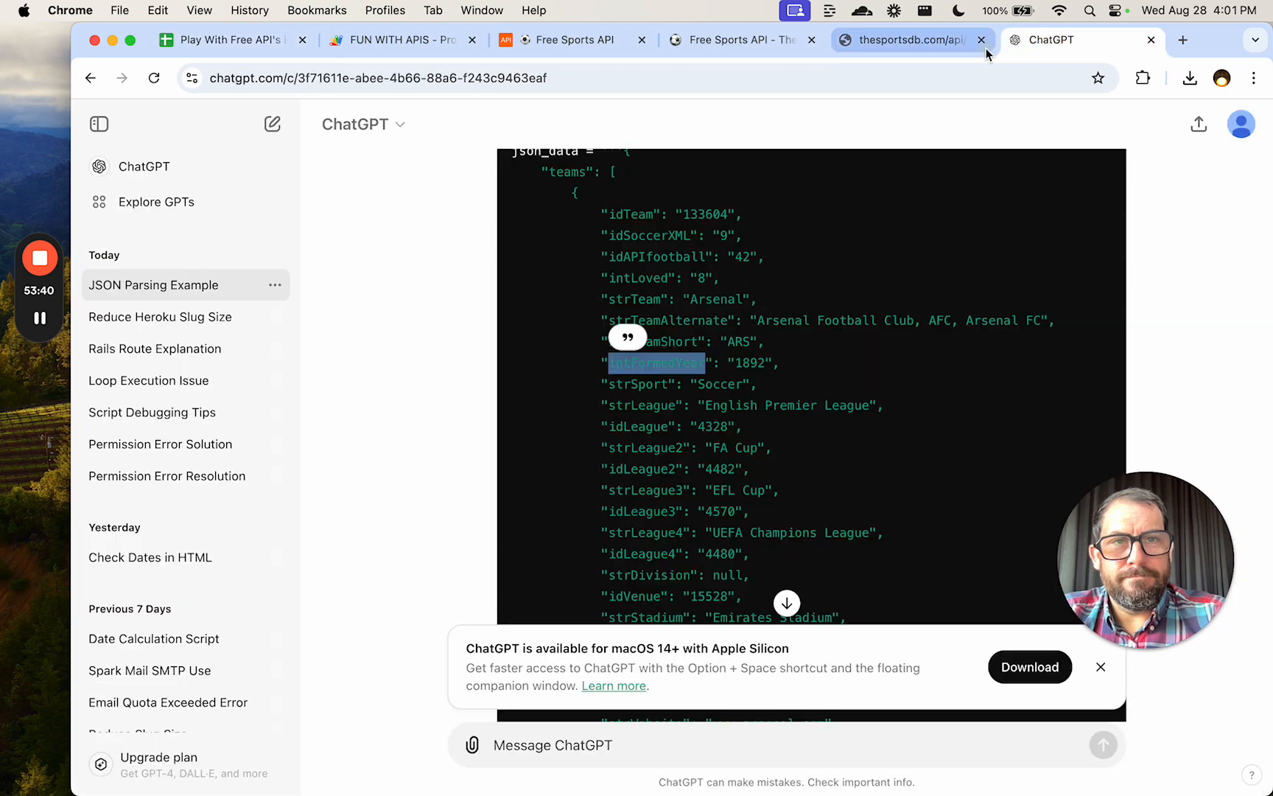
click(928, 42)
click(819, 30)
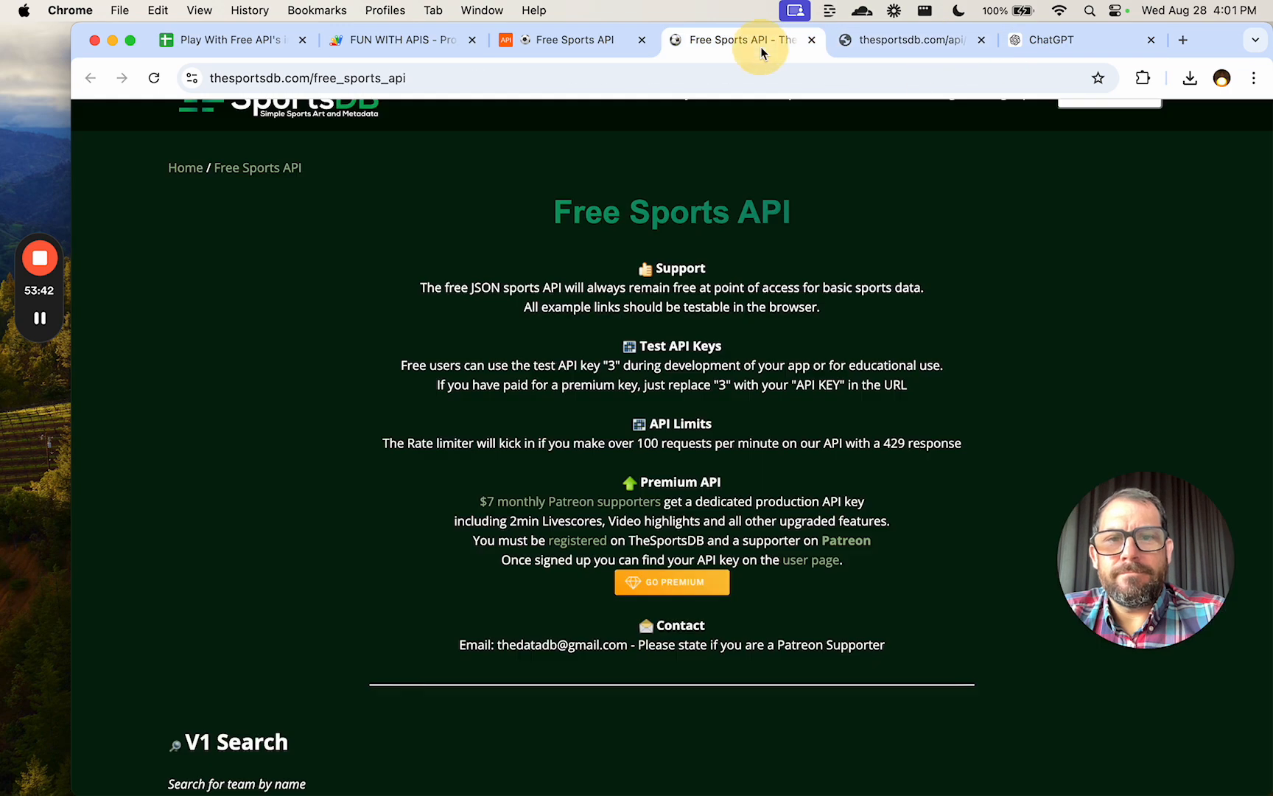
scroll(726, 322, down, 1)
scroll(496, 392, down, 6)
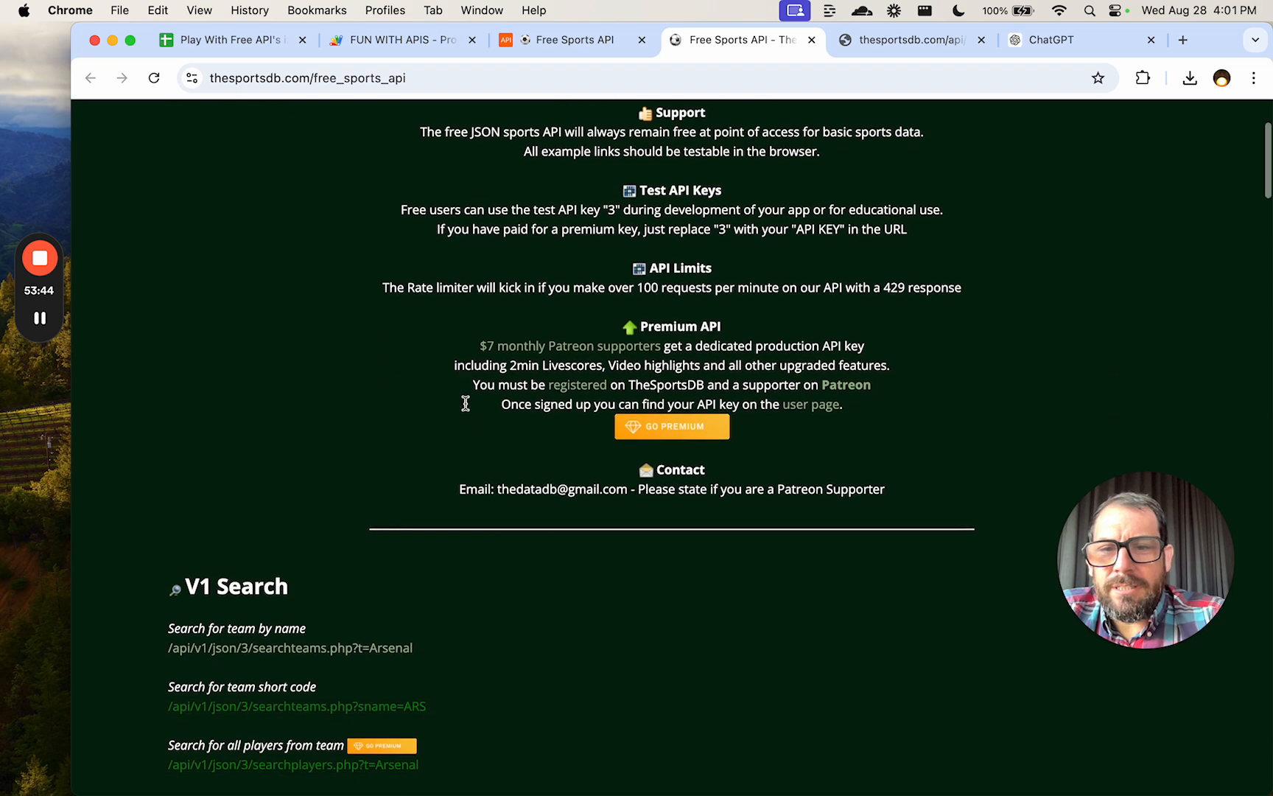
scroll(670, 481, down, 8)
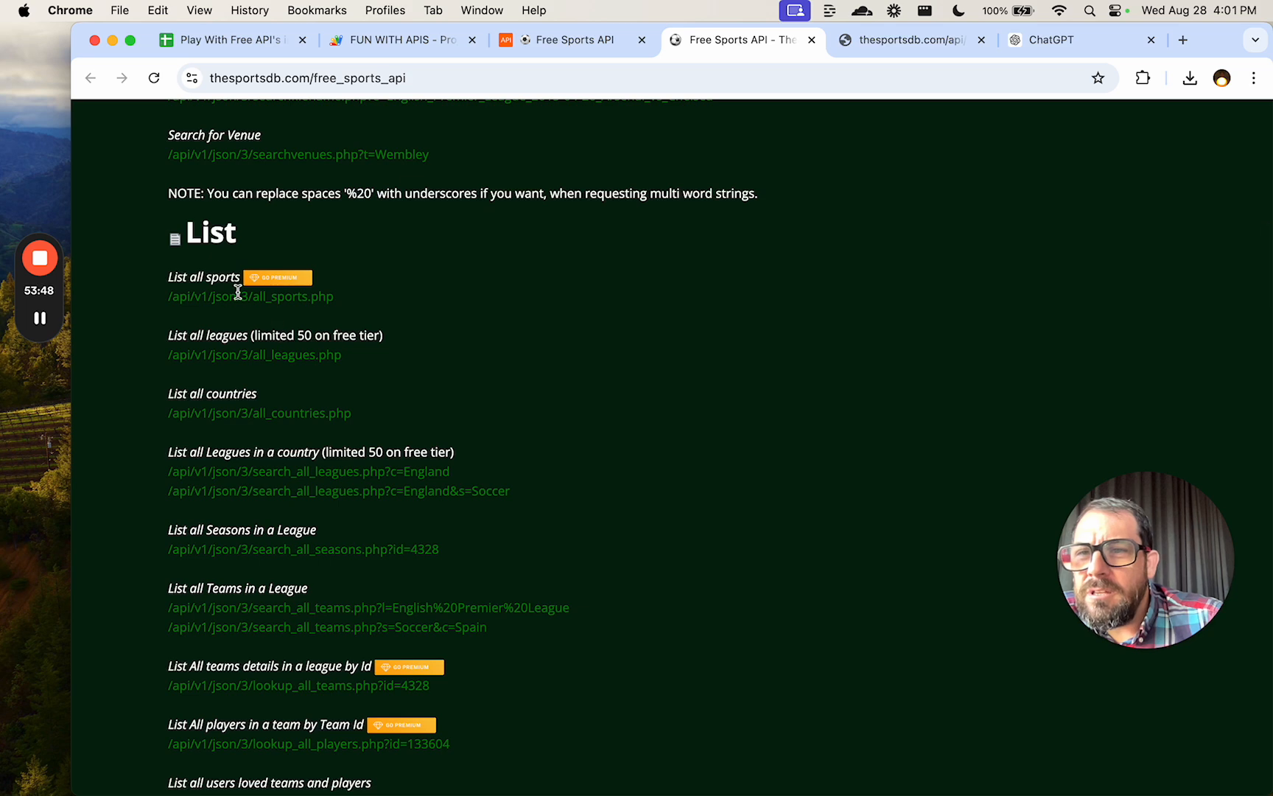
drag(333, 299, 172, 295)
Find the List all leagues endpoint on the Free Public APIs page, examine its JSON response, and close that response.
click(517, 49)
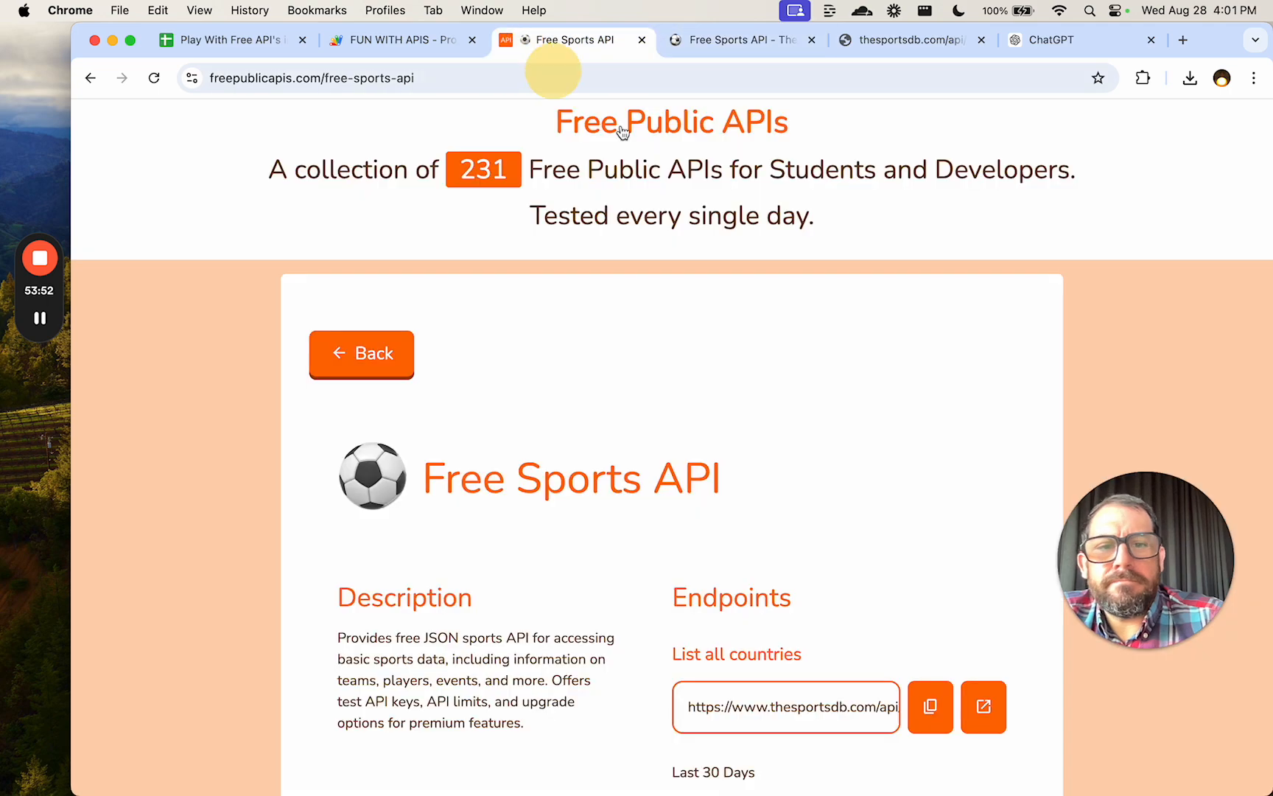
scroll(849, 489, down, 9)
scroll(849, 492, down, 4)
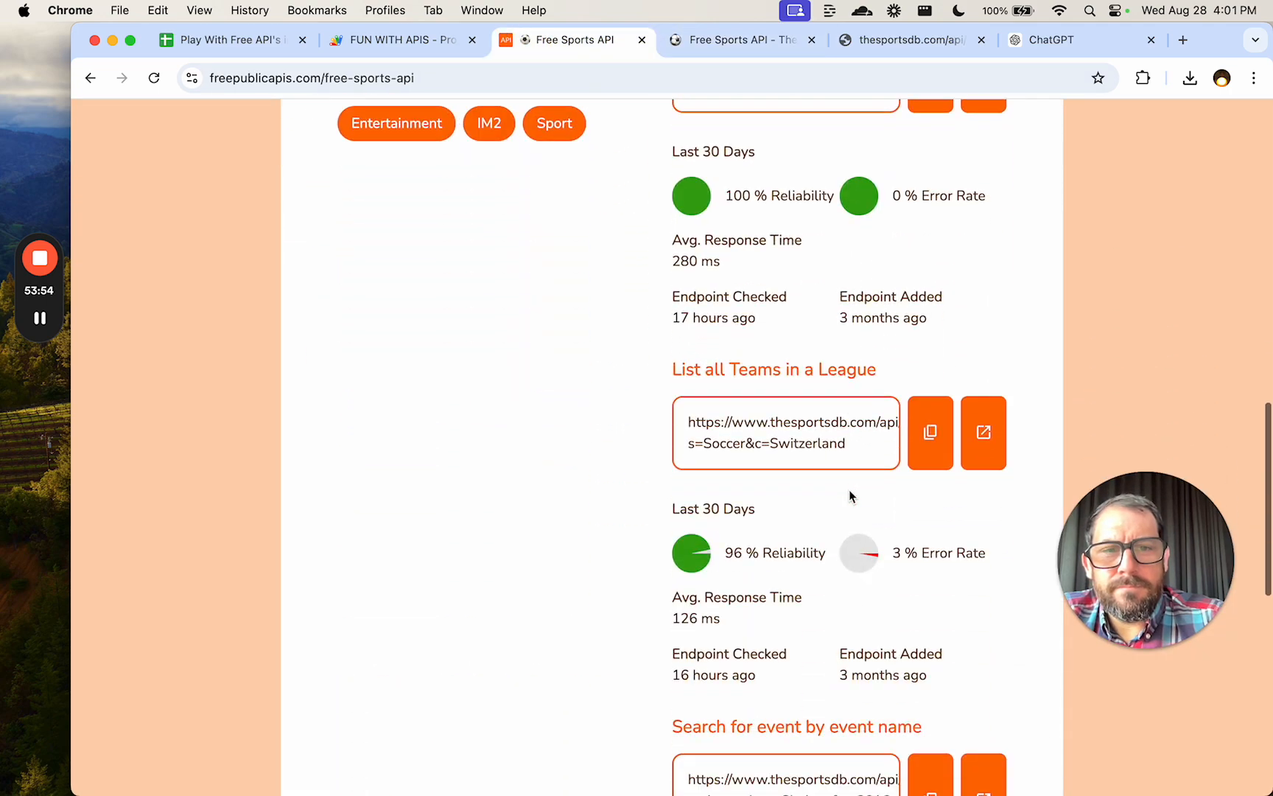
scroll(838, 441, down, 4)
scroll(841, 456, down, 6)
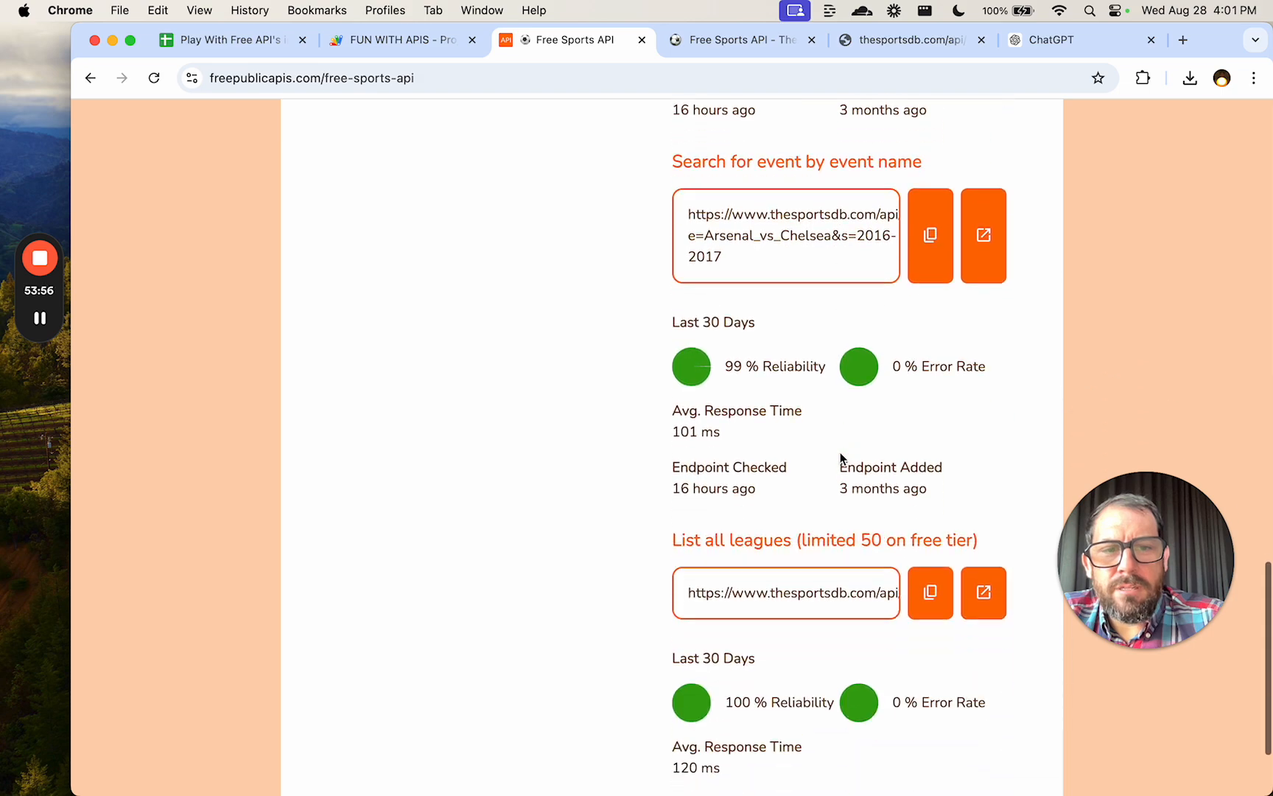
click(983, 453)
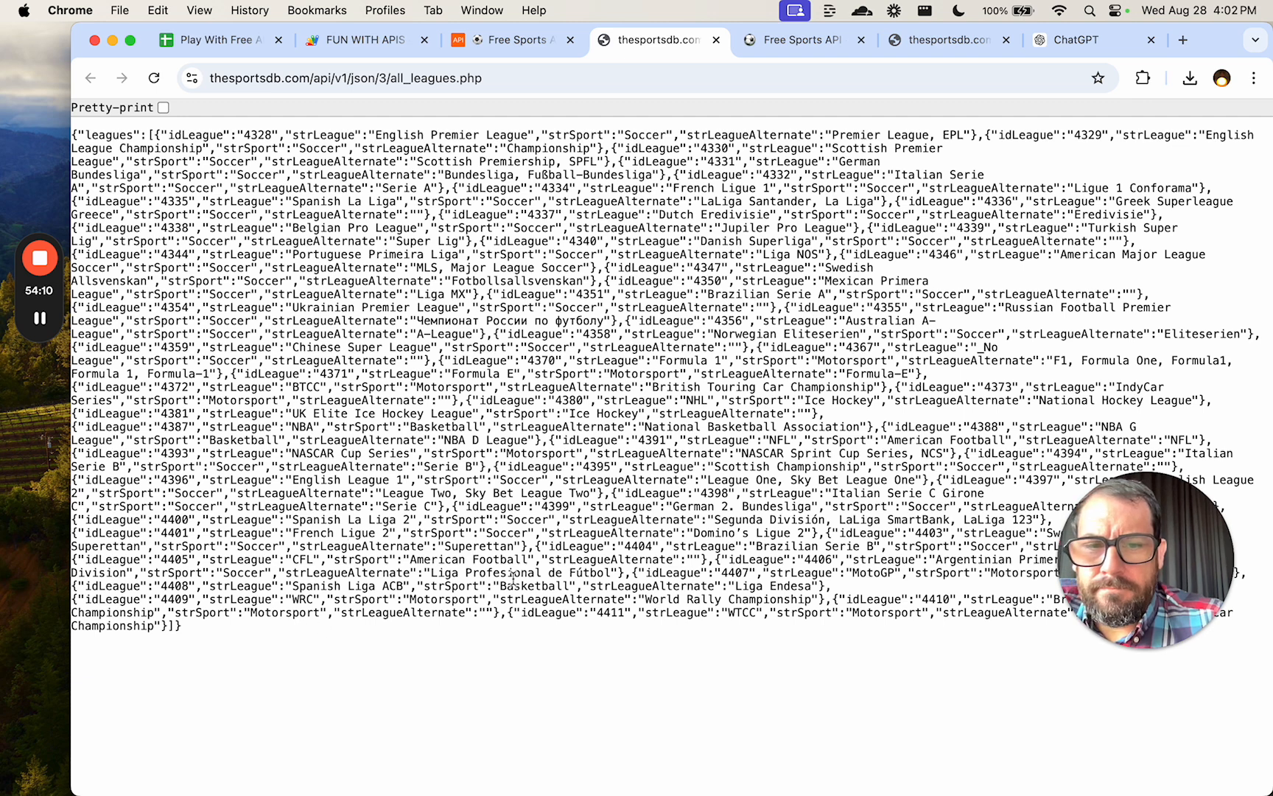
click(526, 551)
key(super+w)
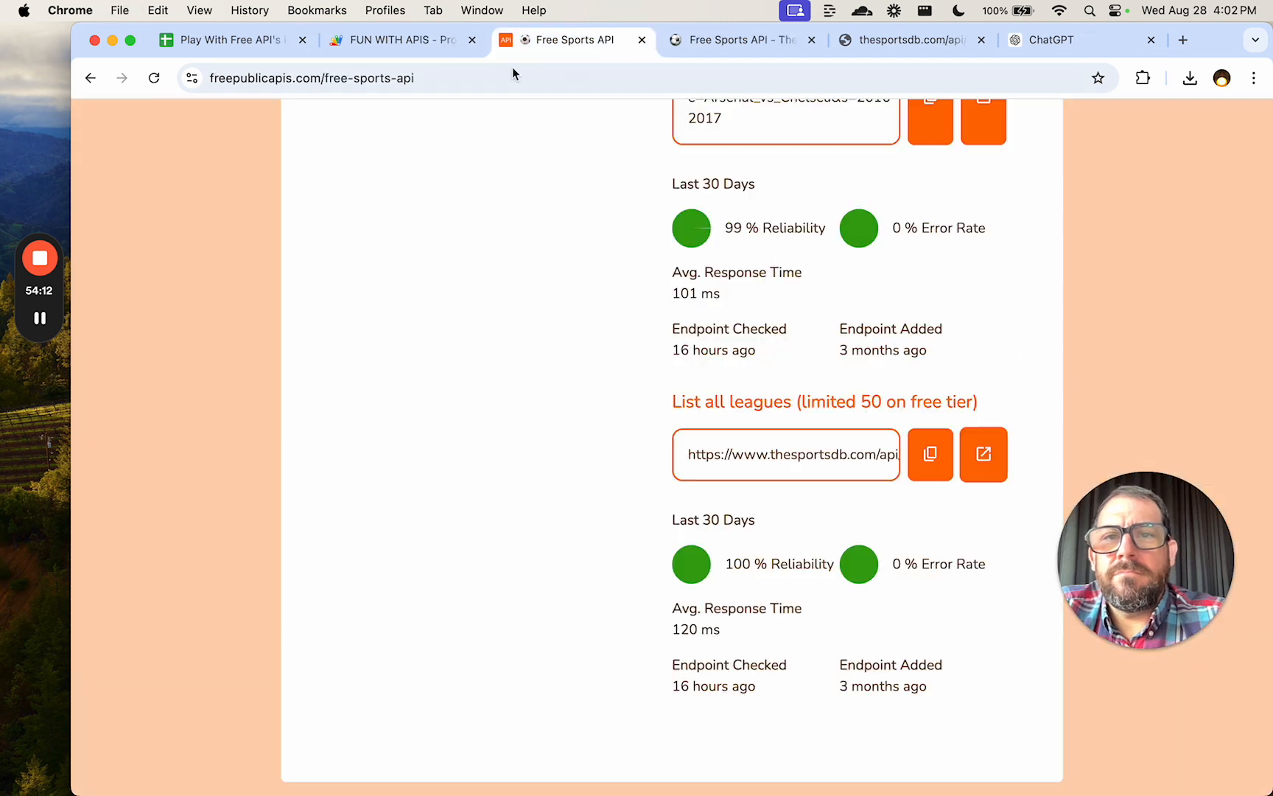
Complete the formula in cell A1 of Sheet7 as =getTeamFormedDate("Bills") and check its result.
click(414, 46)
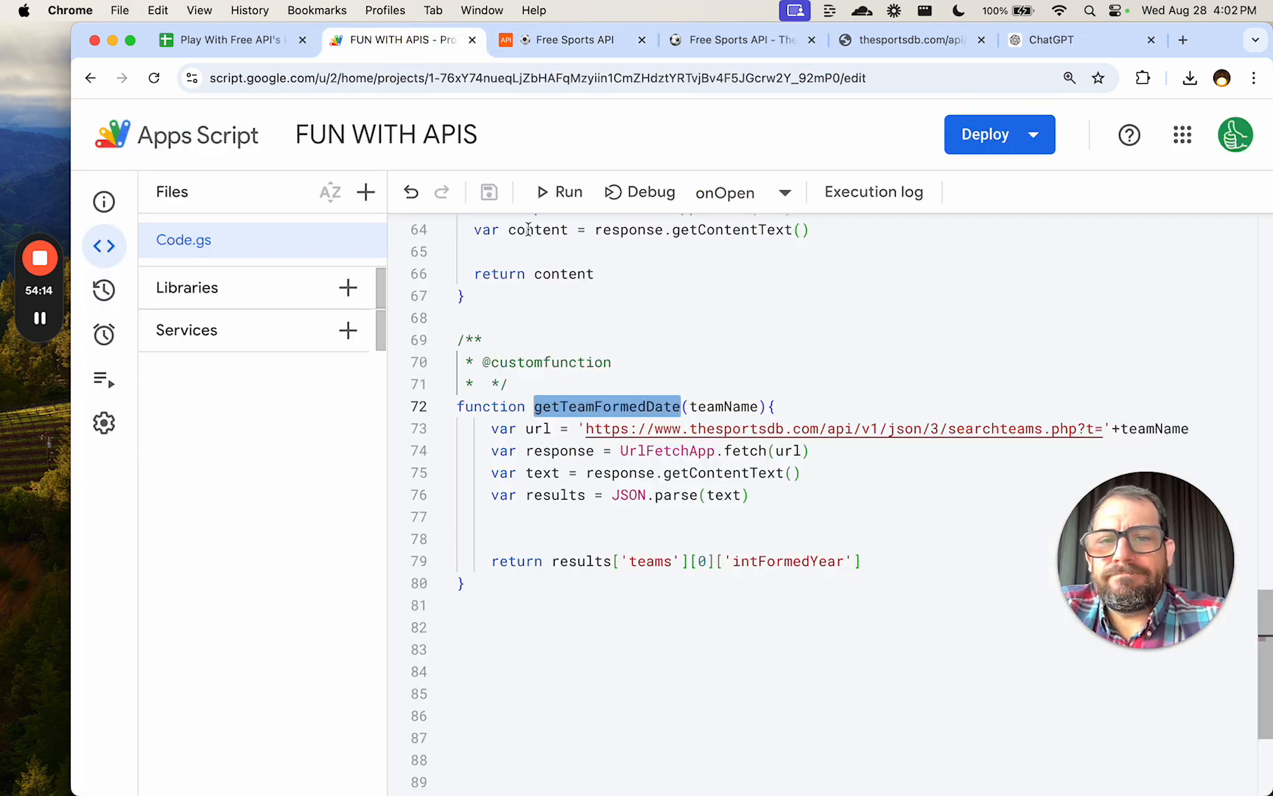
click(250, 40)
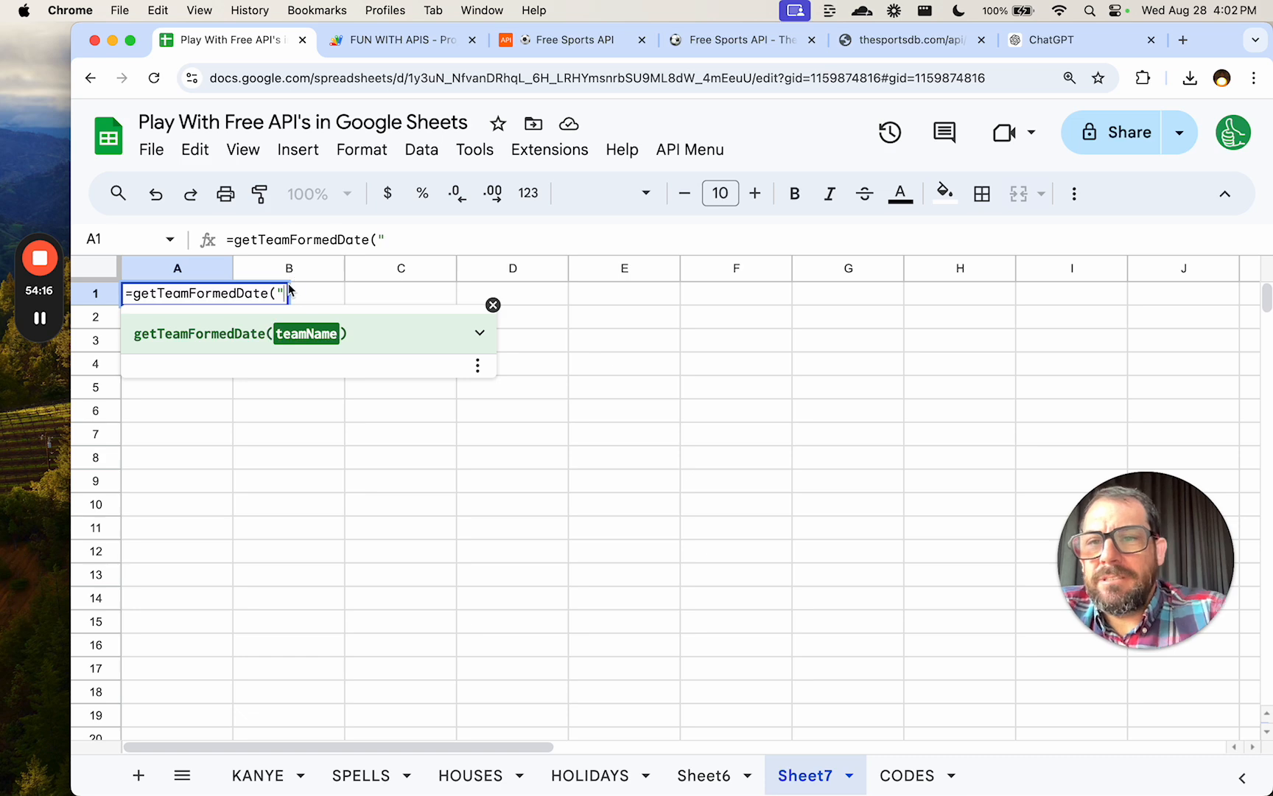
text(Bills")
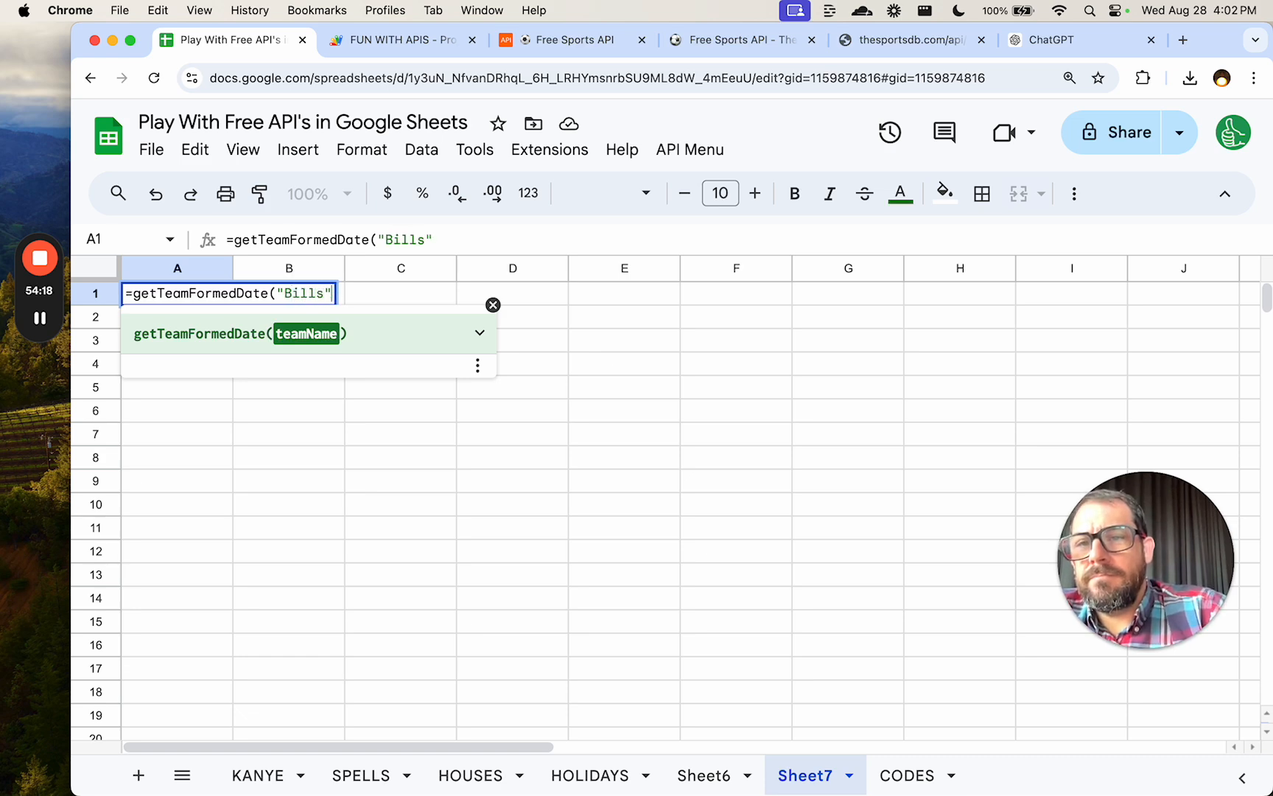
text())
key(Return)
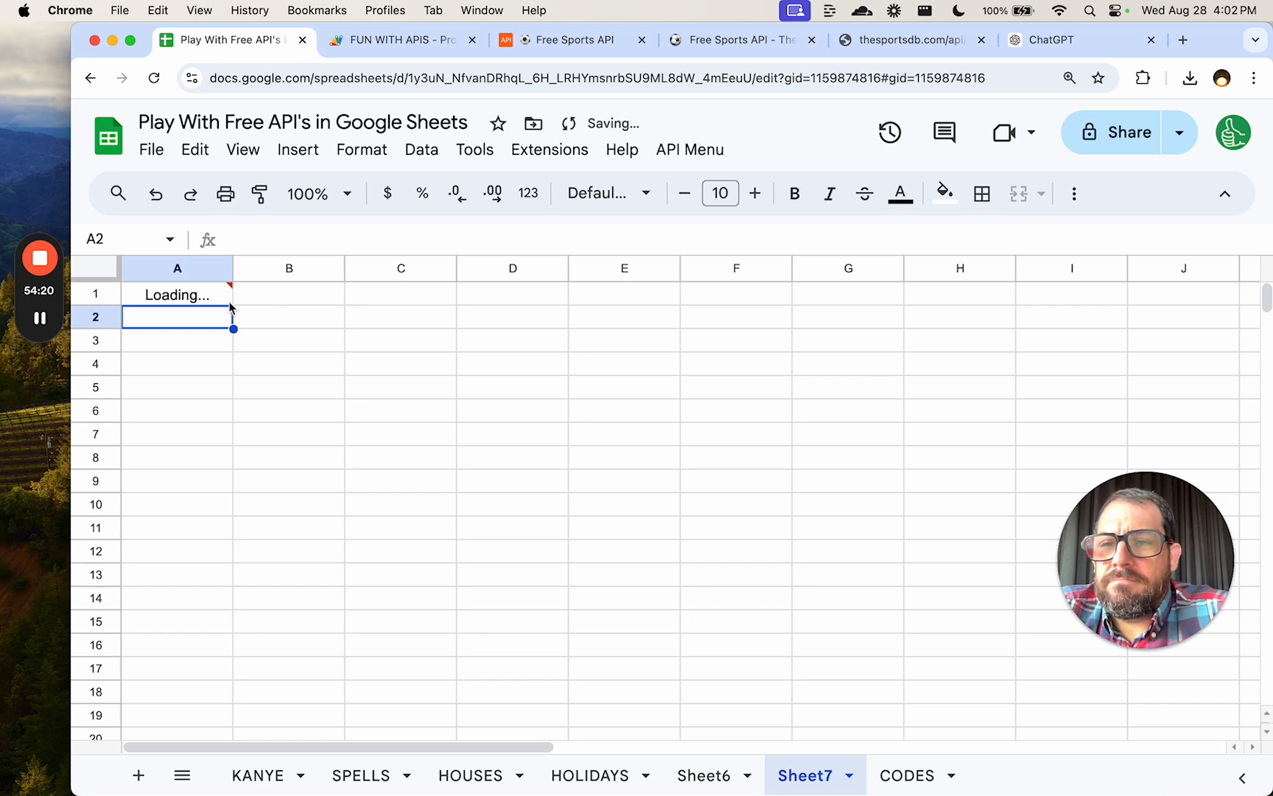
click(206, 302)
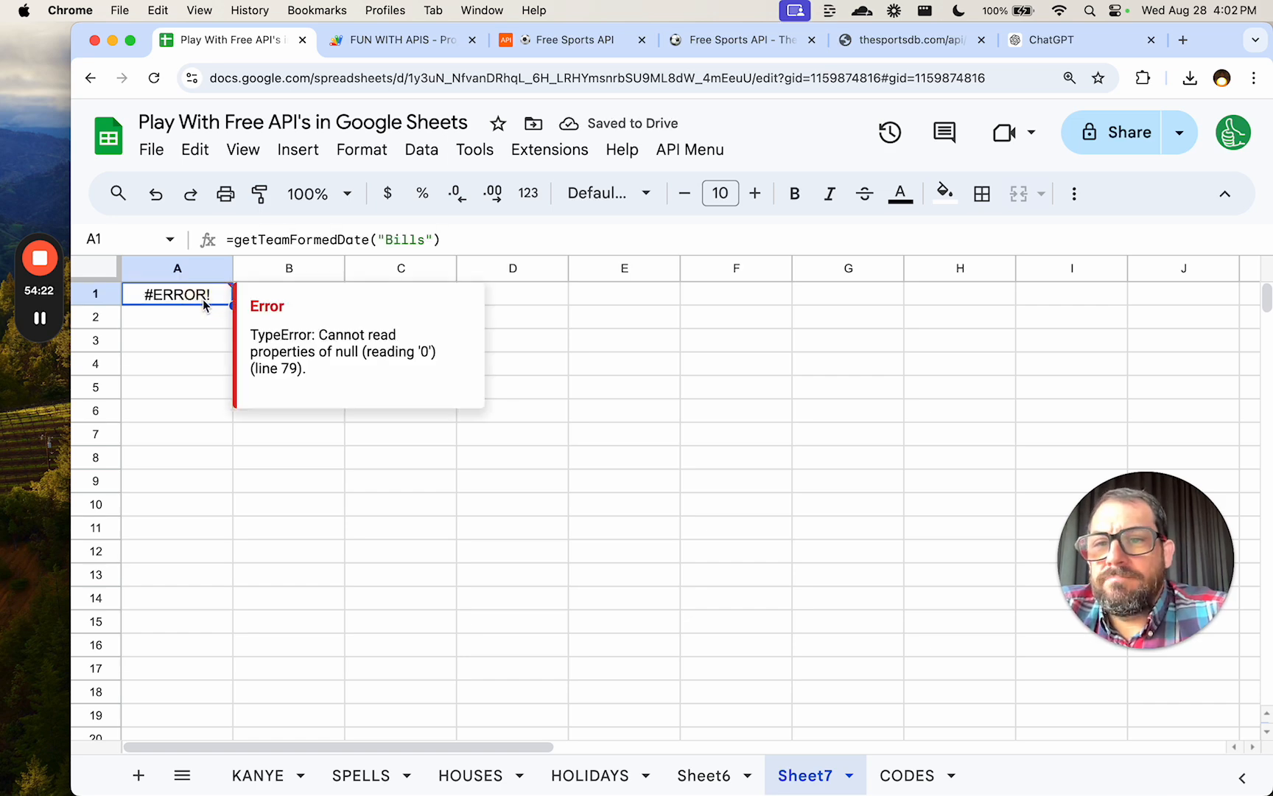
Check the getTeamFormedDate code and the Arsenal response against the Search and List endpoints in TheSportsDB's API documentation.
click(391, 41)
click(718, 366)
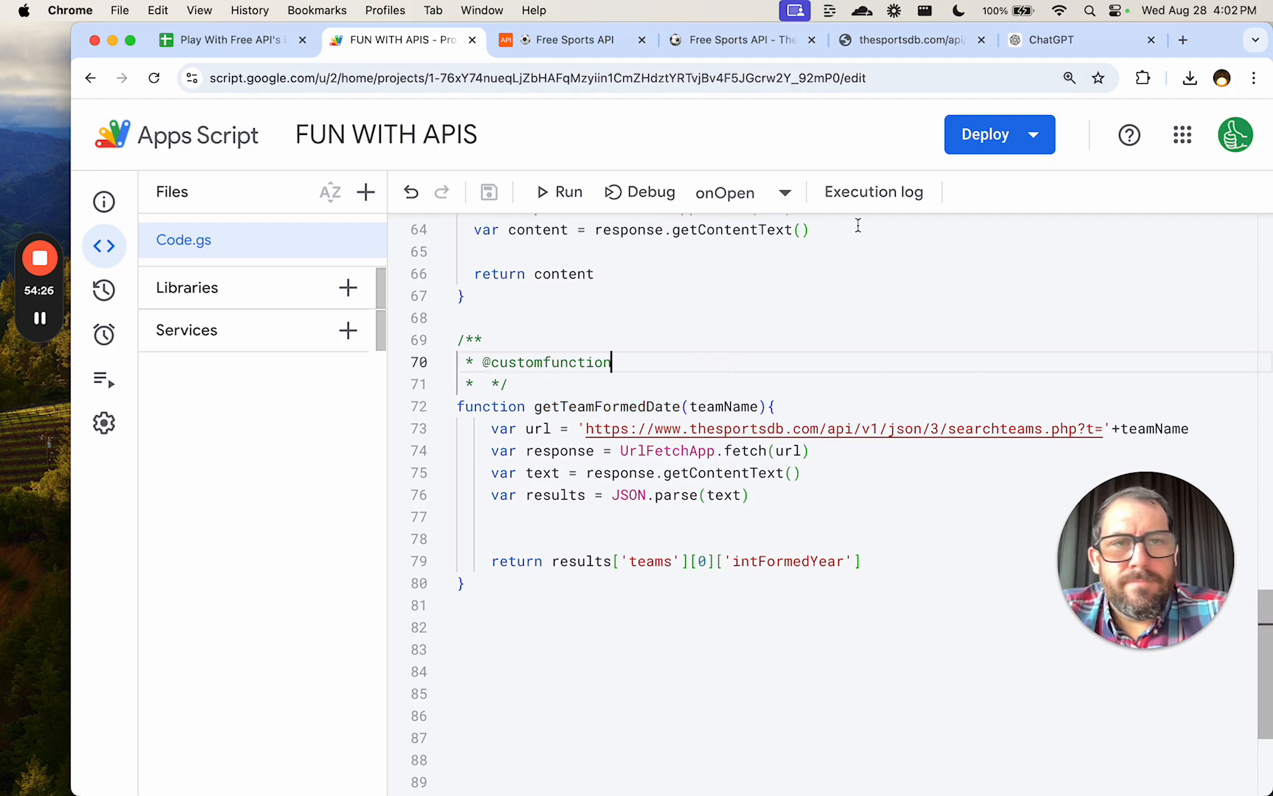
click(913, 40)
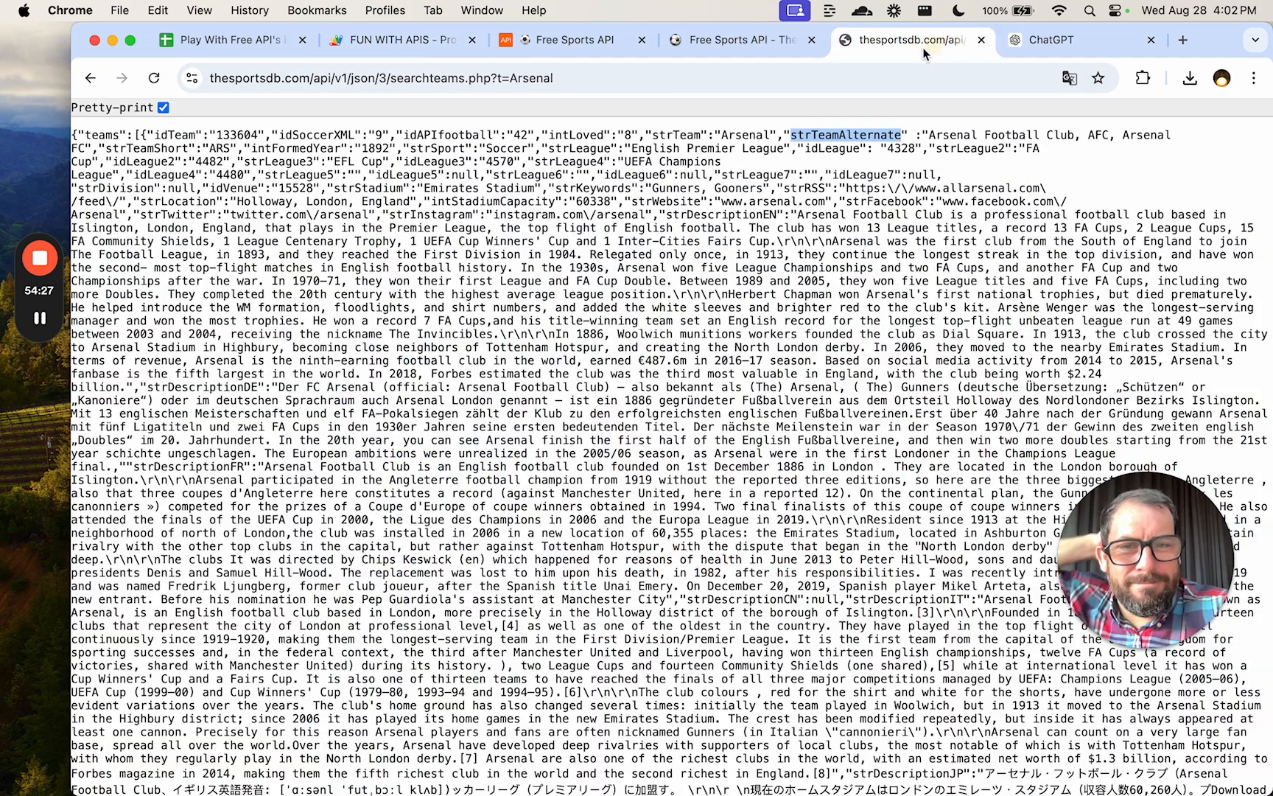
click(756, 45)
scroll(593, 427, down, 2)
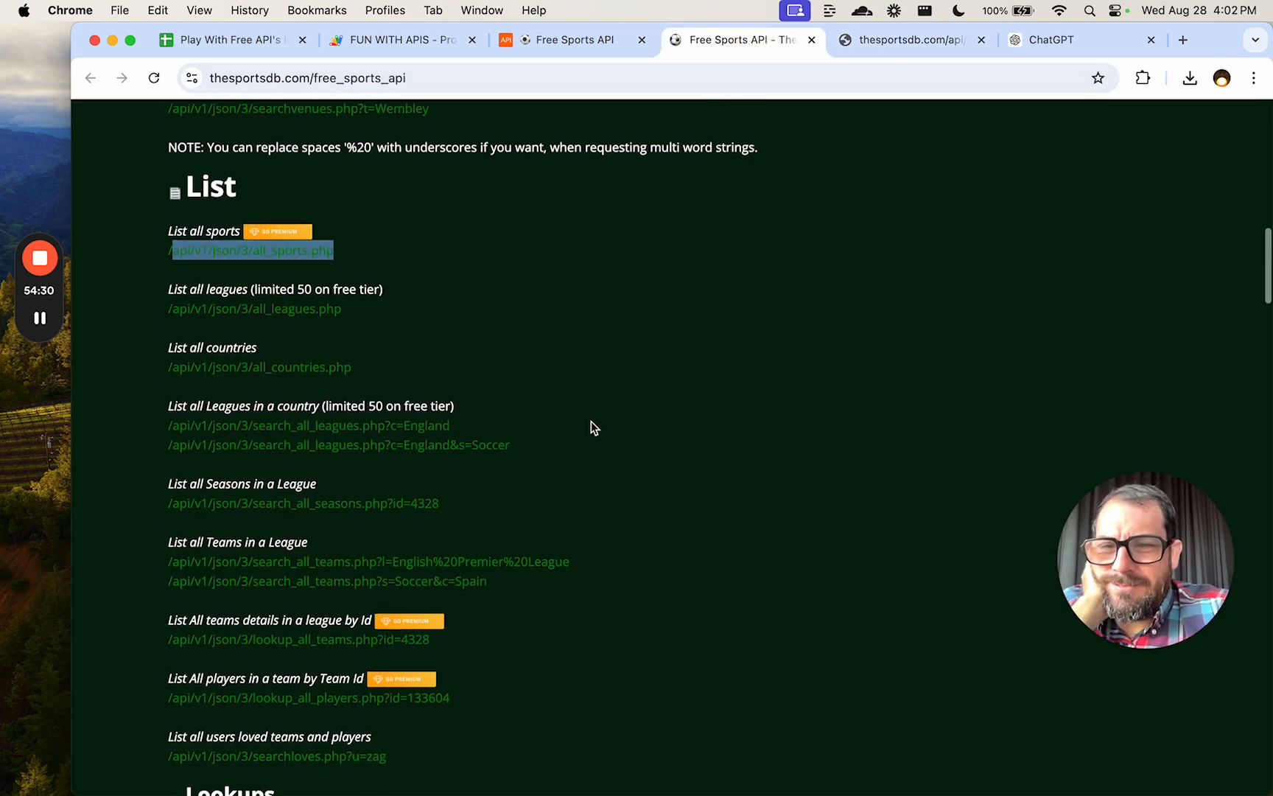
scroll(593, 427, up, 15)
scroll(593, 428, down, 5)
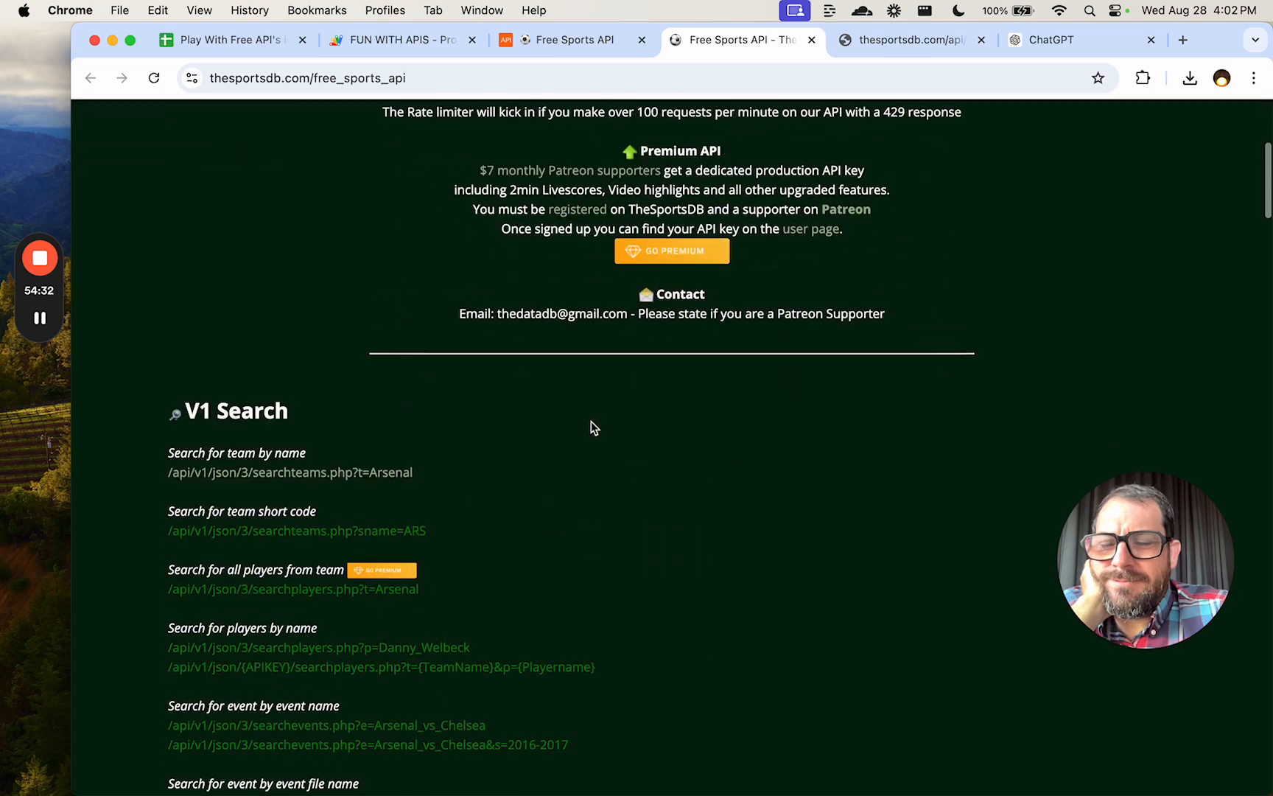
scroll(593, 428, down, 2)
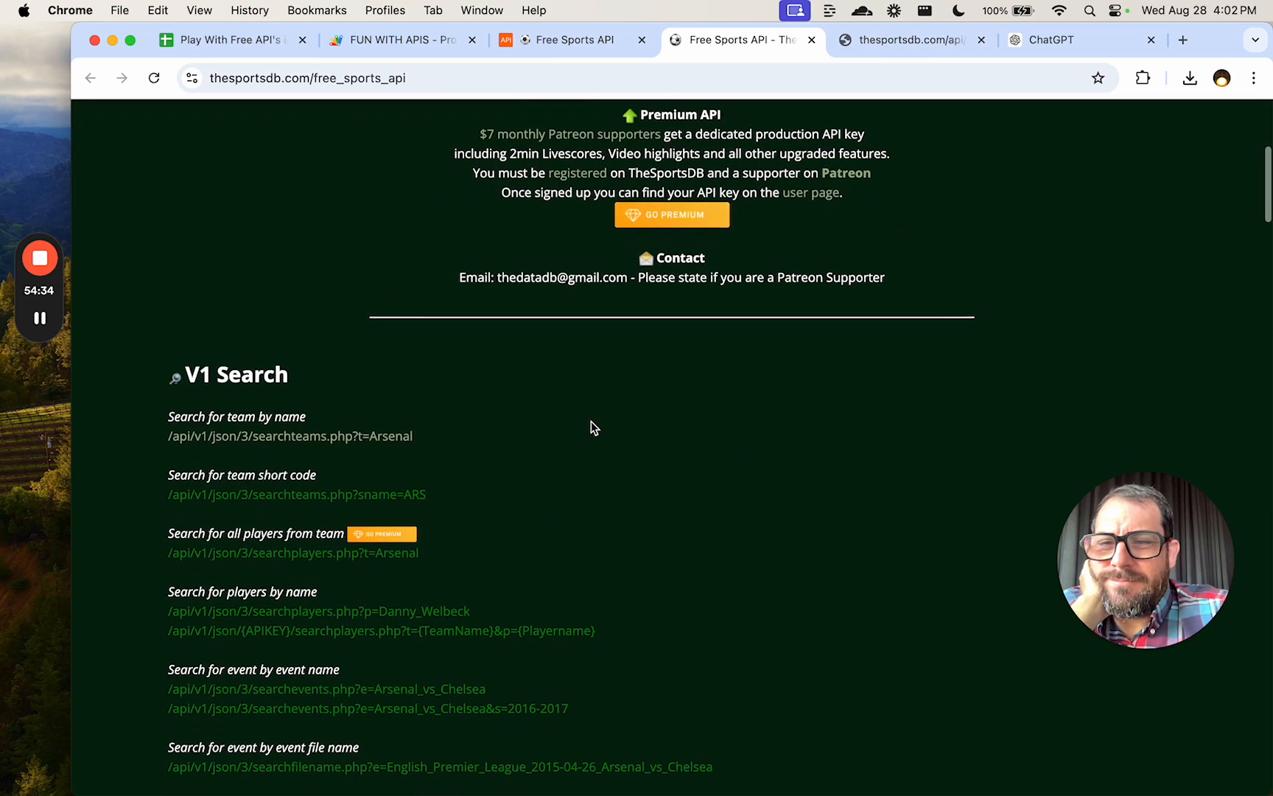
scroll(594, 428, up, 5)
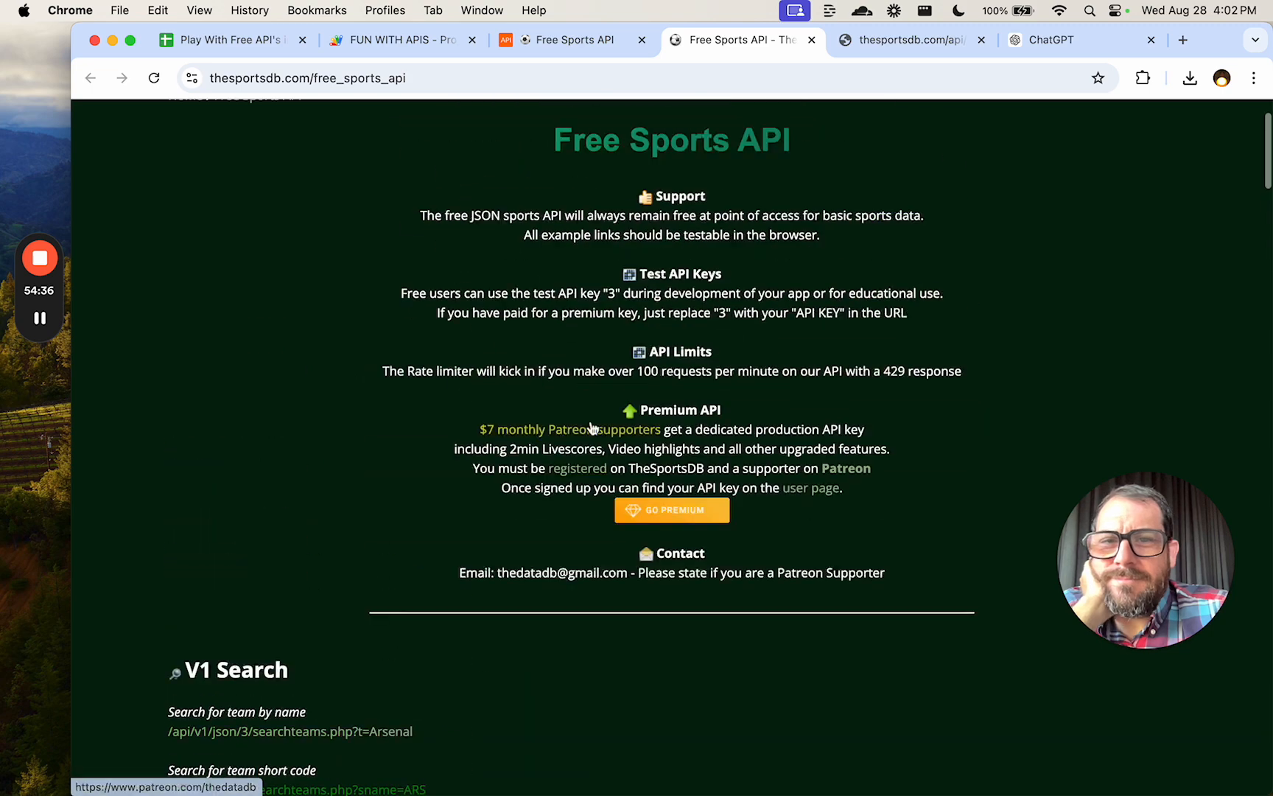
scroll(592, 428, down, 20)
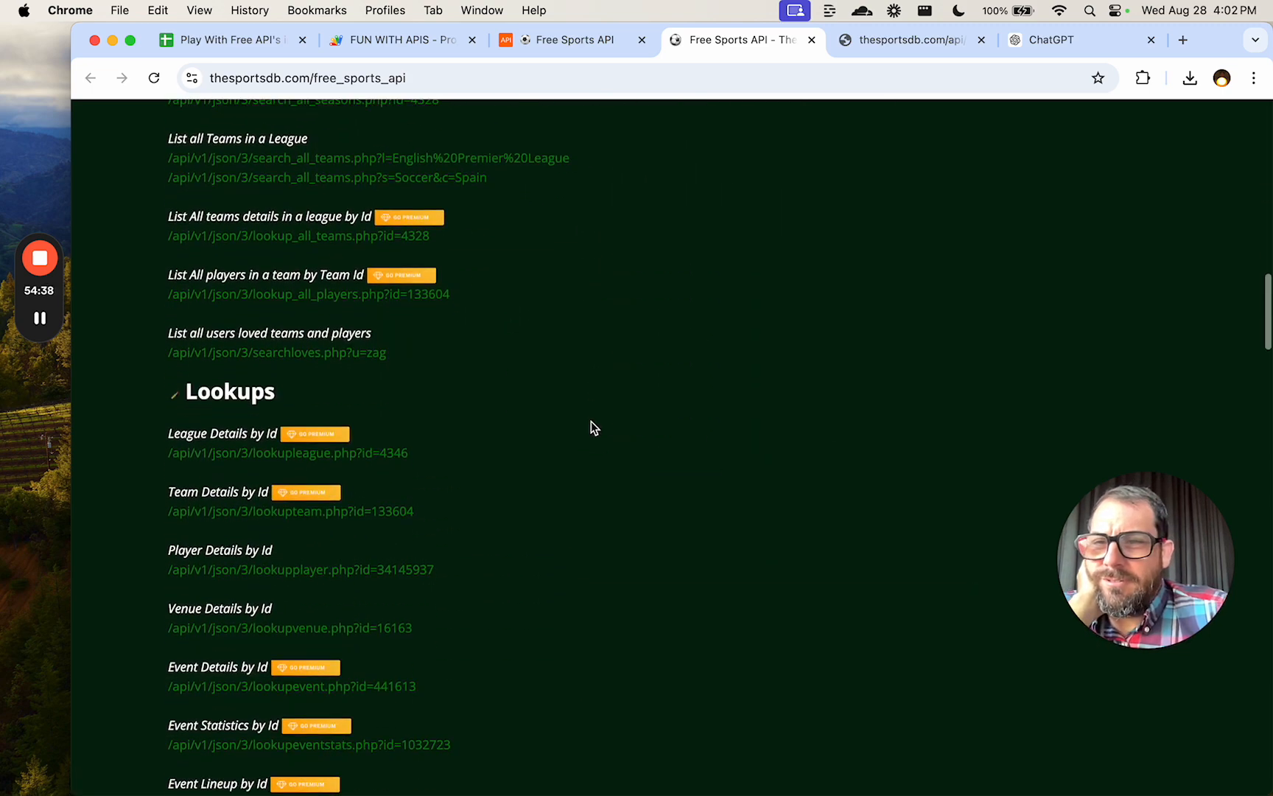
Search TheSportsDB's API page for "teams" and read through the matching List endpoints and the Lookups section.
key(super+t)
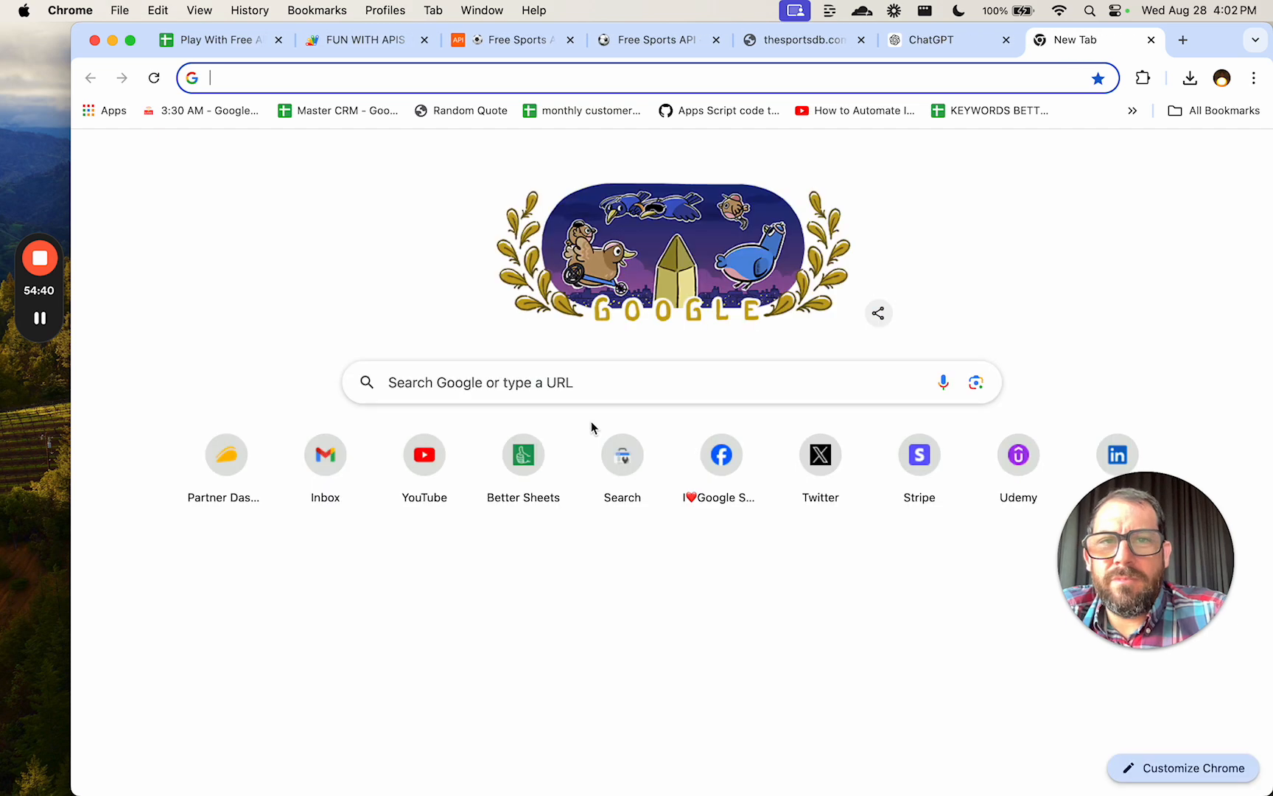
key(super+w)
key(super+f)
text(teams)
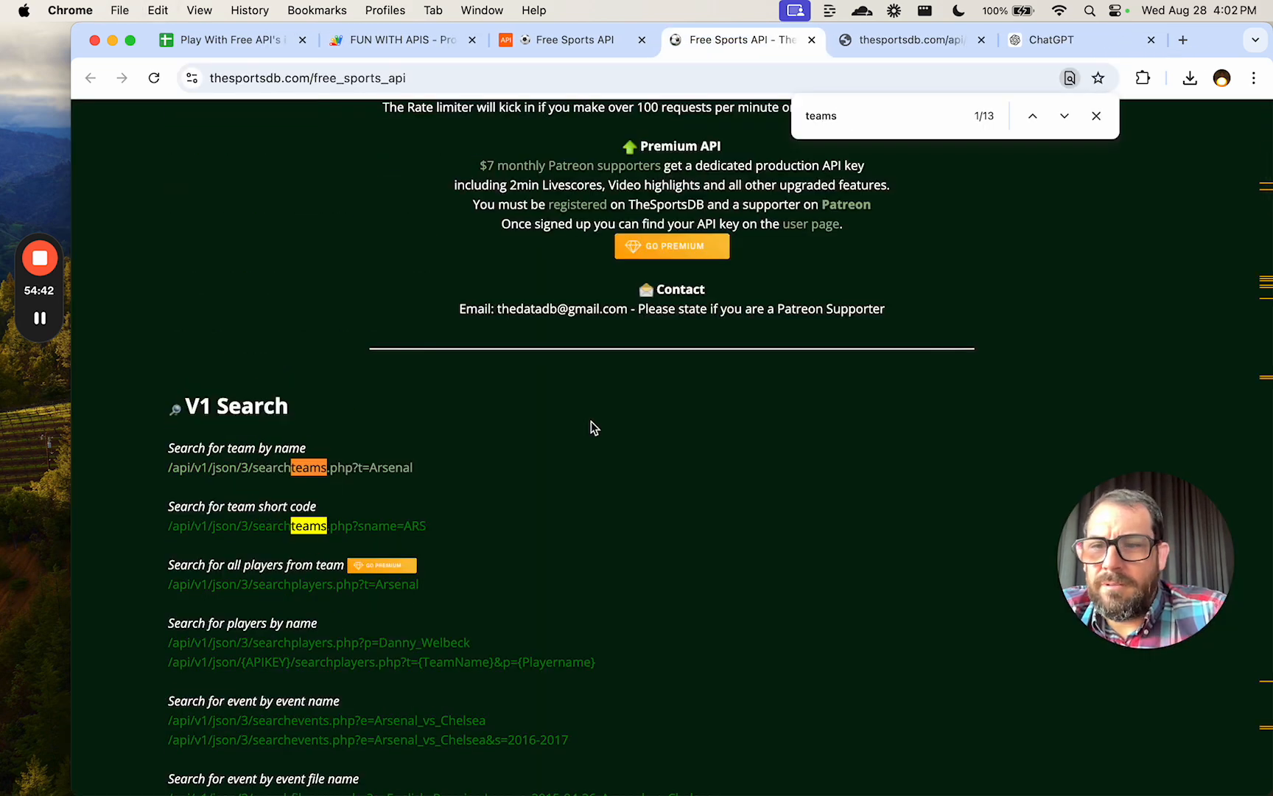
key(Return)
key(Return)
key(Return)
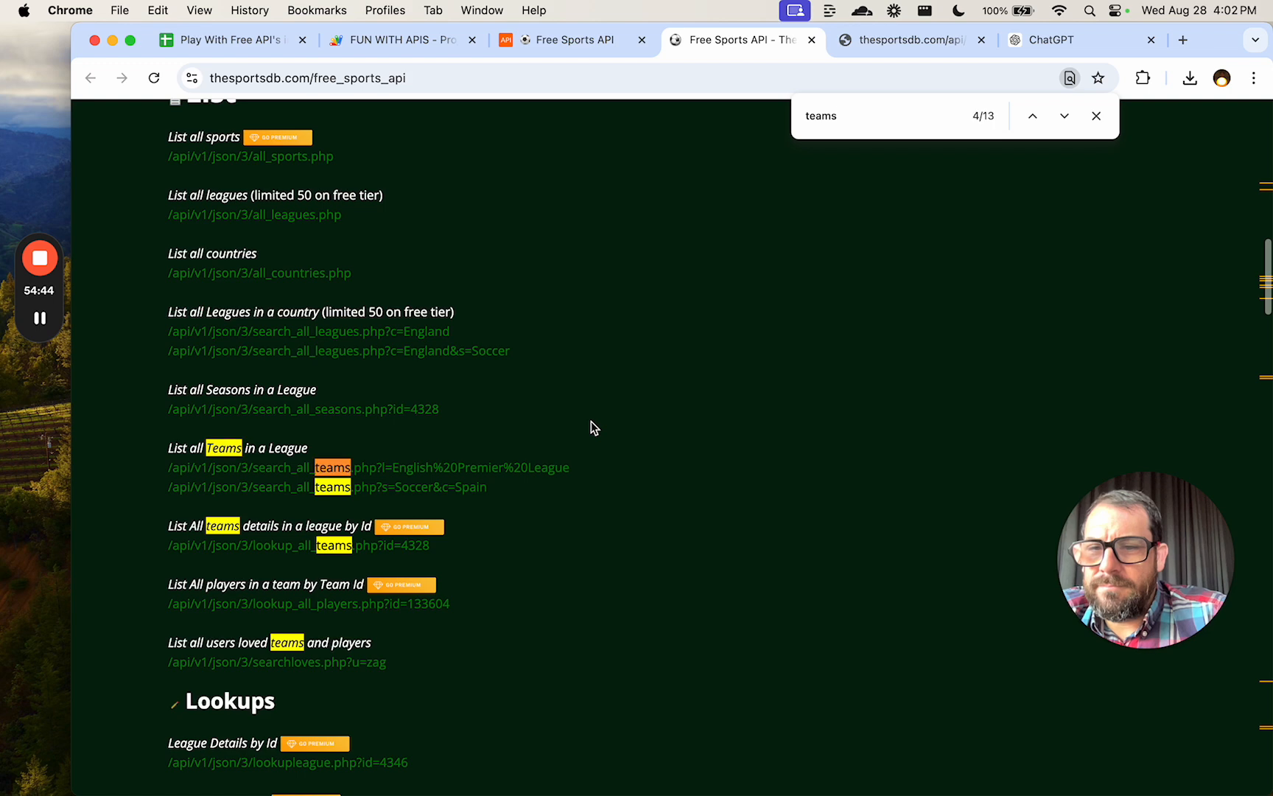
key(Escape)
scroll(575, 449, down, 3)
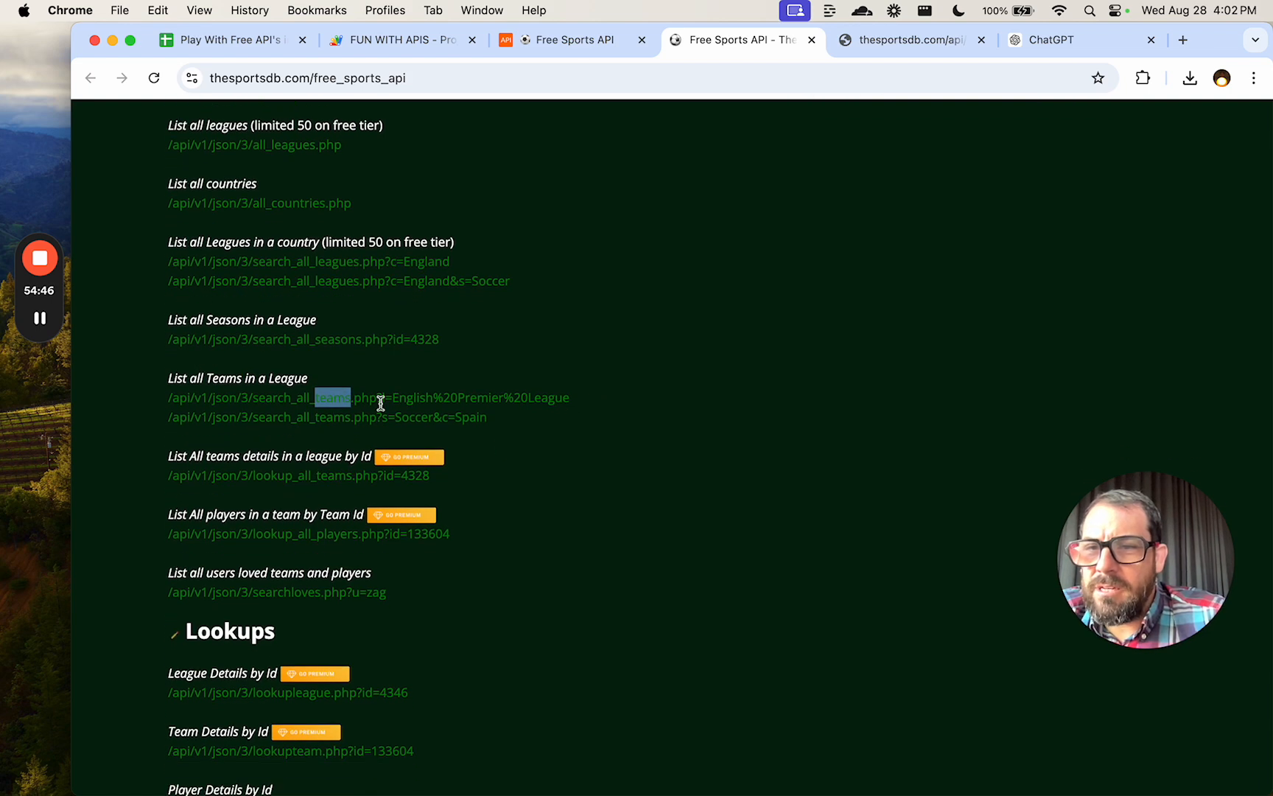
scroll(381, 403, down, 1)
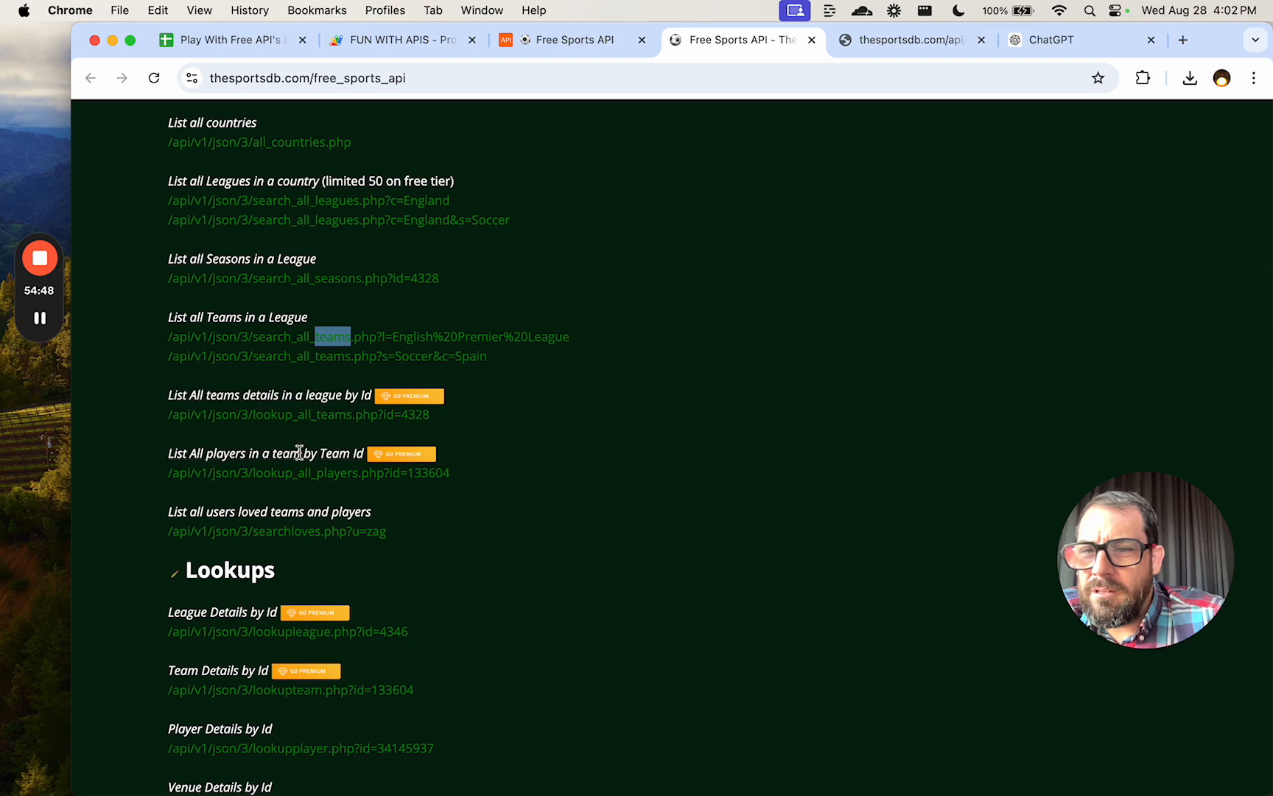
scroll(406, 463, down, 14)
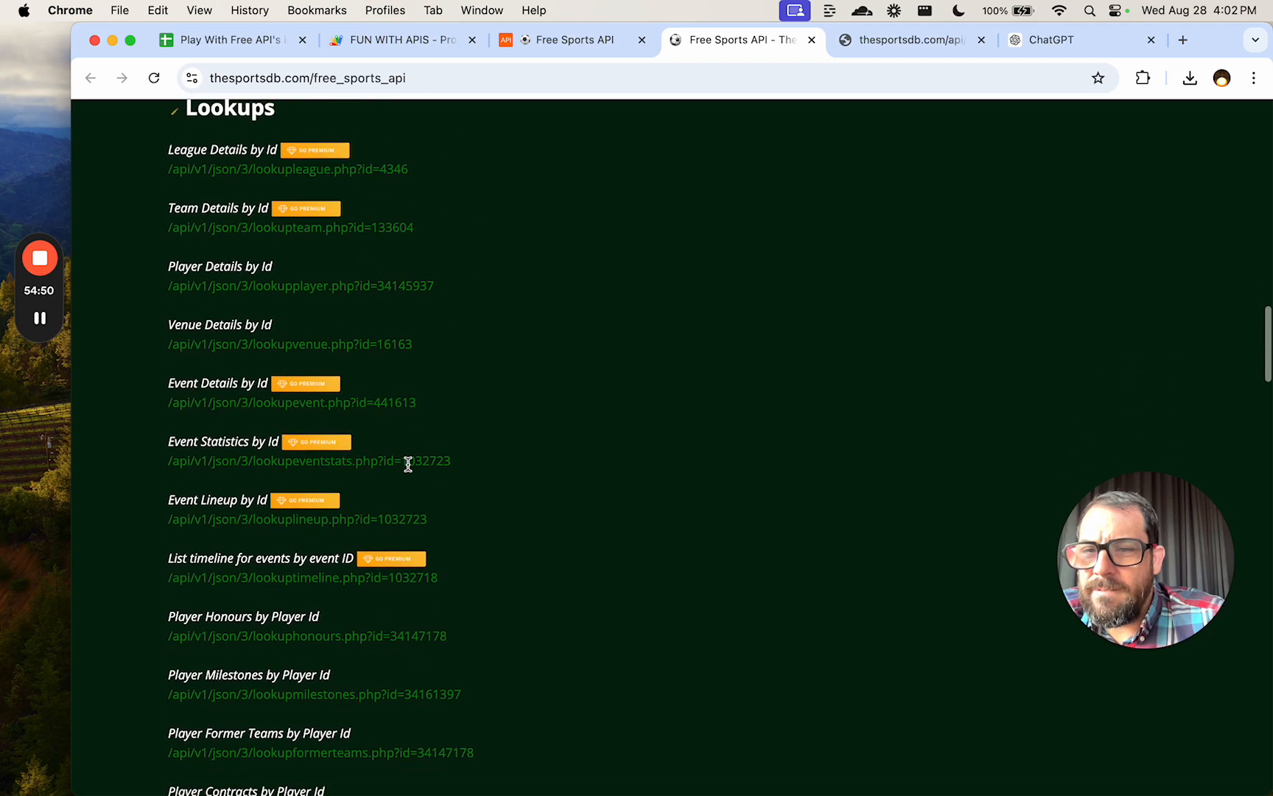
Review the Arsenal response, its formatted JSON in ChatGPT, and the endpoints on the Free Public APIs page.
click(910, 40)
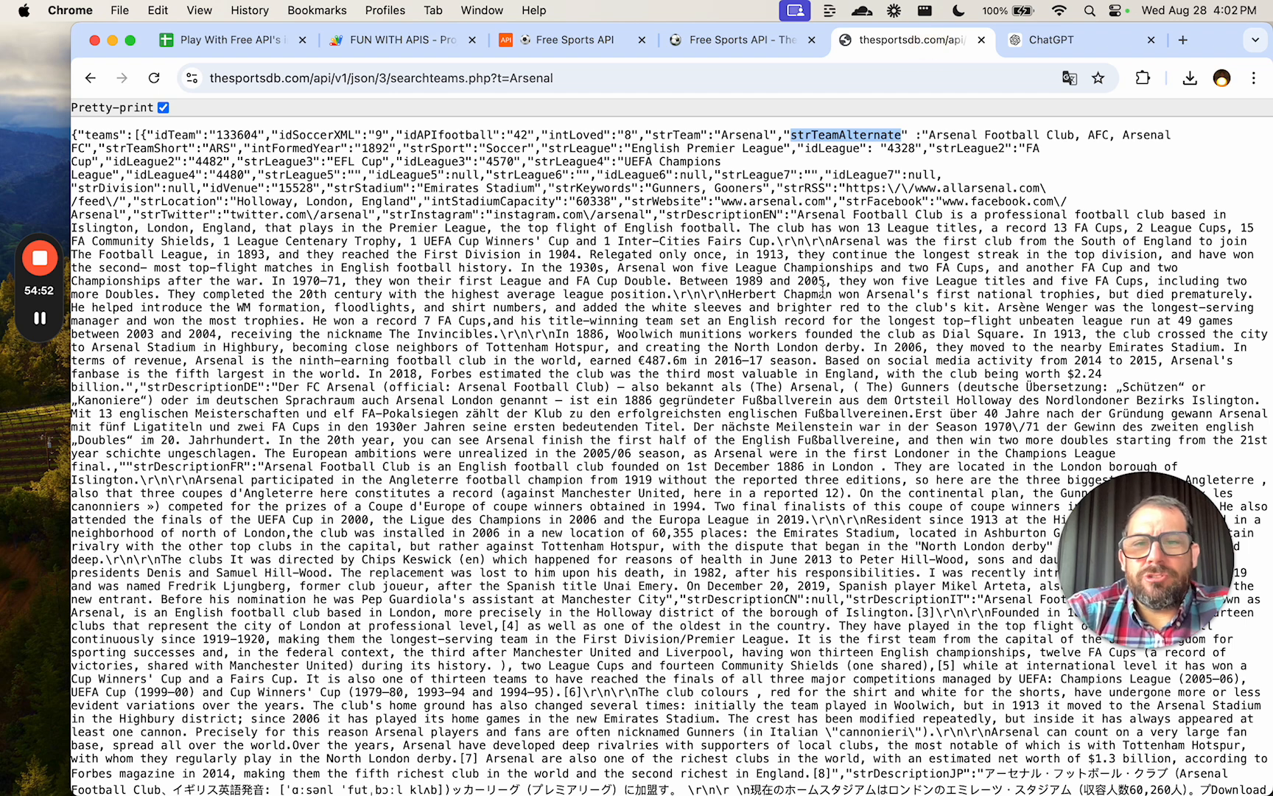
click(1064, 44)
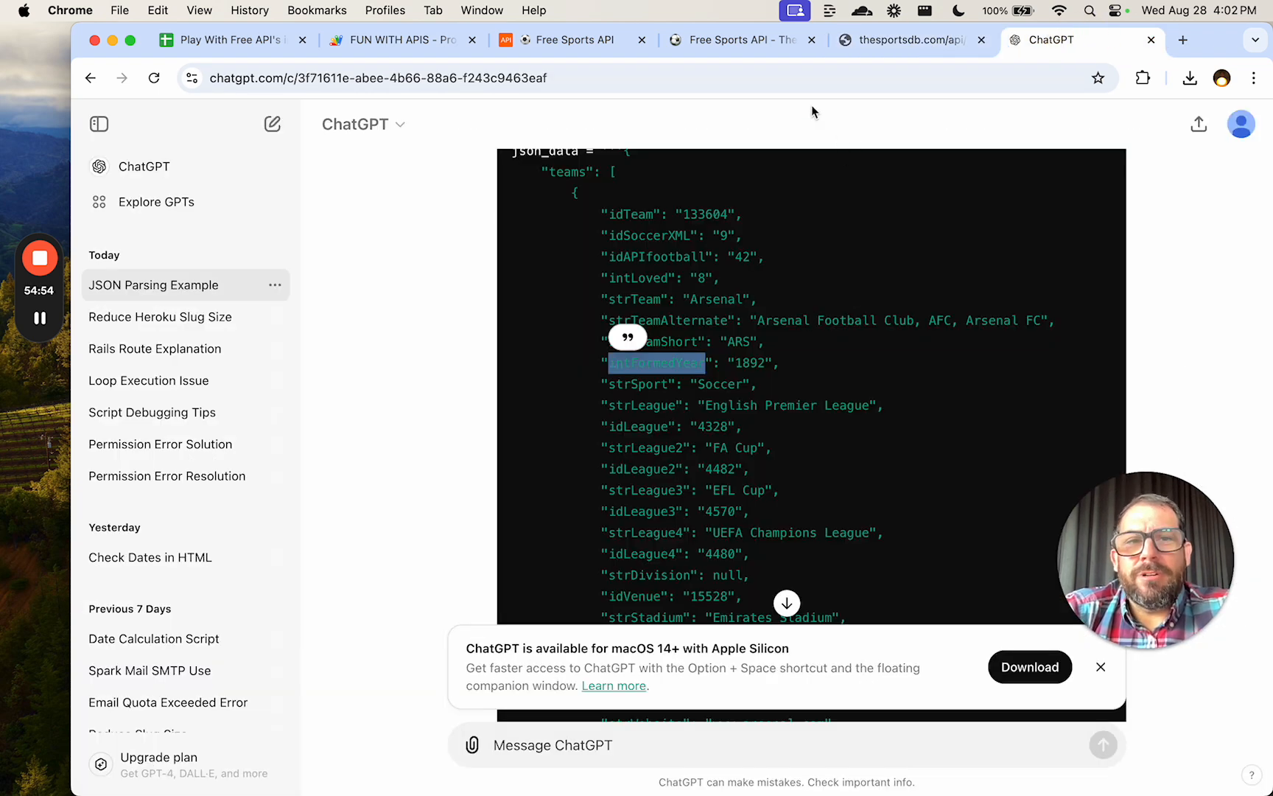
click(575, 39)
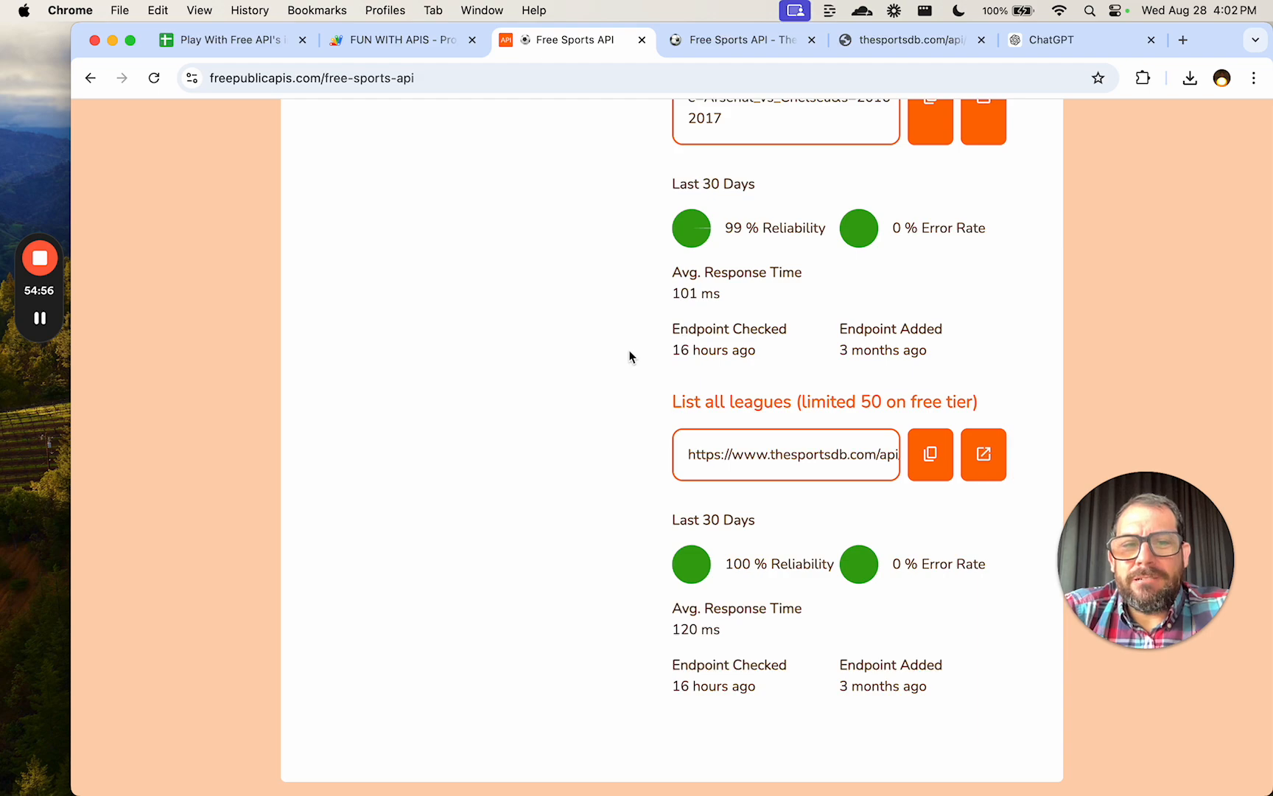
scroll(630, 356, up, 12)
scroll(652, 418, down, 1)
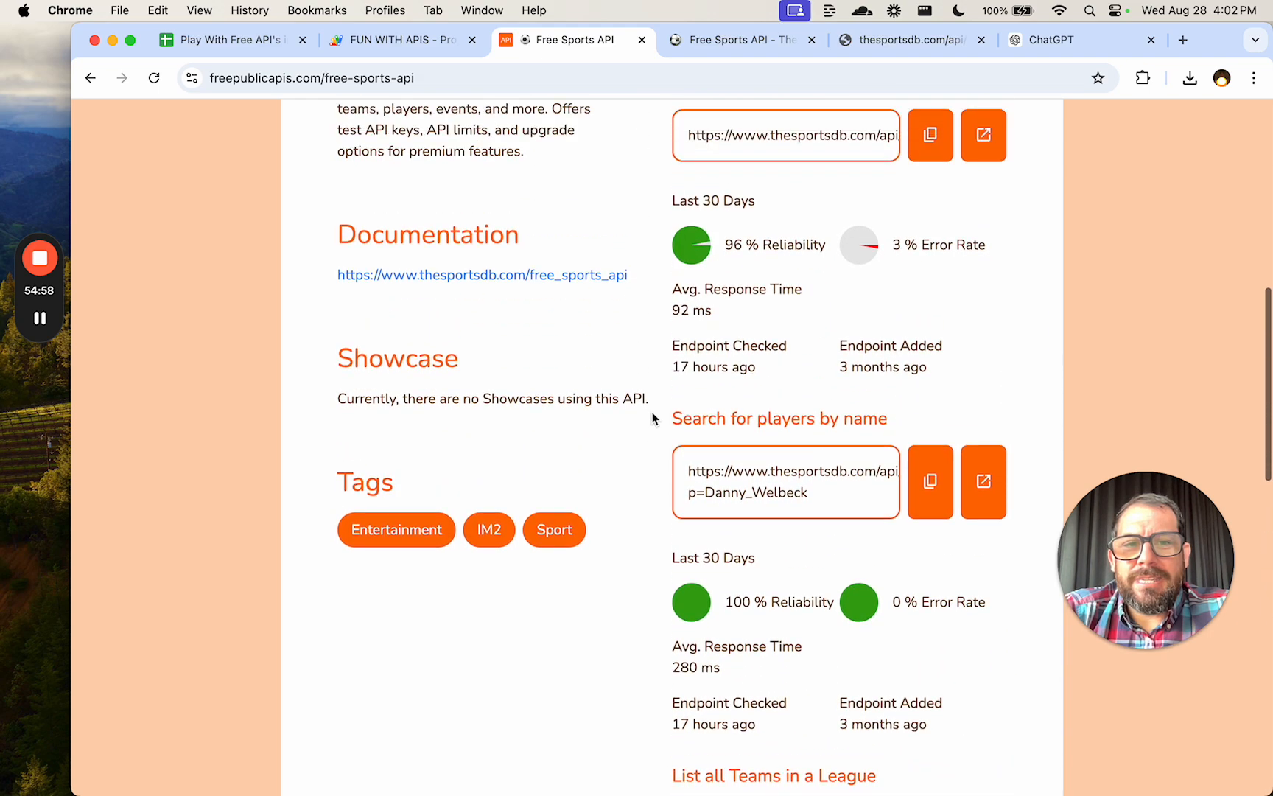
scroll(652, 418, up, 3)
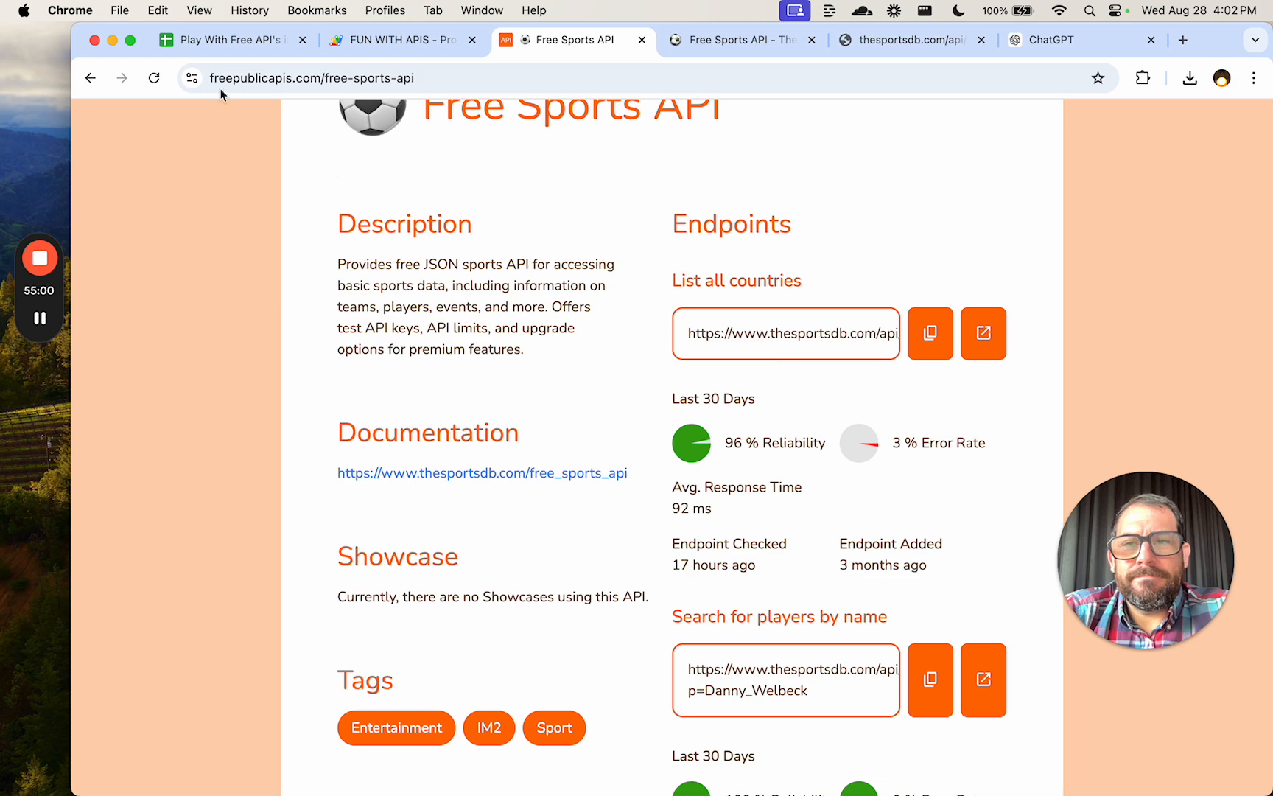
Search Google for "one word team name like arsenal", scan the results for usable team names, and close the search.
key(super+t)
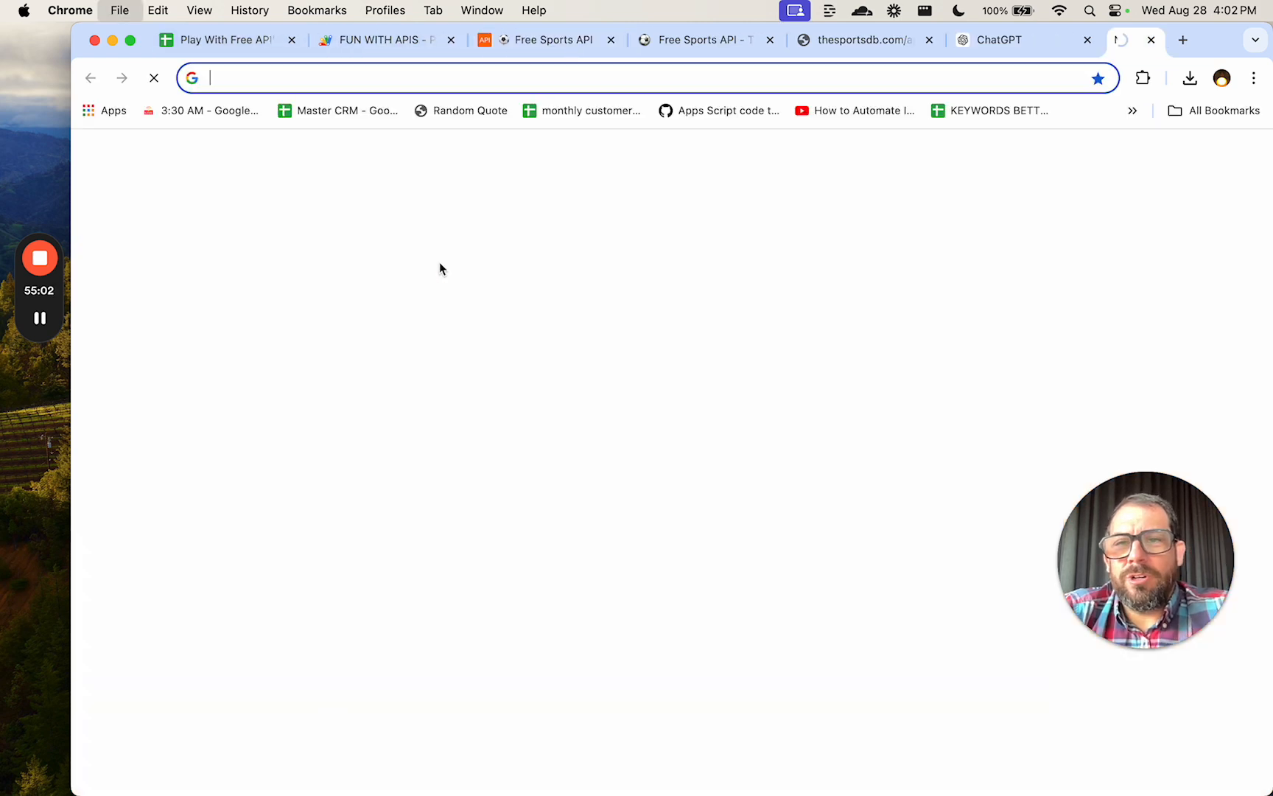
text(tone)
text(one wo)
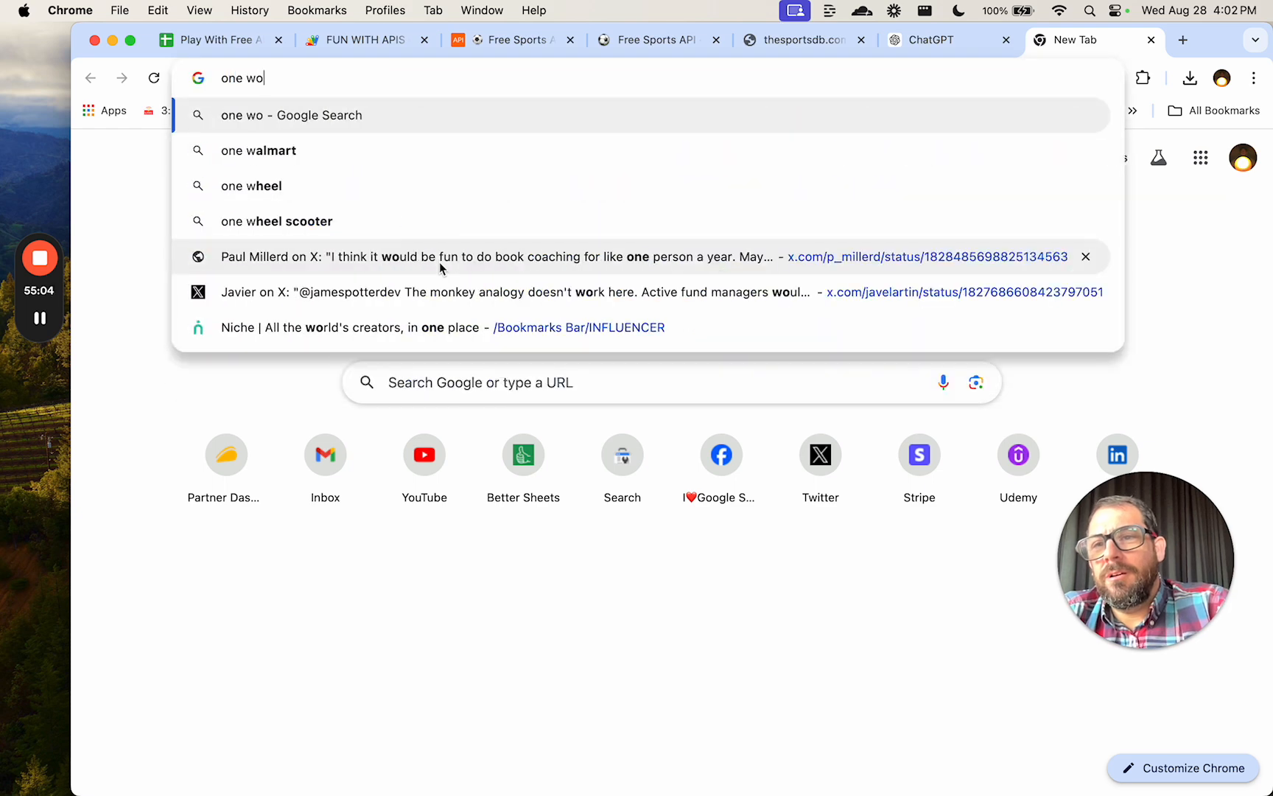
text(rd team name like arsenal)
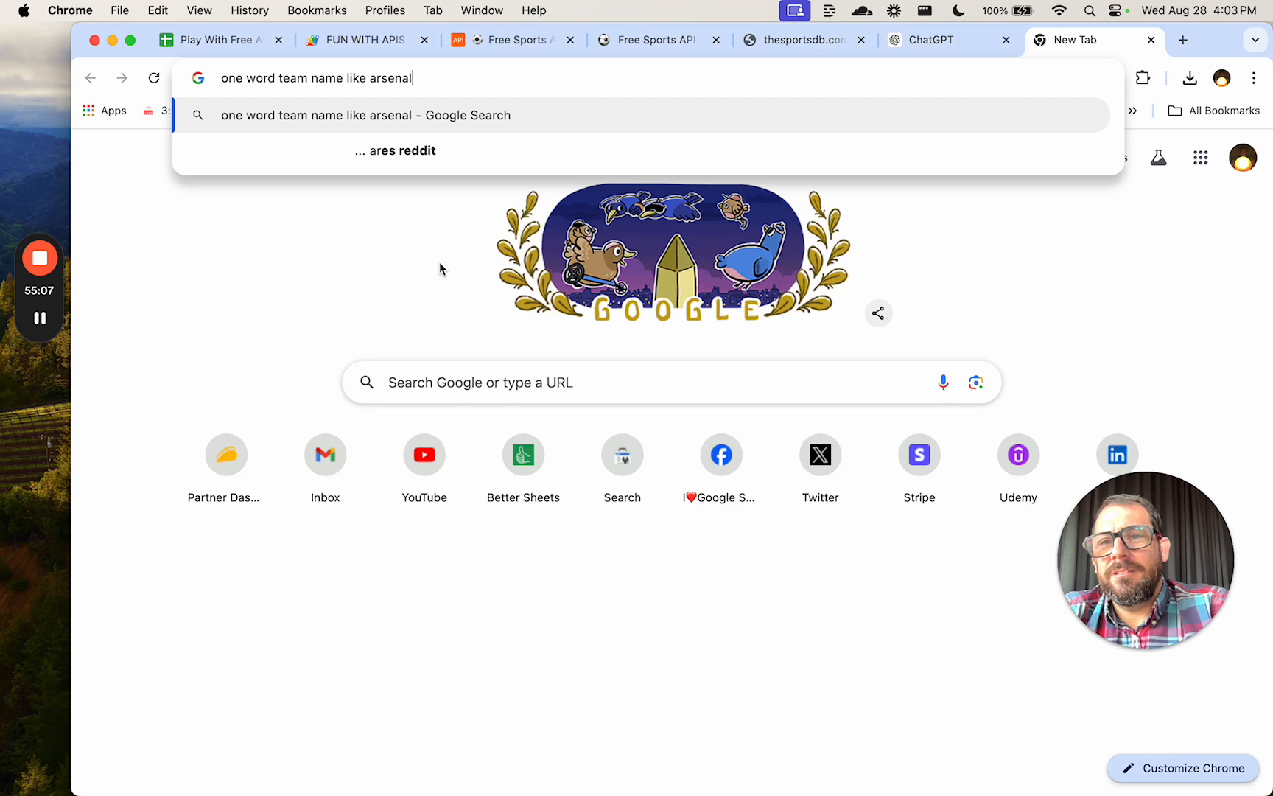
key(Return)
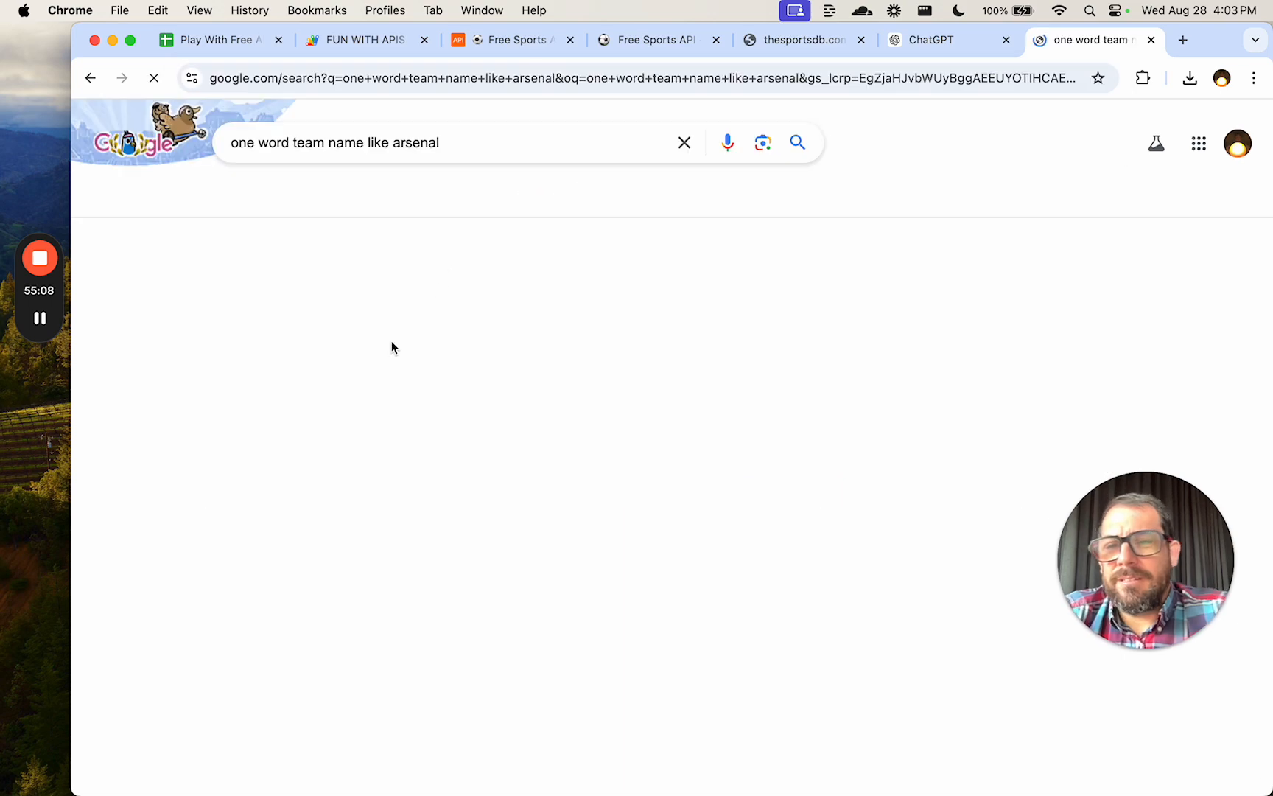
scroll(391, 431, down, 2)
scroll(391, 430, down, 5)
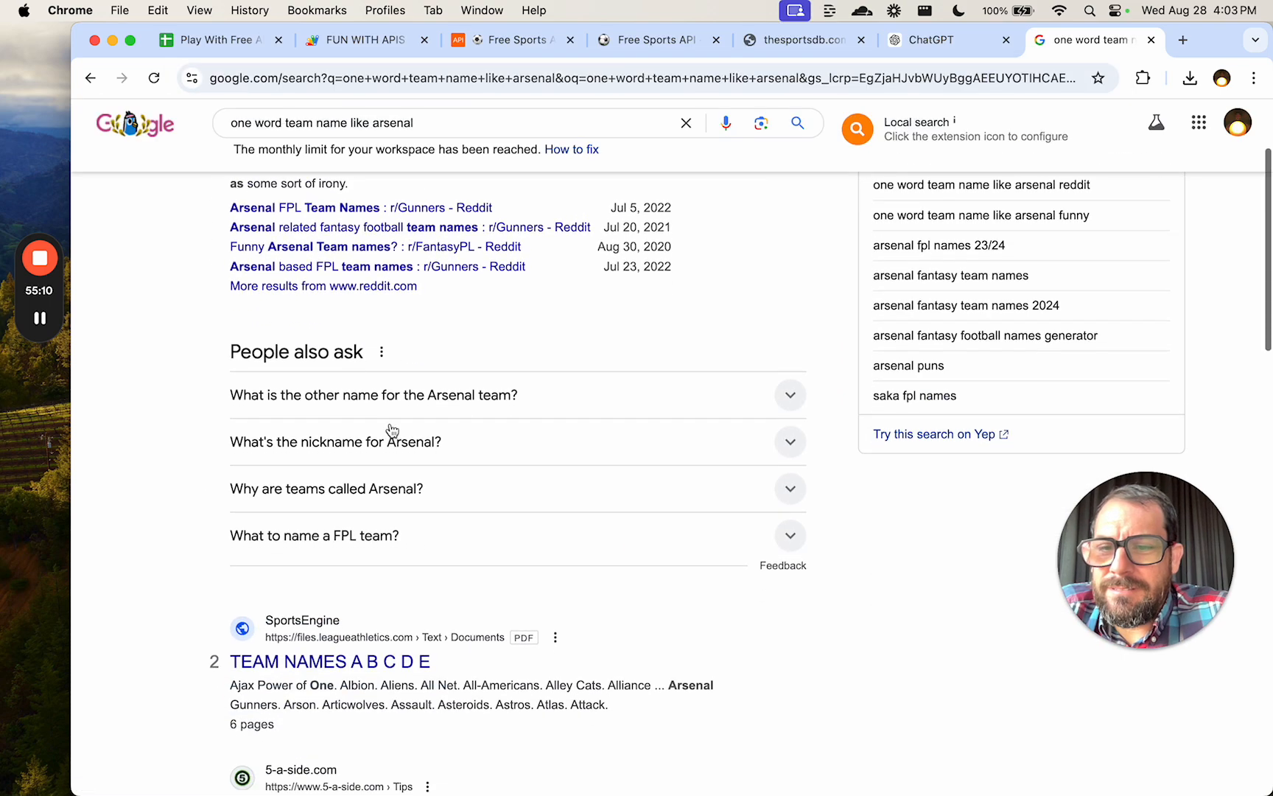
double_click(360, 328)
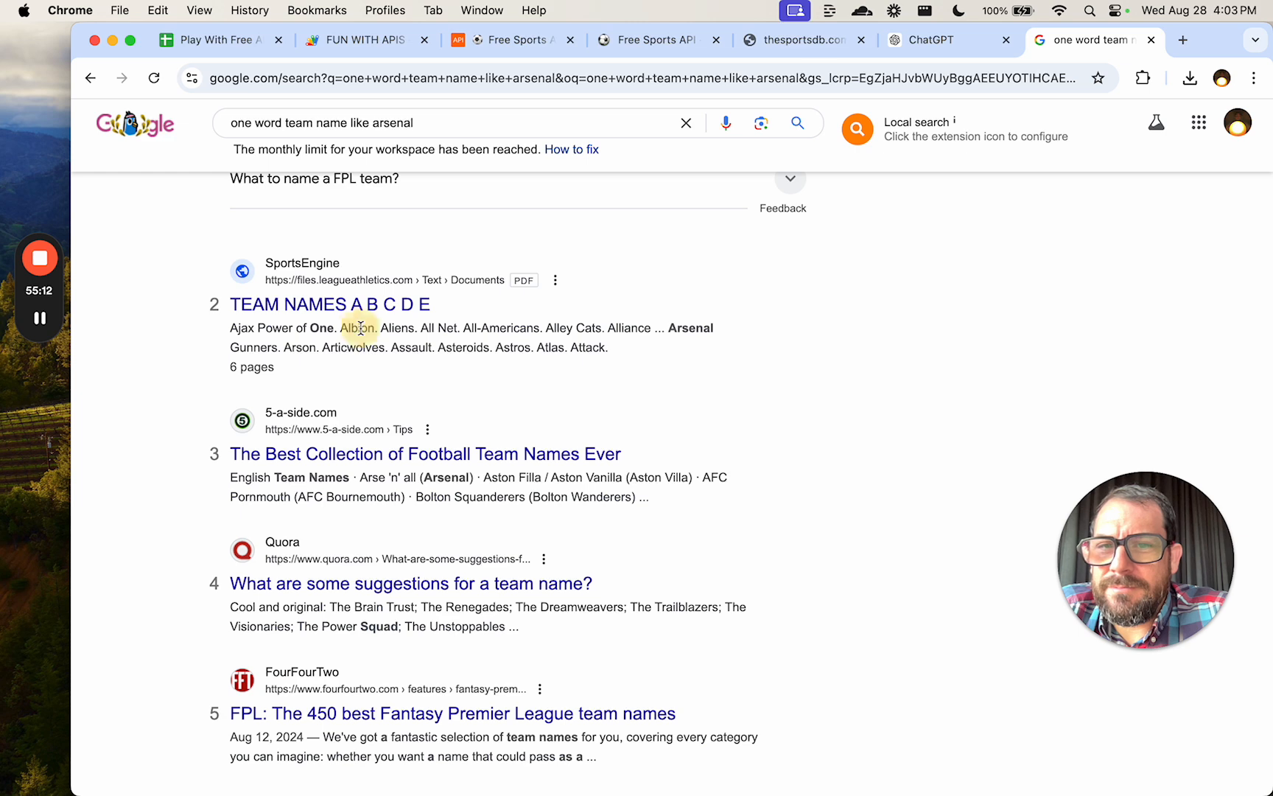
double_click(509, 347)
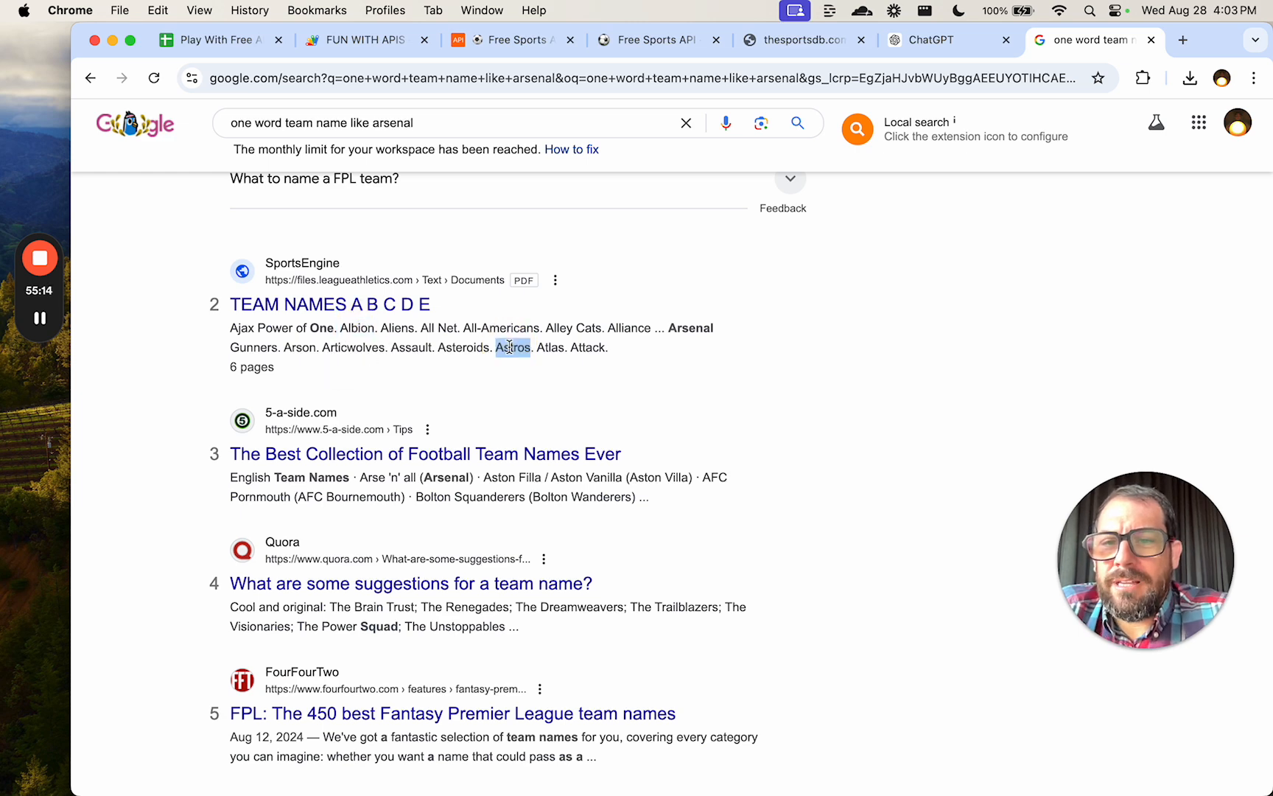
scroll(478, 454, down, 1)
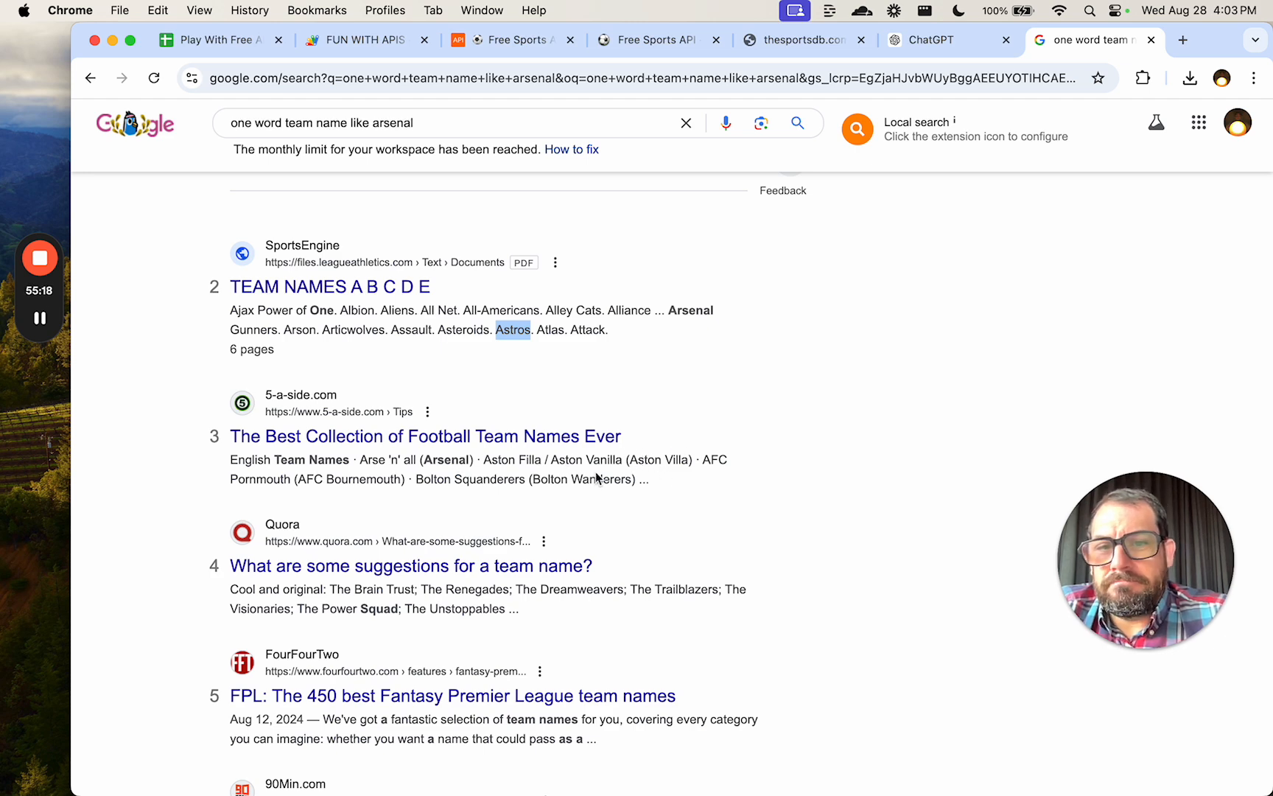
key(super+w)
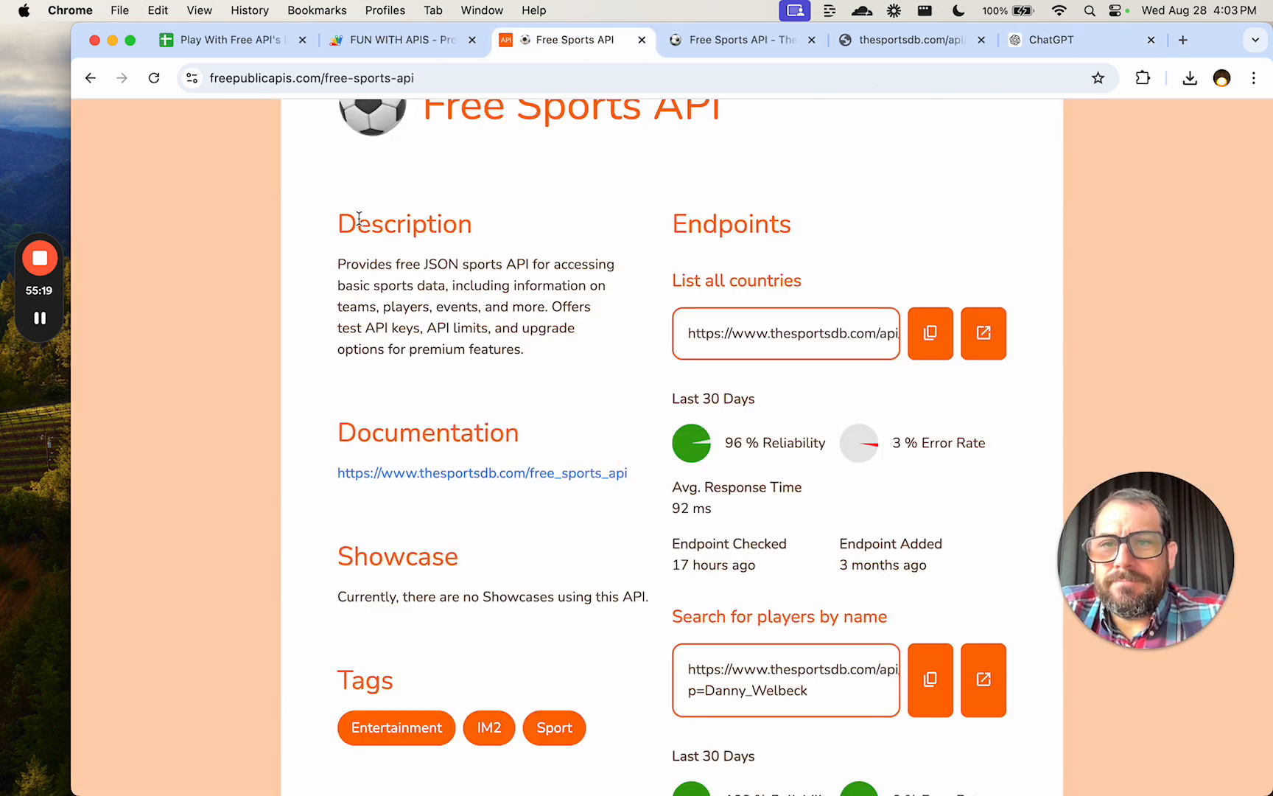
Change the team name in cell A1's formula to make it =getTeamFormedDate("Aston Villa").
click(369, 46)
click(264, 39)
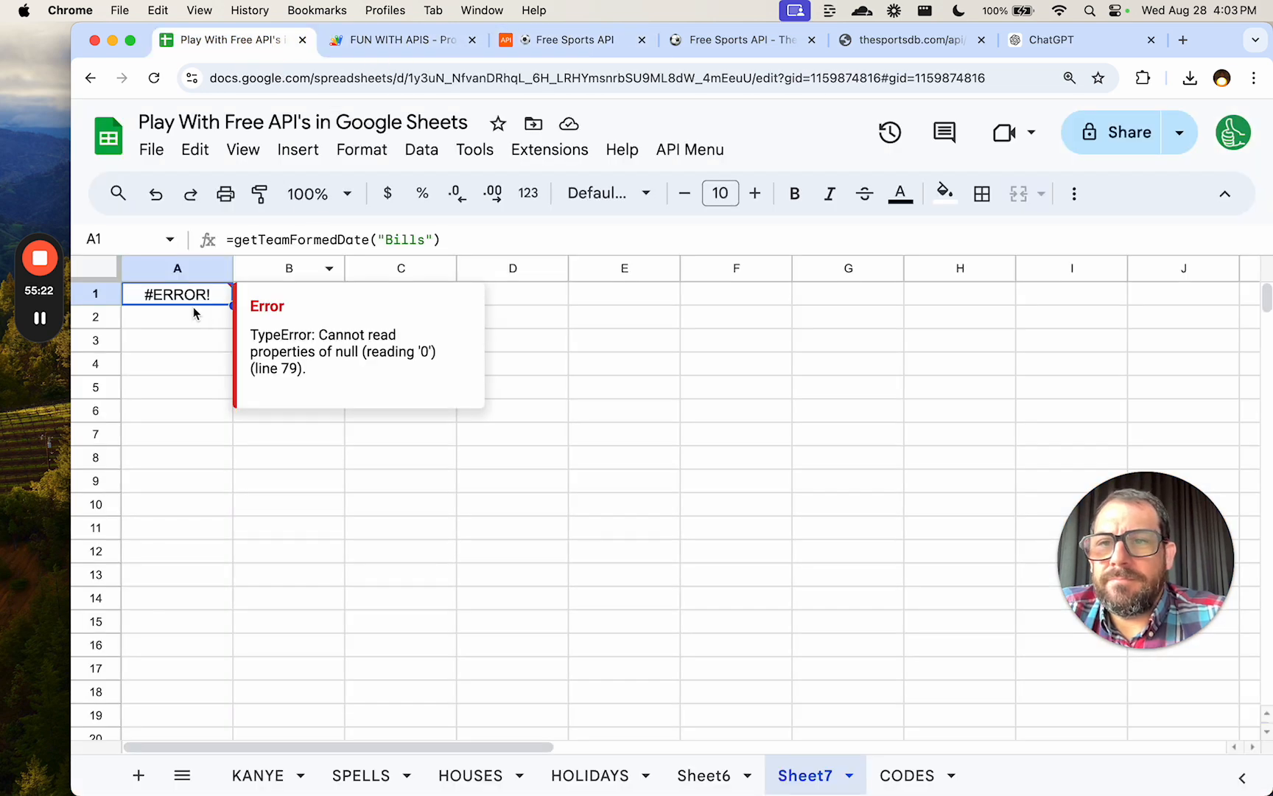
double_click(406, 243)
text("Aston V)
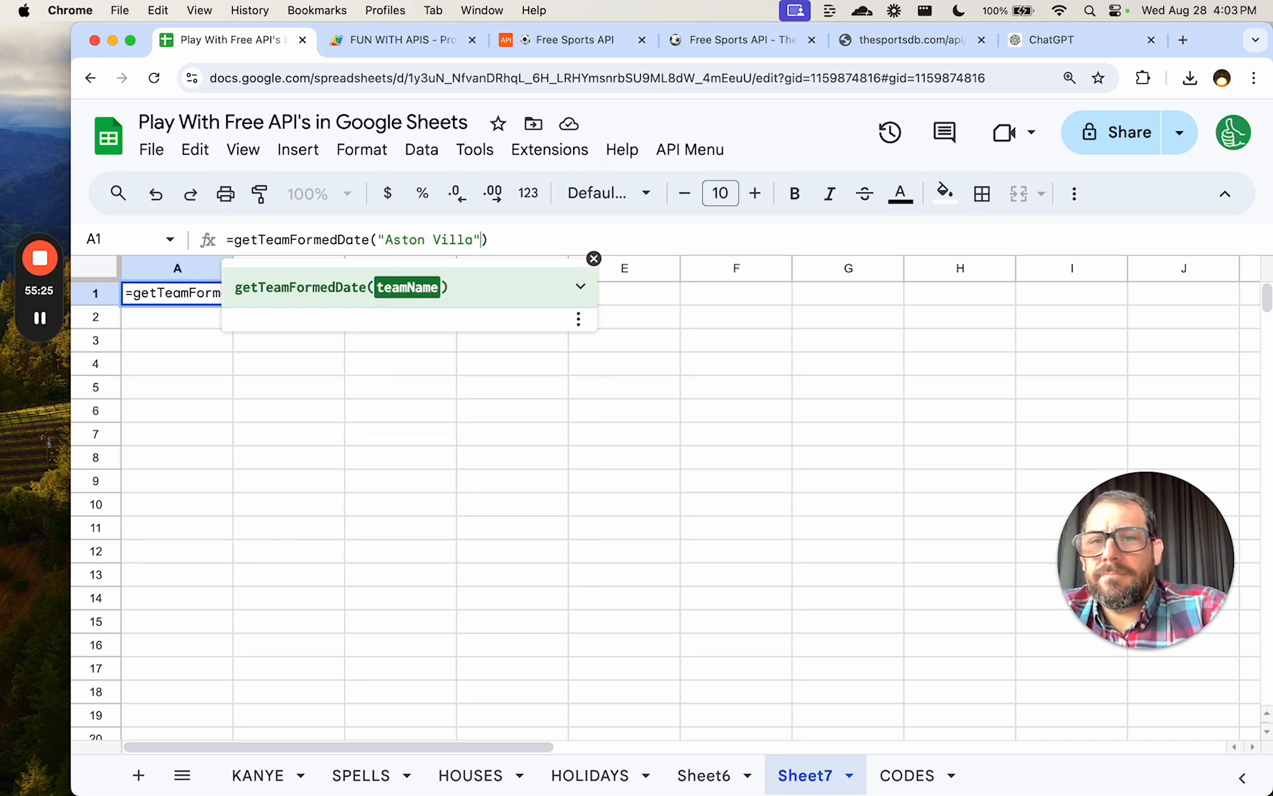
key(Return)
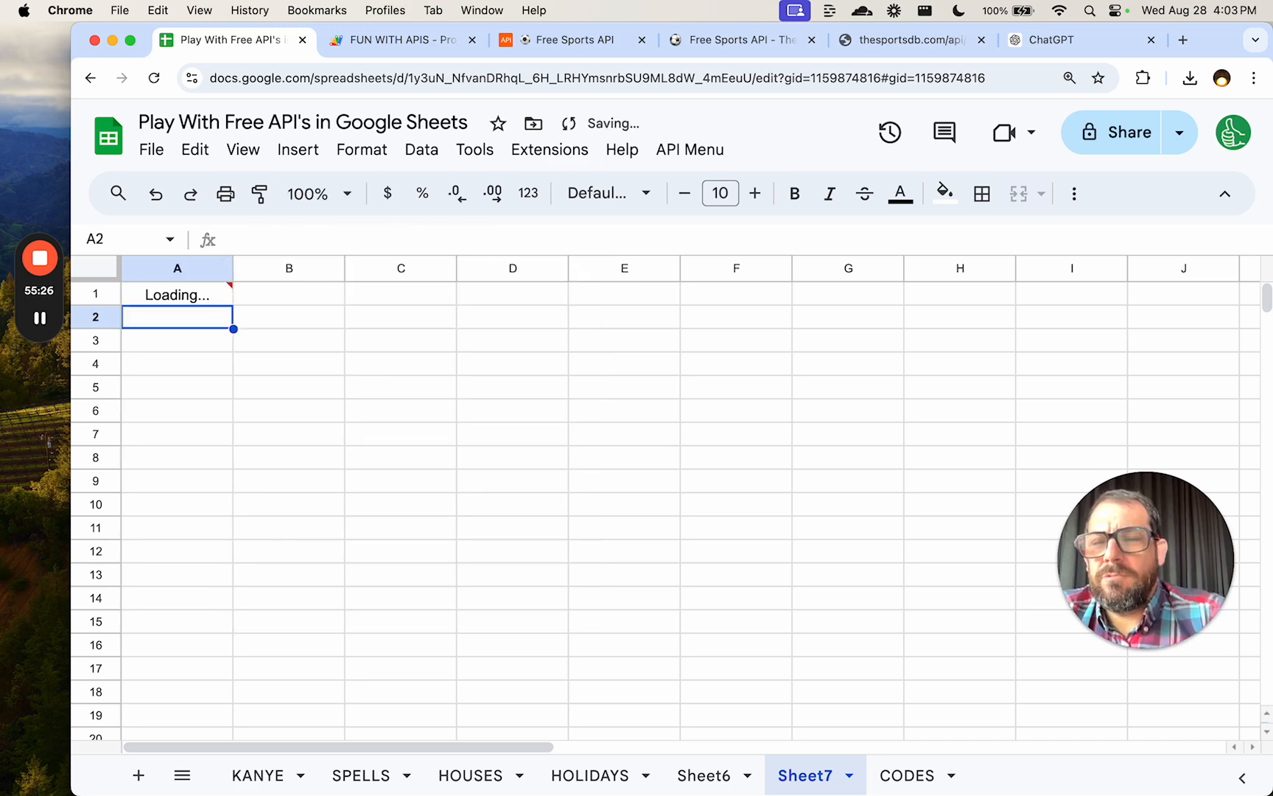
Change the team name in cell A1's formula to make it =getTeamFormedDate("Wrexham") and reselect the cell.
click(206, 301)
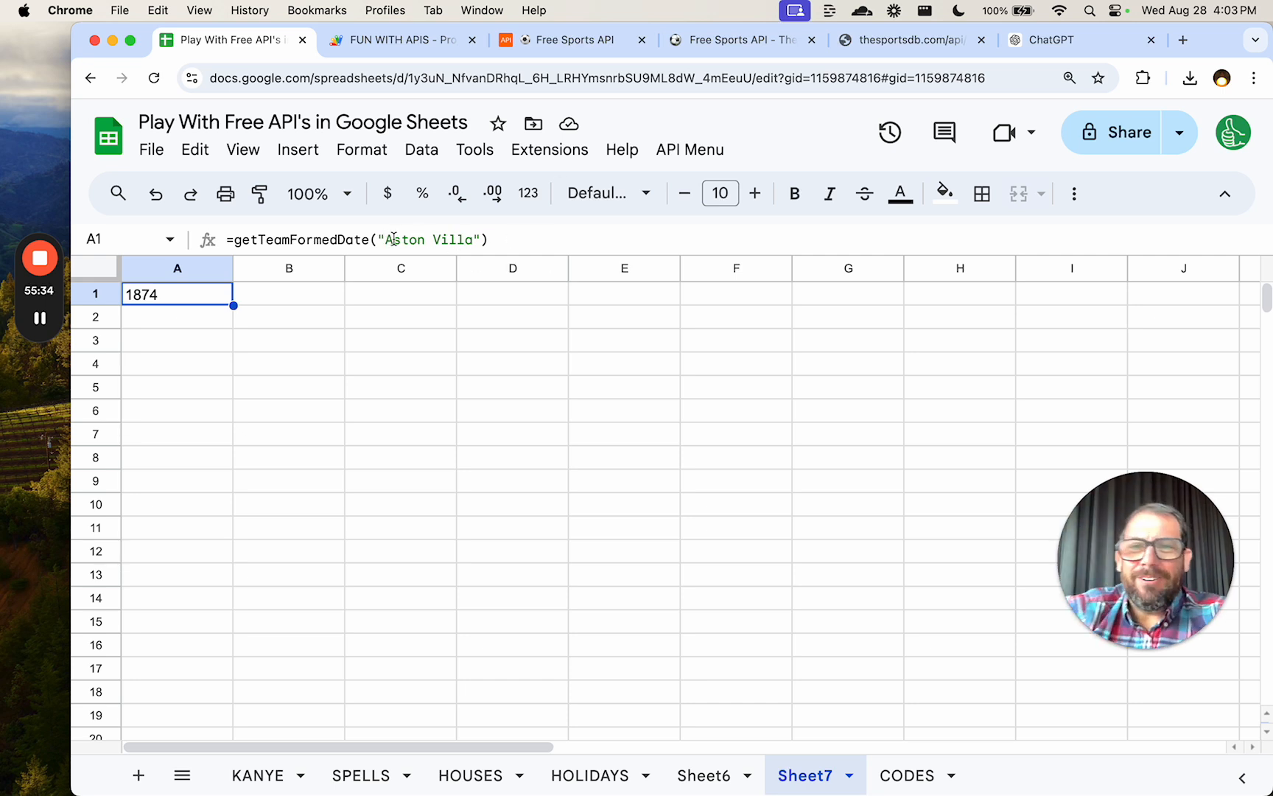
drag(381, 241, 468, 239)
text(Wre)
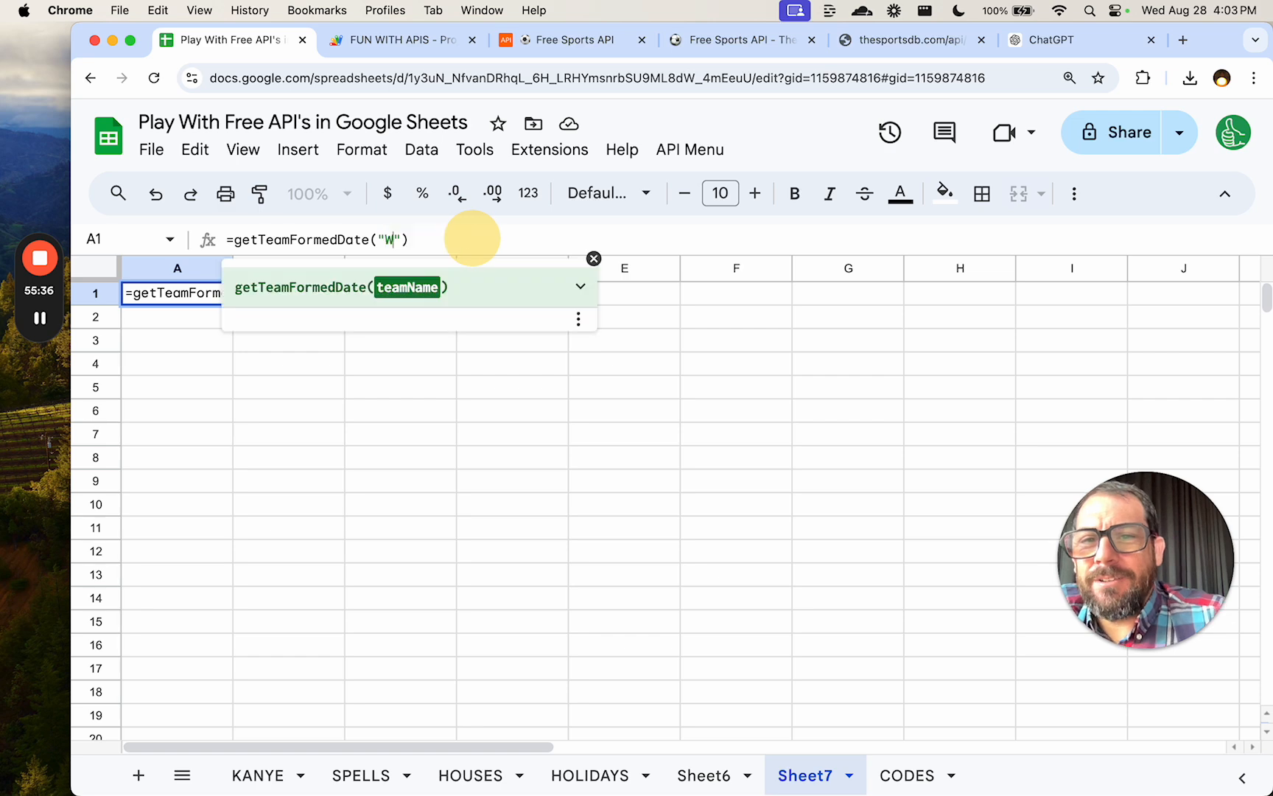
text(xham)
key(Return)
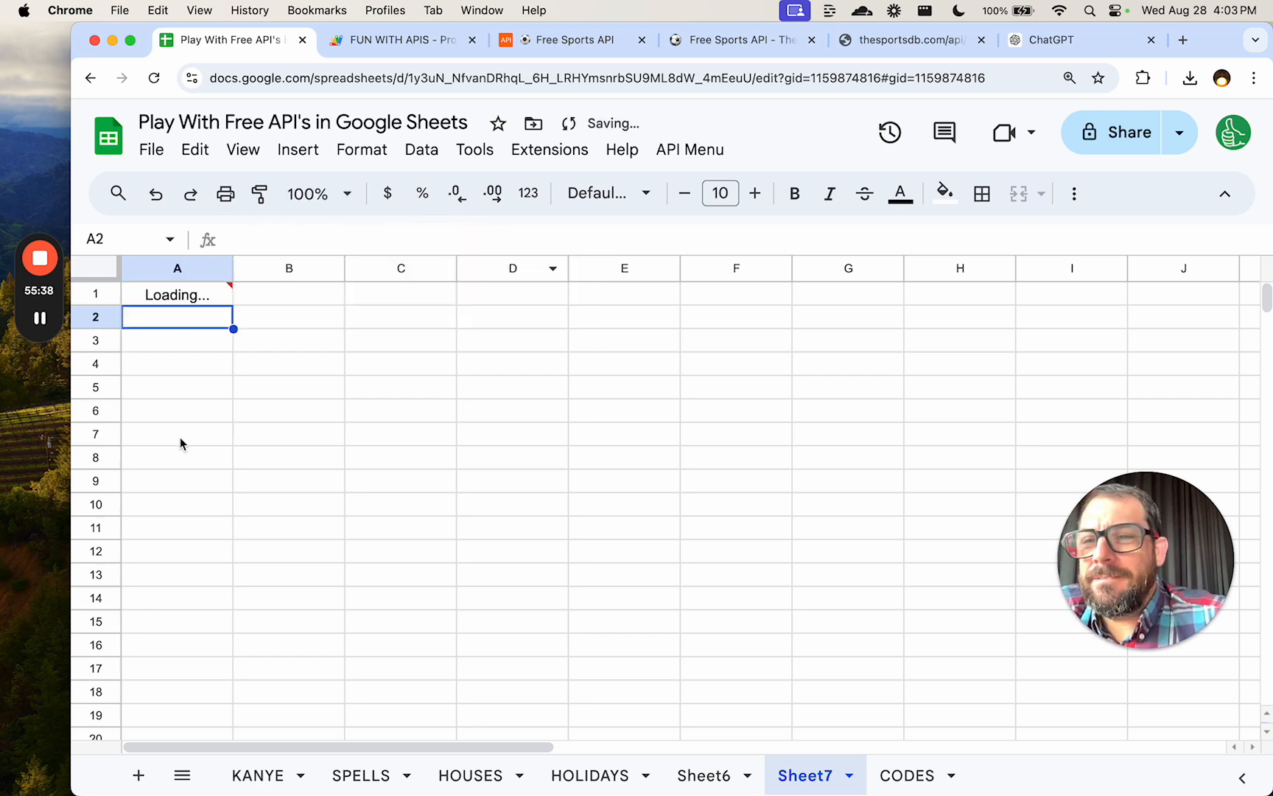
click(212, 300)
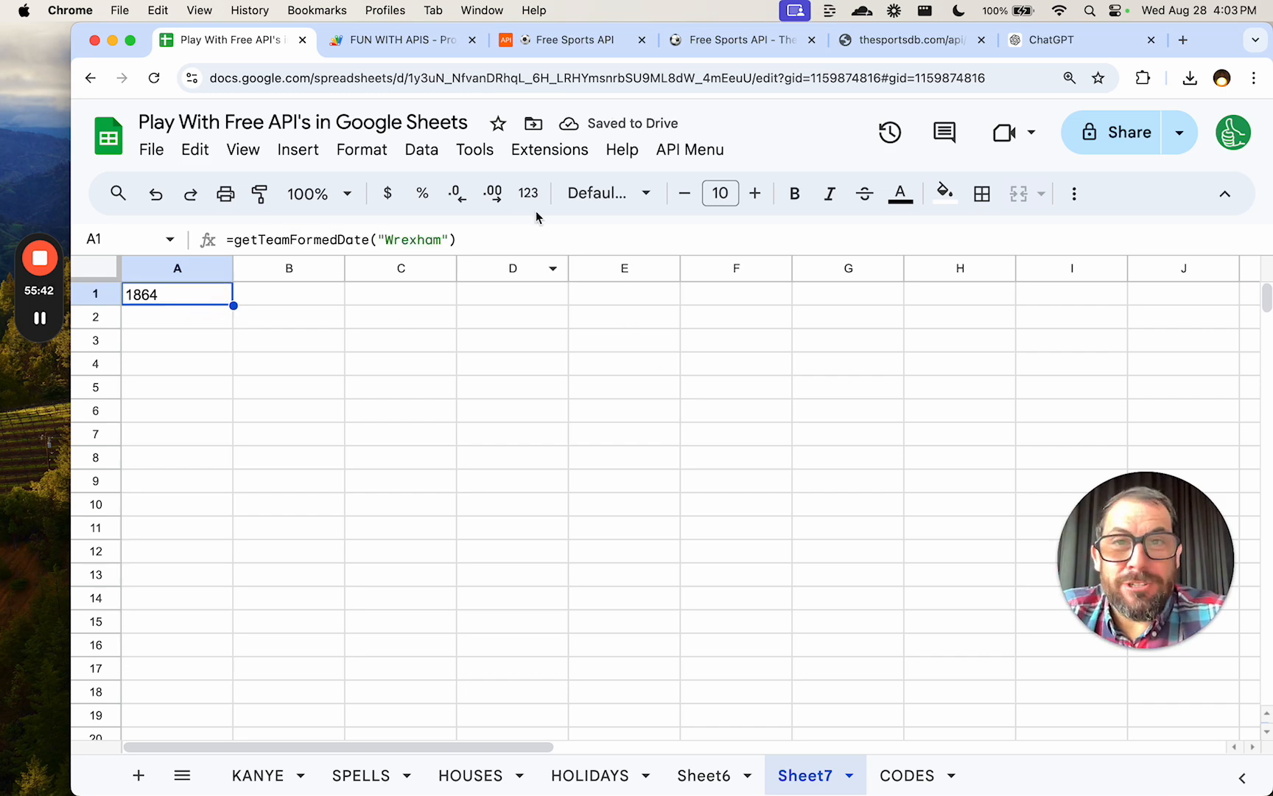
Return to the Most Popular APIs list on Free Public APIs and browse it for another API to try.
click(418, 42)
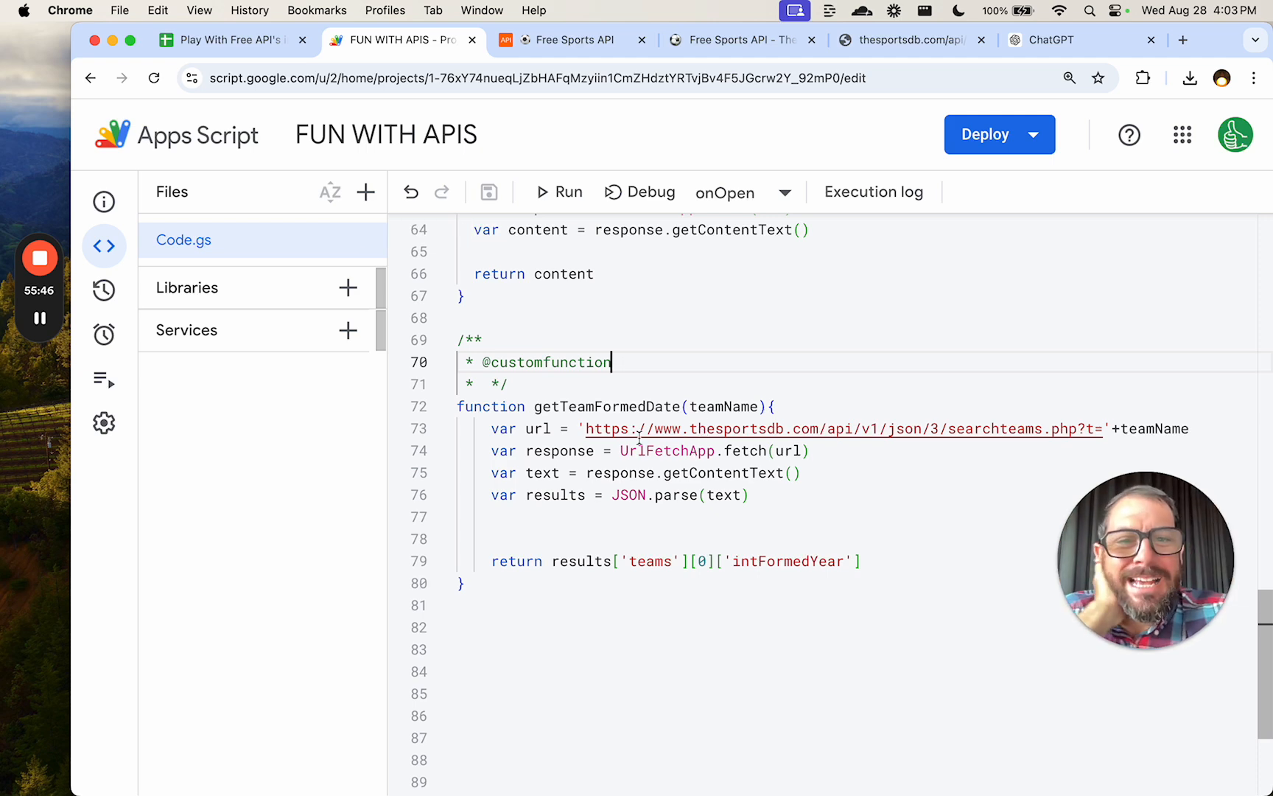
click(576, 49)
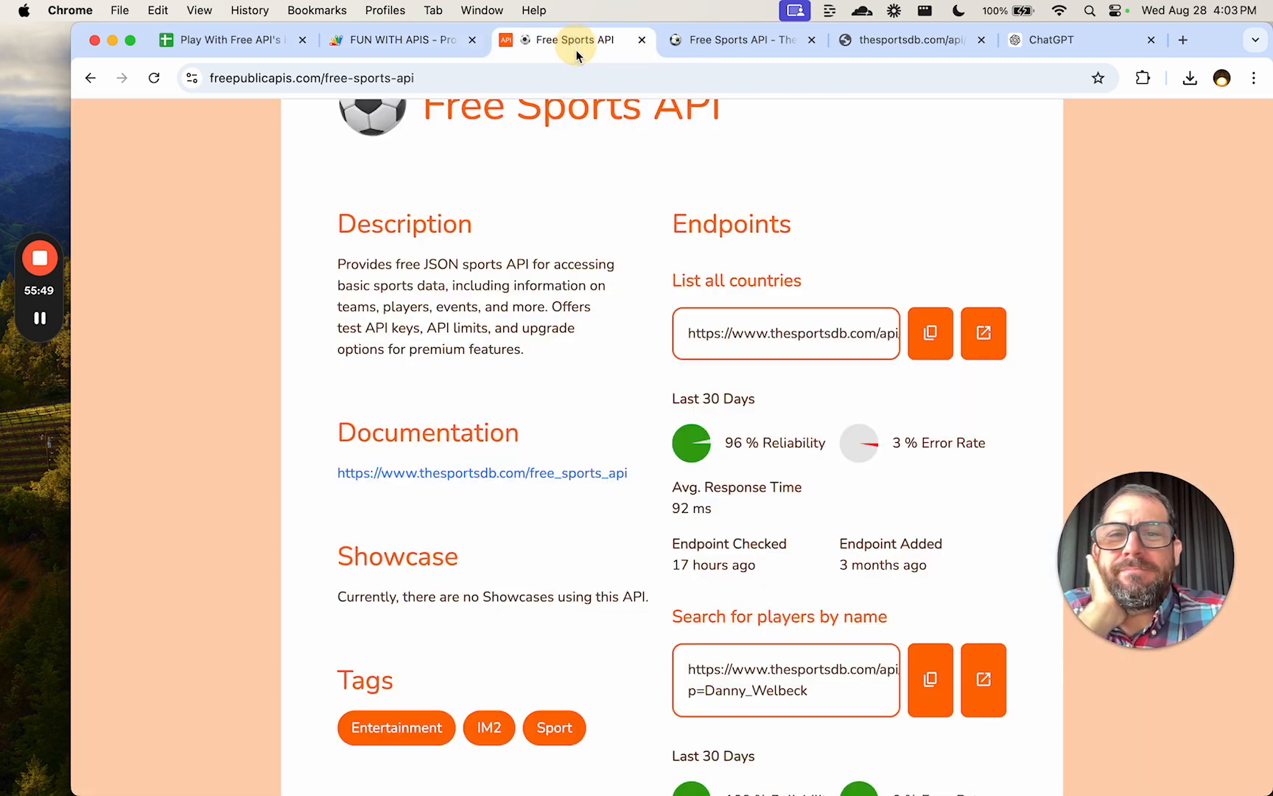
click(94, 81)
scroll(346, 331, down, 5)
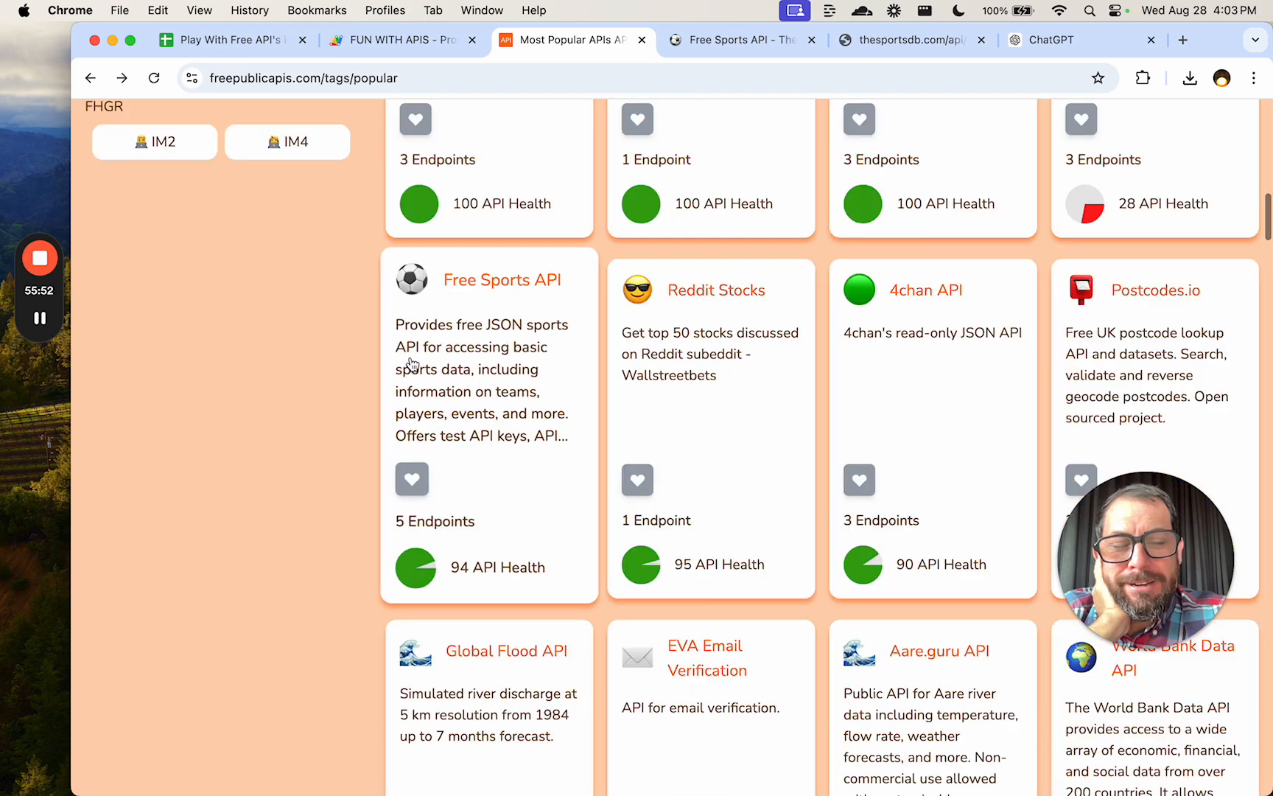
scroll(560, 394, down, 3)
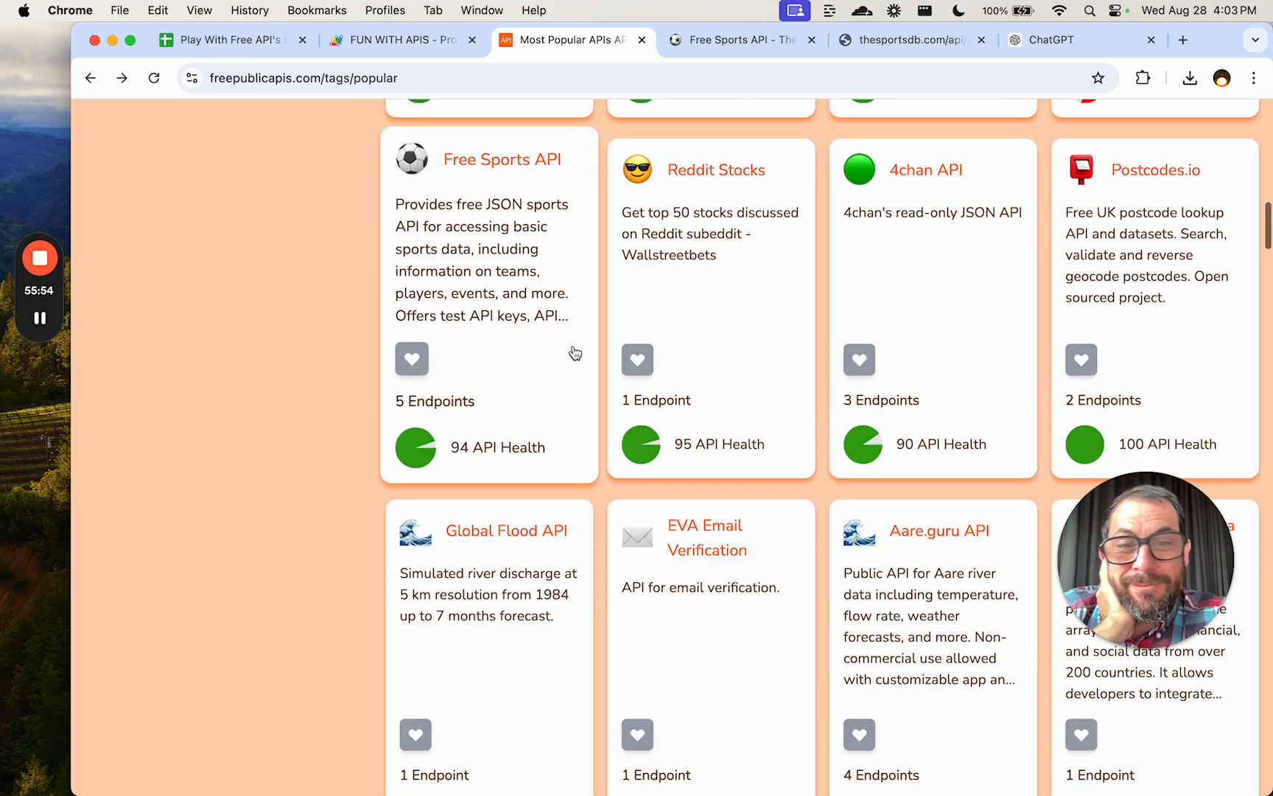
scroll(575, 353, down, 10)
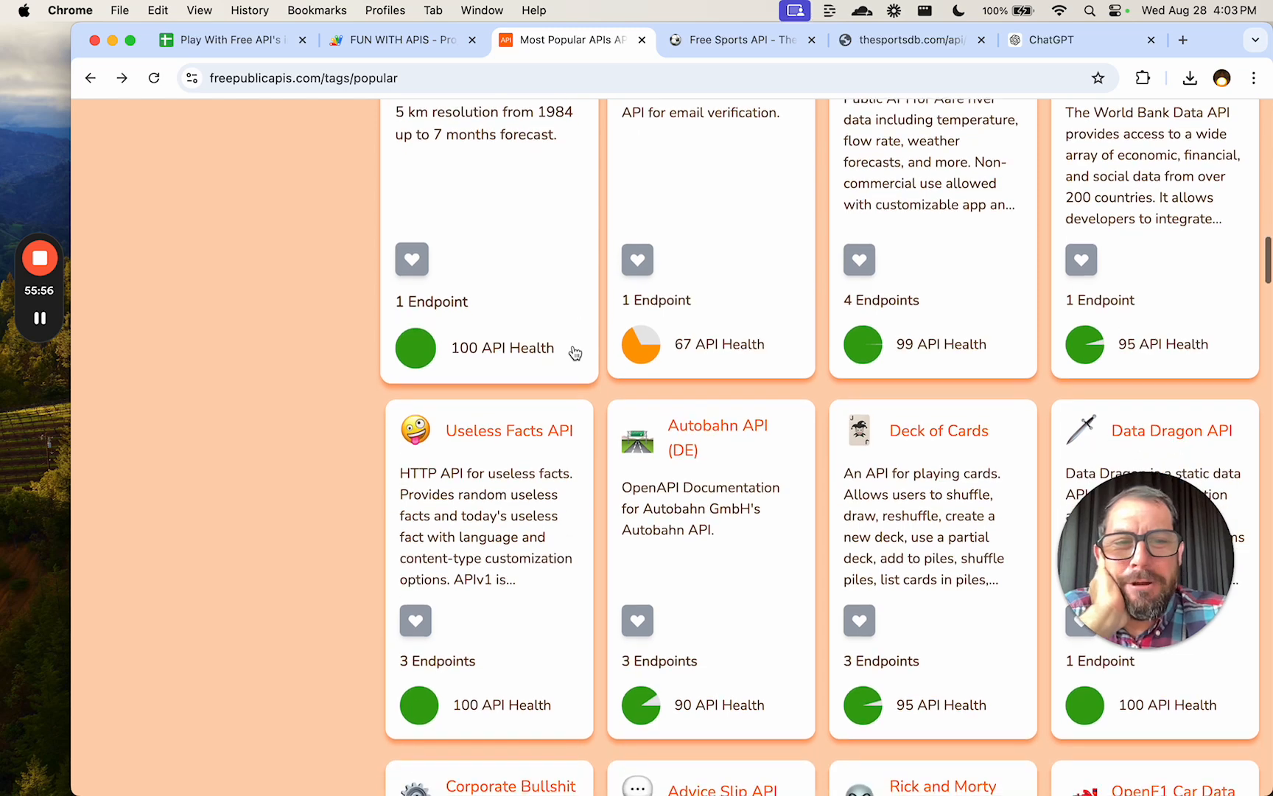
scroll(586, 344, down, 3)
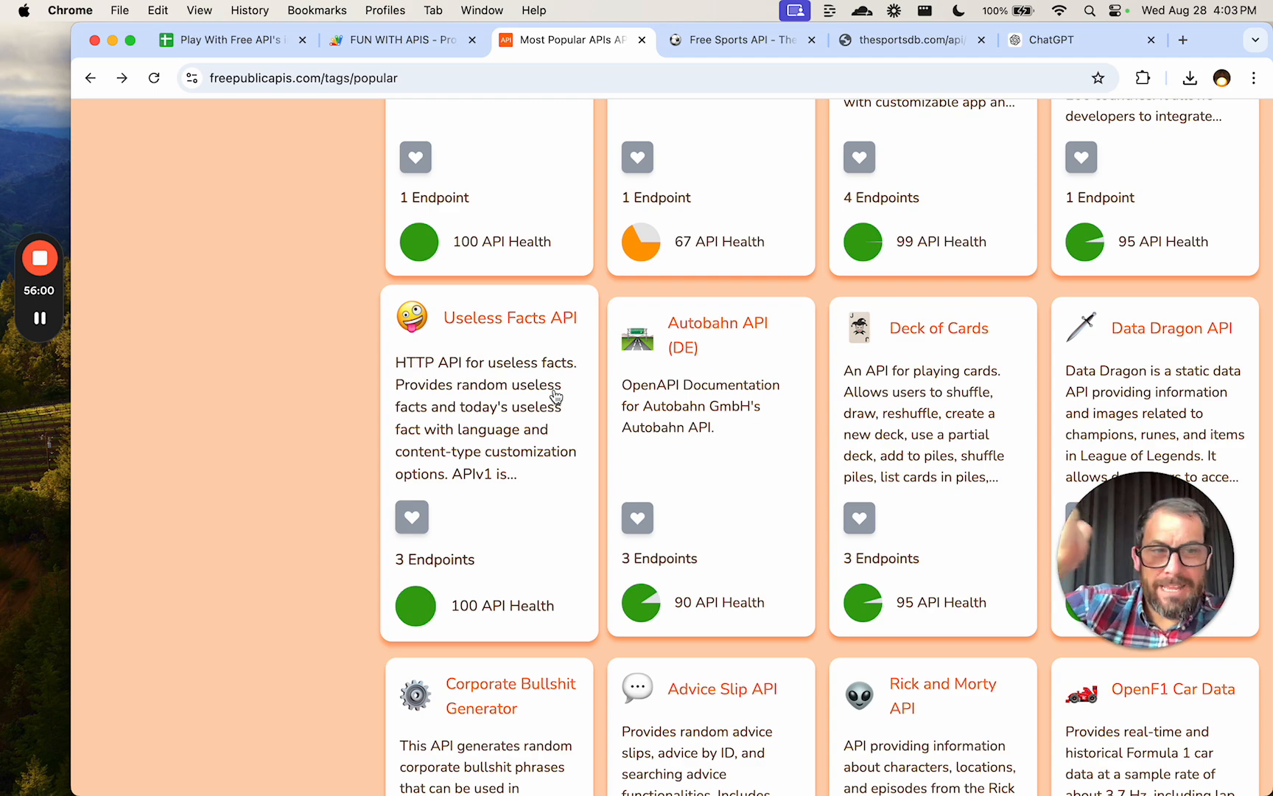
scroll(556, 398, down, 2)
scroll(559, 288, down, 8)
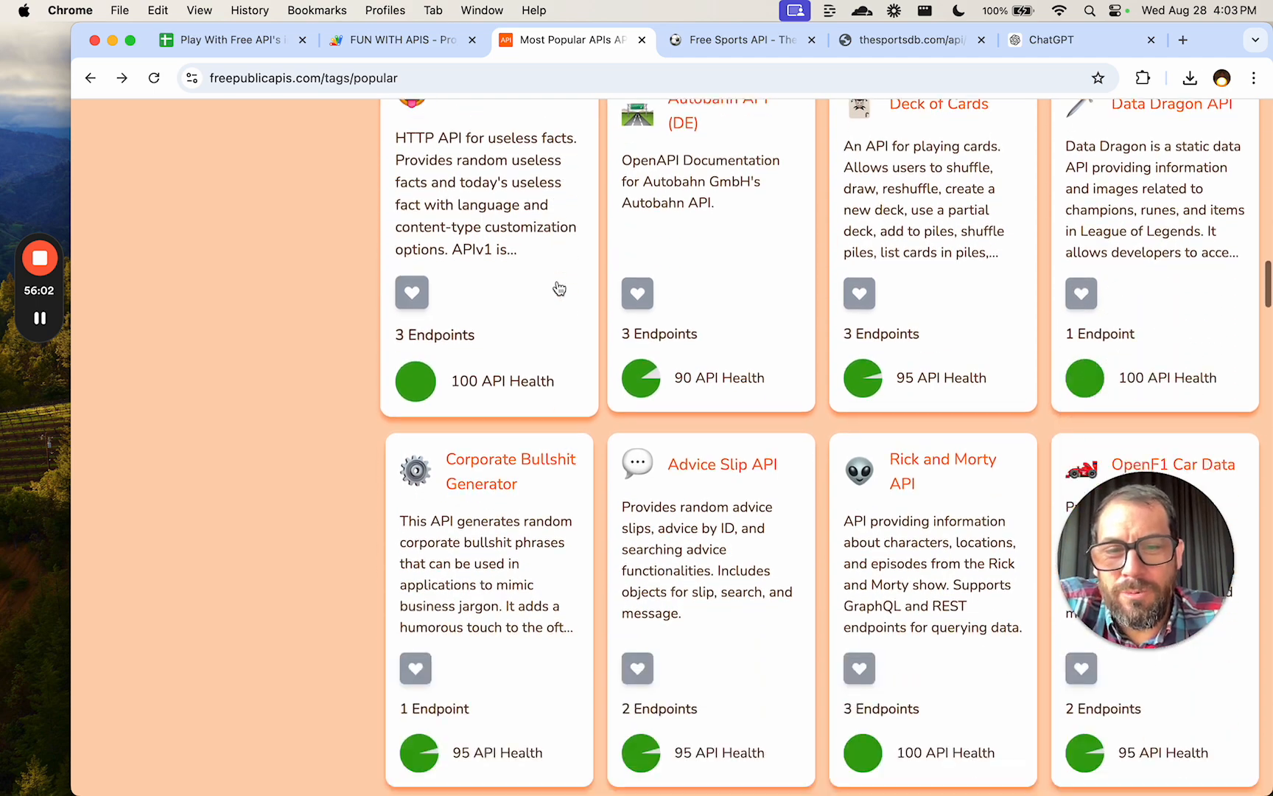
scroll(558, 287, down, 8)
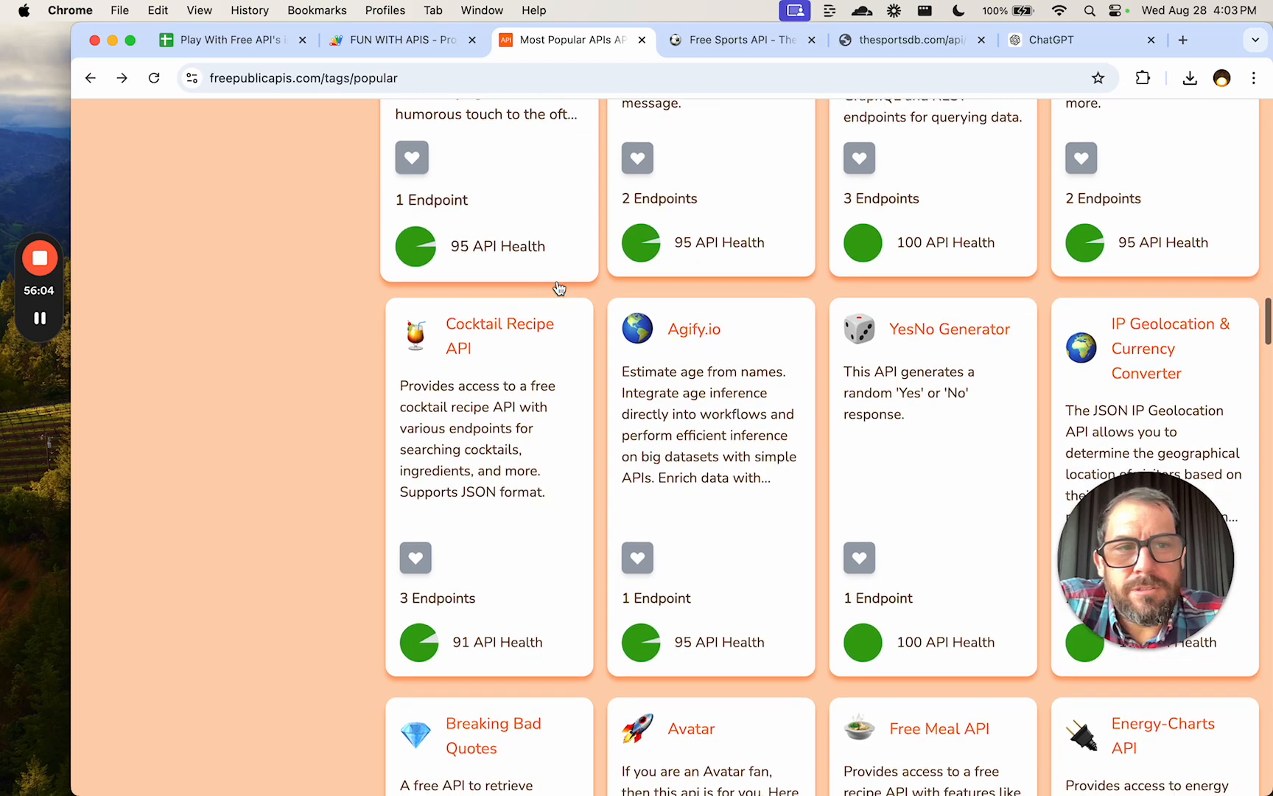
scroll(558, 287, down, 5)
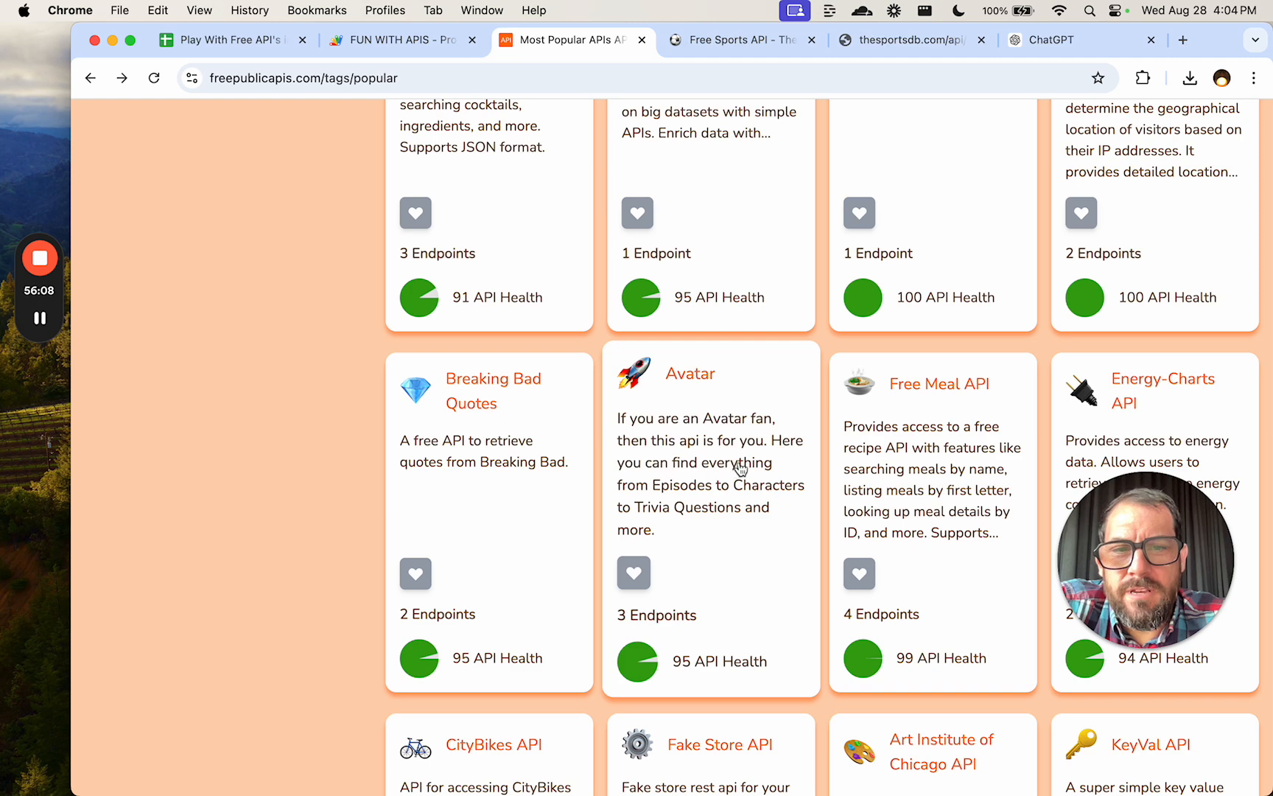
Examine the Avatar API's description and its Characters, Episodes and Info Movie endpoints, and return to the popular APIs list.
click(697, 383)
scroll(713, 479, down, 5)
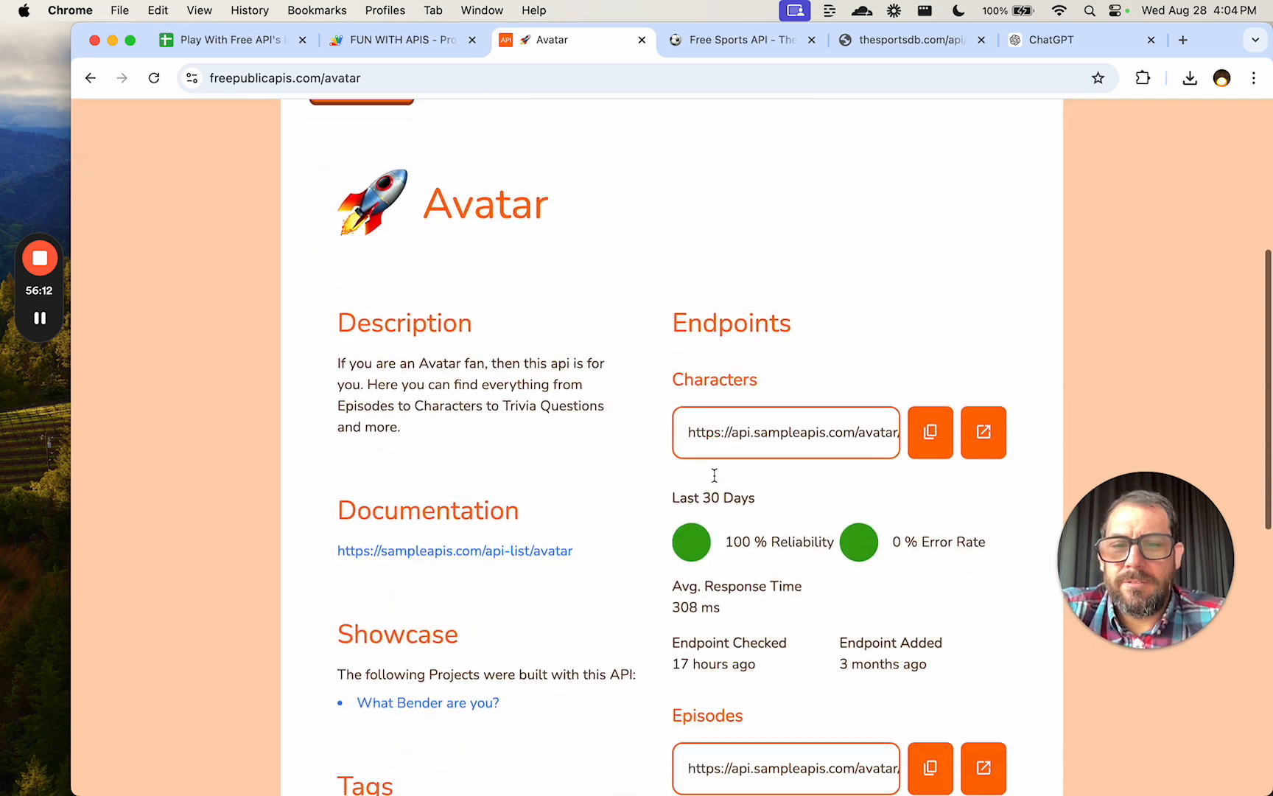
scroll(714, 475, down, 3)
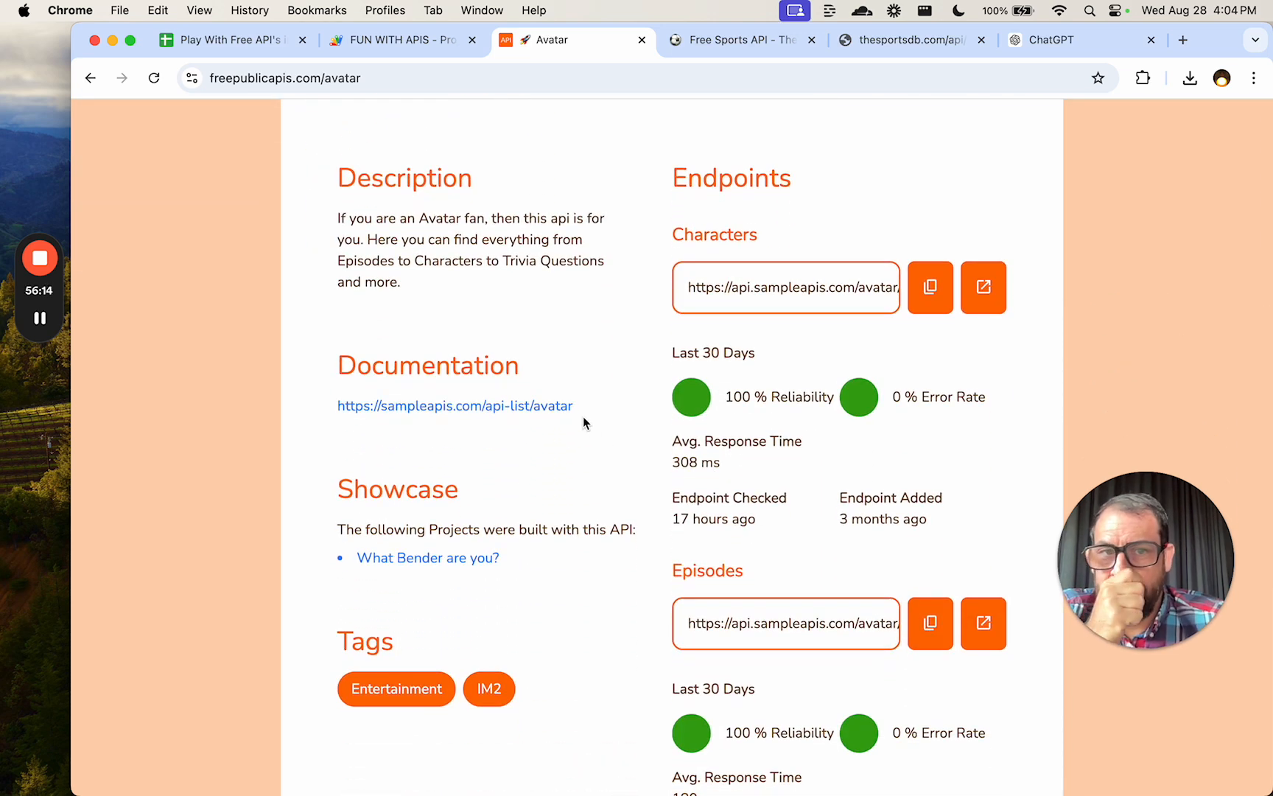
scroll(586, 428, down, 1)
click(958, 278)
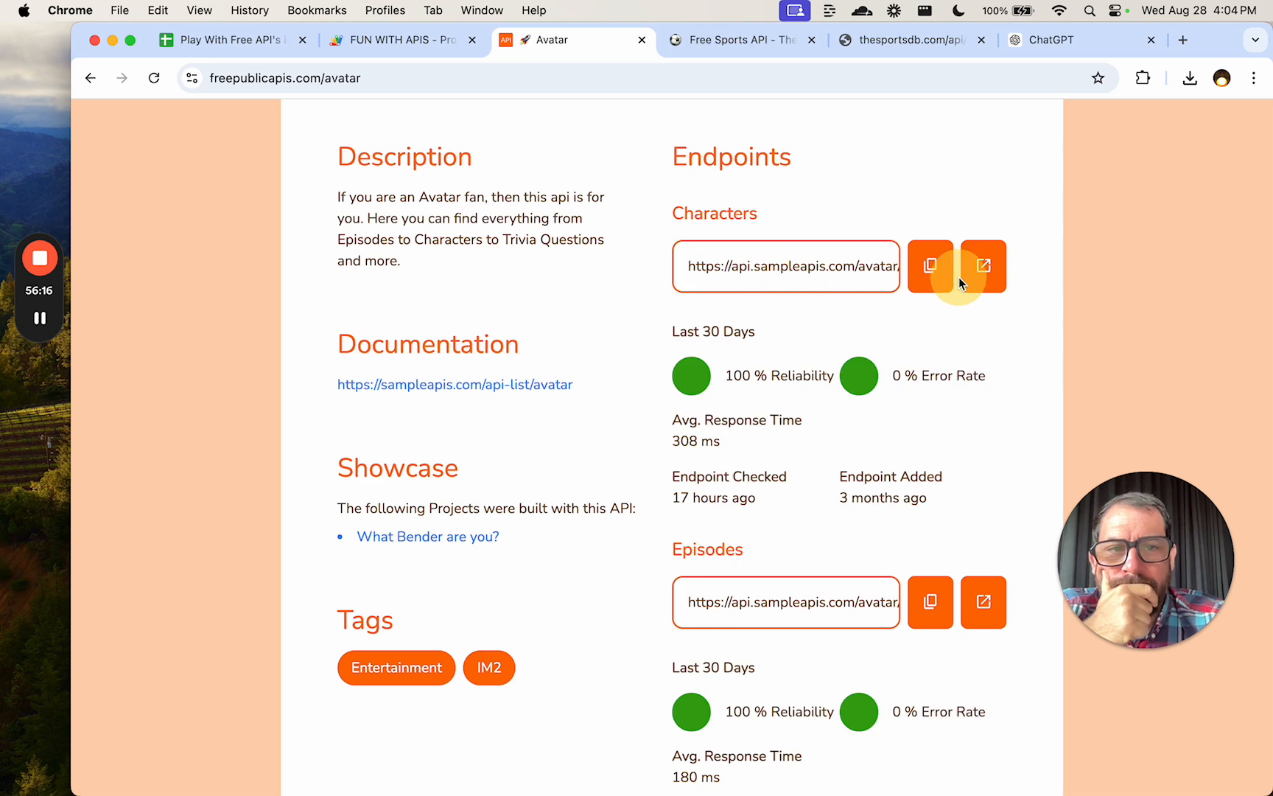
scroll(777, 391, down, 5)
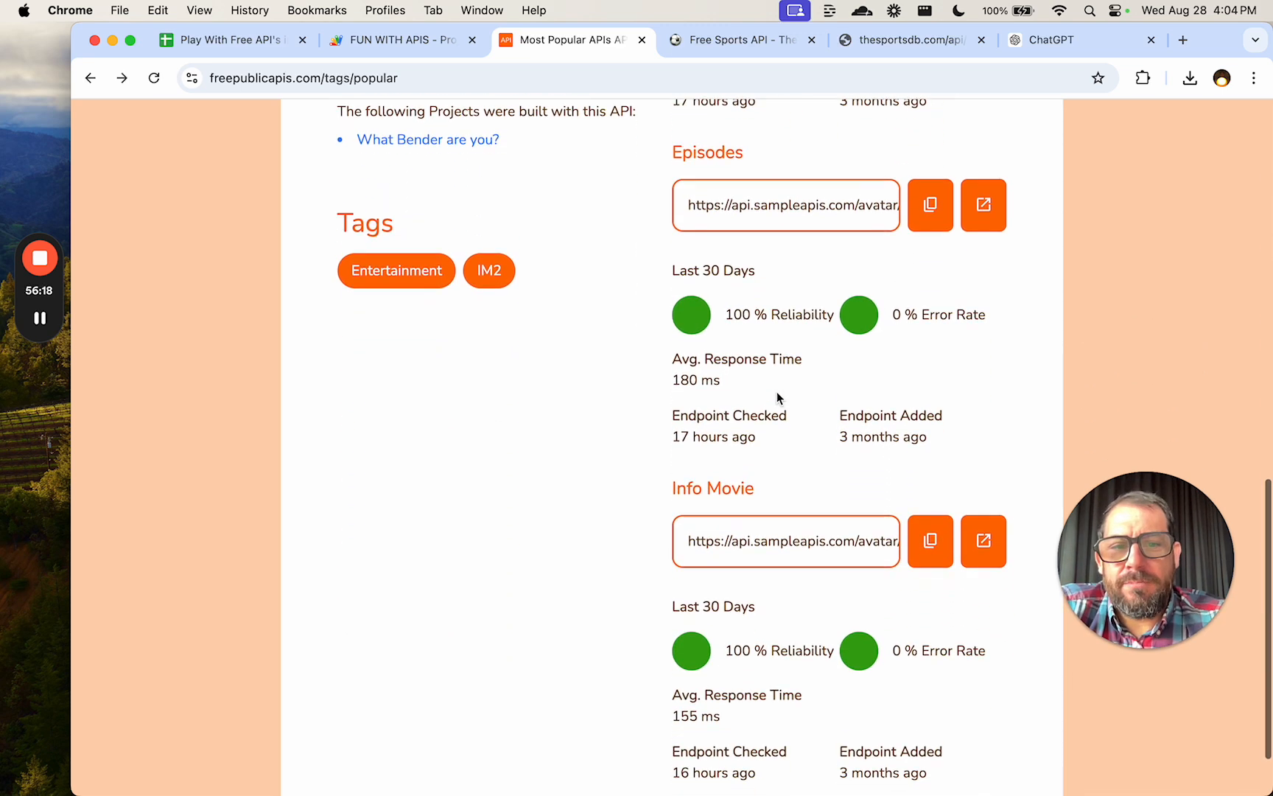
scroll(490, 512, down, 2)
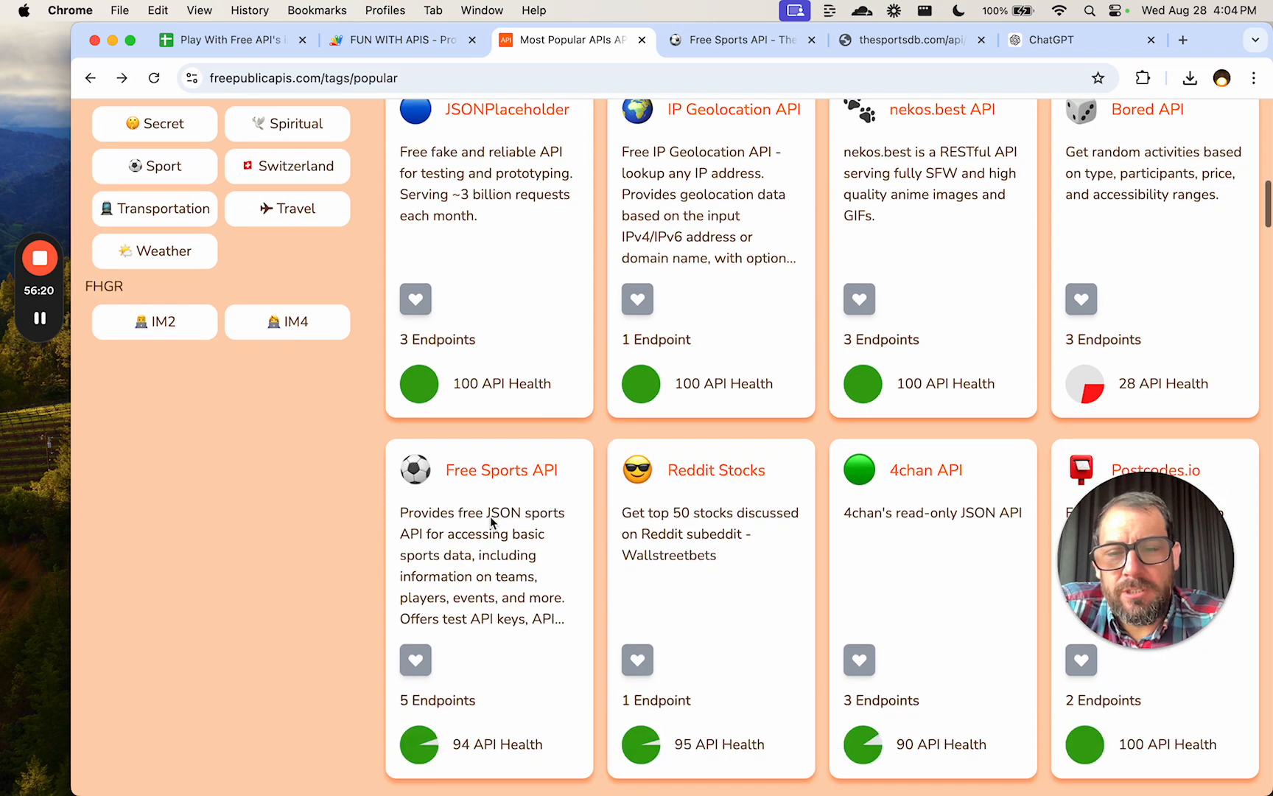
Search the popular APIs list for "random", open the Useless Facts API page, and close the search.
scroll(490, 516, down, 13)
key(super+c)
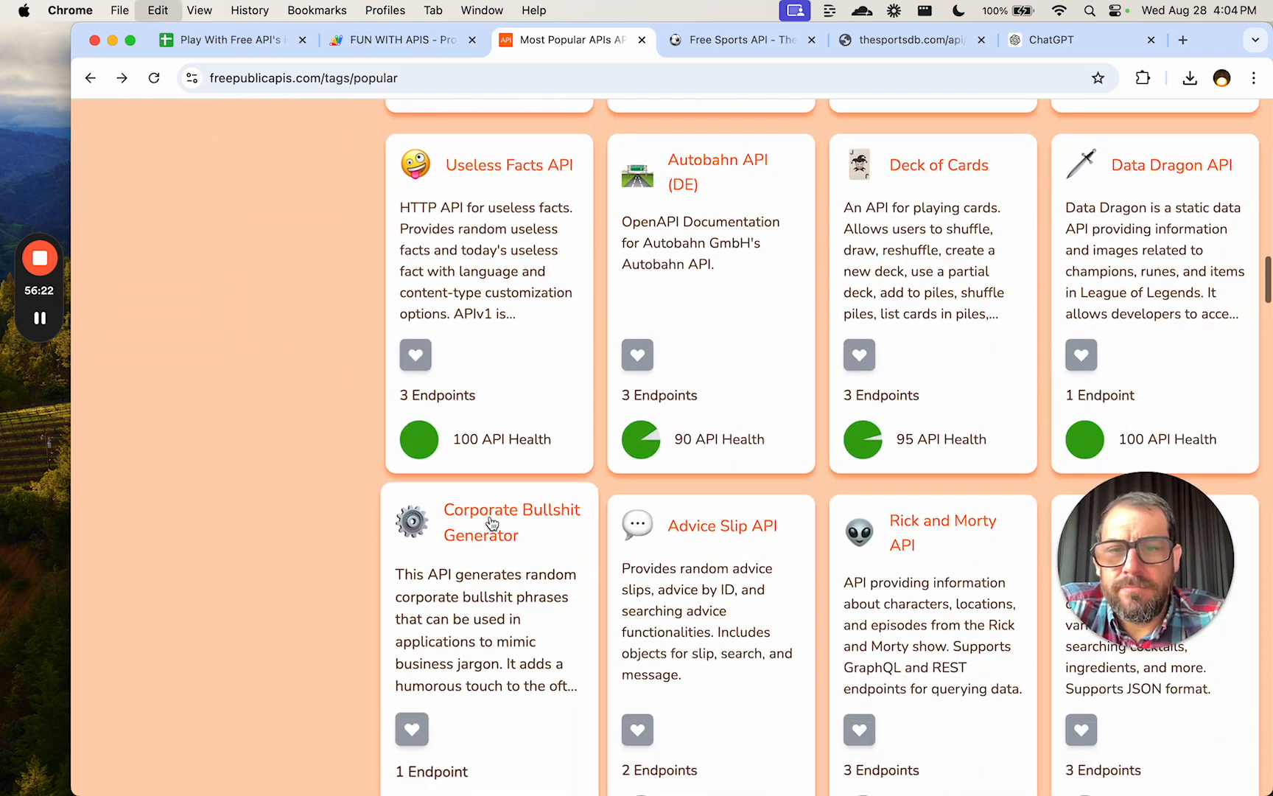
key(super+f)
text(rand)
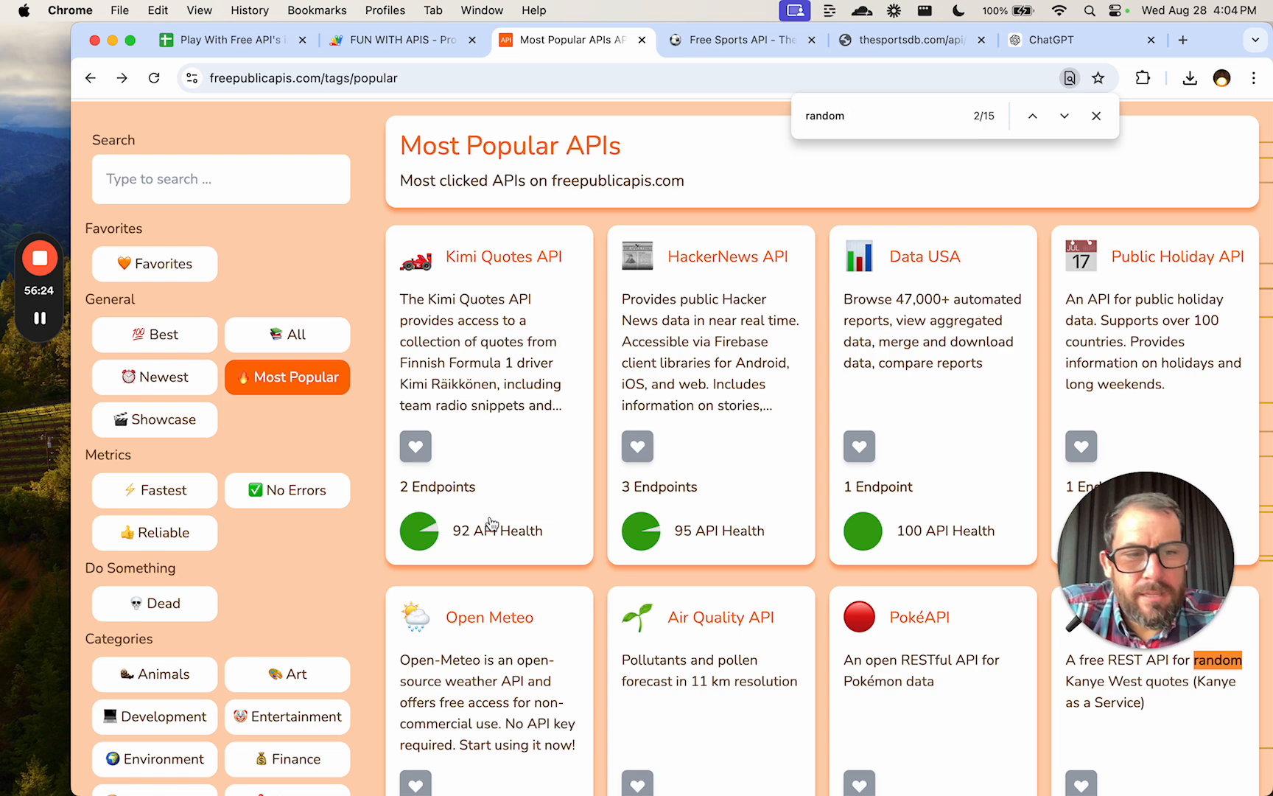
text(om)
key(Return)
scroll(726, 487, down, 3)
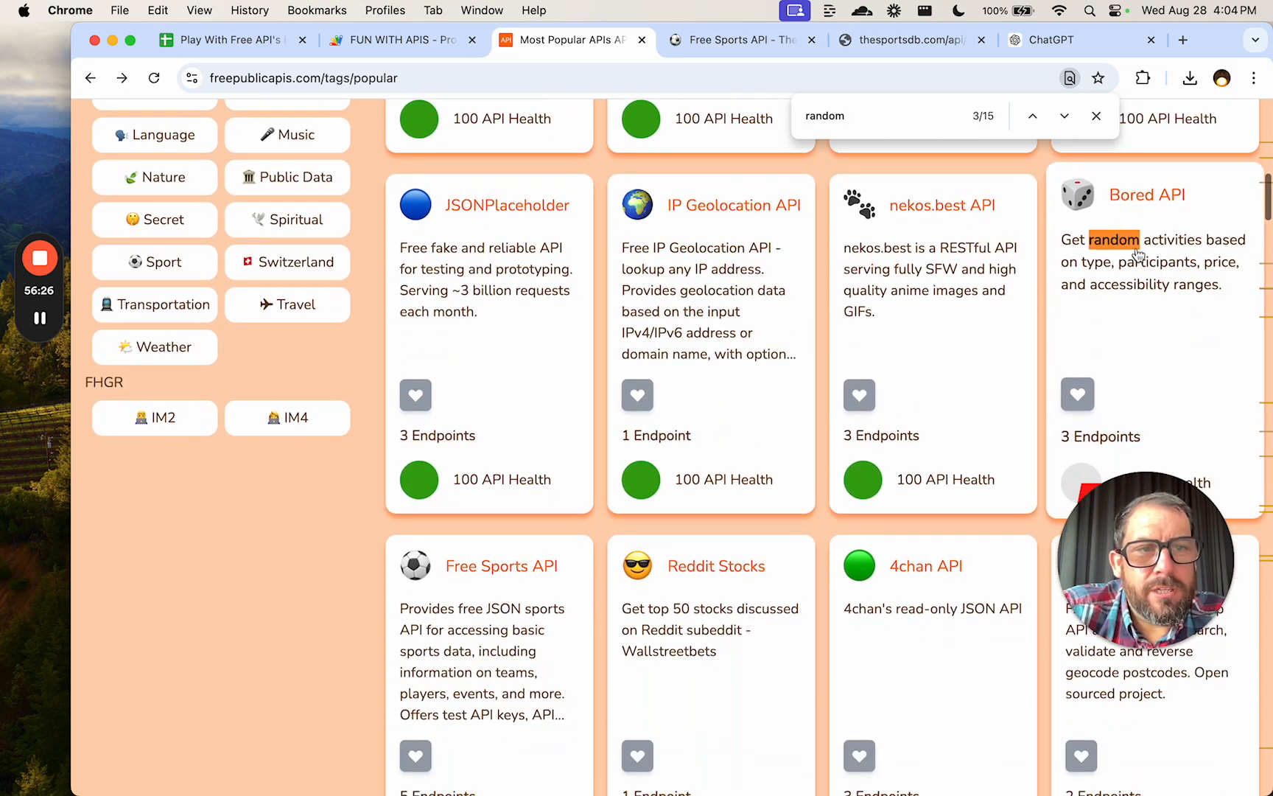
key(Return)
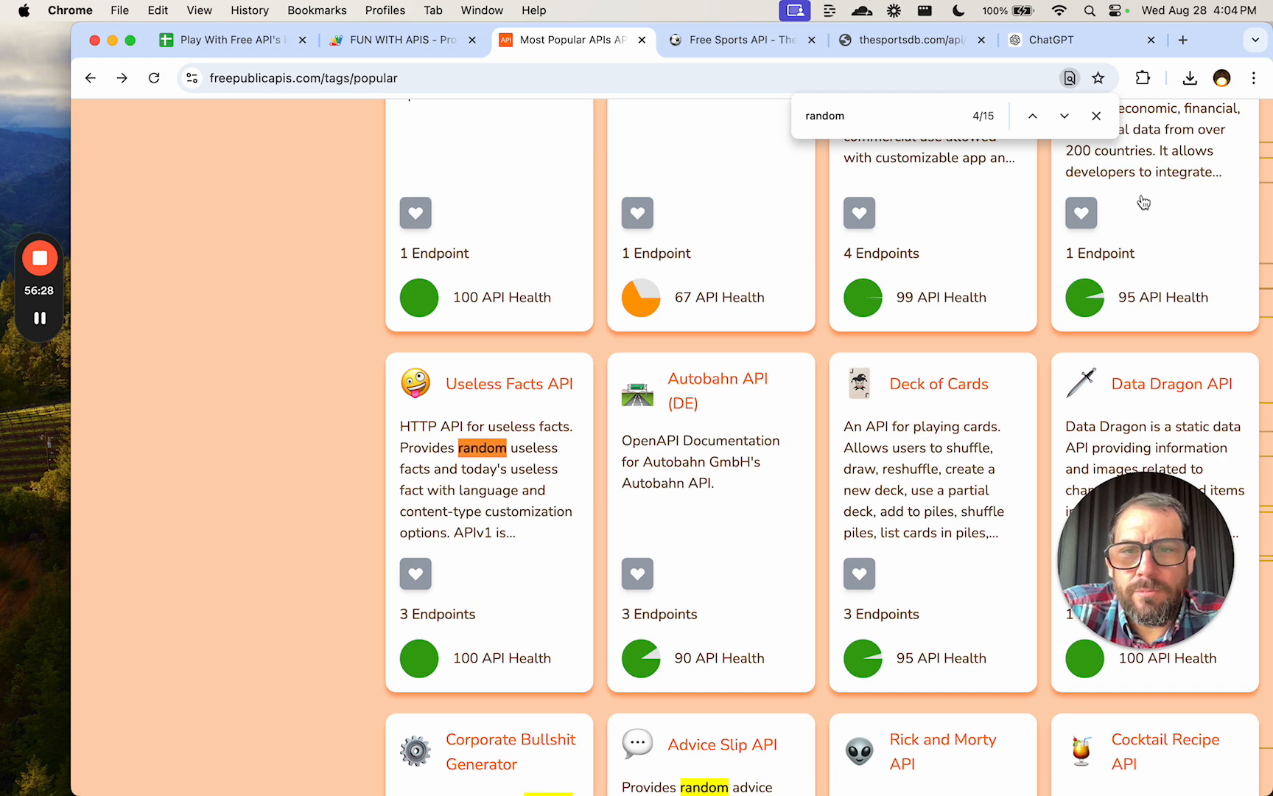
click(506, 378)
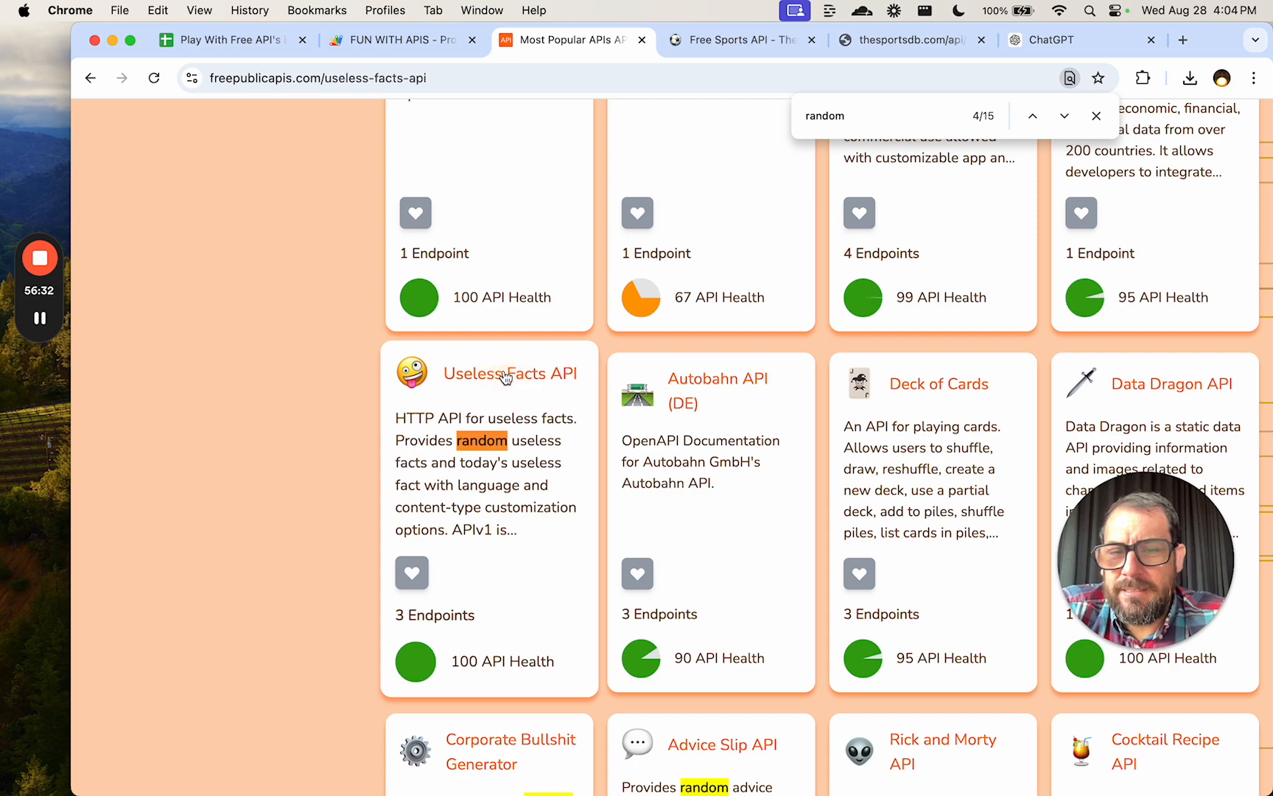
scroll(486, 412, down, 10)
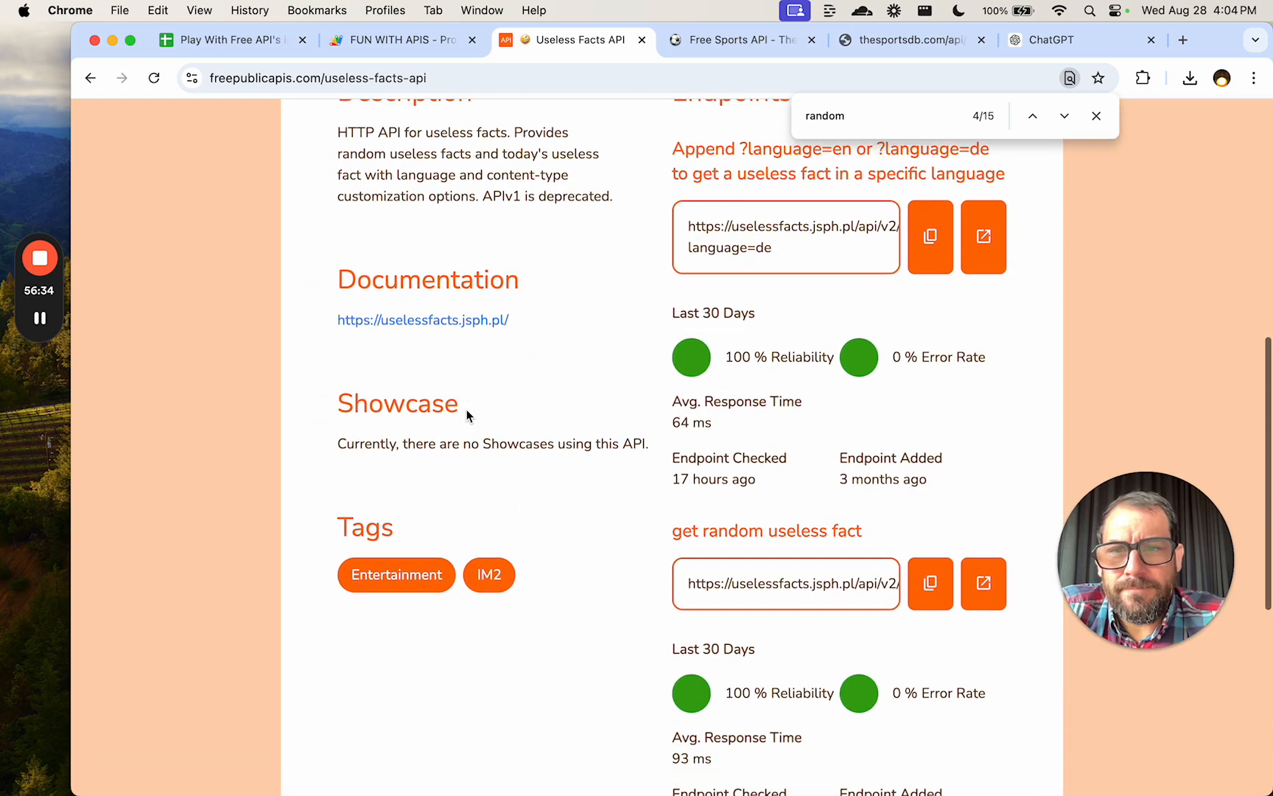
scroll(582, 405, up, 3)
click(1102, 117)
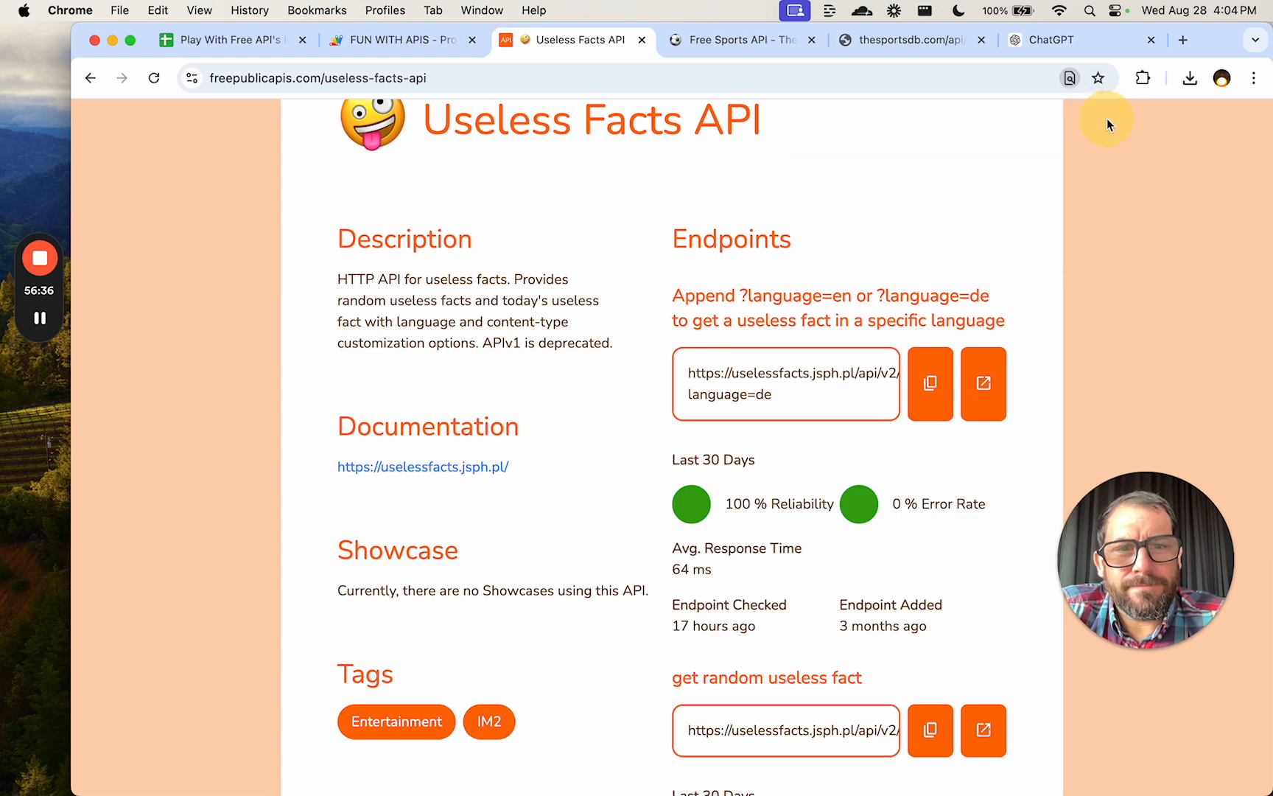
Open the language-specific useless fact endpoint with language=en in a new tab and select its full address.
scroll(856, 319, down, 1)
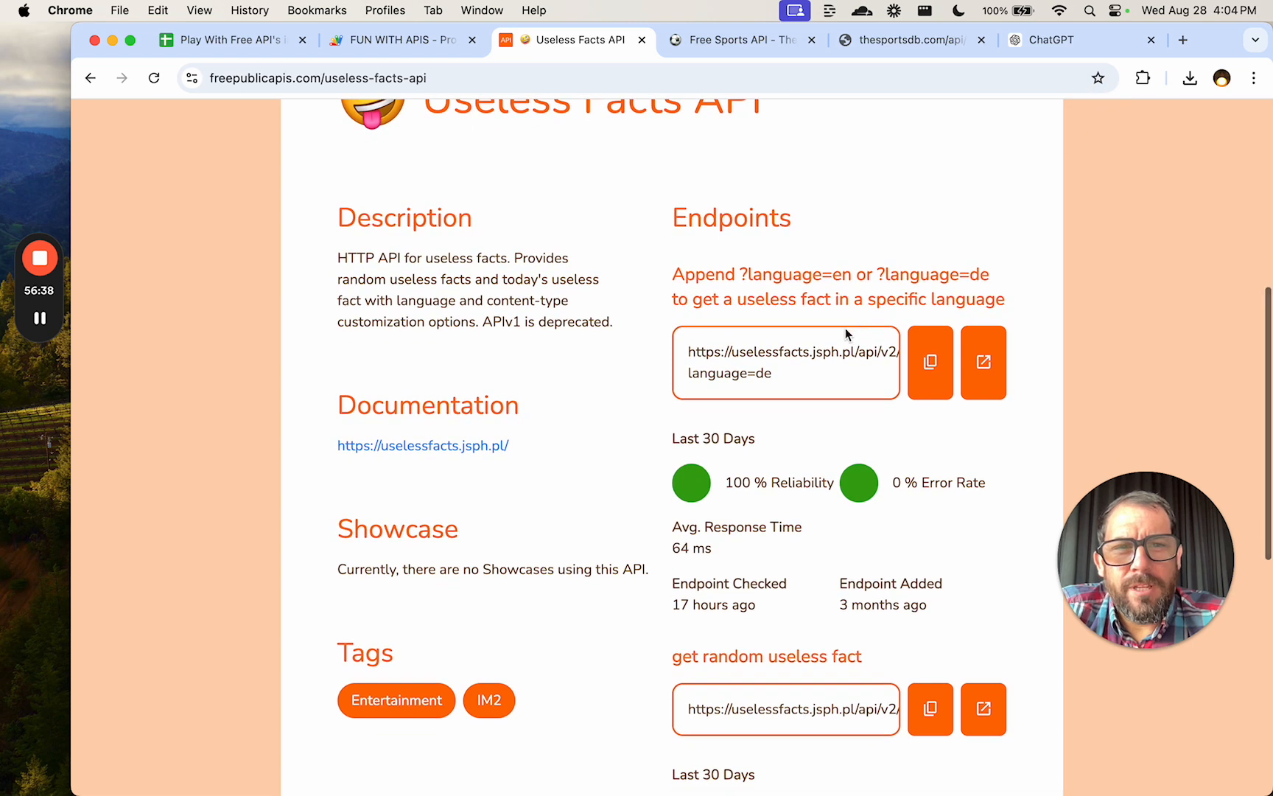
click(985, 362)
double_click(520, 78)
text(en)
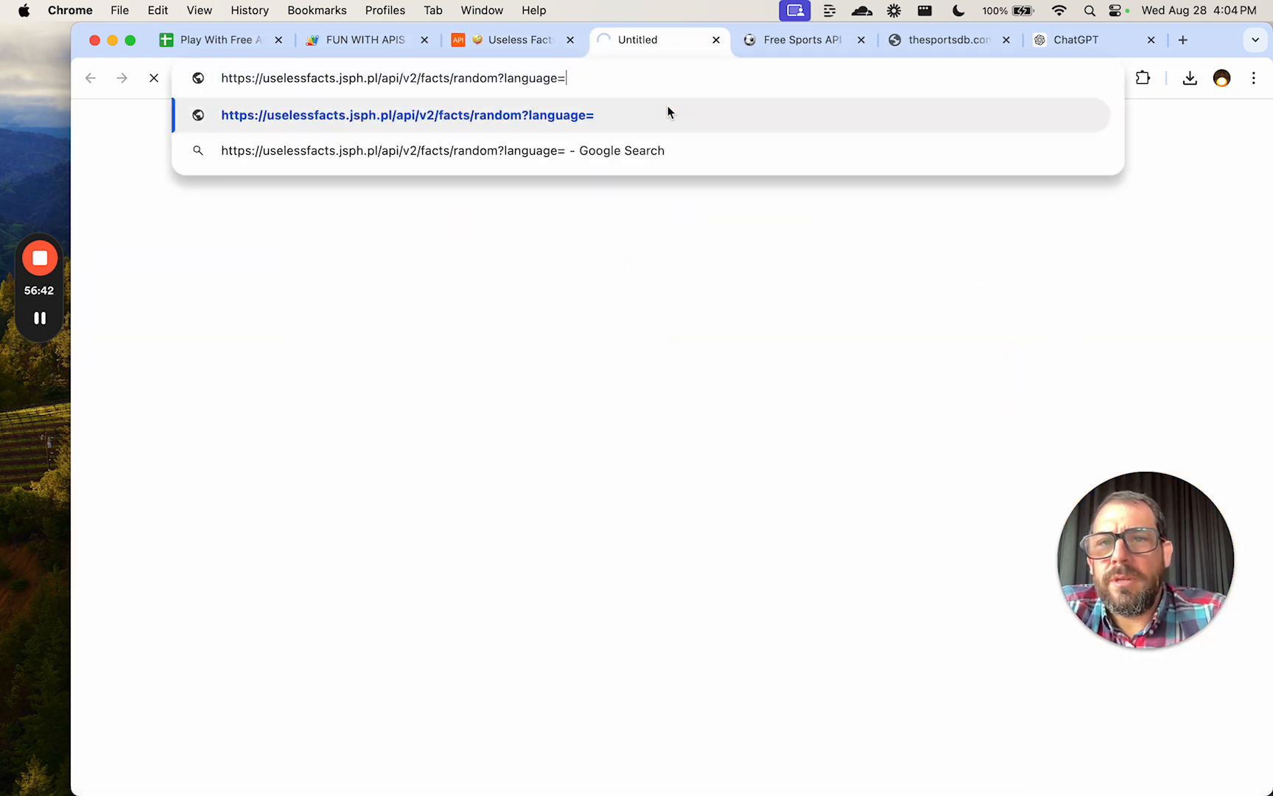
key(Return)
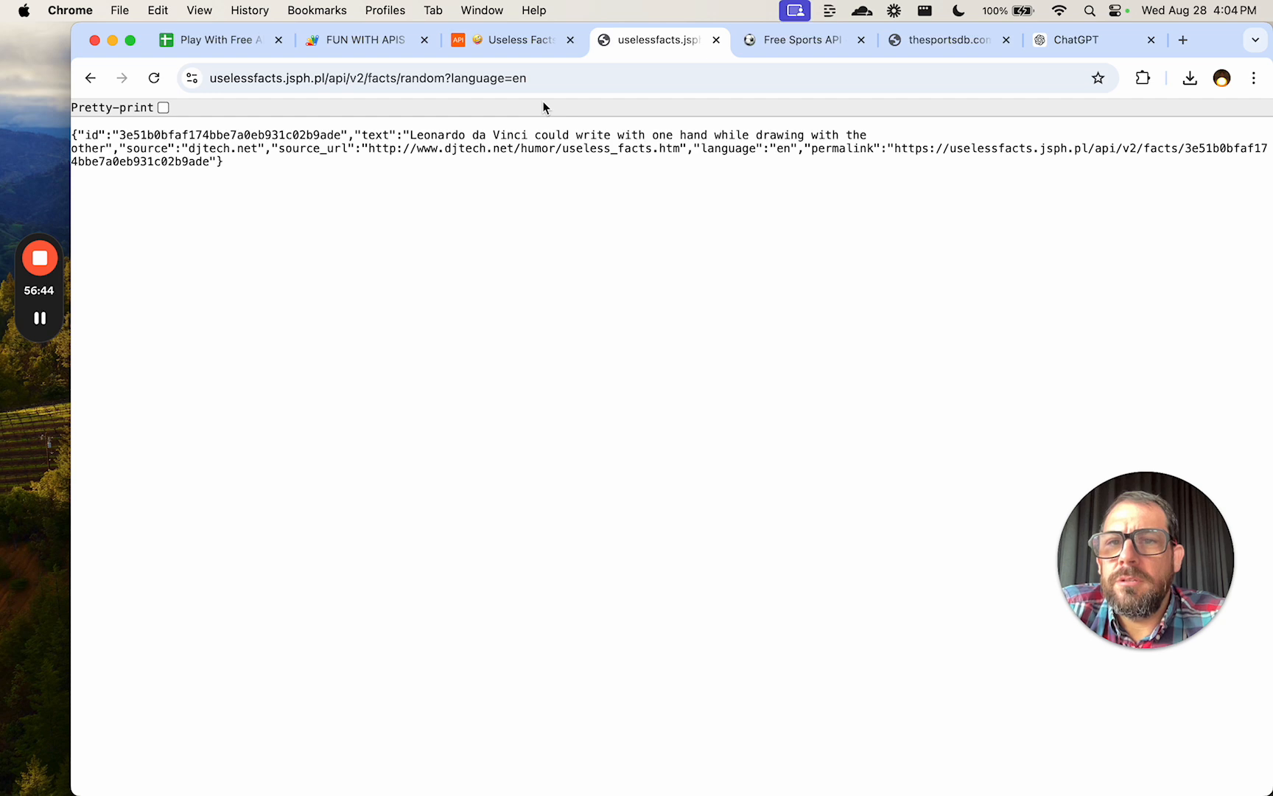
click(565, 79)
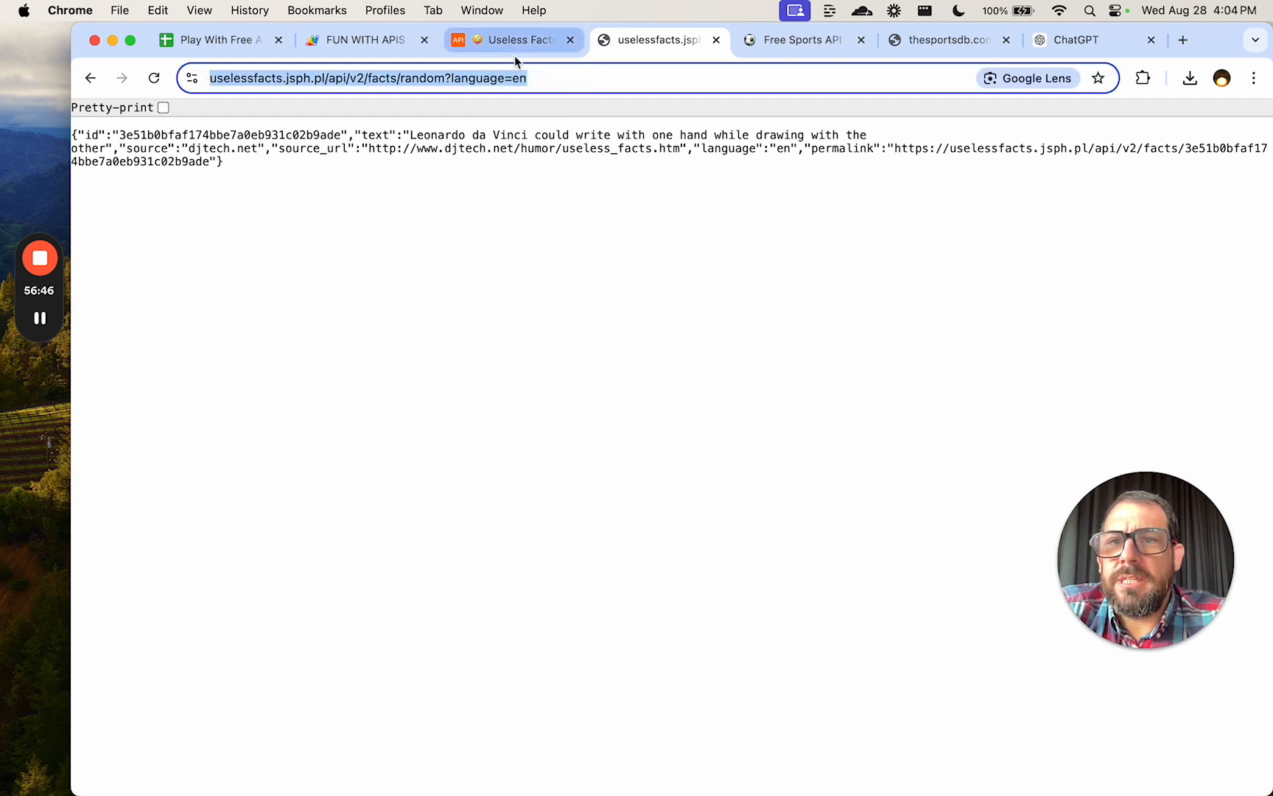
Add an empty uselessFact() function below getTeamFormedDate in Code.gs of the FUN WITH APIS script.
click(350, 50)
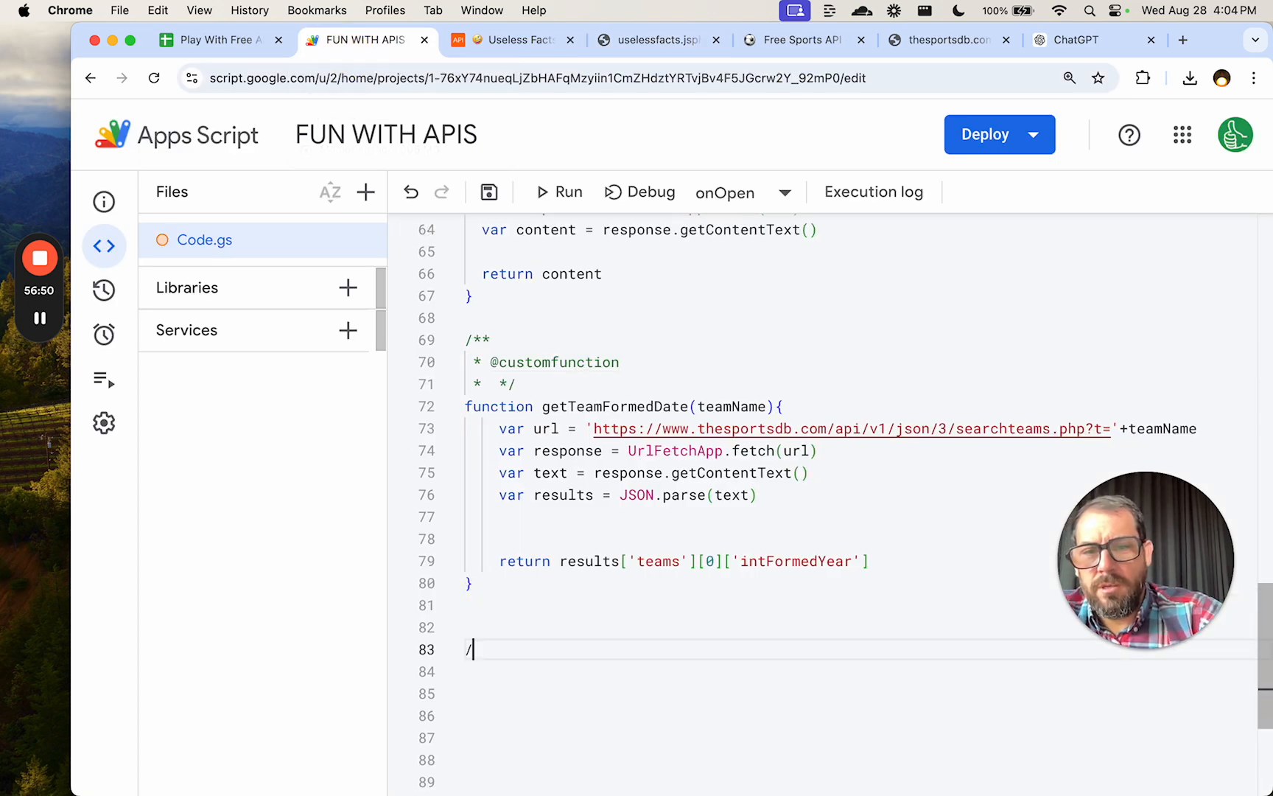
text(function uselessFact()
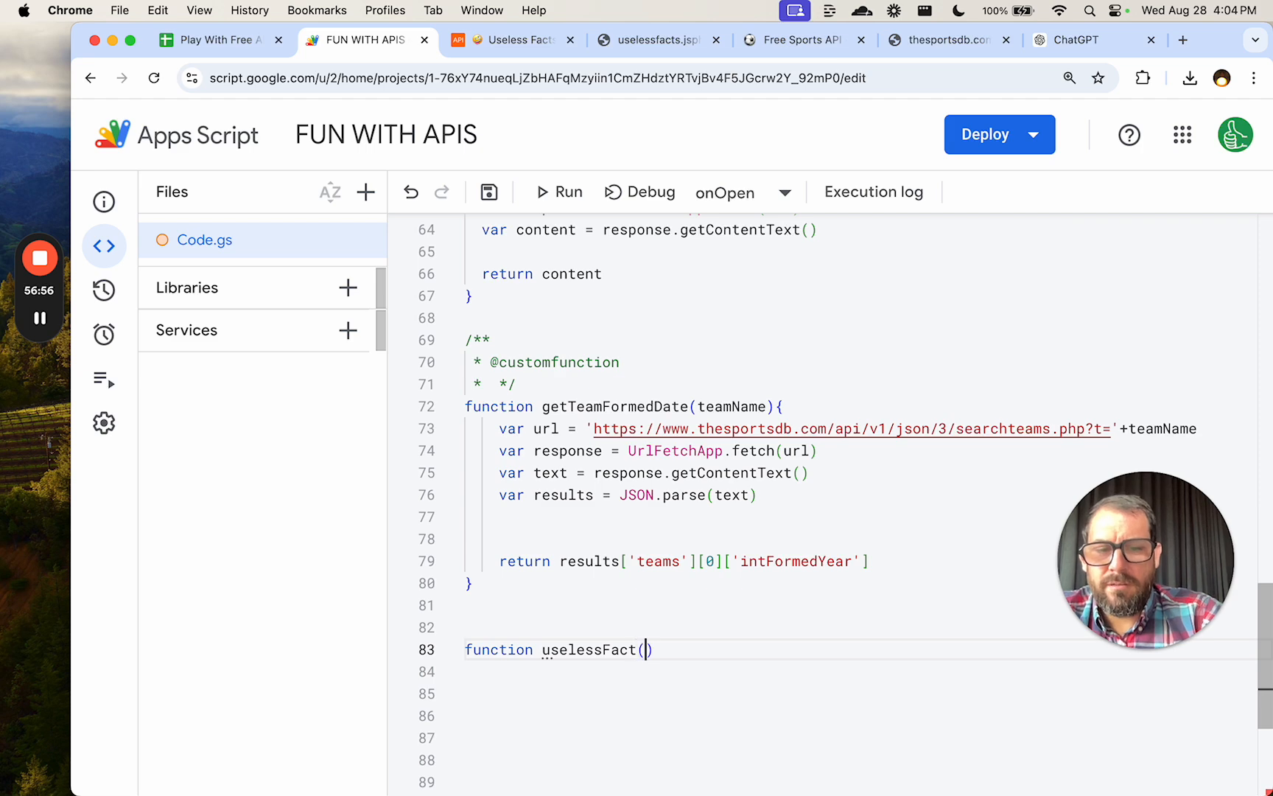
text(){)
key(Return)
key(Return)
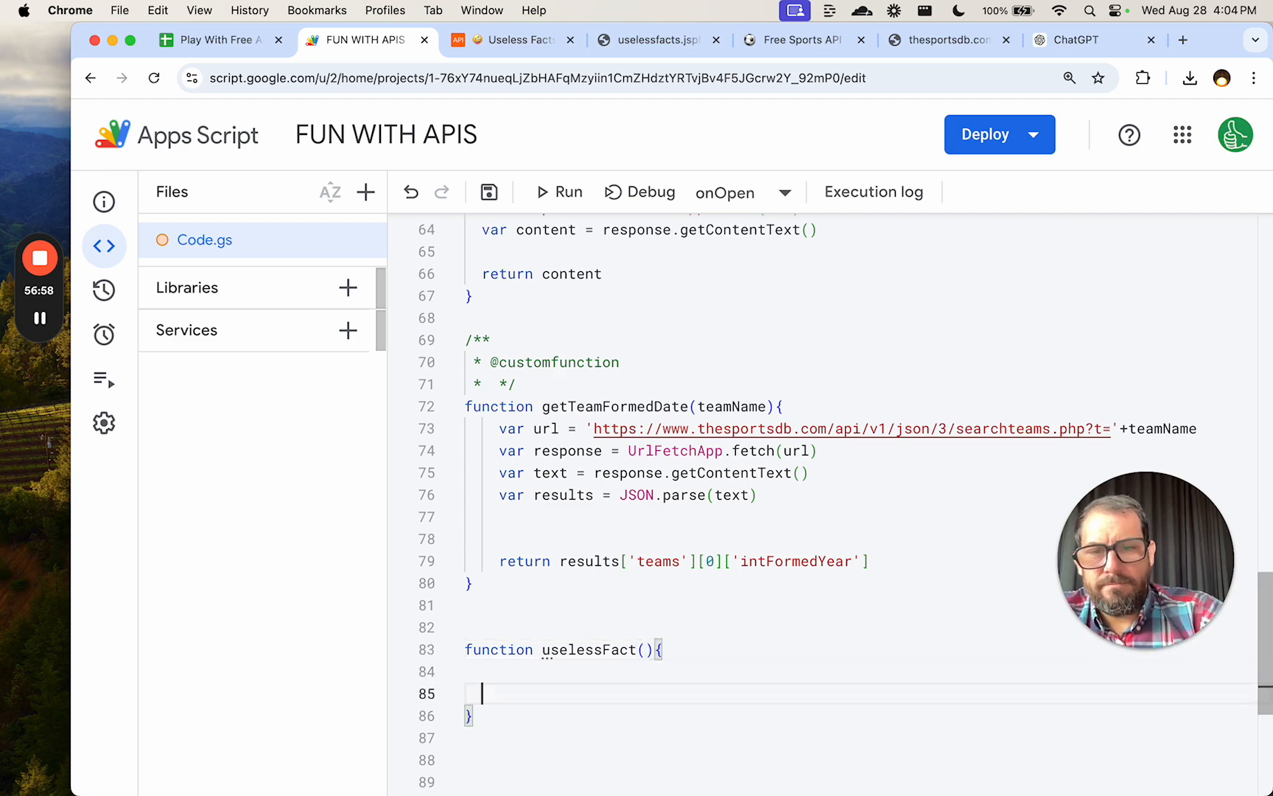
Declare a url variable with an empty quoted string as the first line inside the uselessFact() function.
scroll(540, 471, down, 5)
key(Down)
key(Down)
key(Down)
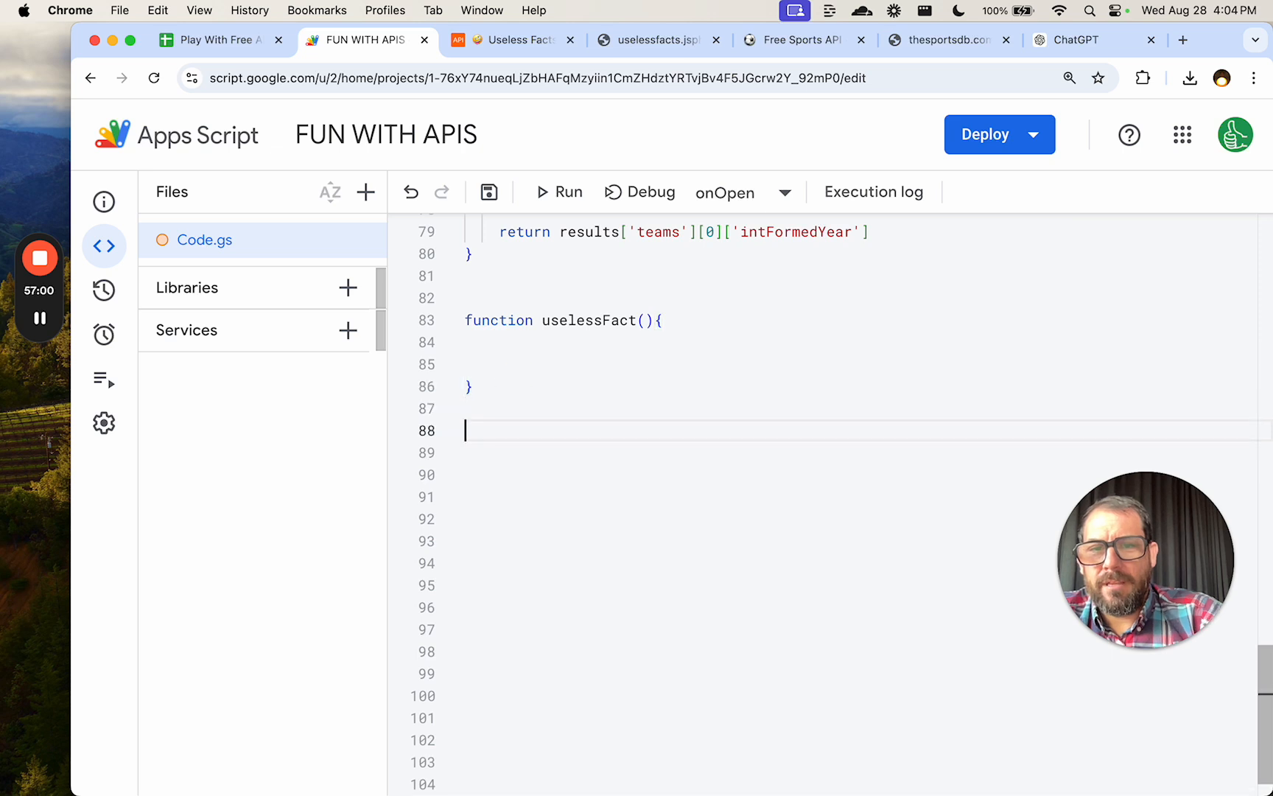
click(554, 344)
scroll(554, 344, up, 3)
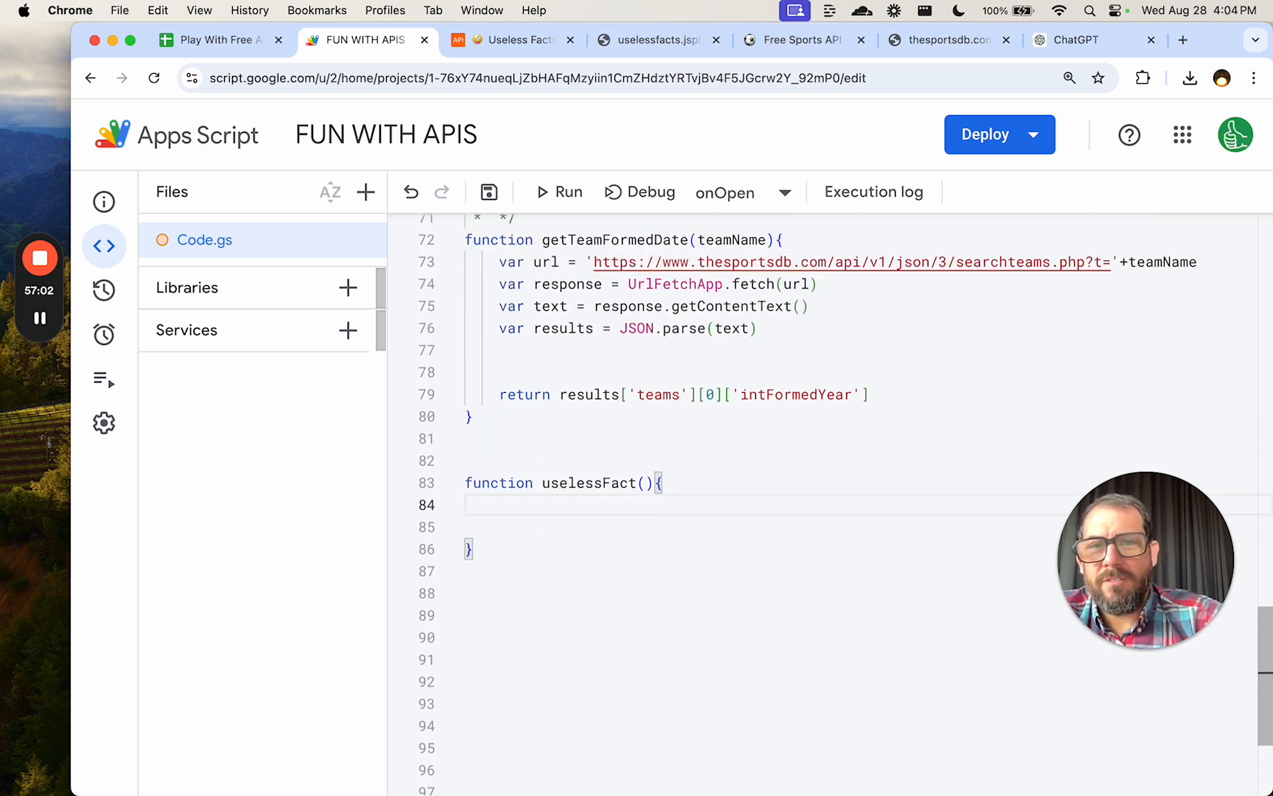
text(var url )
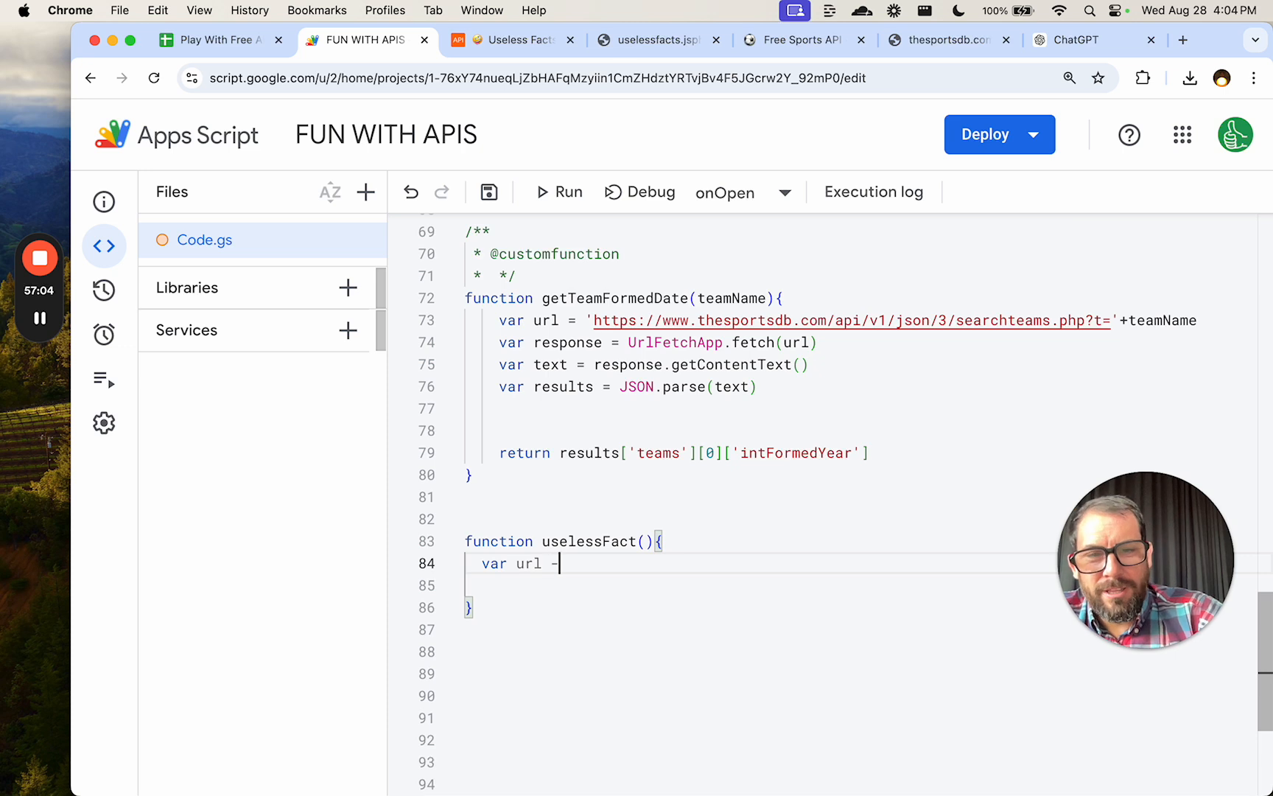
text(= ')
text(Astros)
key(super+z)
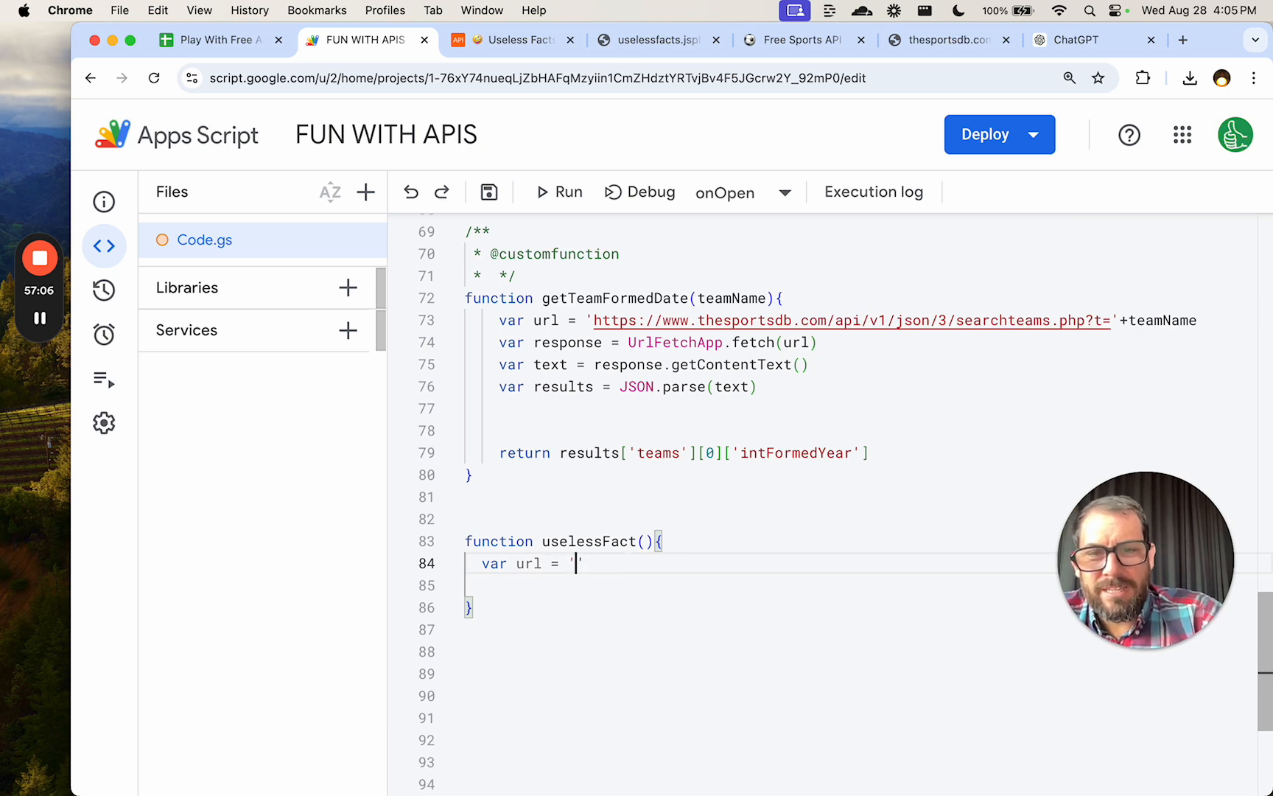
click(516, 40)
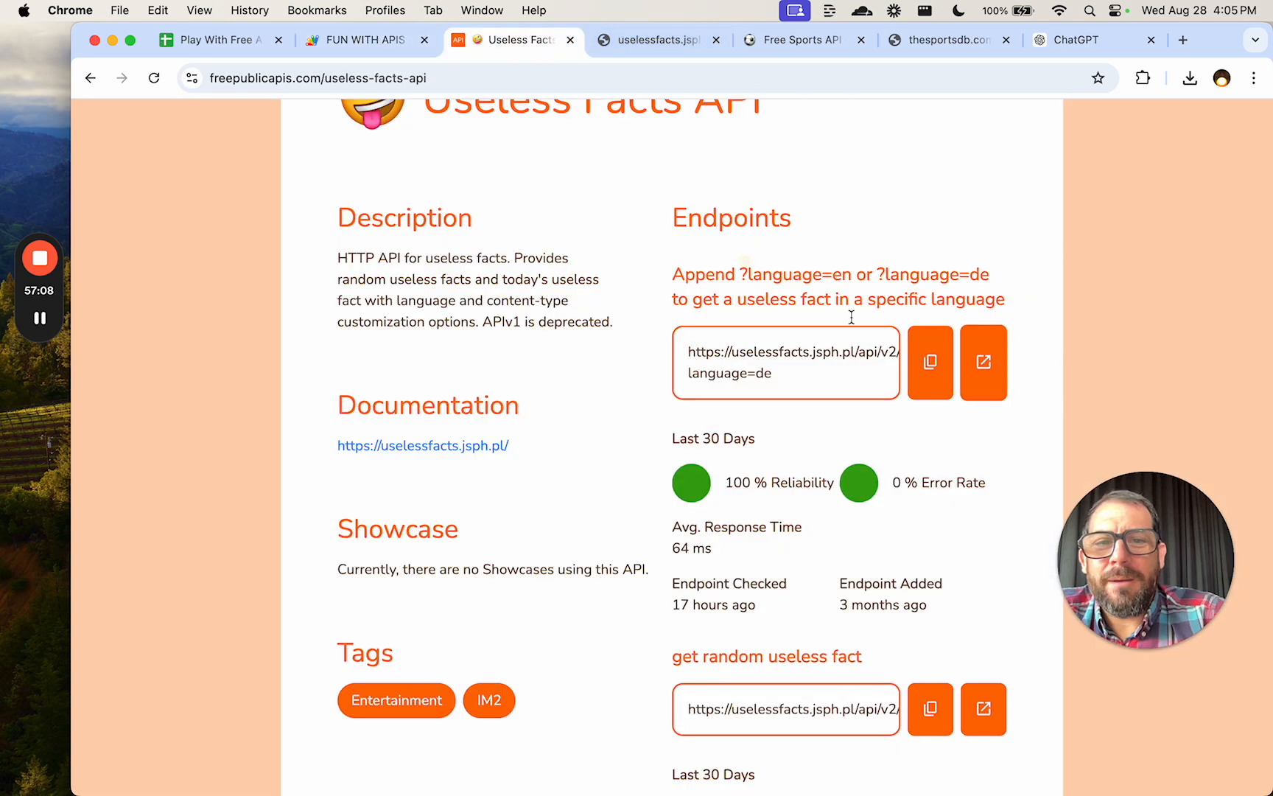
click(652, 40)
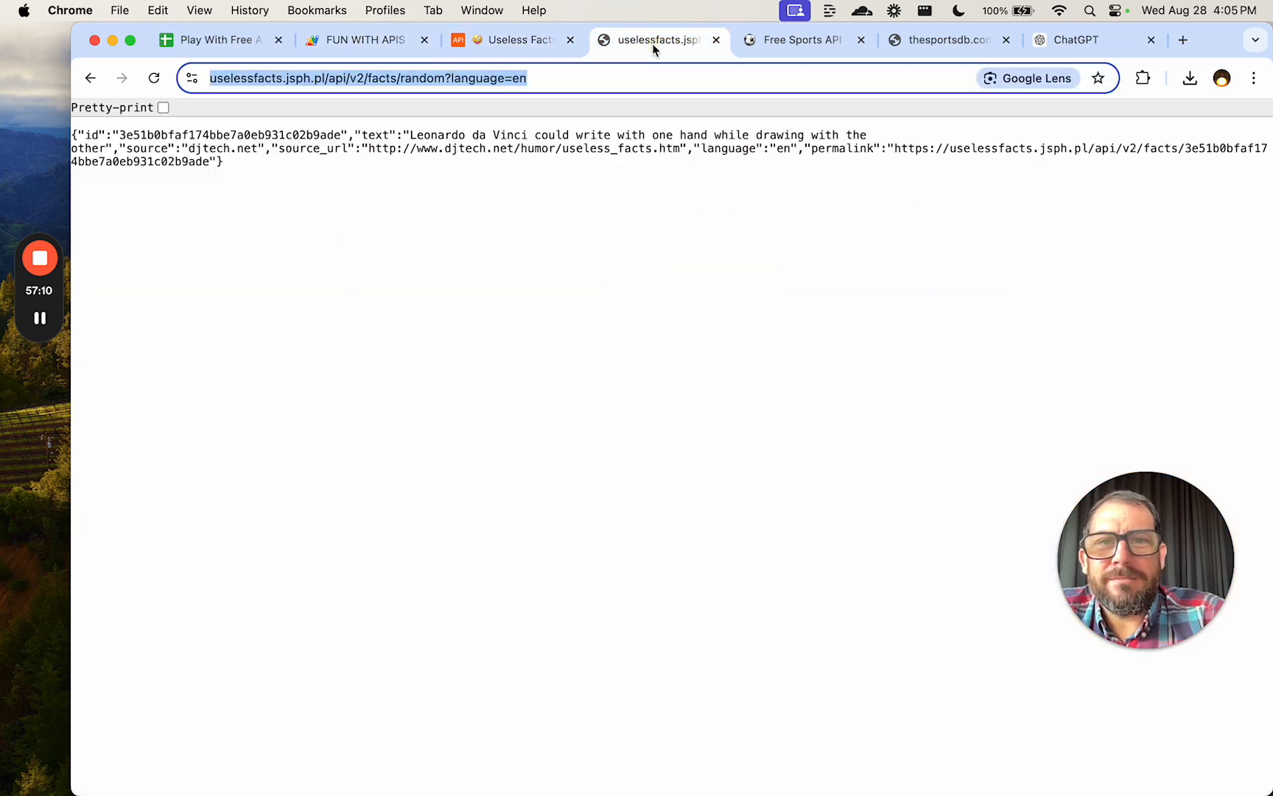
click(564, 72)
key(super+a)
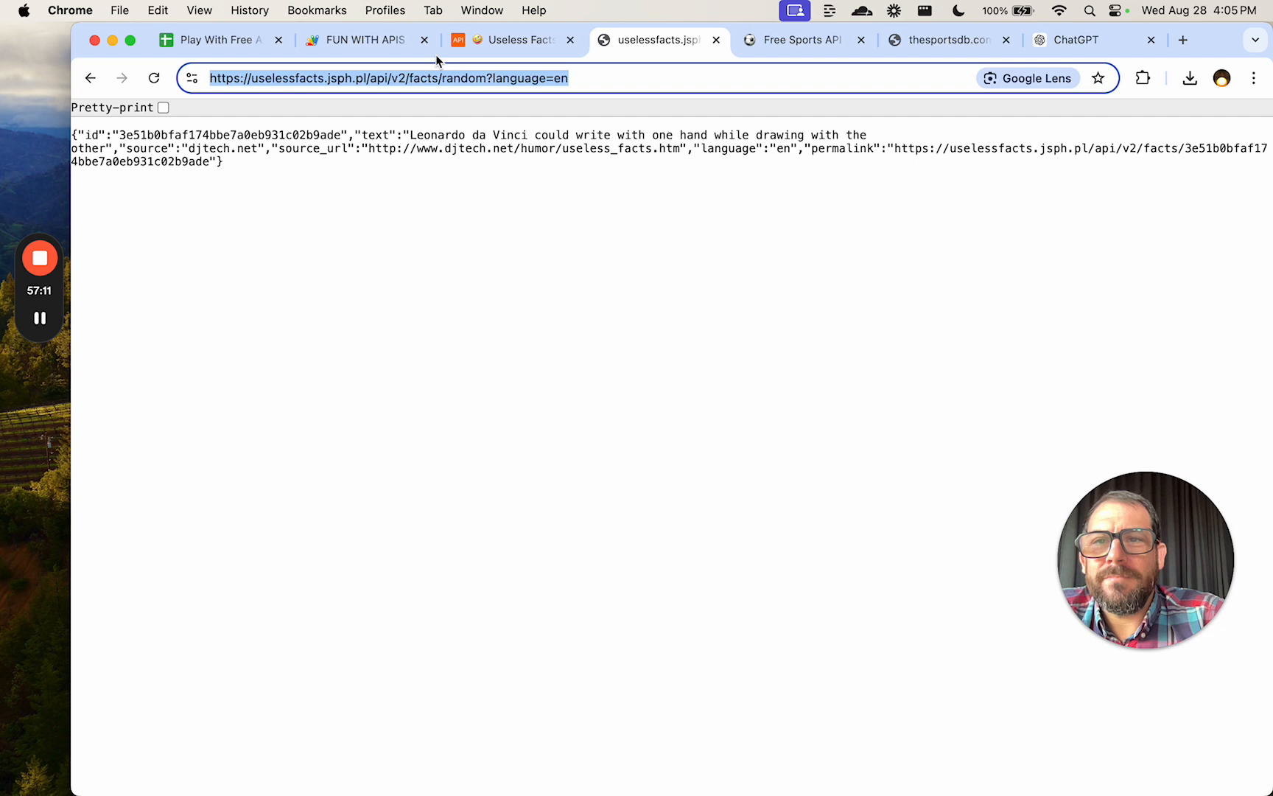
click(243, 43)
click(343, 40)
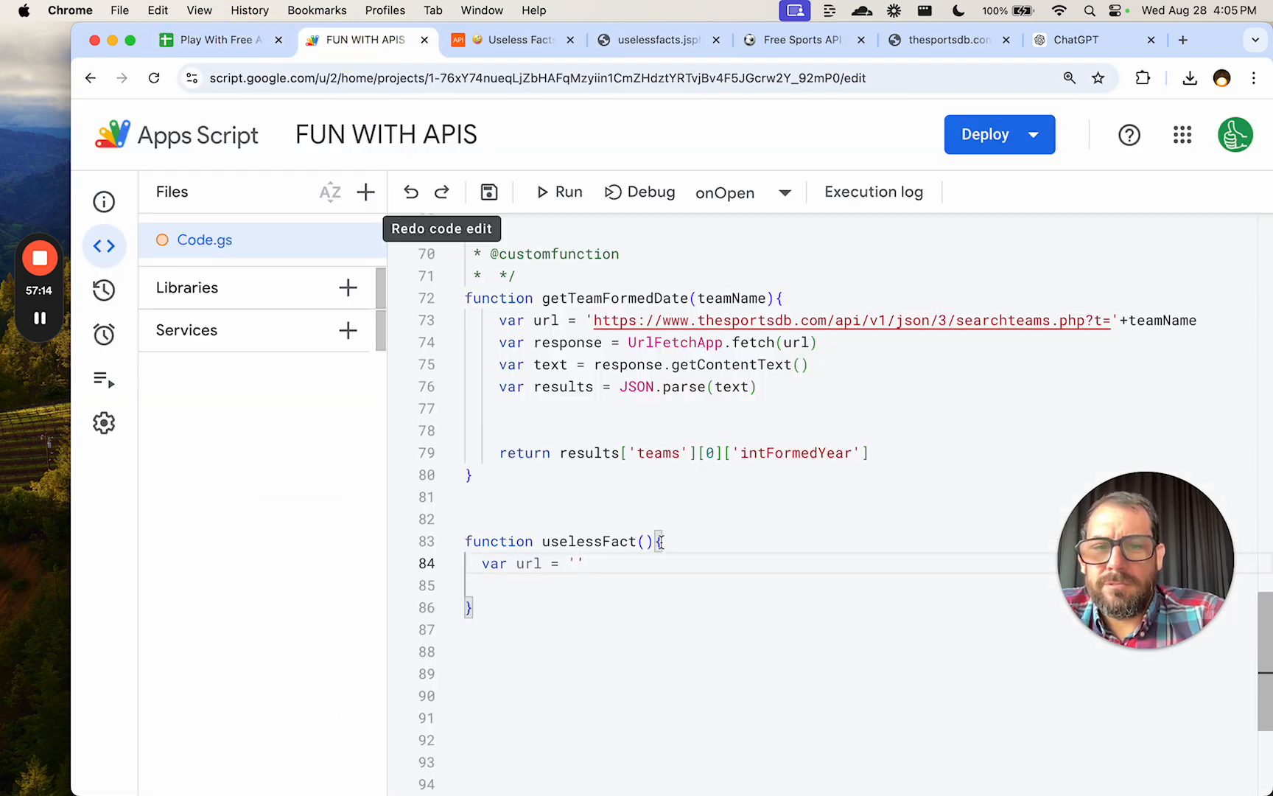
key(super+v)
key(Return)
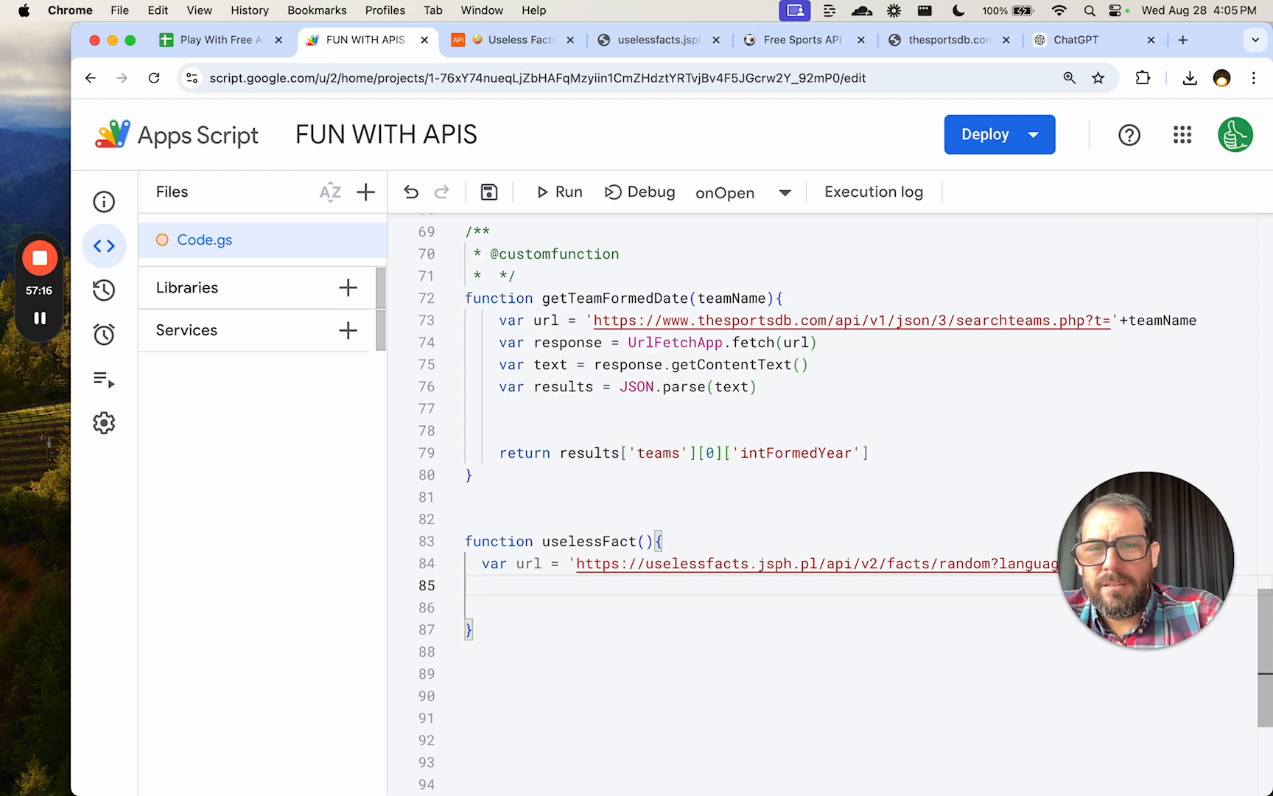
Add the line var response = UrlFetchApp.fetch(url) below the url variable in uselessFact().
text(var response )
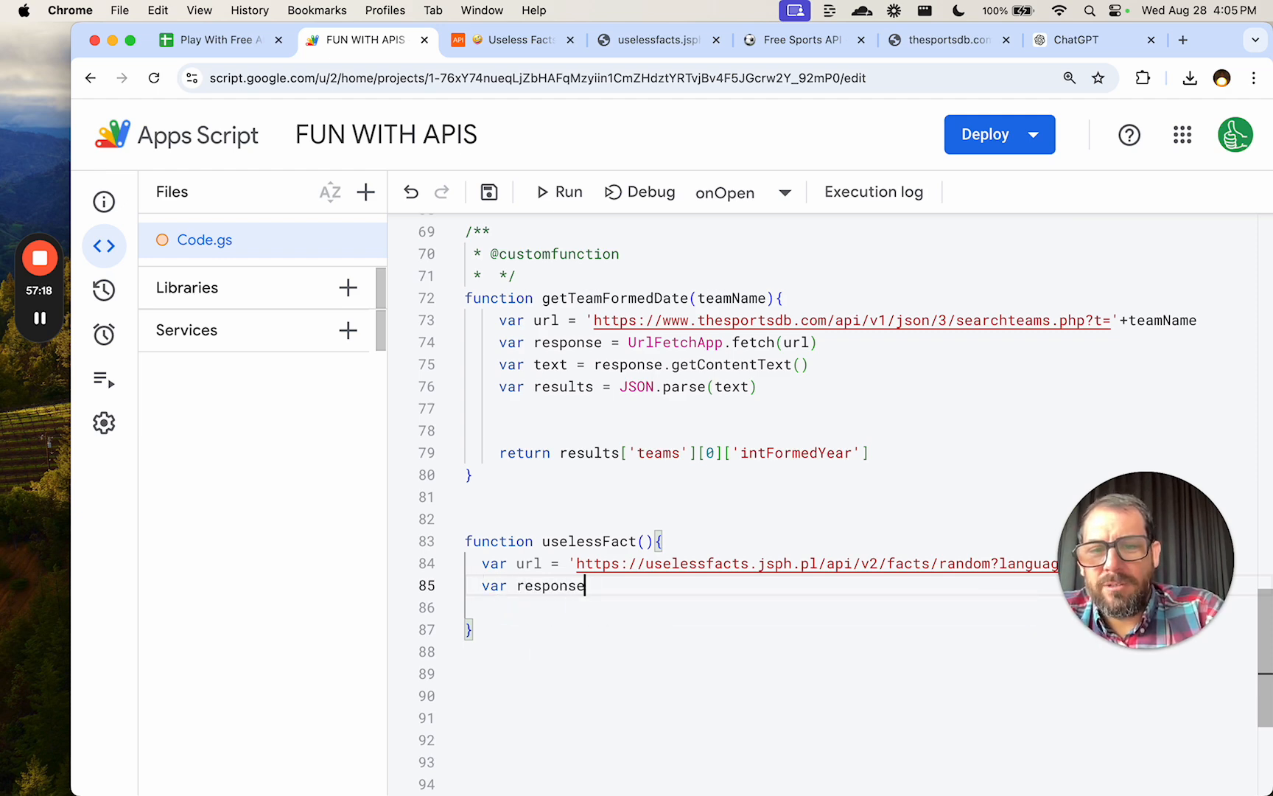
text( = UrlFetchApp)
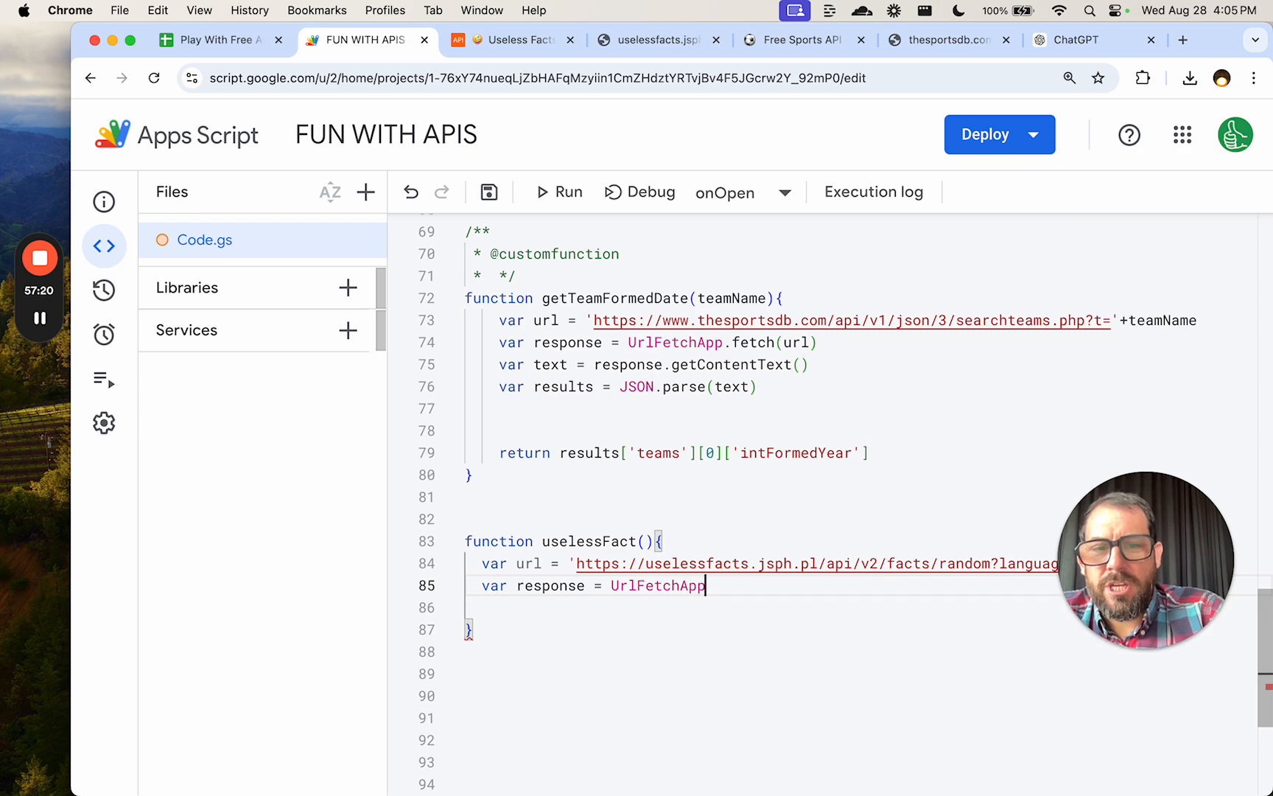
text(.fetch(url))
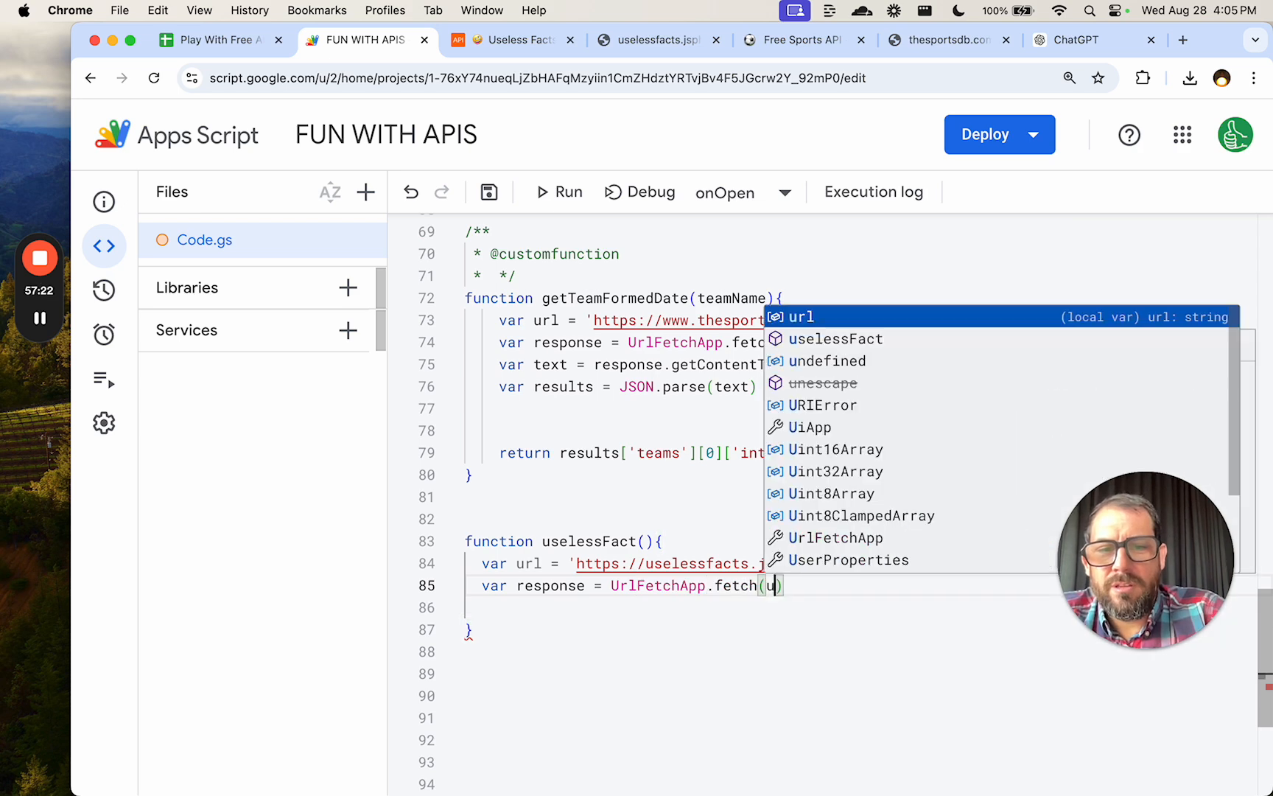
key(Return)
Add the line var text = response.getContentText() below the response variable in uselessFact().
text(var )
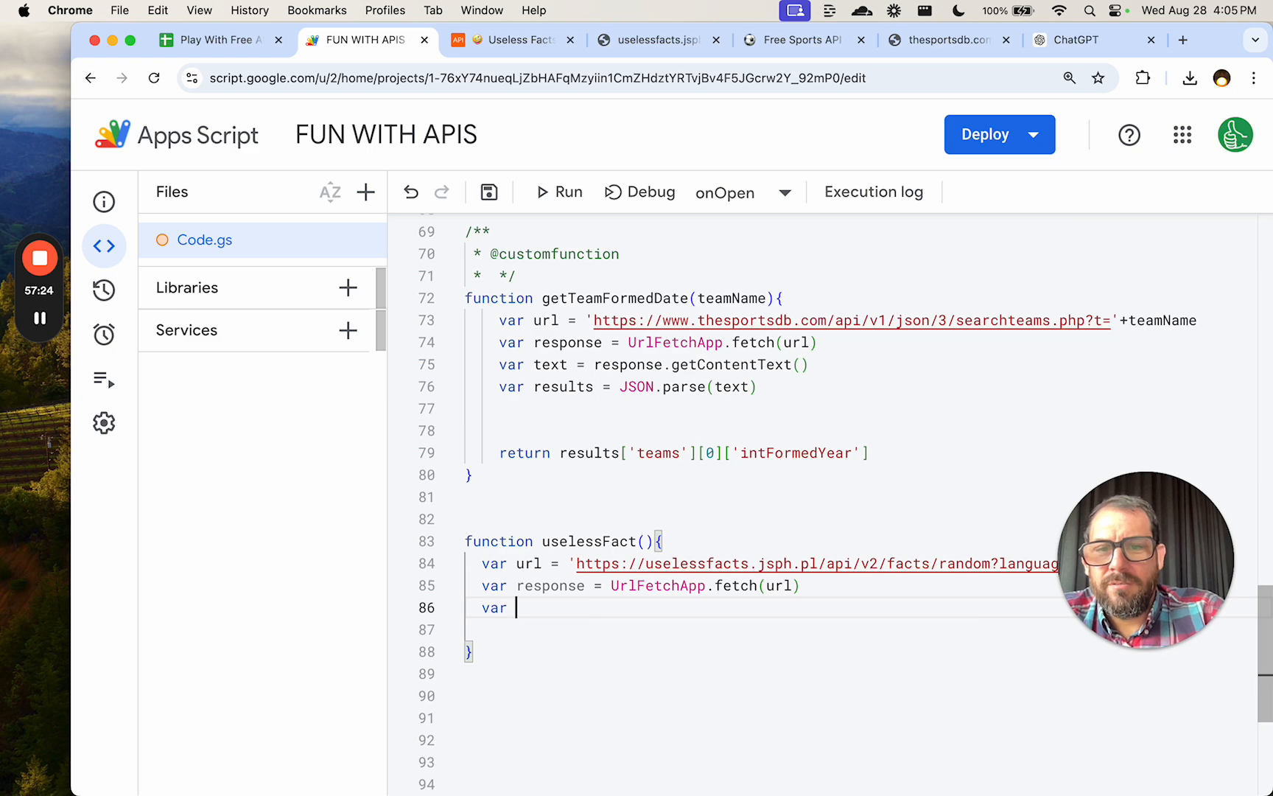
text(text =)
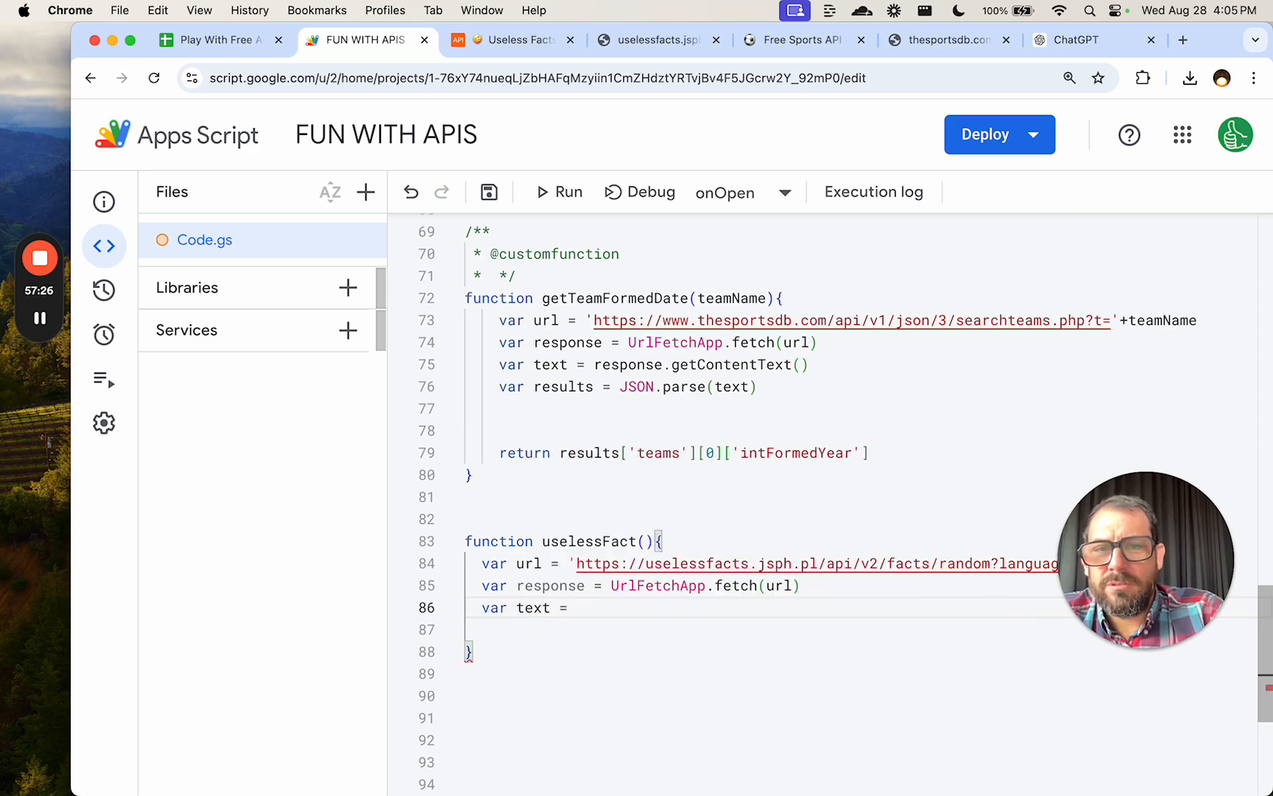
text( response.g)
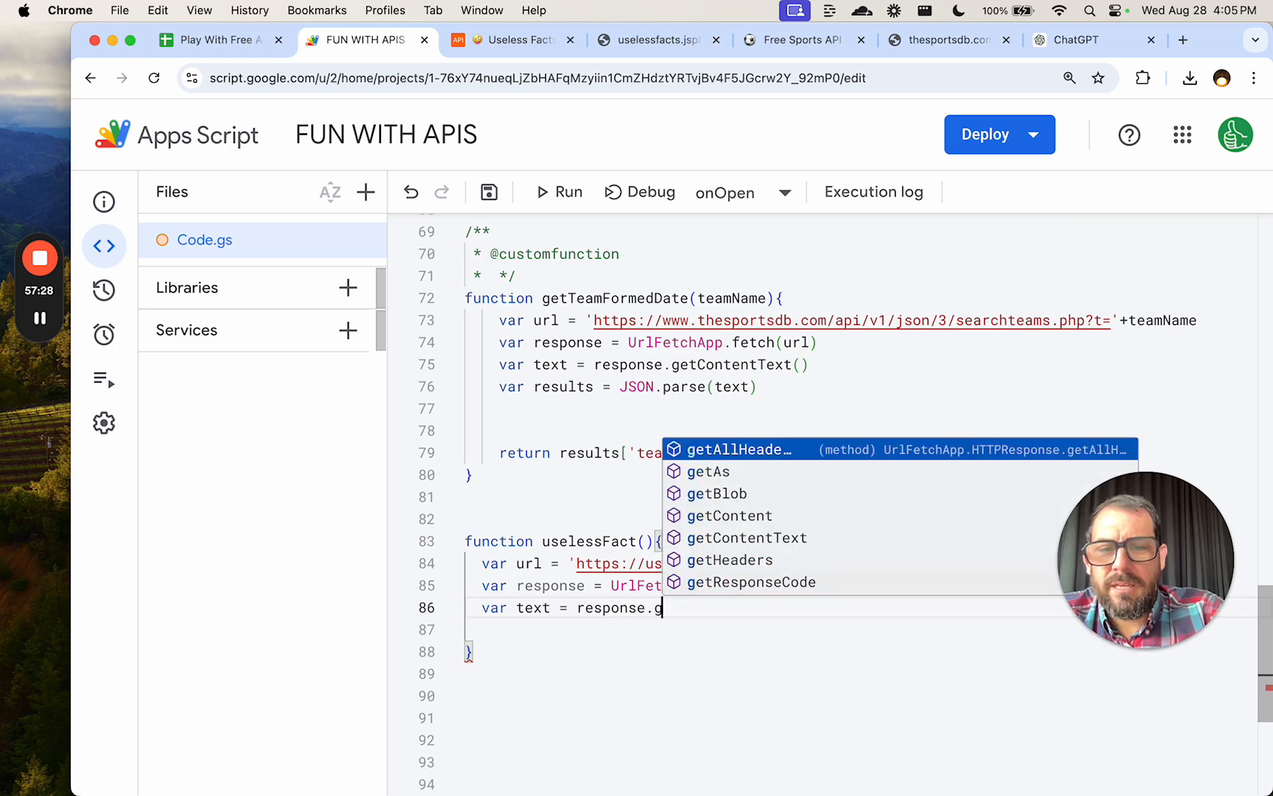
text(et)
key(Down)
key(Down)
key(Down)
key(Down)
key(Return)
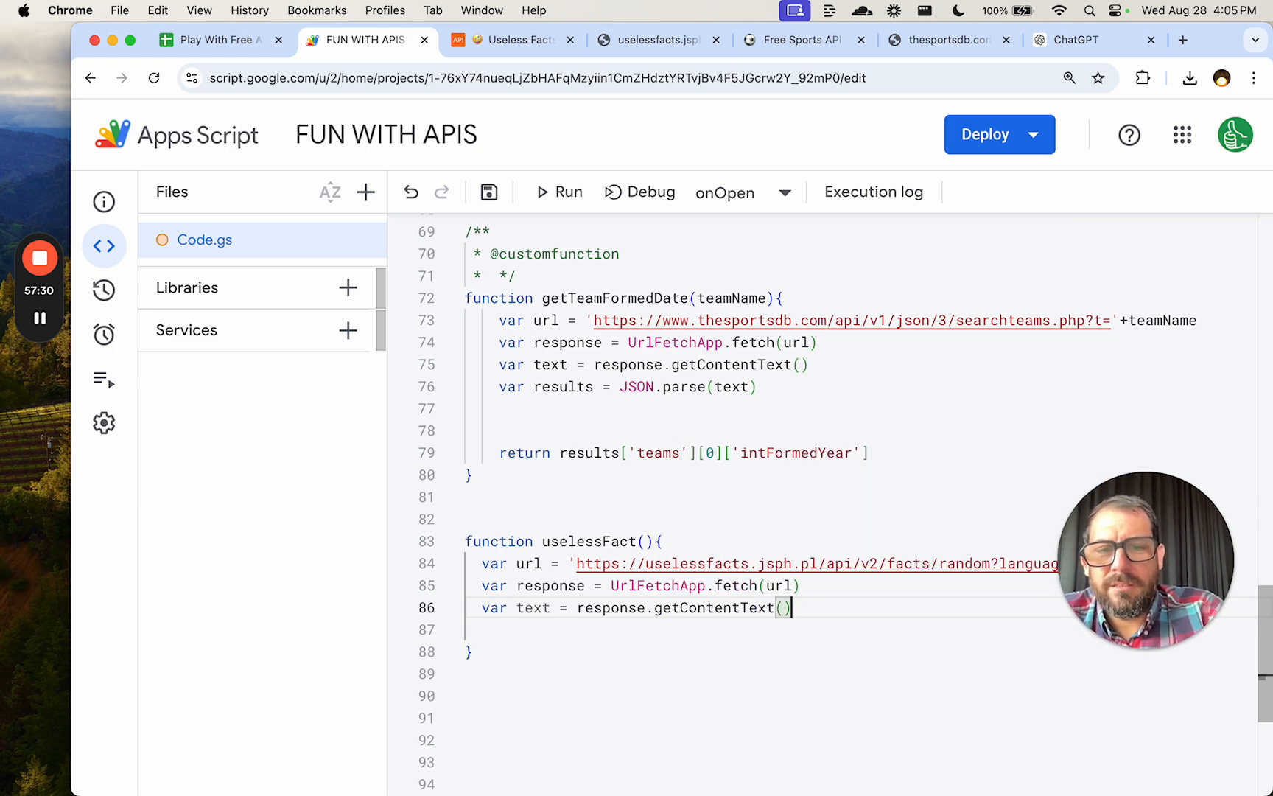
key(Return)
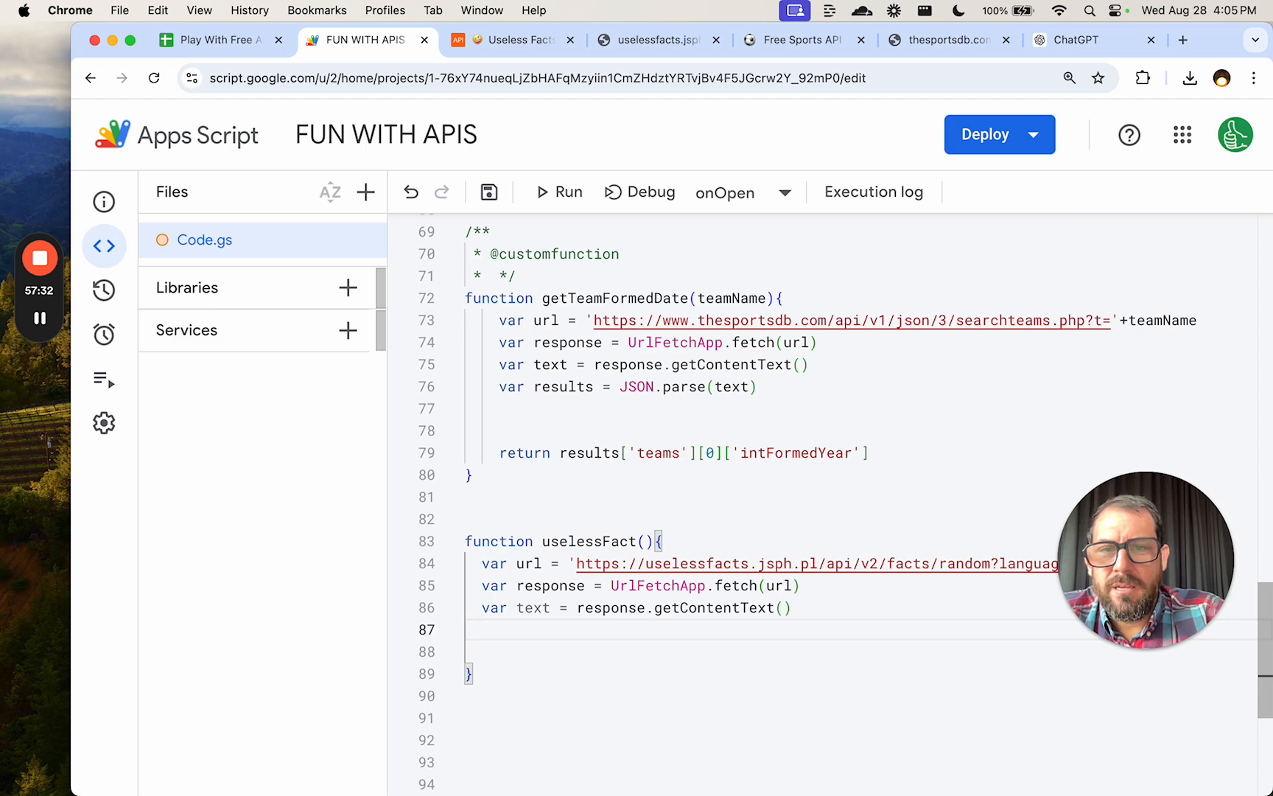
Leave a blank line below the text variable, make uselessFact() return text, and save the project.
text(var)
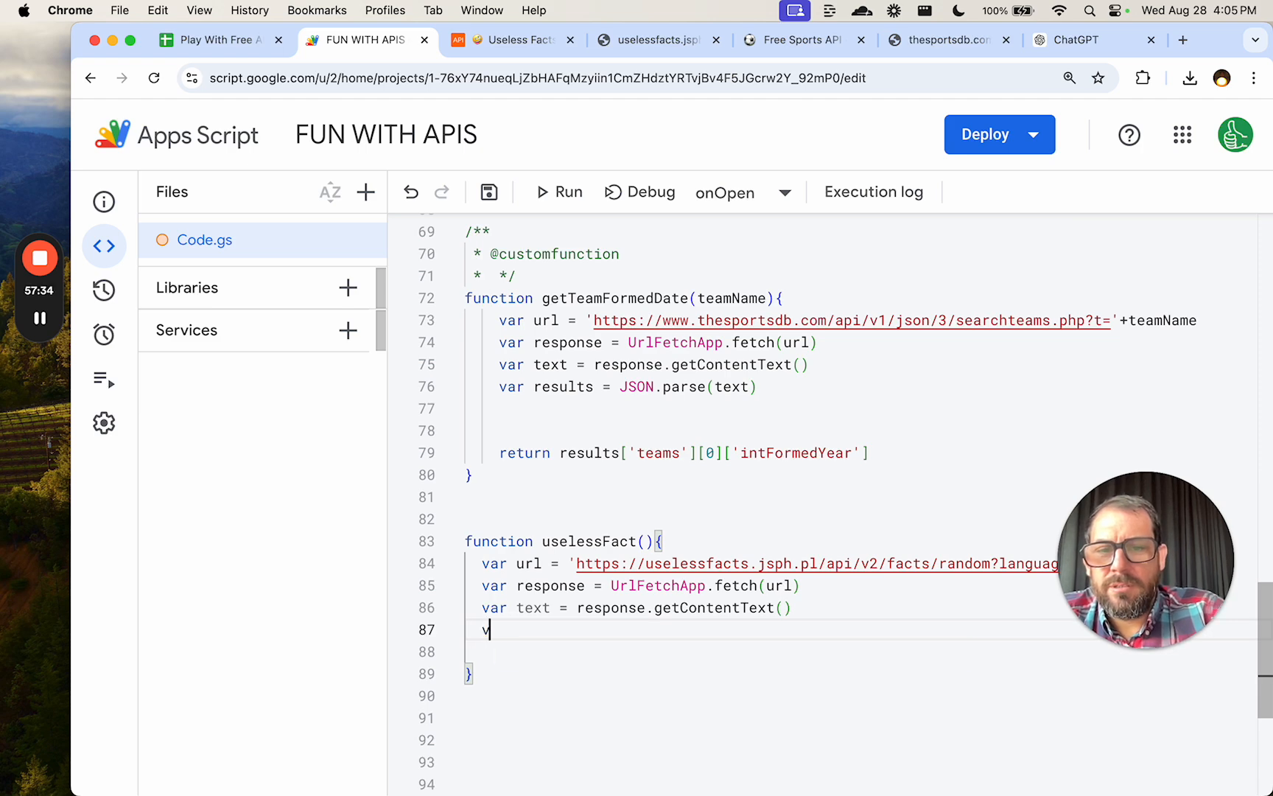
key(Return)
text(return)
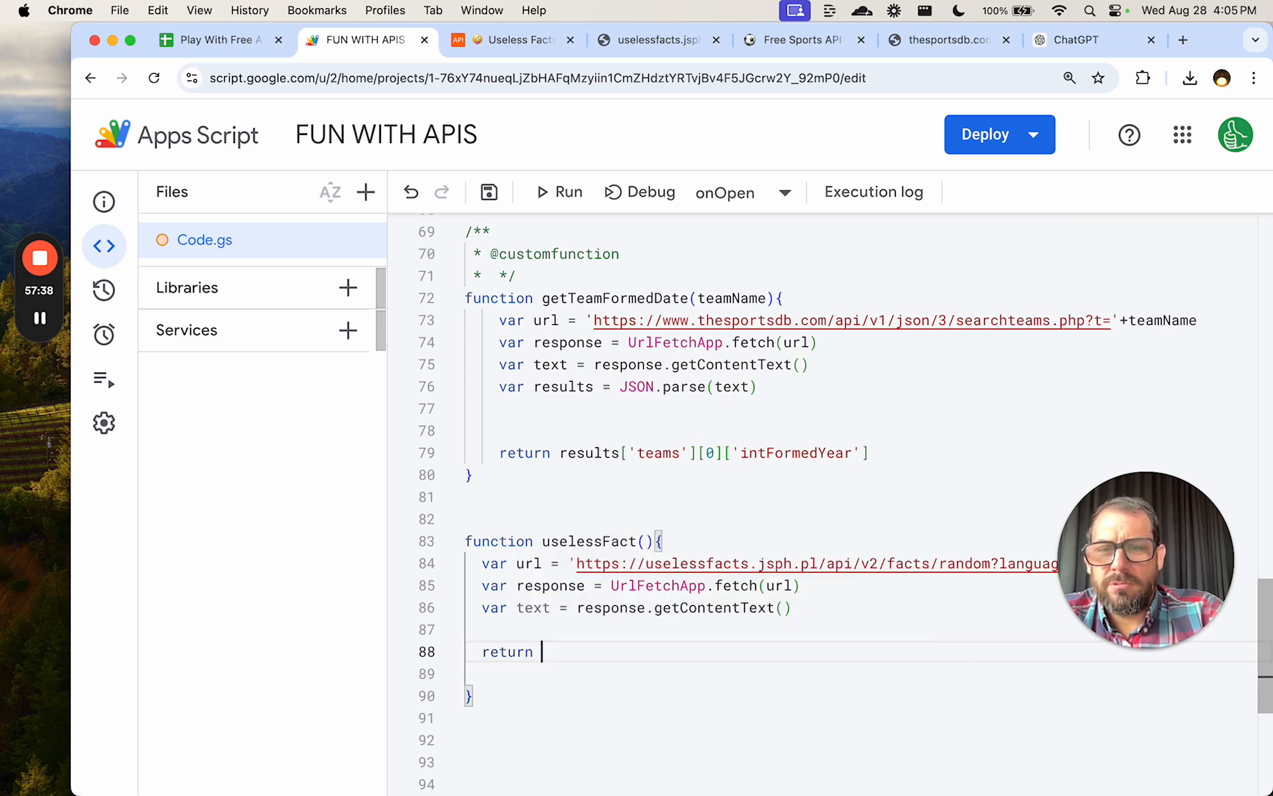
text( text)
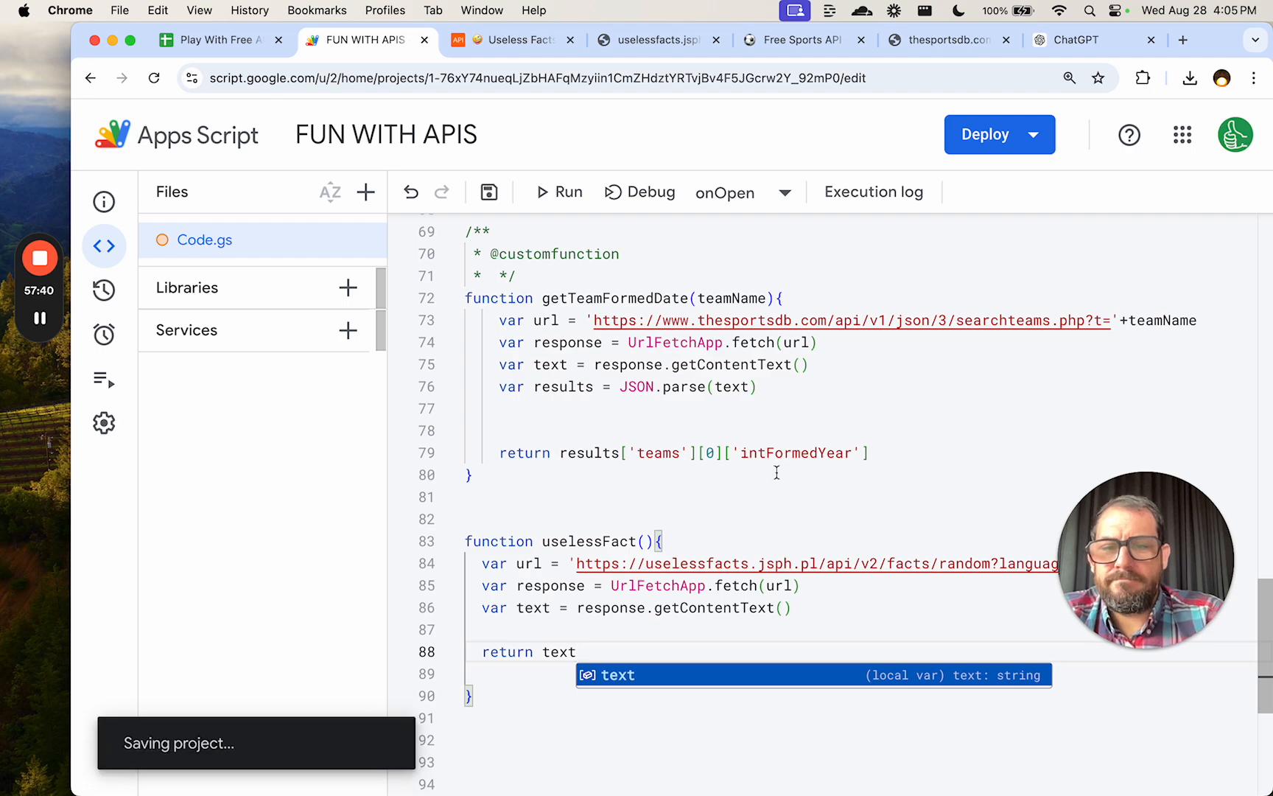
Close the thesportsdb.com, ChatGPT and Free Sports API browser tabs.
click(939, 46)
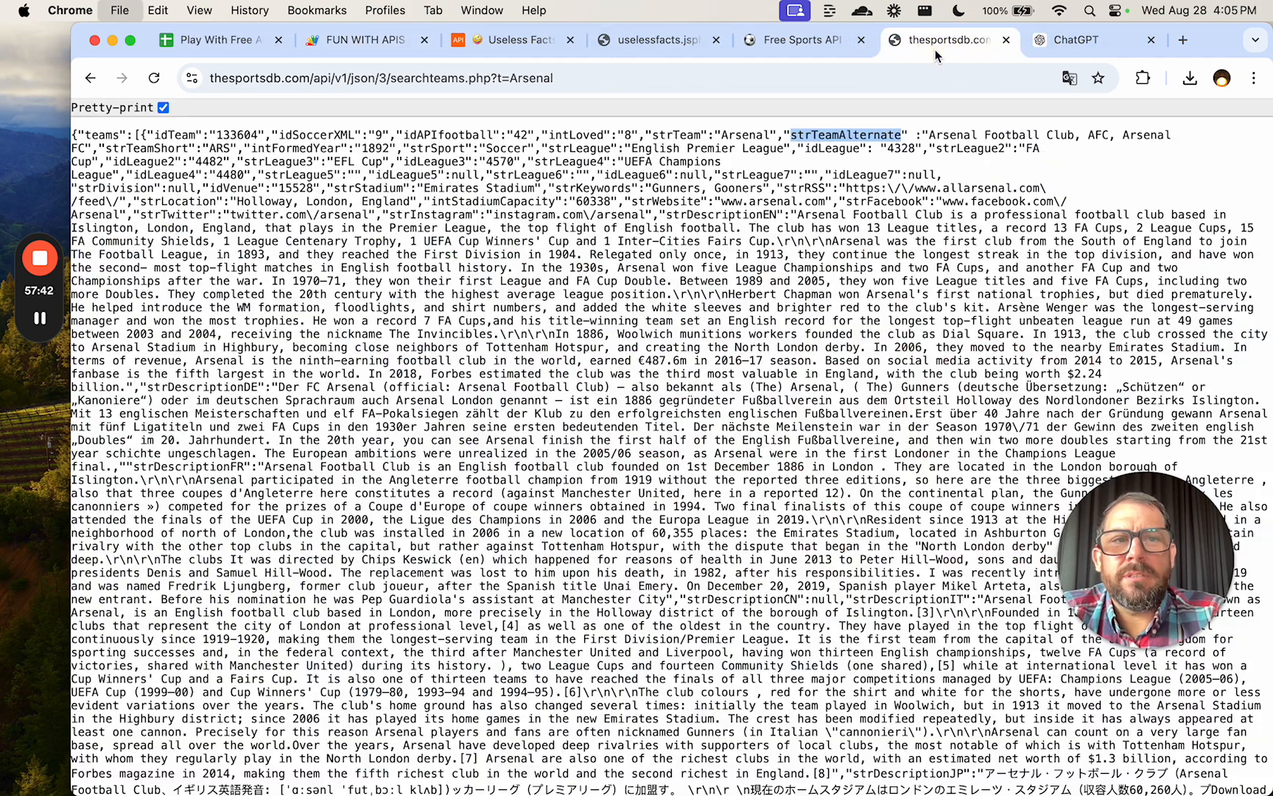
key(super+w)
key(super+w)
key(super+w)
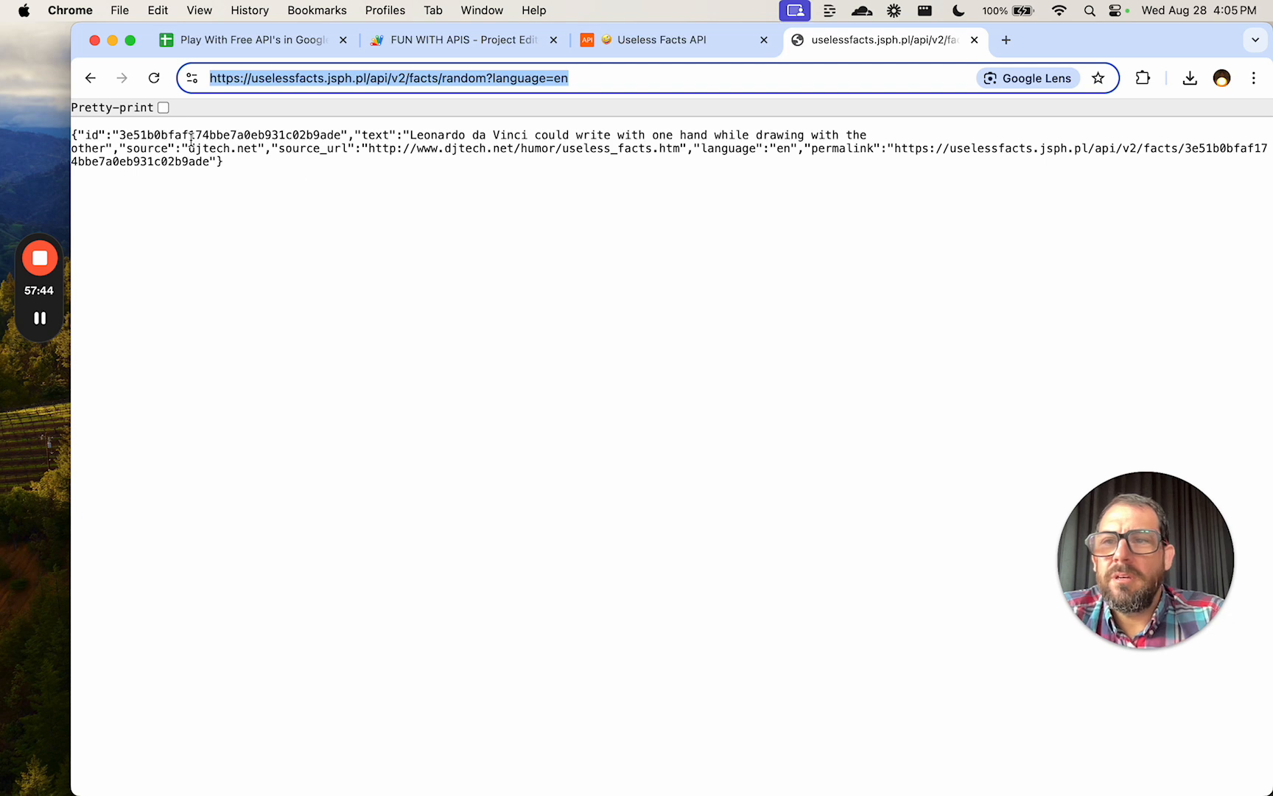
Highlight the key that holds the fact in the useless facts JSON response and return to the FUN WITH APIS script.
double_click(383, 136)
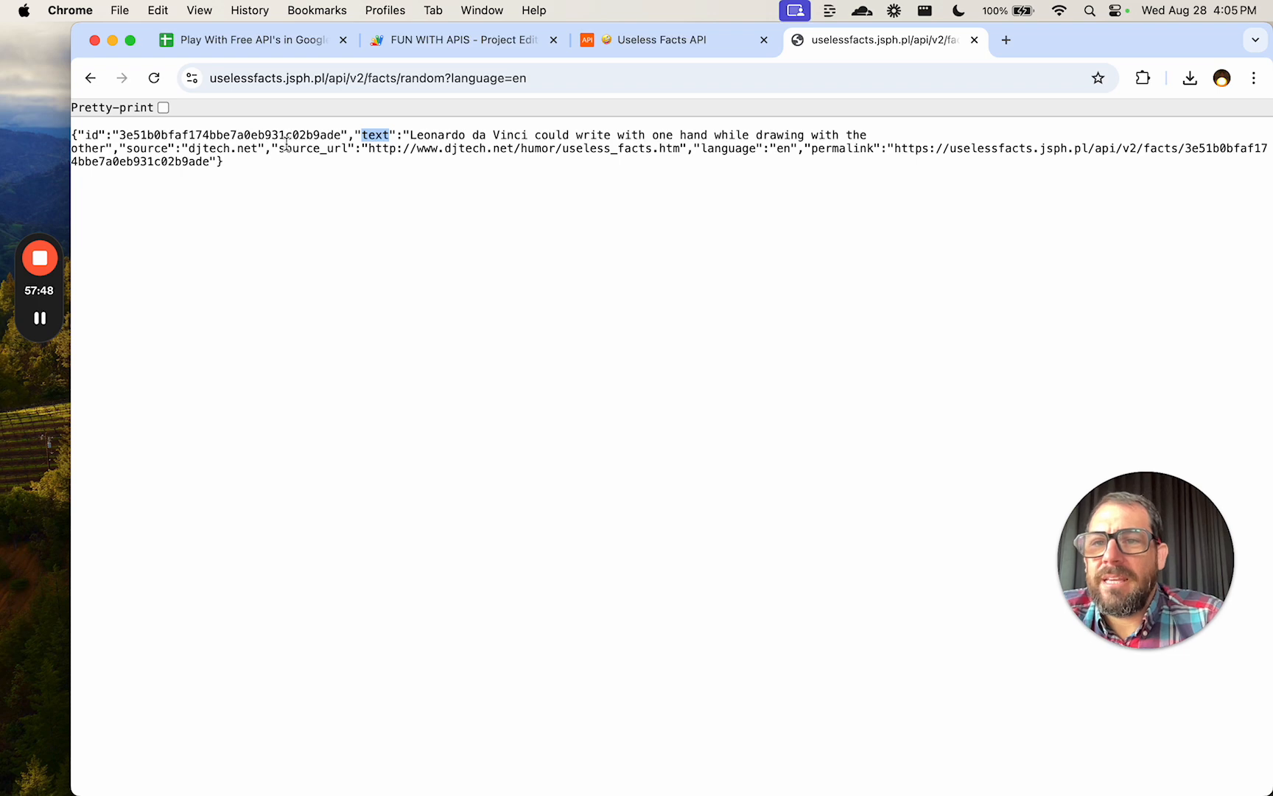
click(680, 46)
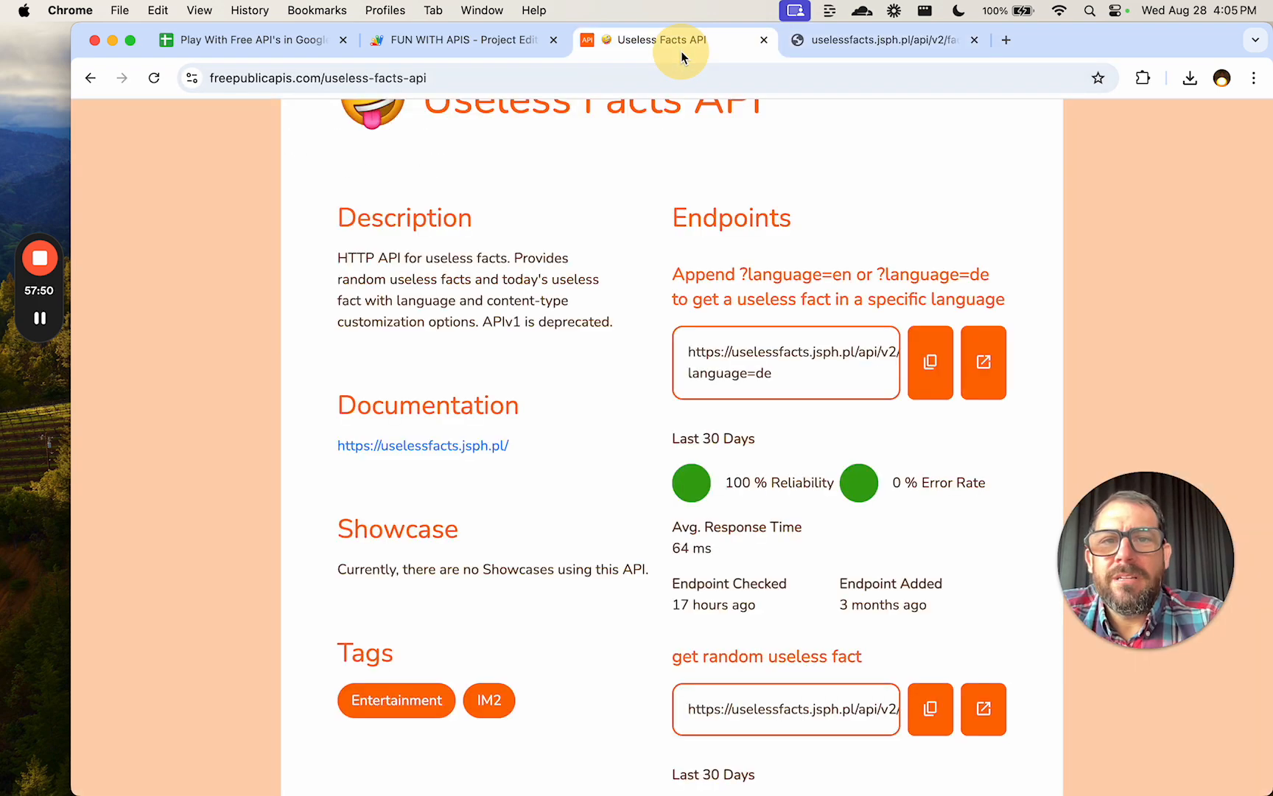
click(442, 43)
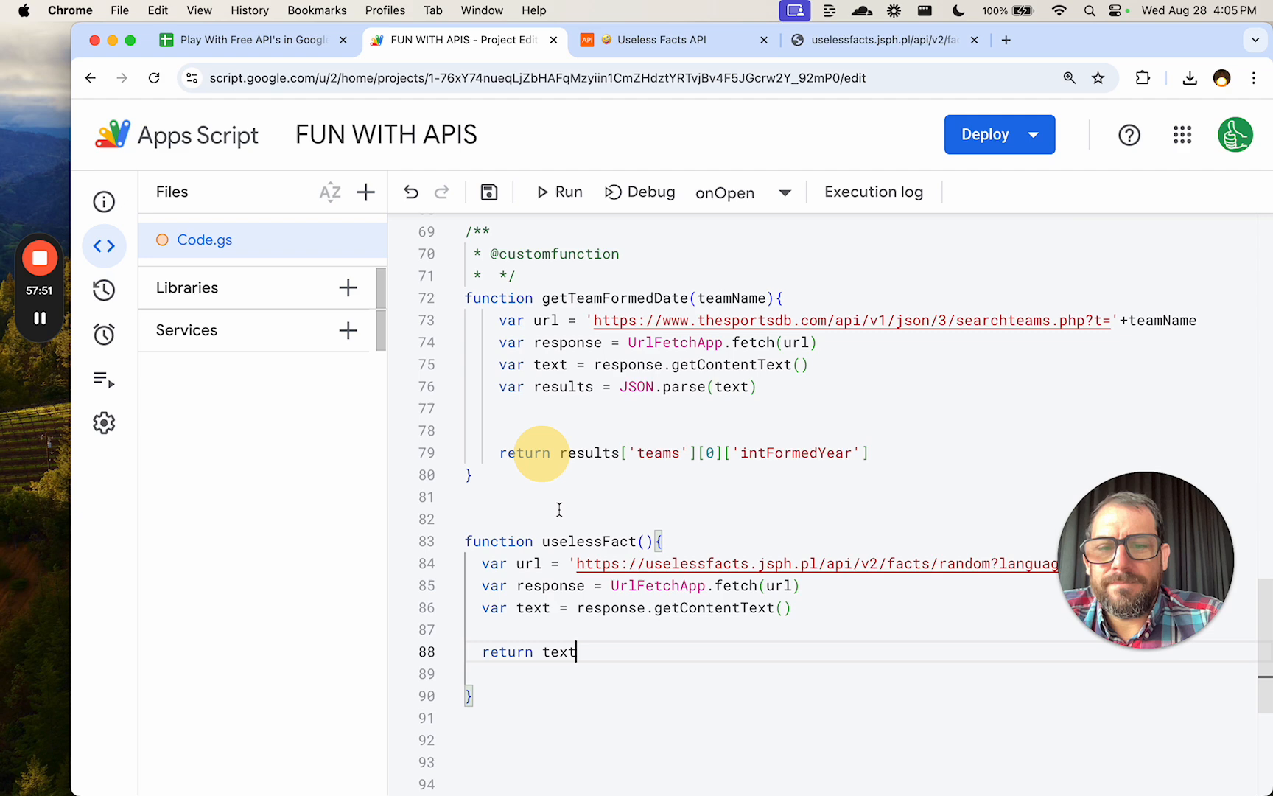
Fill the blank line above uselessFact's return statement with var fact = JSON.parse(text).text.
click(582, 631)
text(var )
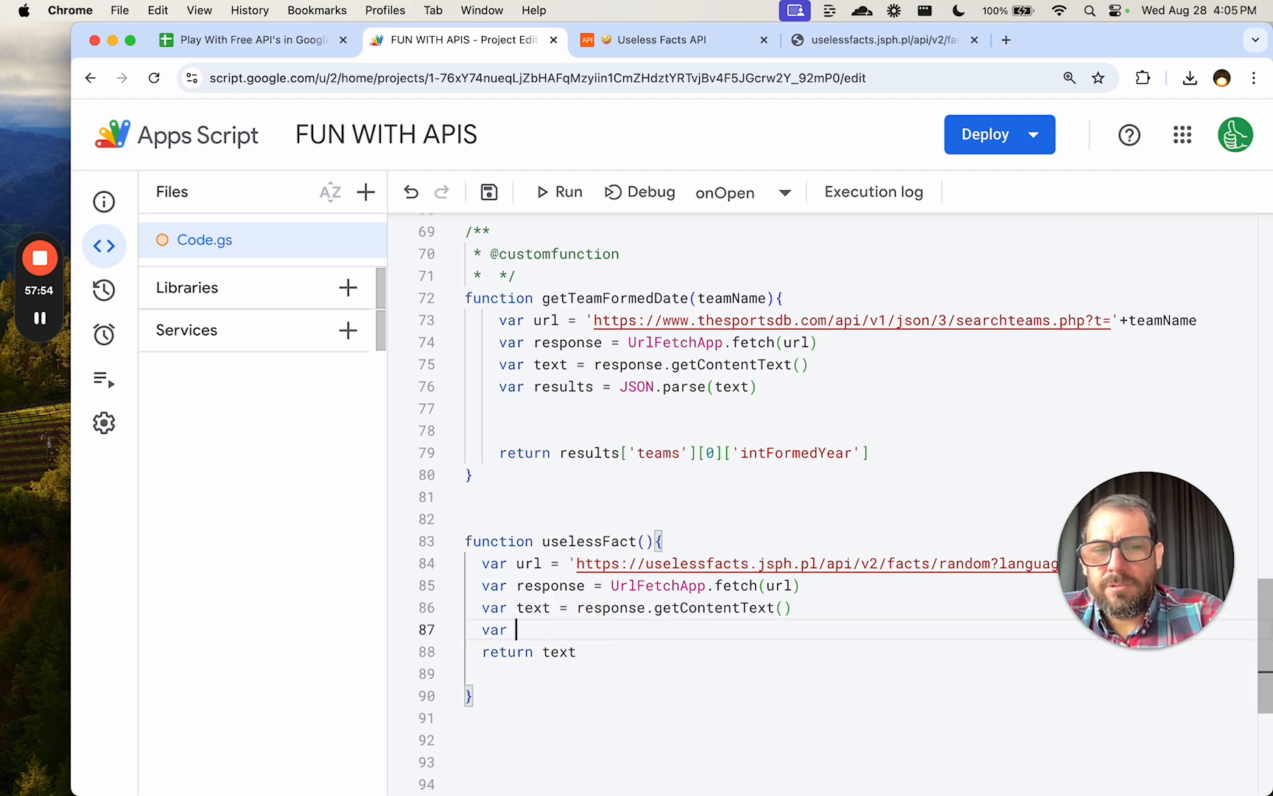
text(fact)
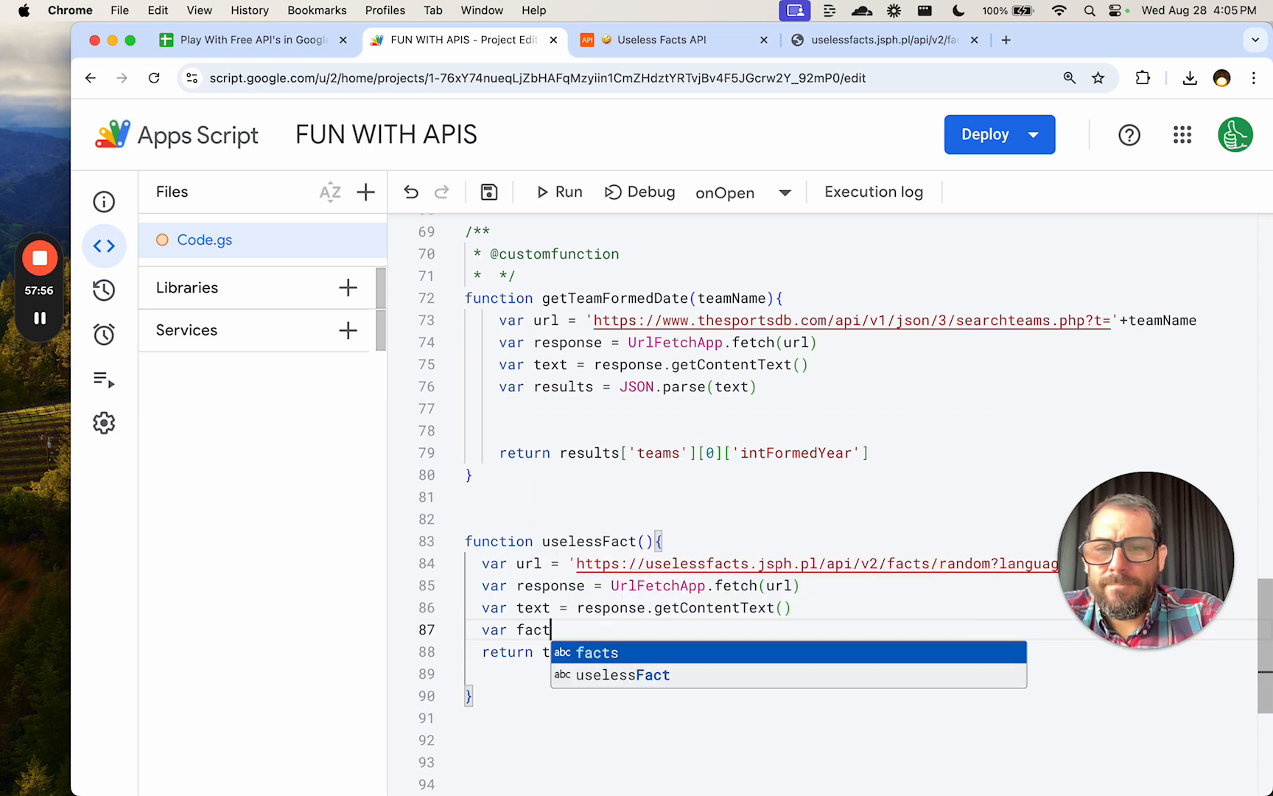
text( = text.)
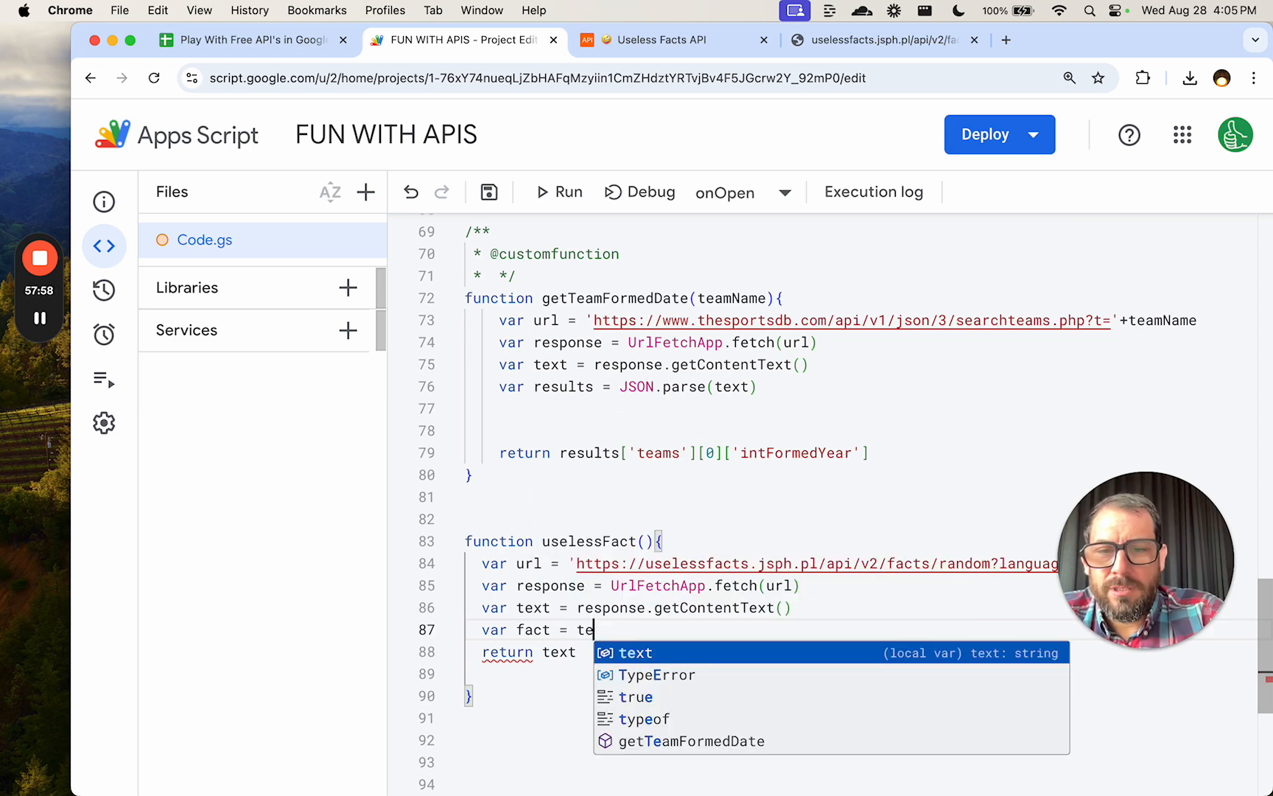
key(BackSpace)
key(BackSpace)
key(BackSpace)
key(BackSpace)
key(BackSpace)
text(JSON)
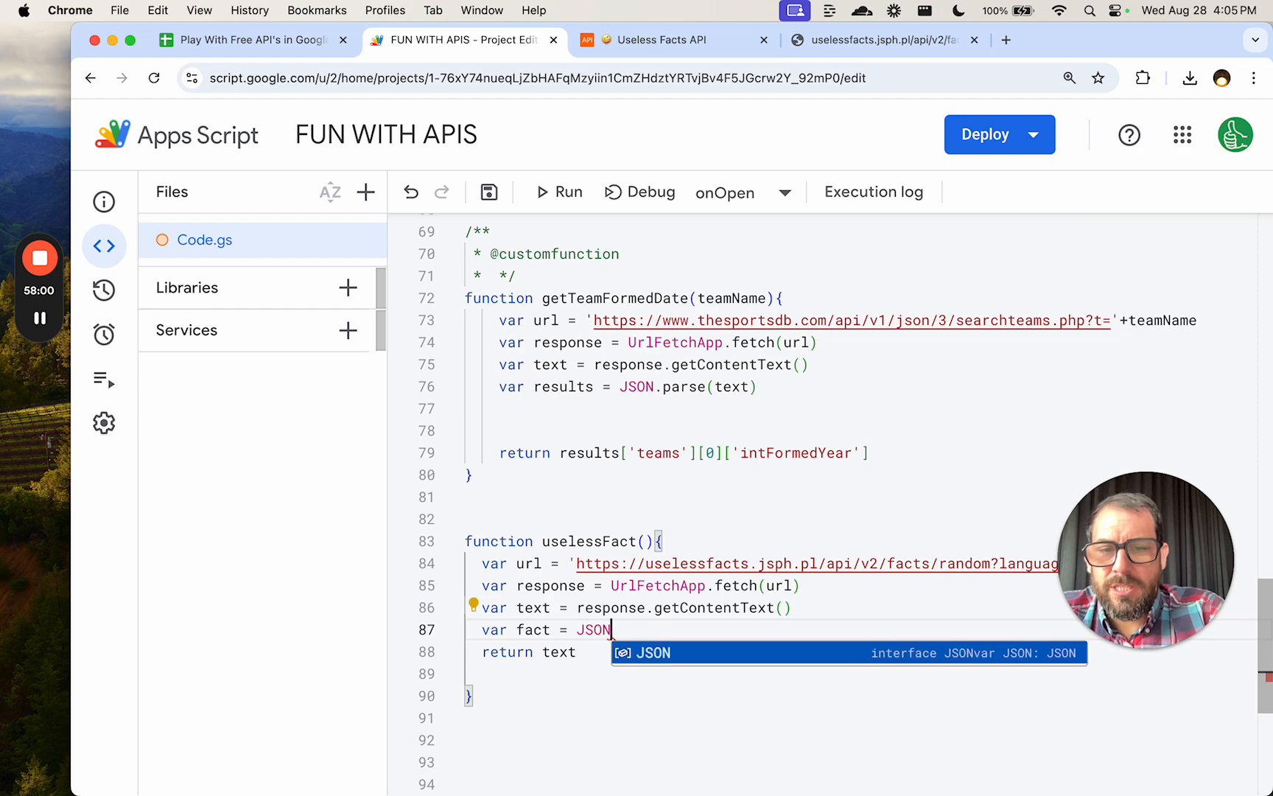
text(.parse(text))
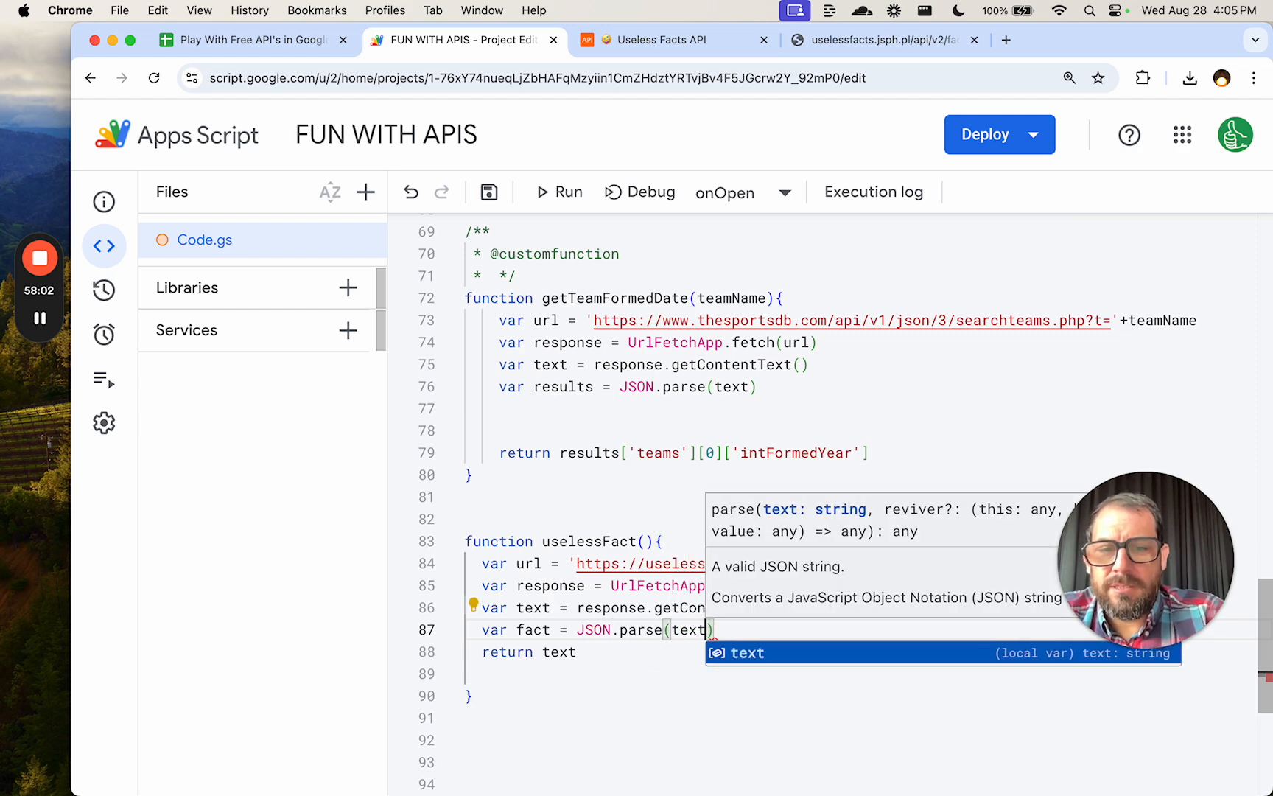
text(.)
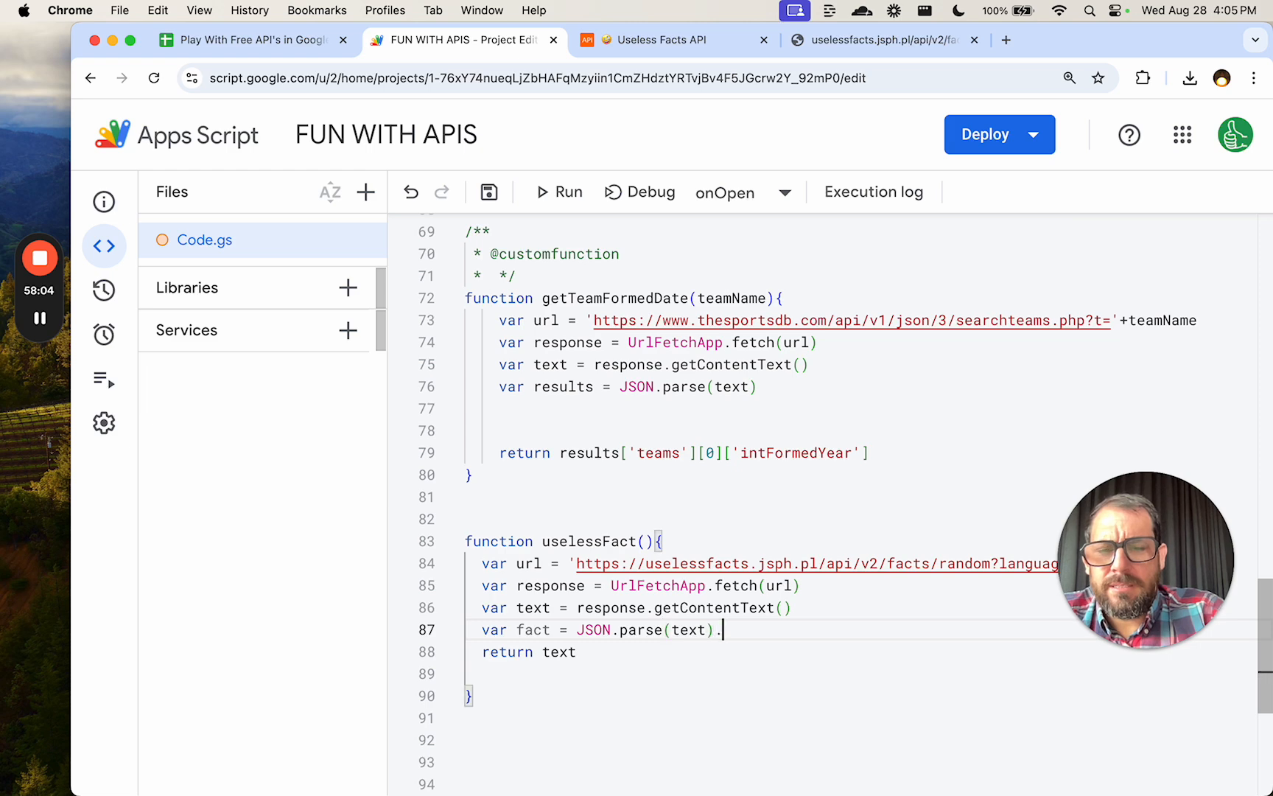
text(text)
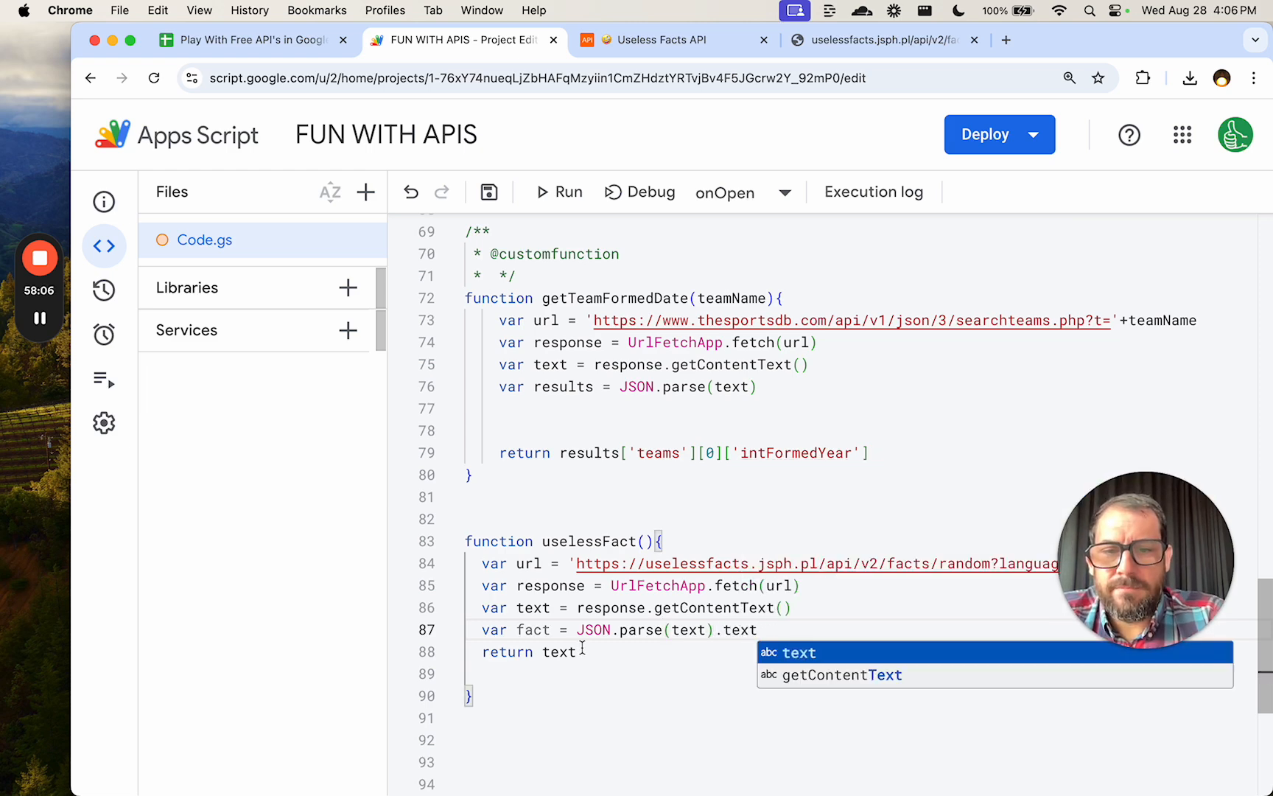
Change uselessFact's return value to fact and save the project.
click(582, 648)
key(BackSpace)
key(BackSpace)
key(BackSpace)
key(BackSpace)
text(fact)
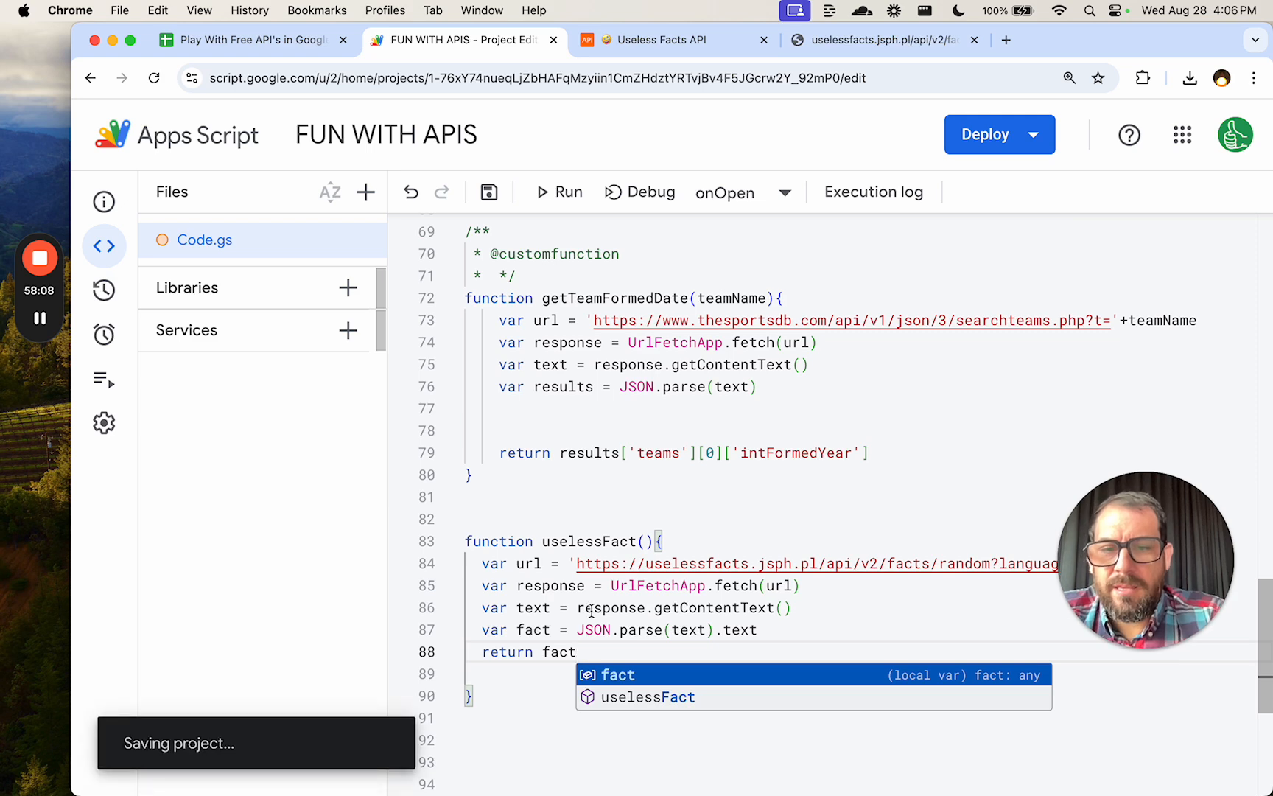
double_click(588, 541)
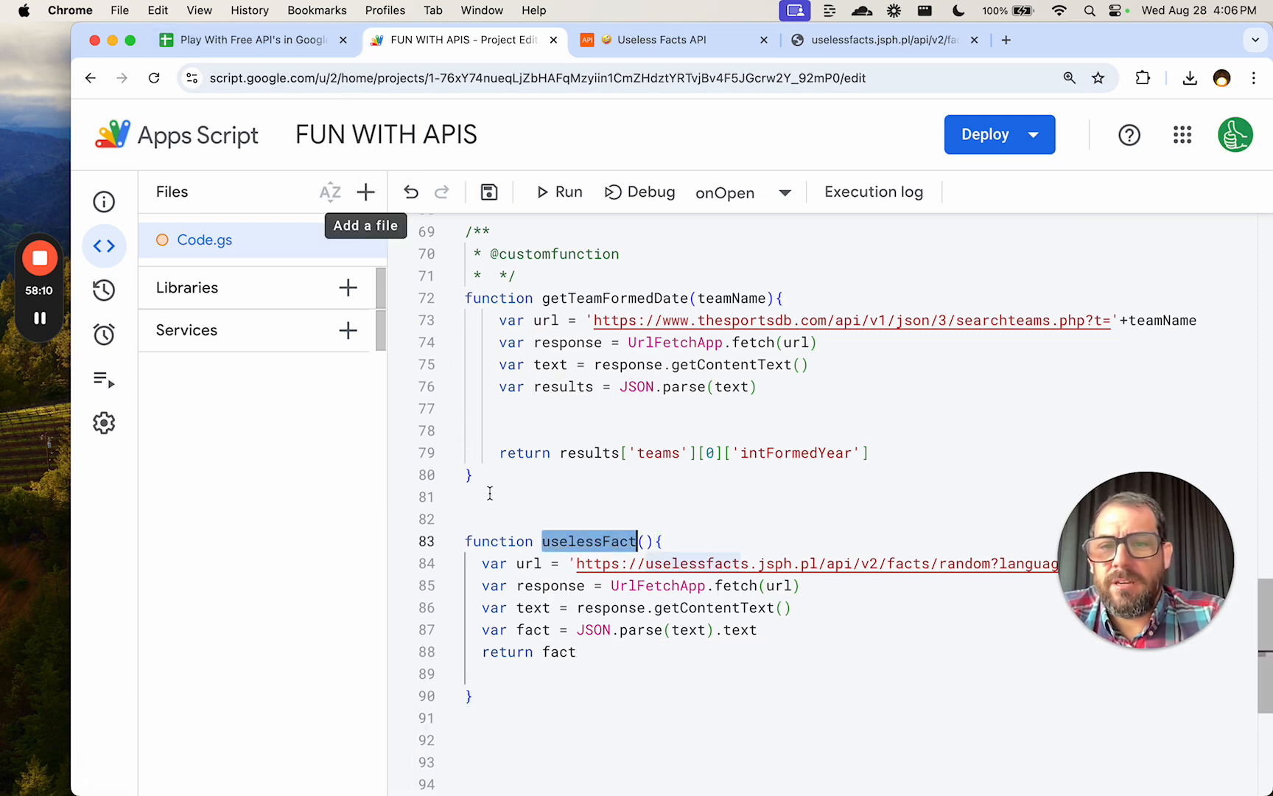
click(480, 516)
text(/**)
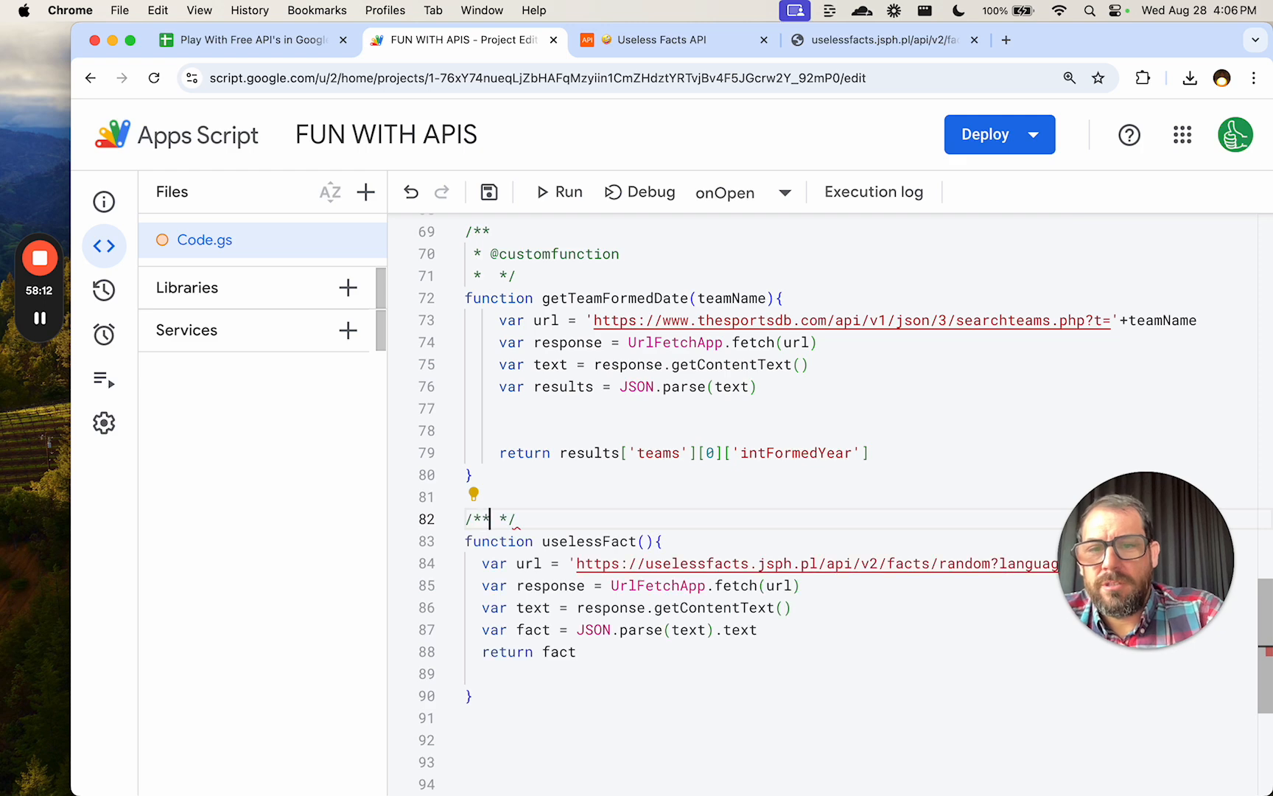
text( @customfunction)
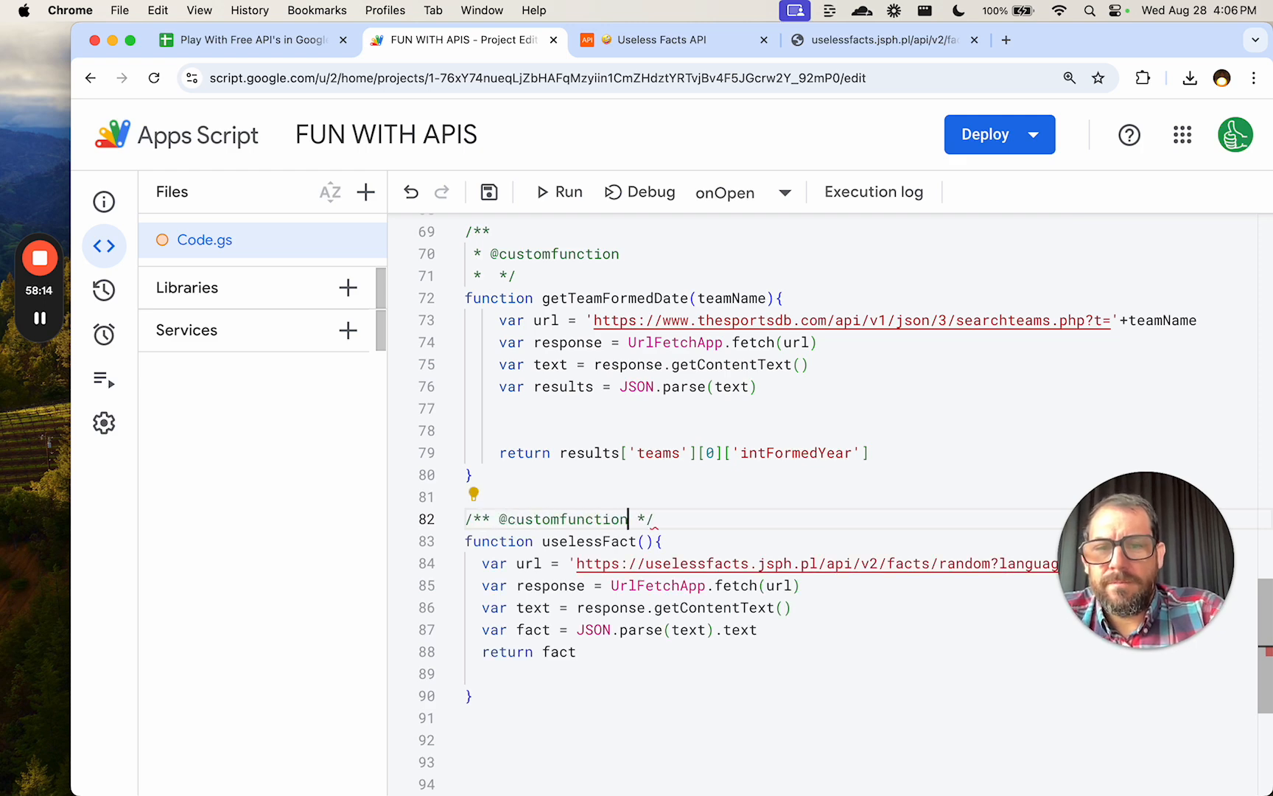
key(super+s)
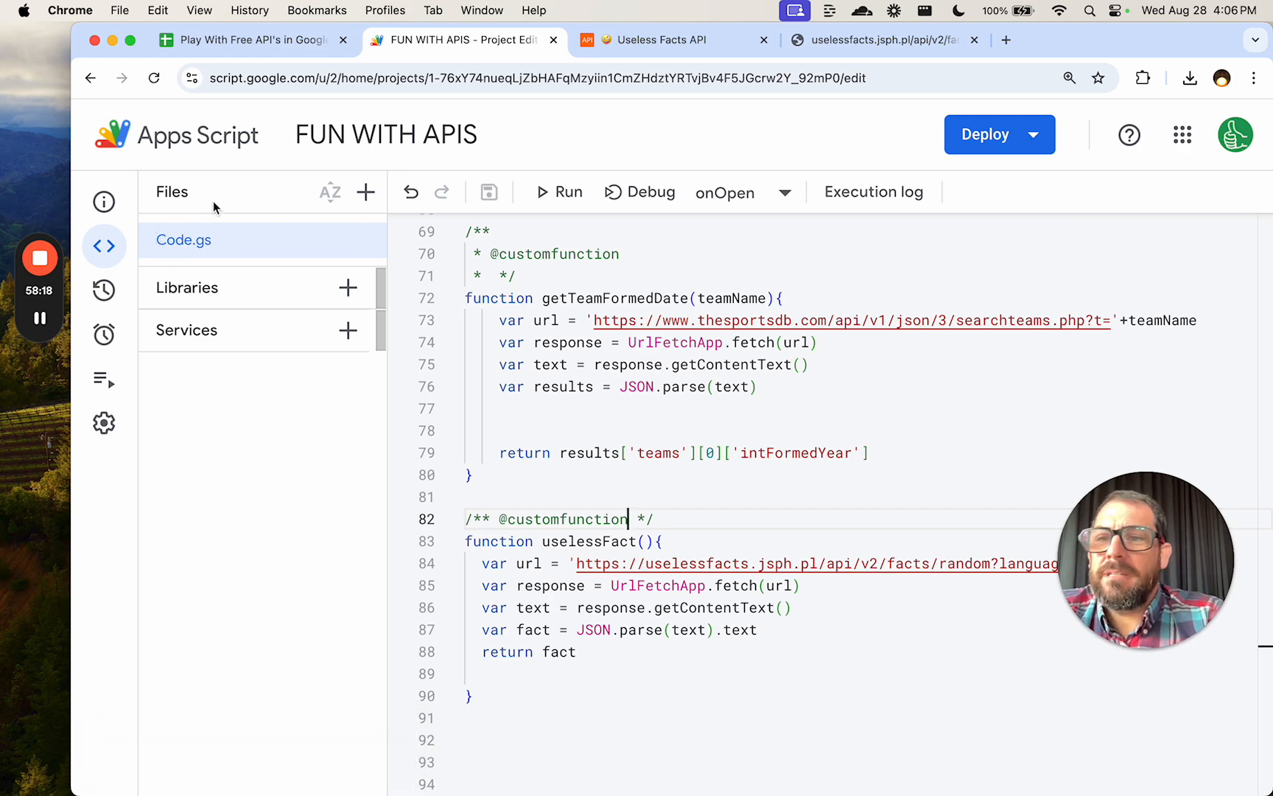
Return to the Play With Free API's spreadsheet, rename Sheet7 as FACTS and clear cell A1.
click(247, 40)
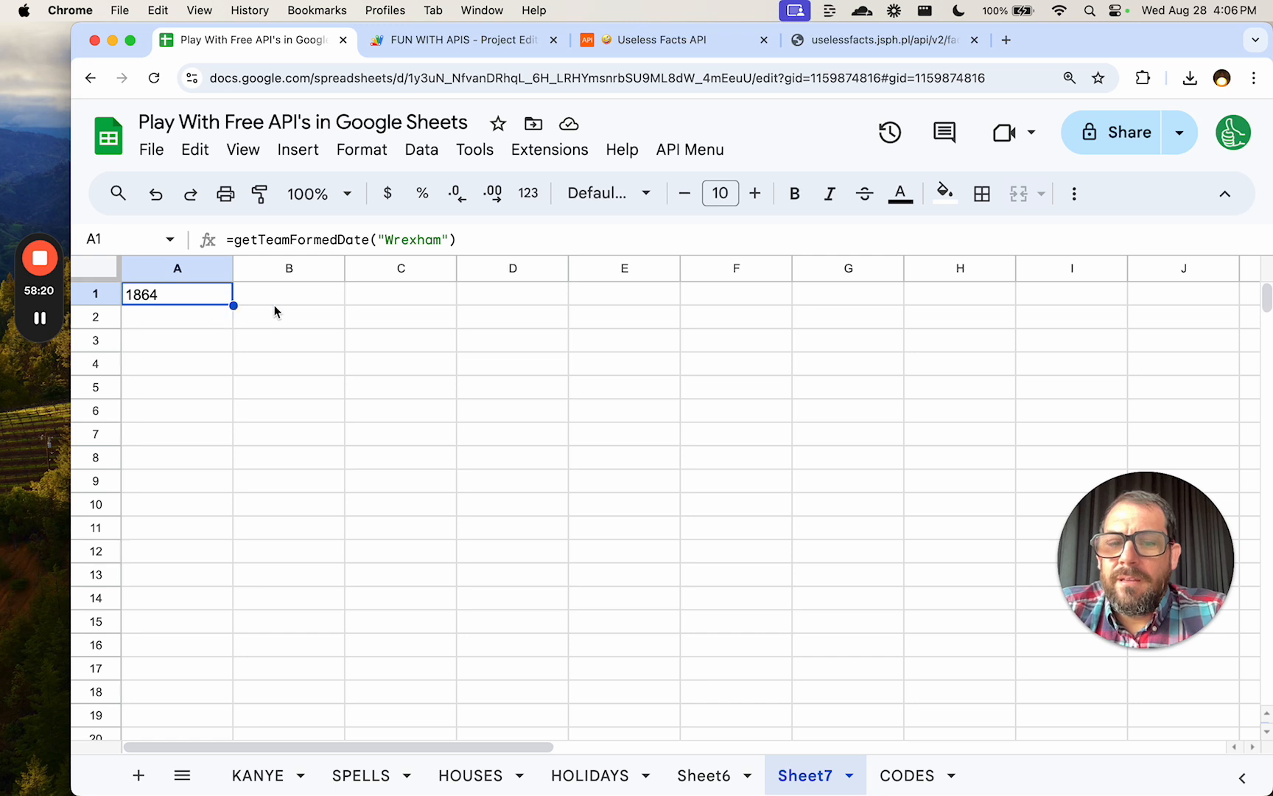
double_click(818, 787)
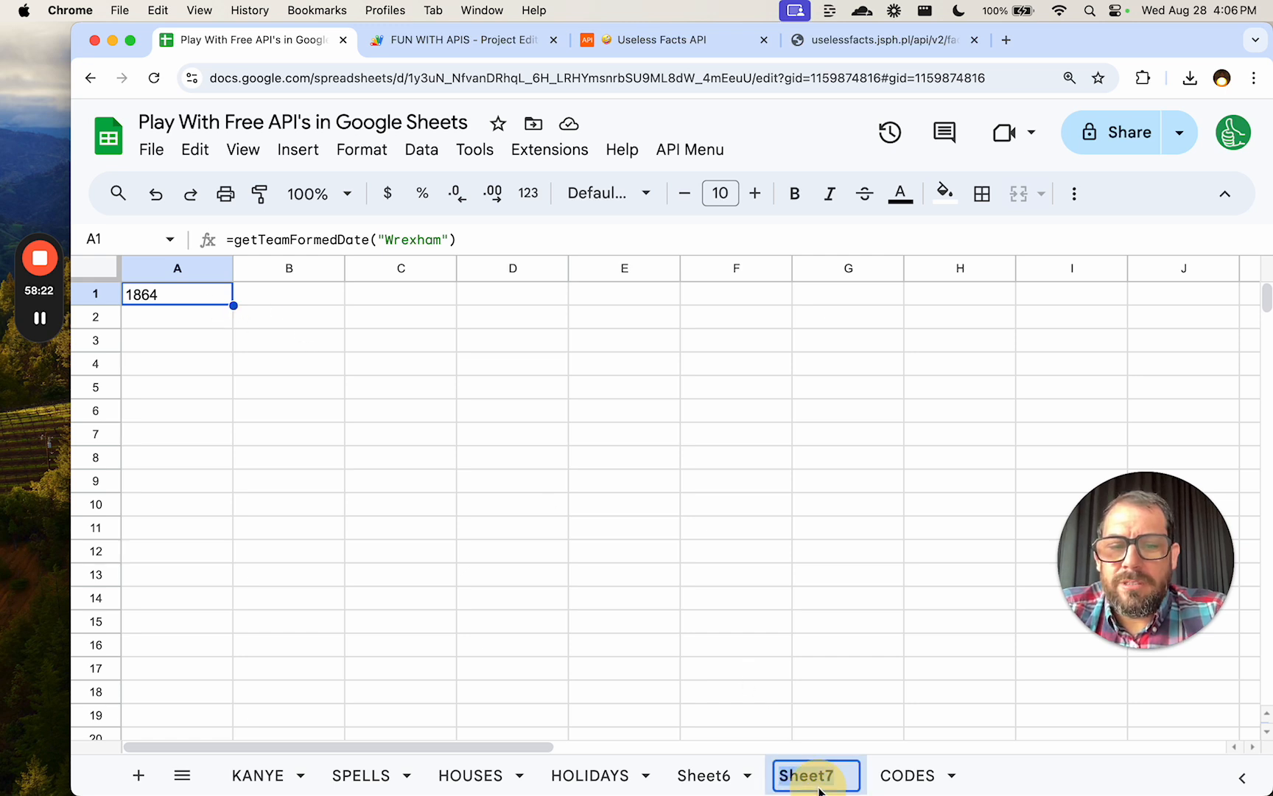
text(FACTS)
key(Return)
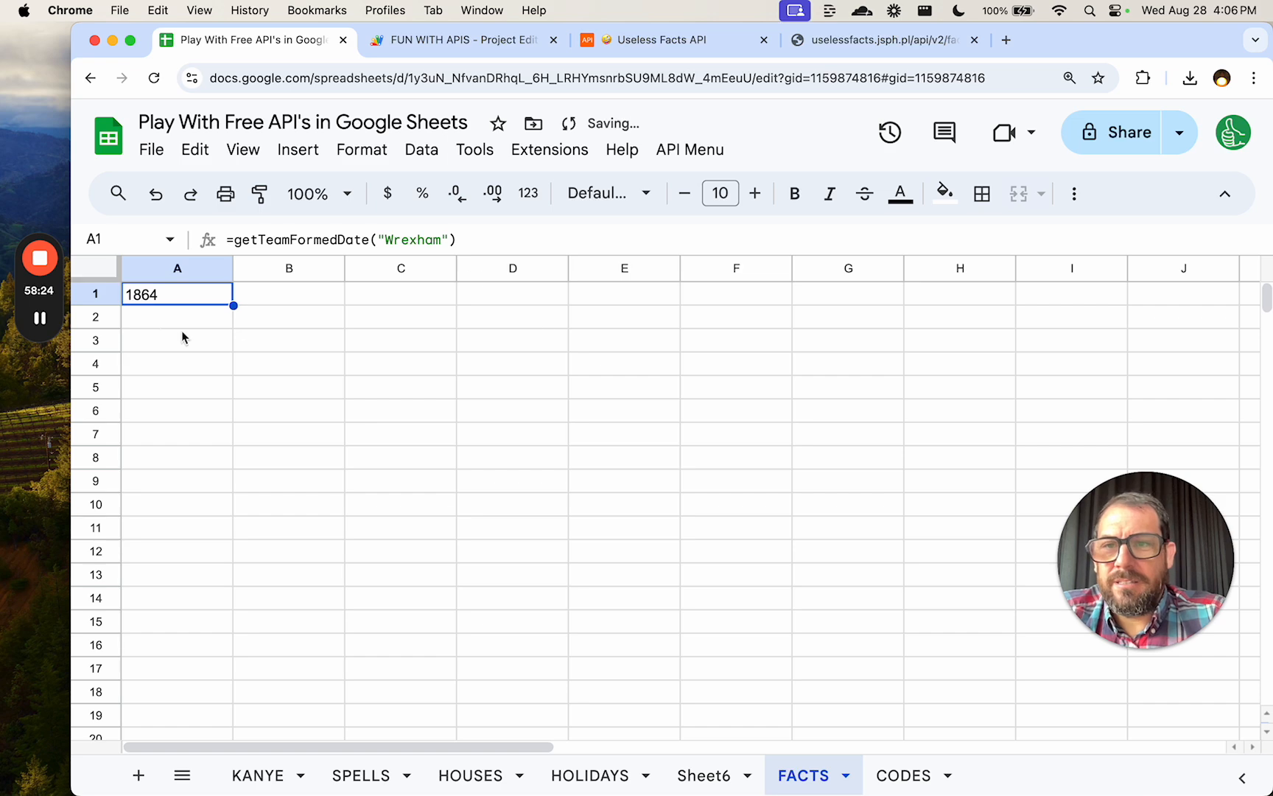
key(BackSpace)
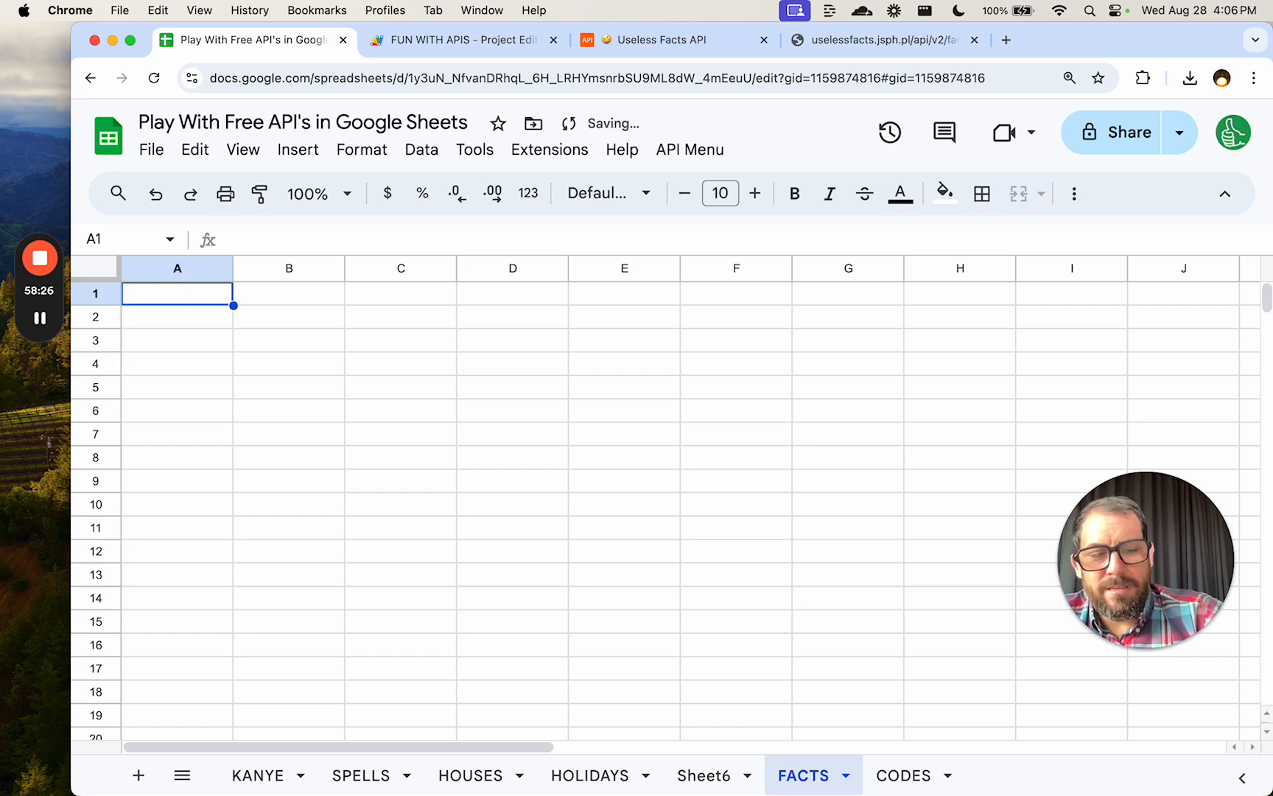
Enter =uselessFact() in cell A1 of the FACTS sheet and copy the cell.
text(=use)
key(Tab)
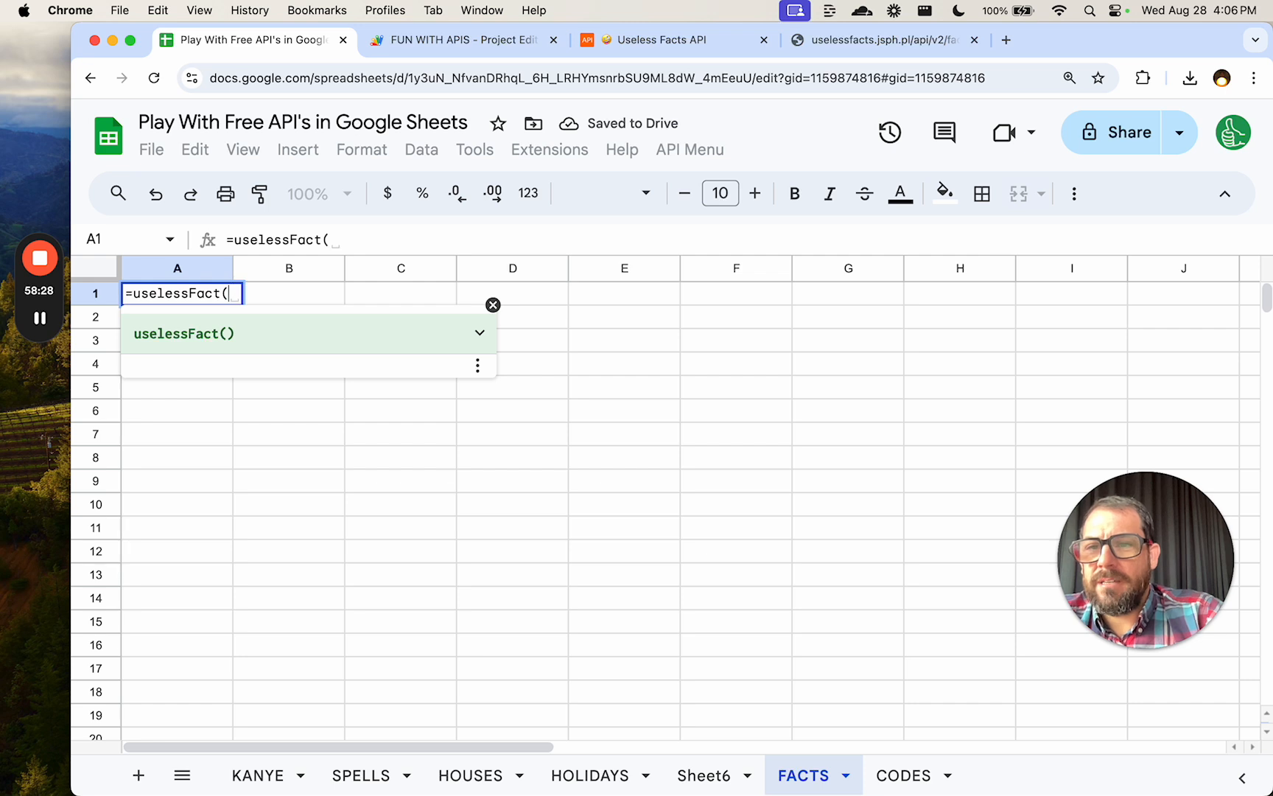
text())
key(Return)
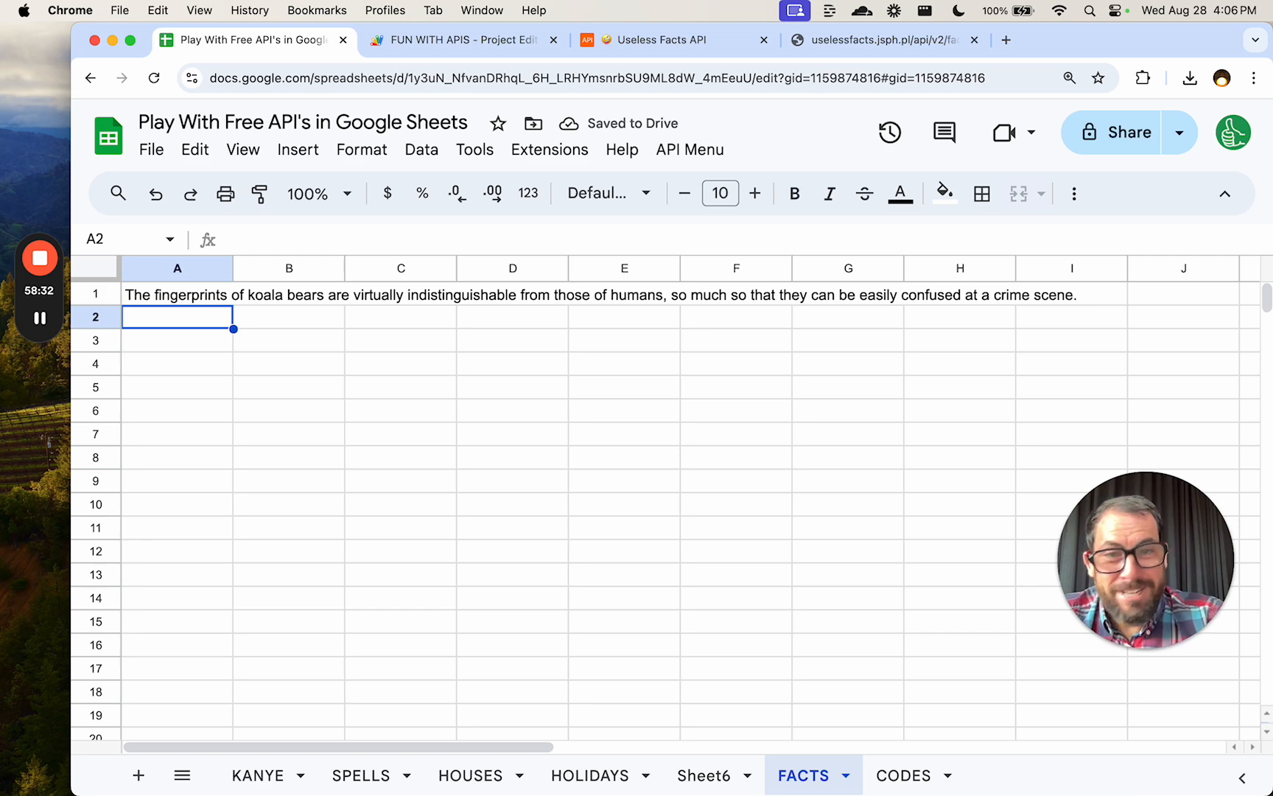
click(176, 296)
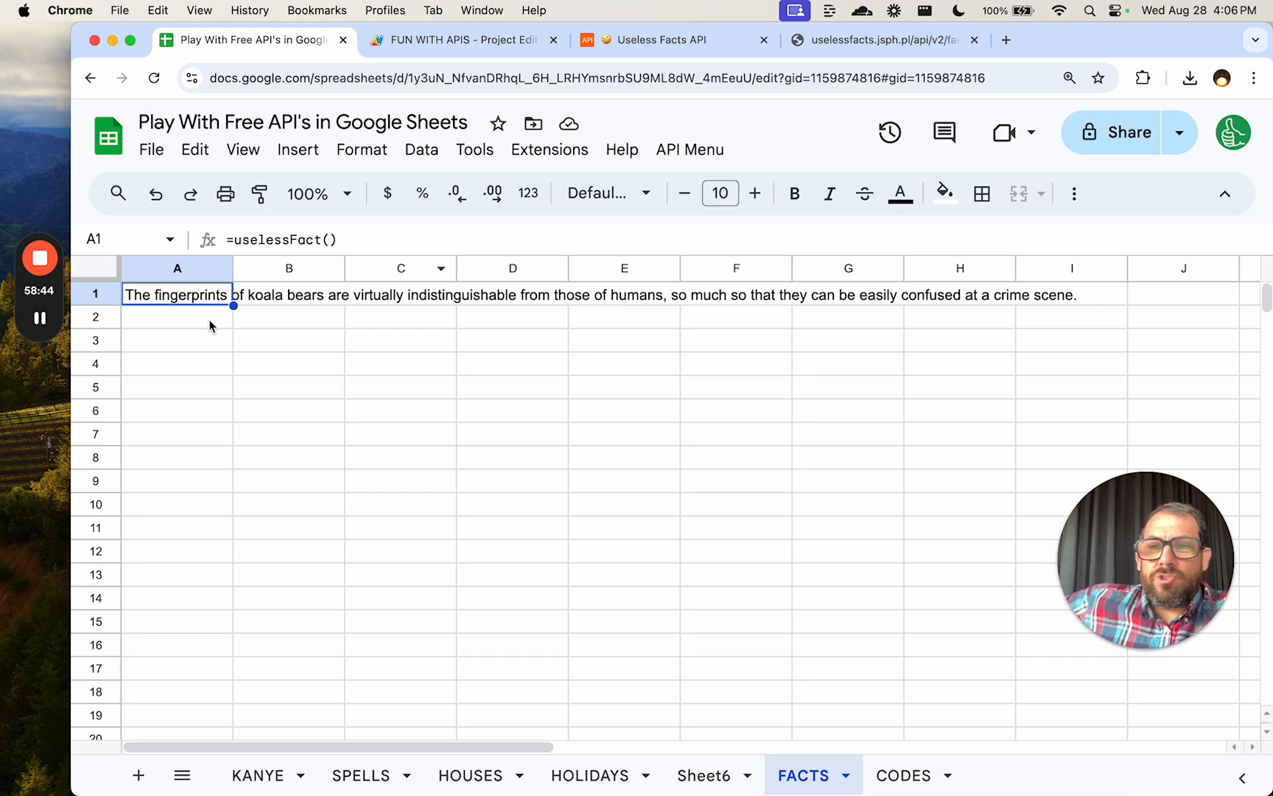
click(210, 300)
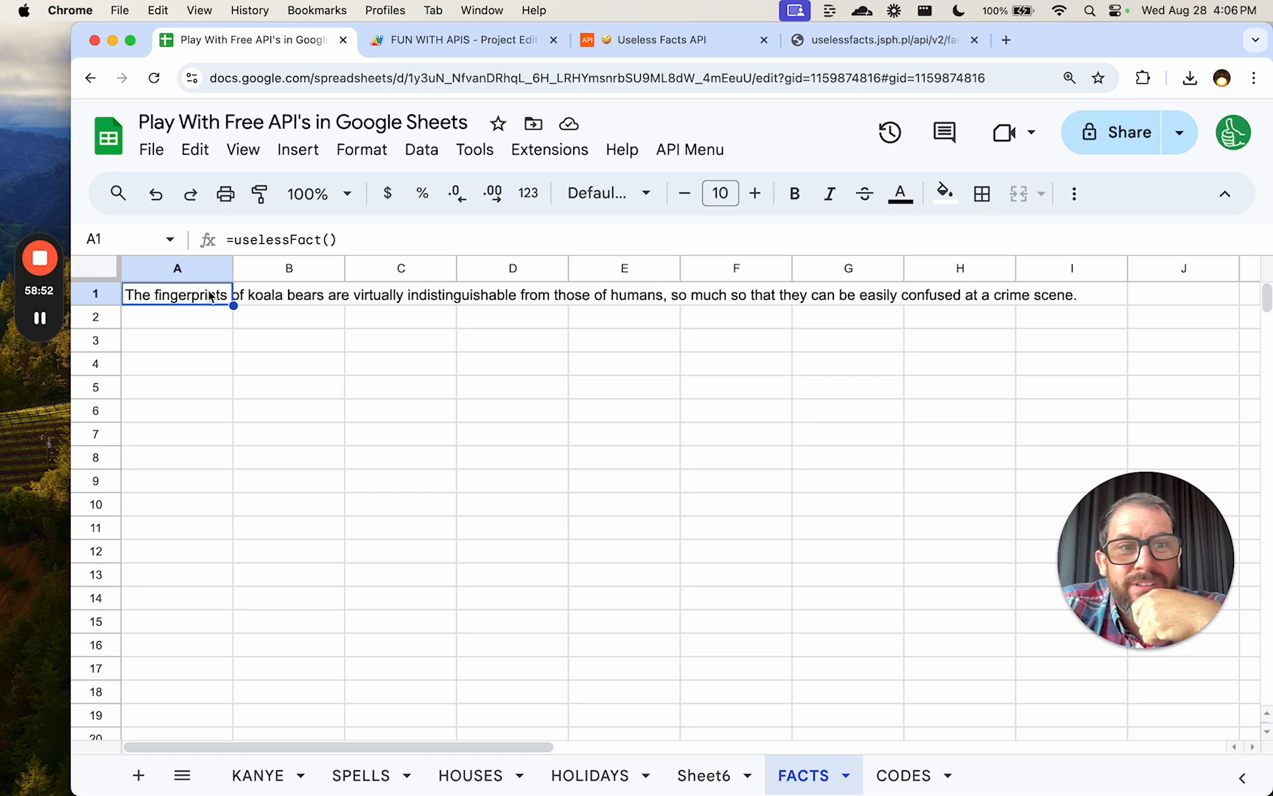
click(251, 295)
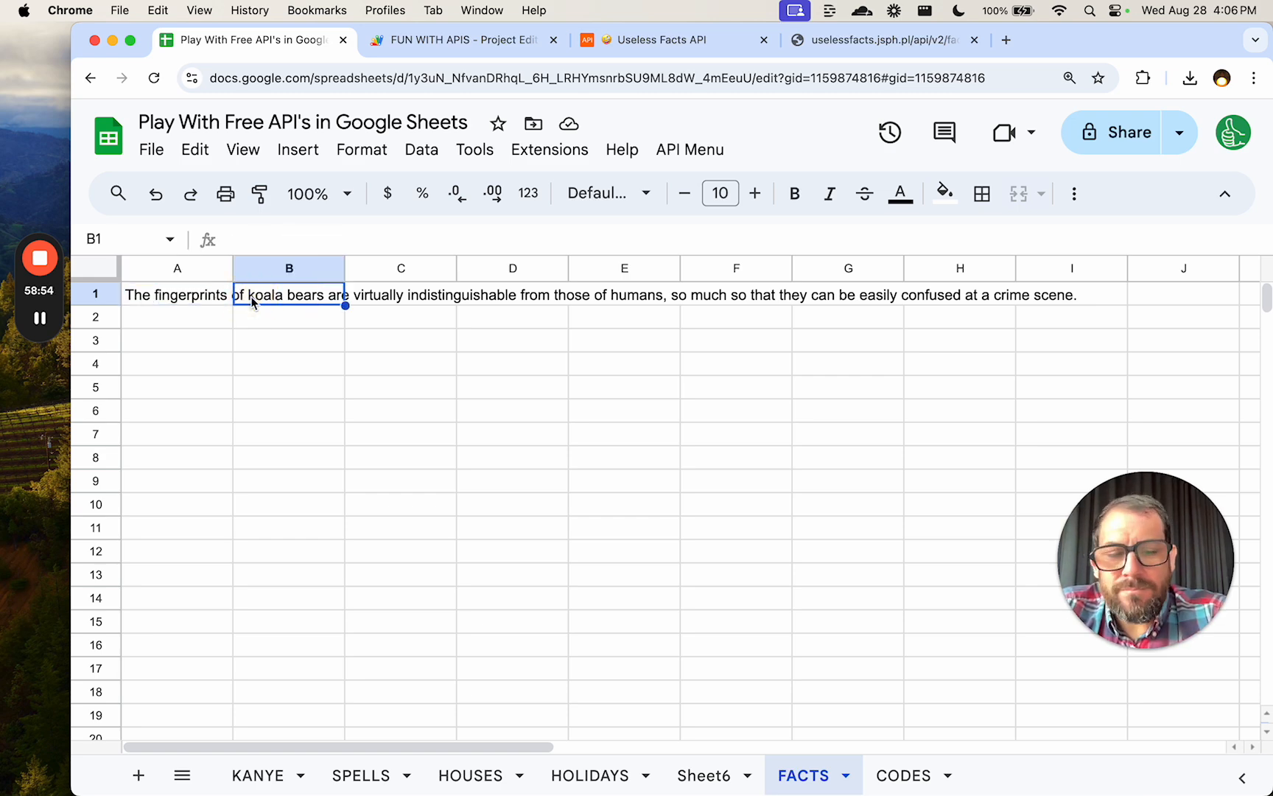
click(199, 302)
key(super+c)
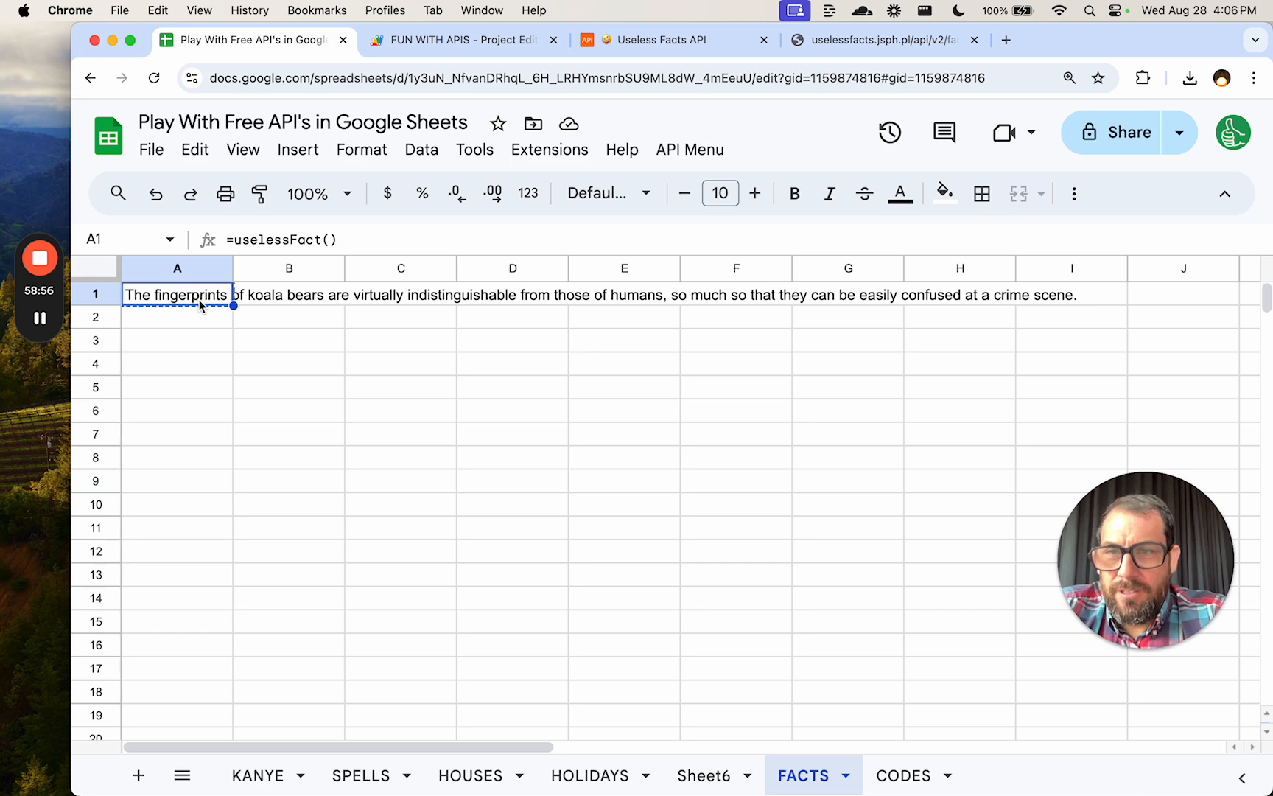
Insert checkboxes in cells B3:B9.
key(Down)
key(Down)
key(Down)
key(Right)
key(Up)
key(shift+Down)
key(shift+Down)
key(shift+Down)
key(shift+Down)
key(shift+Down)
key(shift+Down)
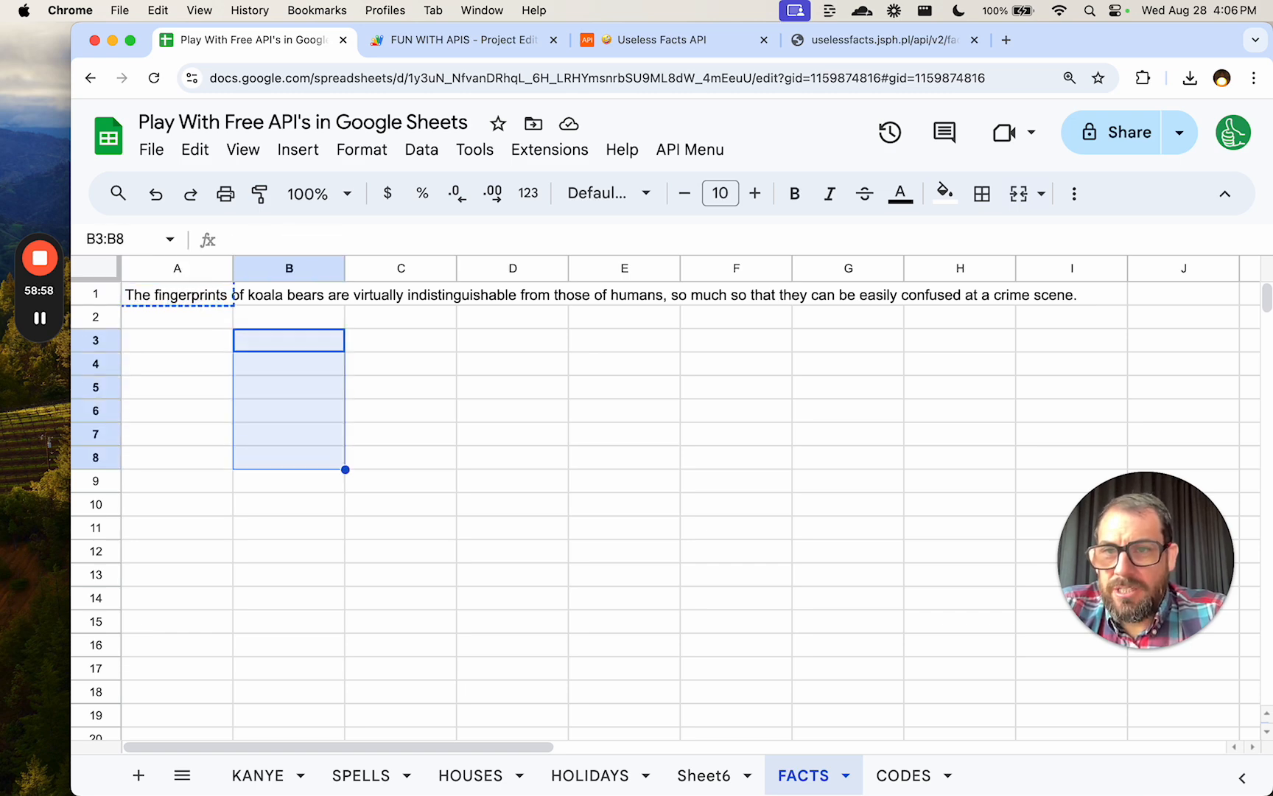
click(307, 153)
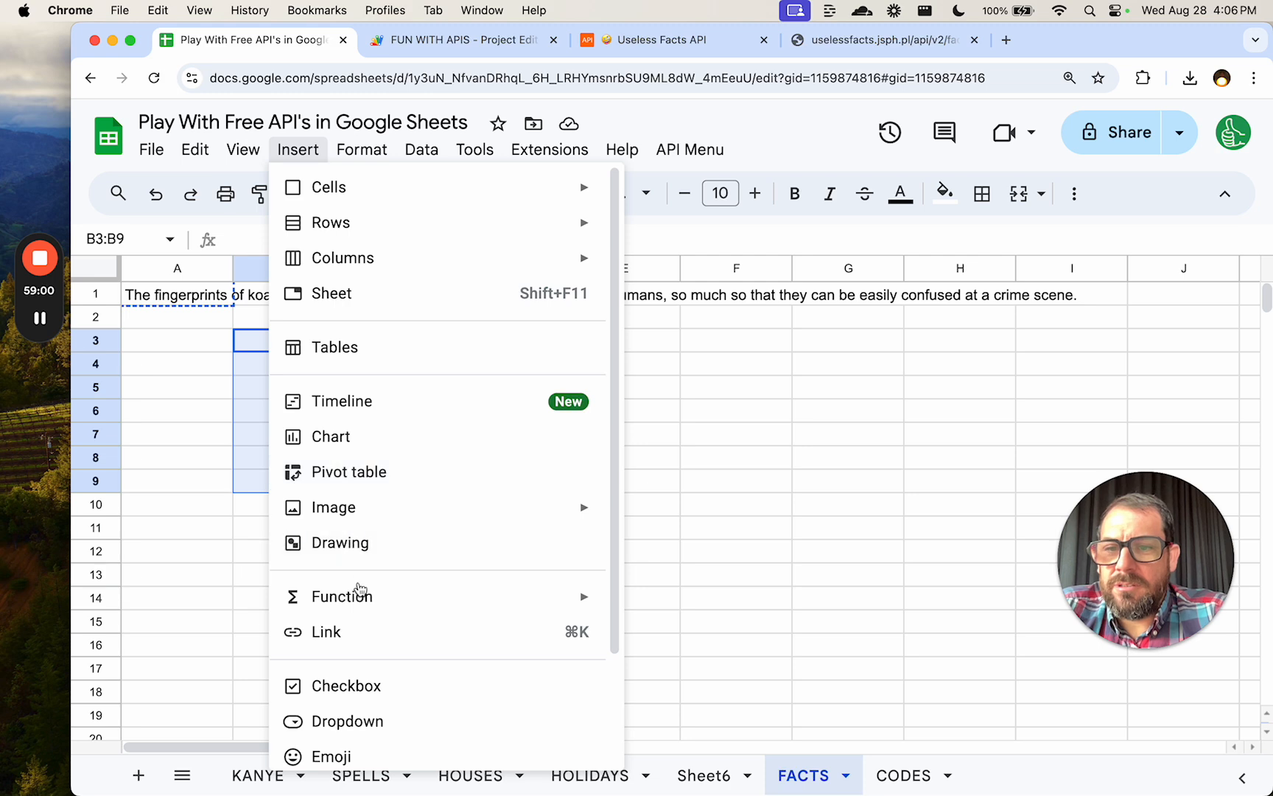
click(391, 687)
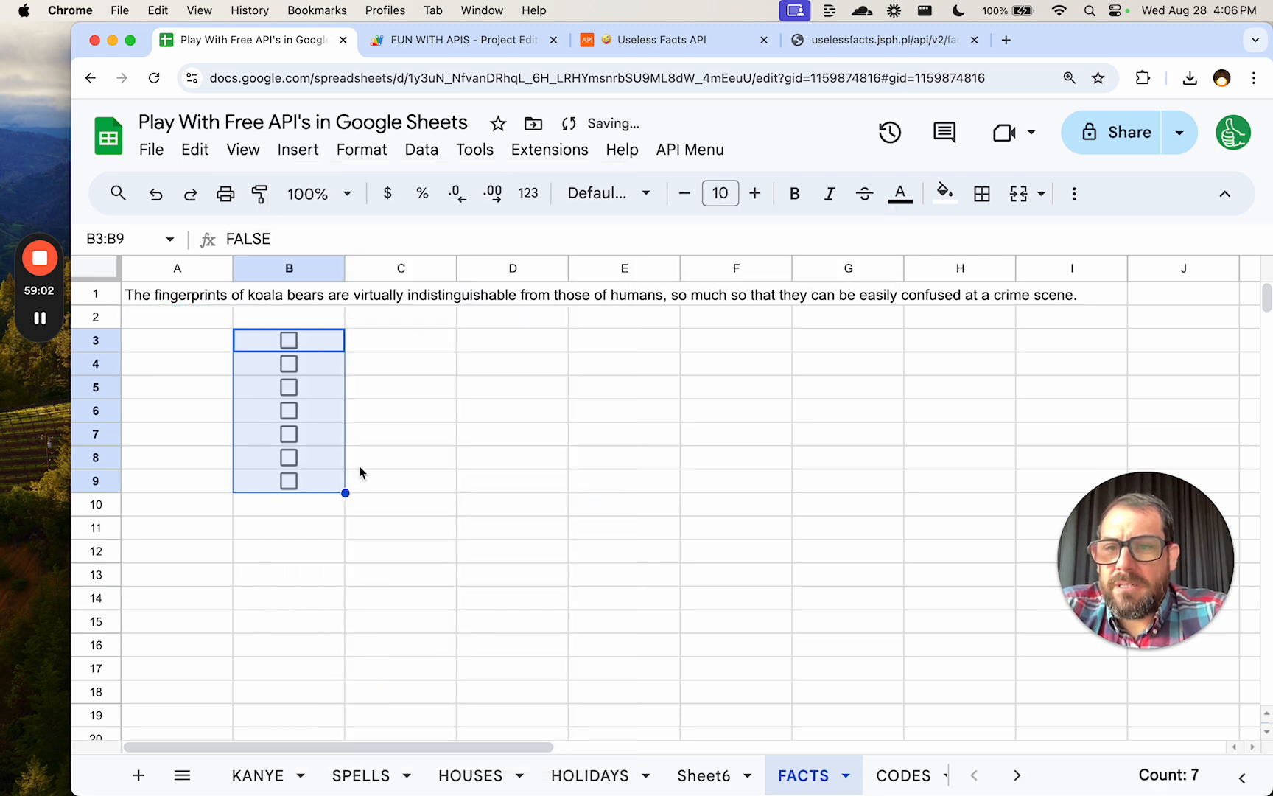
Enter the label Get Useless Fact in cell C5 beside its checkbox.
click(402, 347)
click(395, 386)
text(Get USel)
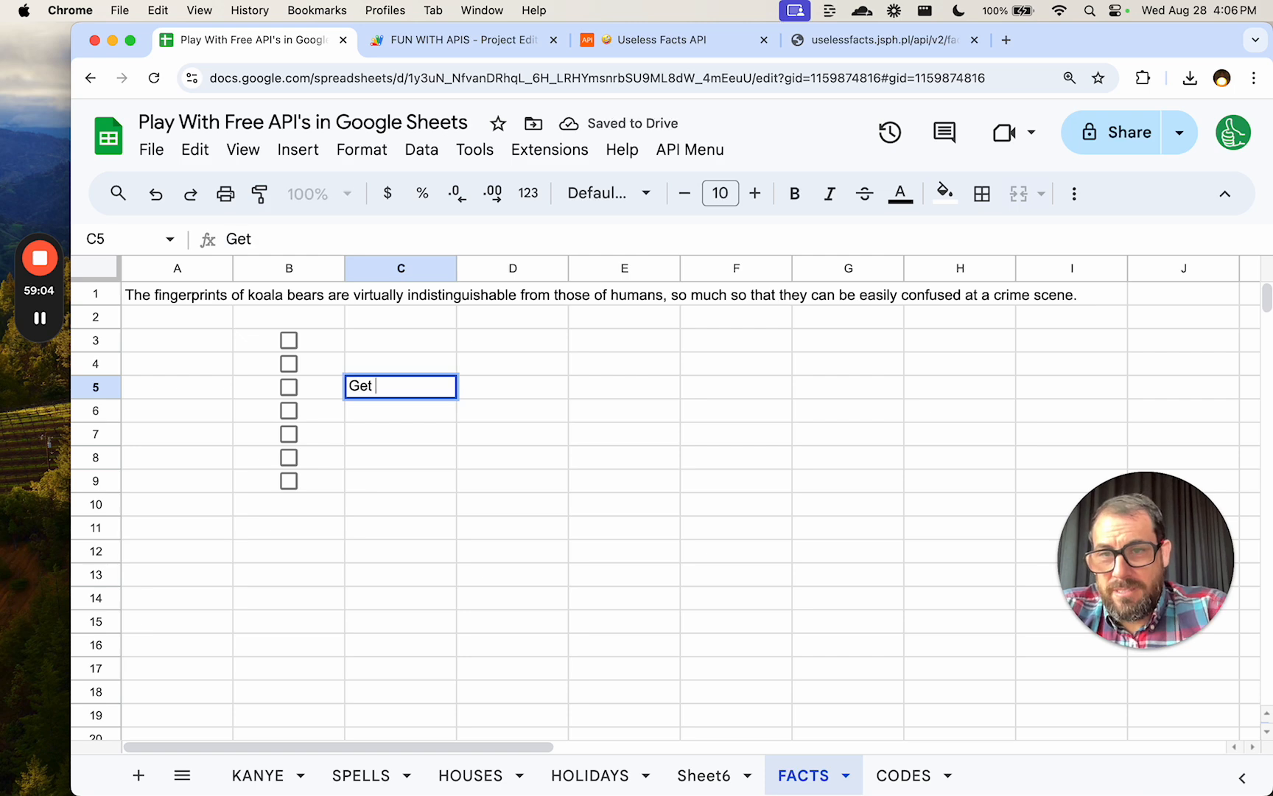
key(BackSpace)
key(BackSpace)
key(BackSpace)
text(se)
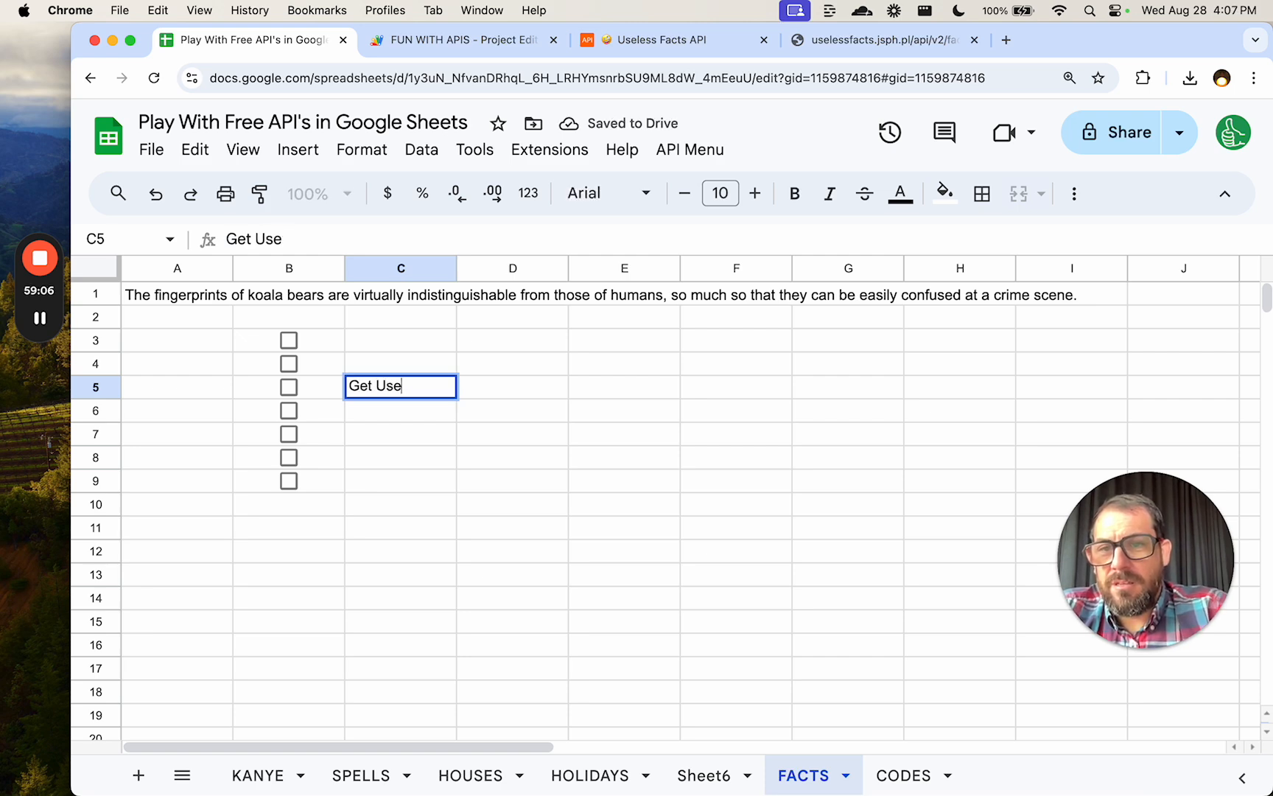
text(less Fact)
key(Return)
key(Up)
key(Right)
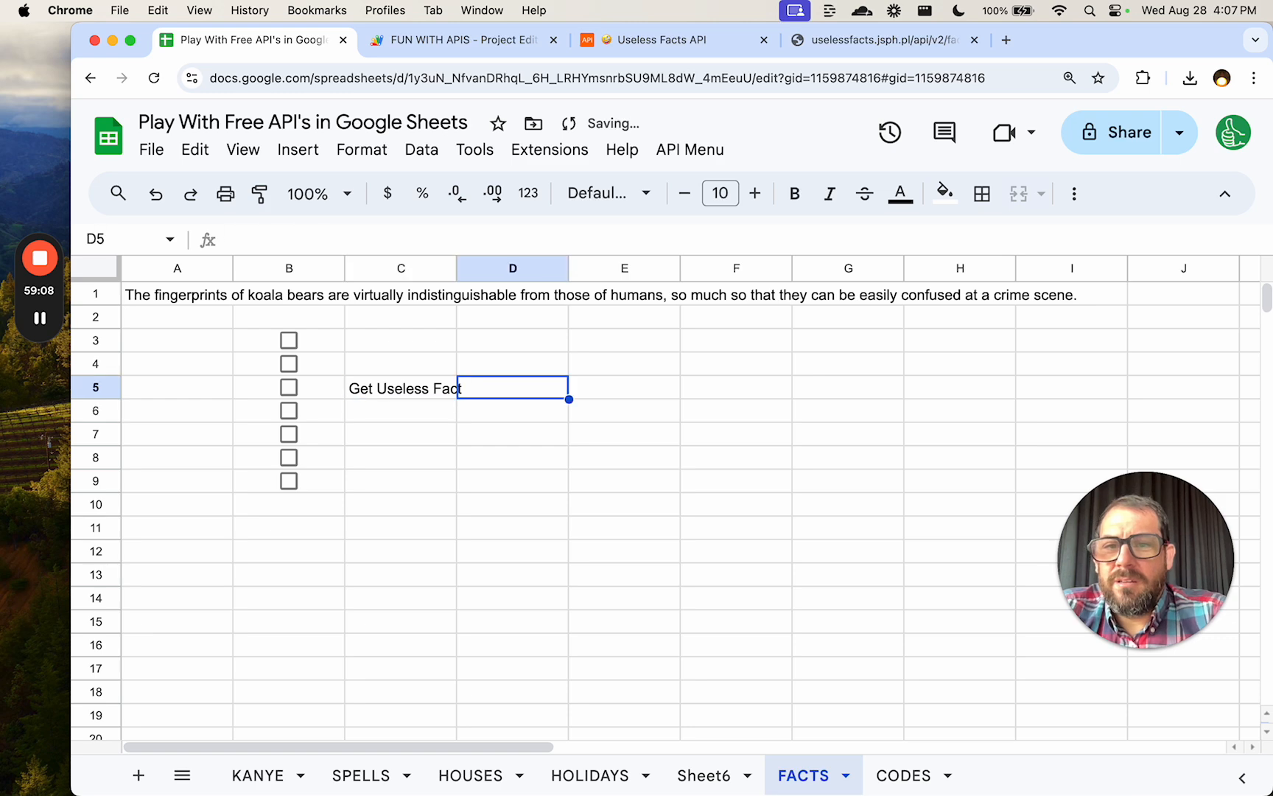
Tick the checkbox in B5 and clear it again.
key(Left)
key(Left)
key(space)
key(space)
Enter =IF(B5,uselessFact(),) in cell D5 so the B5 checkbox controls when a fact is fetched.
key(Right)
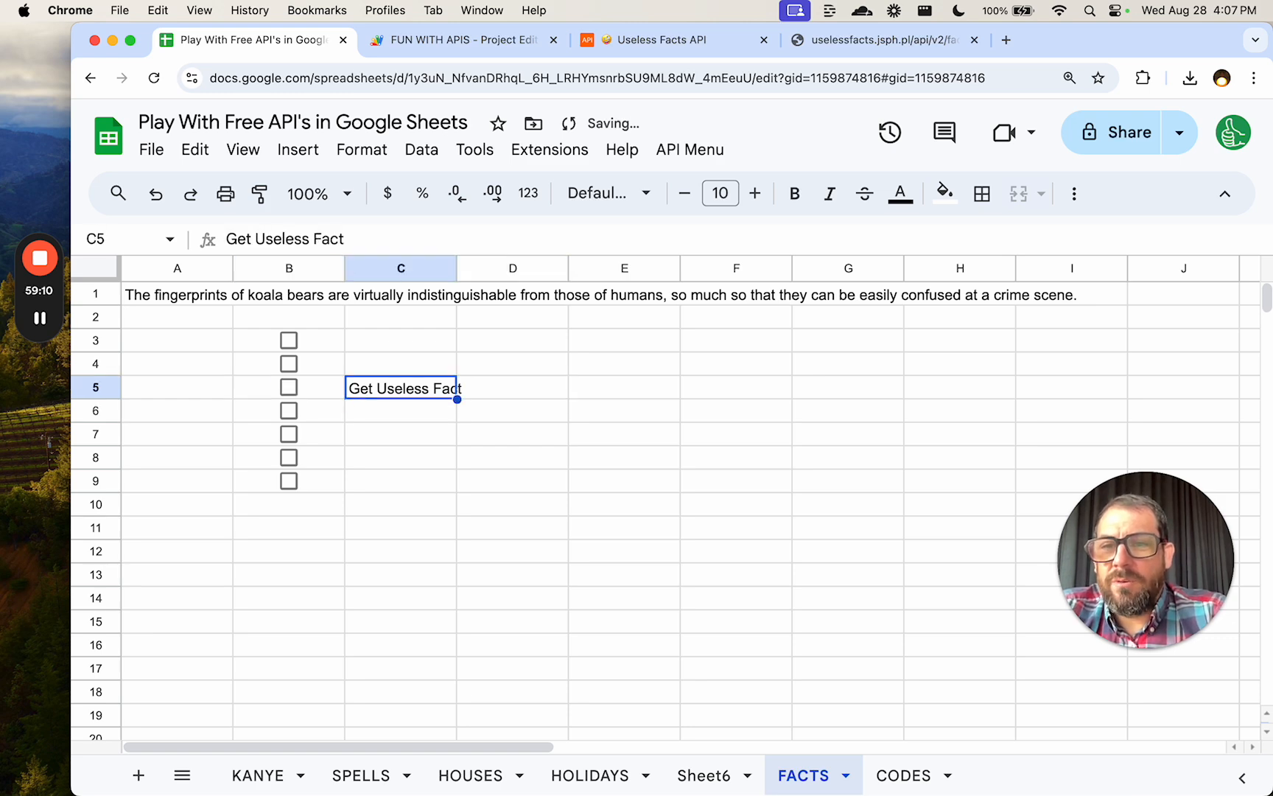
key(Right)
text(=IF()
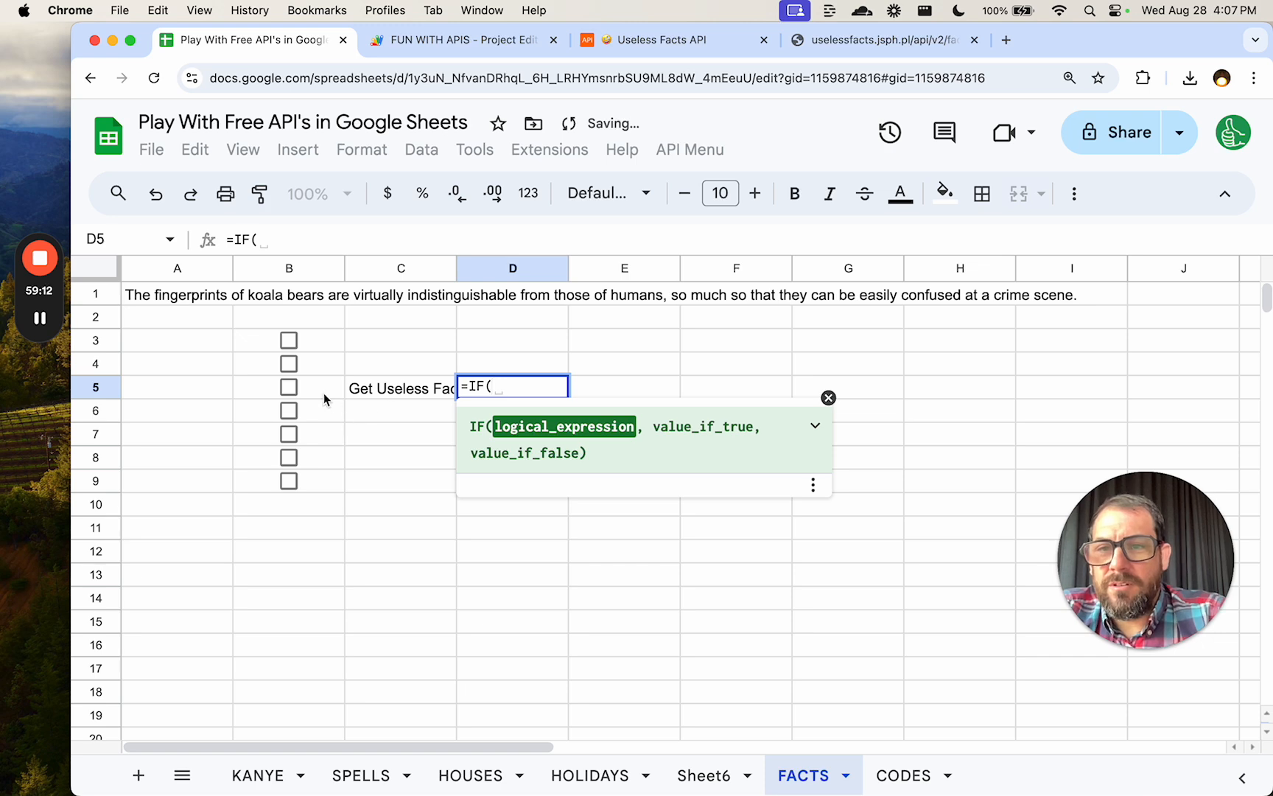
click(320, 393)
text(, )
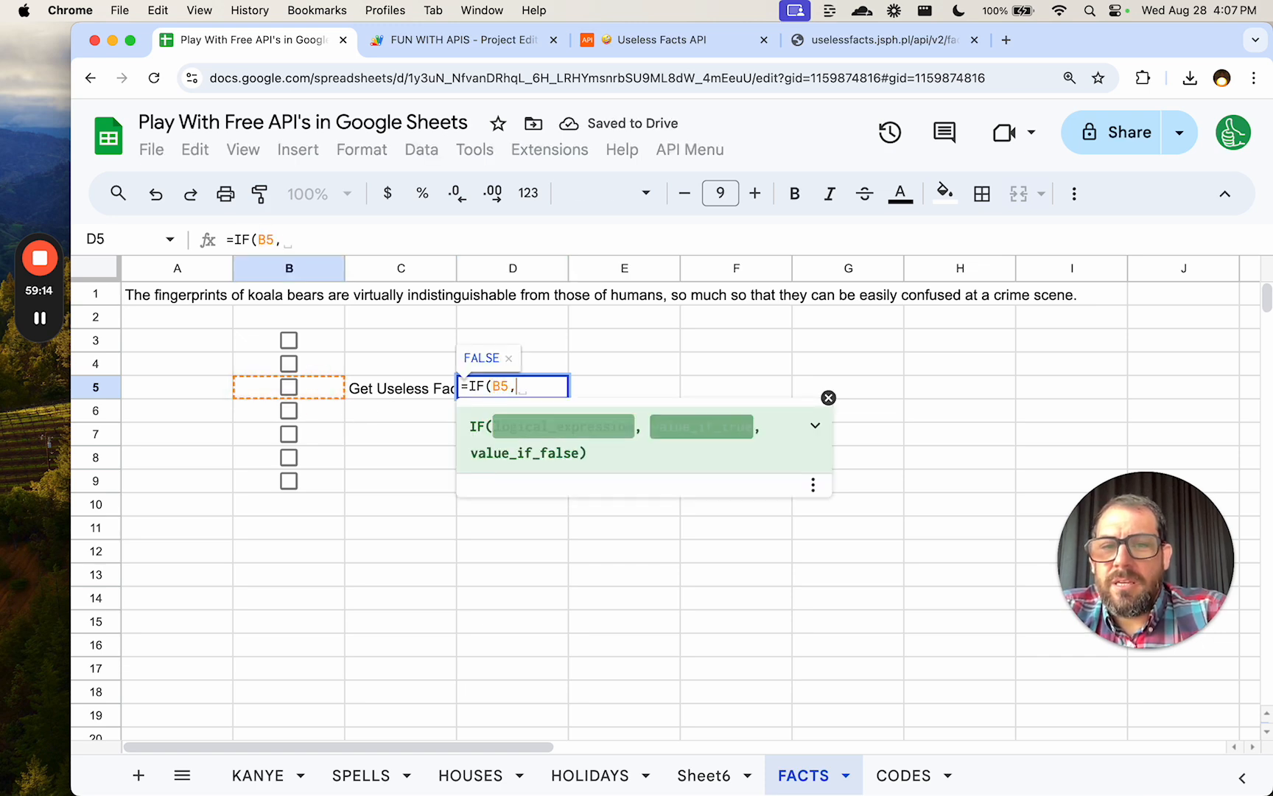
text(")
key(BackSpace)
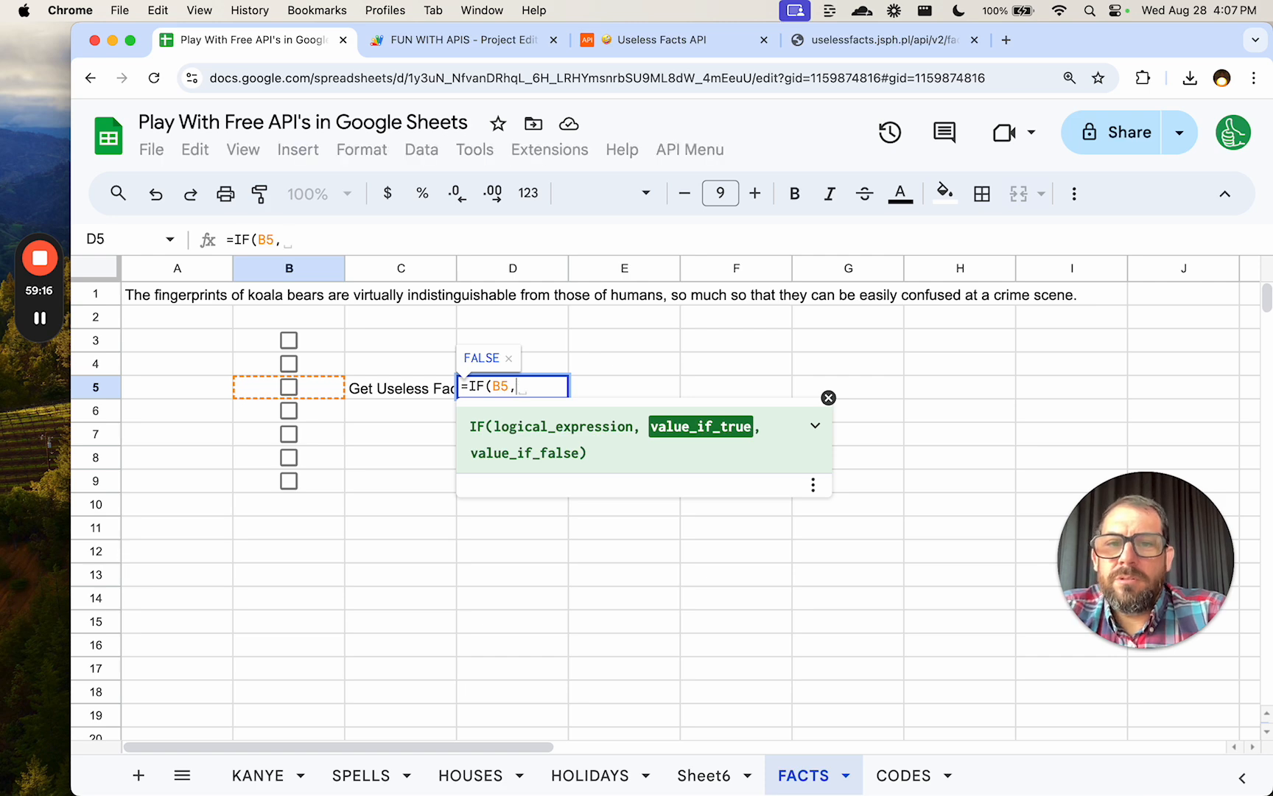
key(super+v)
key(super+z)
text(get)
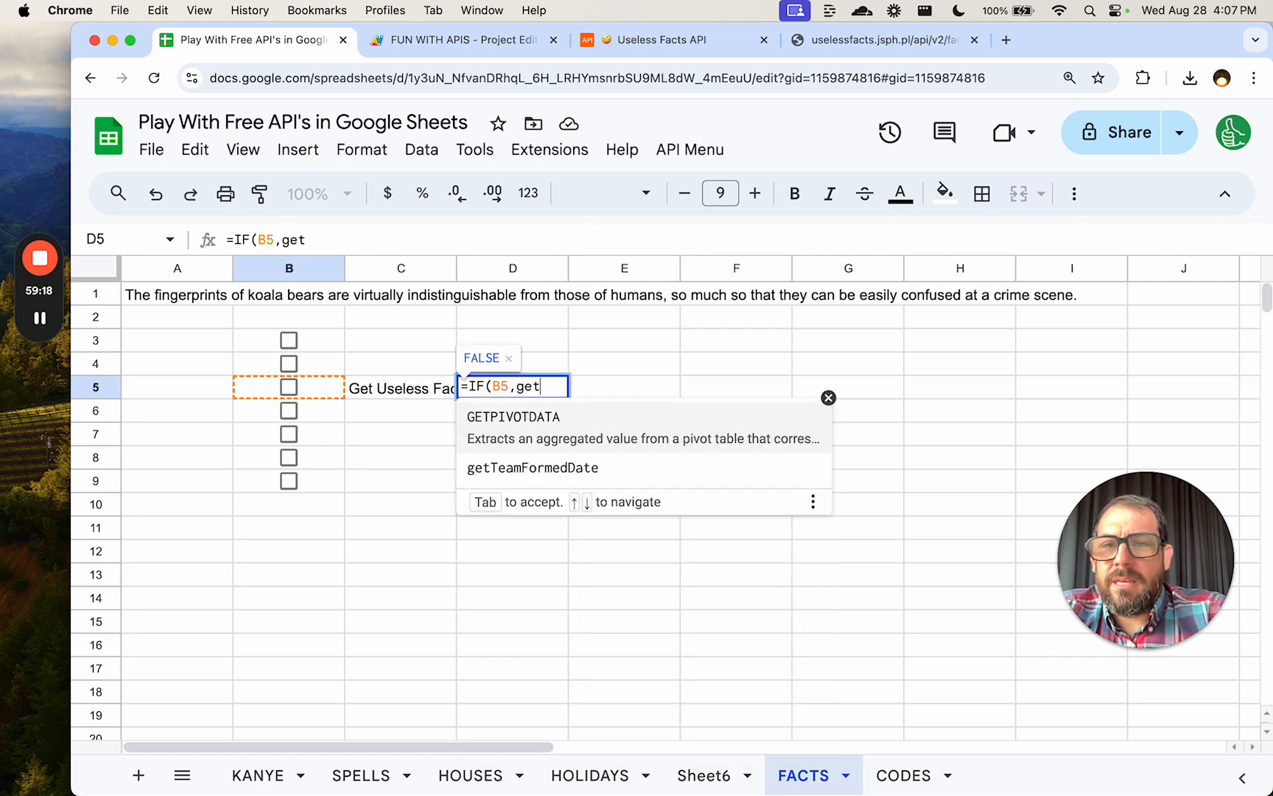
key(BackSpace)
key(BackSpace)
key(BackSpace)
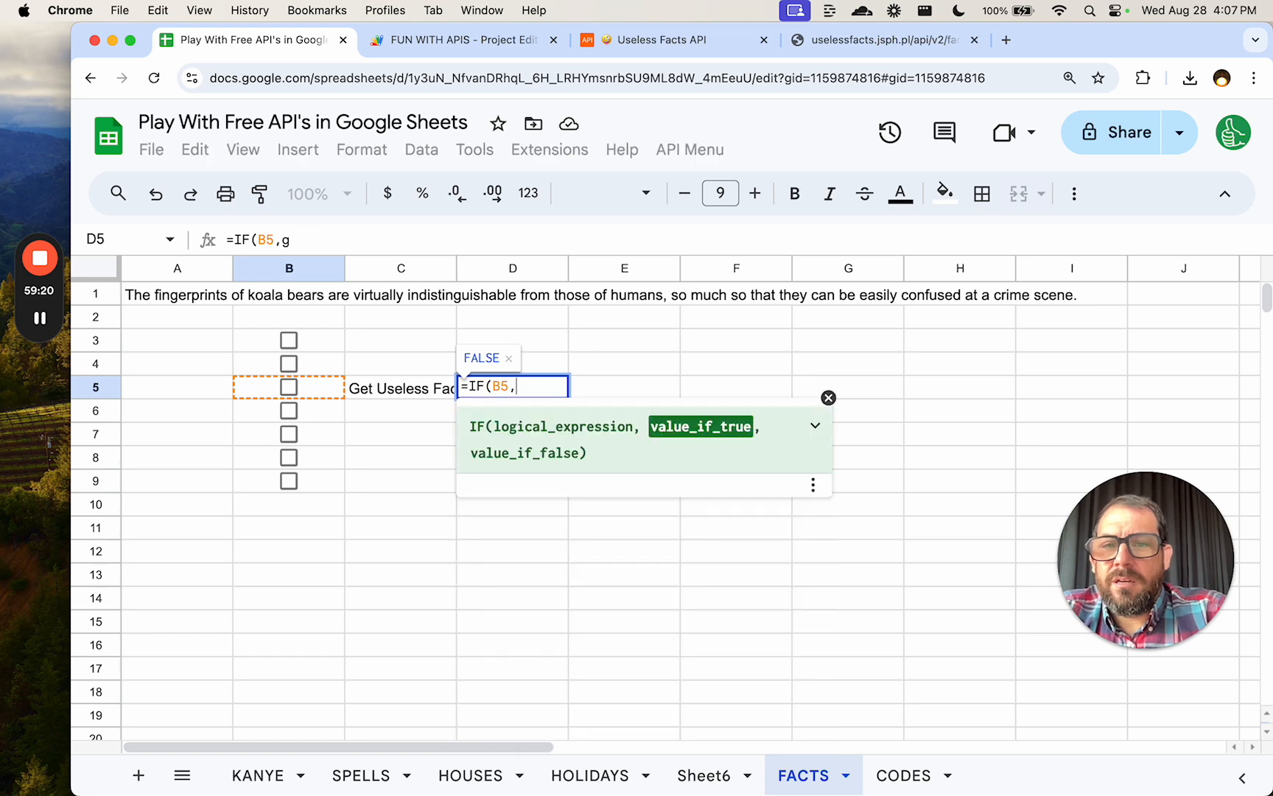
text(use)
key(Tab)
text(),)
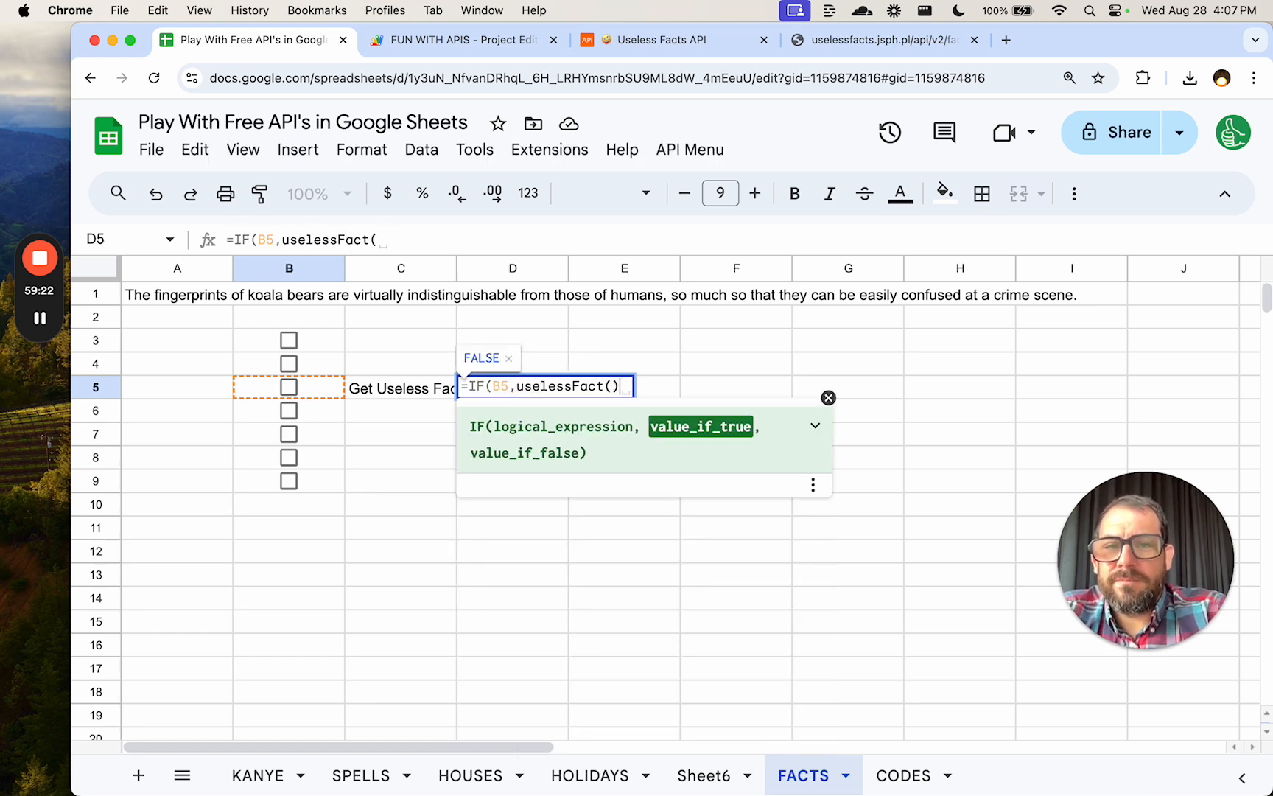
text())
key(Return)
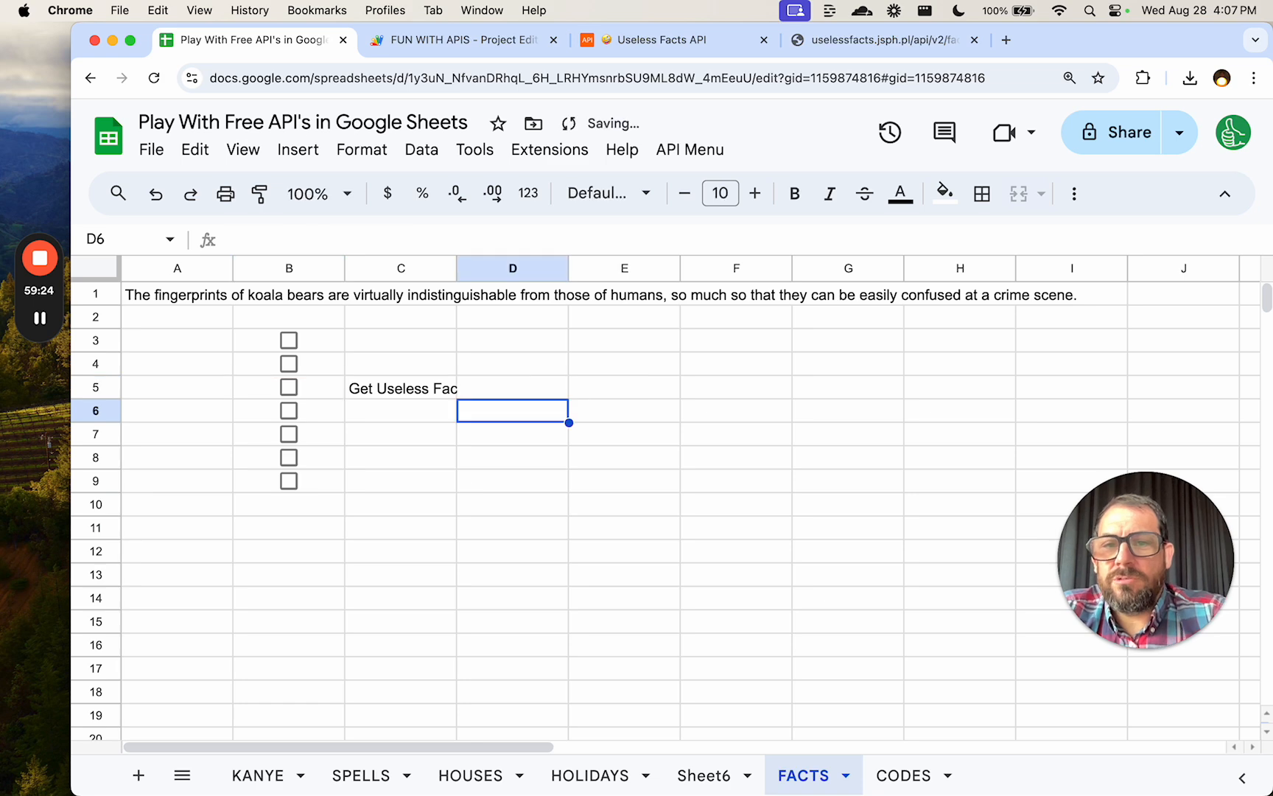
Delete the uselessFact formula from cell A1.
key(Up)
key(Left)
key(Left)
key(Left)
key(Up)
key(Up)
key(Up)
key(Up)
key(Delete)
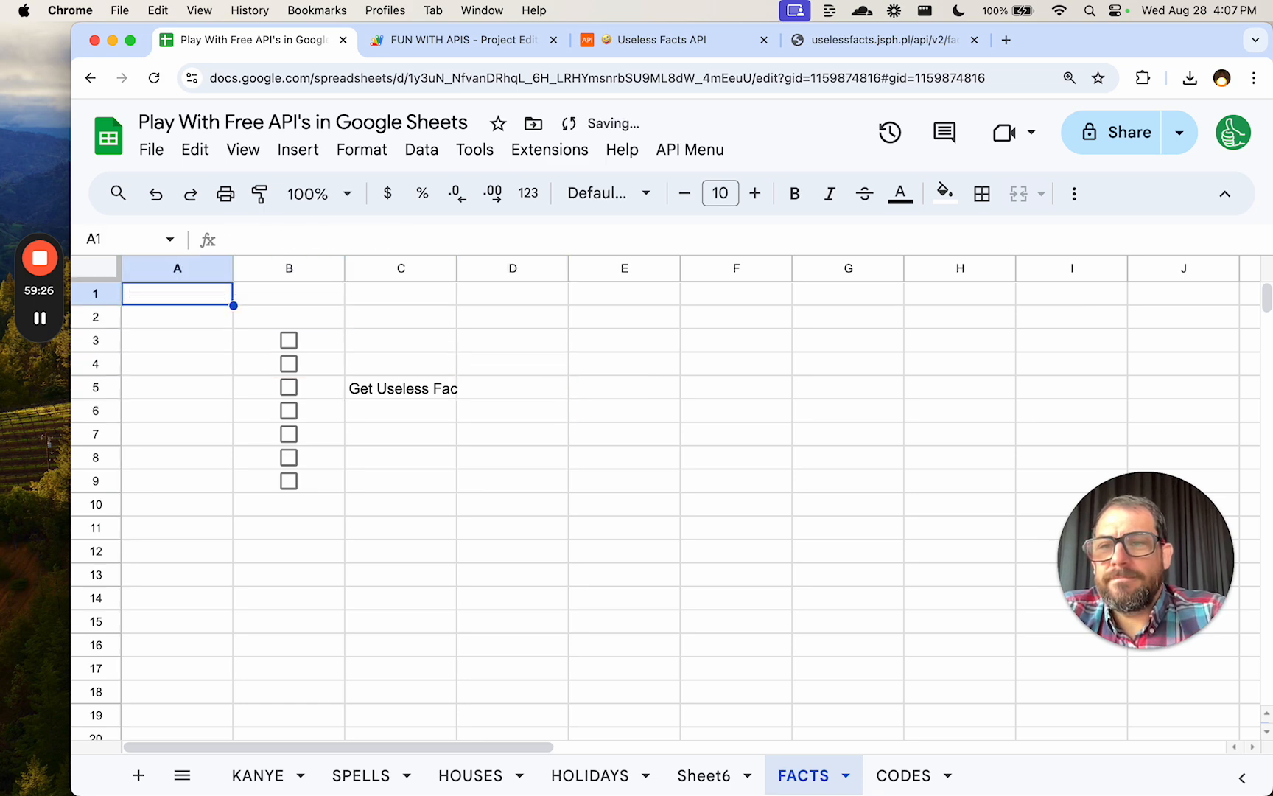
Label the first two checkboxes Laundry in C3 and Pick up Kids in C4.
key(Right)
key(Right)
key(Down)
key(Down)
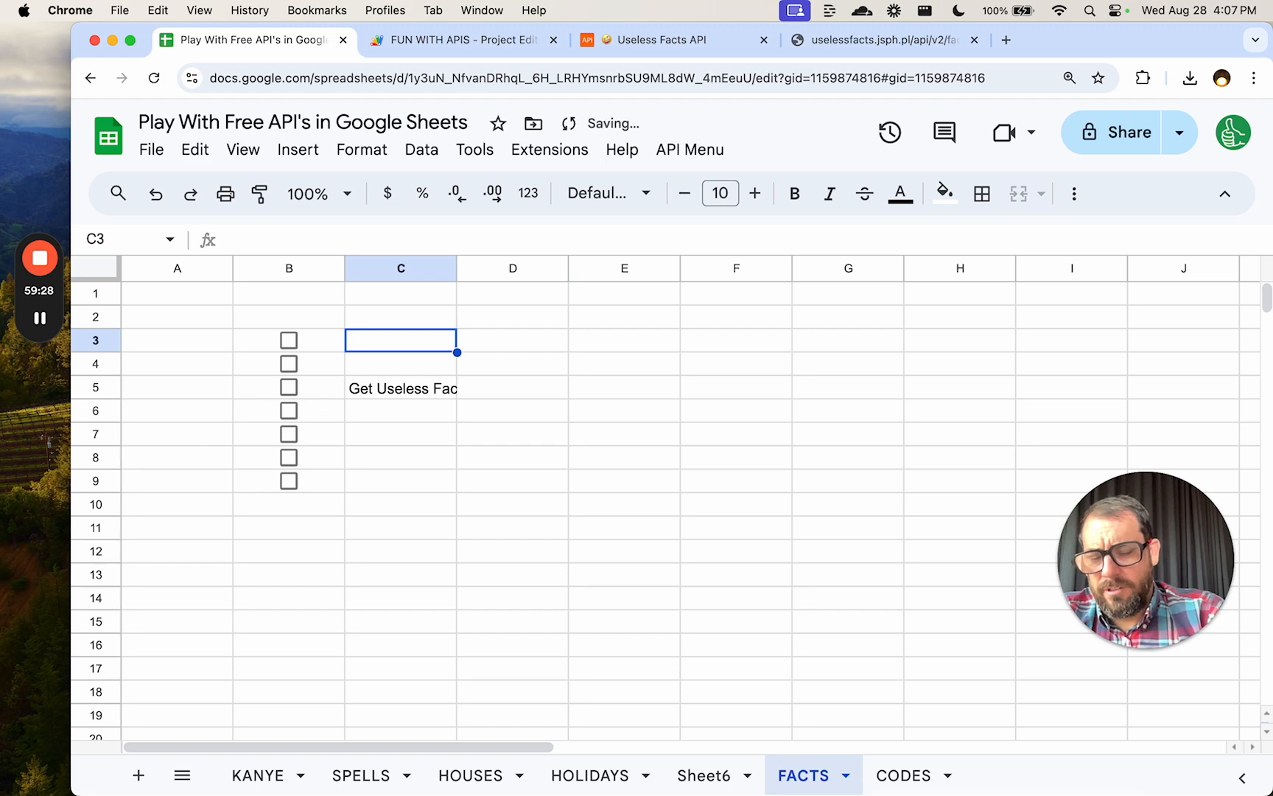
text(Laundry)
key(Return)
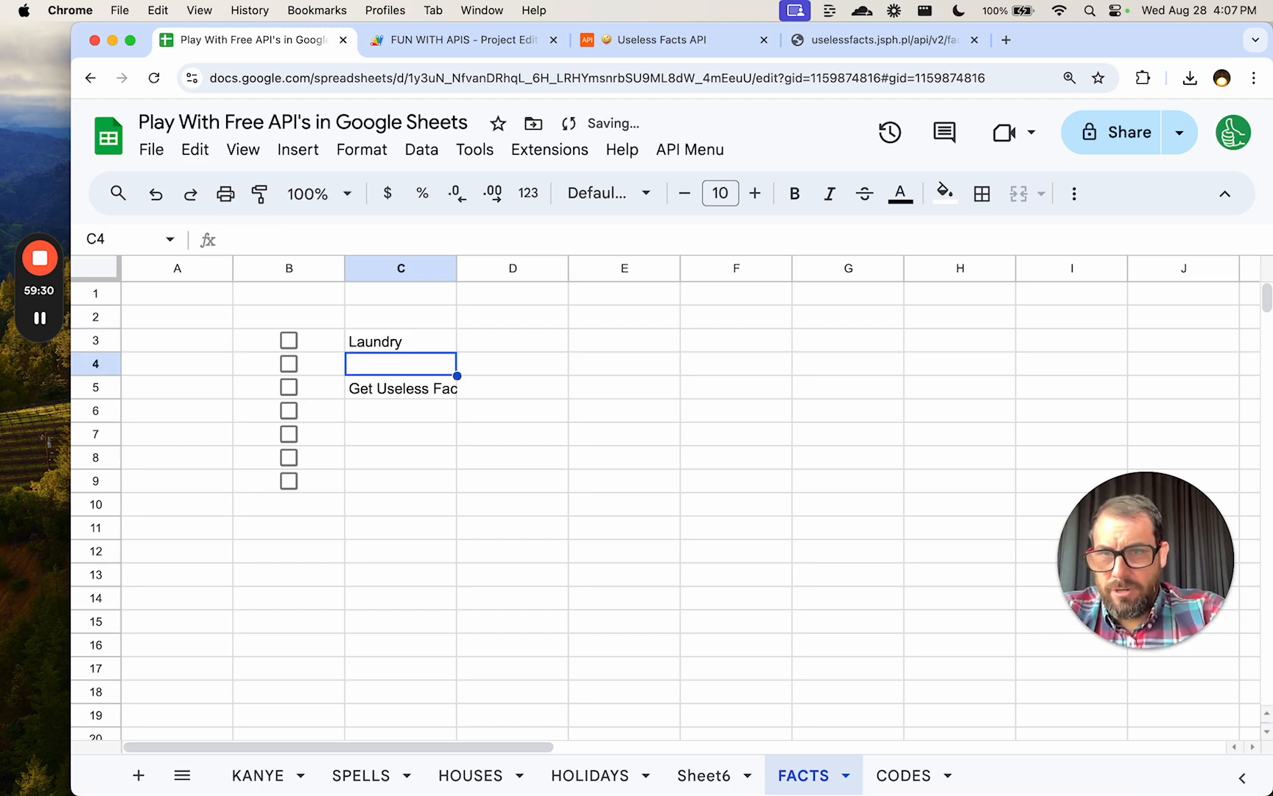
text(Pick up Kids)
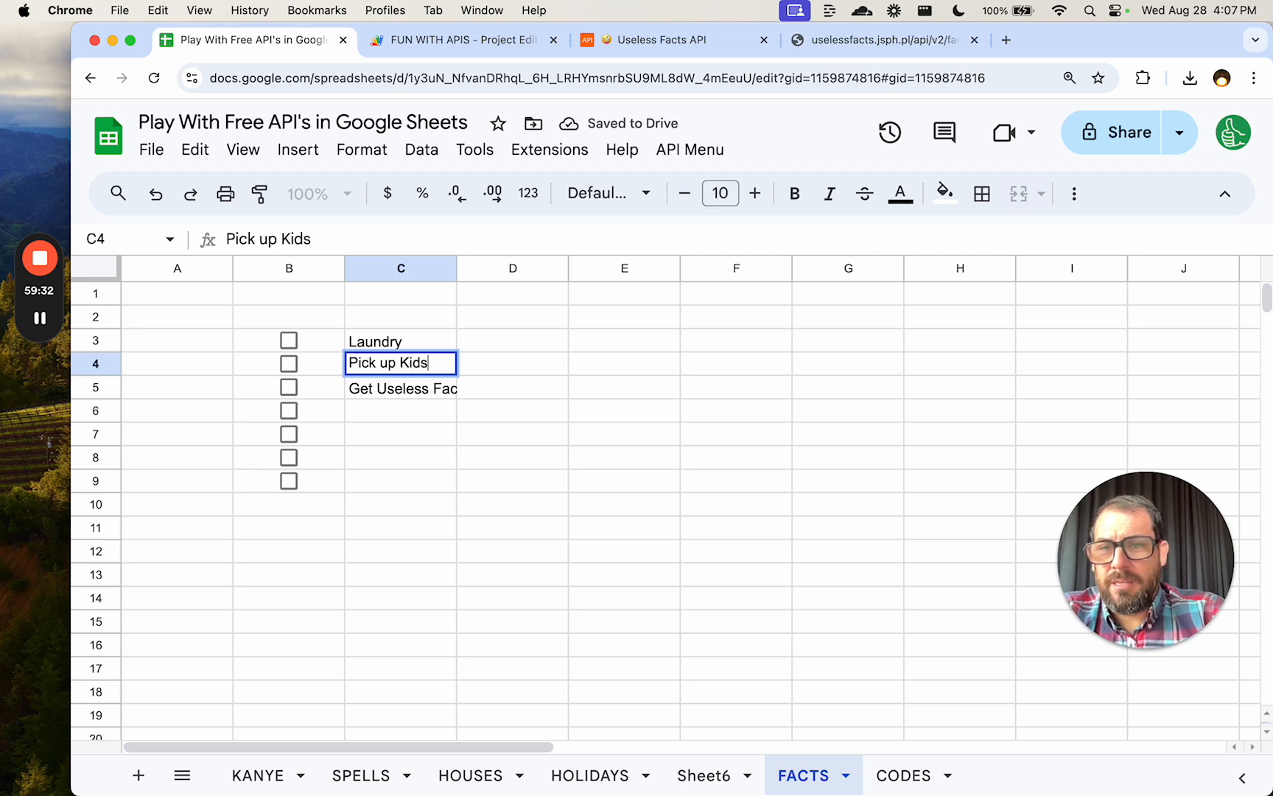
key(Return)
Add the tasks Go to Pool in C6 and Make Dinner in C7.
key(Down)
text(Go to Pool)
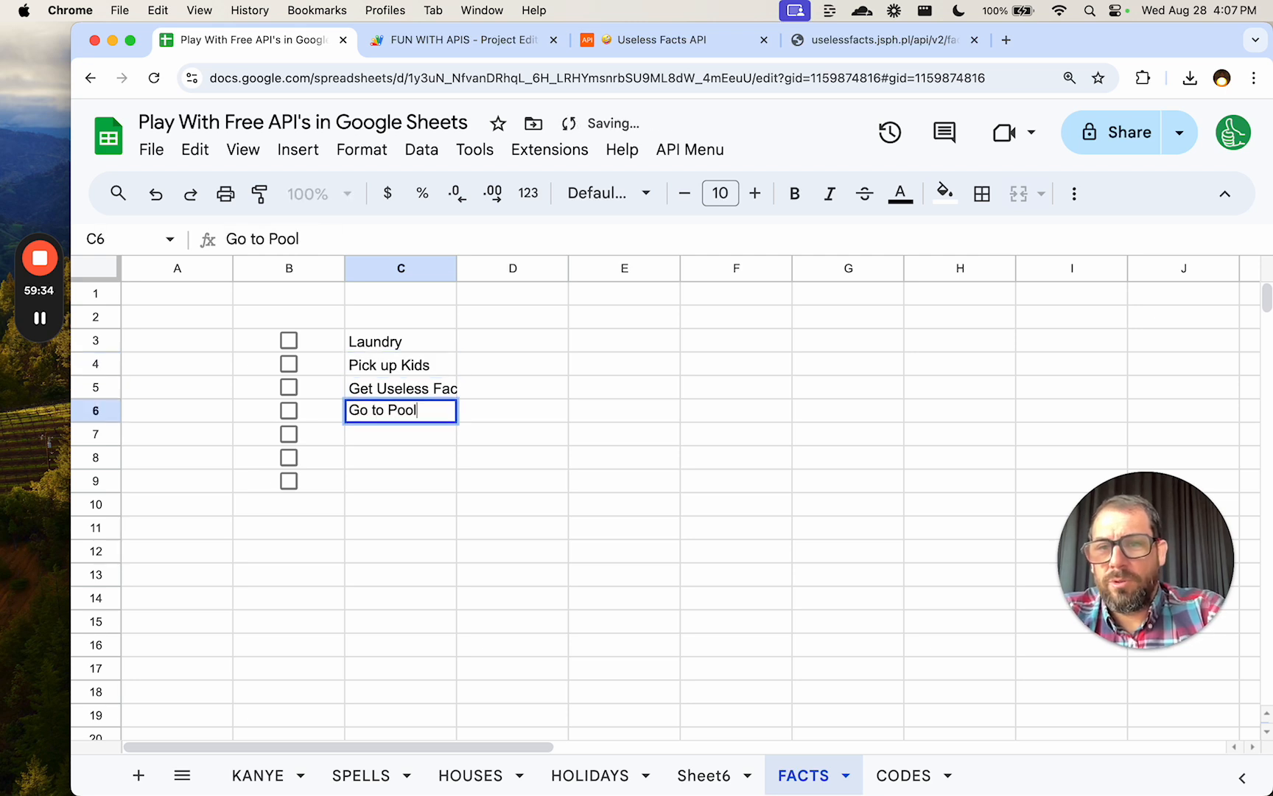
key(Return)
text(Make Dinner)
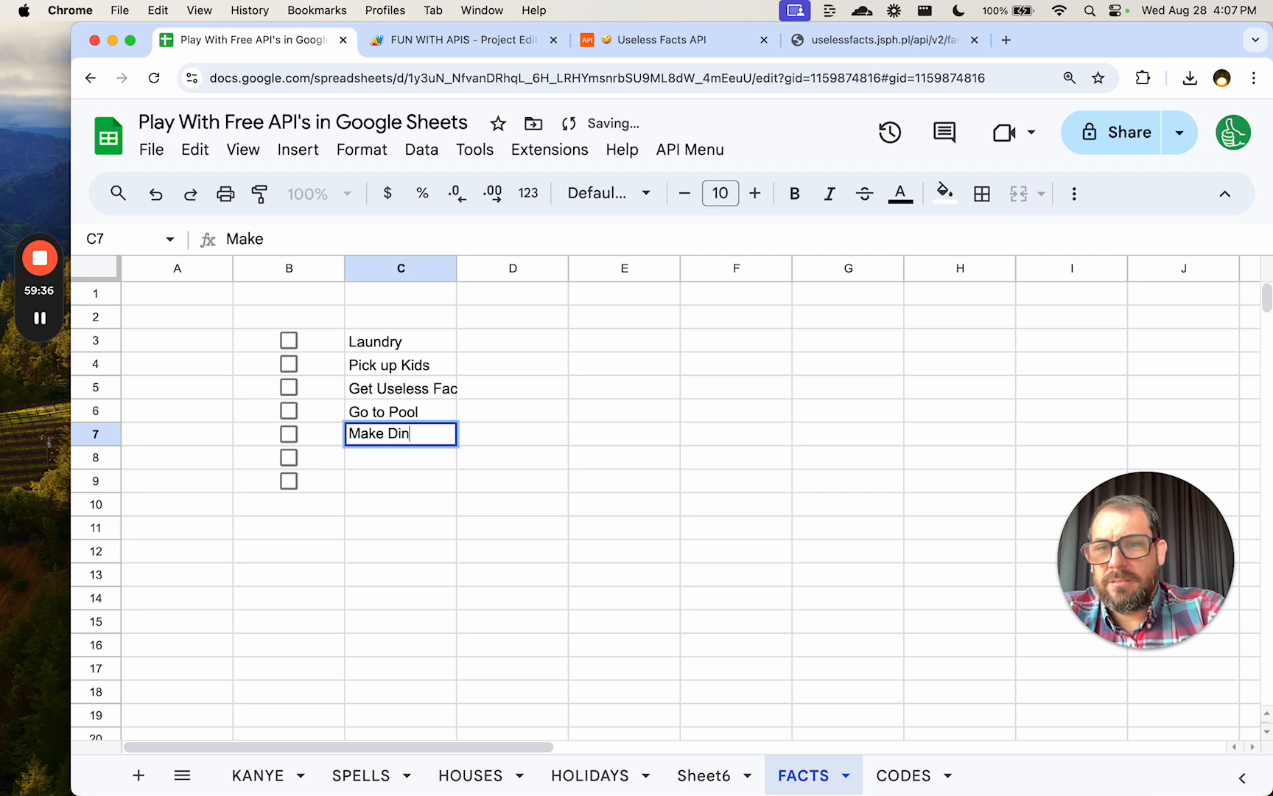
key(Return)
Check off Laundry, Pick up Kids and Get Useless Fact in cells B3 to B5.
key(Up)
key(Left)
key(Up)
key(Up)
key(Up)
key(Up)
key(Left)
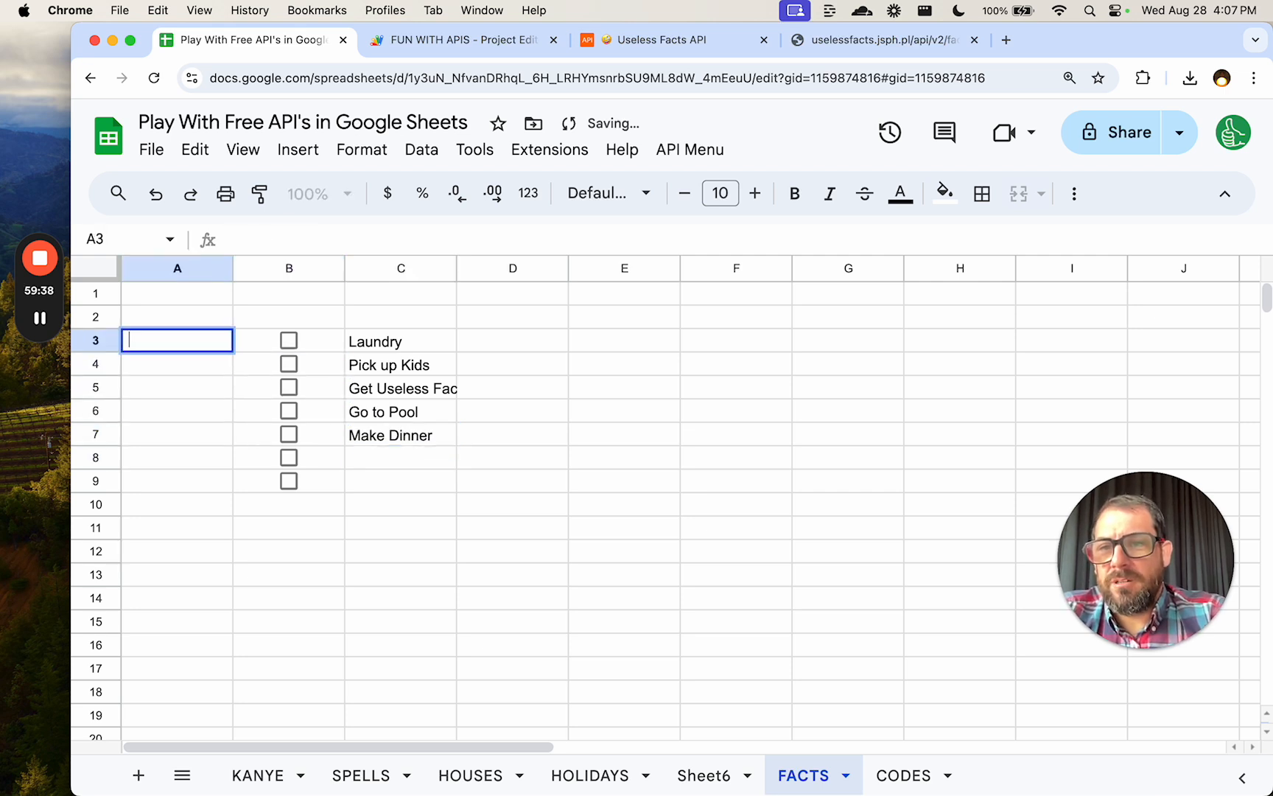
key(Right)
key(space)
key(Down)
key(space)
key(Down)
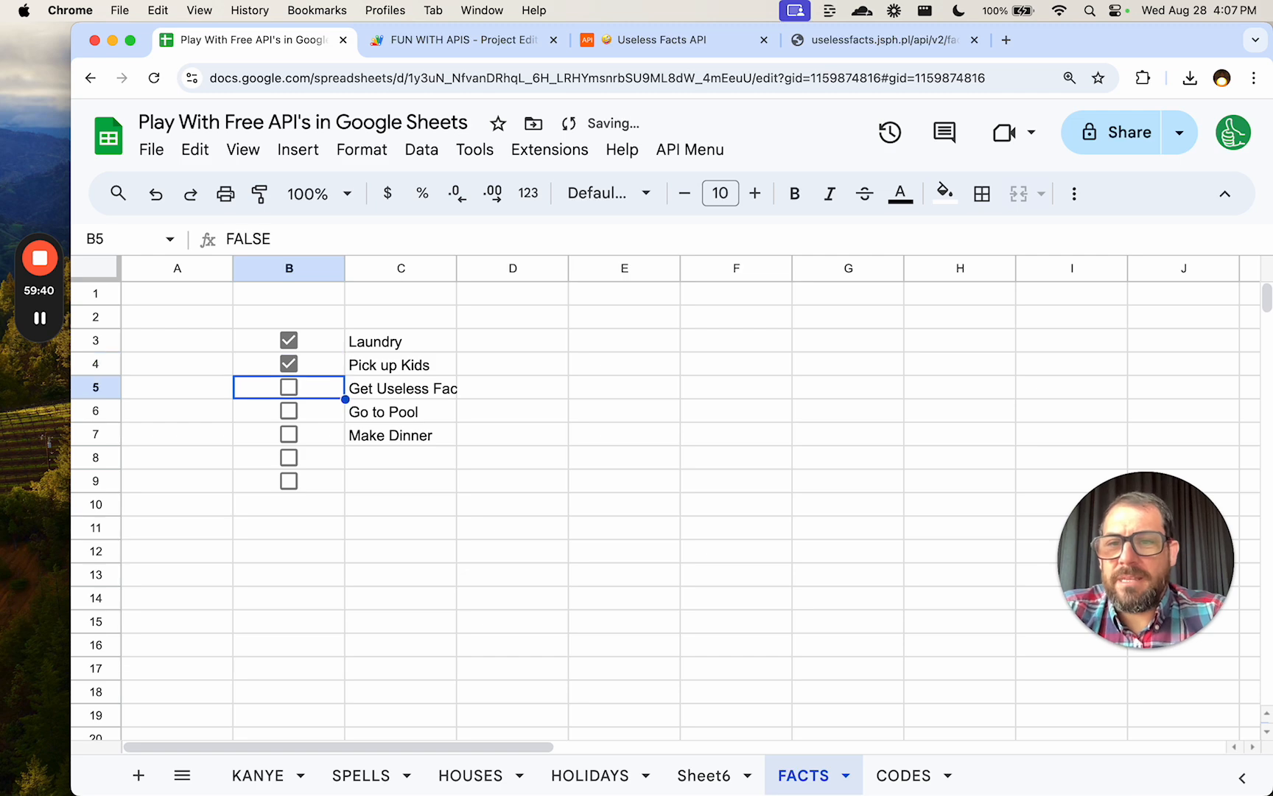
key(space)
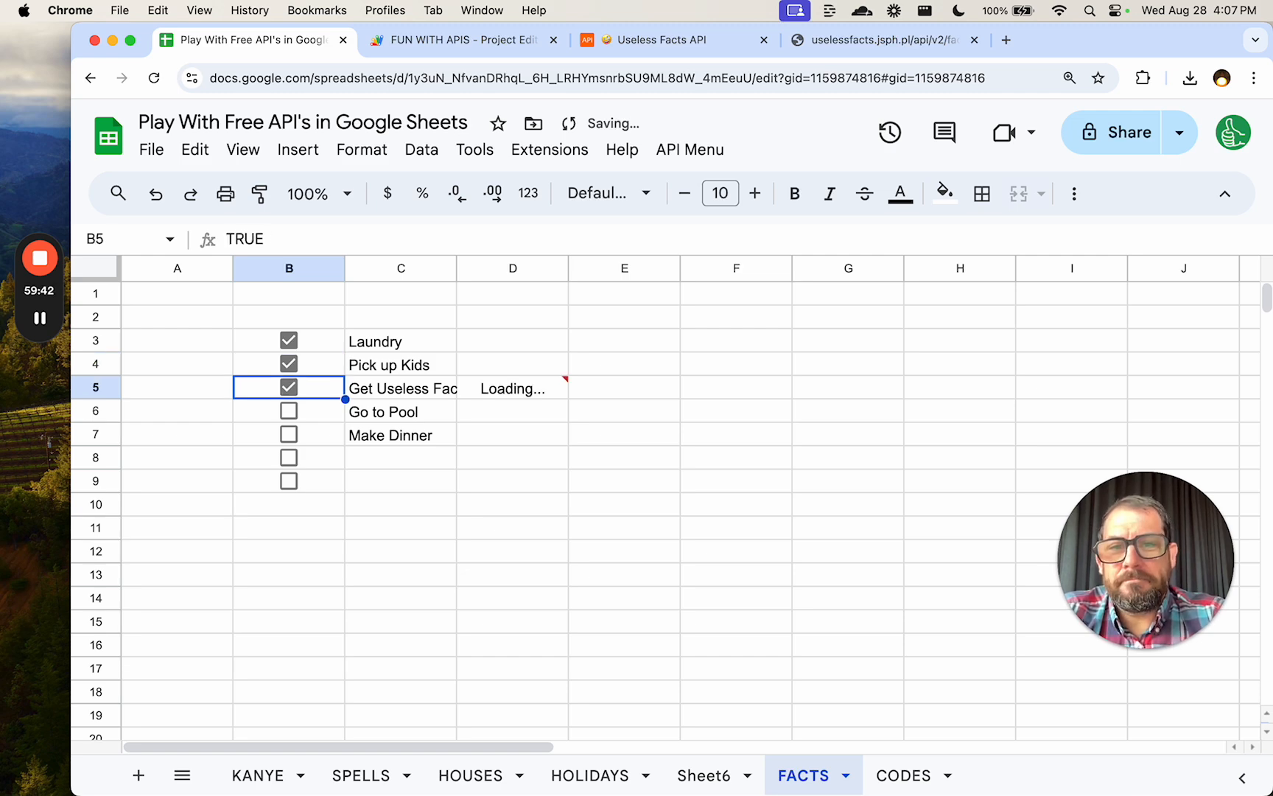
Check off Go to Pool in B6 and Make Dinner in B7.
key(Right)
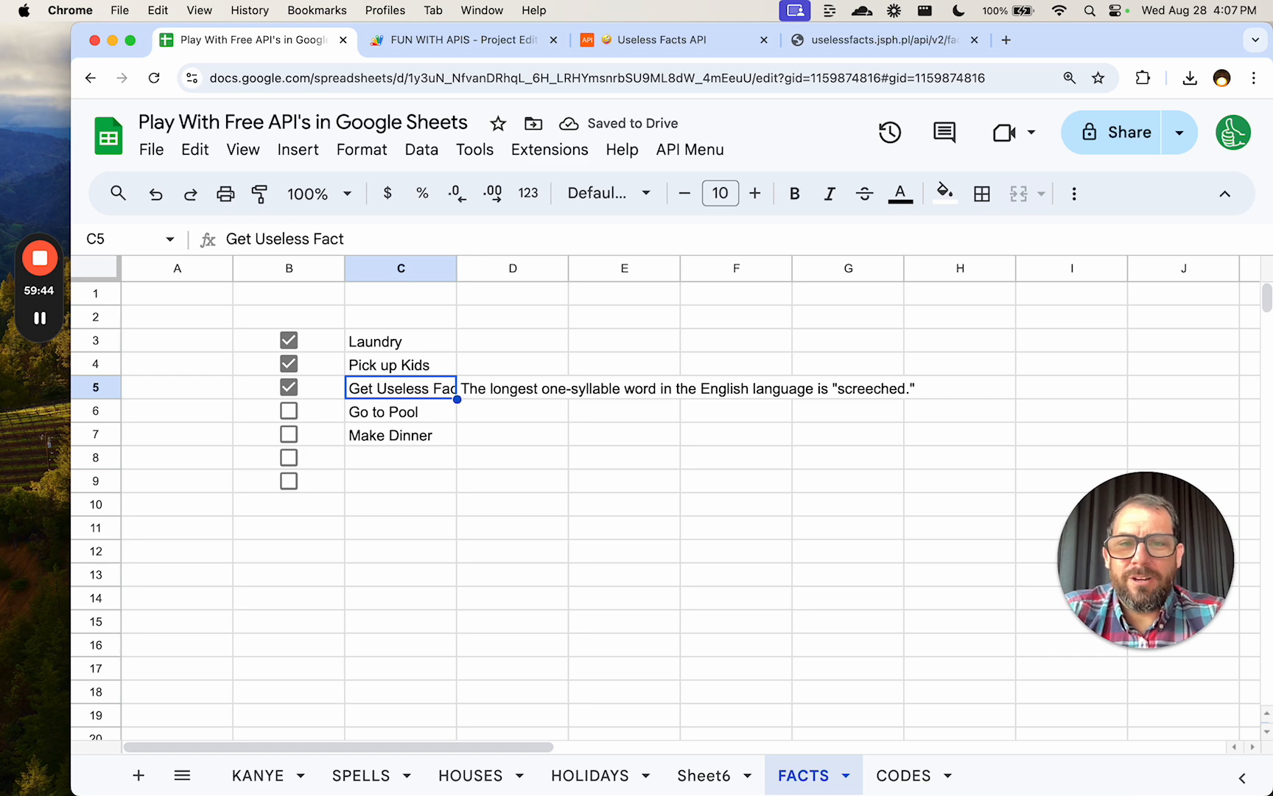
key(Right)
key(Left)
key(Left)
key(Down)
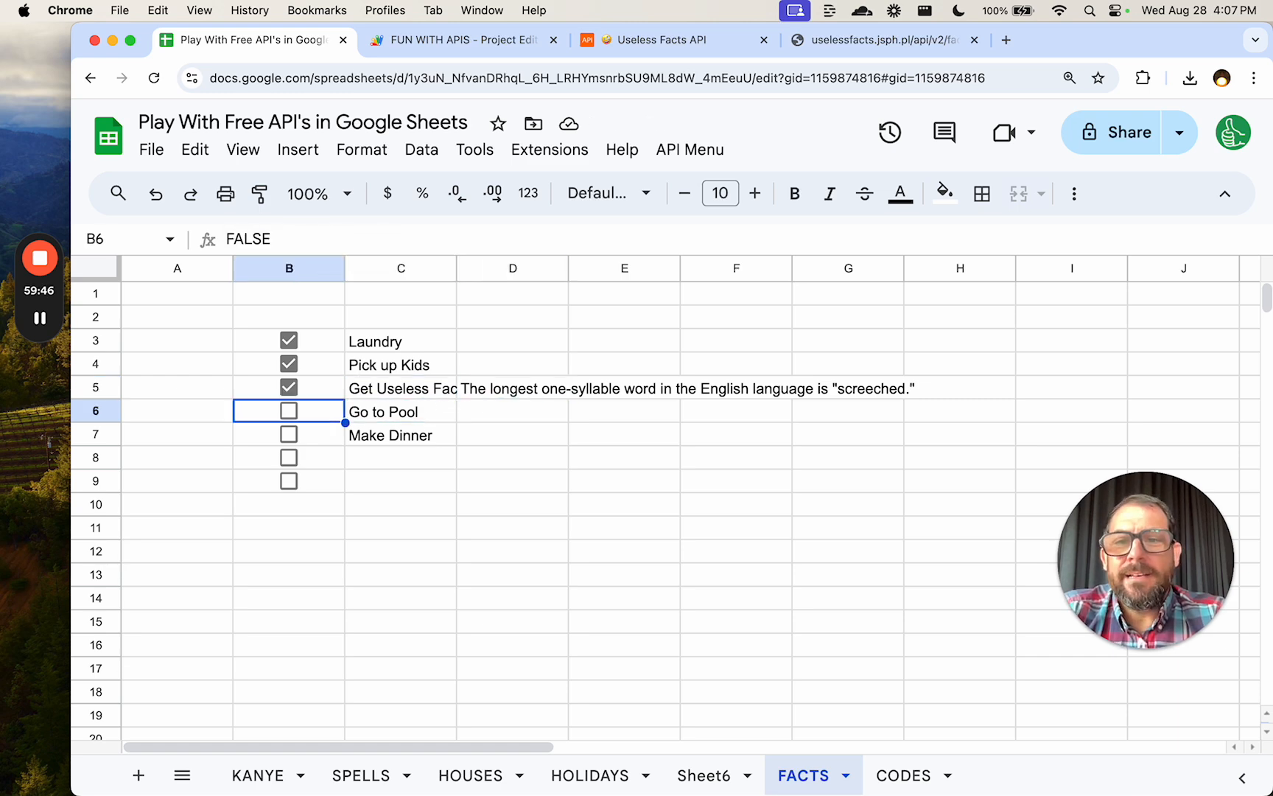
key(space)
key(Down)
key(space)
scroll(589, 466, down, 1)
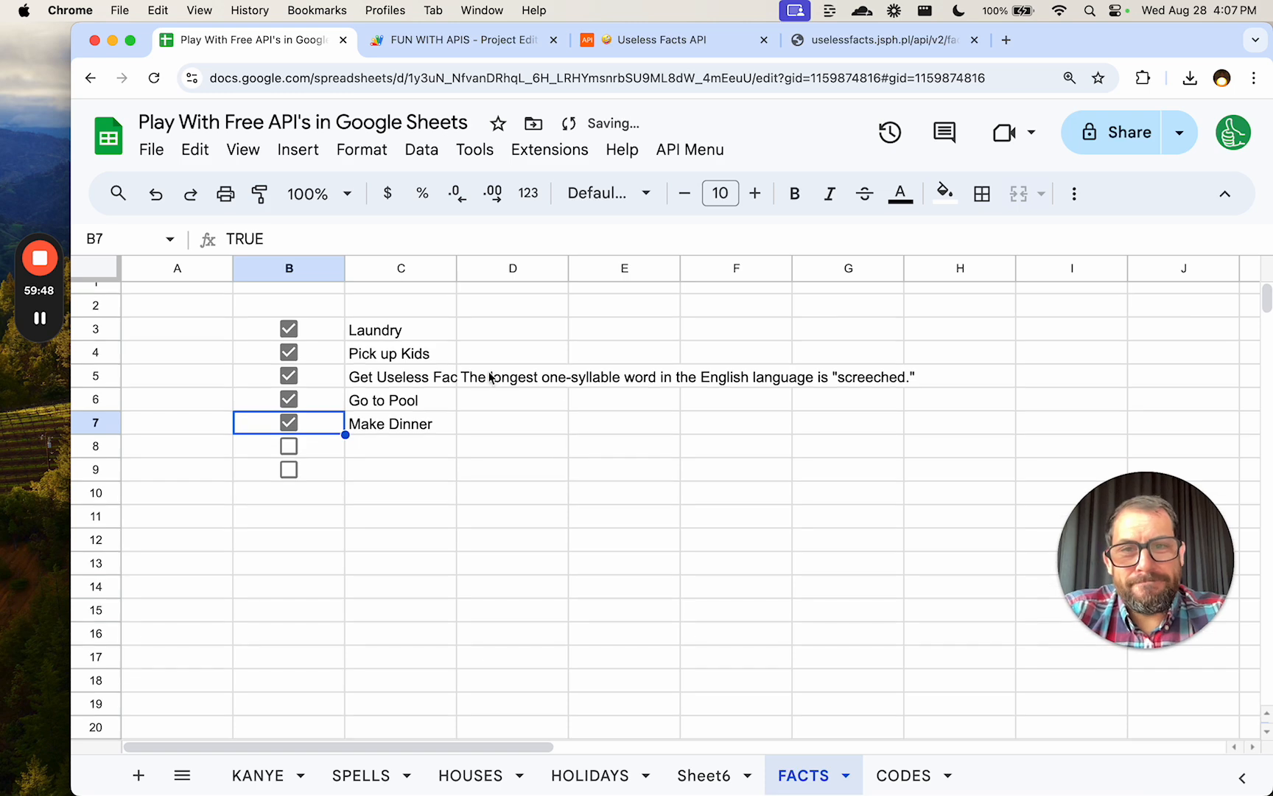
Uncheck and recheck the Get Useless Fact checkbox in B5 to fetch a new fact.
click(418, 385)
click(324, 372)
key(space)
key(space)
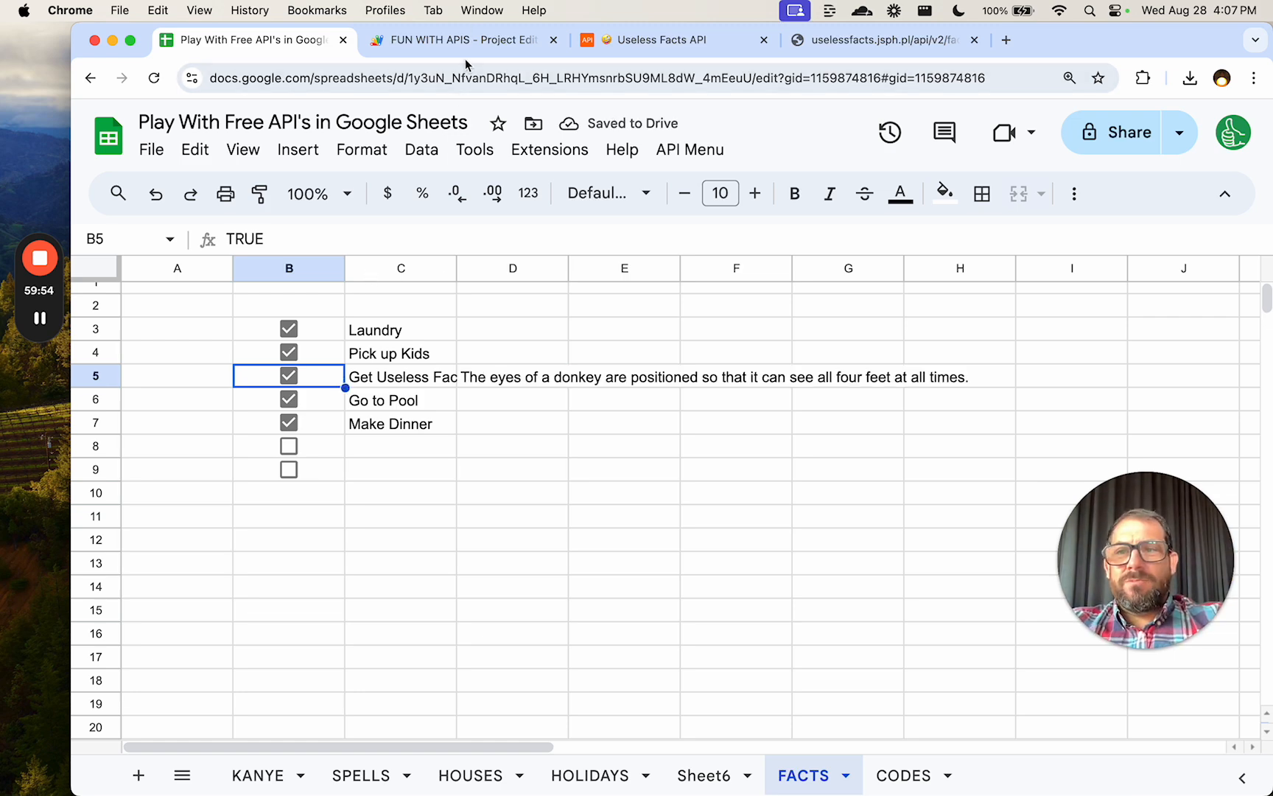
Switch to the FUN WITH APIS script and review its functions from uselessFact back up to onOpen.
click(442, 40)
click(551, 405)
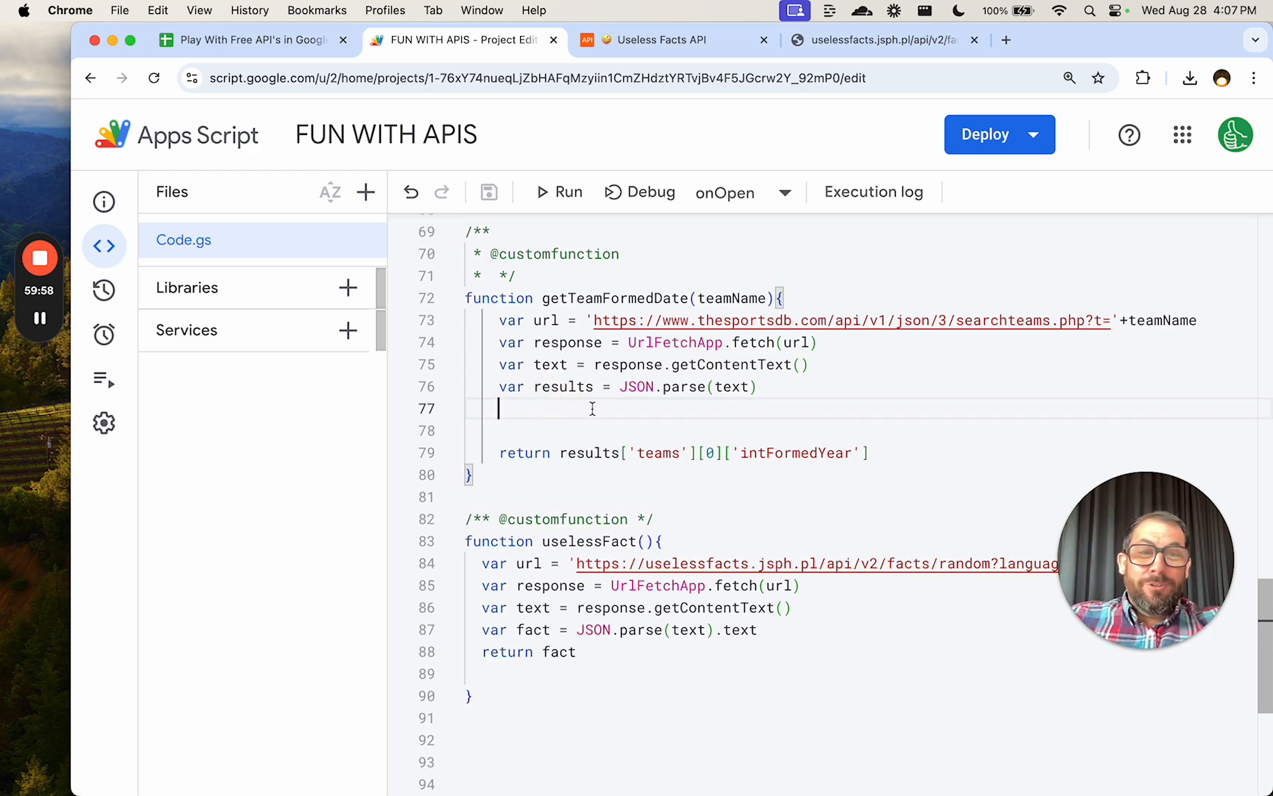
scroll(744, 498, up, 20)
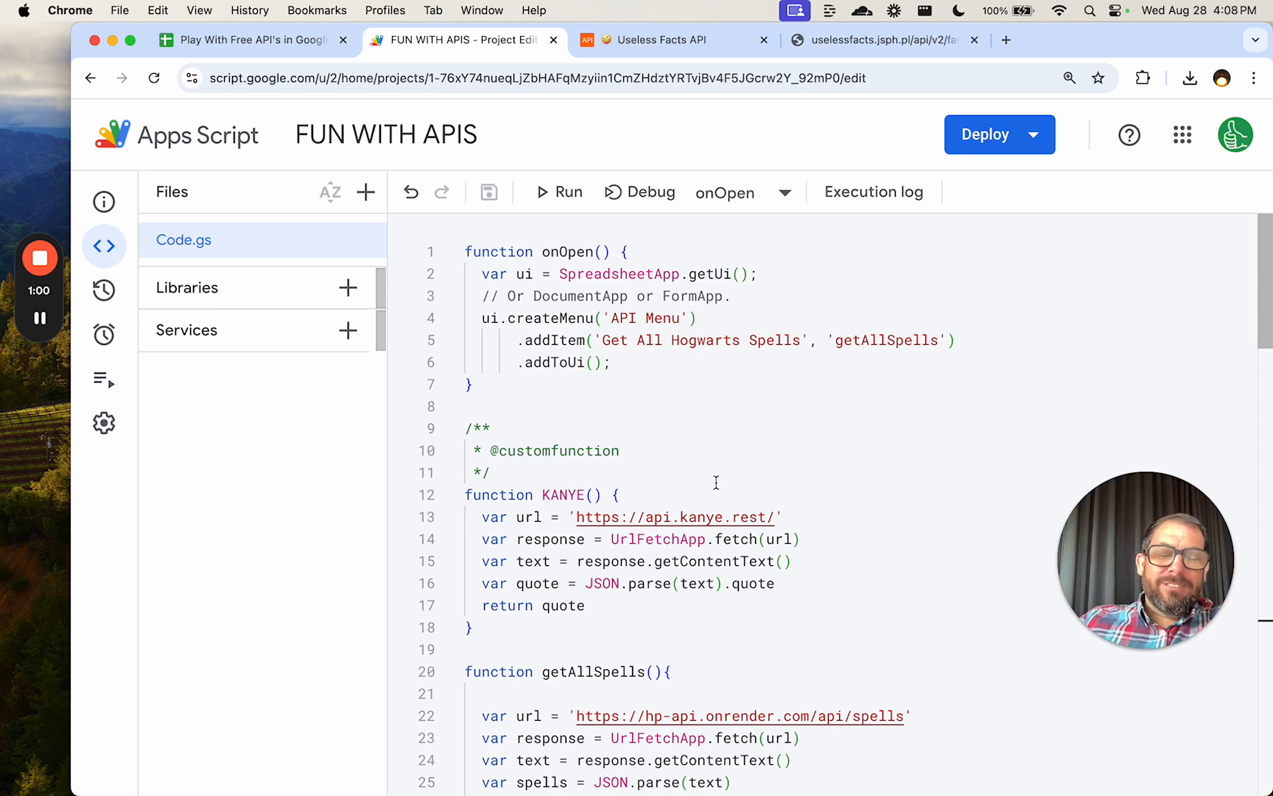
Browse the most popular APIs on freepublicapis.com, then return to the FUN WITH APIS script.
click(660, 40)
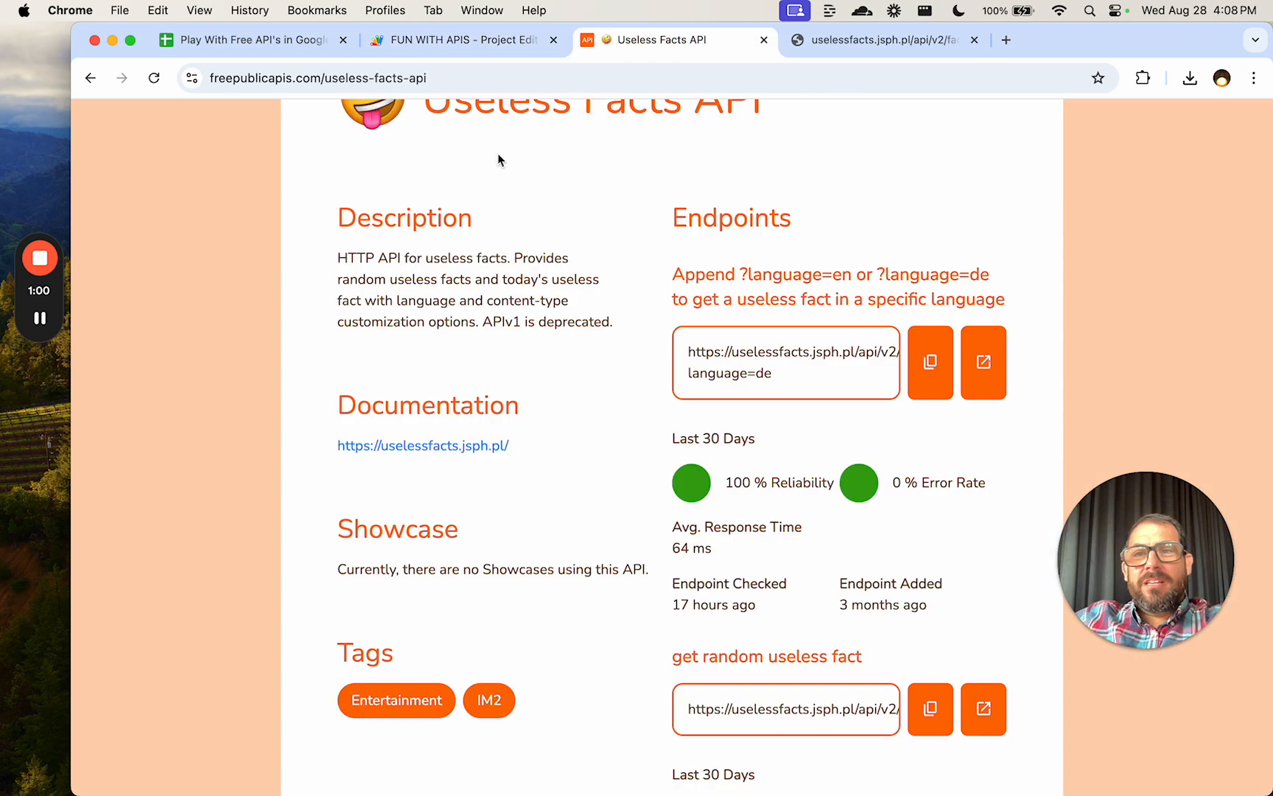
click(90, 77)
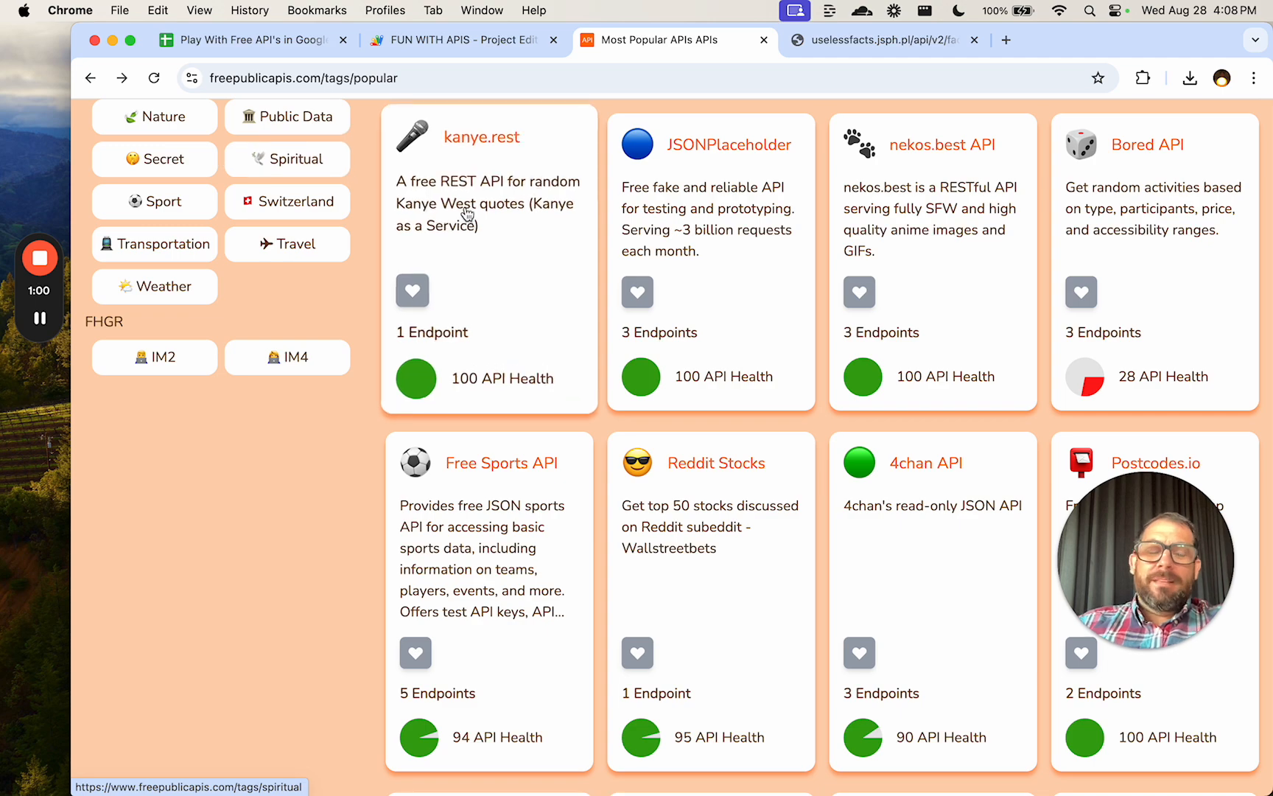
scroll(597, 327, down, 7)
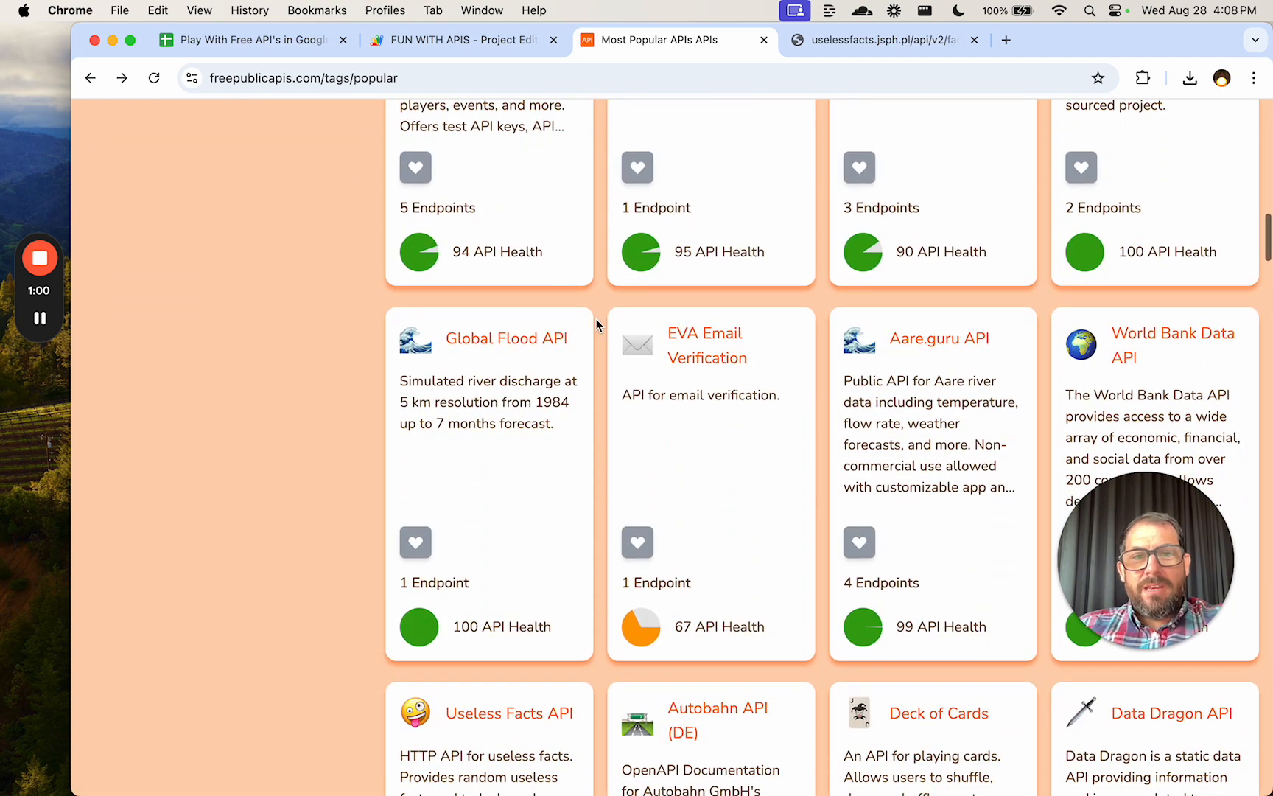
scroll(596, 322, down, 3)
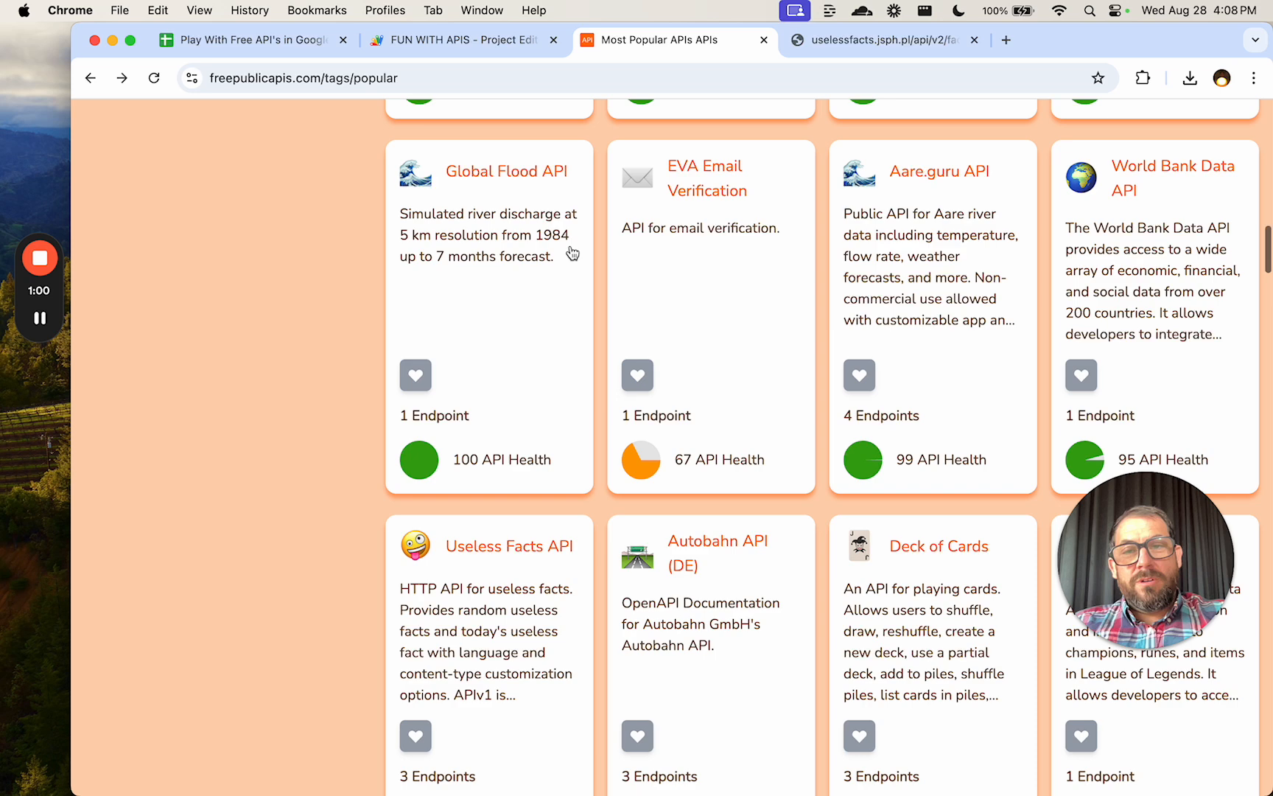
click(414, 41)
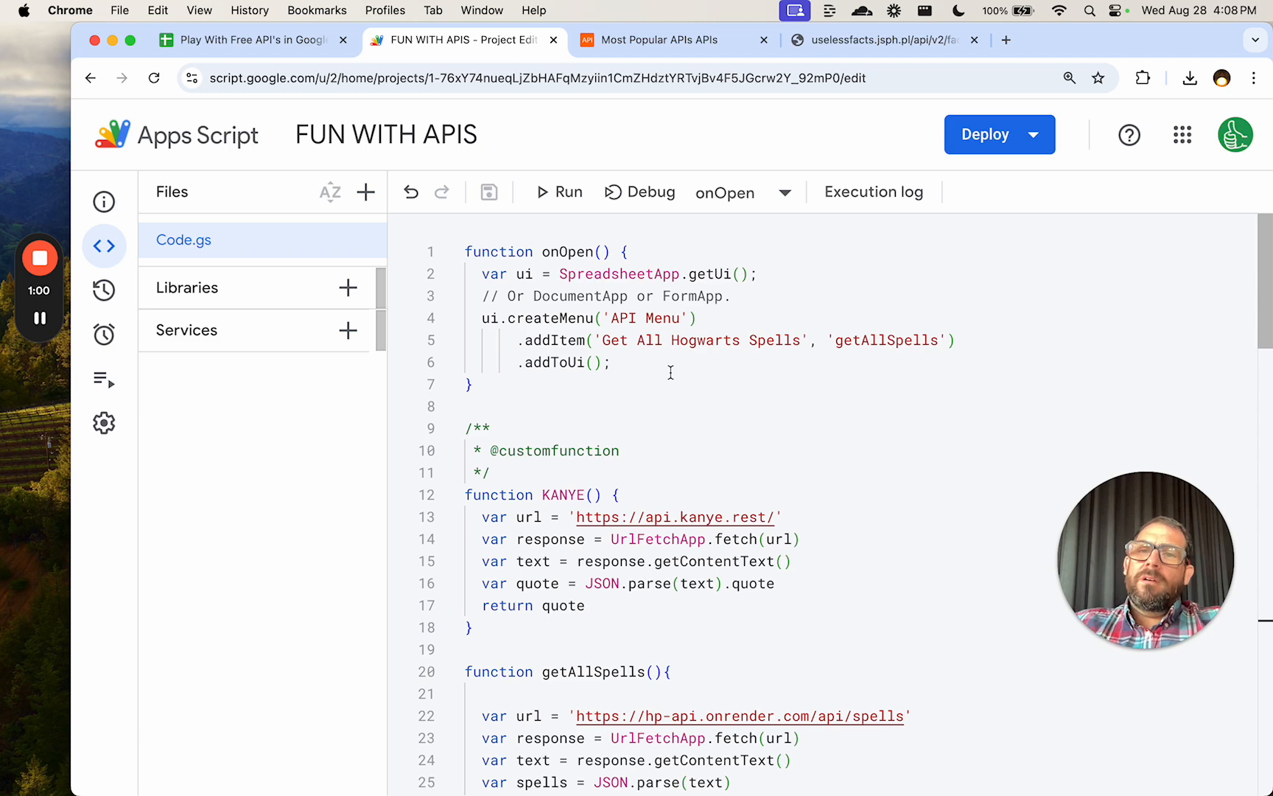
mouse_move(39, 267)
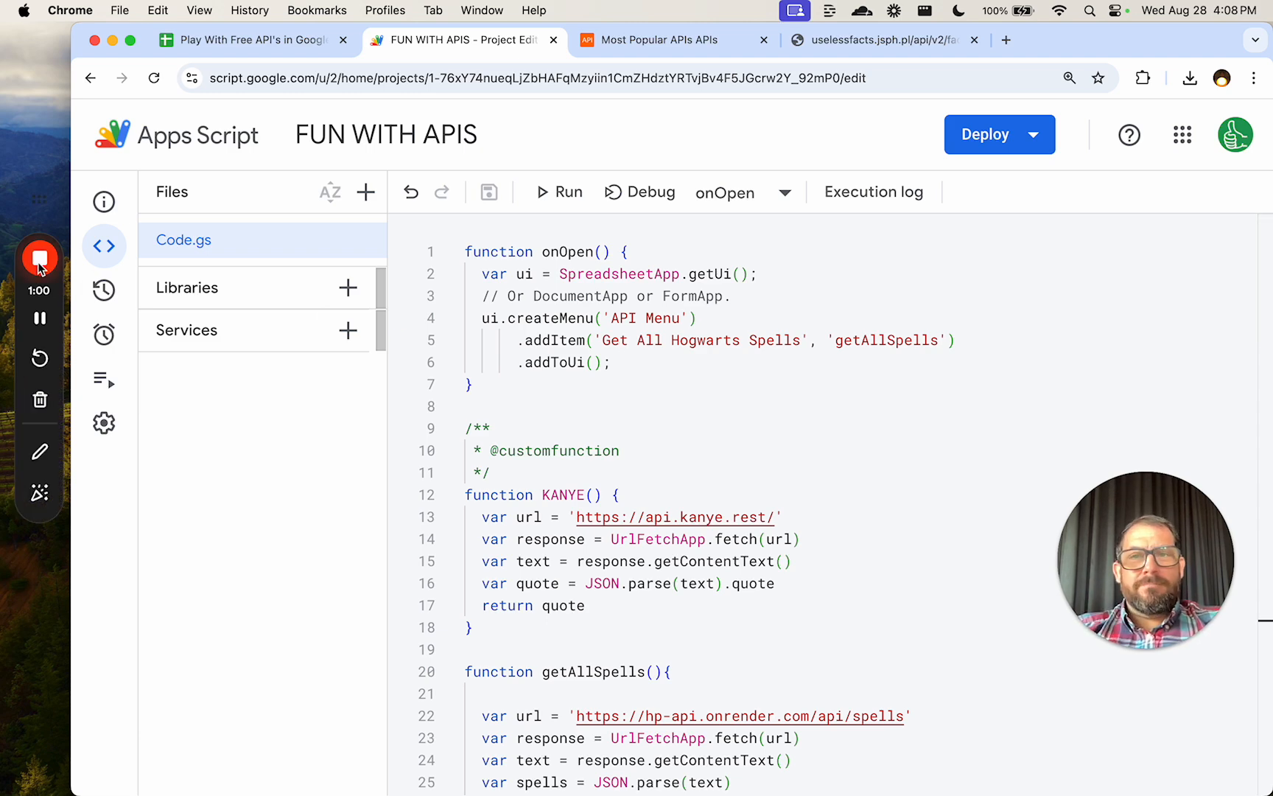